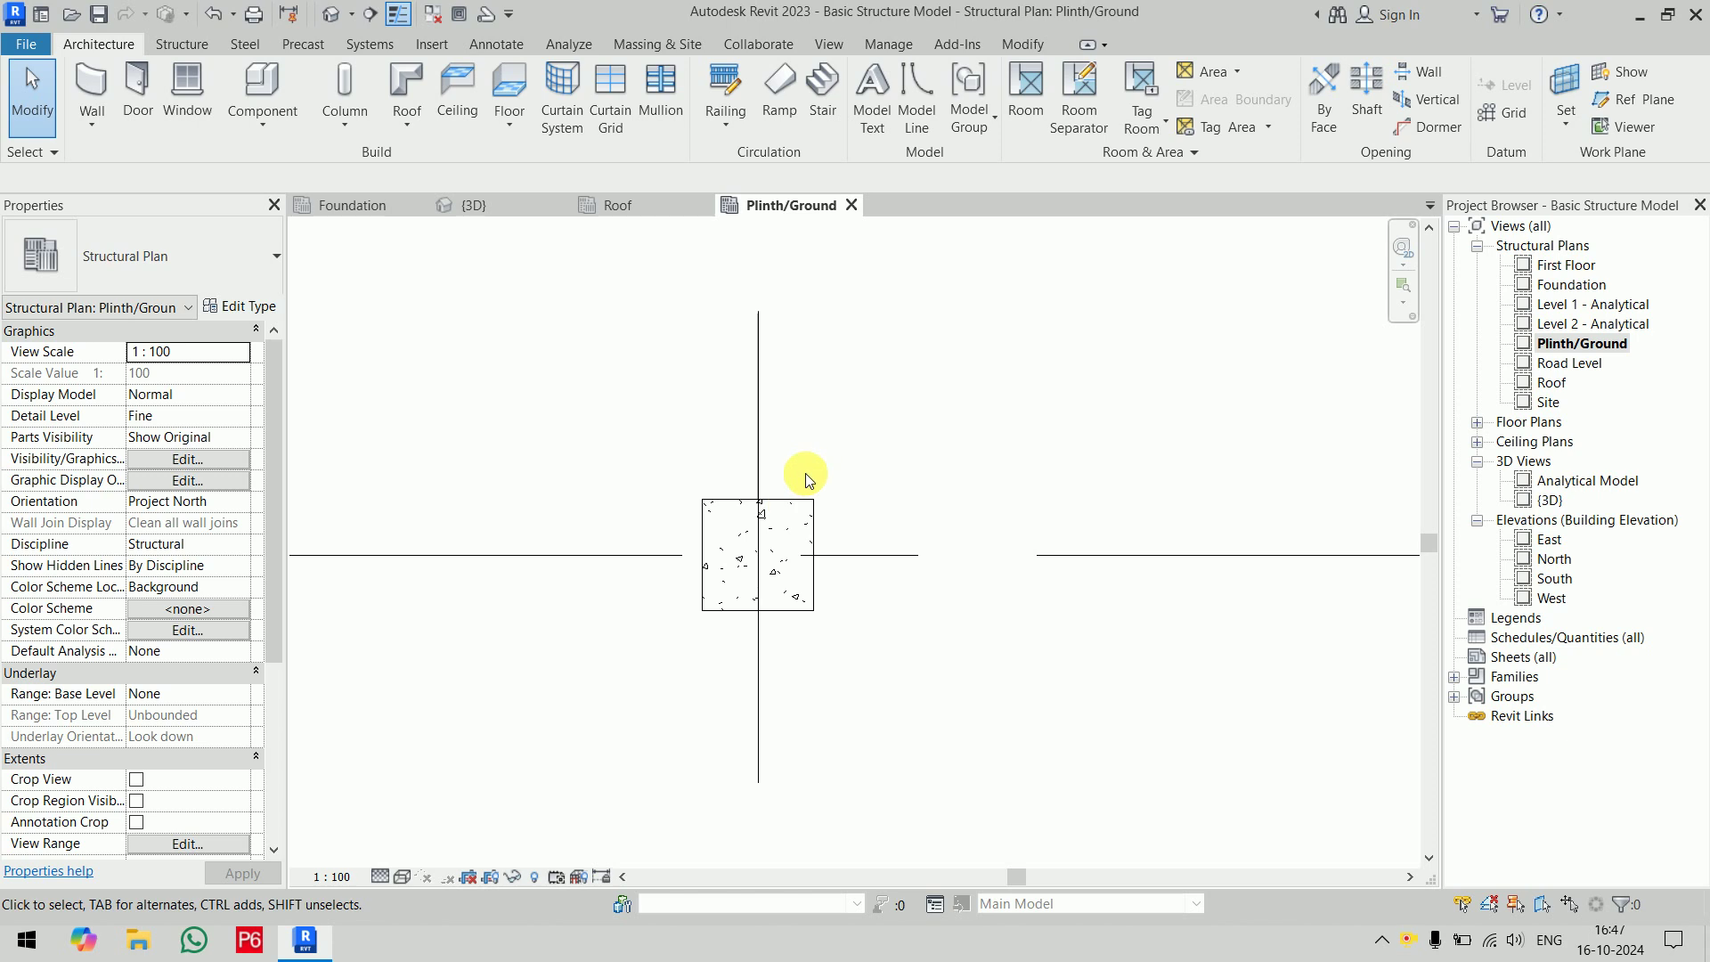
Place an element keynote tag with a free-end leader on the 300x300 concrete column in the Plinth/Ground plan
left_click(512, 43)
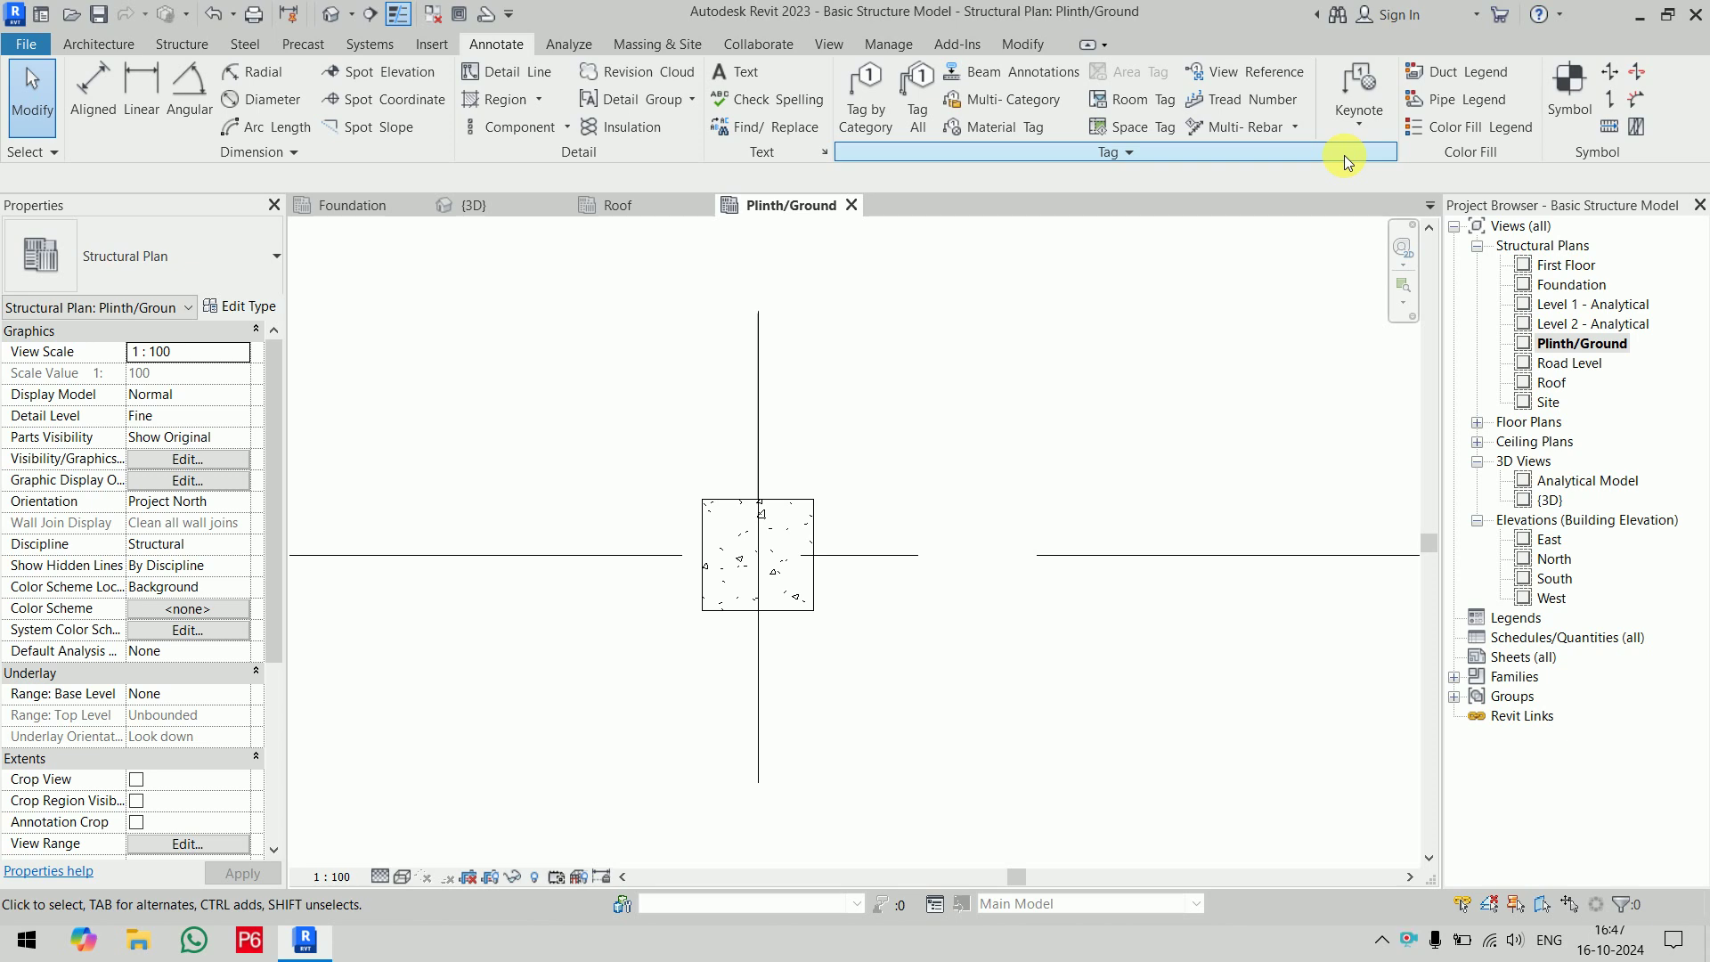
left_click(1359, 117)
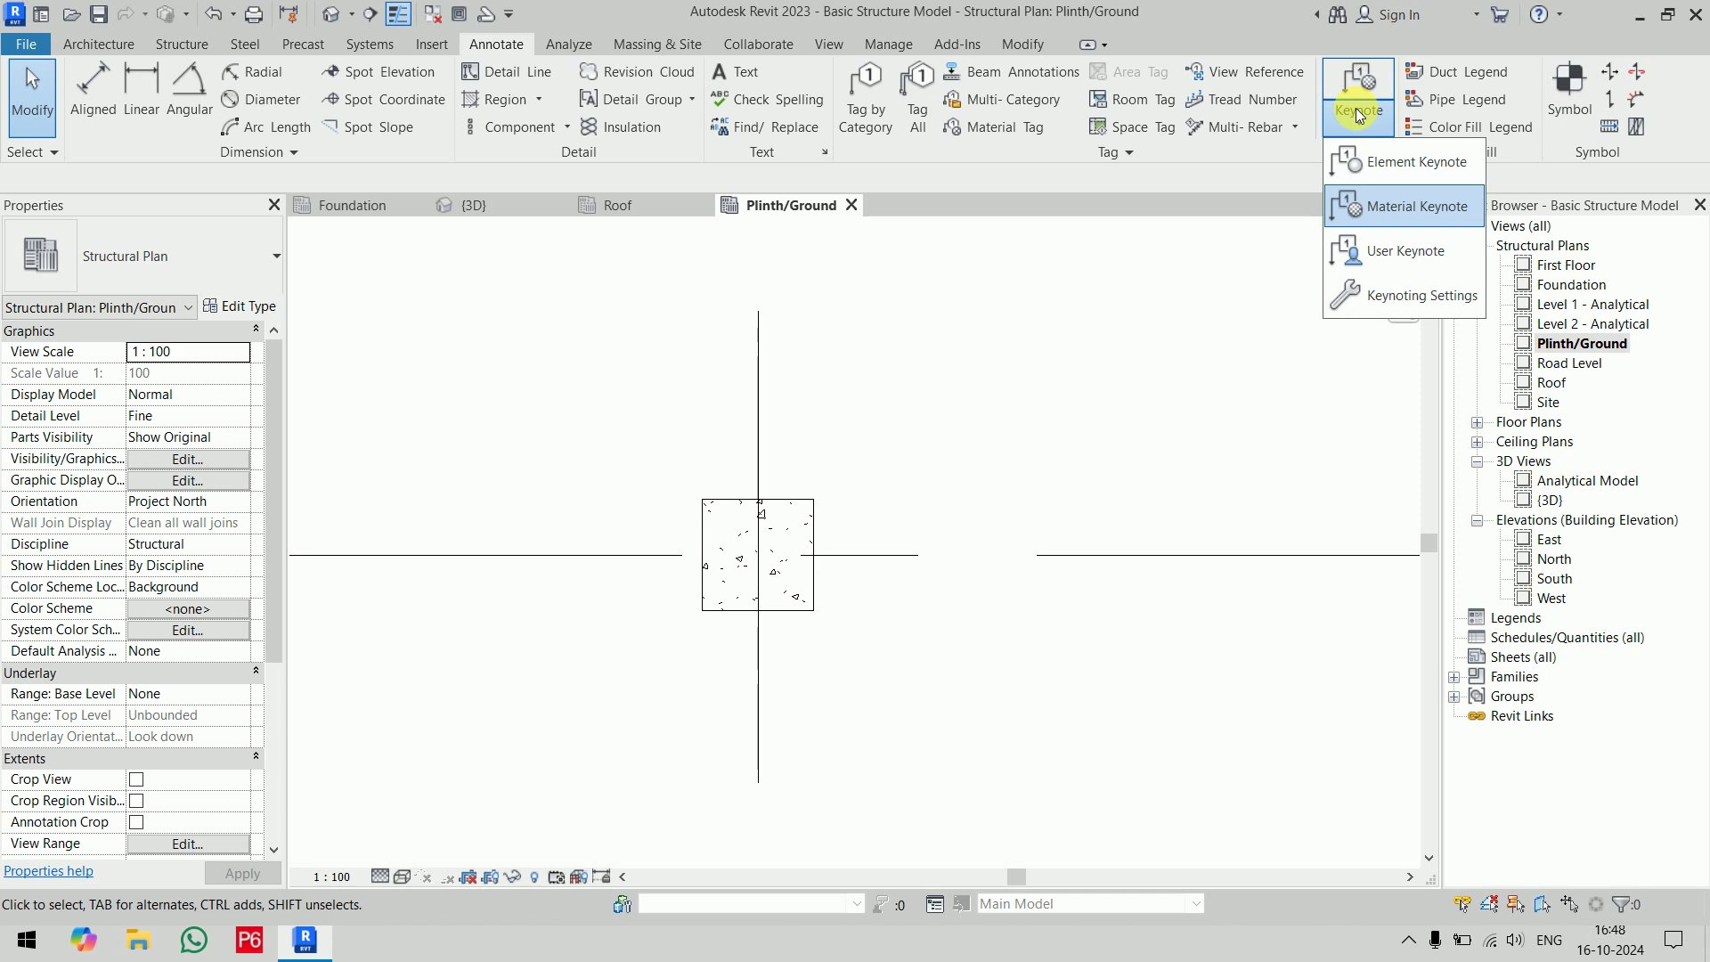
left_click(1386, 161)
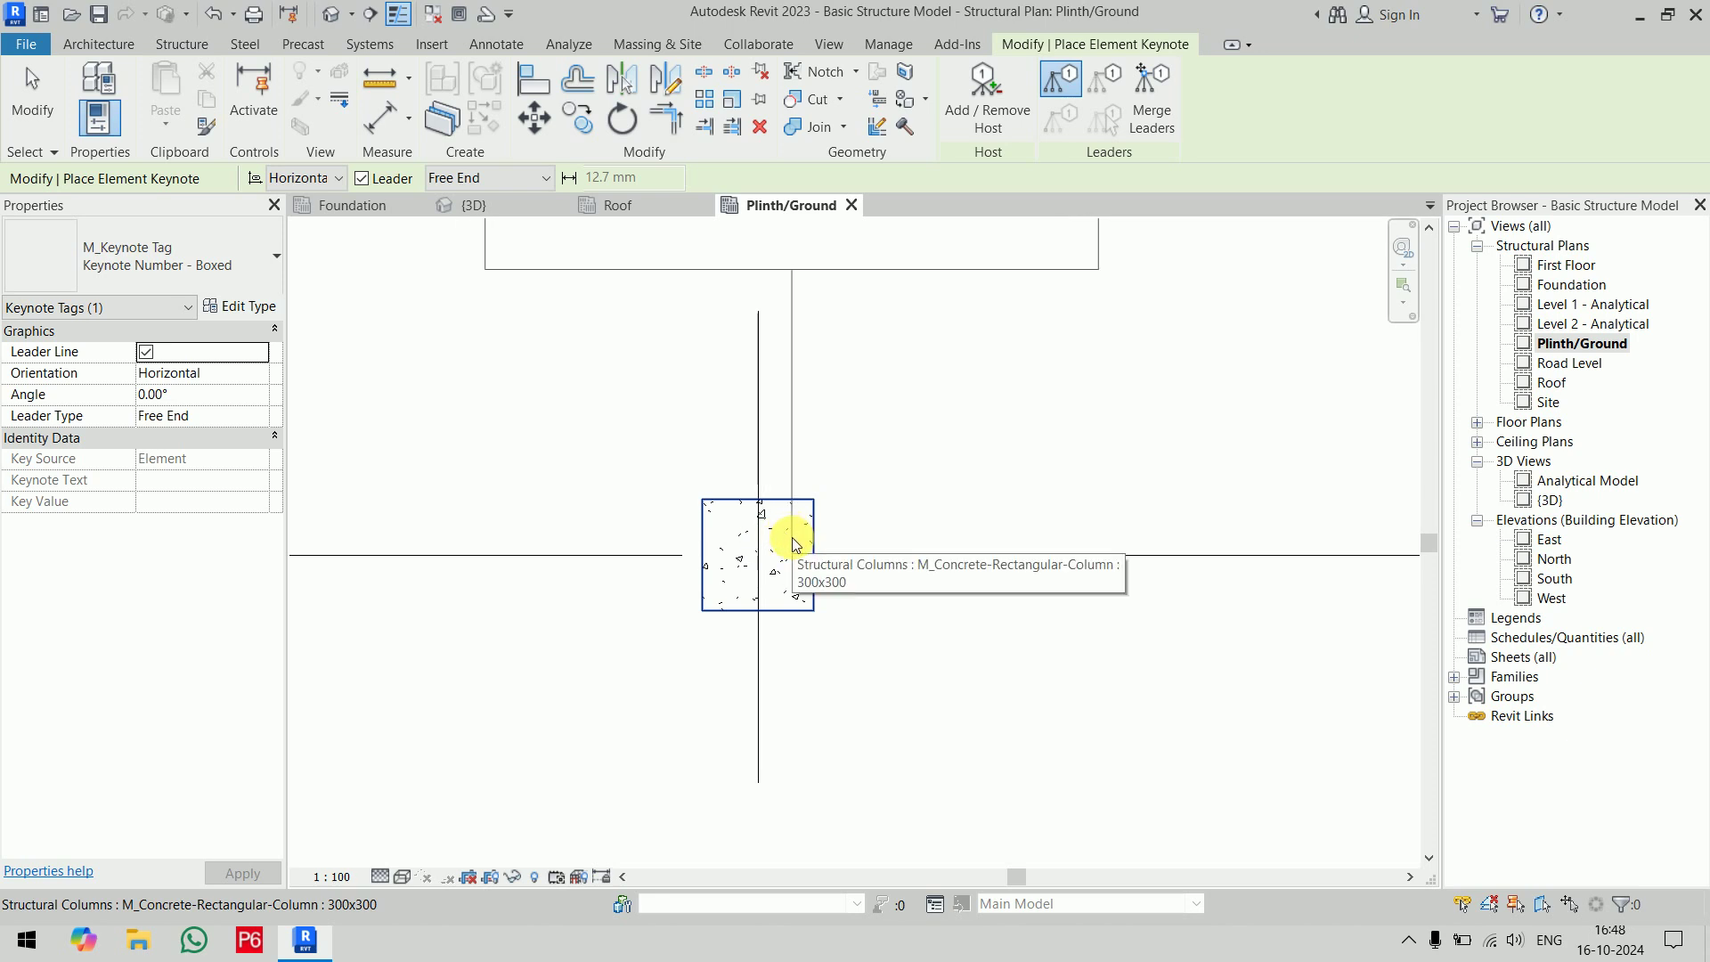
left_click(796, 545)
left_click(1069, 329)
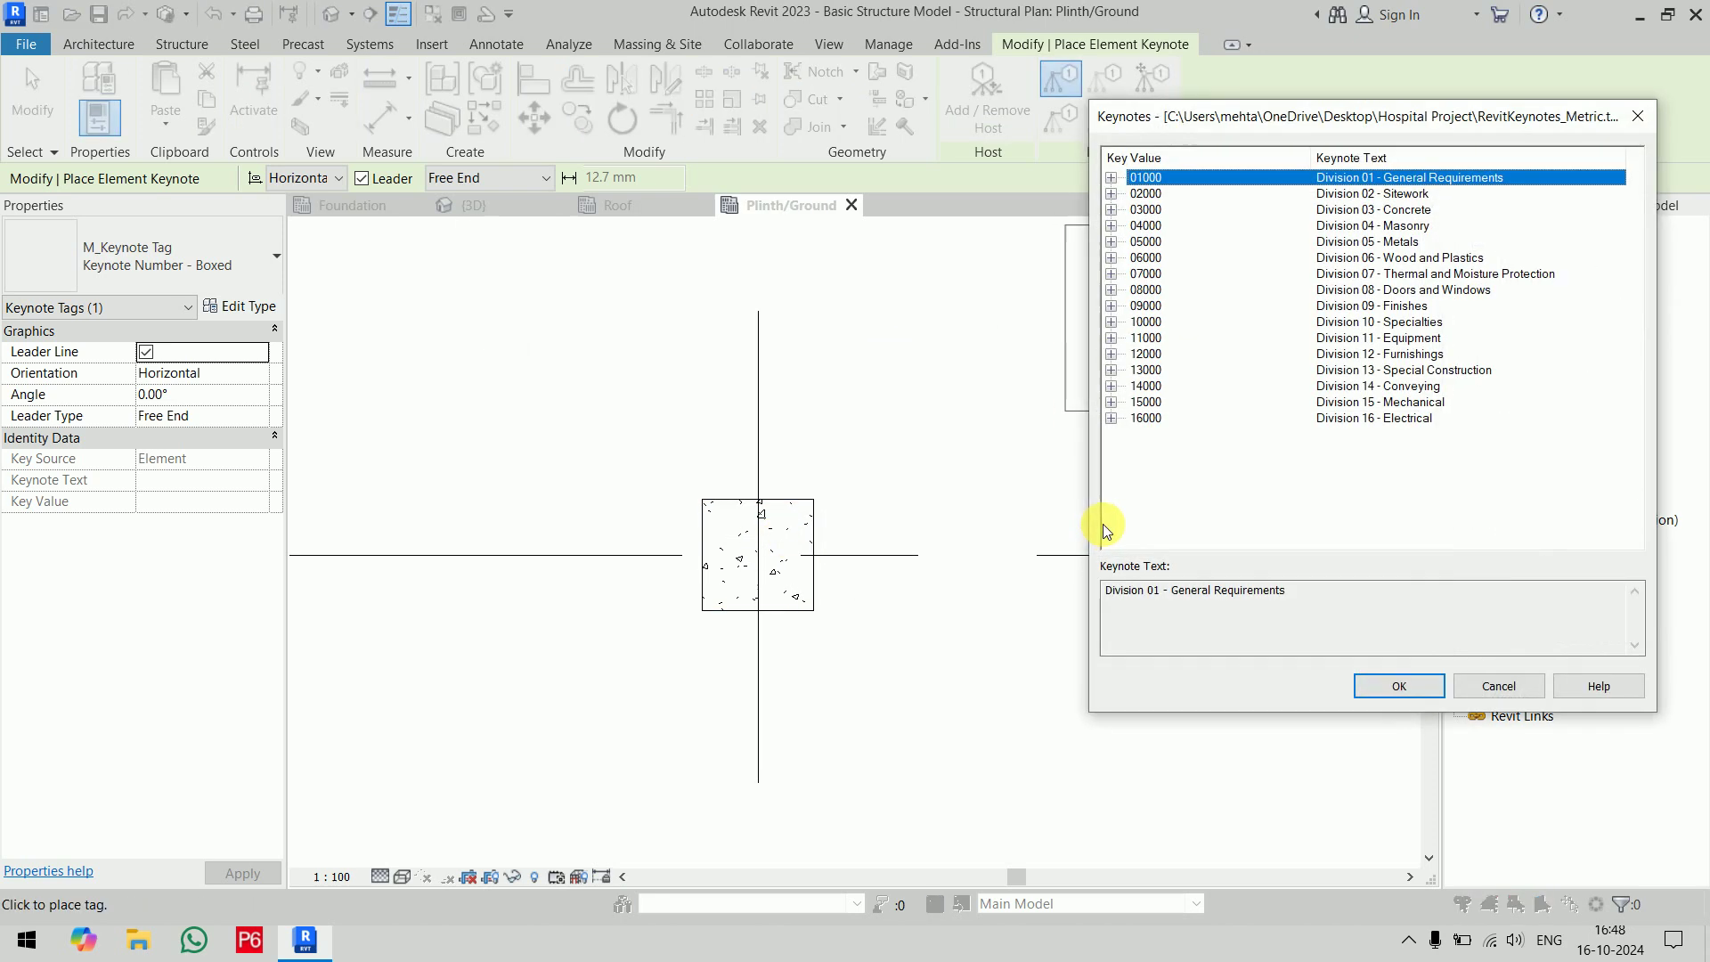
left_click_drag(1293, 121, 538, 138)
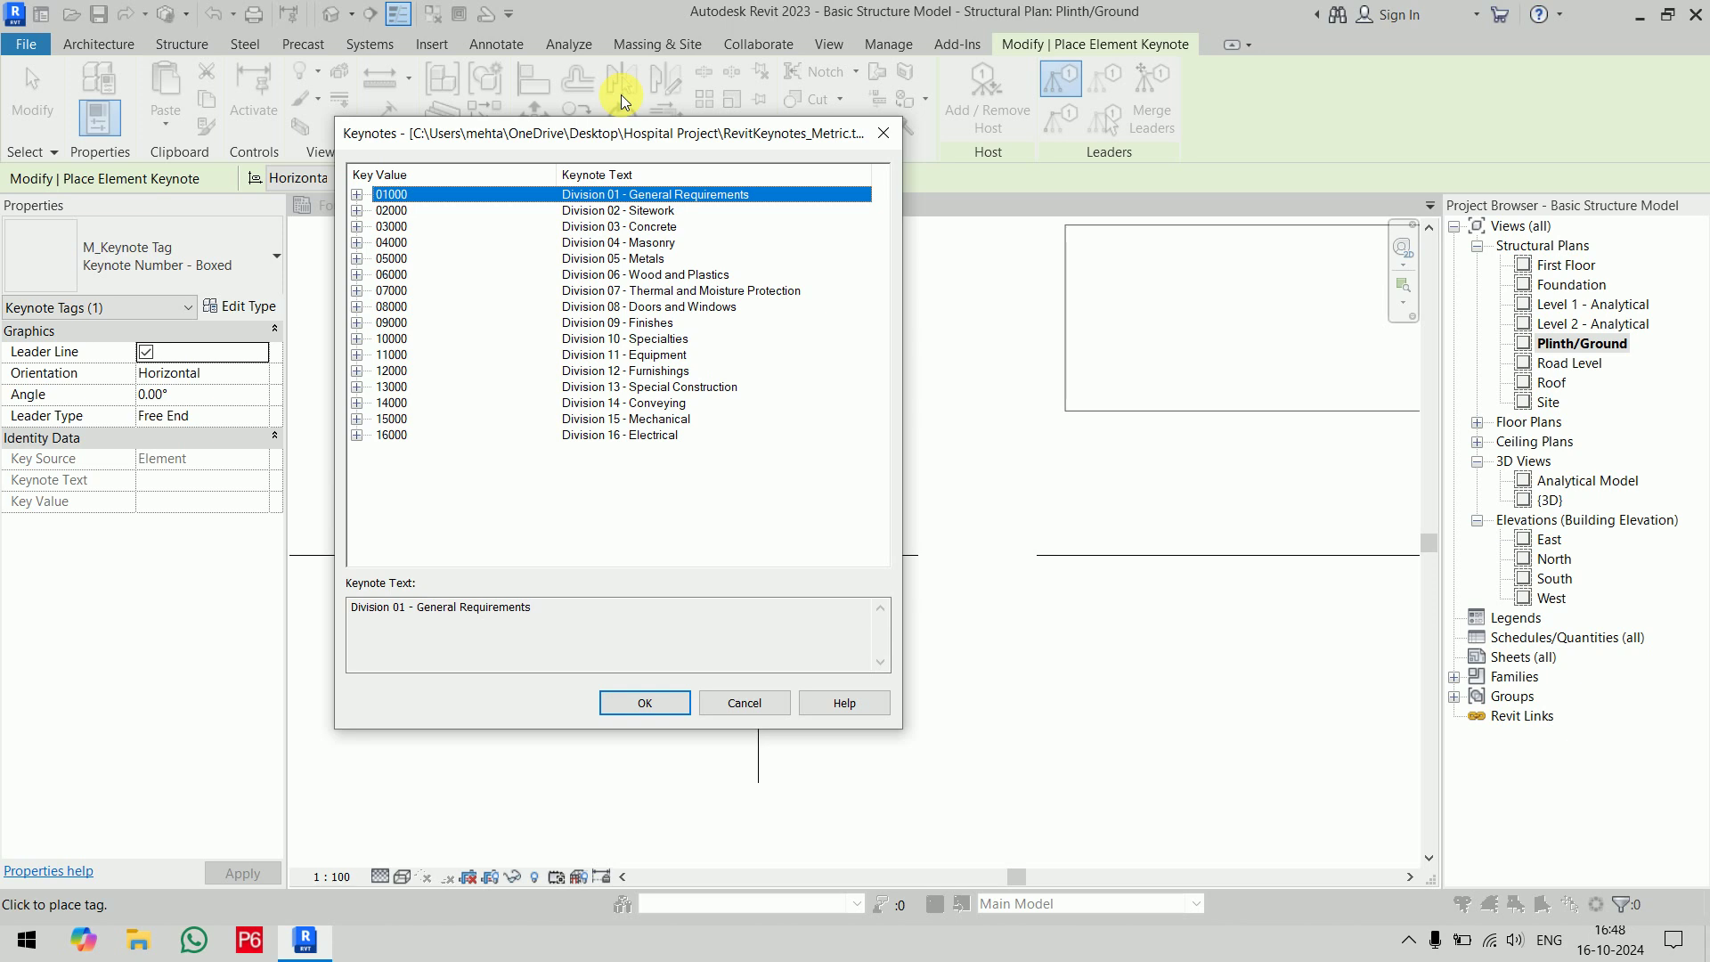
Assign keynote 03310.B1, 300 x 300mm Cast-in-Place Rectangular Column, to the tag and finish placing element keynotes
left_click(356, 227)
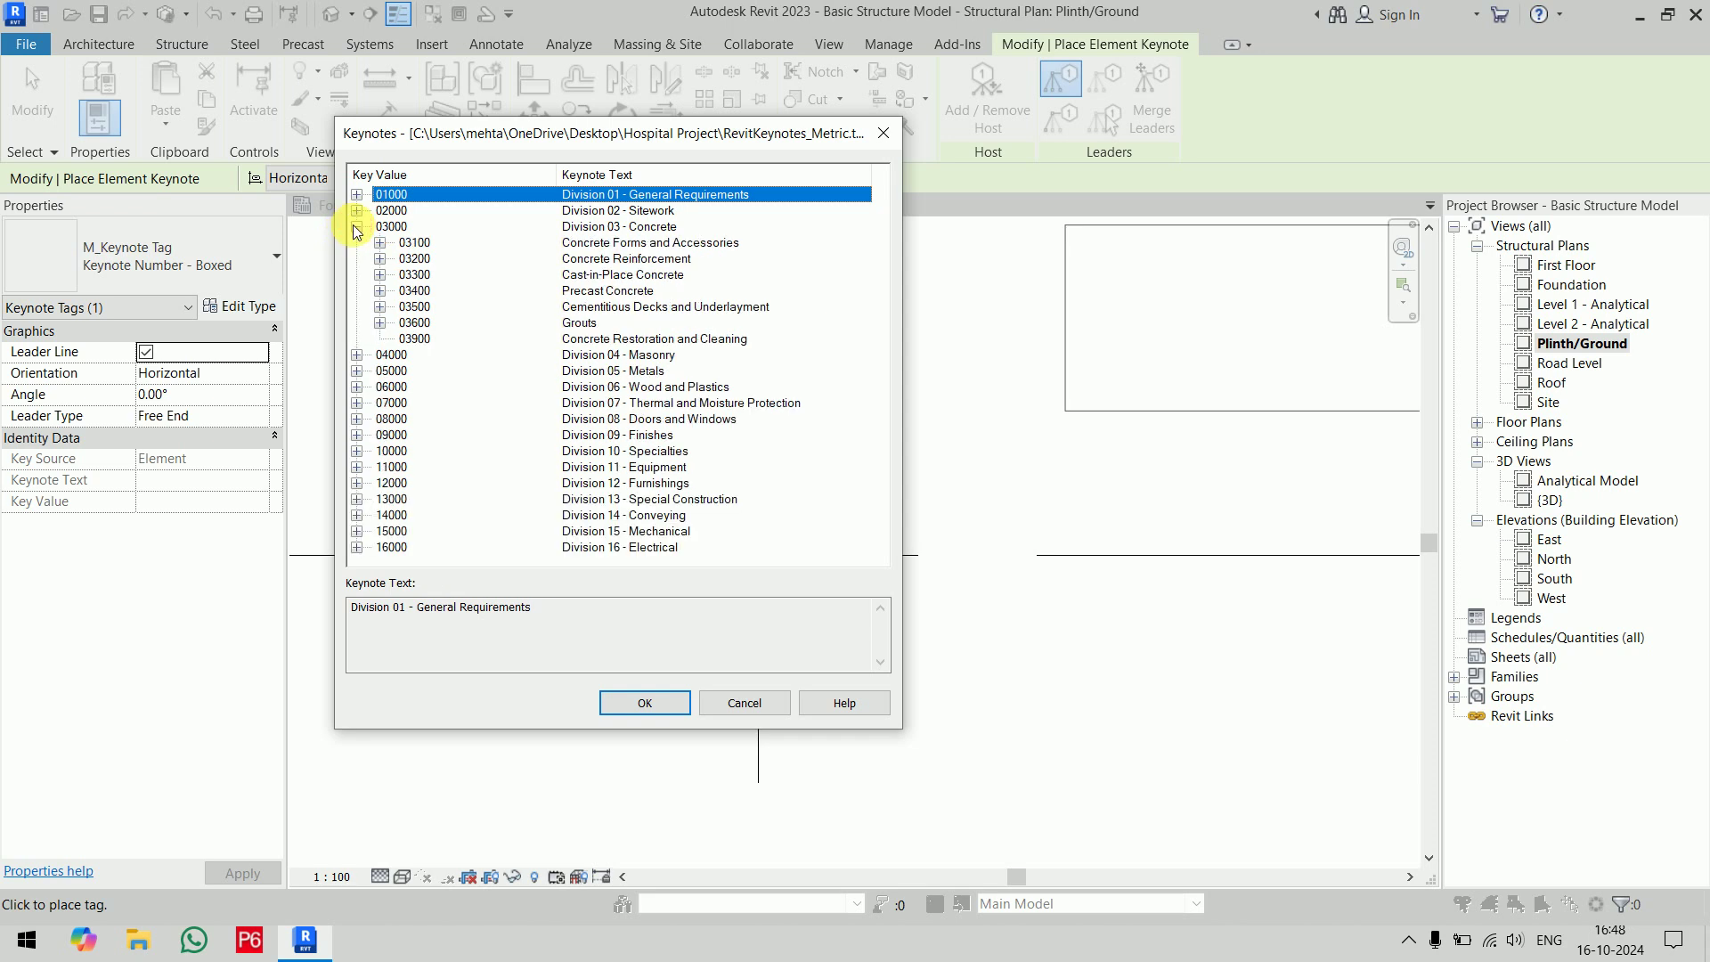
left_click(646, 275)
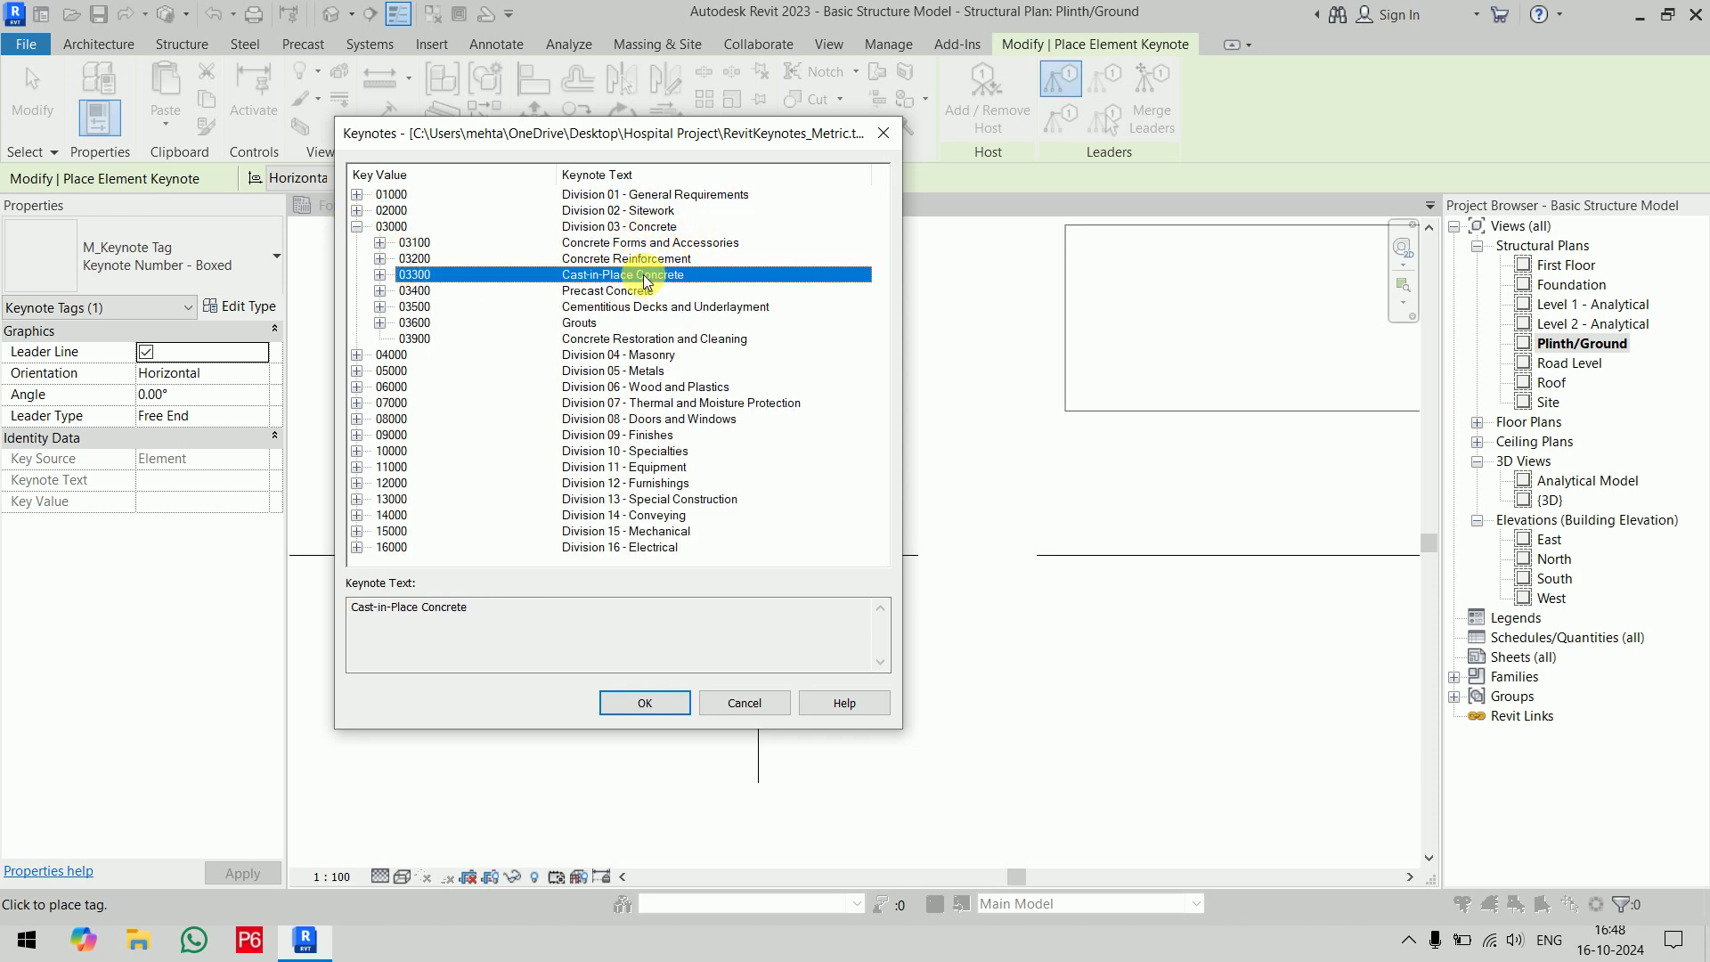
left_click(381, 274)
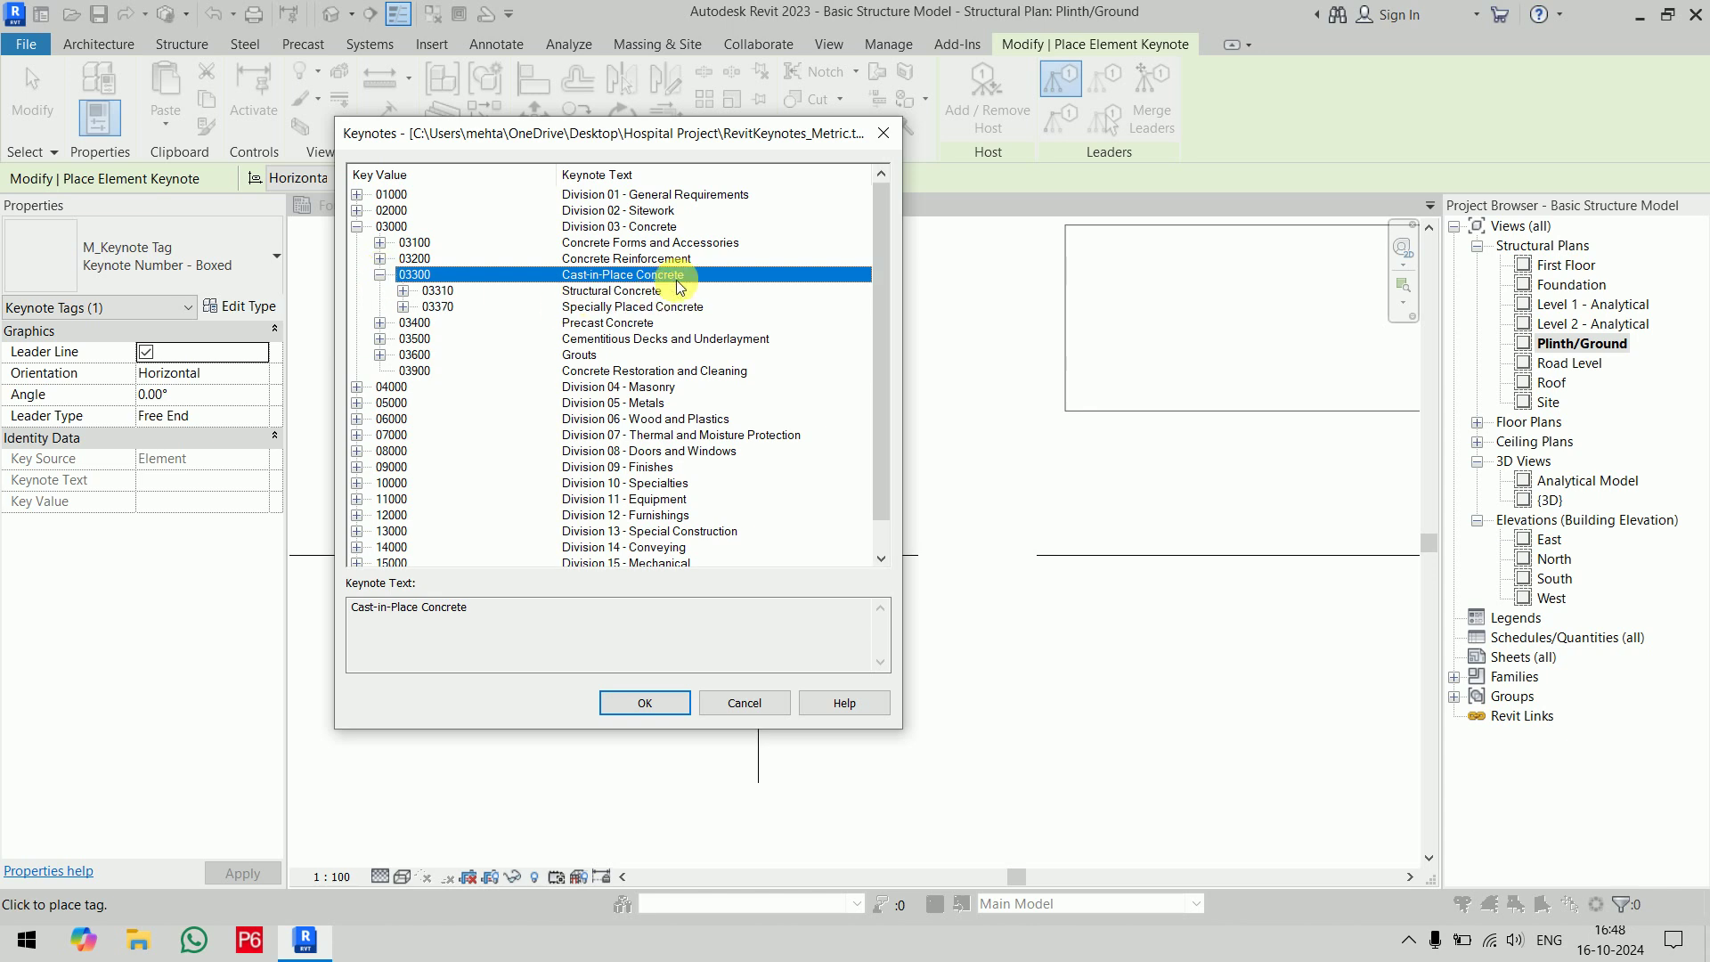
left_click(402, 291)
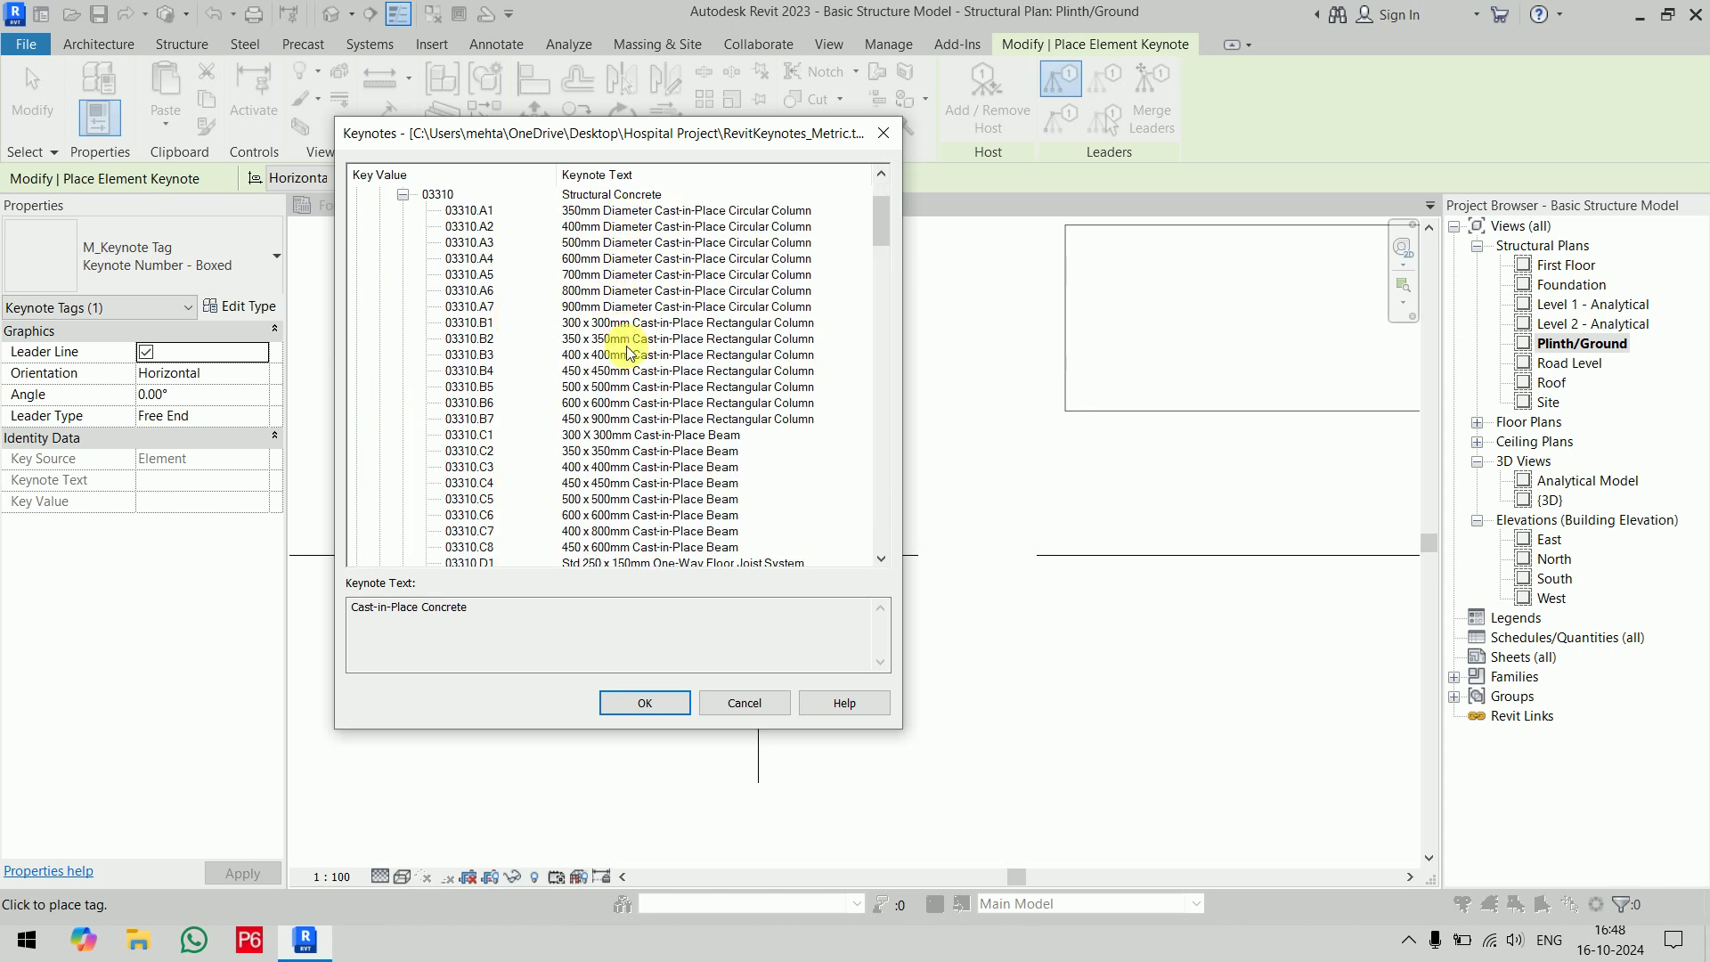
scroll(648, 369, "down", 6)
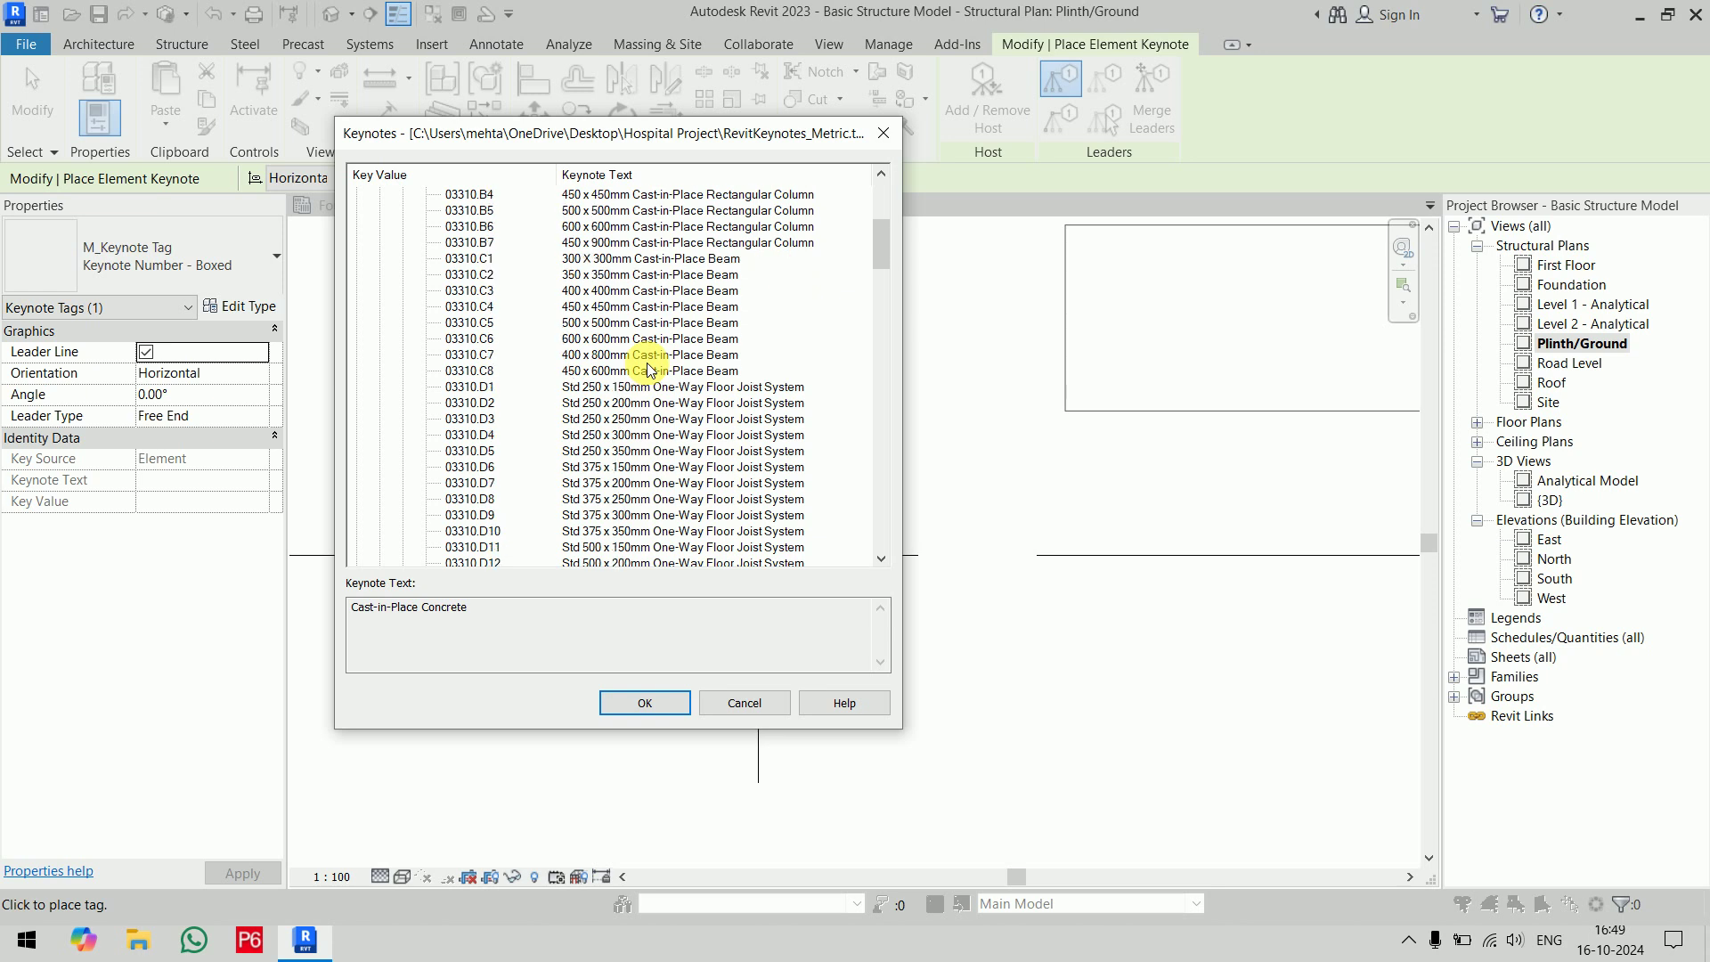
scroll(647, 369, "up", 5)
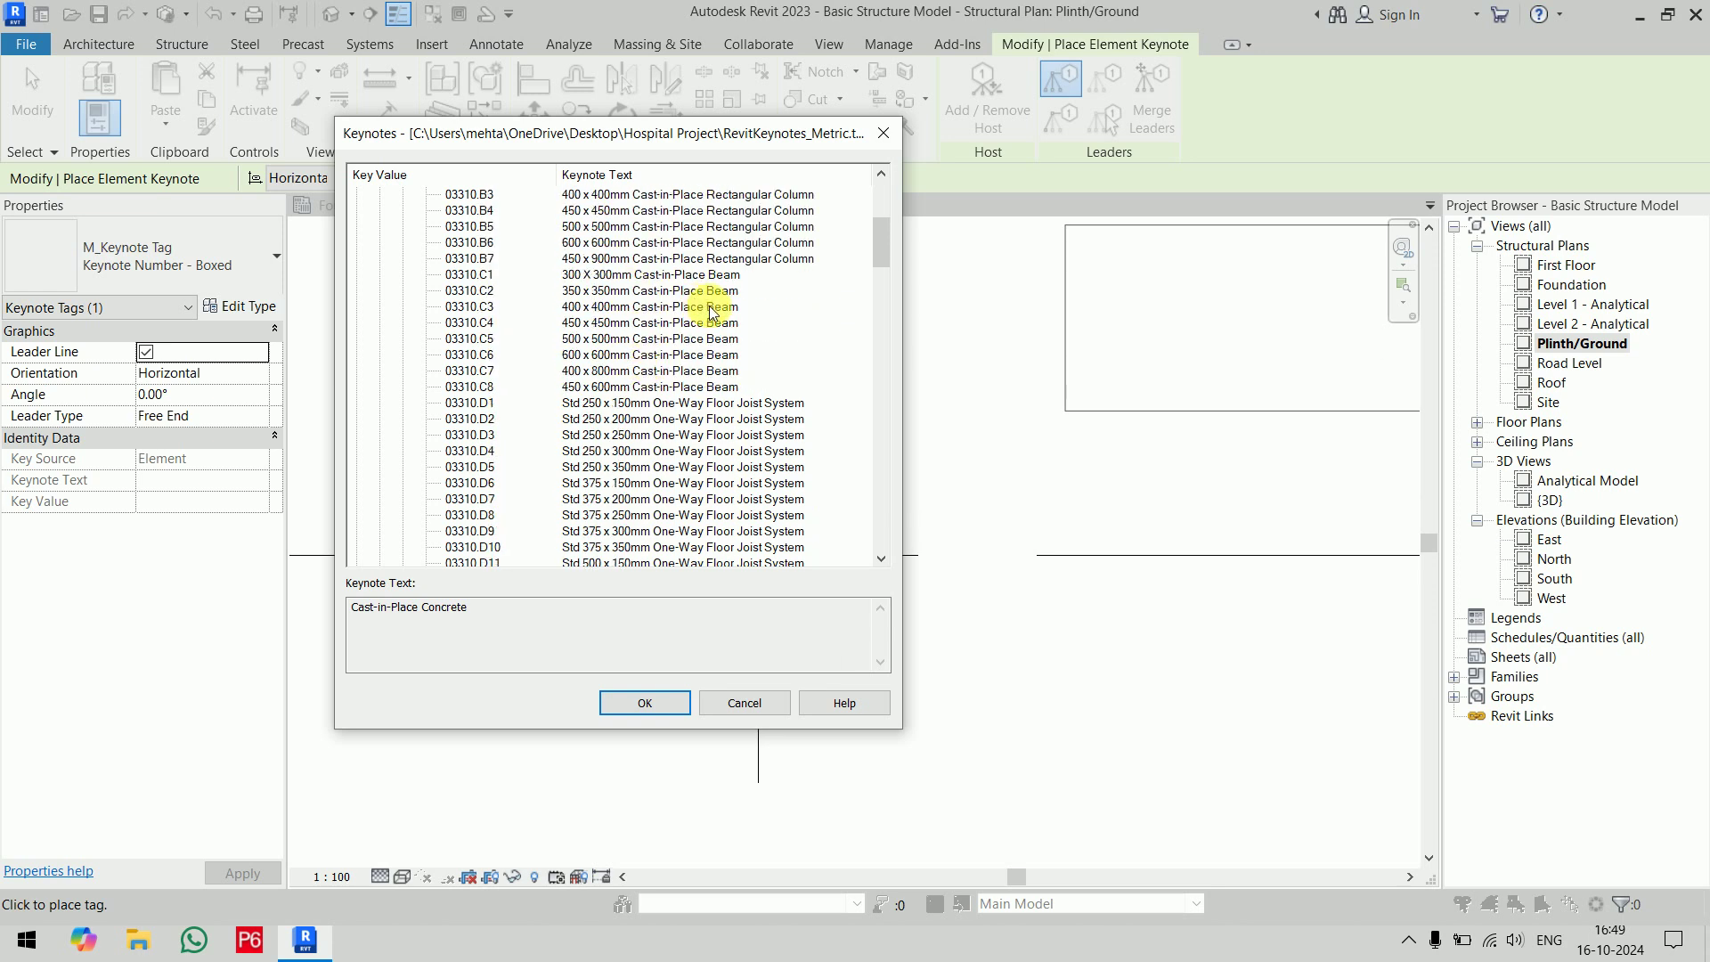
left_click(629, 244)
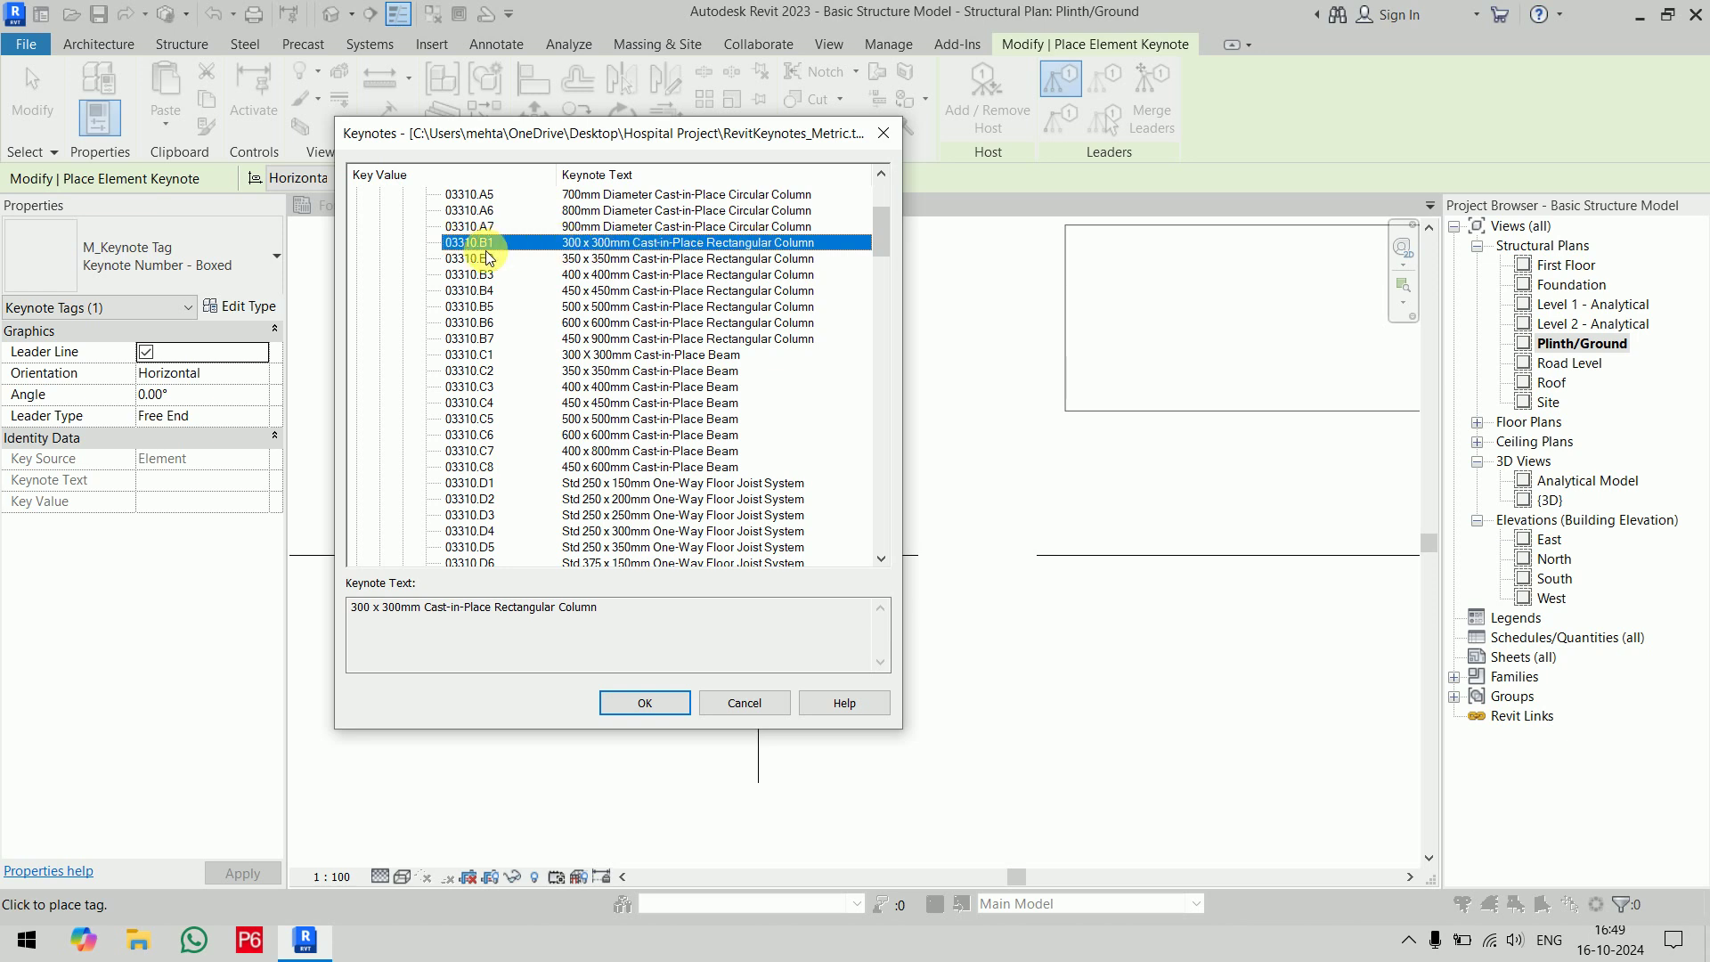
left_click(645, 703)
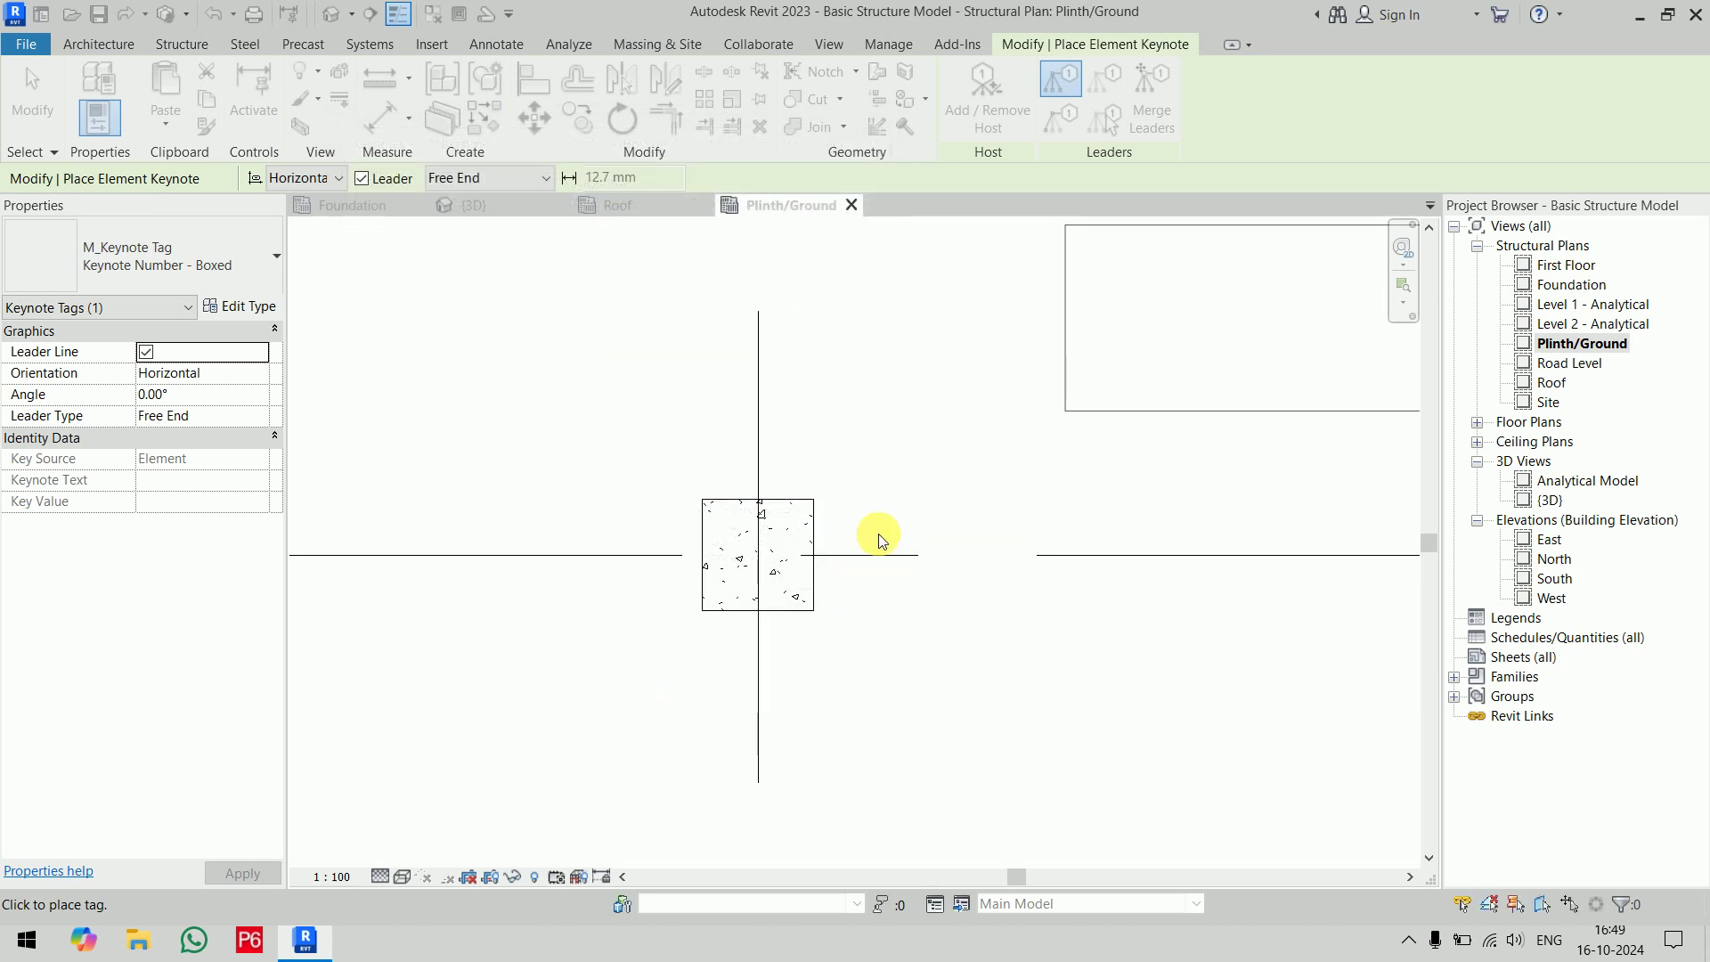
left_click(1067, 372)
scroll(899, 488, "down", 2)
scroll(900, 488, "down", 2)
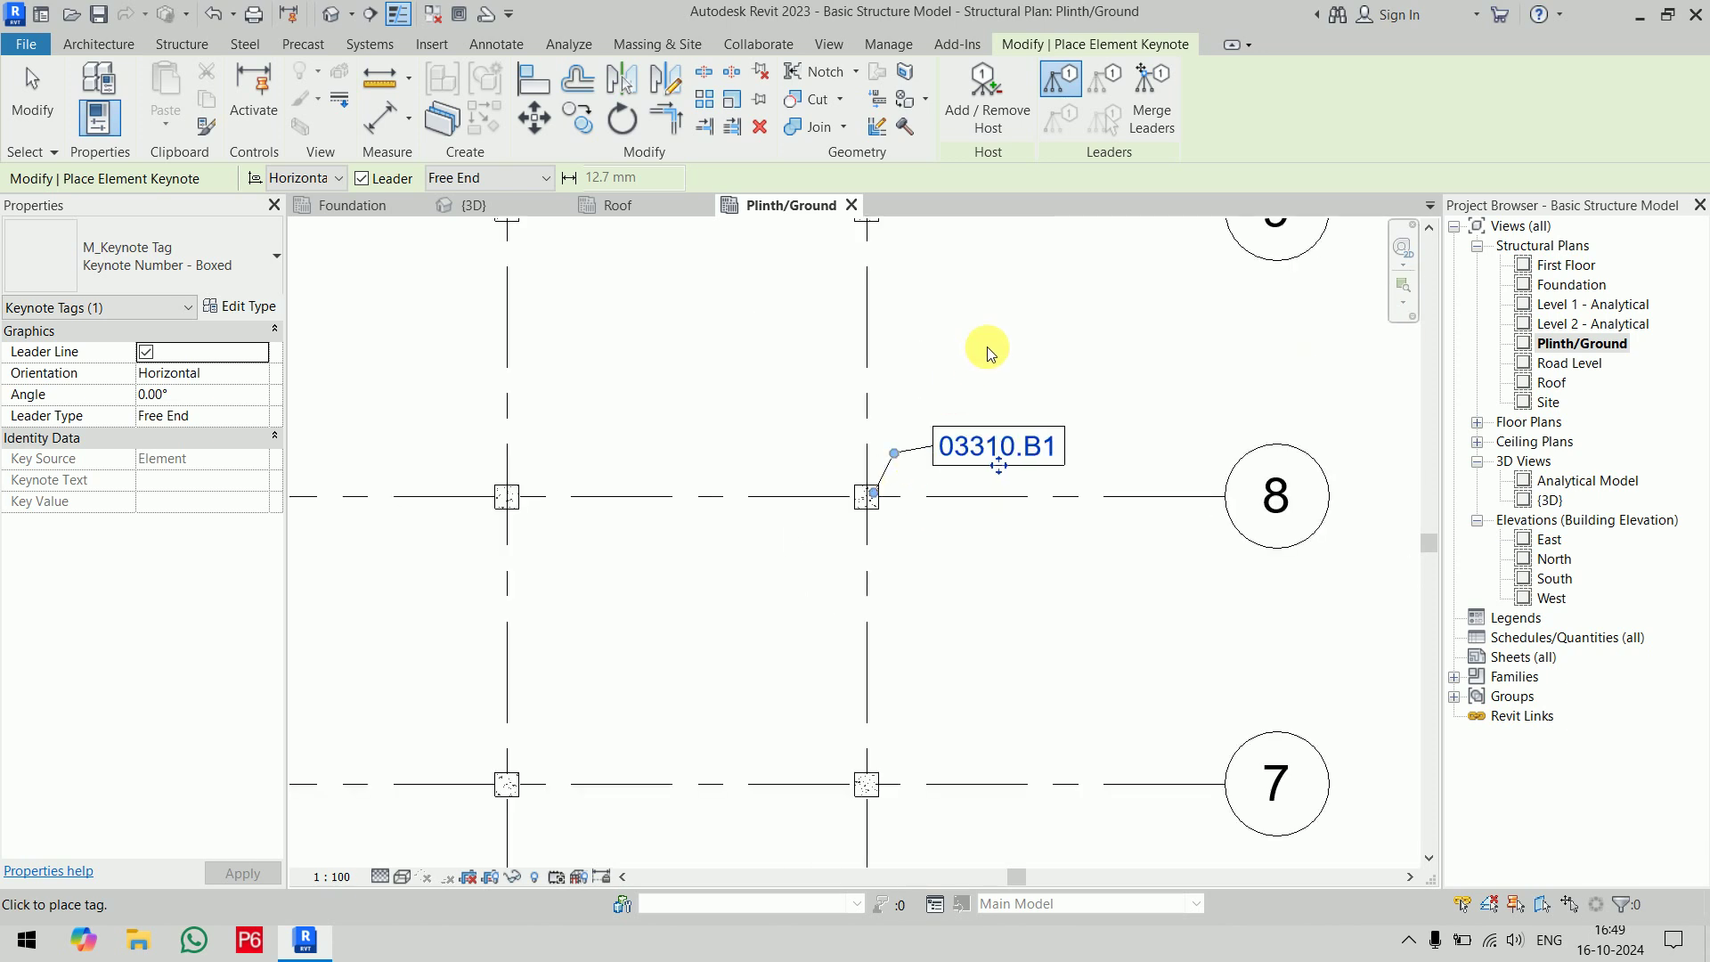
key("Escape")
key("Escape")
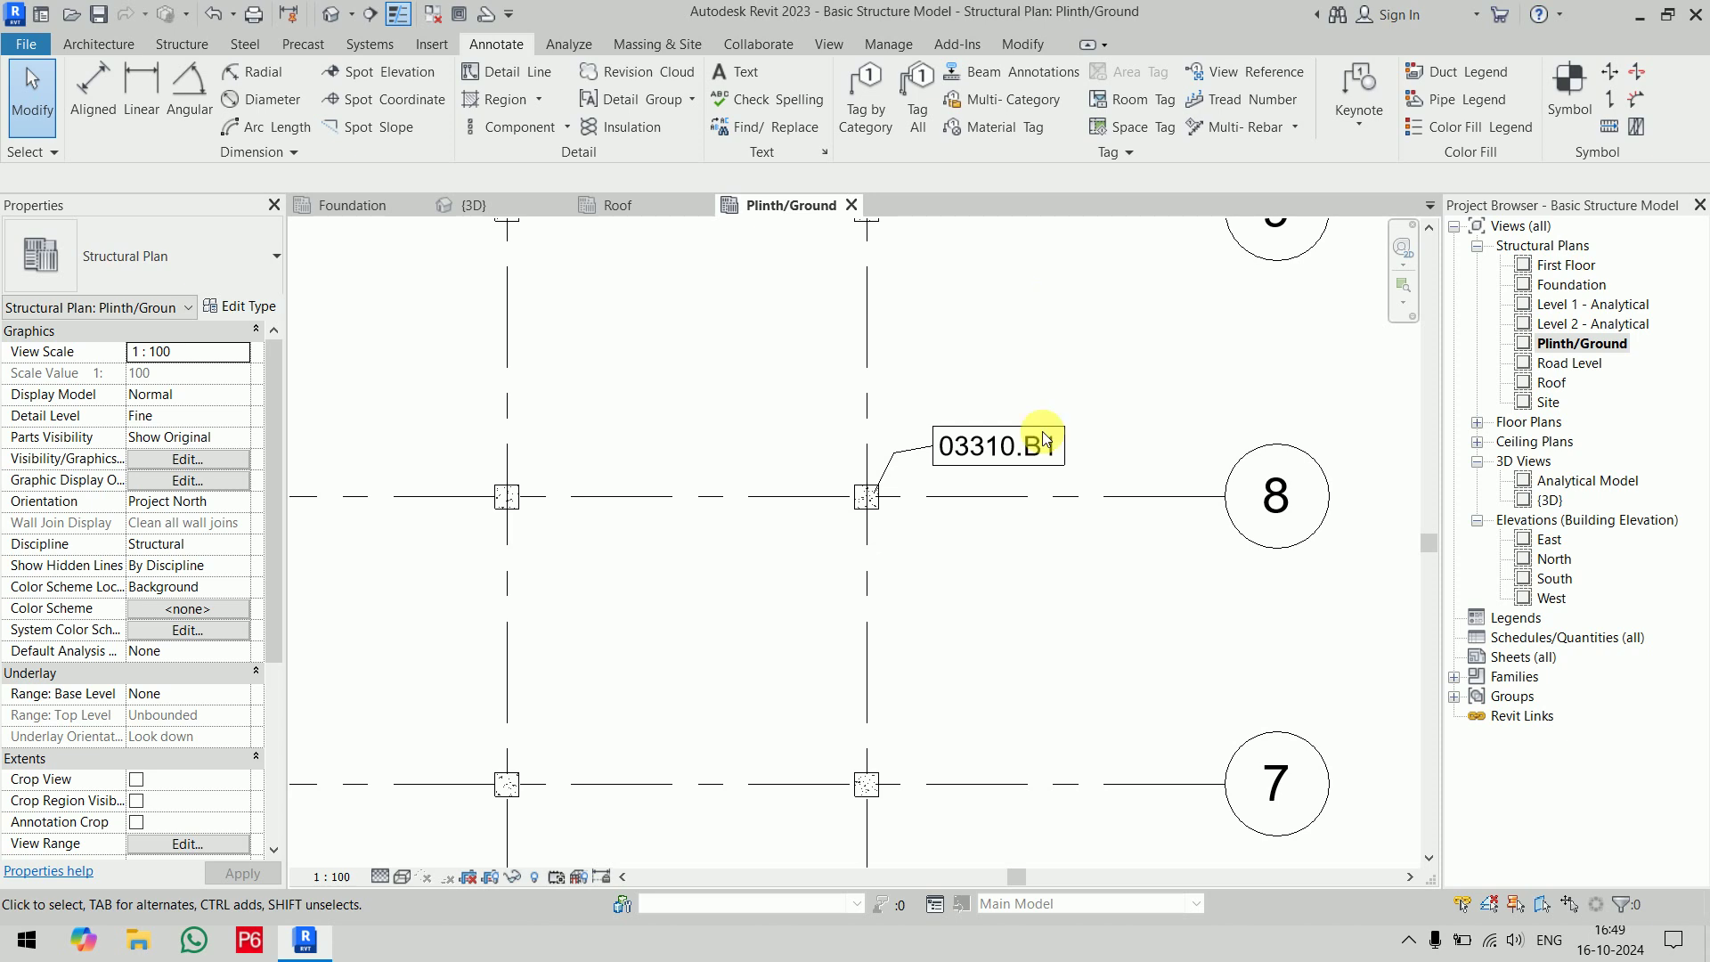
Check the Keynote value in the type properties of the tagged 300x300 column
left_click(872, 517)
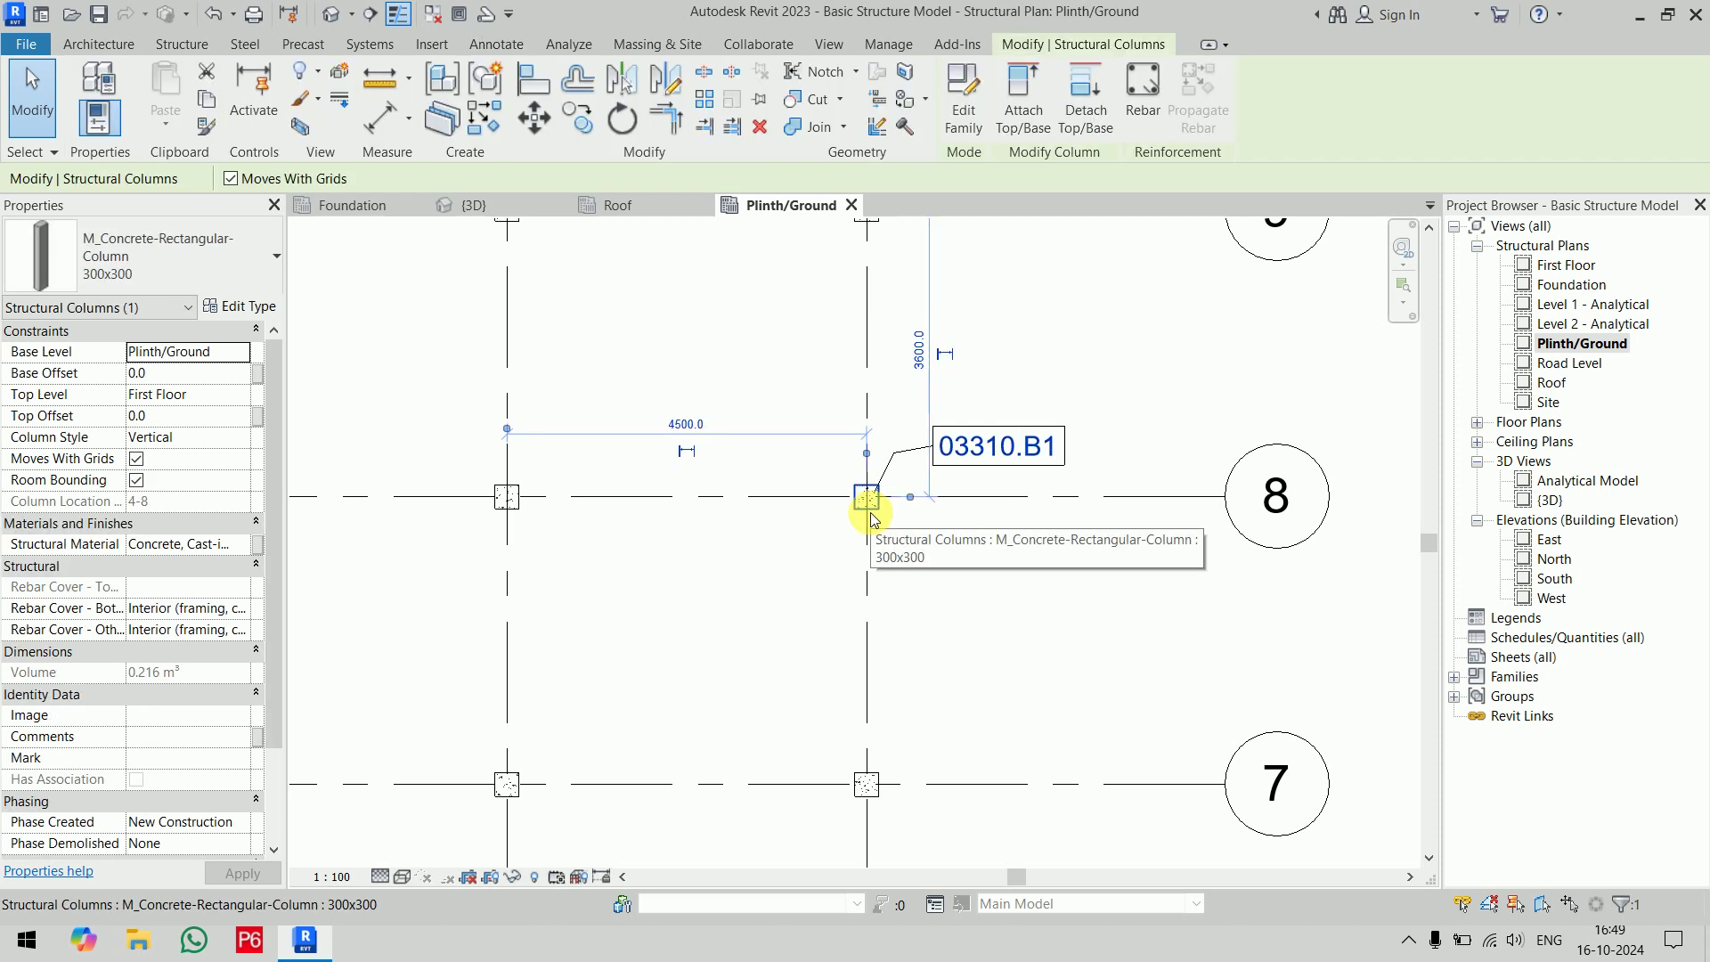
left_click(237, 305)
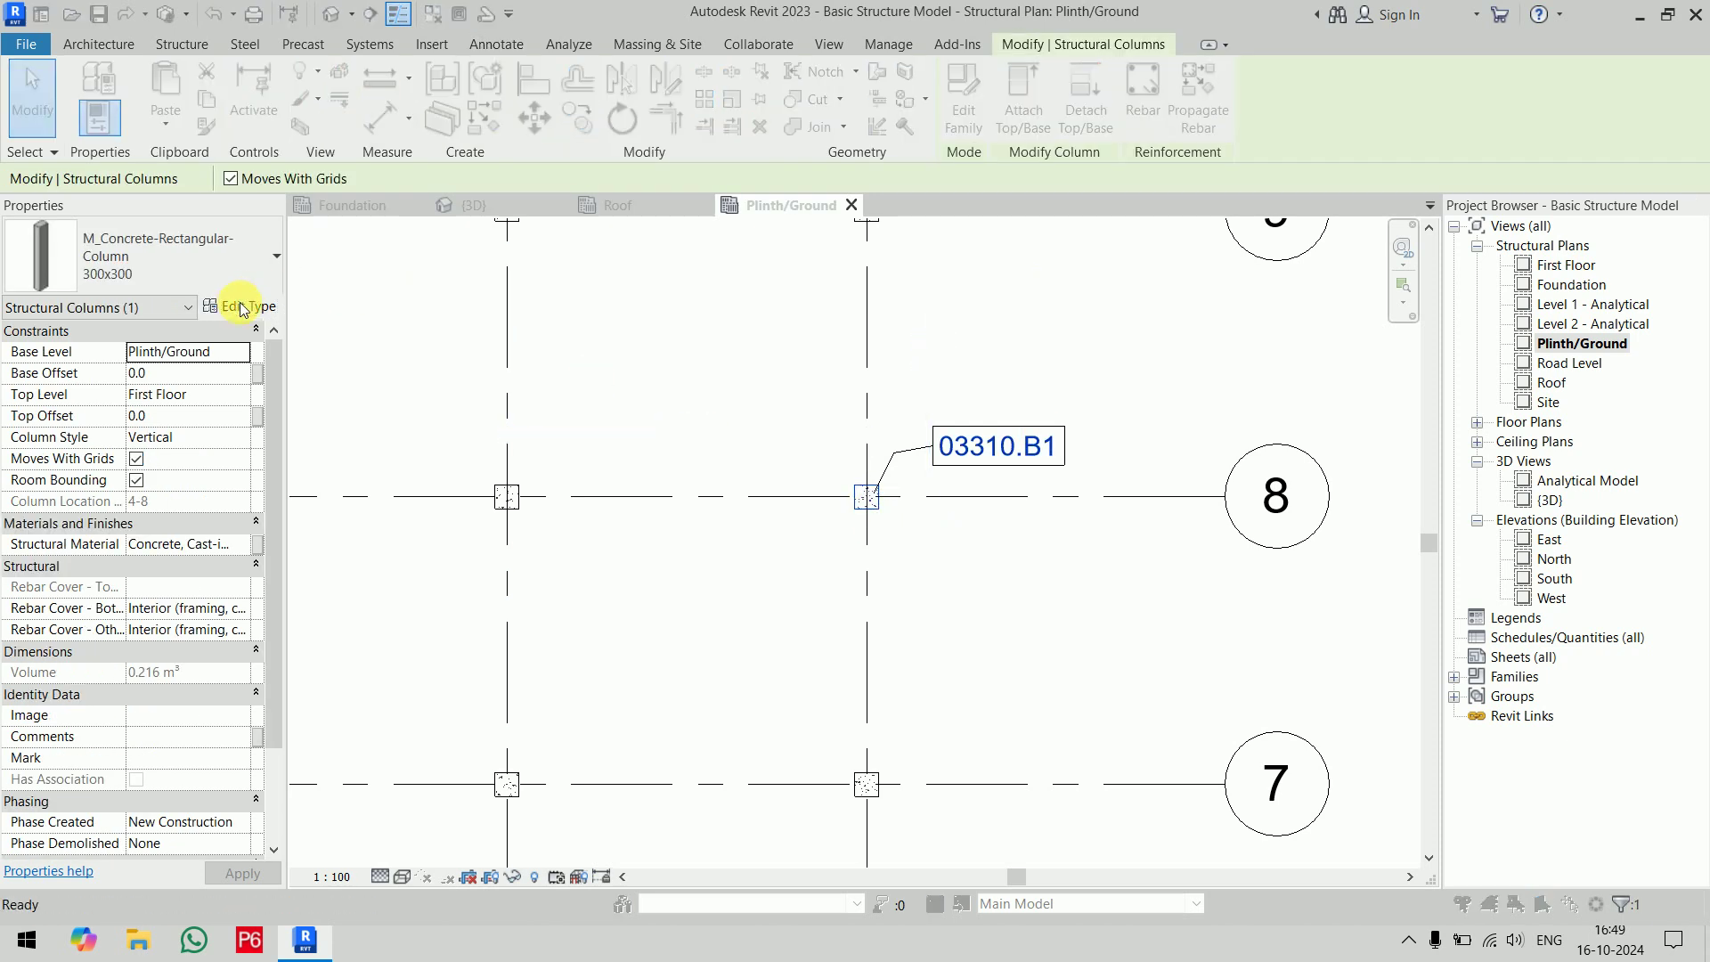
left_click(985, 375)
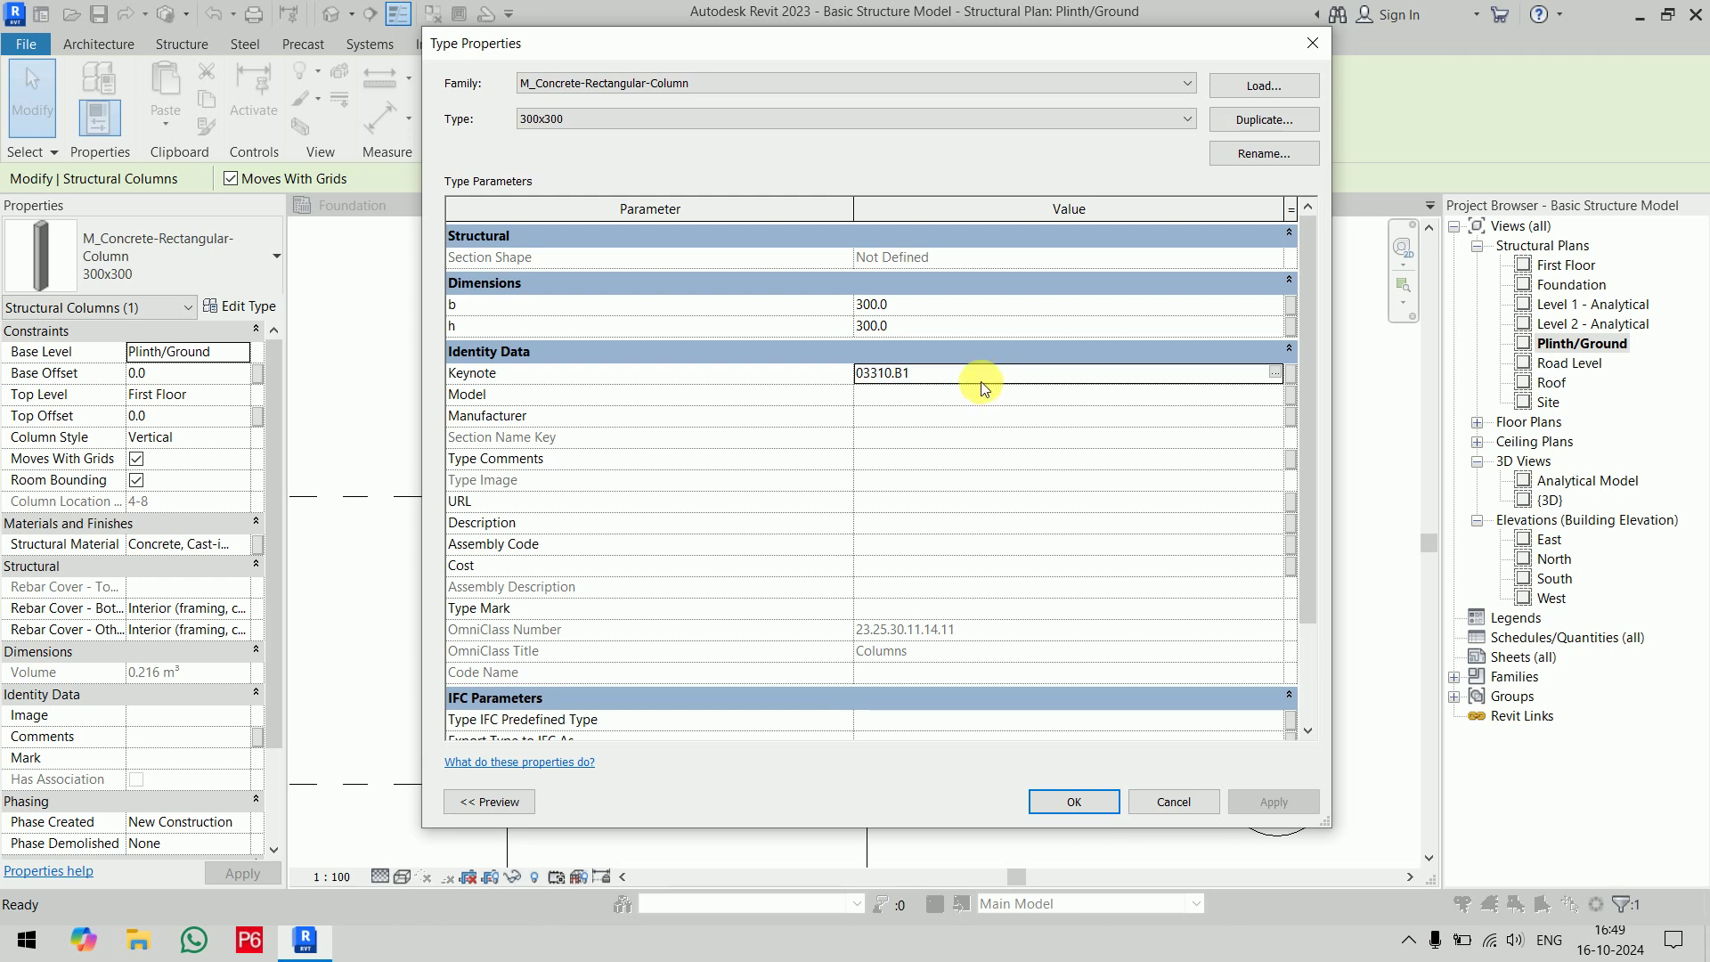
key("Return")
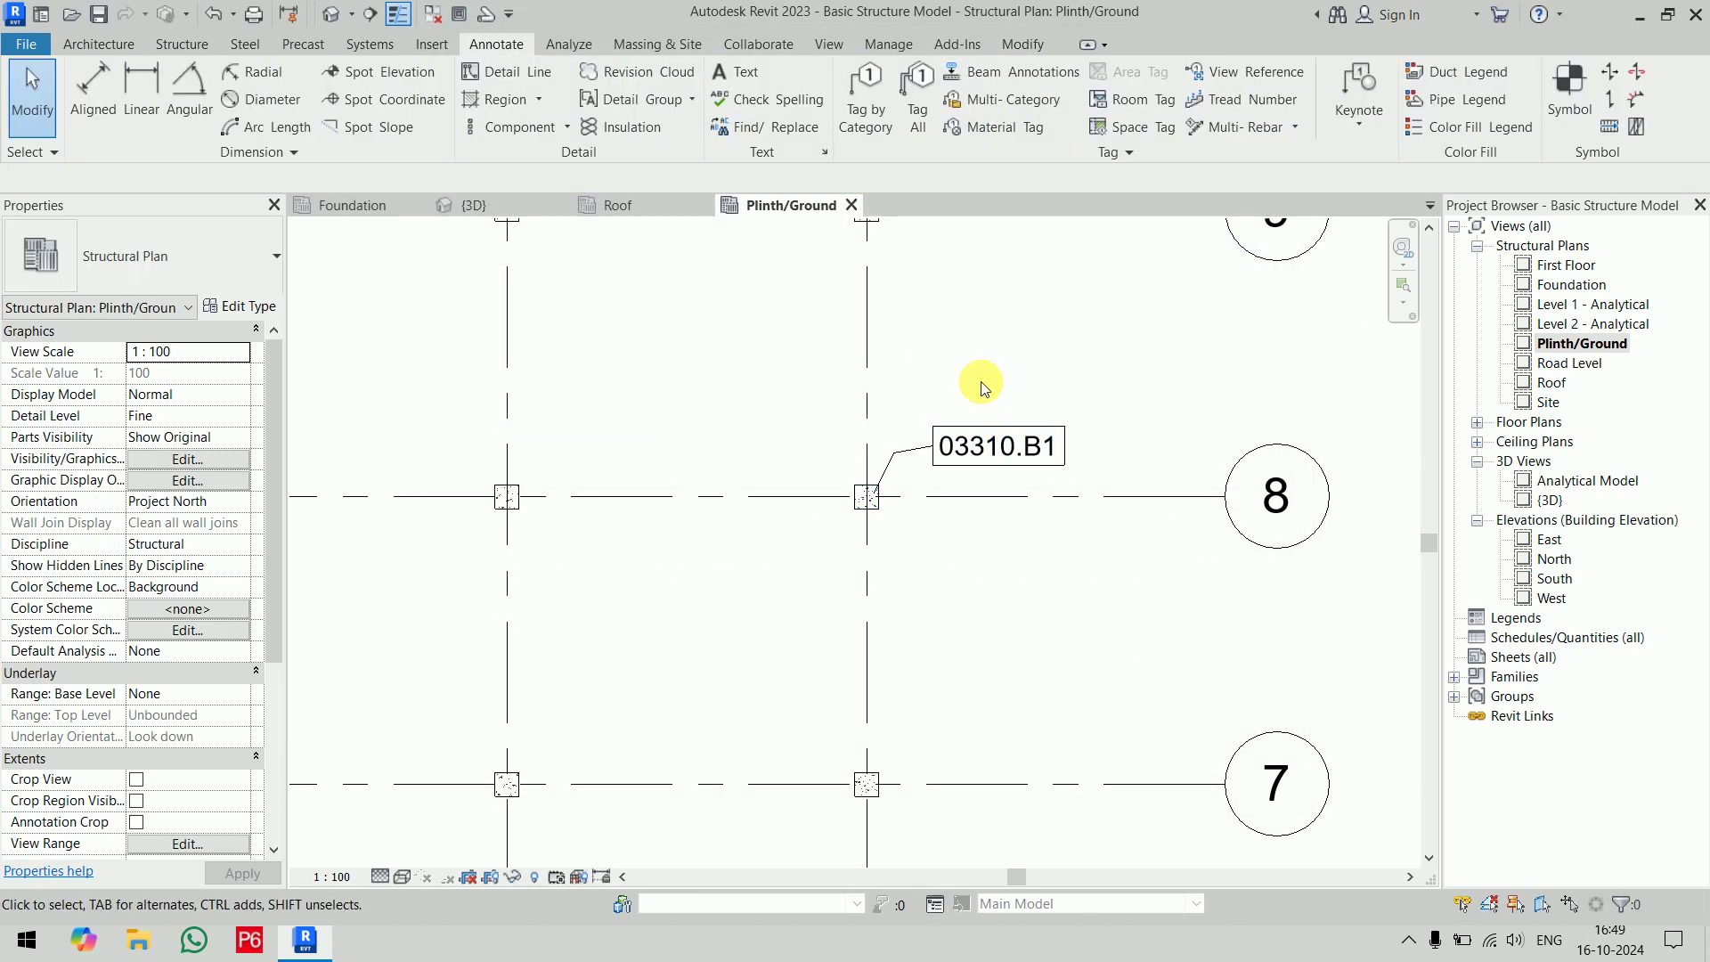
scroll(916, 815, "up", 6)
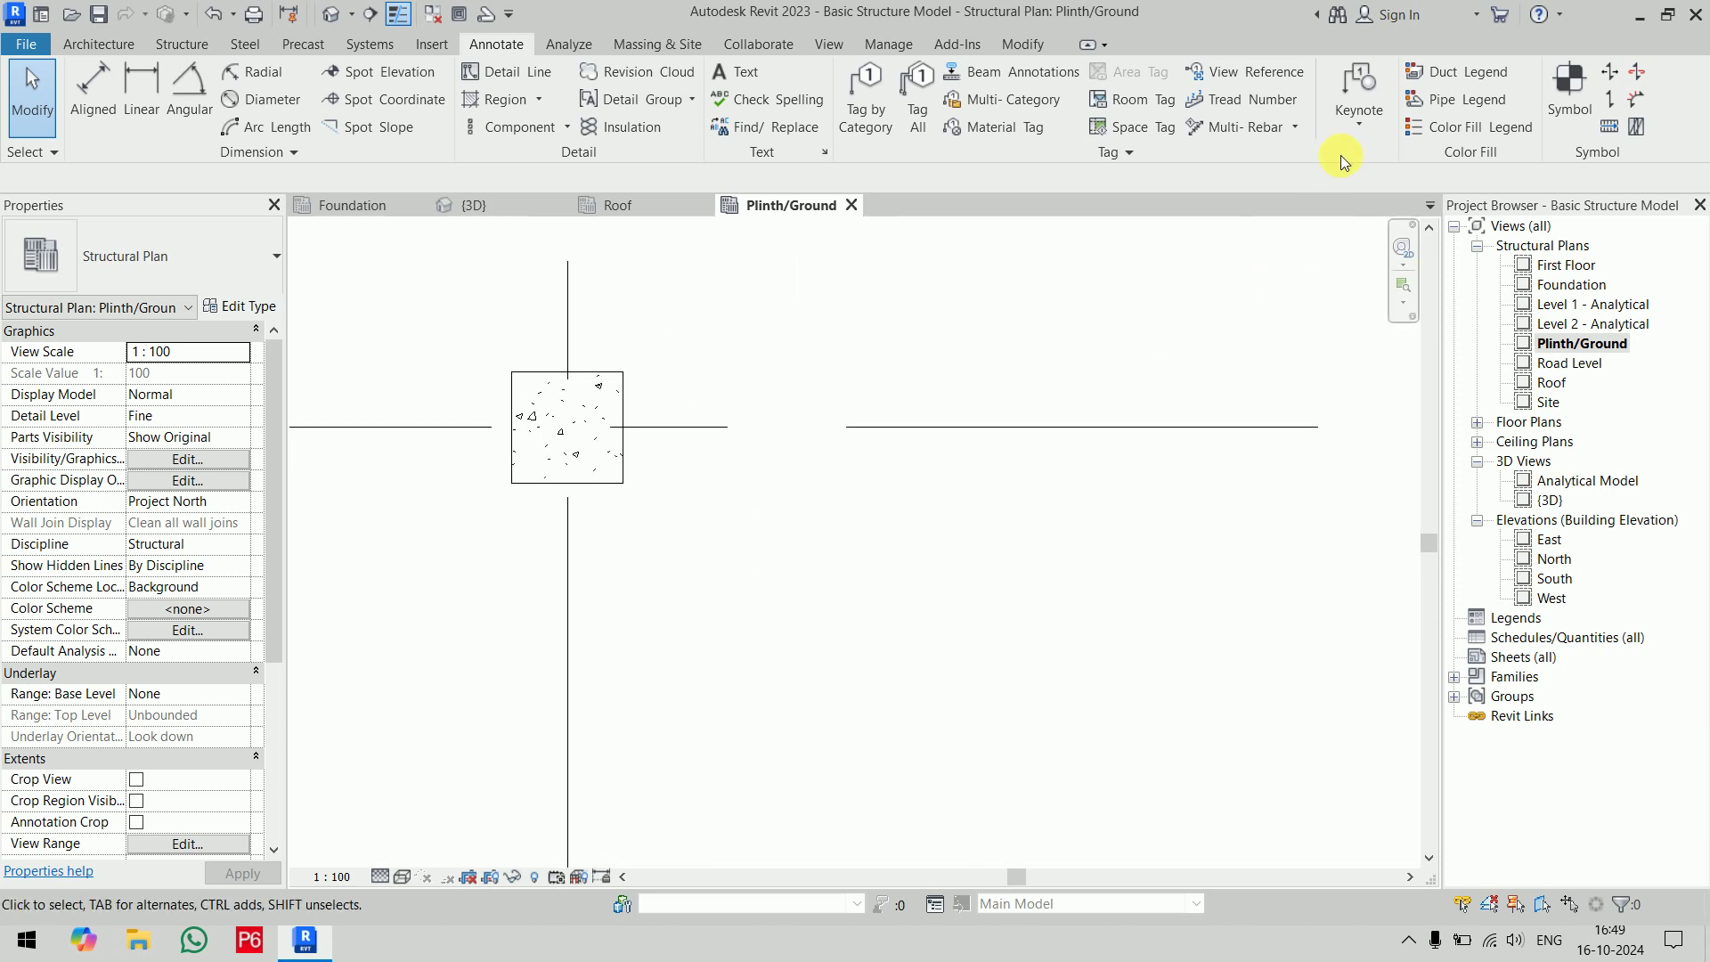
left_click(1358, 114)
left_click(1393, 207)
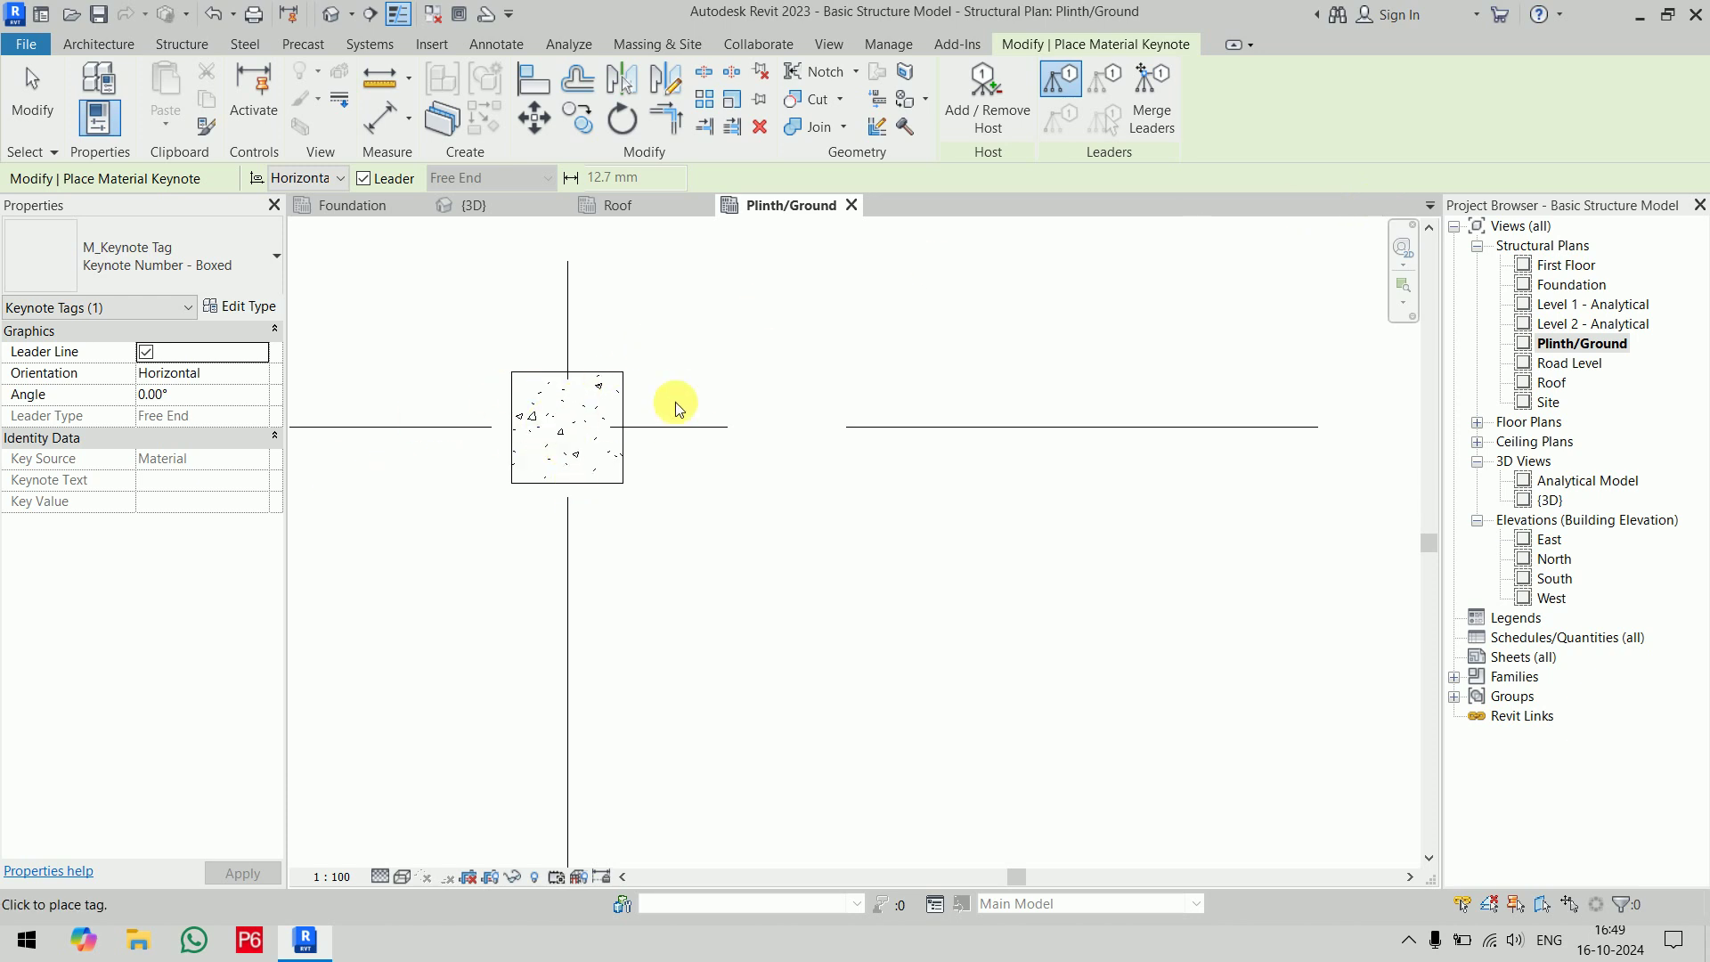
key("Escape")
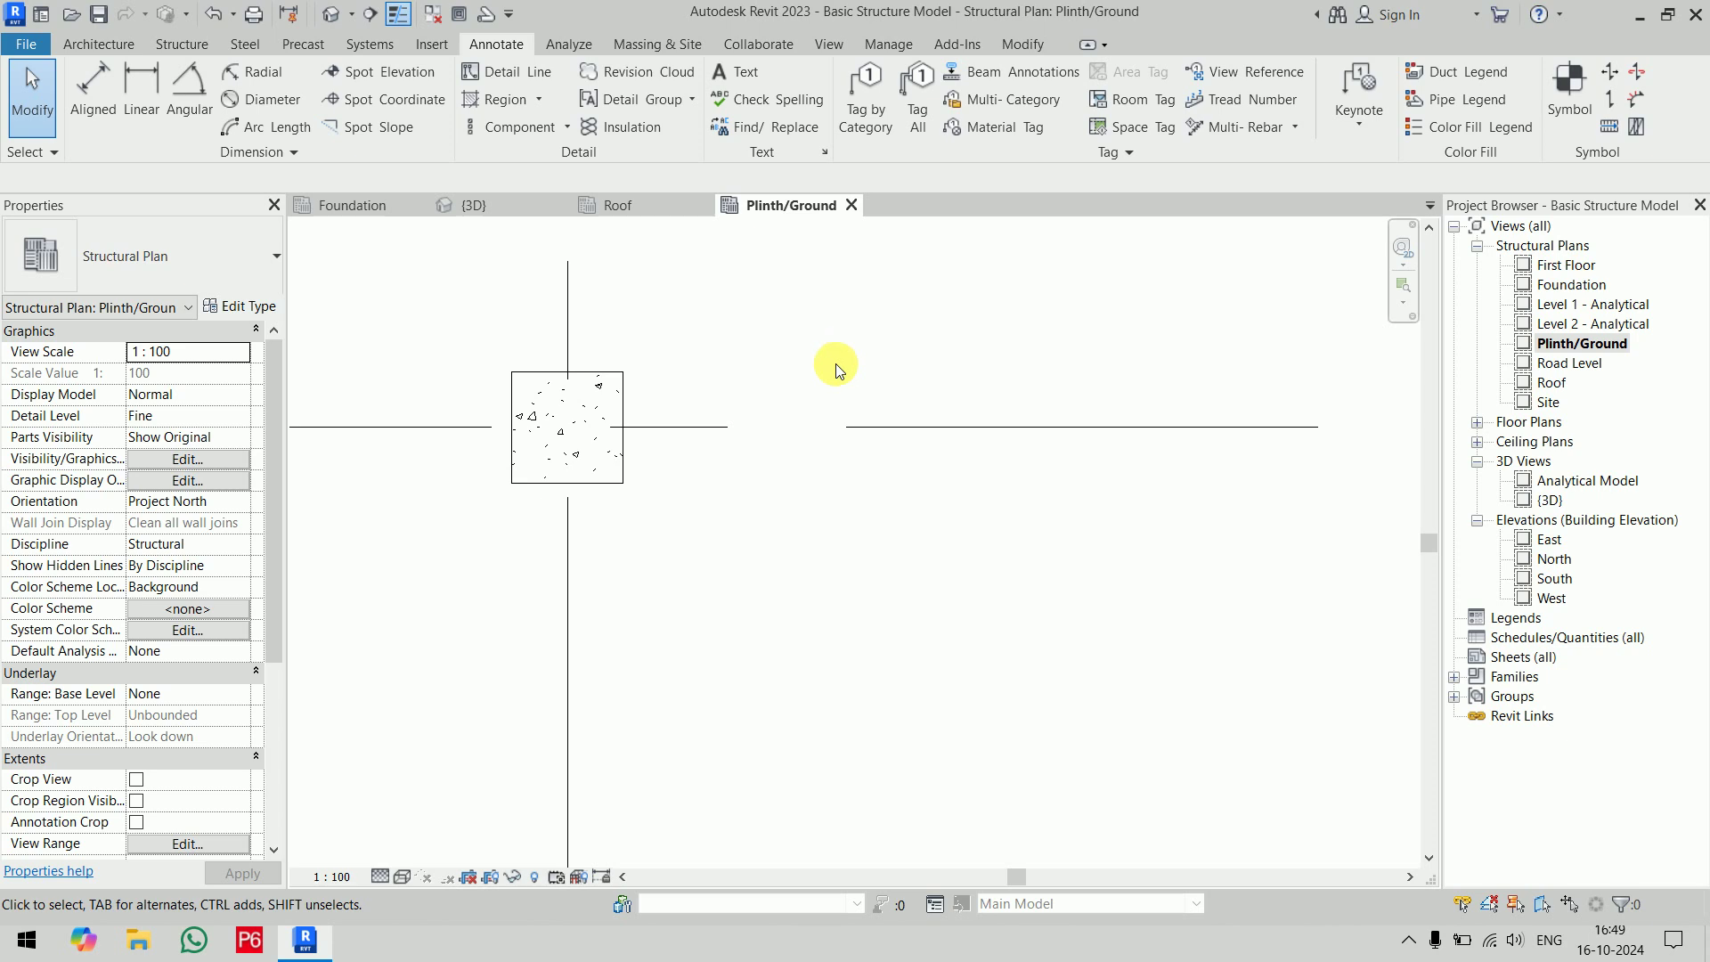
Draw a building section through the column on grid 7 and shorten its far clip offset to about 522 mm
left_click(370, 14)
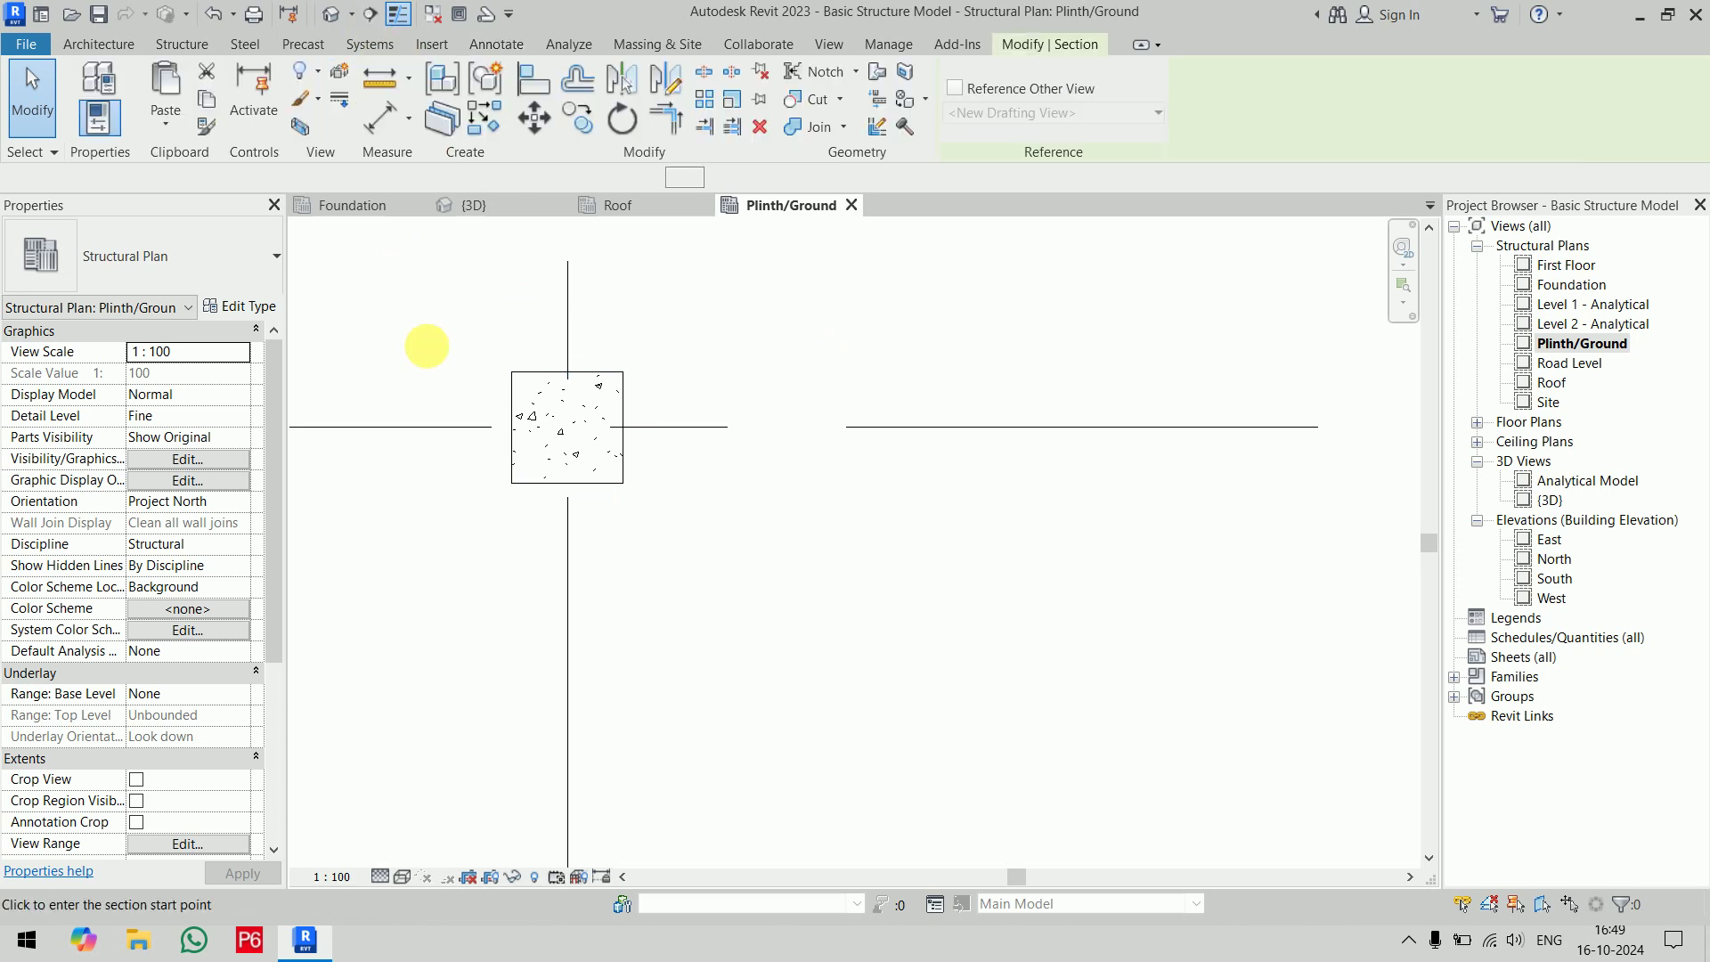
left_click(420, 428)
left_click(726, 428)
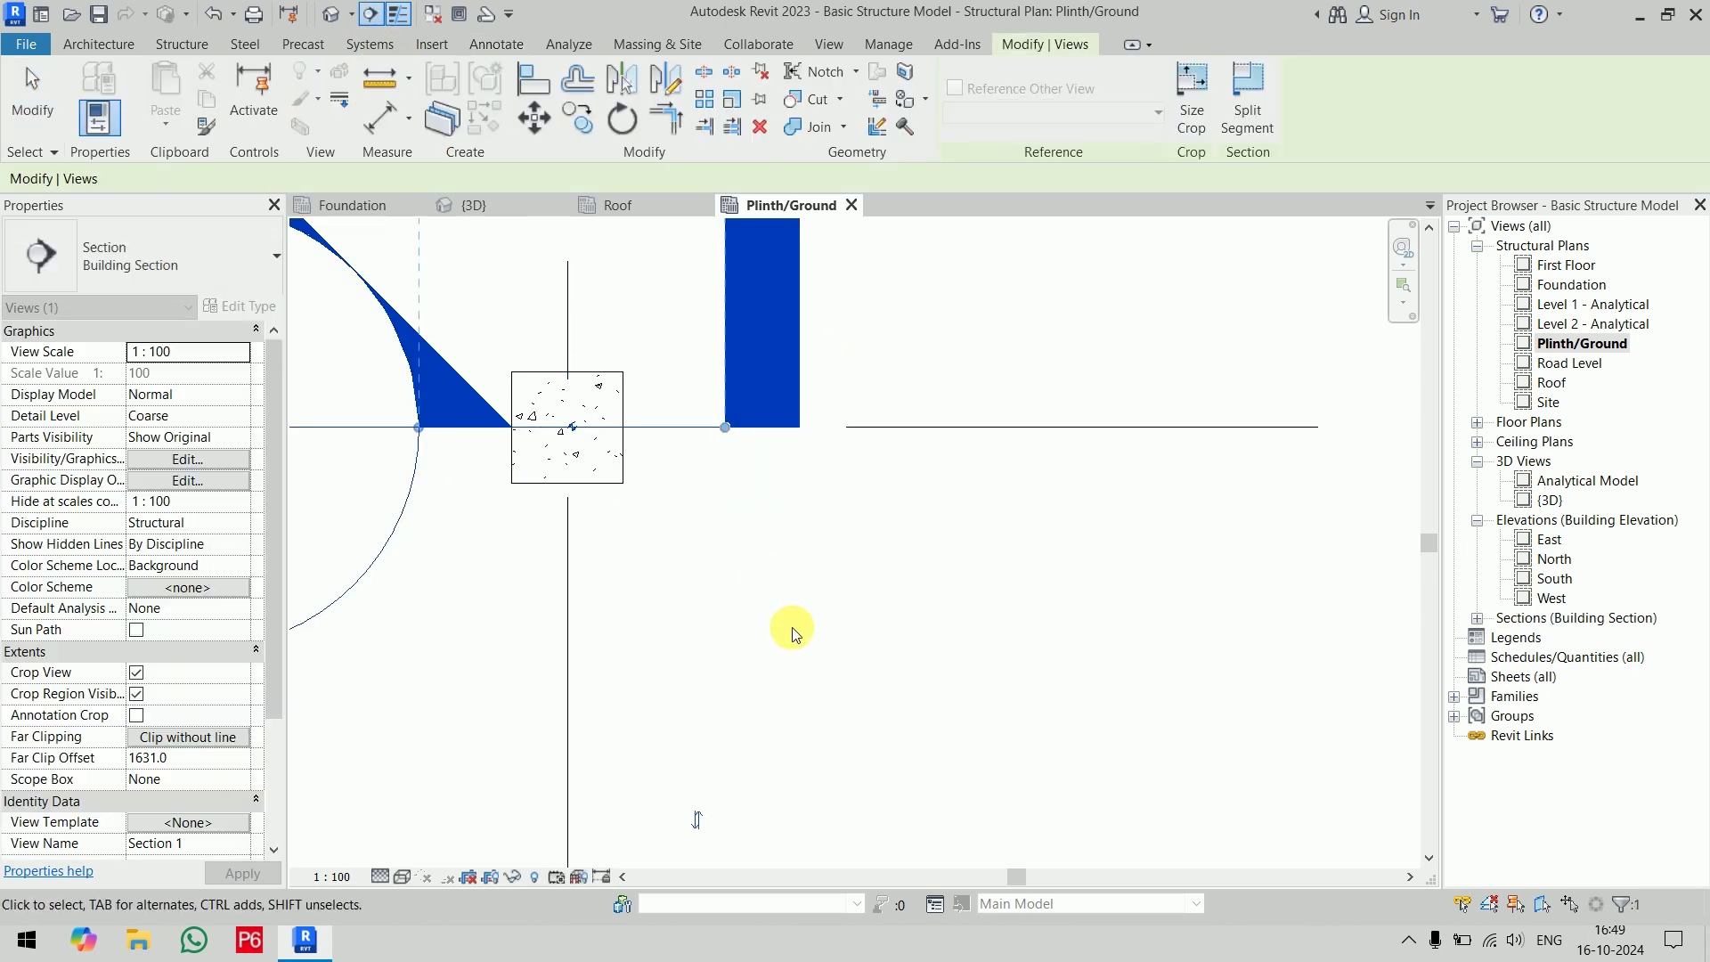
scroll(776, 516, "down", 3)
left_click(719, 323)
left_click_drag(719, 323, 719, 478)
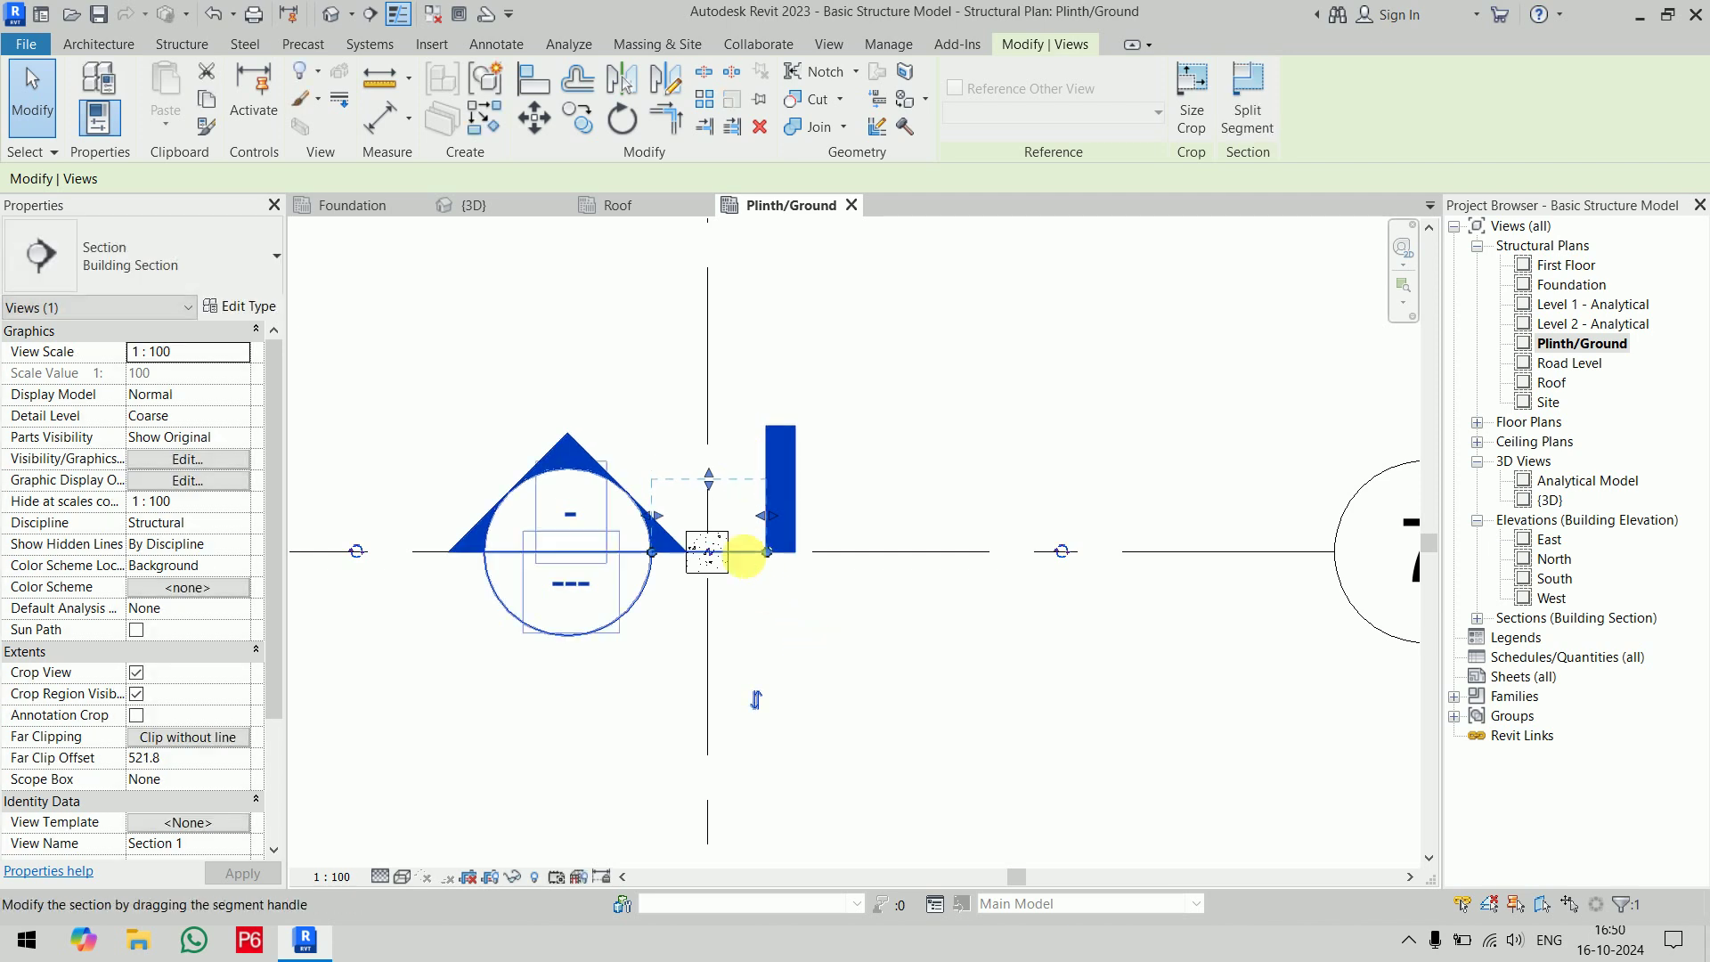
Open the view of the section cut through the column
right_click(746, 552)
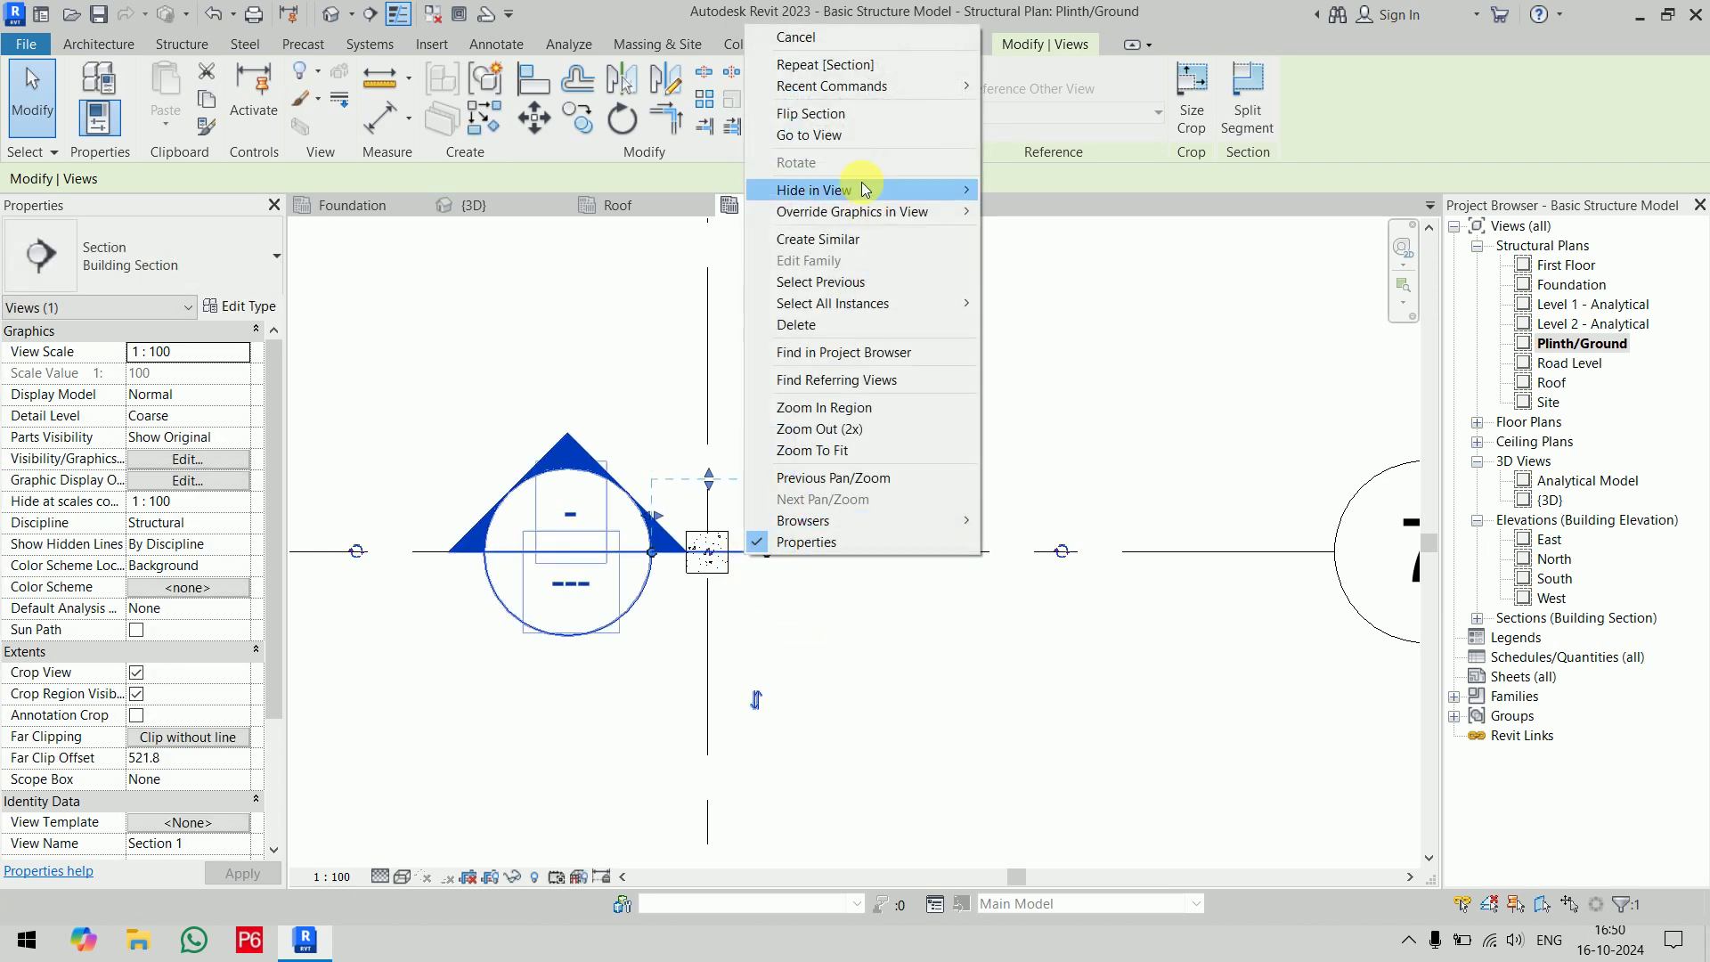
left_click(869, 135)
scroll(871, 698, "up", 5)
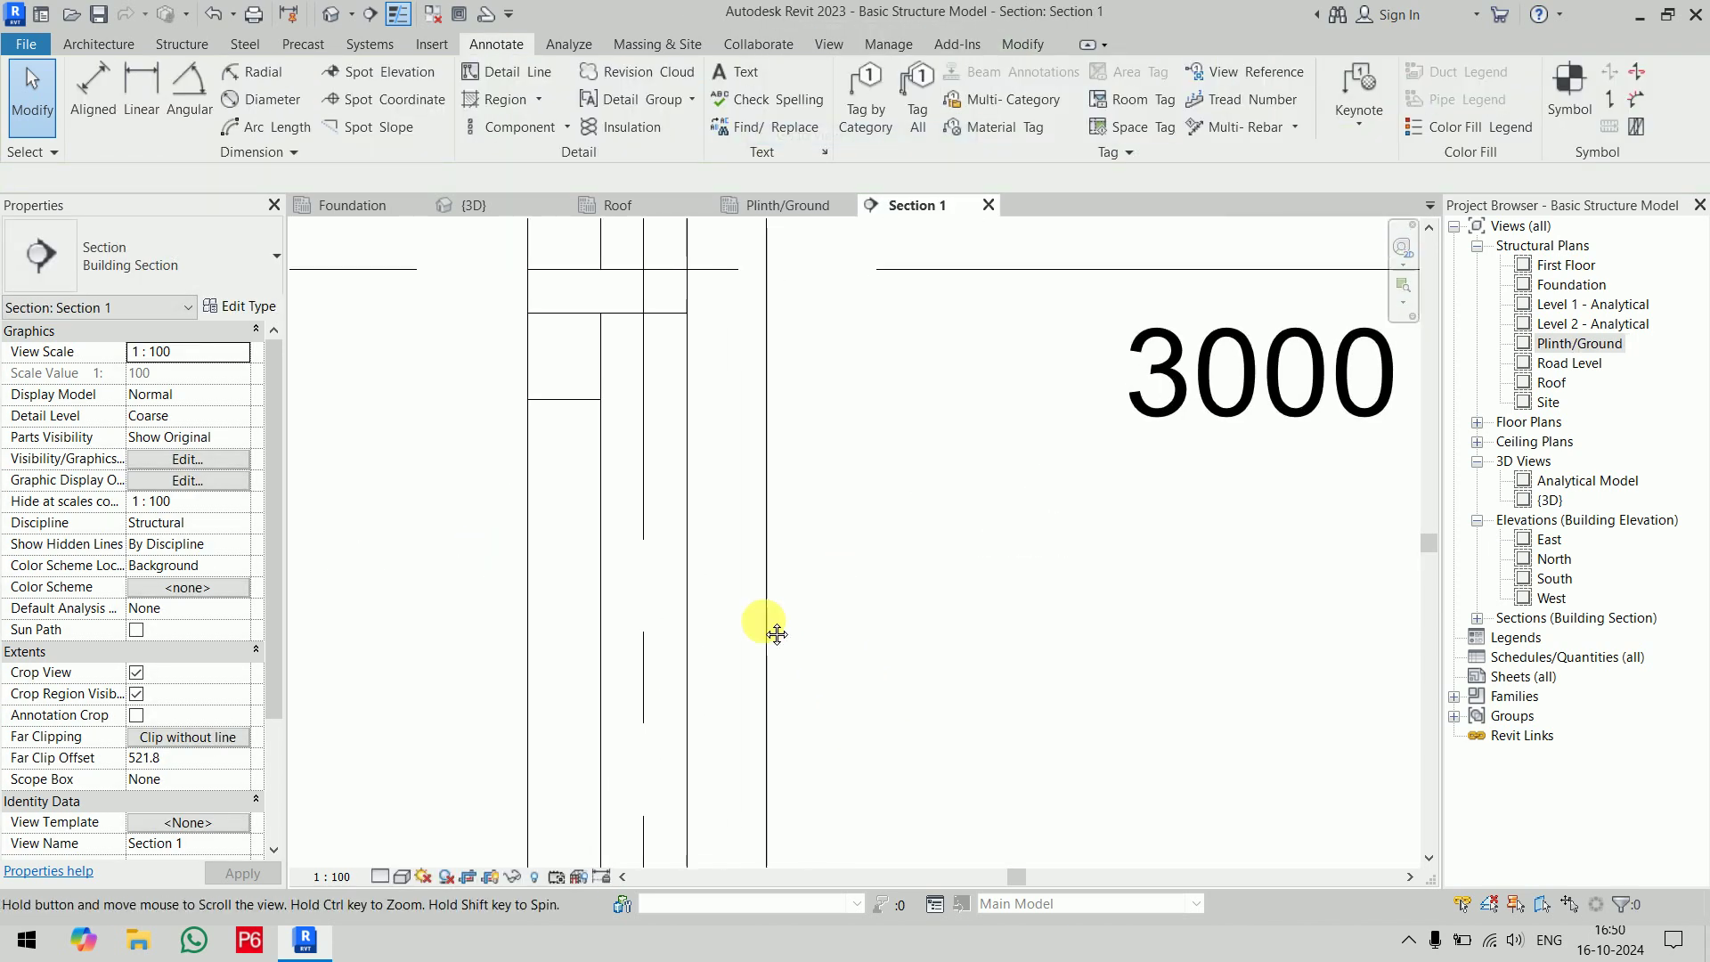
Place a material keynote tag with a leader on the column's concrete below the First Floor level
left_click(1359, 116)
left_click(1394, 207)
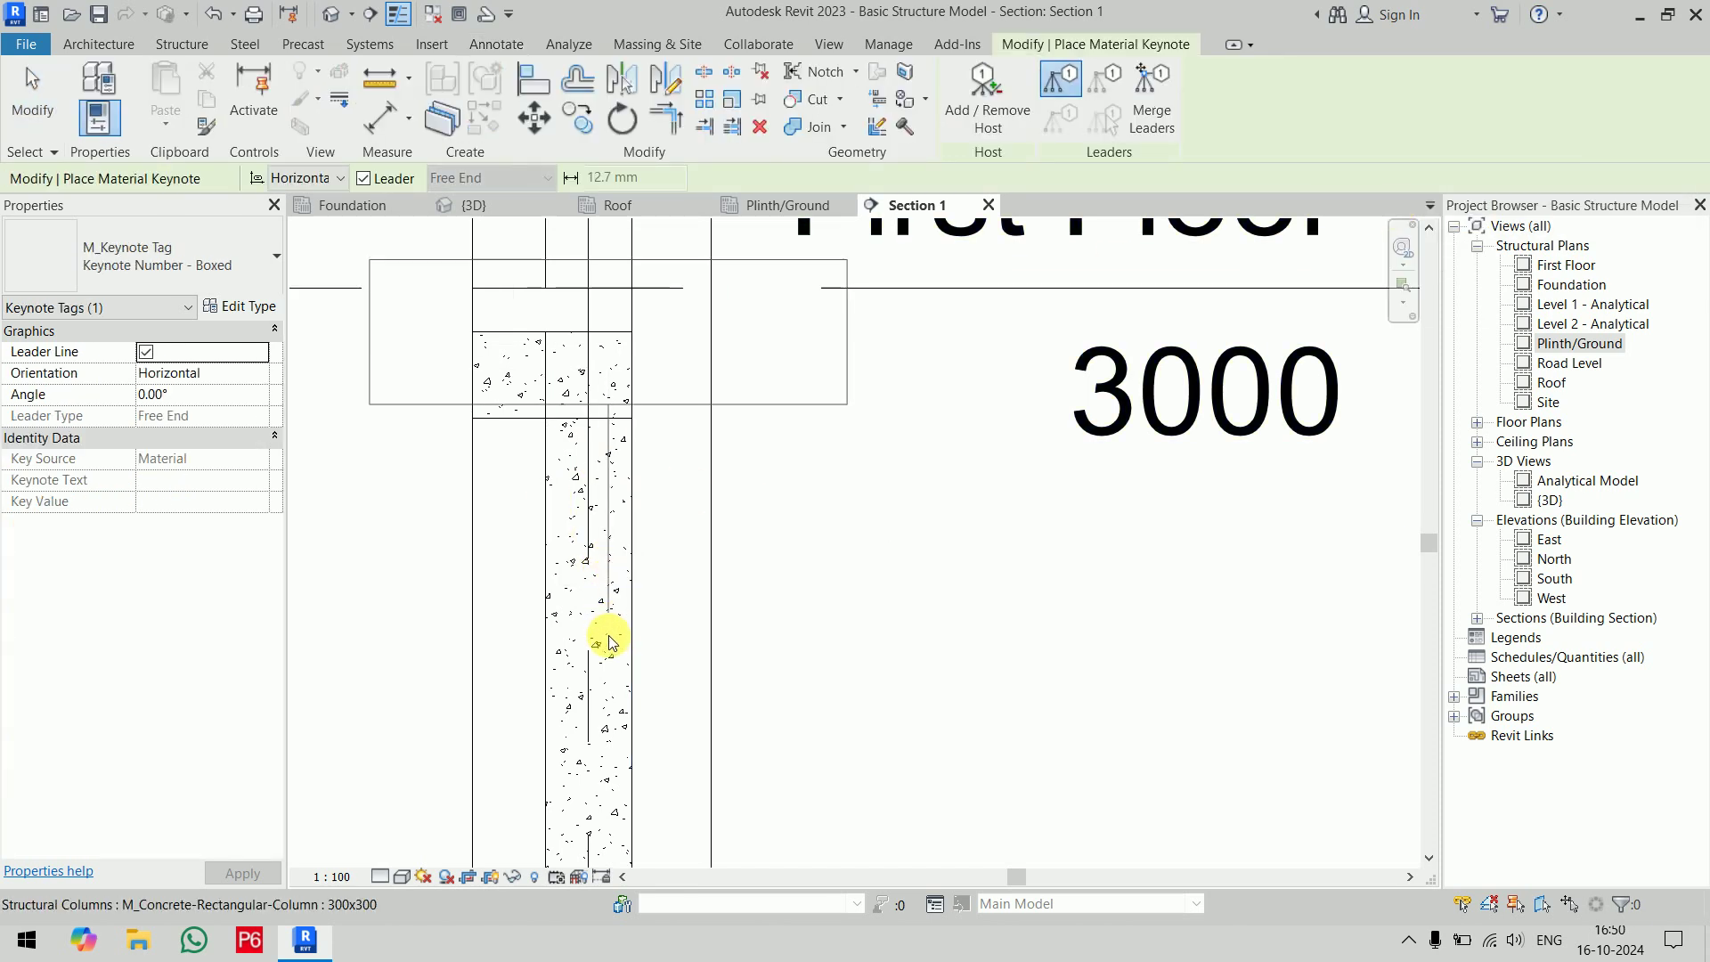
left_click(601, 657)
left_click(801, 473)
left_click(1005, 470)
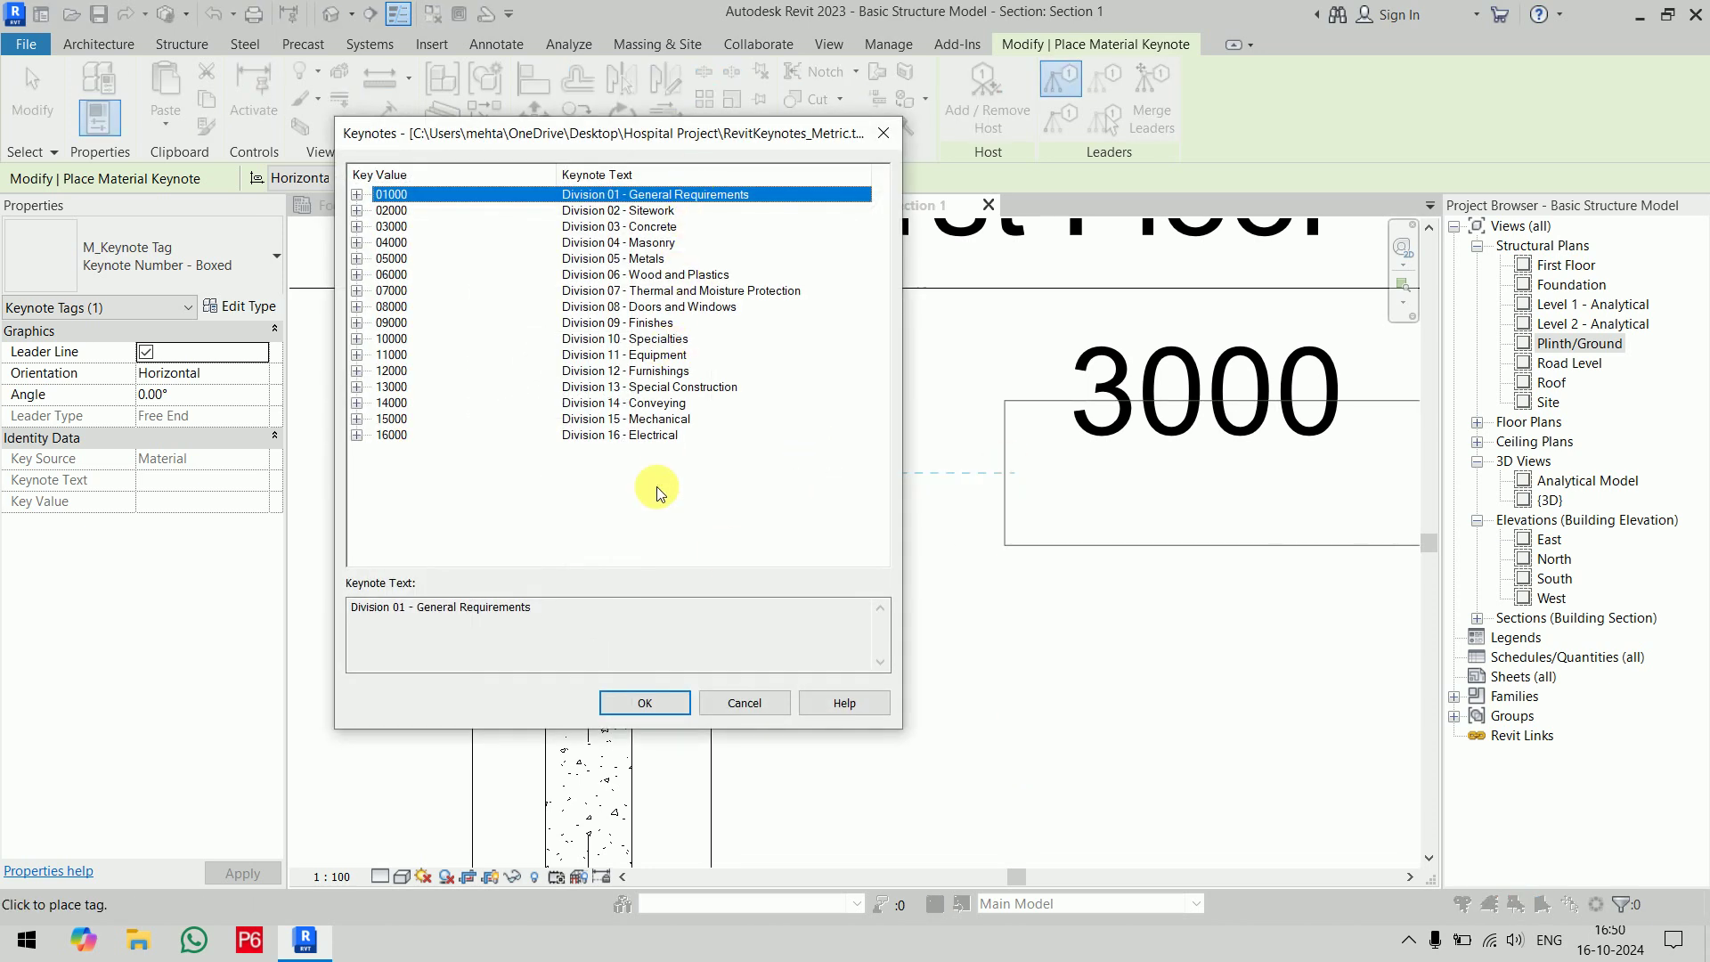
Browse the keynote table's Sitework and Concrete divisions, down to the Plant-Precast Structural Concrete entries
left_click(356, 212)
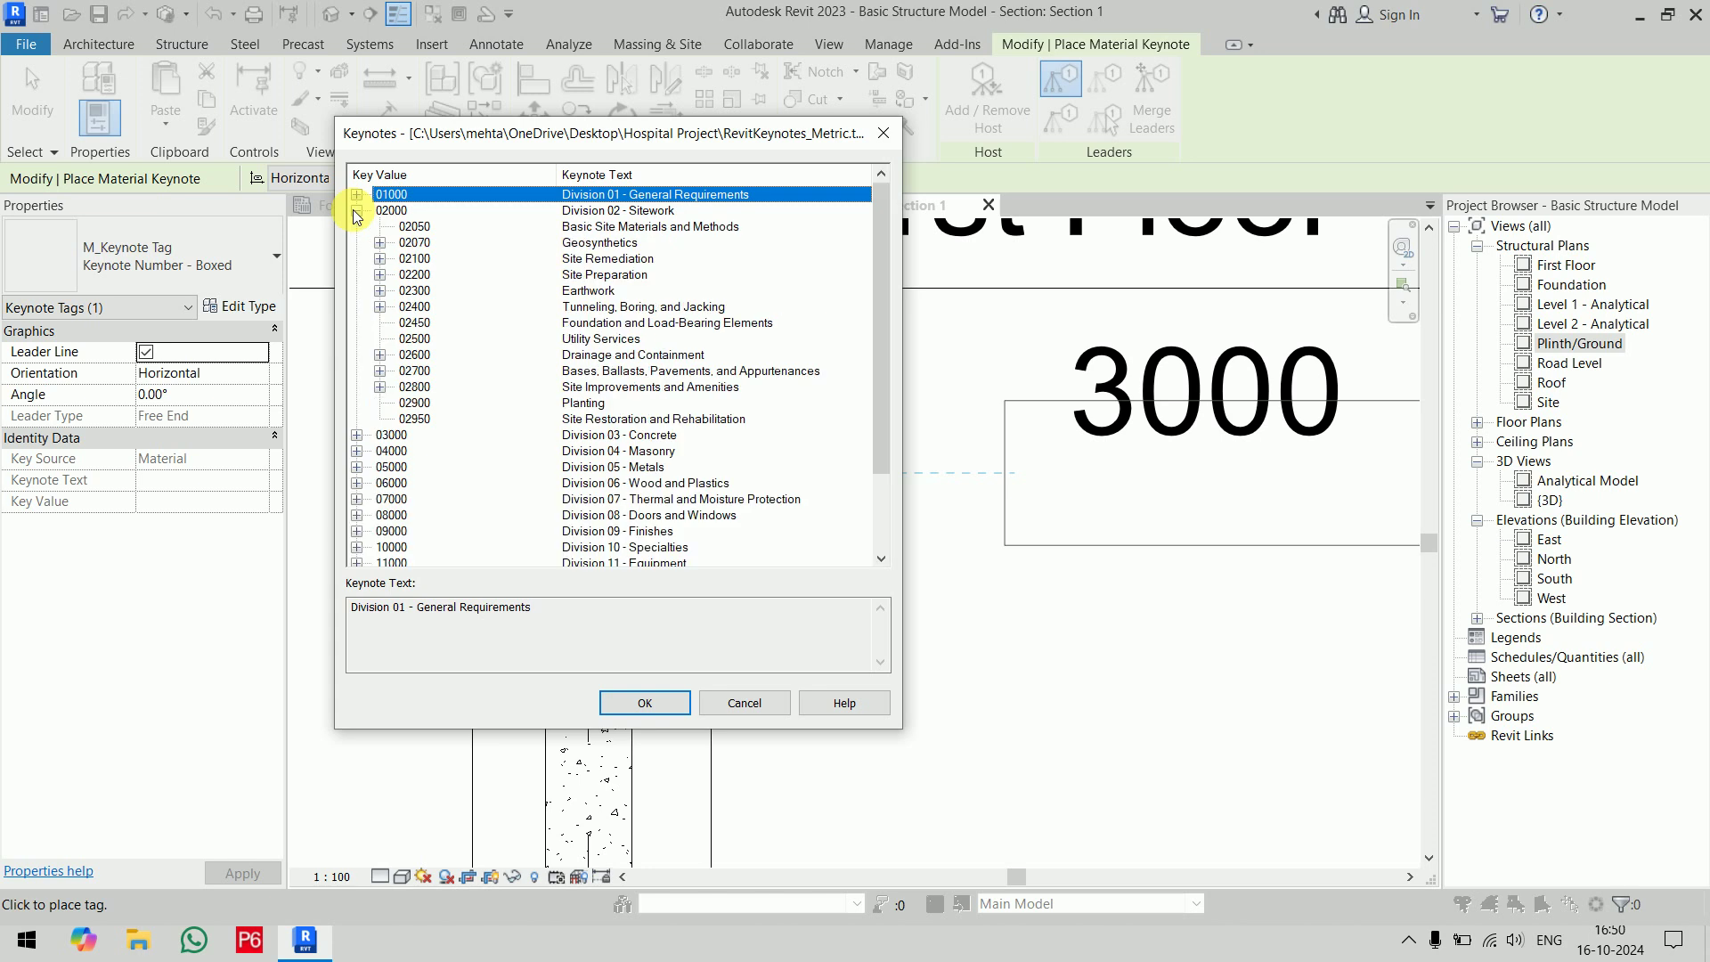
left_click(358, 434)
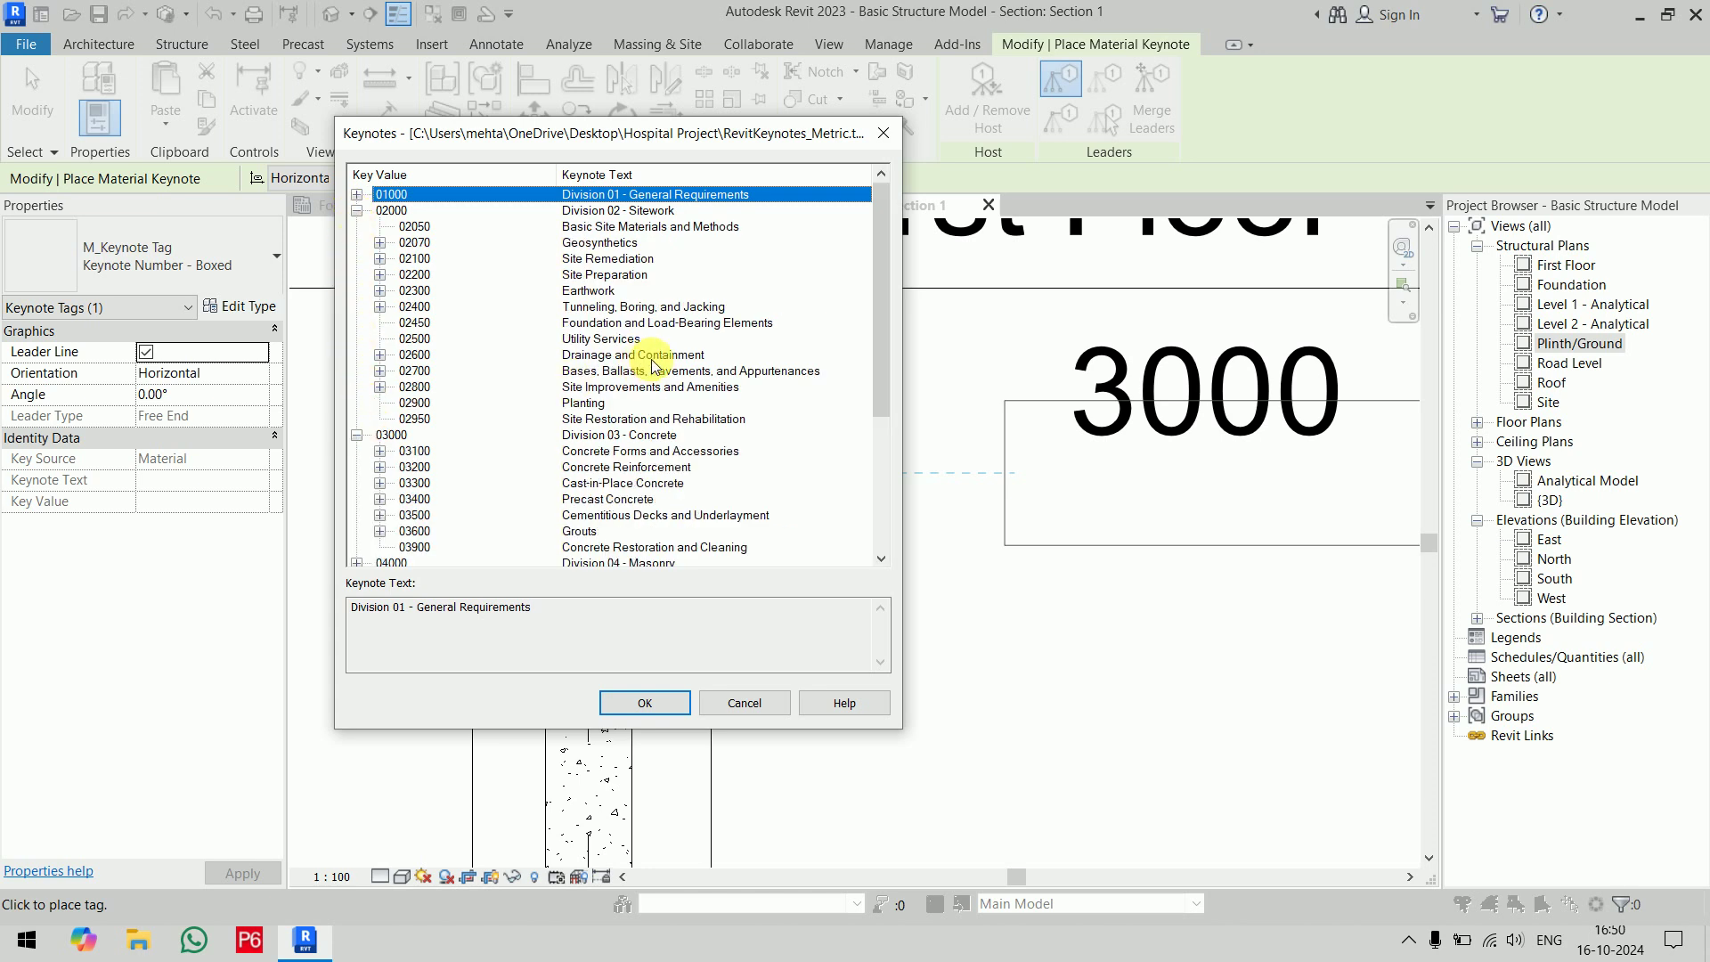
scroll(655, 361, "down", 5)
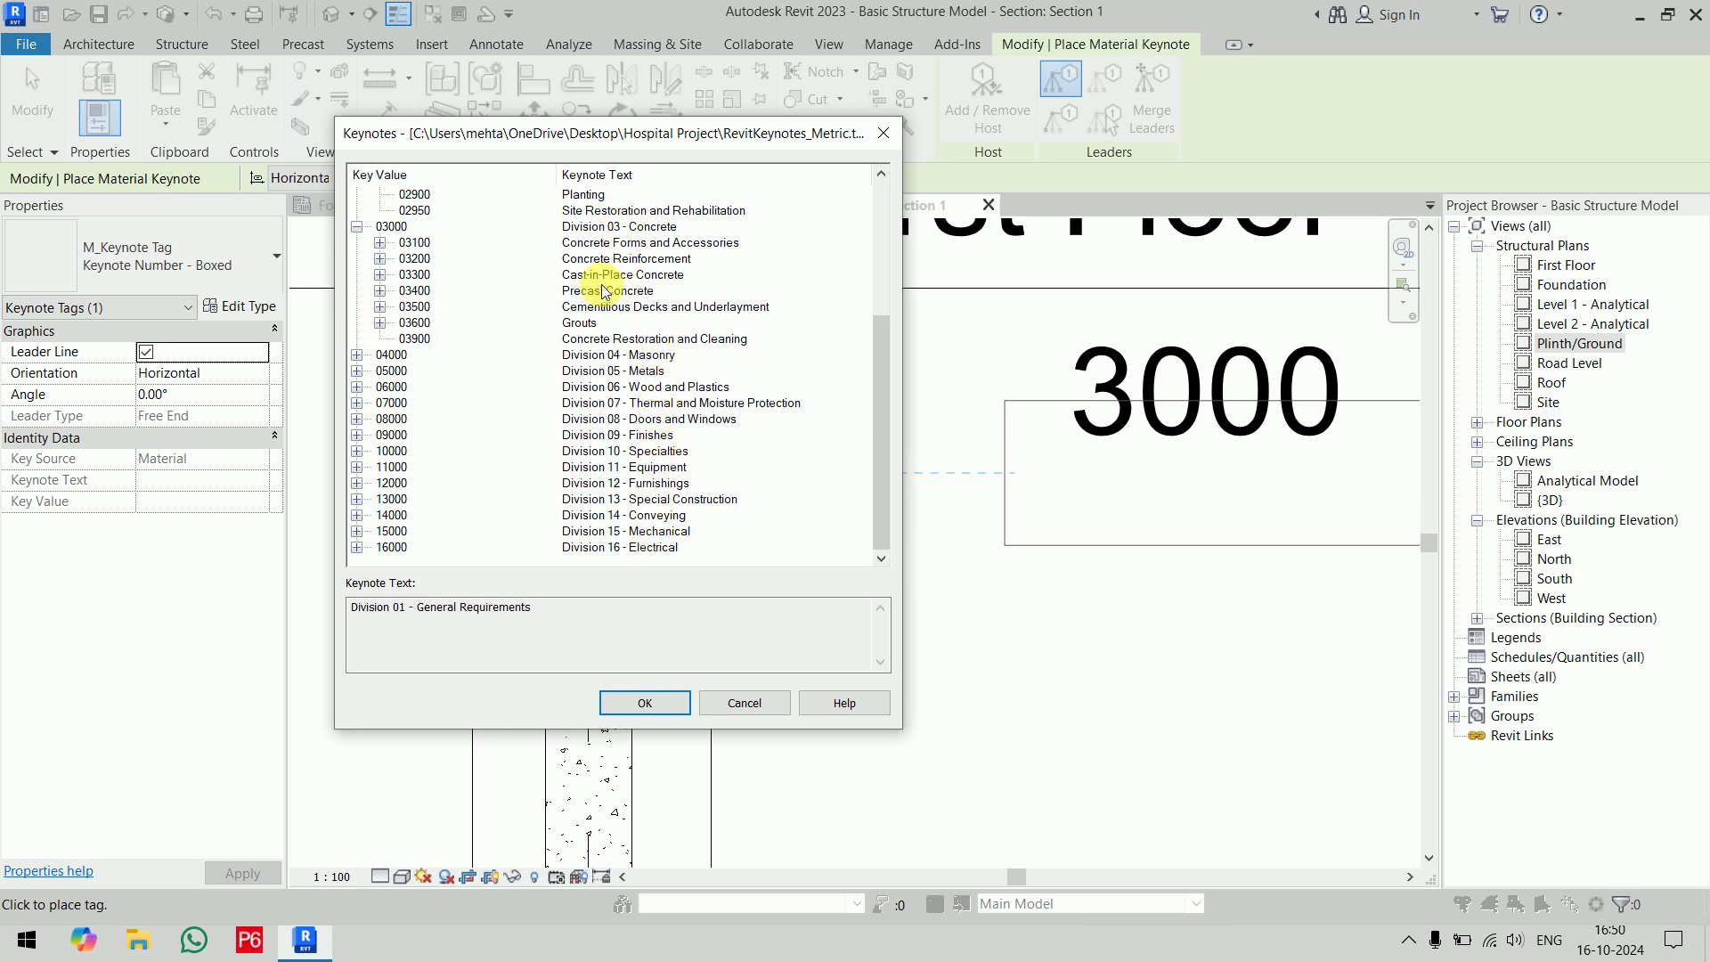
left_click(391, 292)
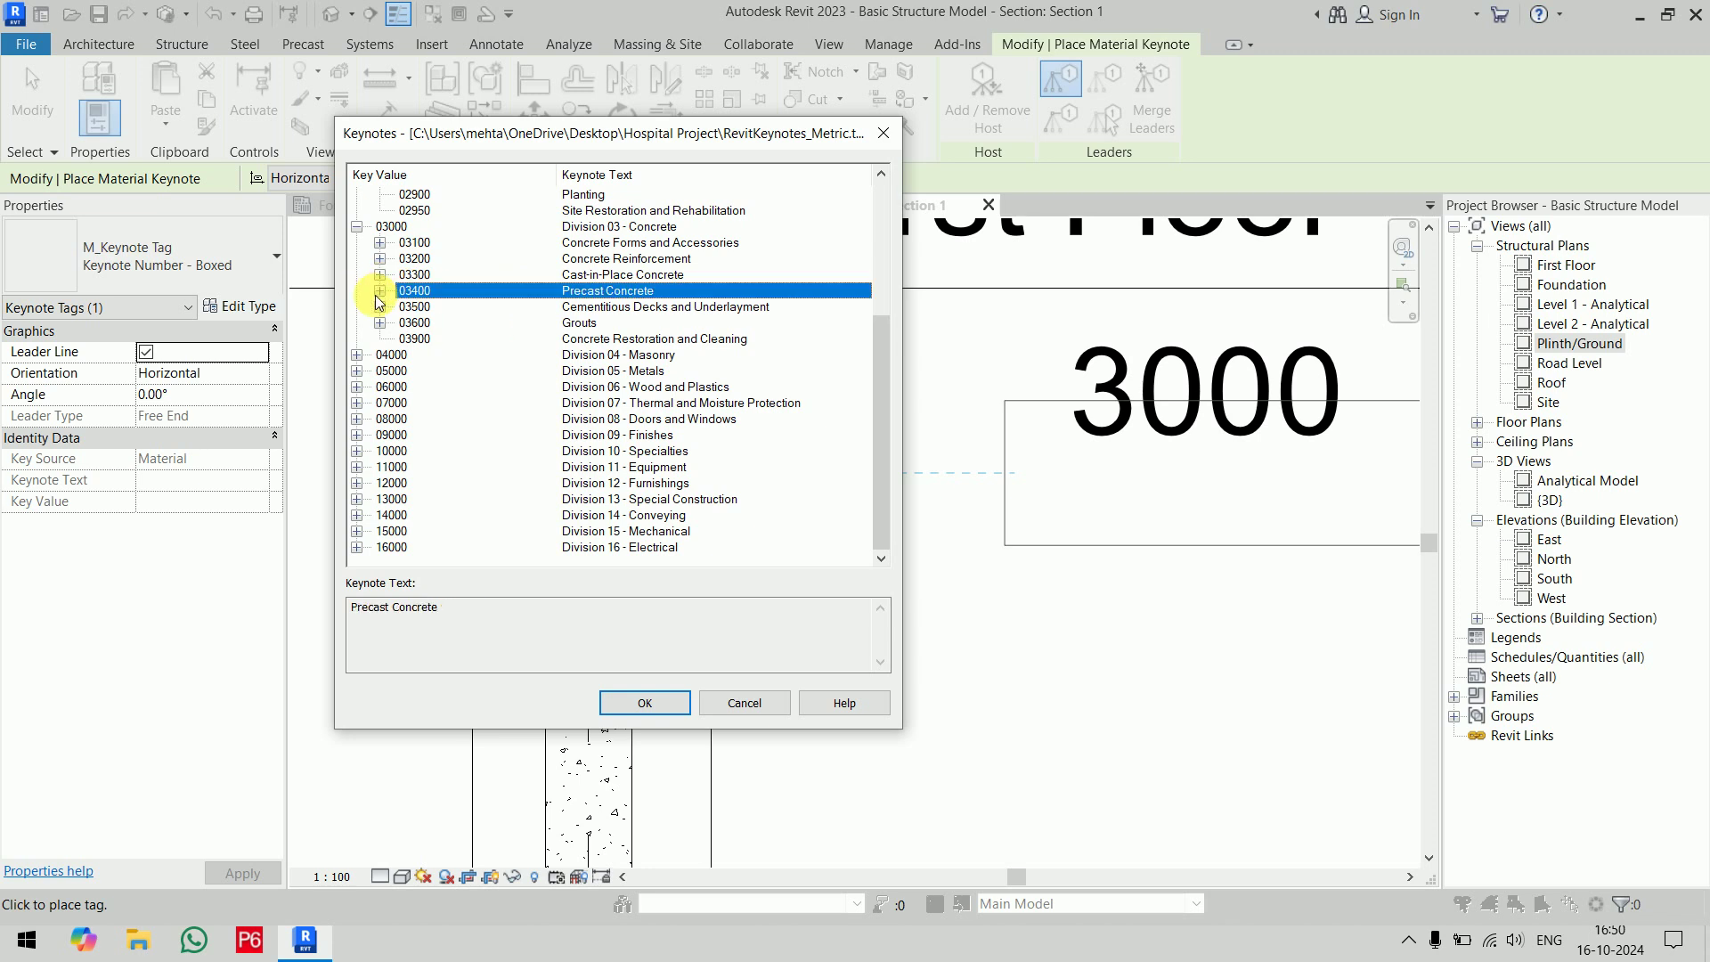
left_click(381, 291)
left_click(404, 306)
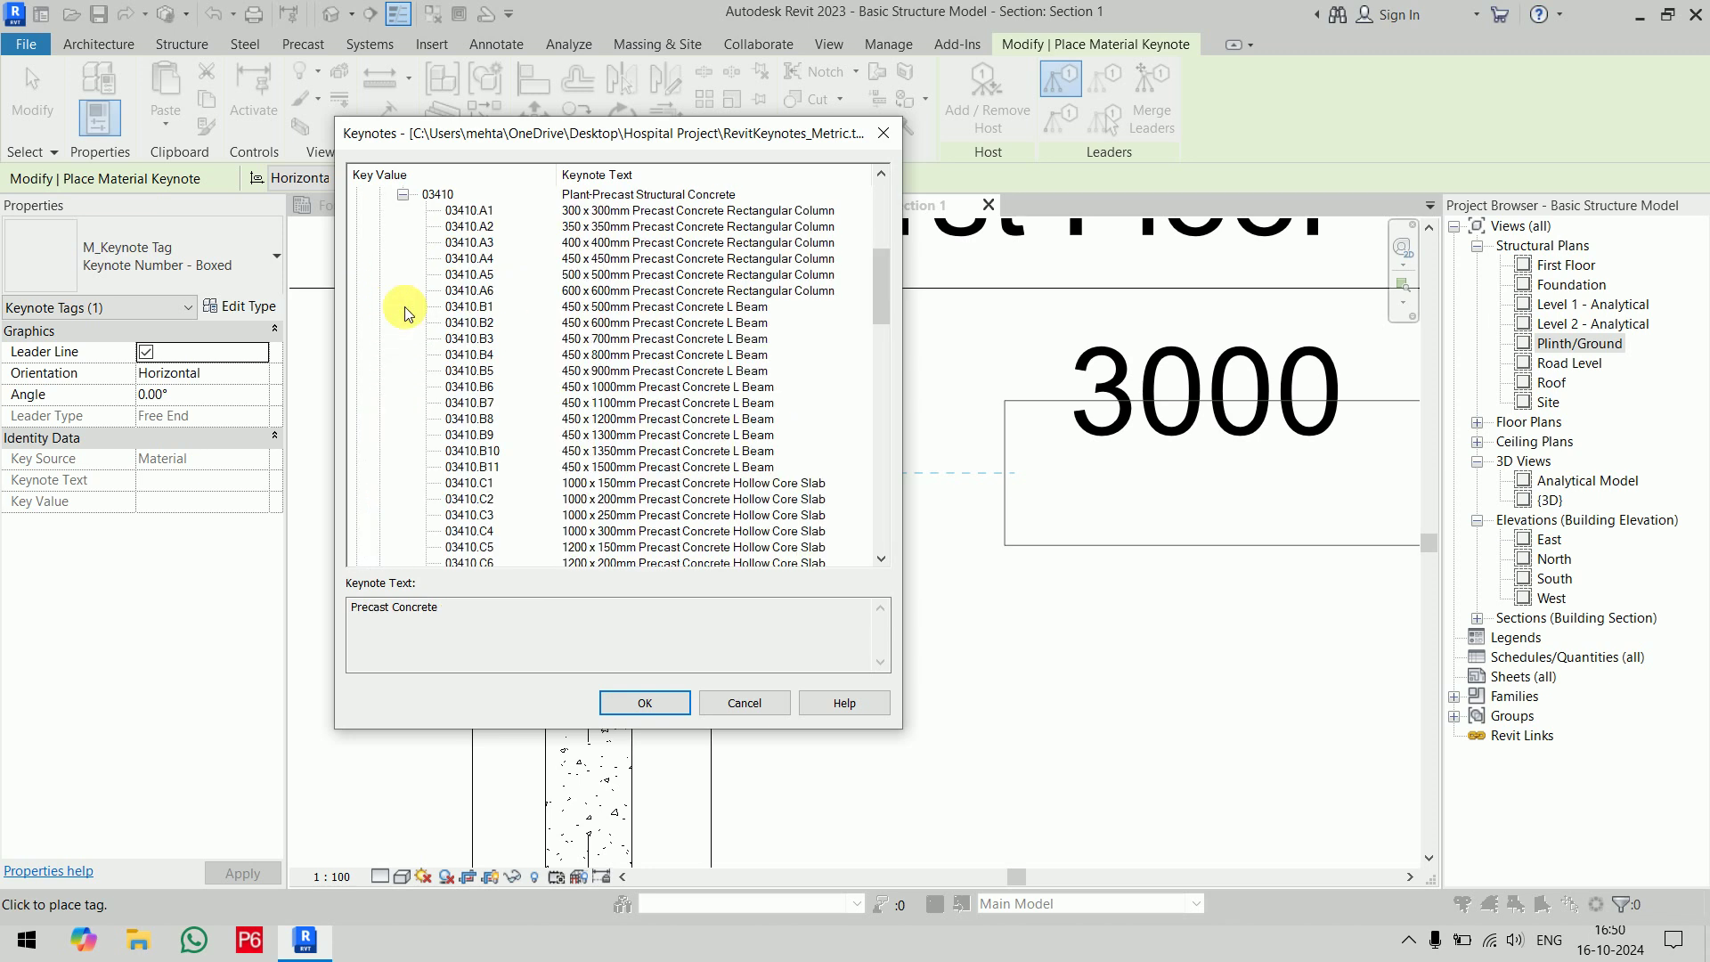
scroll(787, 267, "down", 10)
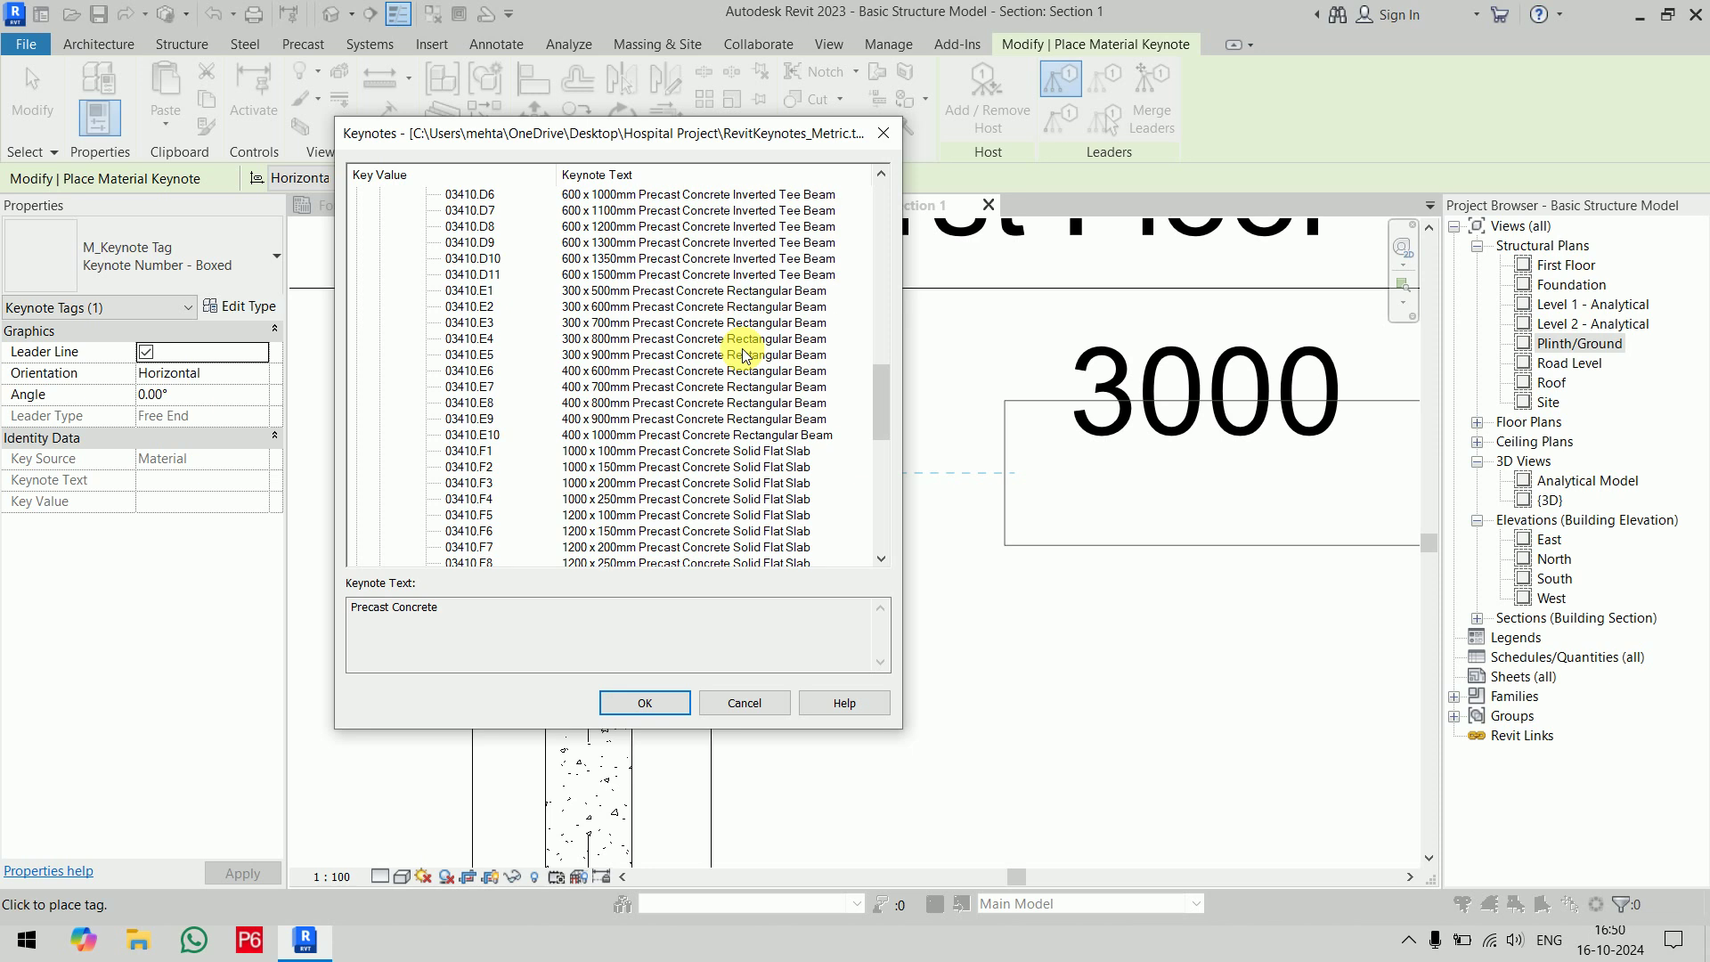
scroll(743, 354, "up", 13)
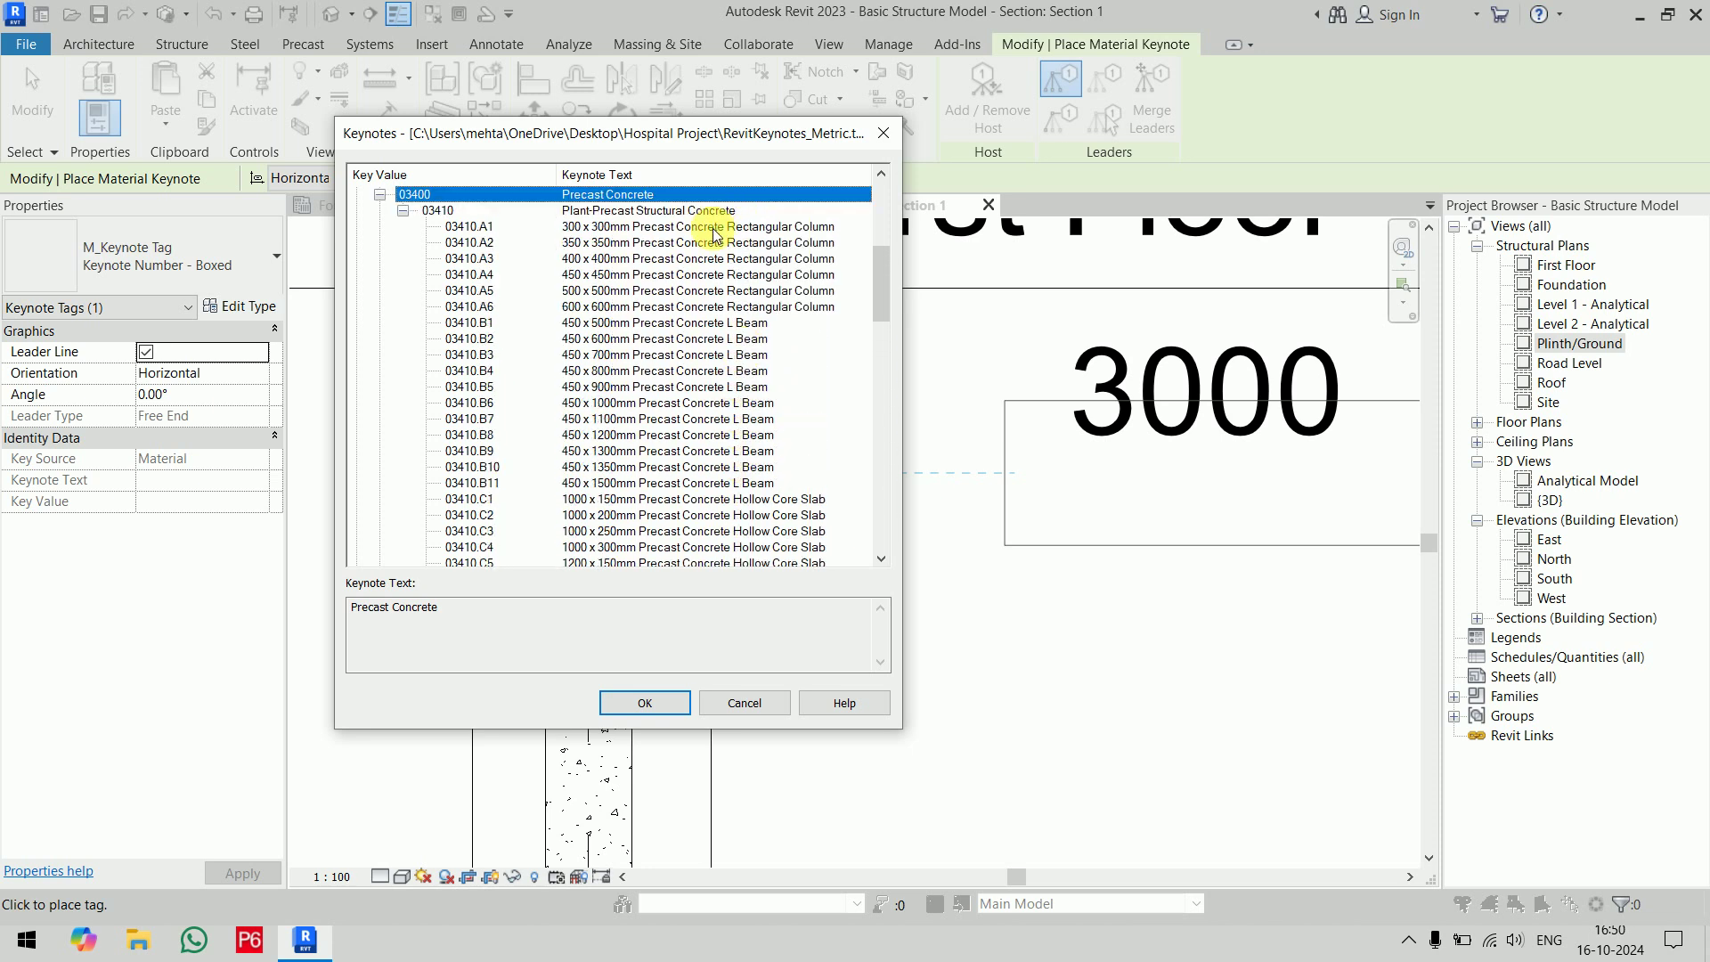
scroll(713, 311, "down", 5)
scroll(713, 311, "down", 15)
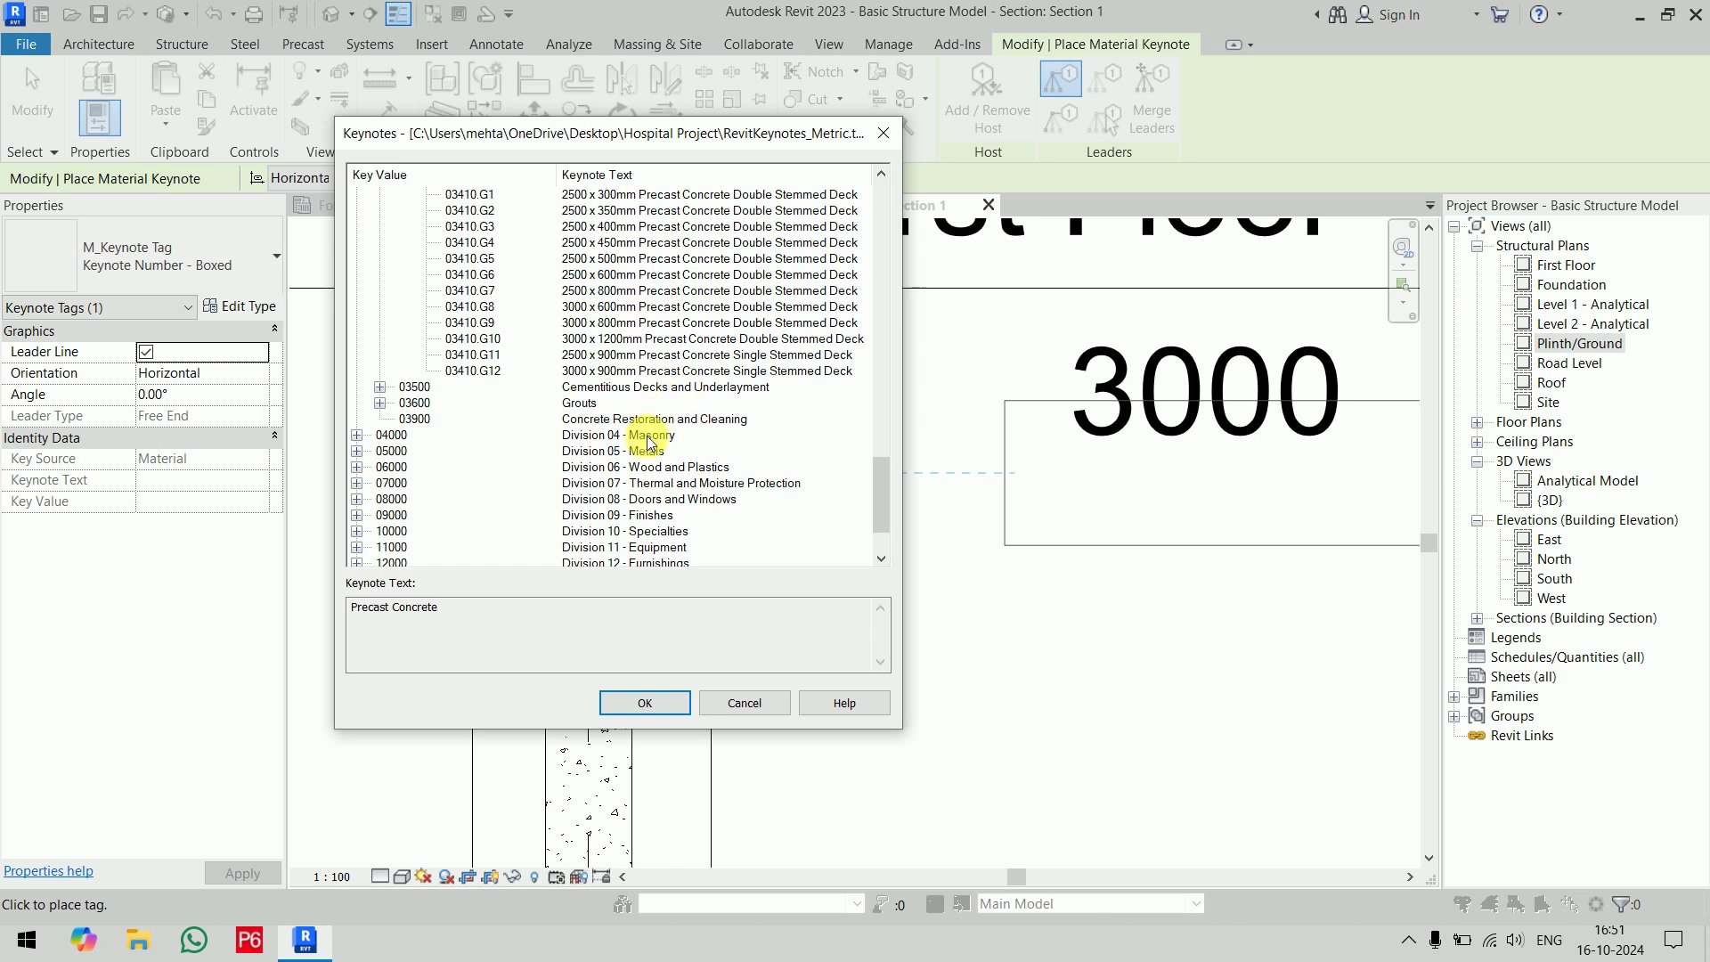
scroll(647, 443, "down", 2)
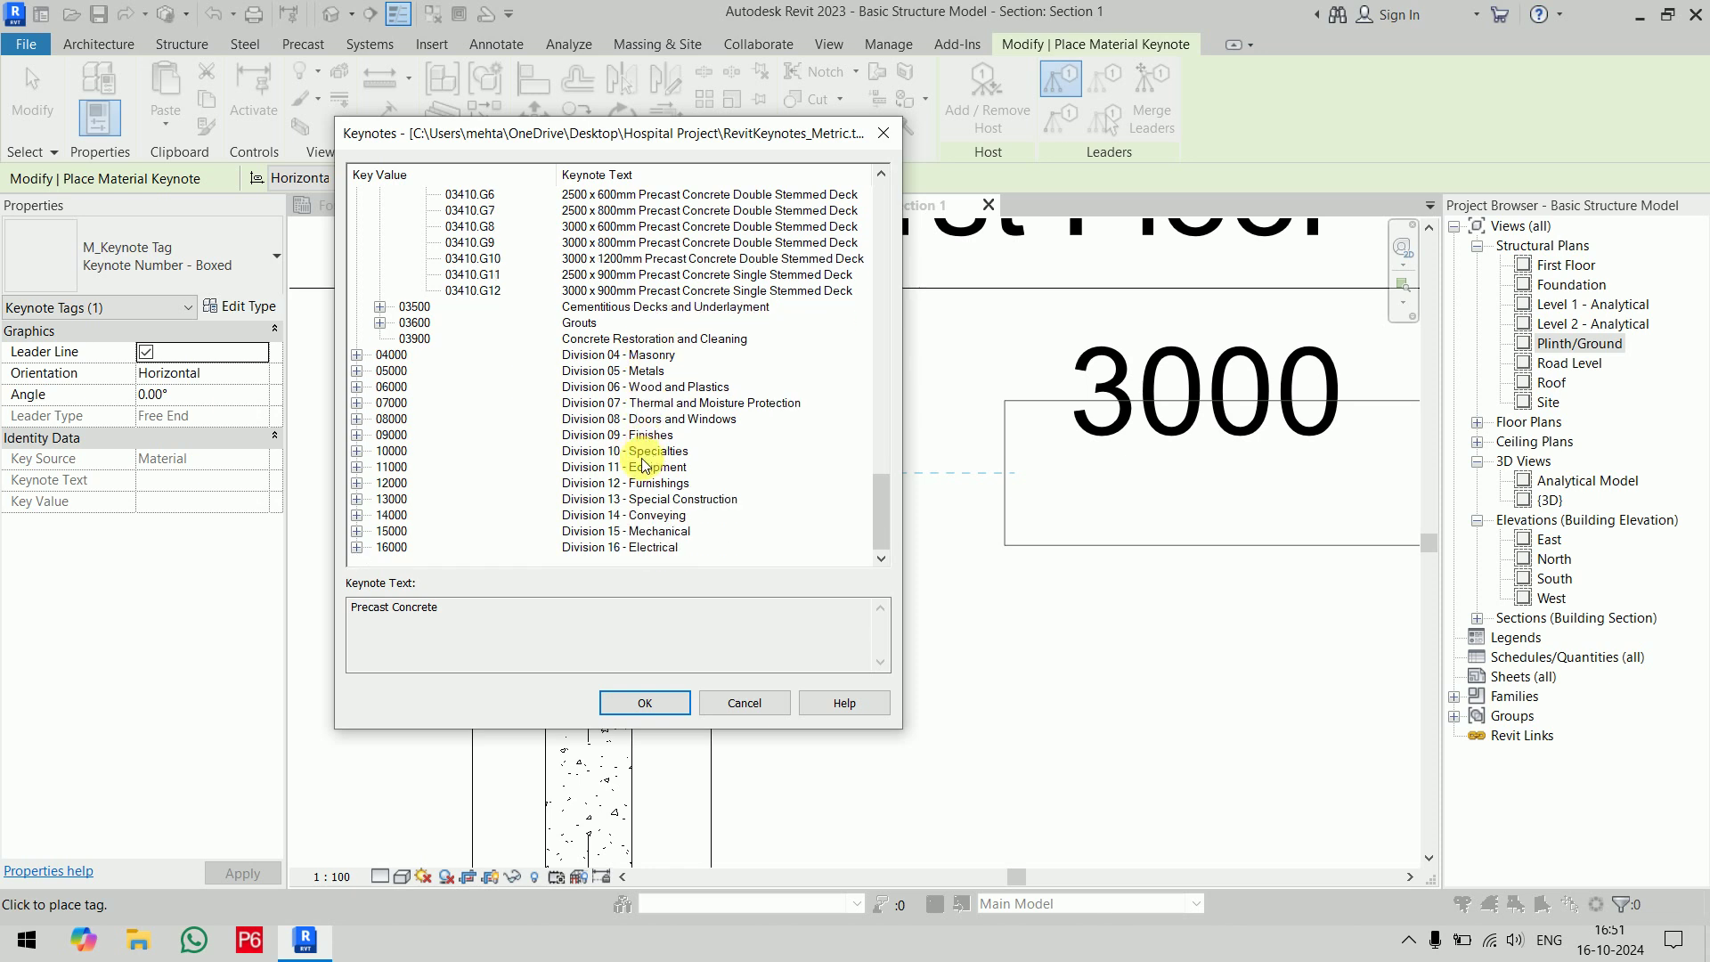
Examine the Finishes division, its Plaster and Gypsum Board group, and the Furnishings division in the keynote table
left_click(356, 434)
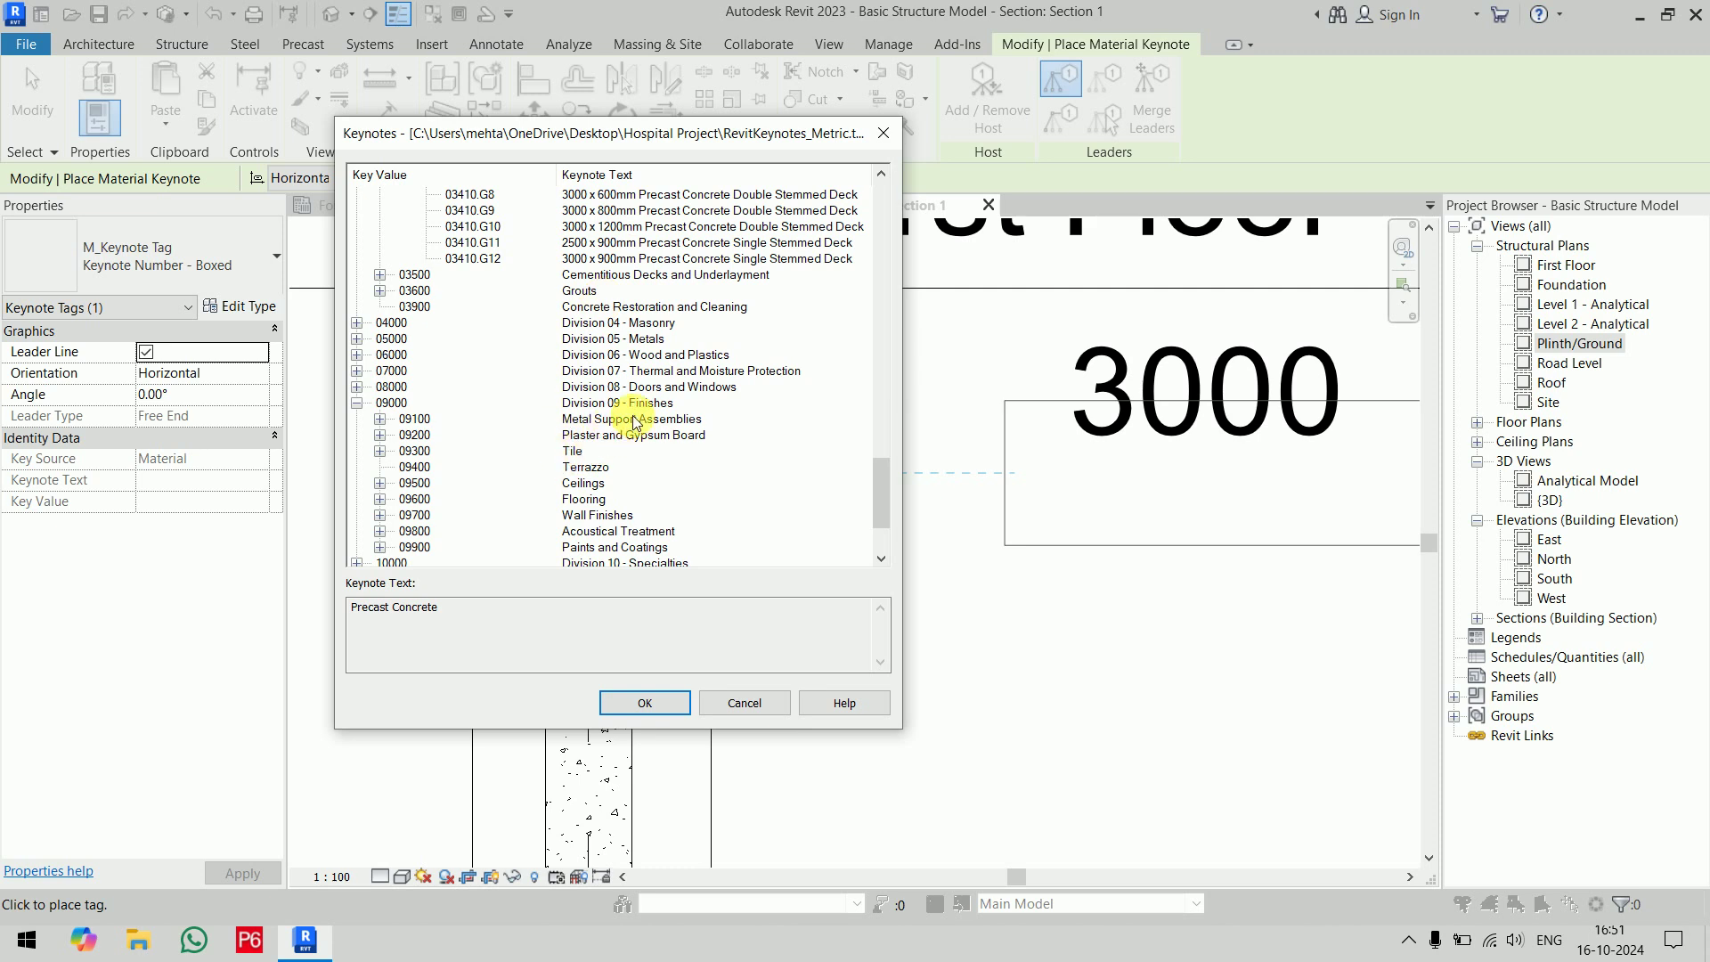
scroll(637, 421, "down", 1)
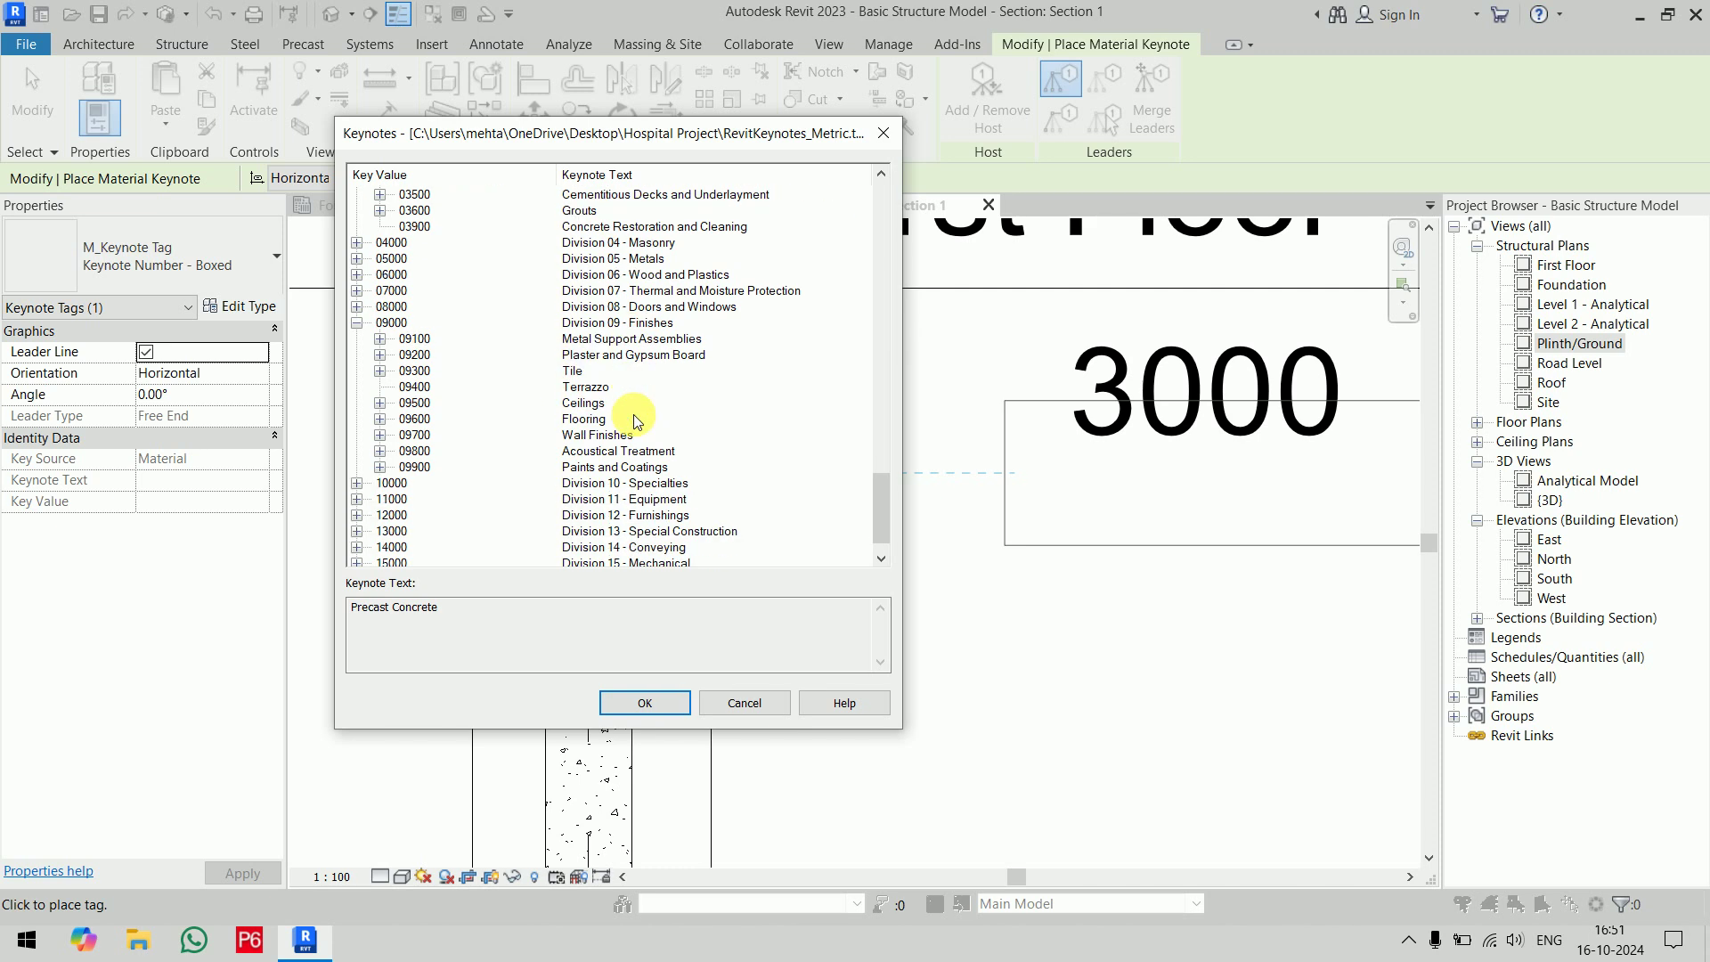
scroll(577, 348, "up", 10)
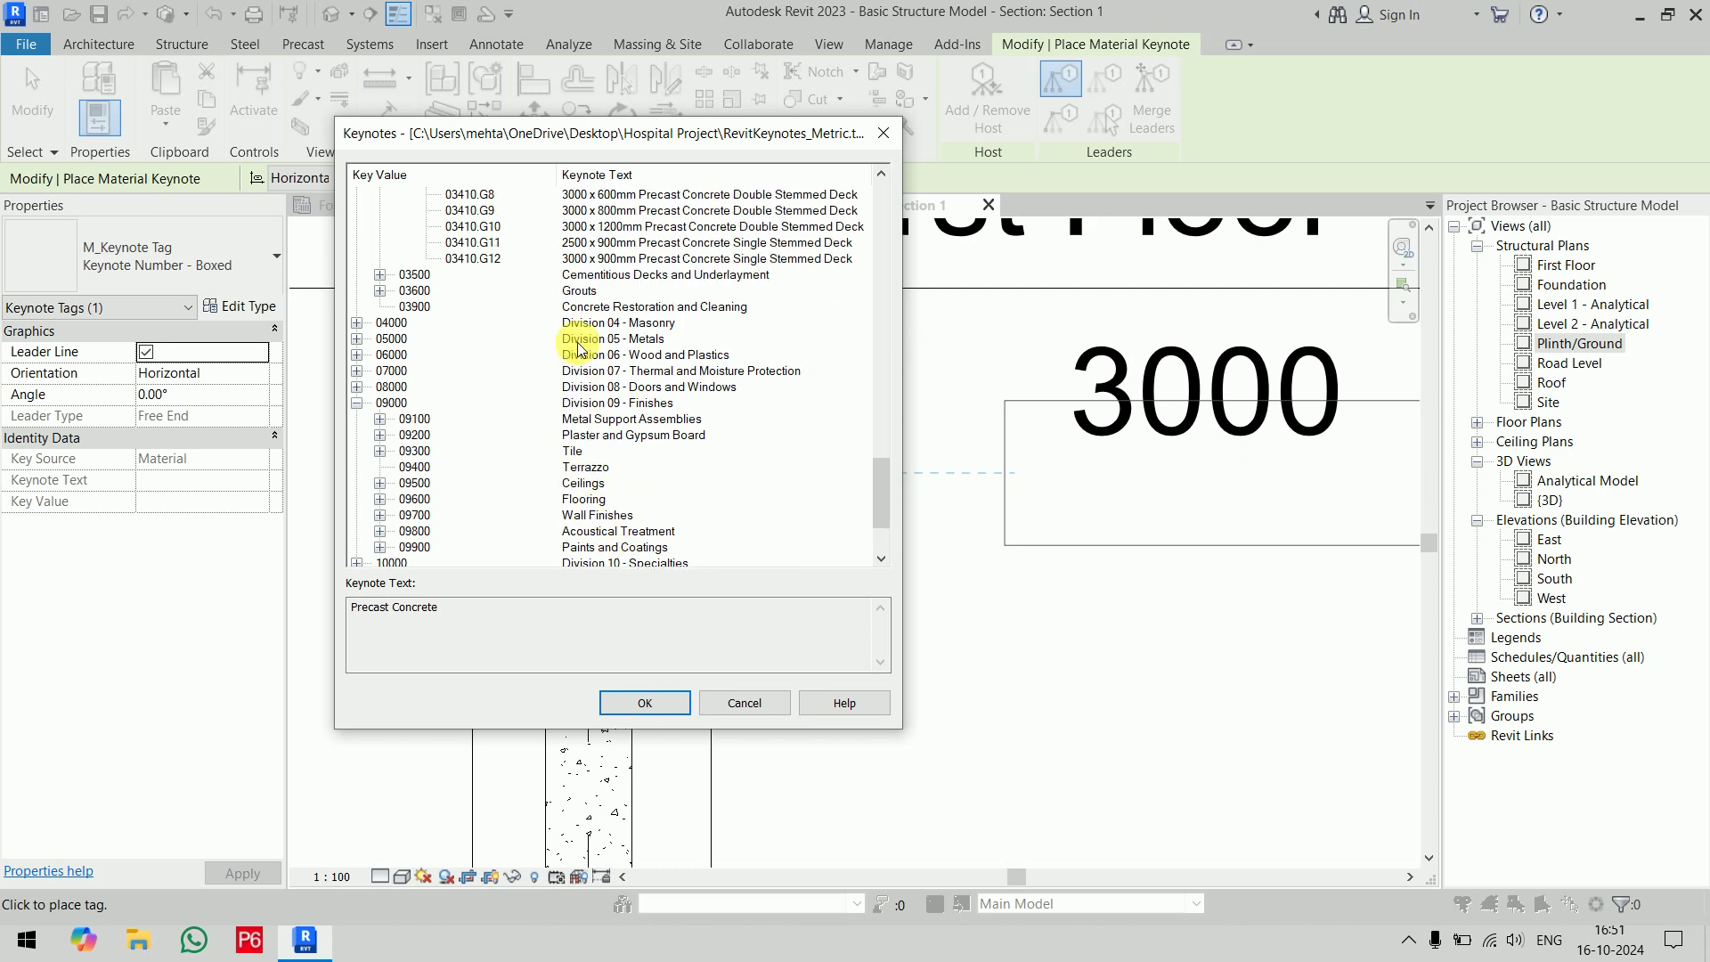
scroll(577, 348, "up", 15)
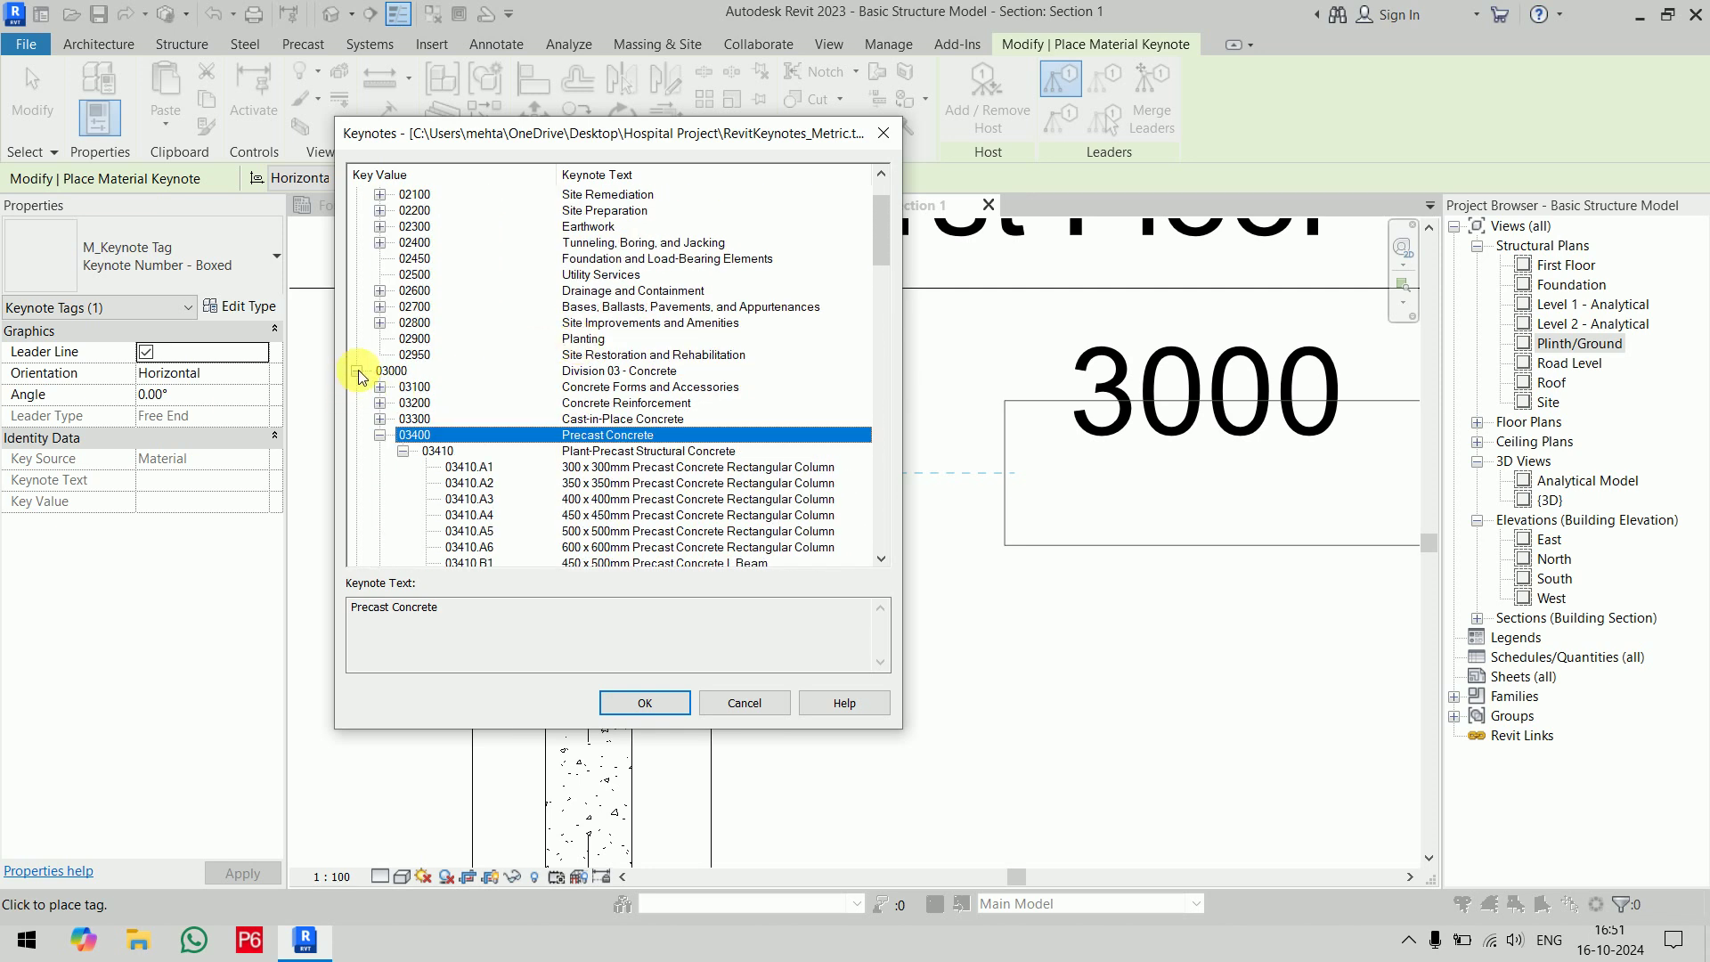
left_click(358, 371)
scroll(497, 336, "up", 1)
scroll(502, 339, "down", 1)
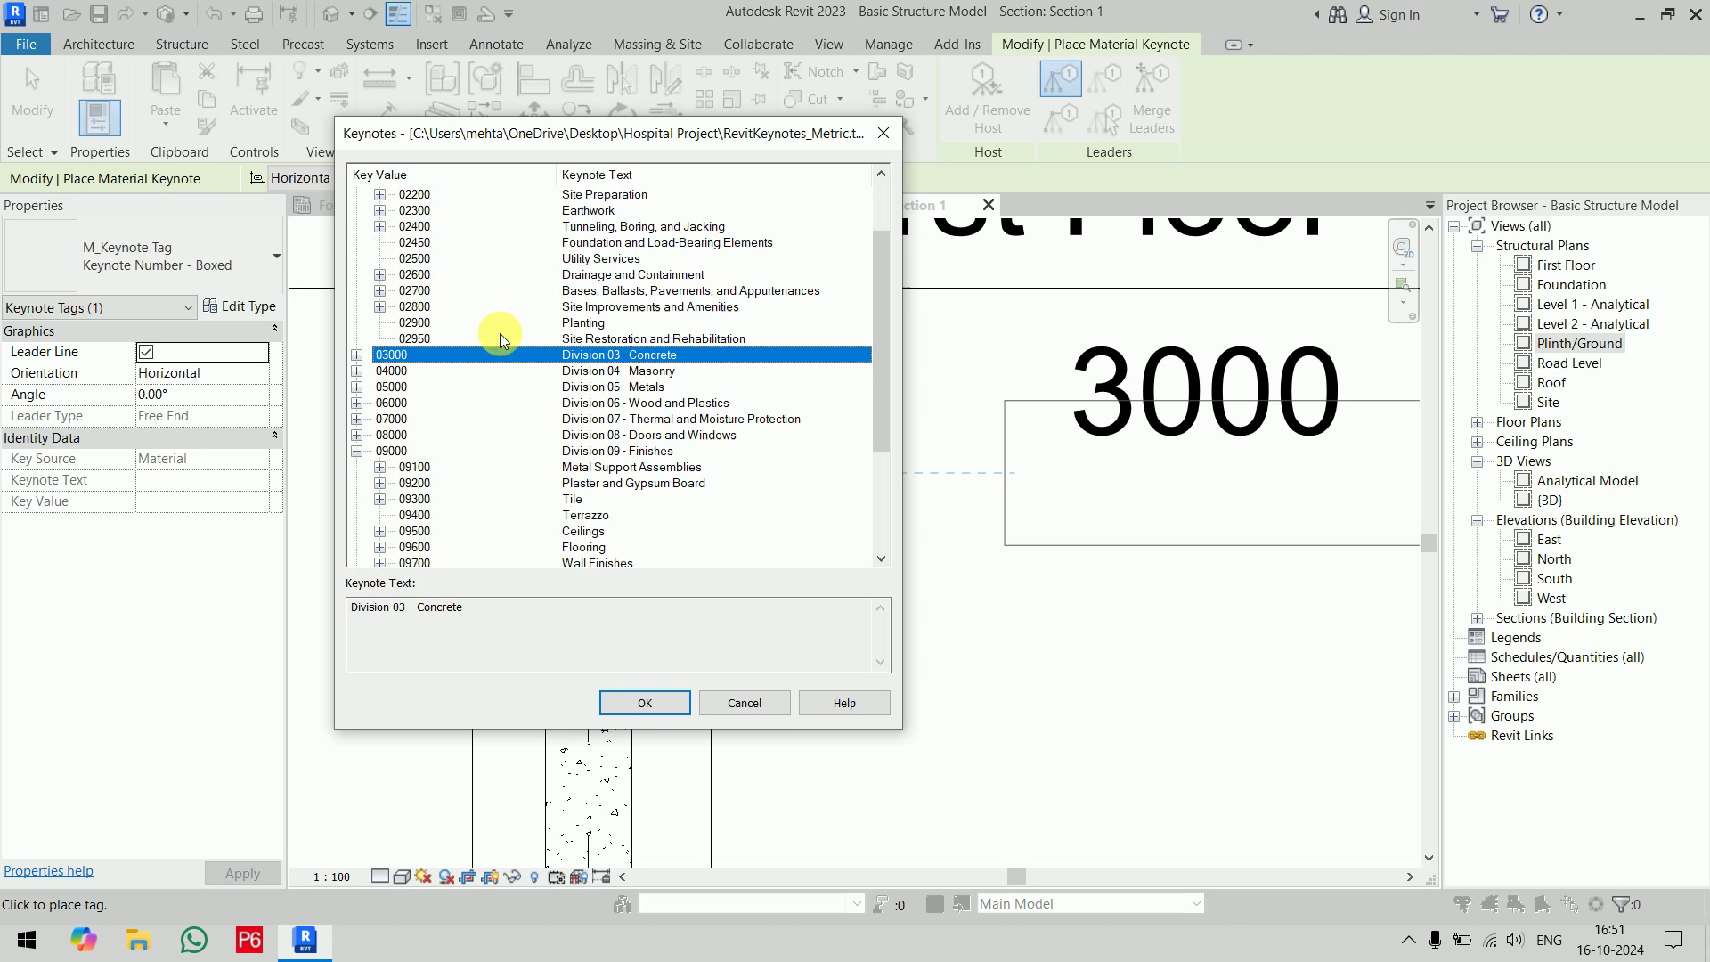
scroll(501, 338, "down", 1)
scroll(628, 435, "down", 2)
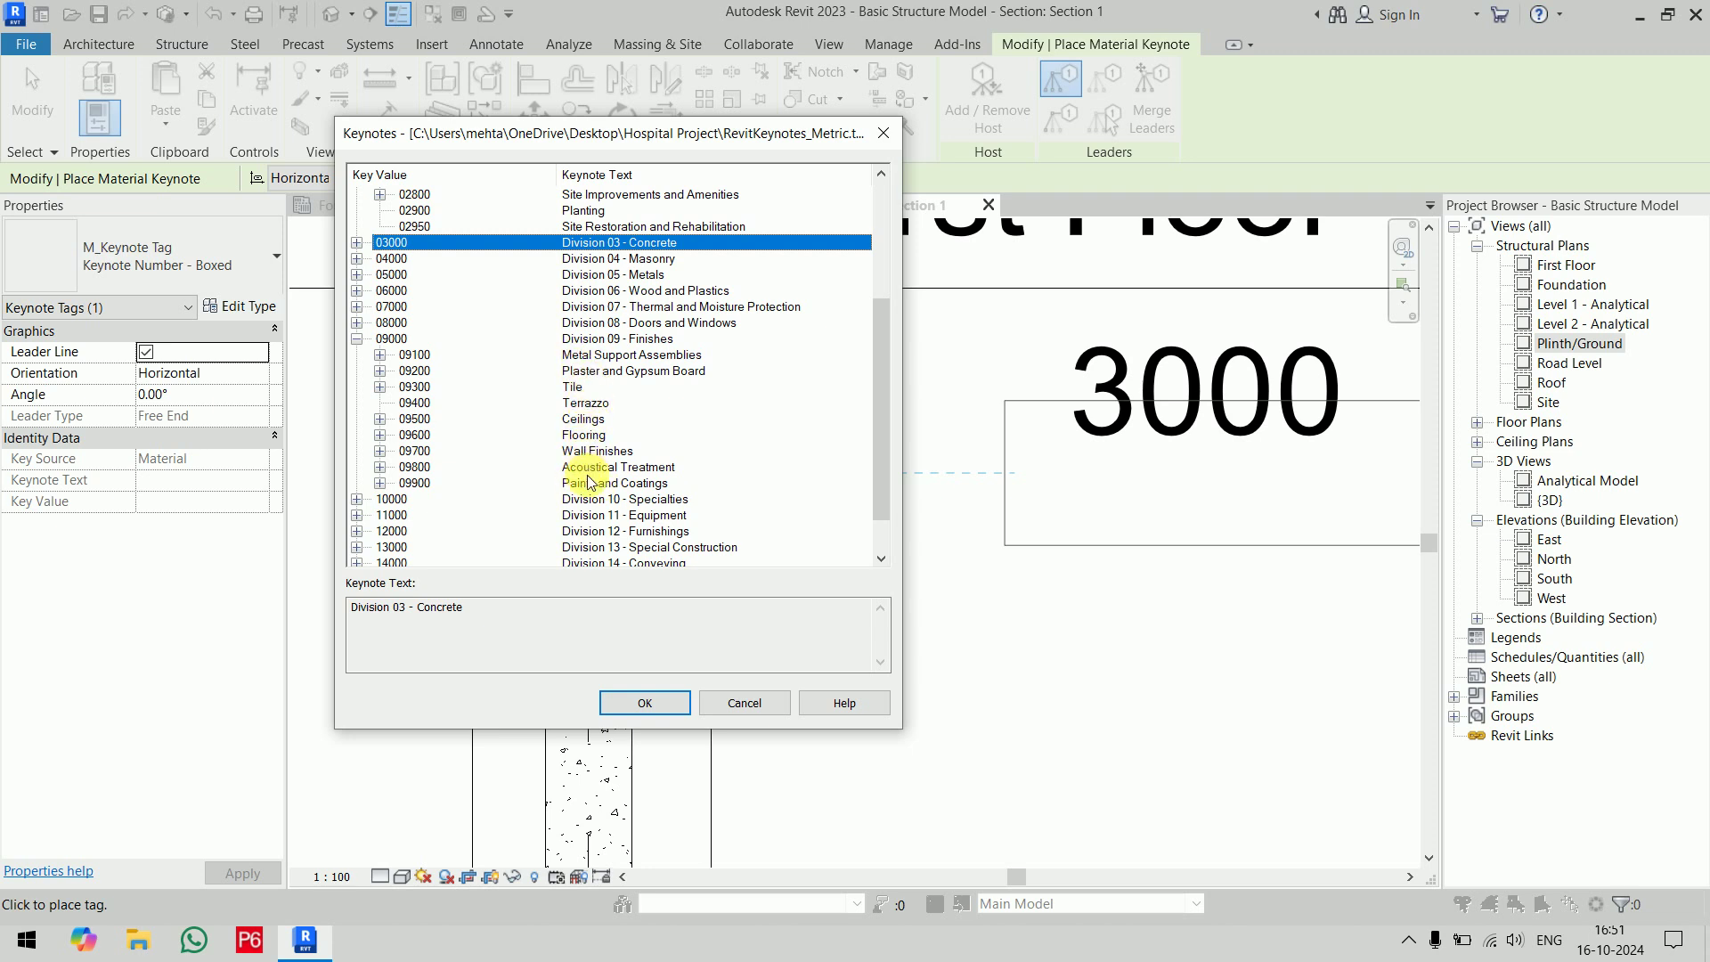
left_click(380, 371)
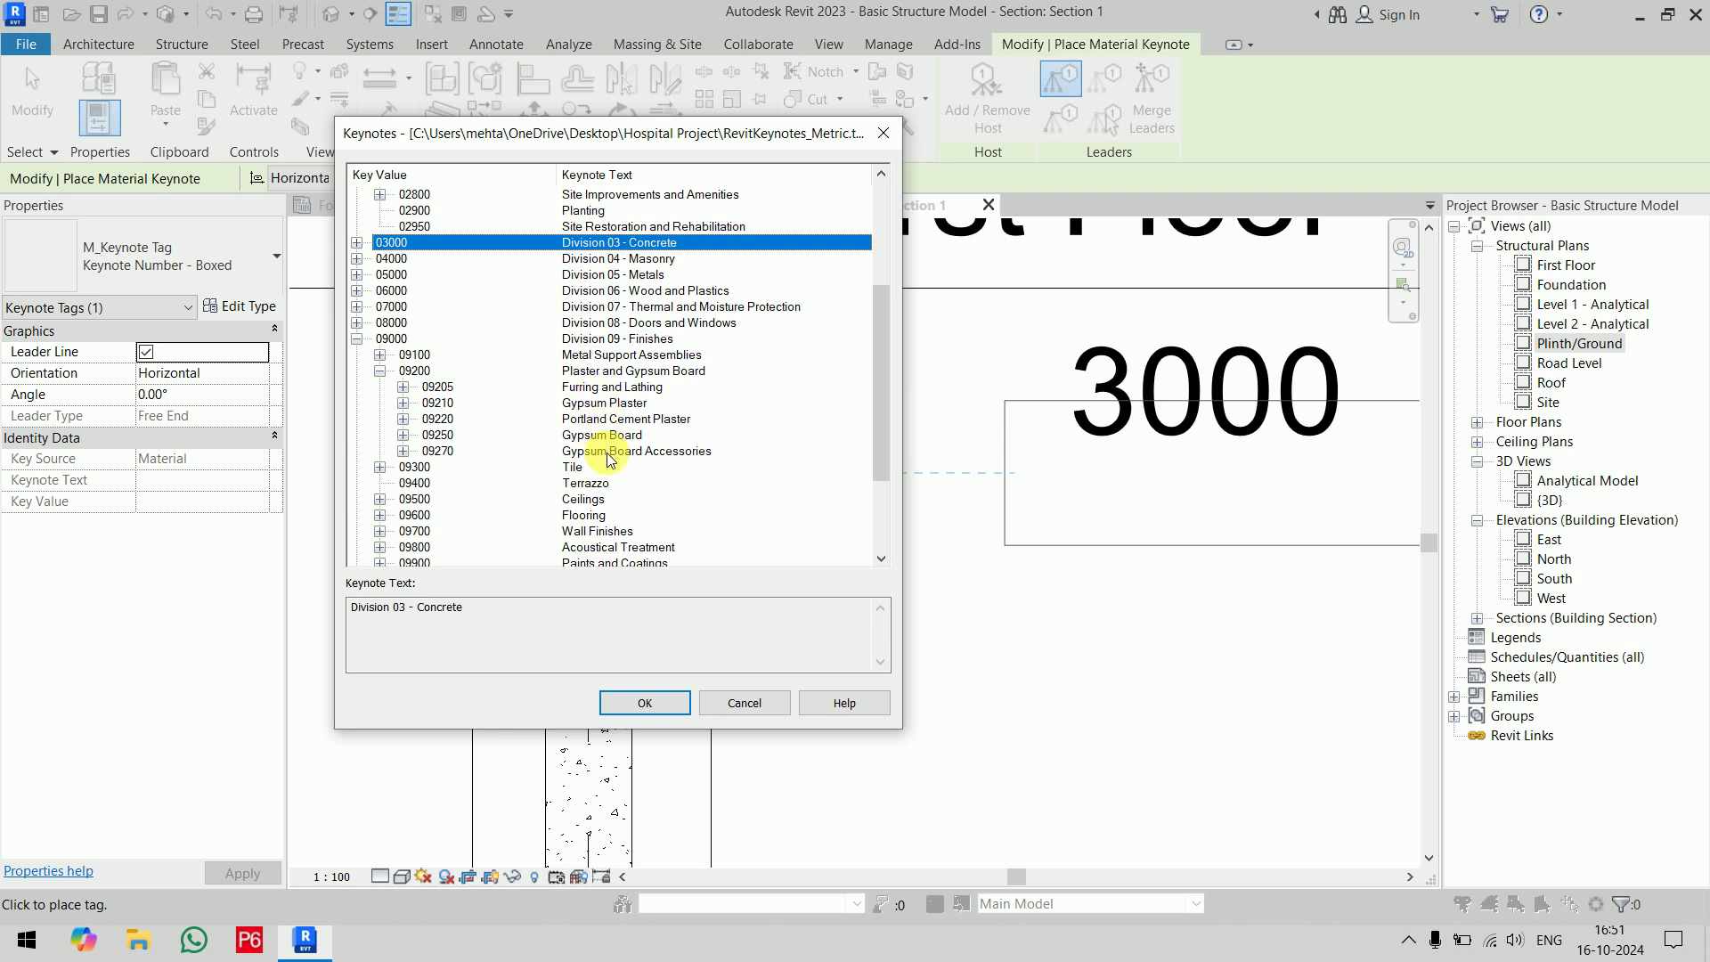
scroll(610, 460, "down", 3)
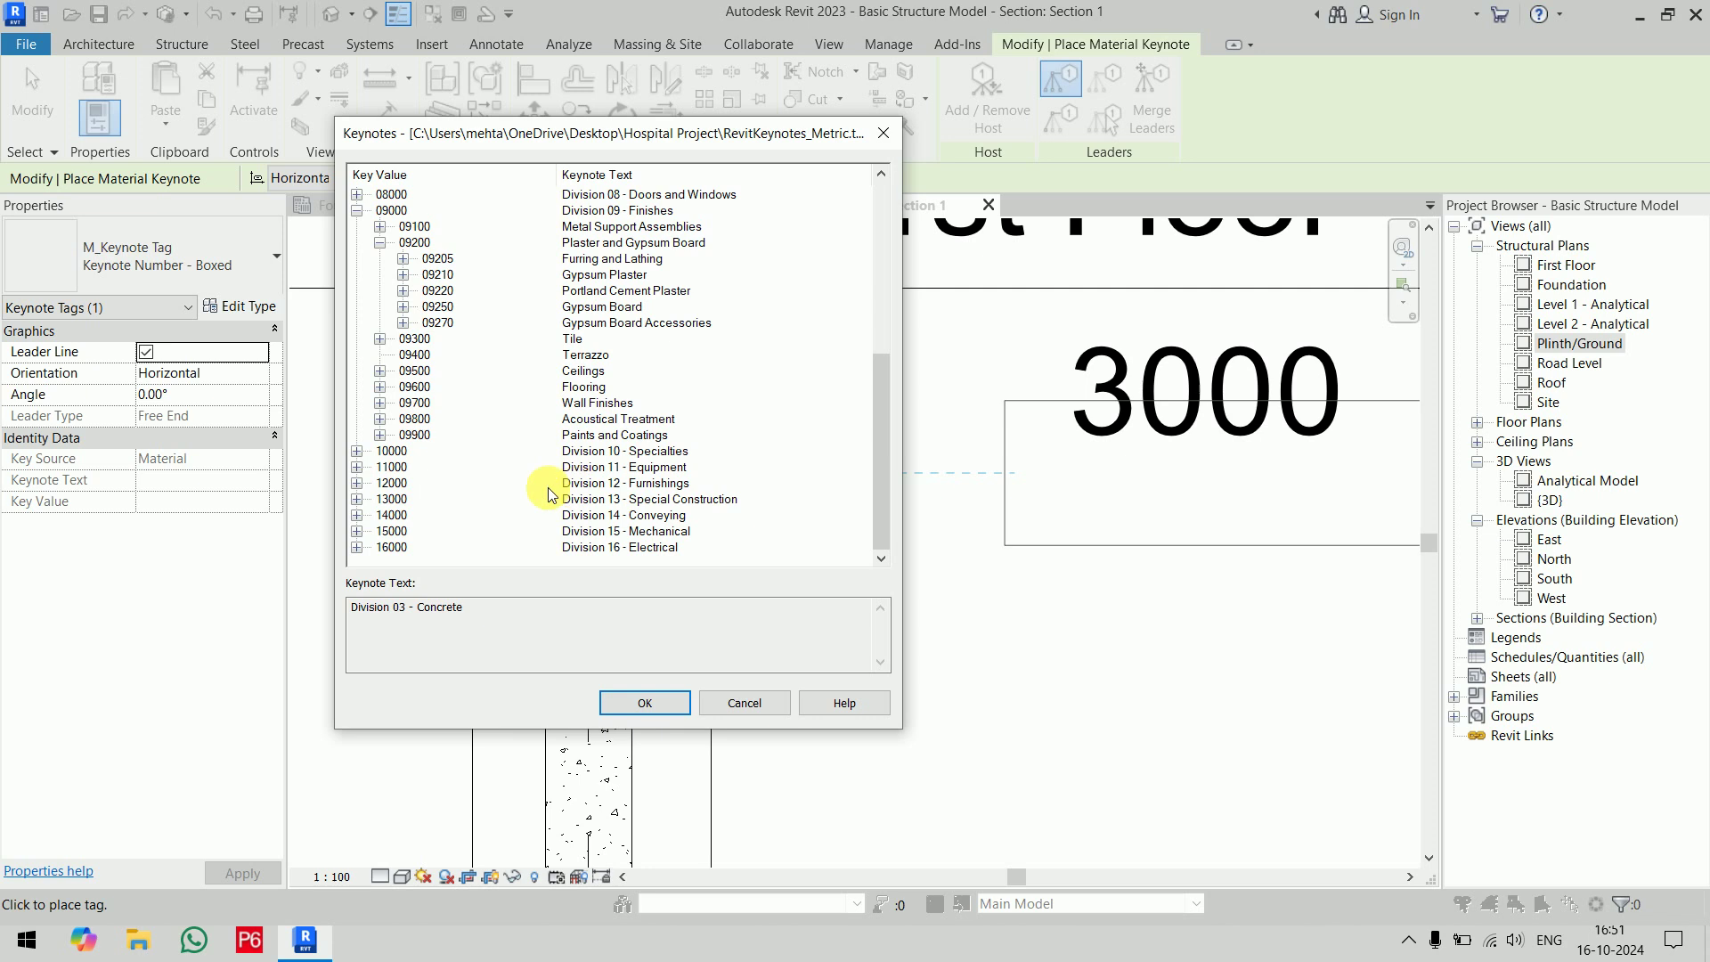
left_click(357, 482)
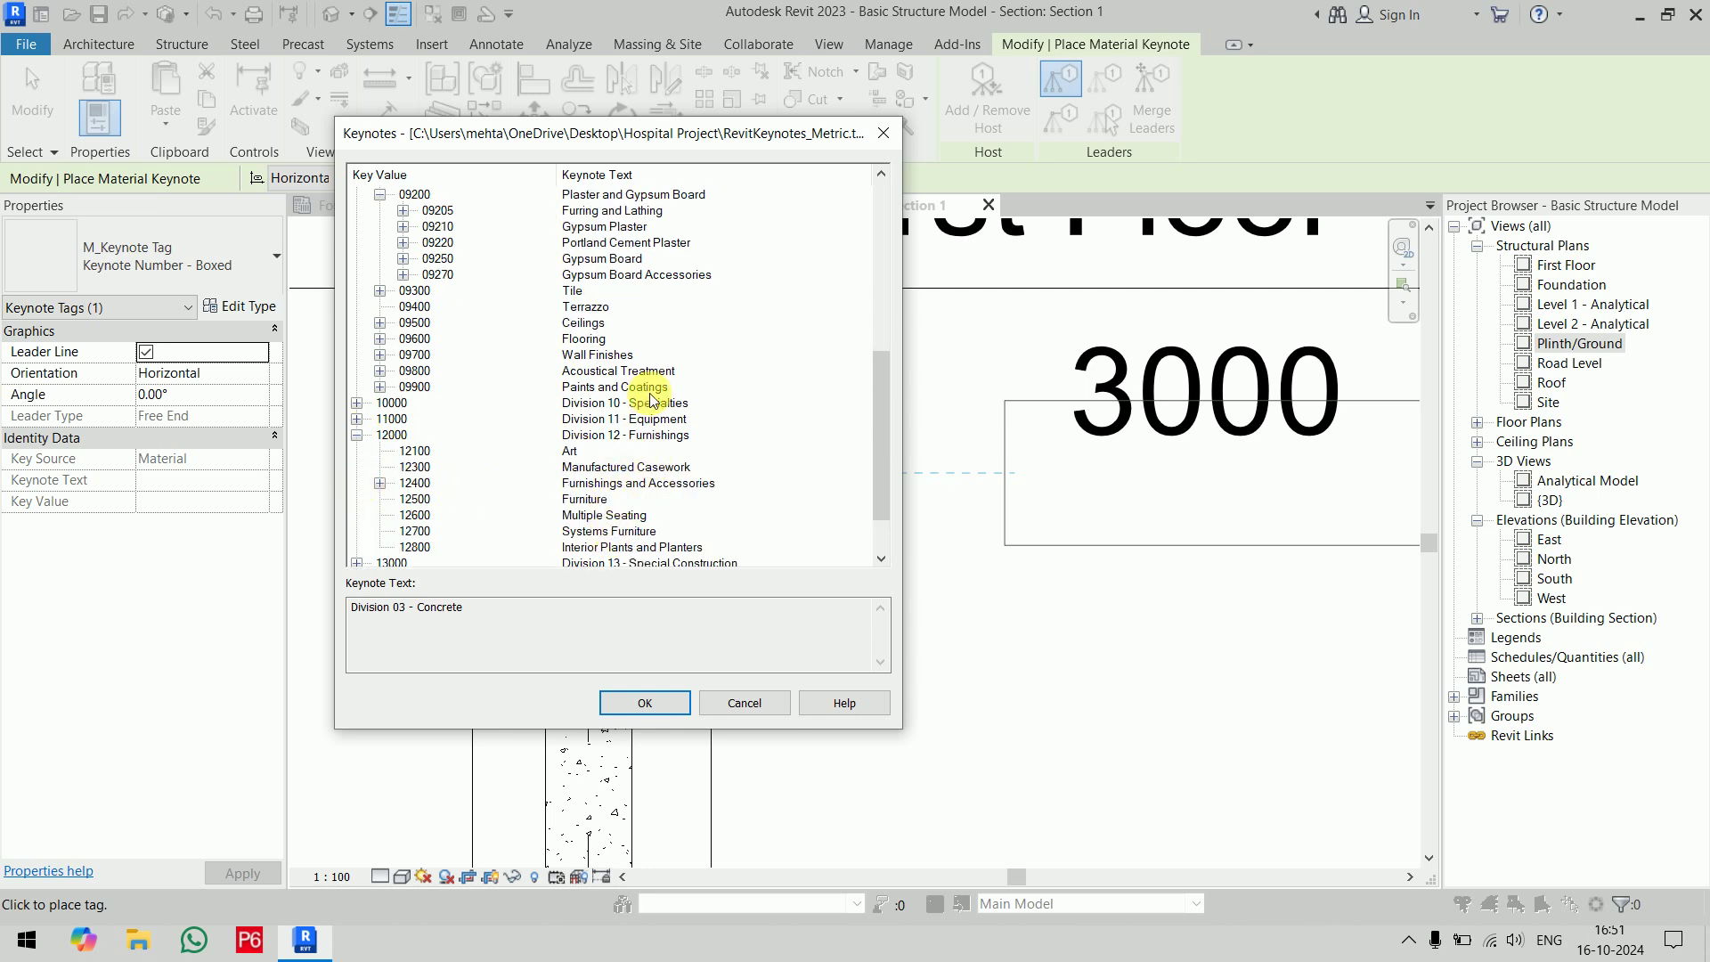
scroll(650, 400, "up", 8)
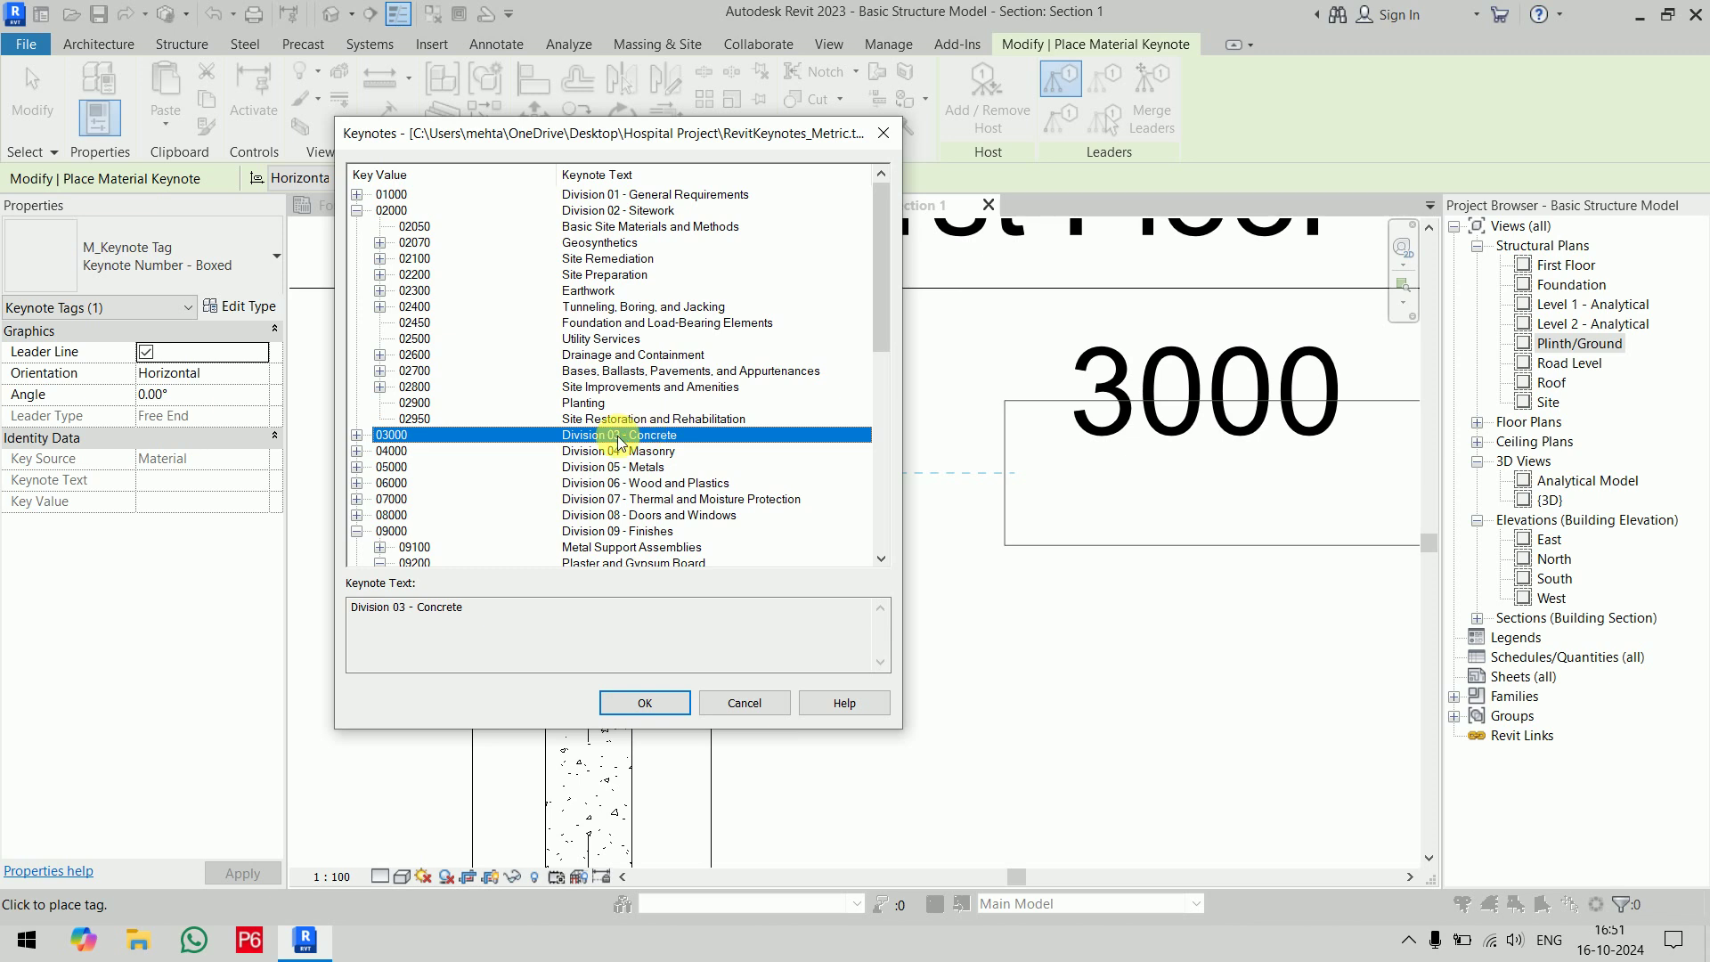
Assign keynote 03310.B1, 300 x 300mm Cast-in-Place Rectangular Column, to the tagged column material and finish placing material keynotes
left_click(356, 434)
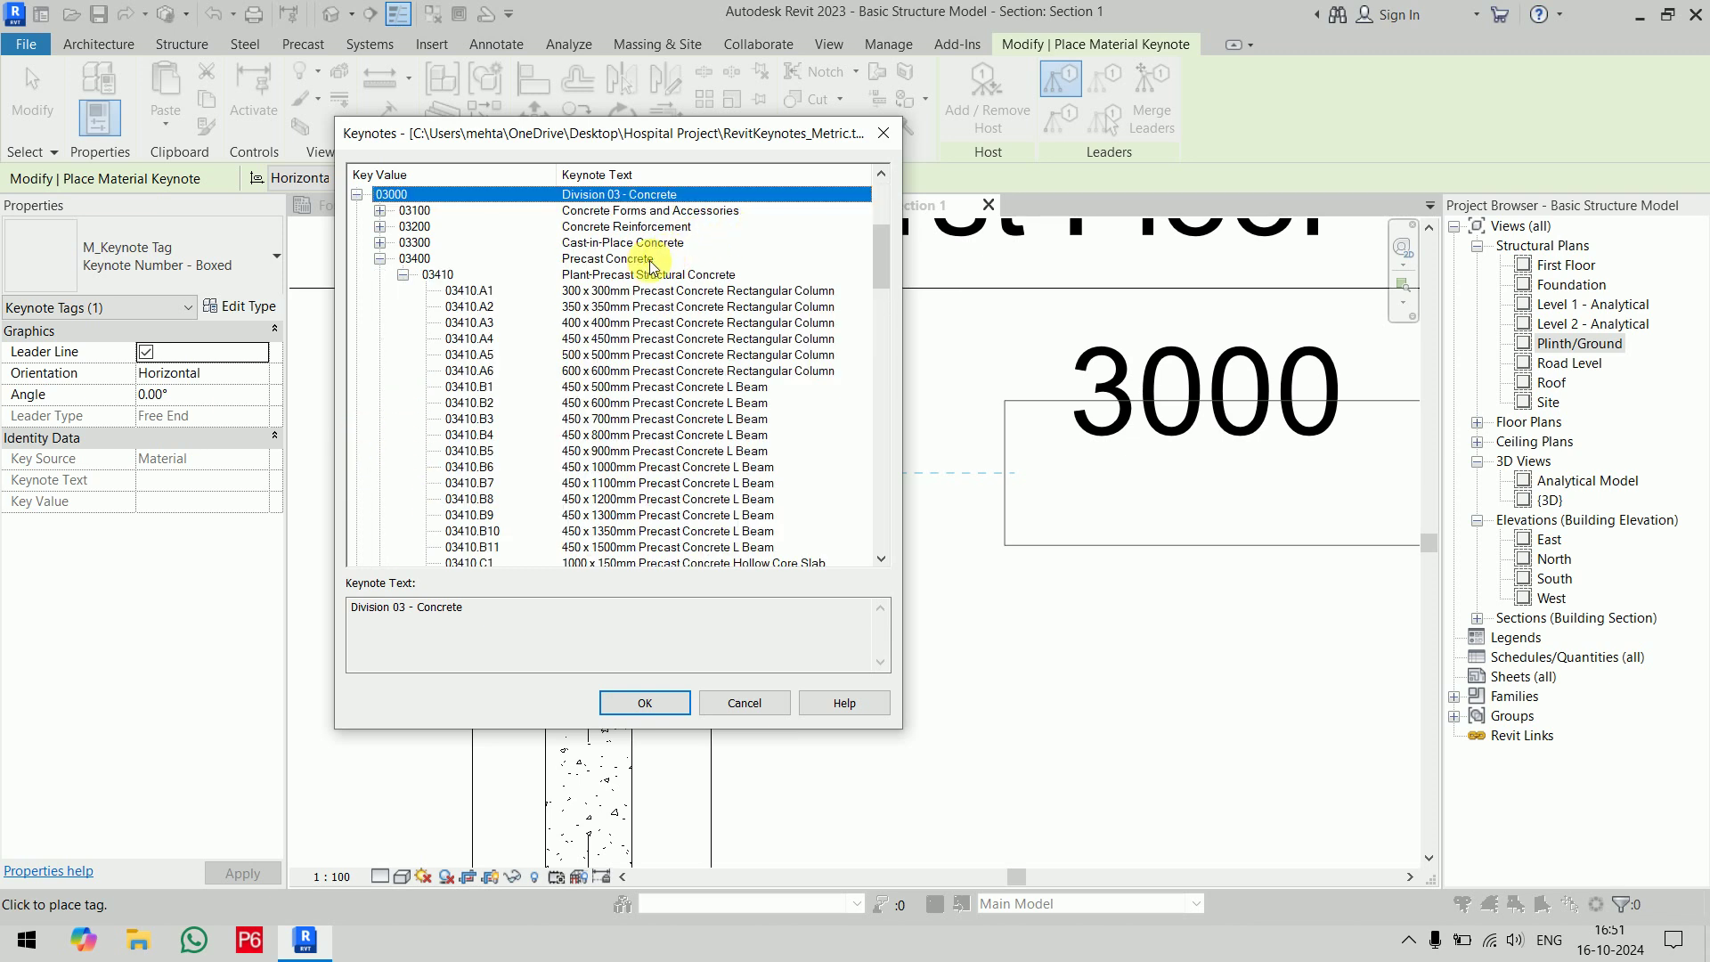
left_click(623, 242)
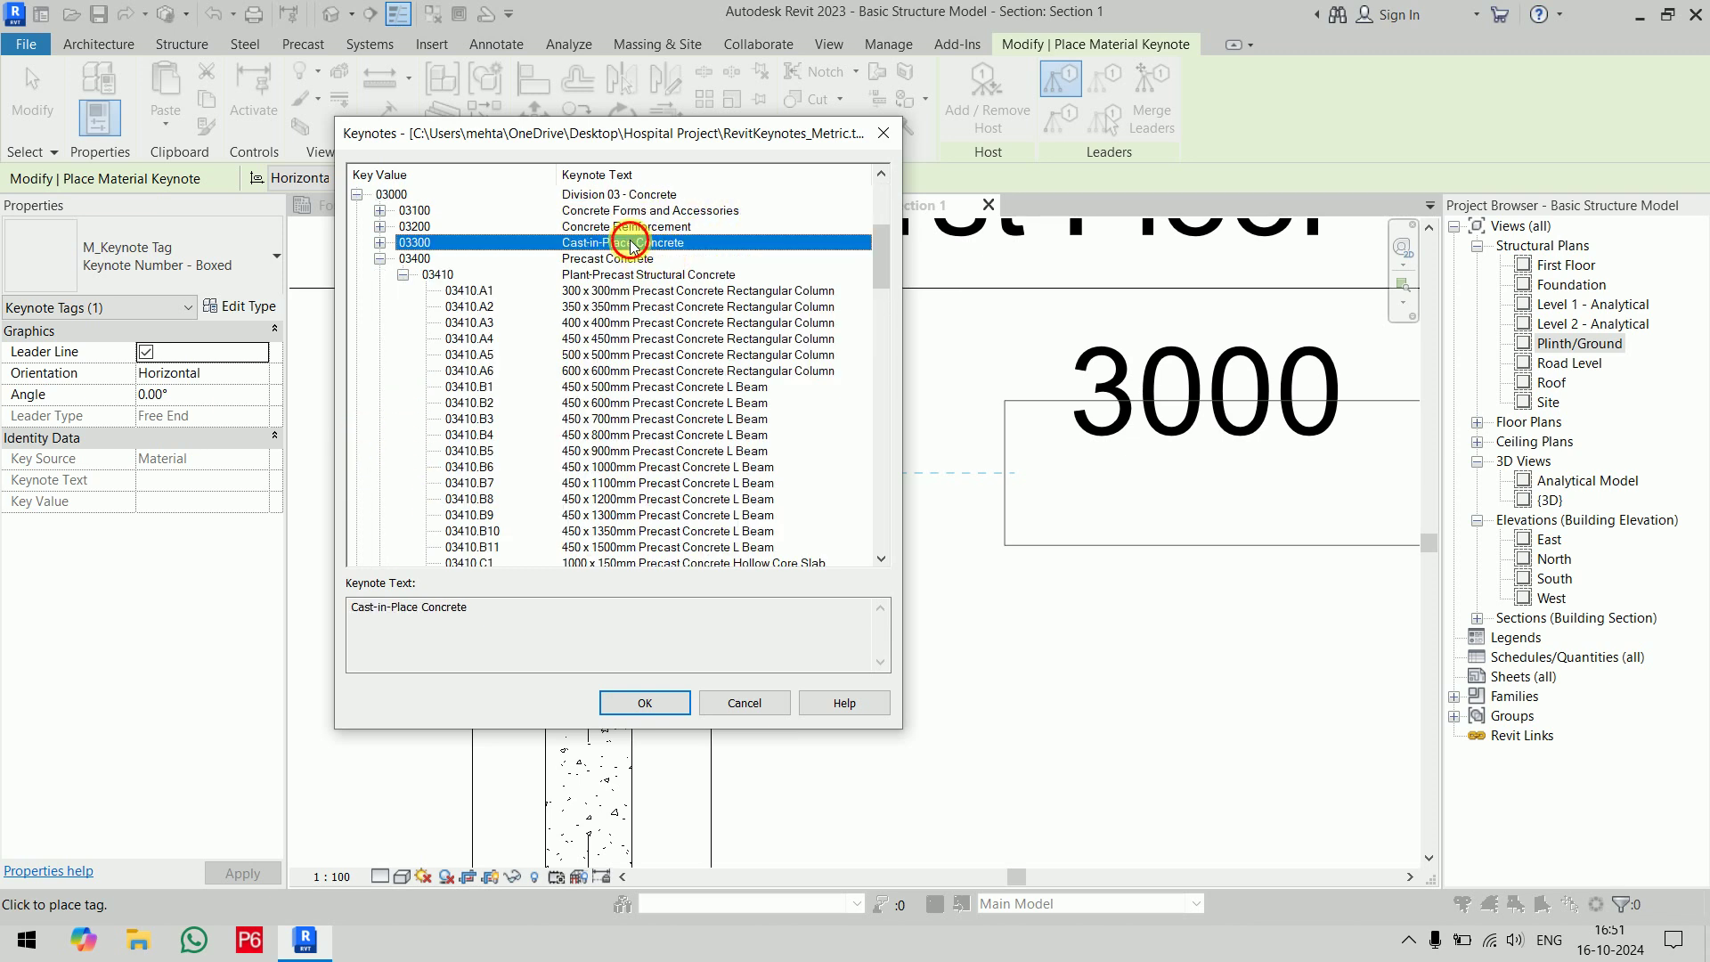
left_click(390, 241)
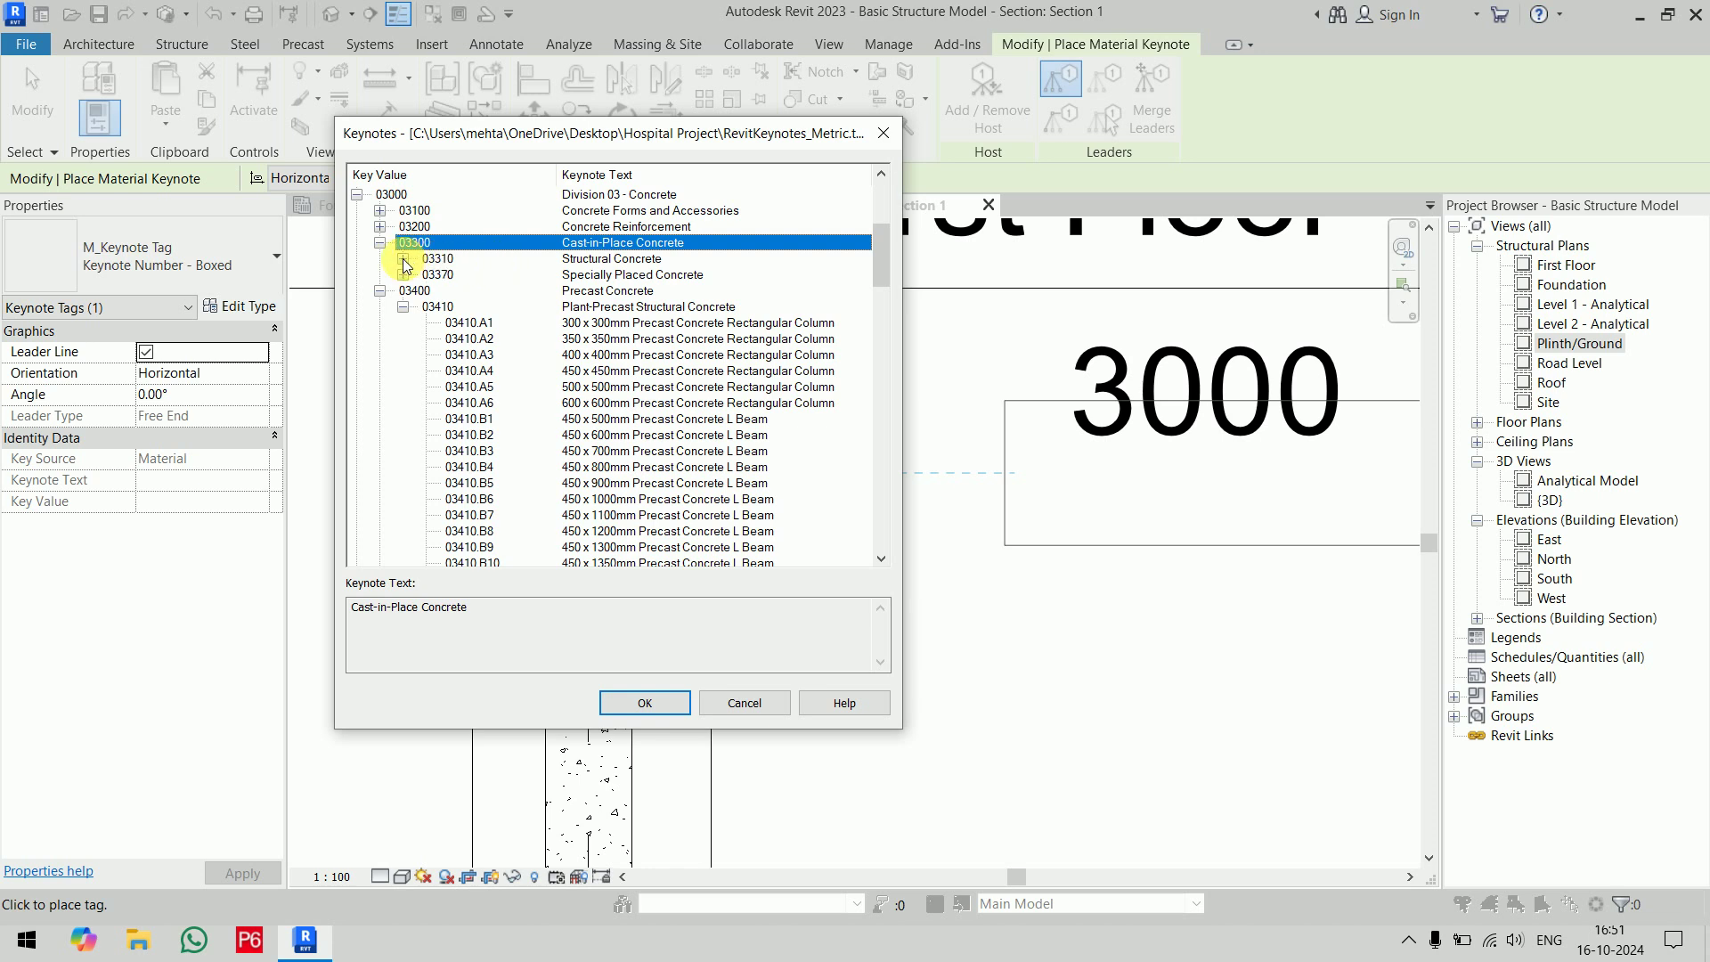
left_click(403, 260)
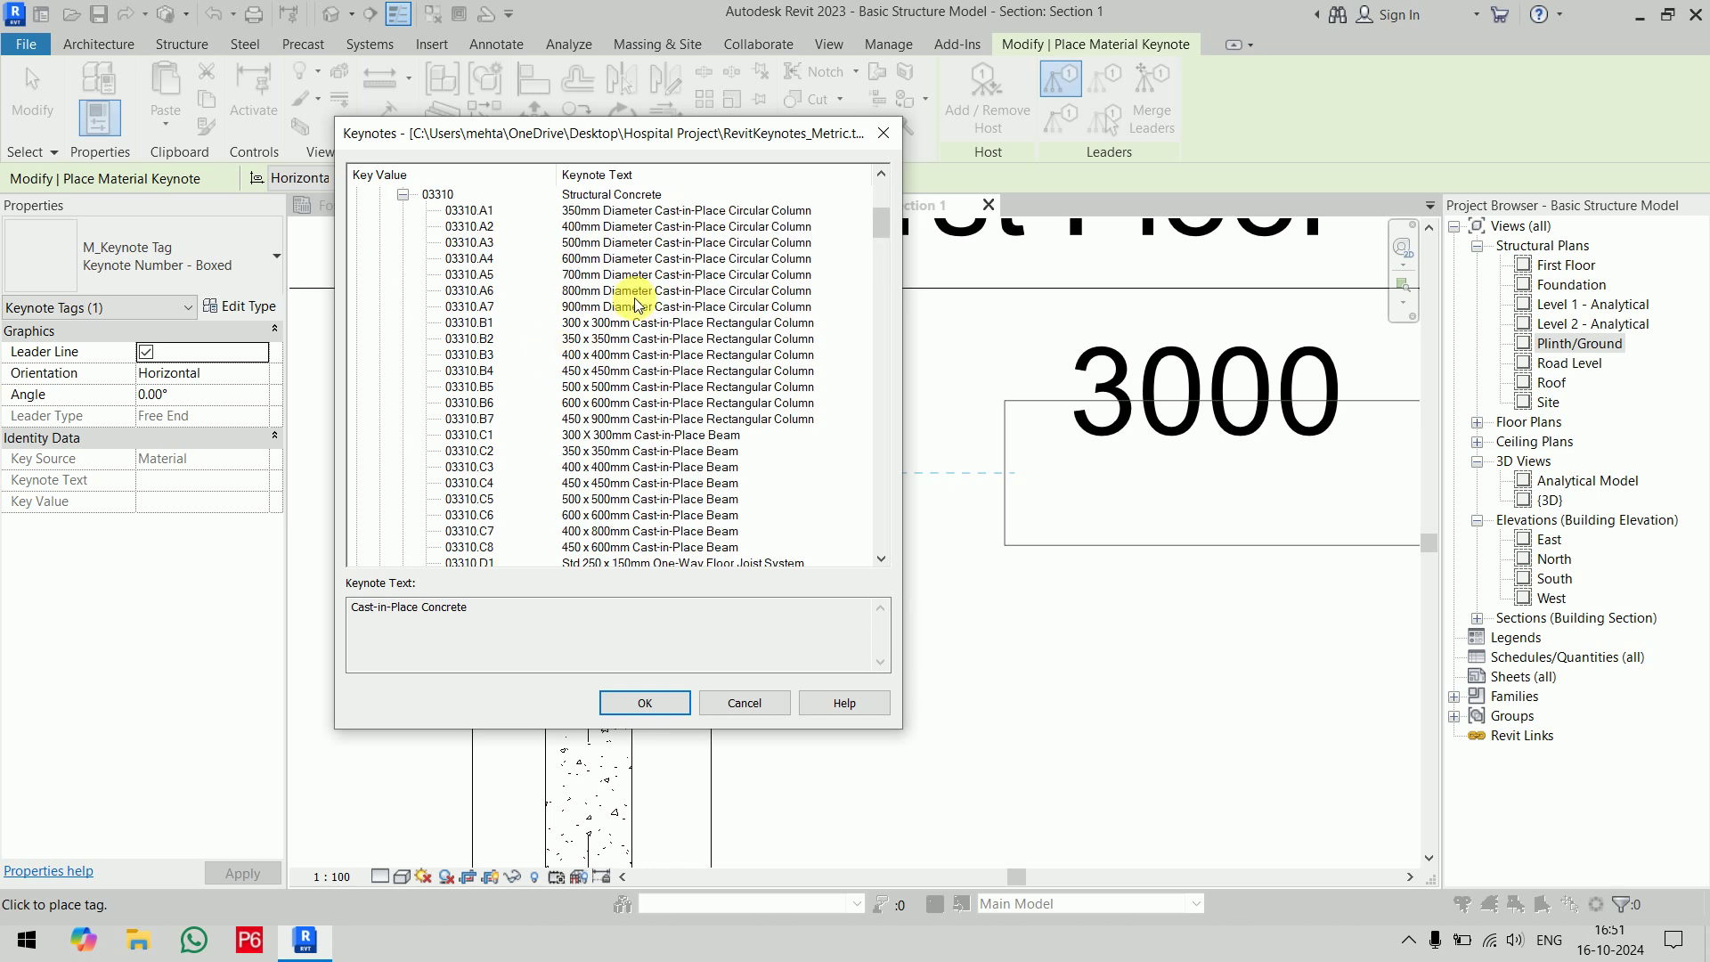
left_click(626, 330)
left_click(655, 706)
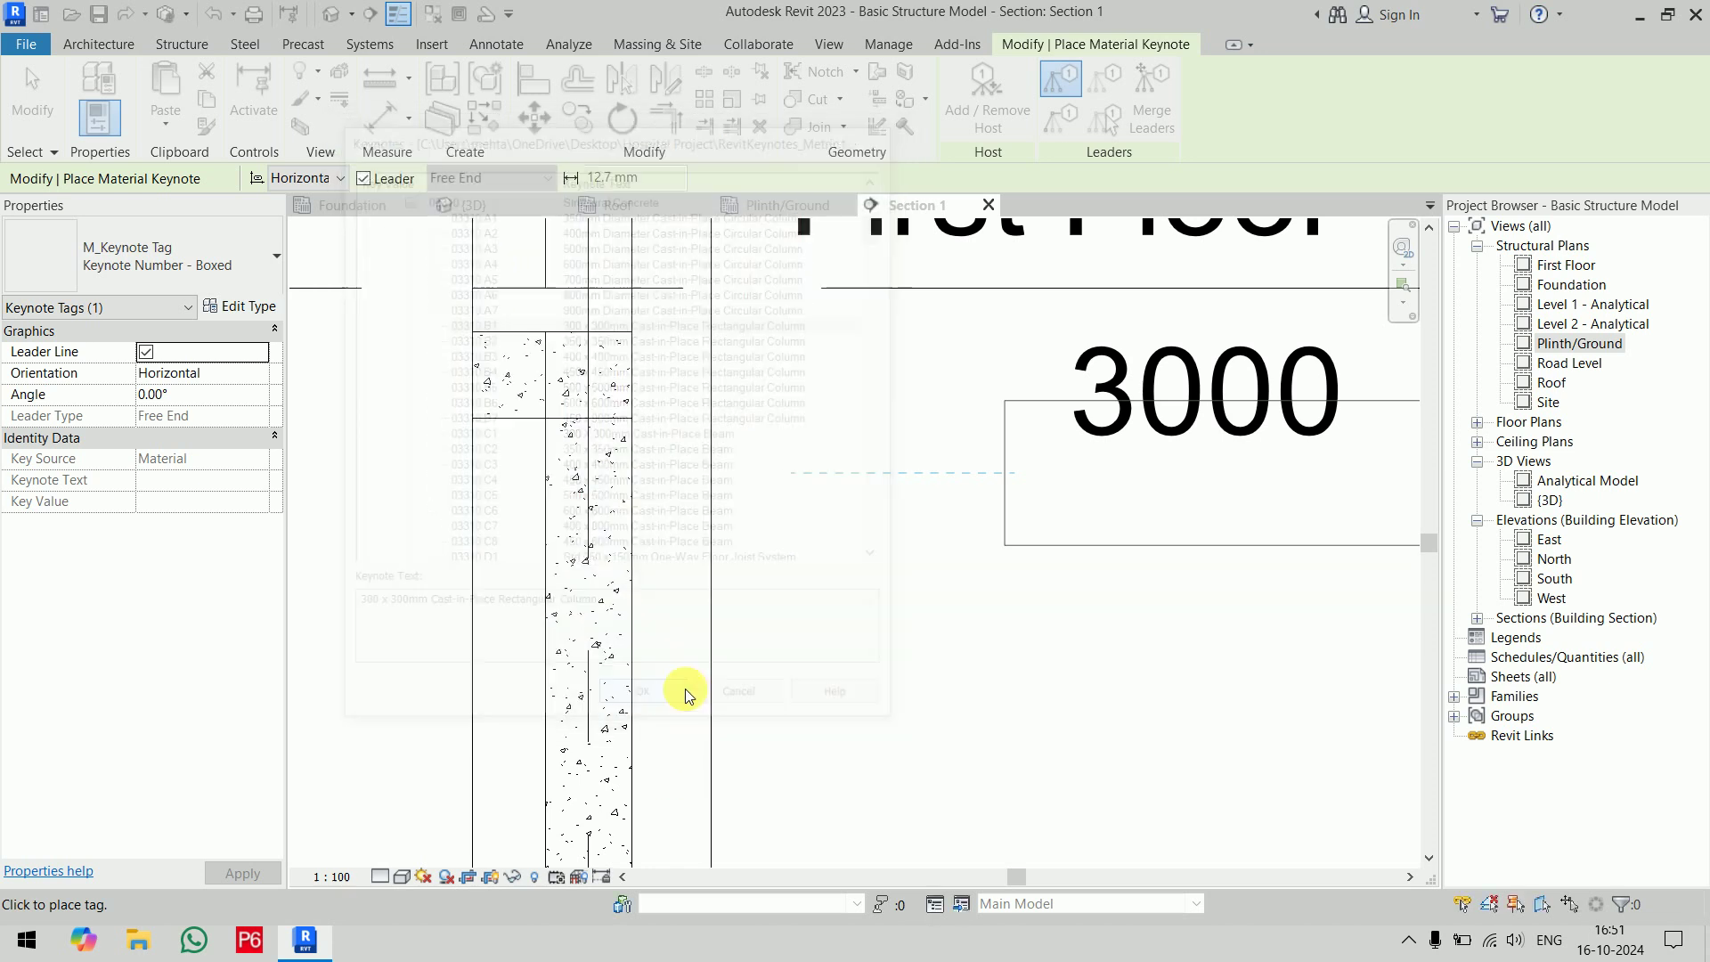
scroll(1113, 579, "down", 3)
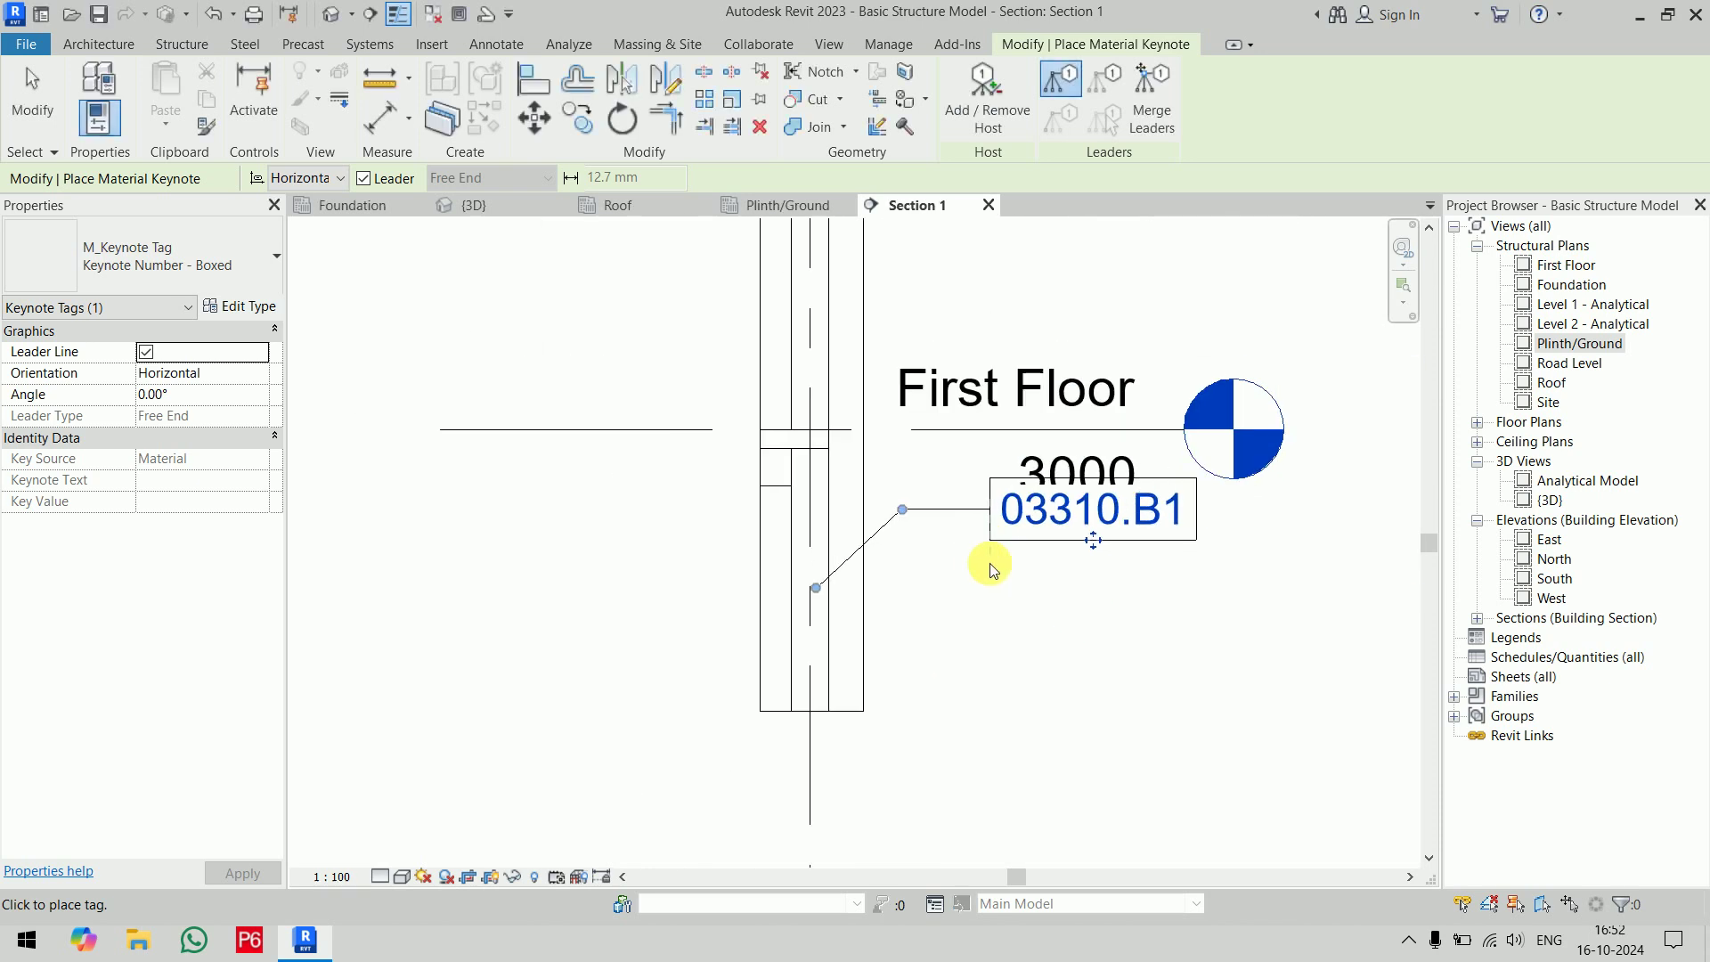
middle_click_drag(985, 565, 910, 474)
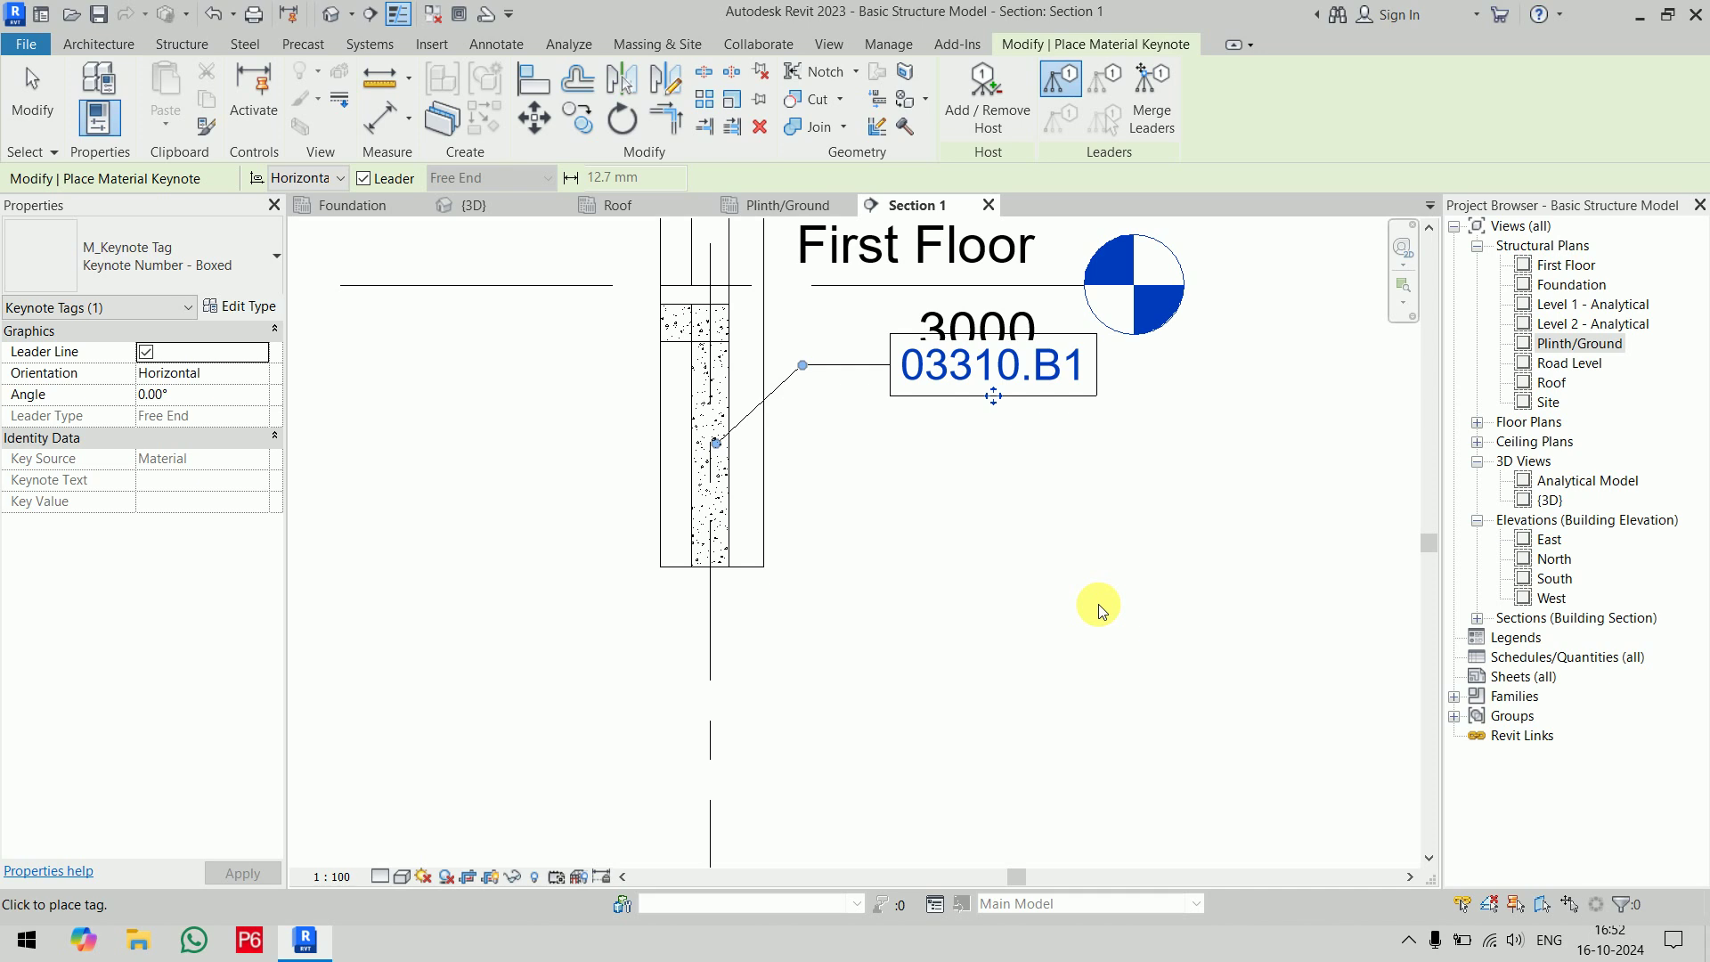
key("Escape")
key("Escape")
scroll(1119, 543, "down", 3)
middle_click_drag(1134, 489, 1097, 670)
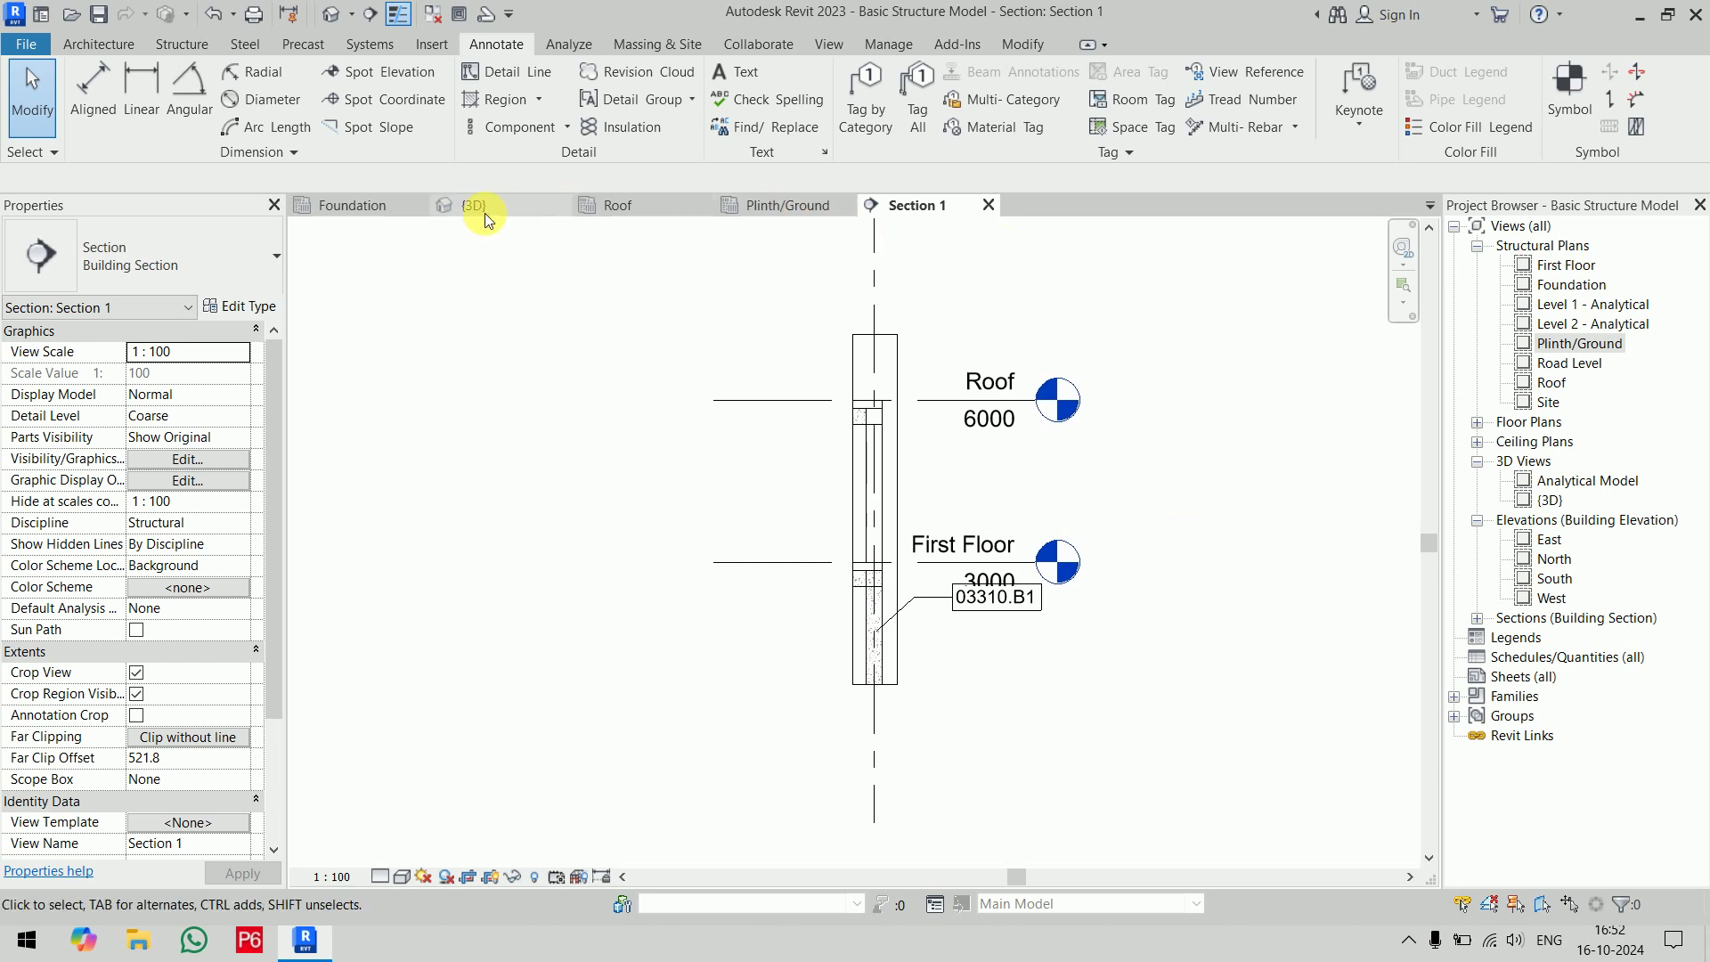
Return to the Plinth/Ground plan and review the keynote file location, path type and numbering method in Keynoting Settings
left_click(370, 212)
left_click(768, 206)
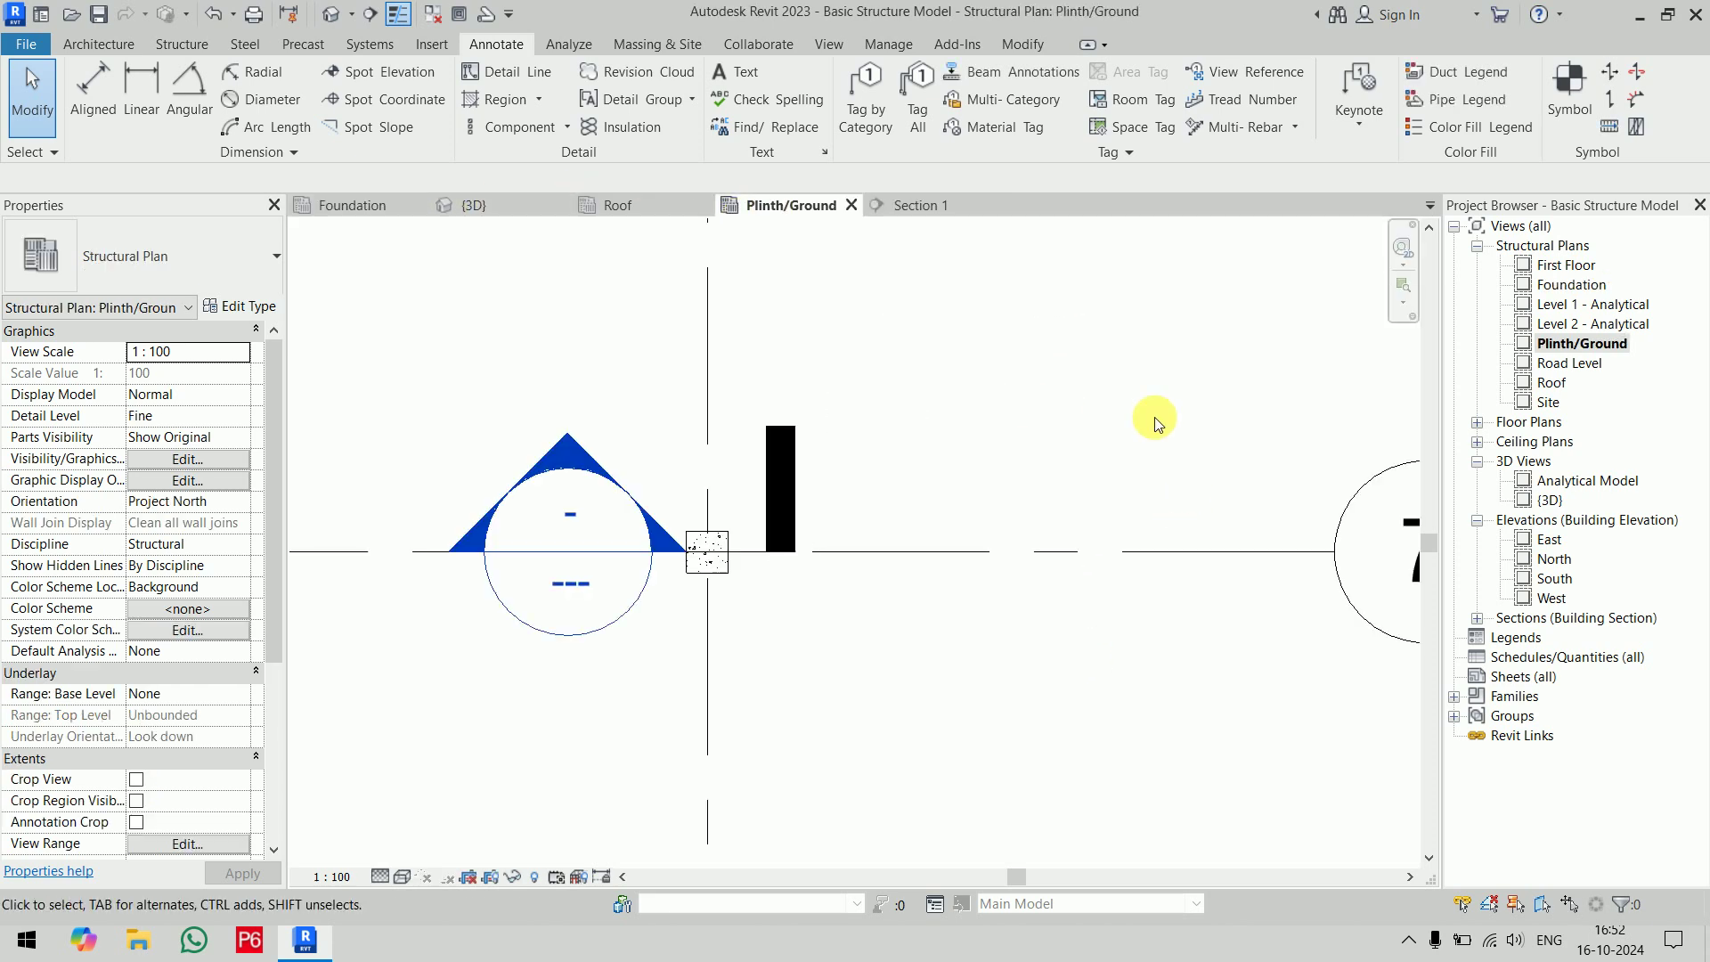
left_click(1355, 138)
left_click(1372, 295)
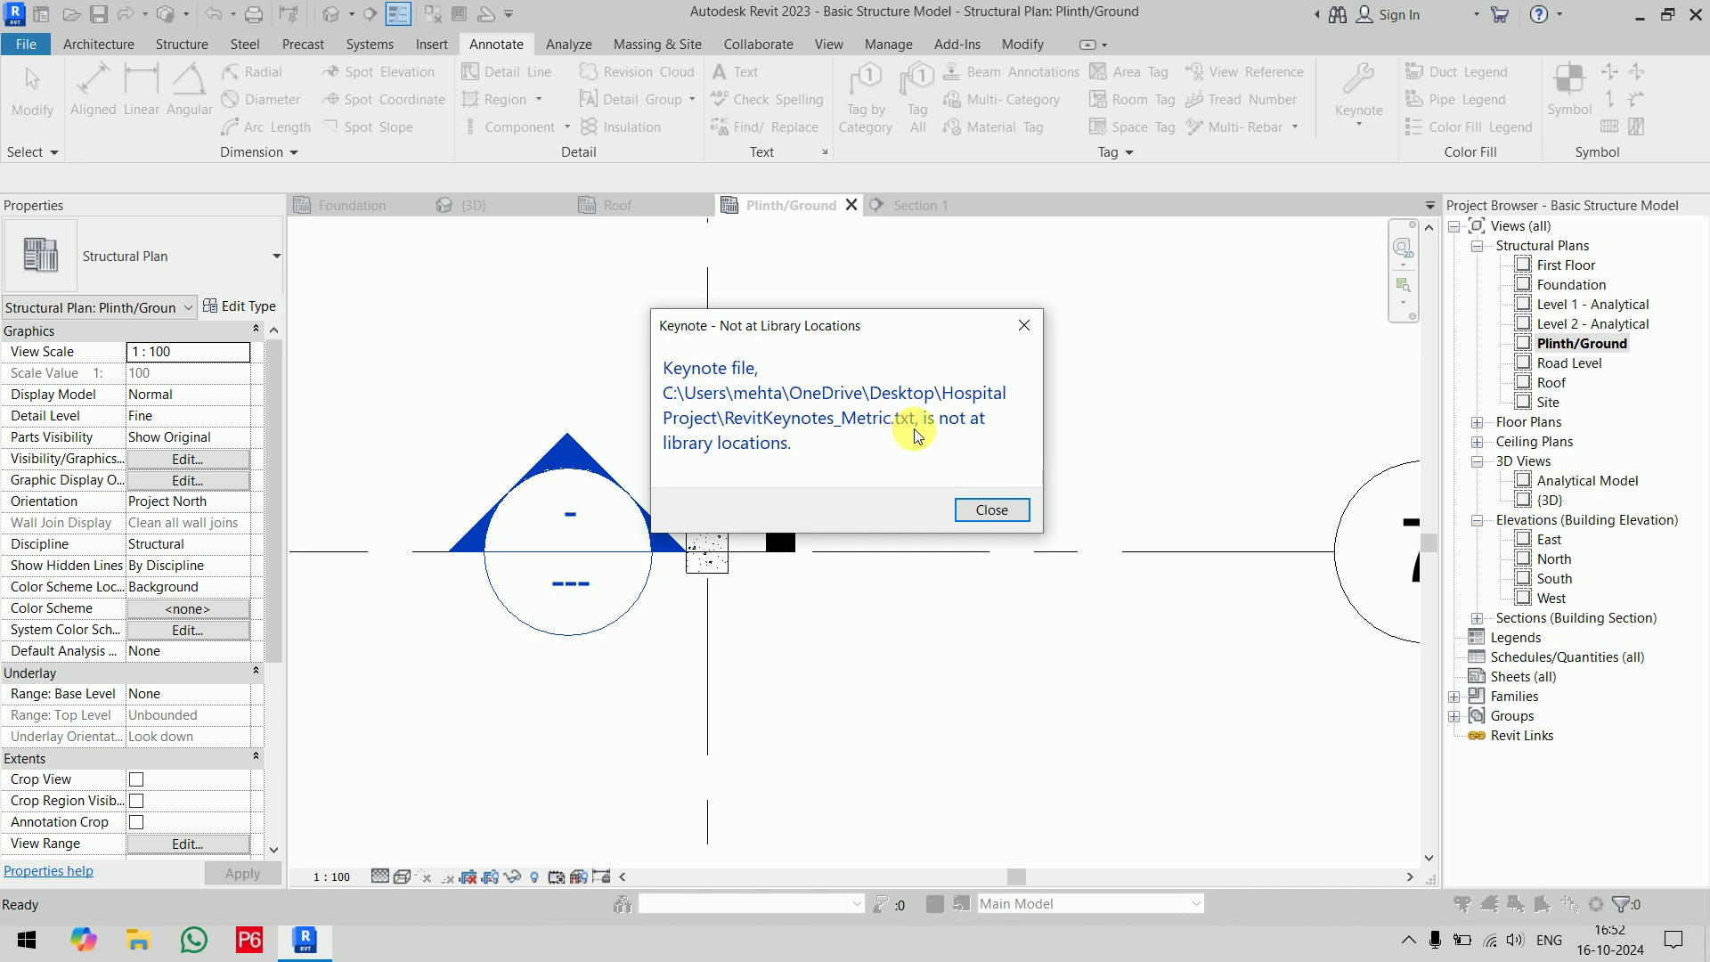
left_click(1012, 509)
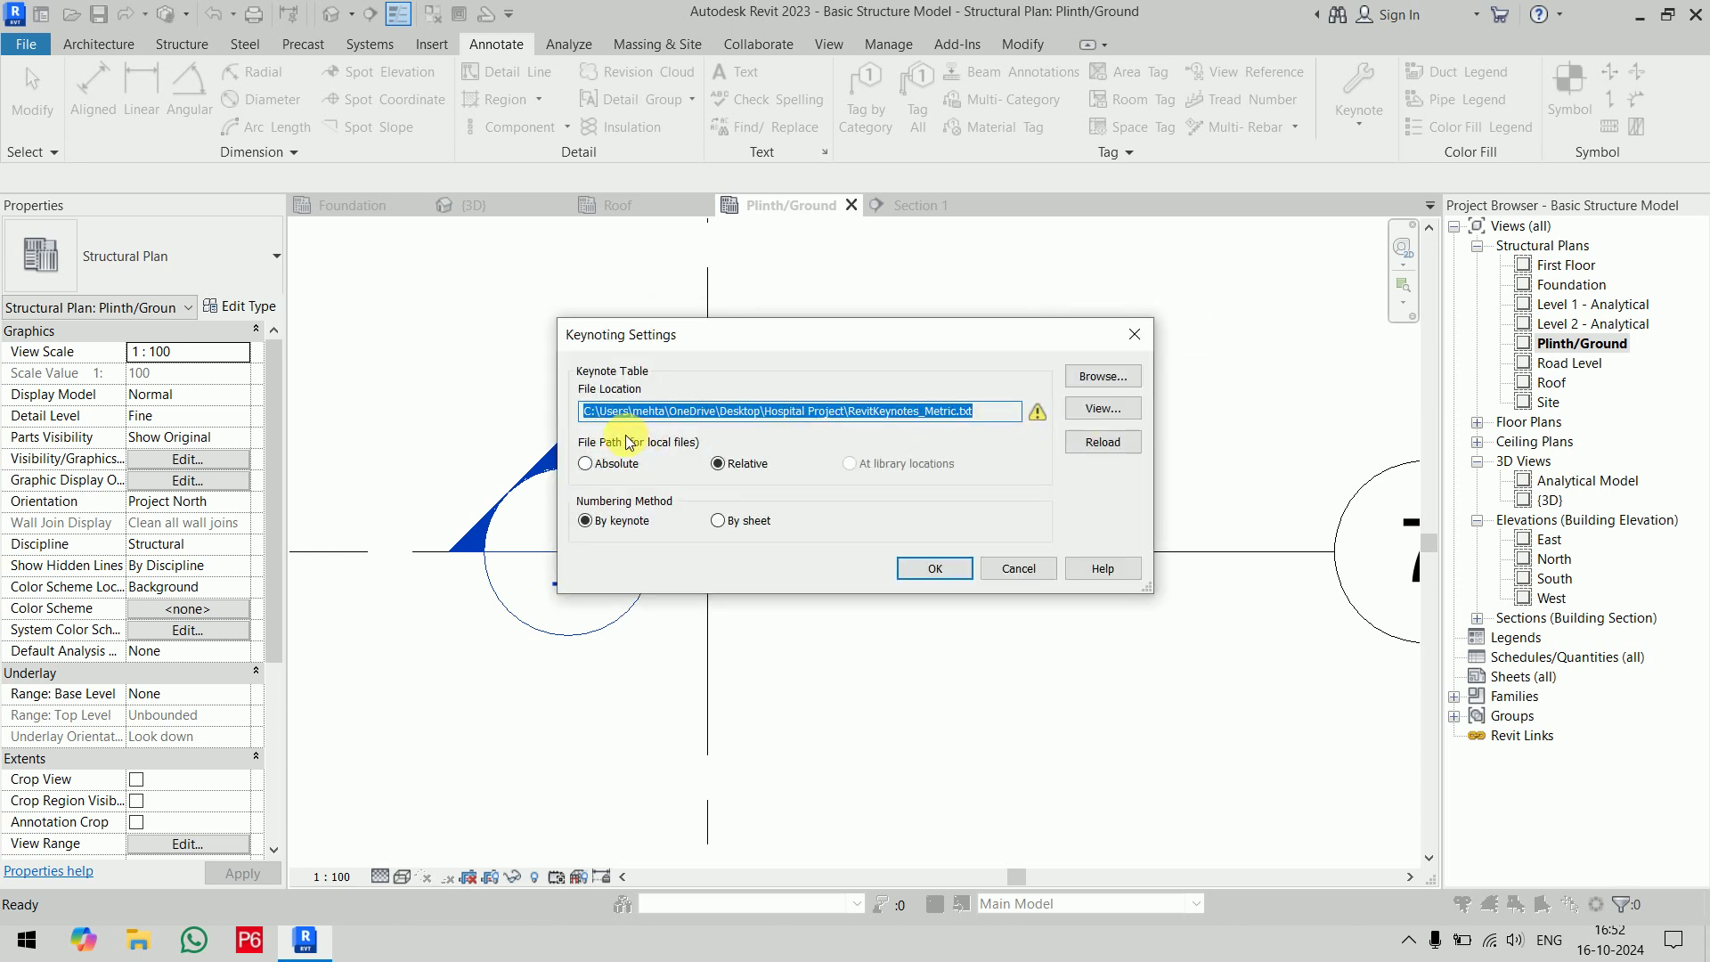
left_click(1019, 569)
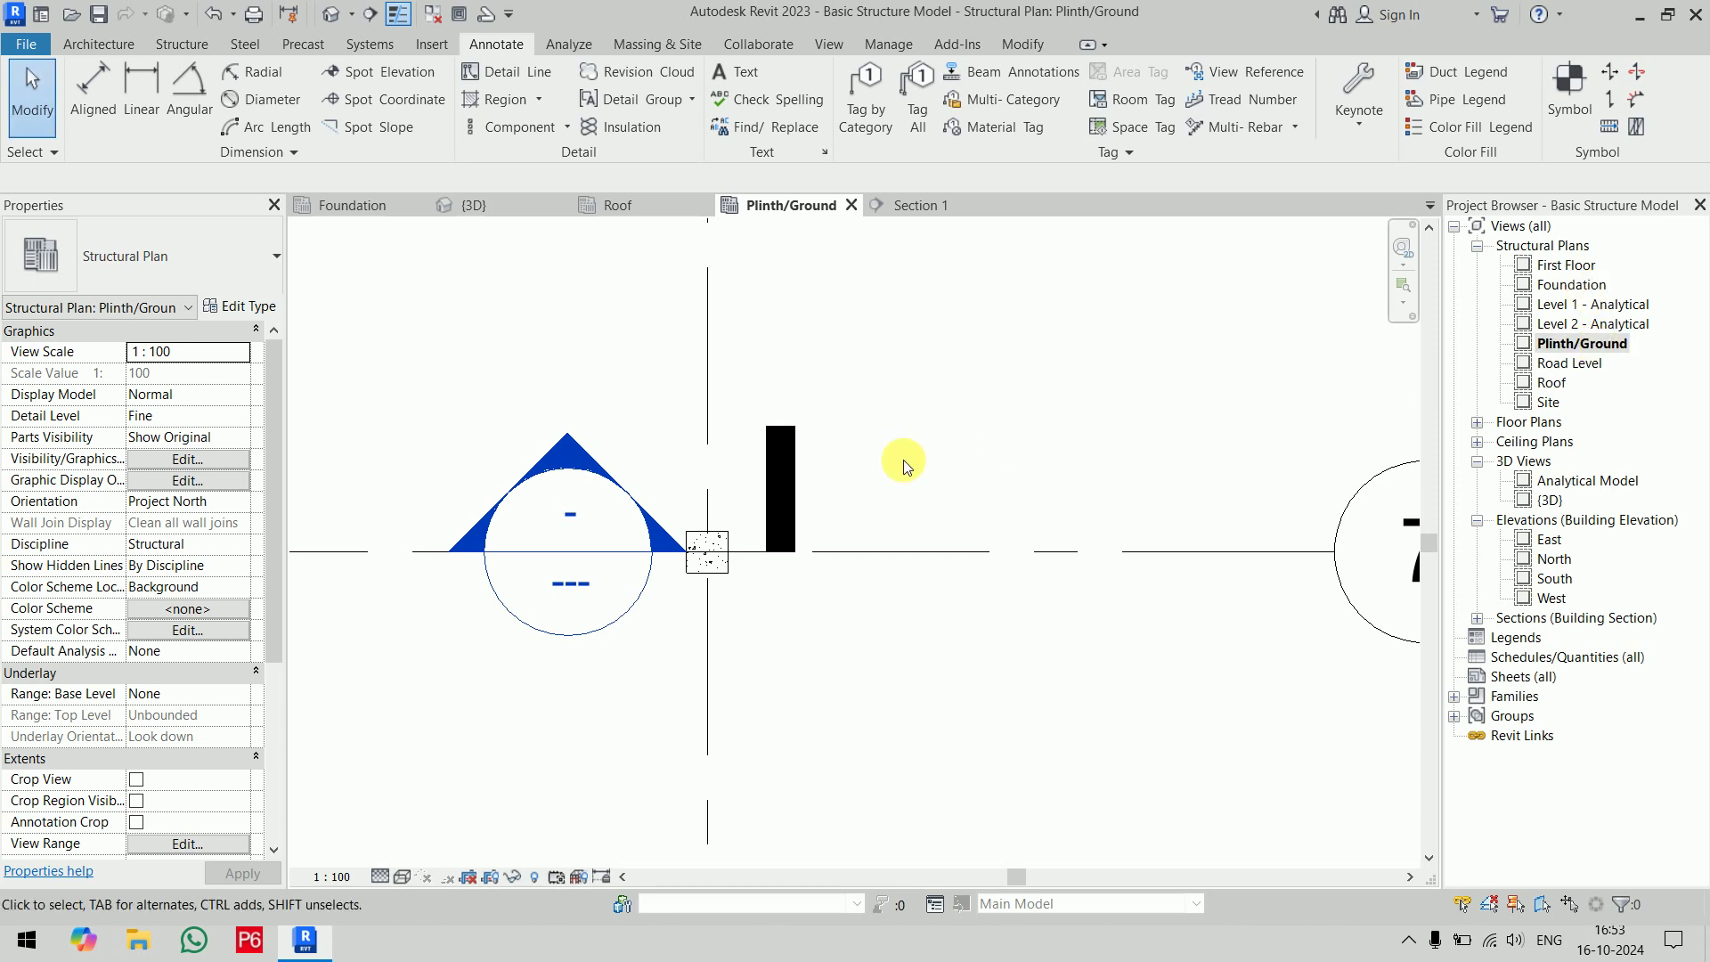
Open the Foundation structural plan and examine the rebar annotations on the footing at grids 4 and 5
scroll(916, 494, "down", 10)
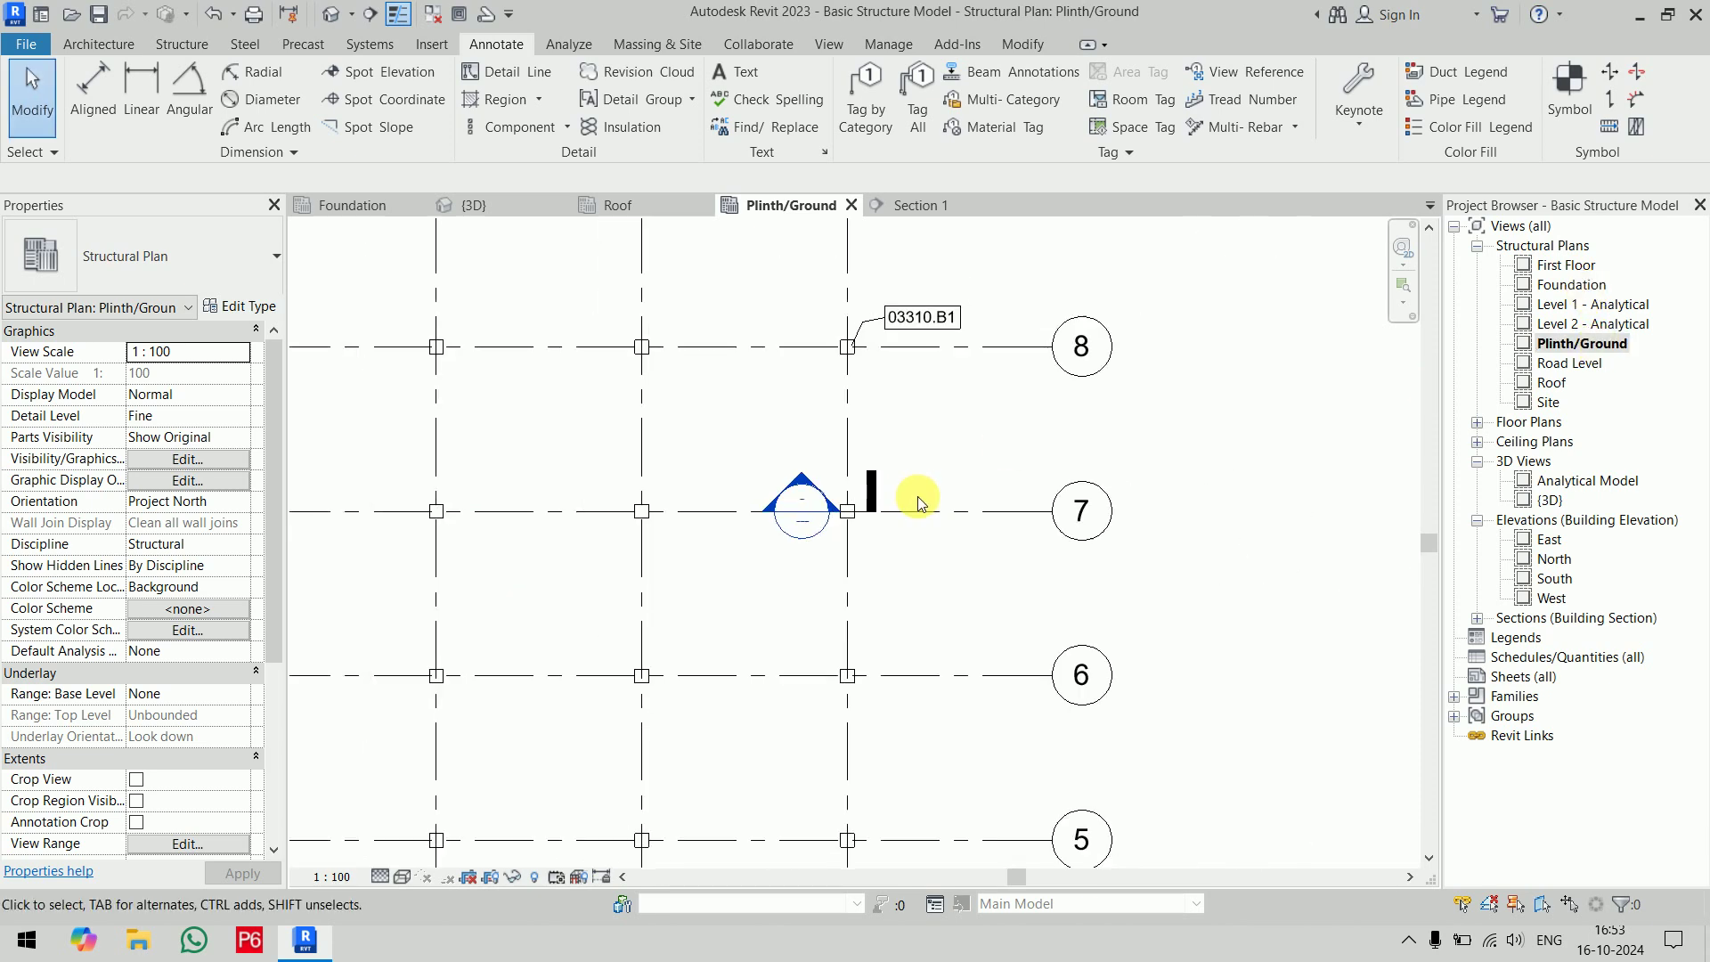
double_click(1569, 285)
scroll(990, 600, "up", 5)
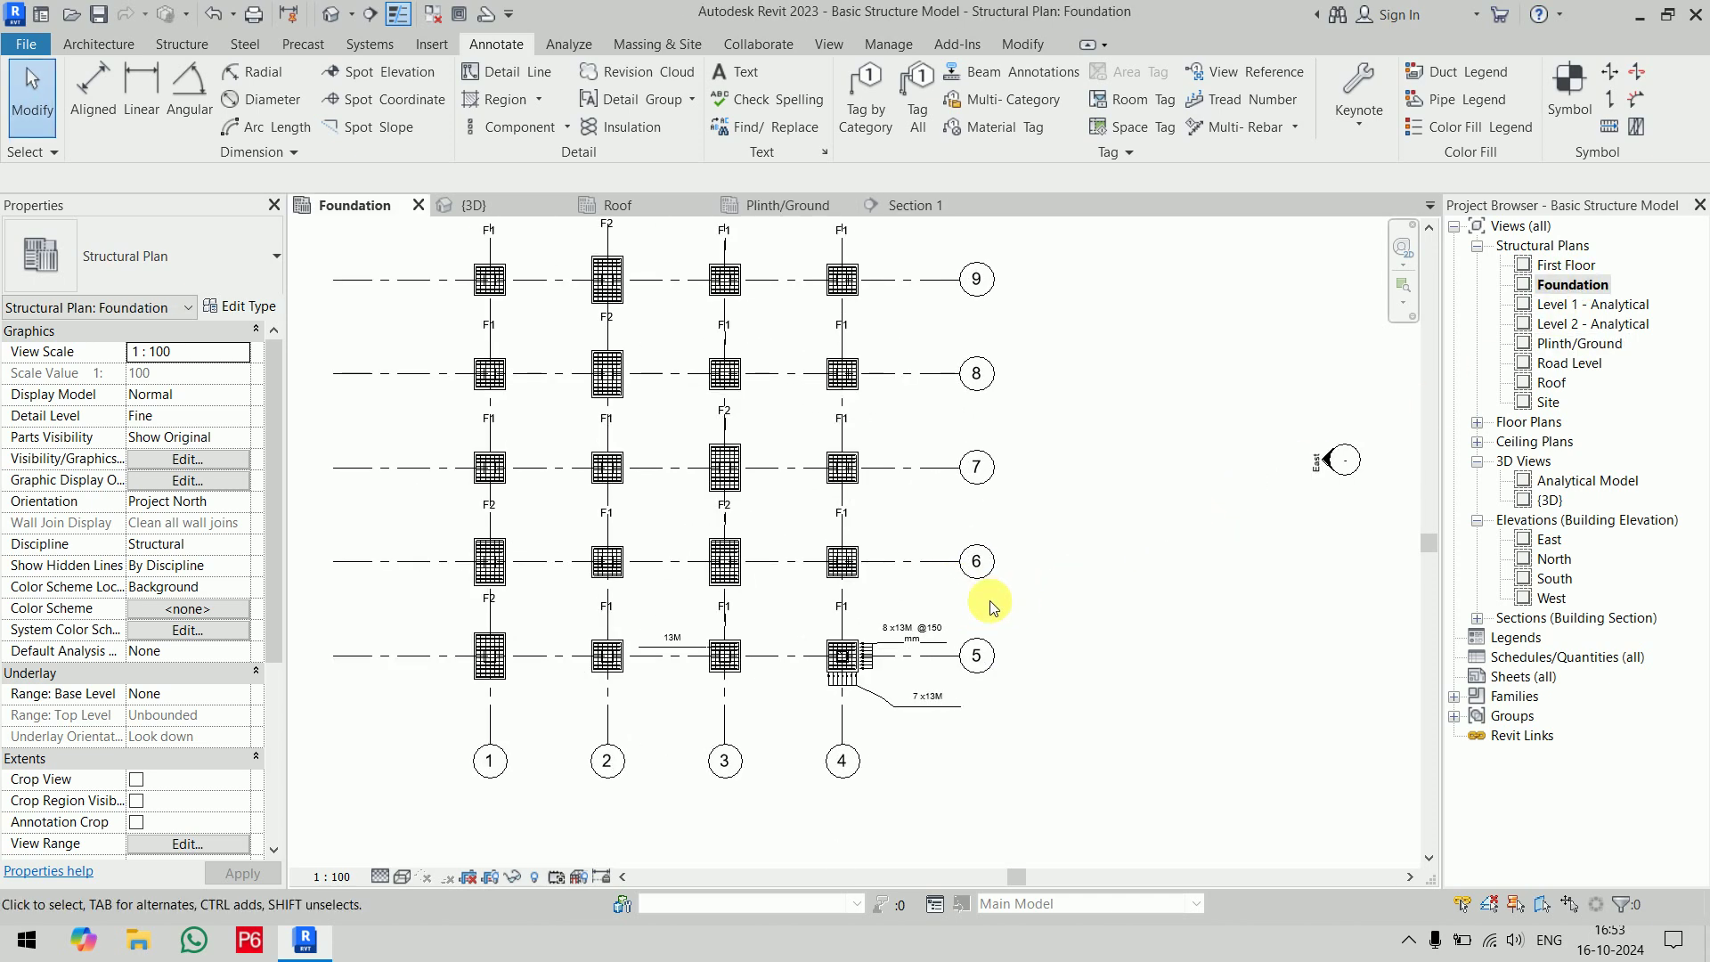
scroll(841, 704, "up", 4)
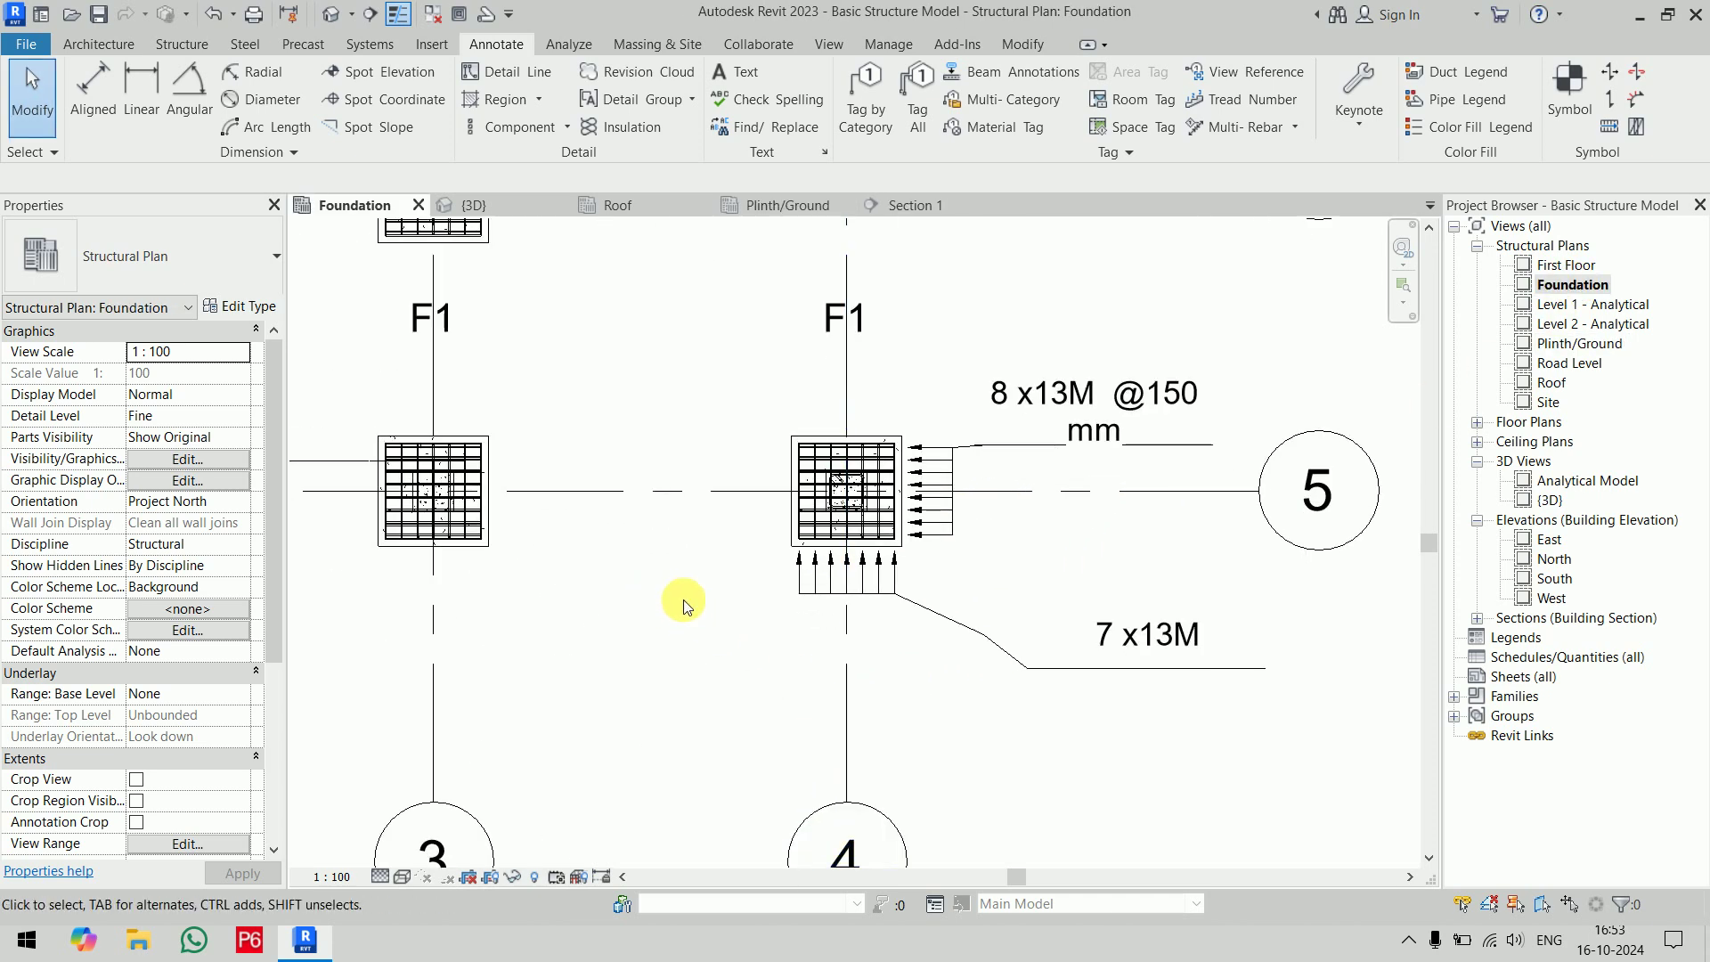
scroll(1101, 303, "down", 5)
middle_click_drag(1168, 412, 1184, 491)
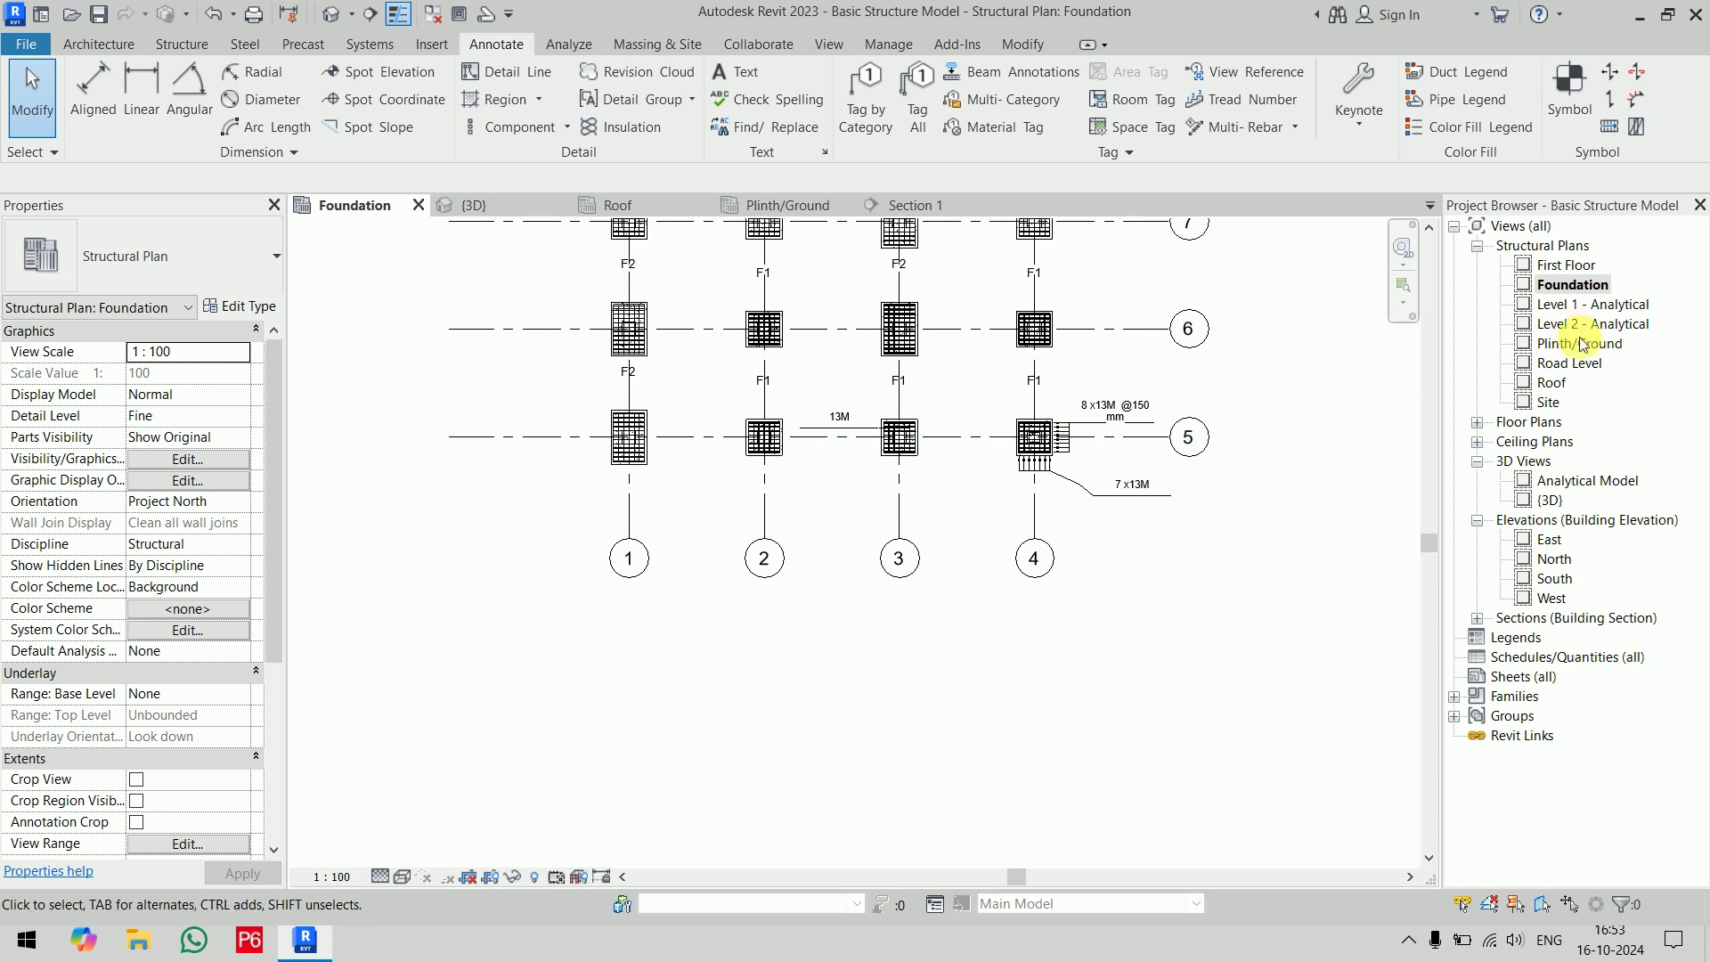
Open the Roof structural plan and delete the existing span direction symbol from the slab
left_click(1568, 363)
left_click(1550, 383)
double_click(1551, 383)
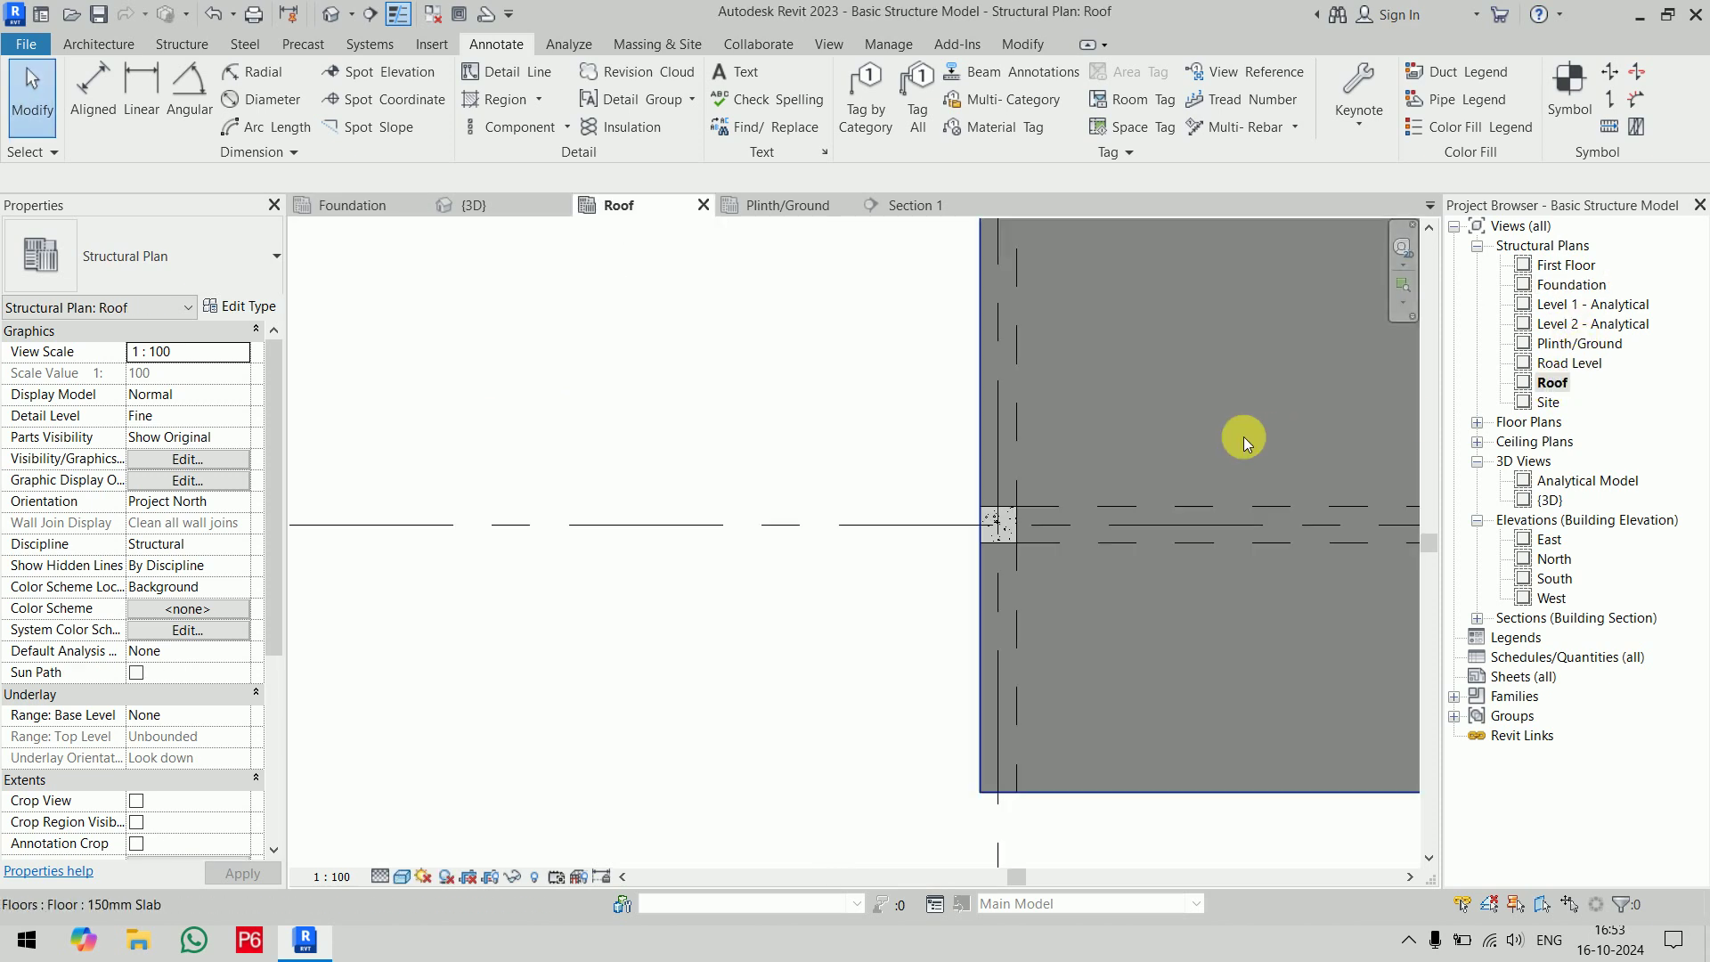
middle_click_drag(1216, 415, 599, 581)
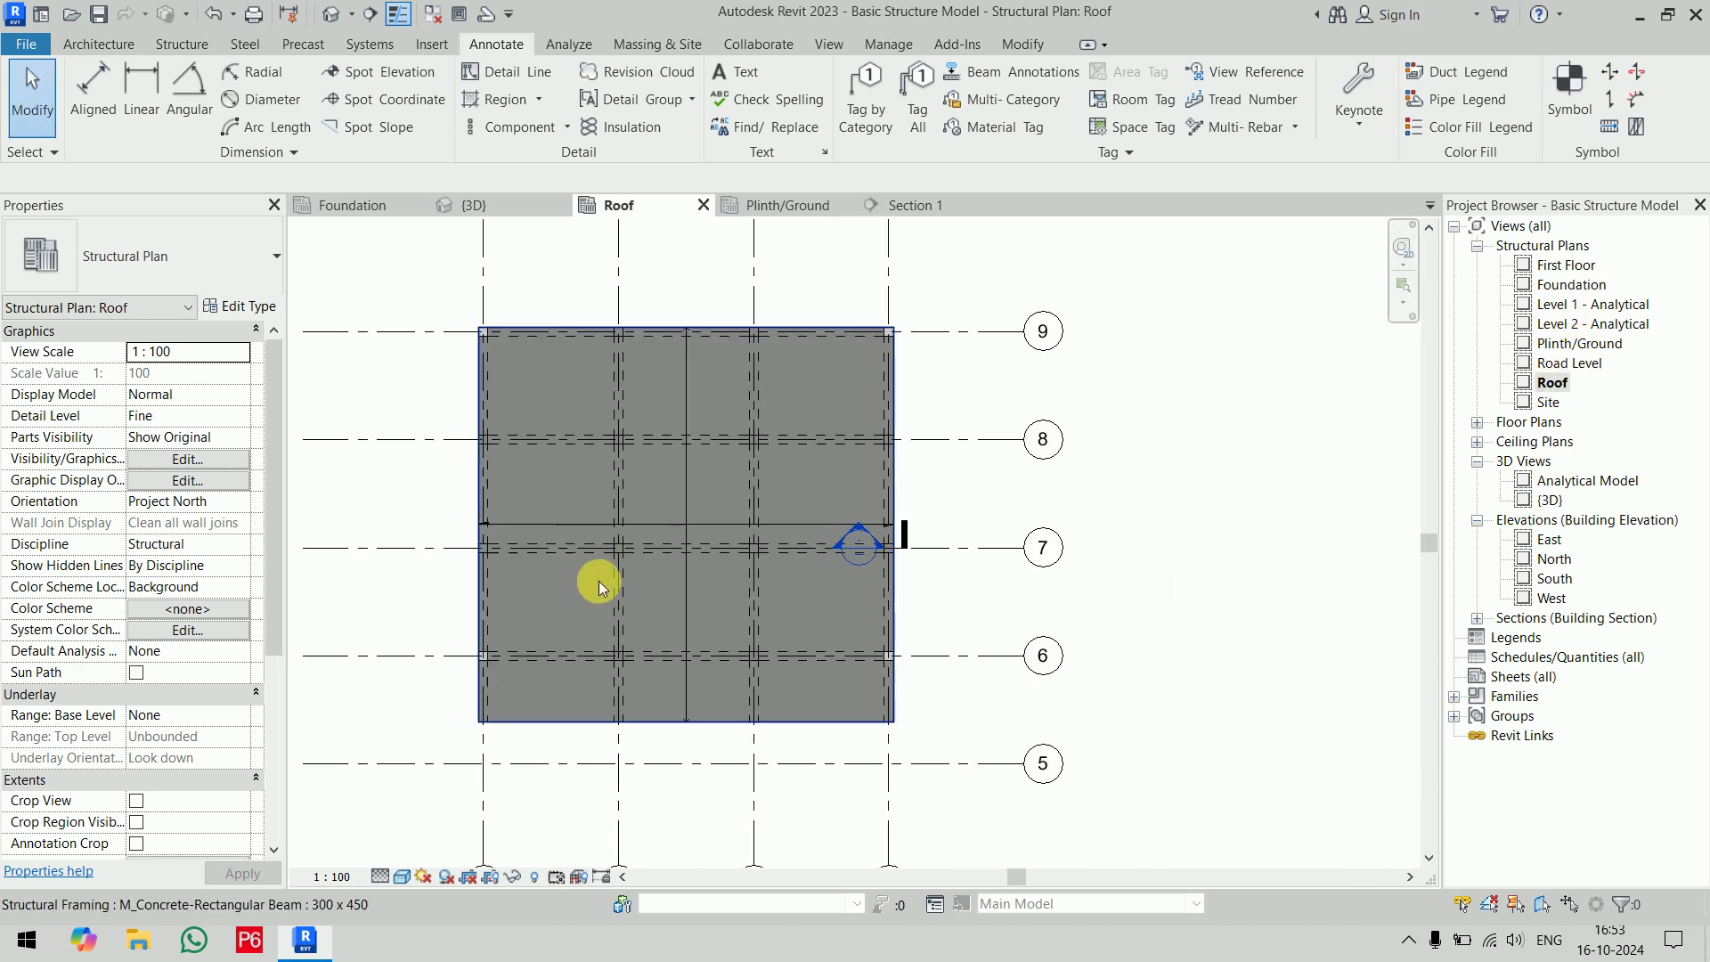
left_click(691, 527)
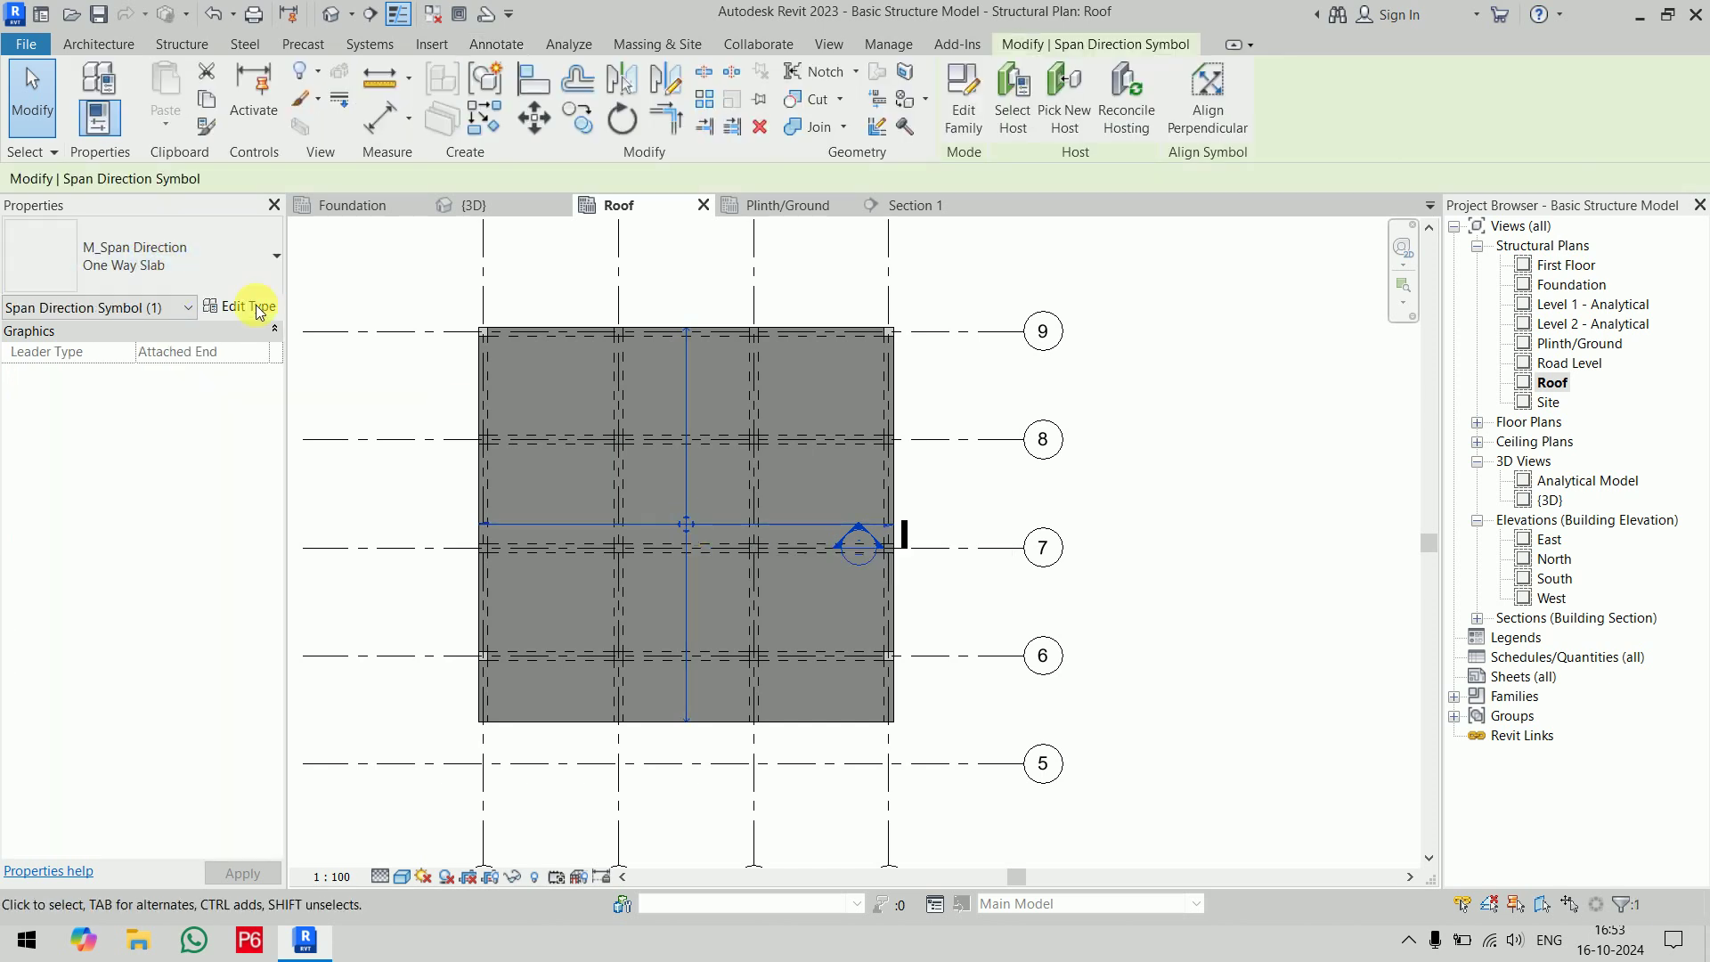
key("Escape")
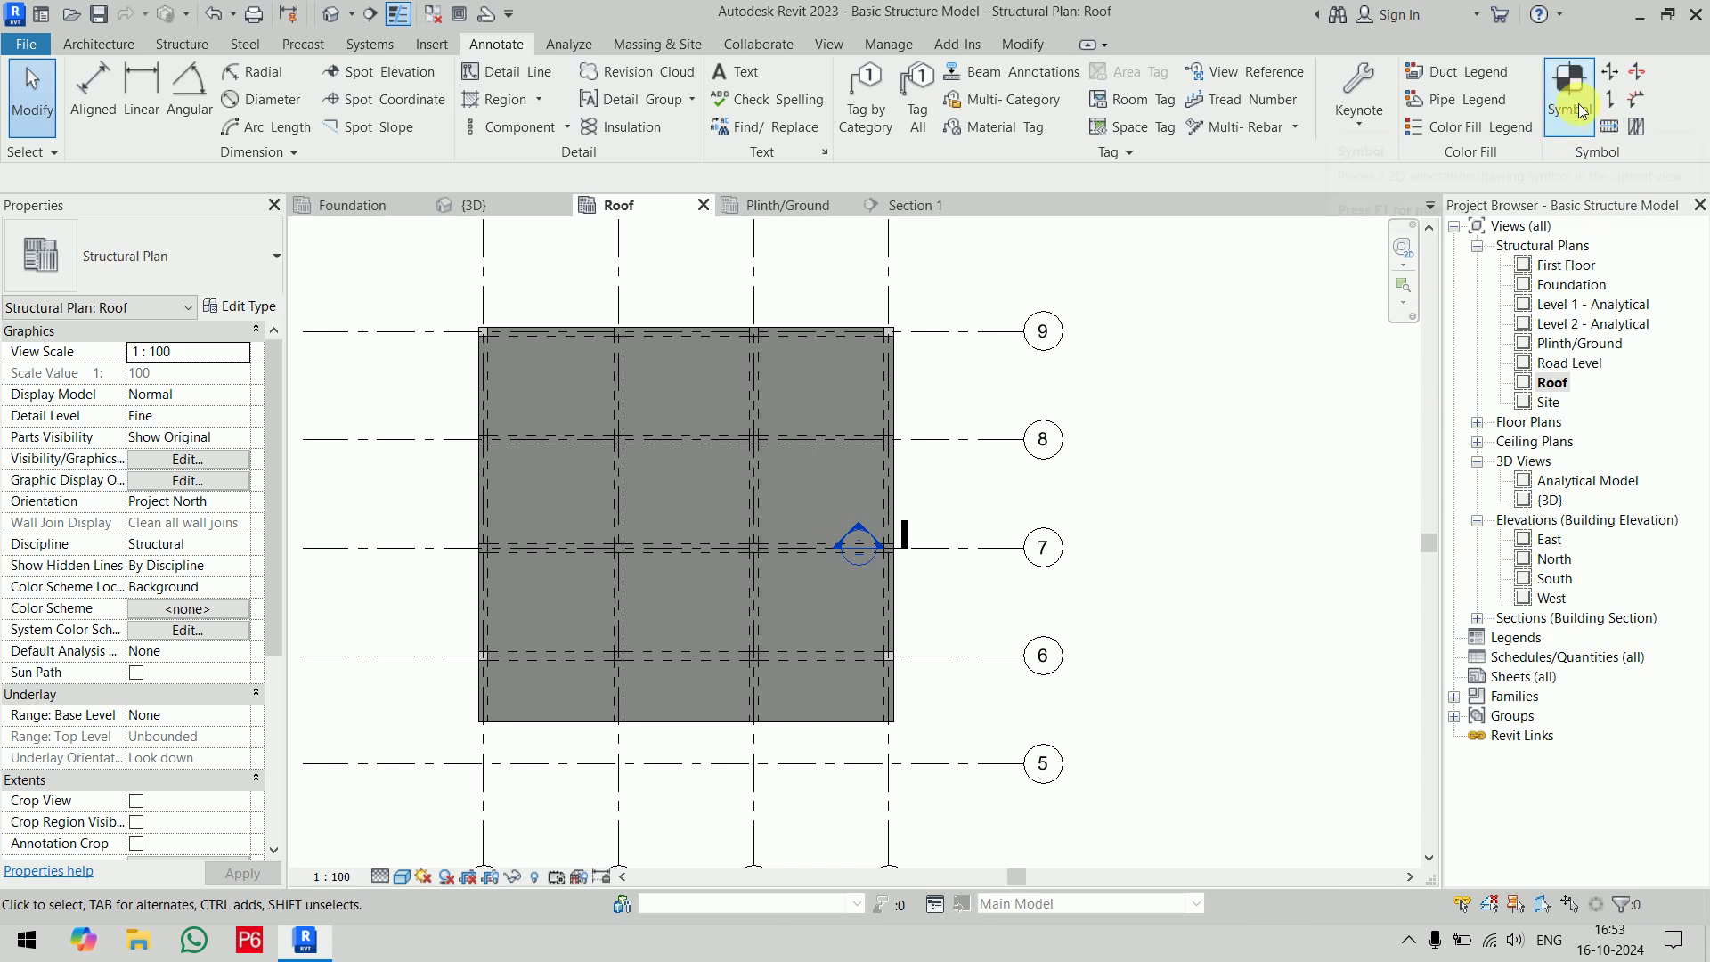
Place a One Way Slab span direction symbol near the middle of the 150mm roof slab
left_click(1611, 78)
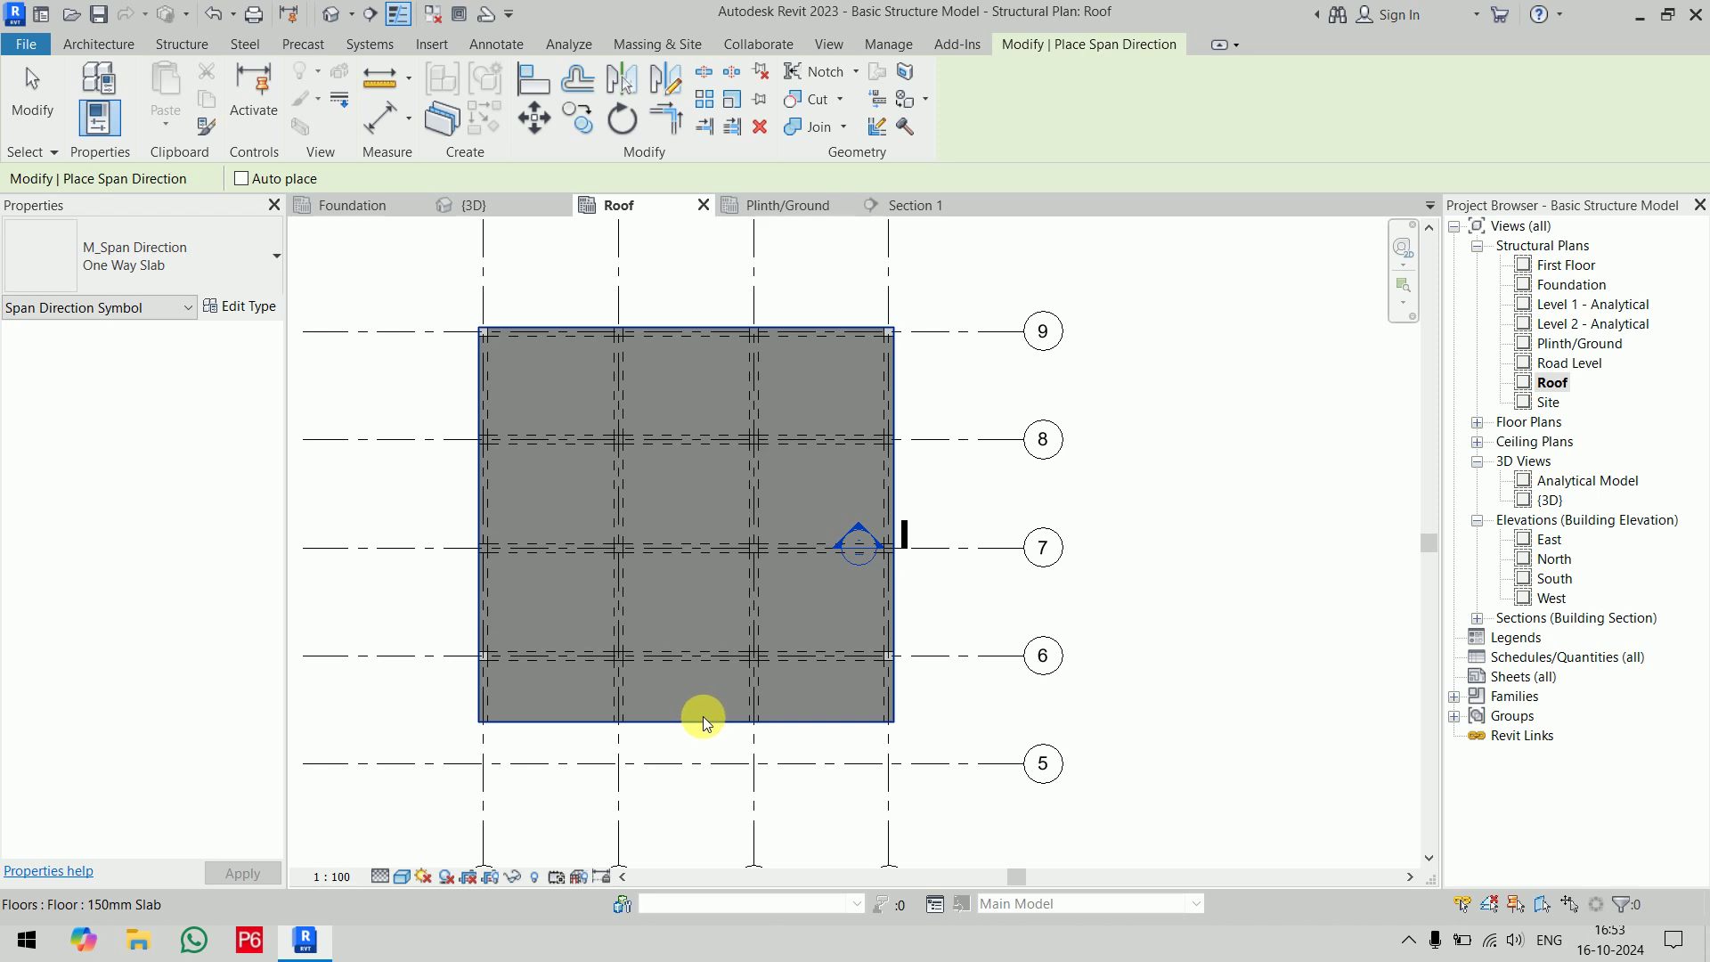
left_click(690, 511)
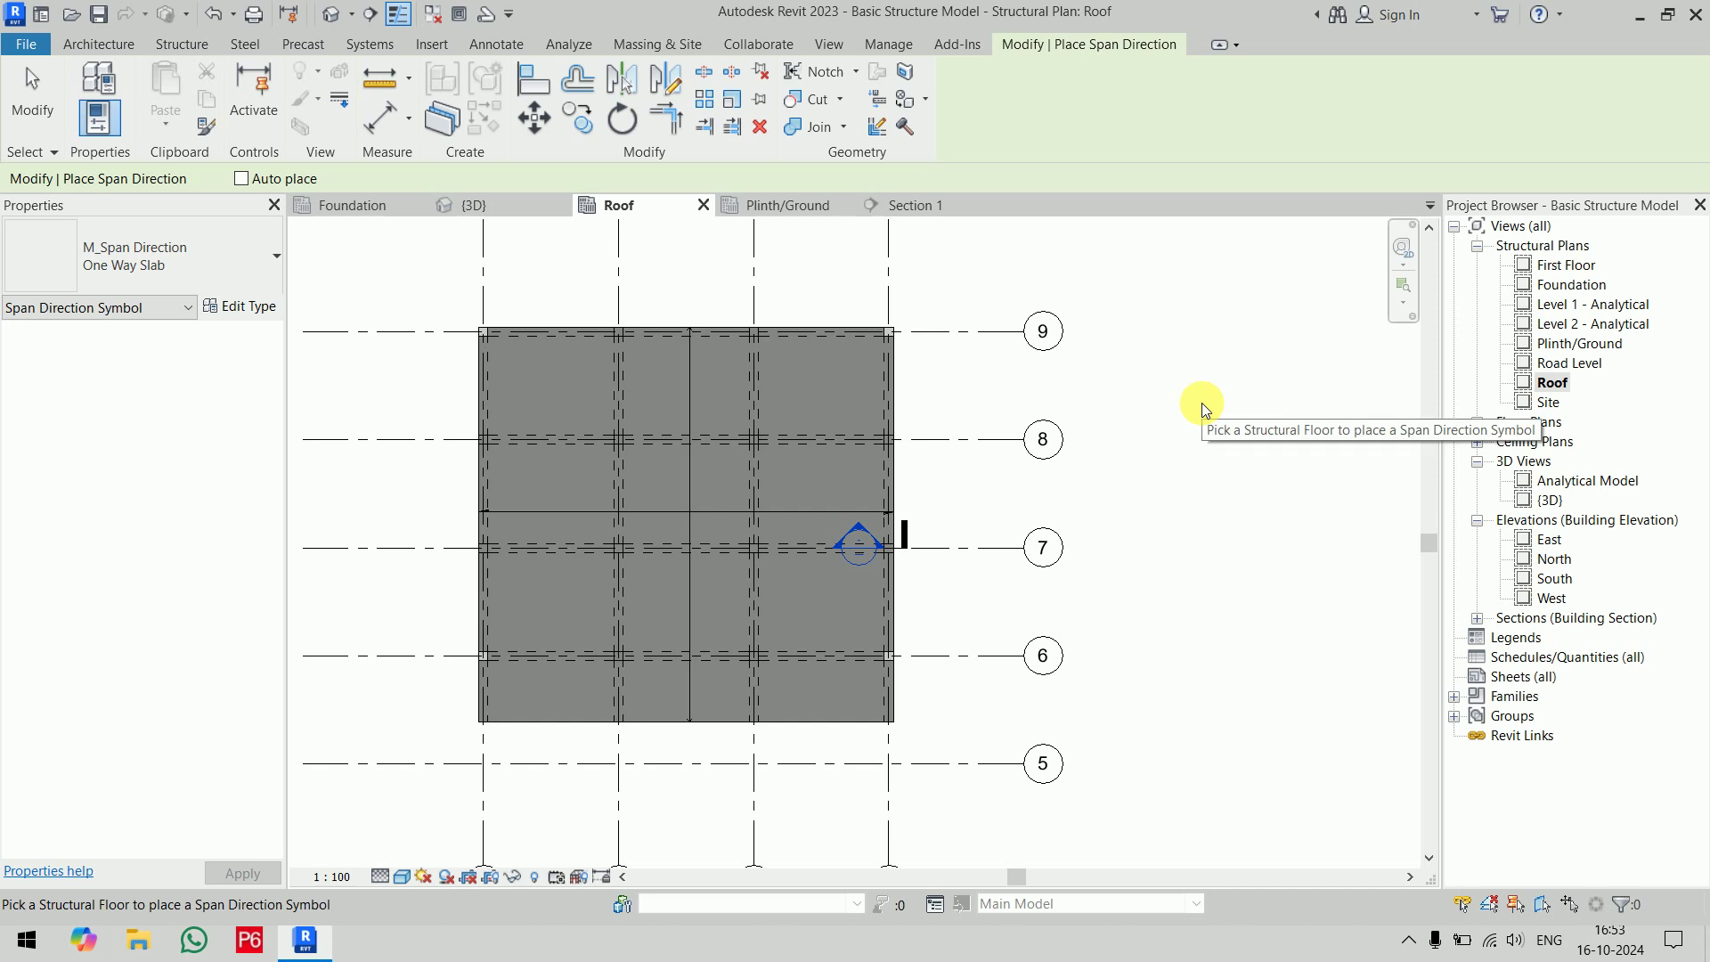
key("Escape")
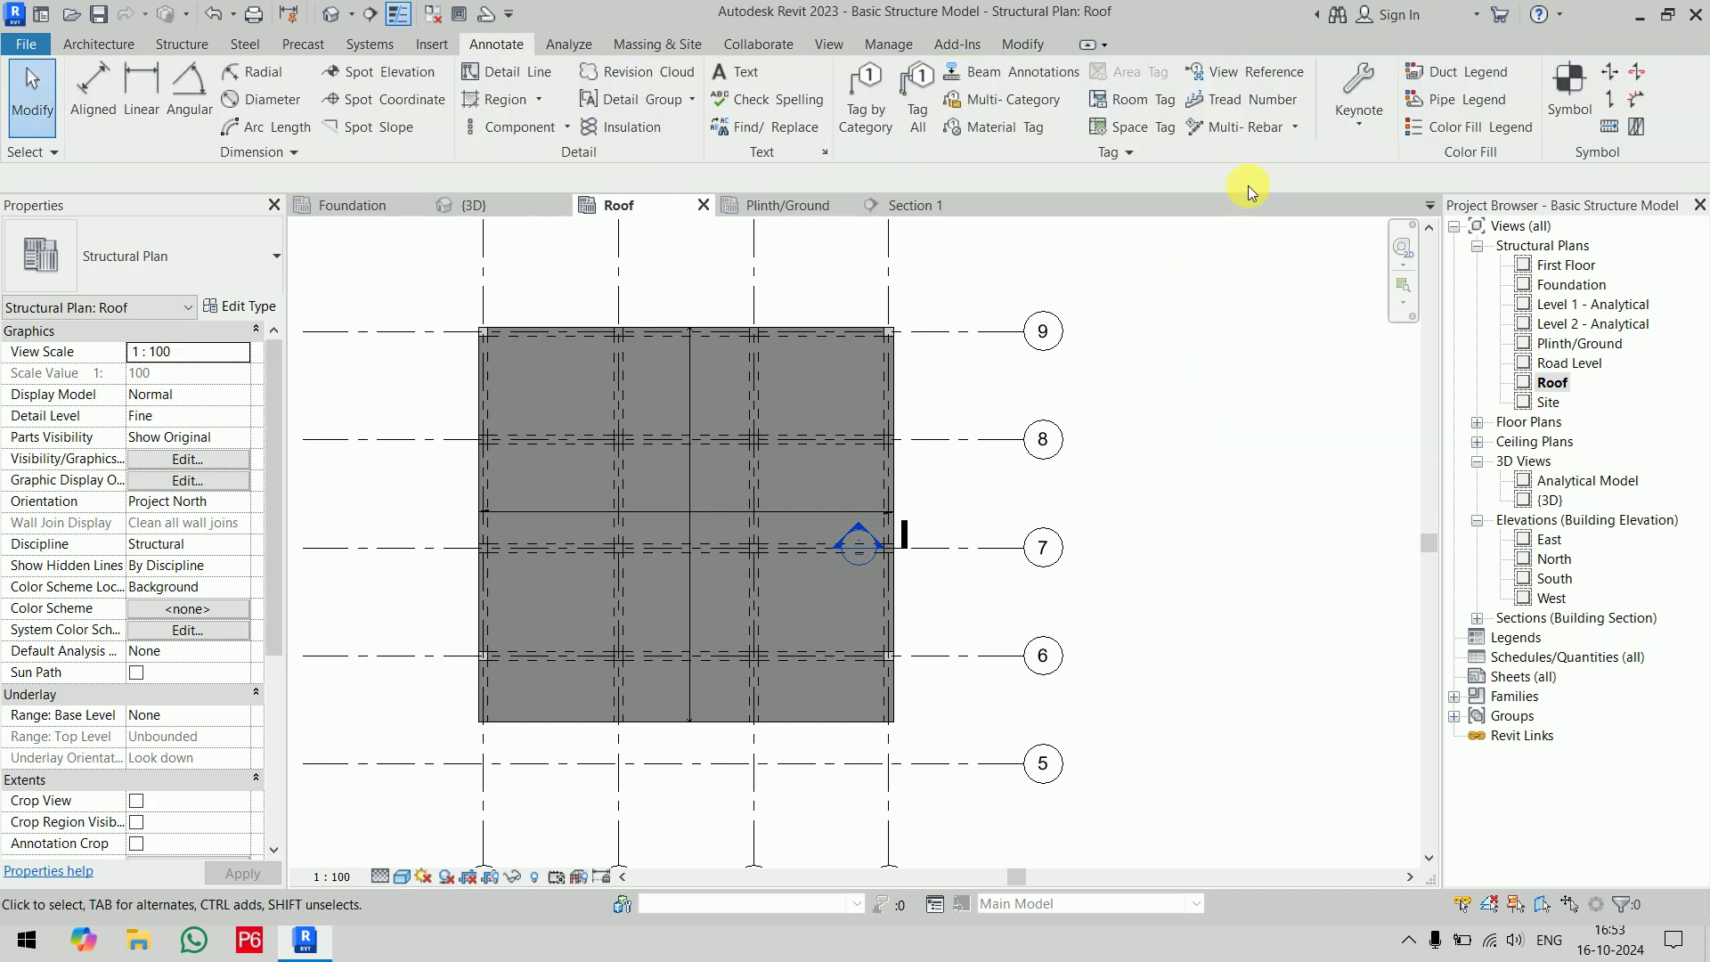
Create path reinforcement along the full roof slab edge between grids 5 and 6, flipping the bars to extend into the slab
left_click(893, 392)
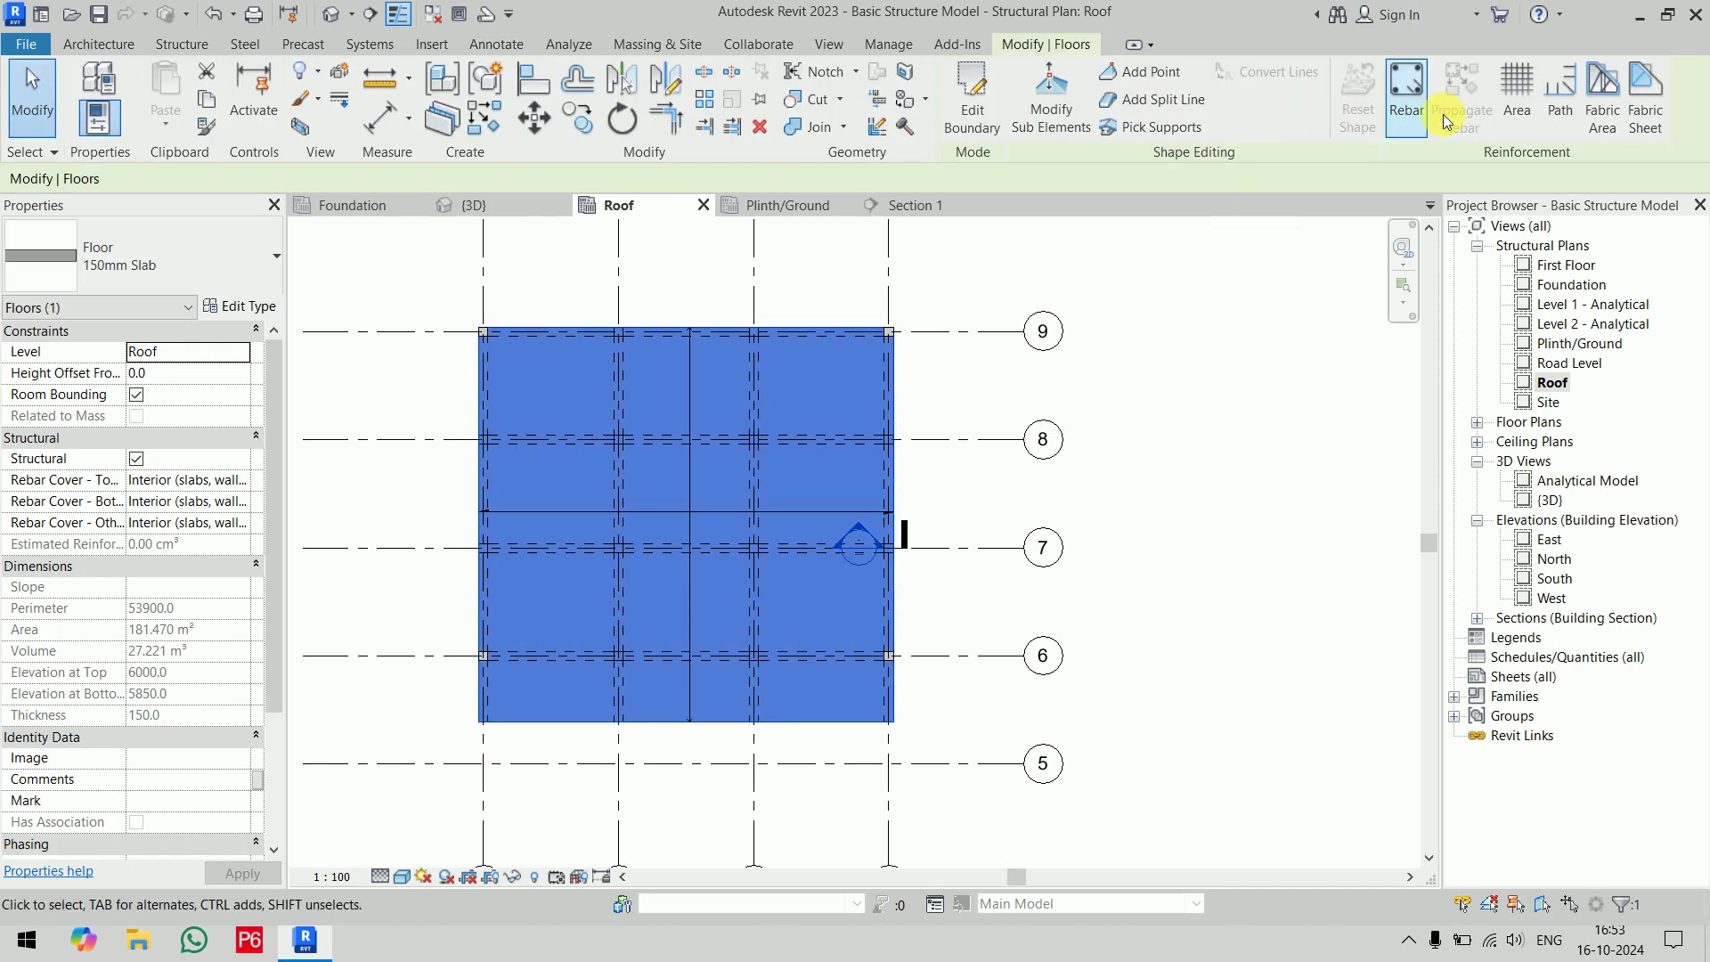
left_click(1562, 124)
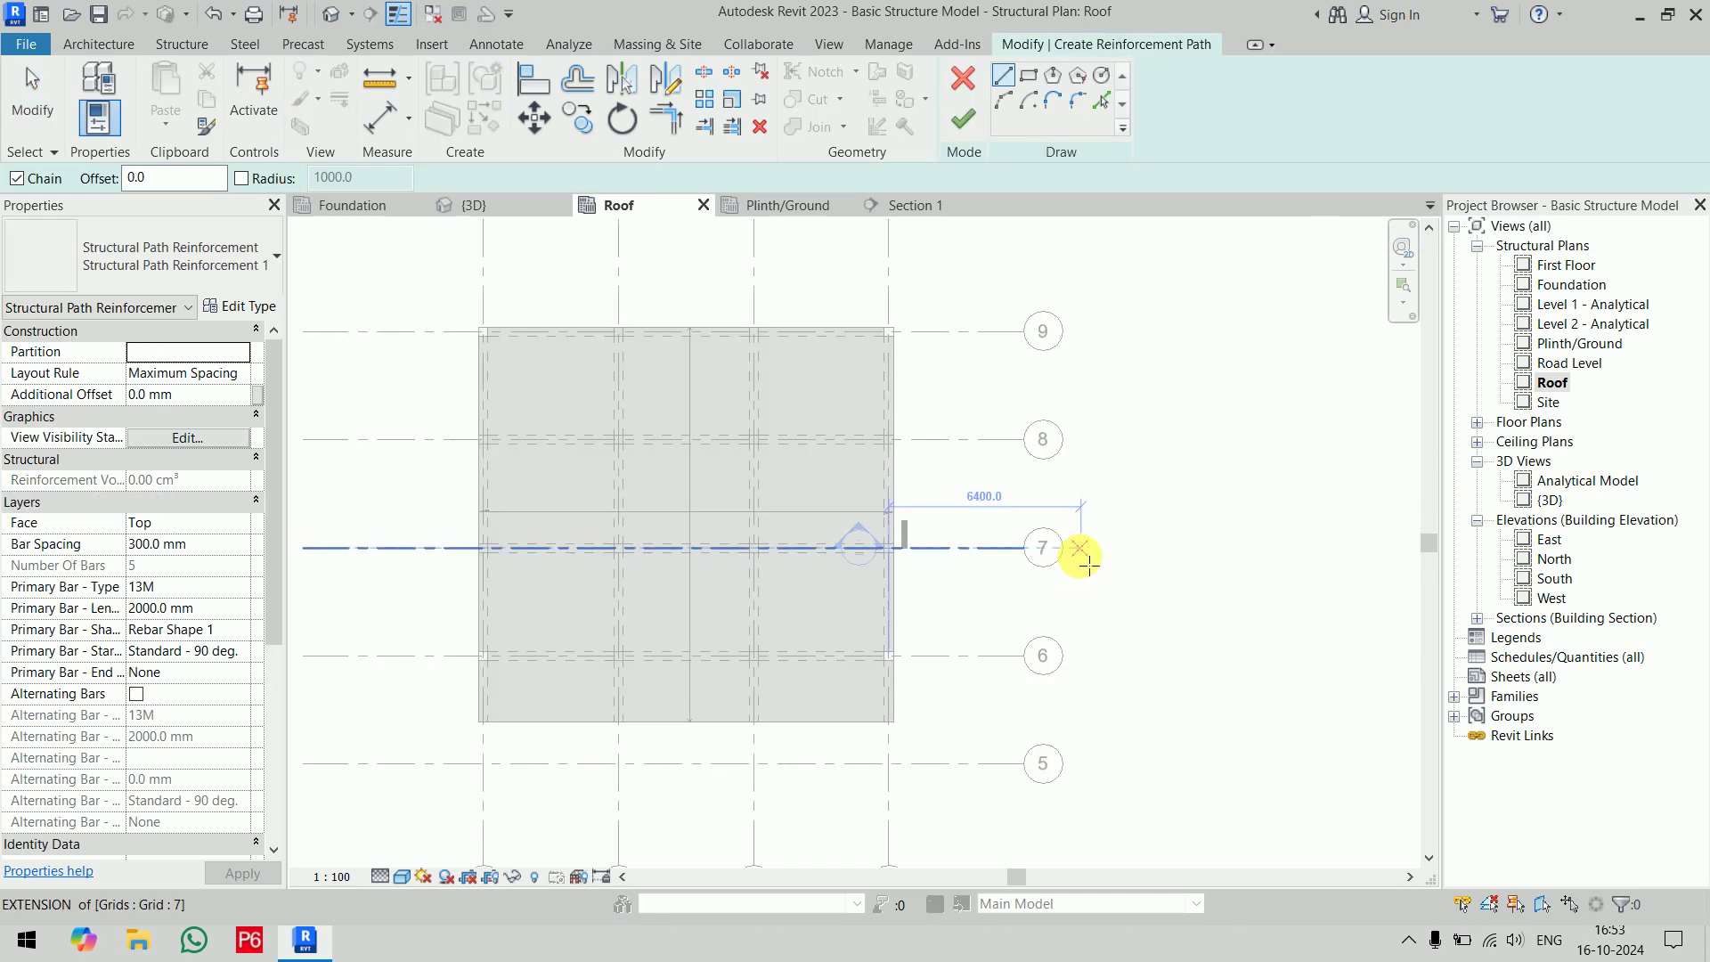
left_click(478, 721)
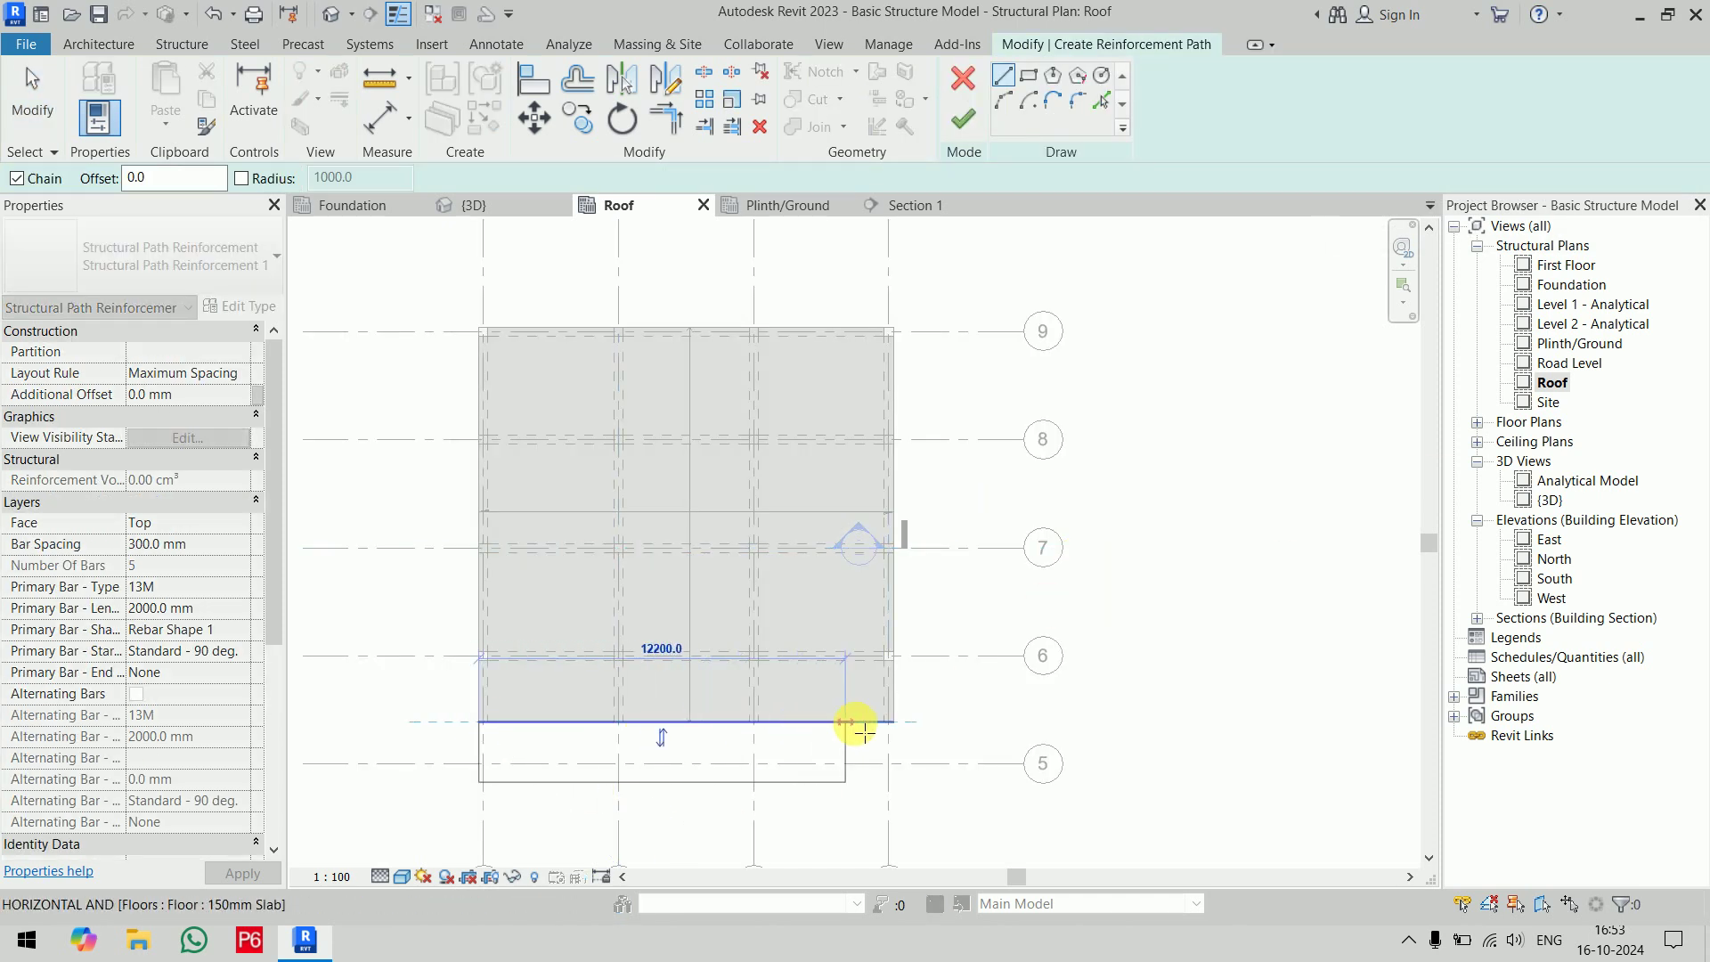
left_click(893, 734)
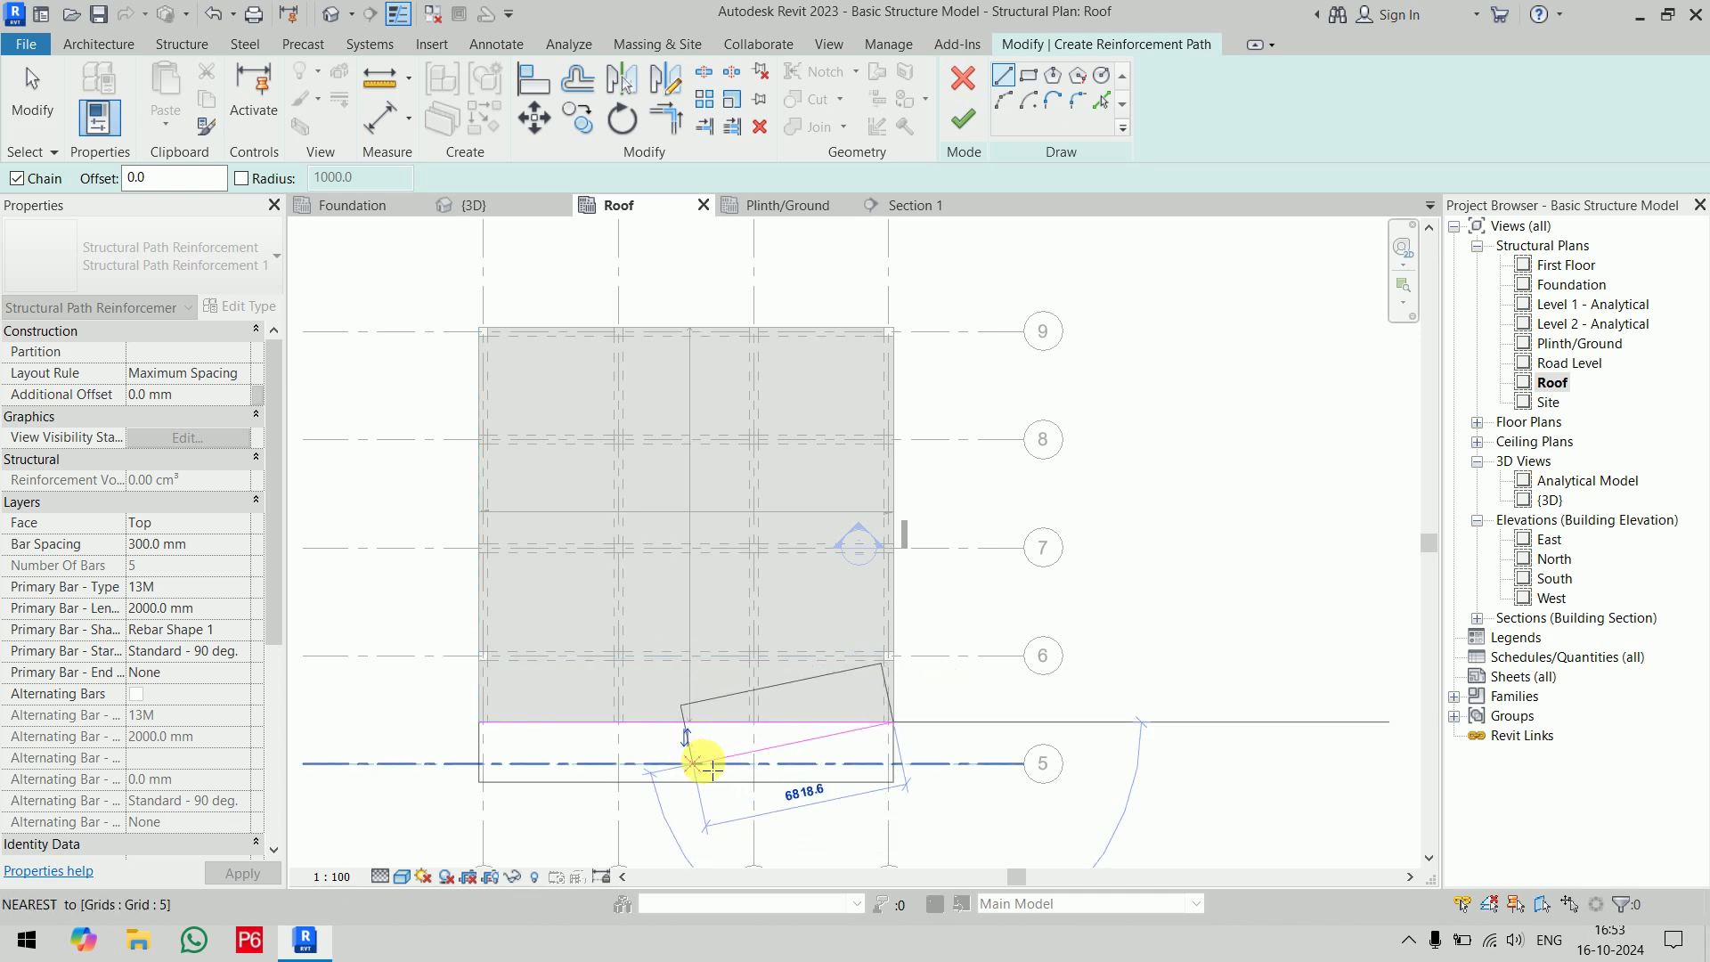
key("Escape")
left_click(700, 753)
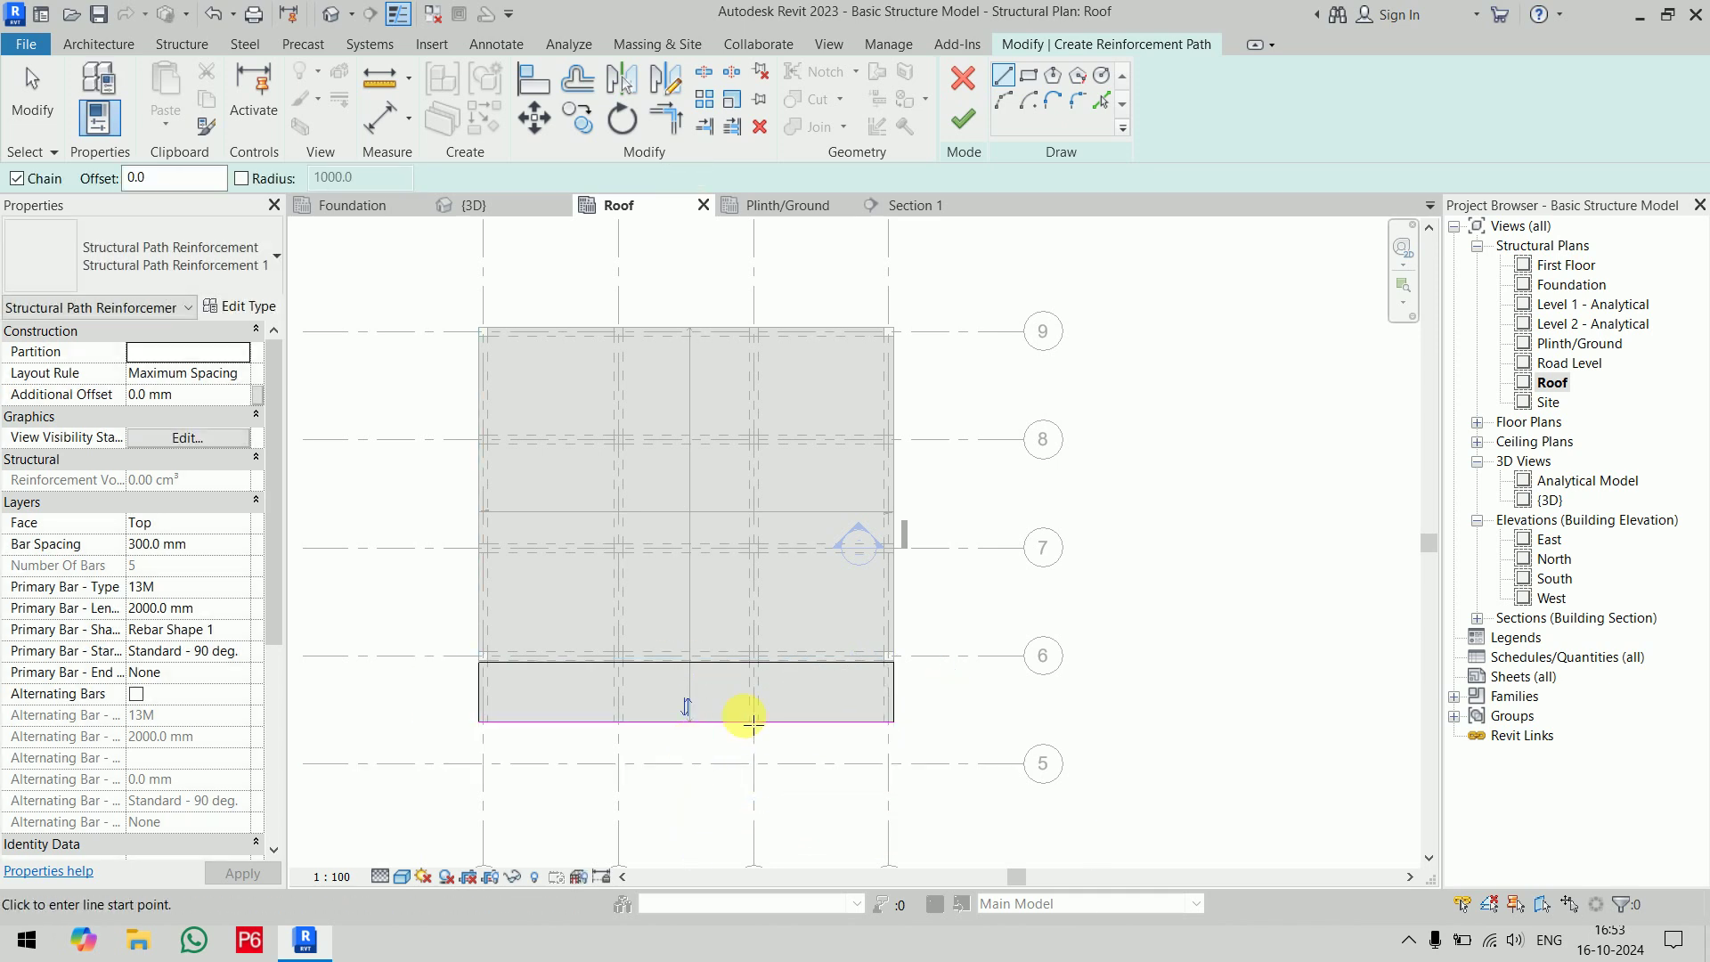
left_click(963, 119)
scroll(725, 757, "up", 4)
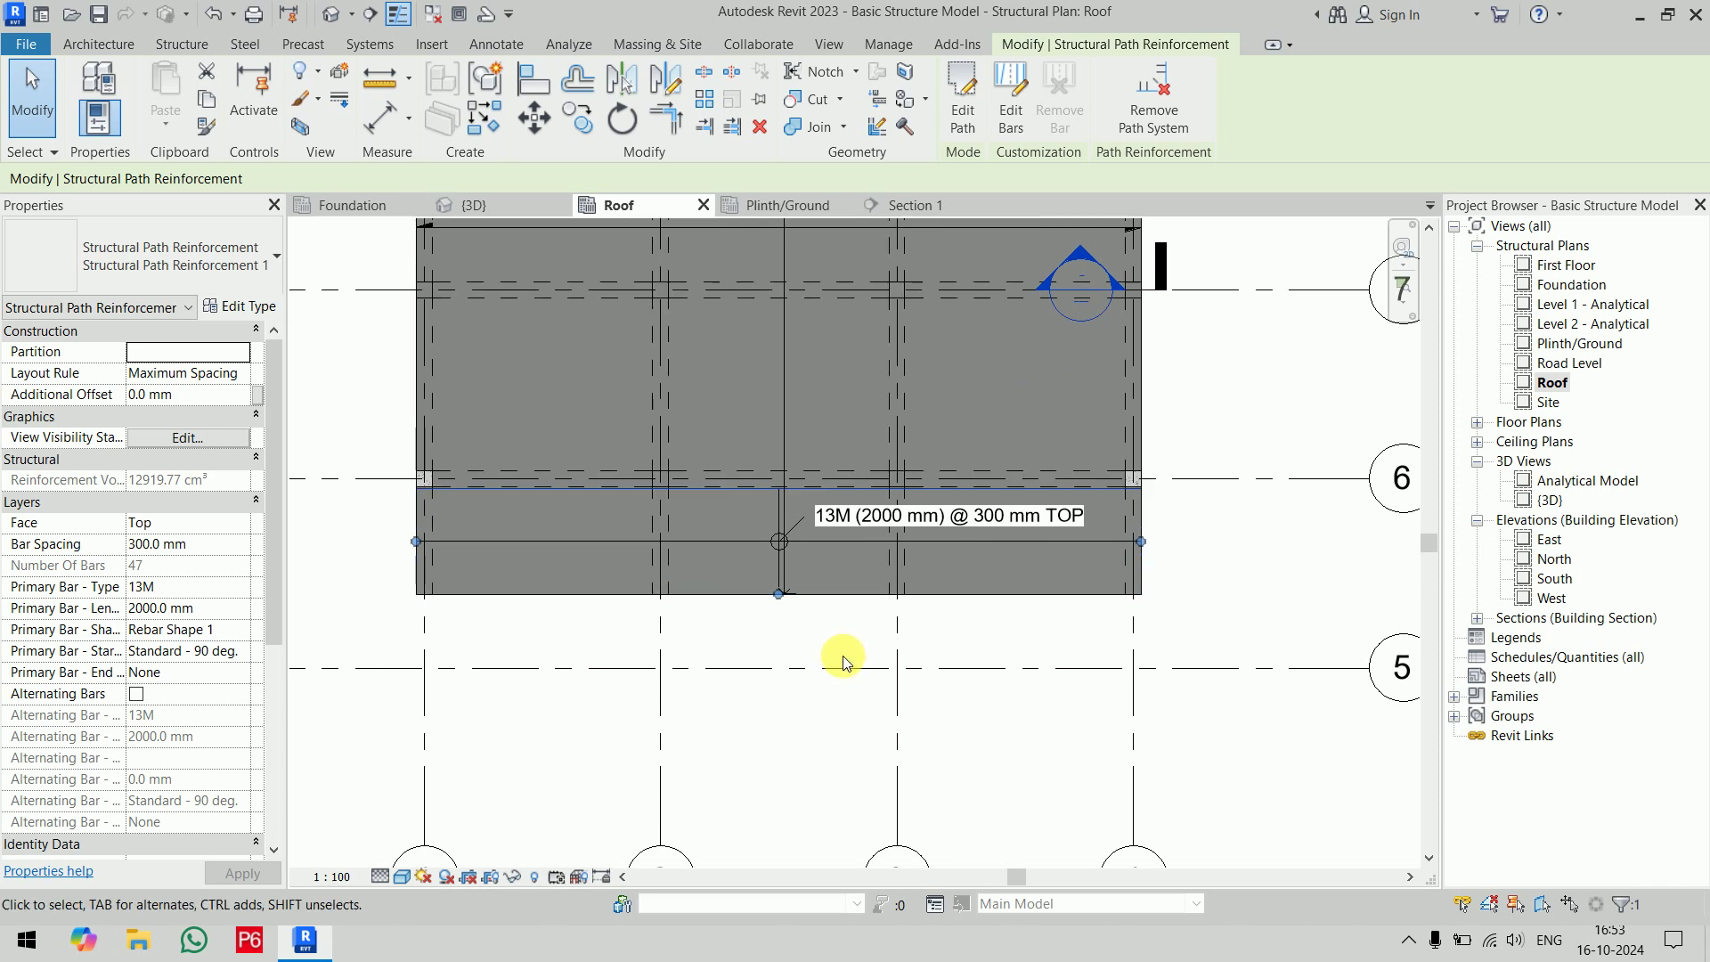
Delete the path reinforcement symbol from the new reinforcement, keeping its tag
left_click(843, 663)
left_click(821, 540)
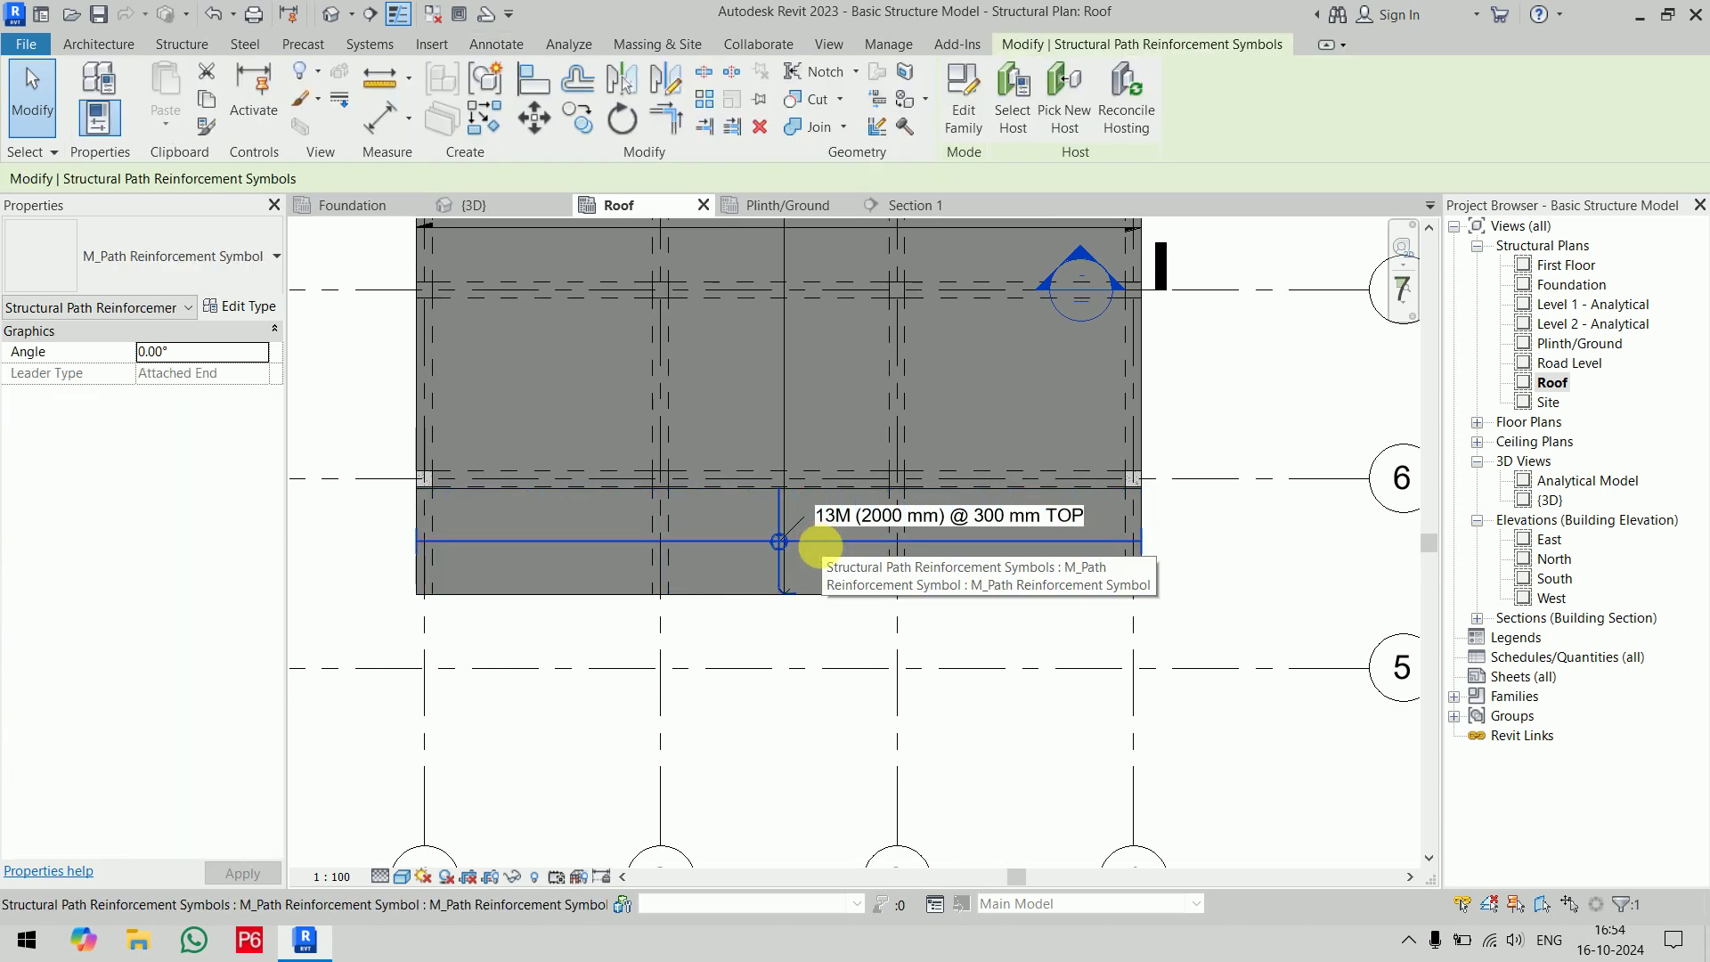
left_click(712, 752)
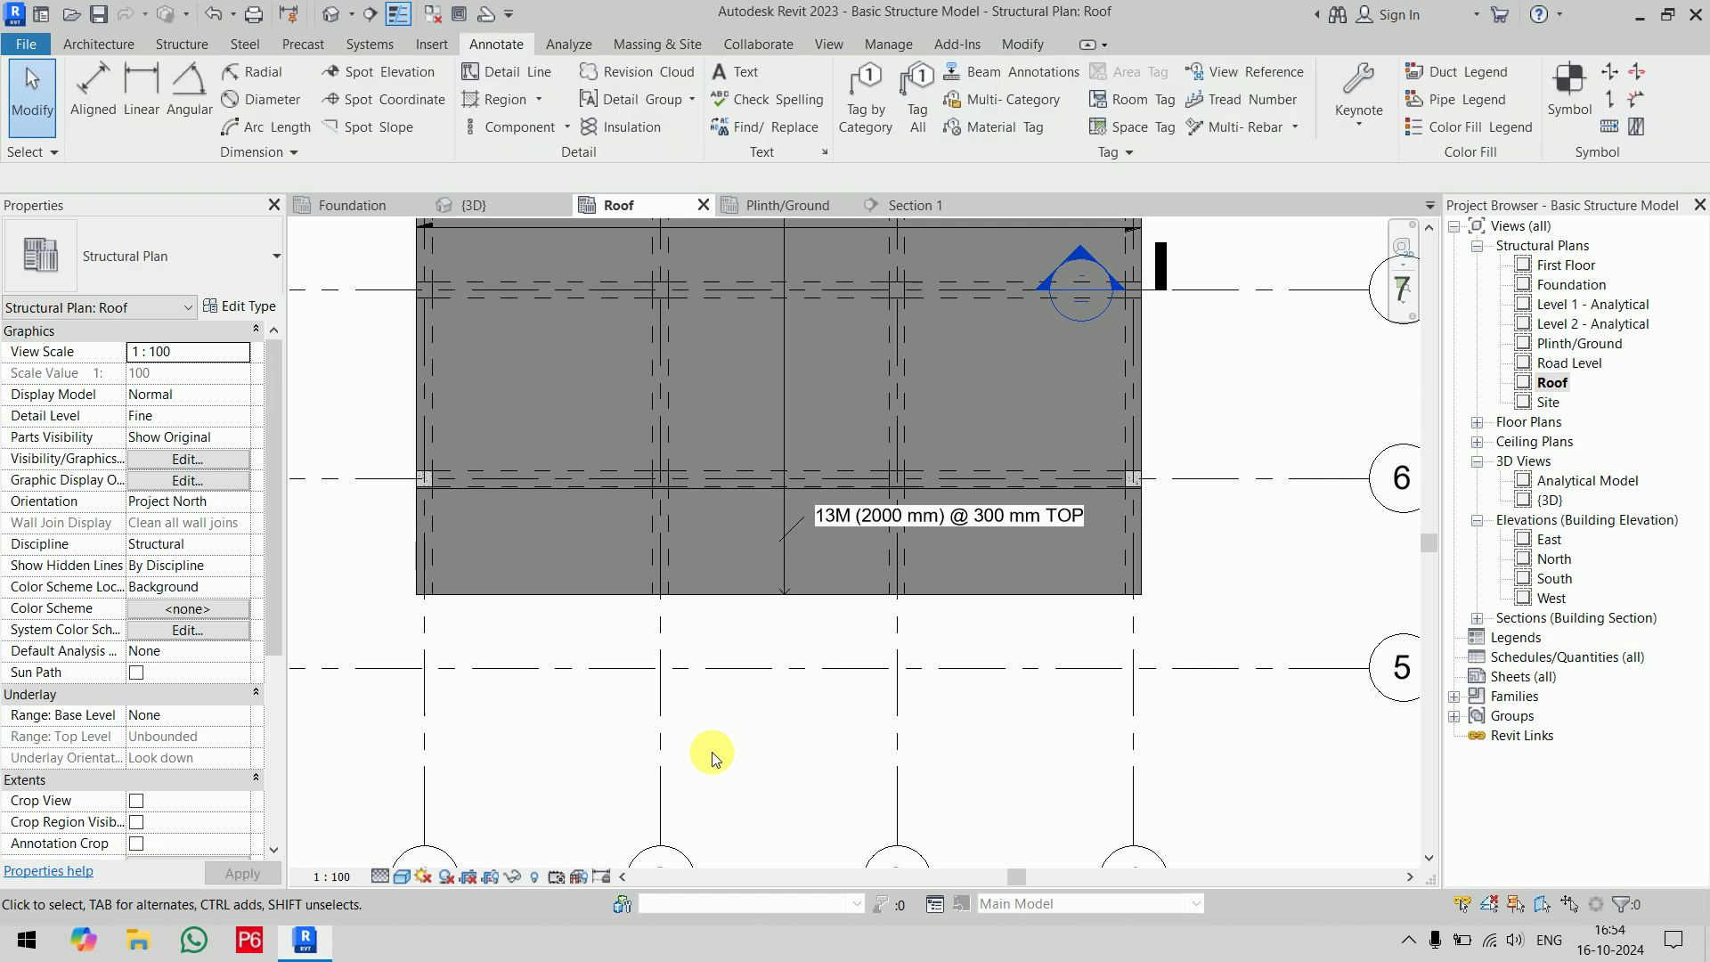
Review the generic annotation symbol types available for placement and leave the Symbol command
left_click(1569, 100)
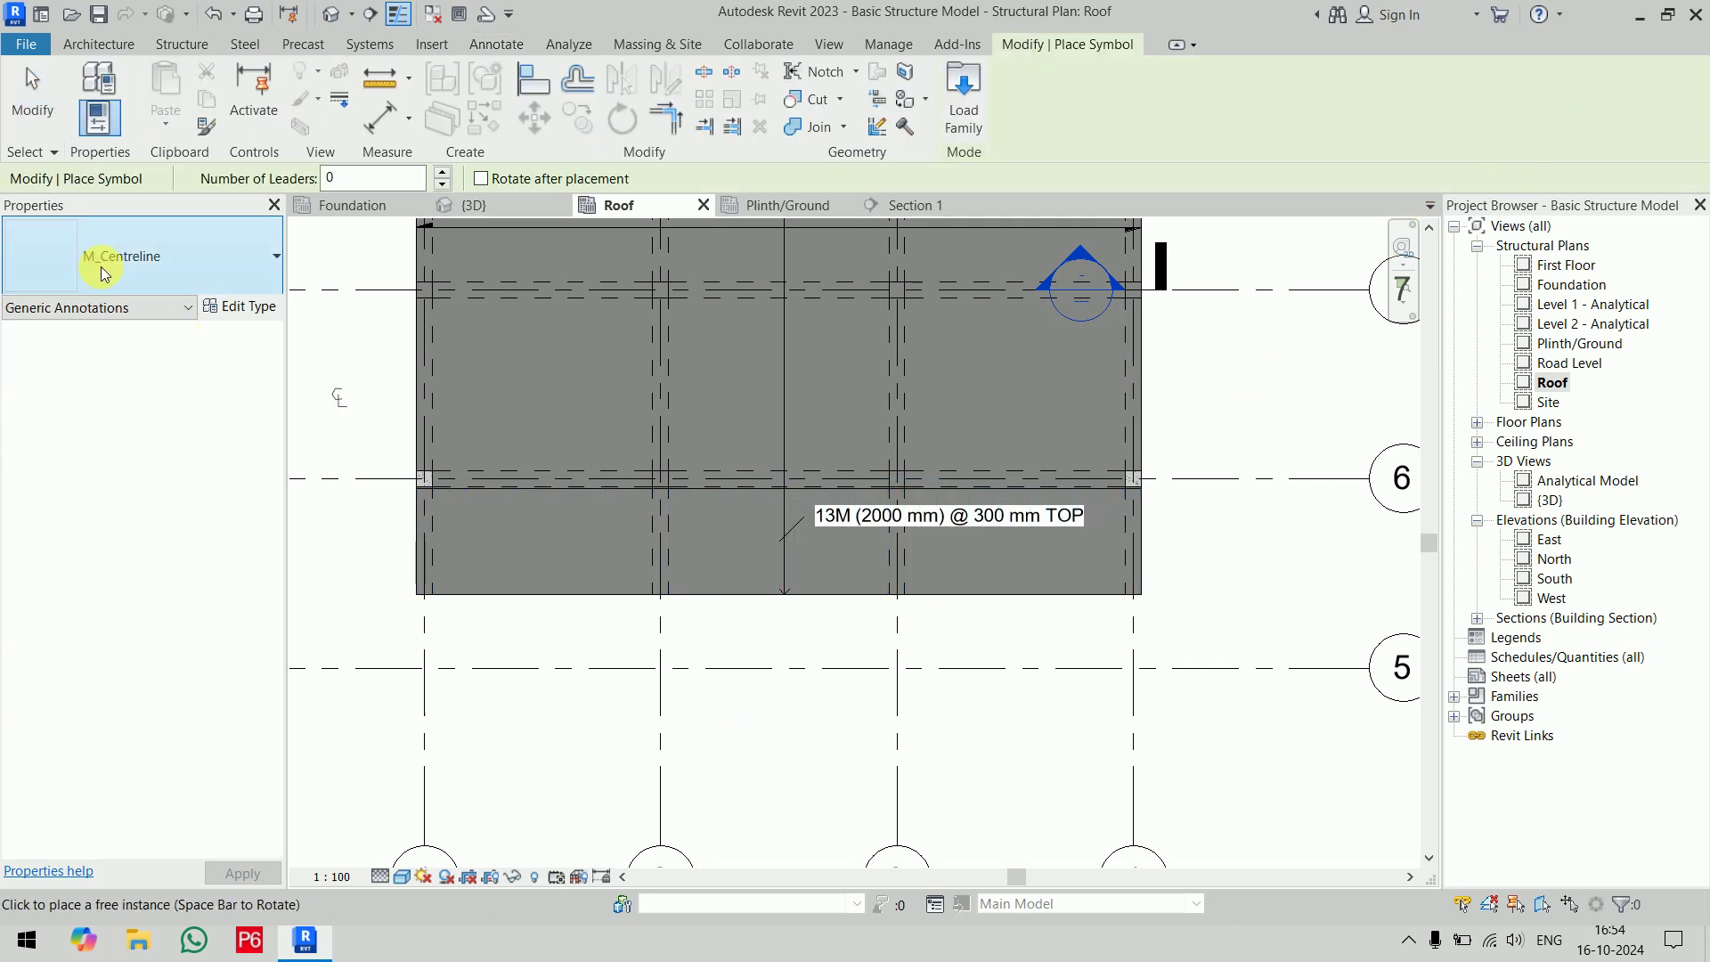
left_click(136, 238)
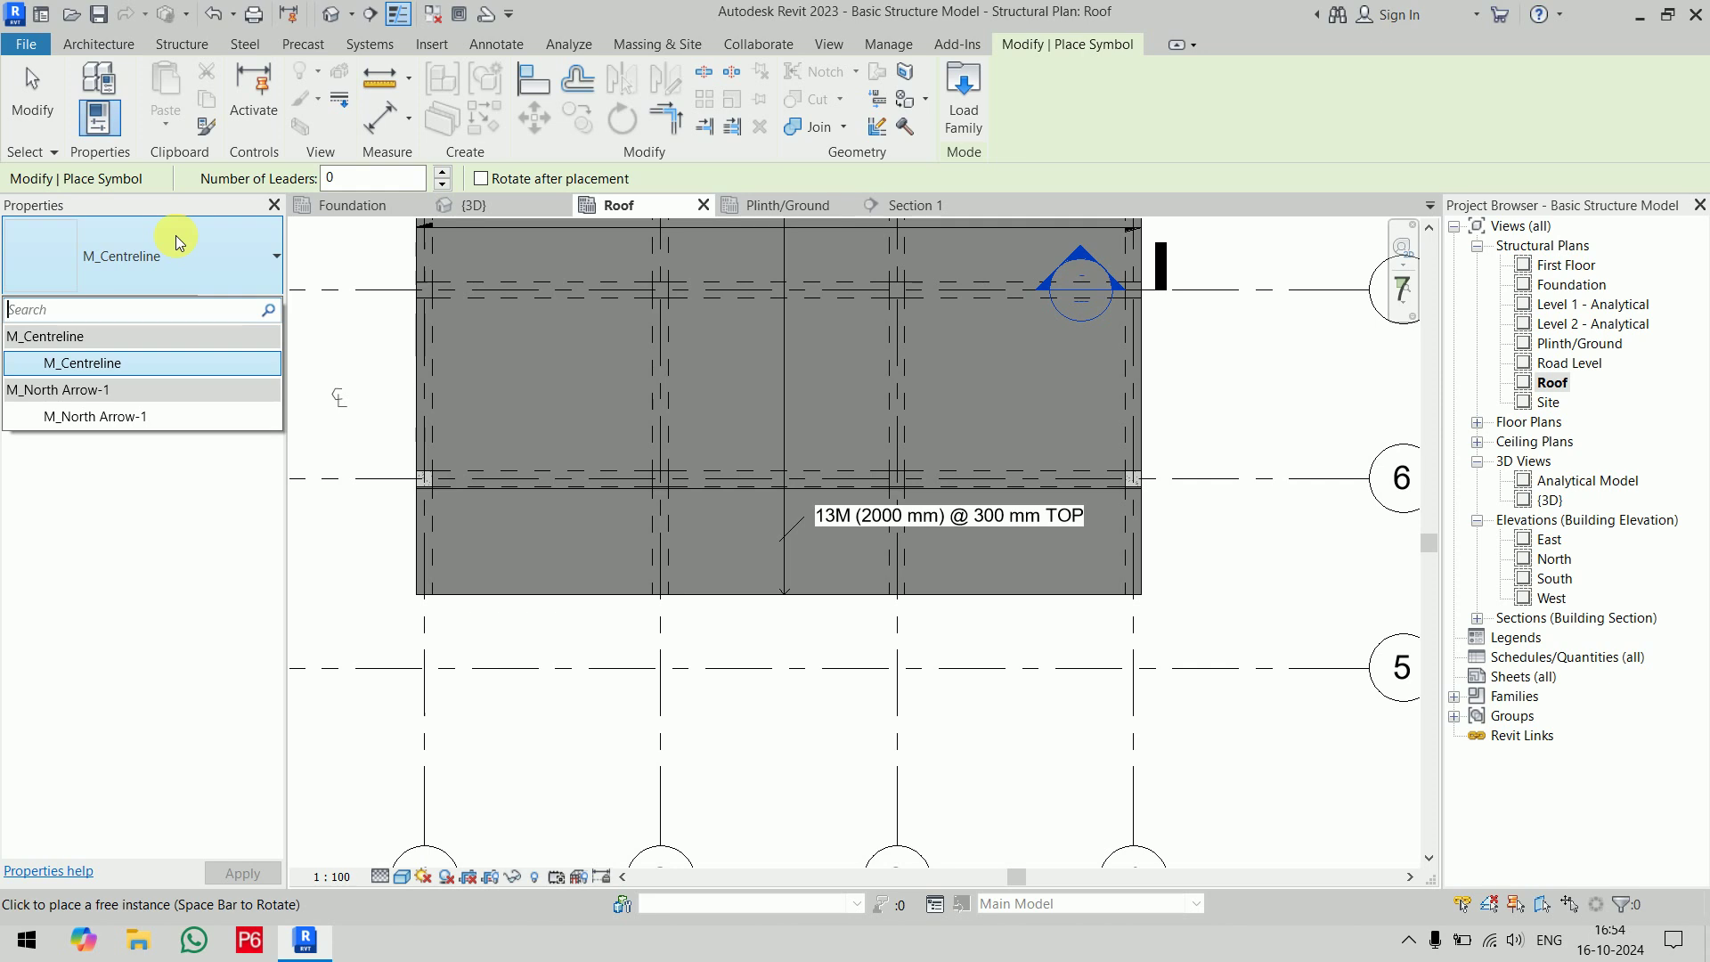
left_click(178, 241)
key("Escape")
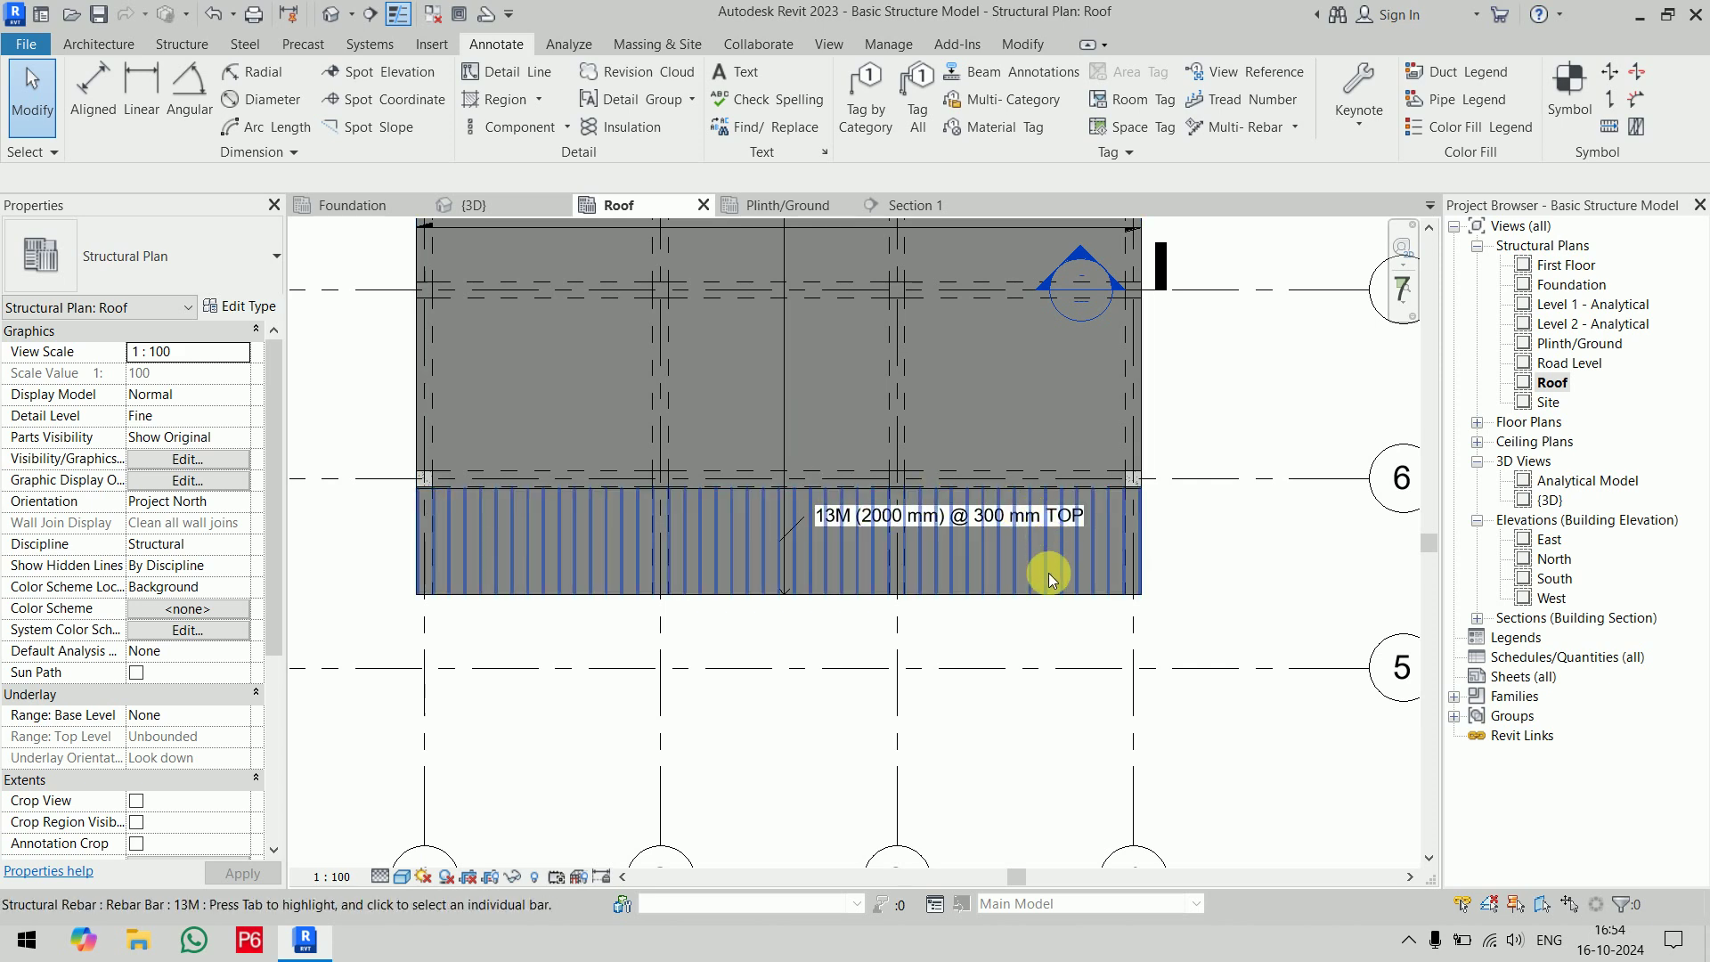
Turn on Auto place for area reinforcement symbols and leave the command without placing one
left_click(1637, 74)
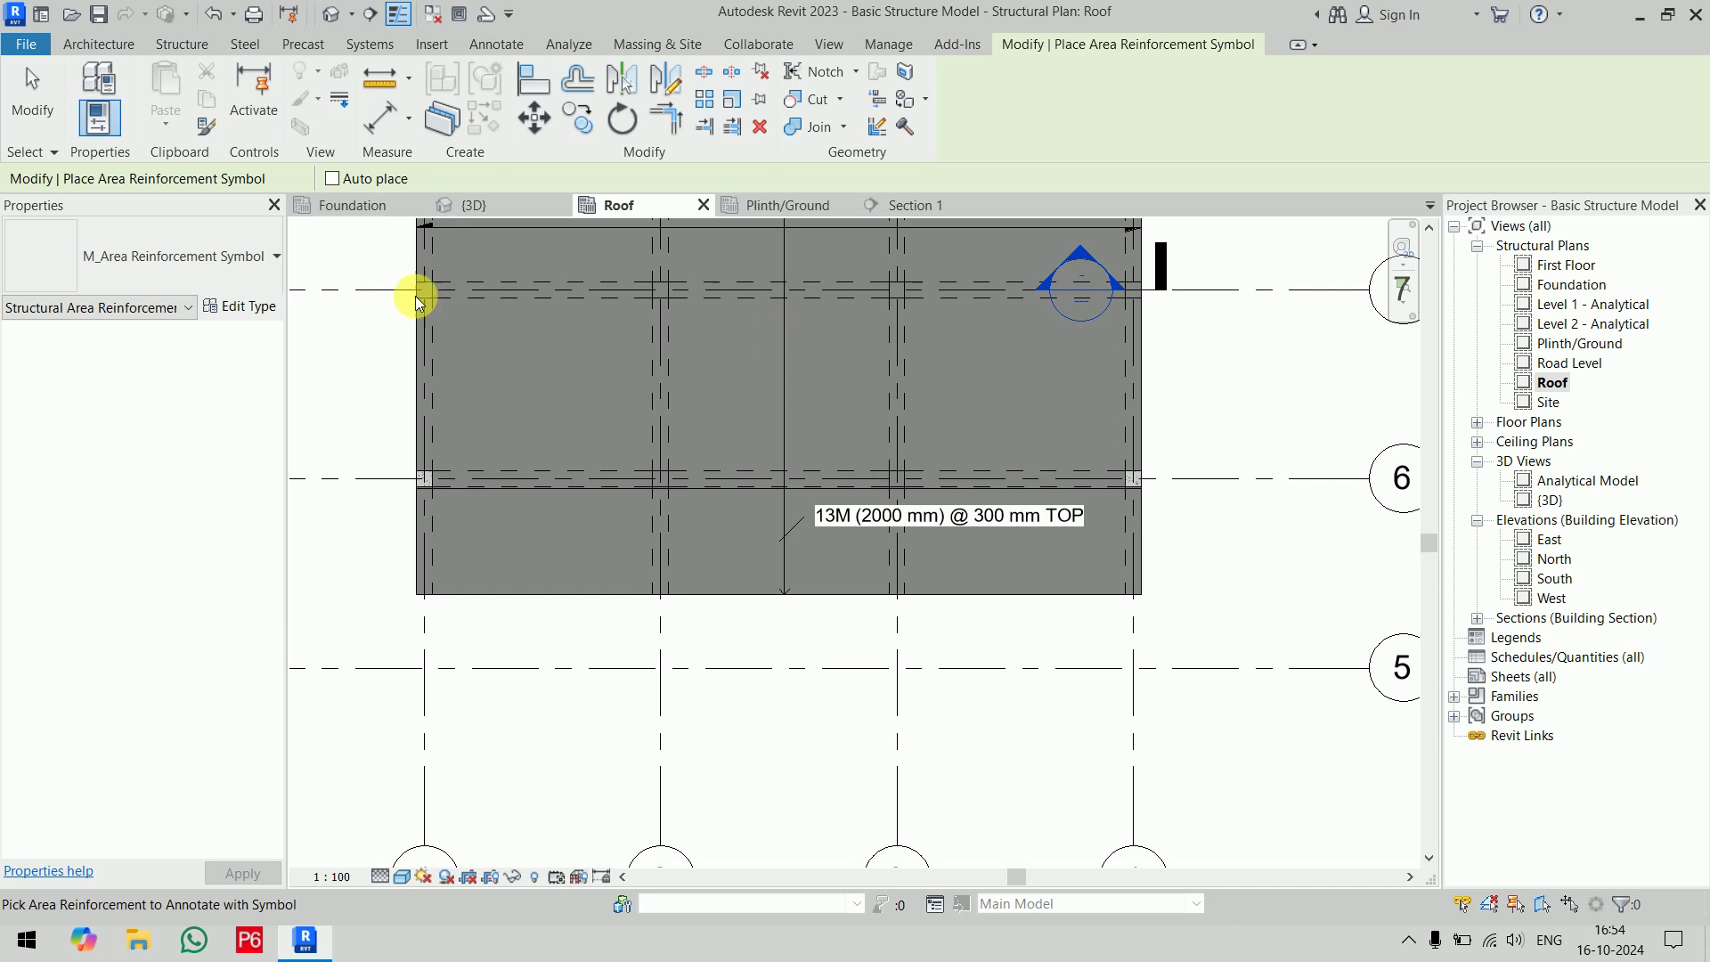
left_click(333, 178)
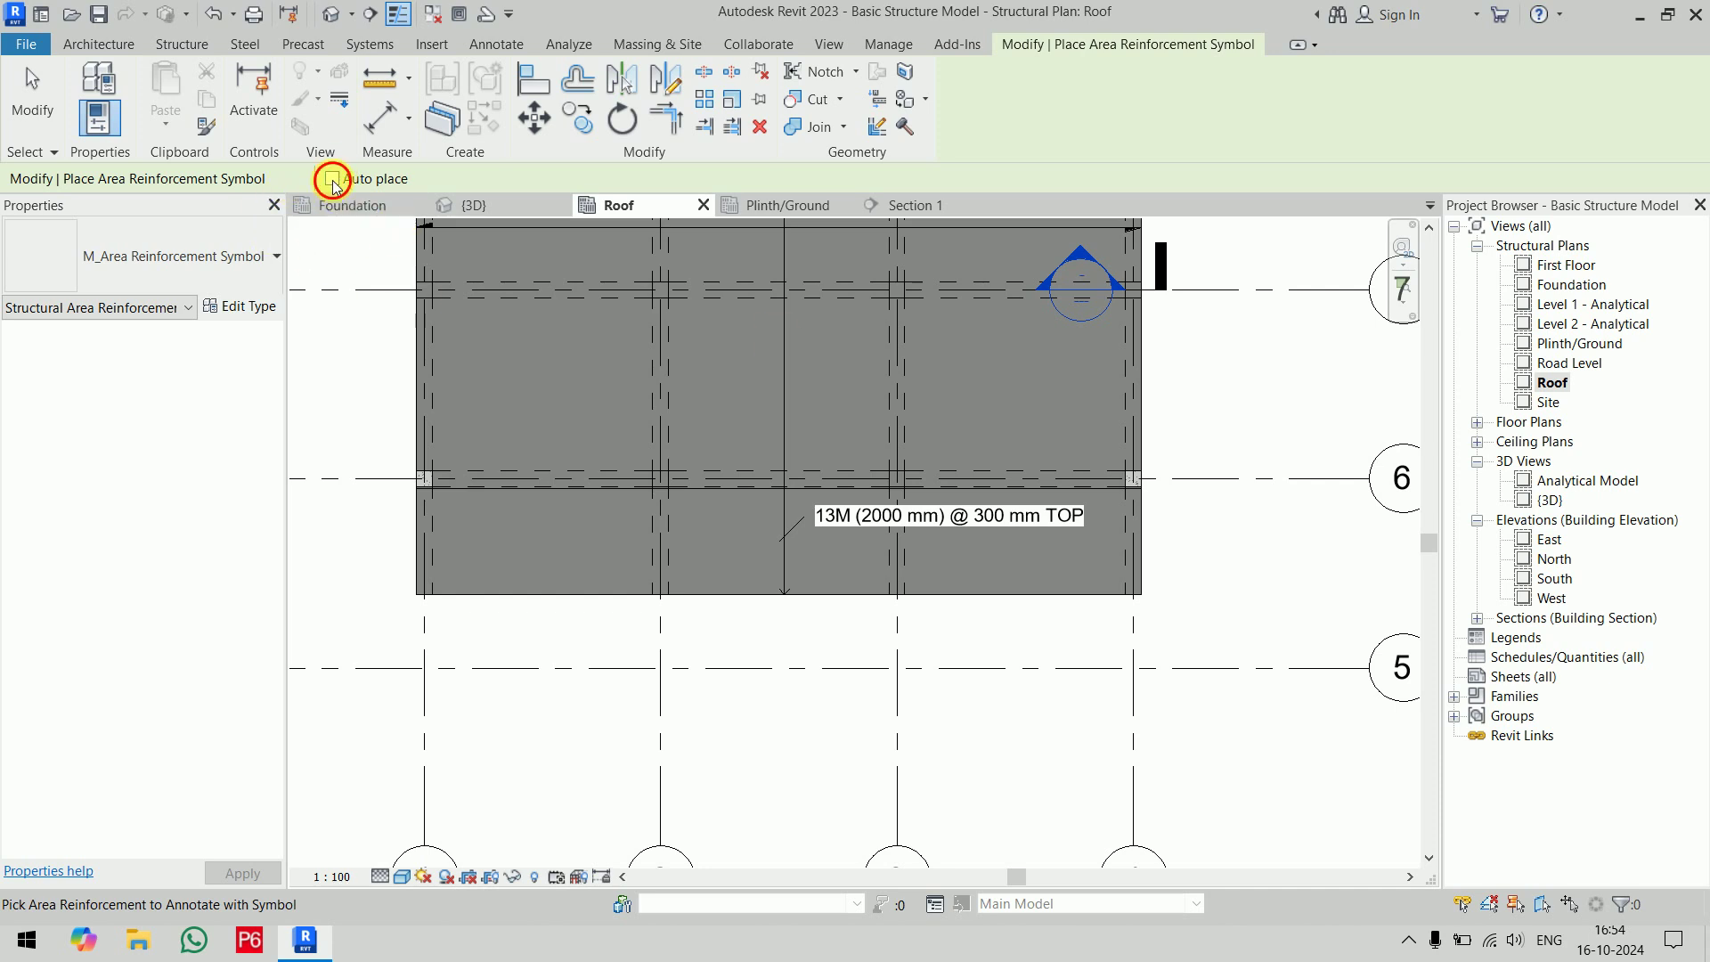
scroll(801, 405, "down", 5)
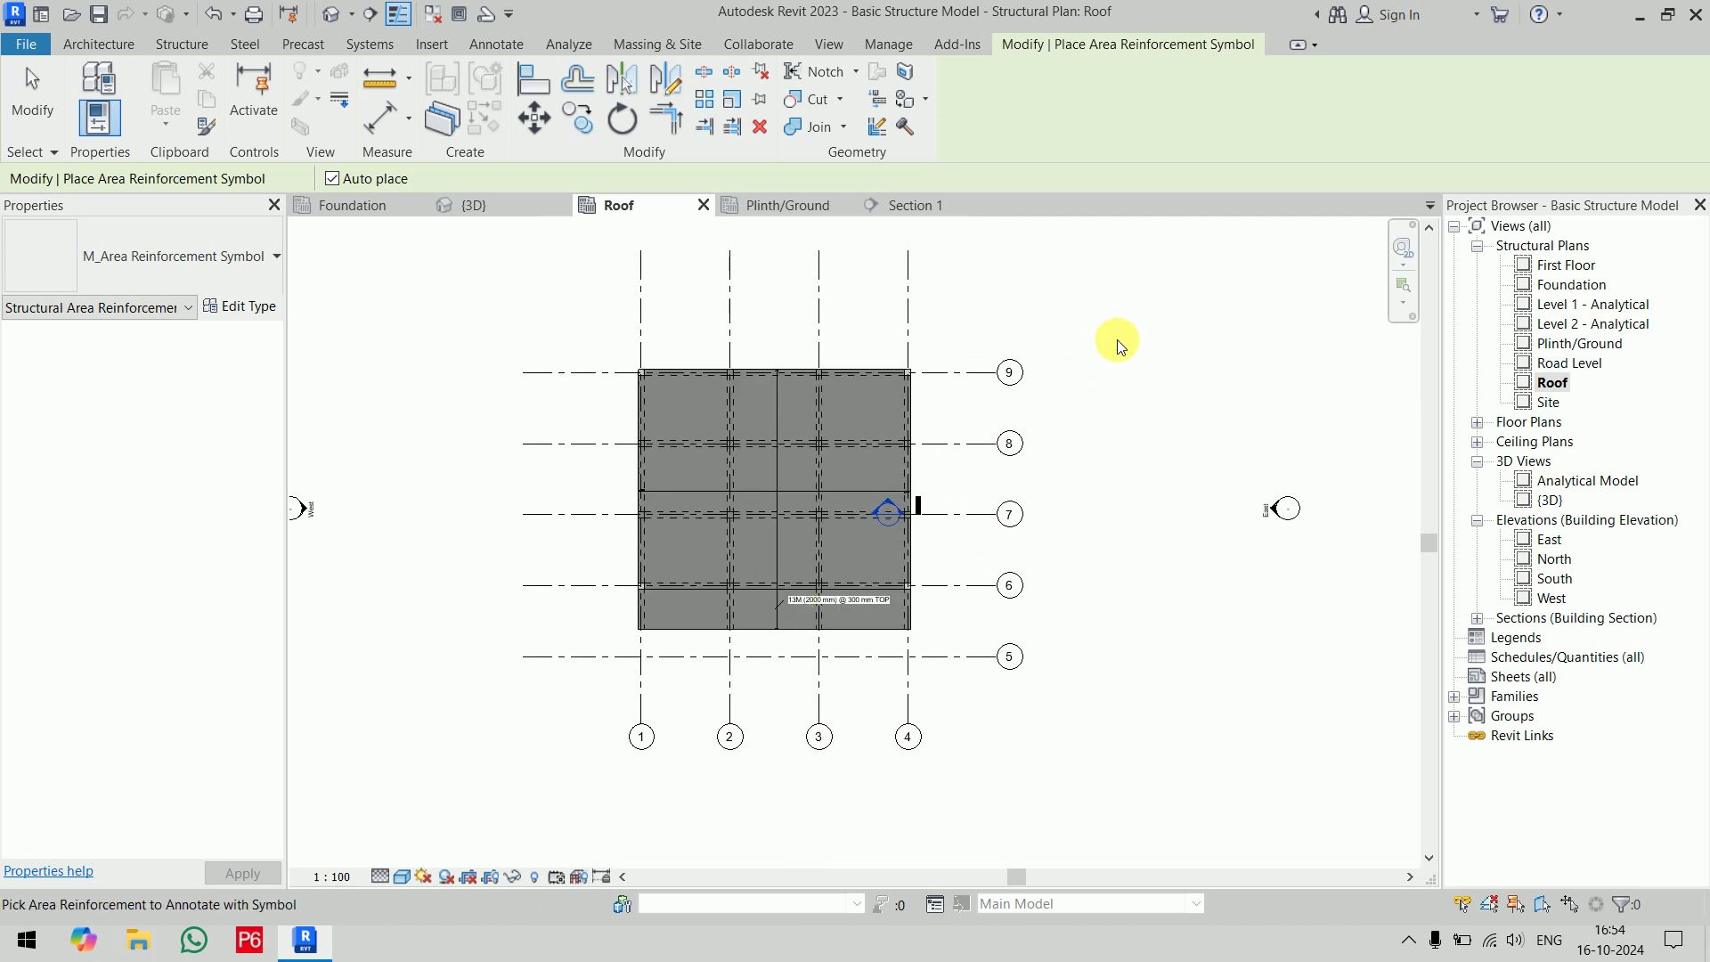
key("Escape")
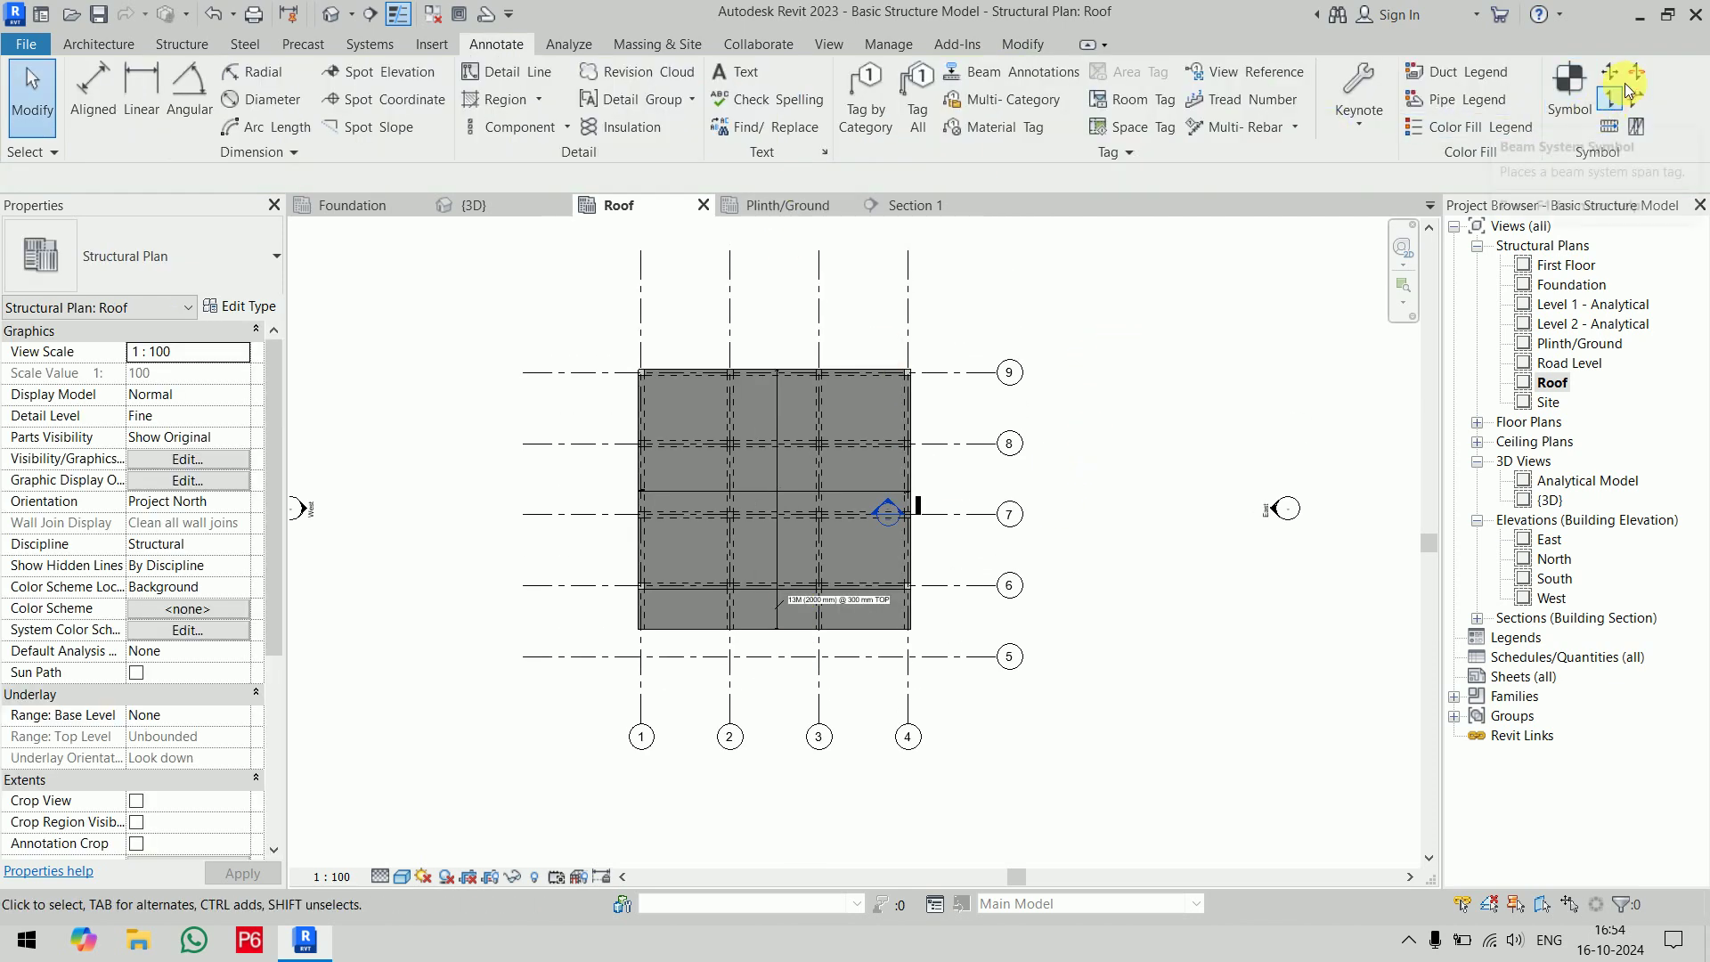
Annotate the roof slab's path reinforcement with the M_Path Reinforcement Symbol, using Auto place
left_click(1610, 100)
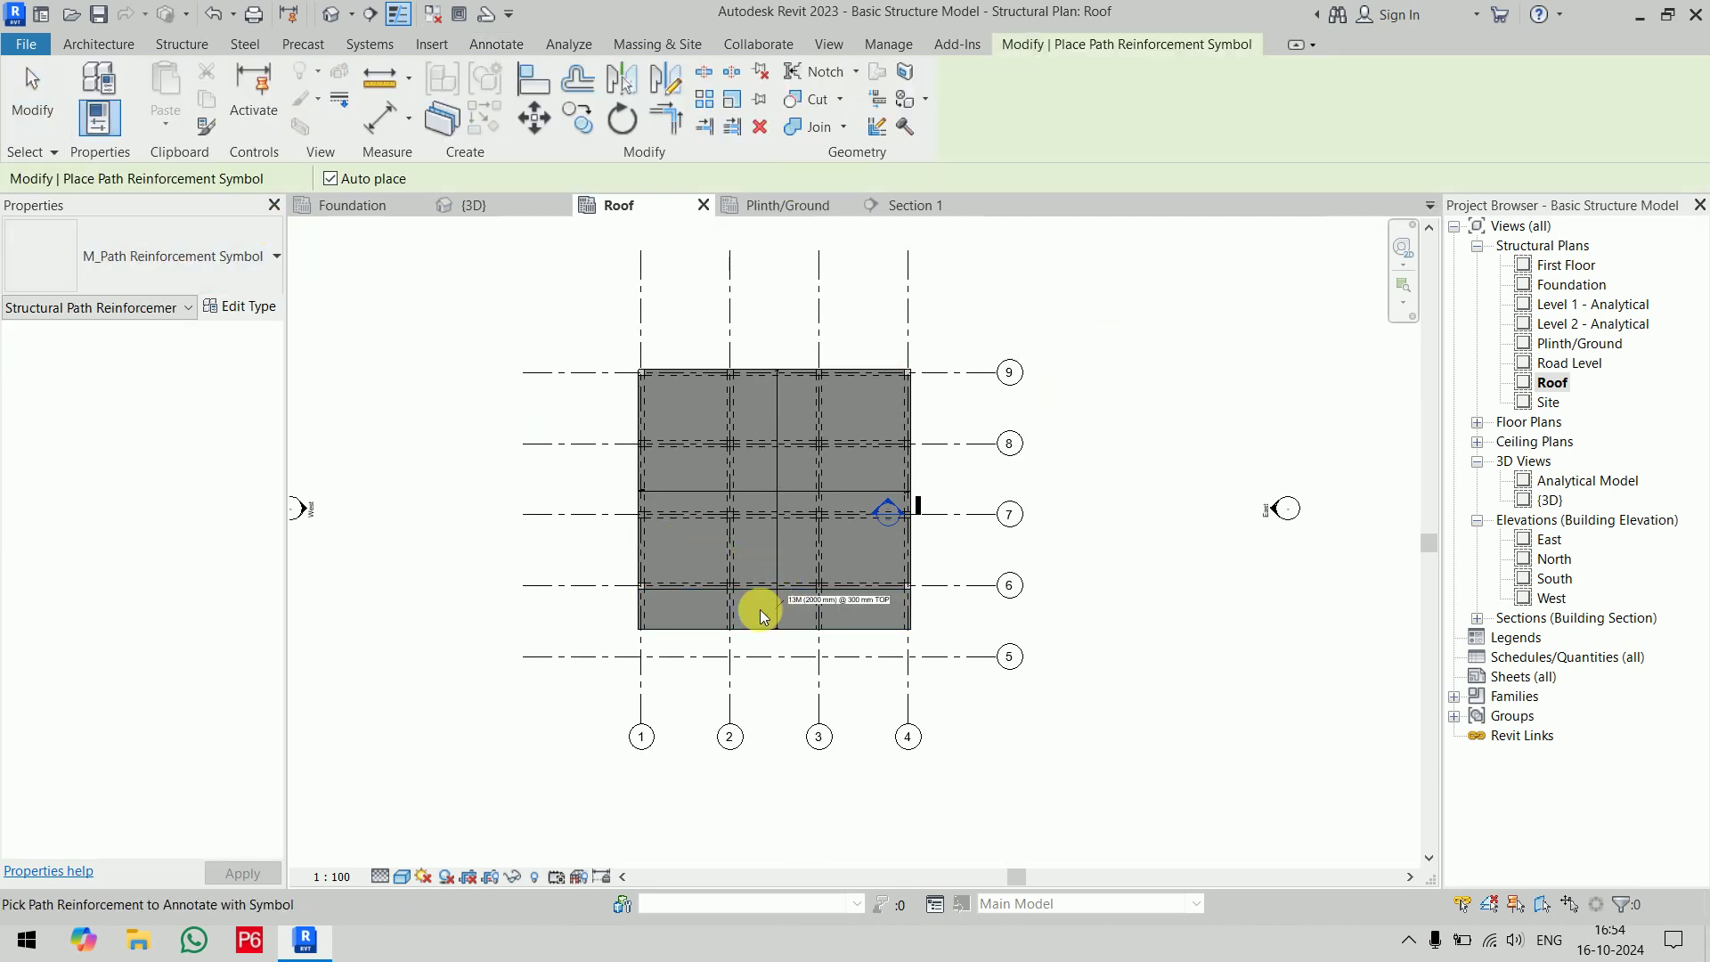
scroll(778, 706, "up", 2)
scroll(778, 706, "up", 1)
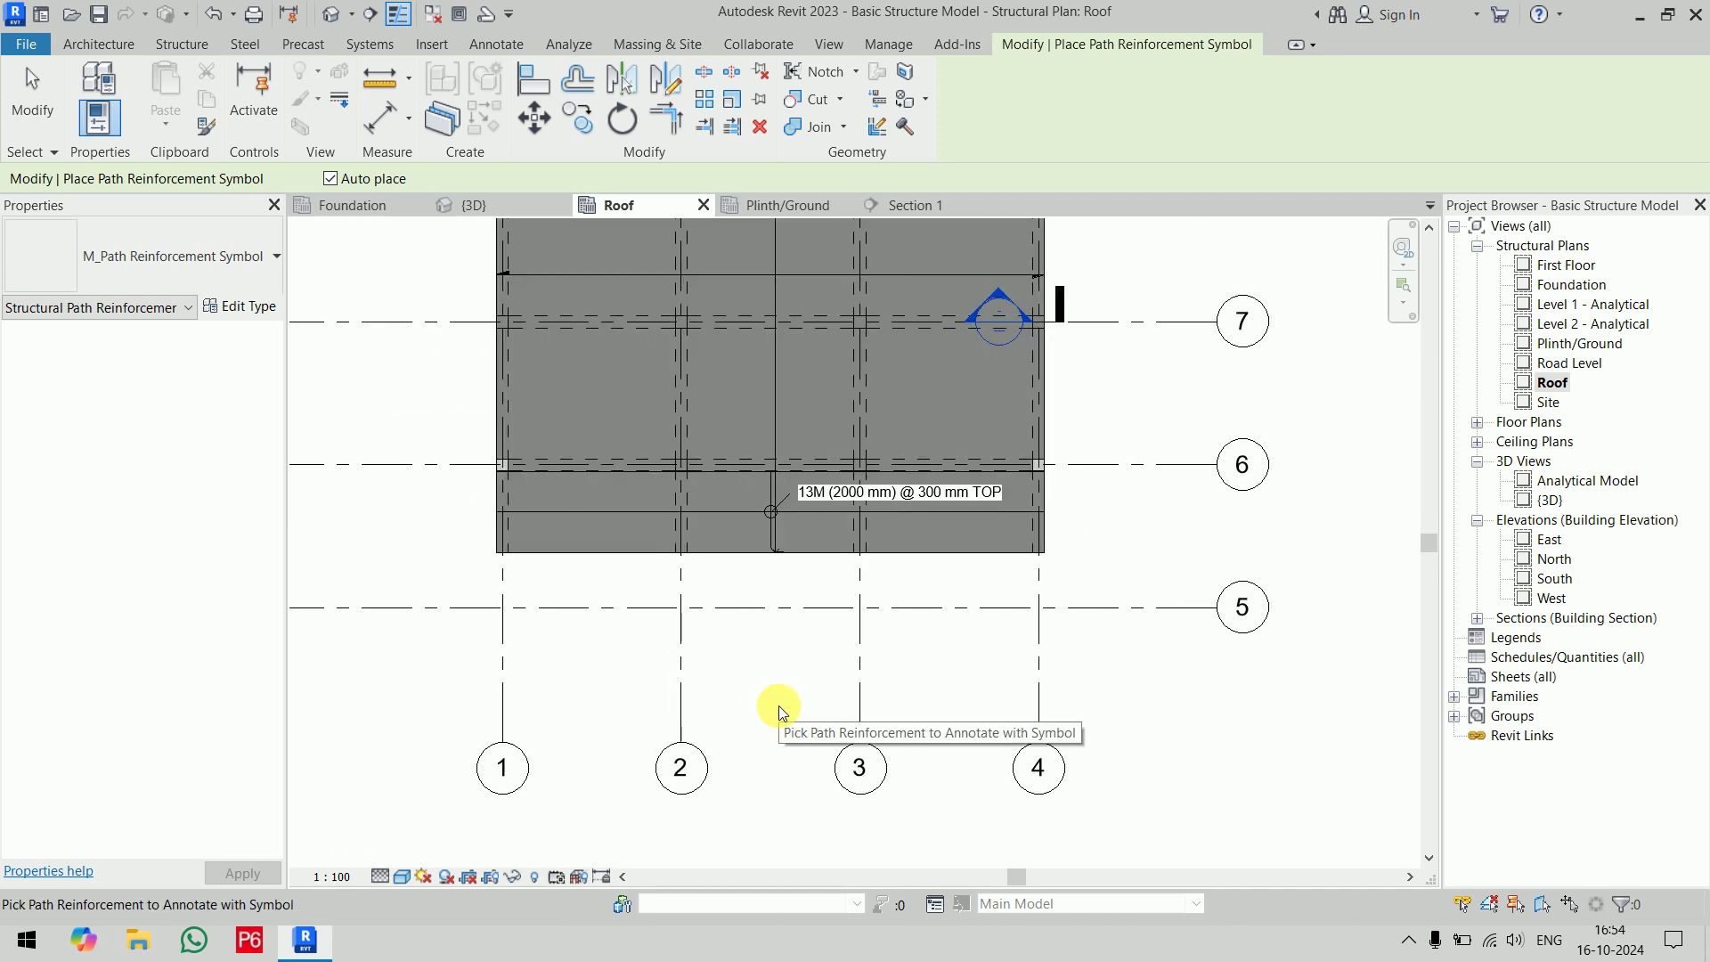
scroll(1122, 428, "down", 2)
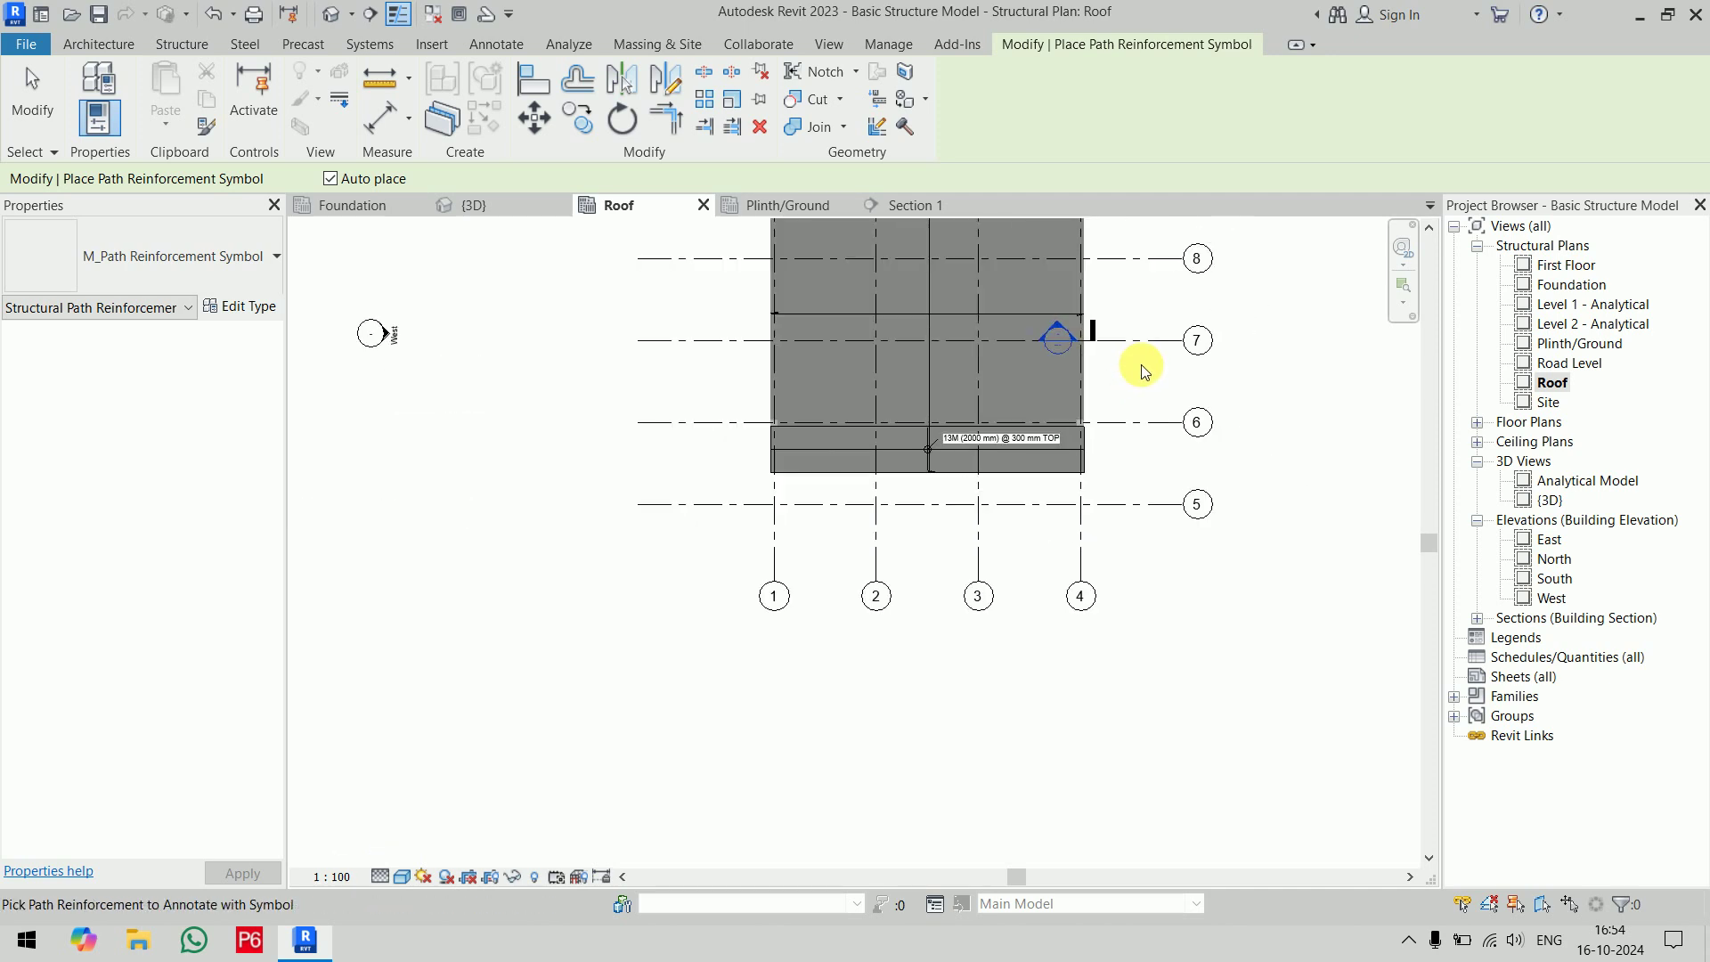
key("Escape")
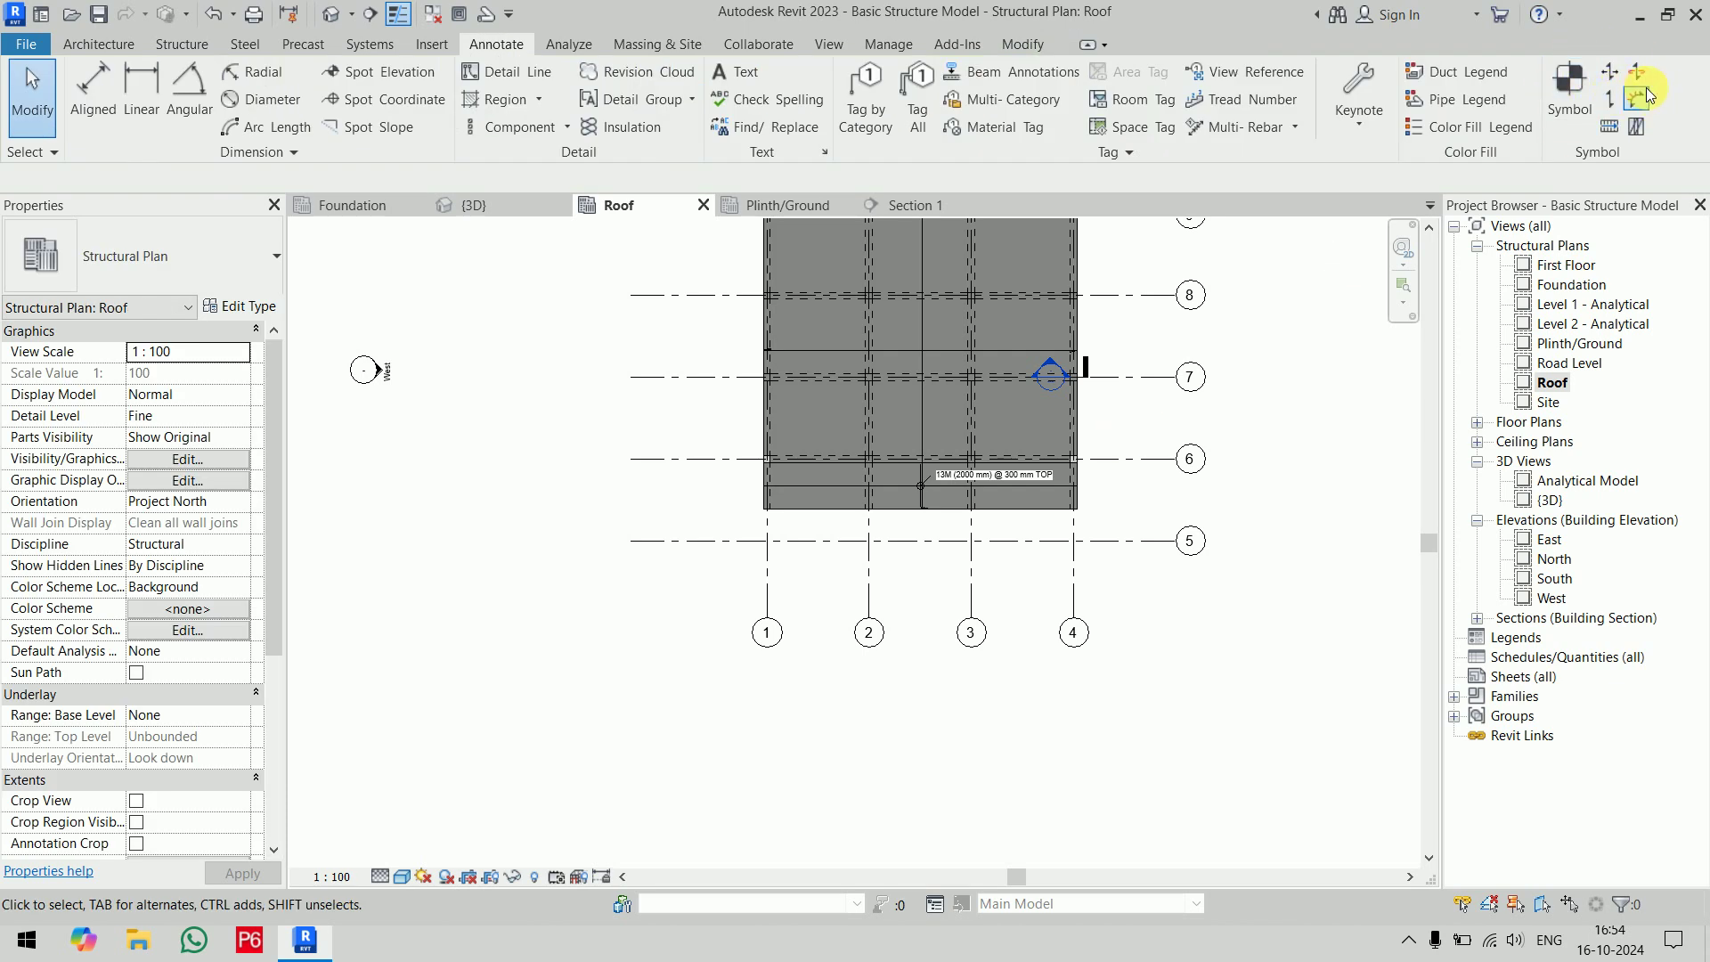
left_click(1610, 129)
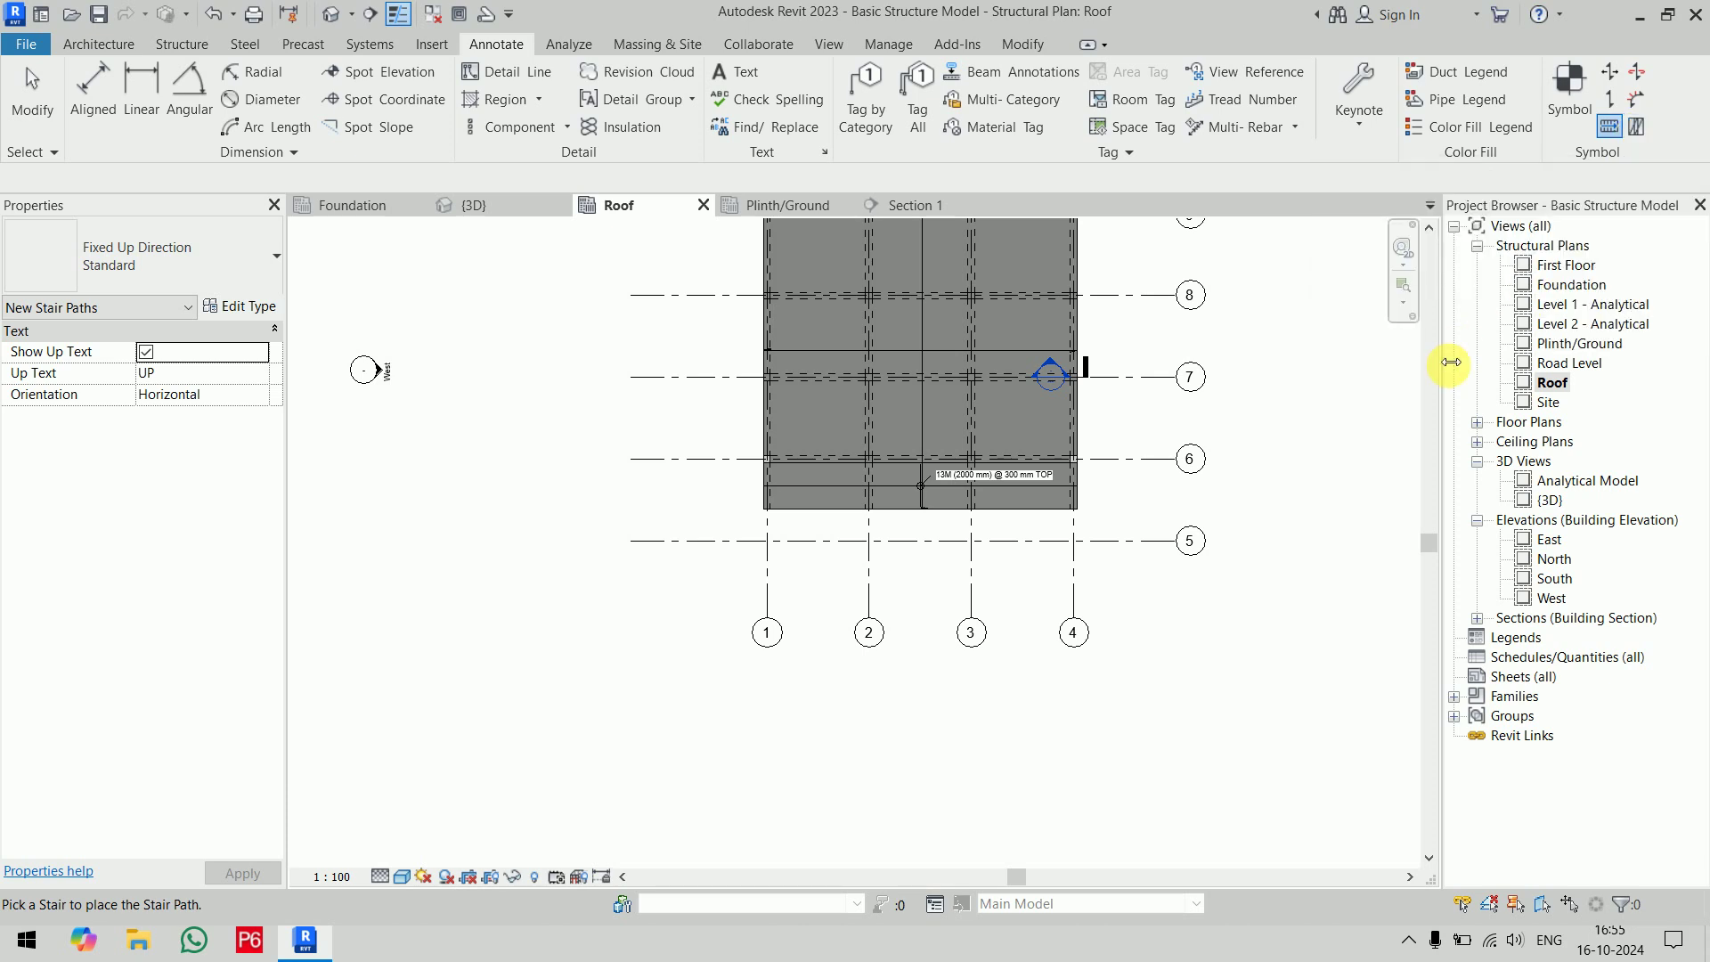
key("Escape")
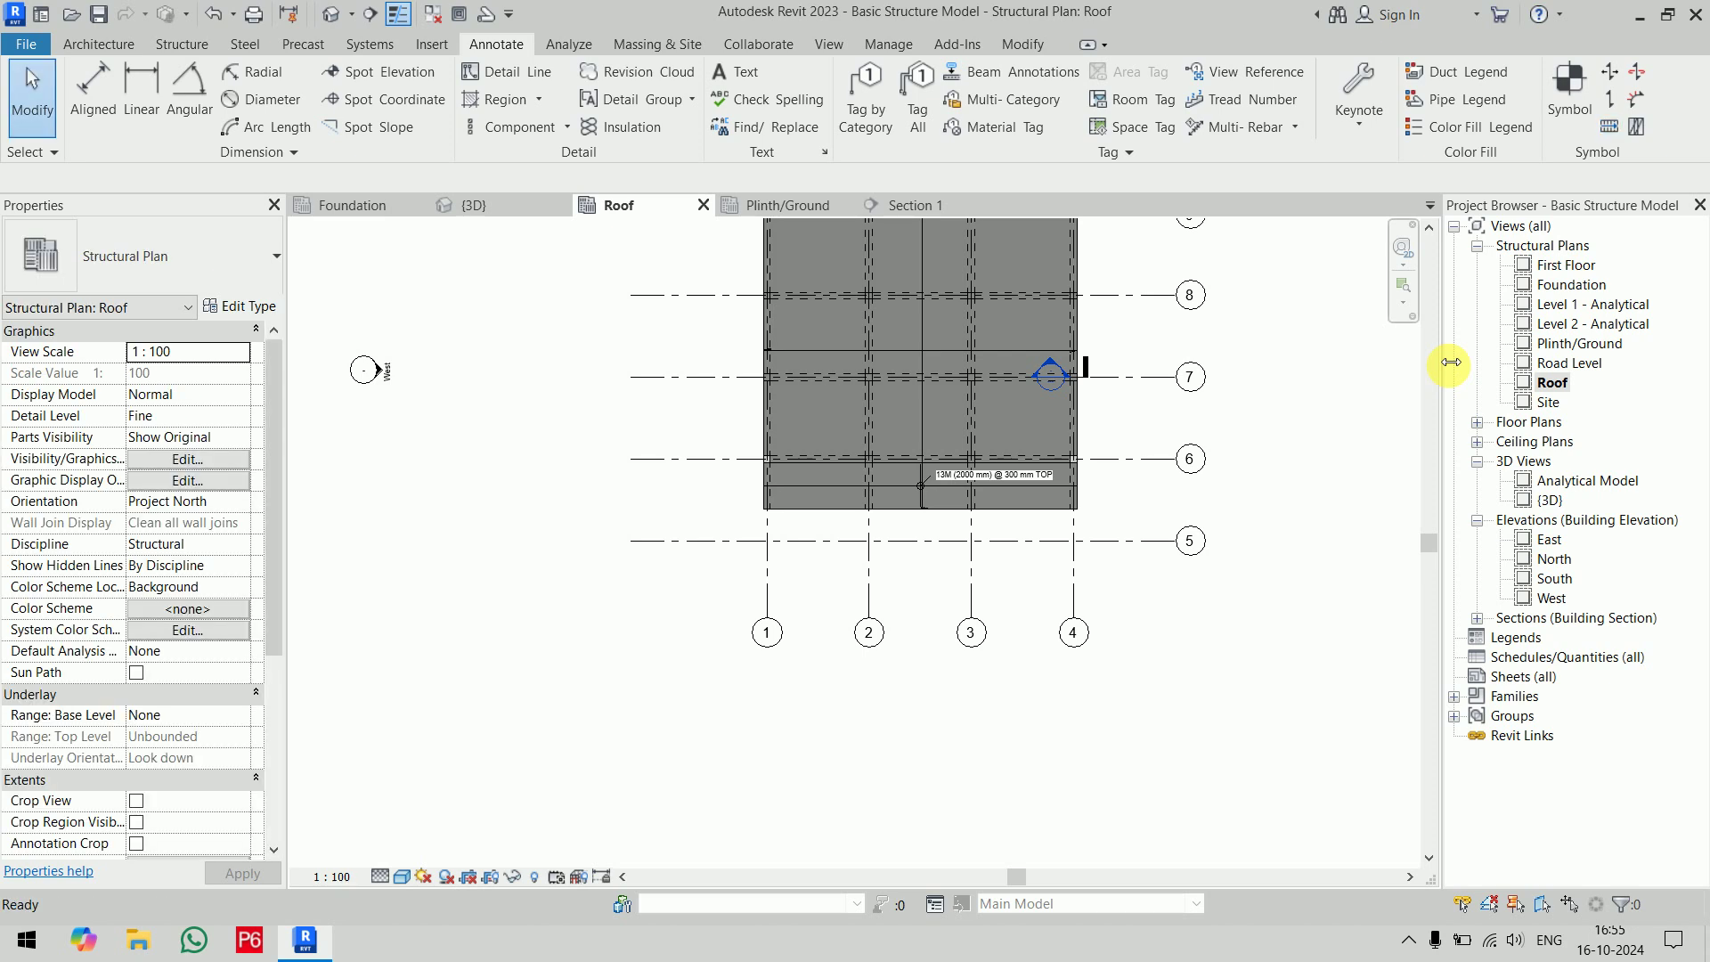
middle_click_drag(1188, 466, 1186, 577)
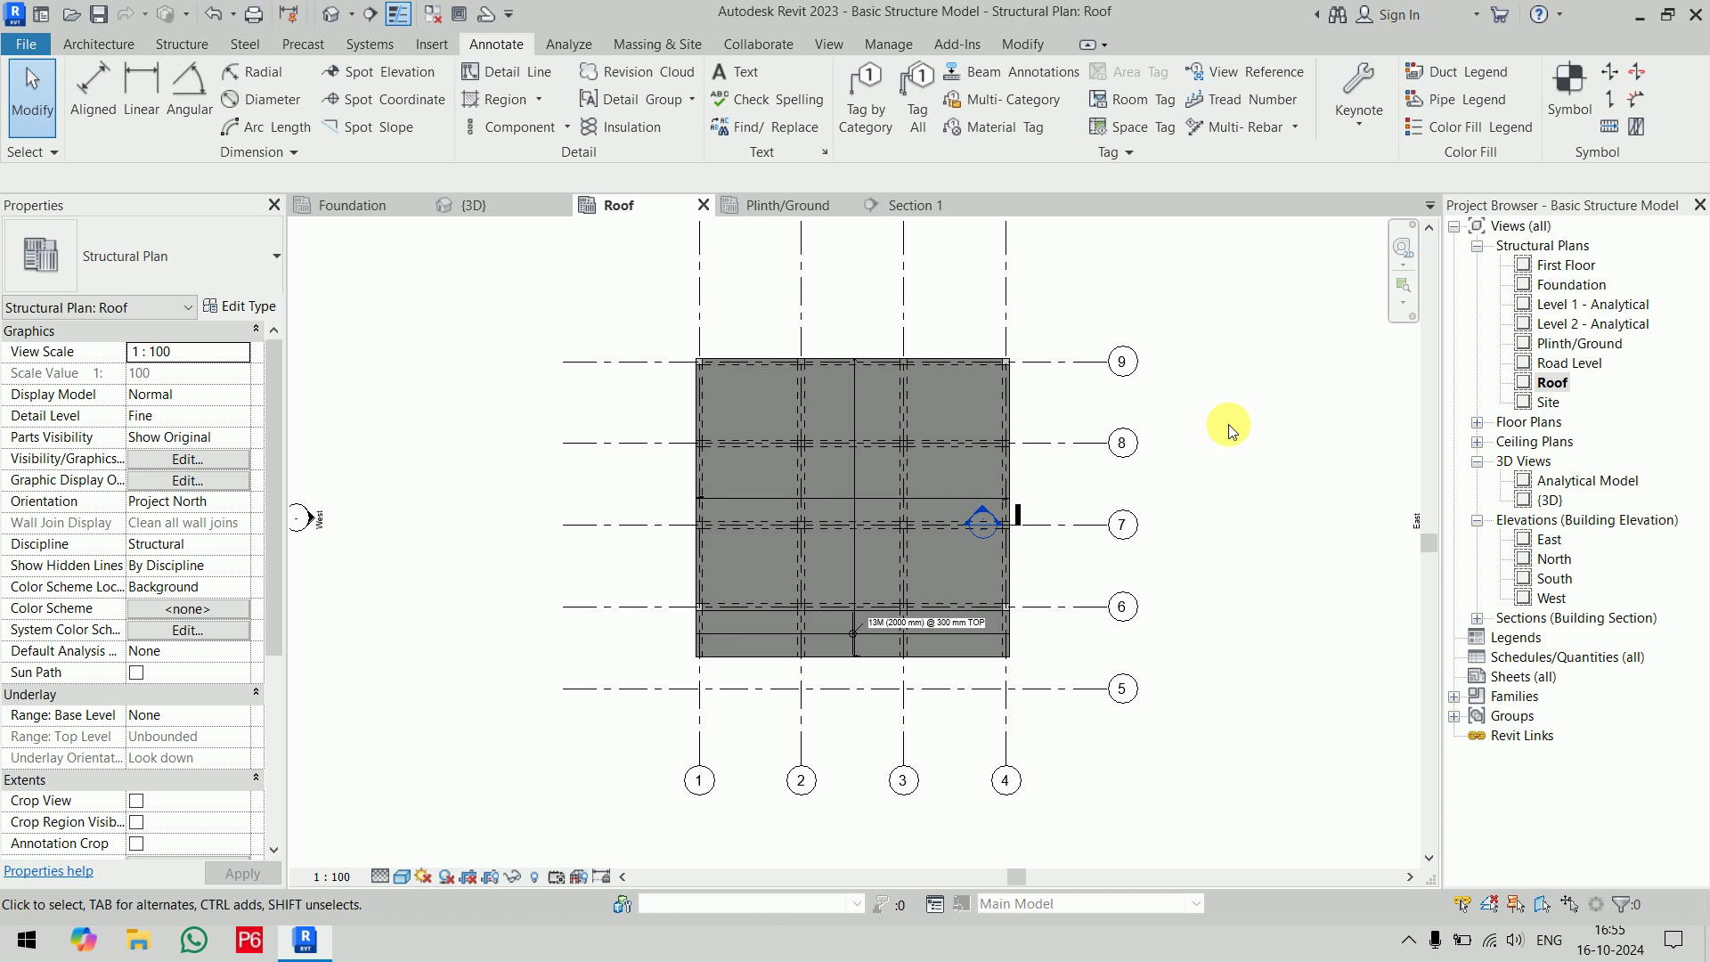
Switch to the 3D view, create a graphical column schedule, and examine its levels and column locations
left_click(474, 205)
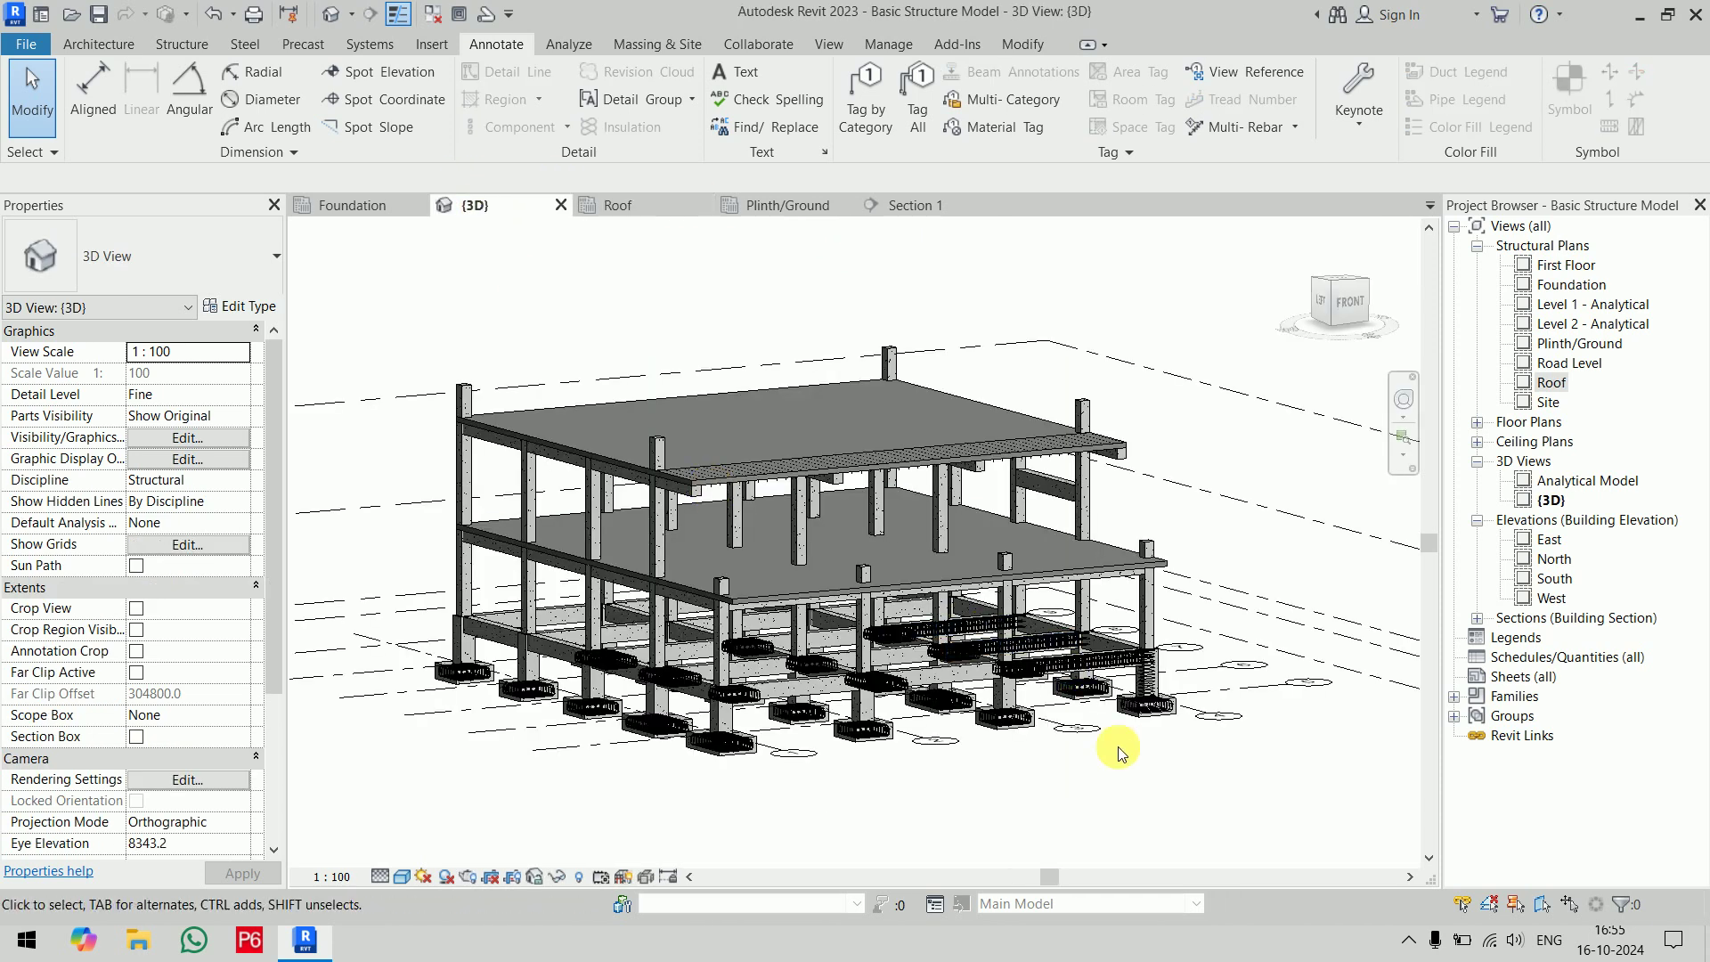
scroll(1119, 746, "down", 3)
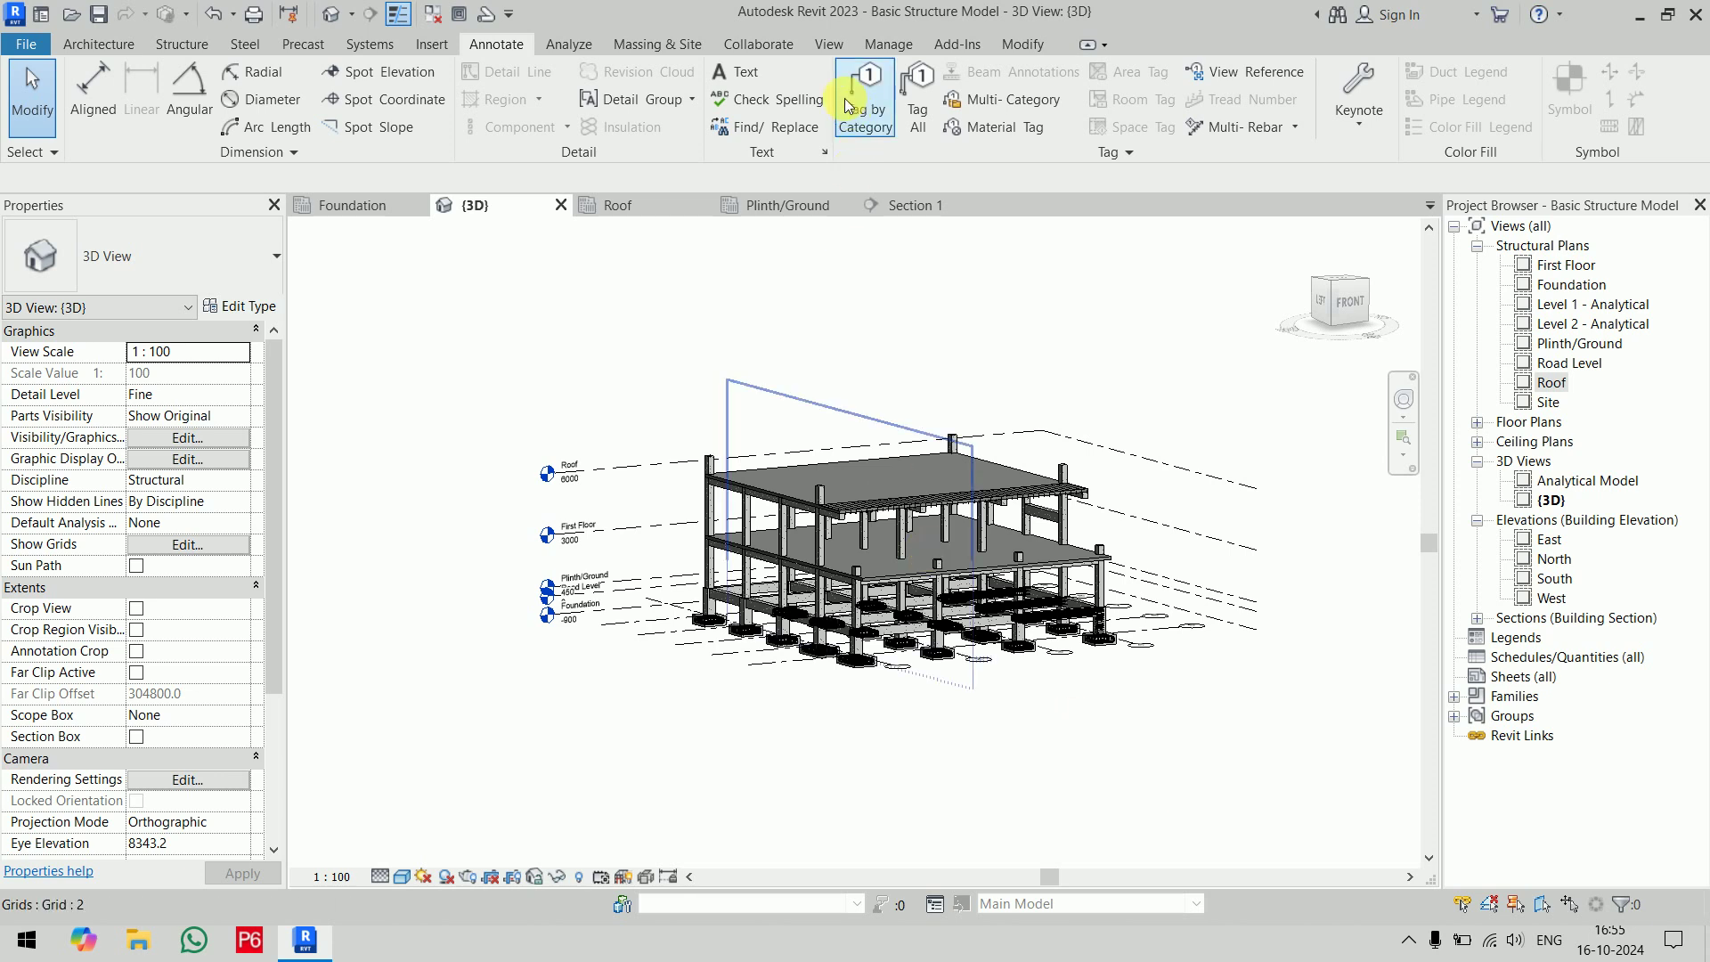
left_click(825, 45)
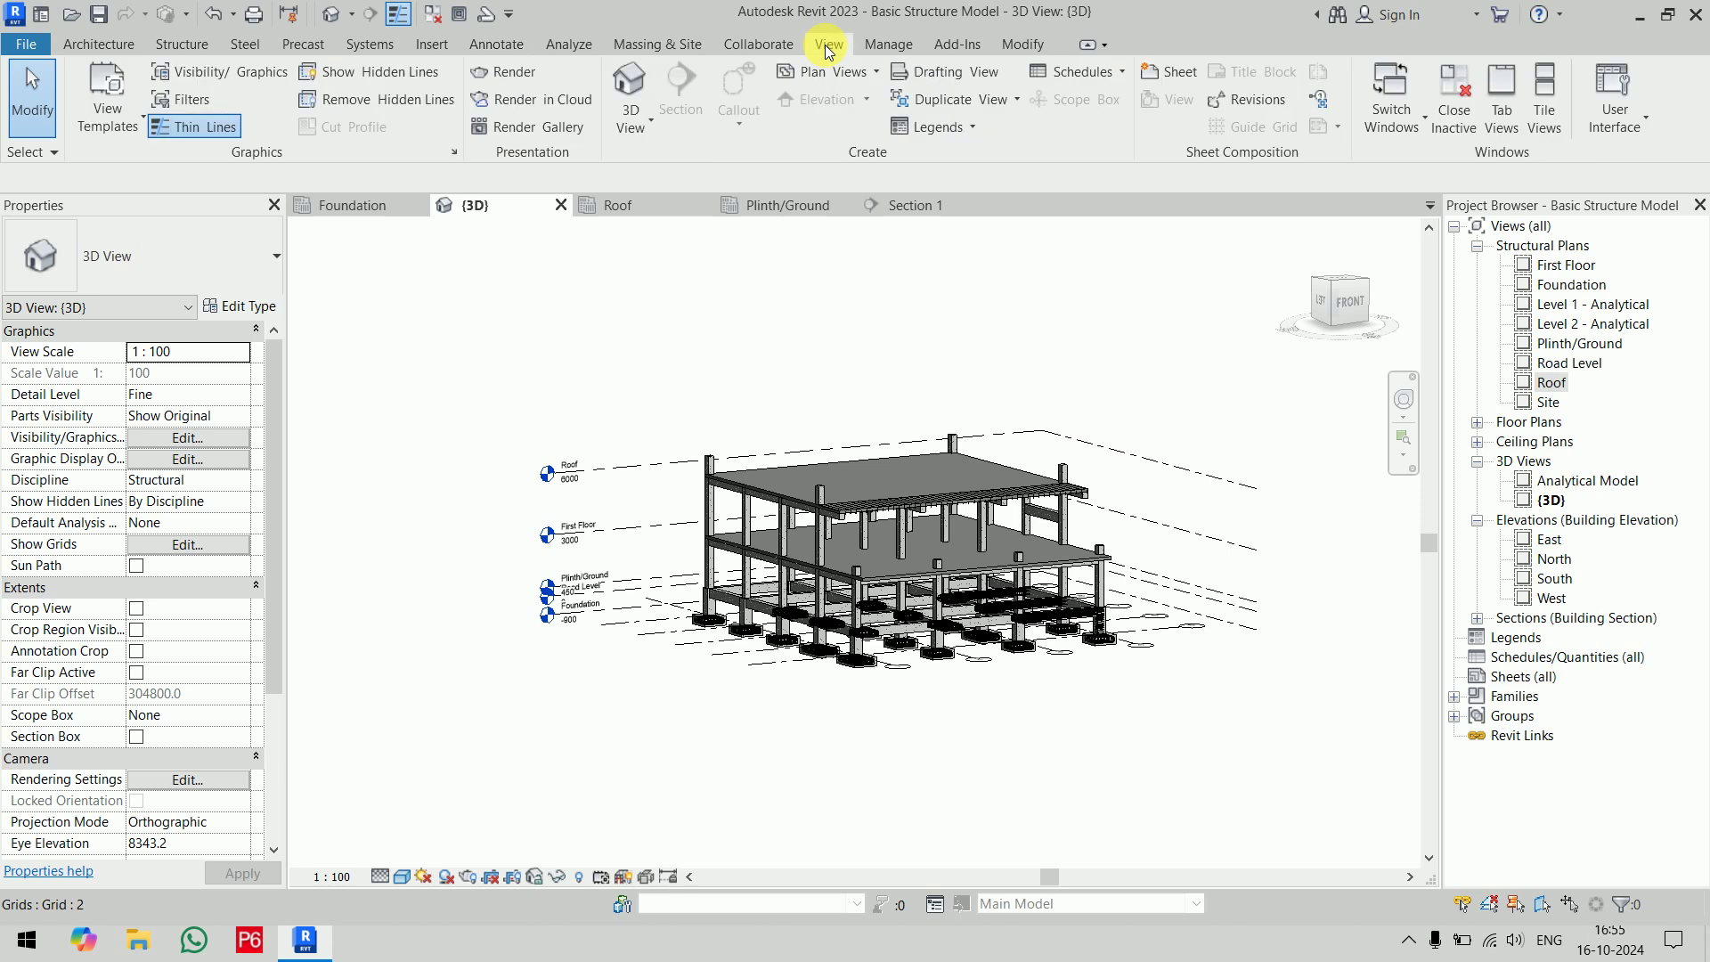
left_click(1089, 79)
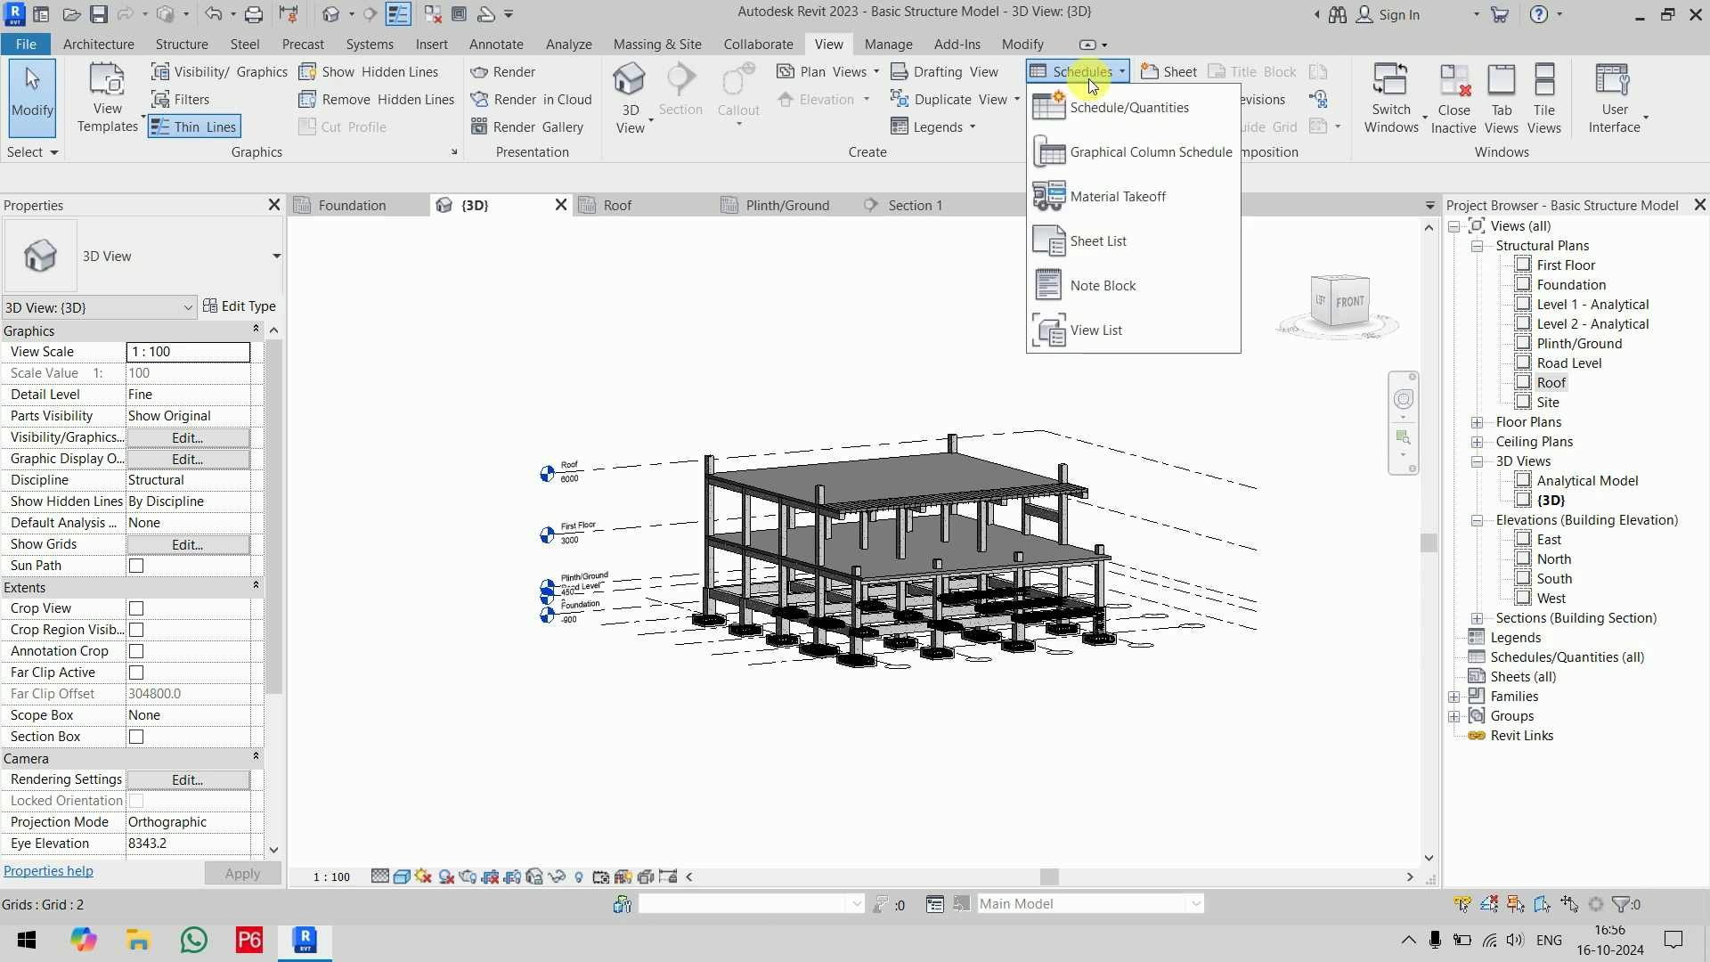
left_click(1152, 153)
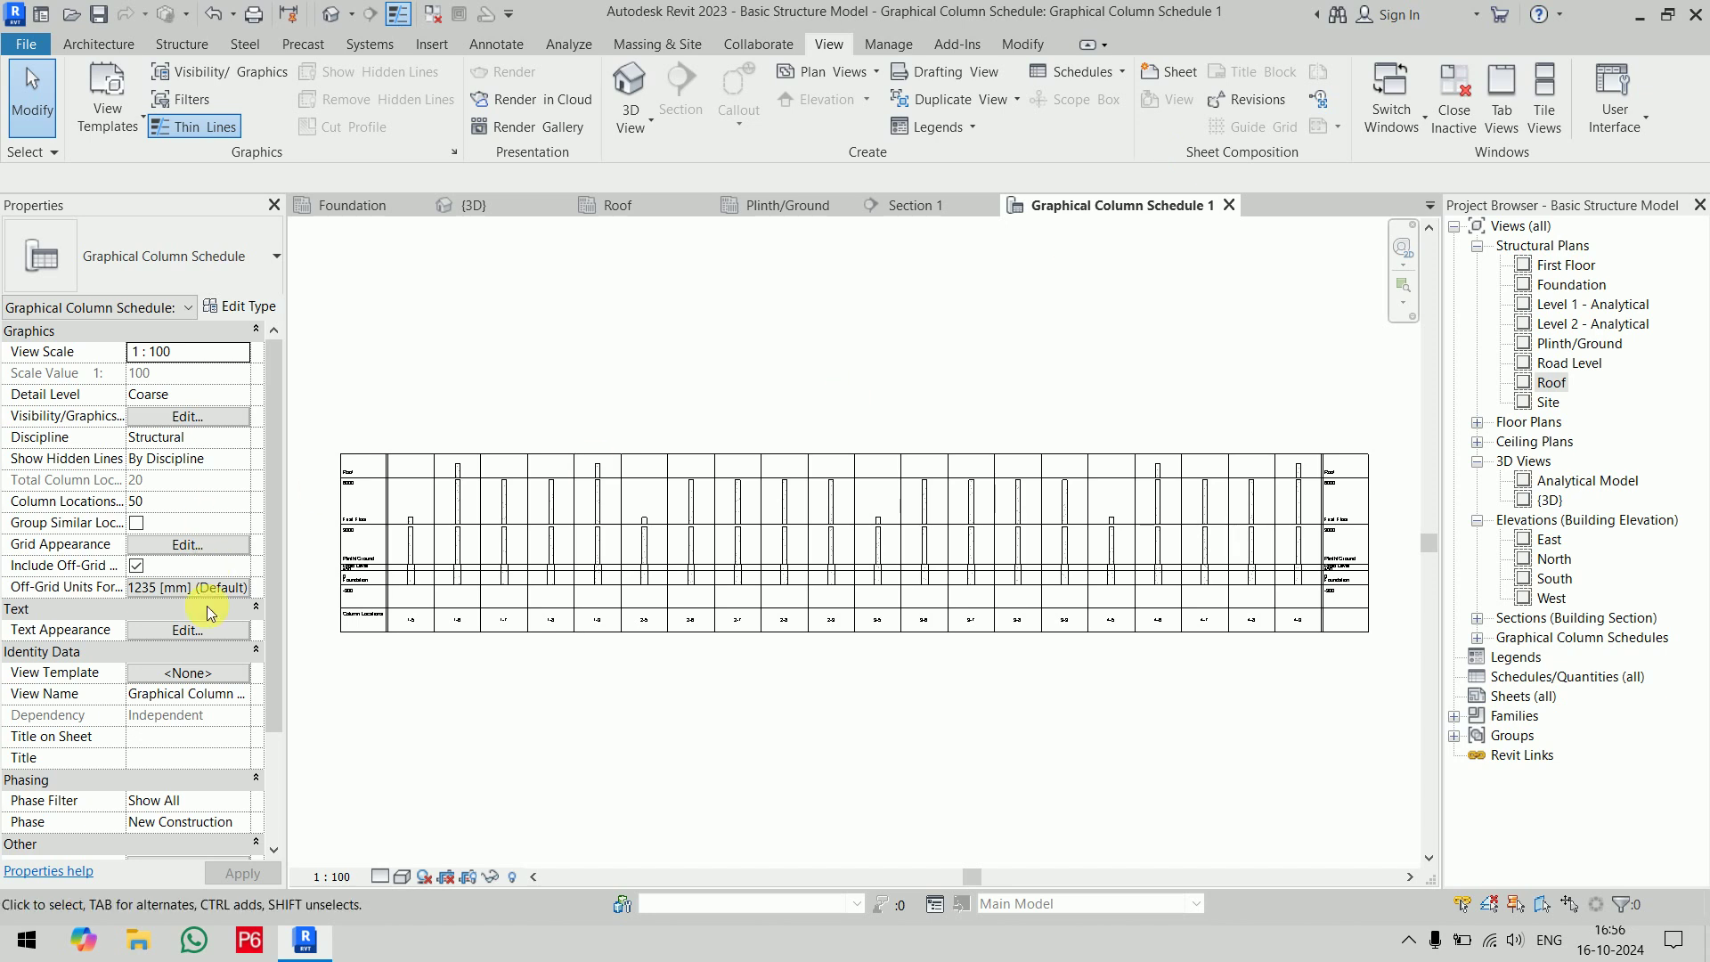
scroll(382, 564, "up", 5)
scroll(419, 673, "down", 1)
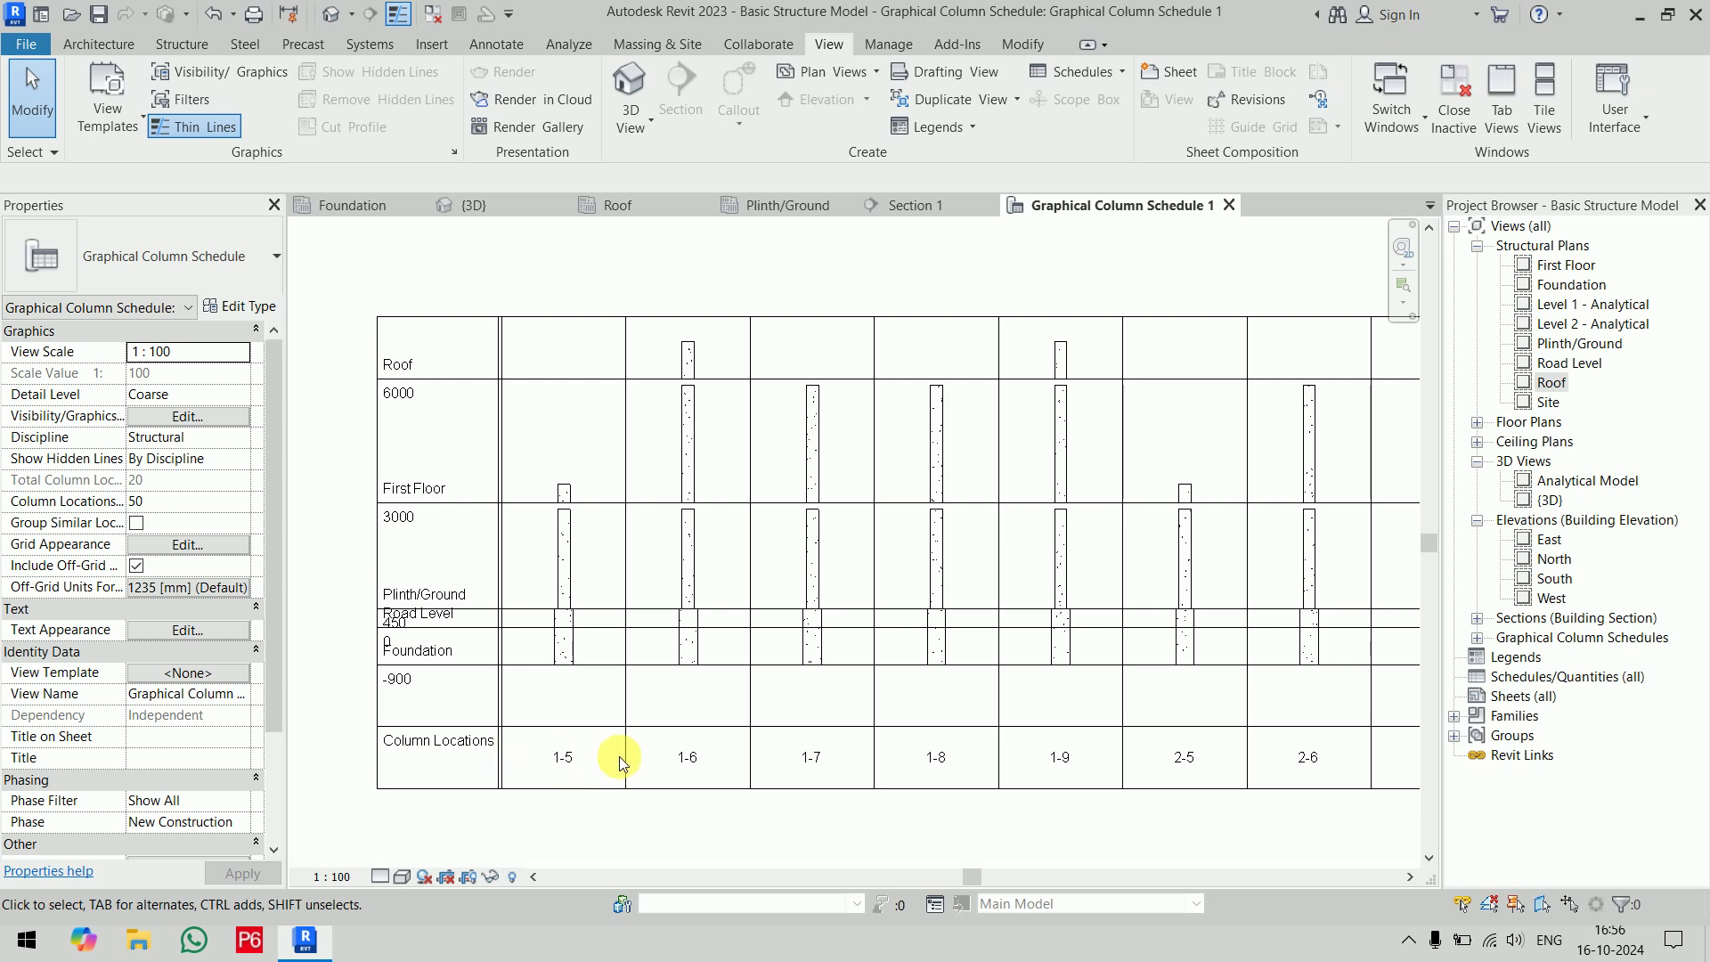
Compare the schedule's column locations with the grid intersections in the Plinth/Ground plan, and examine the schedule's final columns
left_click(788, 206)
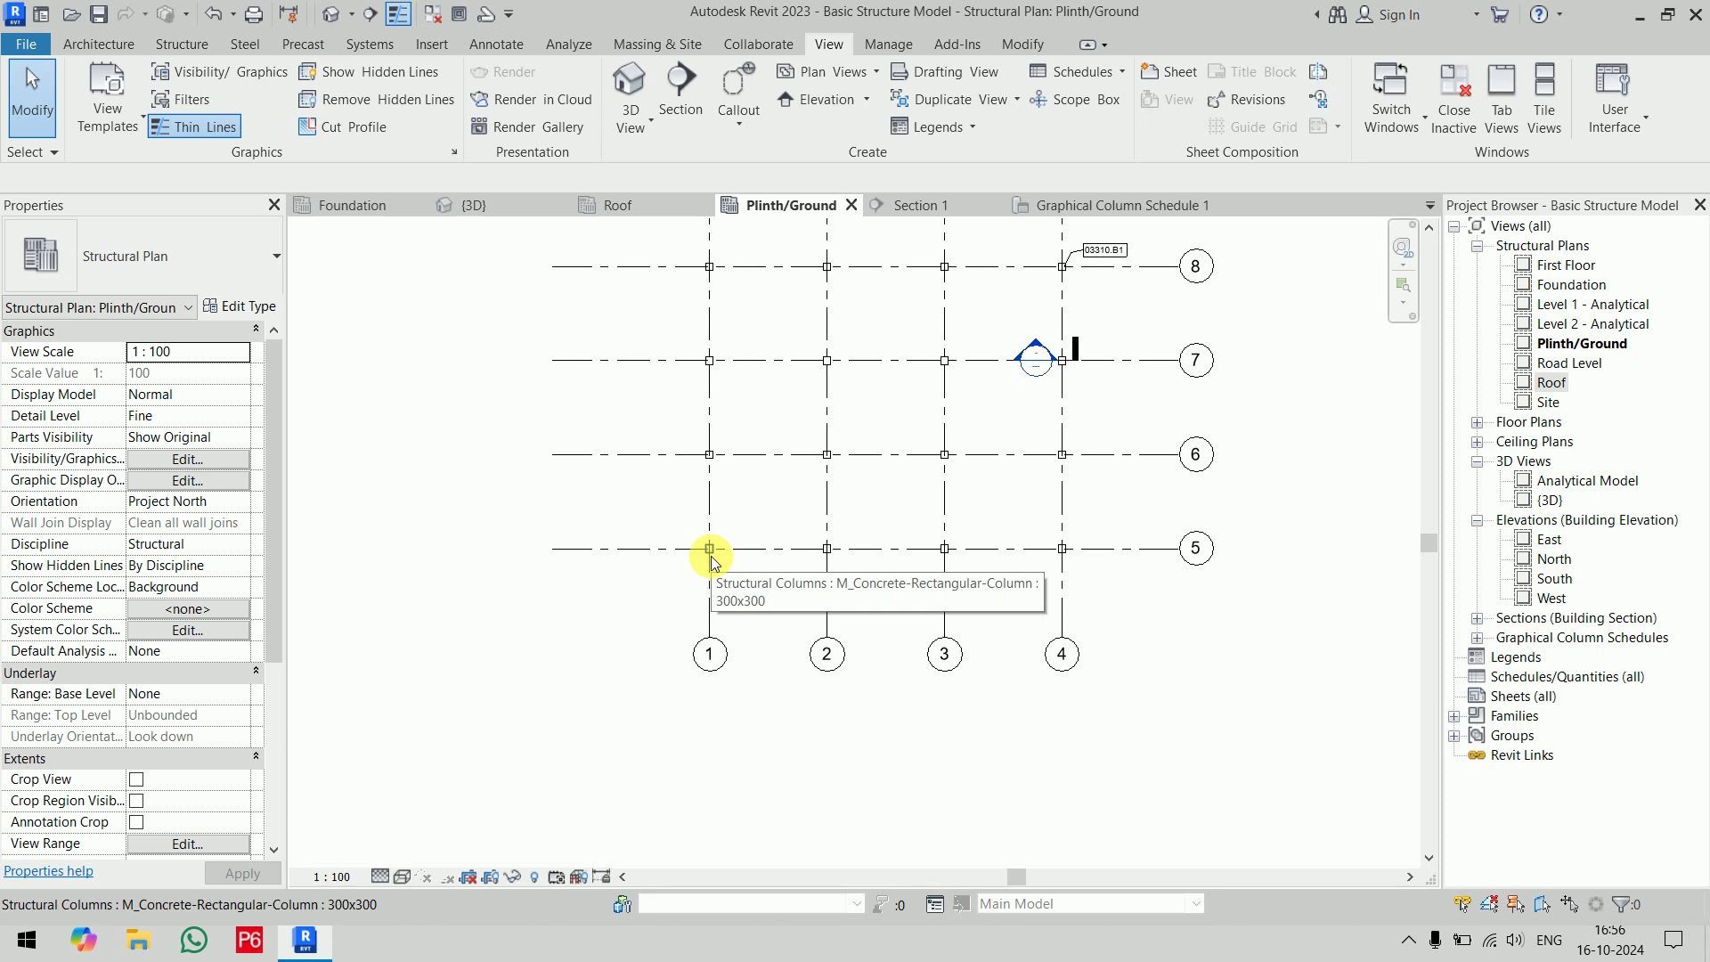
left_click(1124, 205)
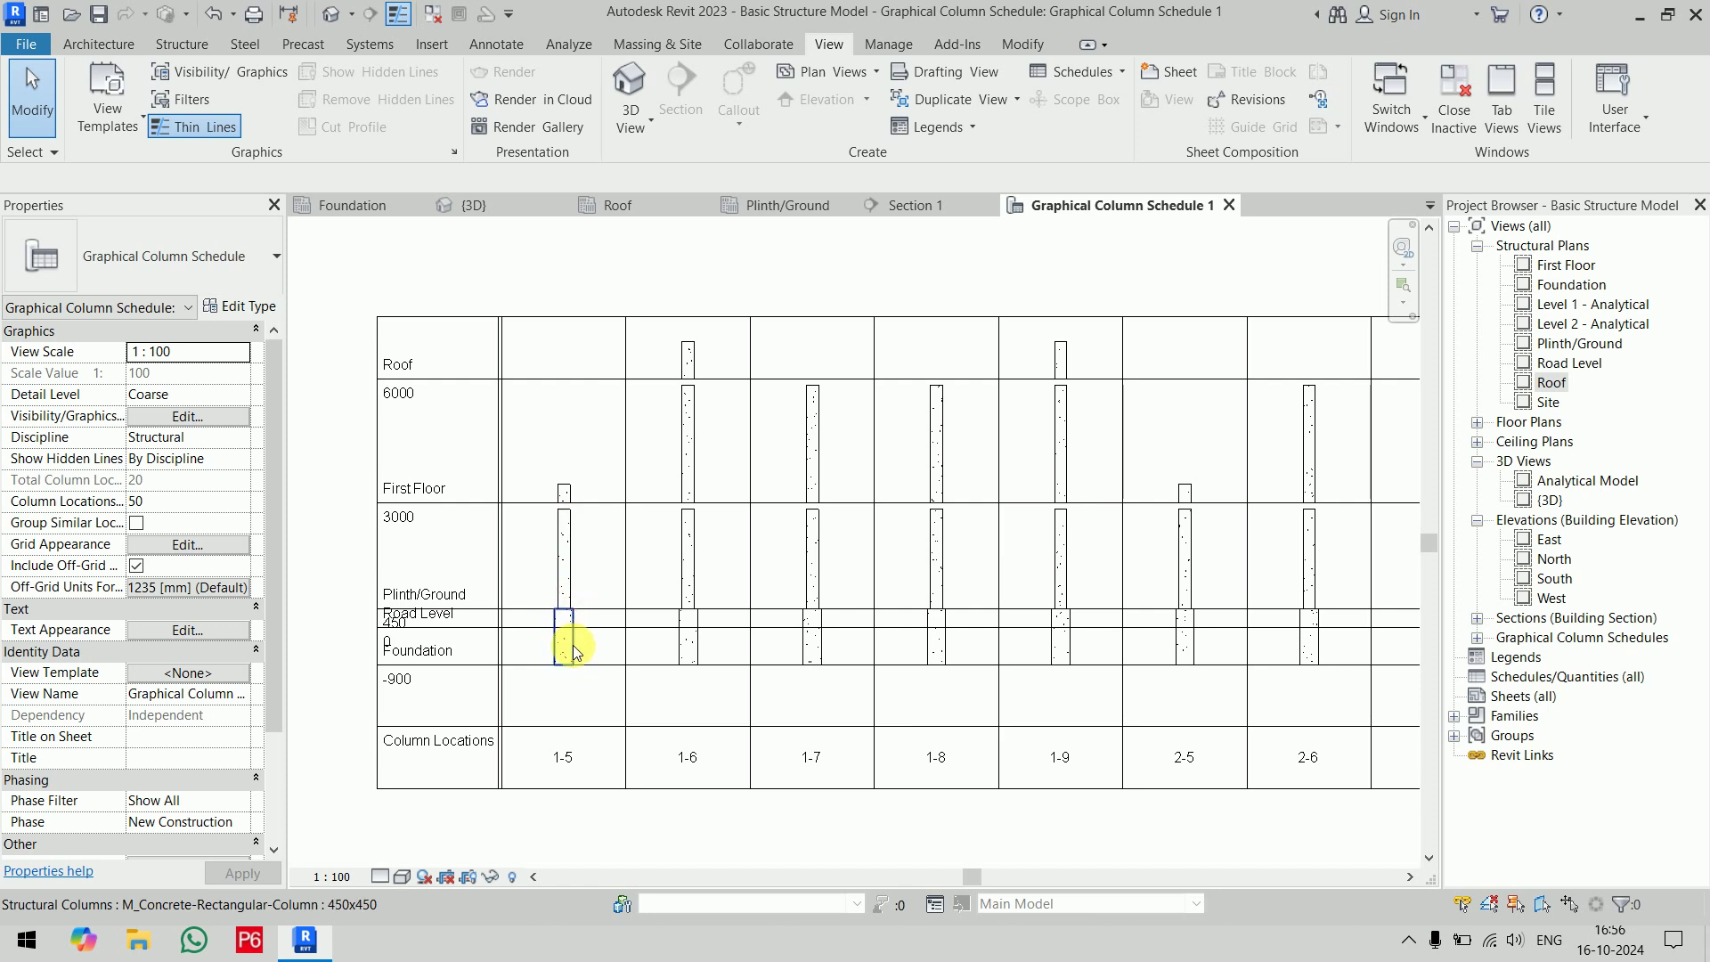
scroll(574, 645, "down", 3)
middle_click_drag(573, 645, 888, 665)
scroll(1017, 627, "up", 4)
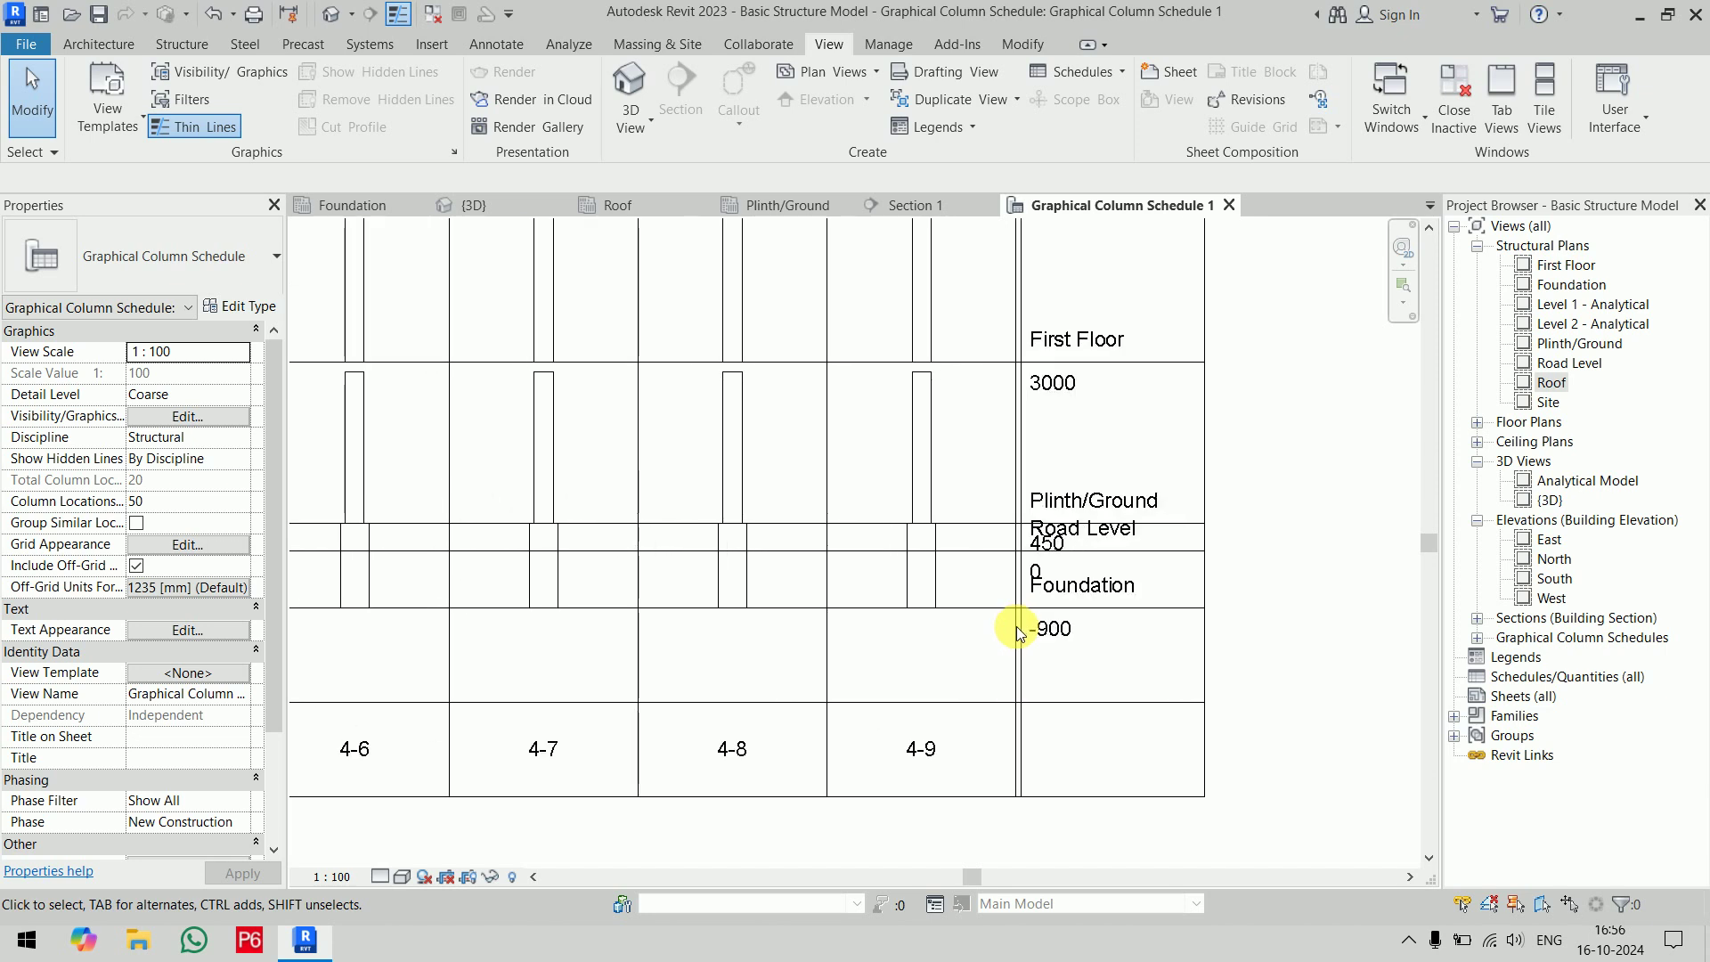
Set the graphical column schedule to Fine detail level and Shaded visual style, and view its full extent
scroll(976, 633, "down", 2)
middle_click_drag(976, 633, 1060, 713)
left_click(384, 878)
left_click(395, 852)
left_click(403, 878)
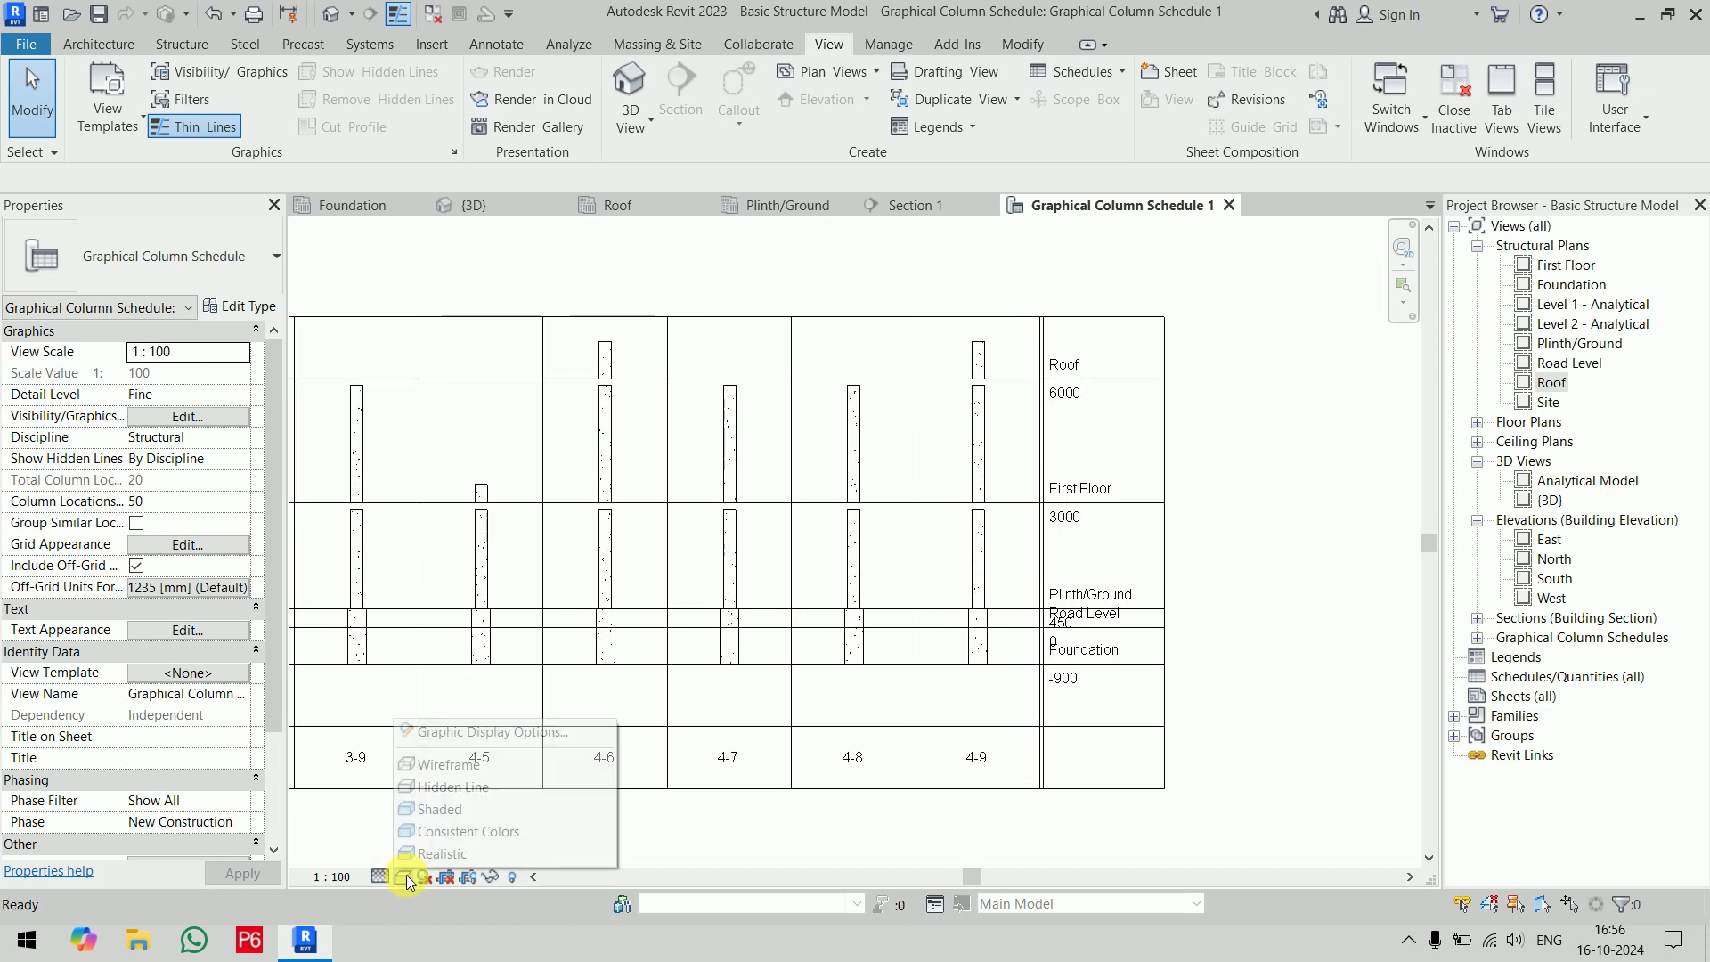
left_click(427, 809)
middle_click_drag(1271, 671, 1324, 681)
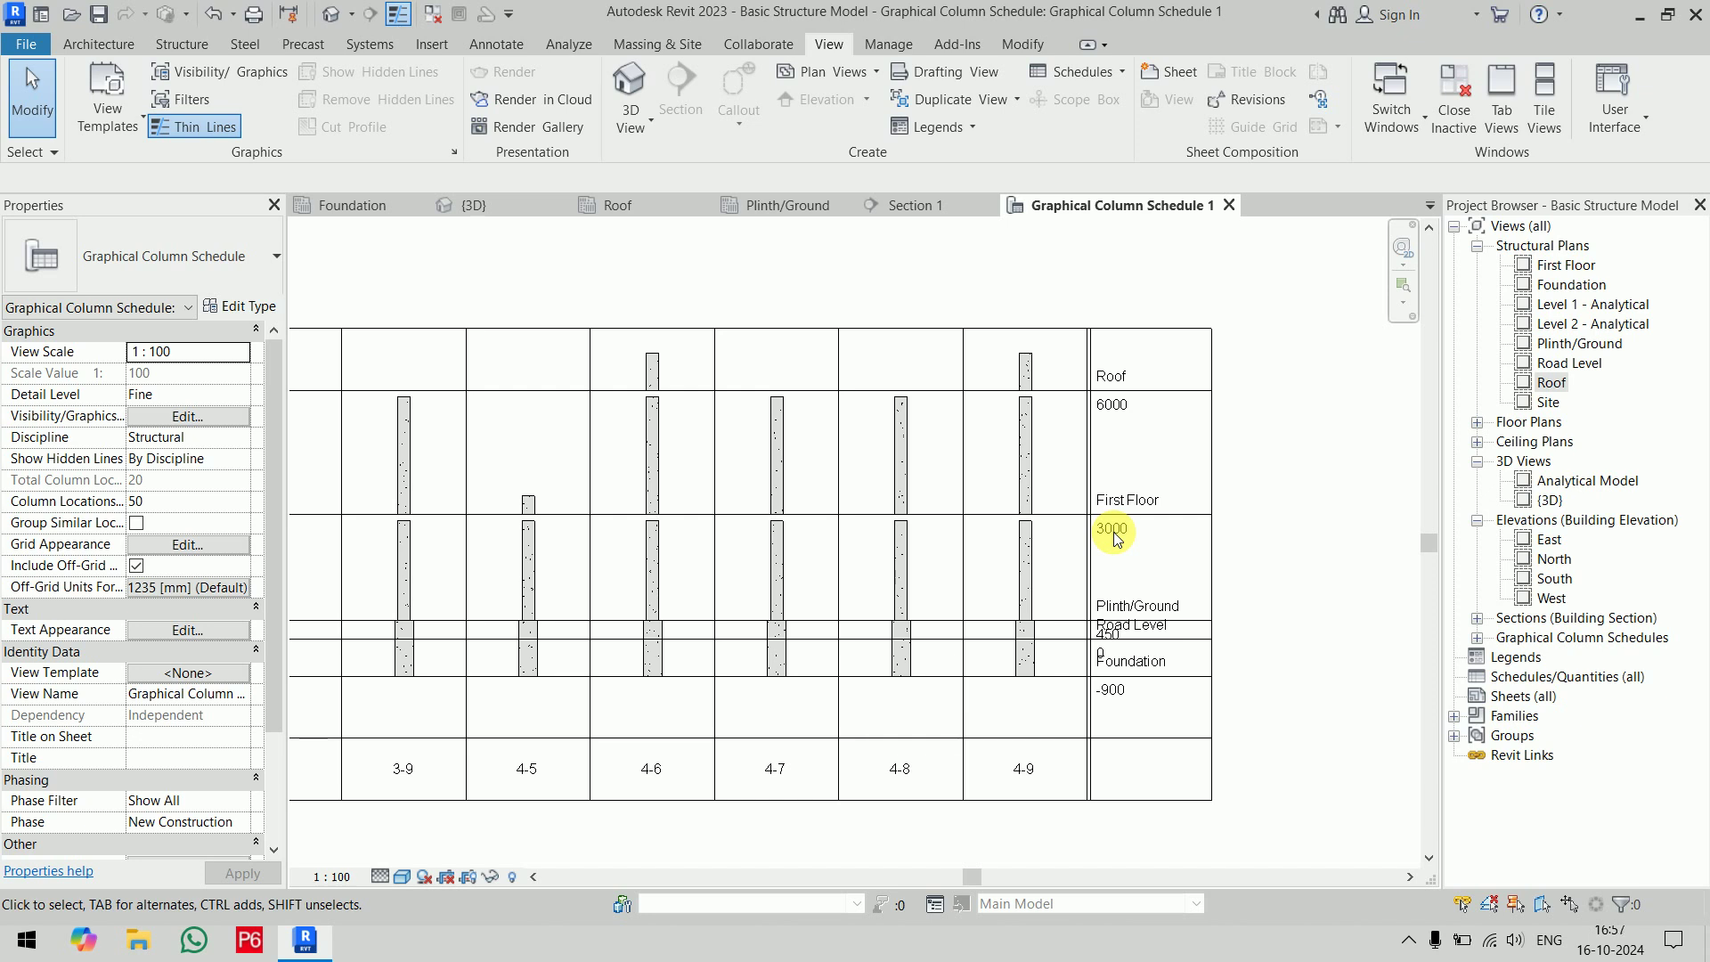
scroll(828, 504, "down", 3)
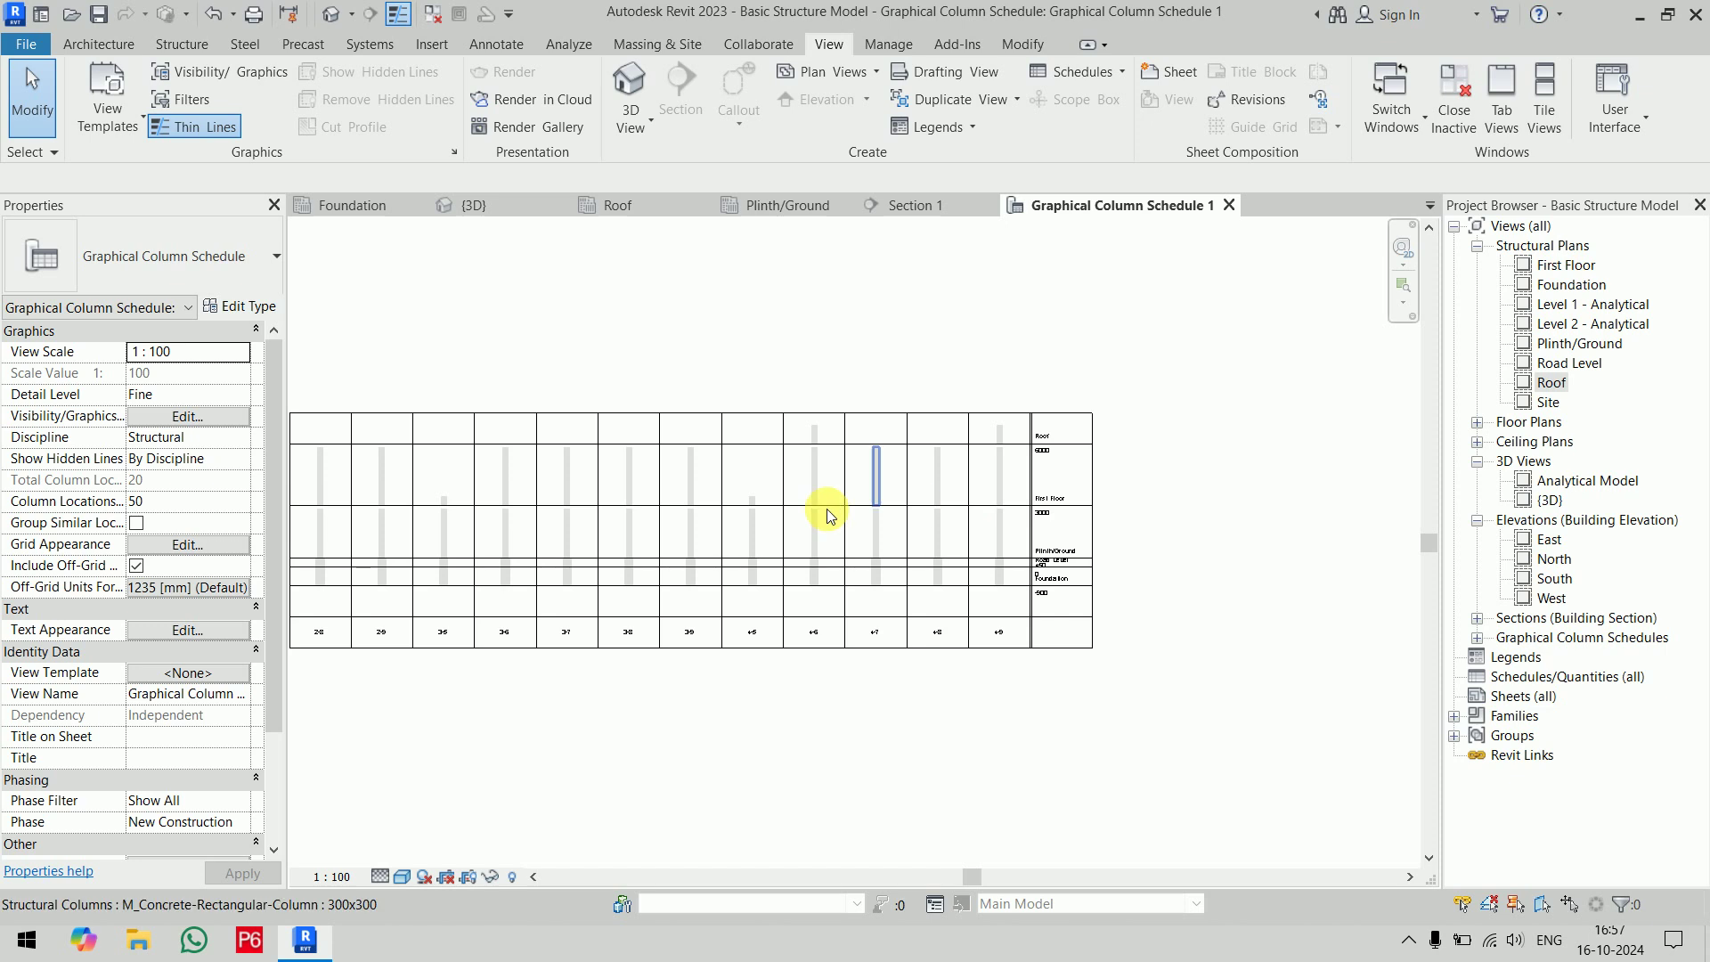
scroll(1051, 472, "down", 3)
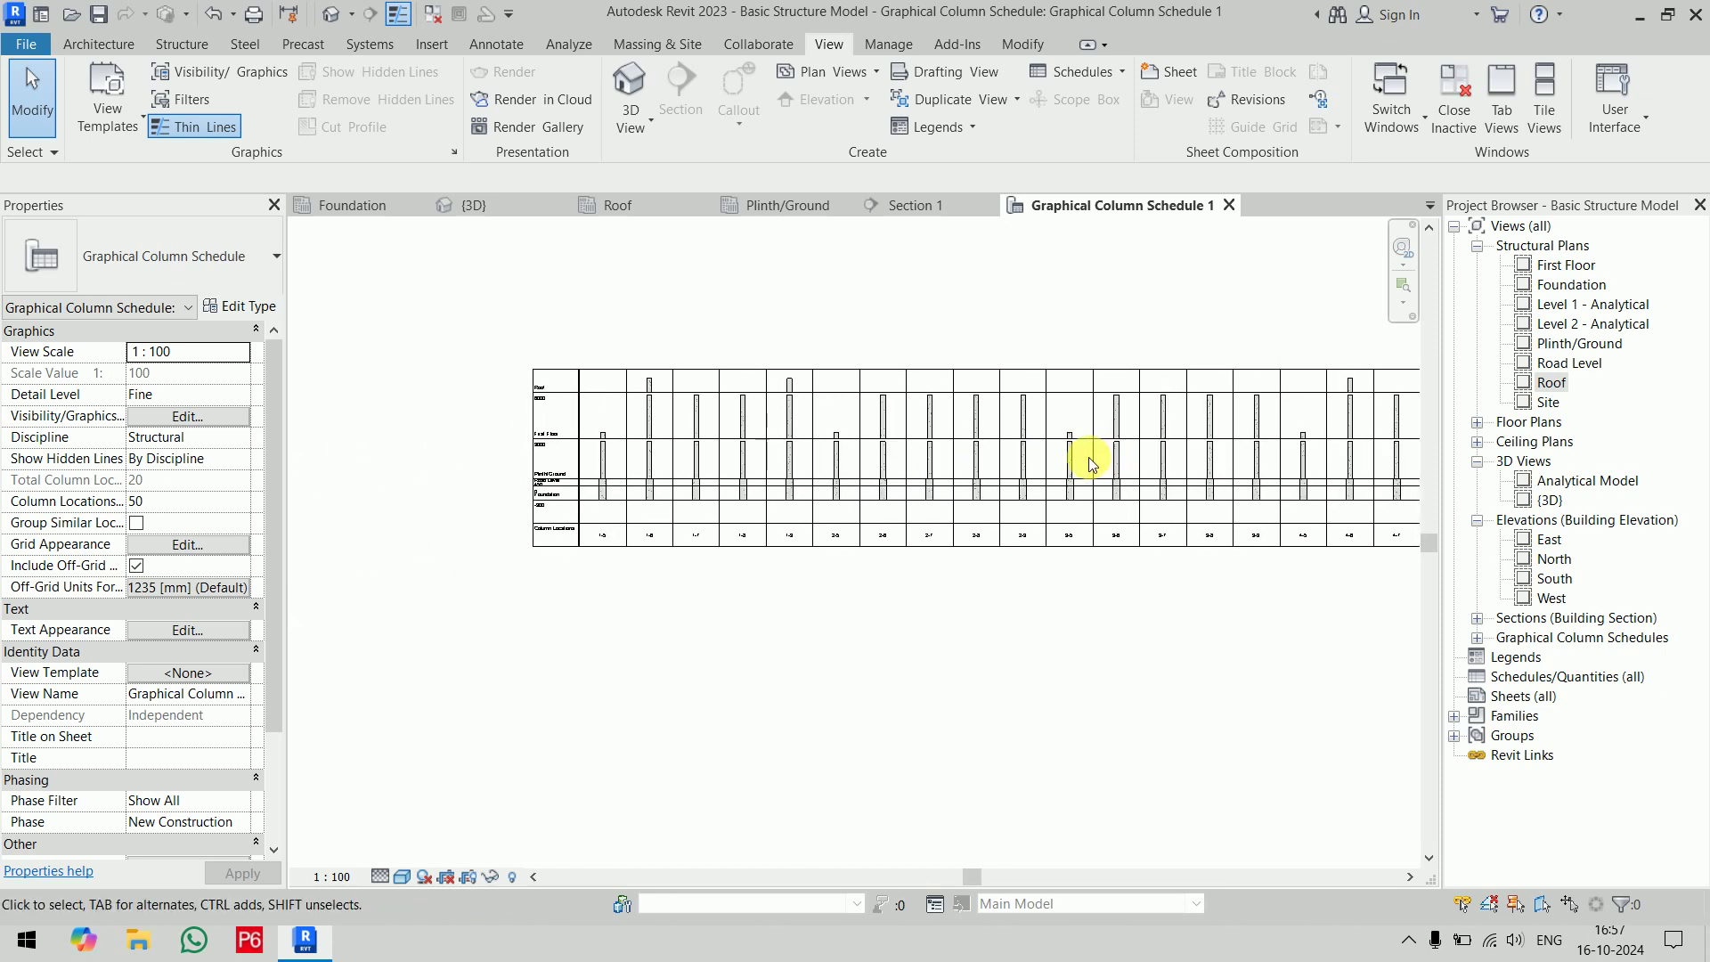
middle_click_drag(1051, 458, 871, 469)
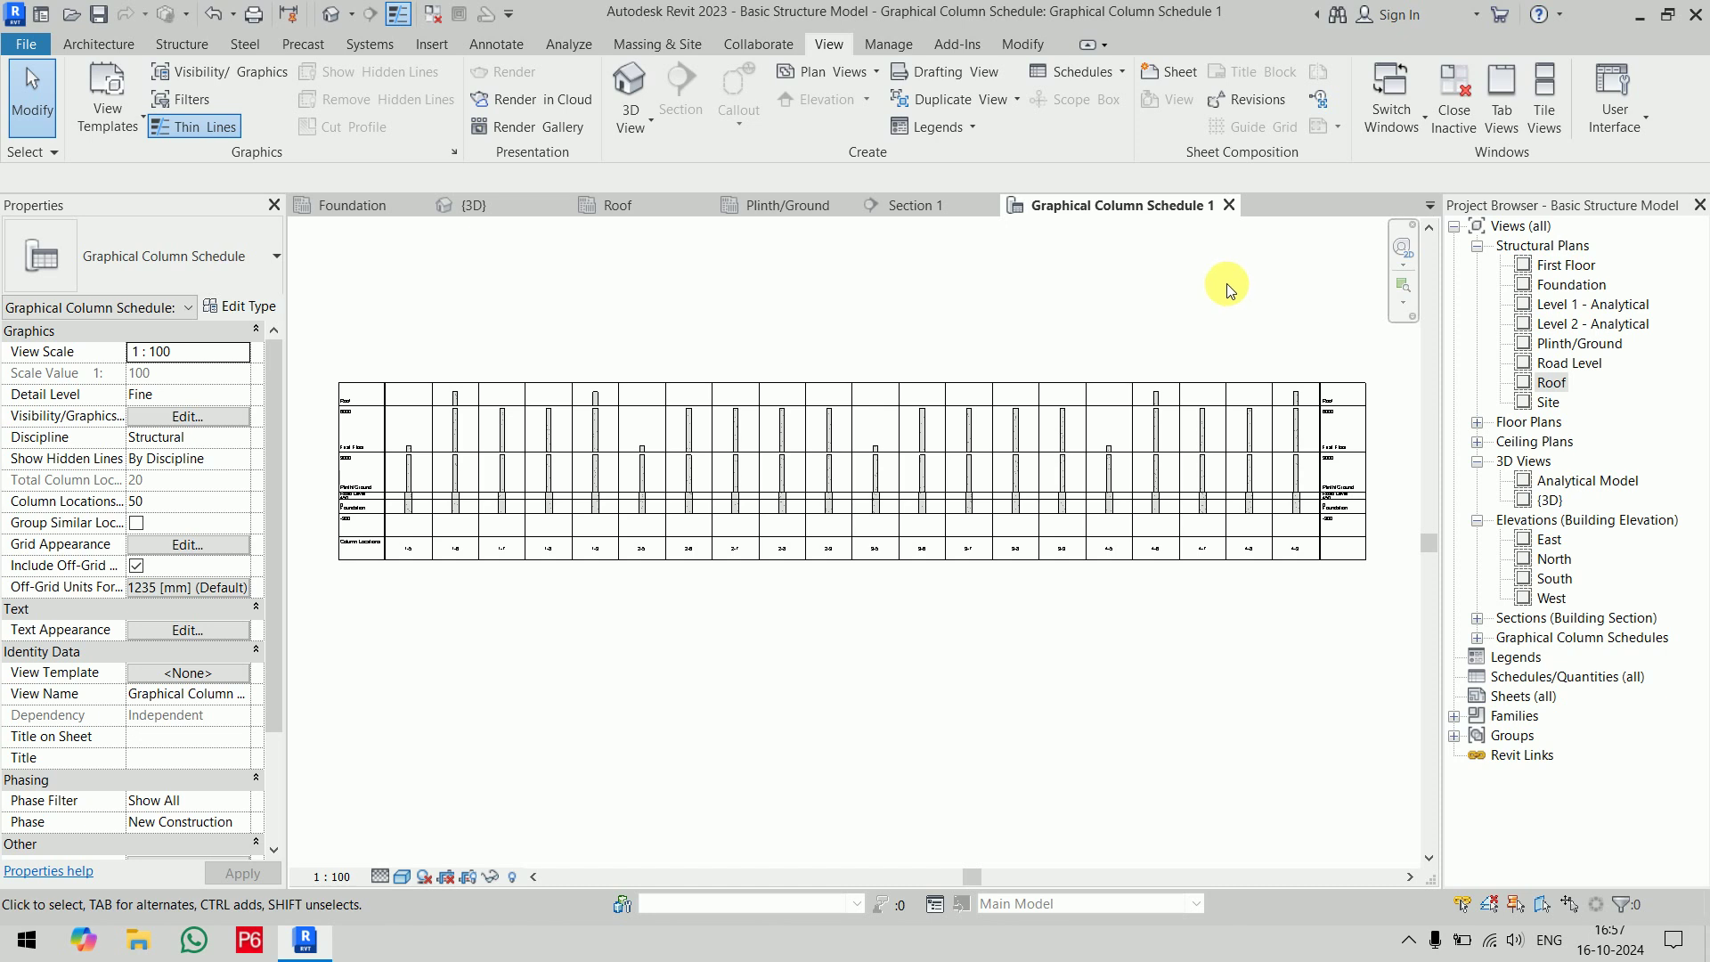
Create a building component schedule for the Structural Columns category, named Structural Column Schedule, in the New Construction phase
left_click(1110, 77)
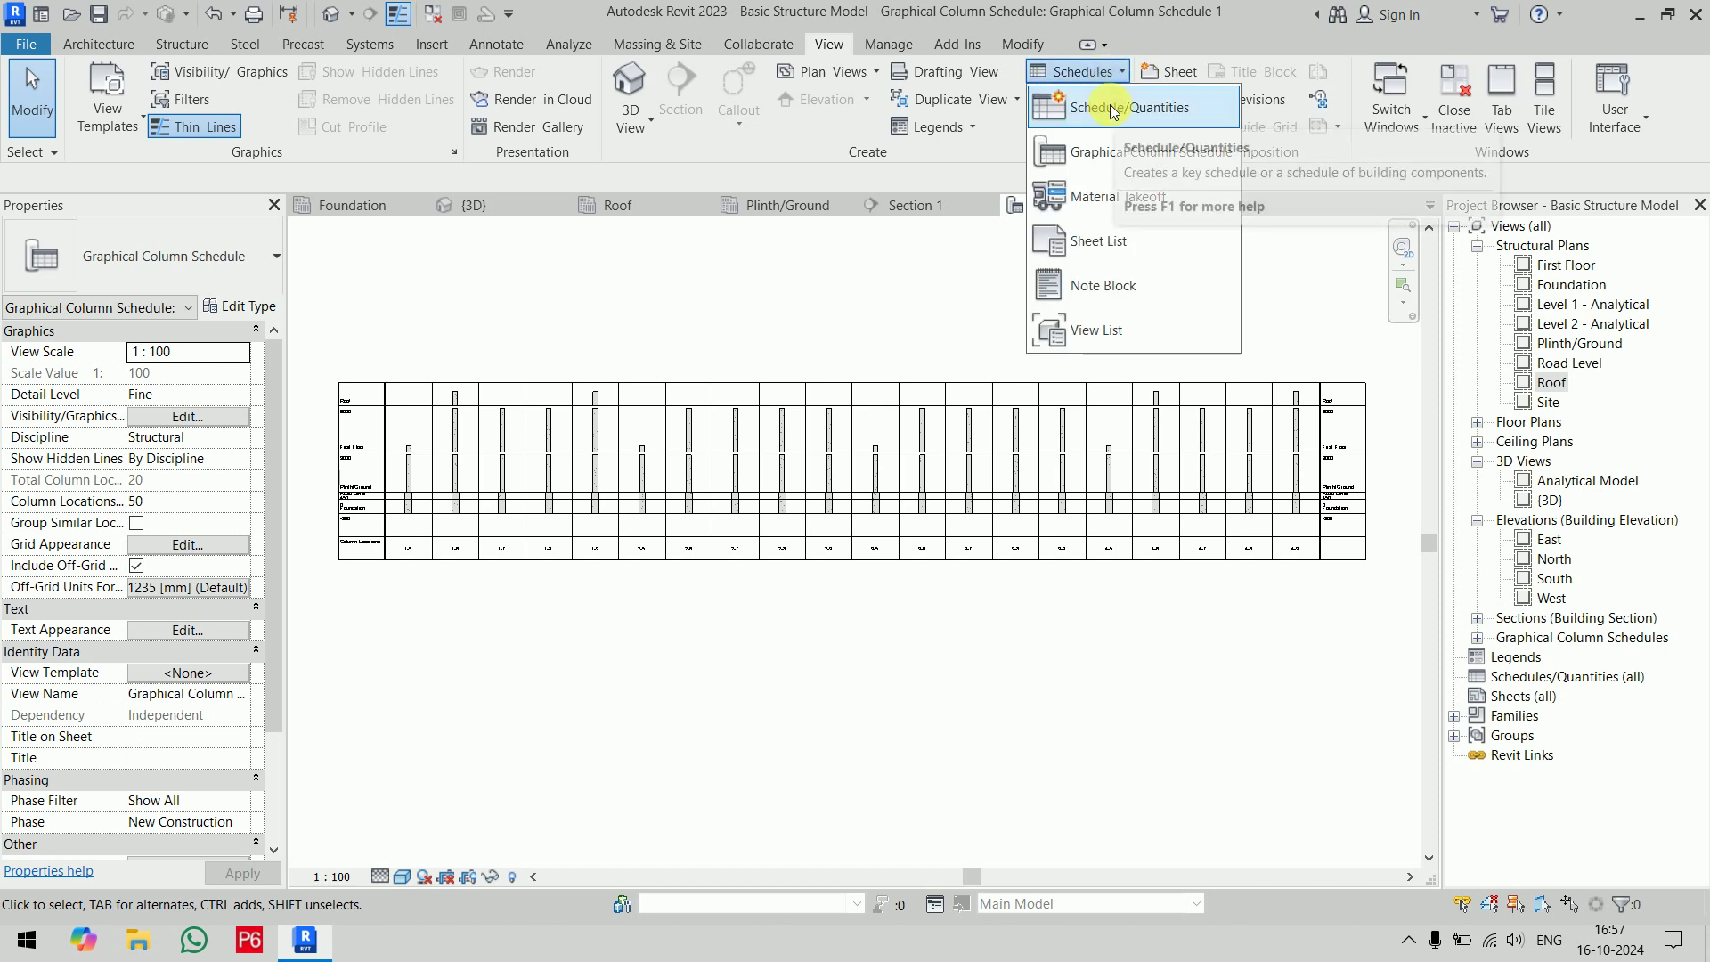
left_click(1112, 108)
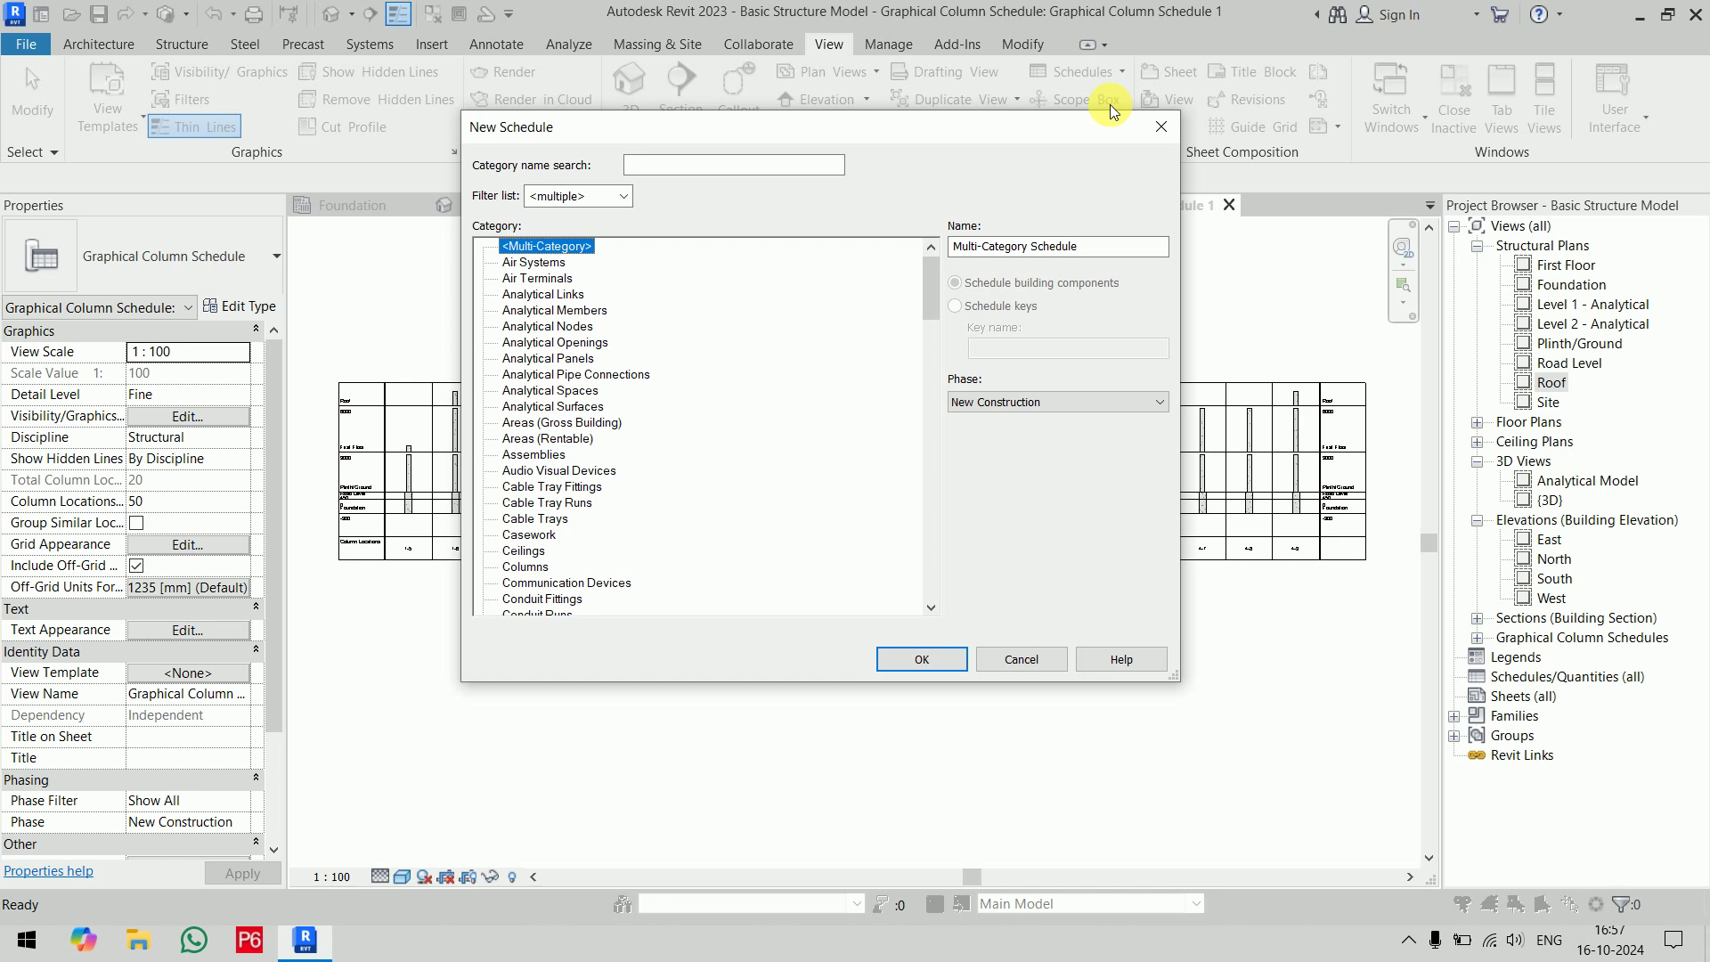
left_click_drag(942, 298, 948, 564)
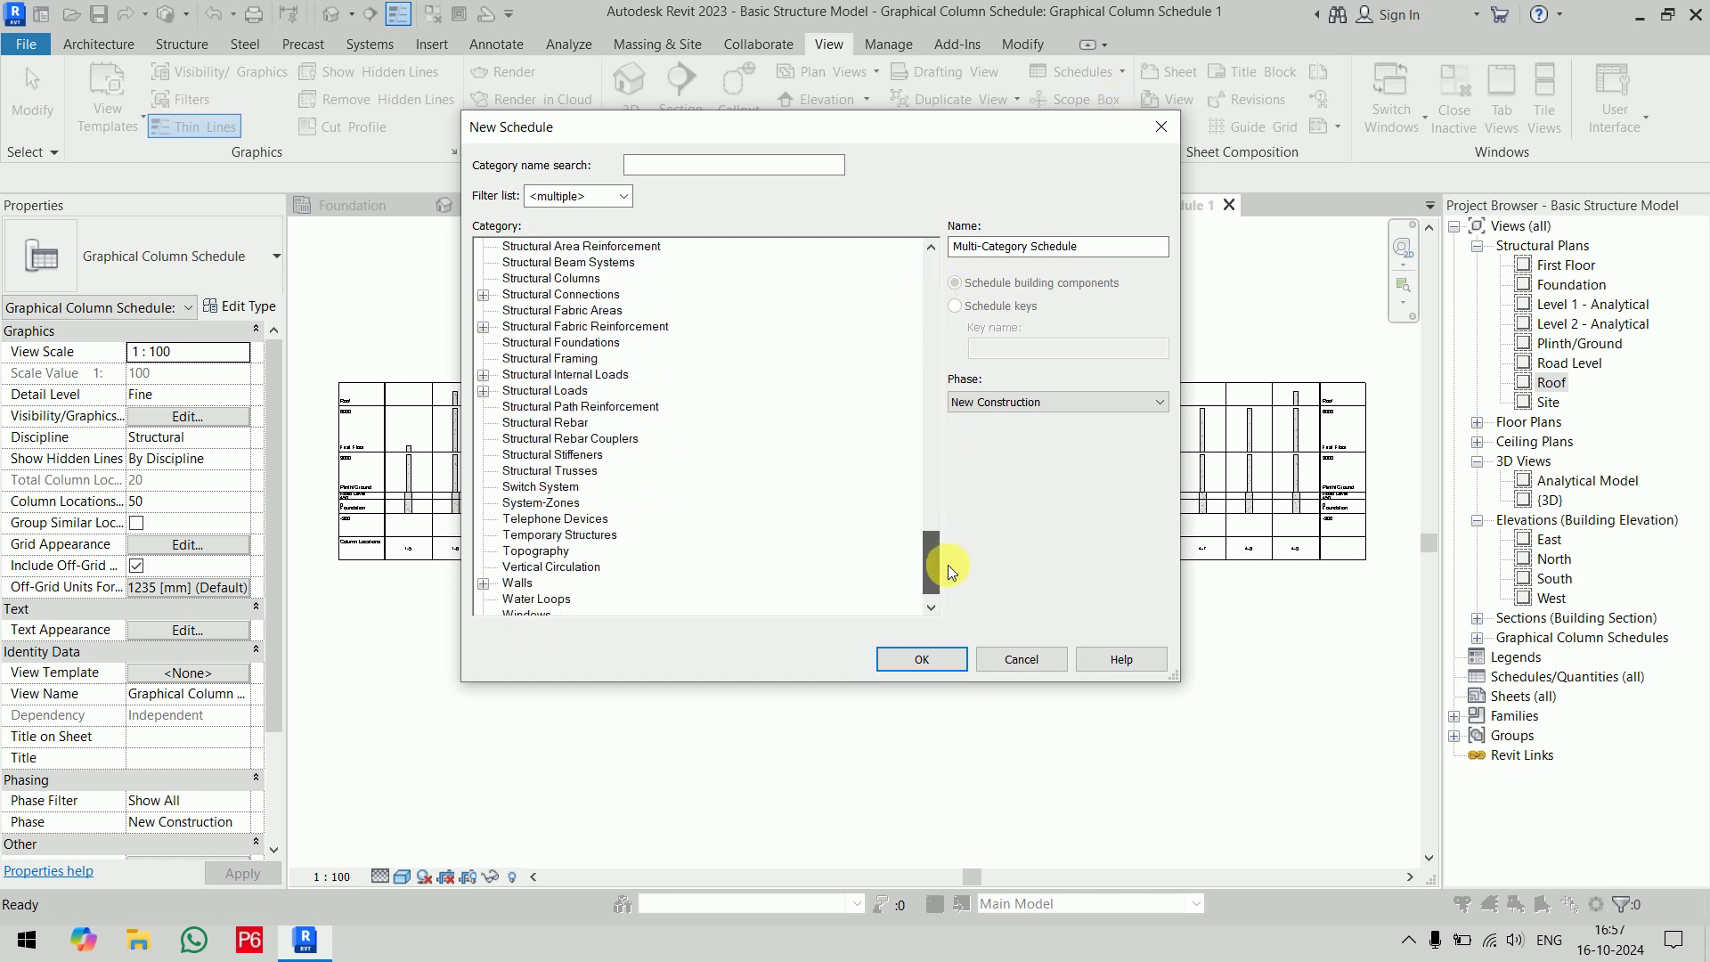
scroll(548, 289, "up", 1)
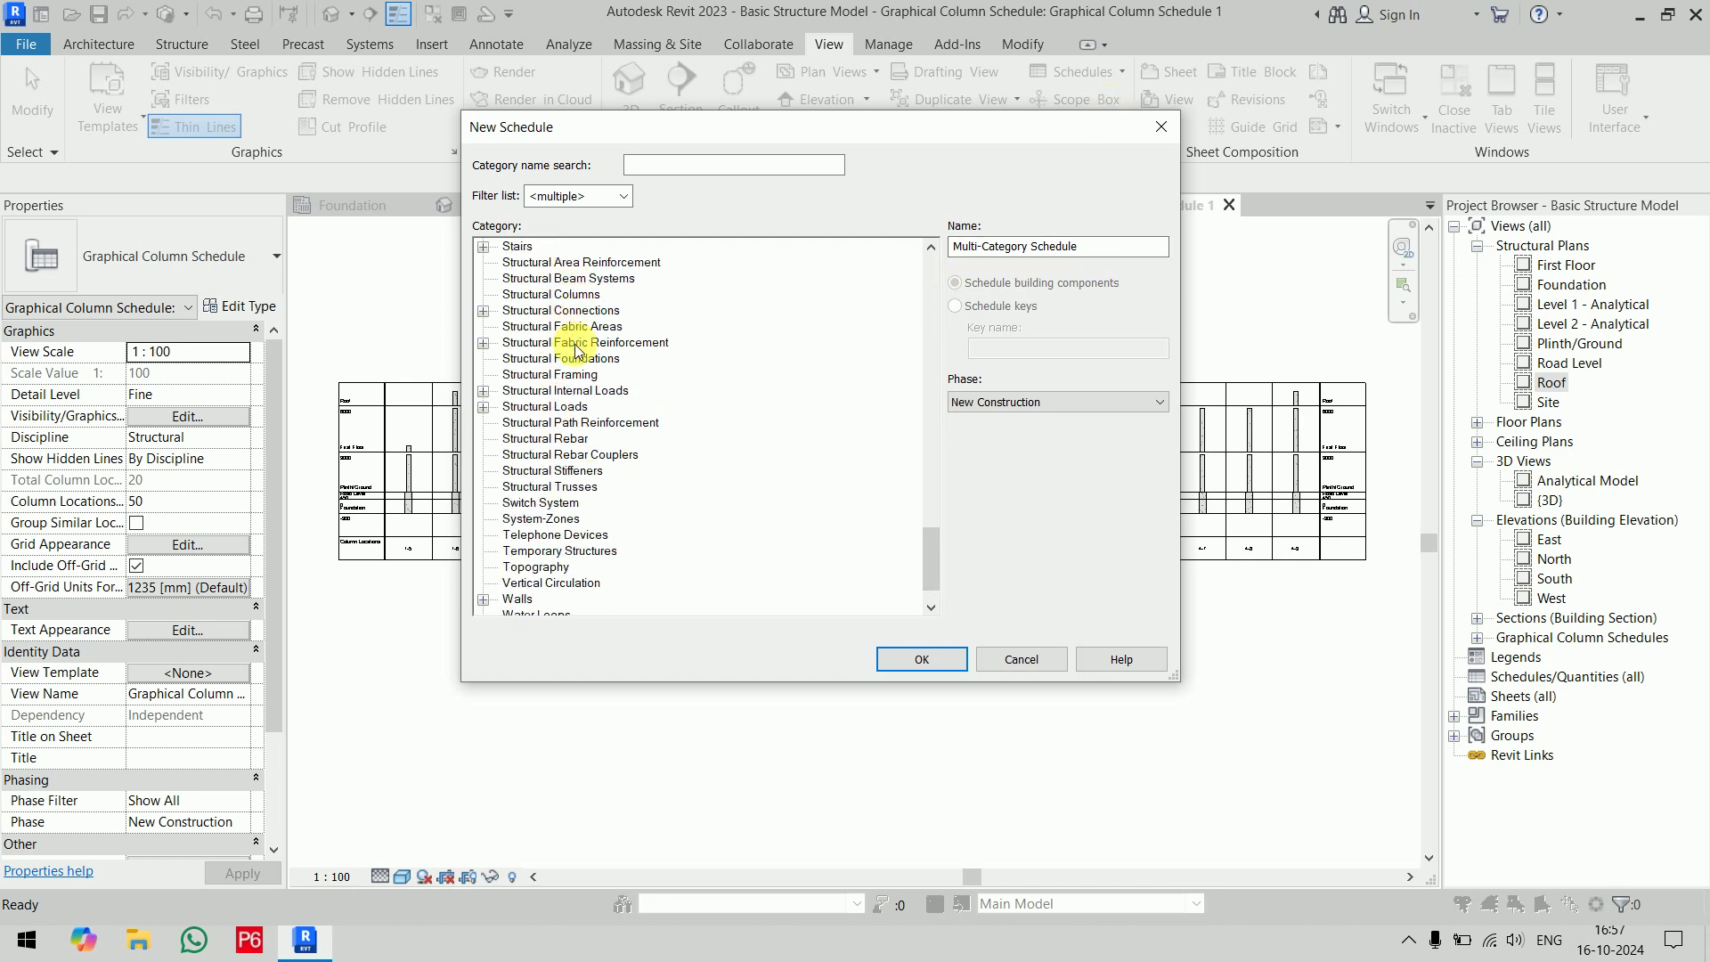
left_click(552, 294)
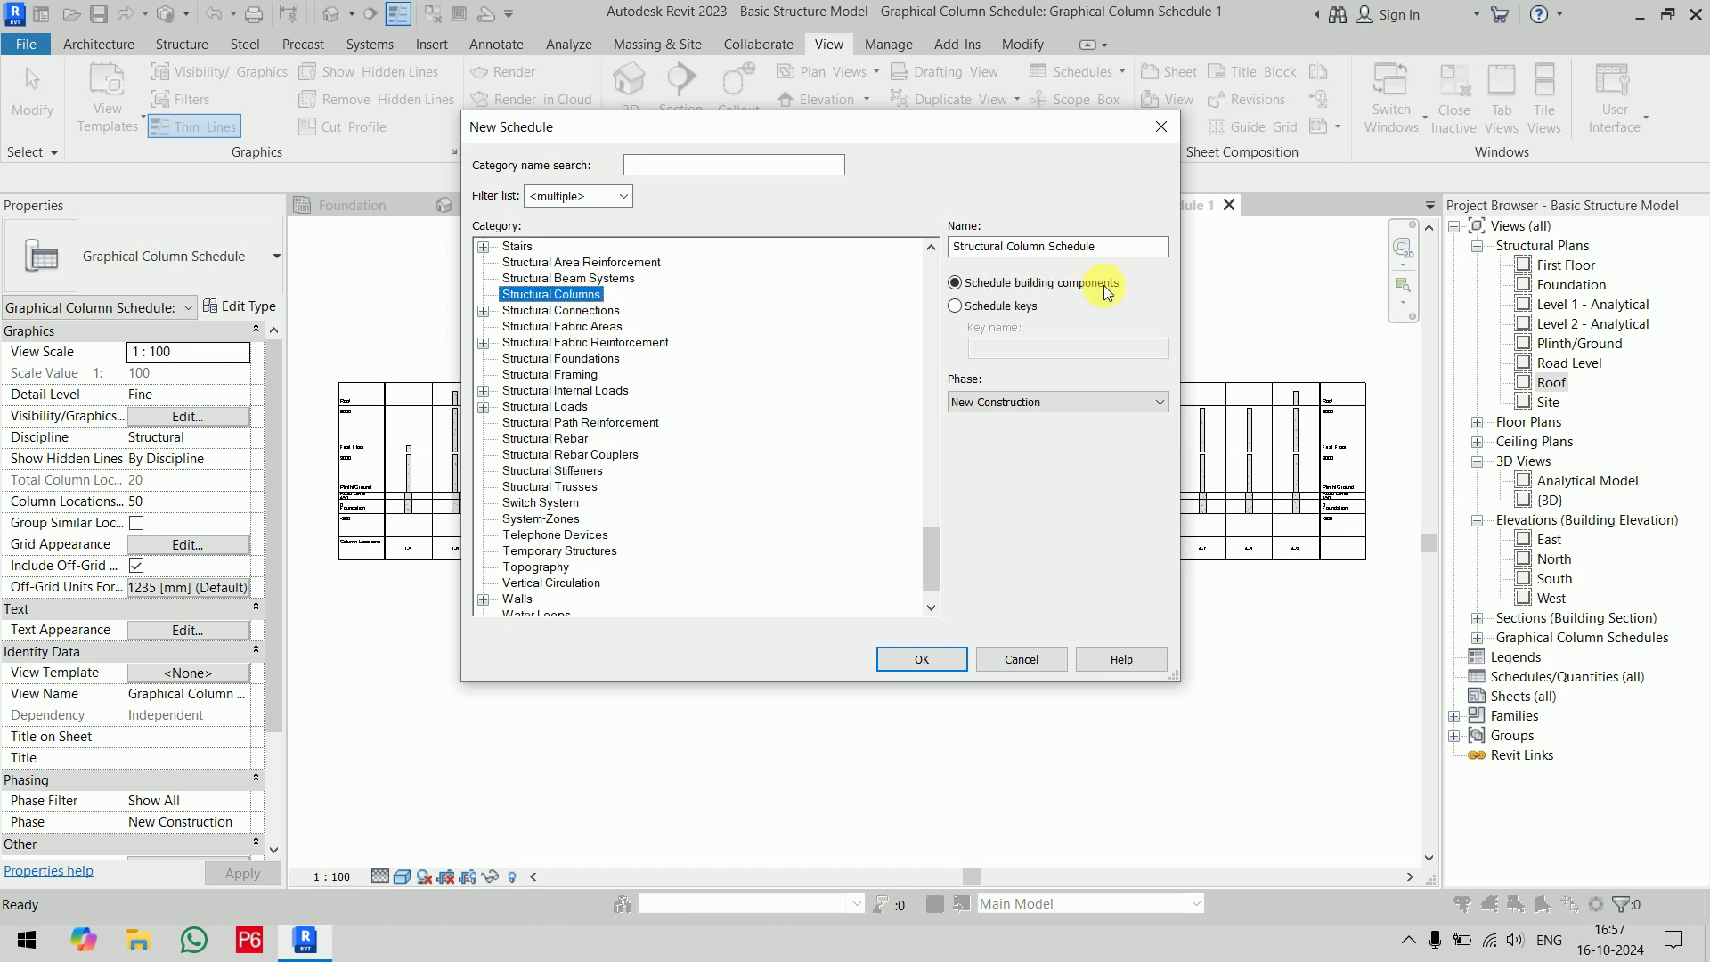
left_click_drag(1119, 252, 859, 256)
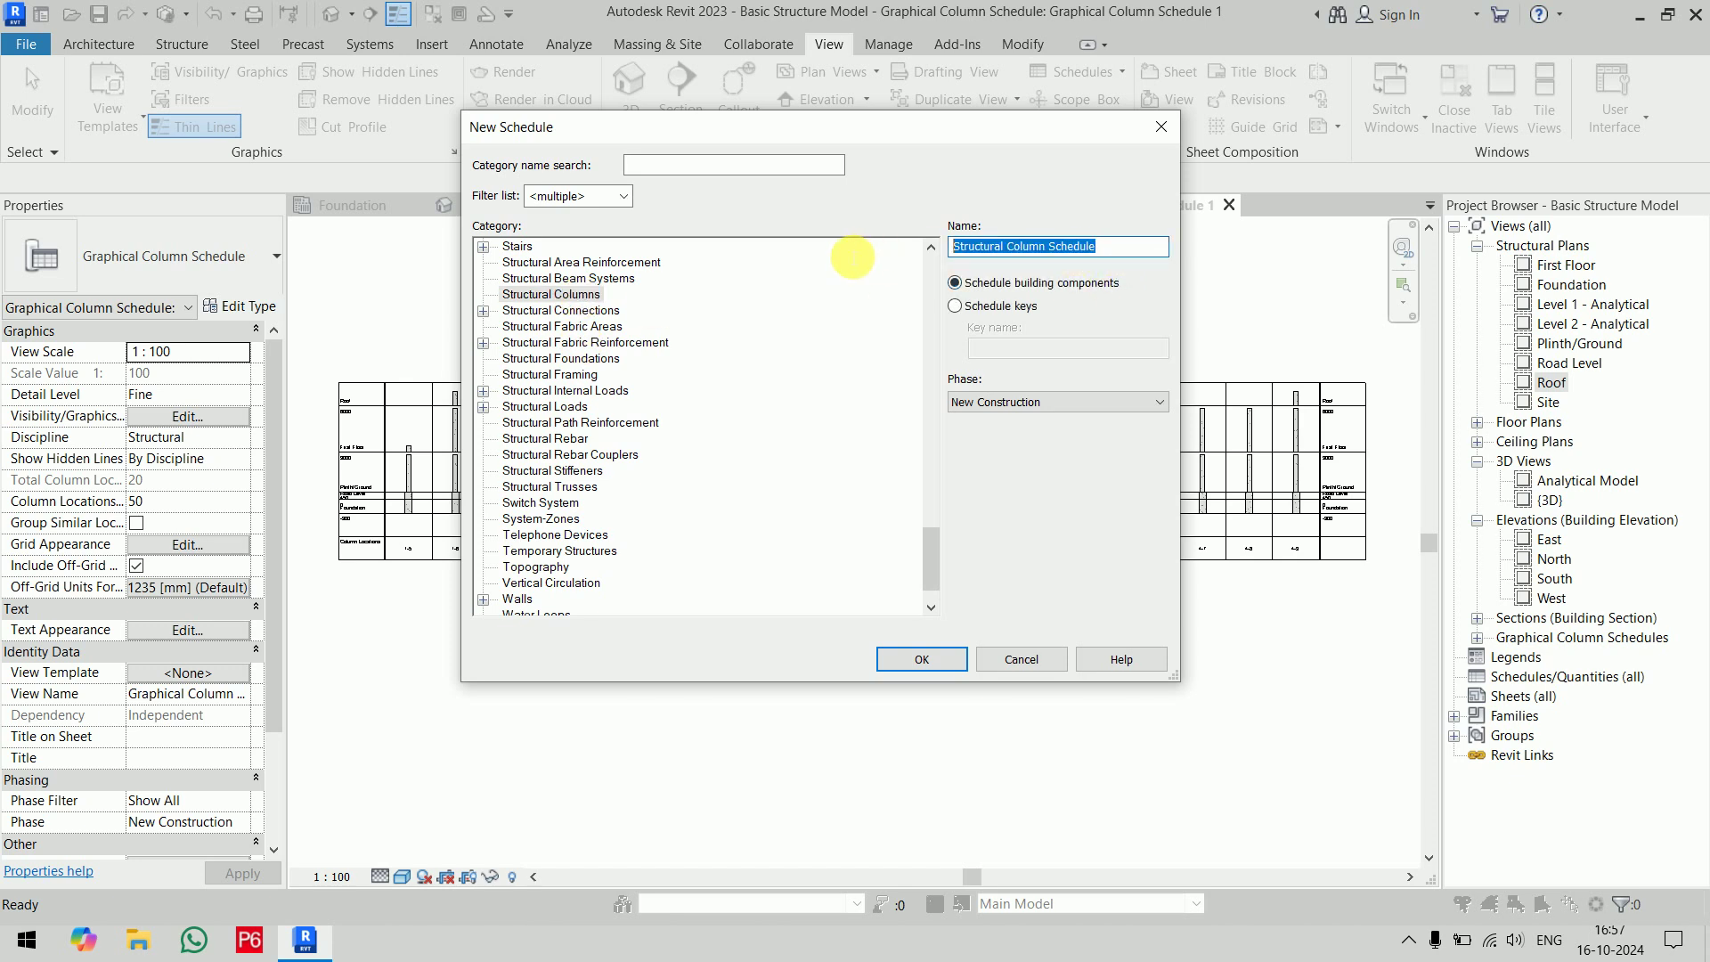
left_click(943, 653)
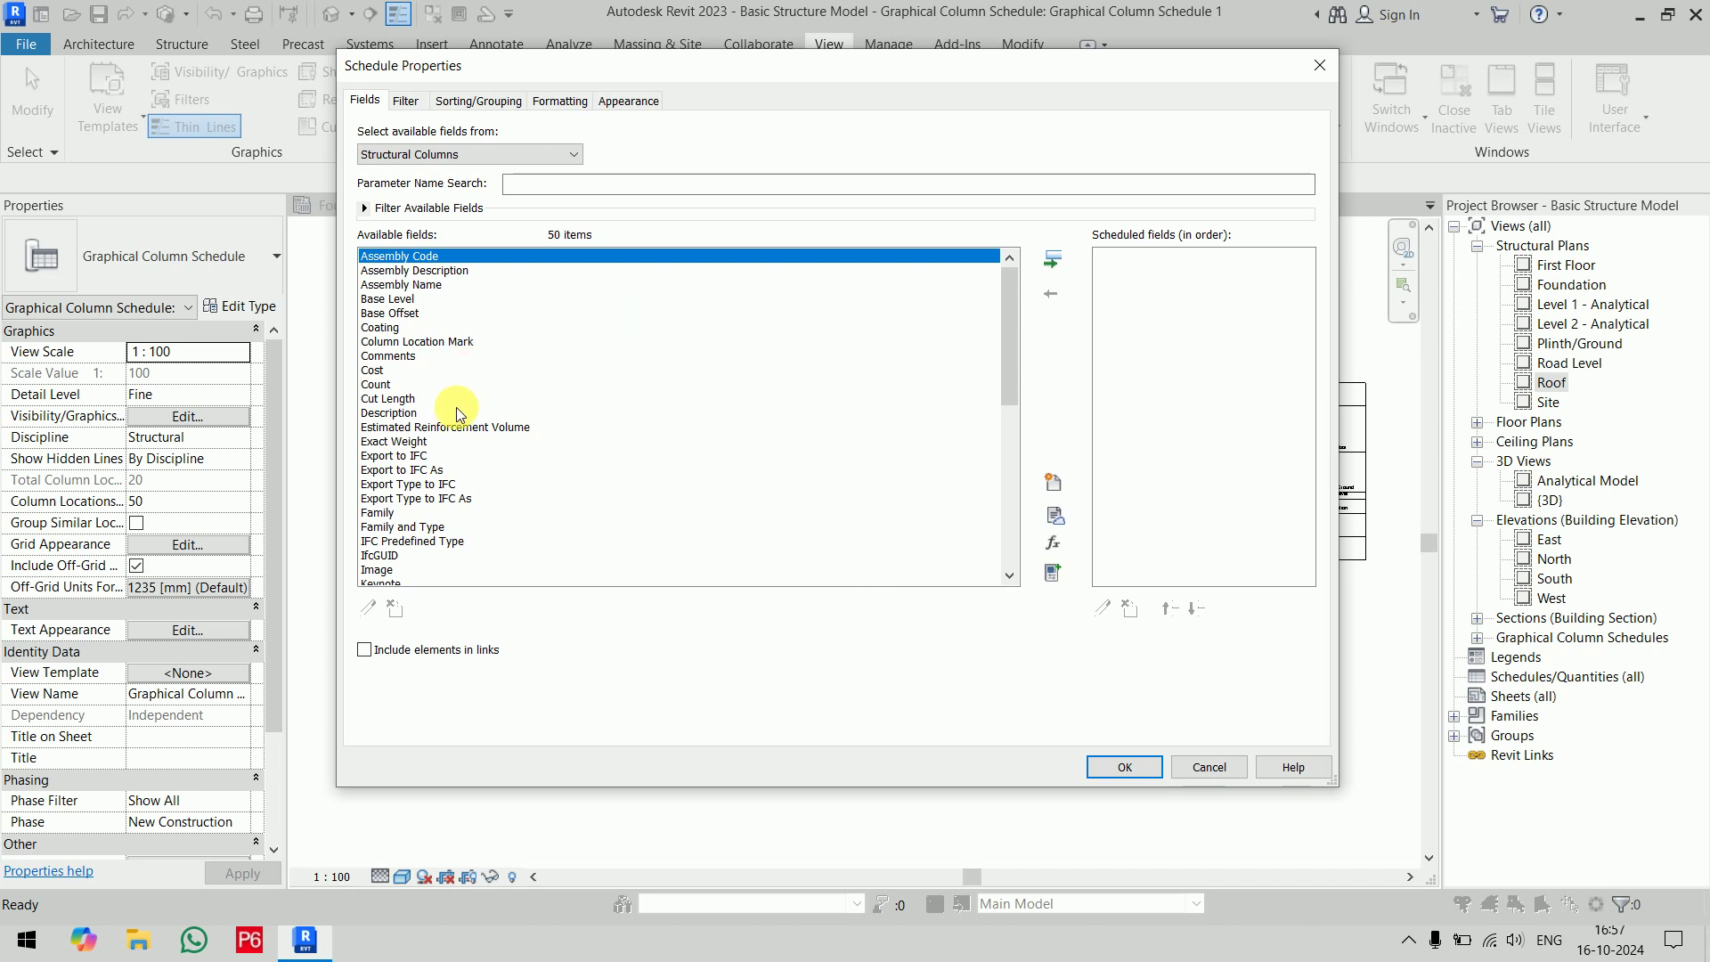
Add Family and Type as the first scheduled field of the structural column schedule
scroll(461, 463, "down", 7)
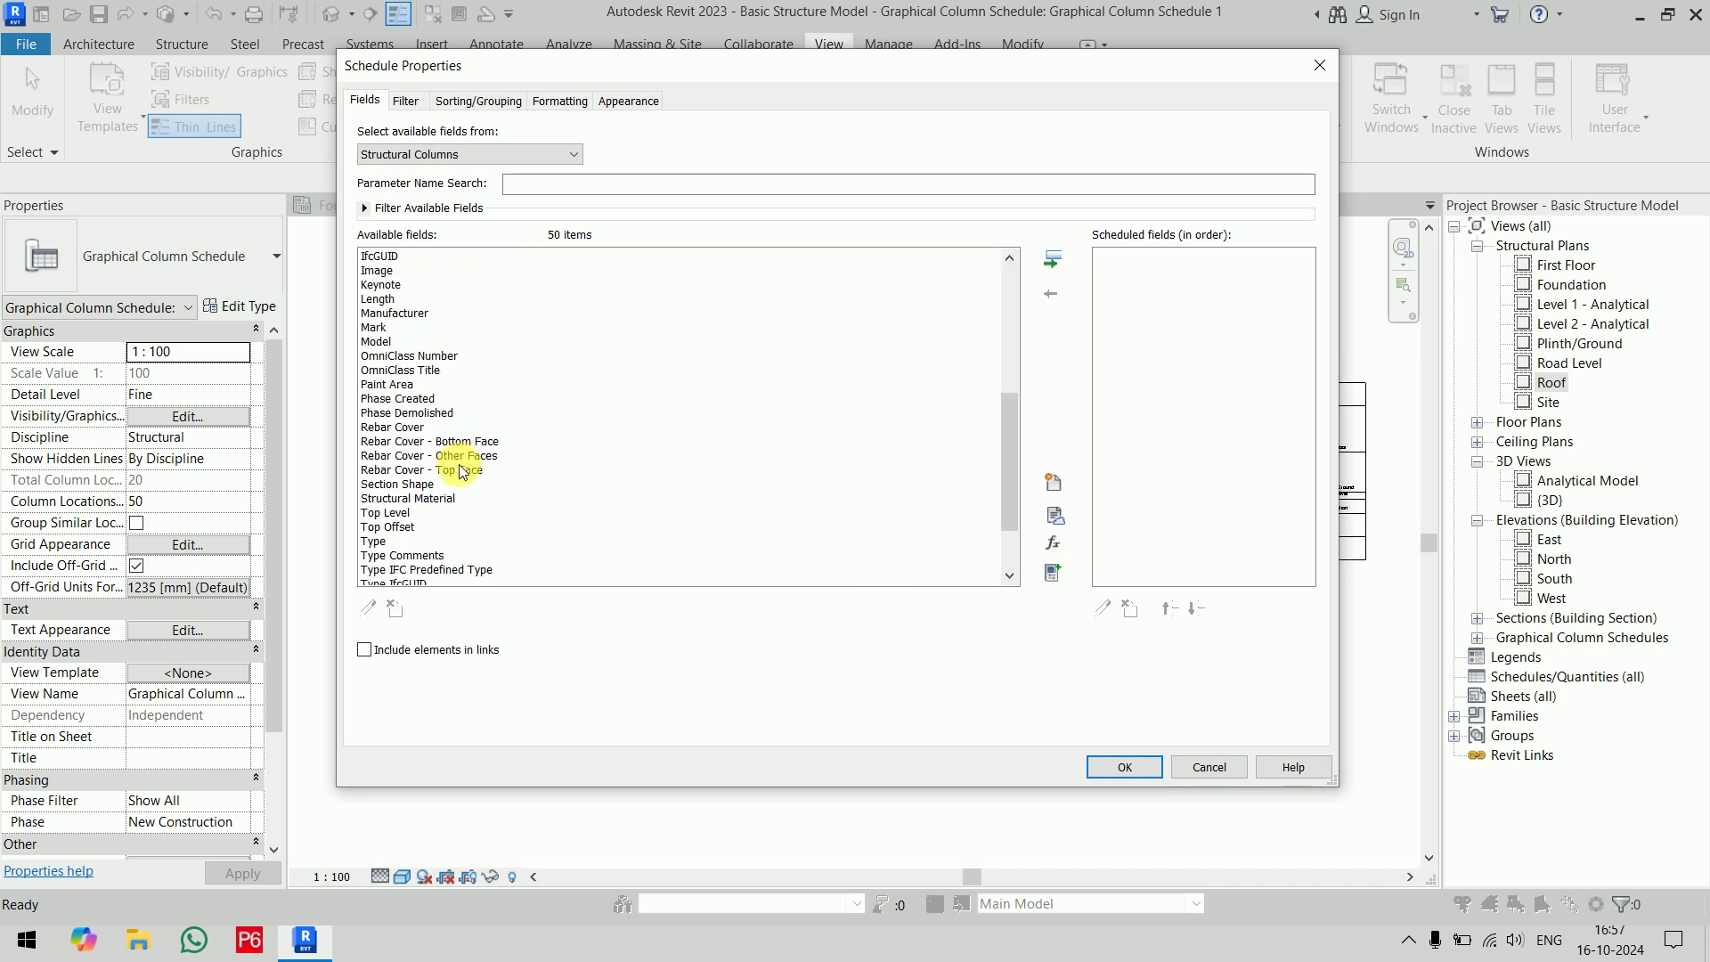
scroll(425, 449, "up", 5)
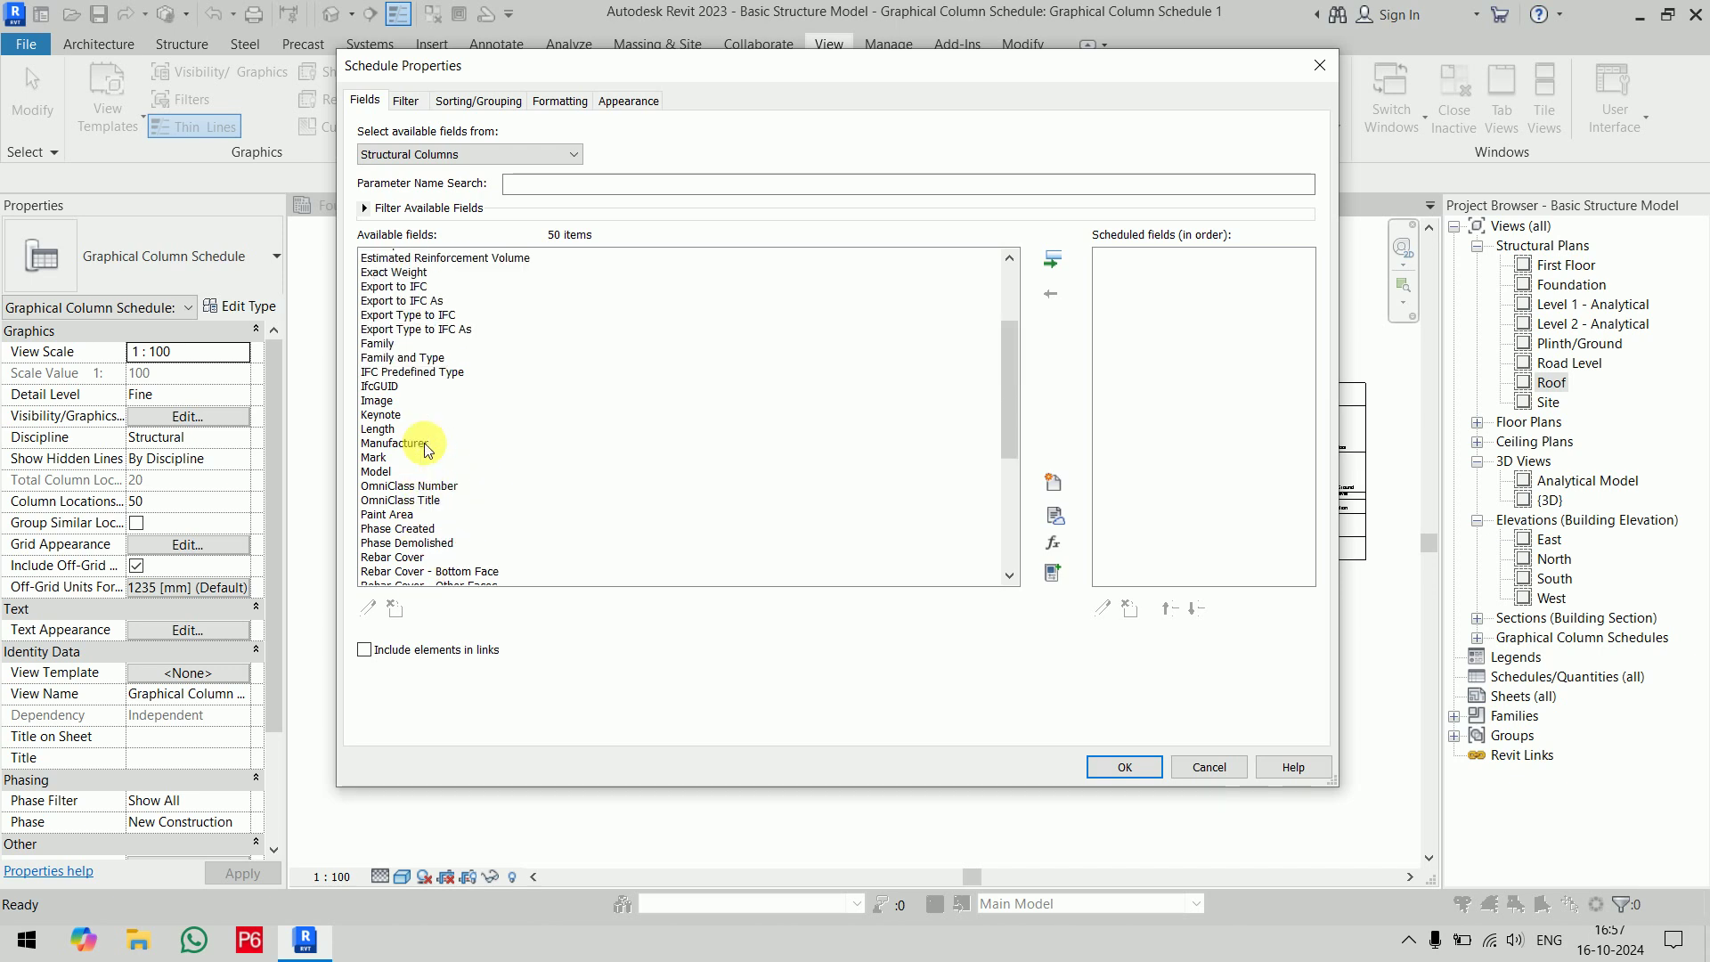
left_click(428, 441)
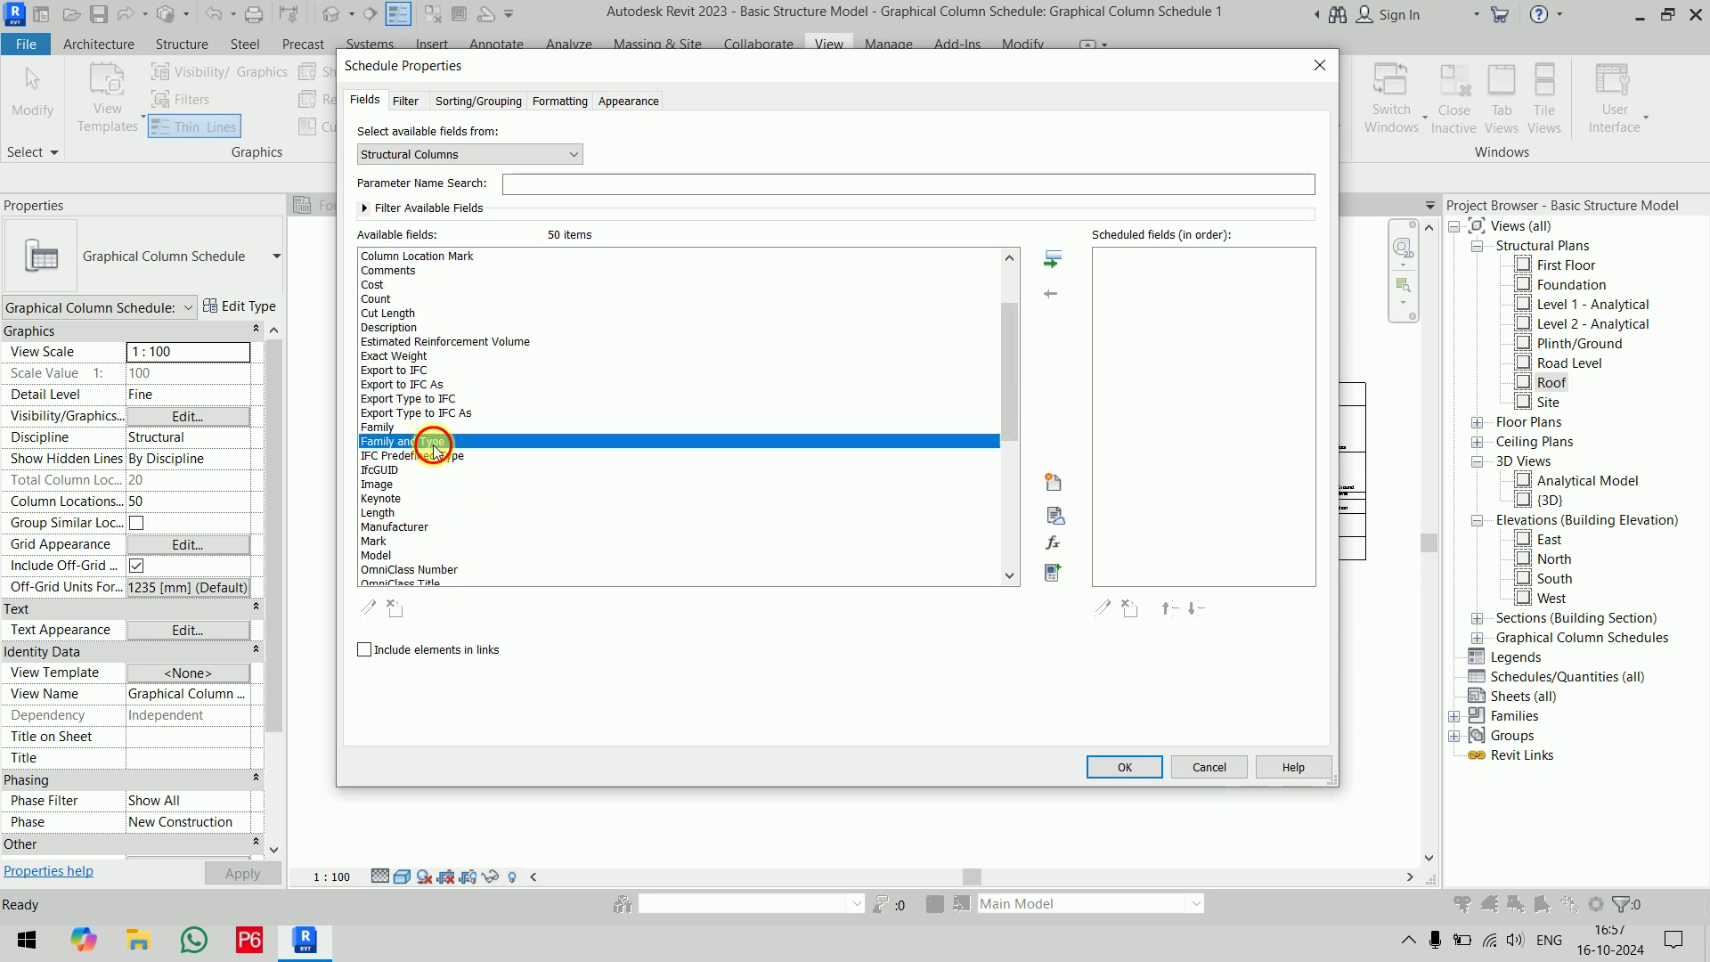
left_click(1052, 260)
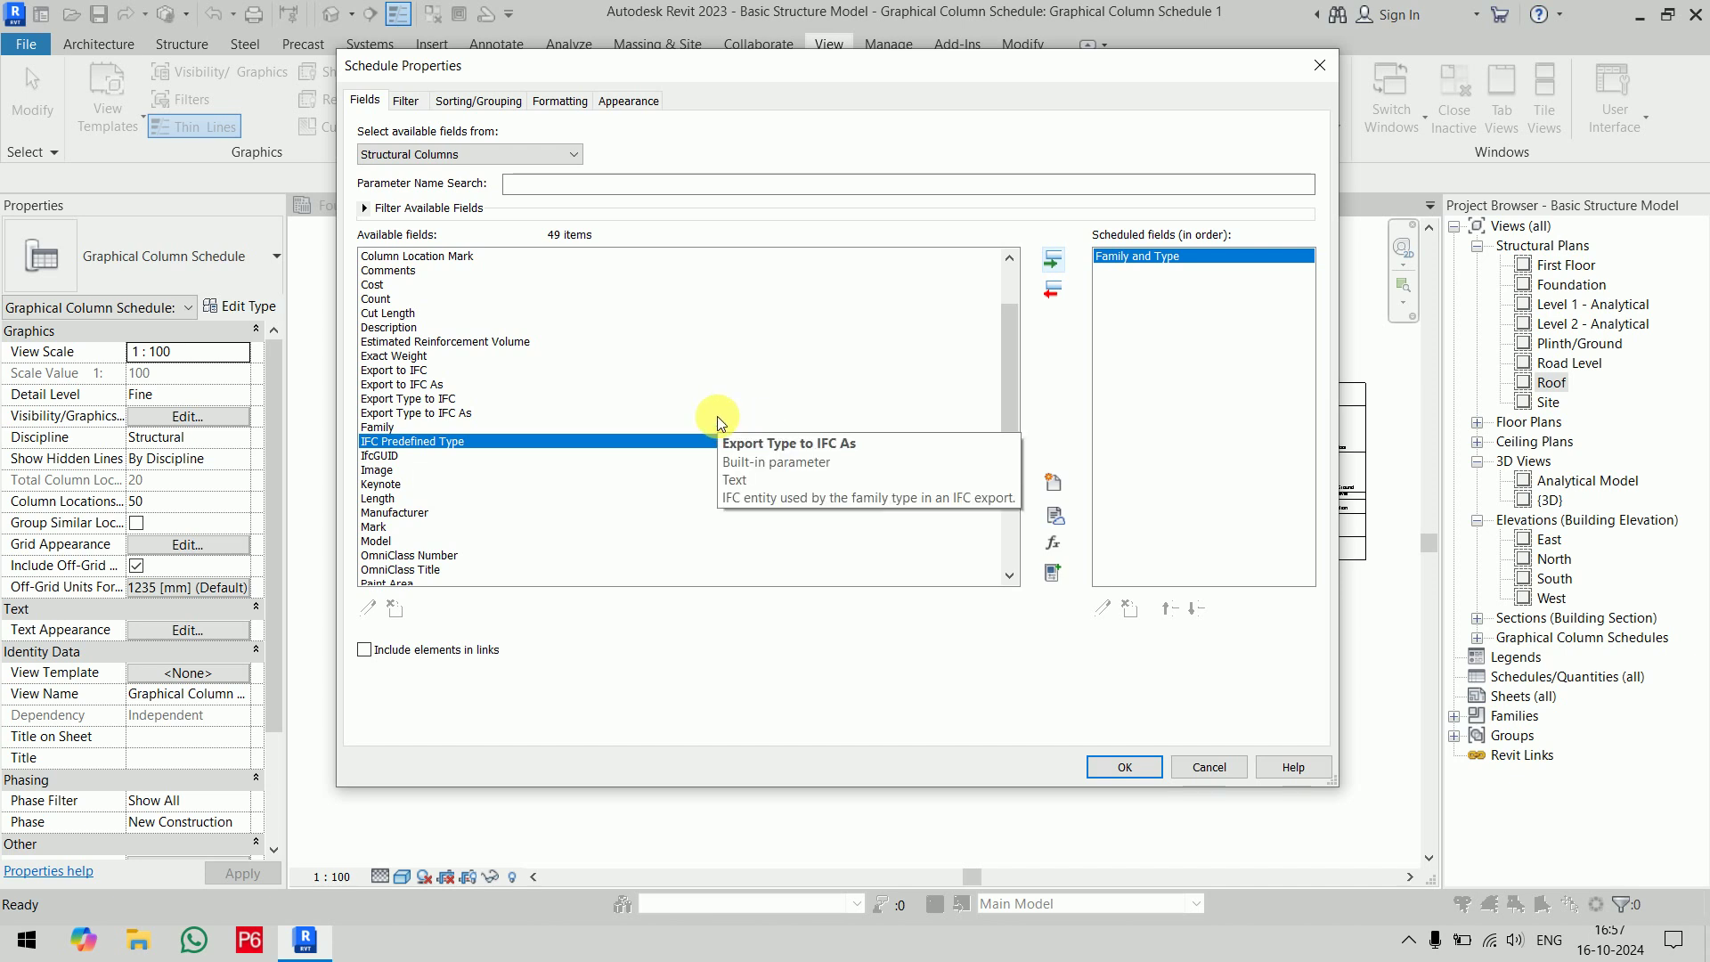
Add the Volume and Structural Material fields to the structural column schedule
scroll(718, 415, "up", 2)
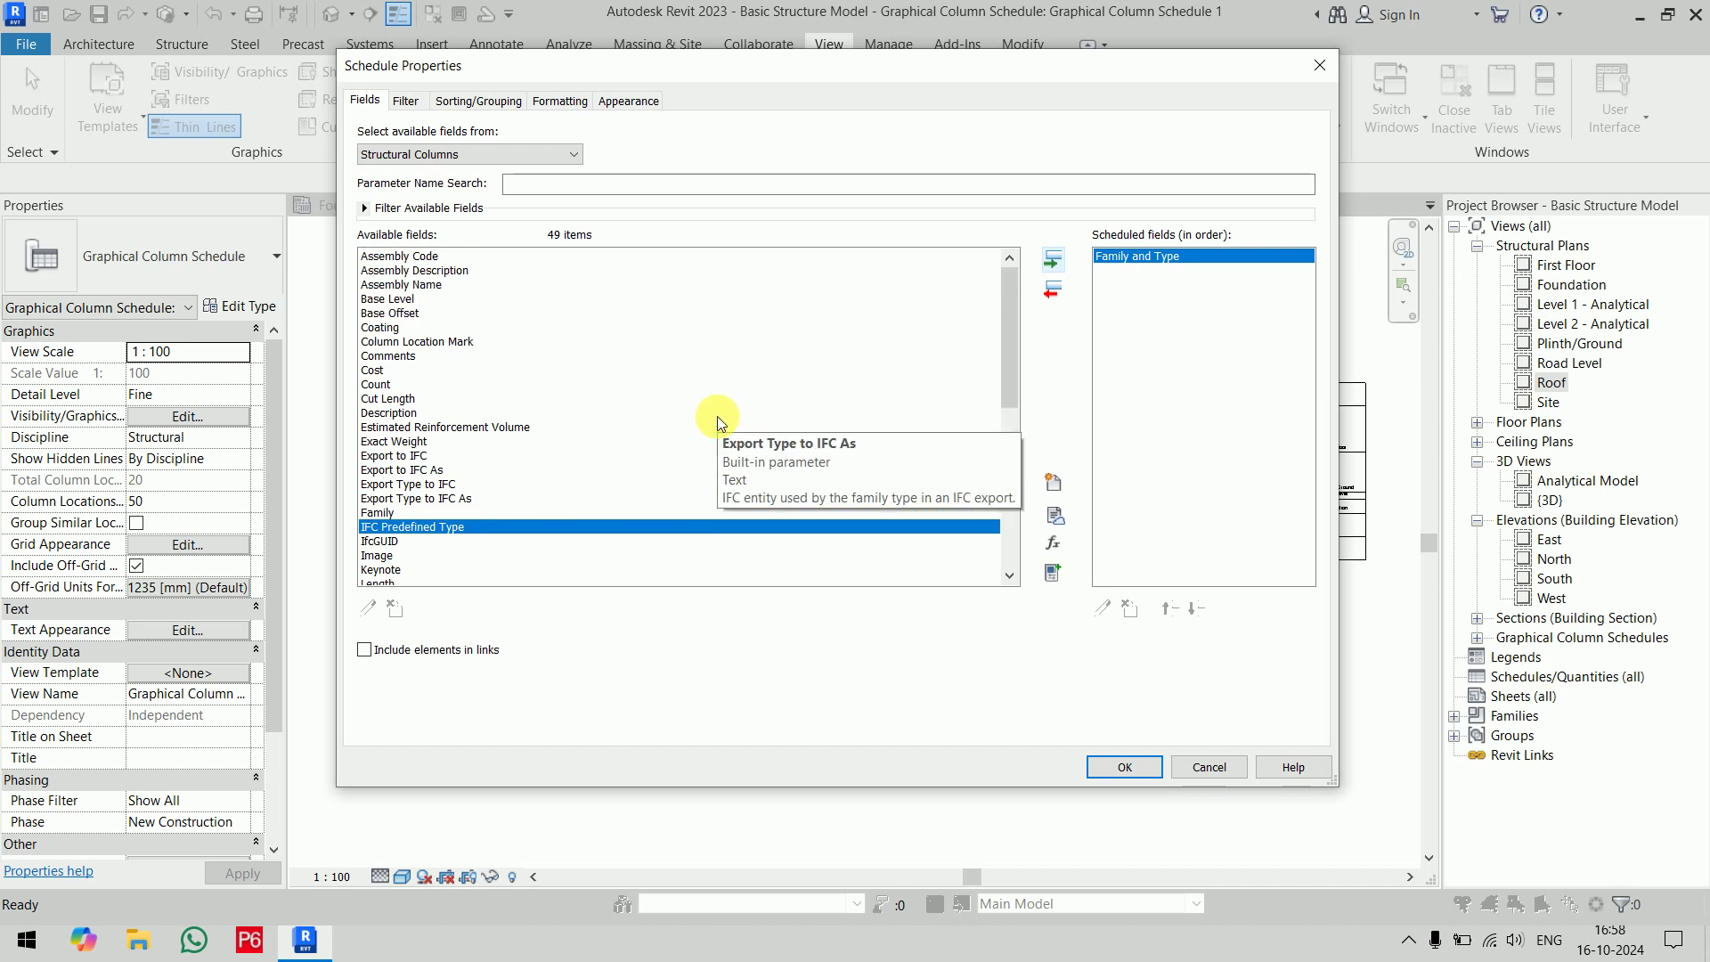
left_click_drag(1007, 333, 1016, 519)
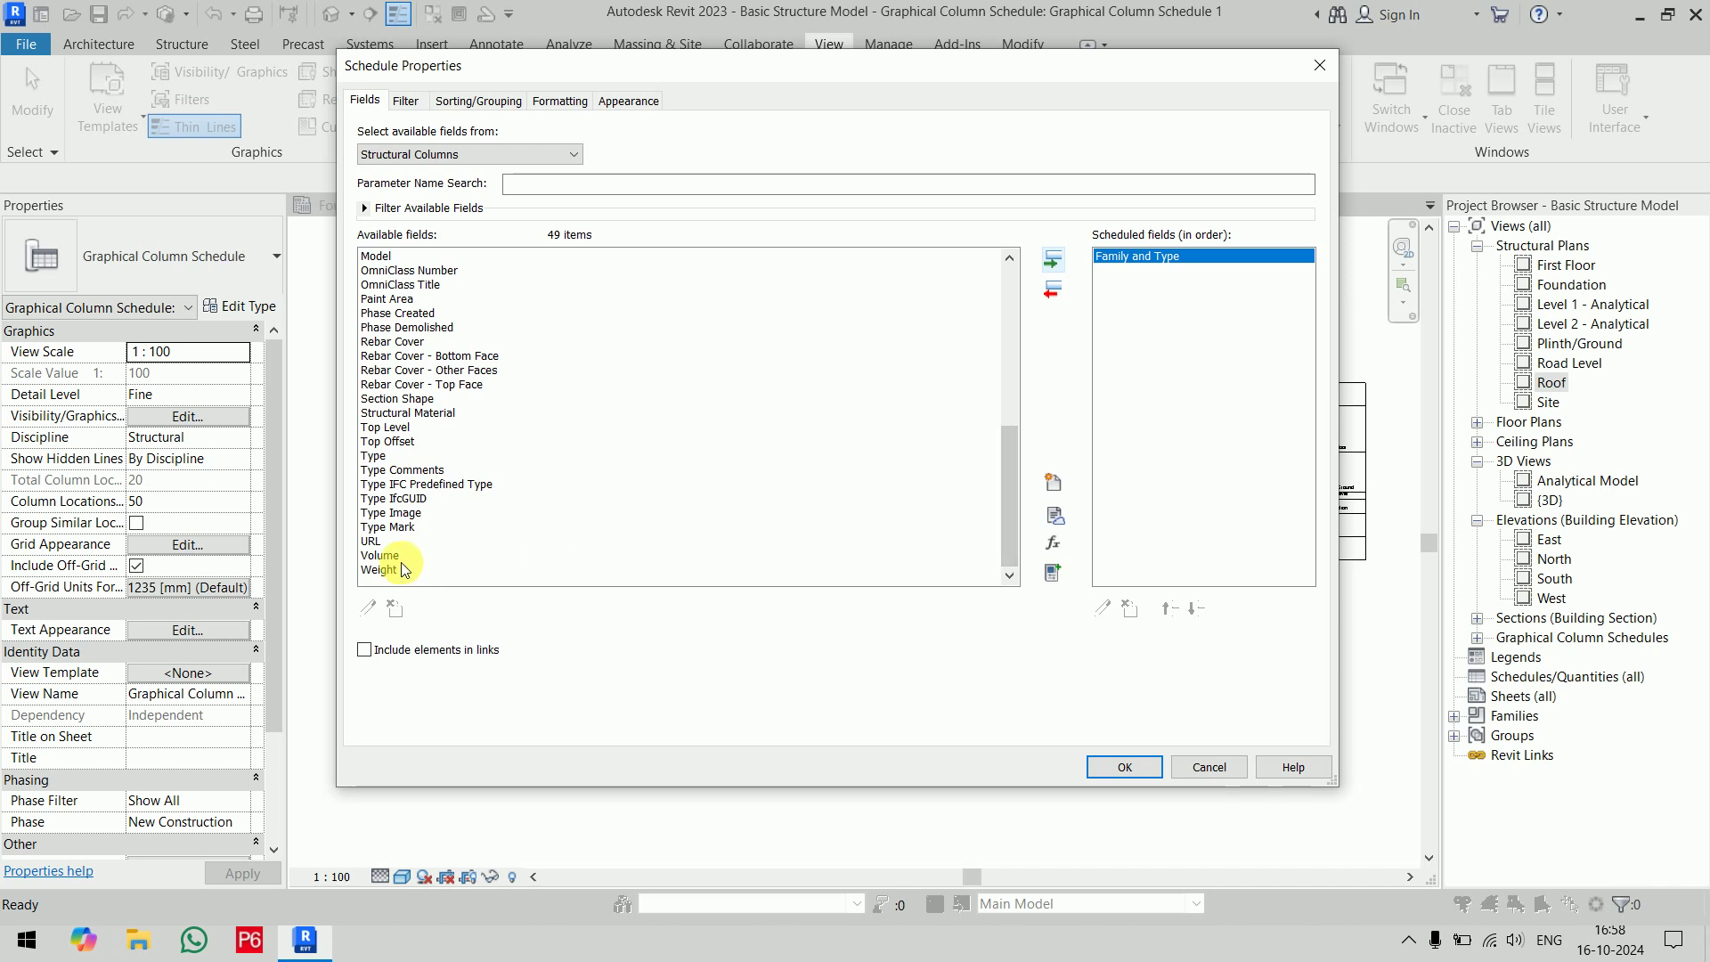
left_click(489, 555)
left_click(1060, 266)
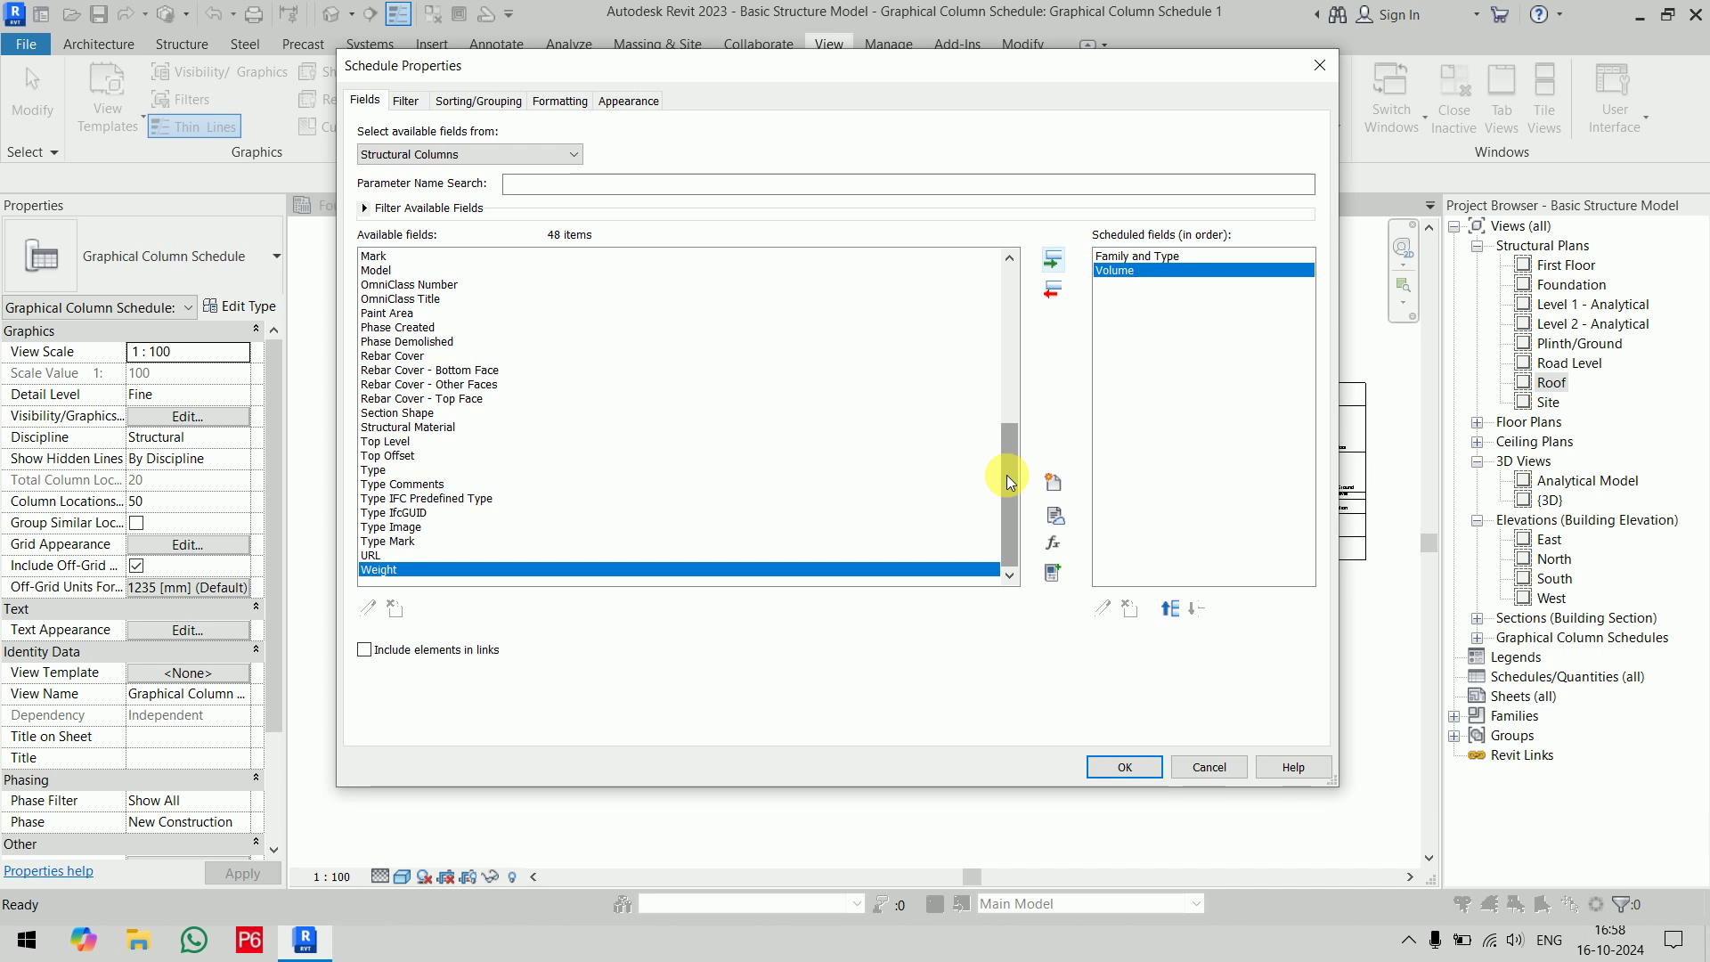
left_click(437, 428)
left_click(1051, 261)
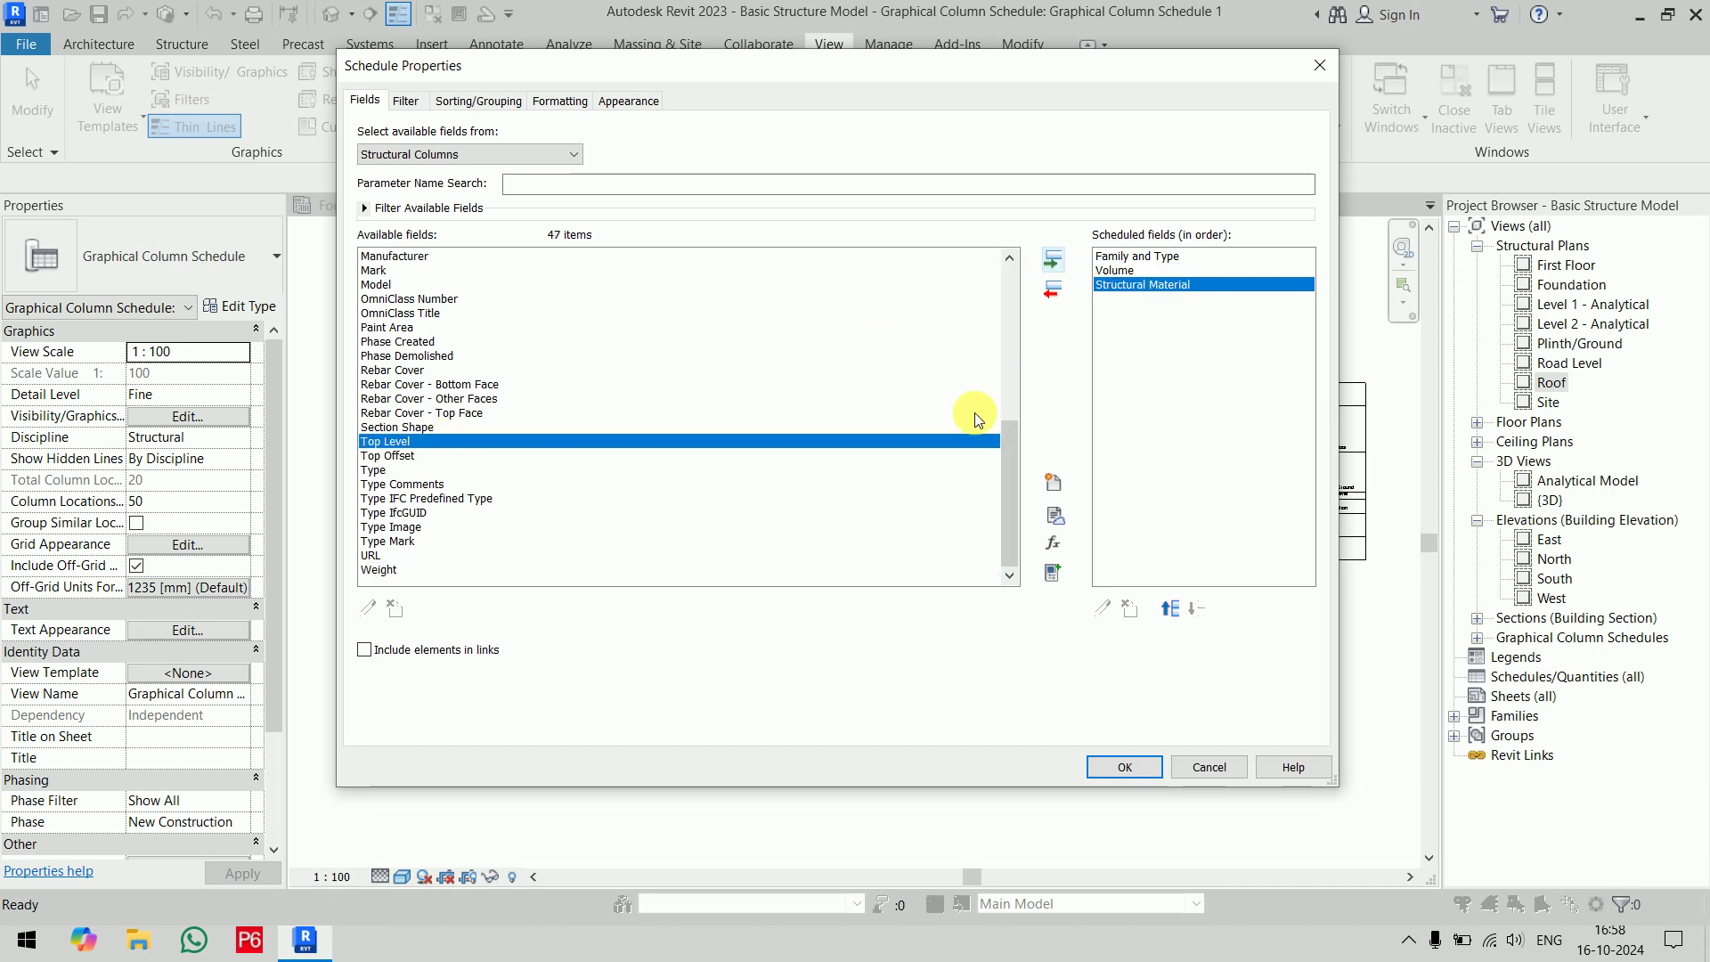
Add the Length field after Structural Material in the structural column schedule
left_click(990, 517)
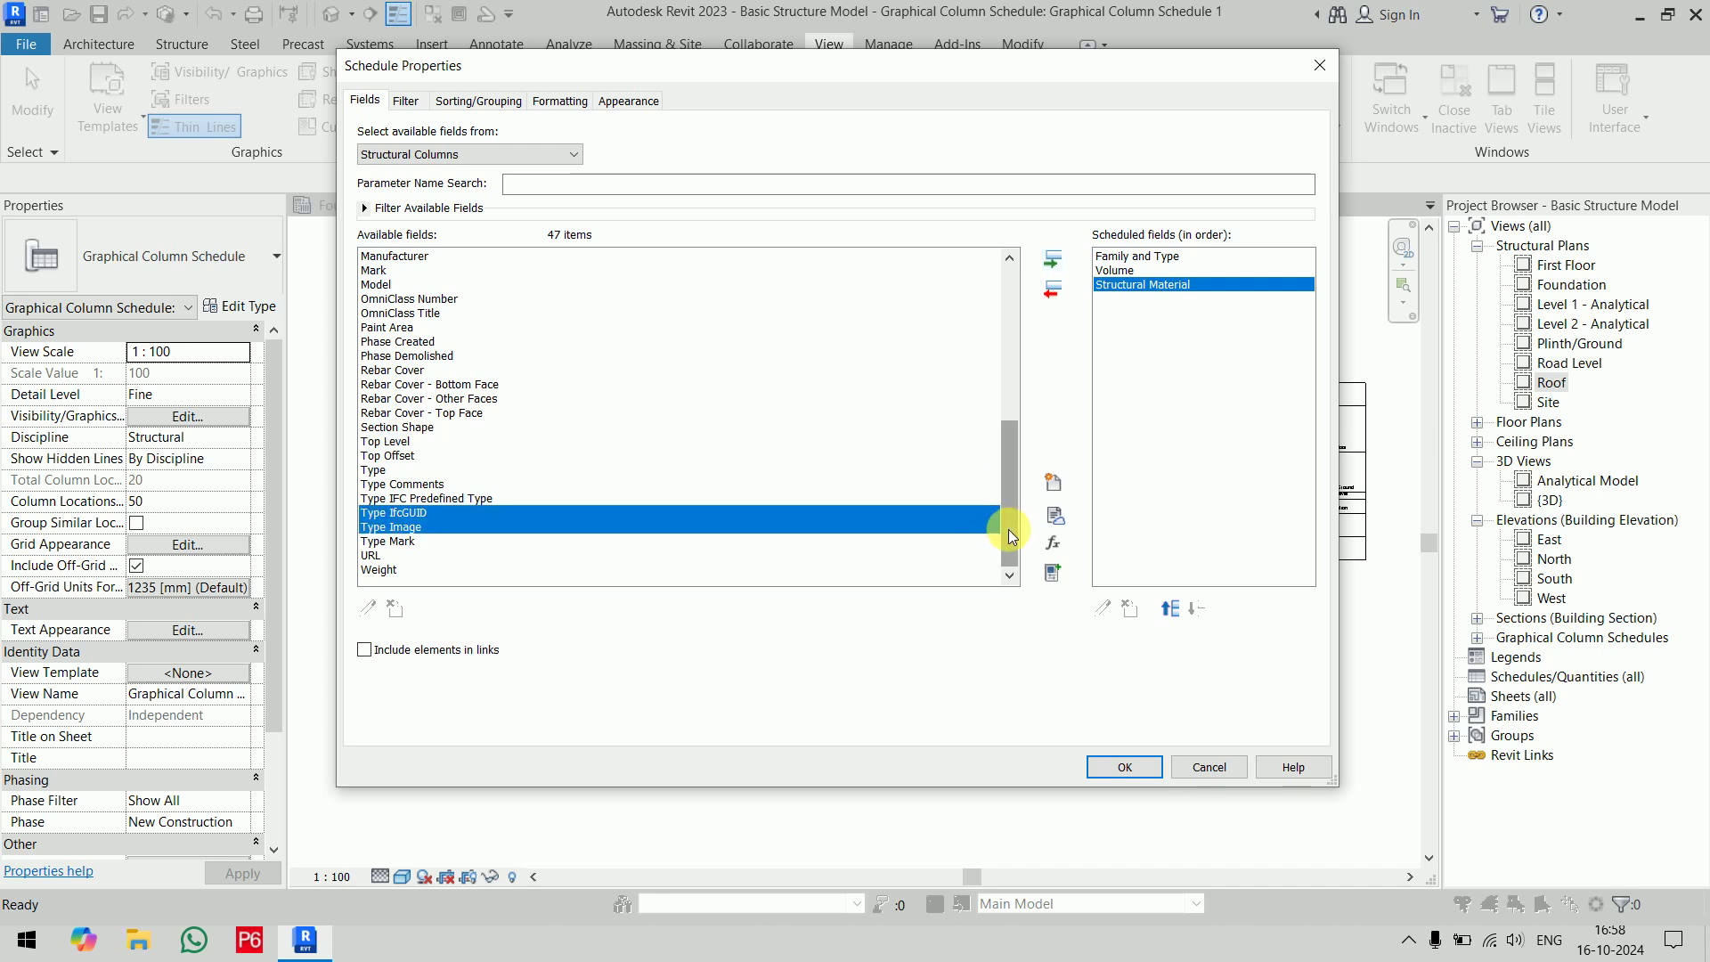
mouse_move(1009, 529)
left_mouse_down()
mouse_move(1009, 377)
mouse_move(1024, 543)
mouse_move(1029, 317)
mouse_move(1016, 539)
left_mouse_up()
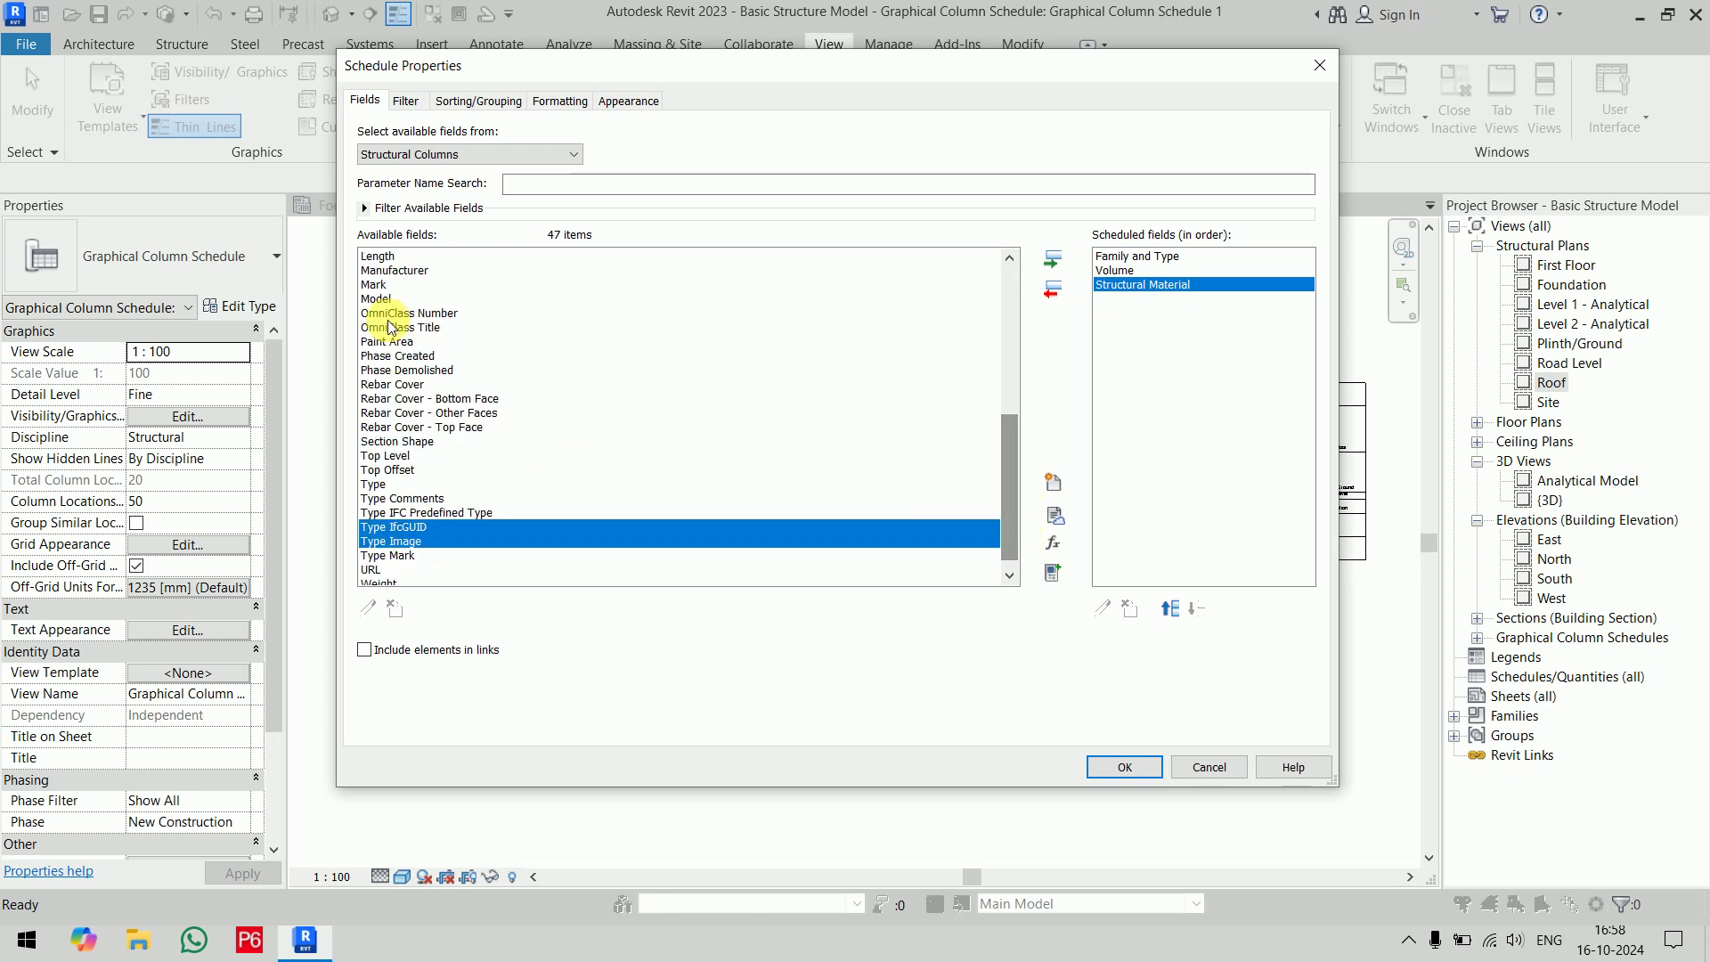
left_click(401, 257)
left_click(1052, 259)
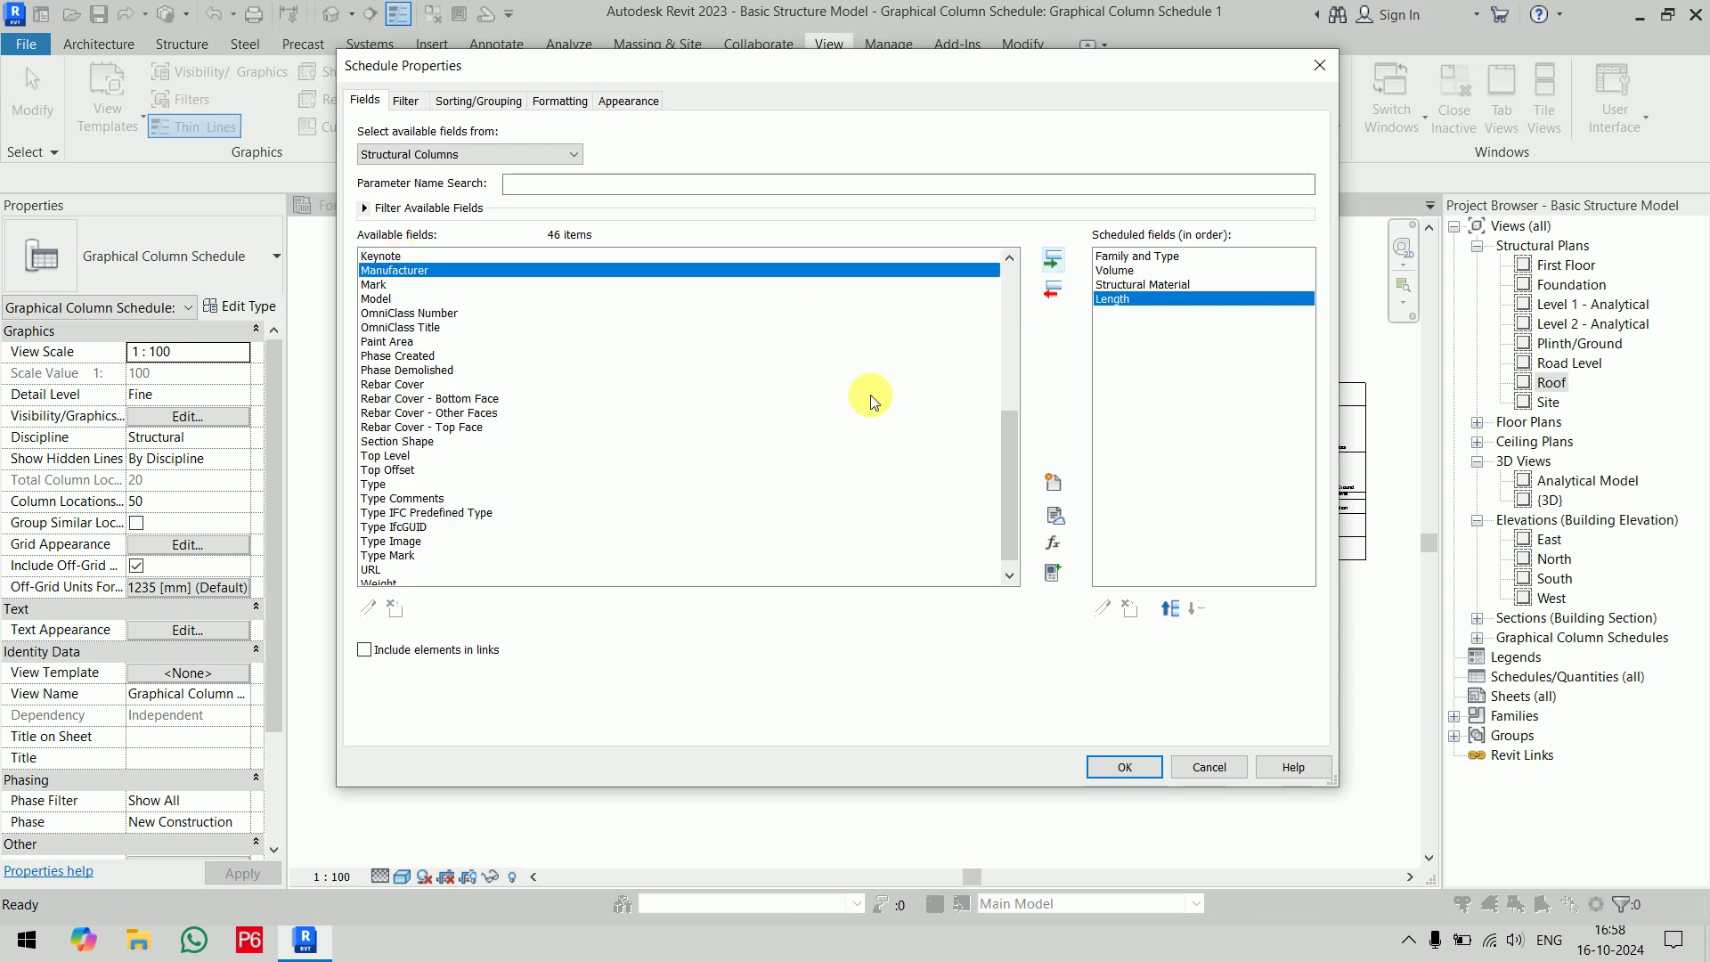
Review the remaining available column fields and add Mark to the structural column schedule
left_click(376, 575)
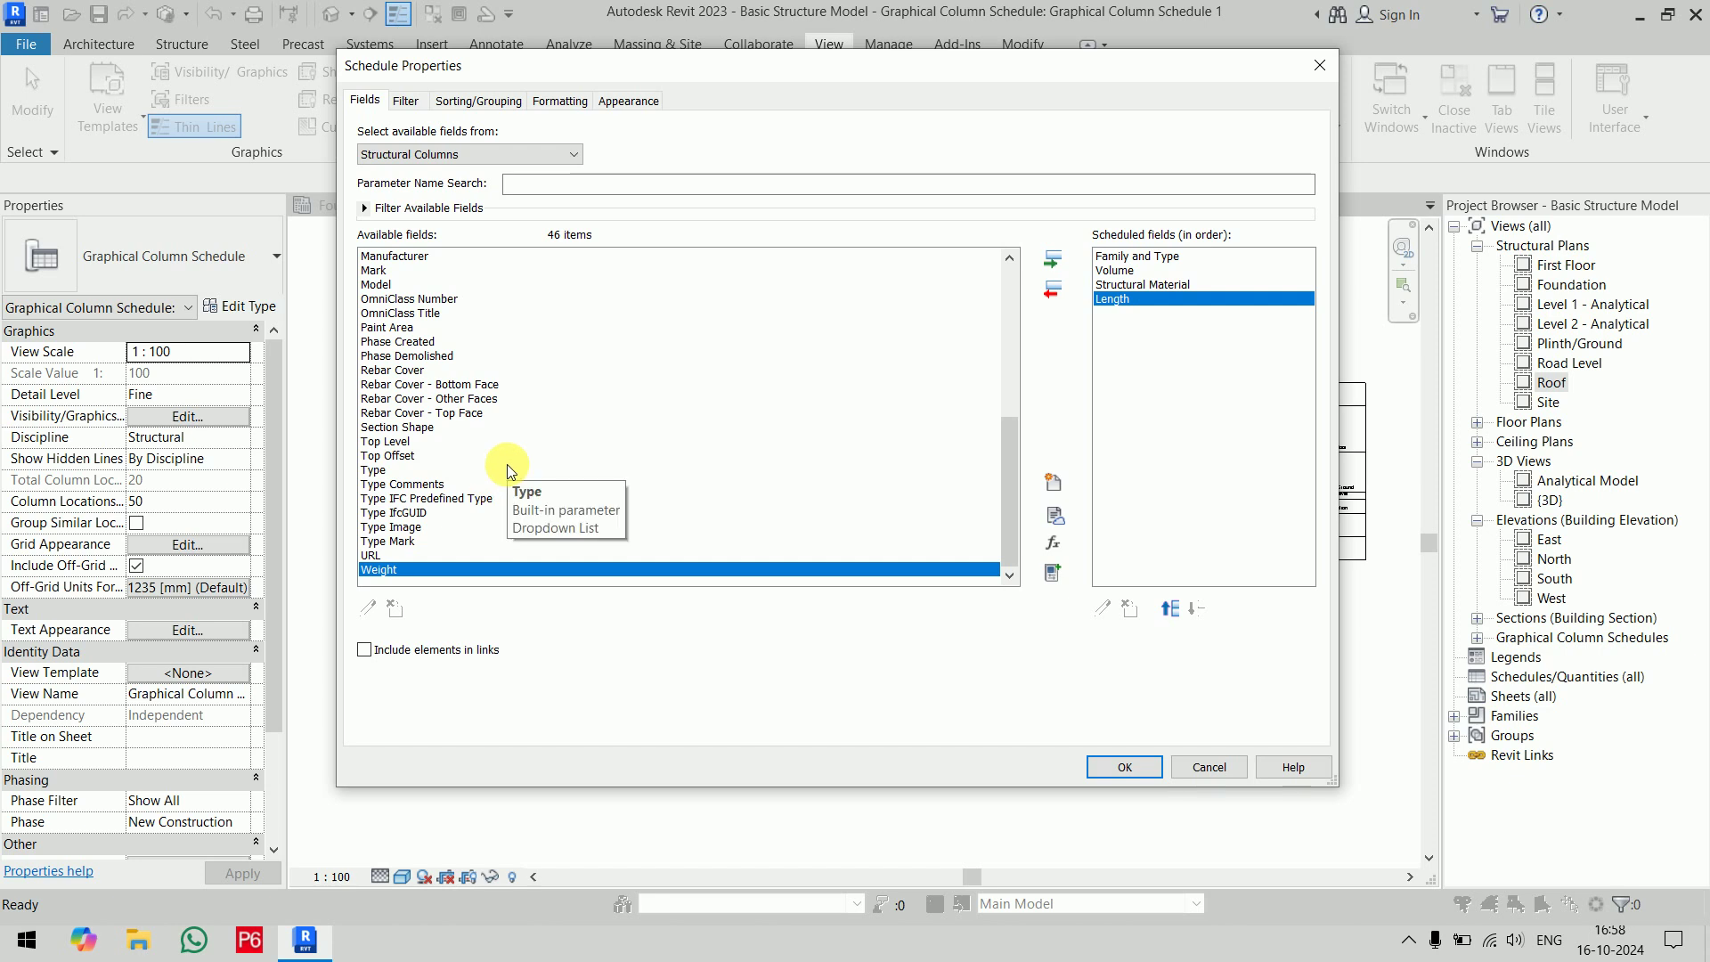
left_click_drag(1011, 502, 1003, 329)
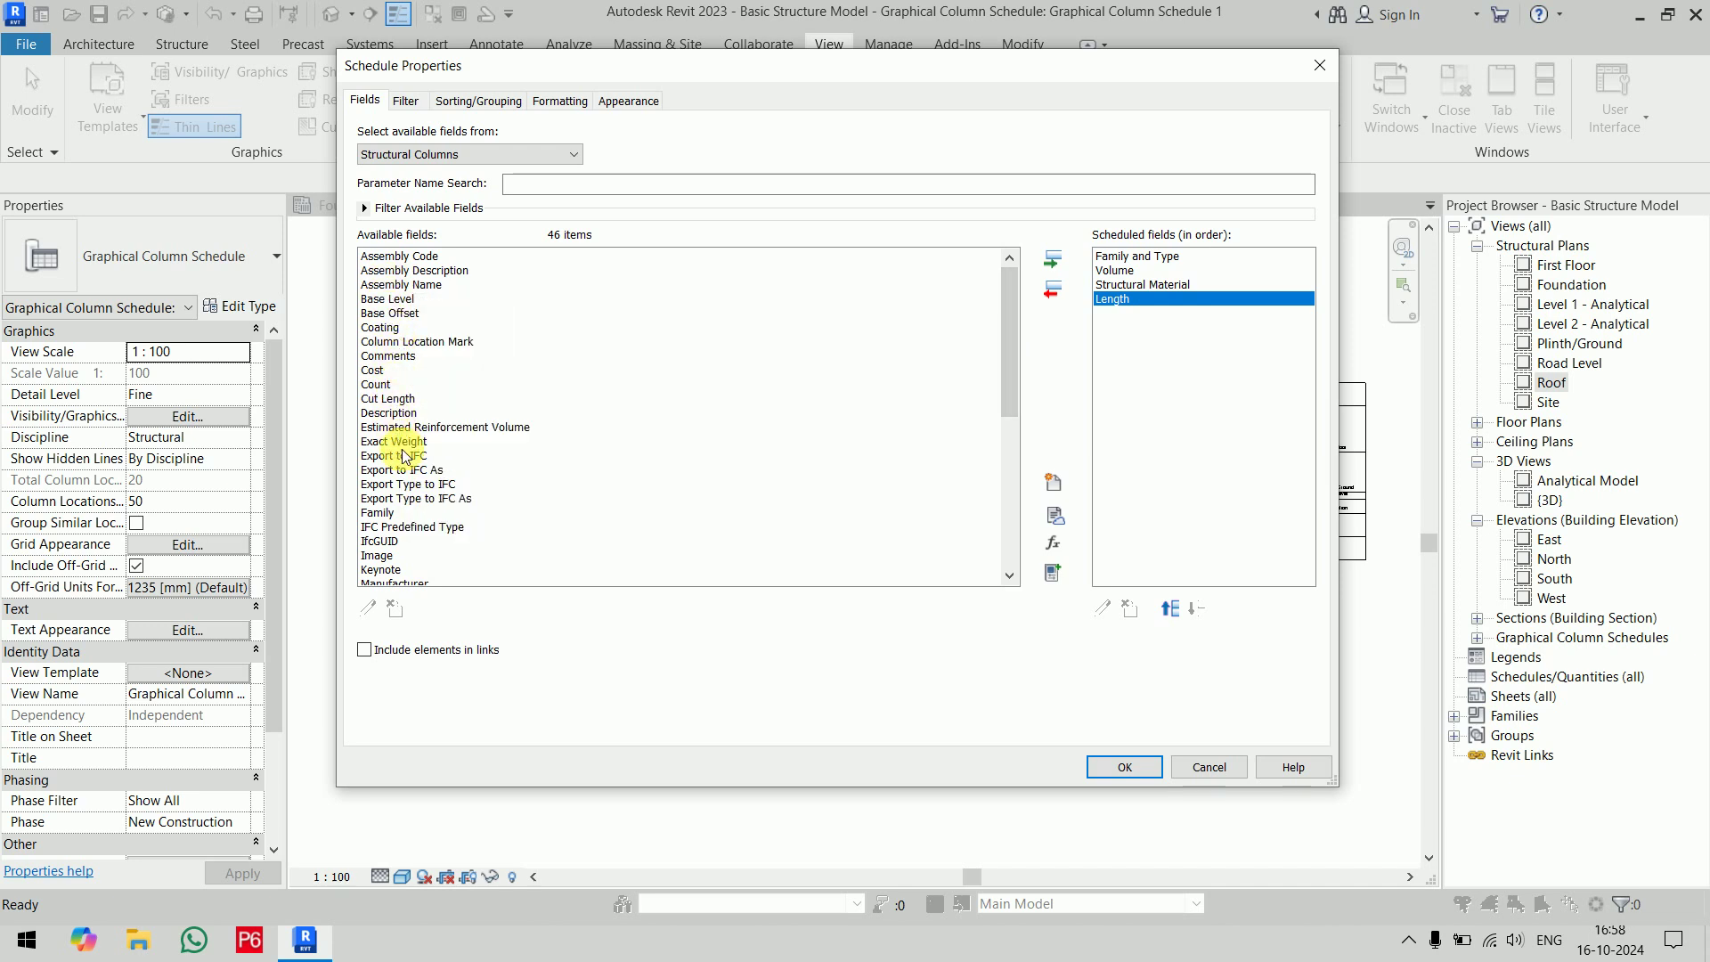
scroll(405, 445, "down", 5)
scroll(412, 475, "down", 1)
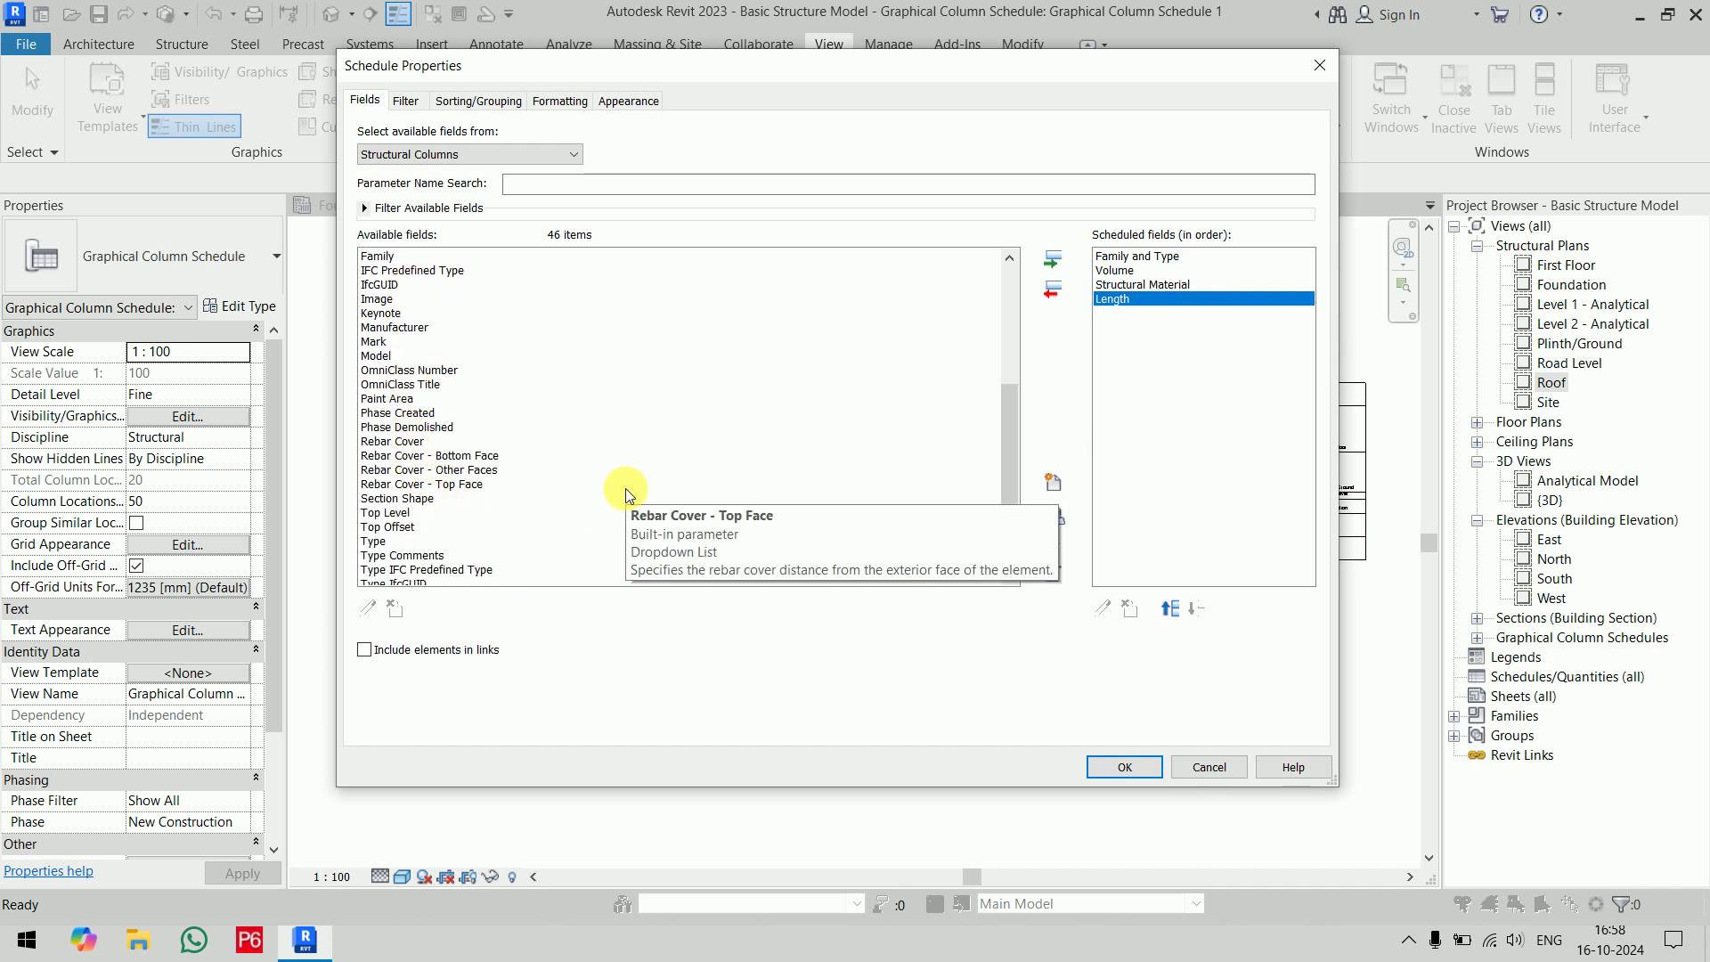
scroll(624, 495, "down", 2)
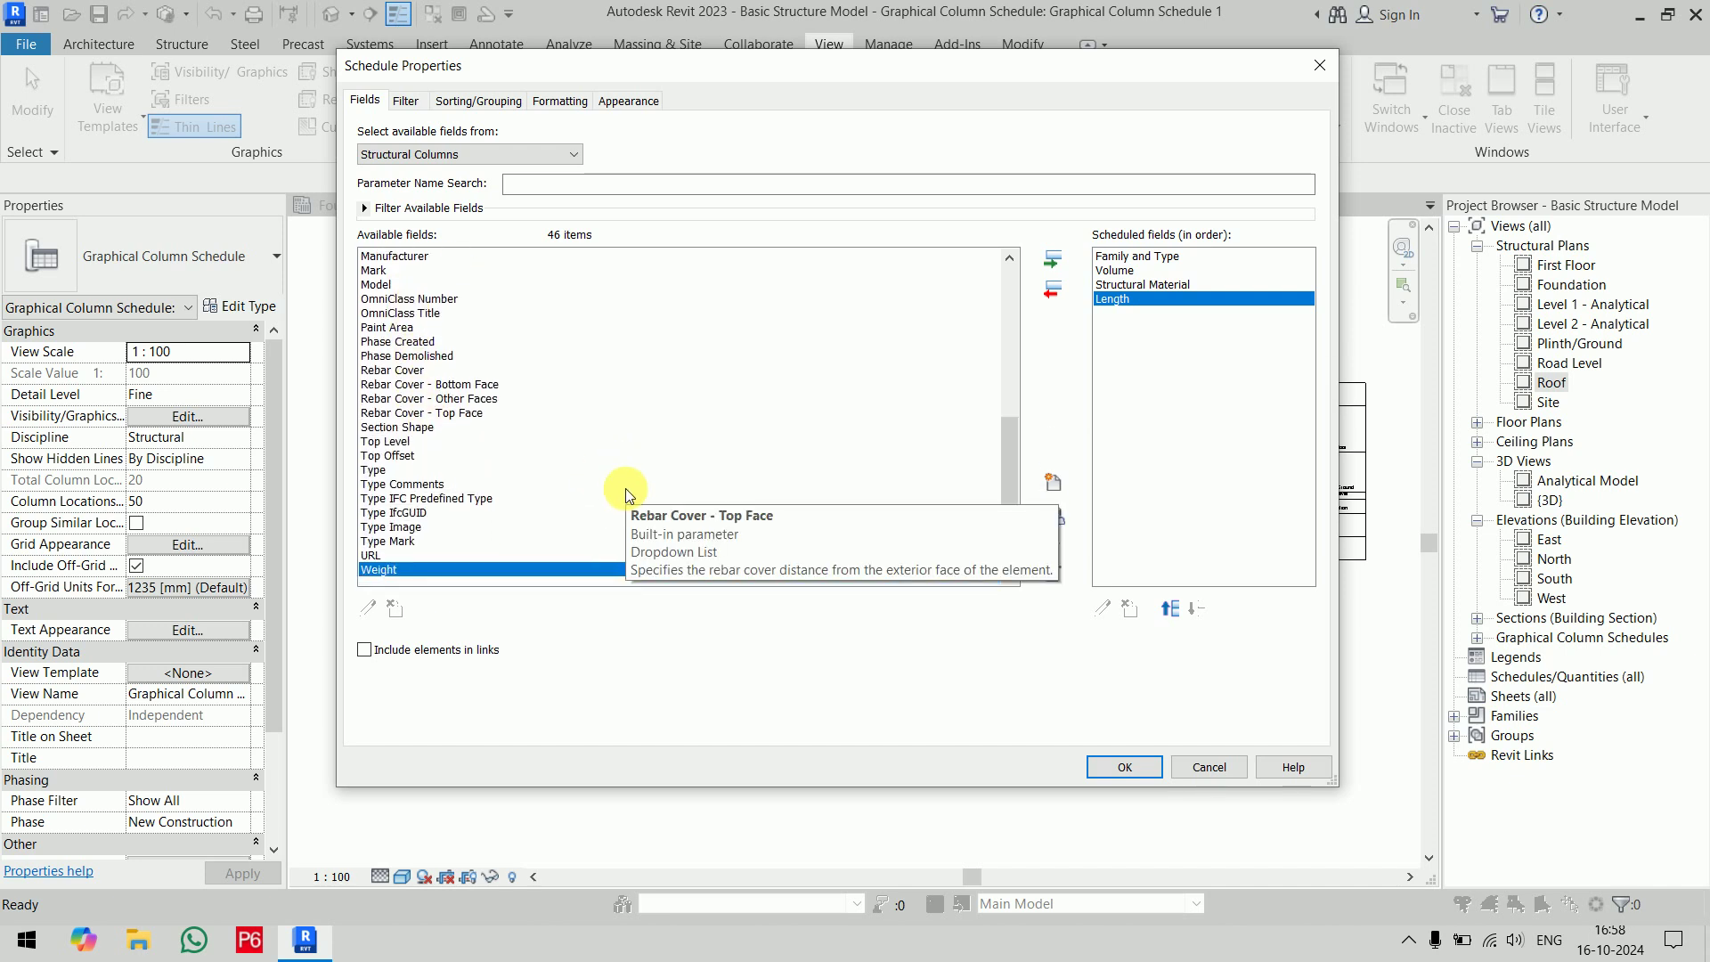
scroll(625, 488, "up", 1)
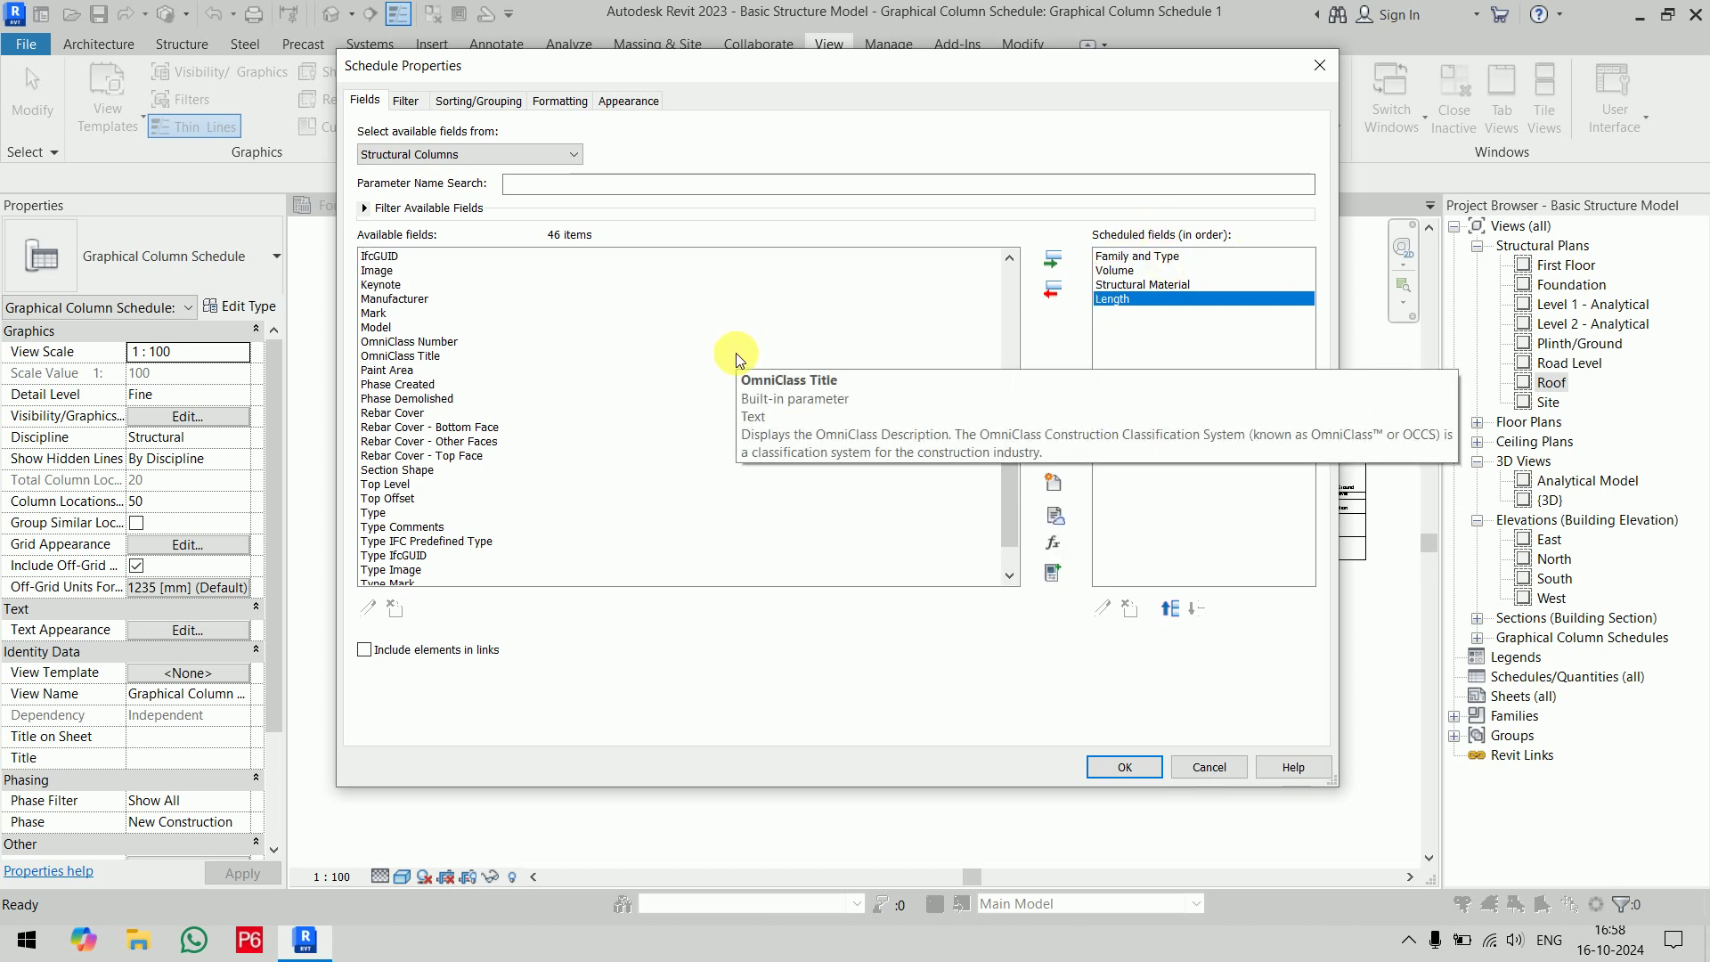
left_click(437, 414)
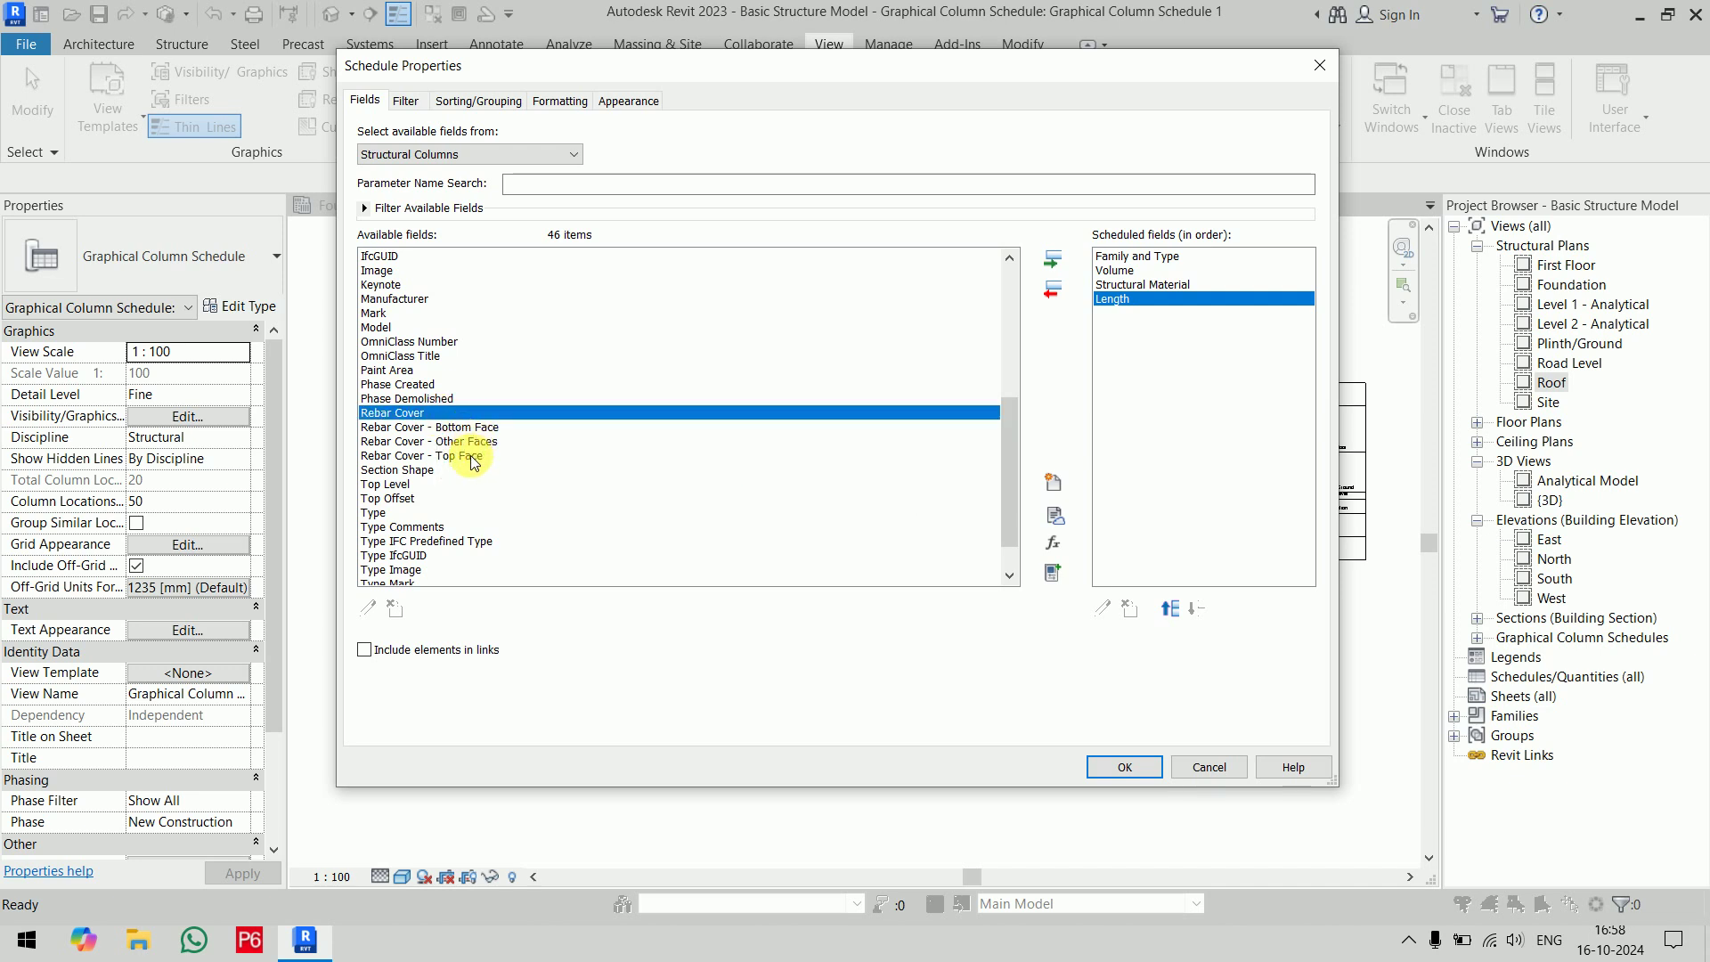
left_click(431, 313)
left_click(1052, 260)
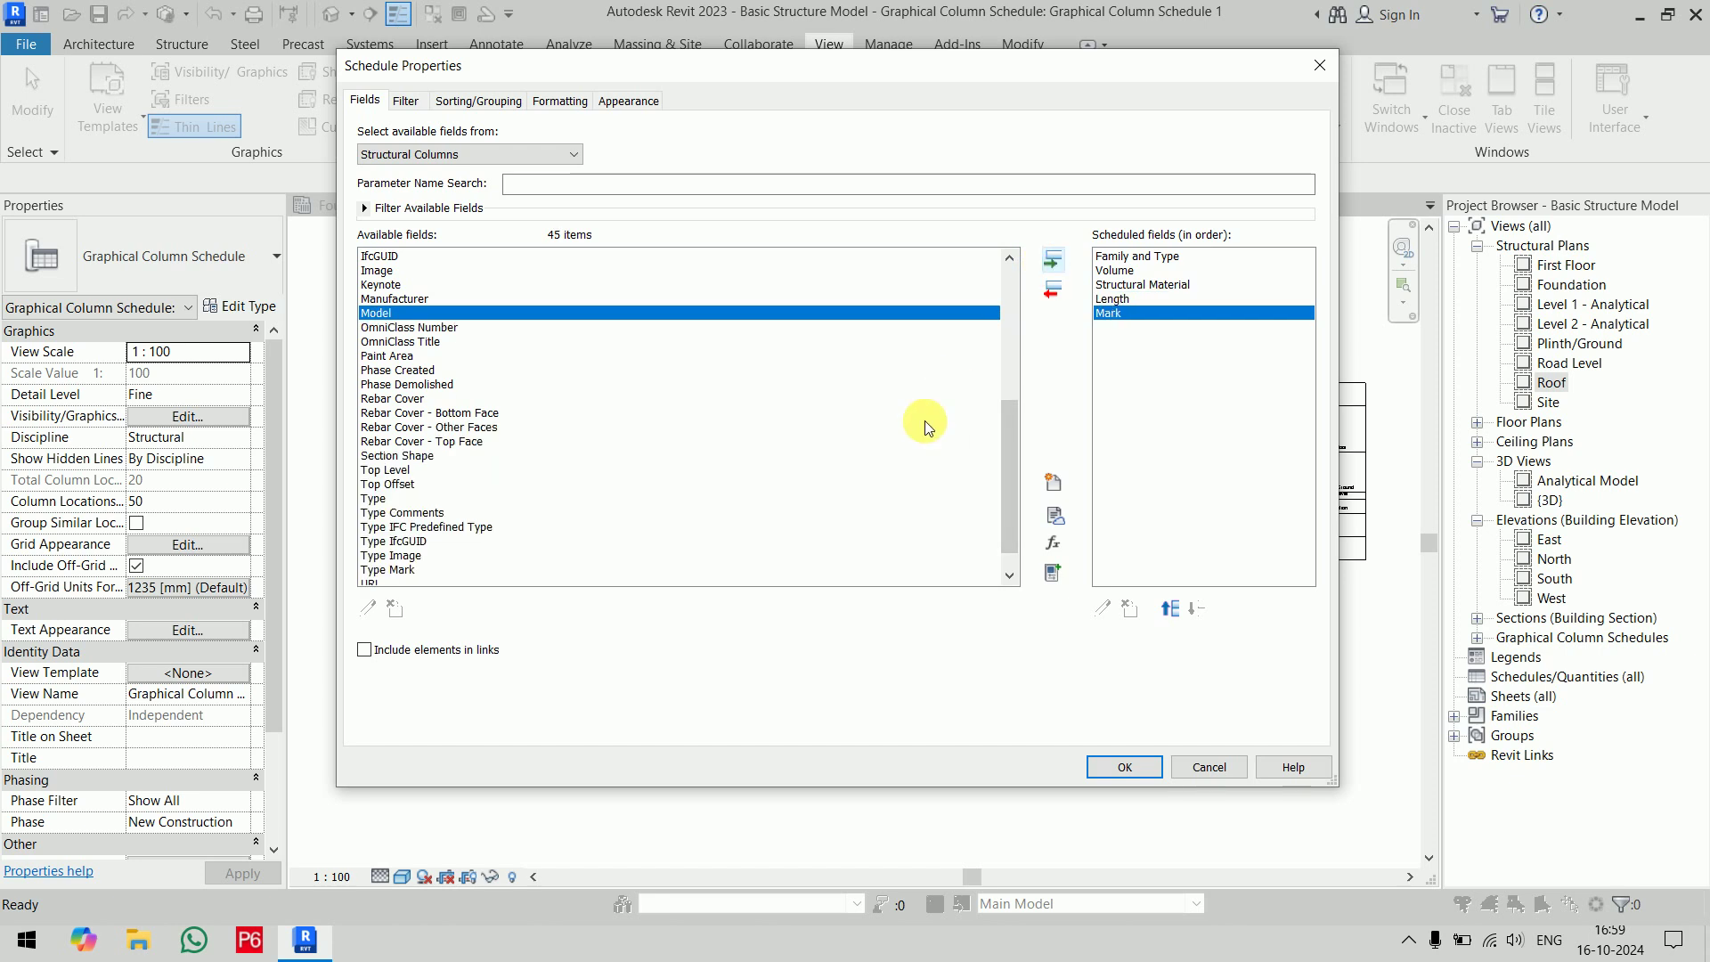
Add the Count field after Mark in the structural column schedule
scroll(922, 321, "up", 6)
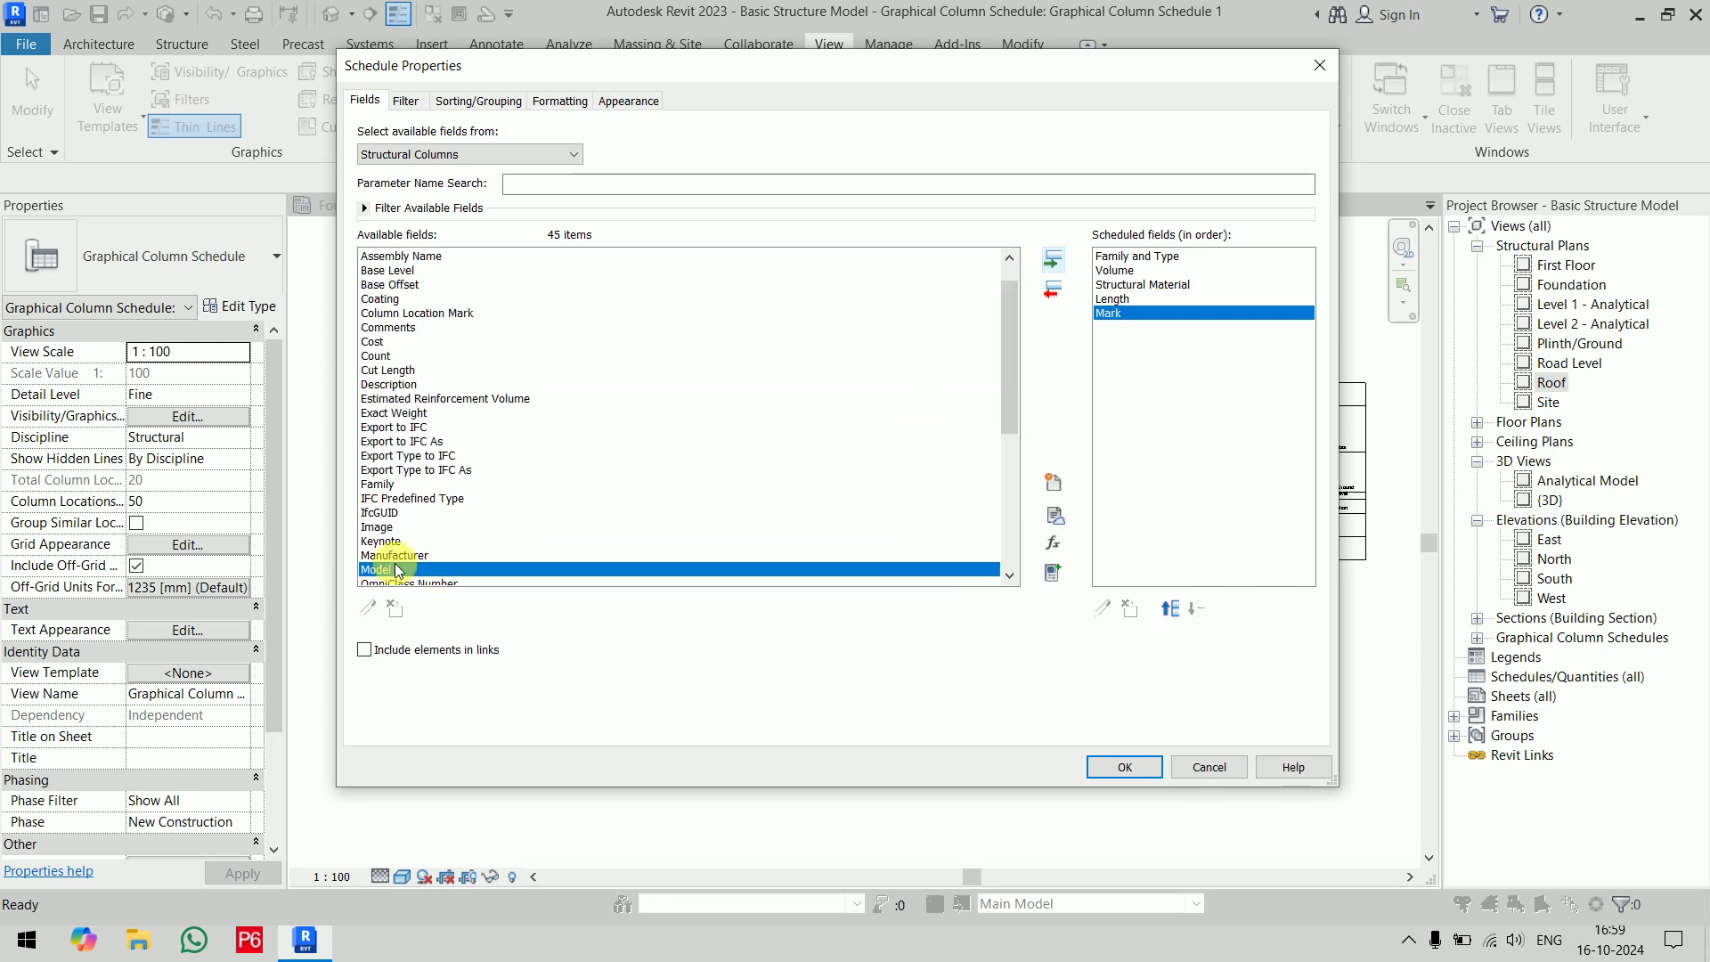
left_click(405, 355)
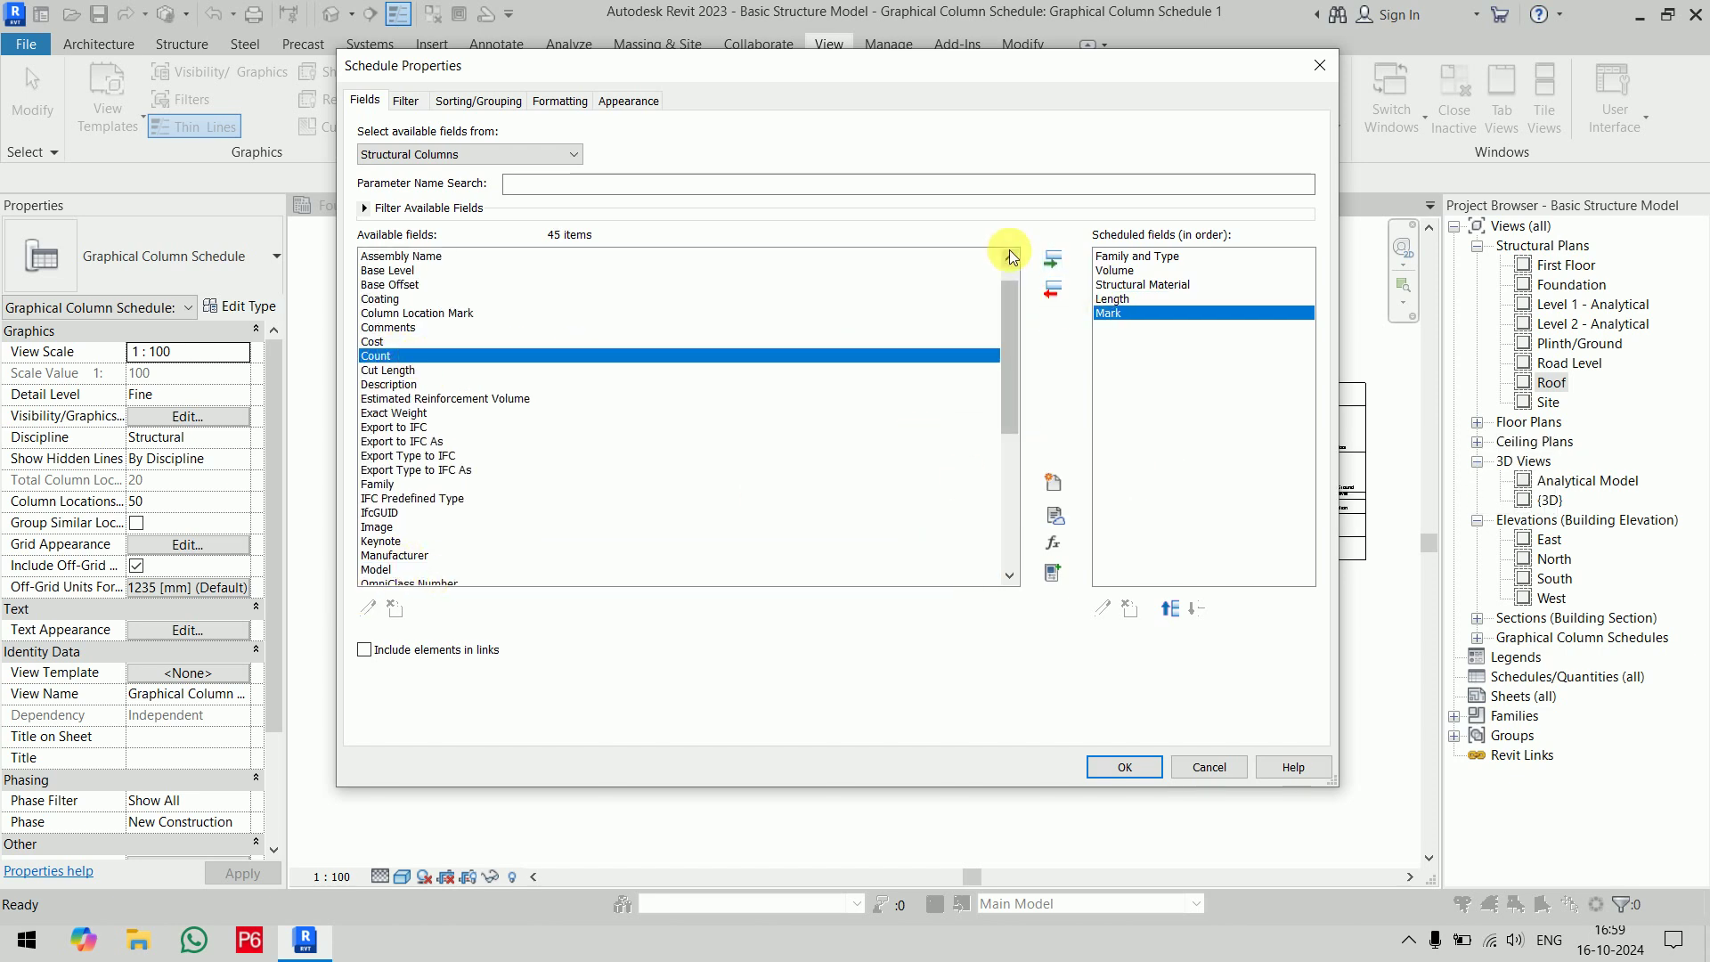
left_click(1052, 260)
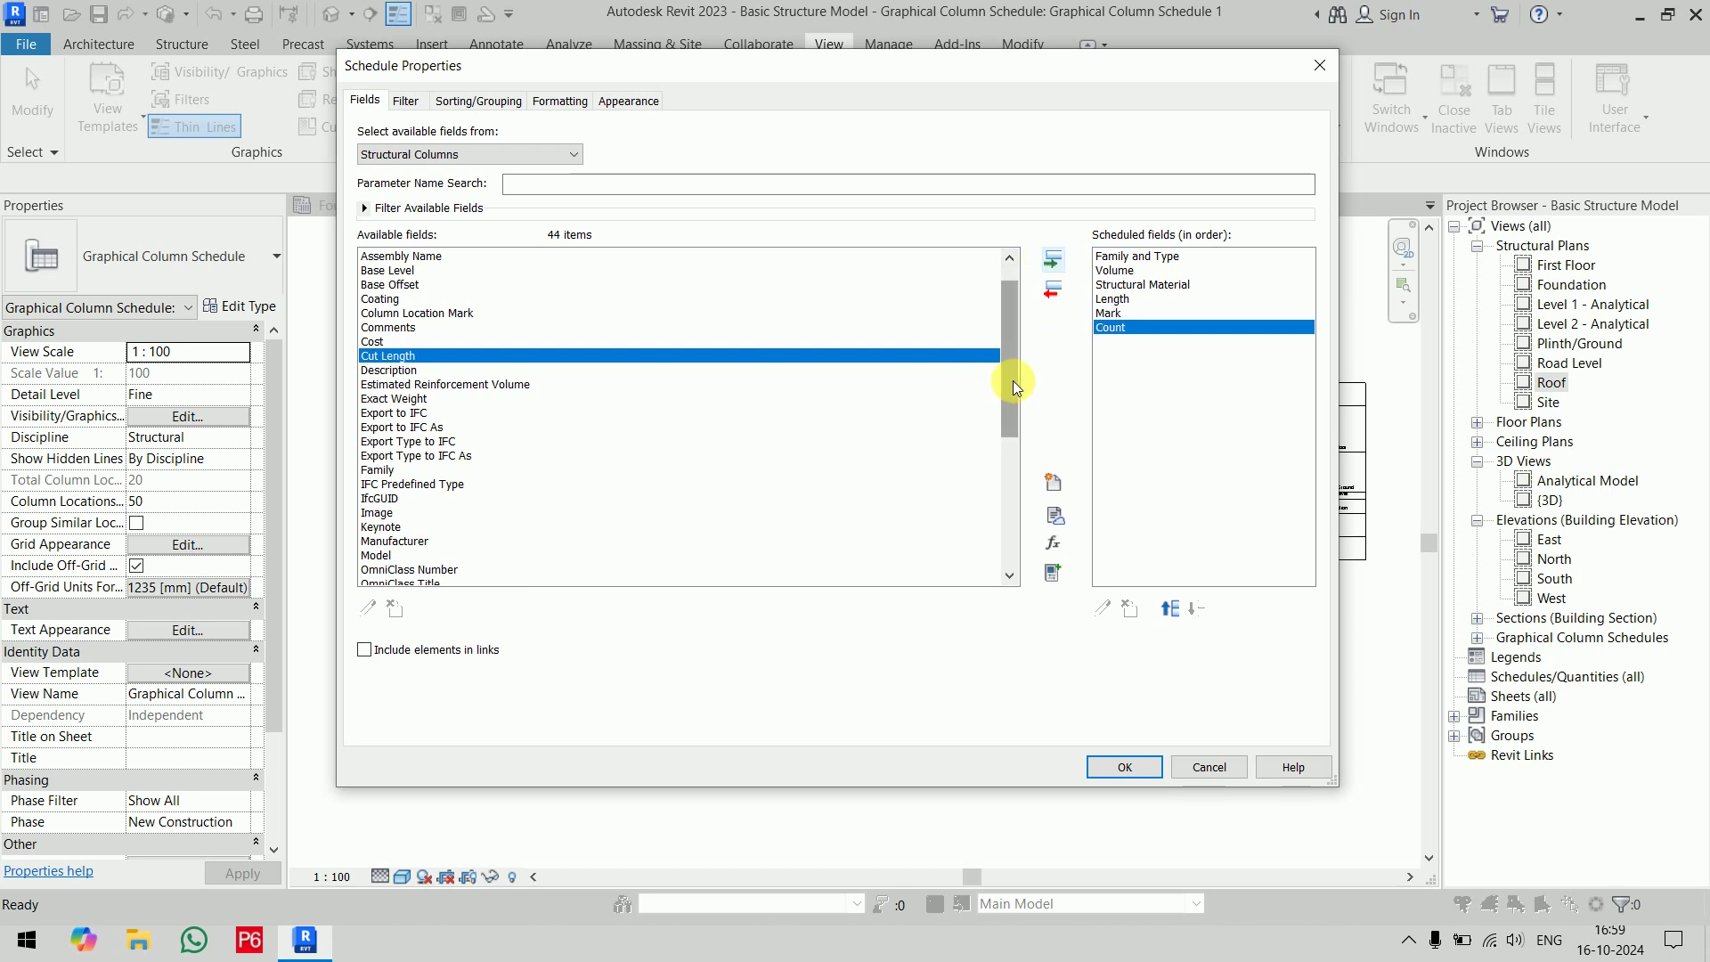
Add the Base Level and Top Level fields after Count and generate the structural column schedule
scroll(1013, 381, "up", 1)
left_click(415, 300)
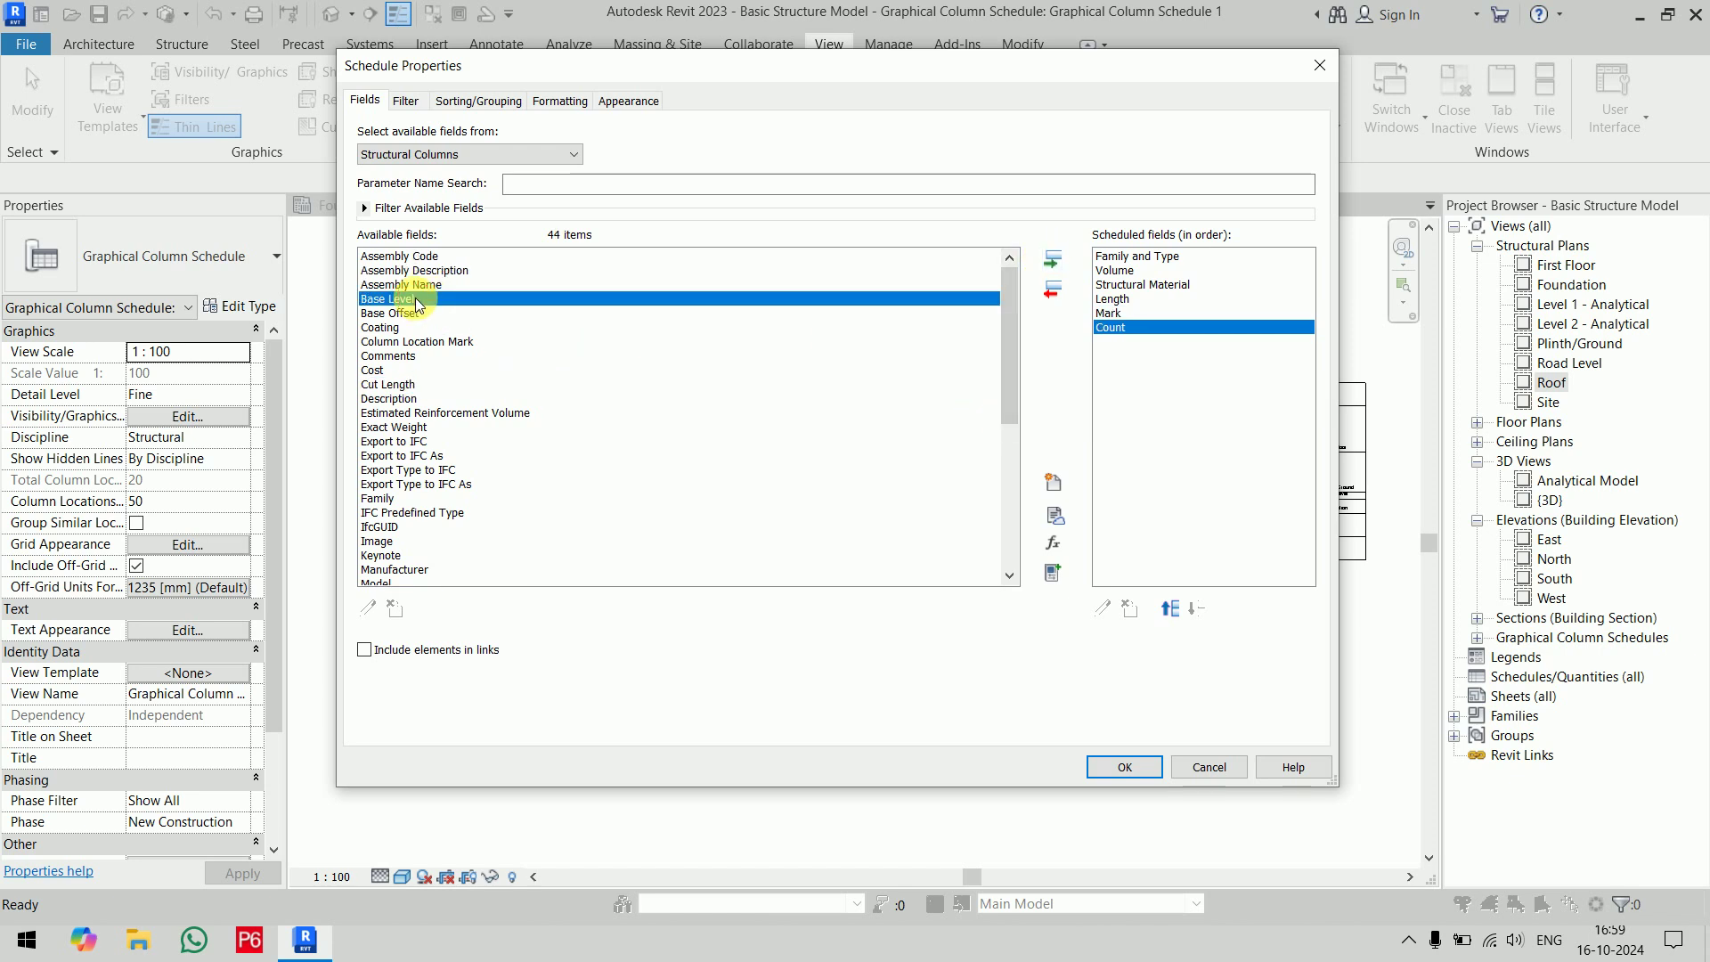
left_click(1052, 260)
left_click(1013, 526)
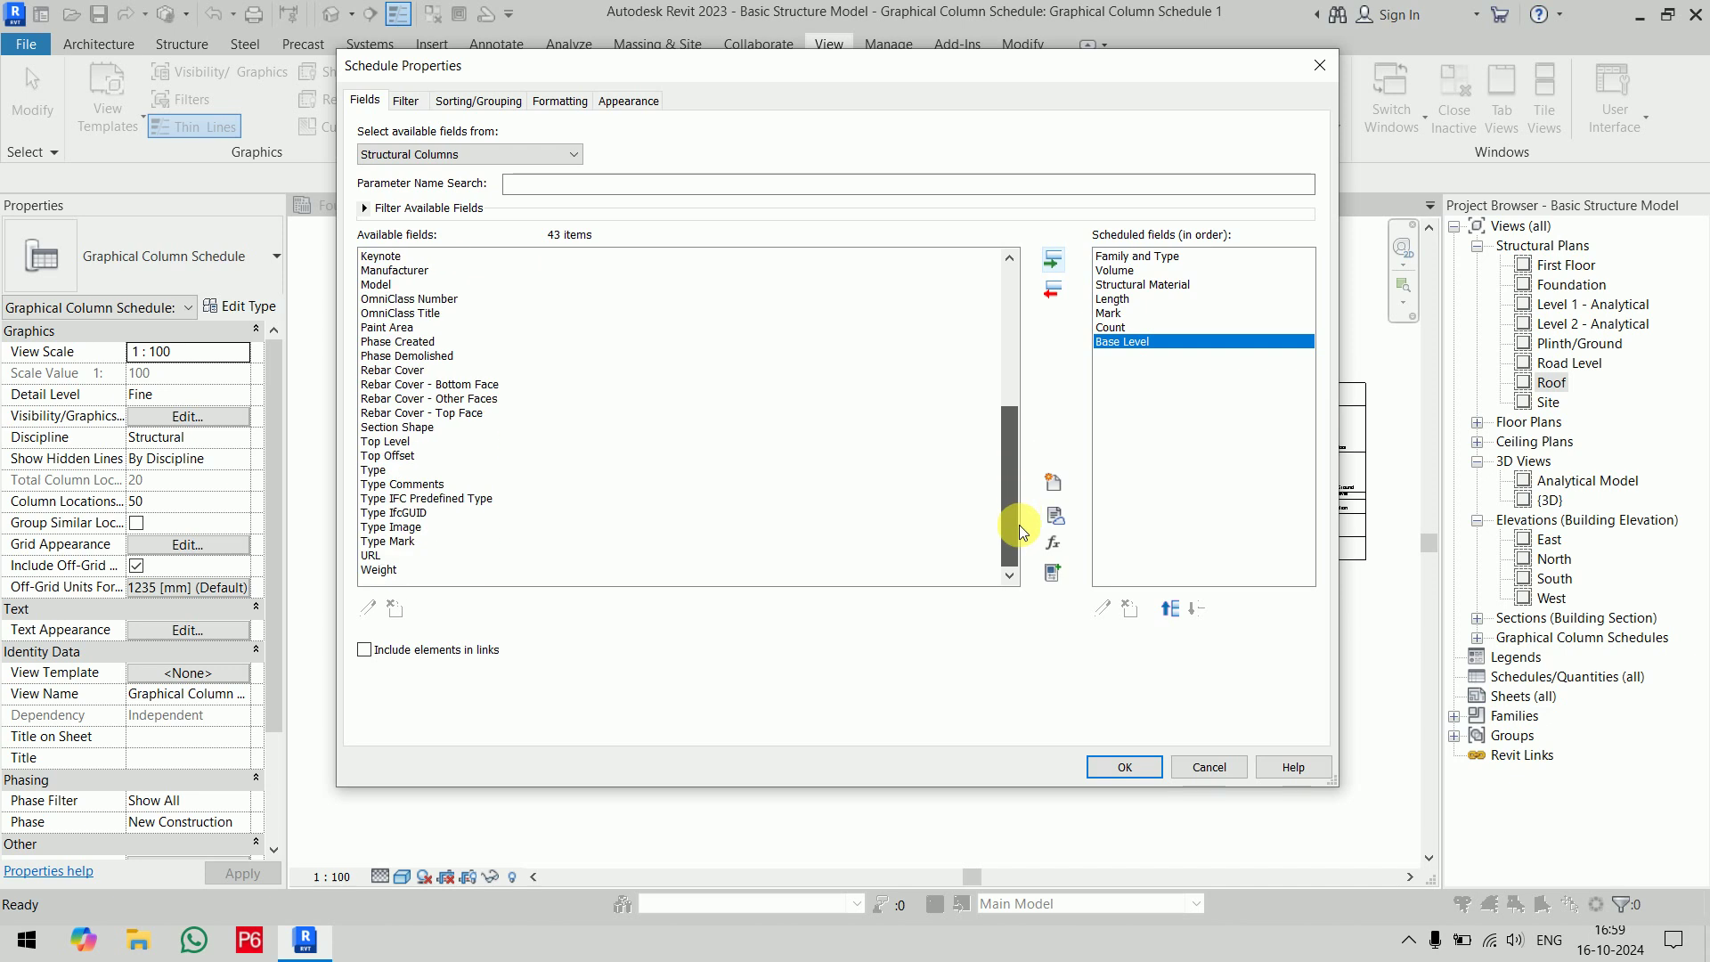
left_click(414, 441)
left_click(1053, 264)
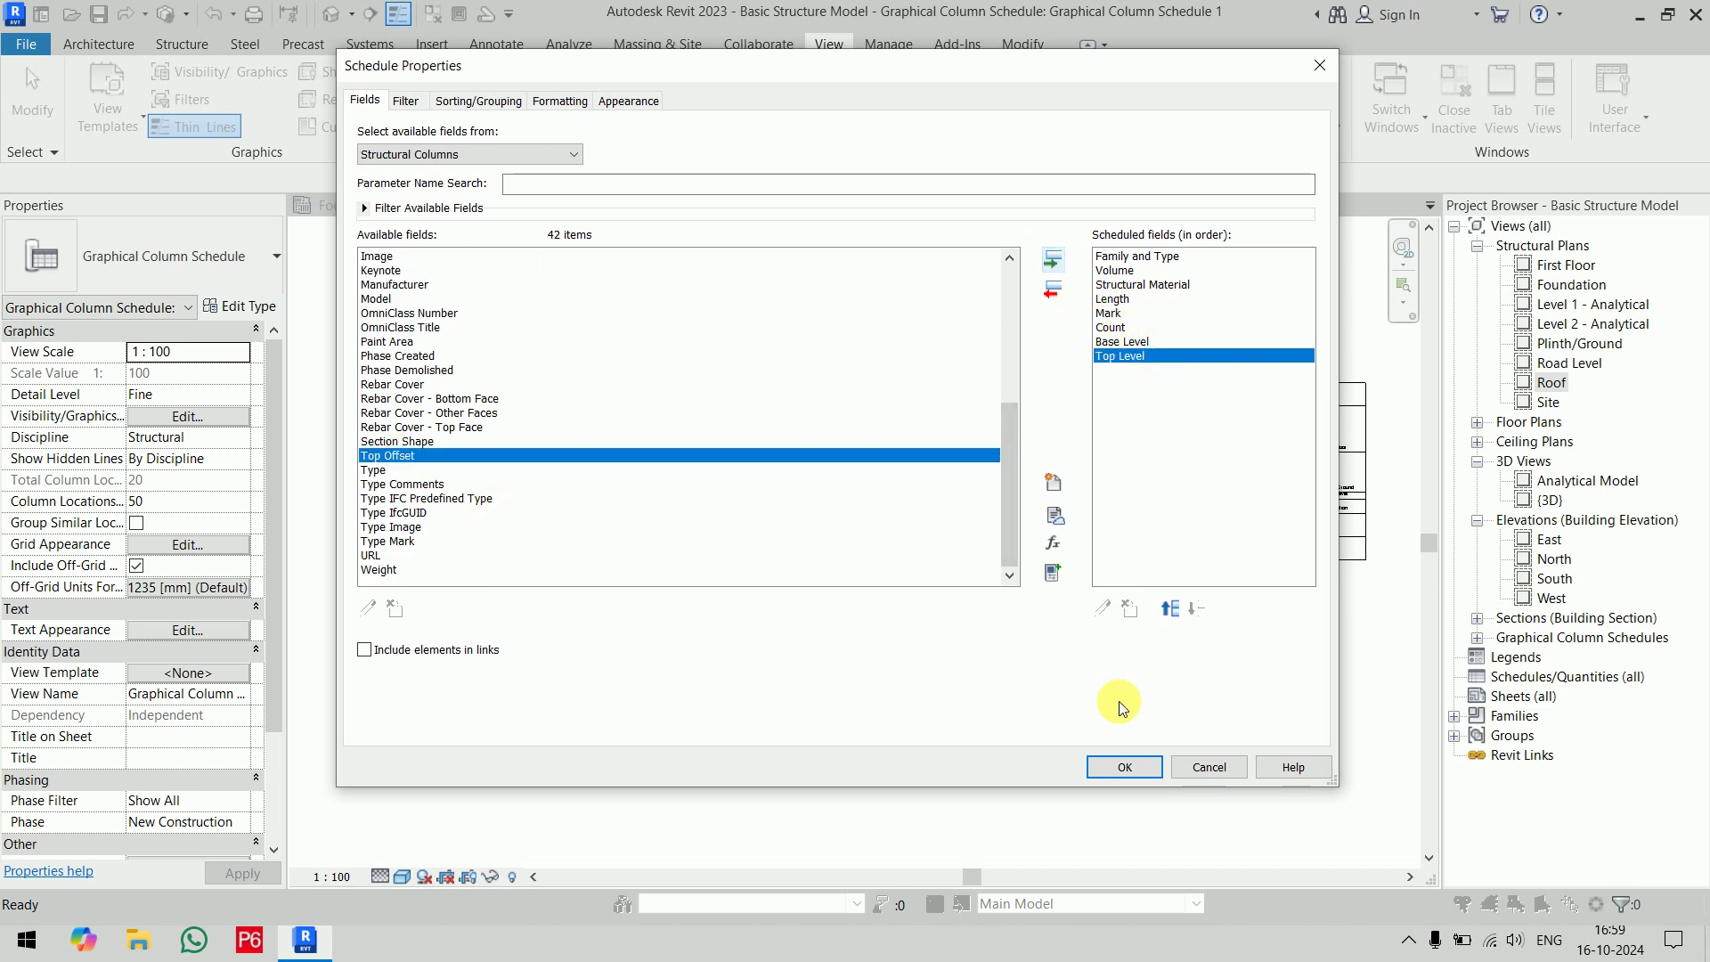
left_click(1131, 772)
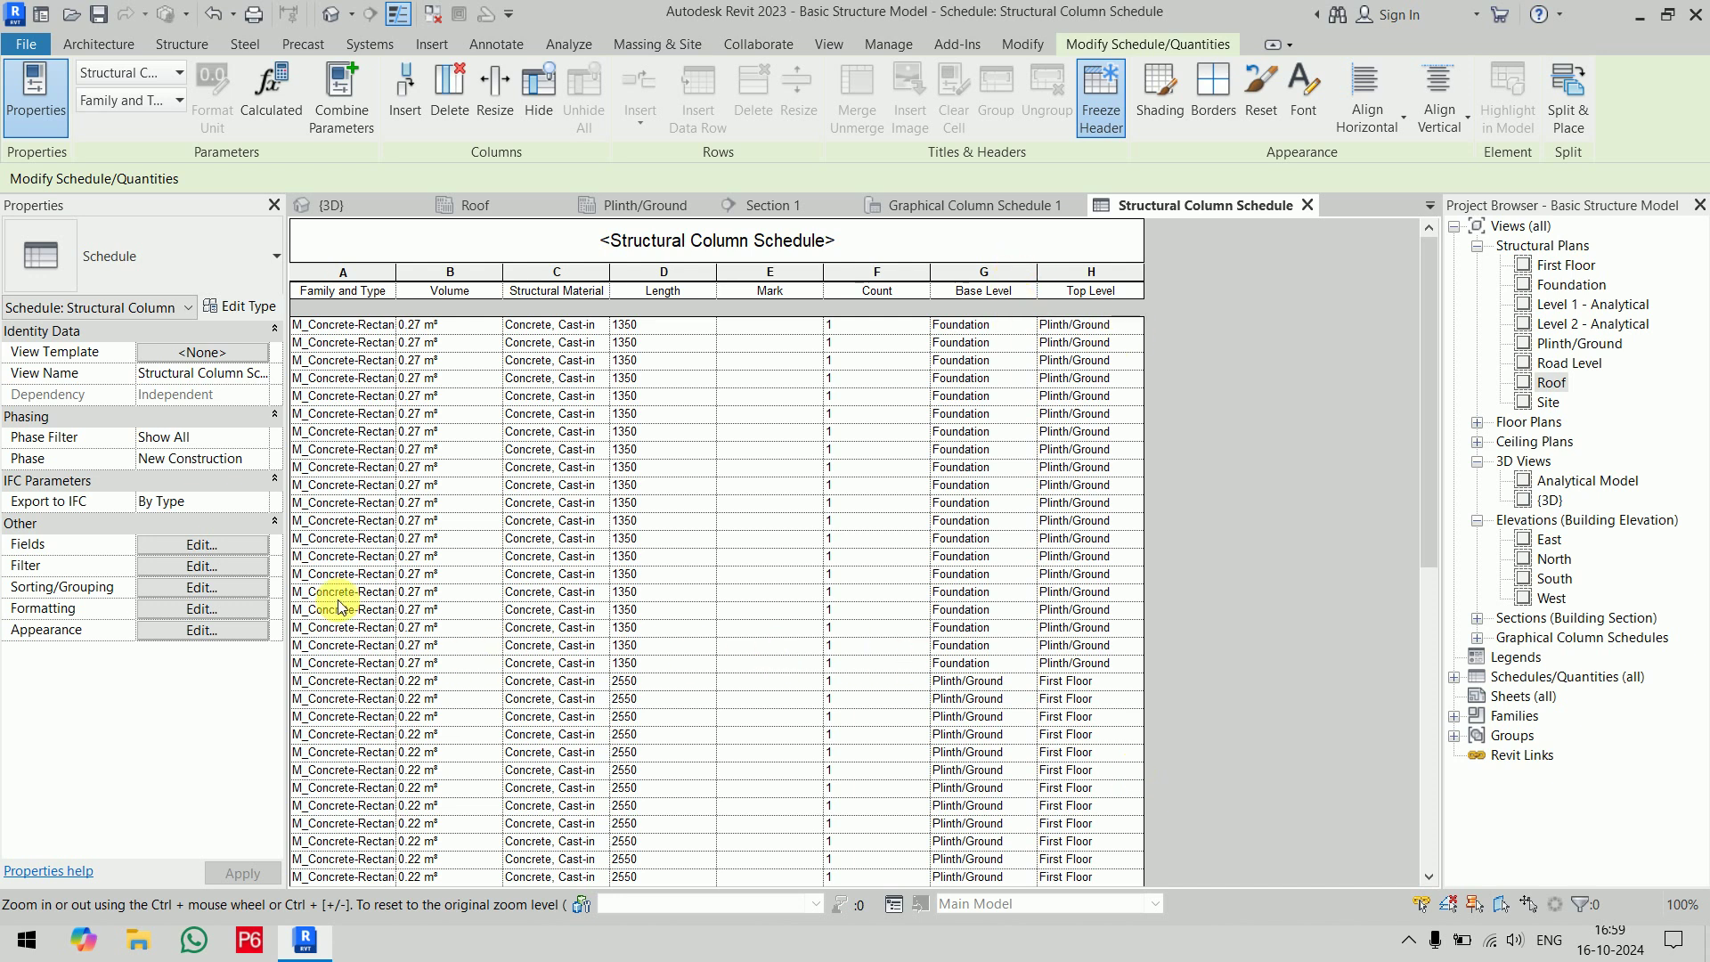
Widen the Family and Type column to fit the full type names and review the schedule's rows
left_click_drag(398, 291, 549, 290)
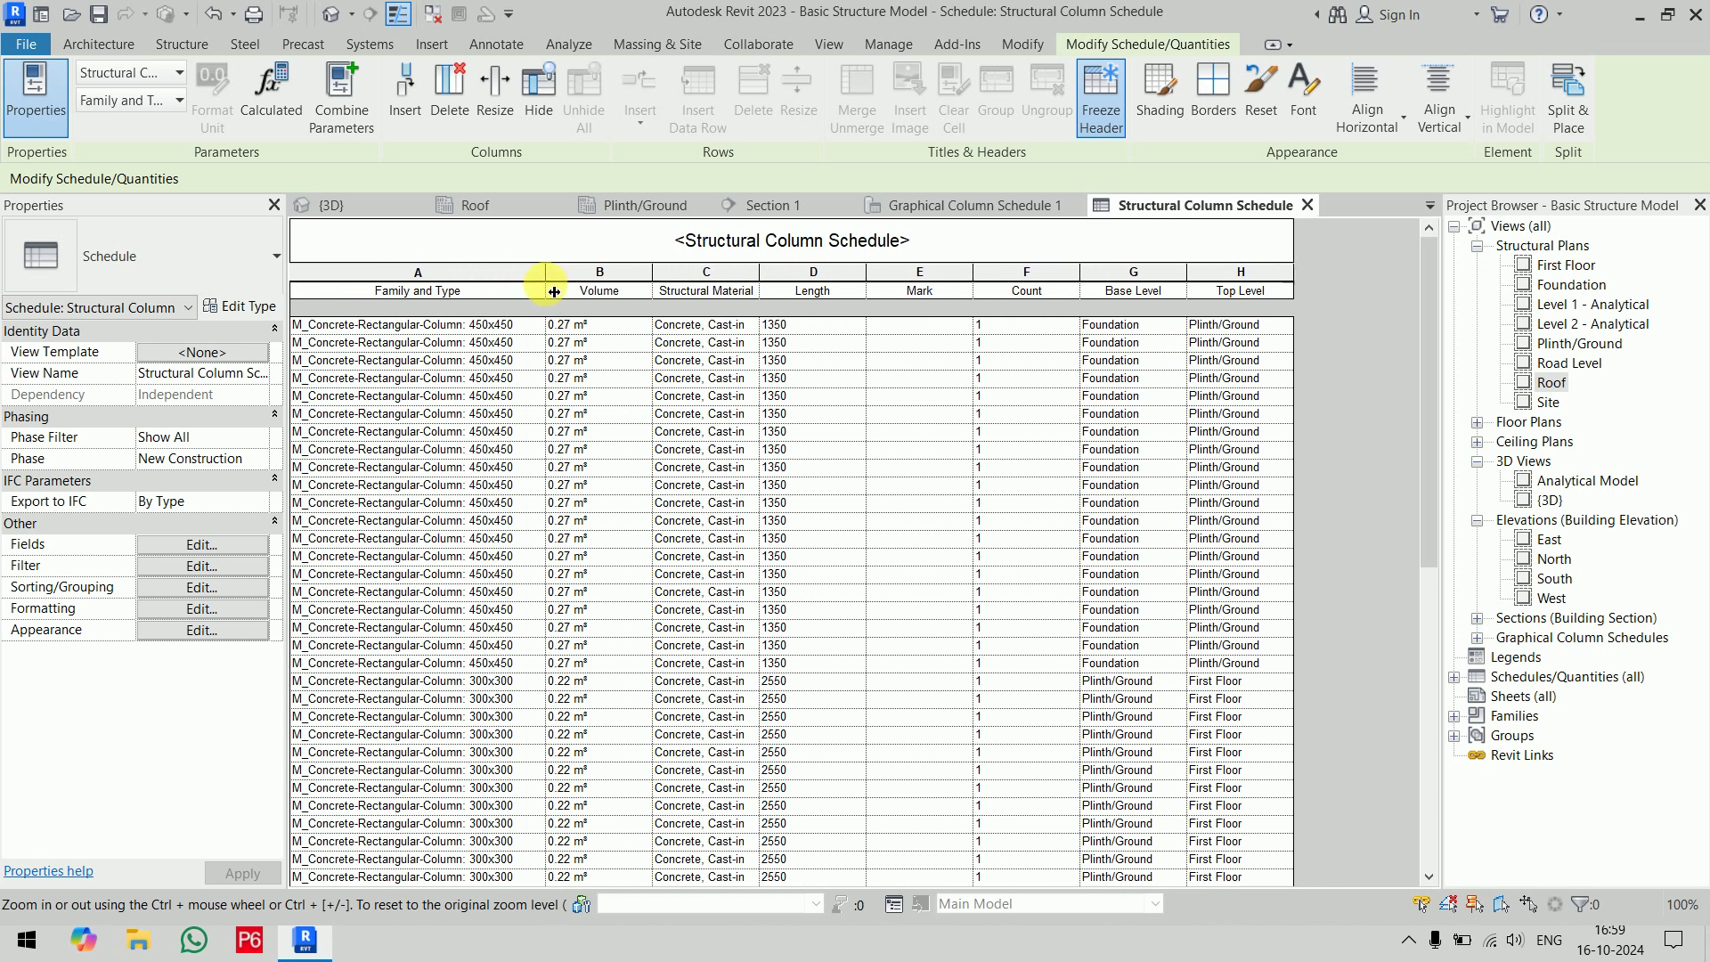
scroll(514, 637, "down", 6)
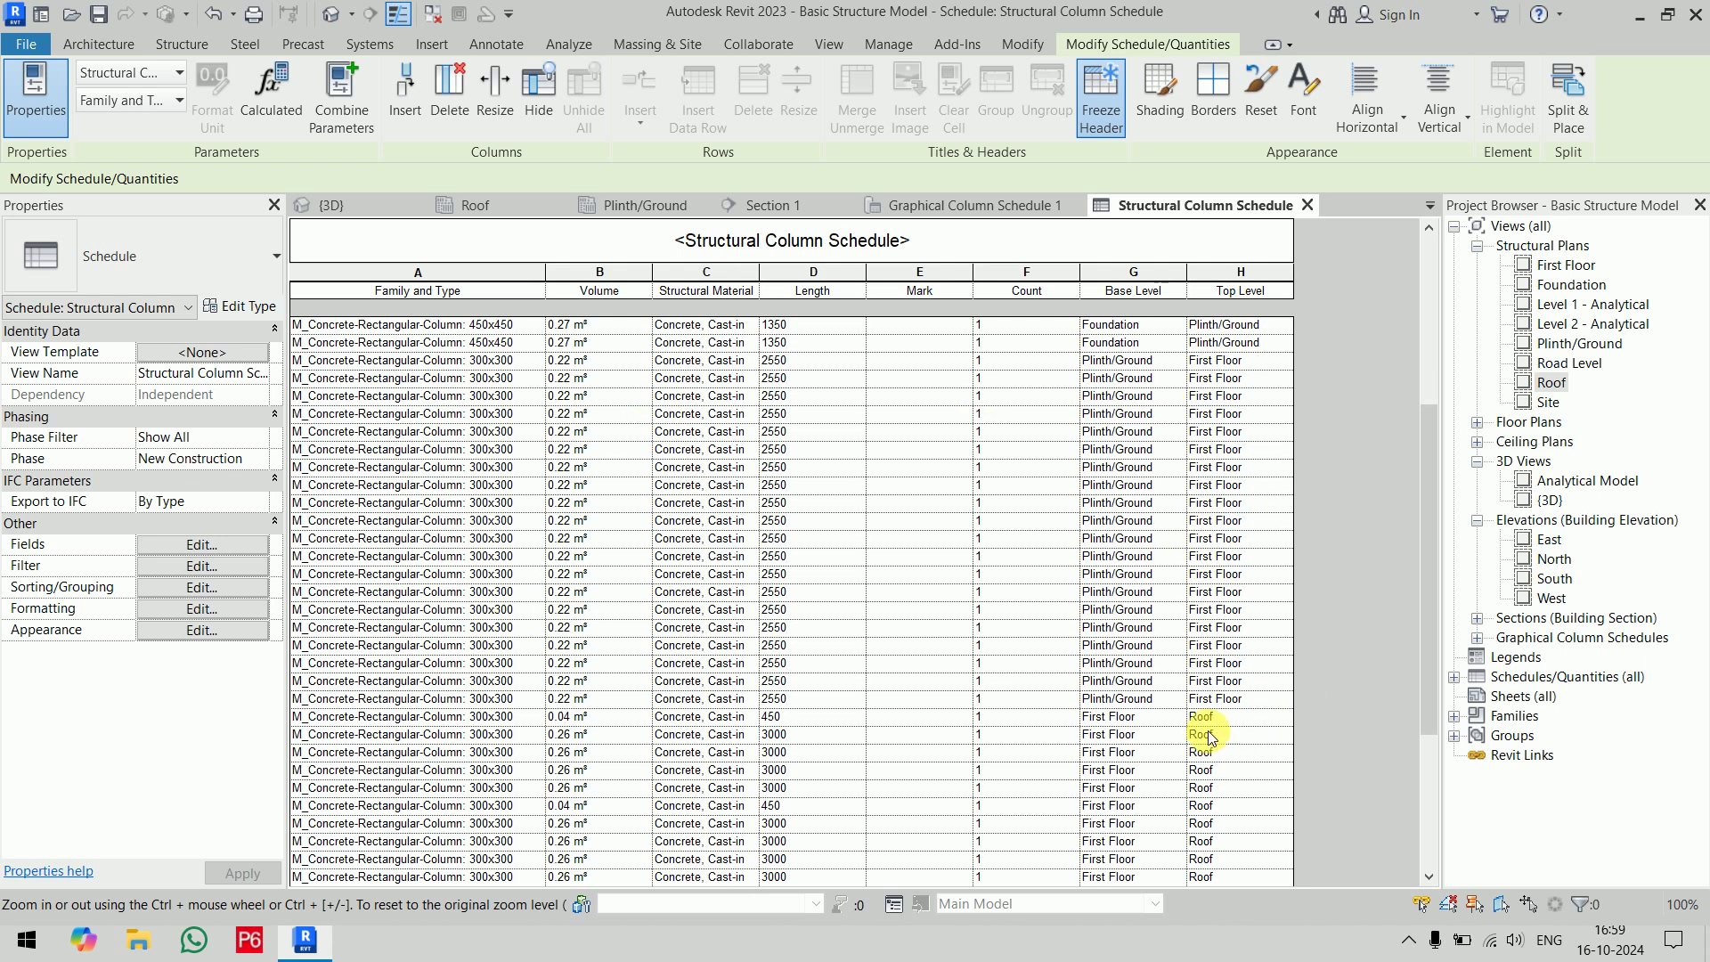
scroll(1145, 686, "down", 5)
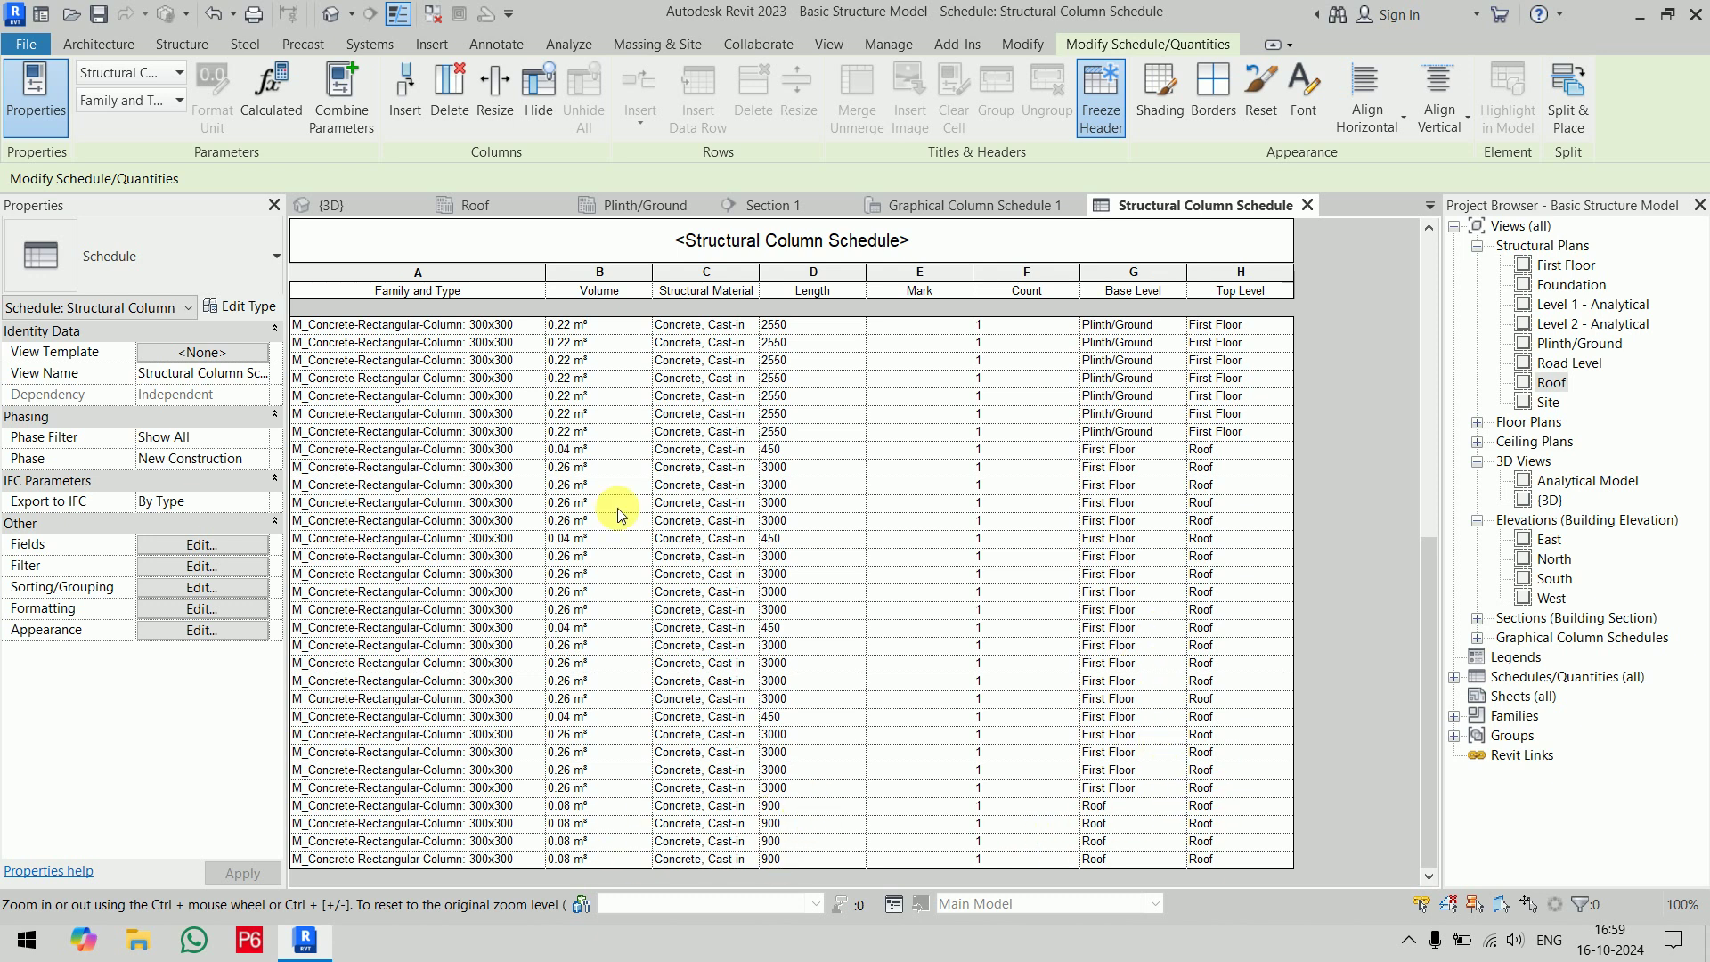
scroll(604, 449, "up", 7)
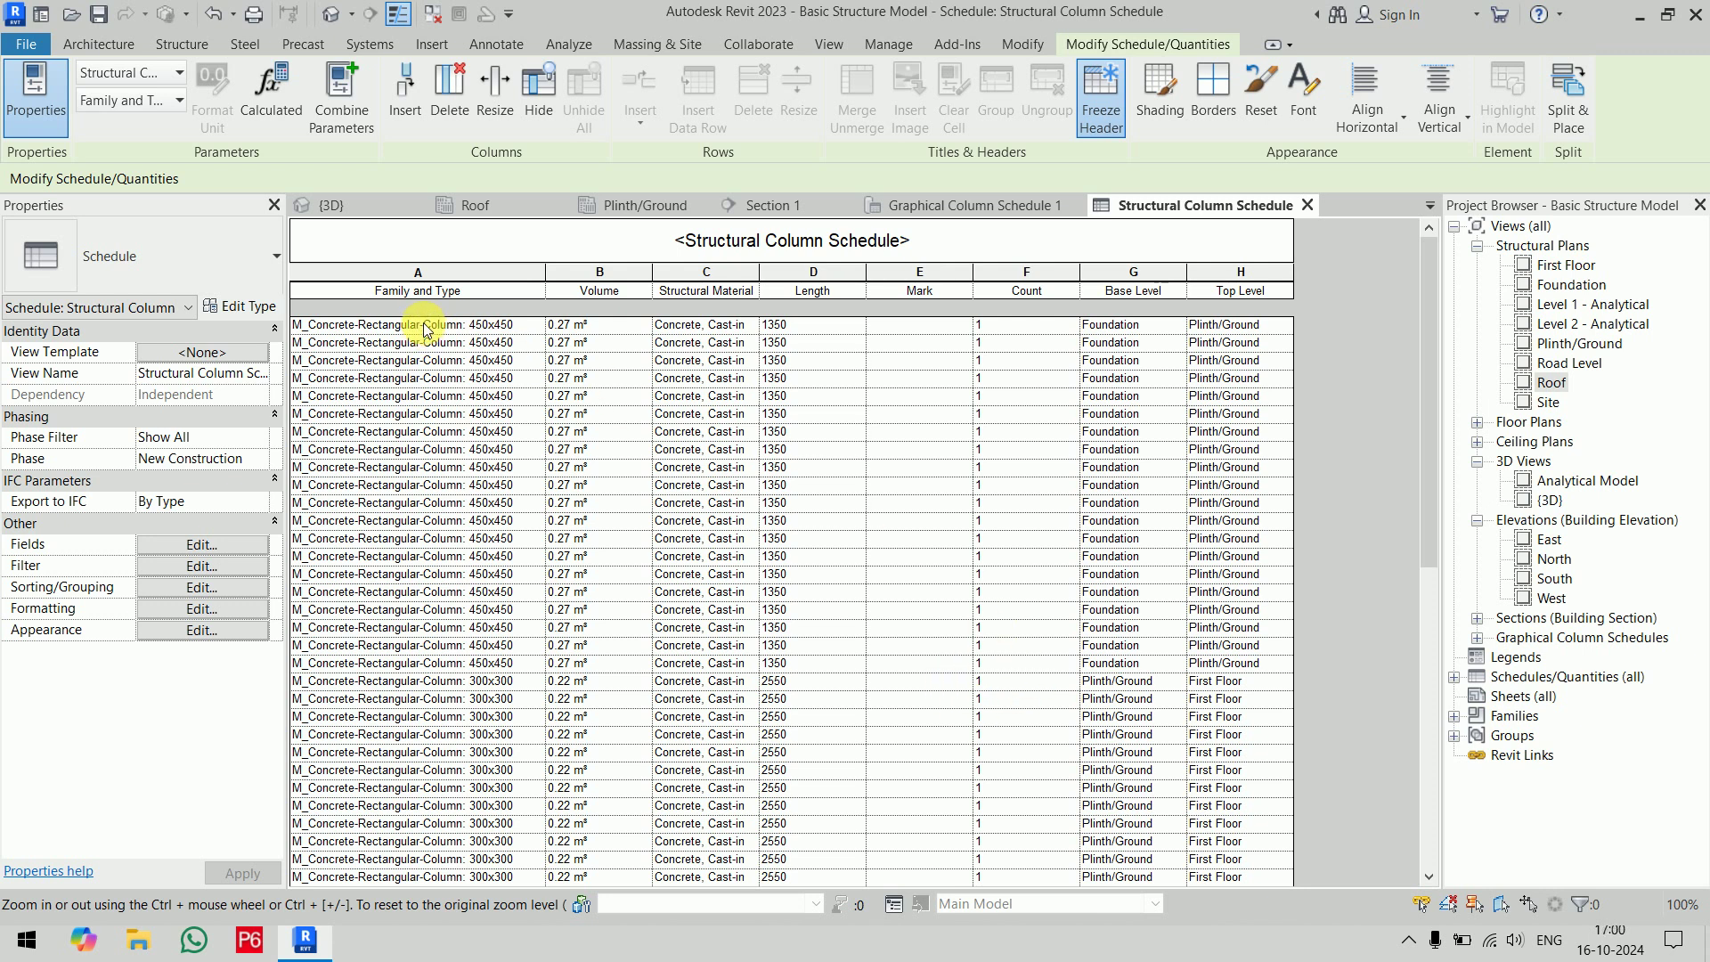
scroll(439, 583, "down", 10)
scroll(442, 584, "up", 10)
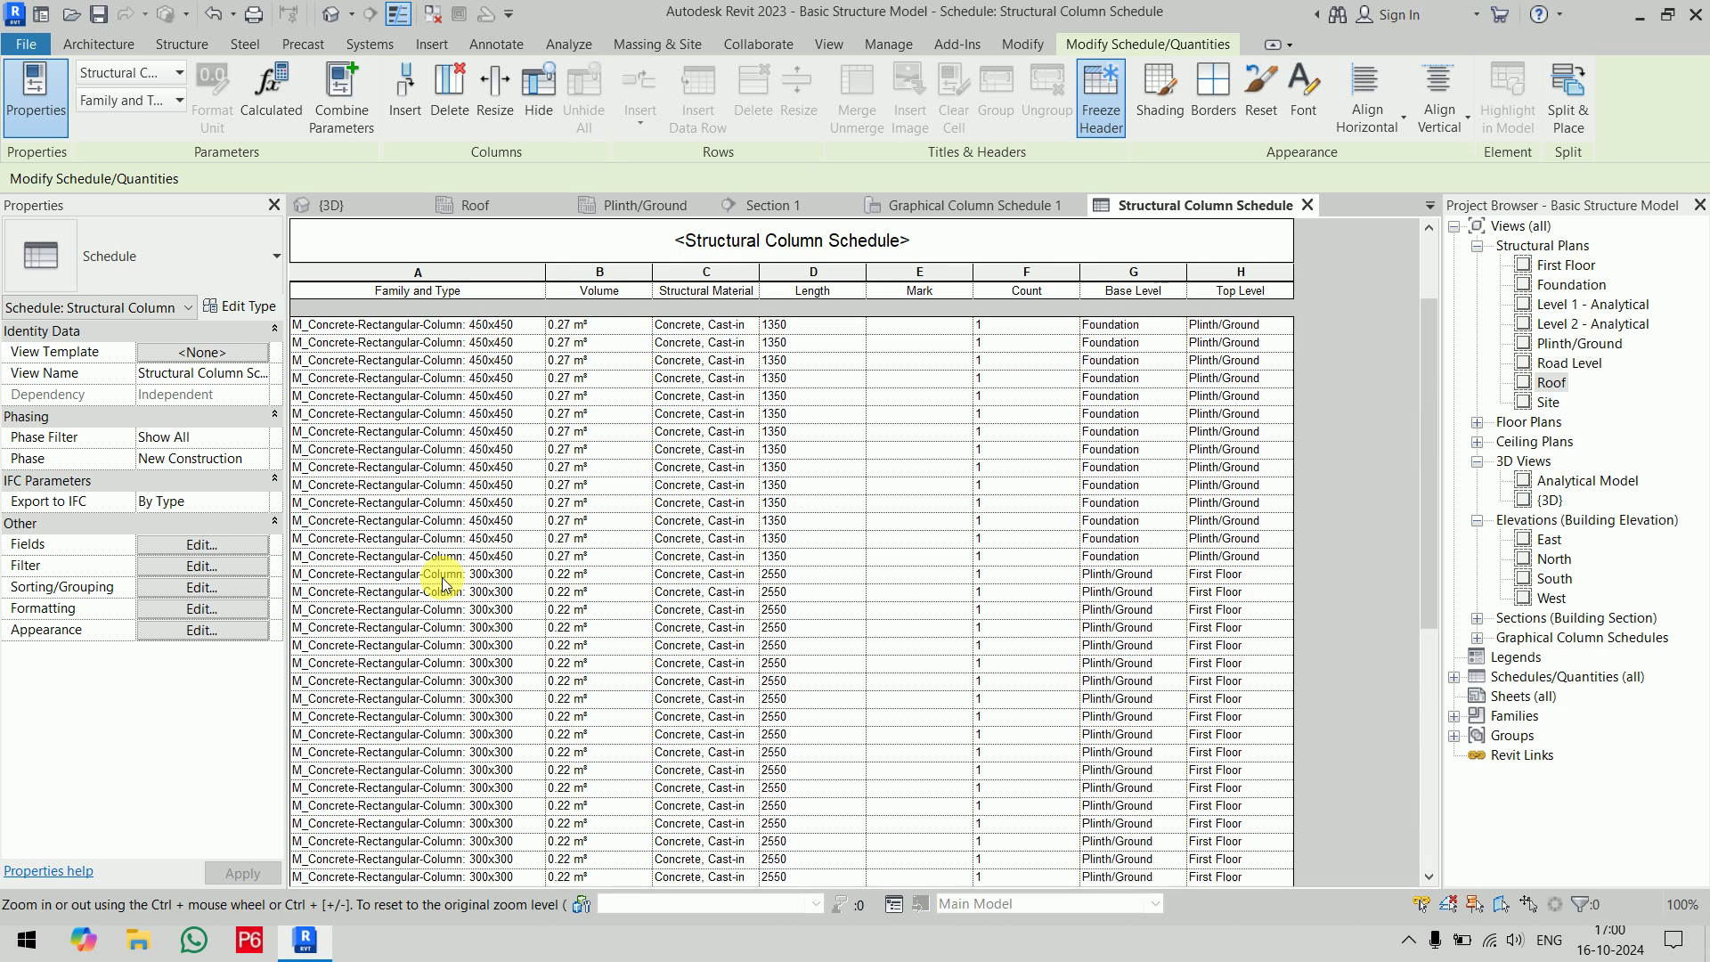
In the 3D view, select all instances of the 450x450 concrete column and set their Mark to C1, accepting duplicate values
left_click(514, 326)
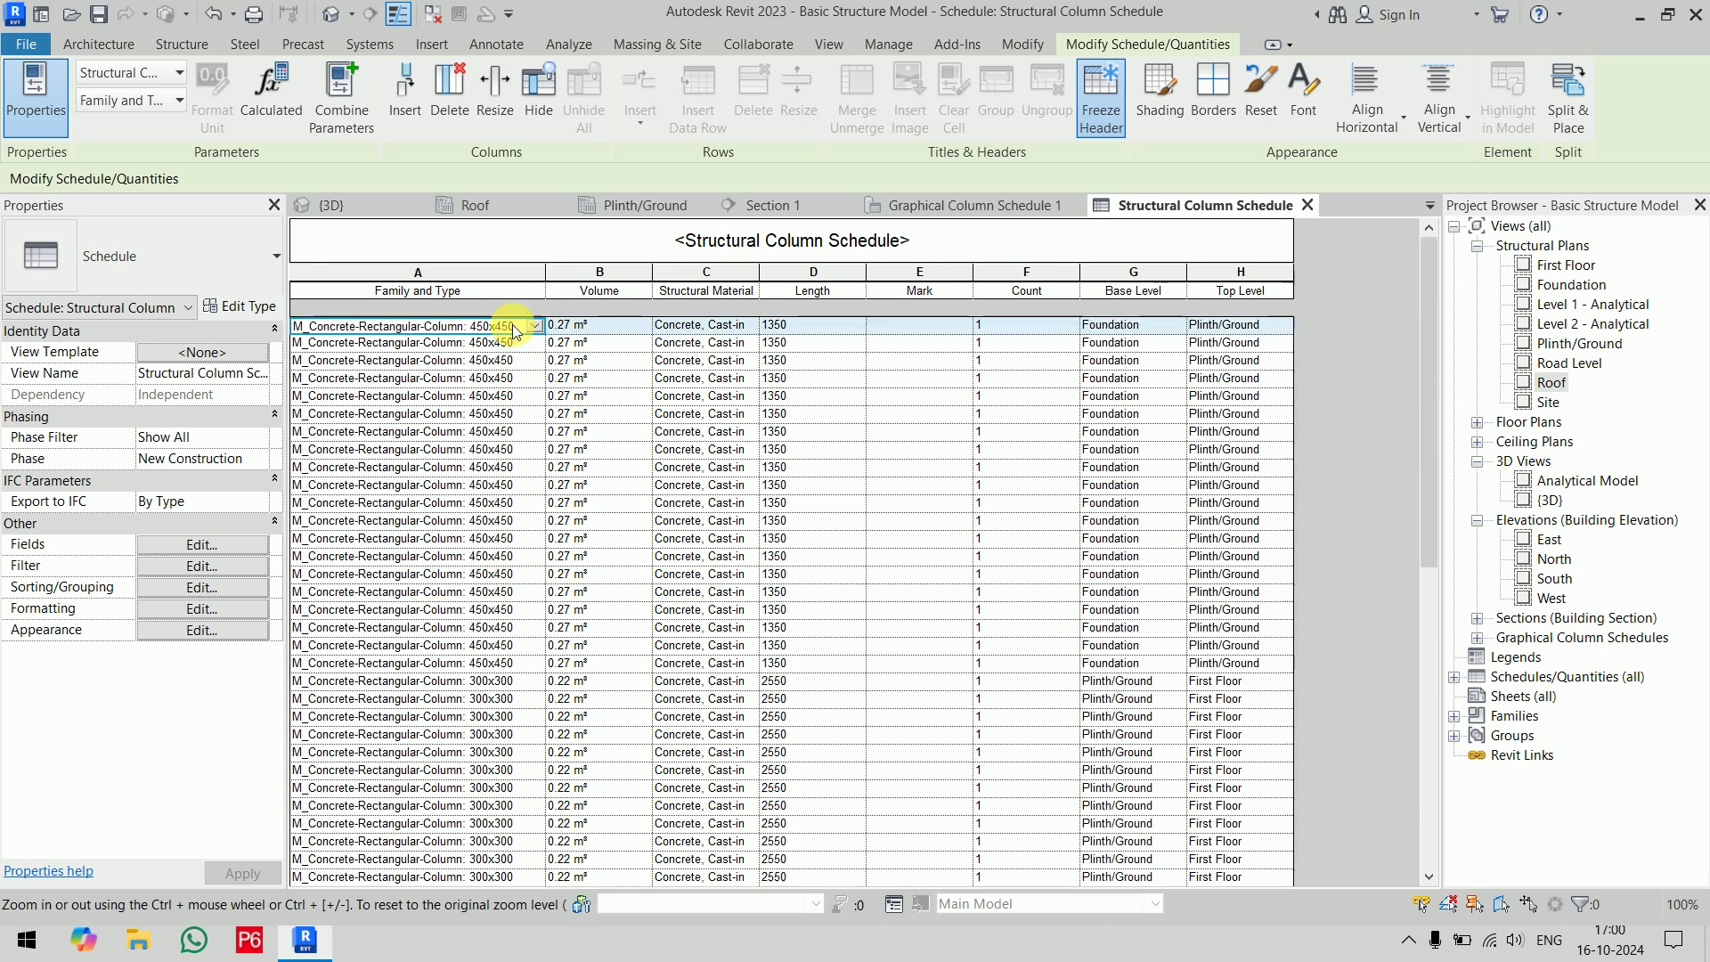
left_click(408, 201)
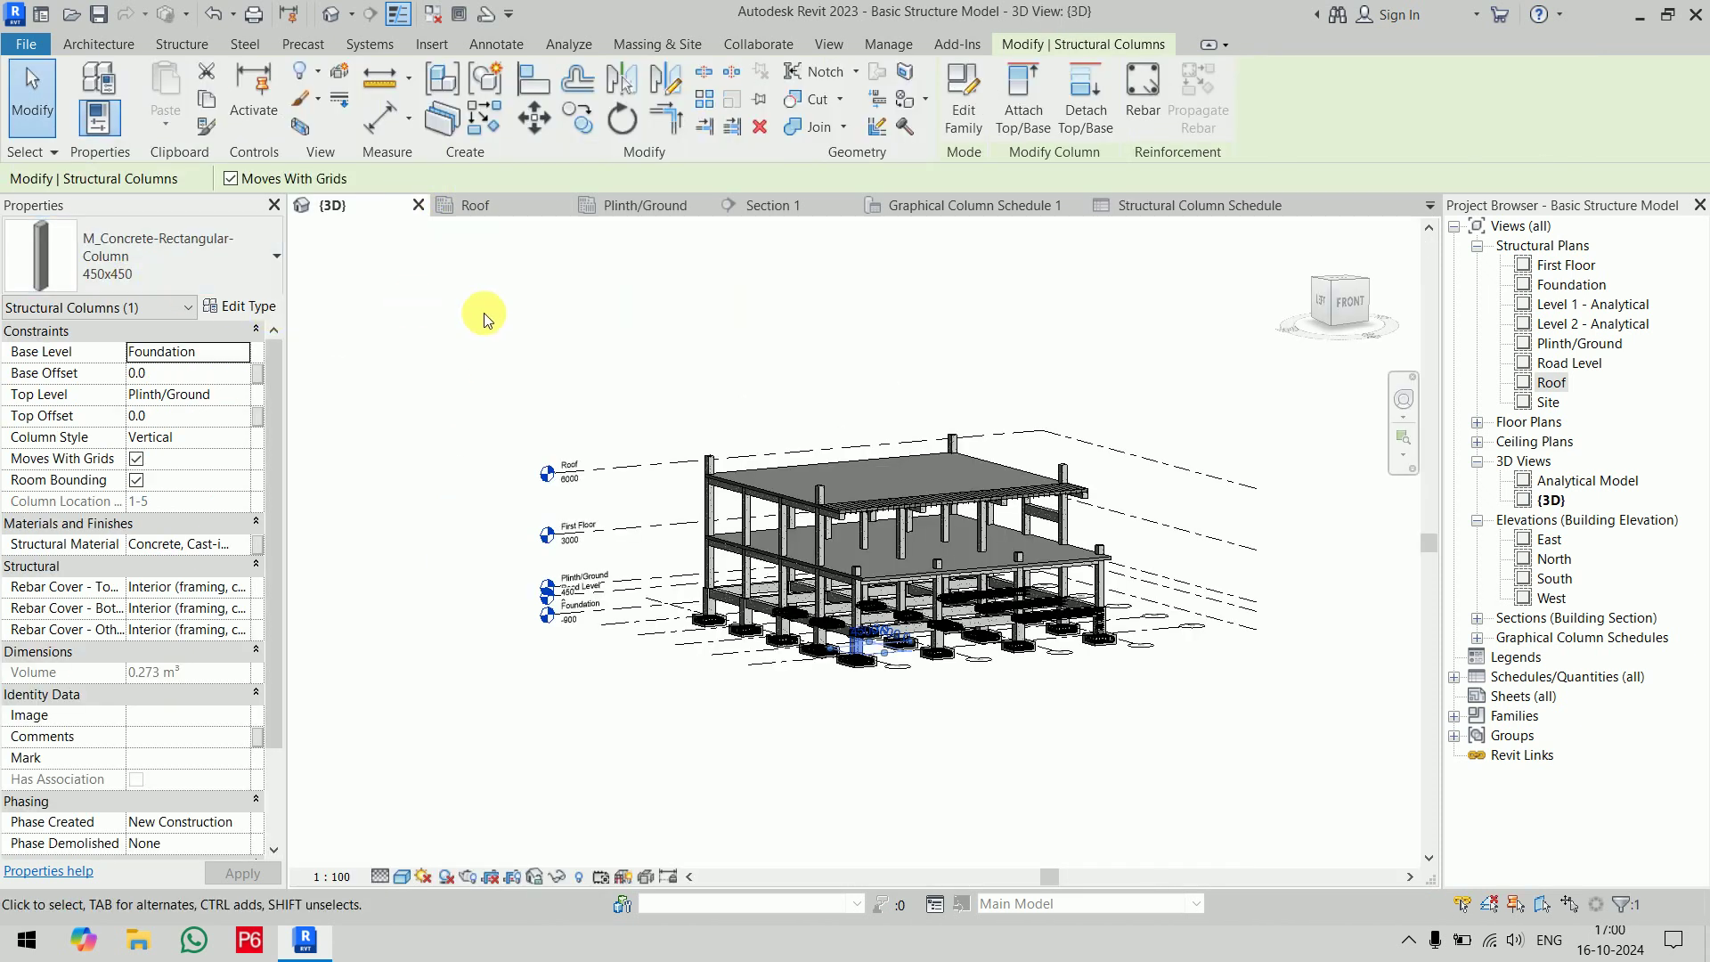
key("s")
key("a")
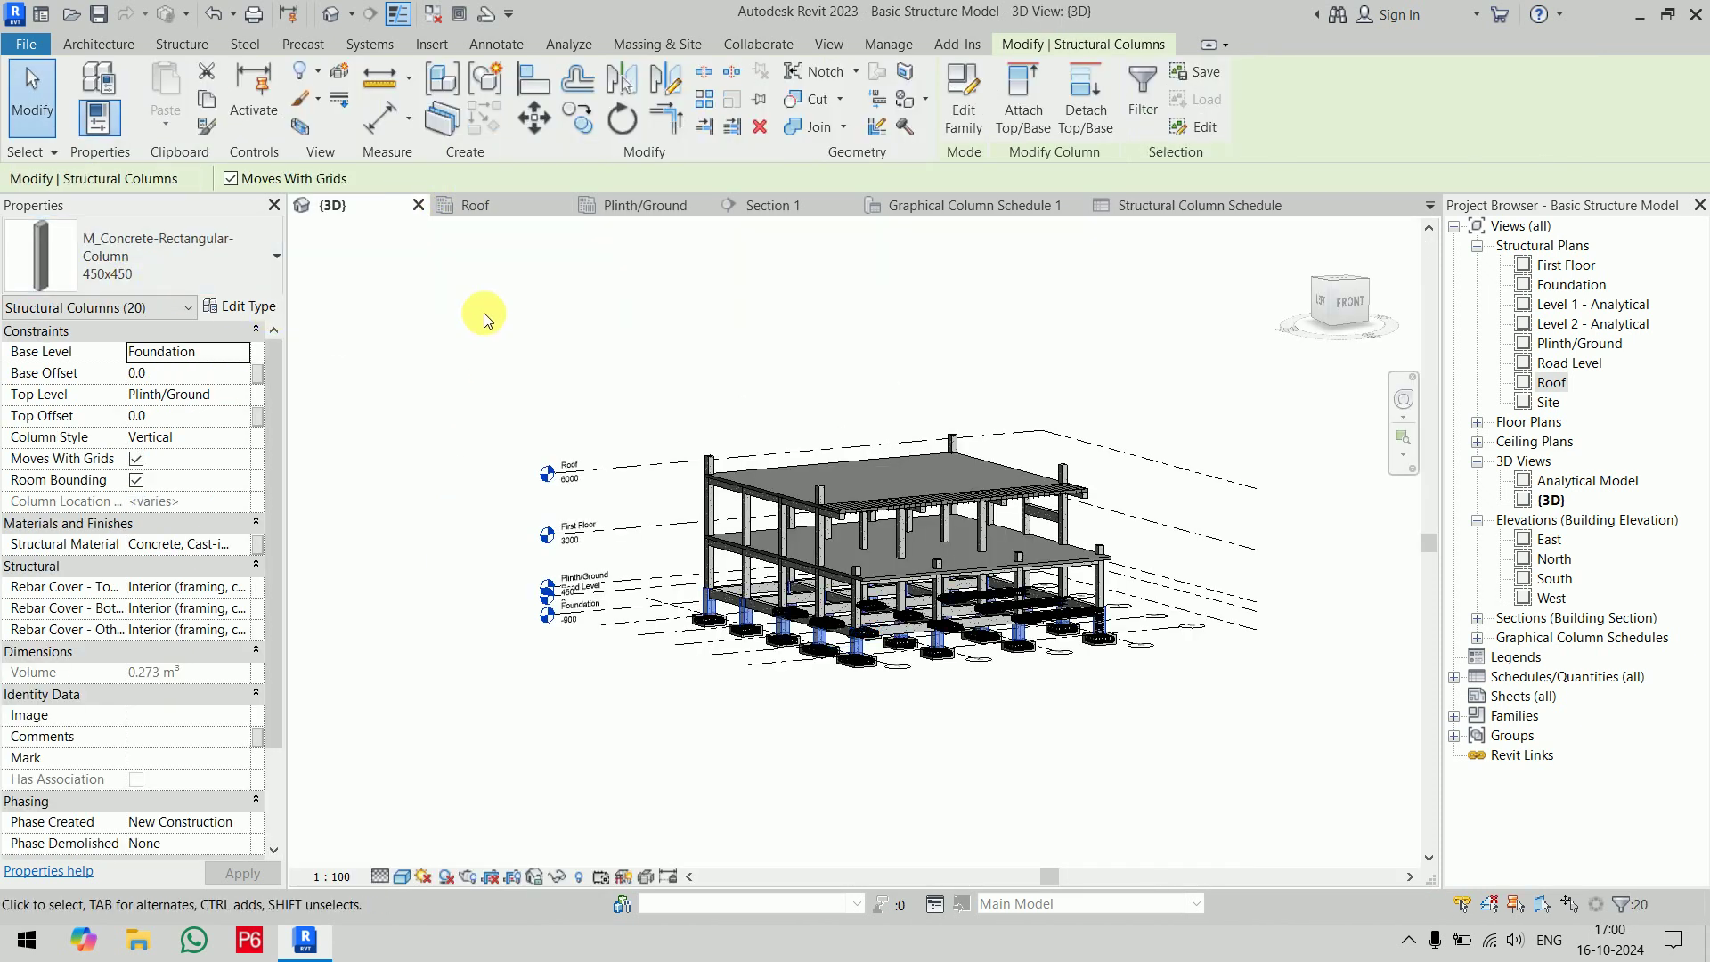
left_click(166, 760)
type("C")
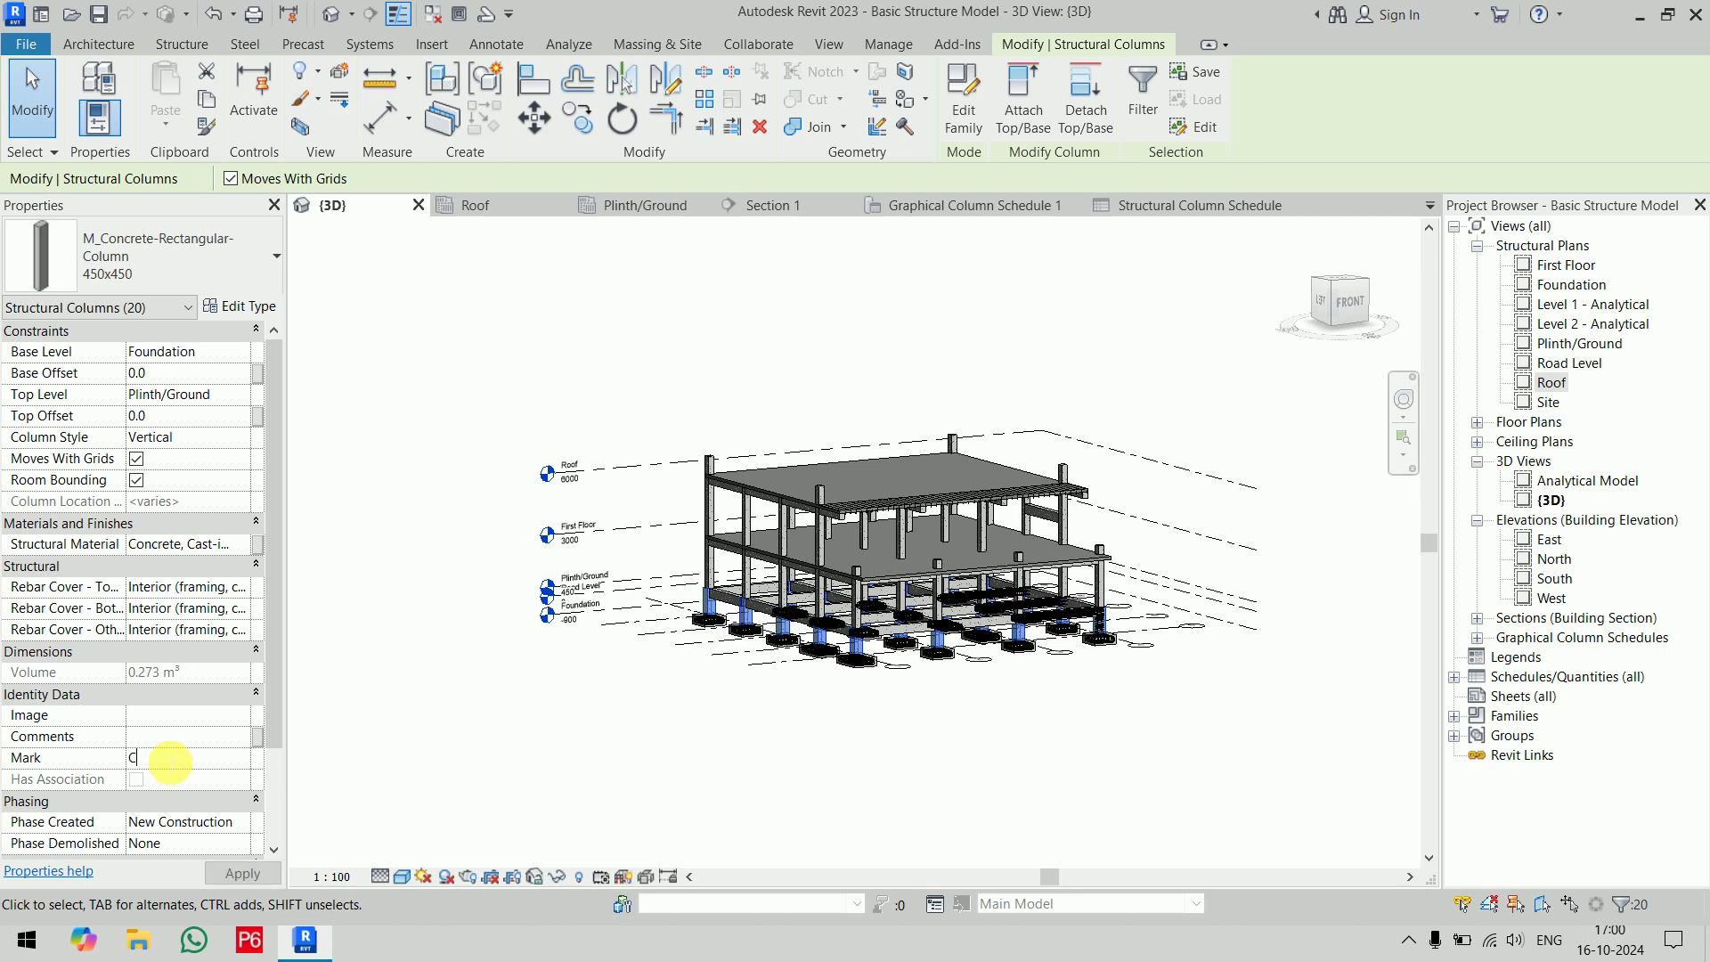
type("1")
left_click(243, 873)
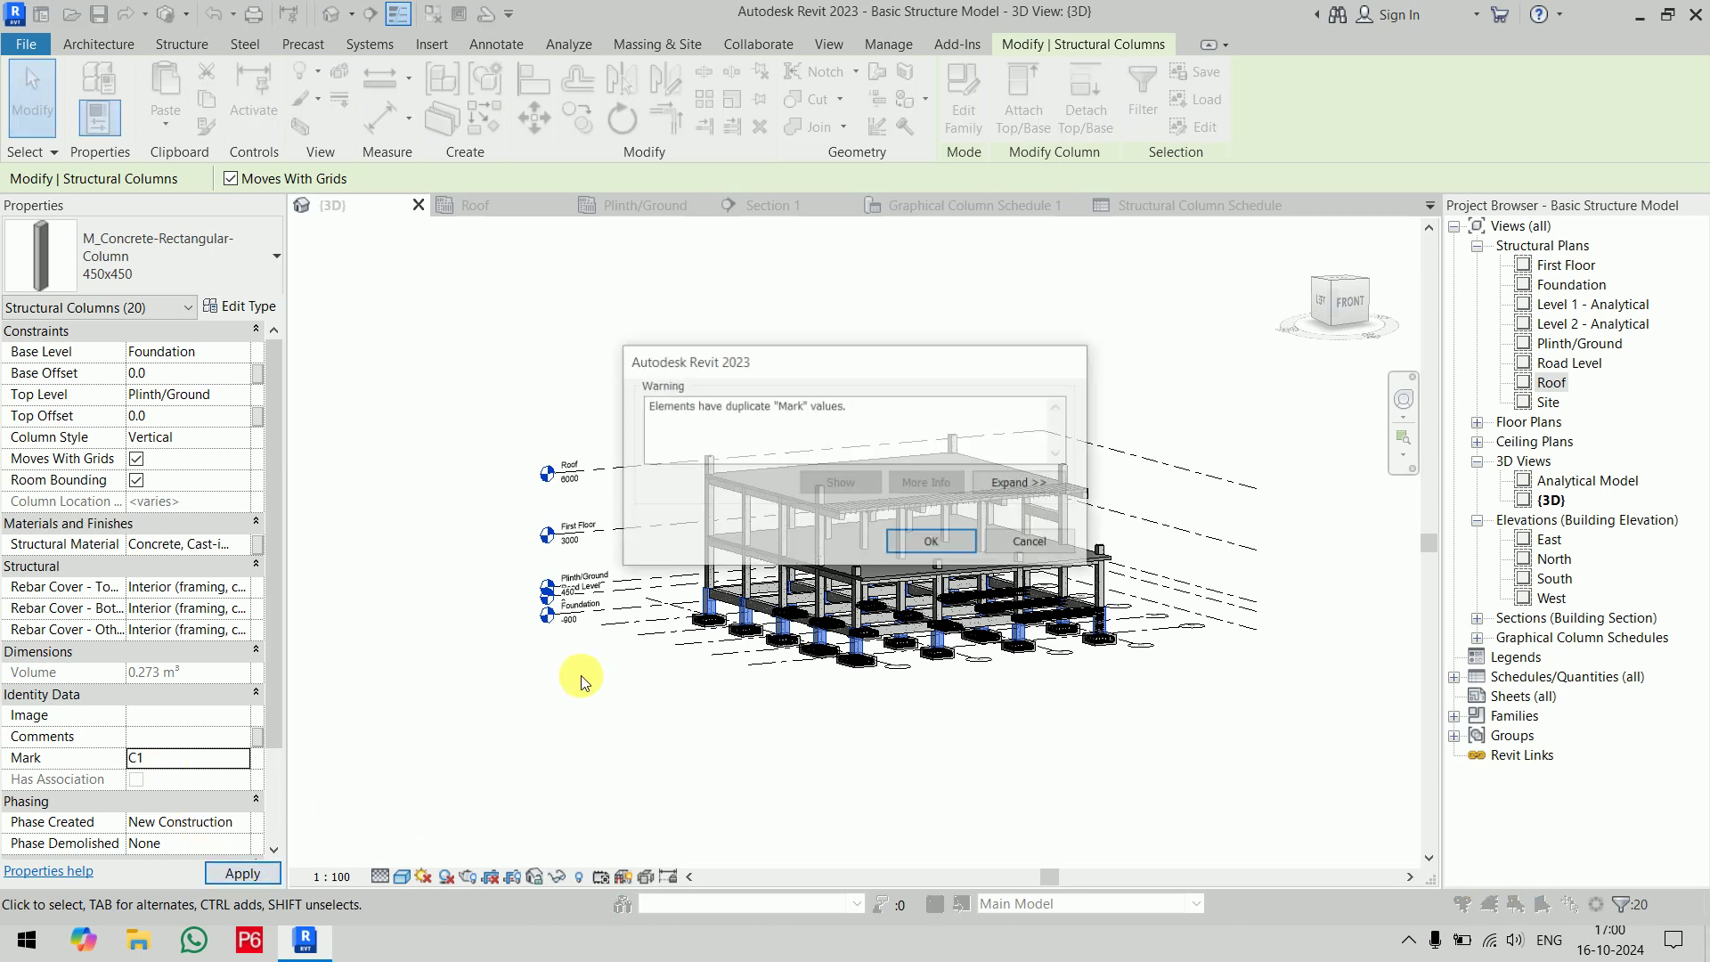
left_click(931, 540)
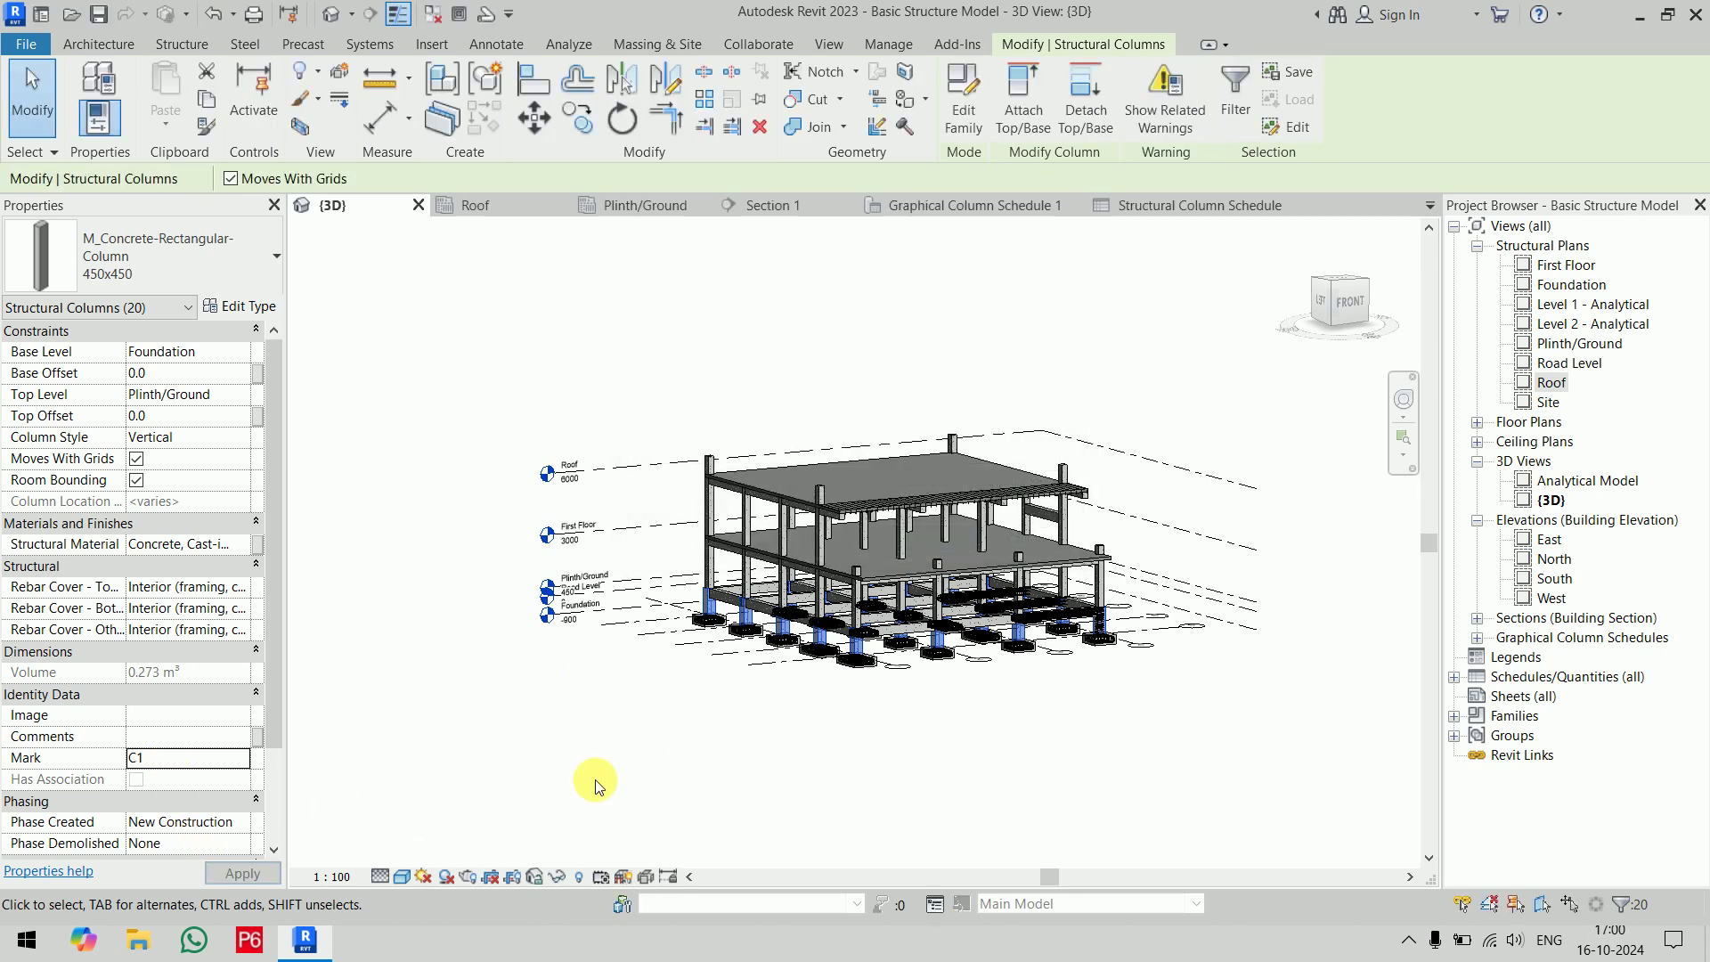
left_click(595, 782)
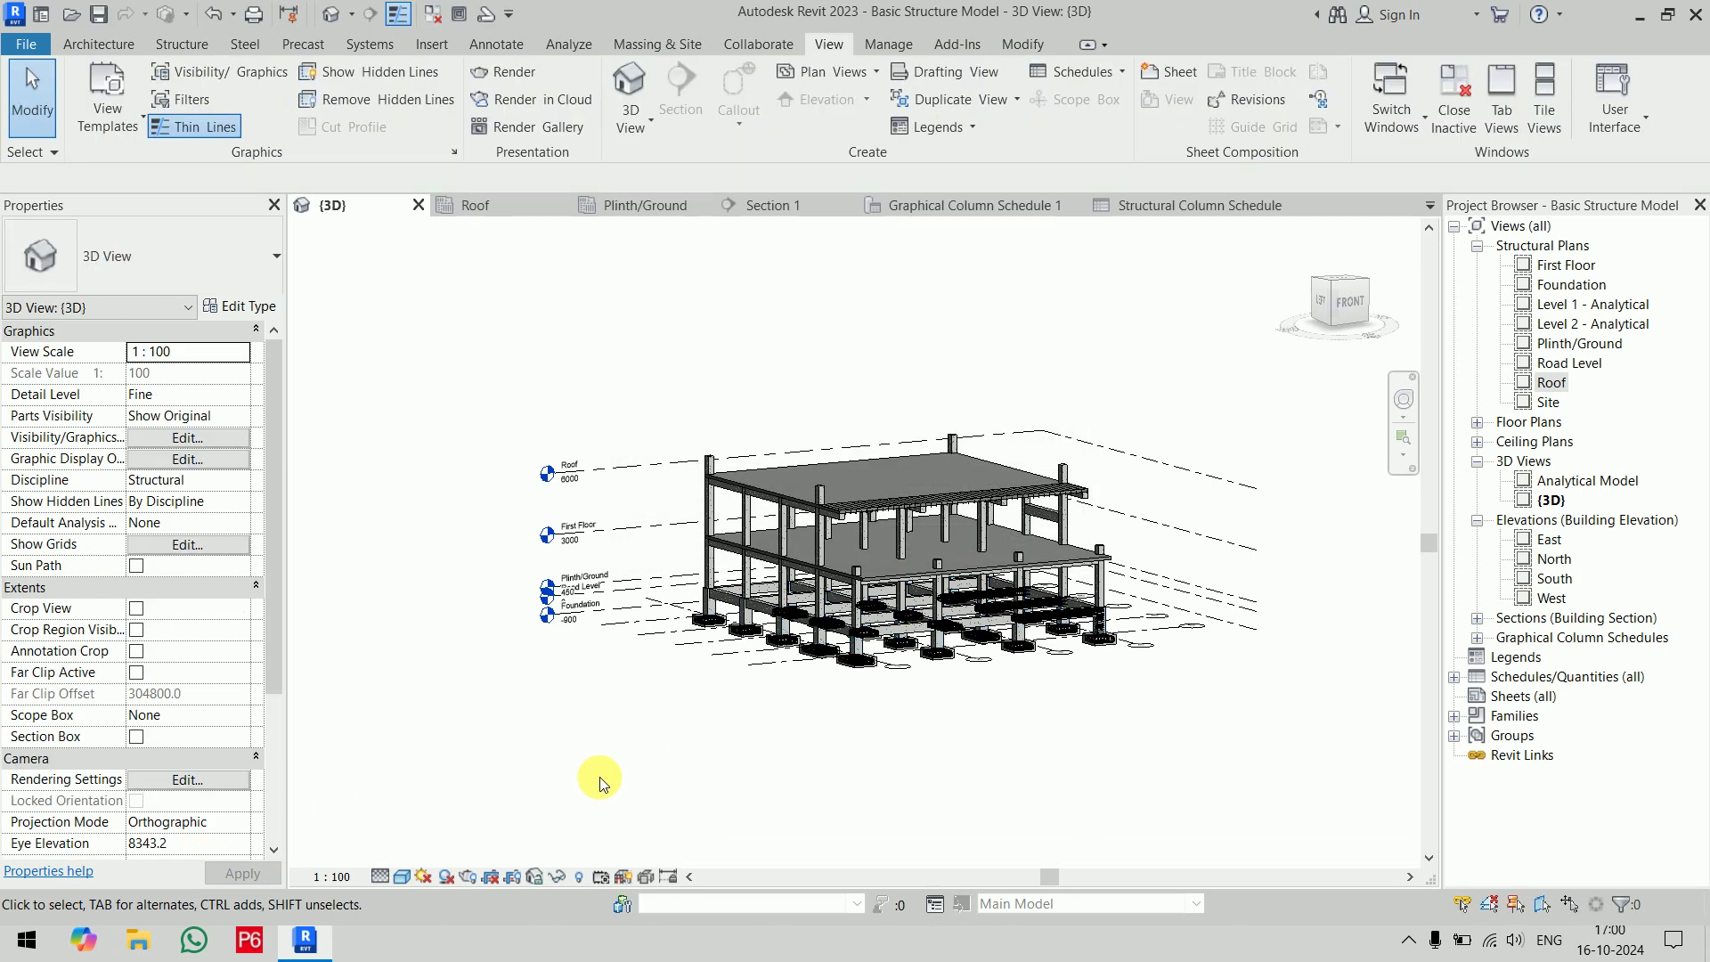
Select all instances of the 300x300 concrete column in the 3D view and set their Mark to C2, accepting duplicates
left_click(721, 515)
key("a")
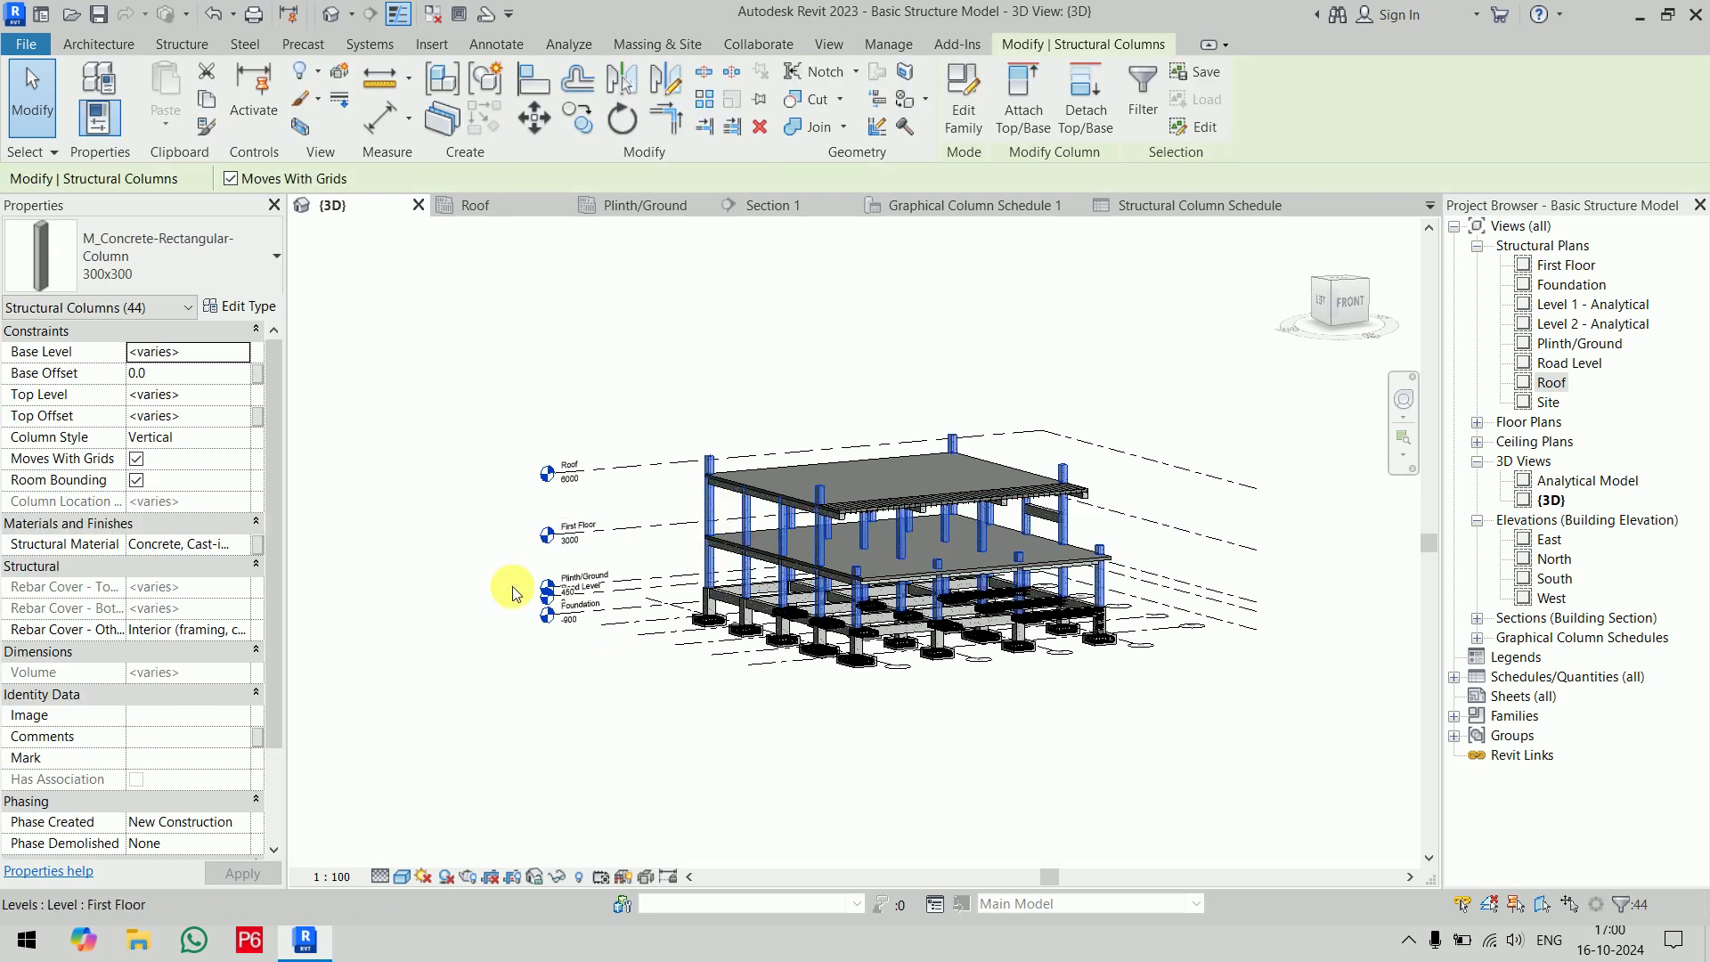
left_click(176, 759)
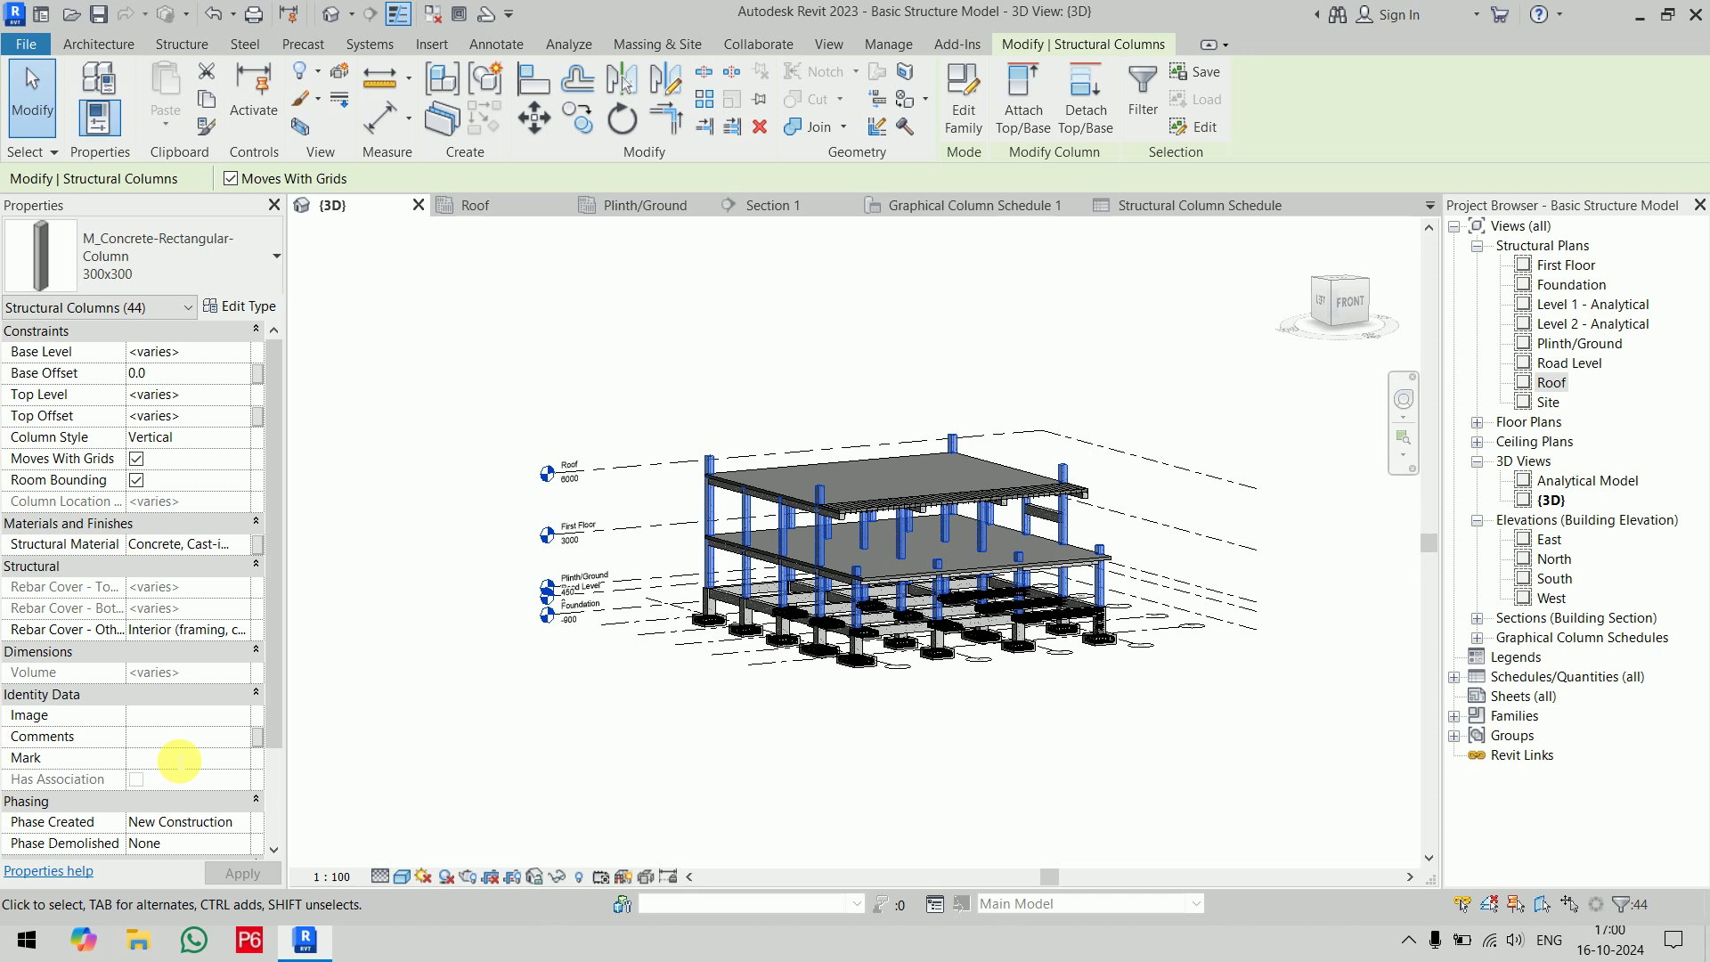
type("C2")
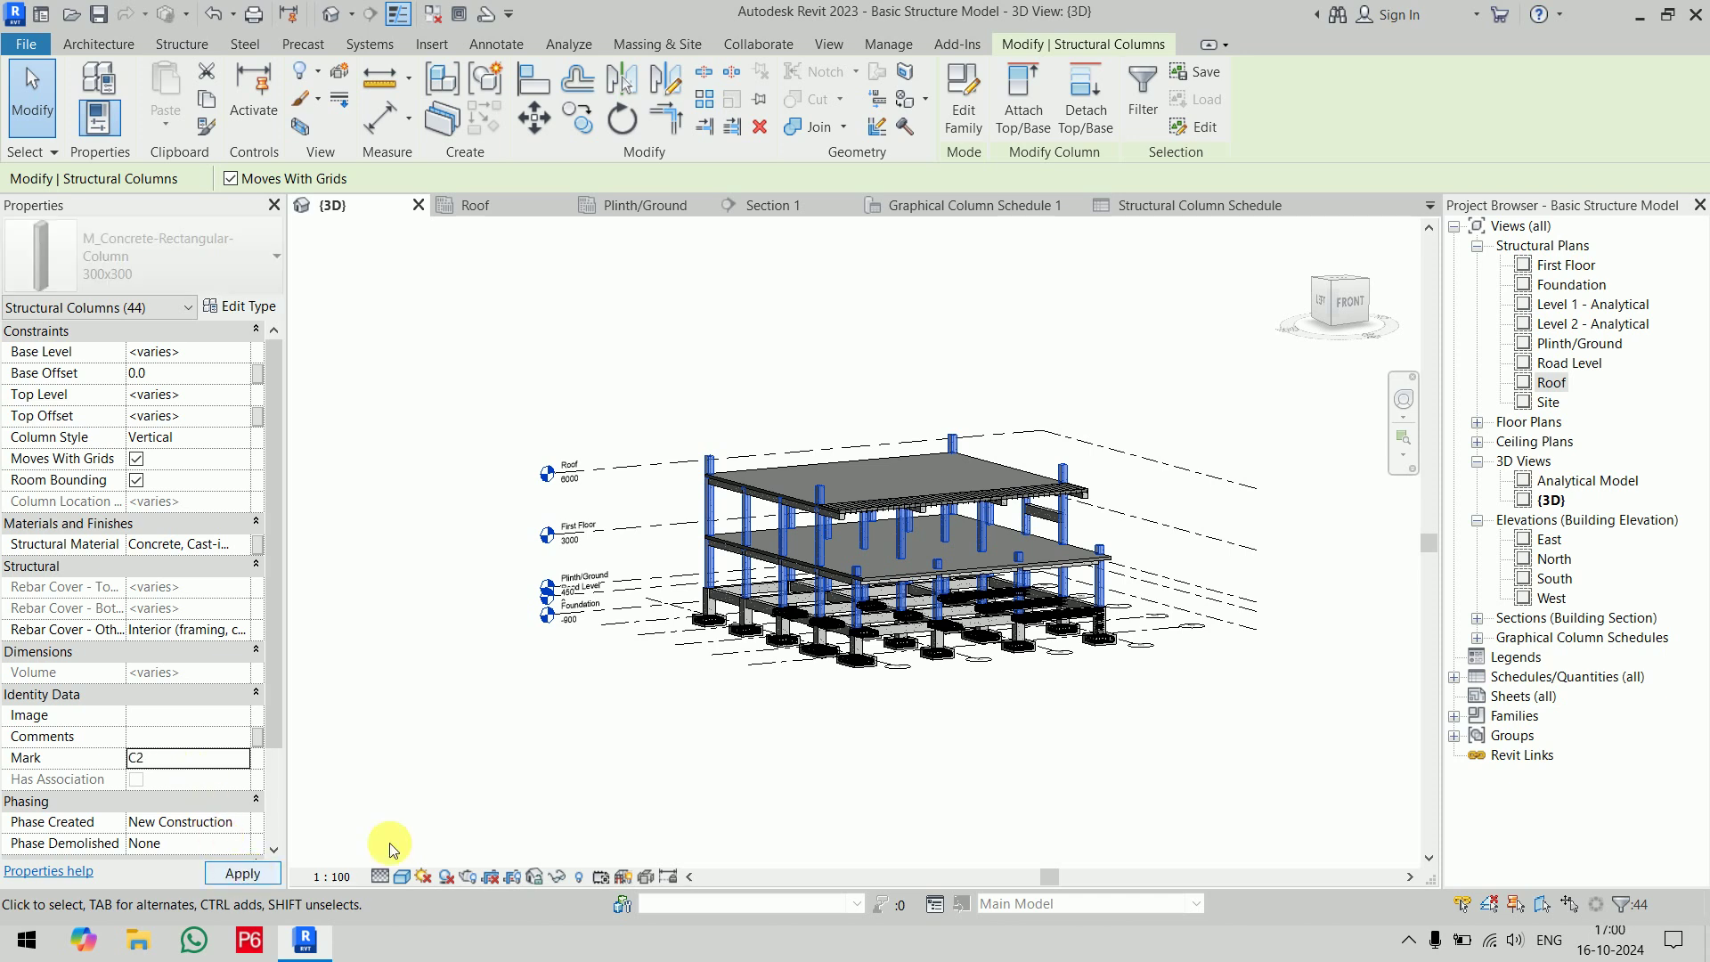
left_click(935, 543)
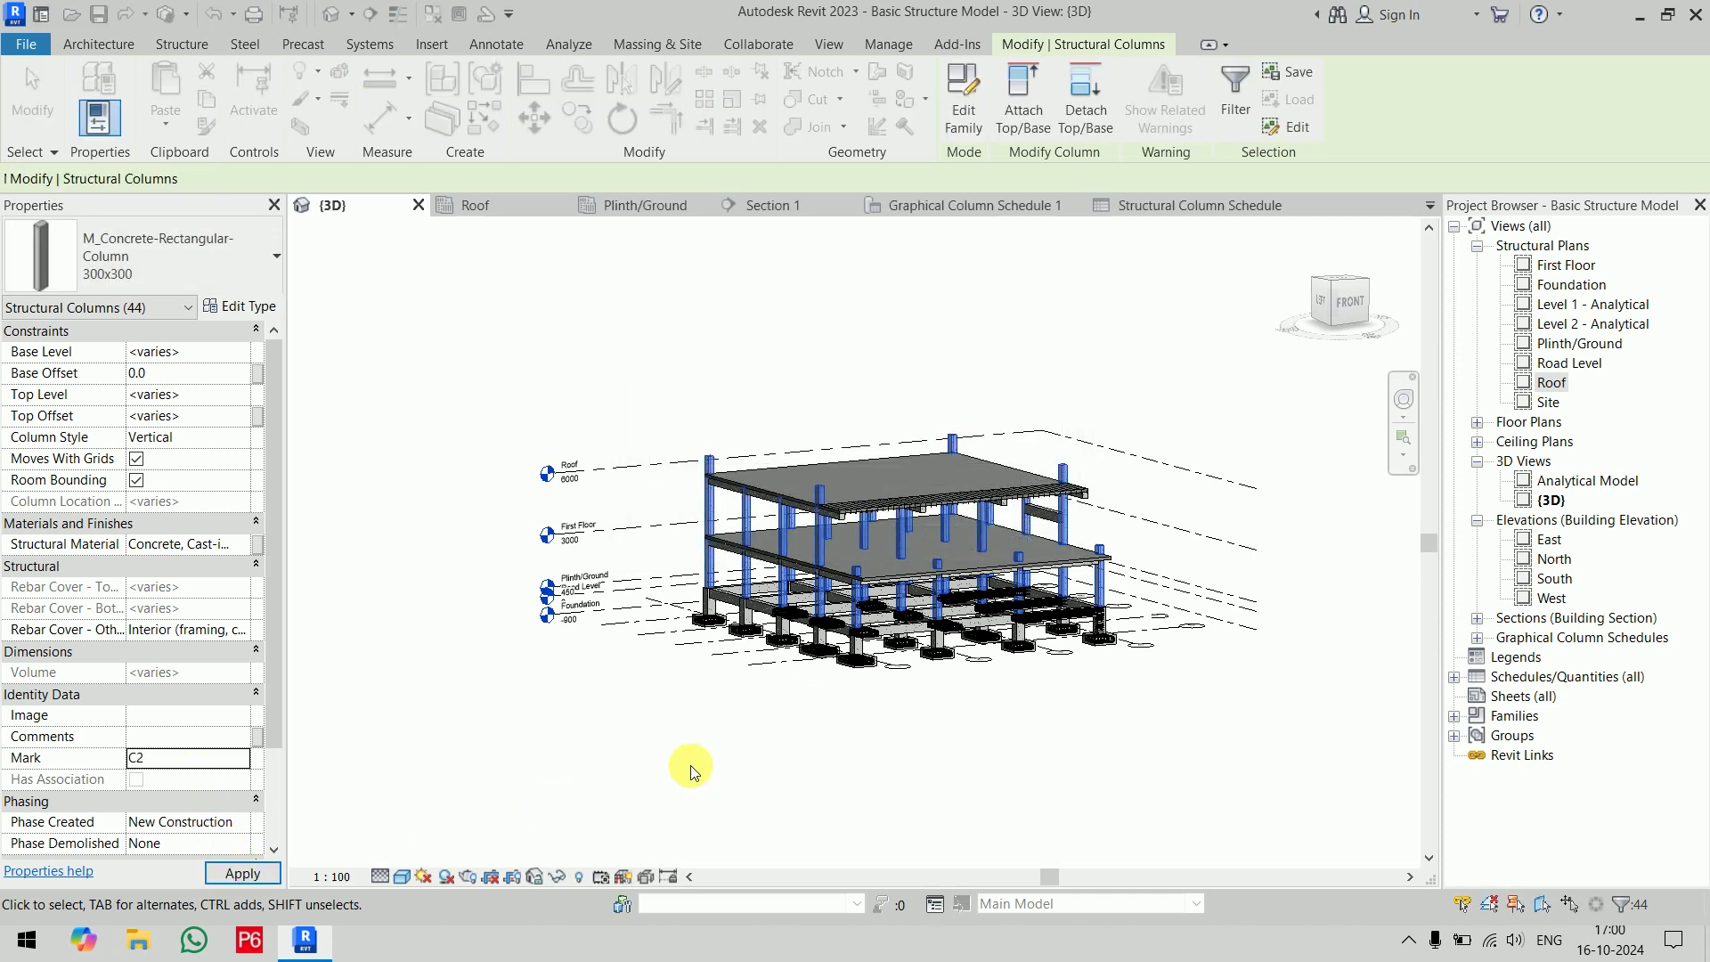
left_click(691, 766)
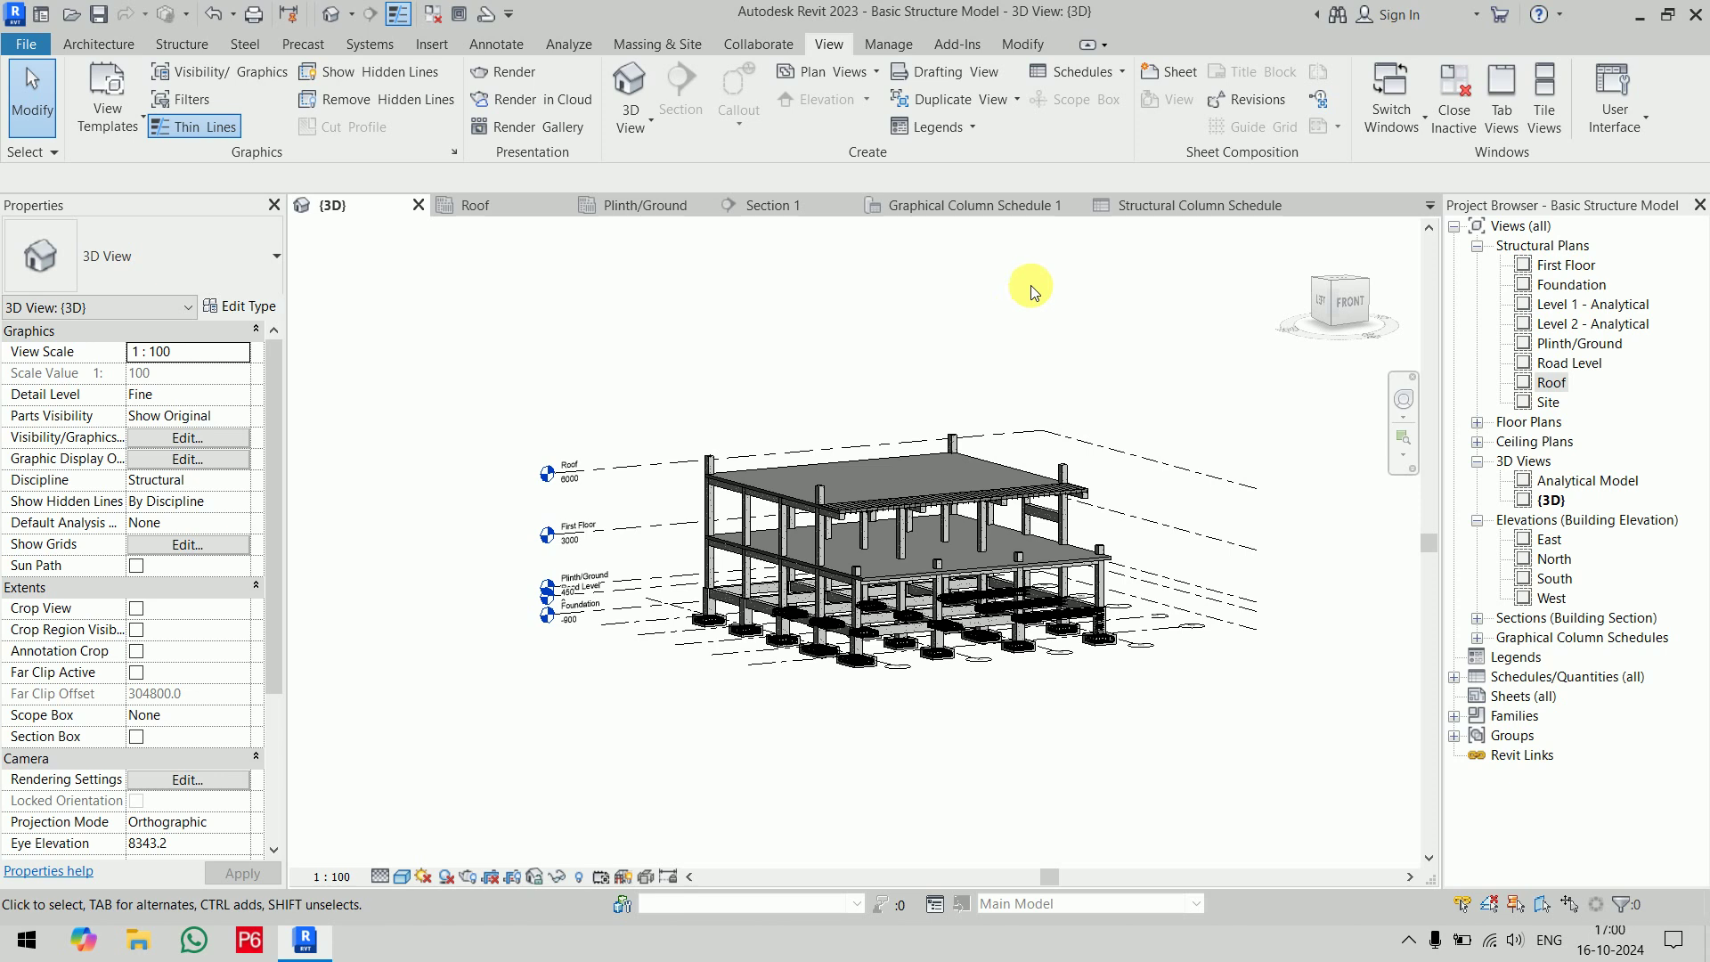
Edit the structural column schedule's fields and move Mark up to directly below Family and Type
left_click(1222, 196)
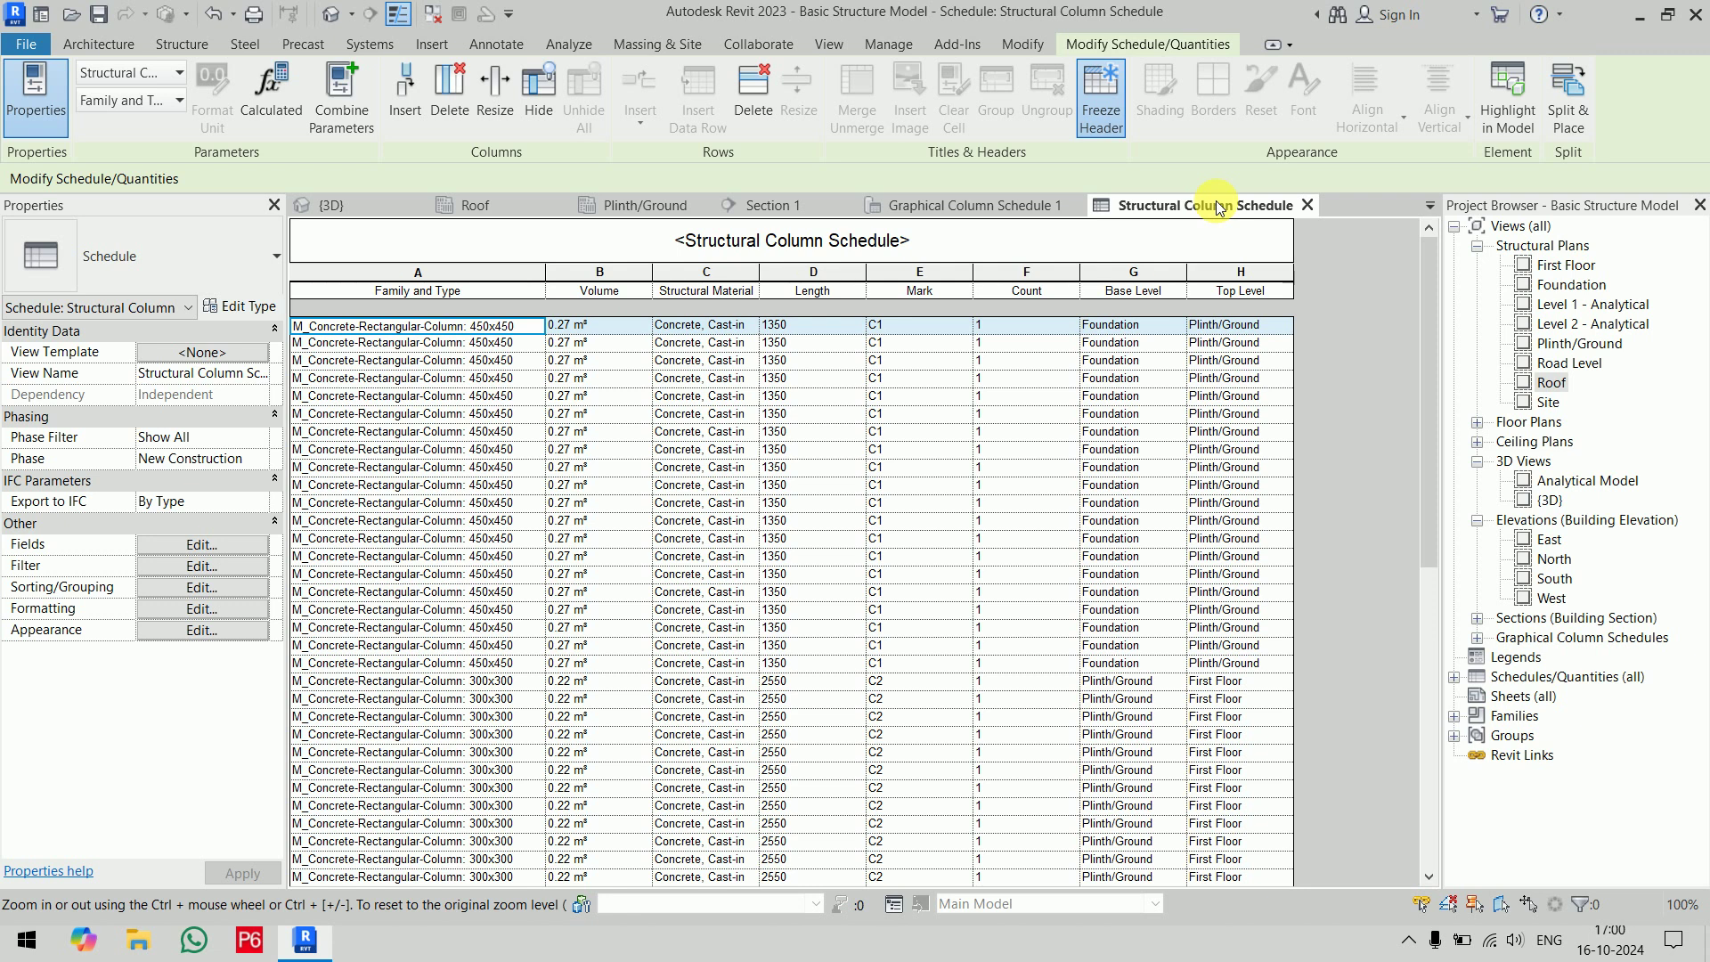
left_click(186, 549)
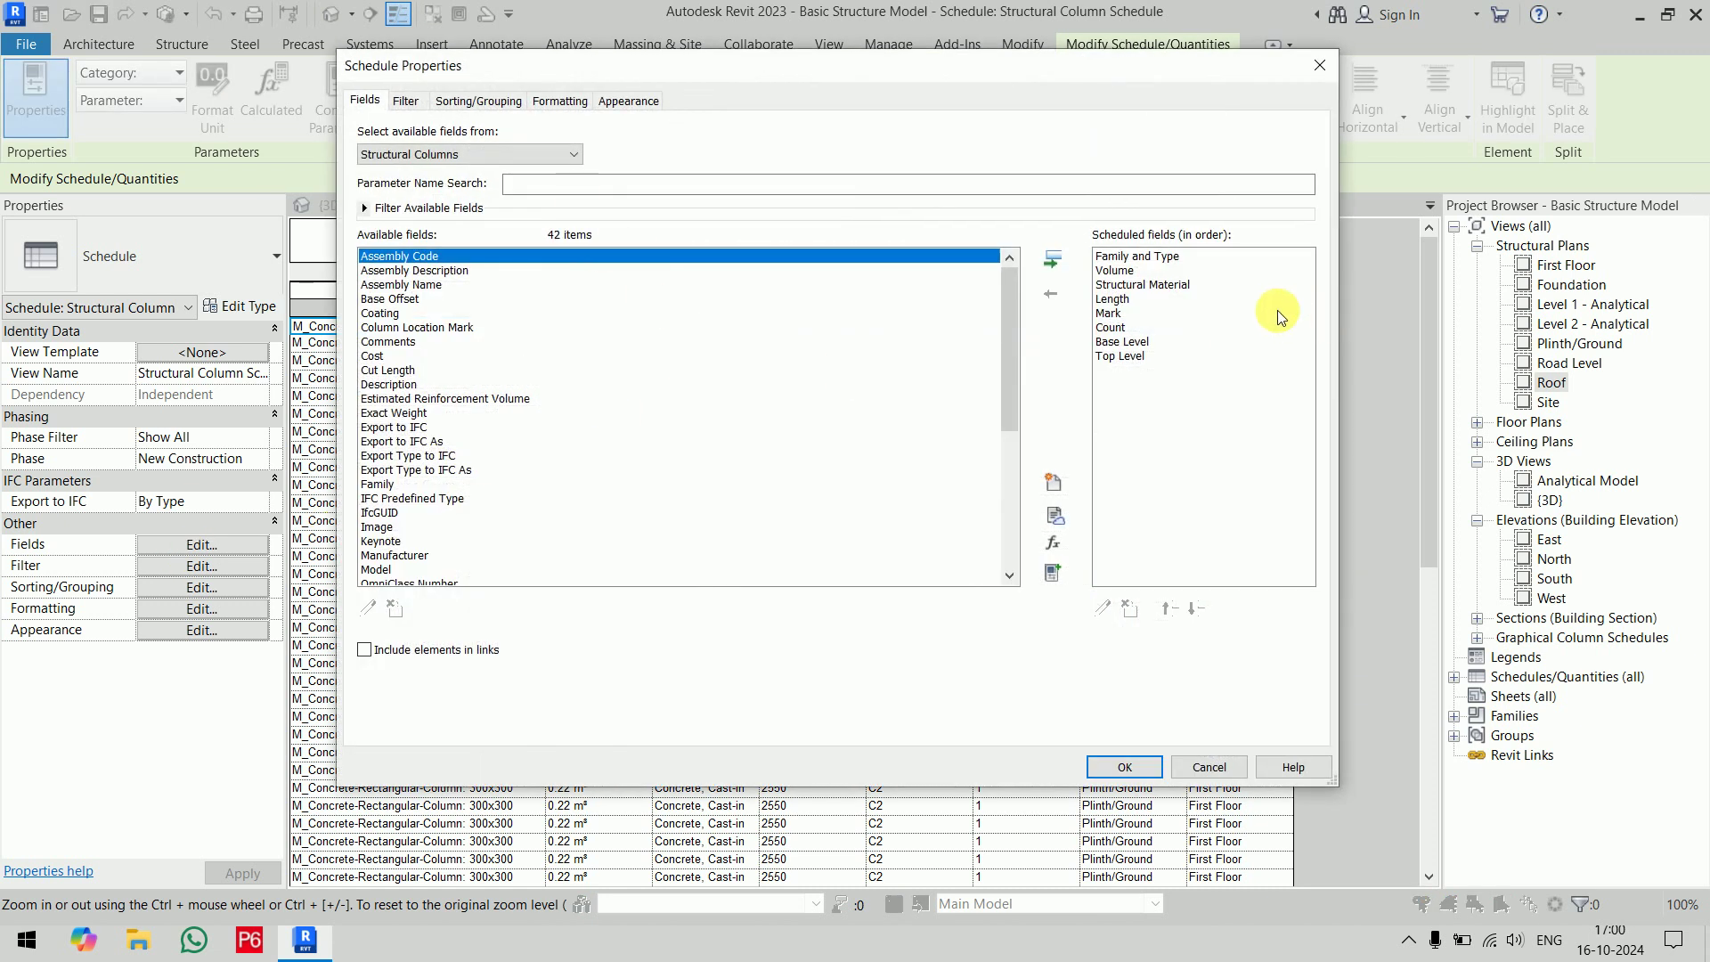
left_click(1158, 314)
left_click(1174, 610)
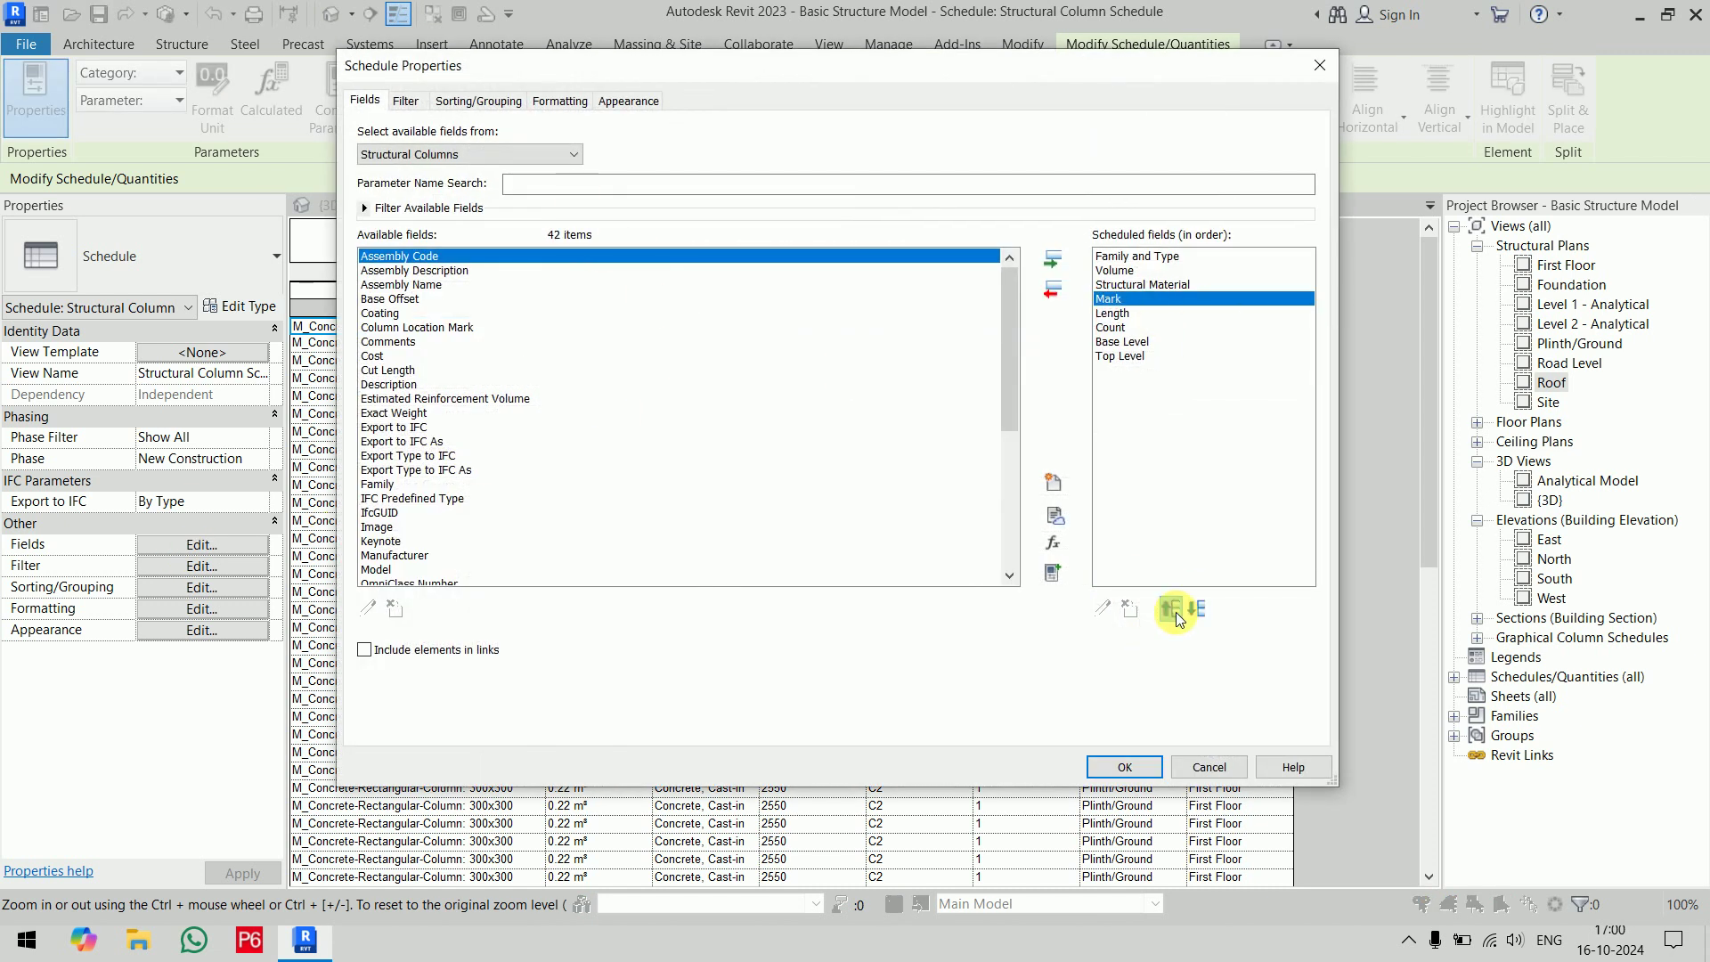
left_click(1176, 612)
left_click(1176, 612)
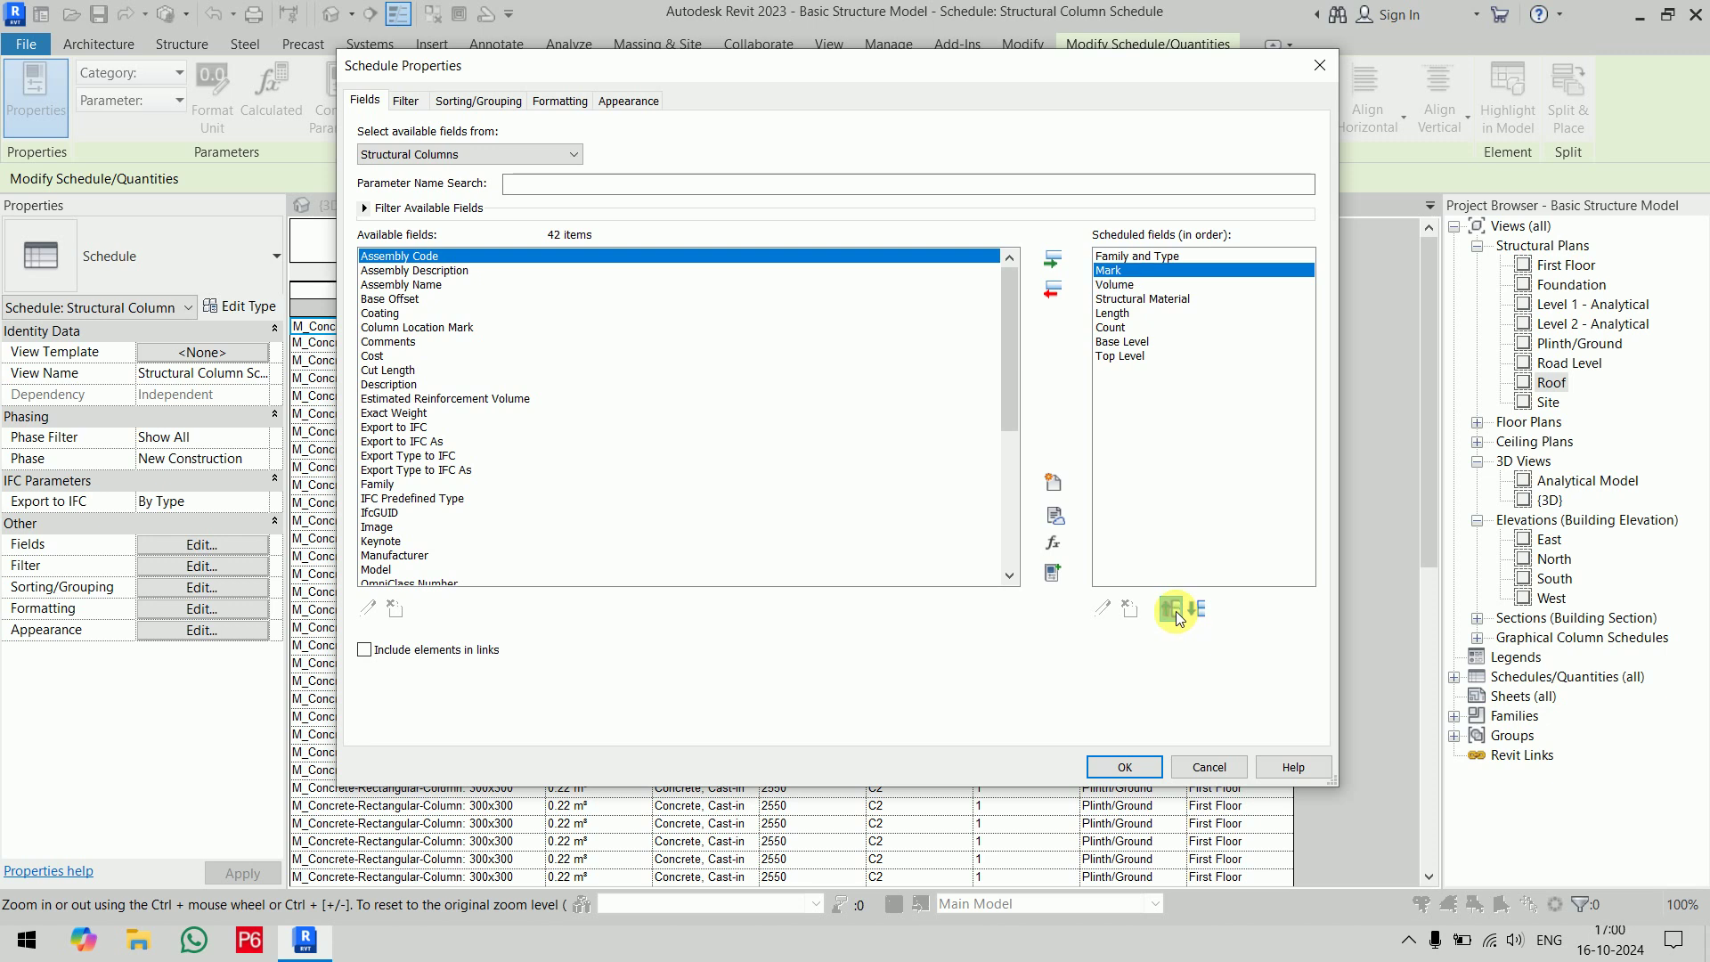
Move the Base Level field up to directly below Mark in the scheduled field order
left_click(1136, 342)
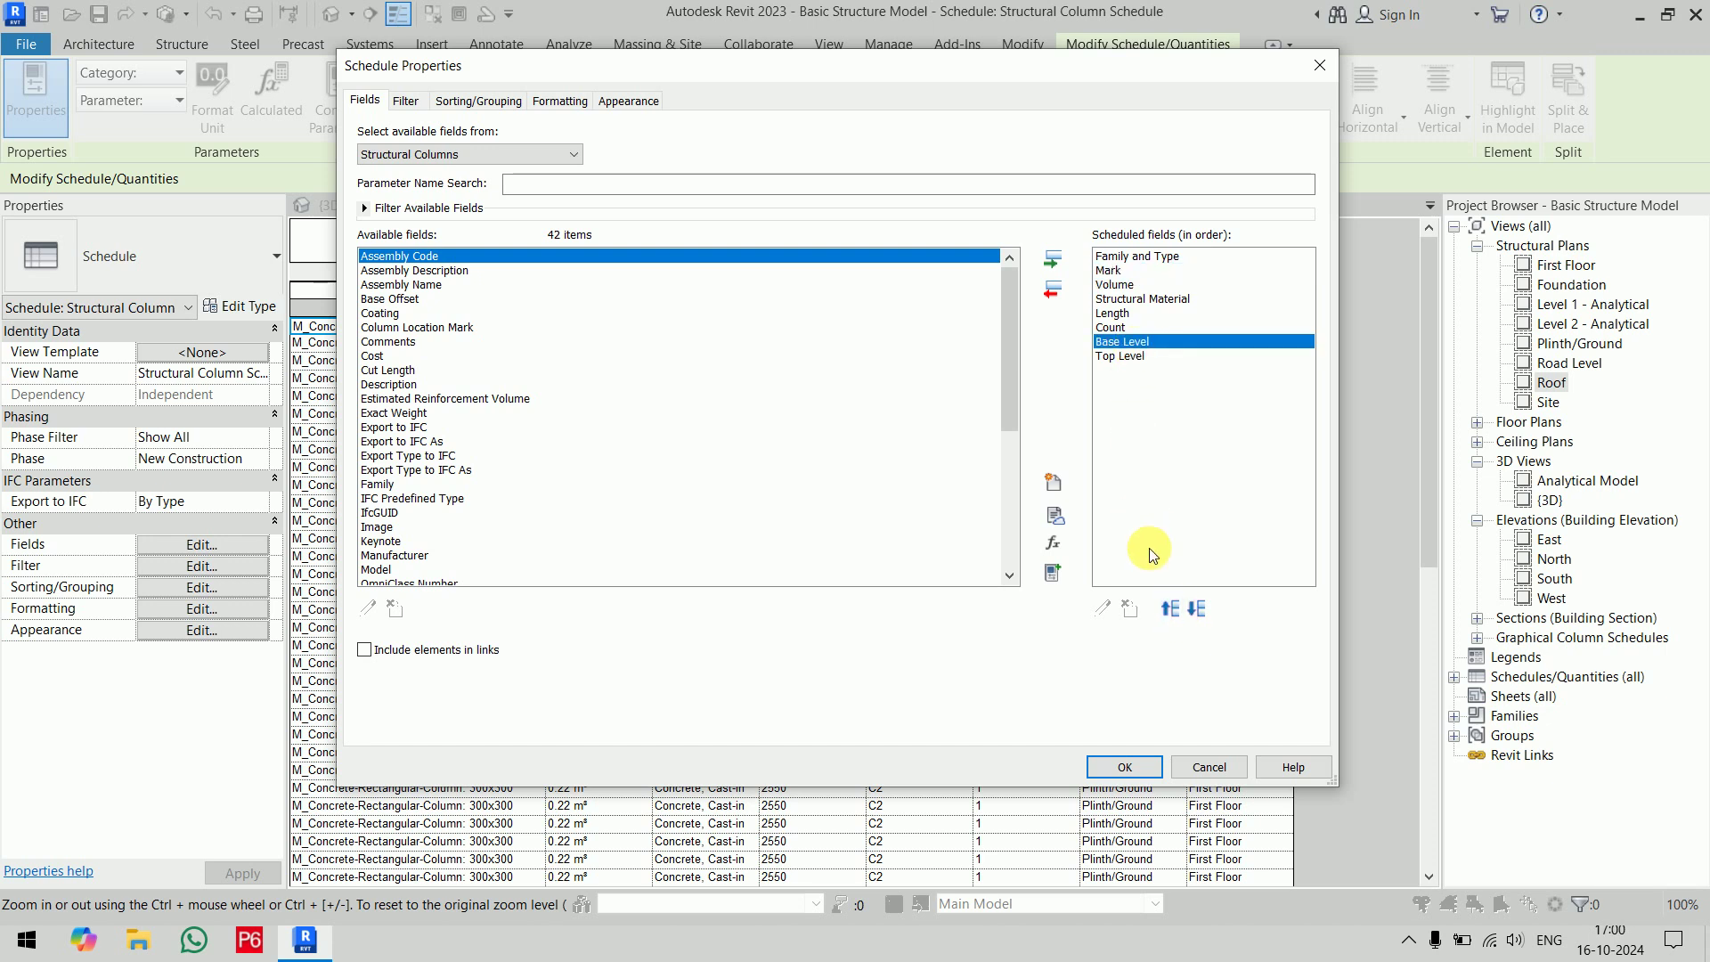
left_click(1169, 608)
left_click(1169, 608)
left_click(1169, 609)
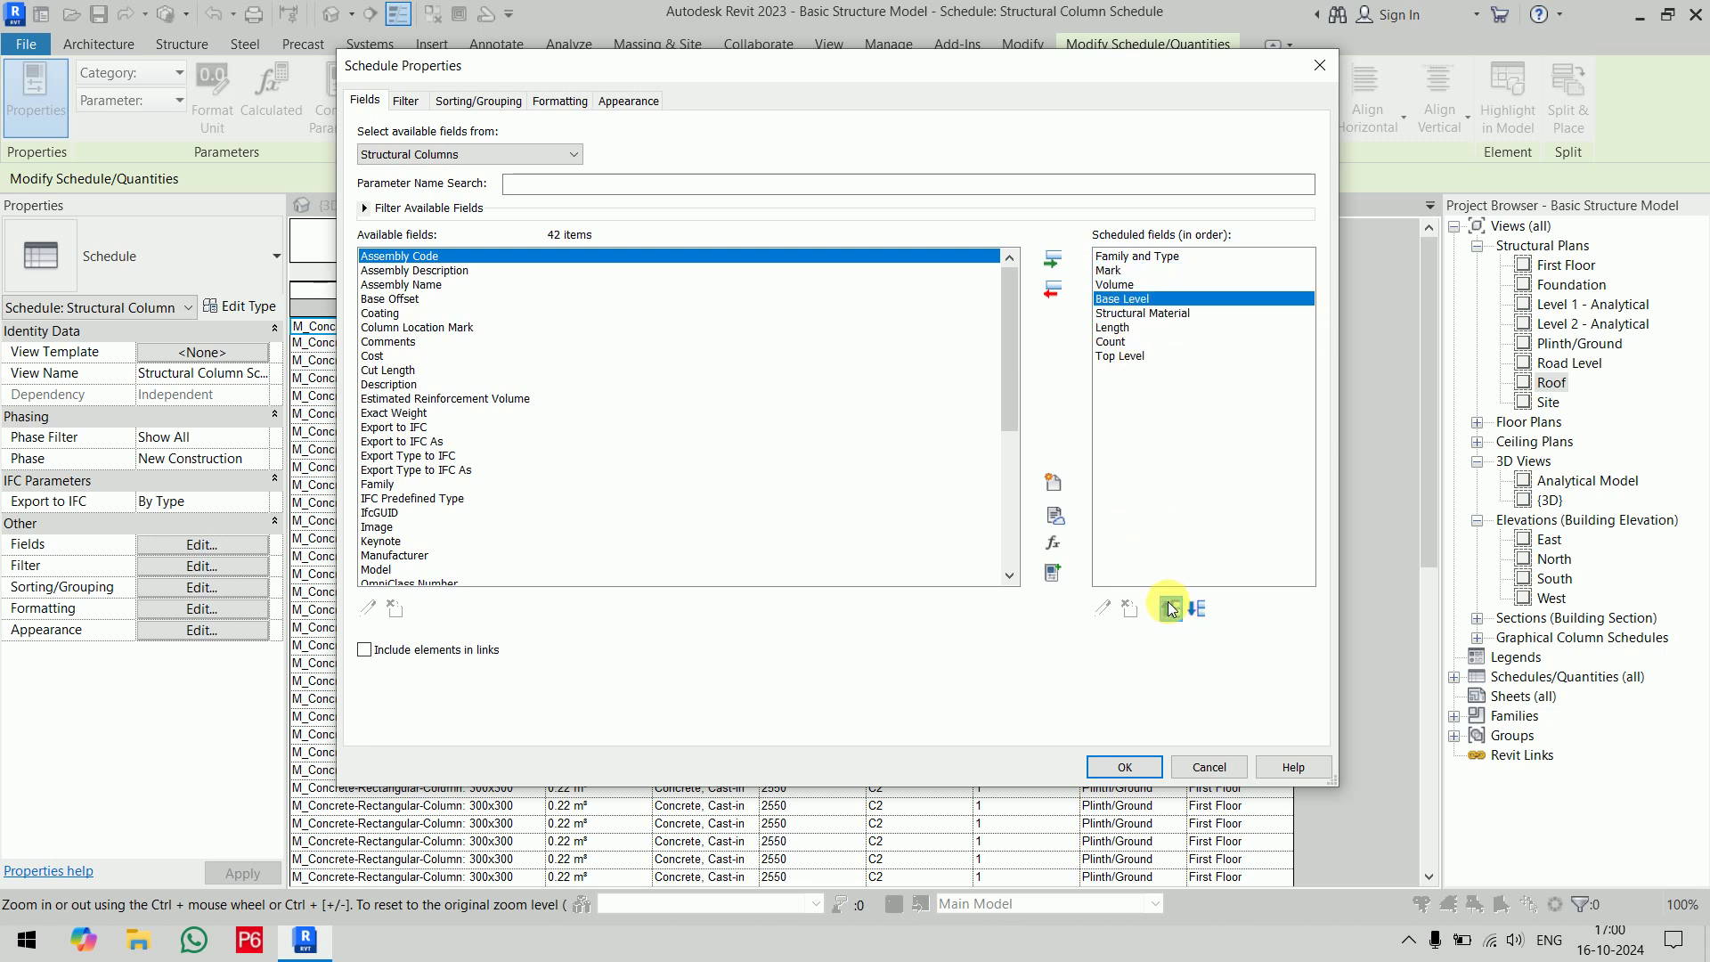
left_click(1169, 609)
Move the Top Level field up to directly below Base Level in the scheduled field order
left_click(1130, 355)
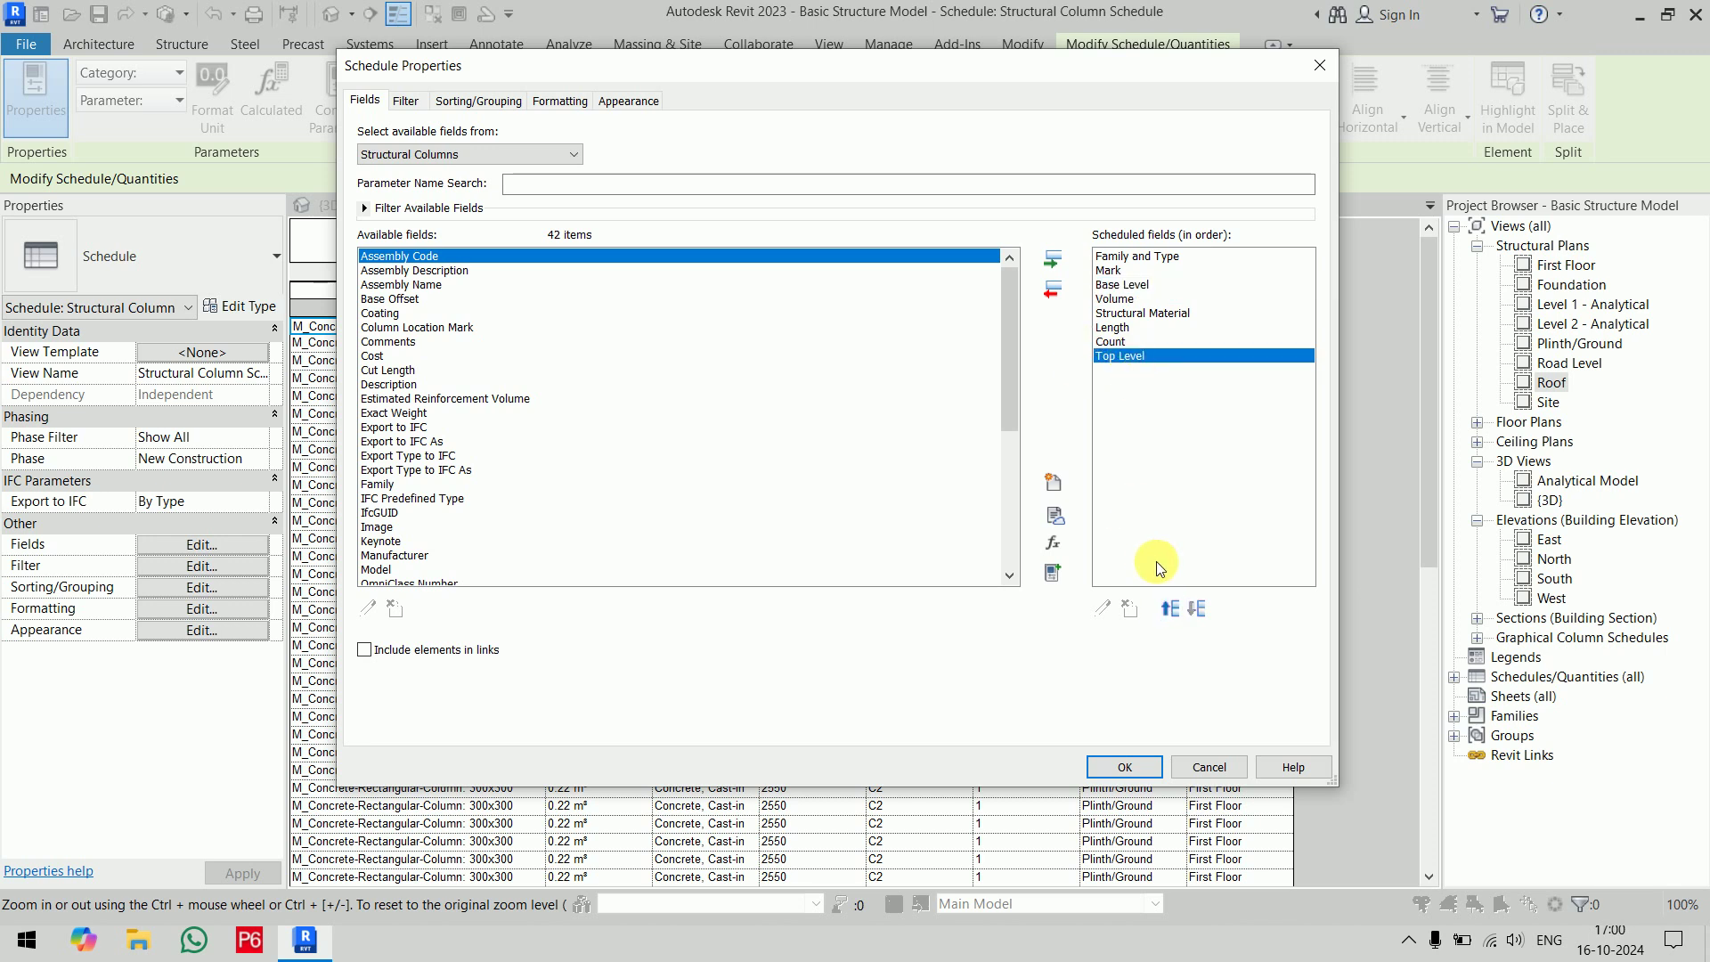
left_click(1171, 611)
left_click(1172, 611)
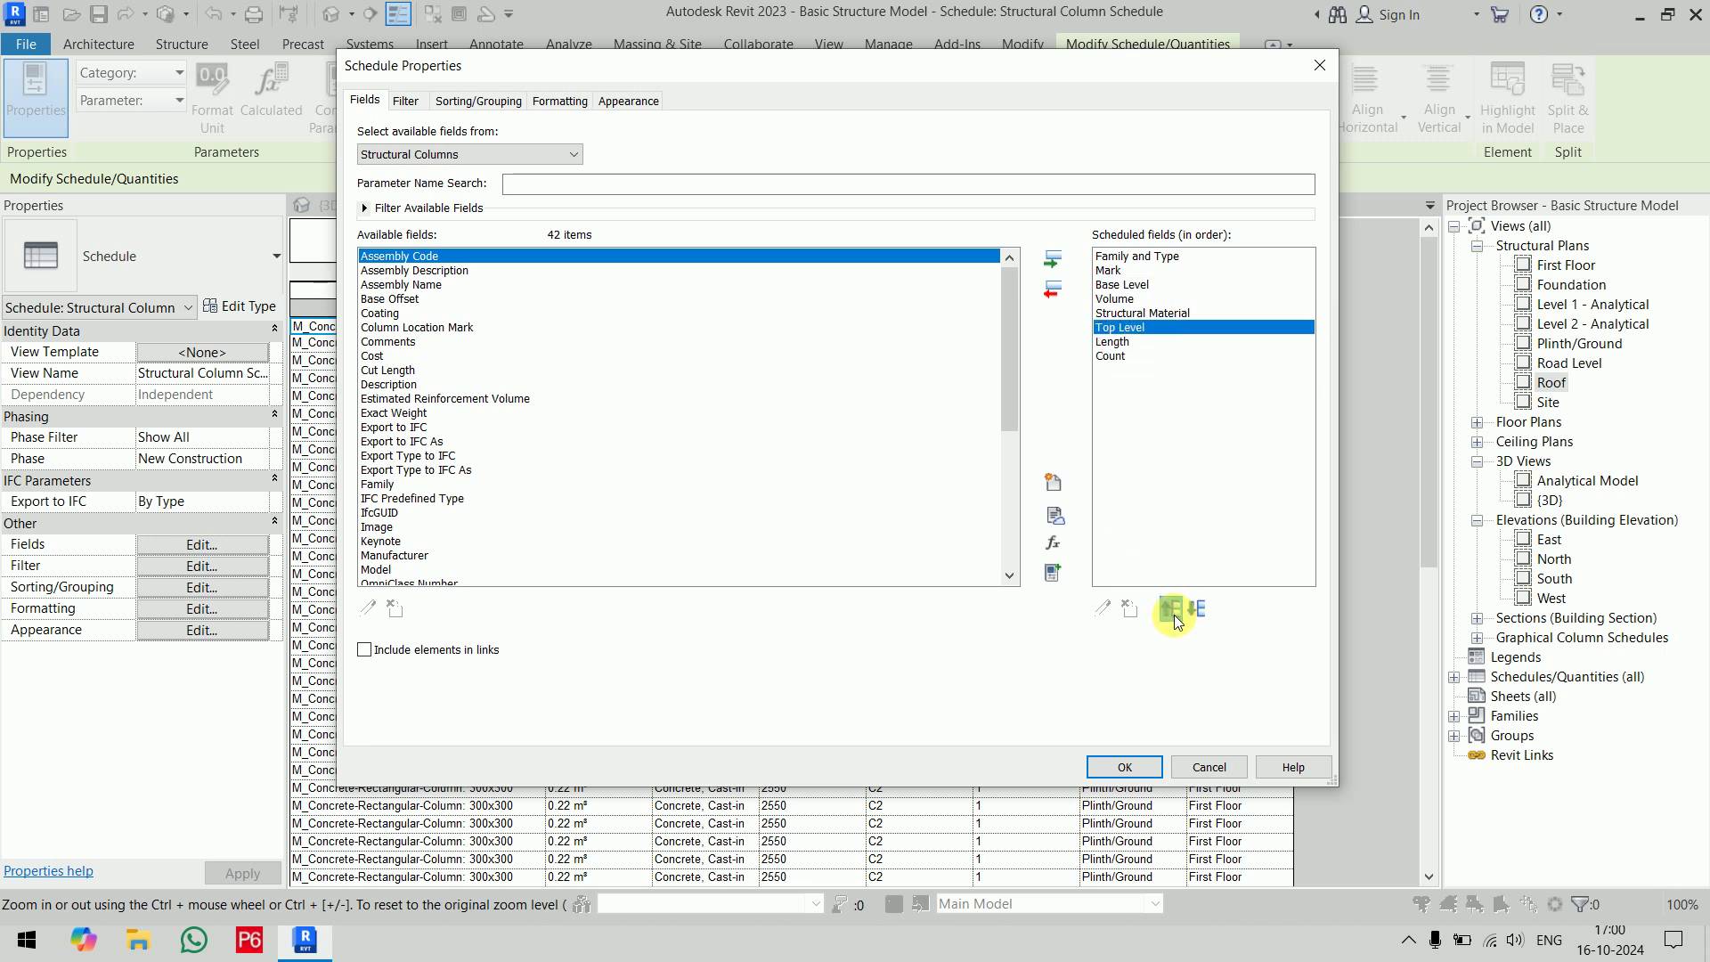
left_click(1172, 611)
left_click(1172, 611)
Move Structural Material and Length above Volume in the scheduled field order and apply the new order
left_click(1156, 326)
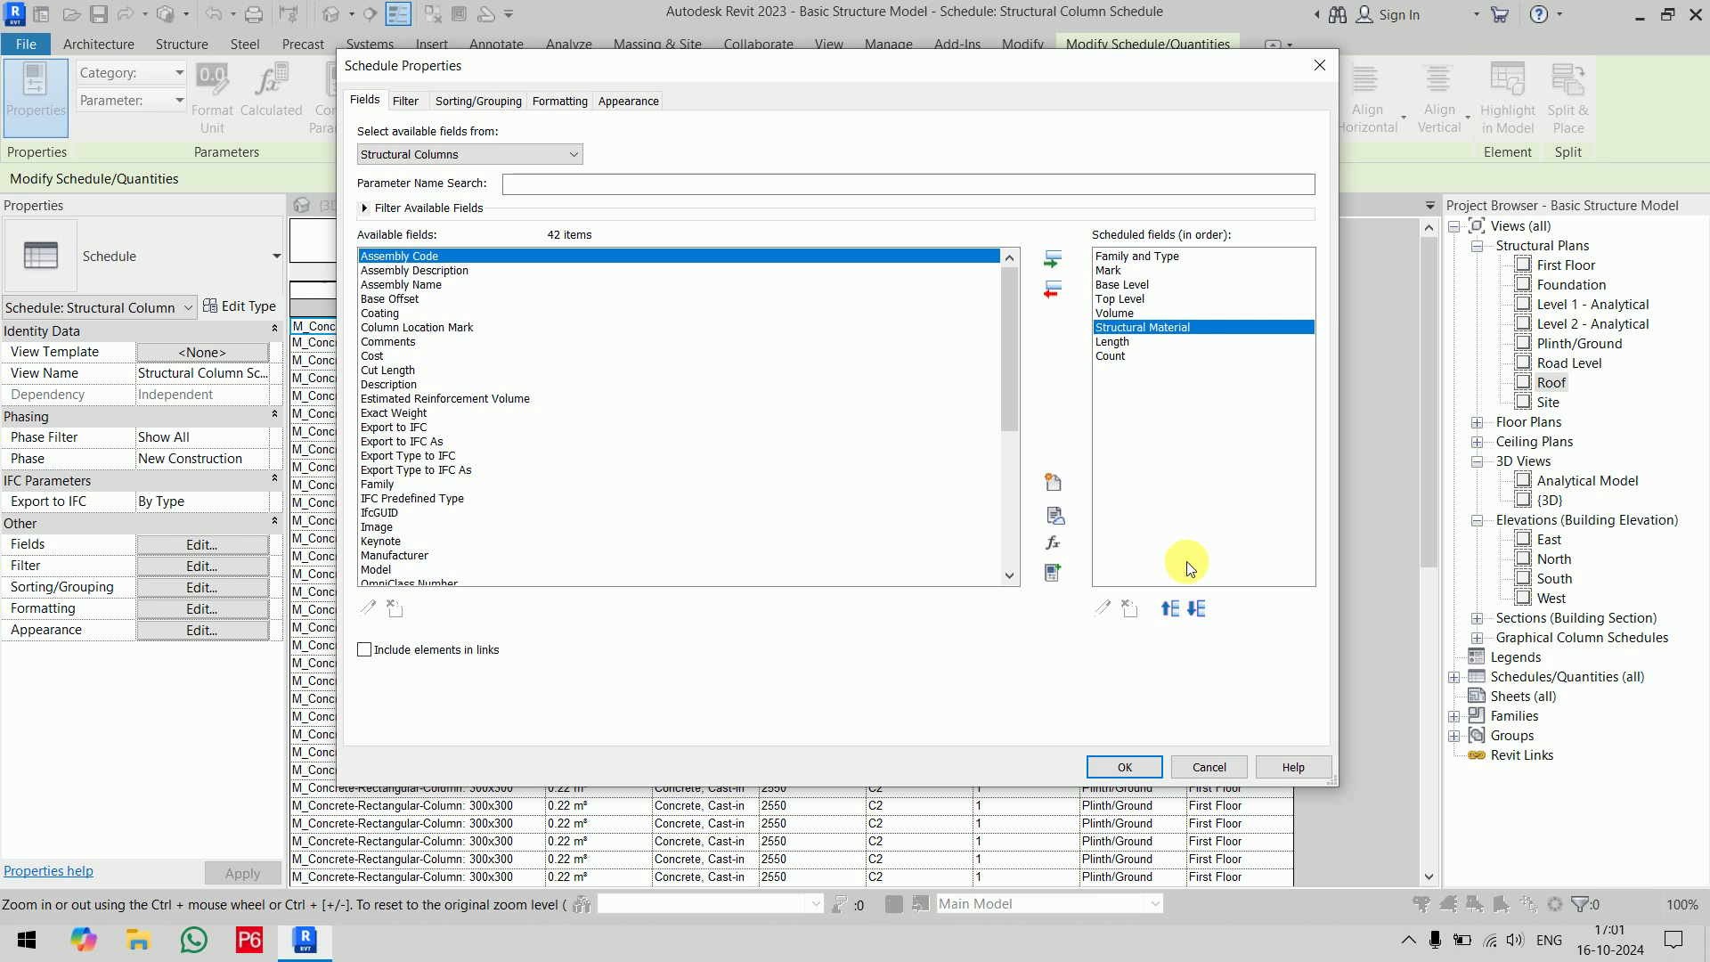
left_click(1169, 608)
left_click(1129, 343)
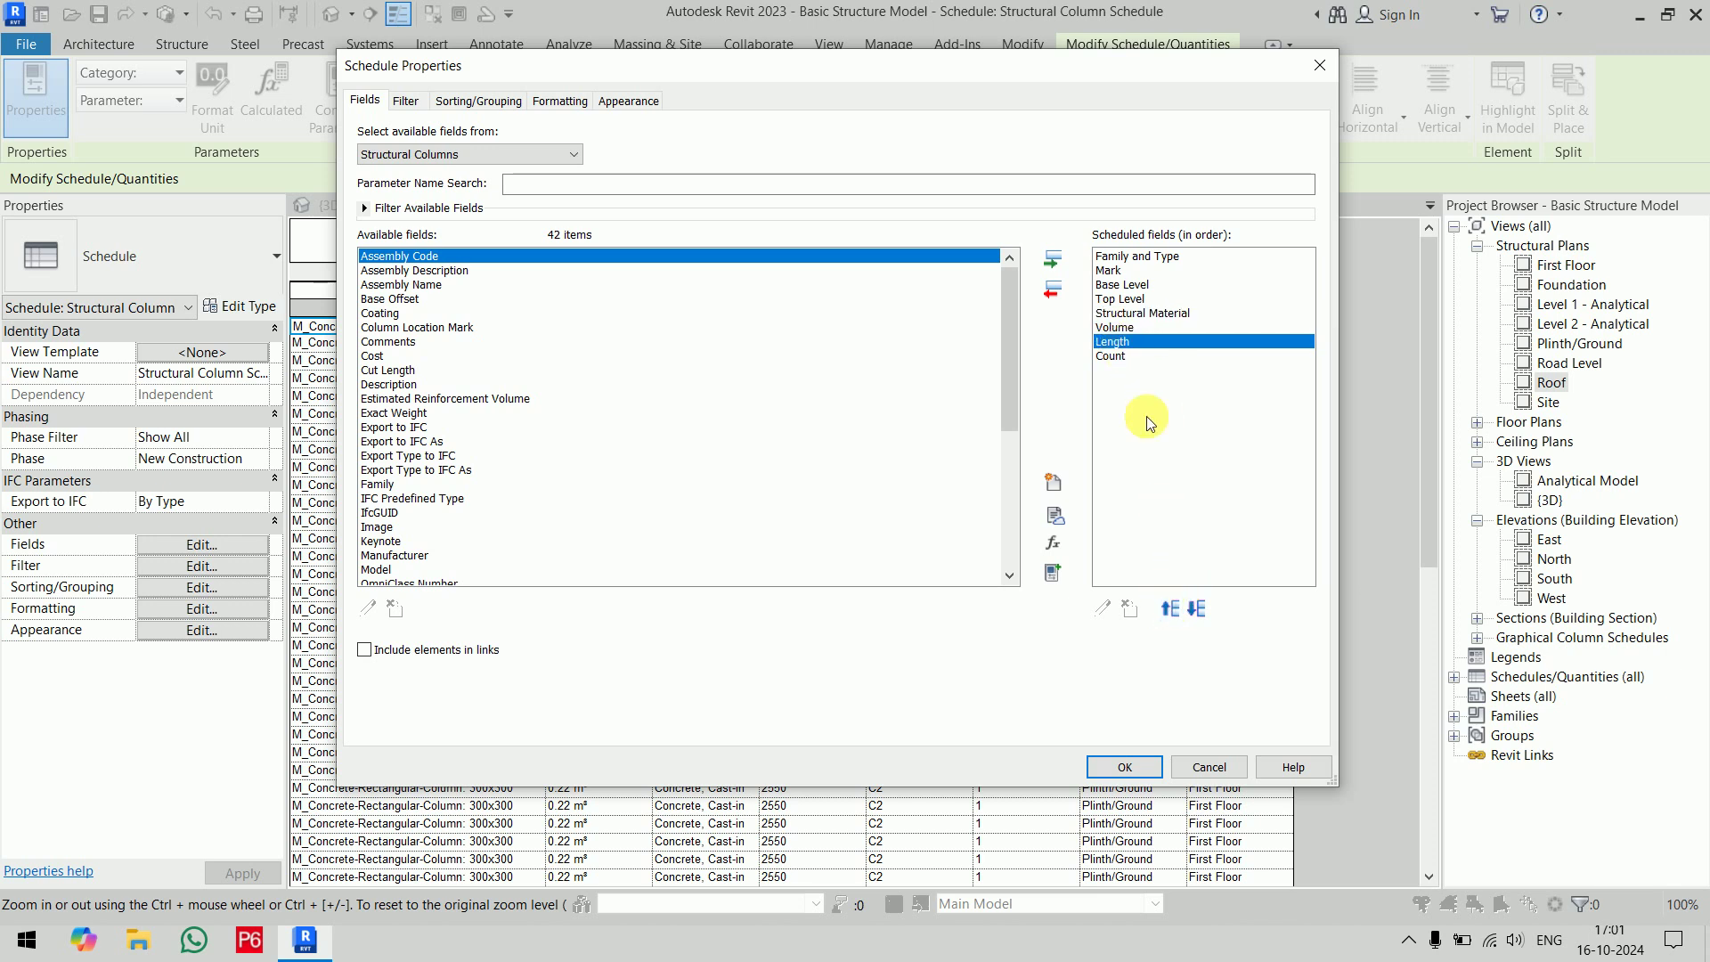
left_click(1167, 611)
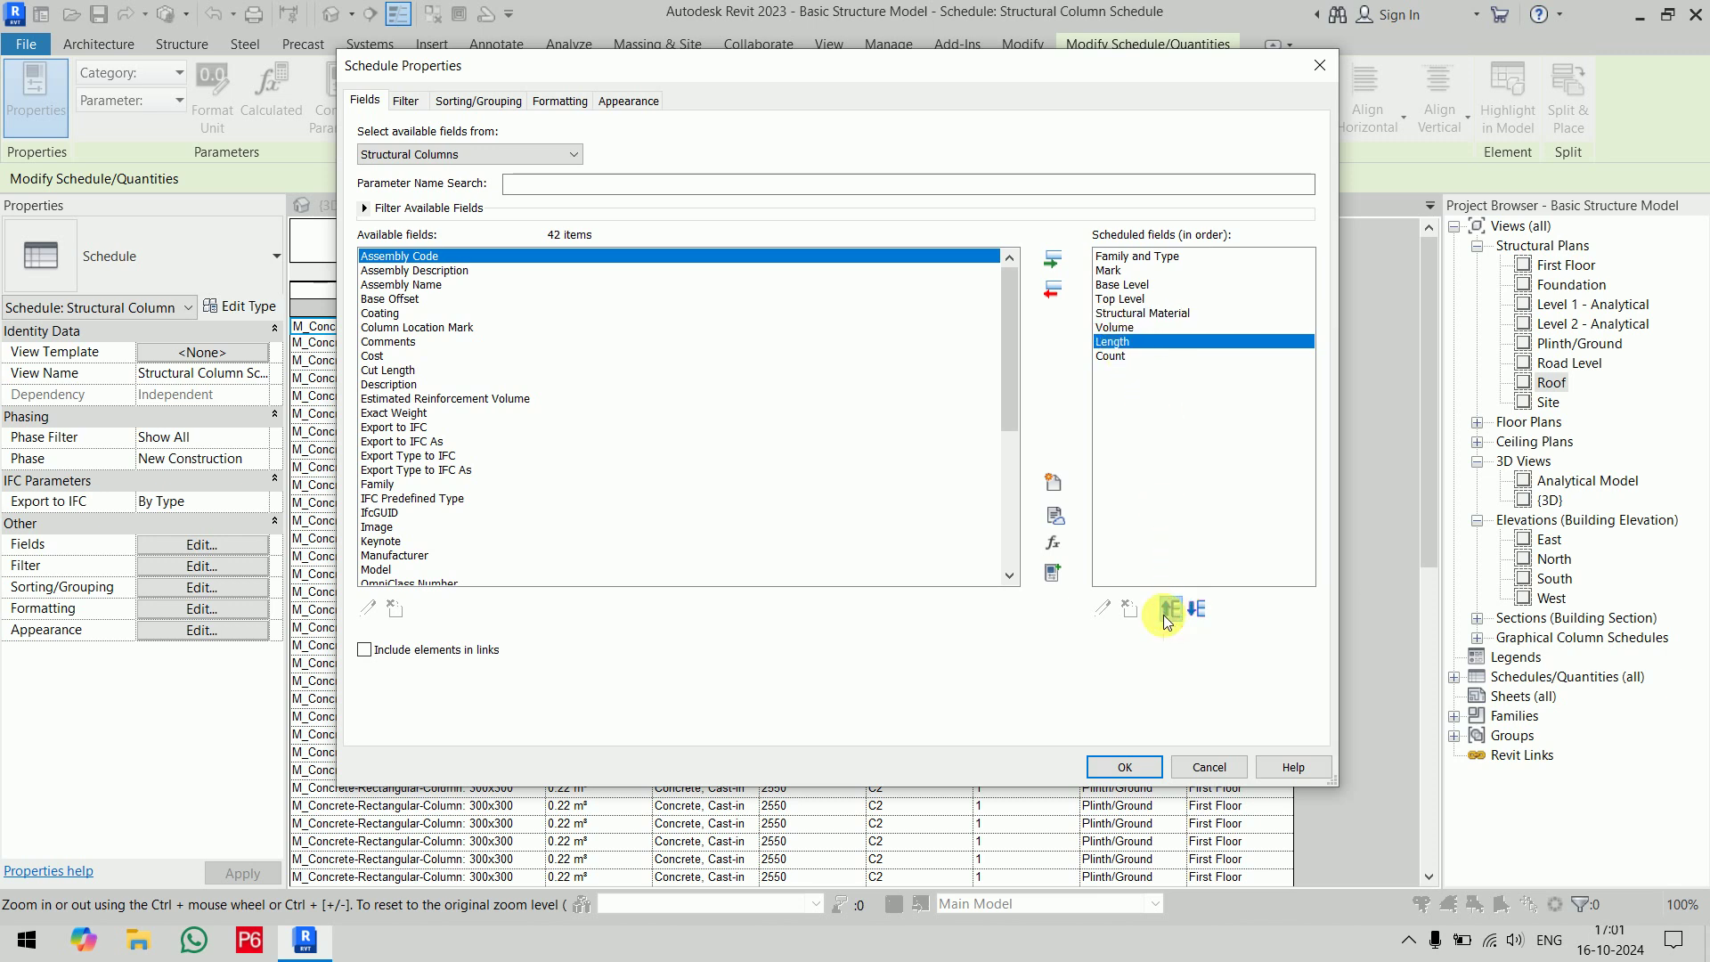
left_click(1118, 356)
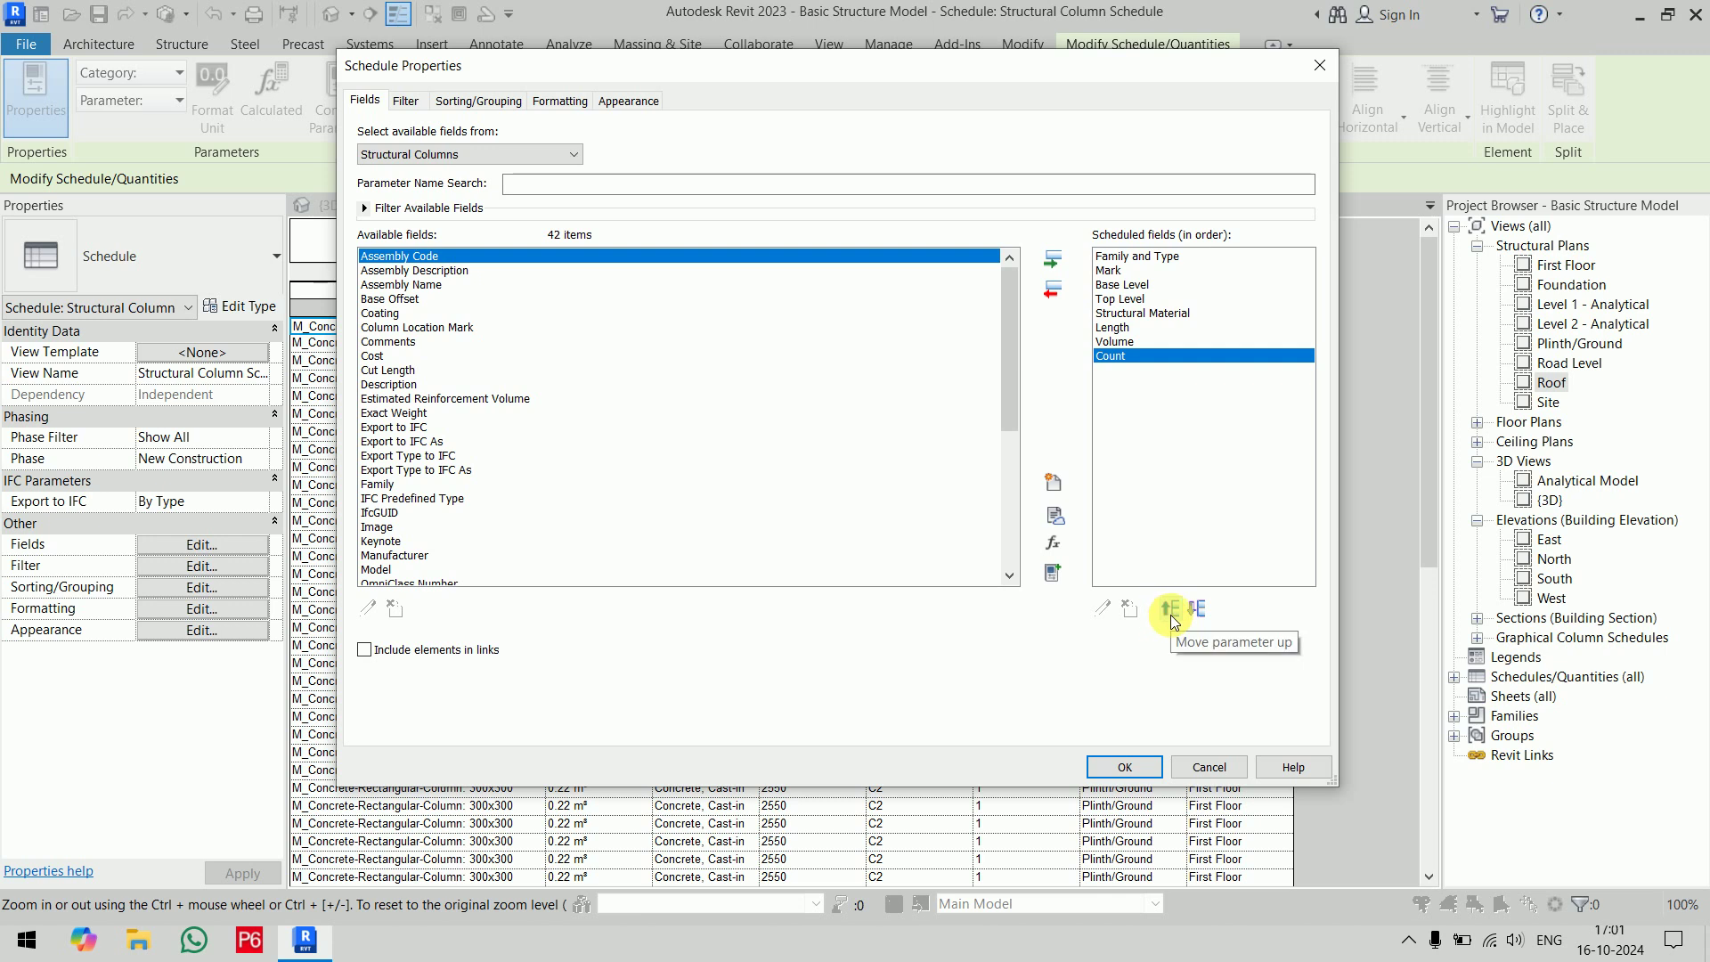
left_click(1124, 767)
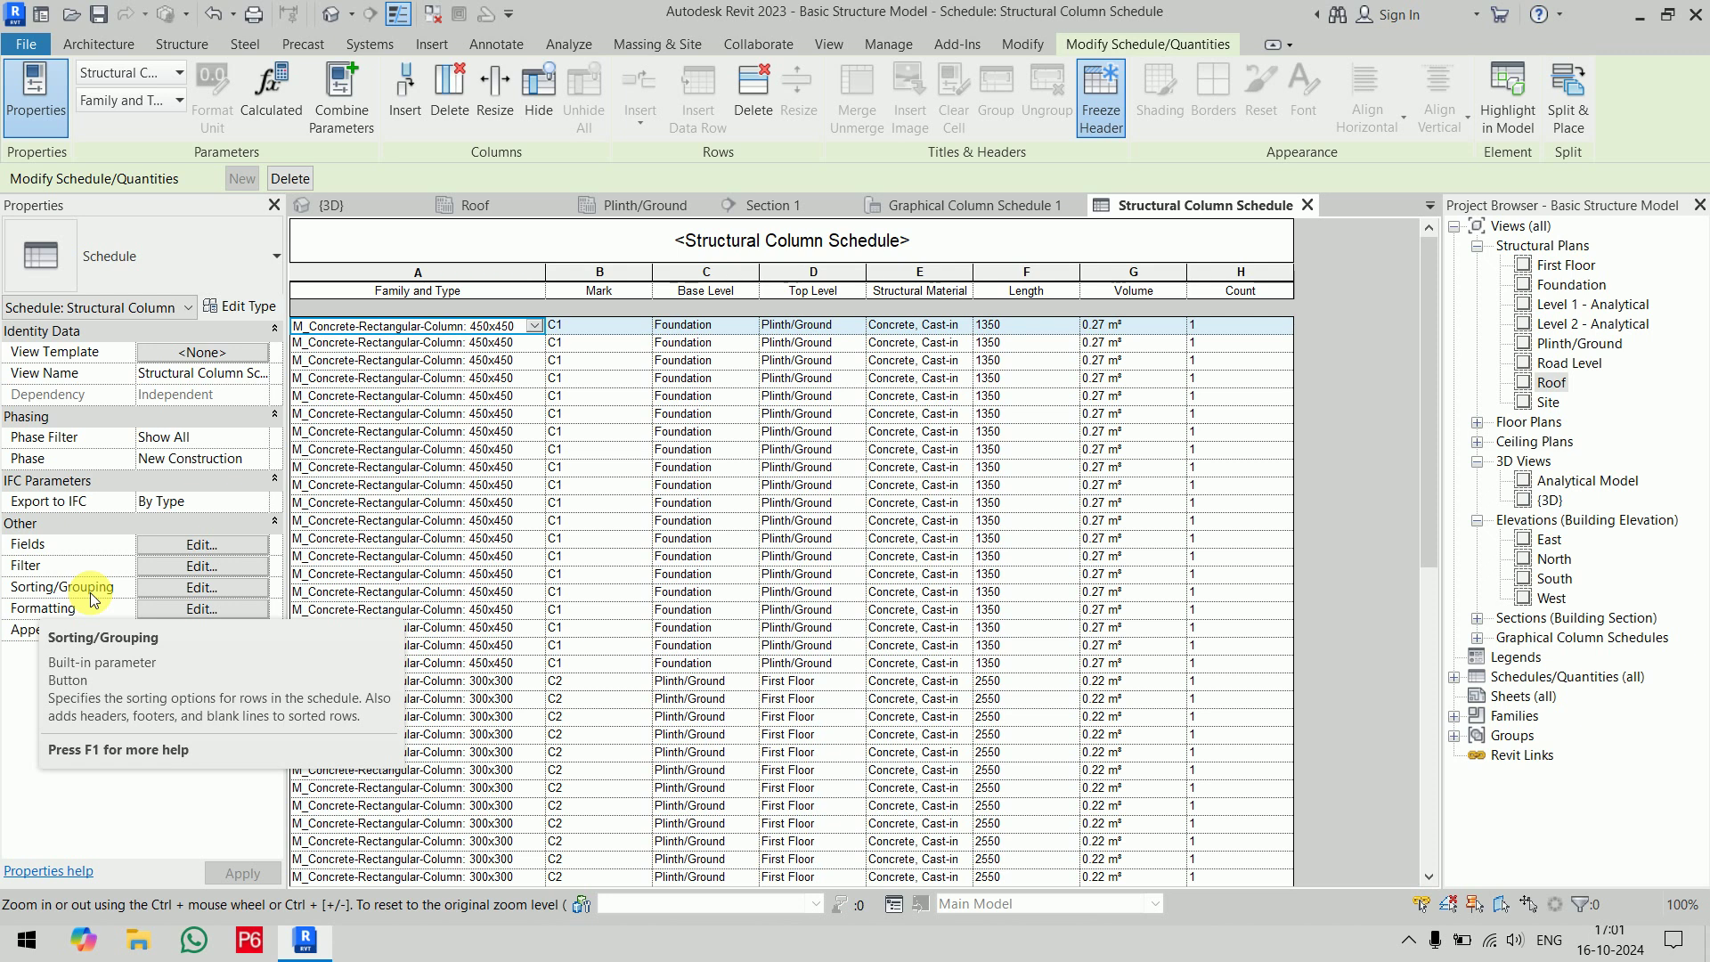
Sort the column schedule by Mark, with a Totals only footer and a blank line after each group
left_click(202, 588)
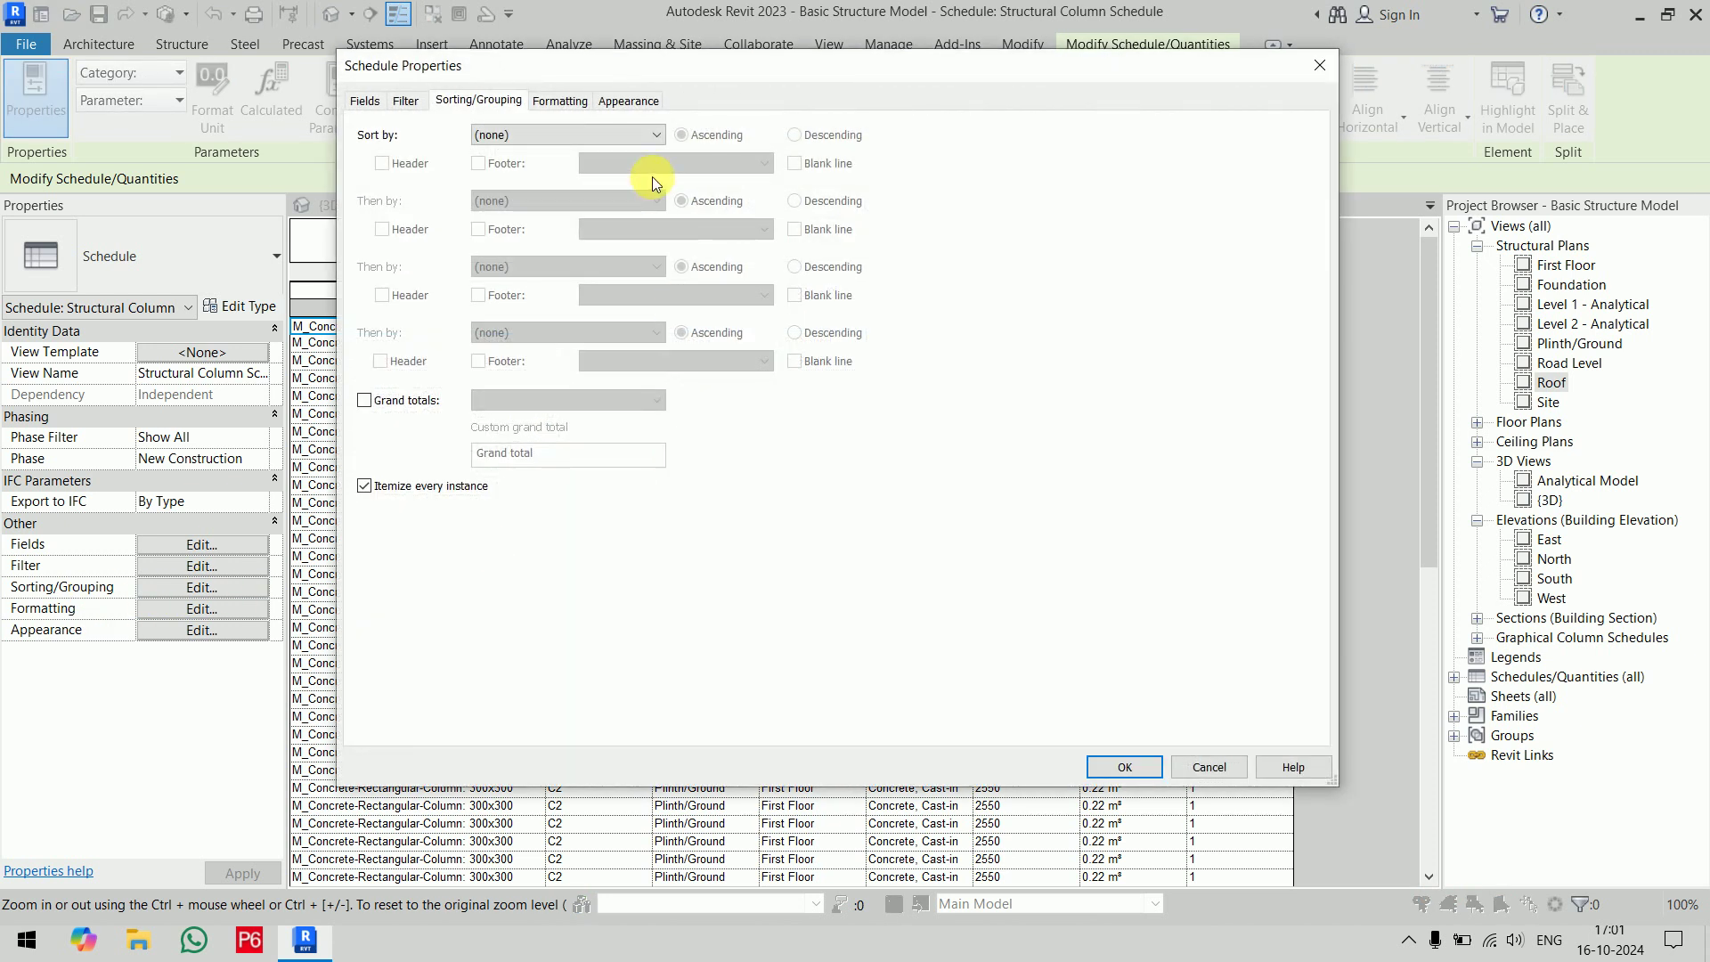
left_click(616, 134)
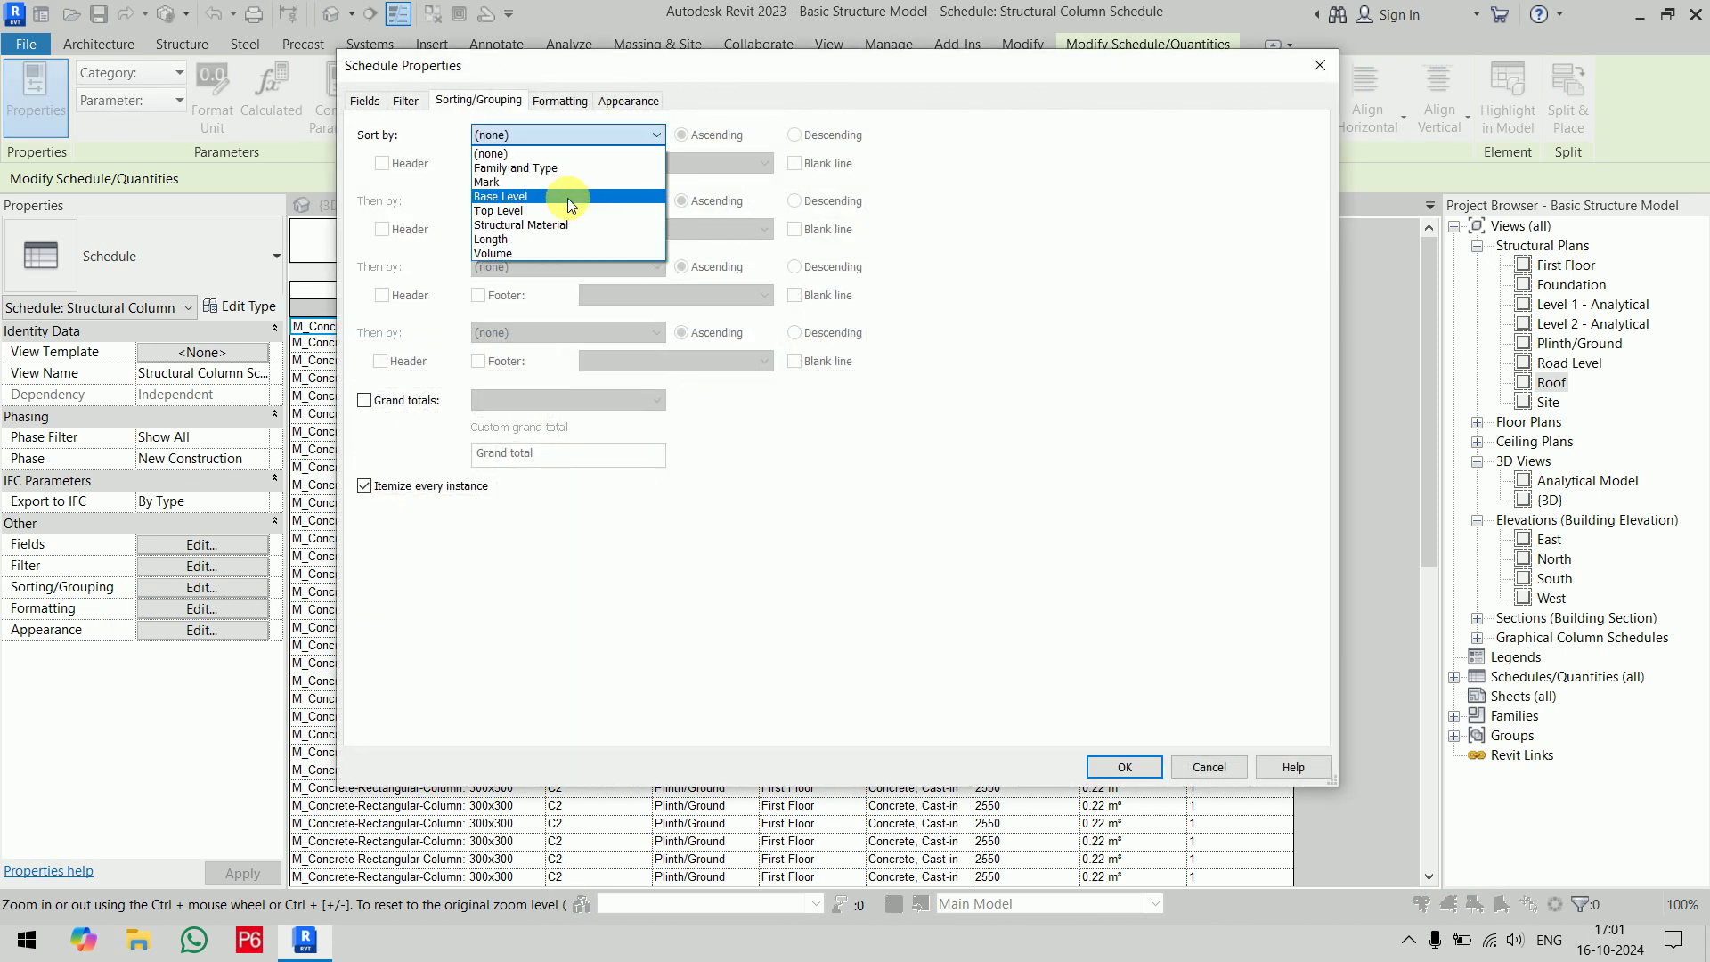
left_click(569, 184)
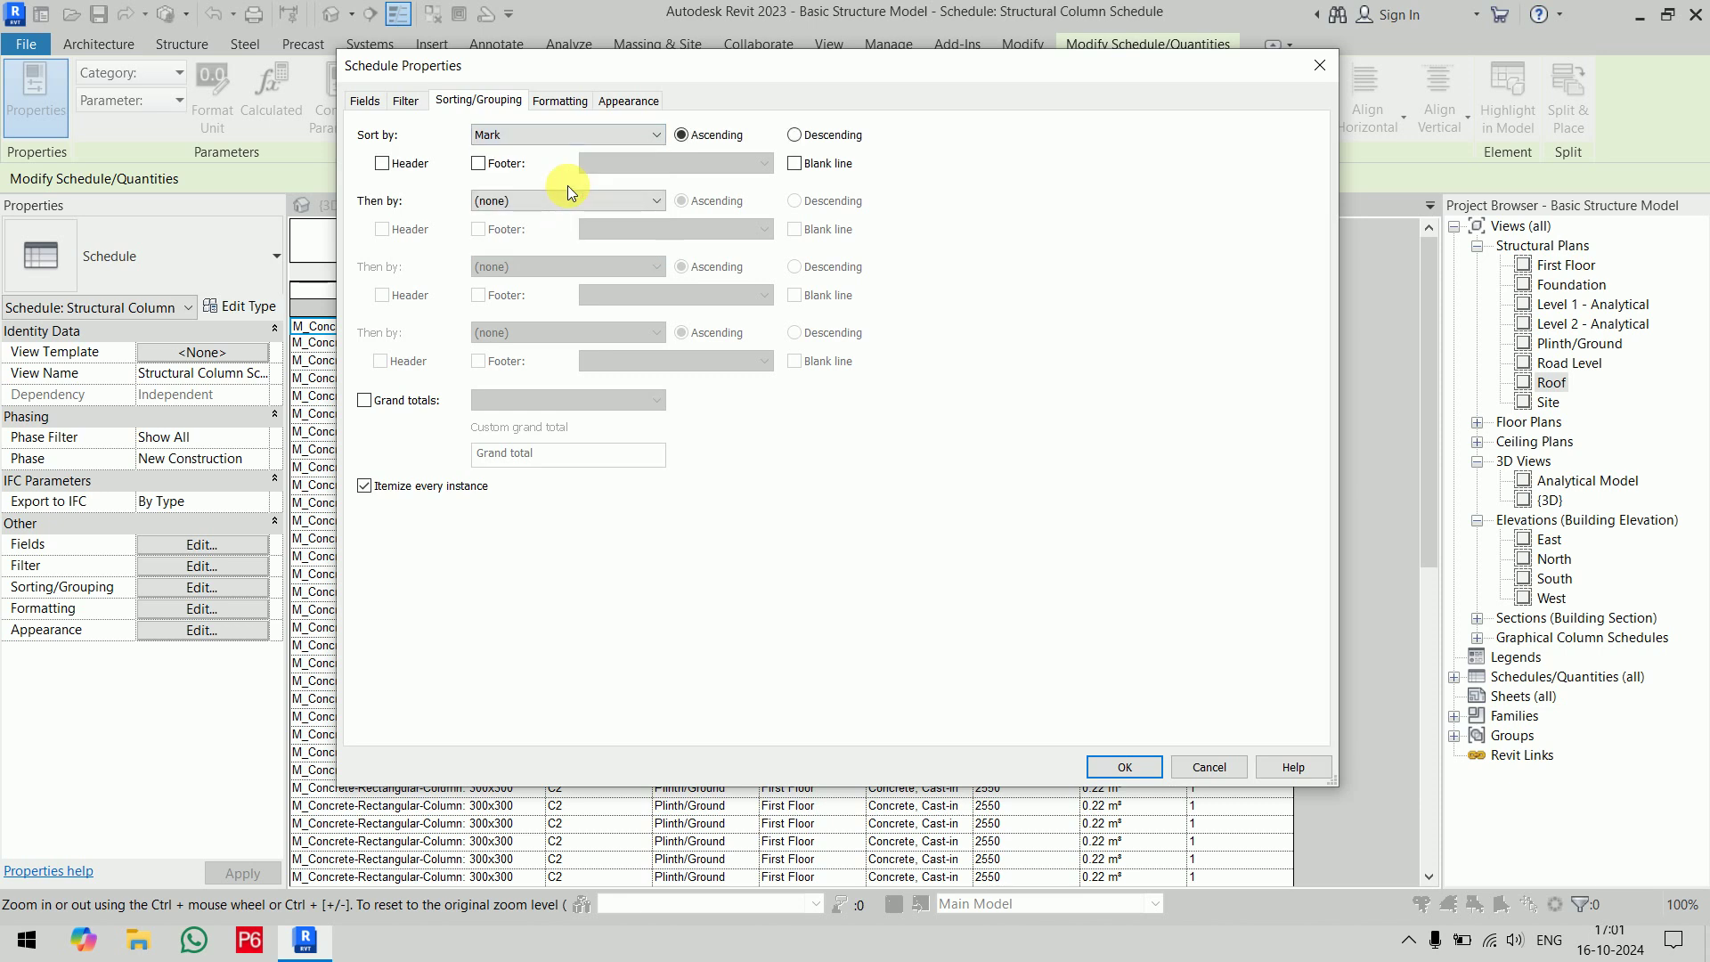
left_click(478, 163)
left_click(679, 163)
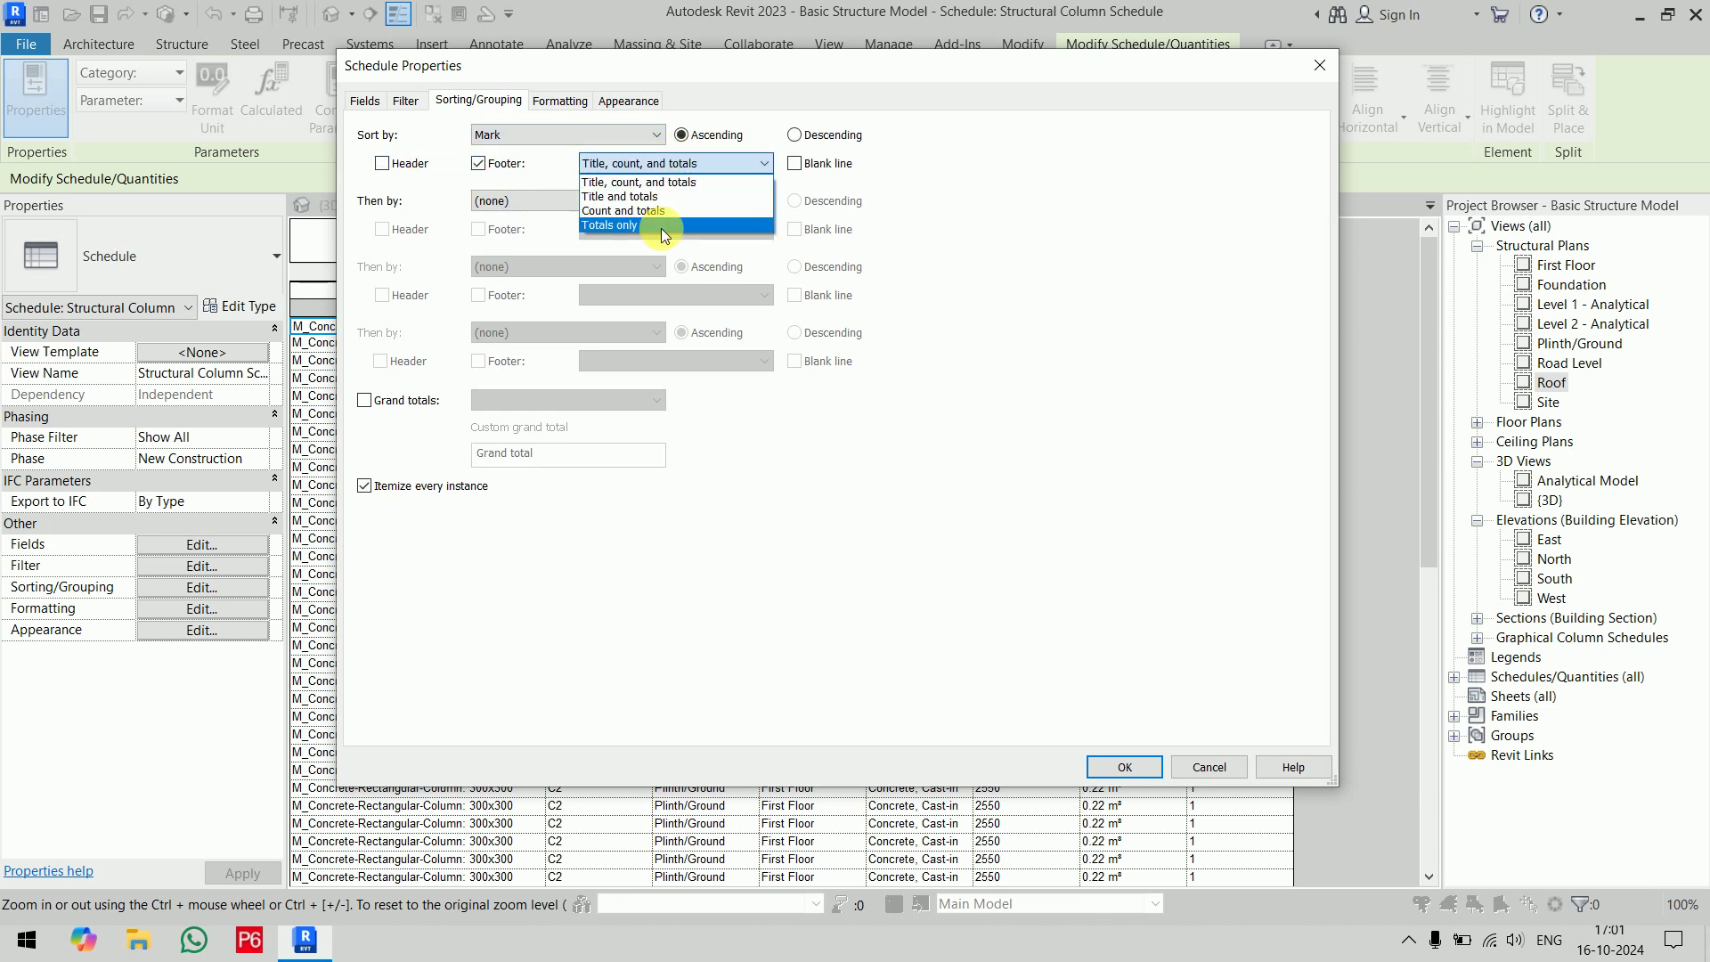
left_click(661, 228)
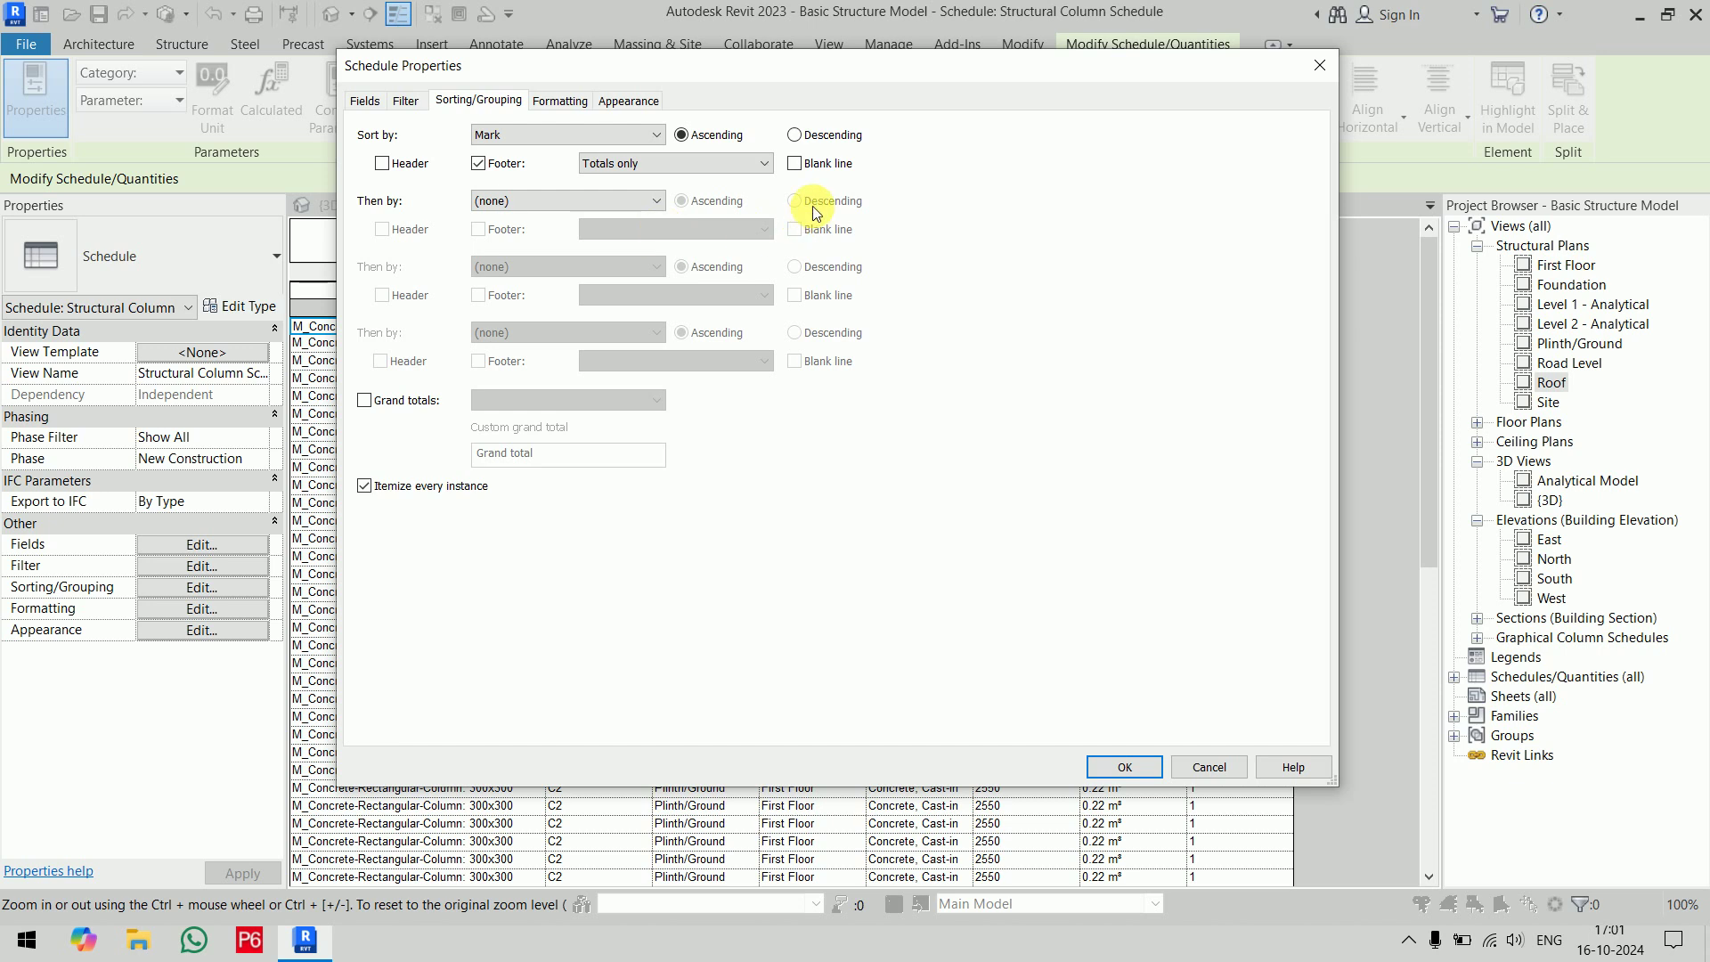
left_click(794, 163)
Enable grand totals for the schedule and set them to Totals only
left_click(366, 400)
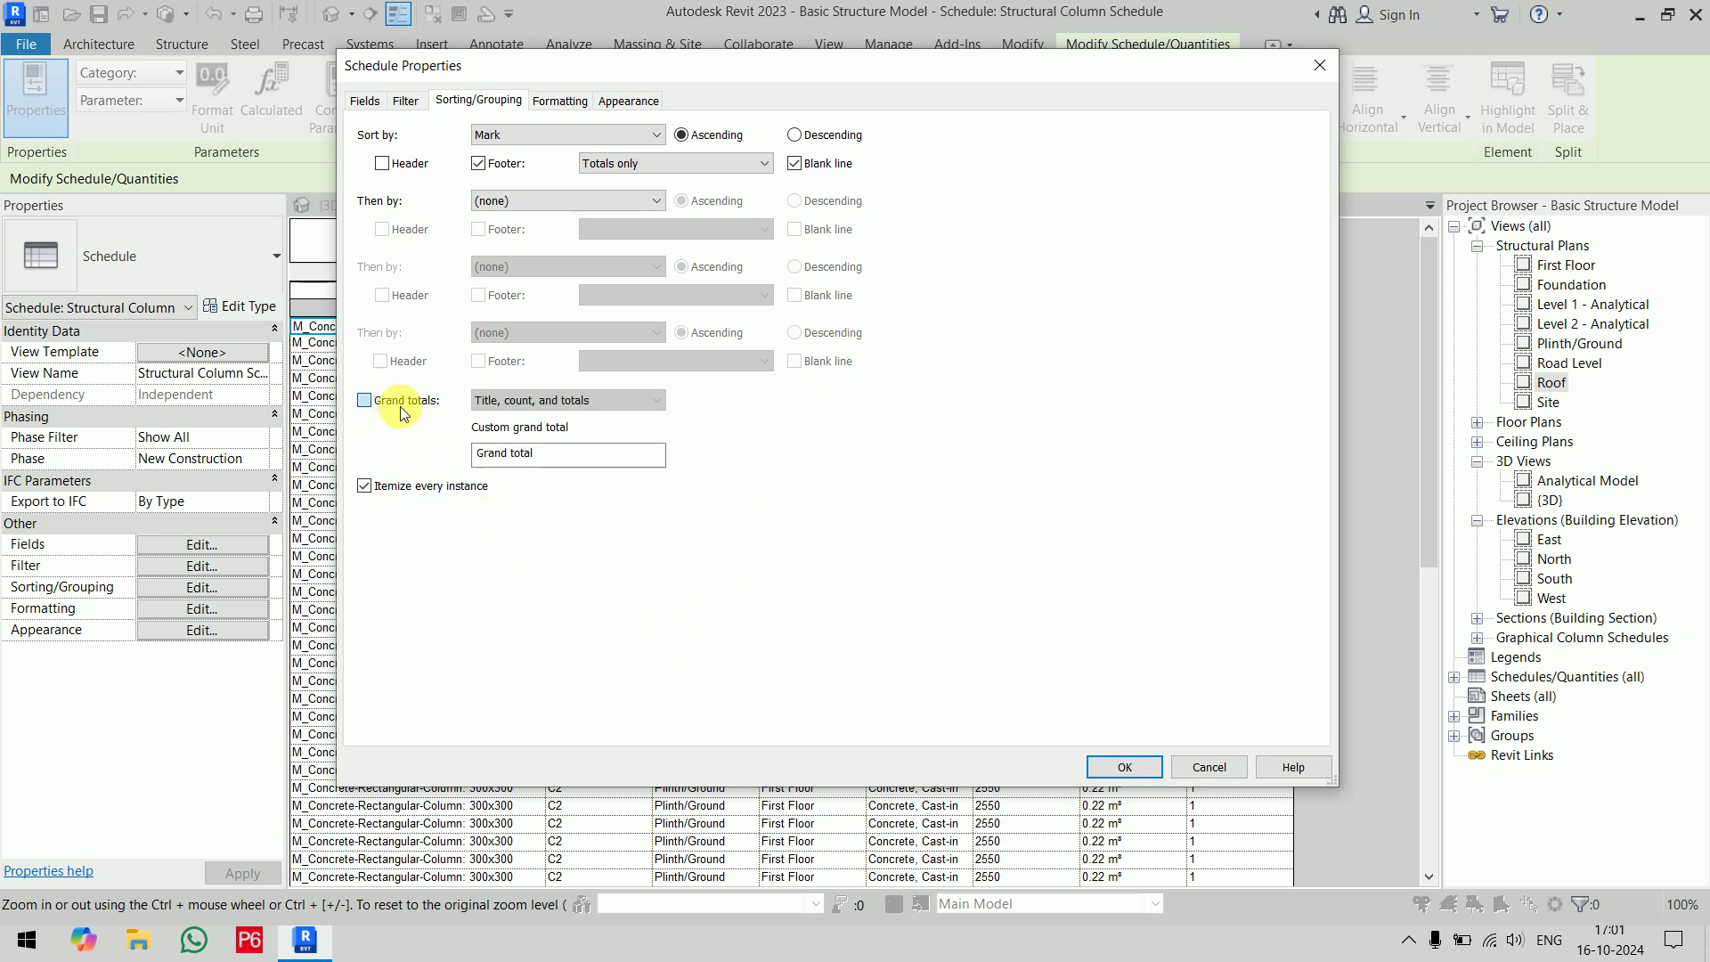
left_click(543, 401)
left_click(541, 459)
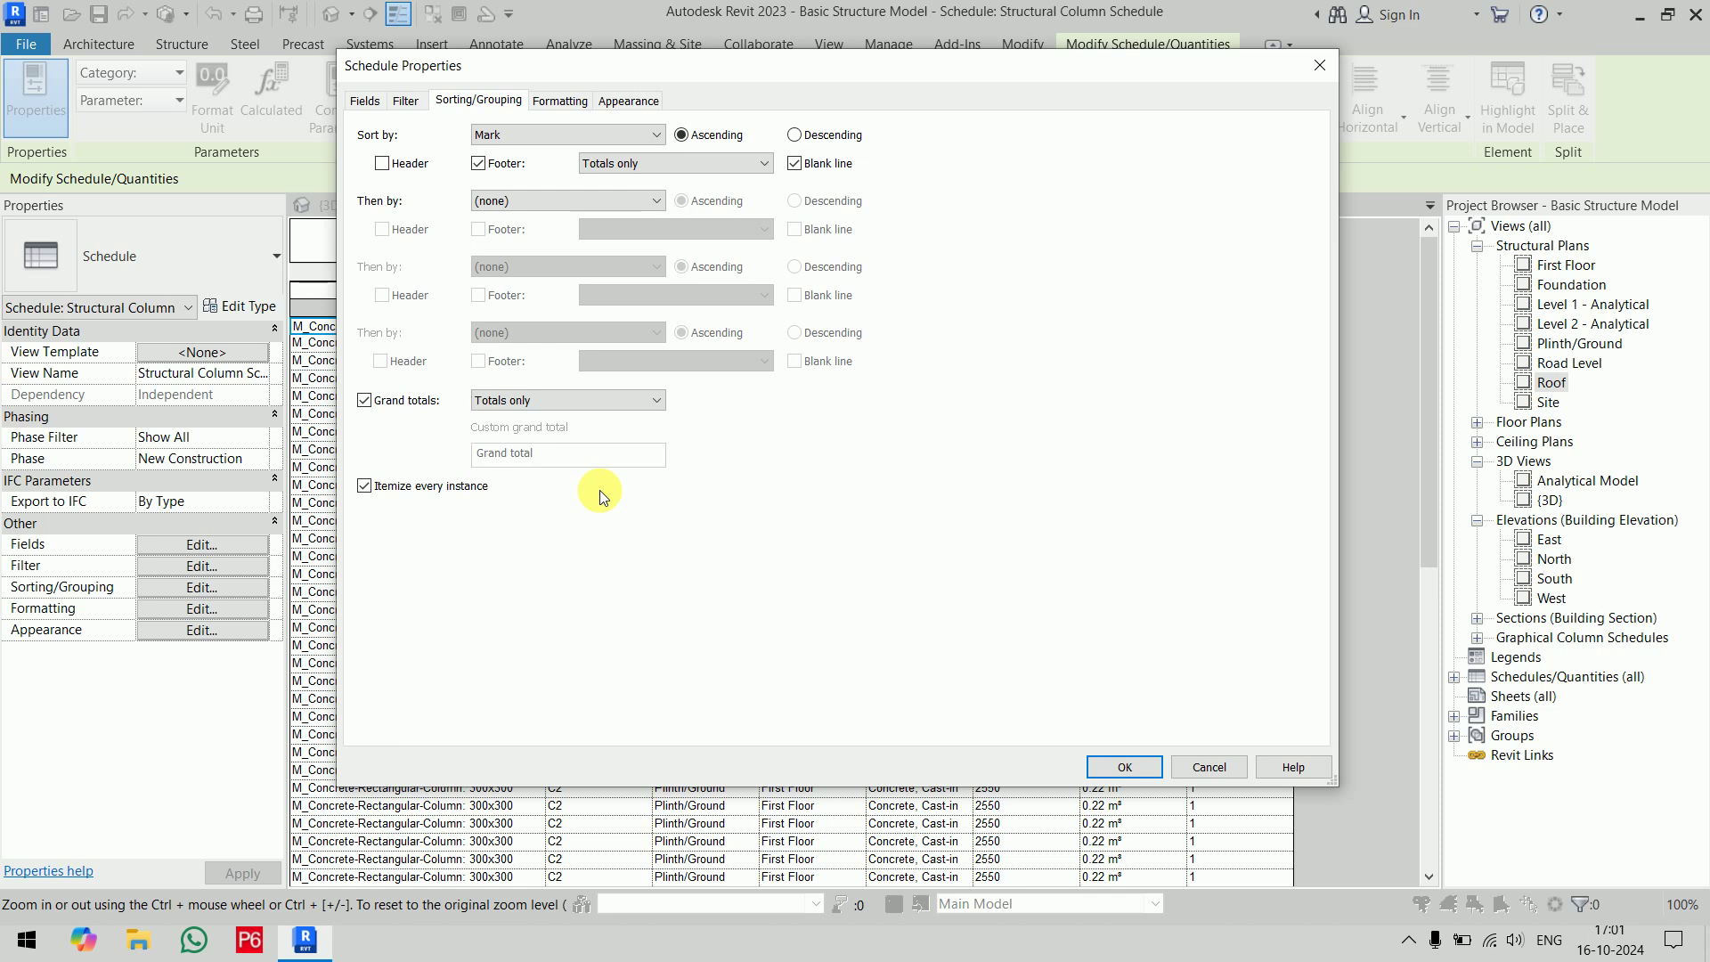
Format the Volume and Count fields to calculate totals and apply the schedule properties
left_click(560, 99)
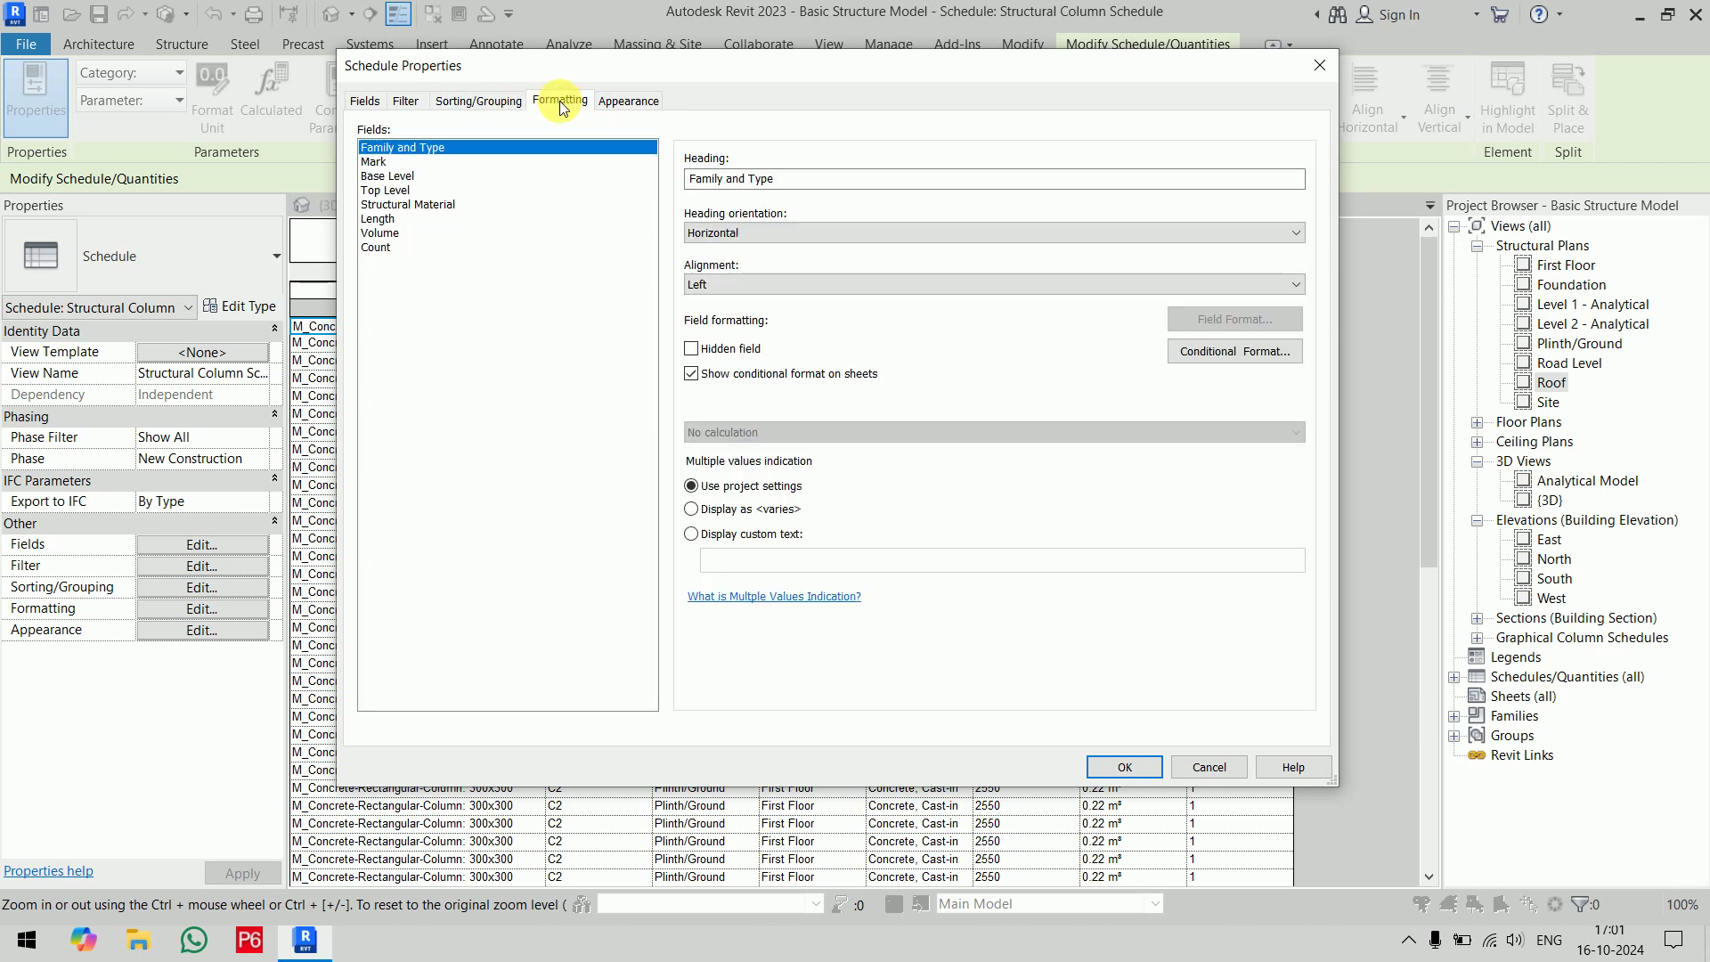
left_click(420, 234)
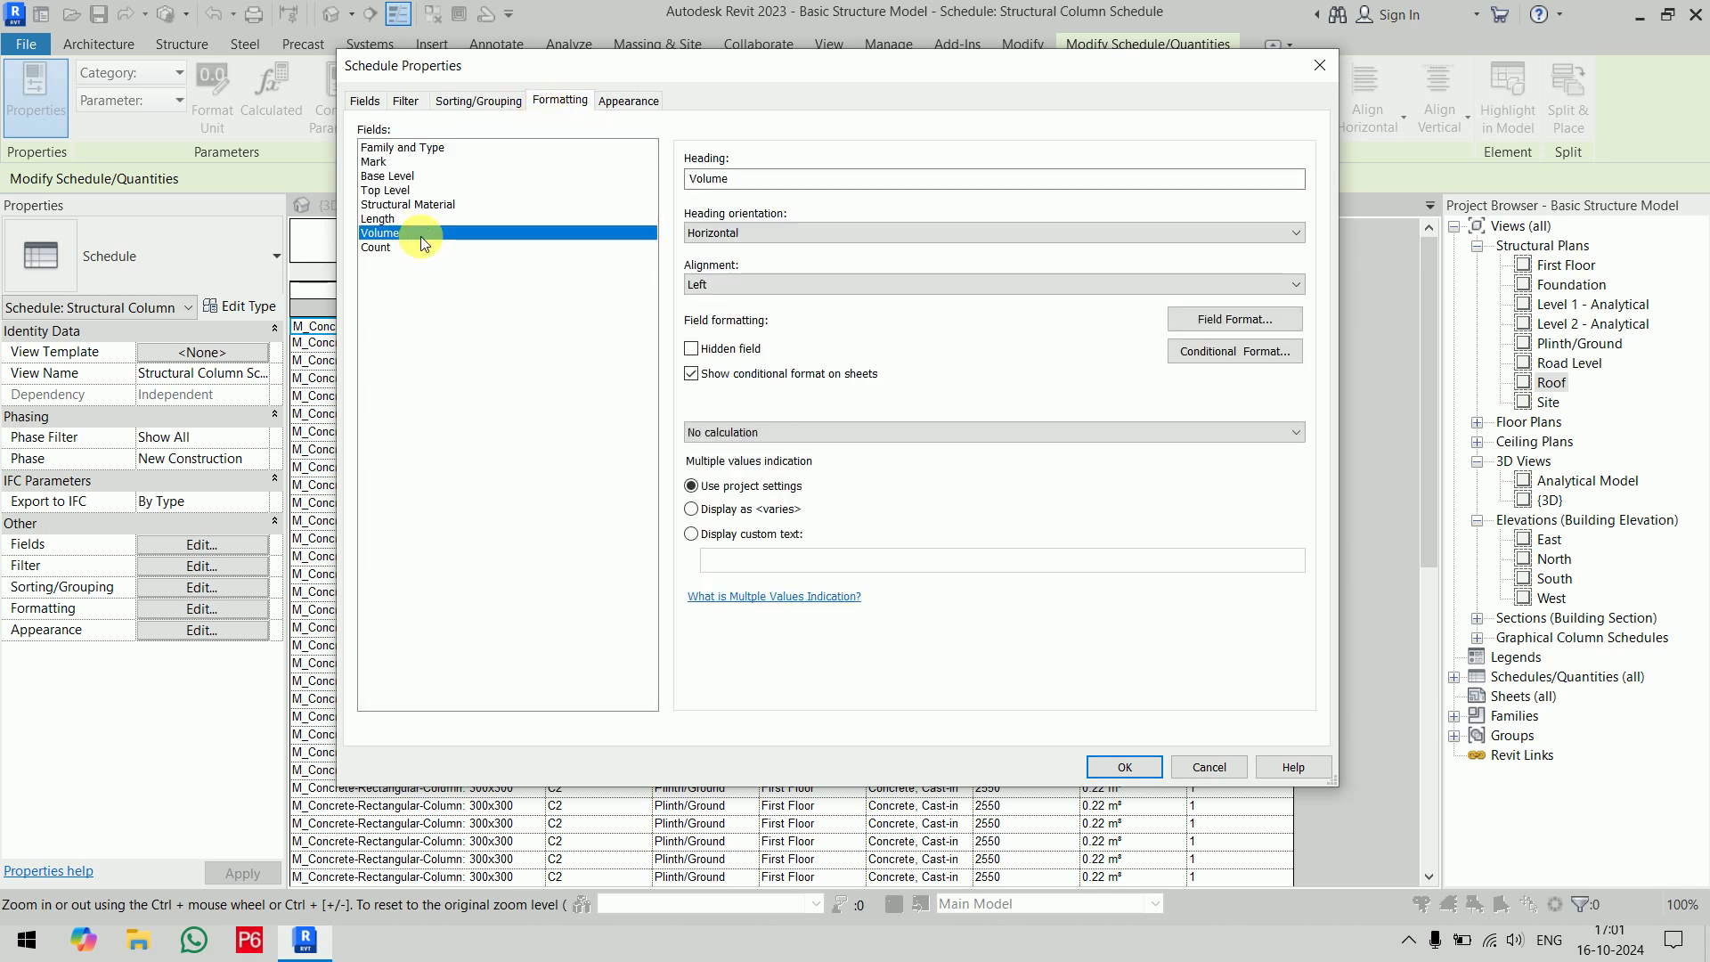
left_click(746, 433)
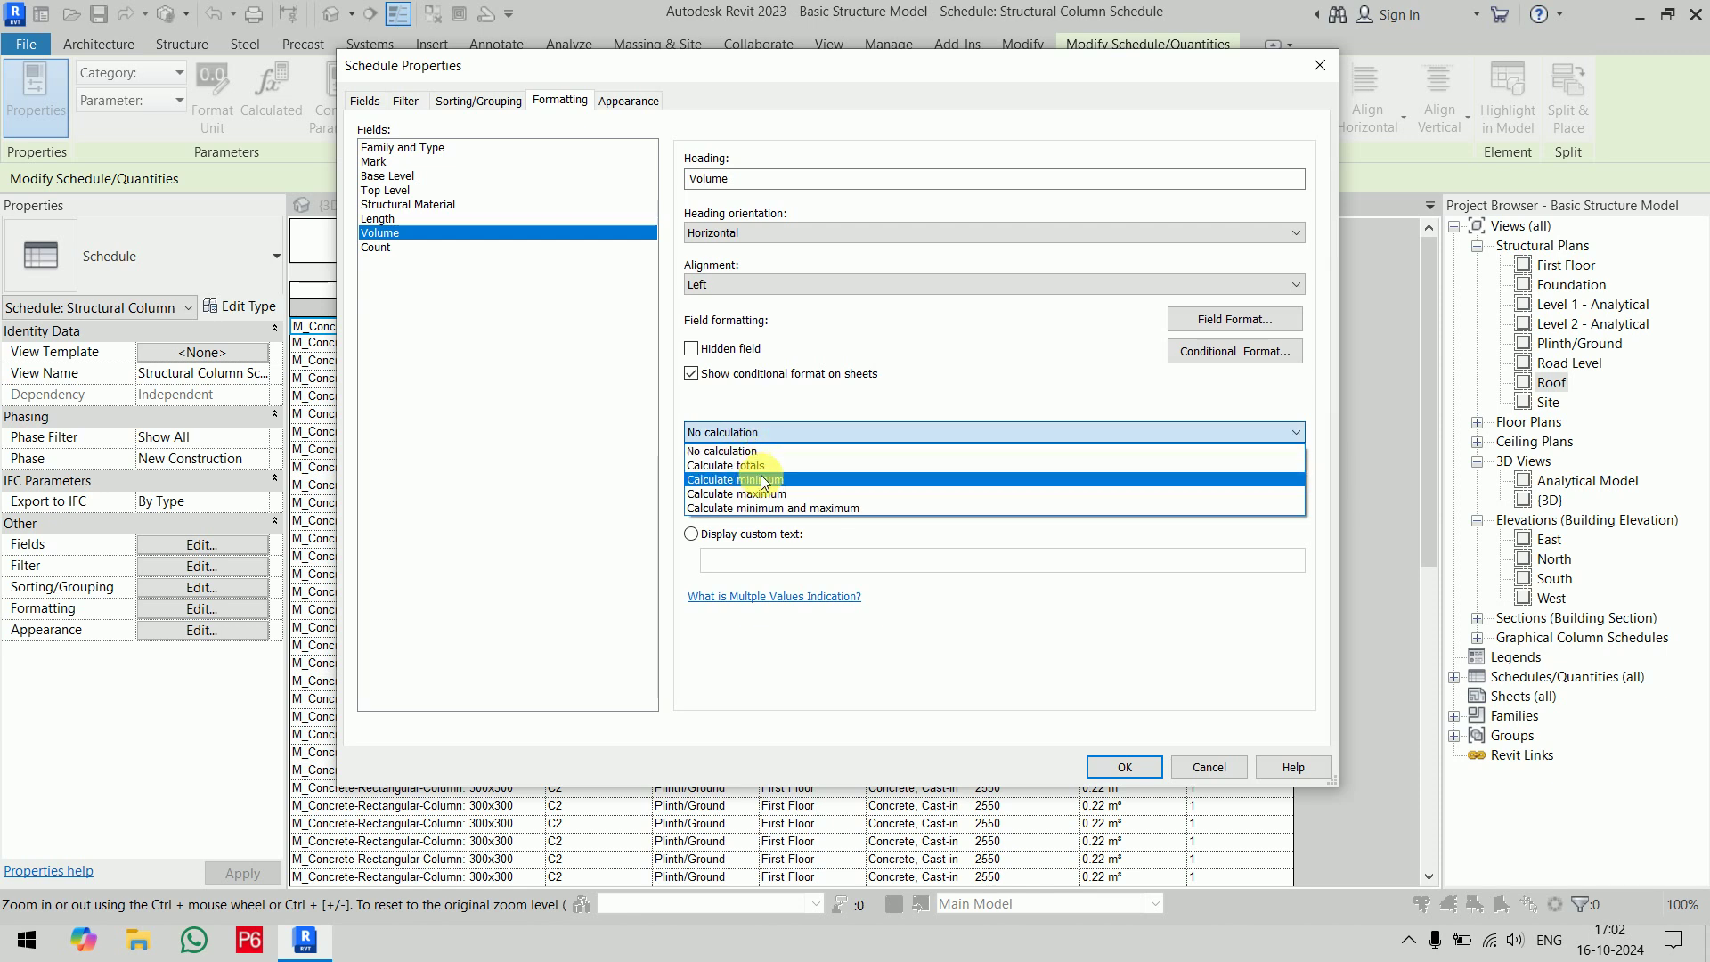
left_click(759, 465)
left_click(400, 250)
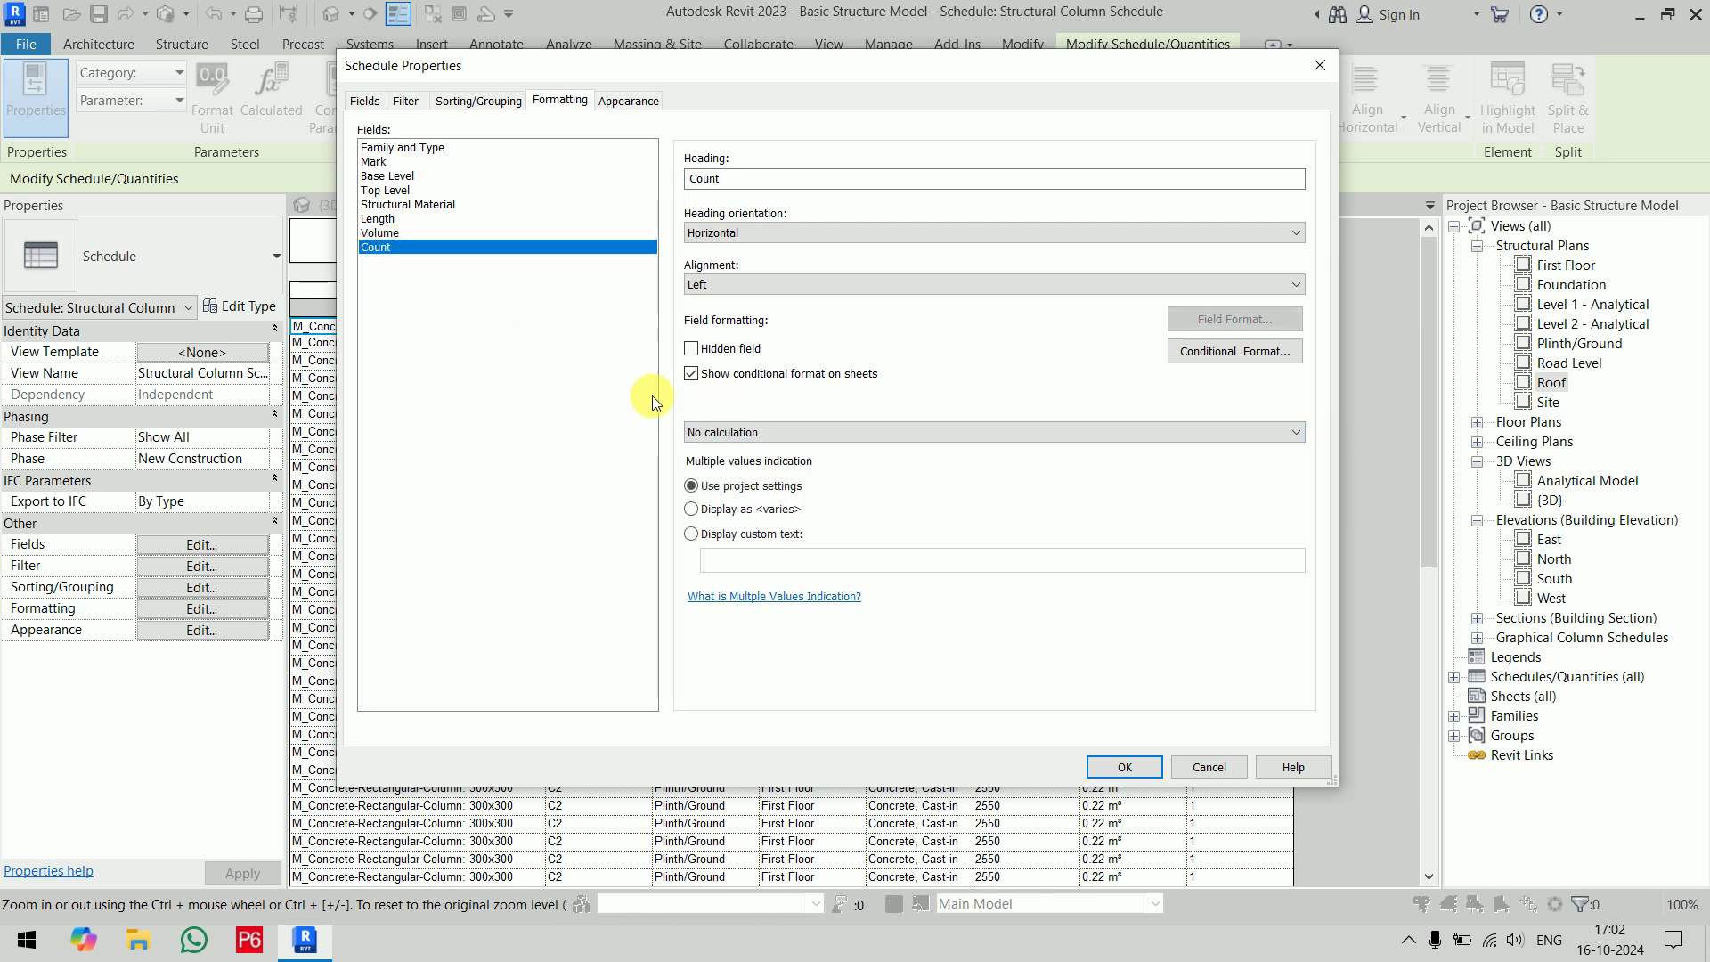
left_click(744, 433)
left_click(729, 457)
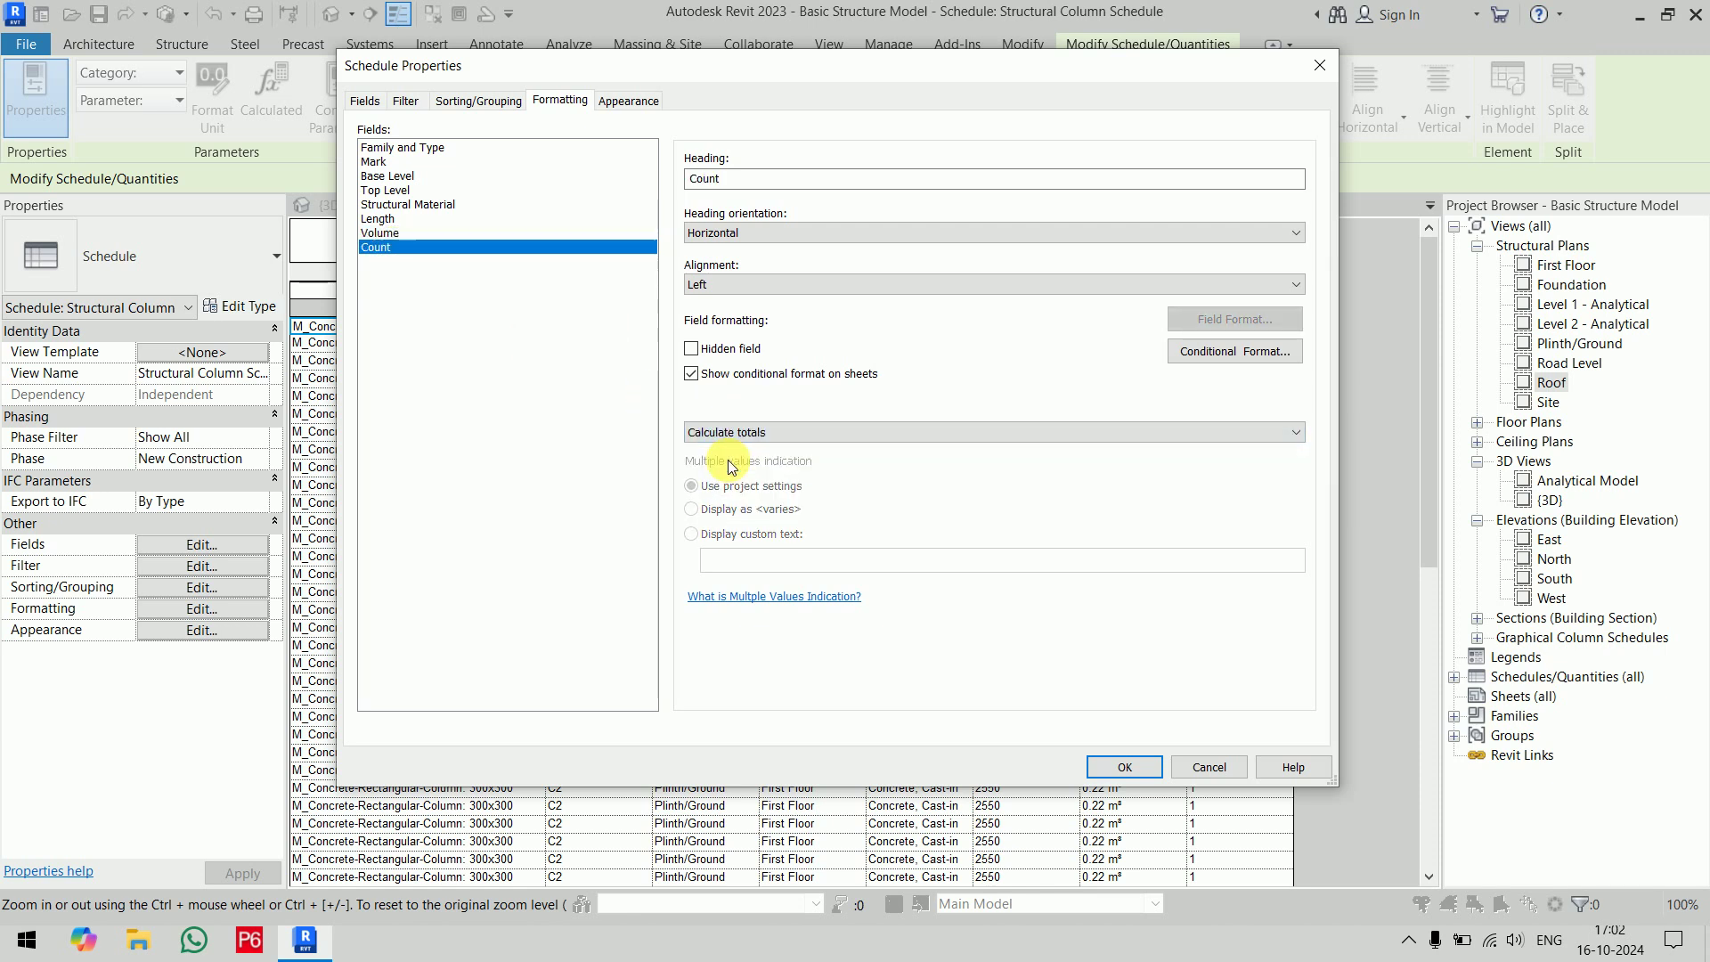
left_click(1125, 767)
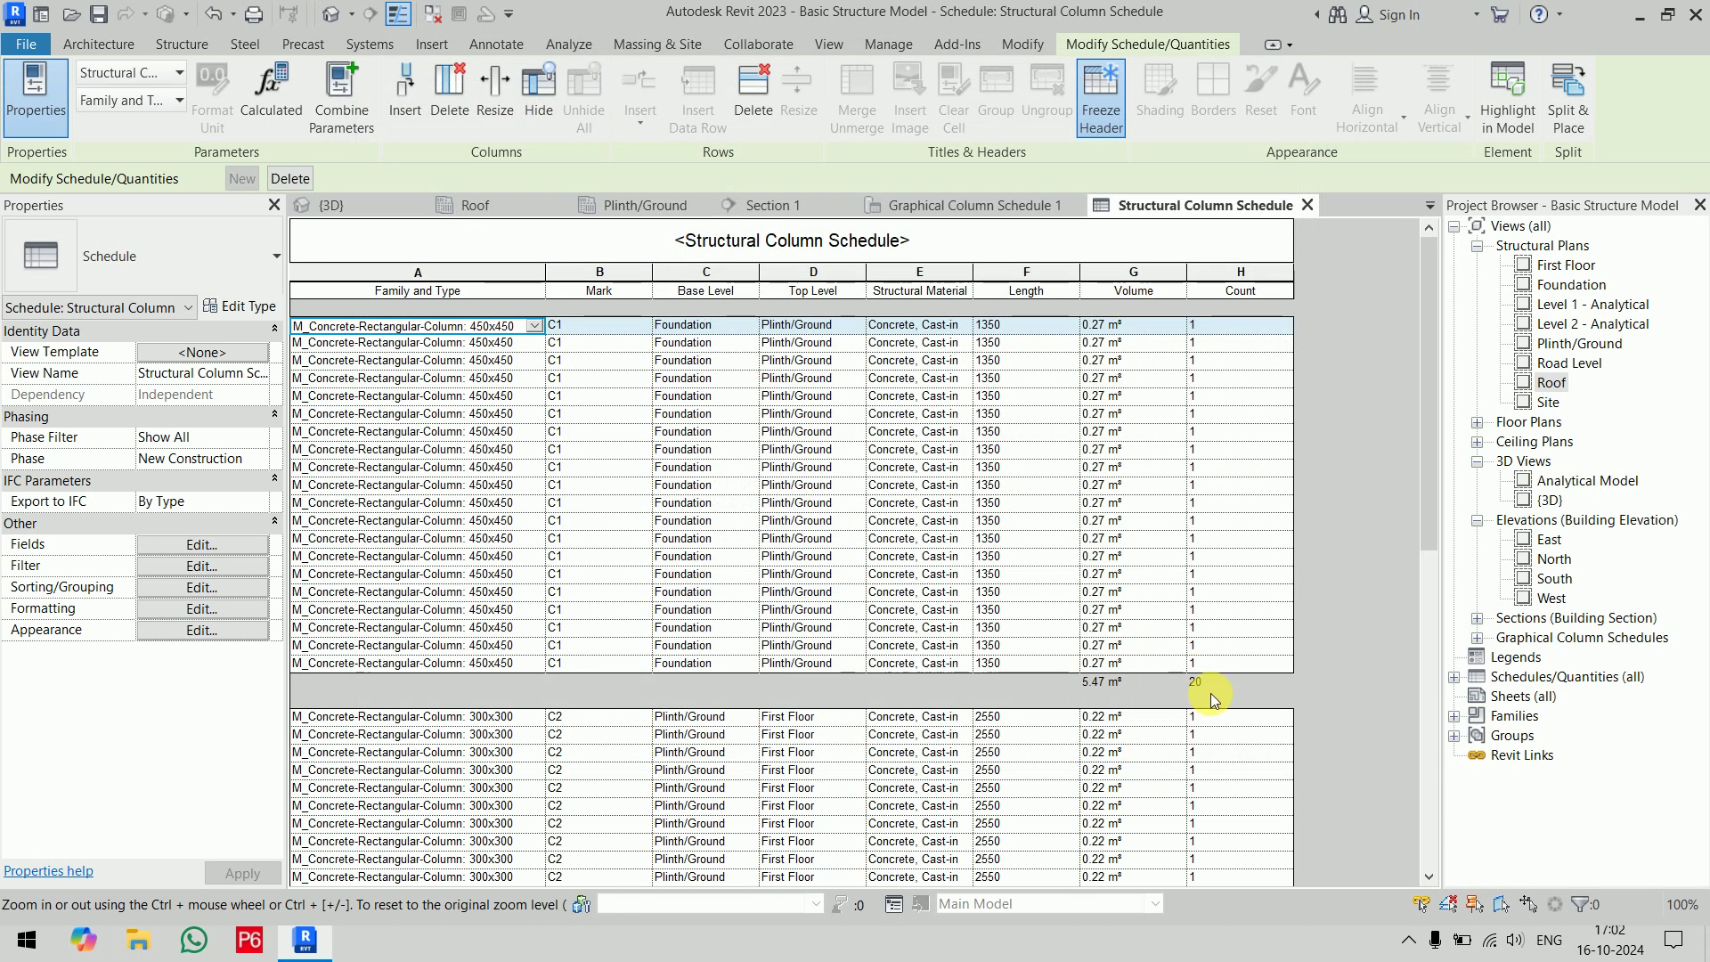
Examine the volume and count totals for each column mark and the grand totals at the schedule's end
scroll(1174, 481, "down", 5)
scroll(1179, 419, "down", 3)
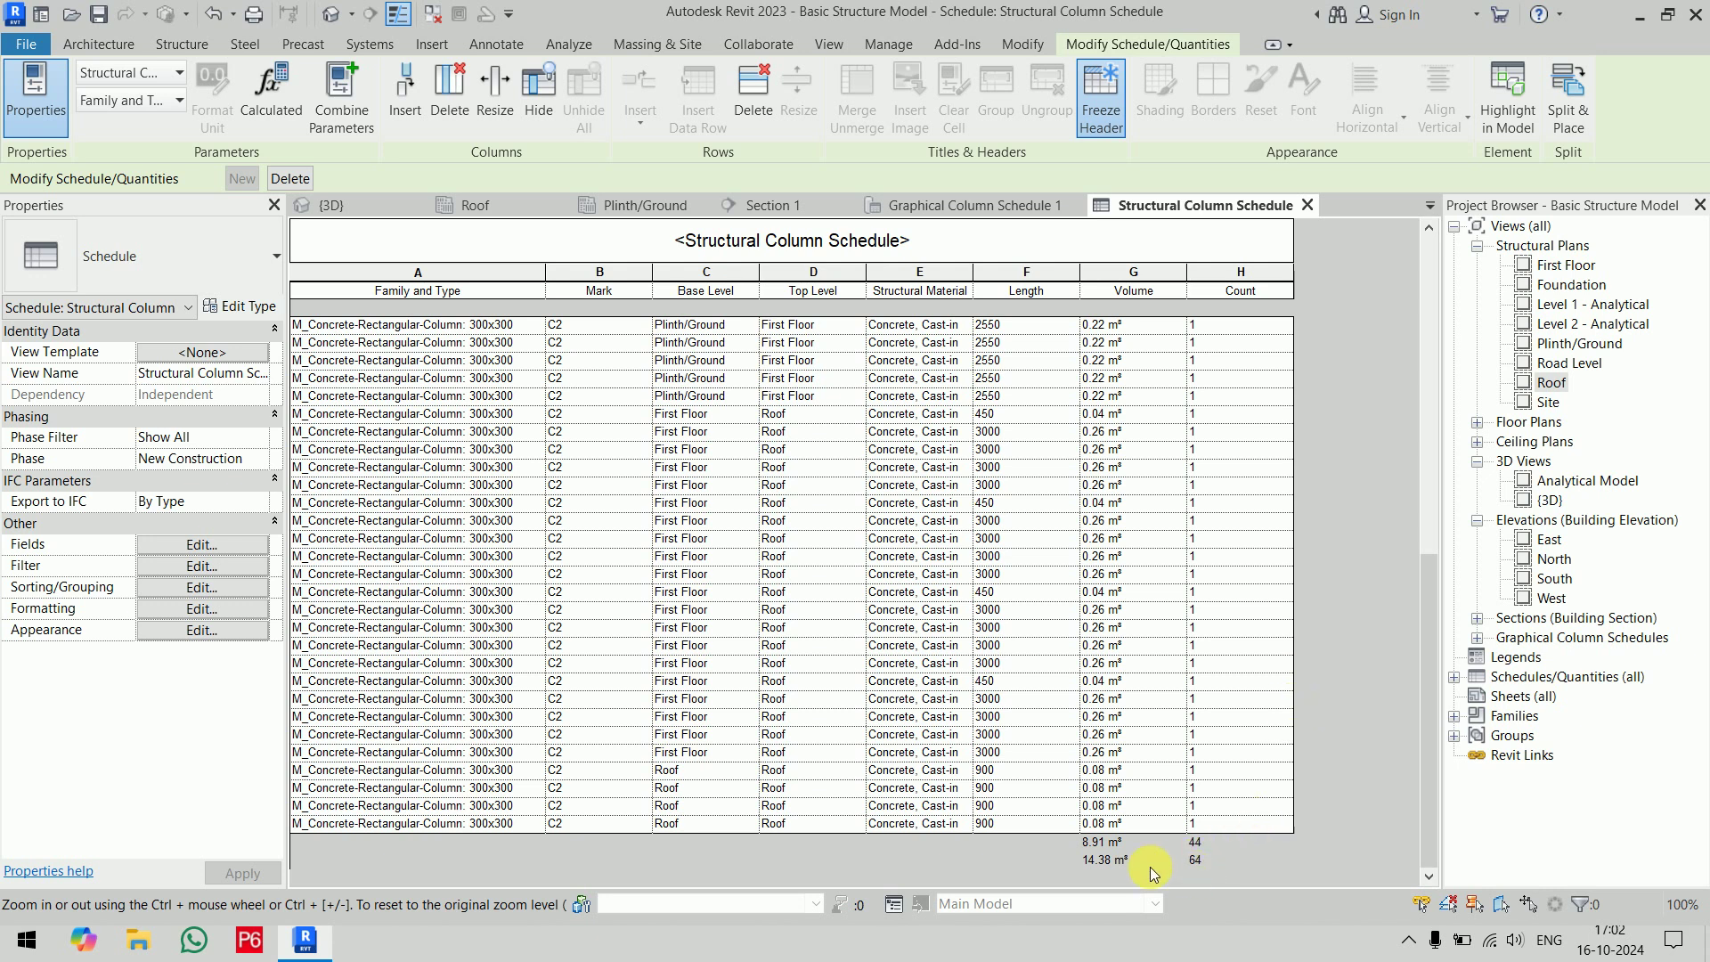
scroll(1104, 558, "up", 3)
scroll(1103, 559, "up", 6)
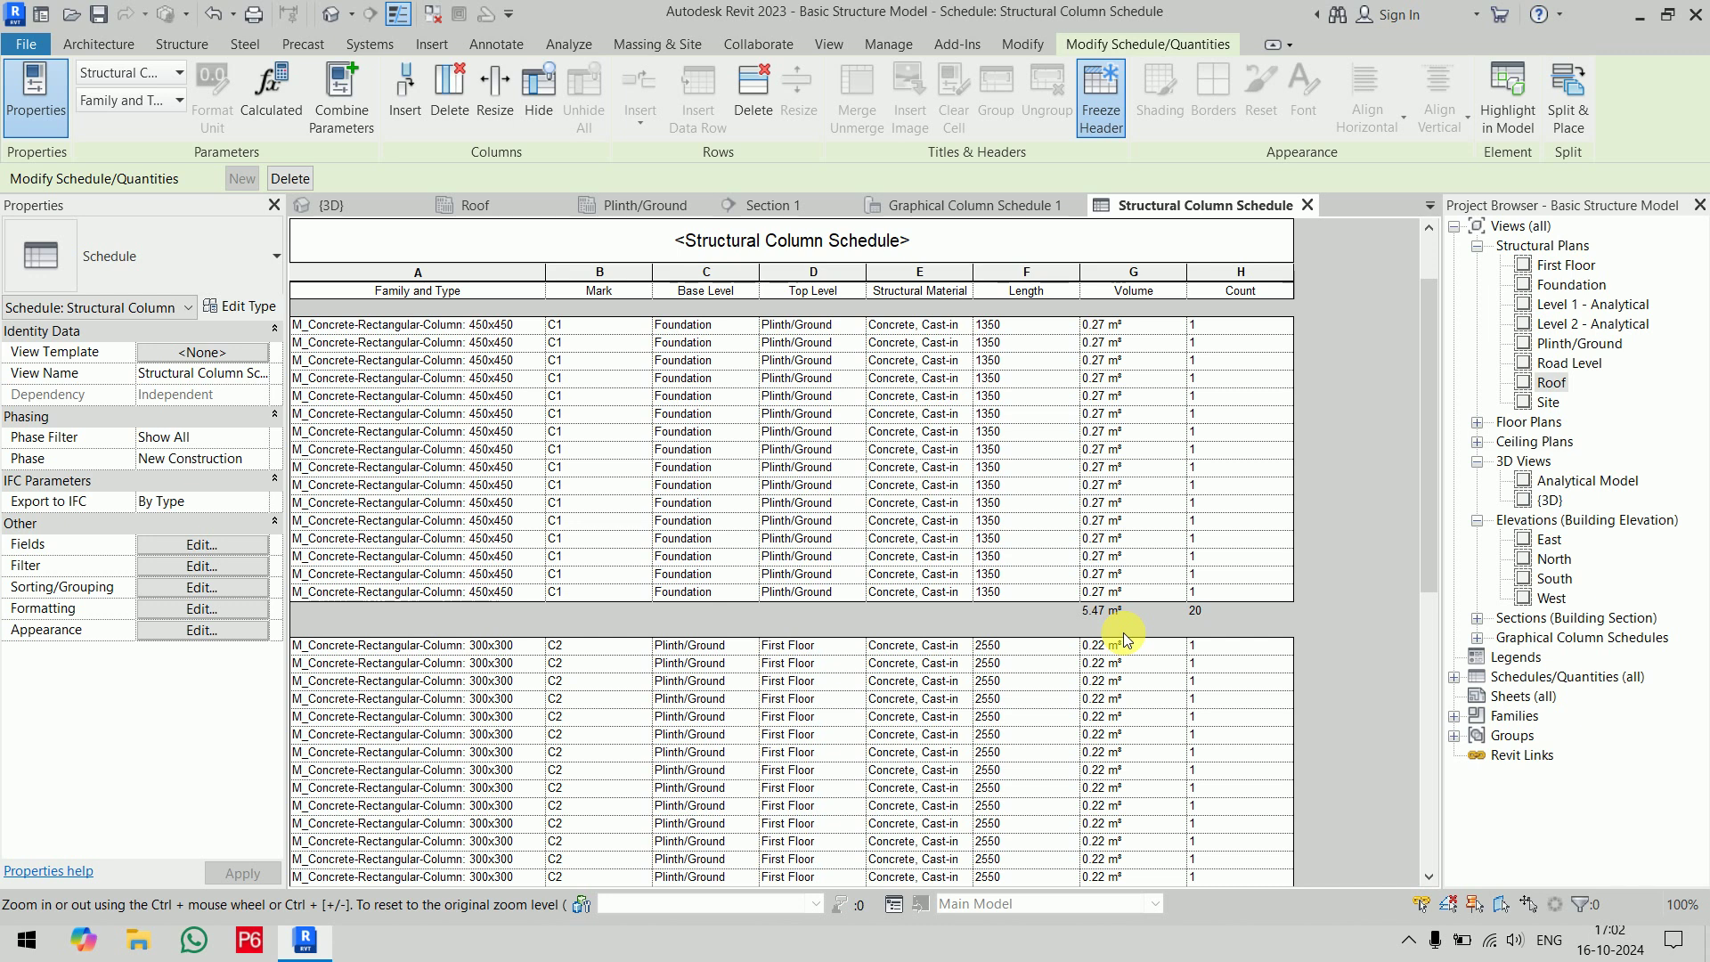
scroll(1123, 623, "down", 10)
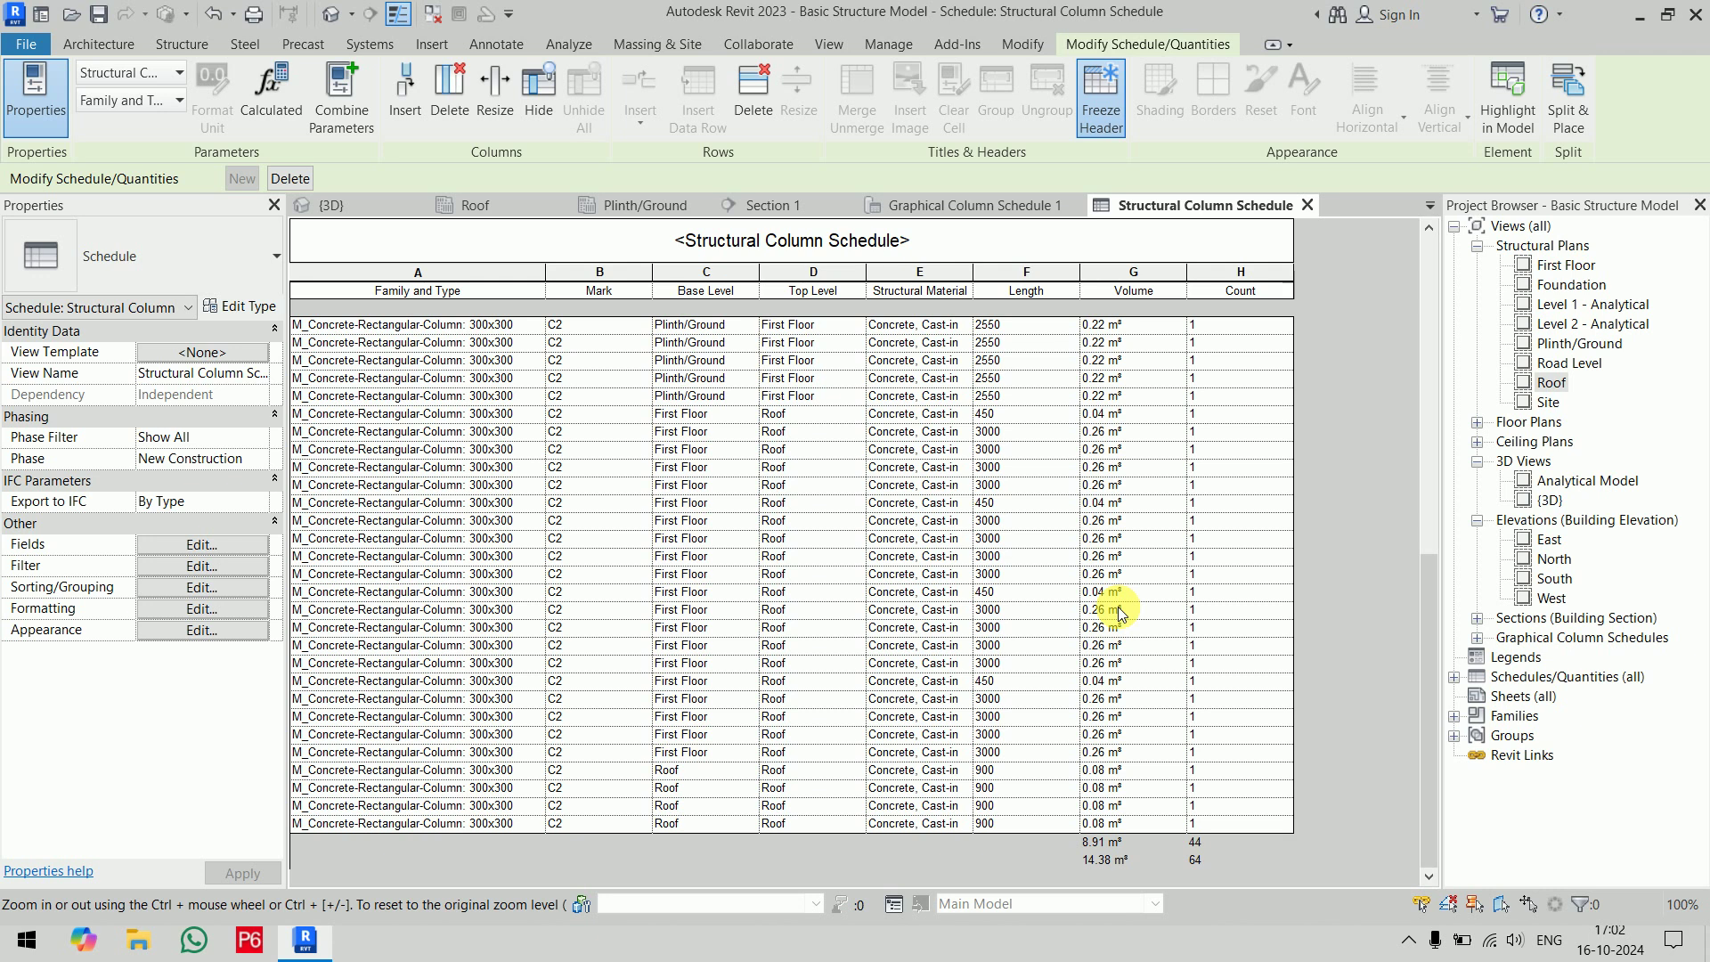
scroll(1120, 613, "up", 7)
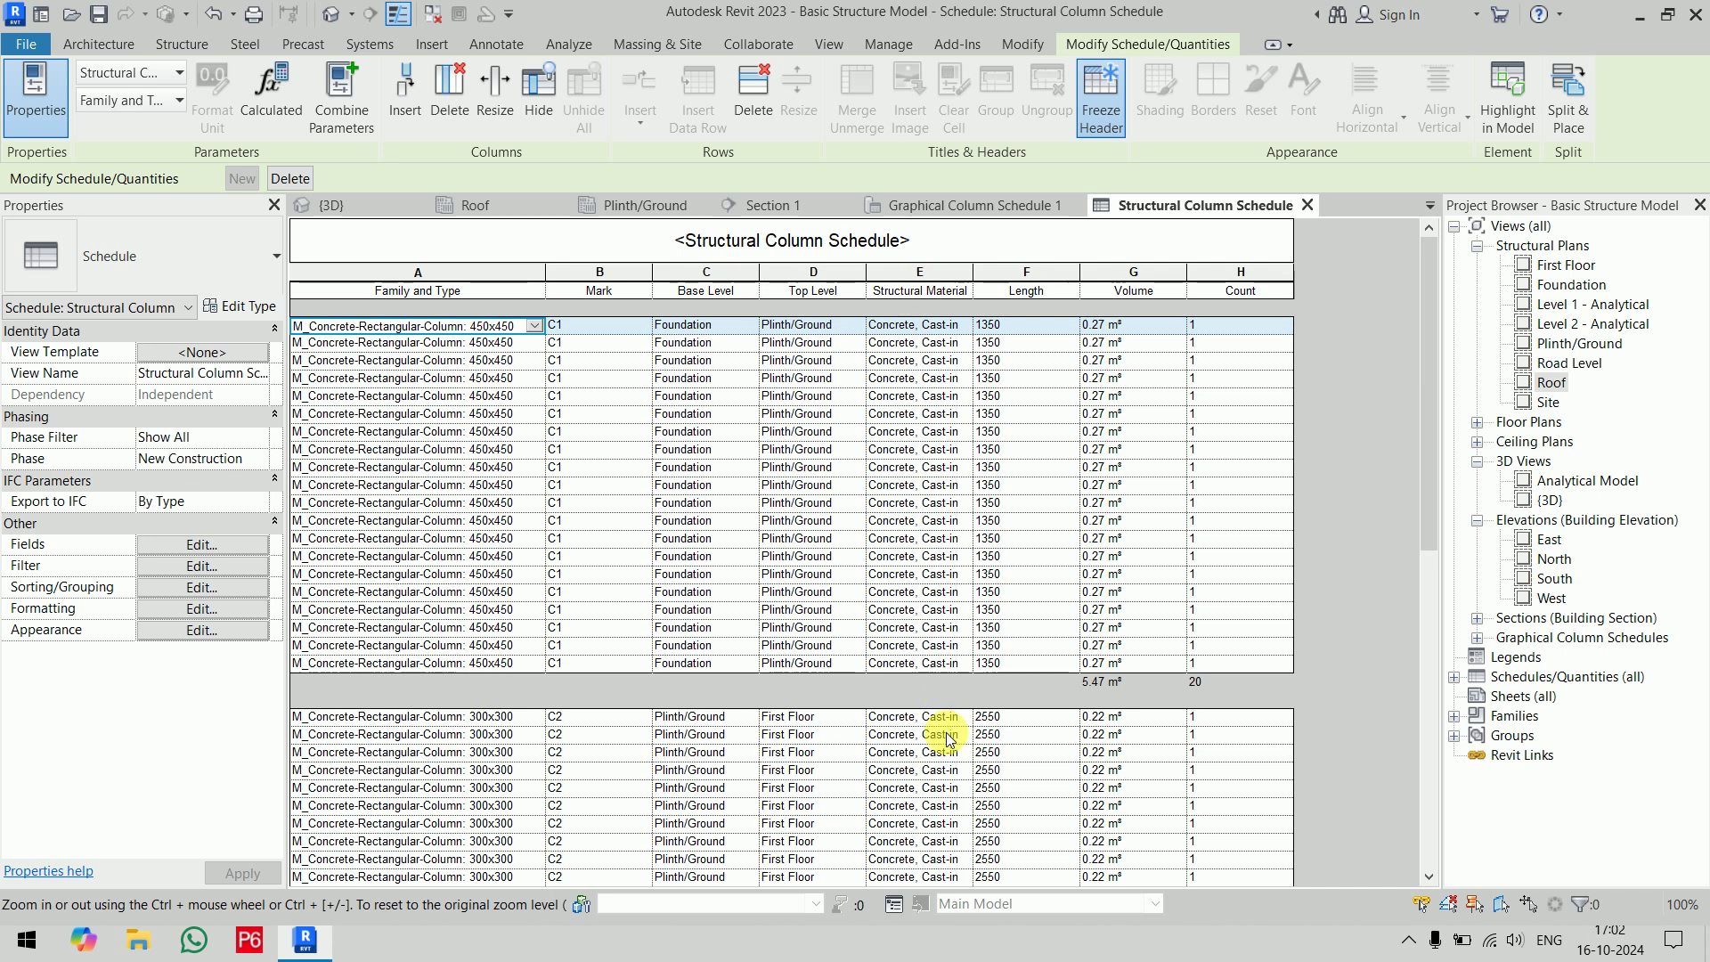
Remove the Structural Material field from the structural column schedule
left_click(195, 546)
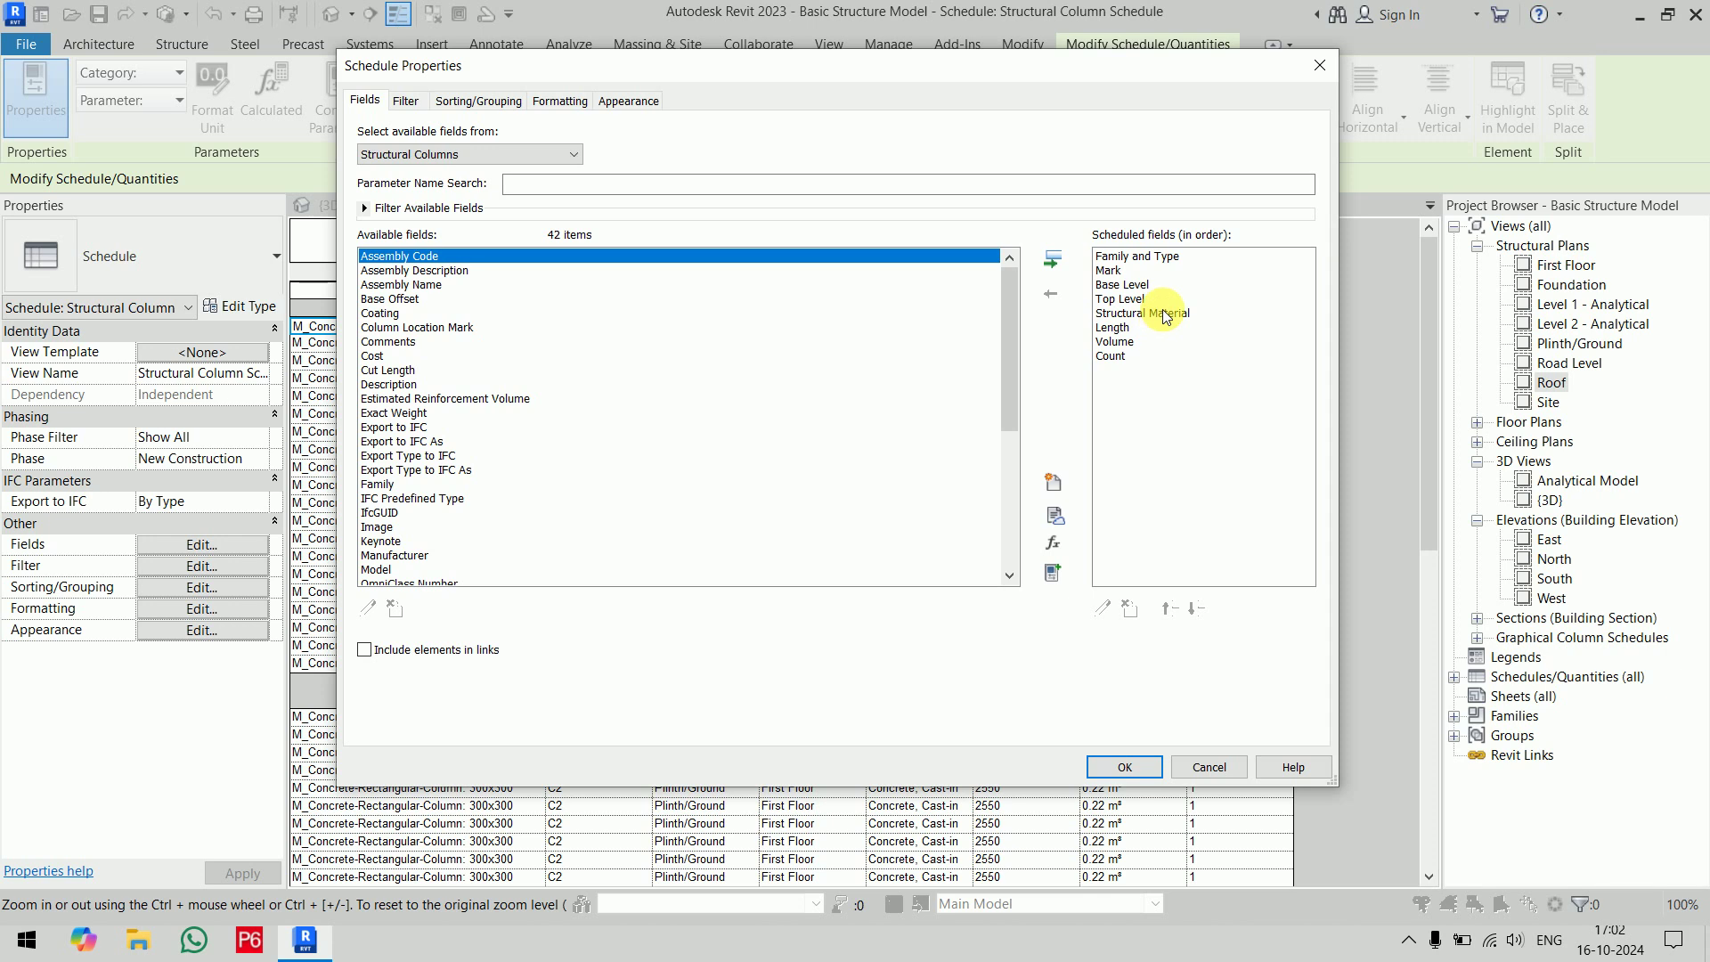
left_click(1164, 313)
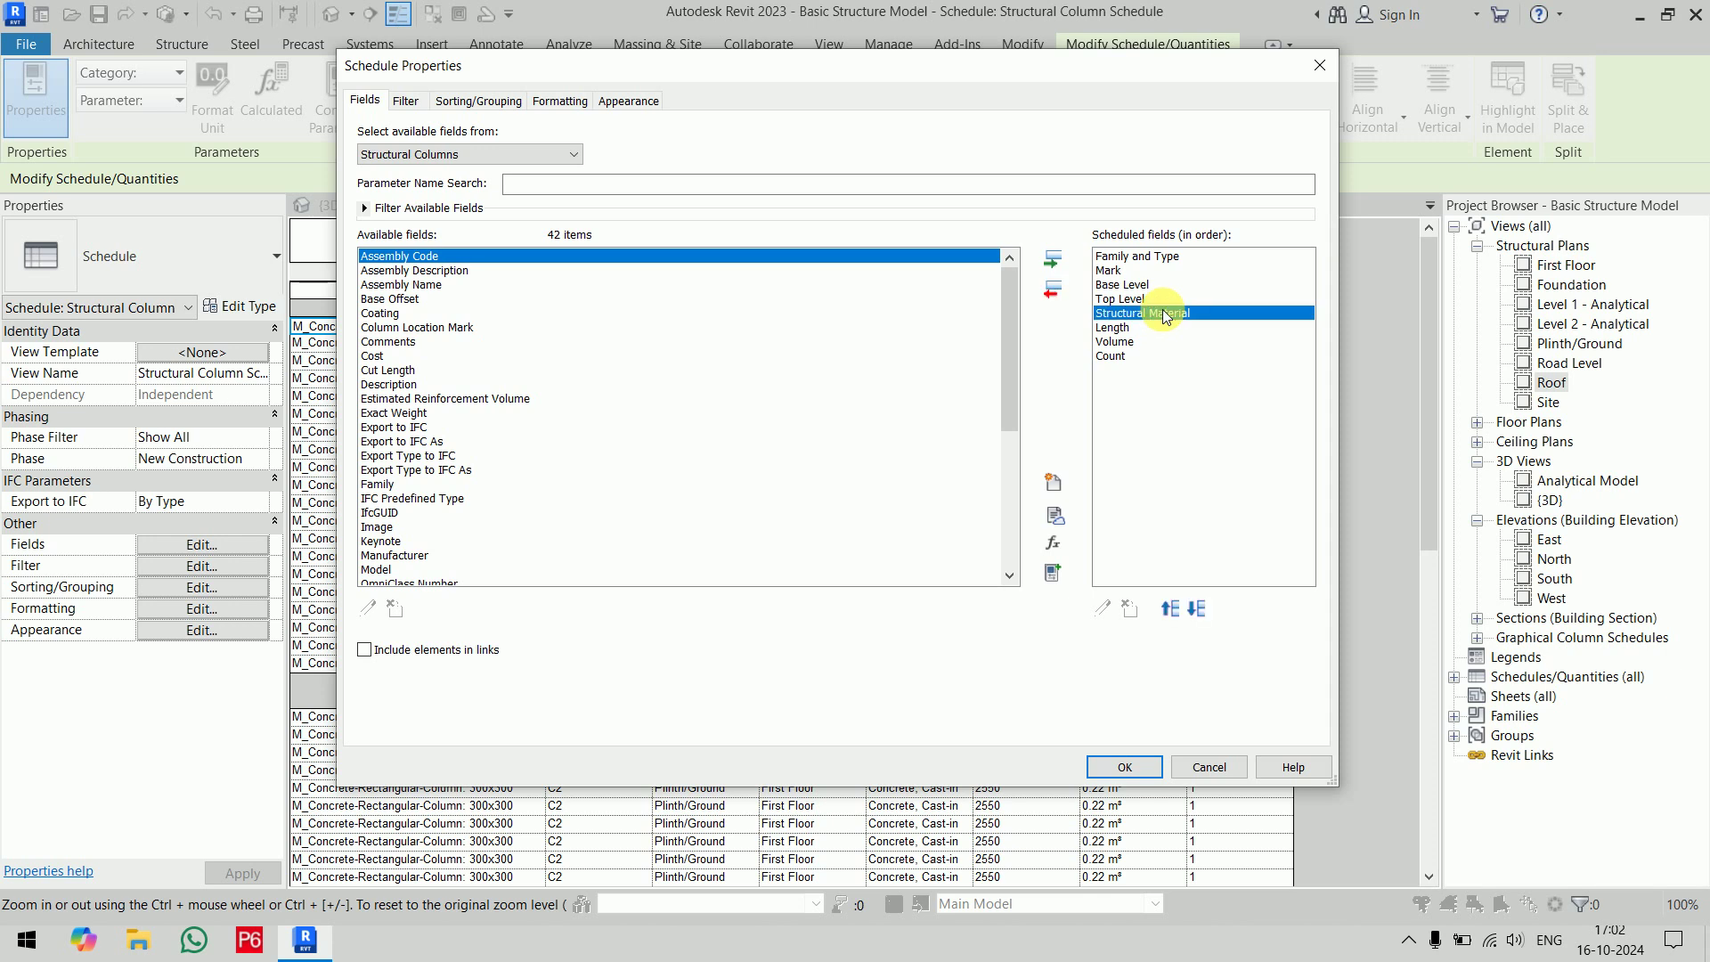
left_click(1053, 291)
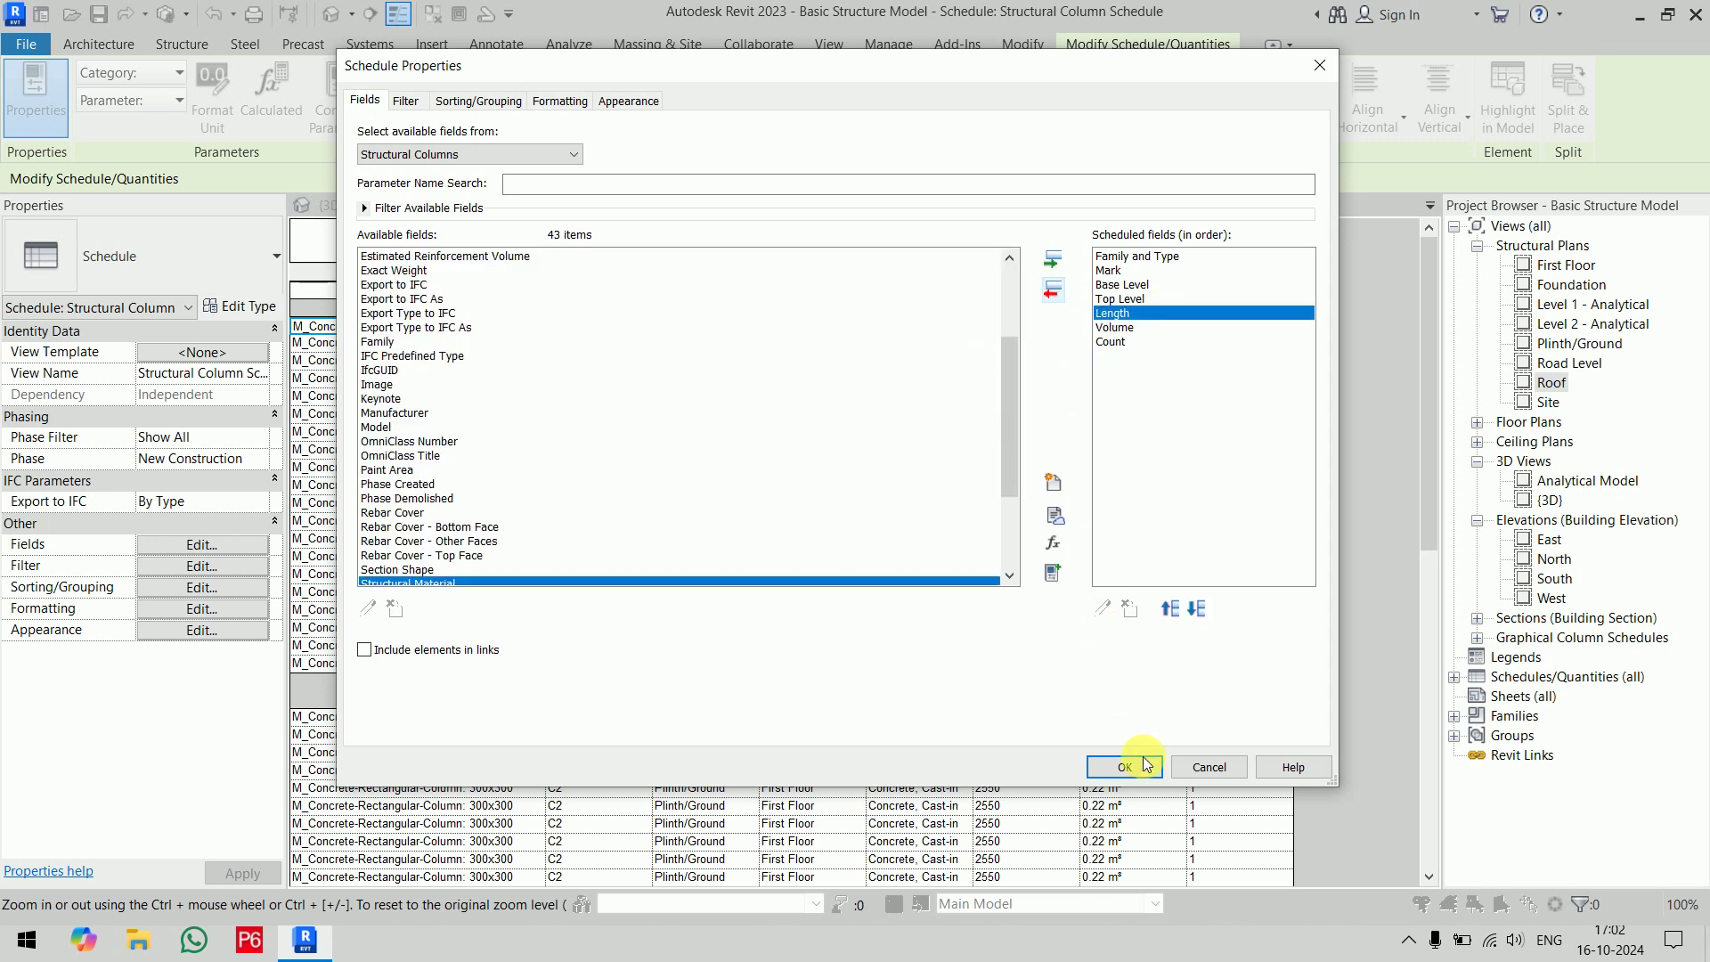
left_click(1144, 766)
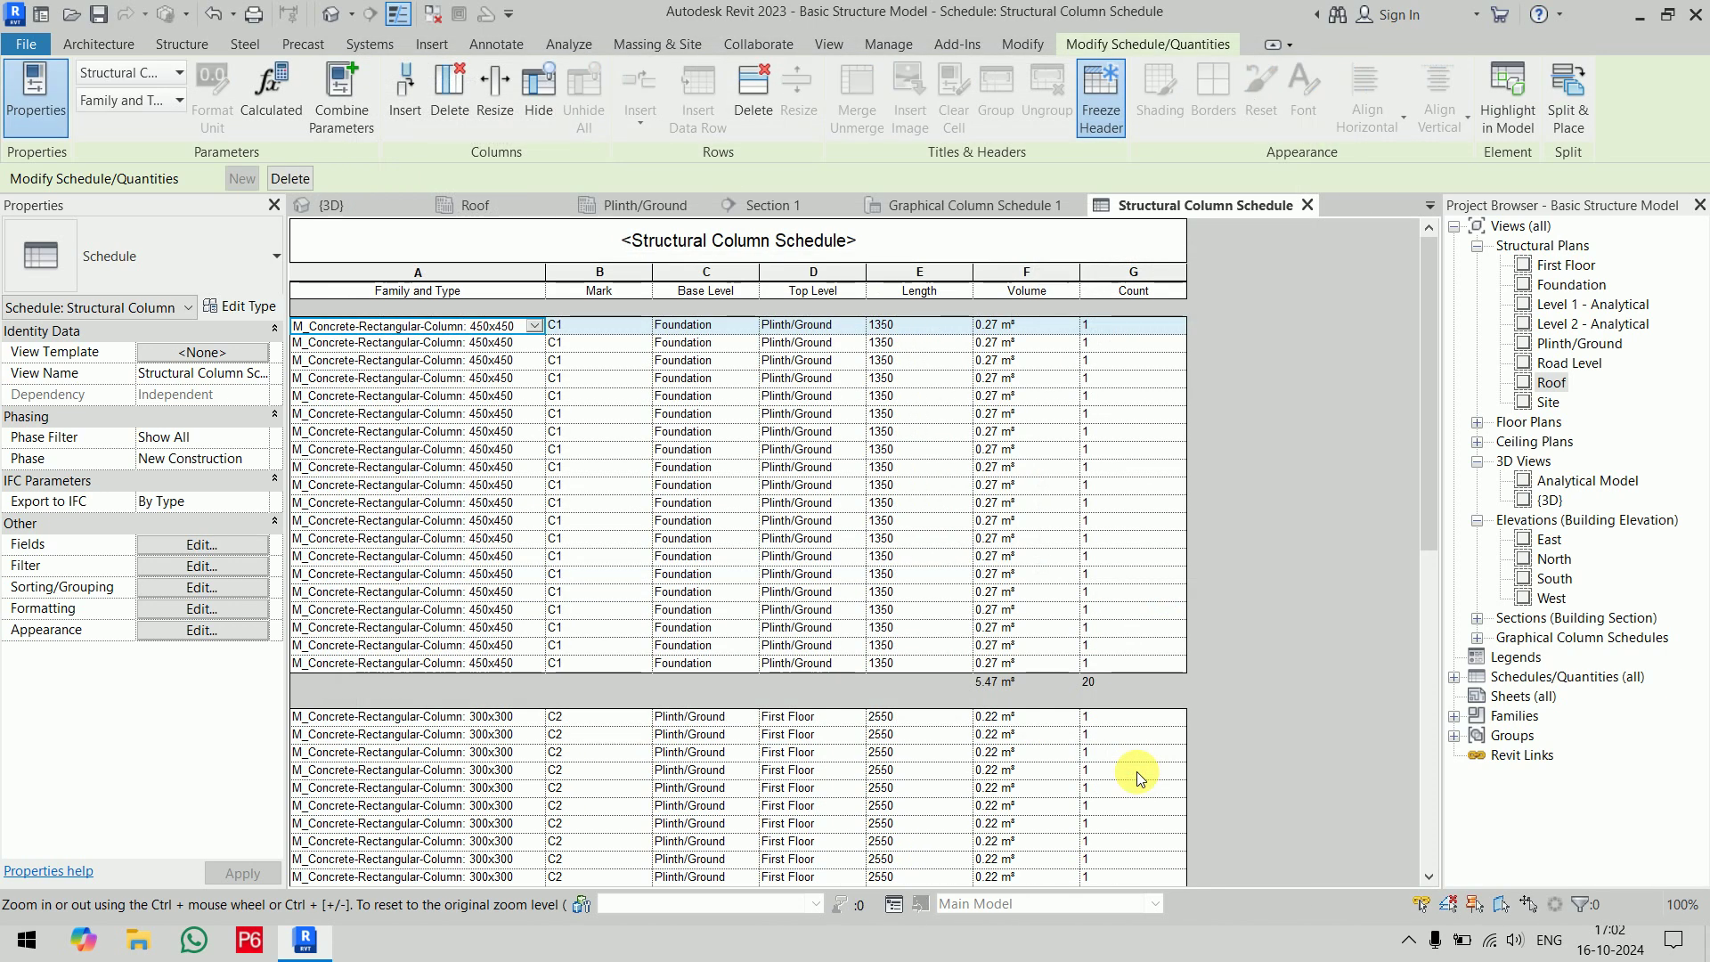
Select the Length, Volume and Count columns together and center their contents horizontally
left_click(1137, 271)
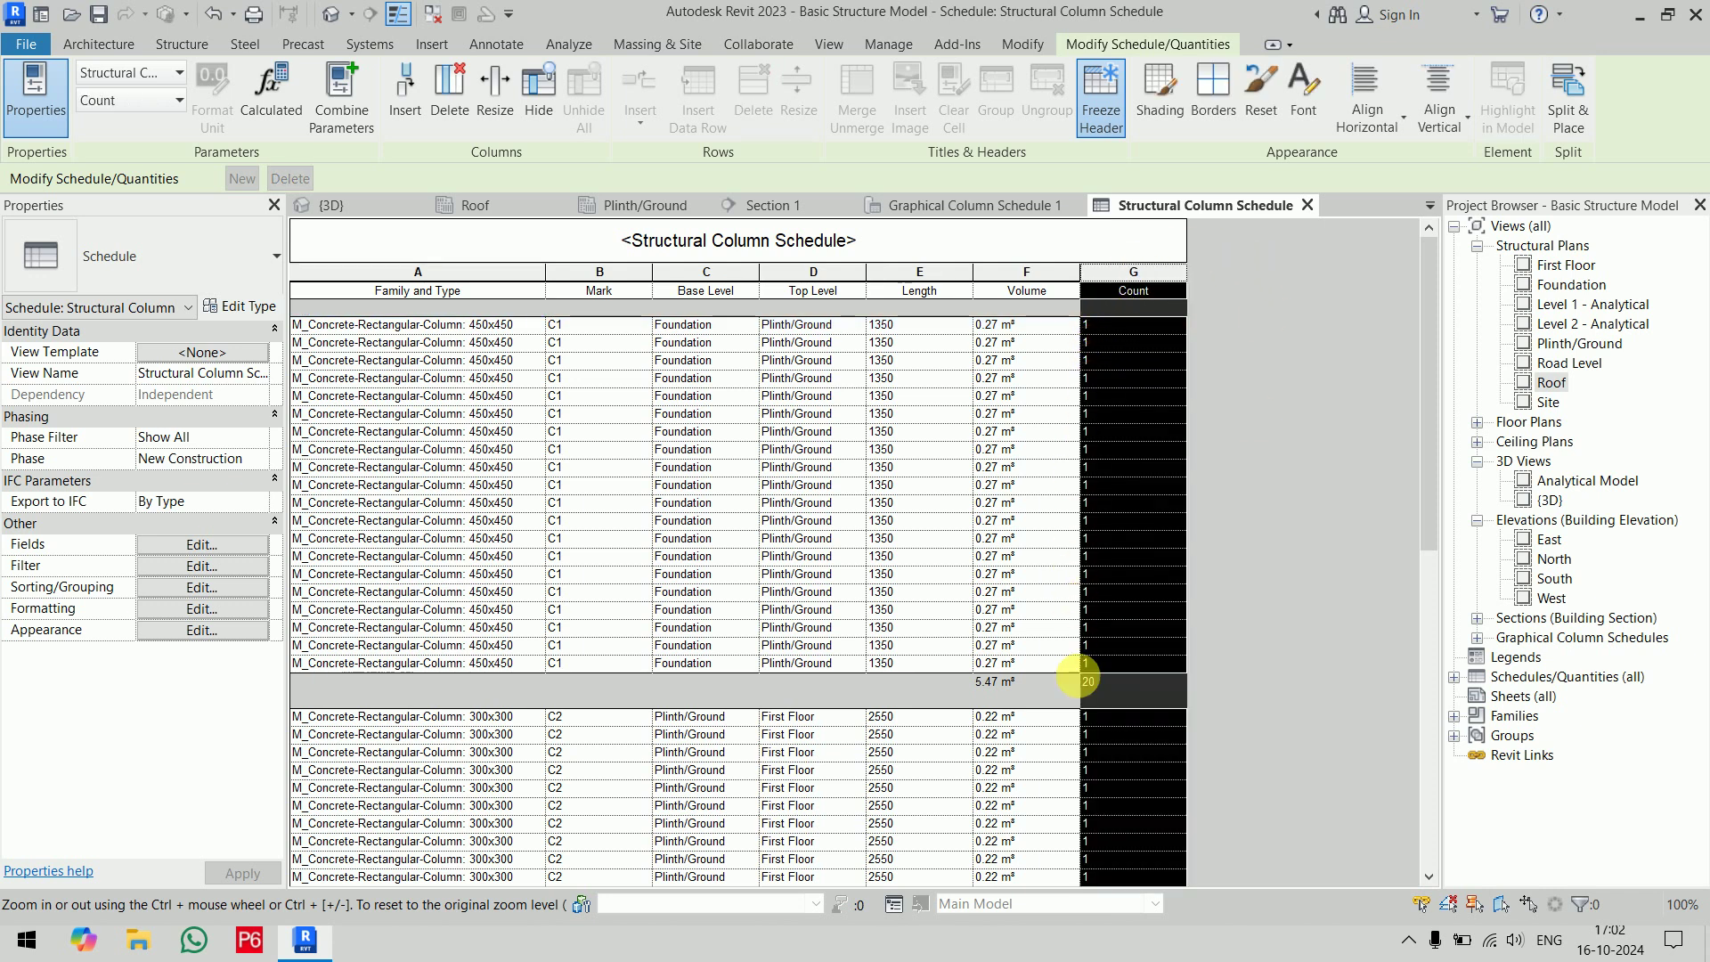
left_click(1015, 279)
left_click(929, 273)
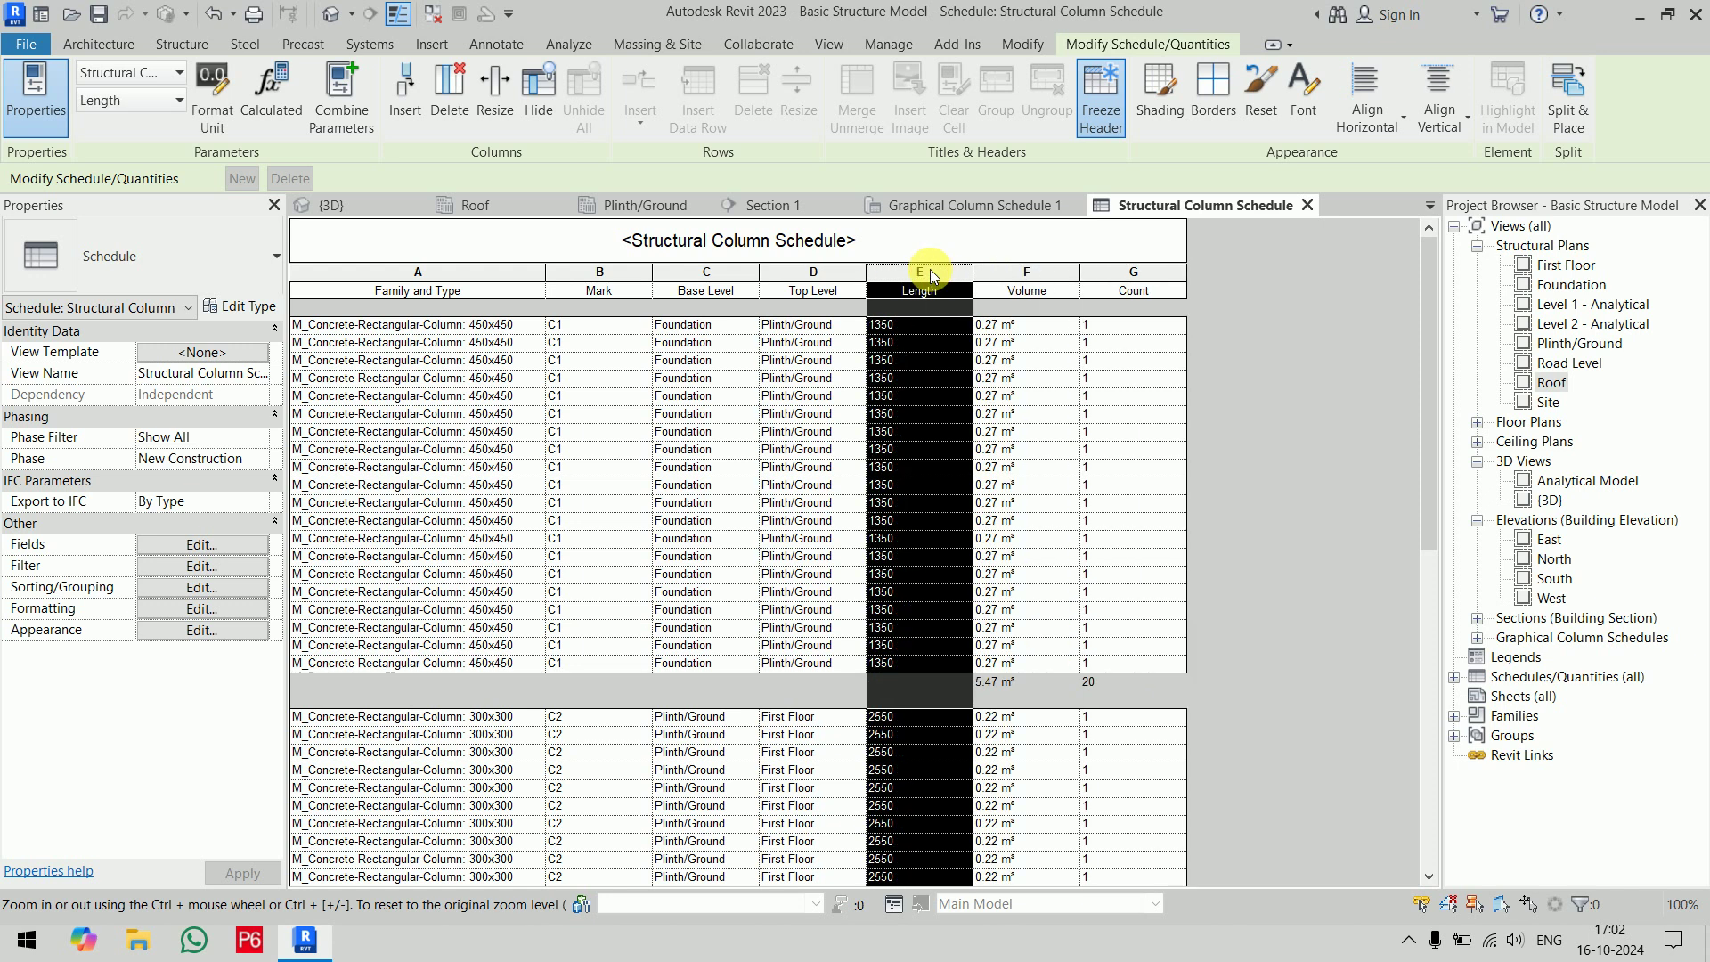
left_click(626, 257)
left_click(625, 271)
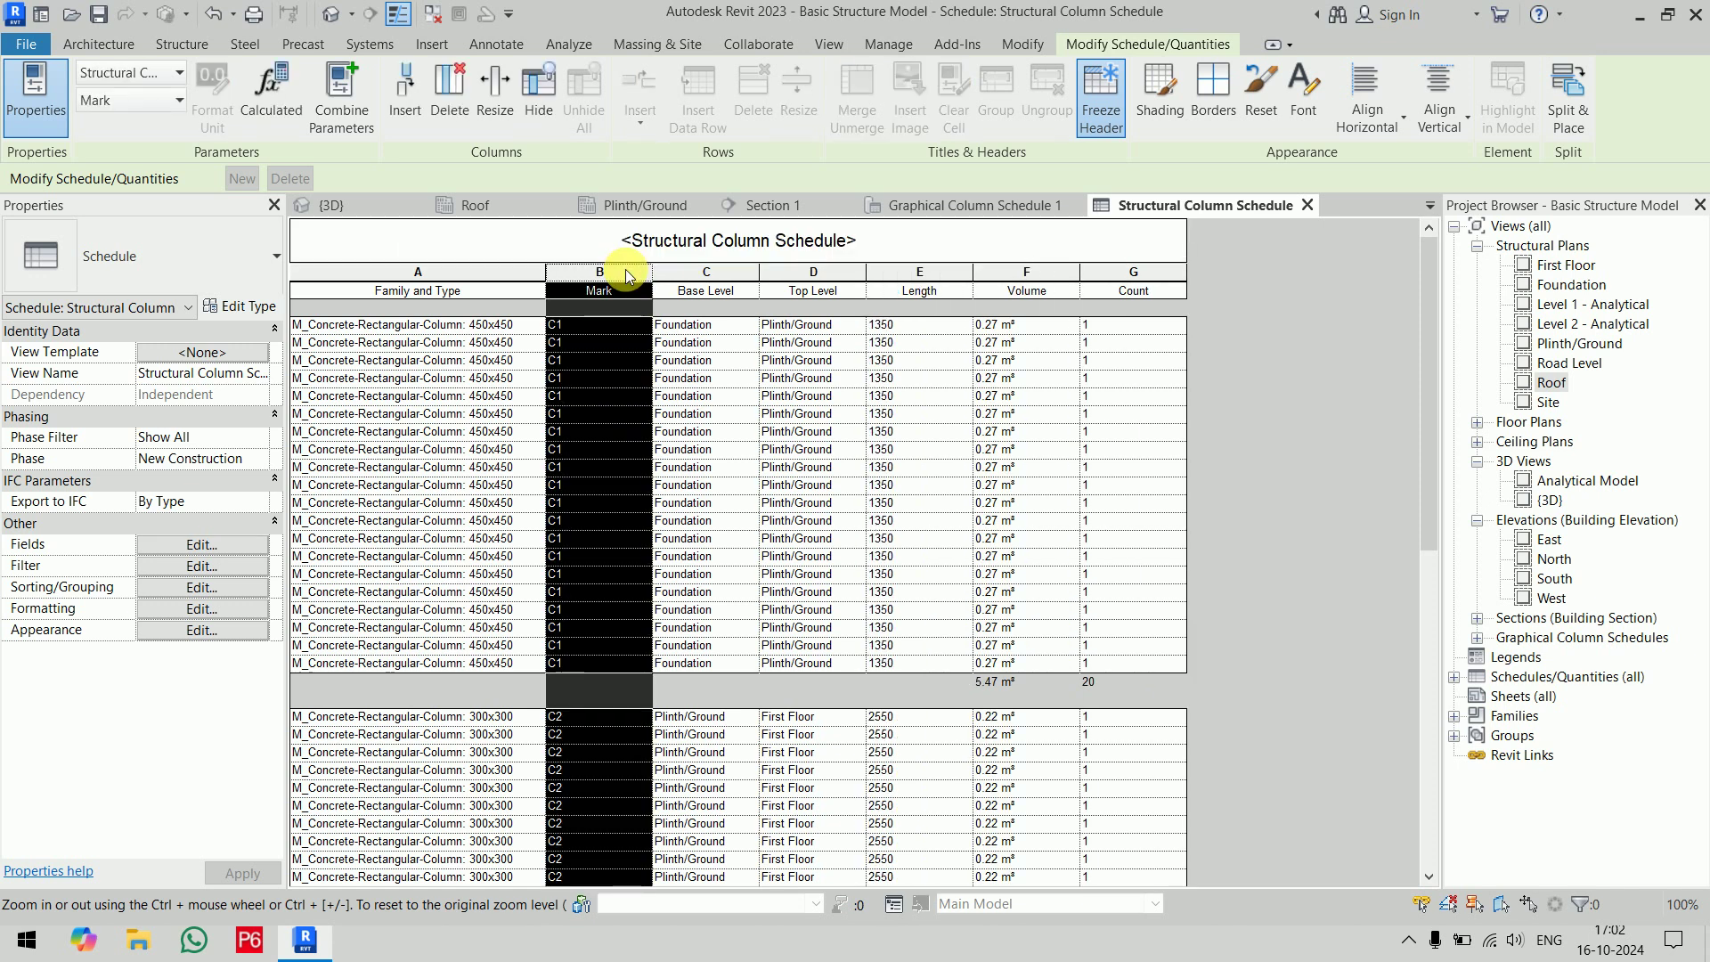
left_click(944, 277)
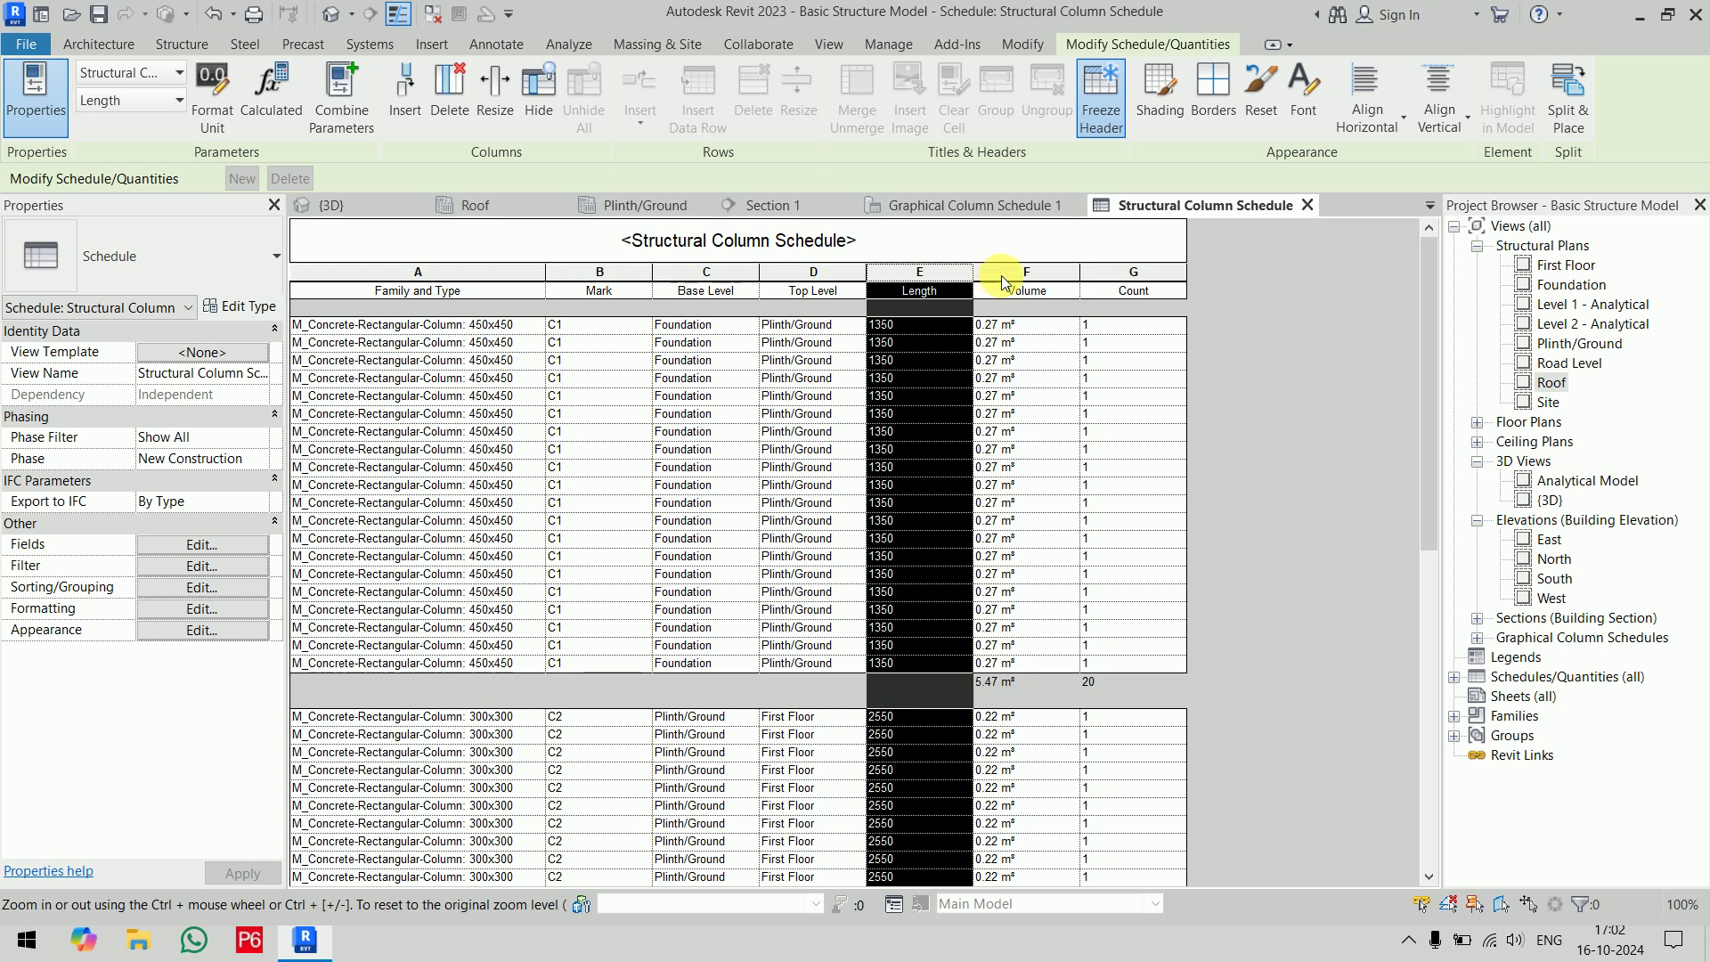
left_click(1003, 276)
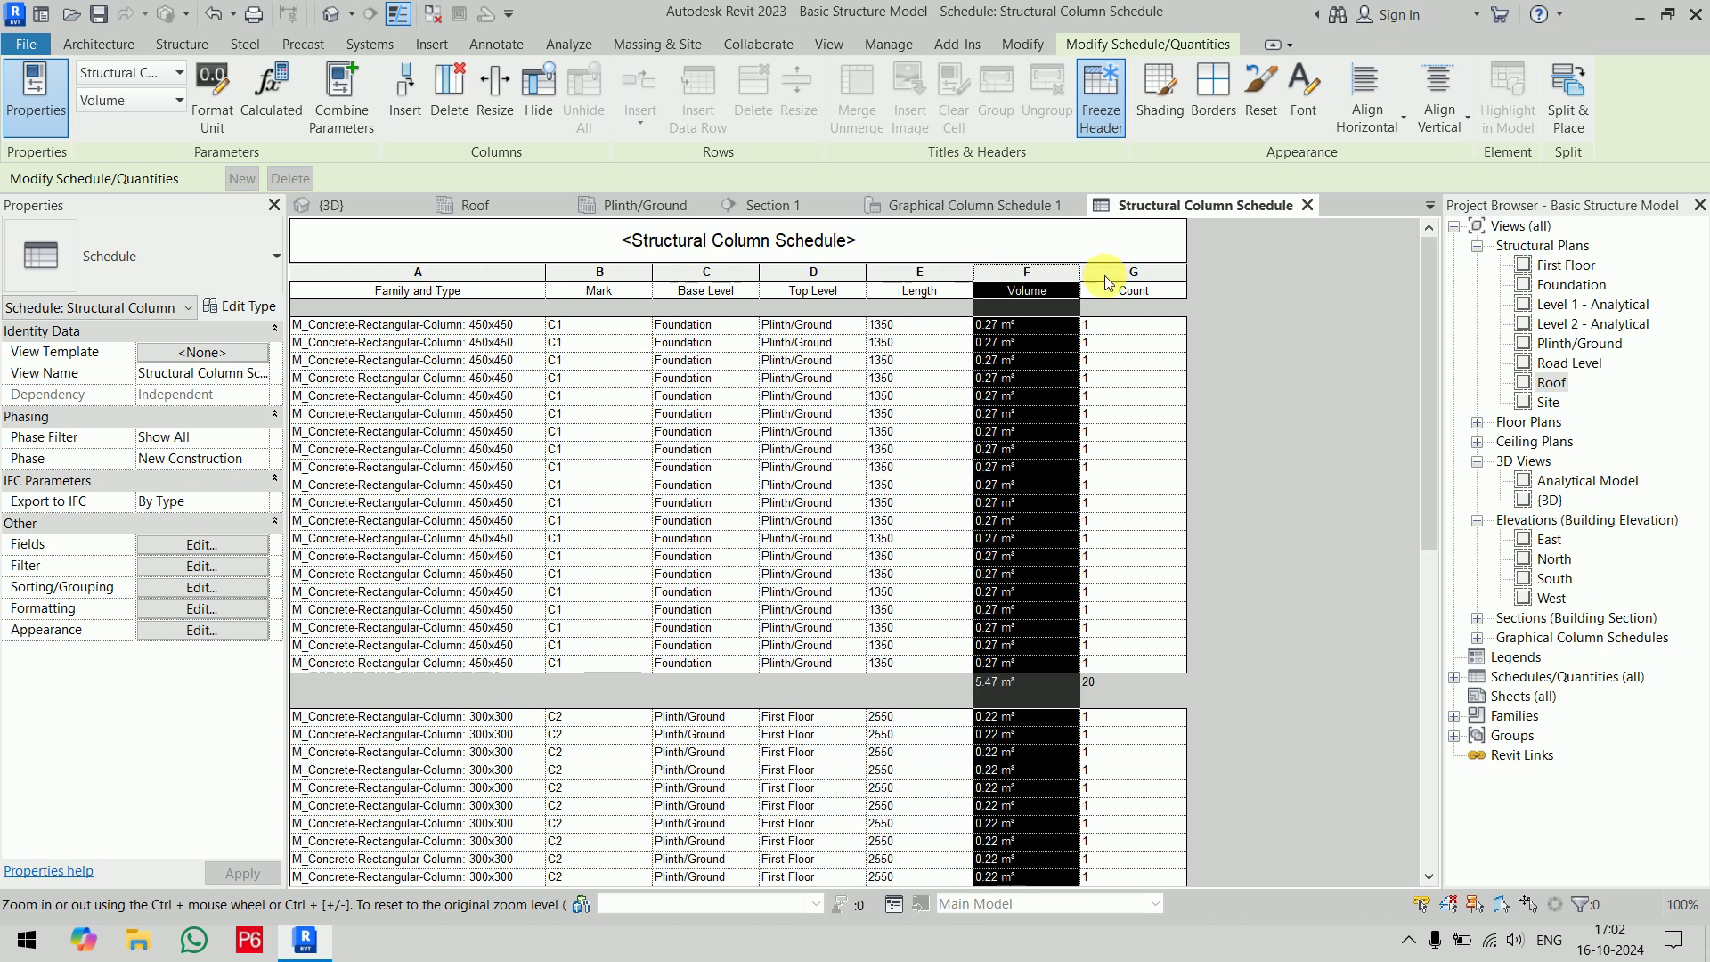
left_click(1142, 277)
left_click(1039, 275, "shift")
left_click(932, 272, "shift")
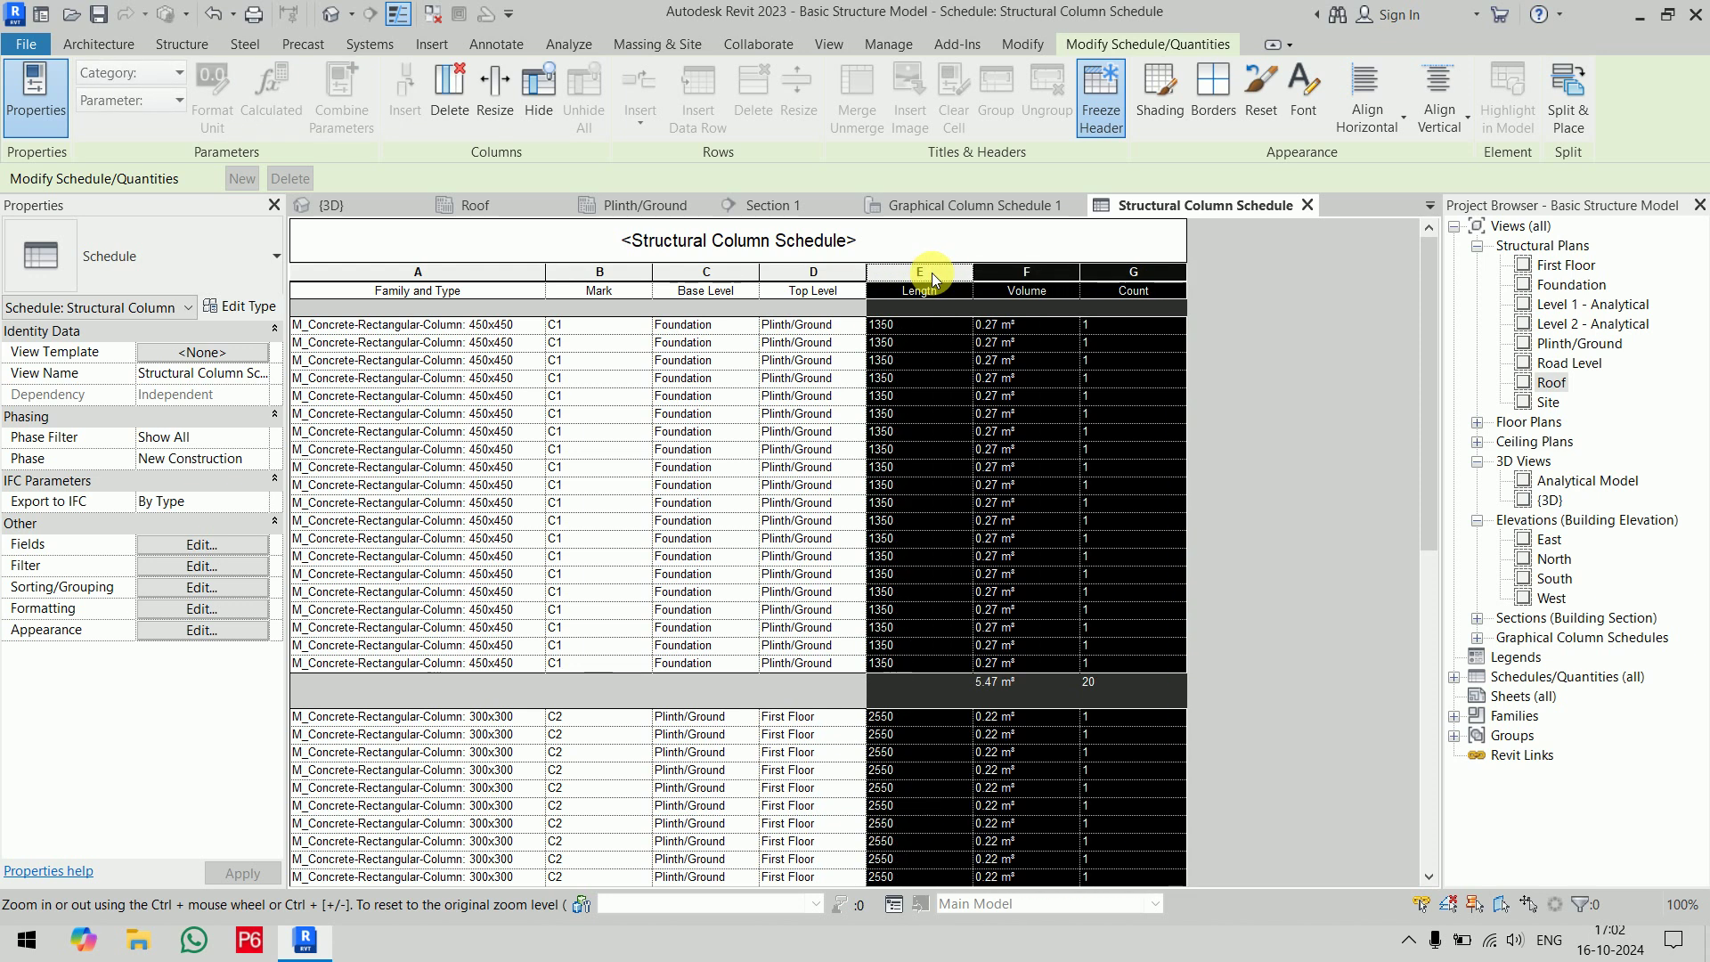
left_click(1397, 126)
left_click(1379, 203)
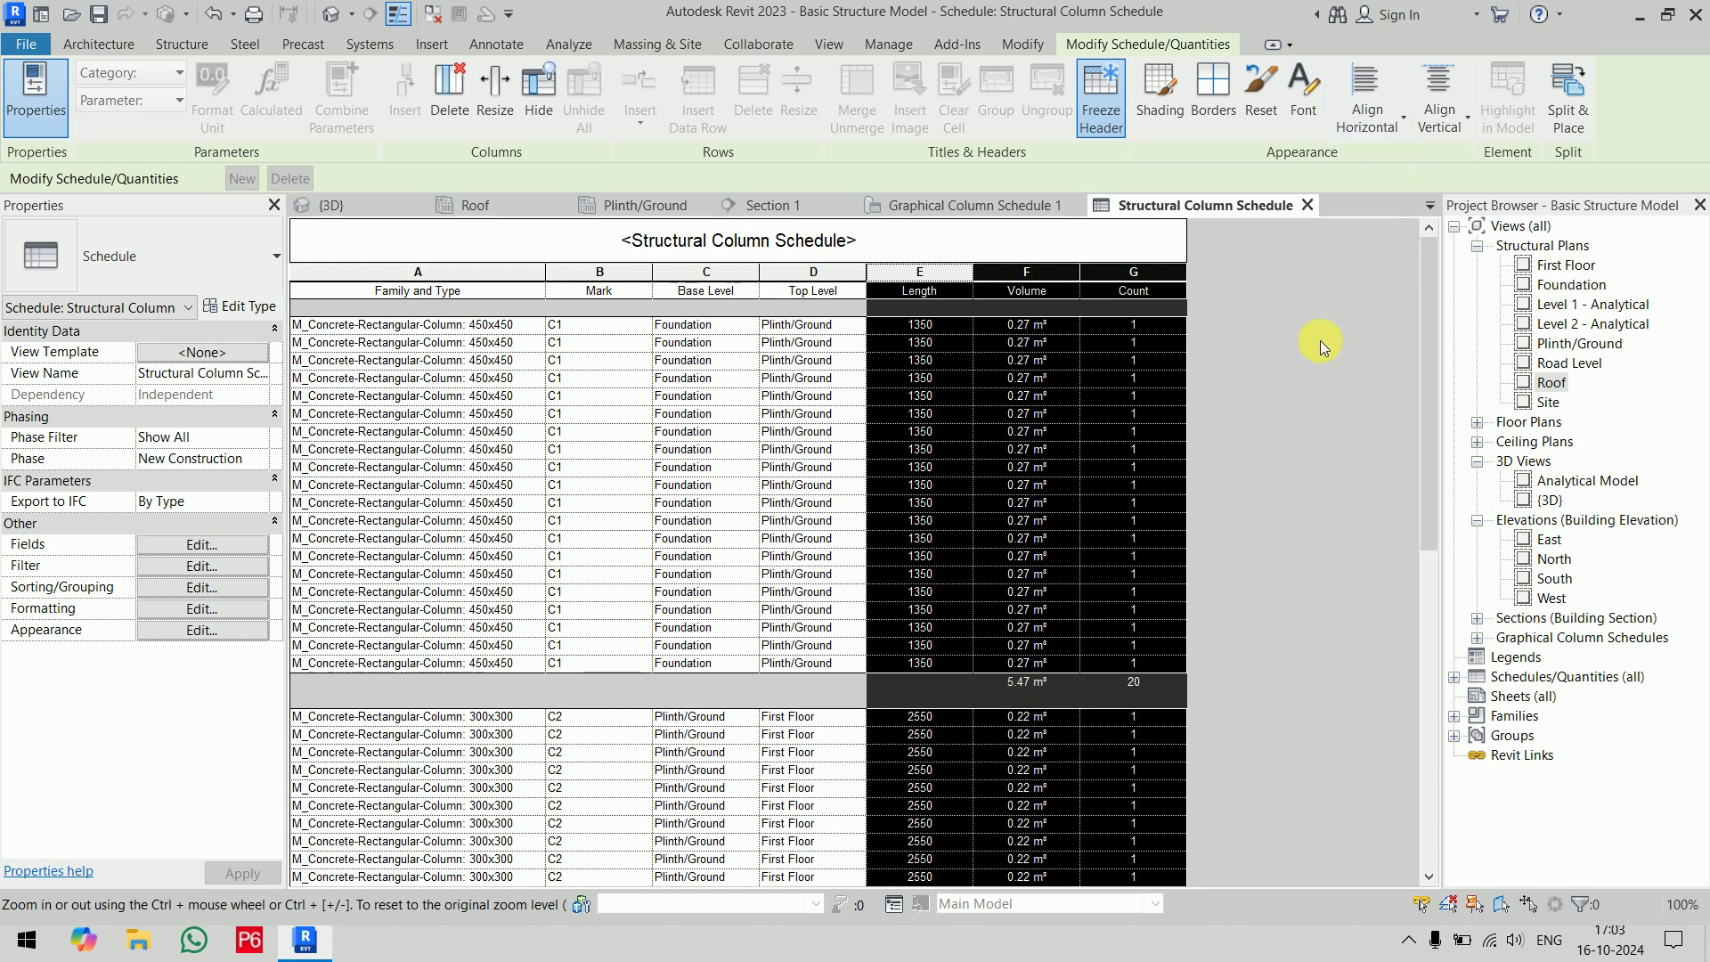
Center the contents of the schedule's Mark column horizontally
left_click(624, 272)
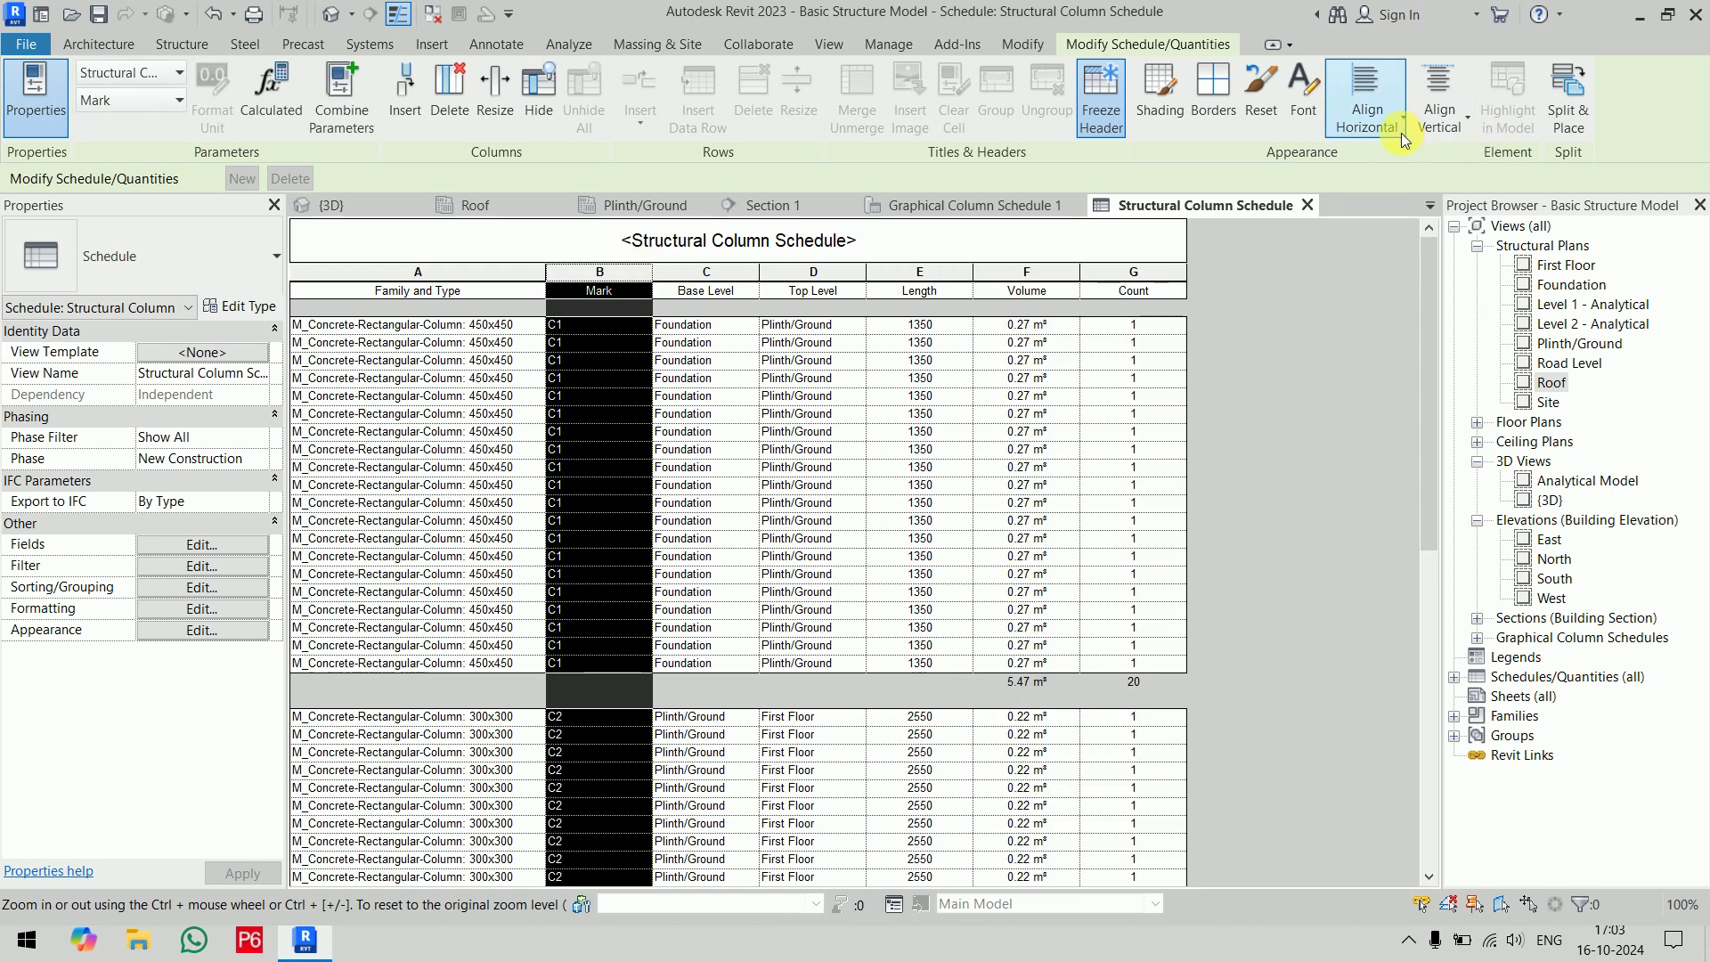
left_click(1376, 112)
left_click(1386, 205)
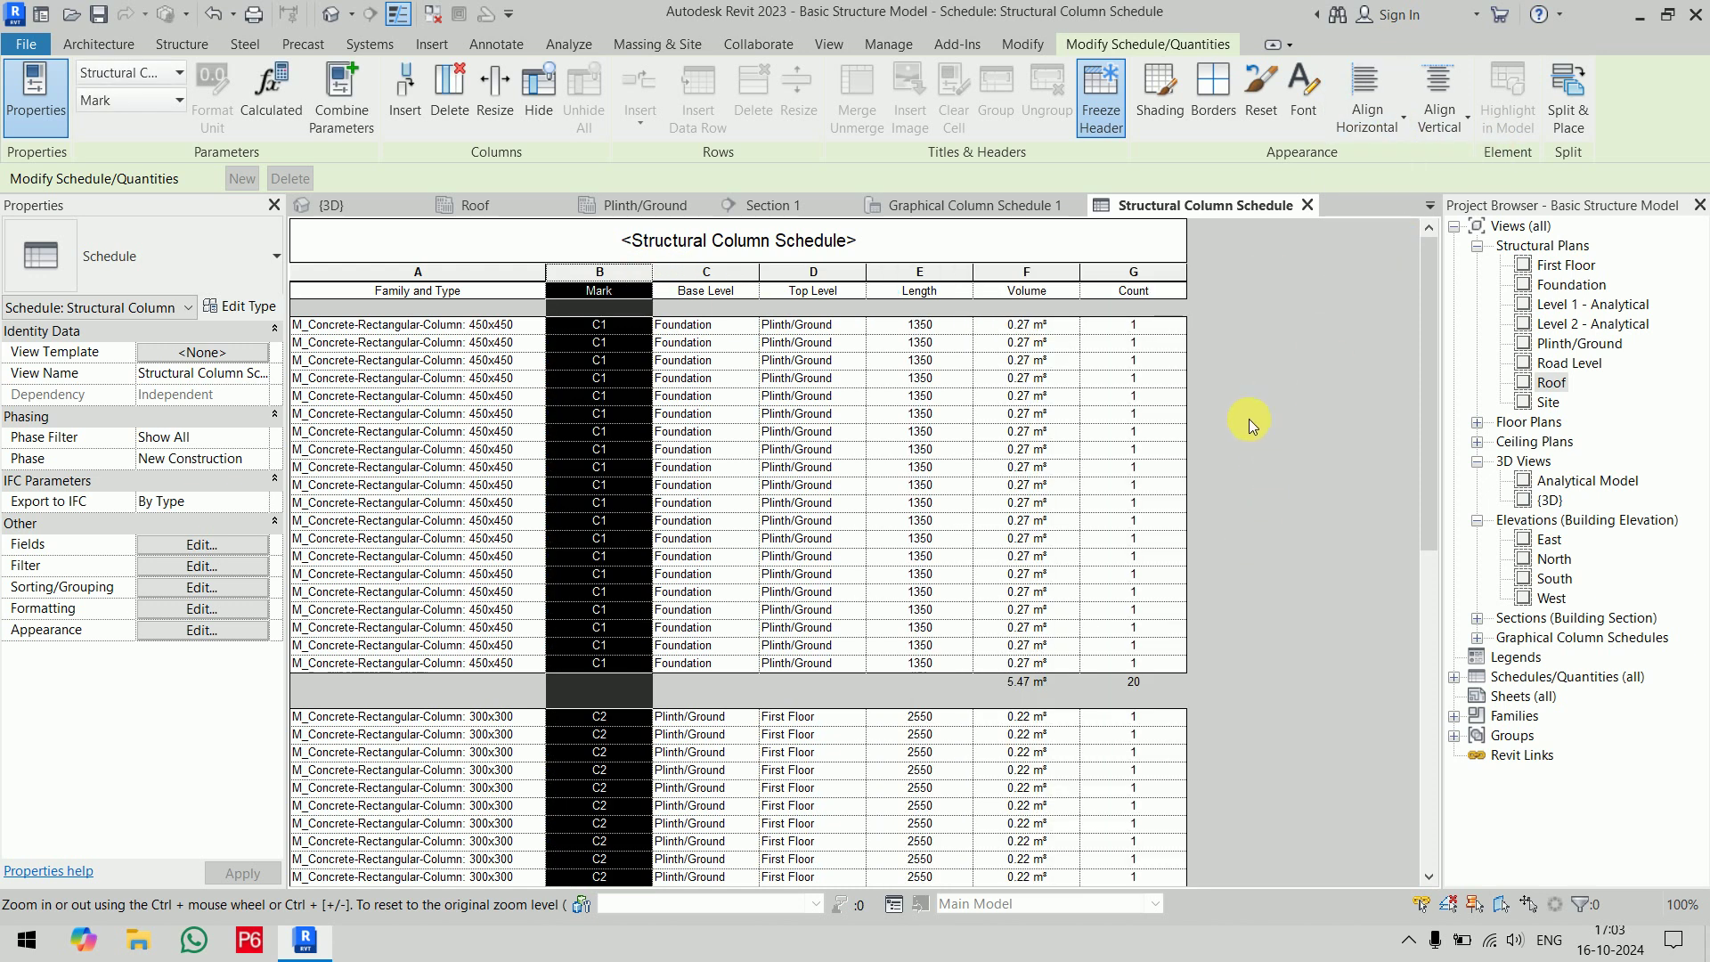
Unfreeze the structural column schedule's header and check how the header behaves while moving through the rows
scroll(1248, 419, "down", 5)
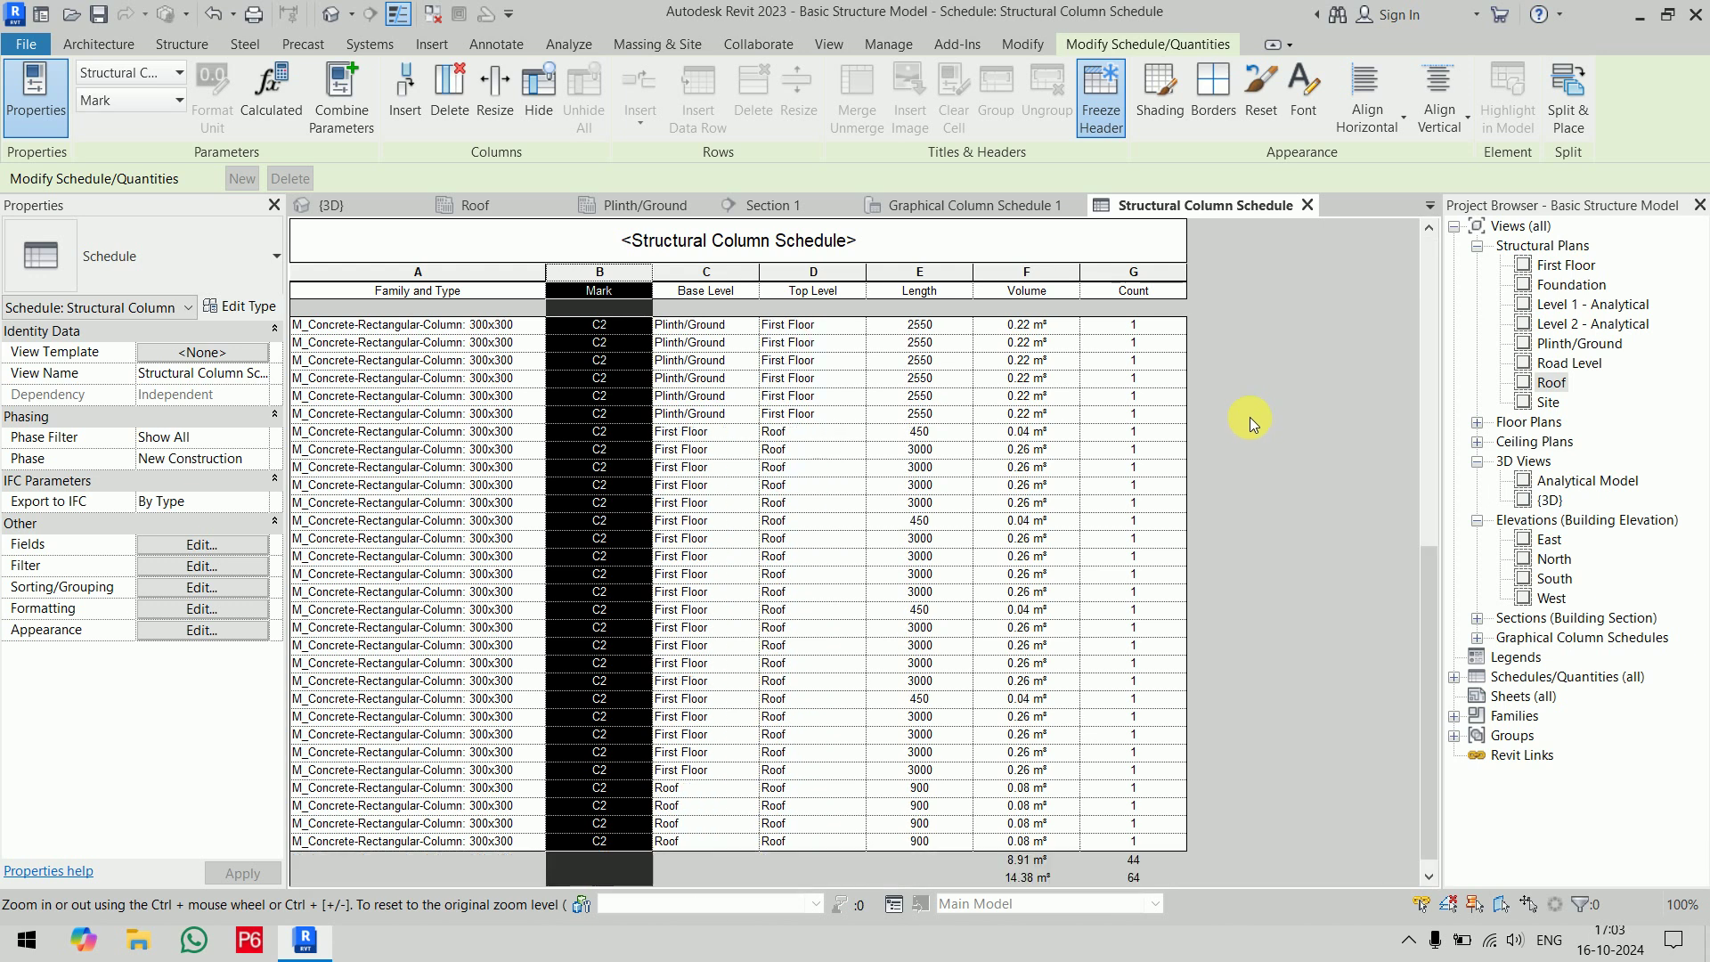
scroll(1249, 416, "up", 5)
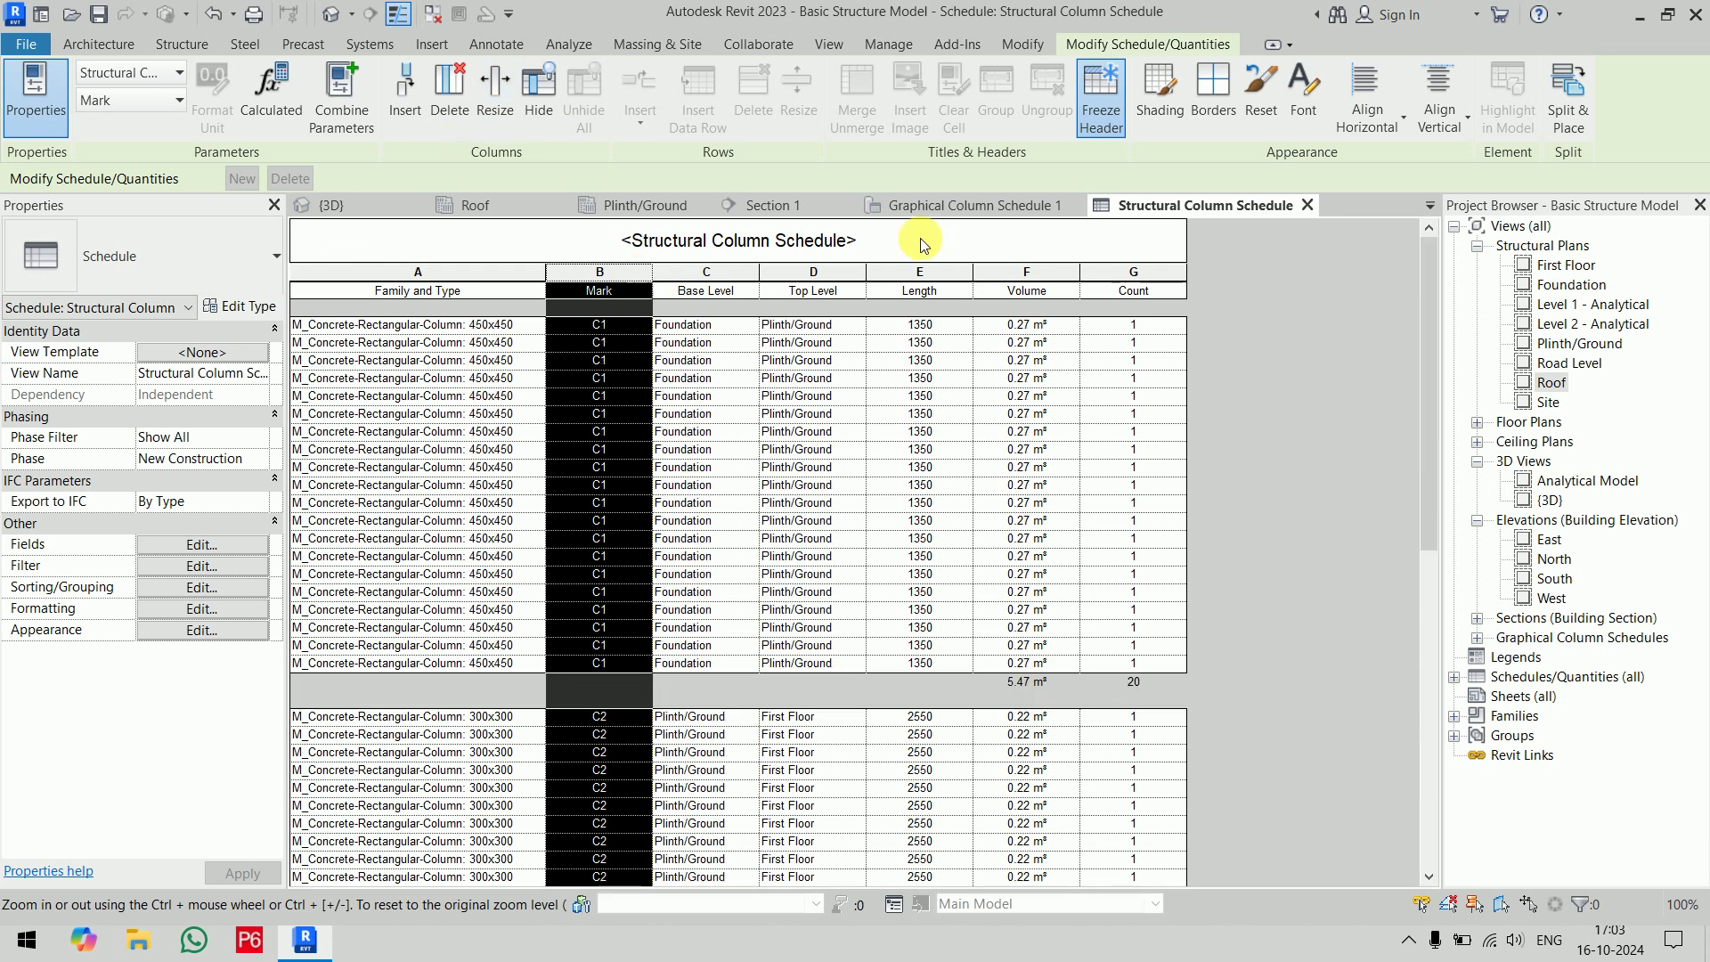
left_click(1103, 96)
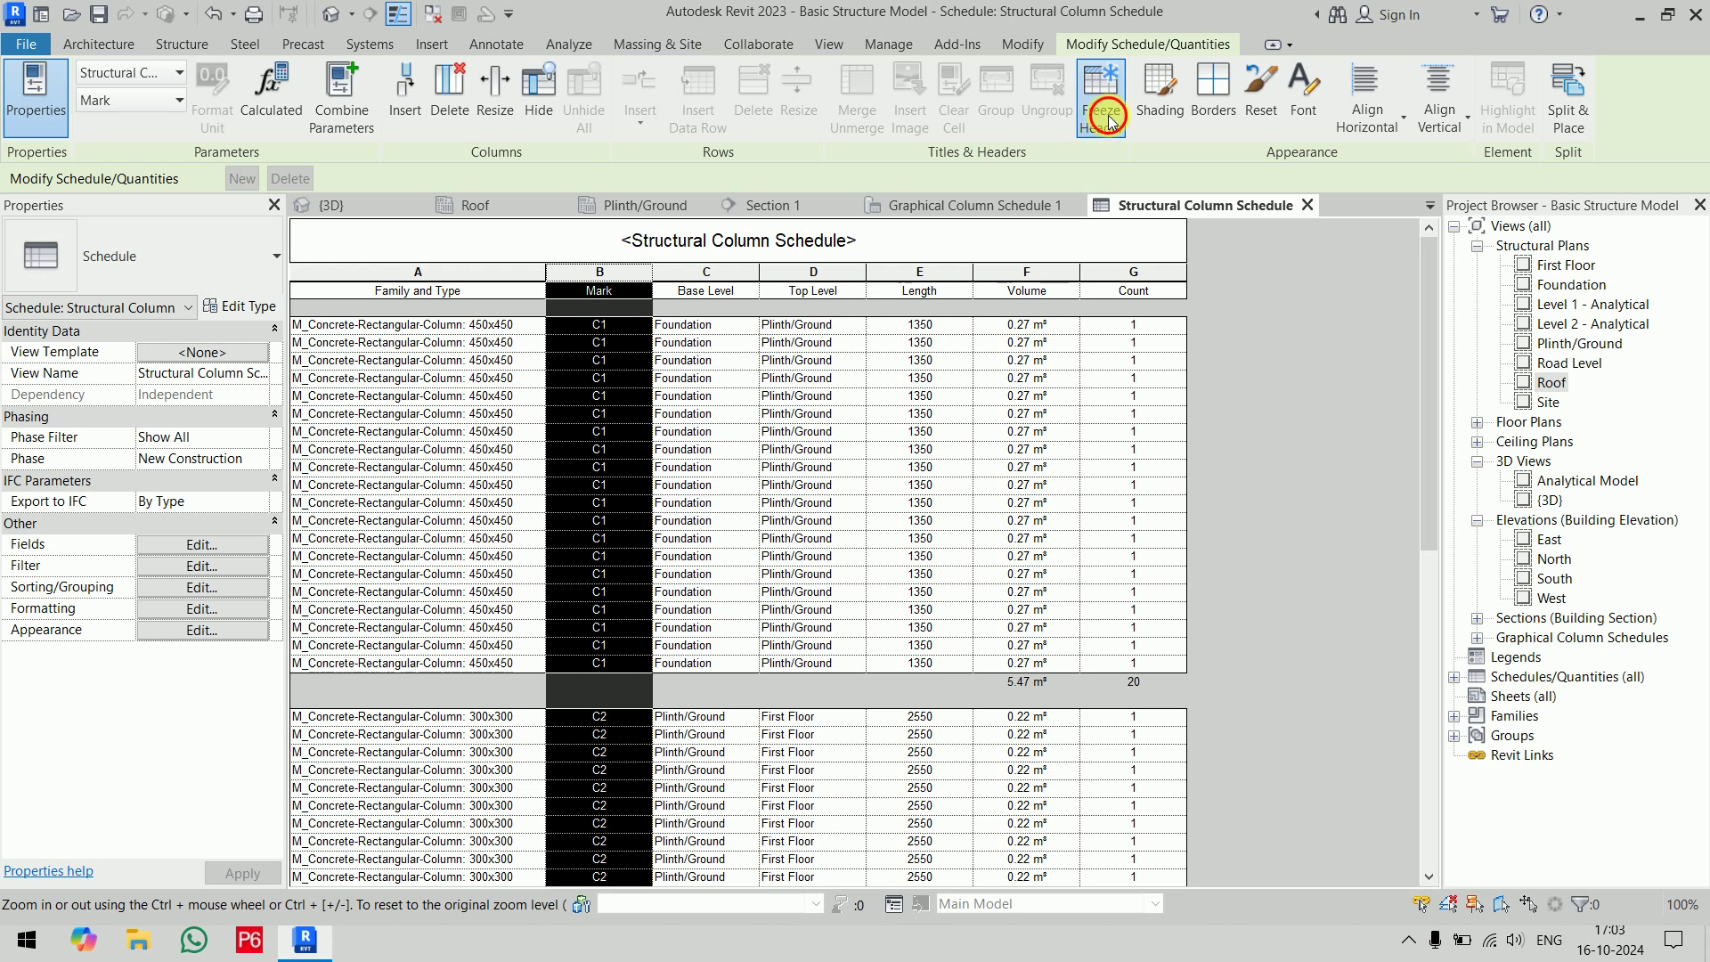
scroll(1318, 440, "down", 5)
scroll(1318, 440, "down", 6)
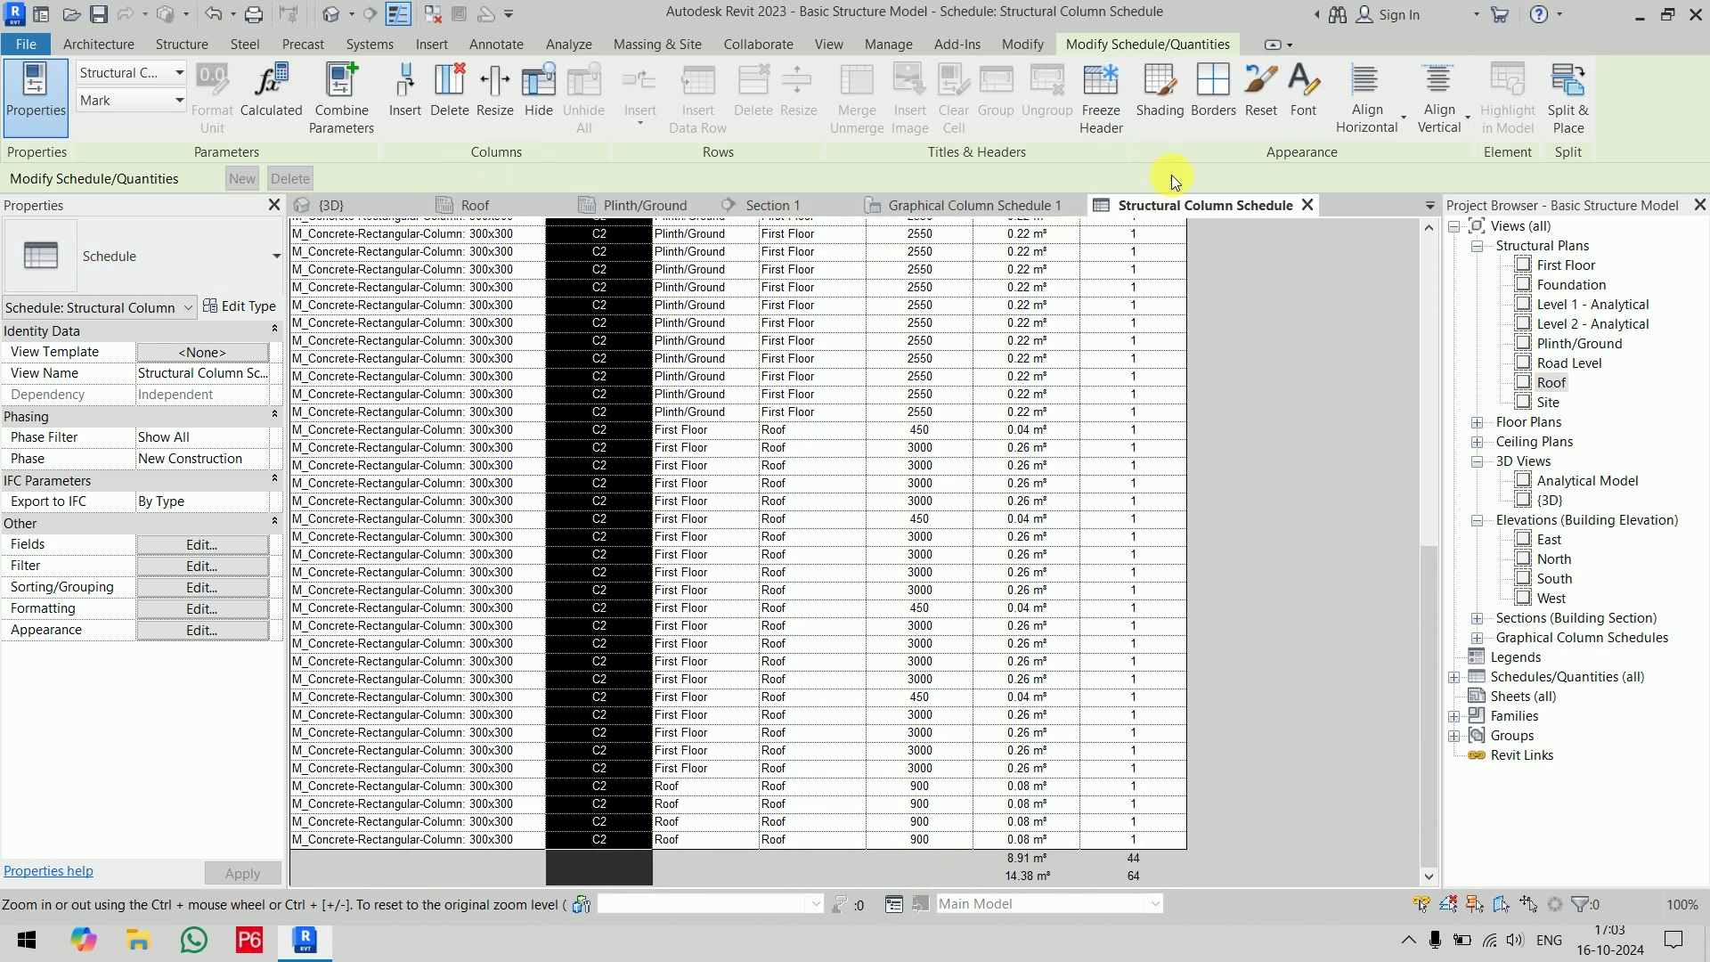
Freeze the structural column schedule's header again and check it against the moving rows, then clear the Mark column selection
left_click(1101, 97)
scroll(1208, 358, "up", 5)
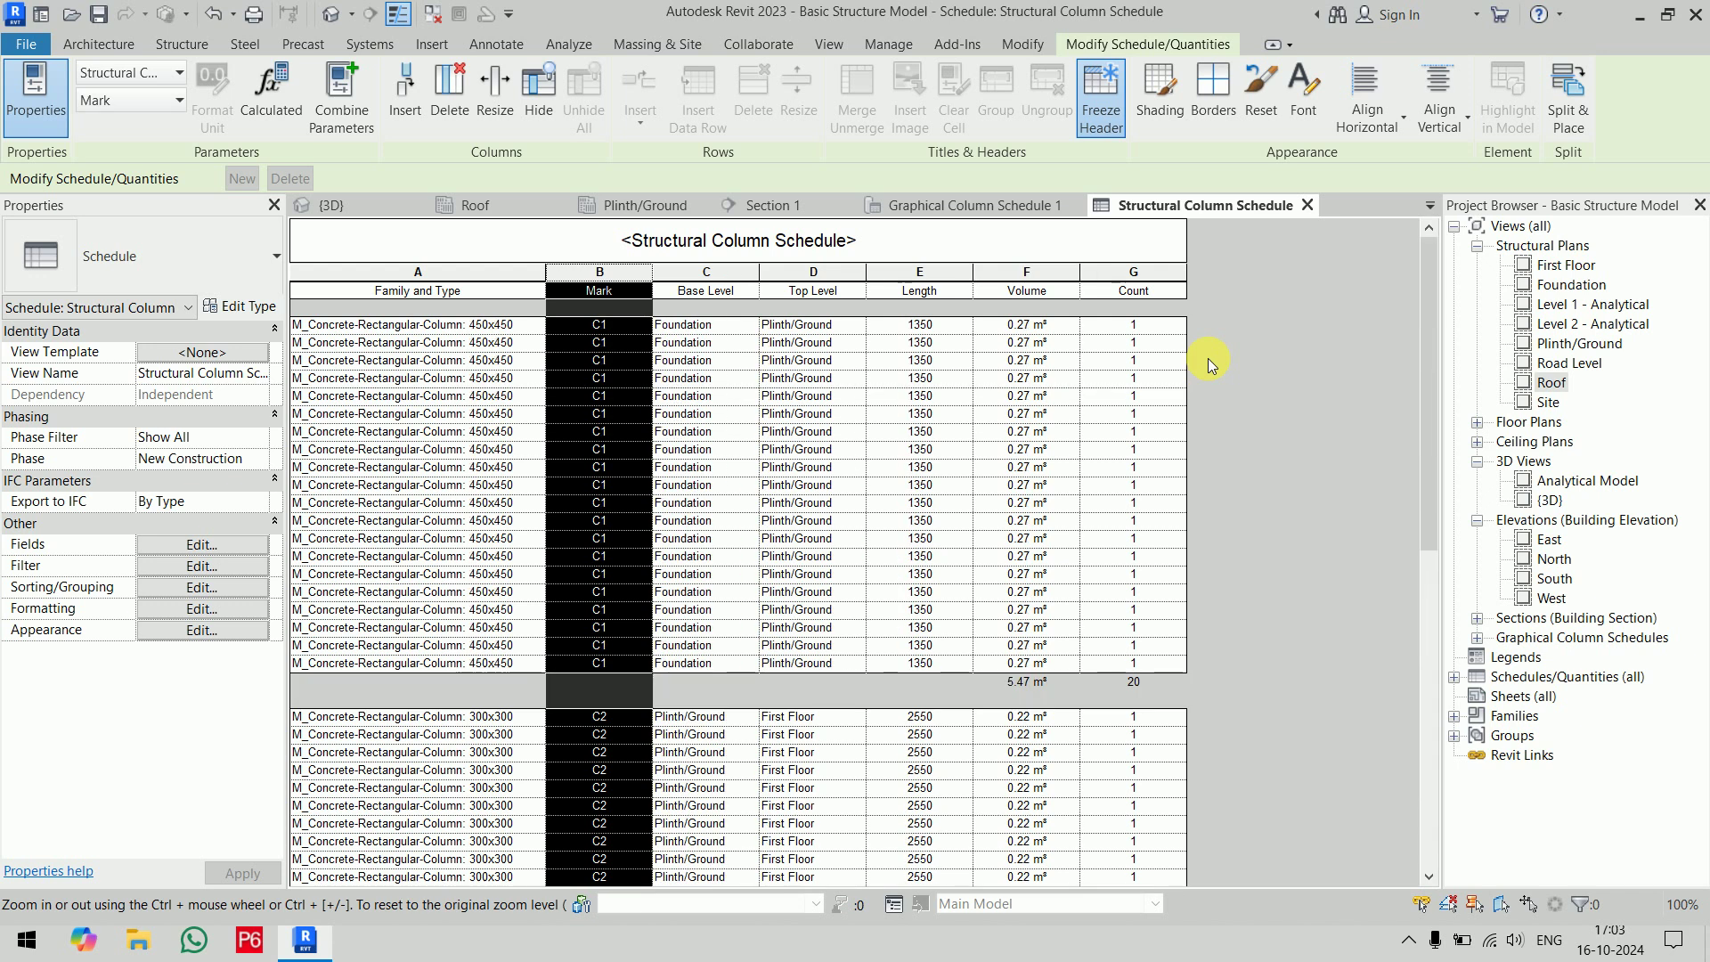
scroll(1208, 358, "down", 3)
scroll(1208, 358, "up", 3)
scroll(1206, 361, "down", 5)
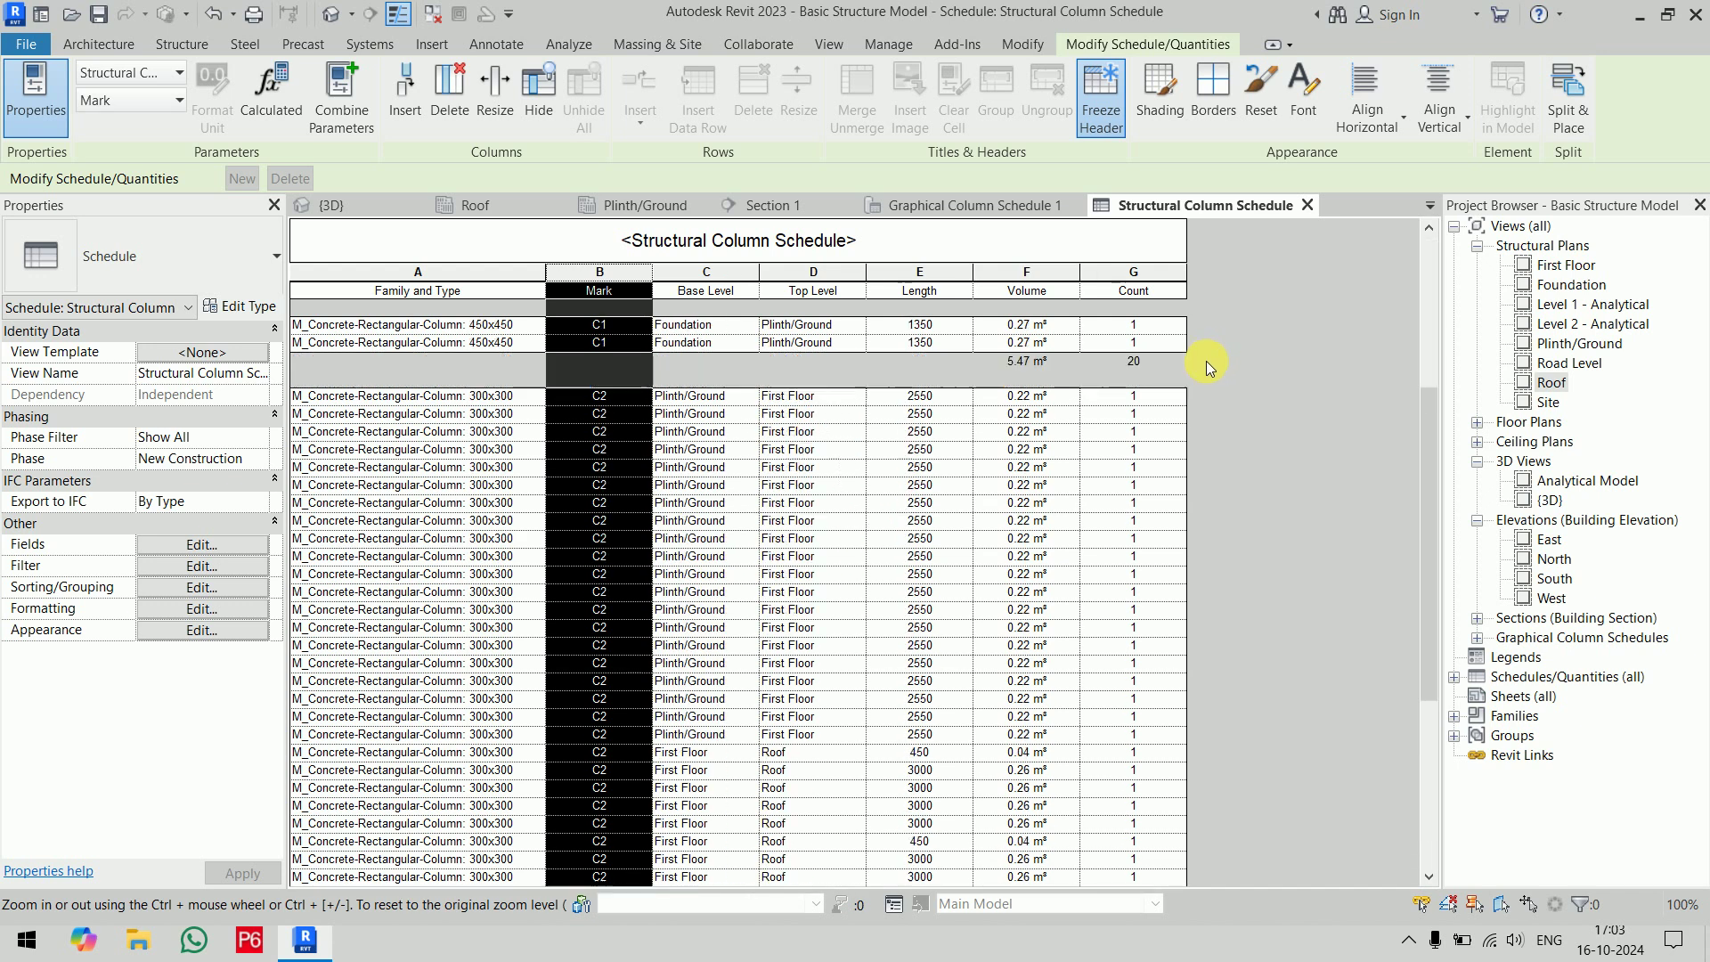
scroll(1206, 361, "up", 5)
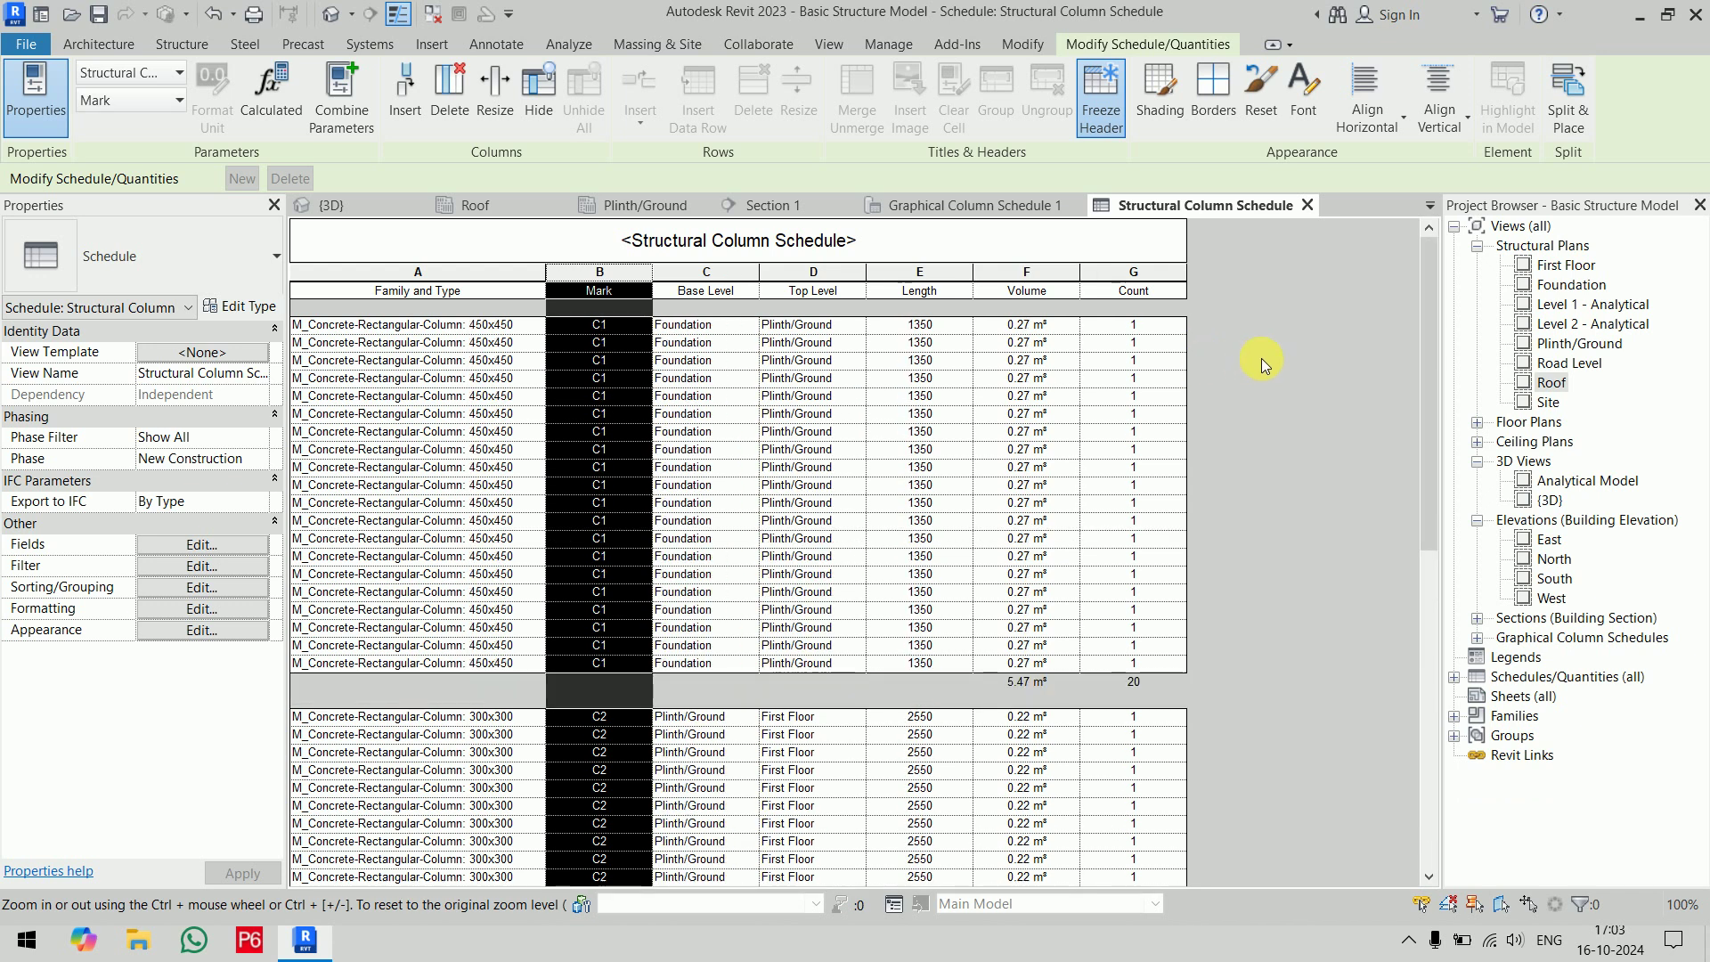
left_click(1106, 327)
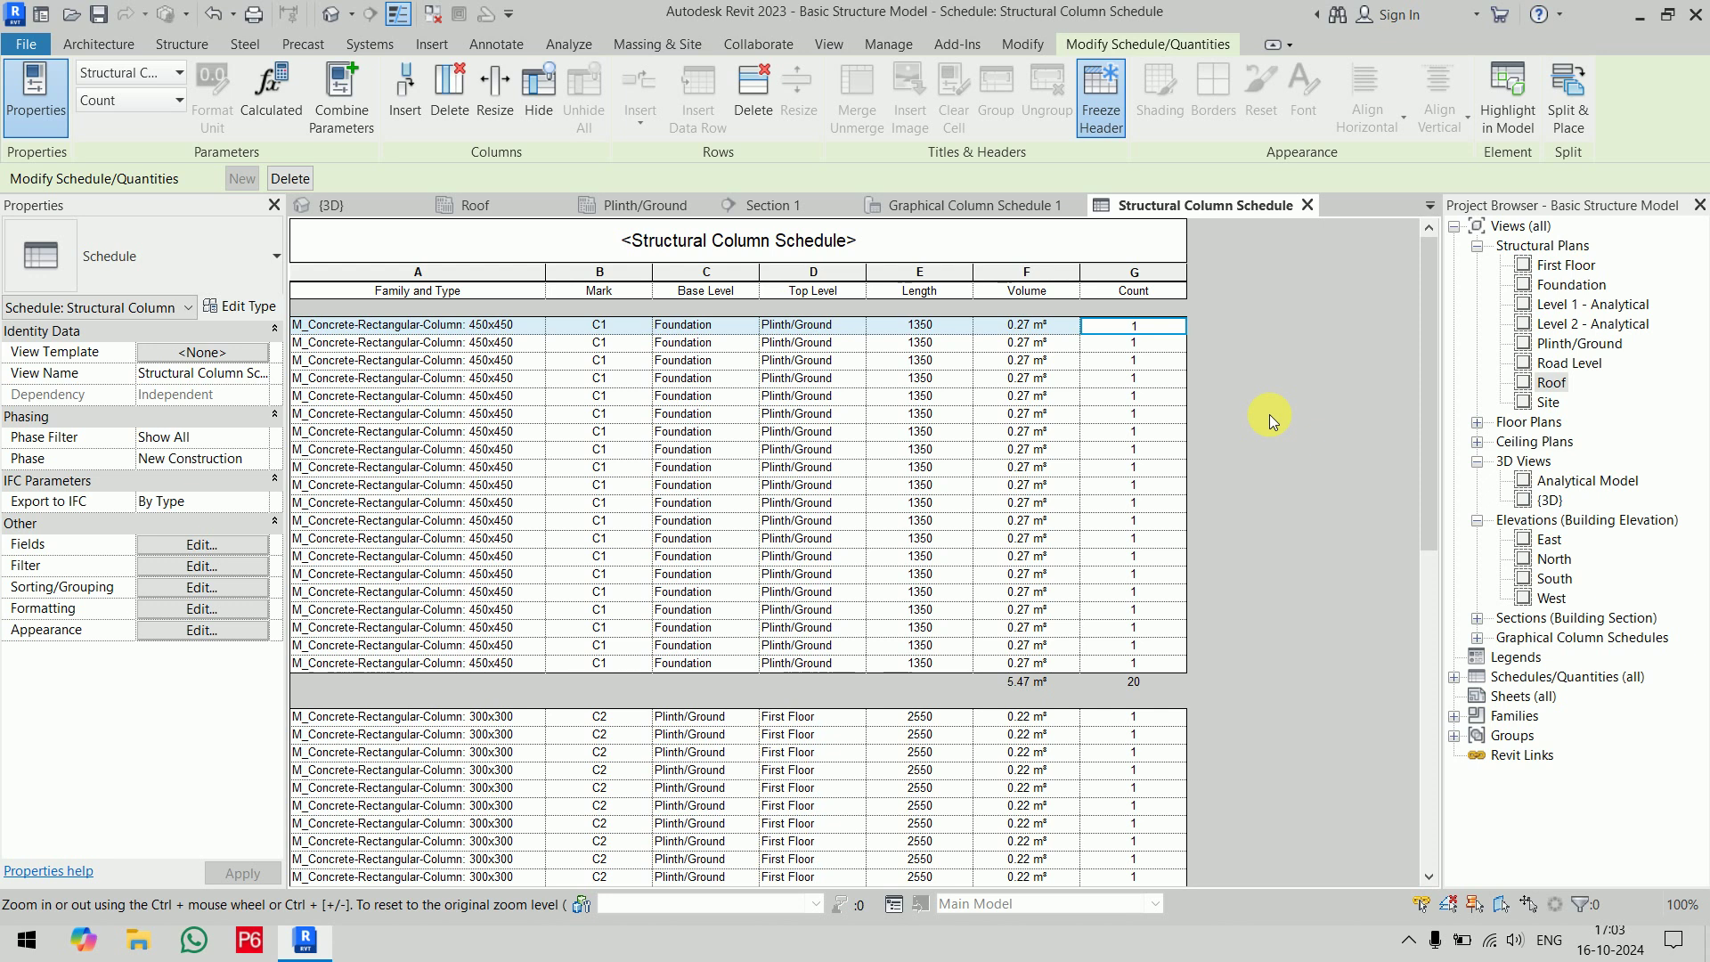
Create a new building component schedule for the Structural Rebar category, named Rebar Schedule, in the New Construction phase
left_click(829, 44)
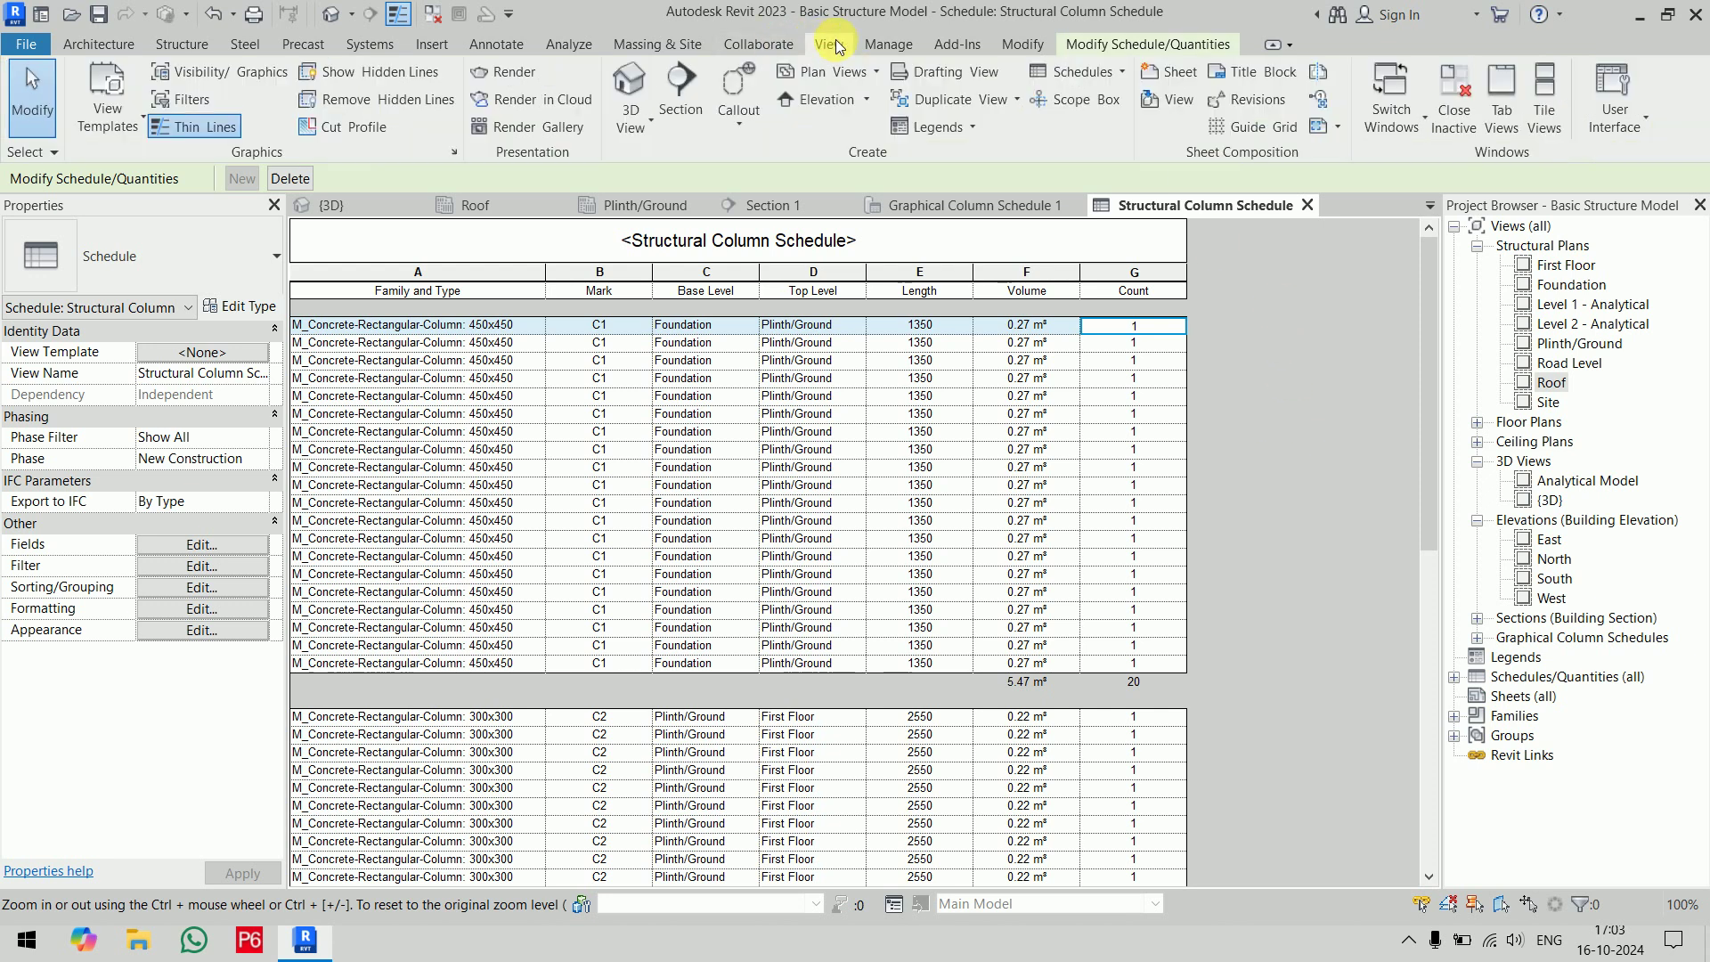
left_click(1082, 71)
left_click(1113, 103)
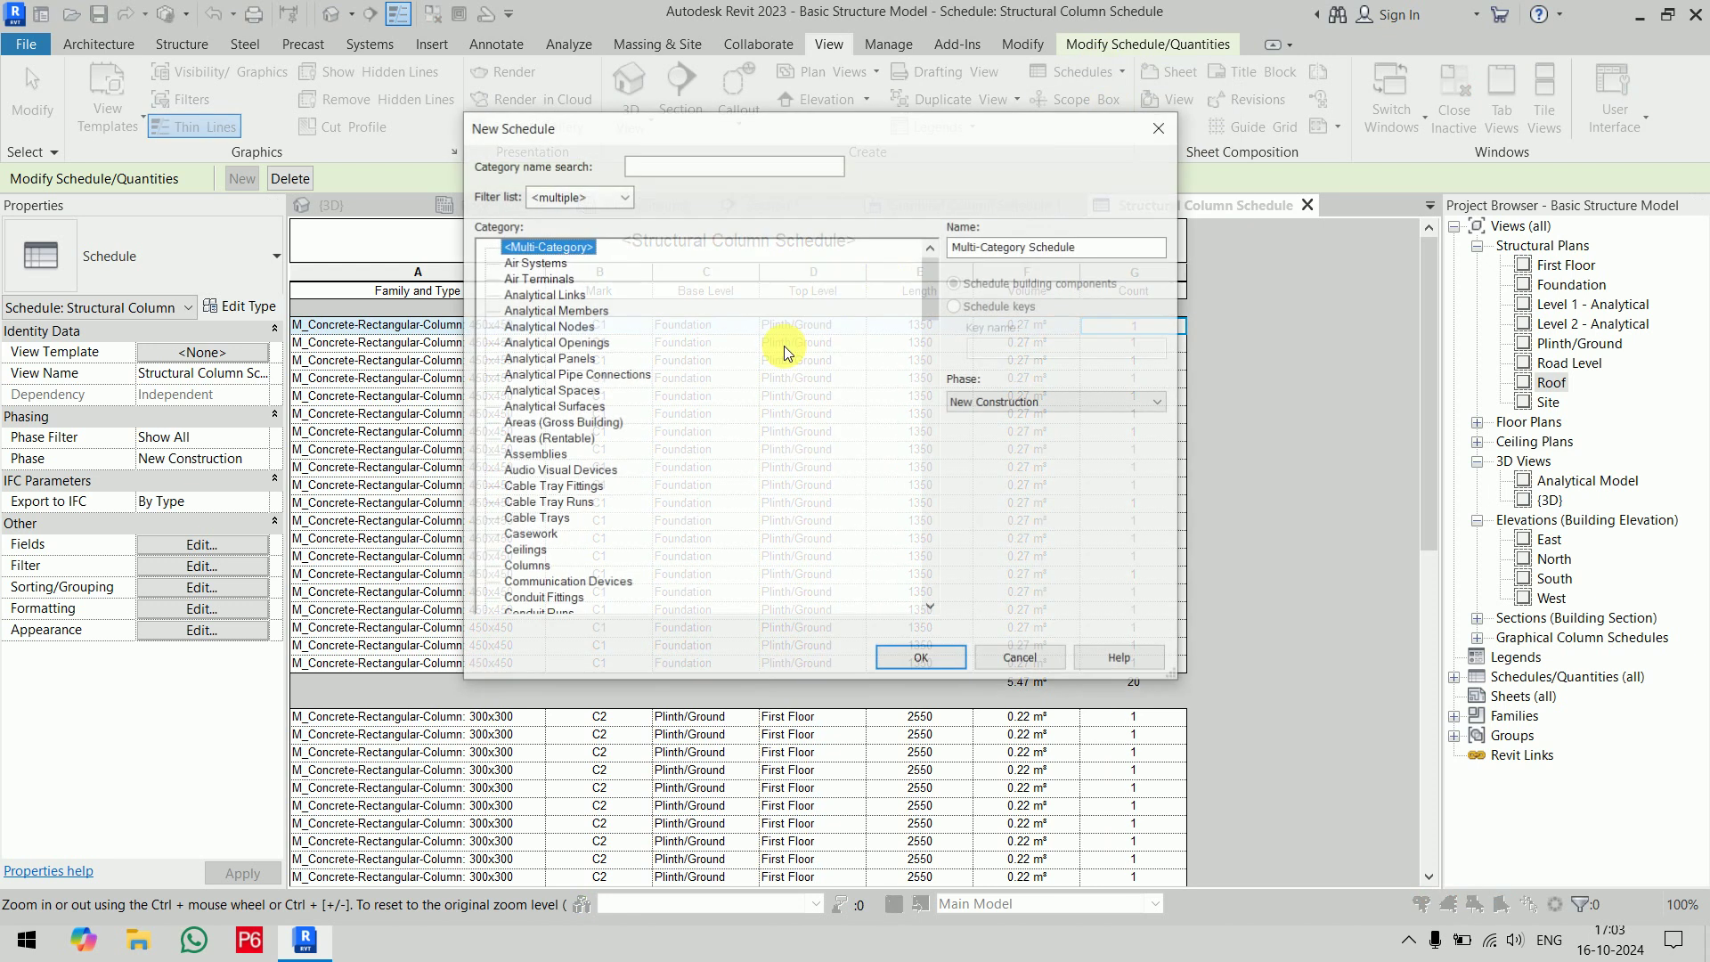
scroll(622, 410, "down", 6)
left_click_drag(940, 337, 938, 559)
left_click(560, 423)
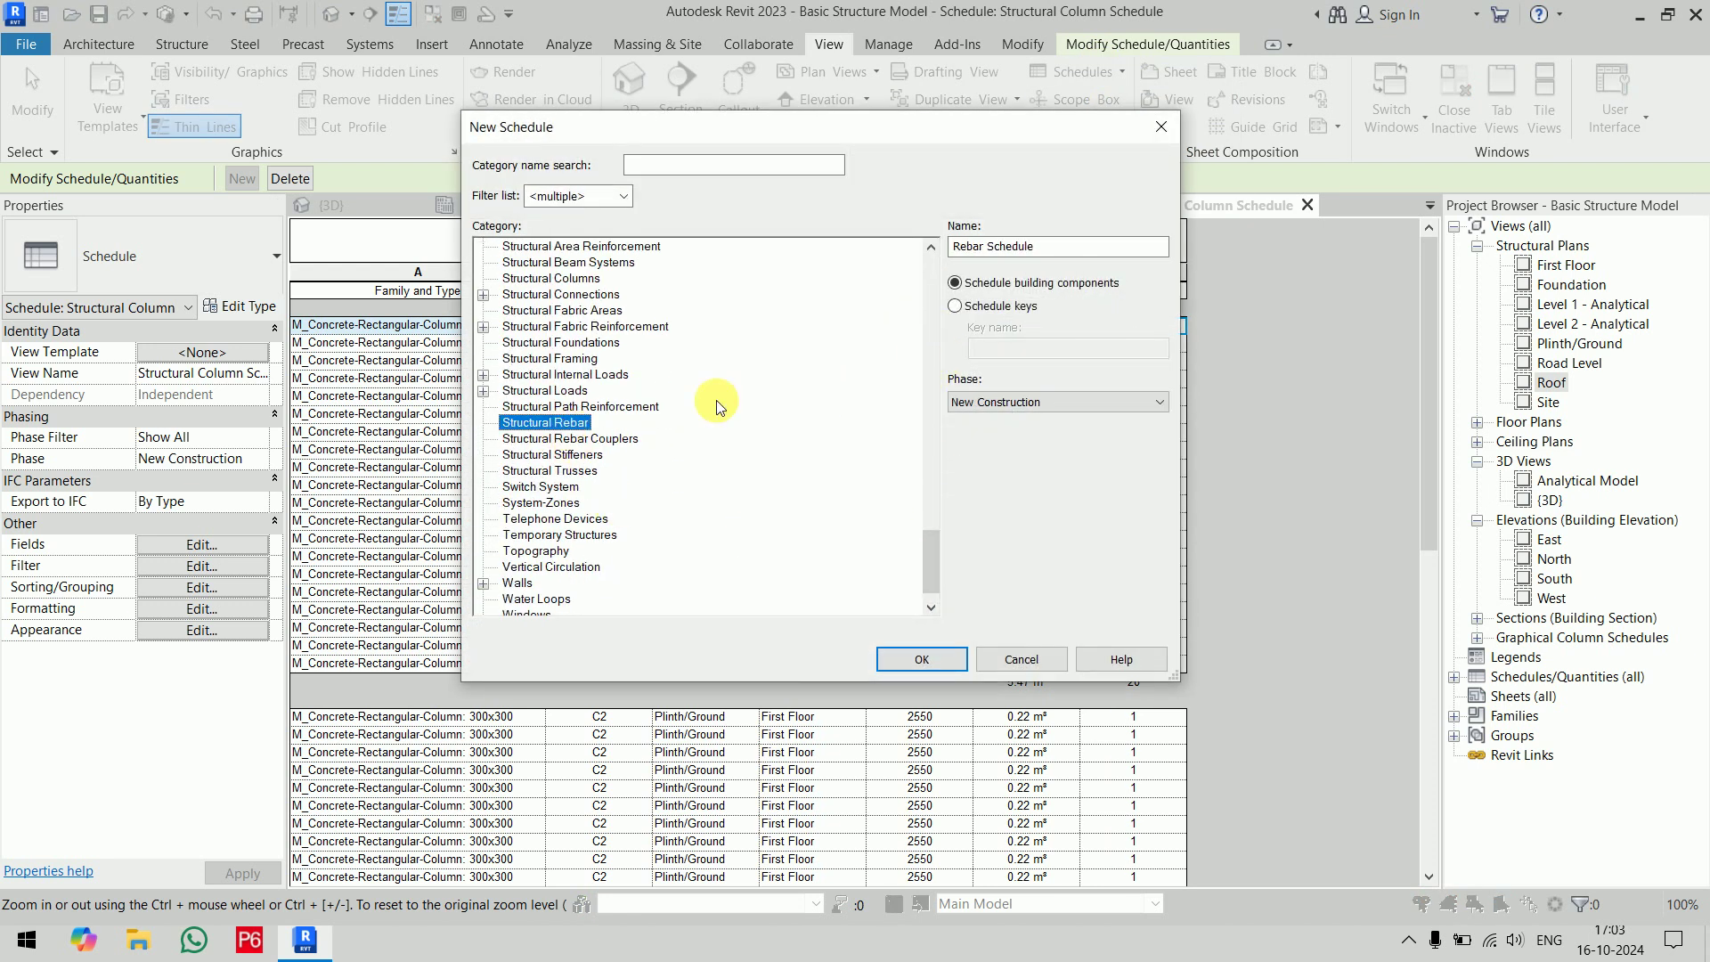
left_click(917, 660)
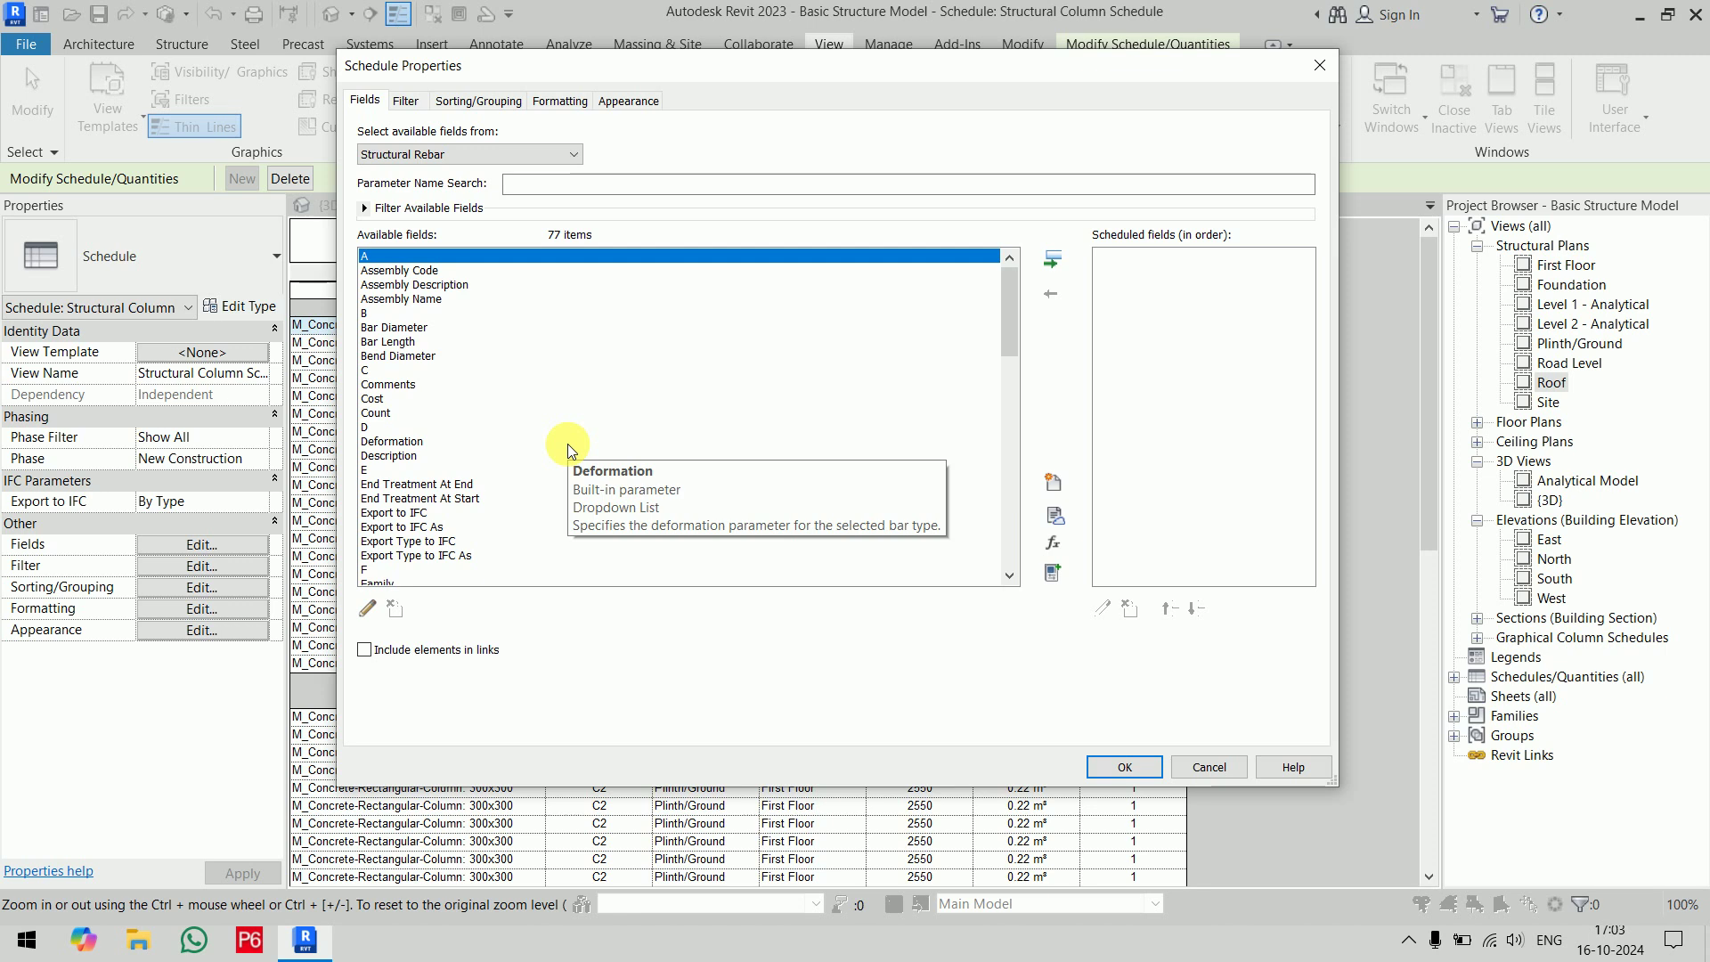
Add the Family and Type, Bar Length, Bar Diameter and Bend Diameter fields to the rebar schedule, in that order
scroll(568, 444, "down", 7)
left_click(463, 303)
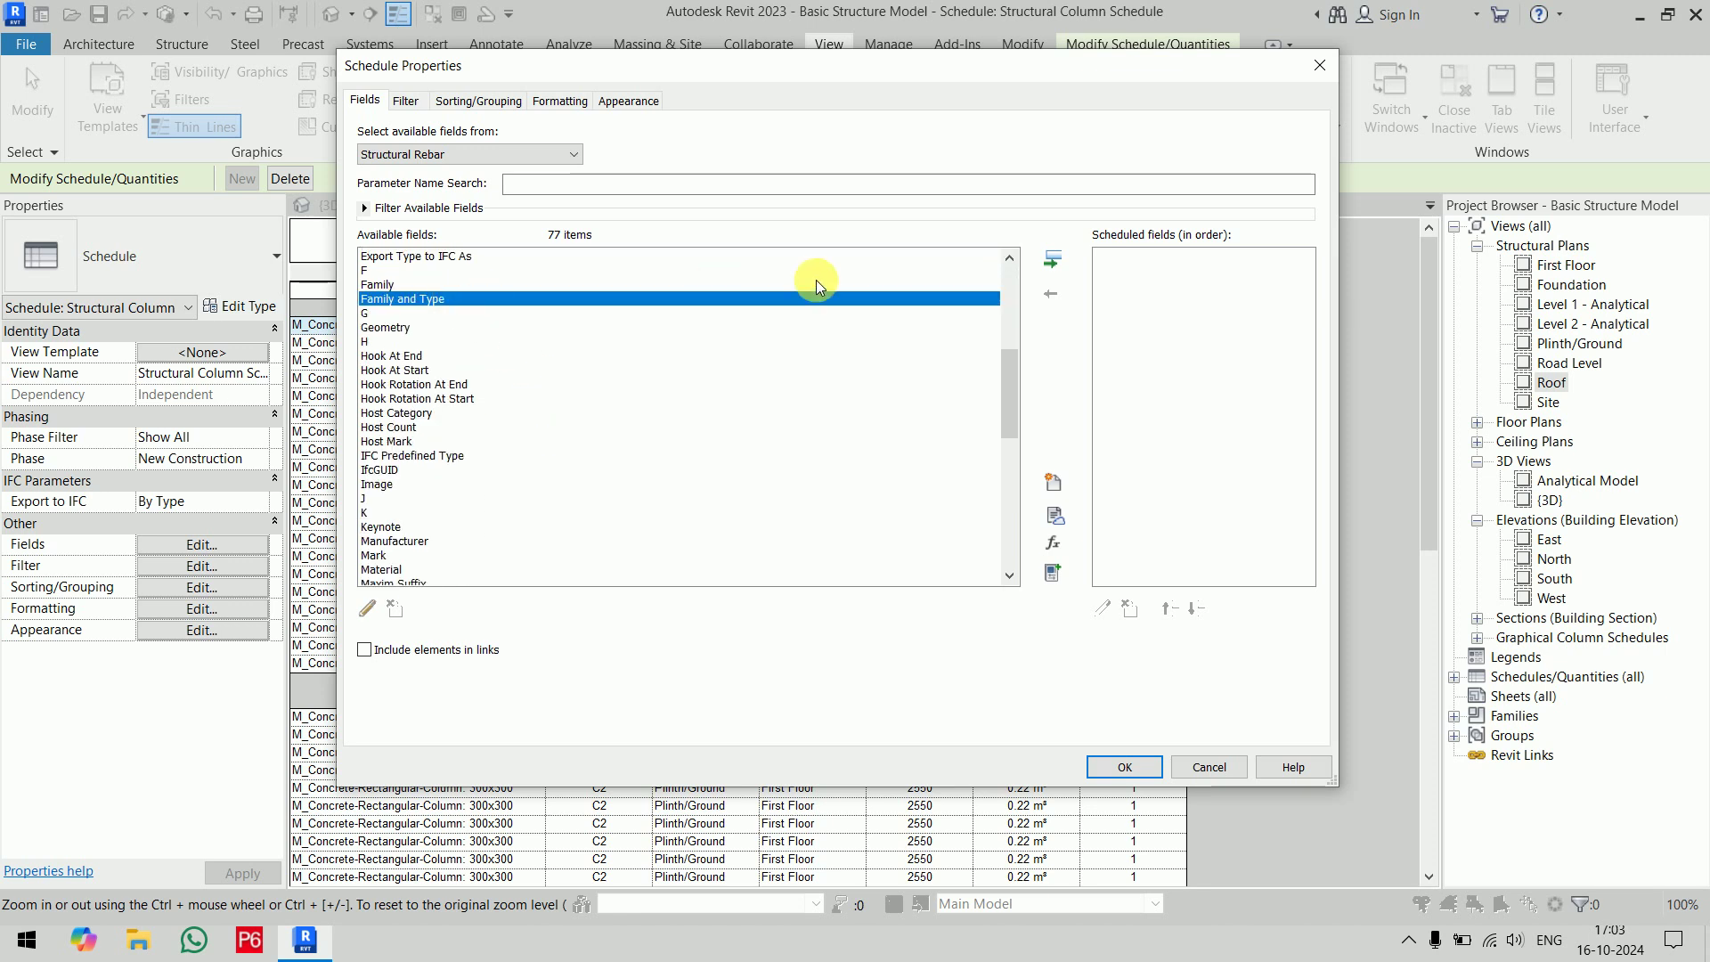
left_click(1052, 259)
left_click_drag(1010, 378, 1016, 276)
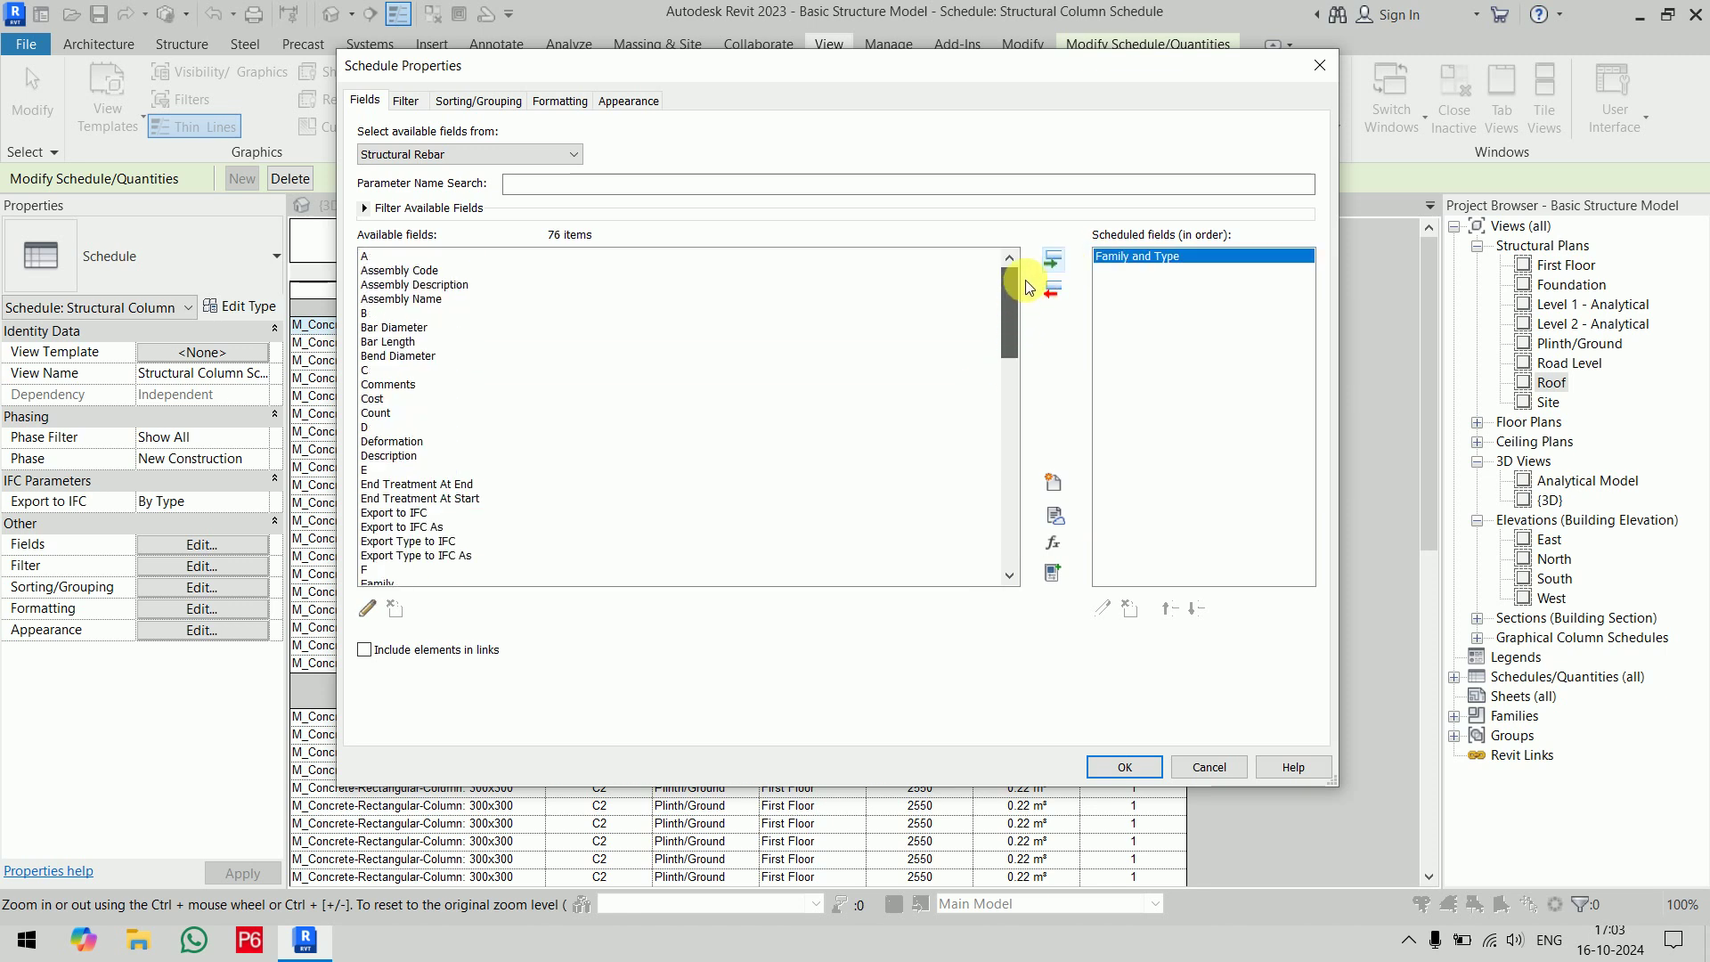
left_click(465, 341)
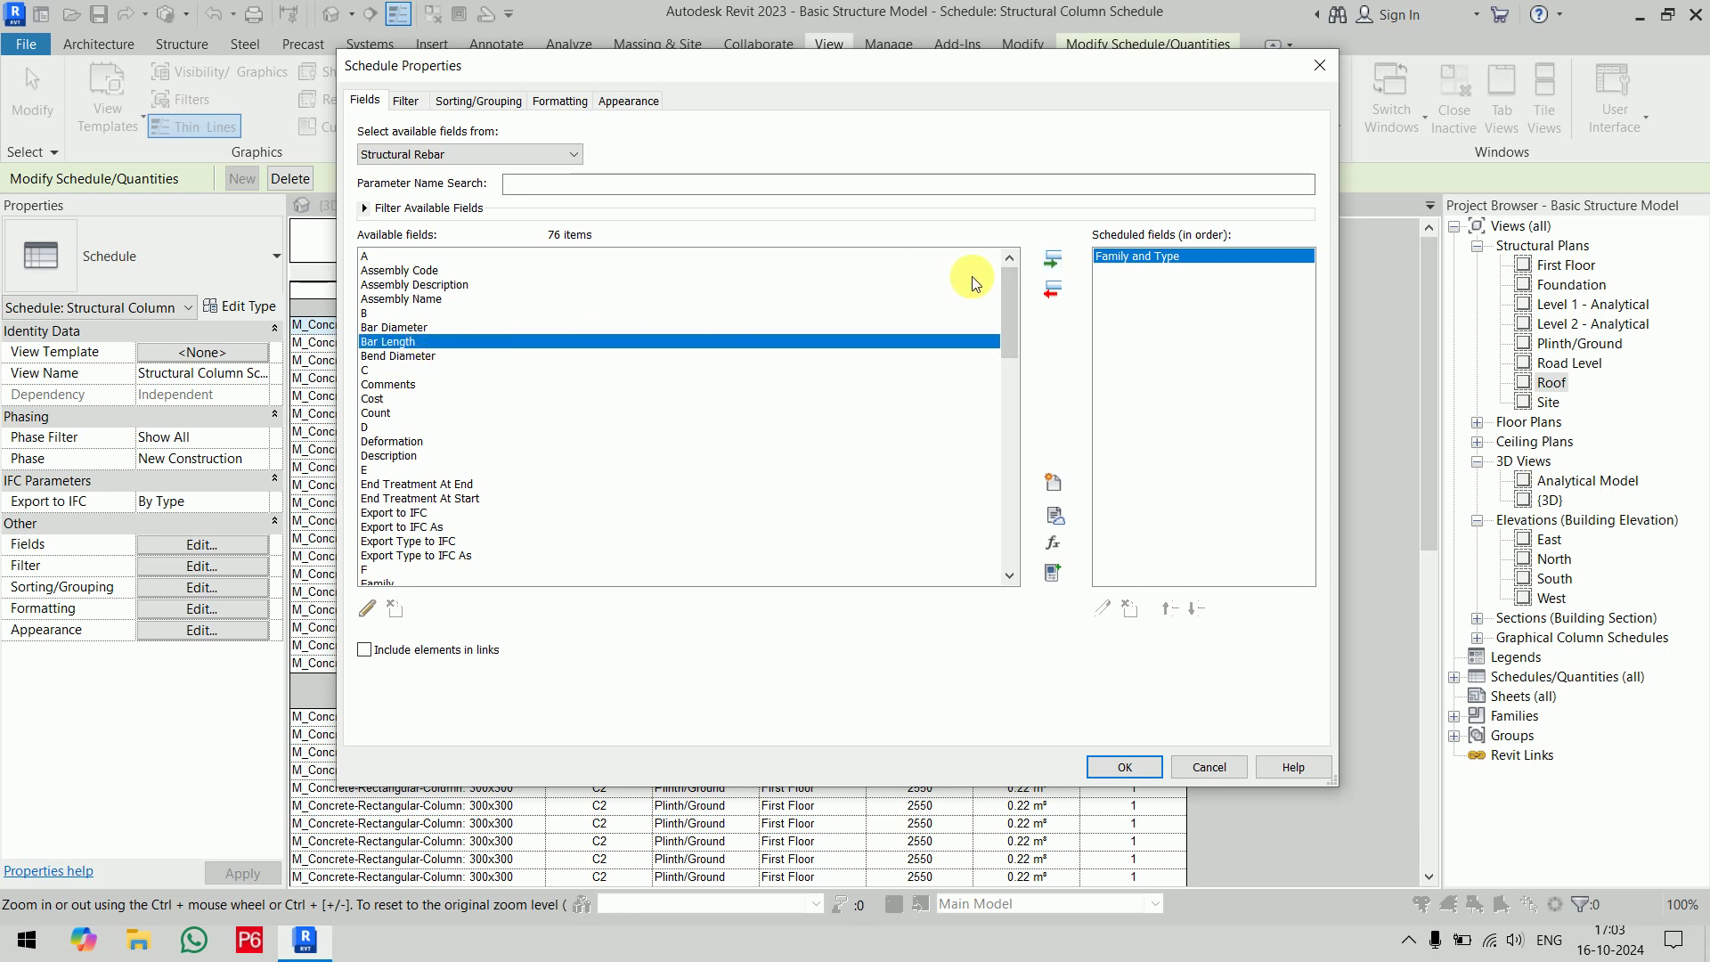
left_click(1052, 259)
left_click(411, 328)
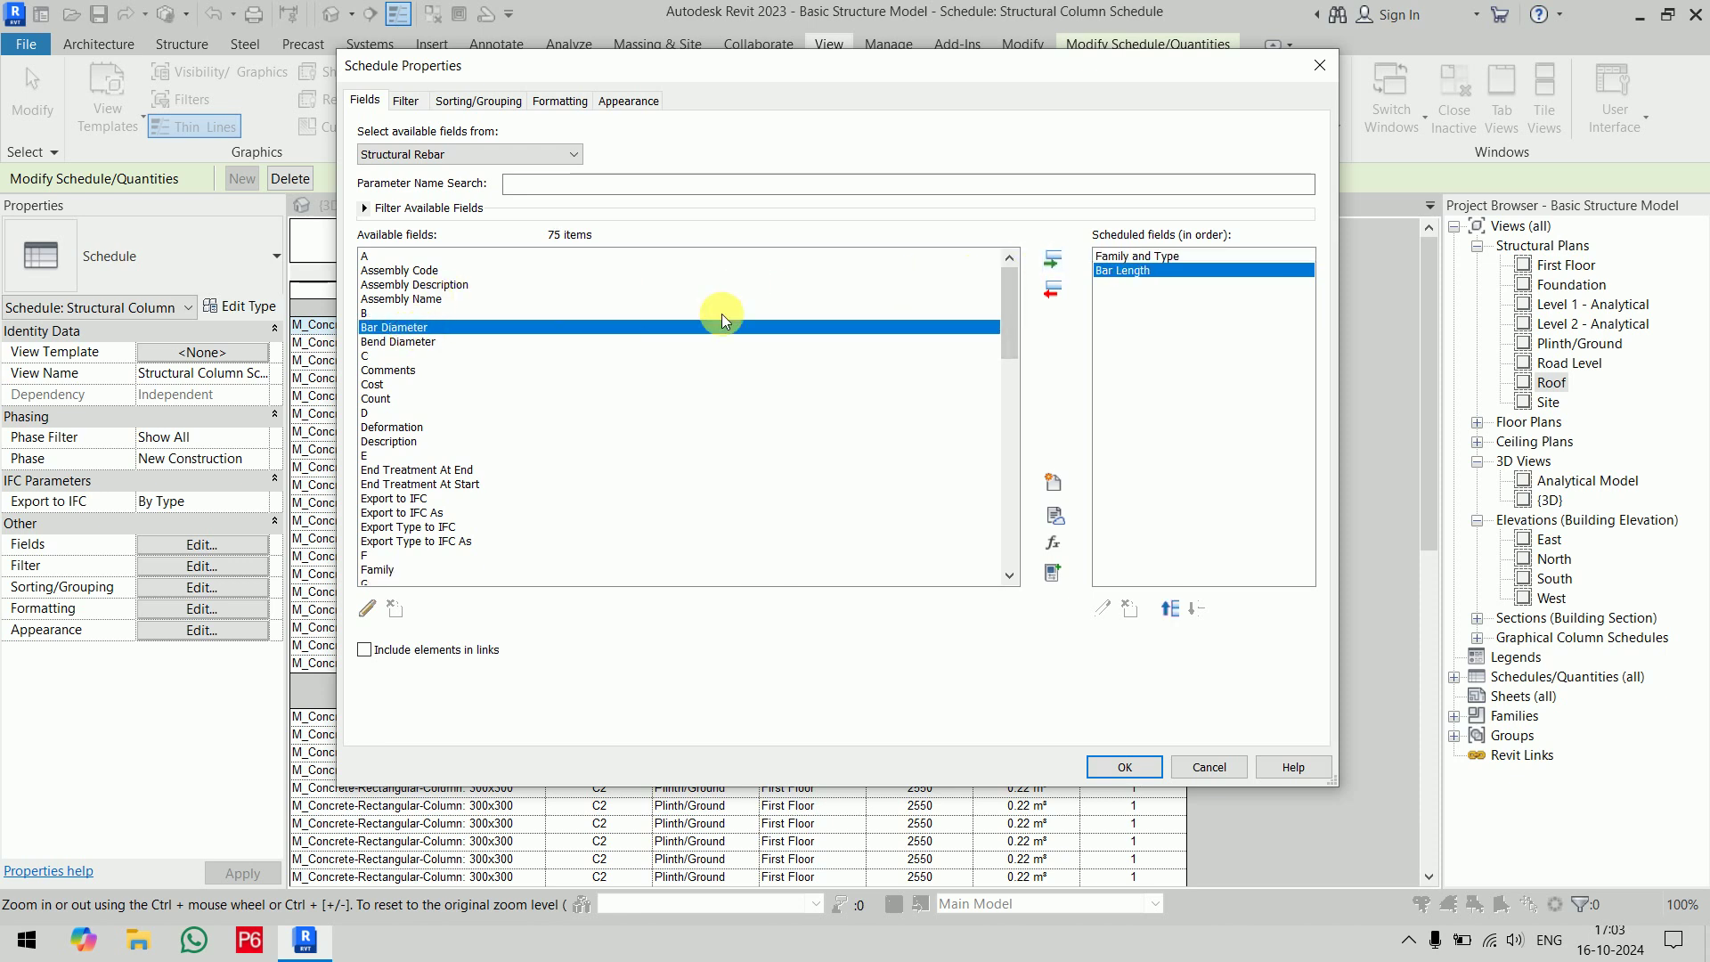
left_click(1051, 259)
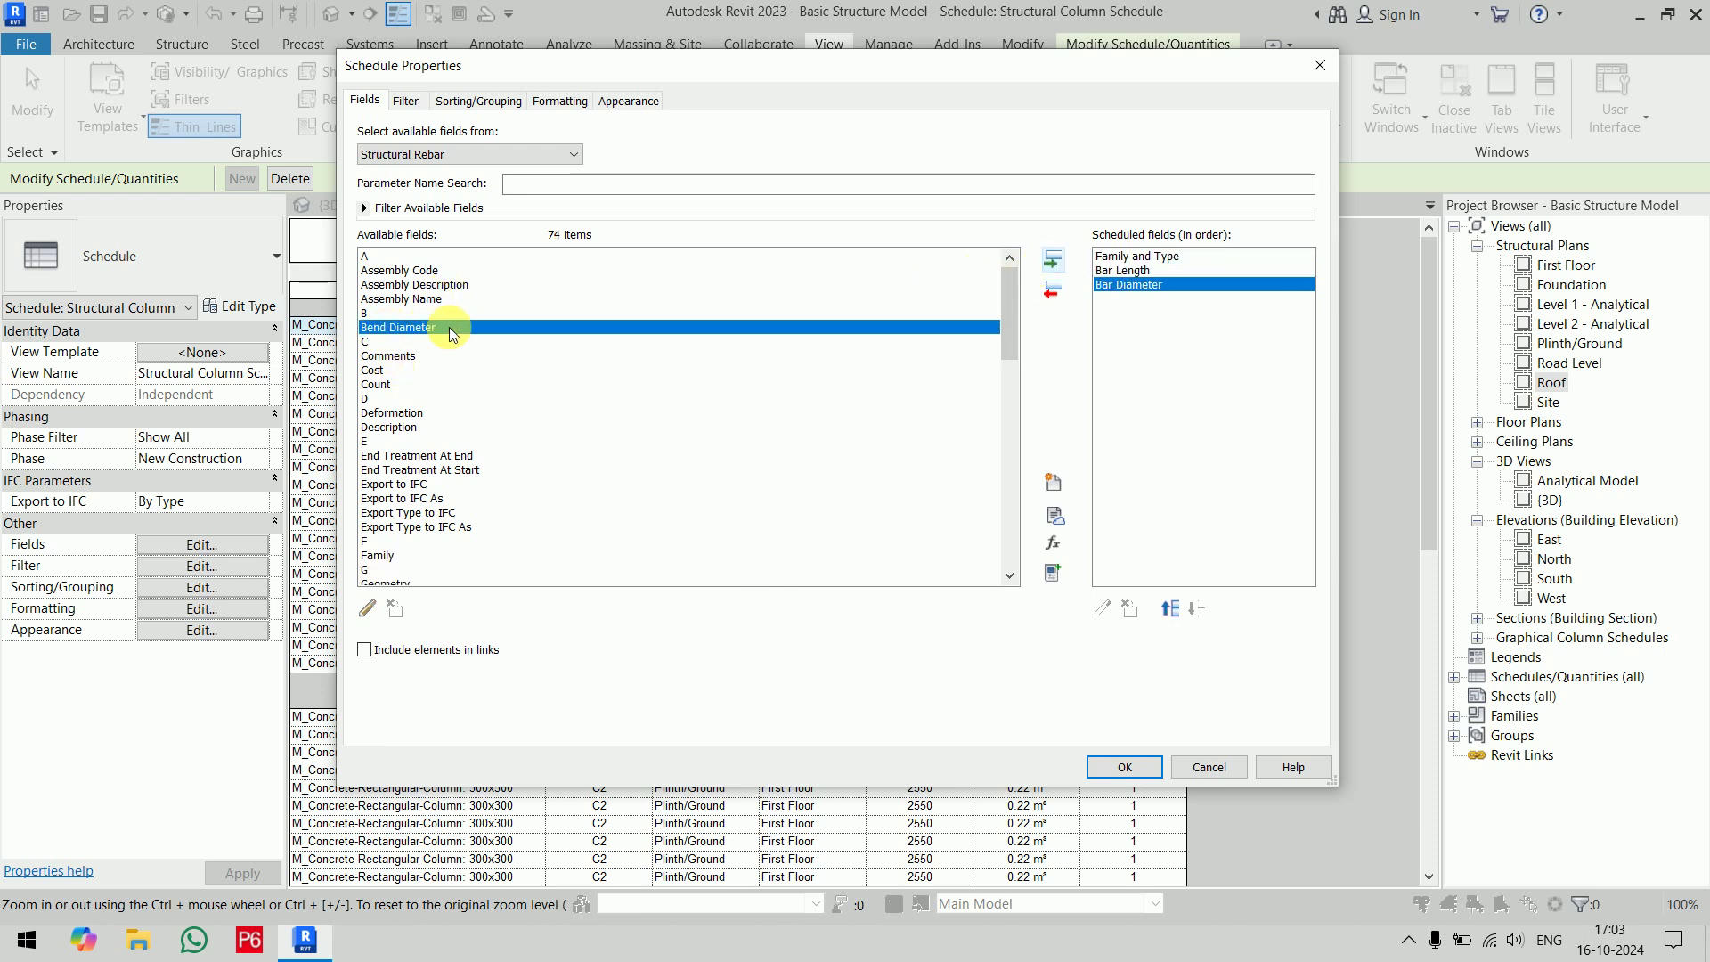
left_click(1052, 259)
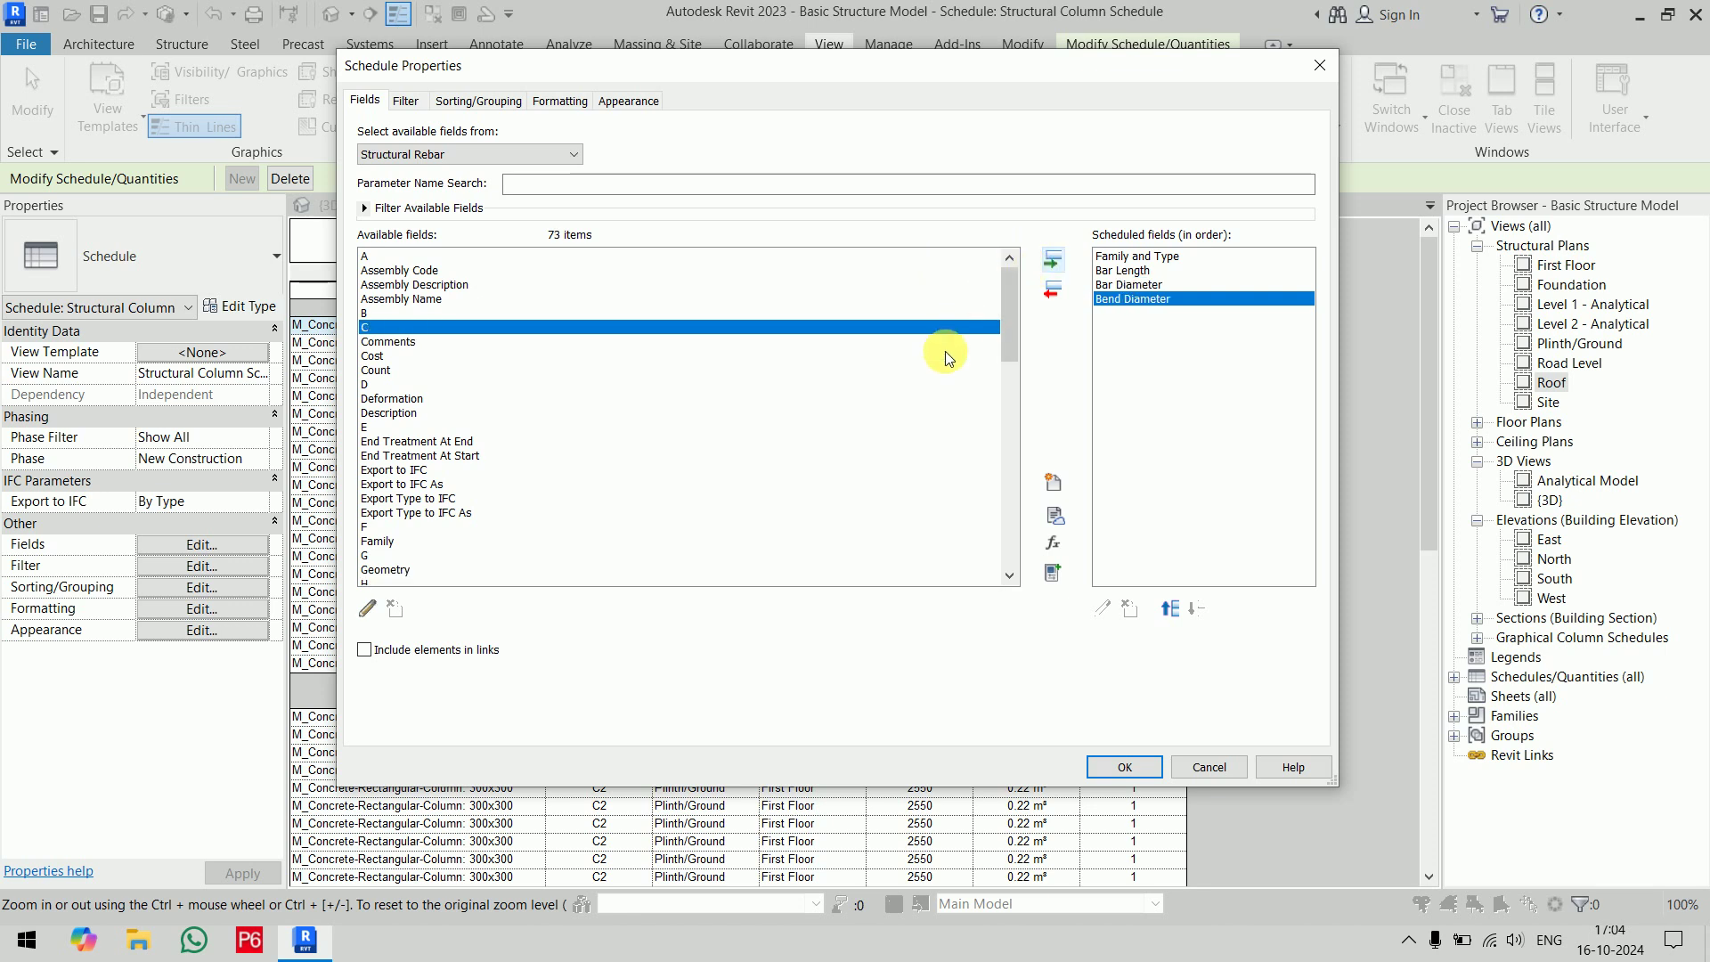
Add the Mark field to the rebar schedule after Bend Diameter
left_click_drag(1013, 319, 1008, 370)
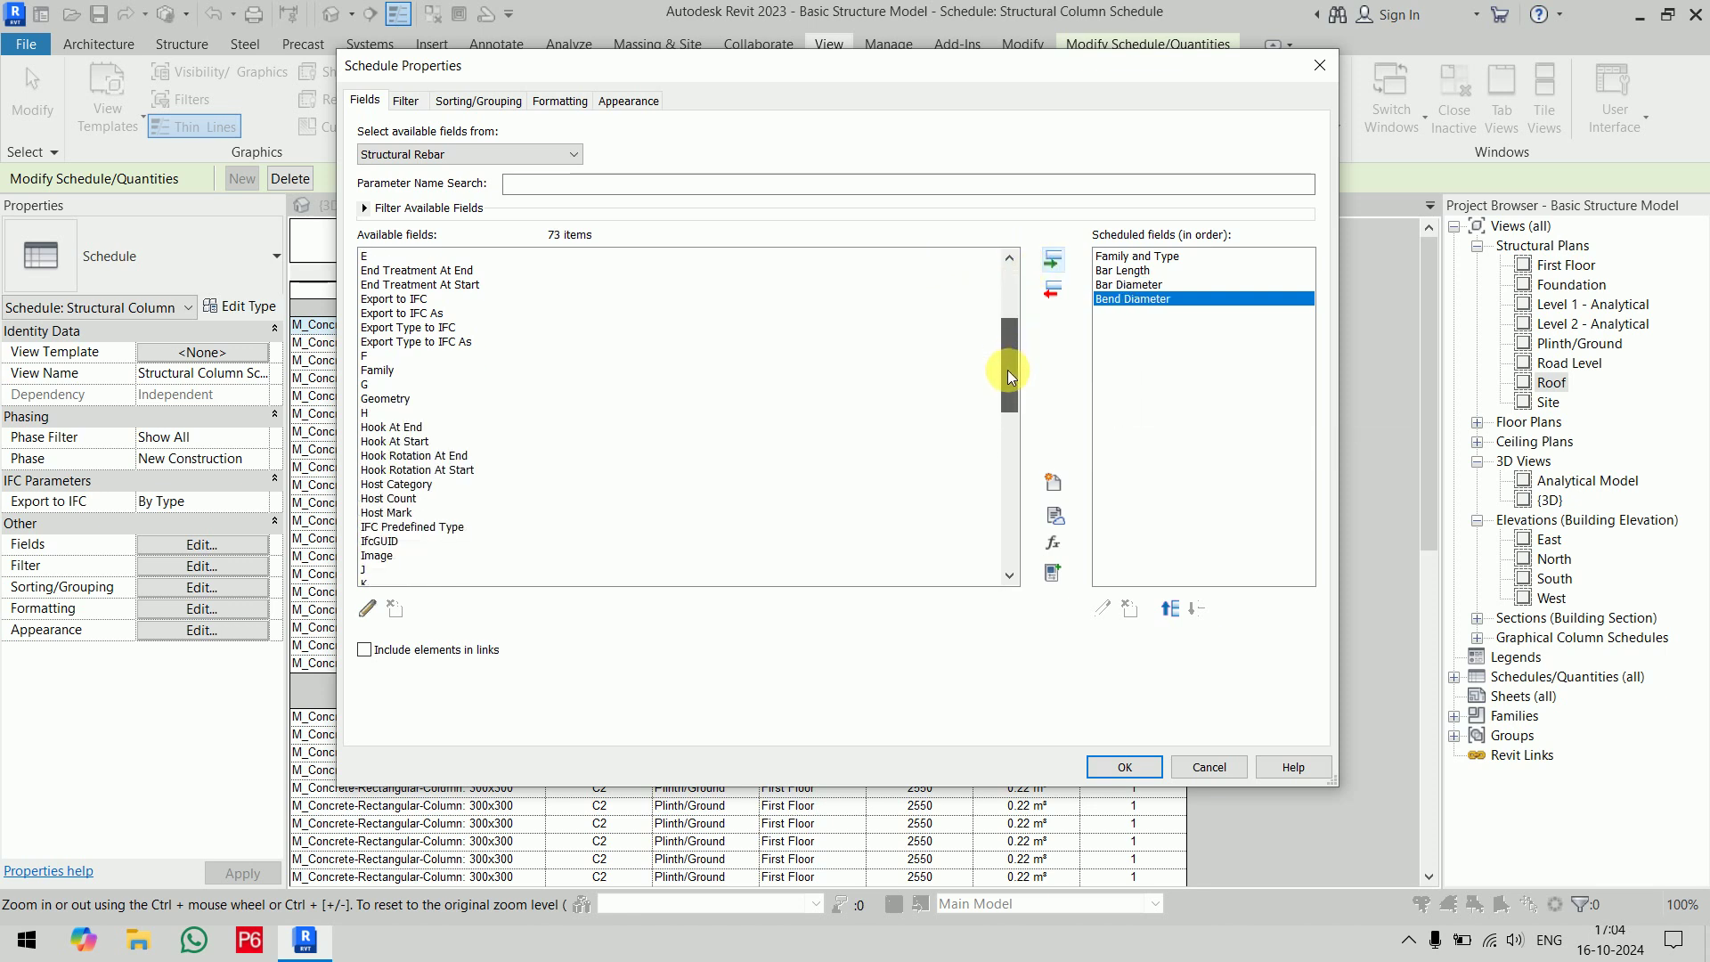
scroll(536, 452, "down", 2)
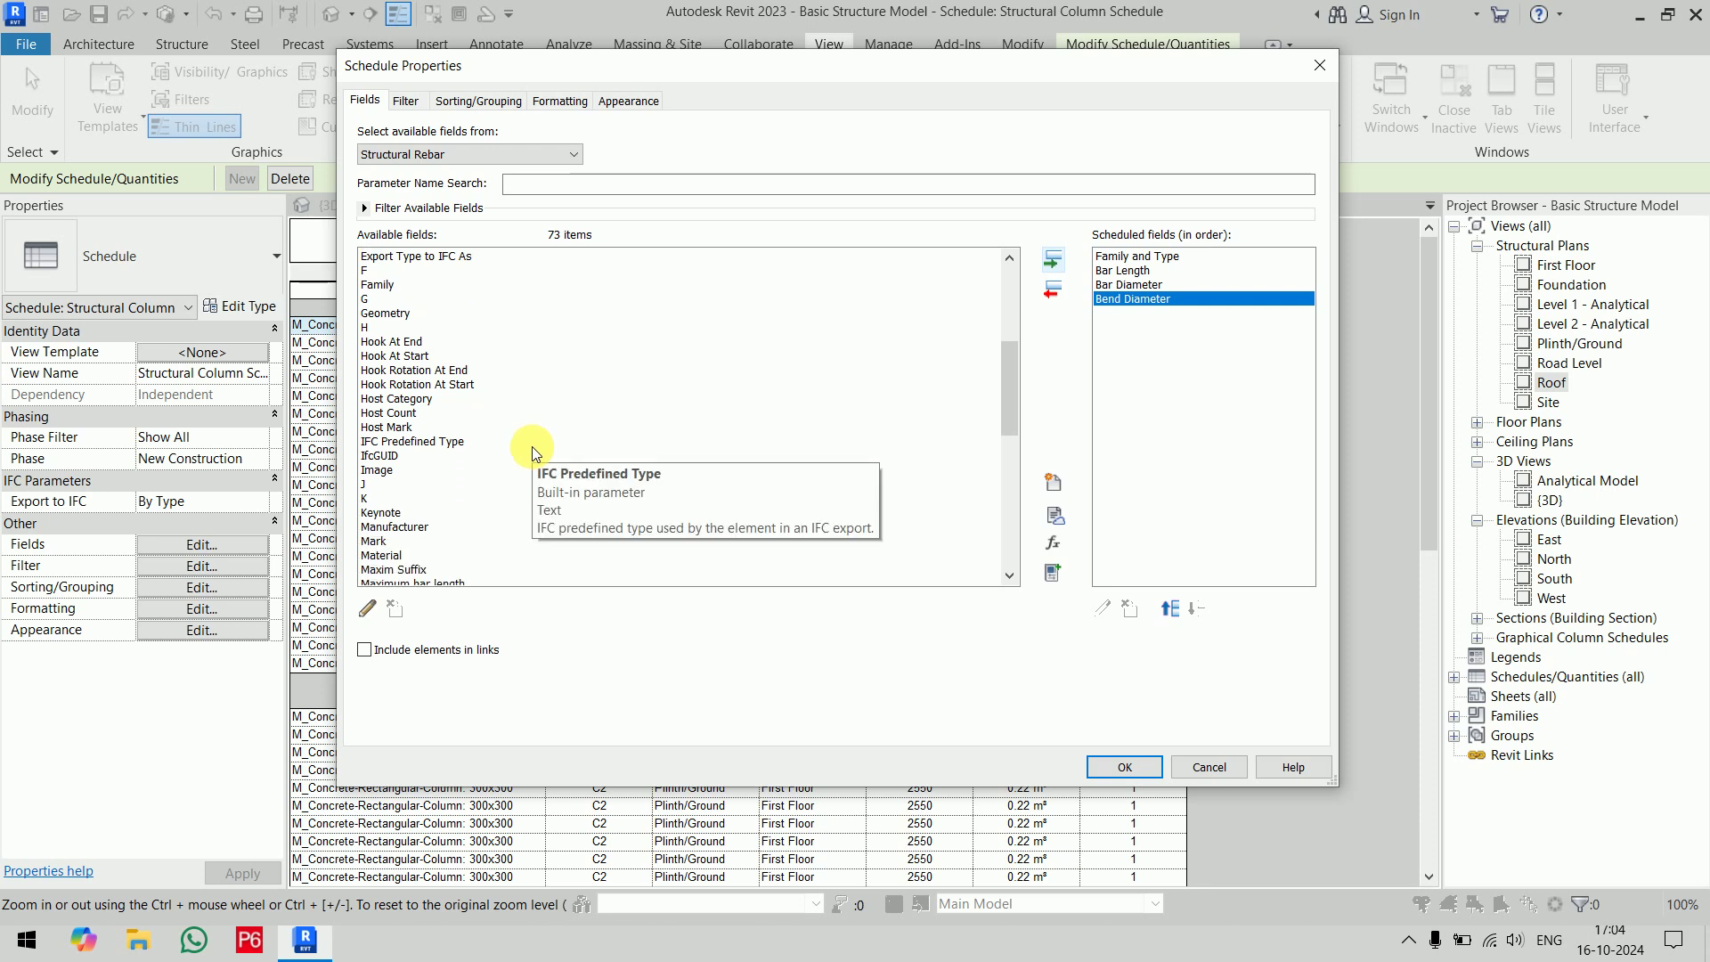
scroll(532, 446, "down", 3)
left_click(467, 415)
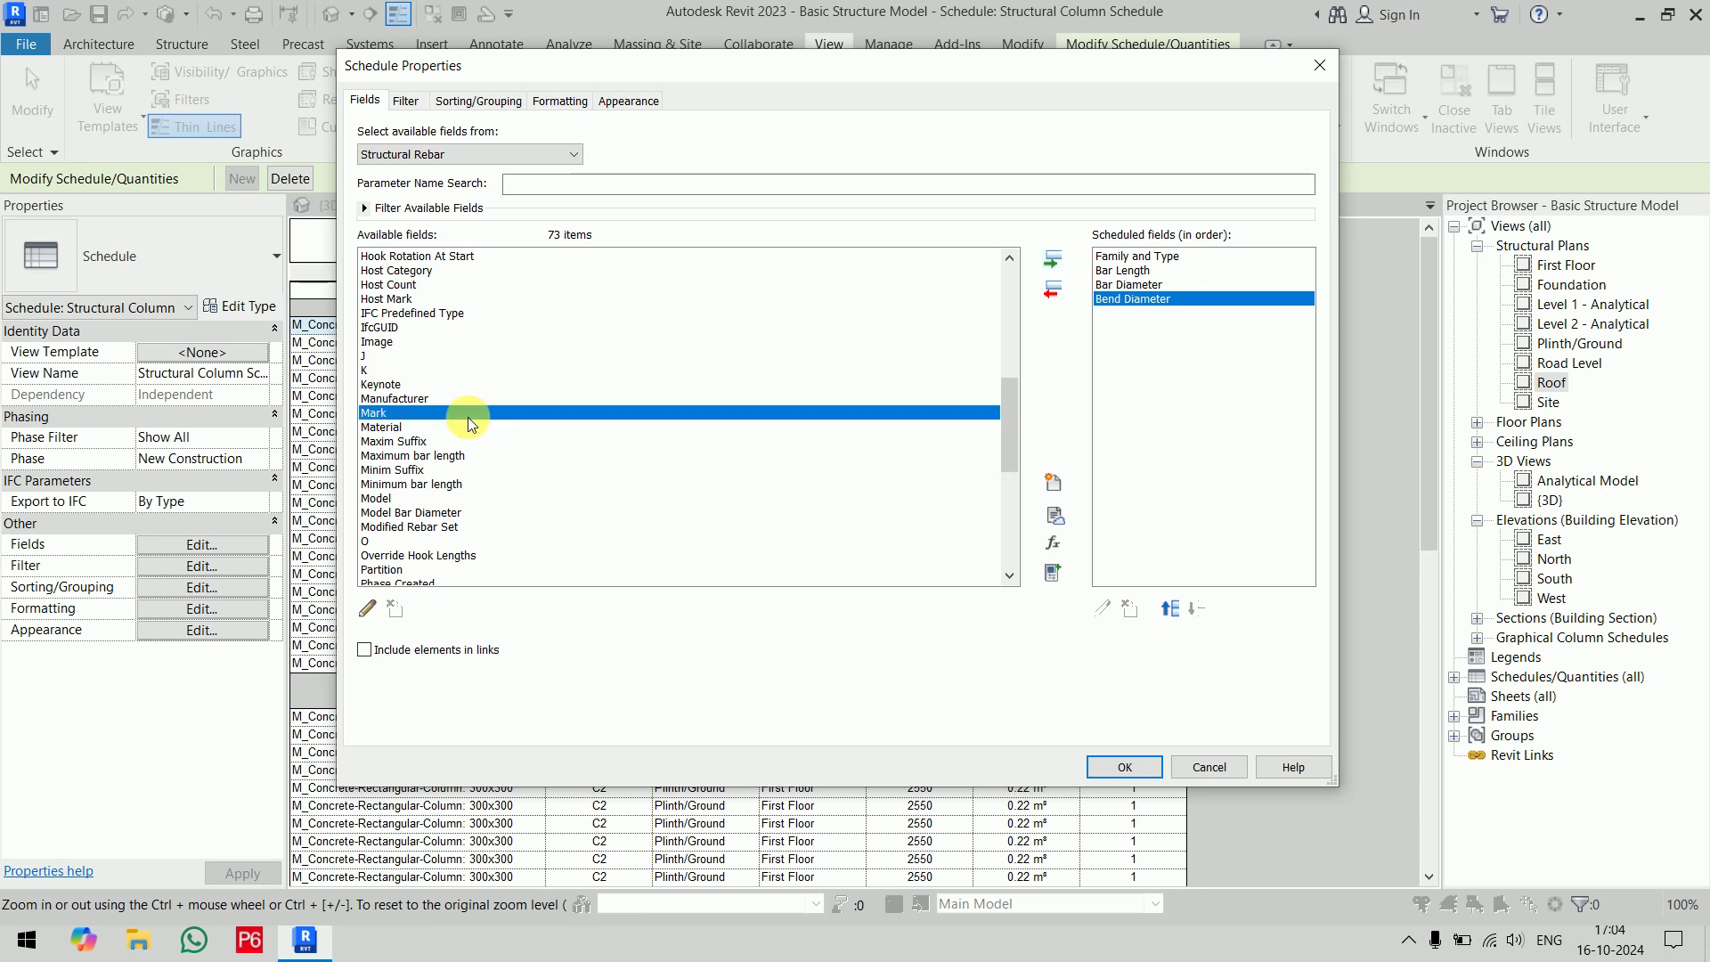
left_click(1052, 259)
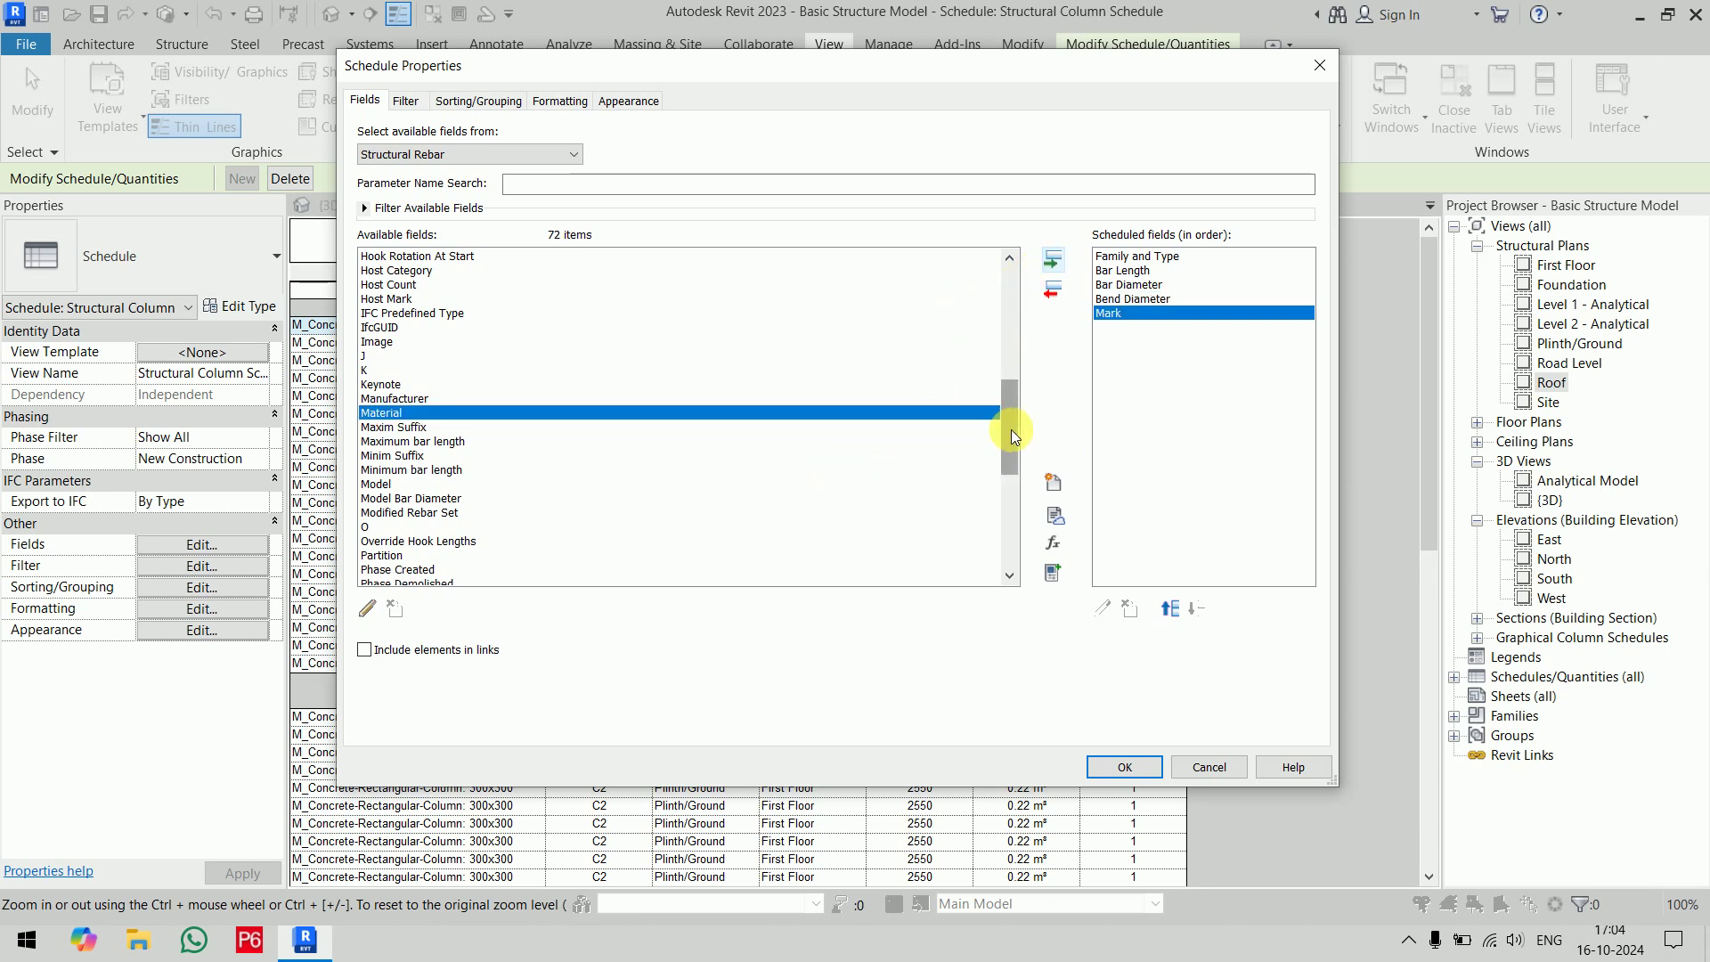
Add the Quantity, Quantity By Rebar Set and Total Bar Length fields to the rebar schedule
left_click_drag(1013, 436, 1002, 520)
left_click(405, 314)
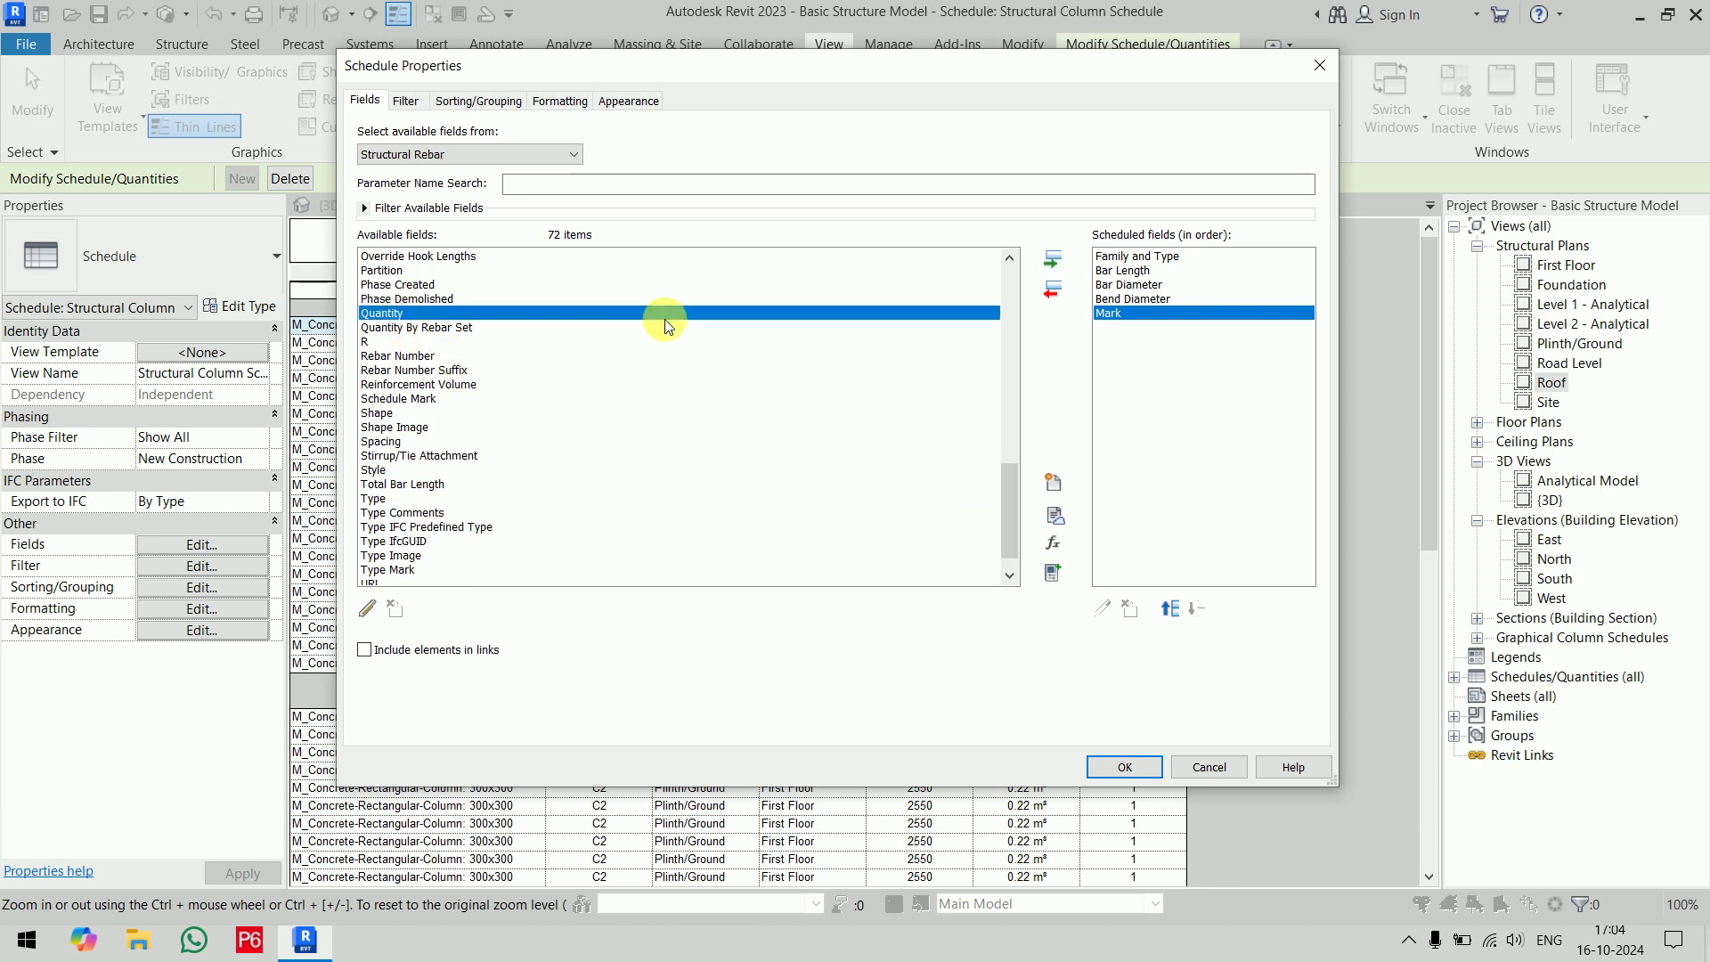
left_click(1049, 272)
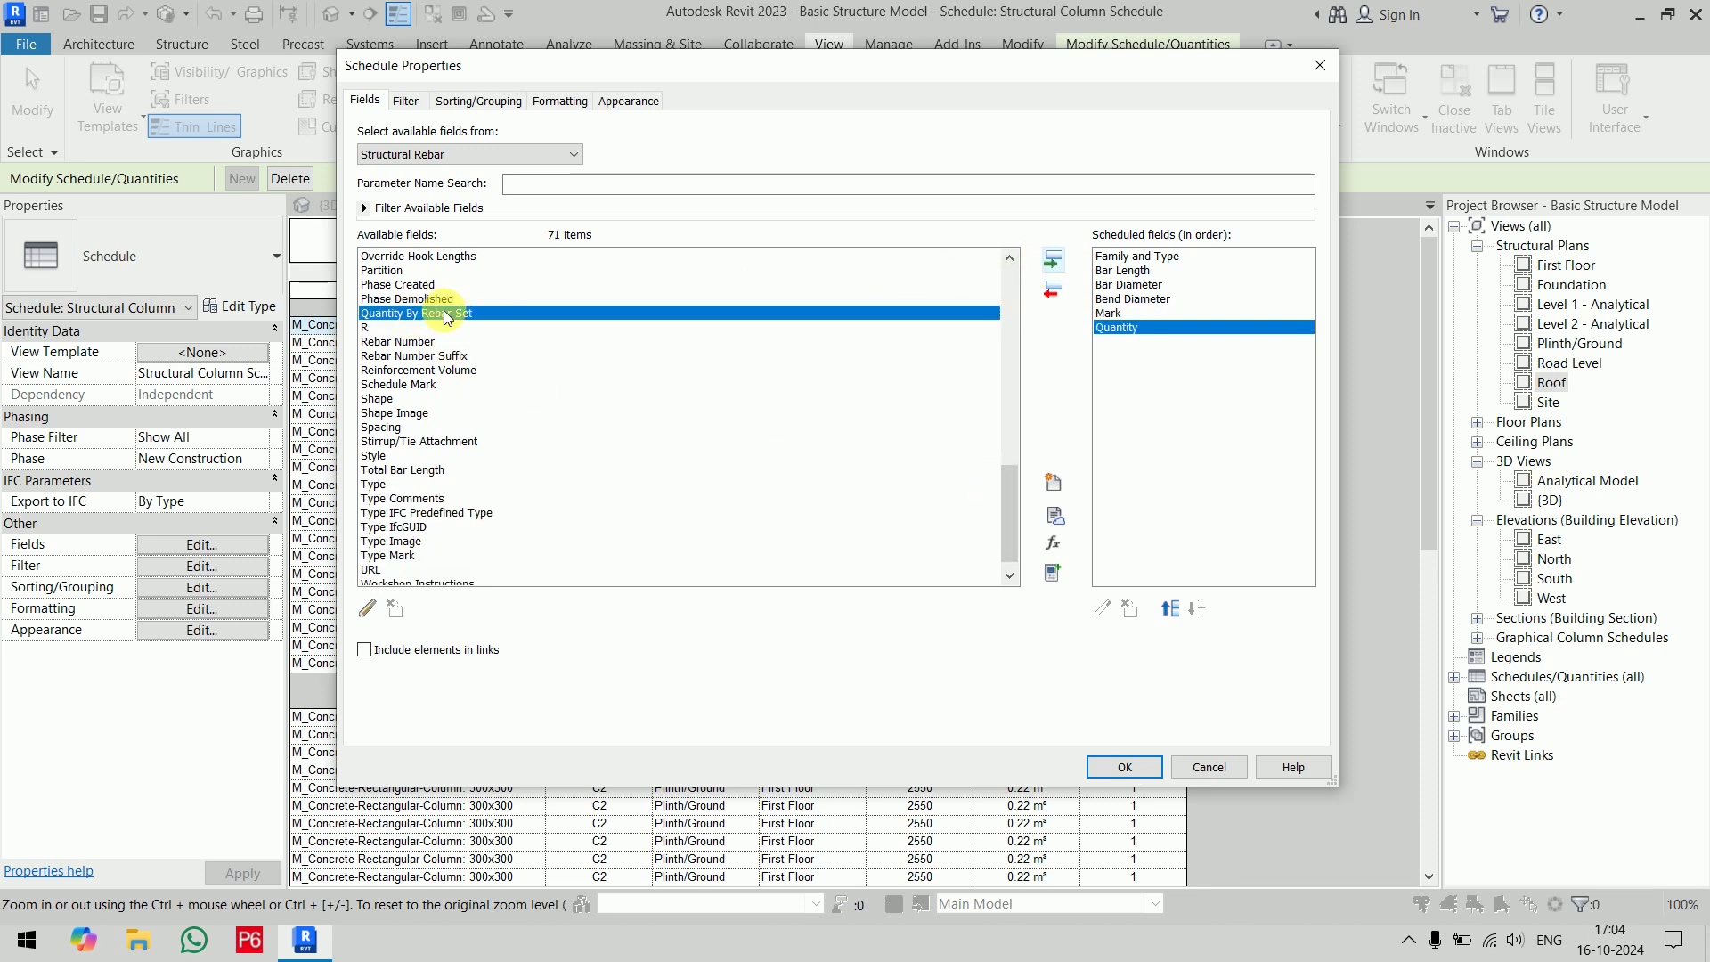
left_click(1050, 268)
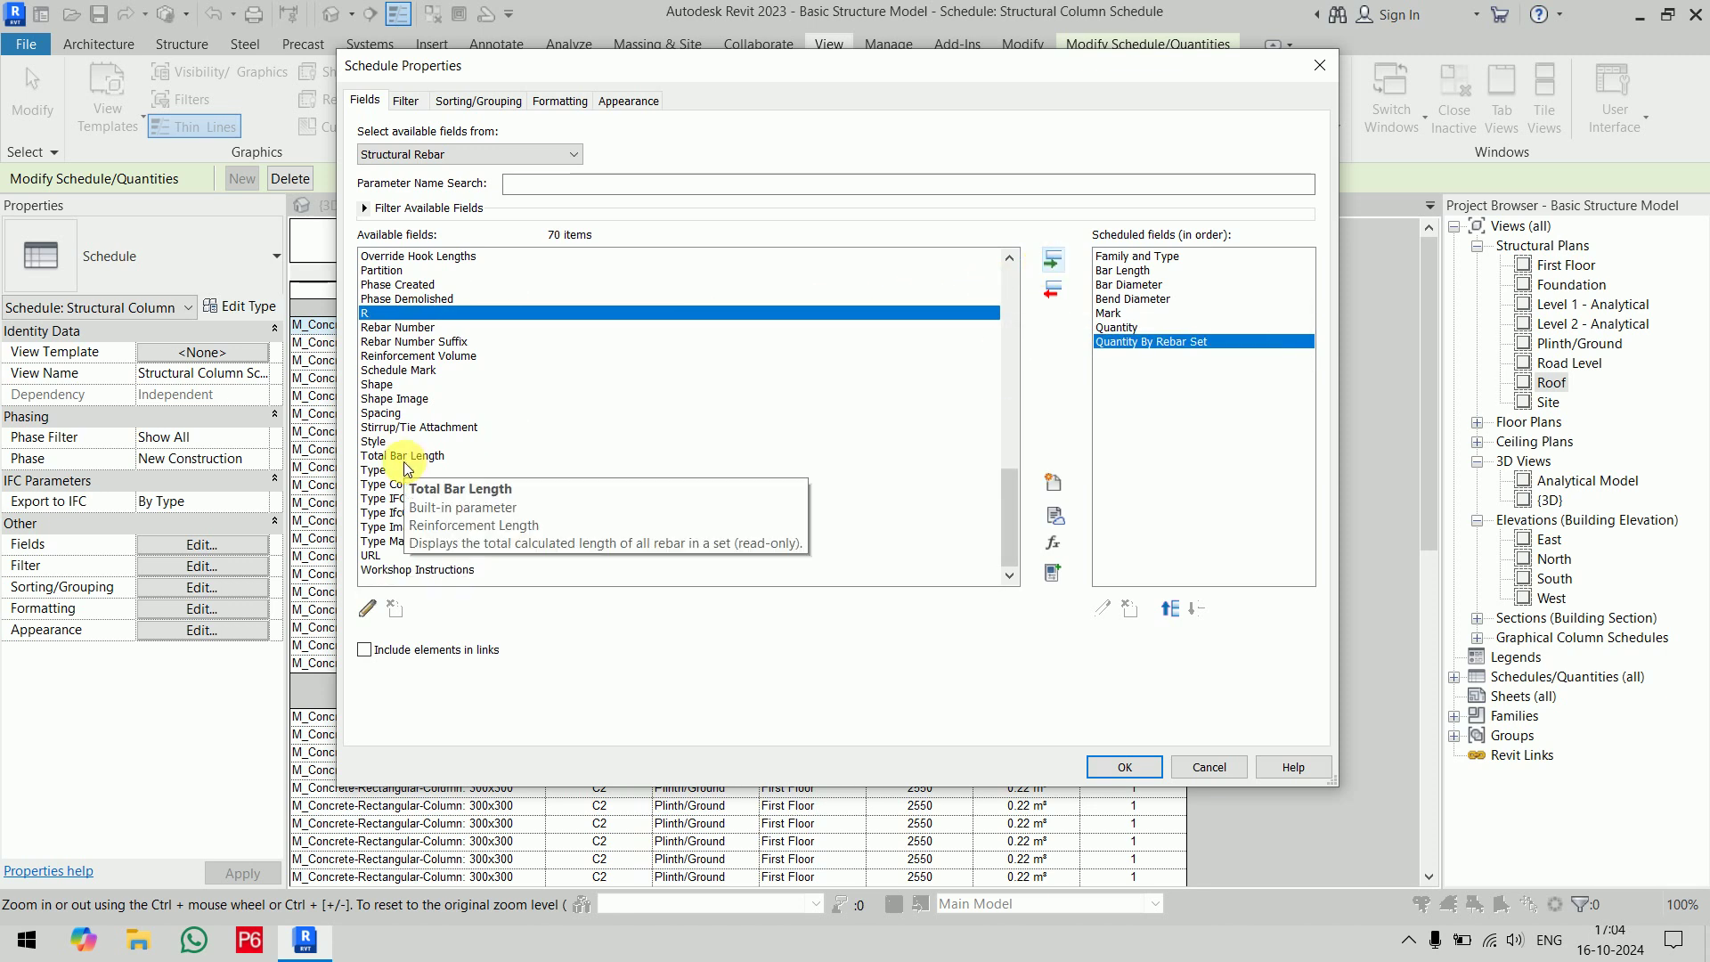
left_click(464, 455)
left_click(1052, 260)
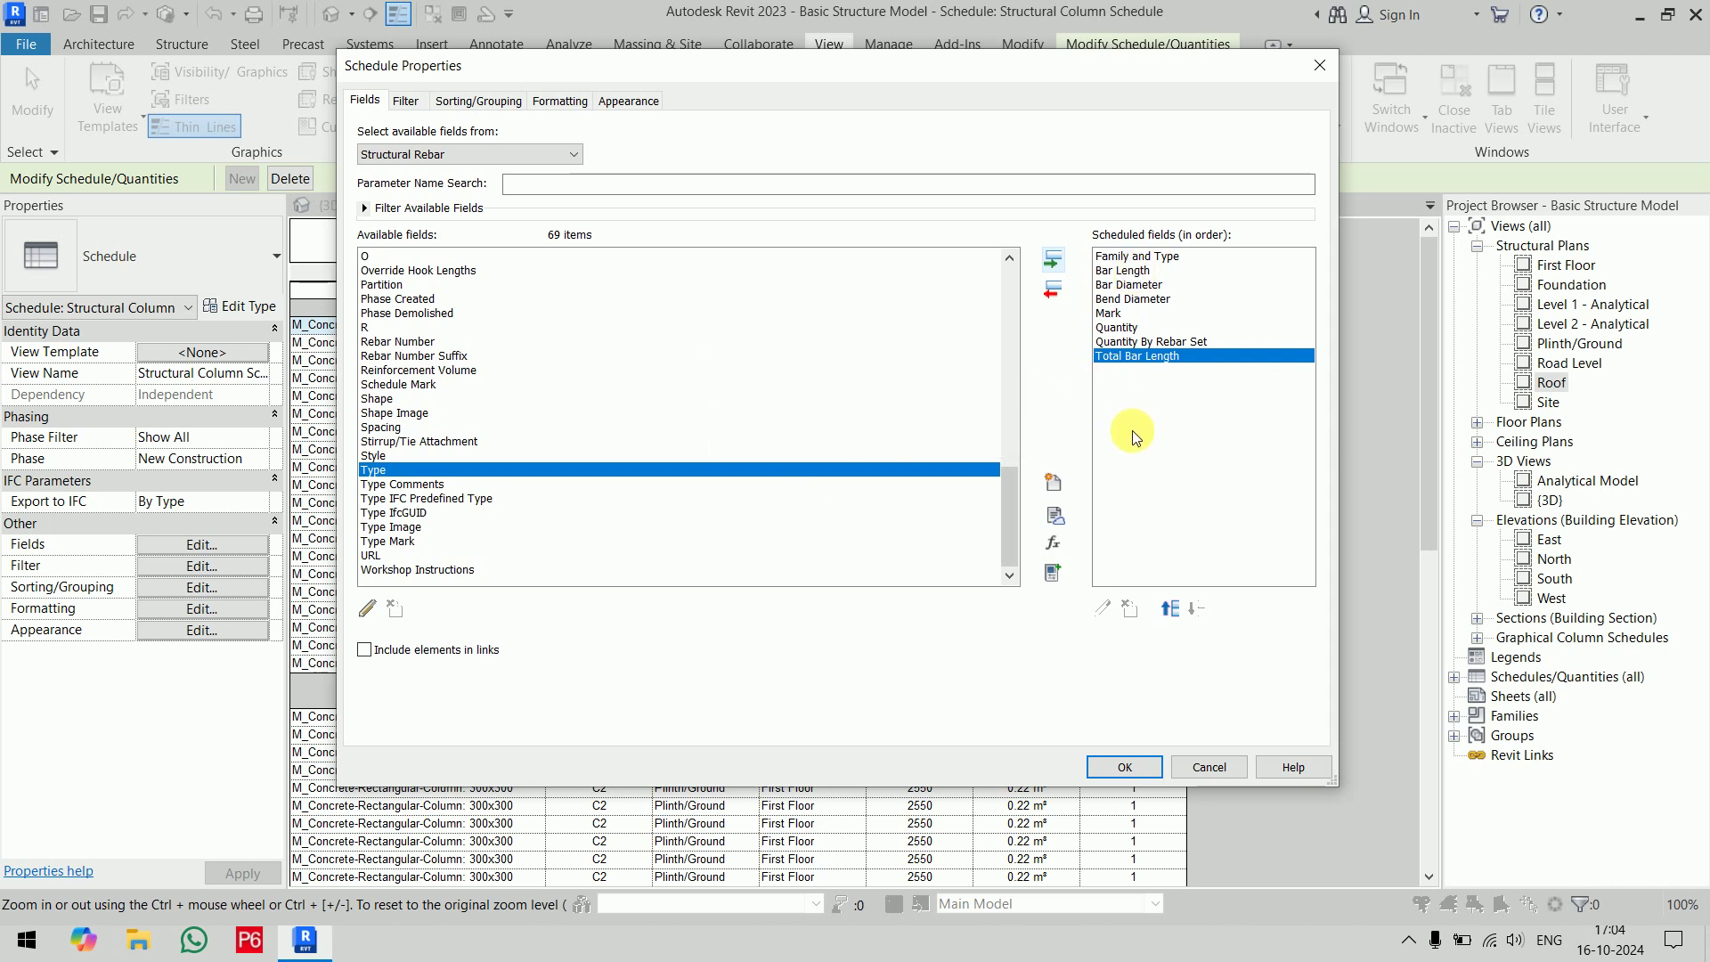
Add the Shape field as the last rebar schedule column and generate the schedule
left_click(446, 399)
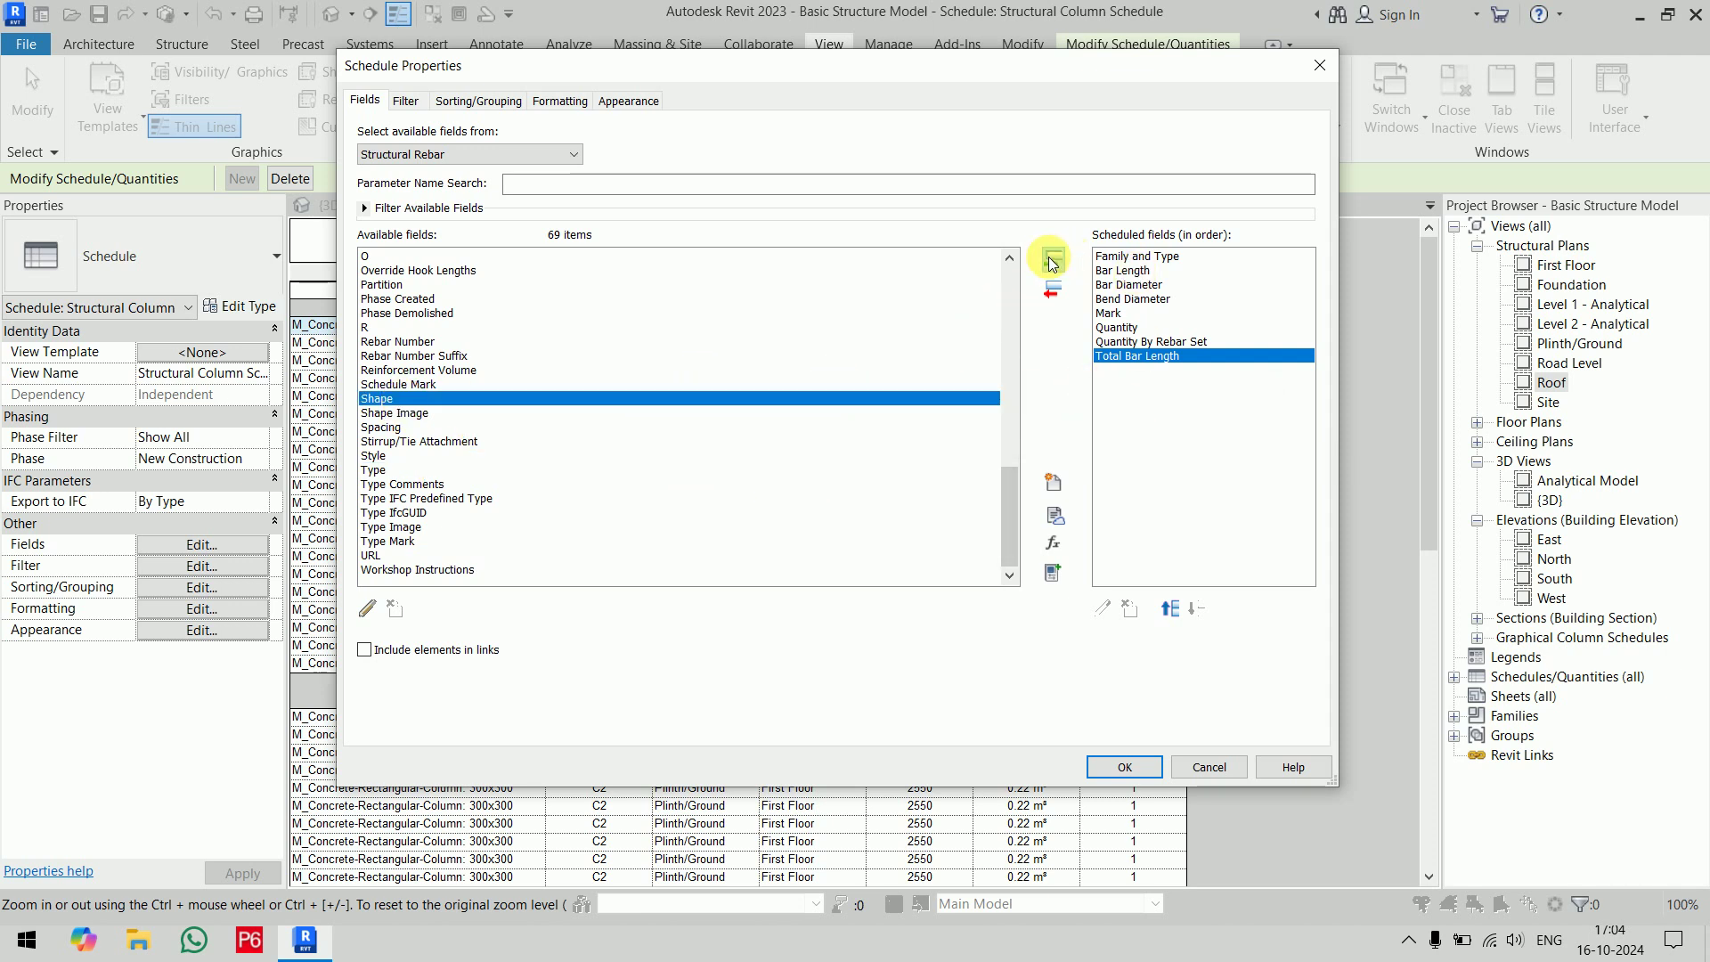
left_click(1068, 273)
left_click(1125, 767)
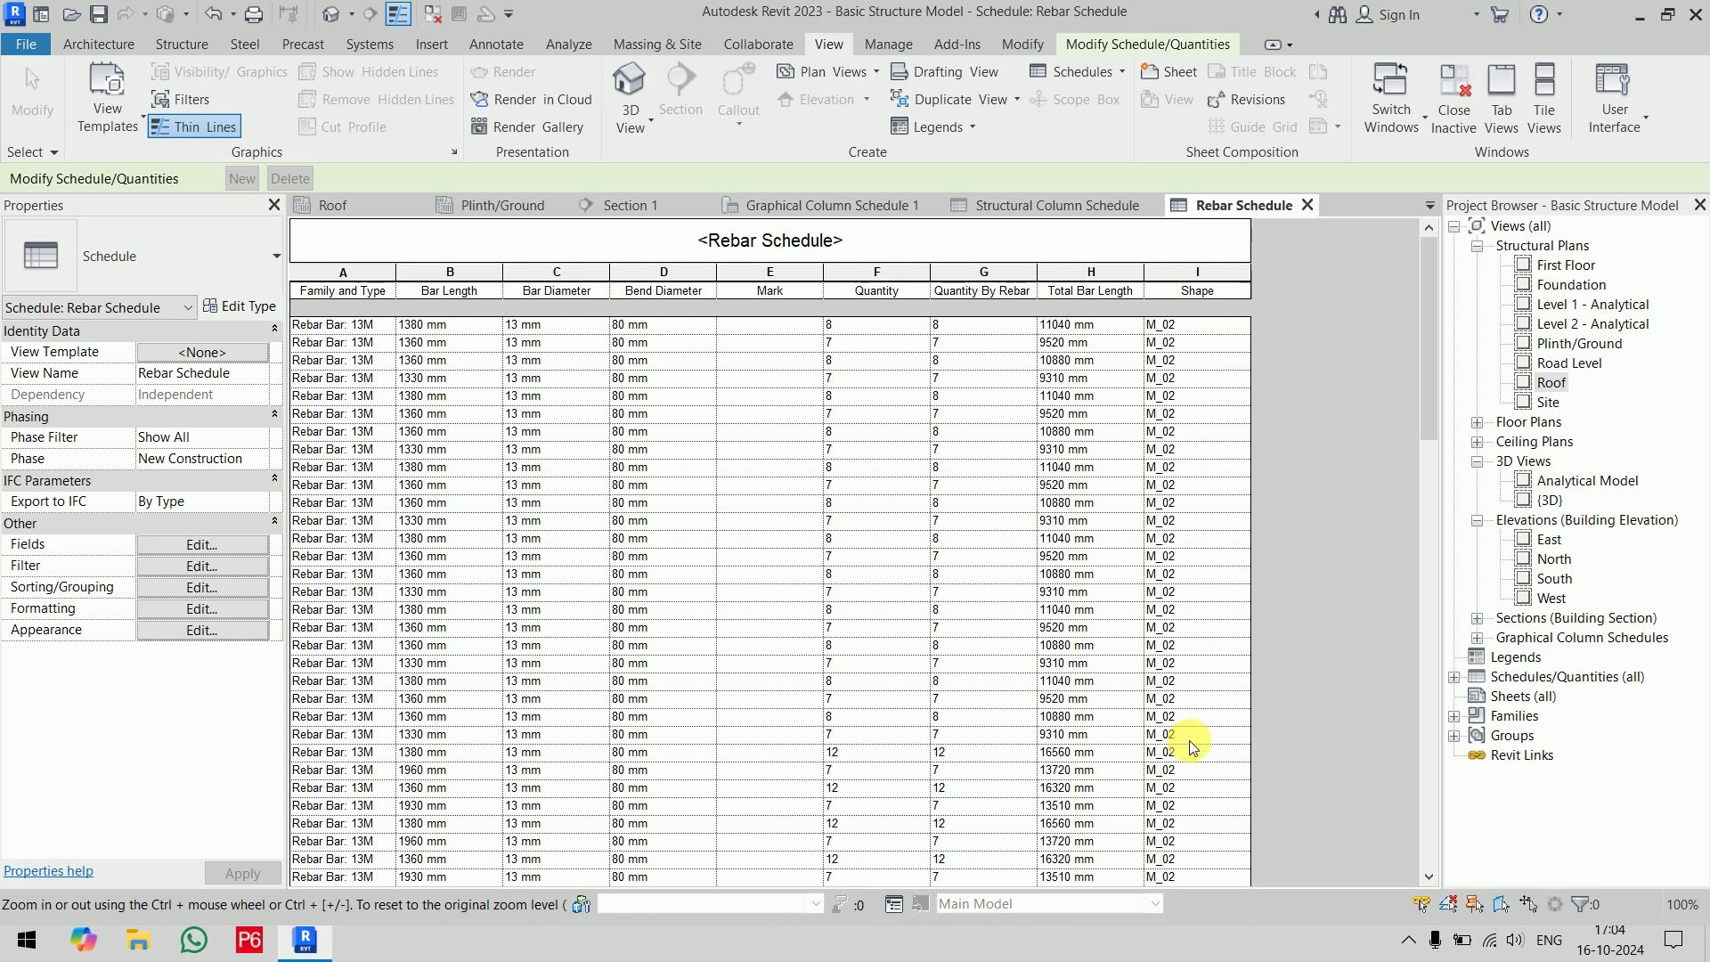
Examine the rebar schedule's rows from start to end, comparing bar types, lengths, diameters, quantities and shapes
scroll(1190, 740, "down", 10)
scroll(1189, 740, "down", 3)
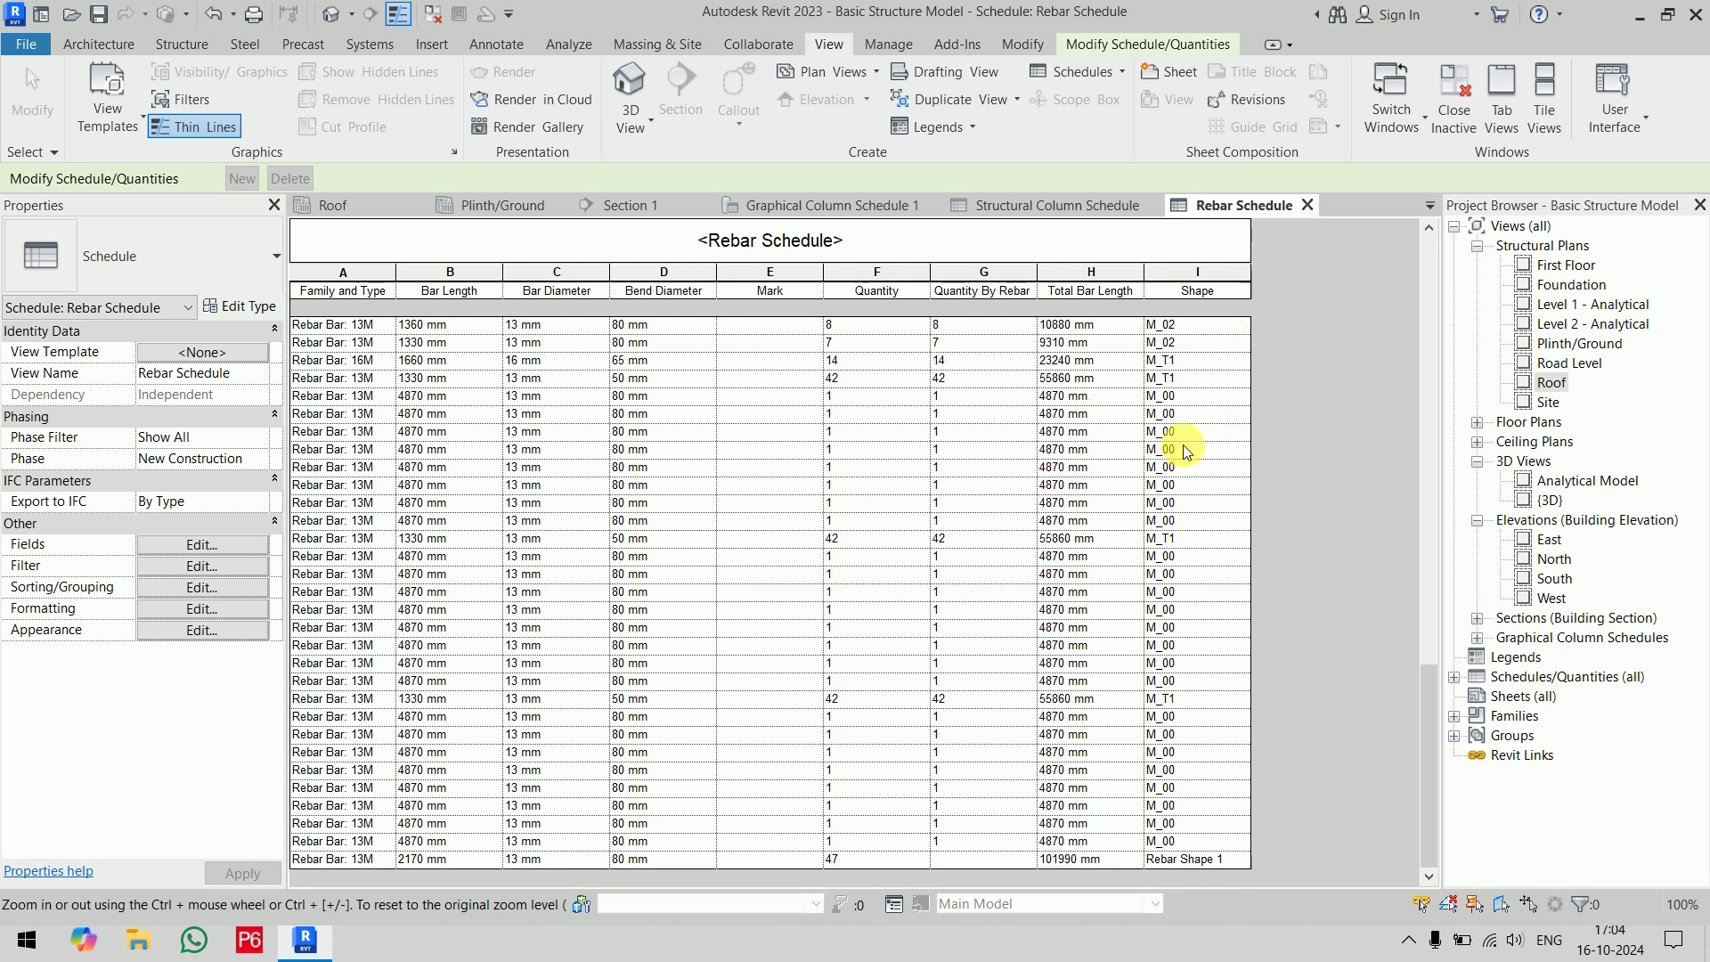
scroll(1182, 445, "up", 10)
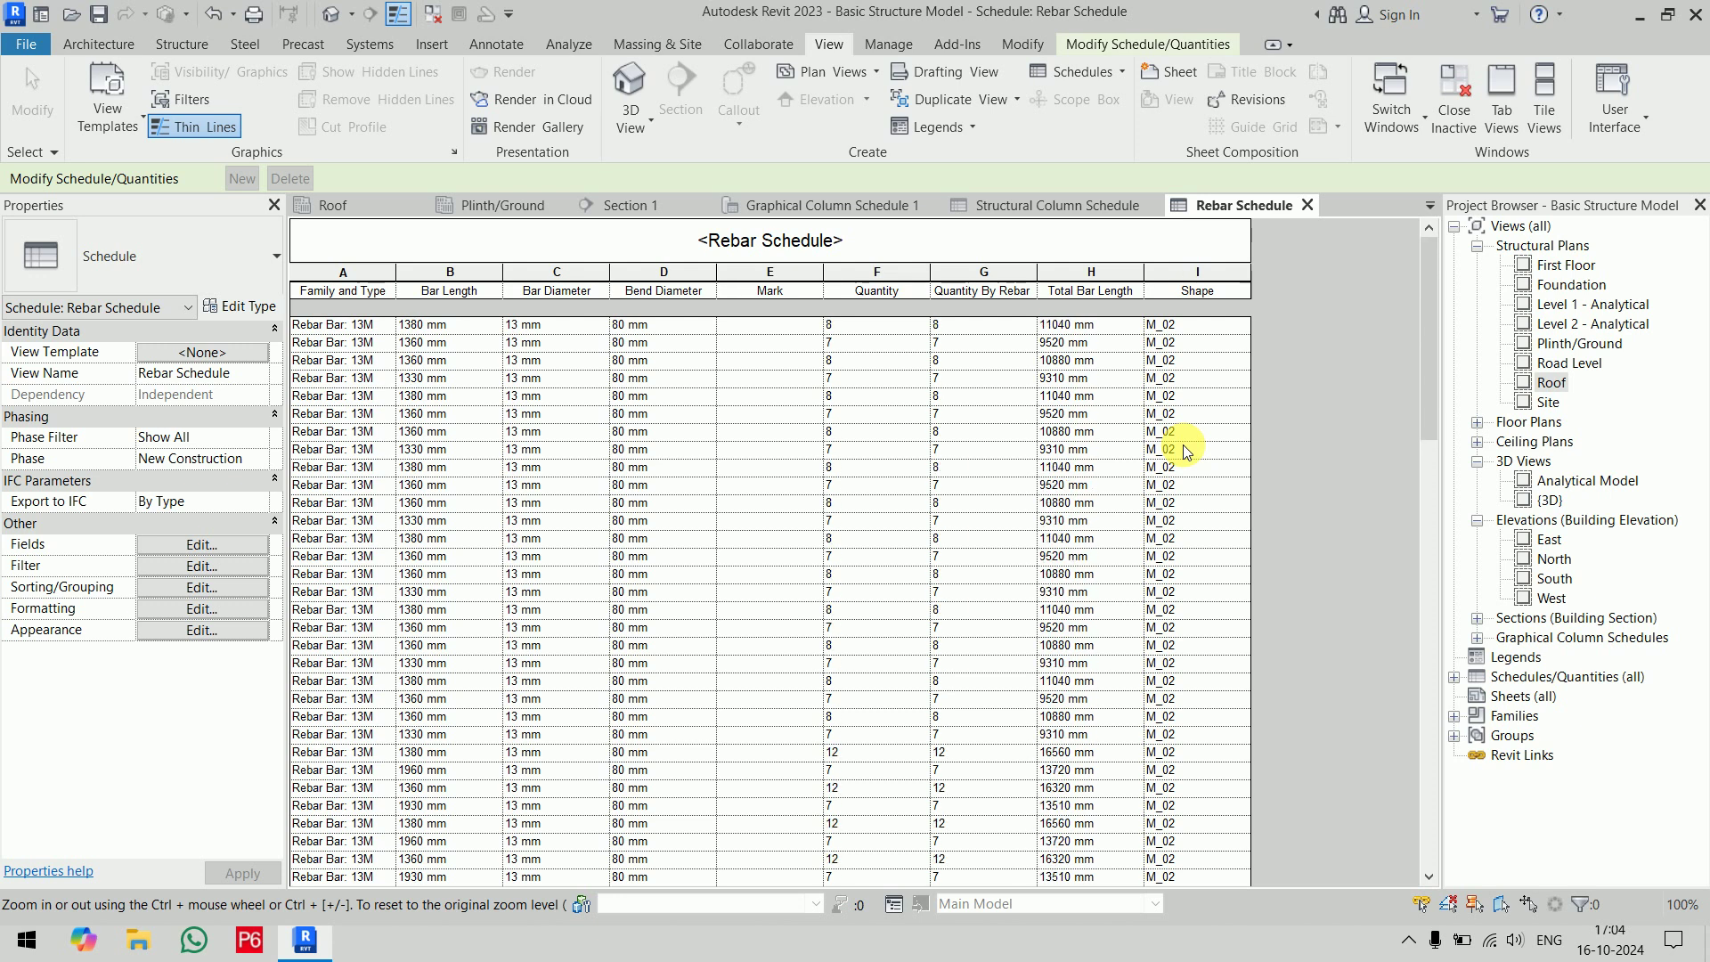
scroll(1184, 455, "down", 10)
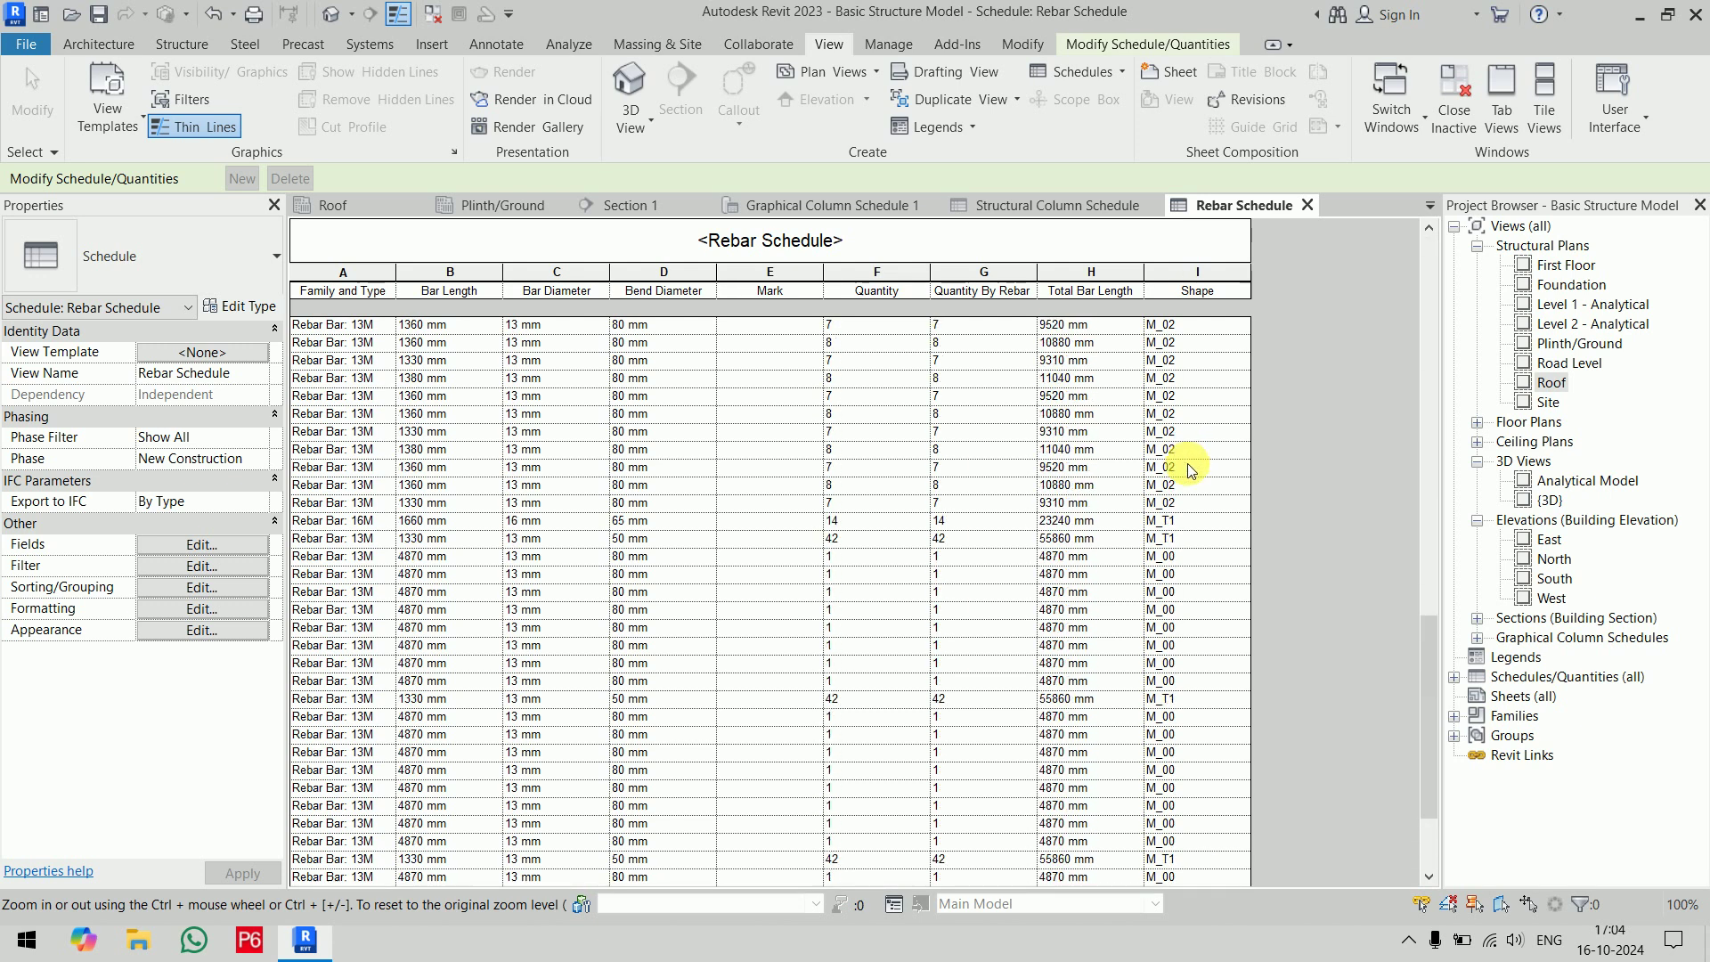
scroll(1188, 464, "down", 1)
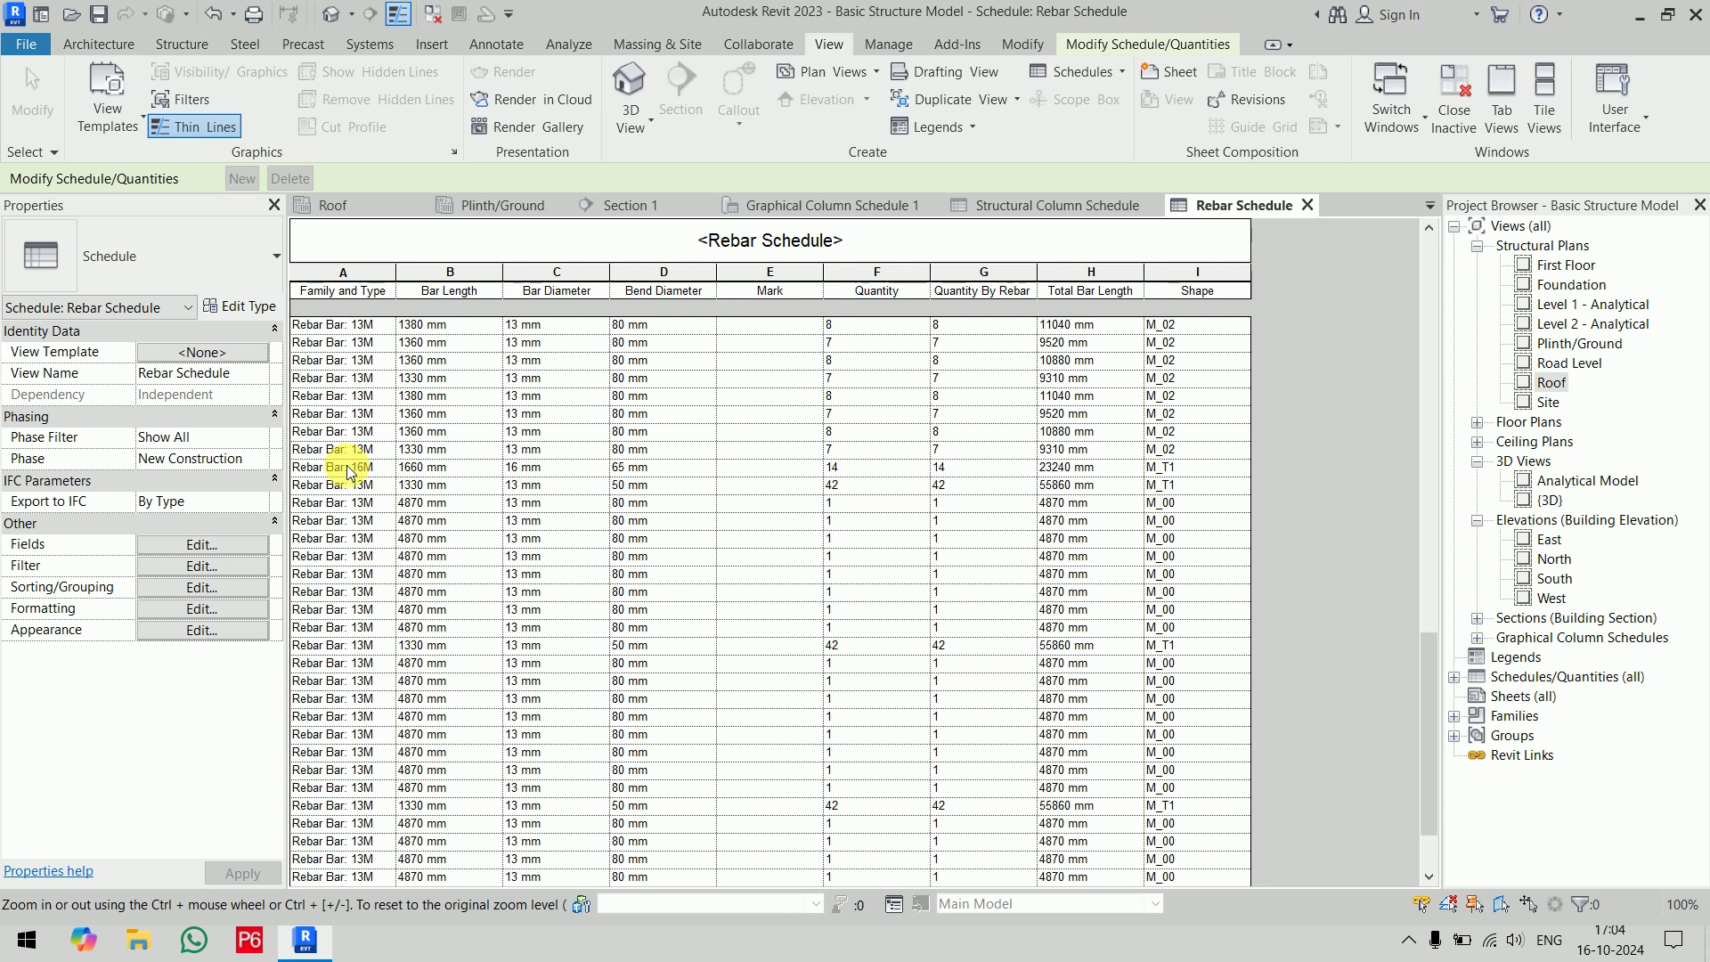
scroll(448, 488, "up", 1)
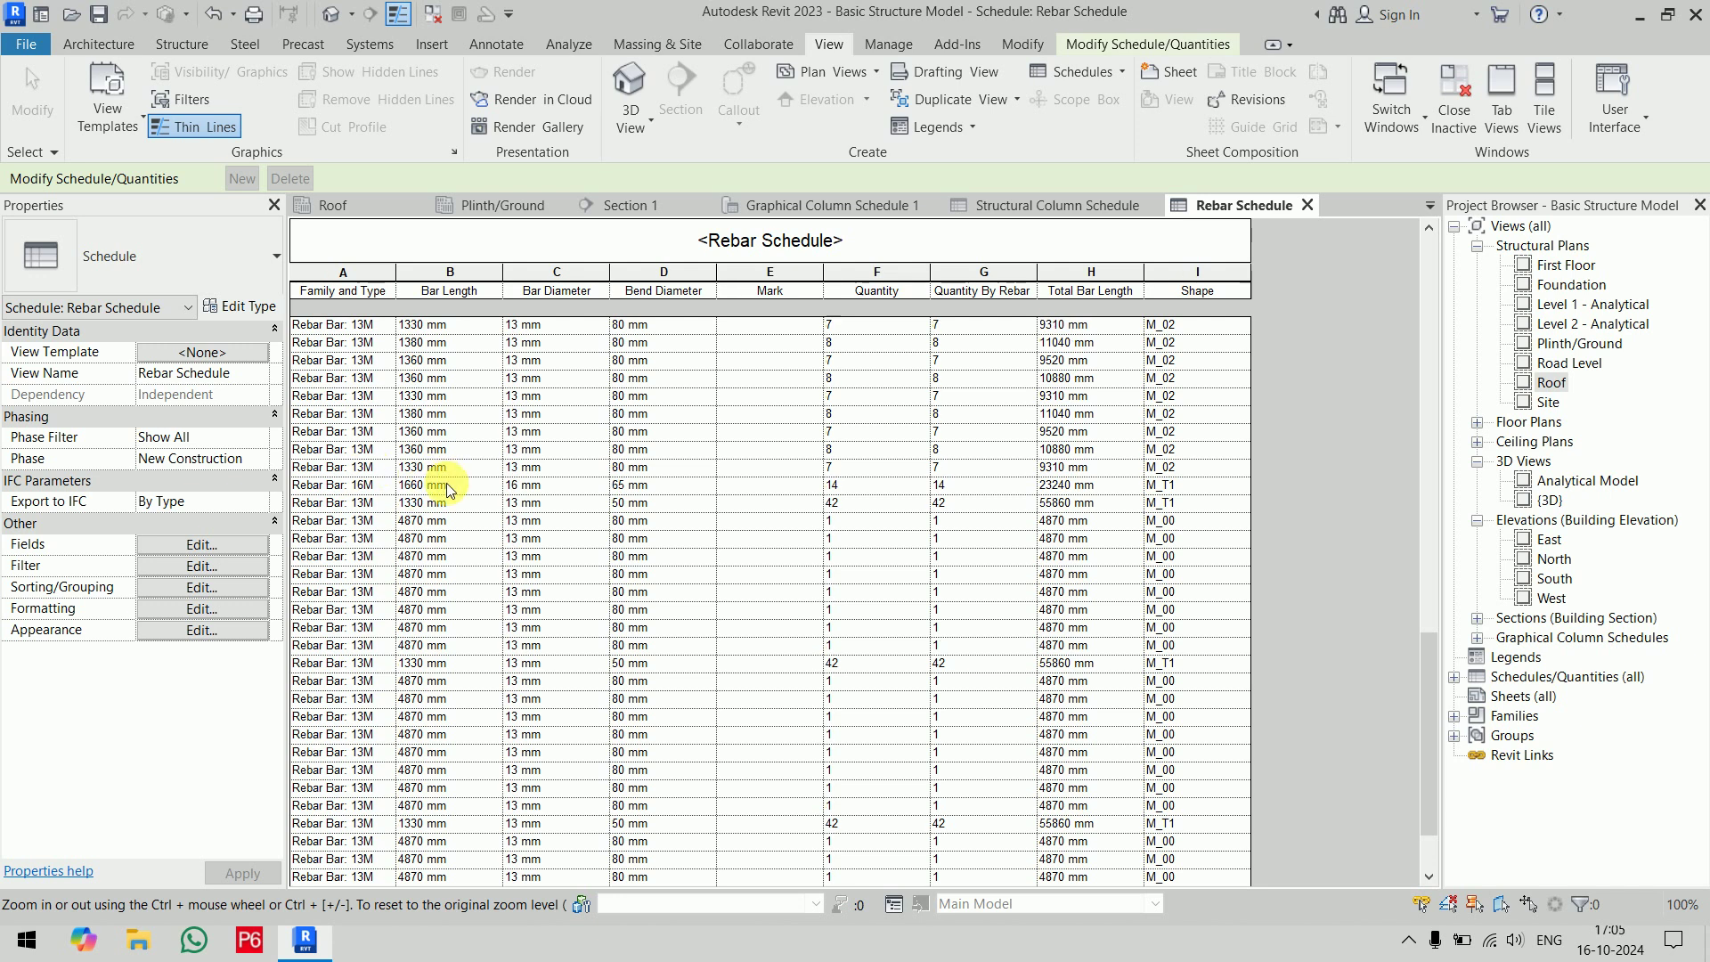
scroll(448, 488, "up", 10)
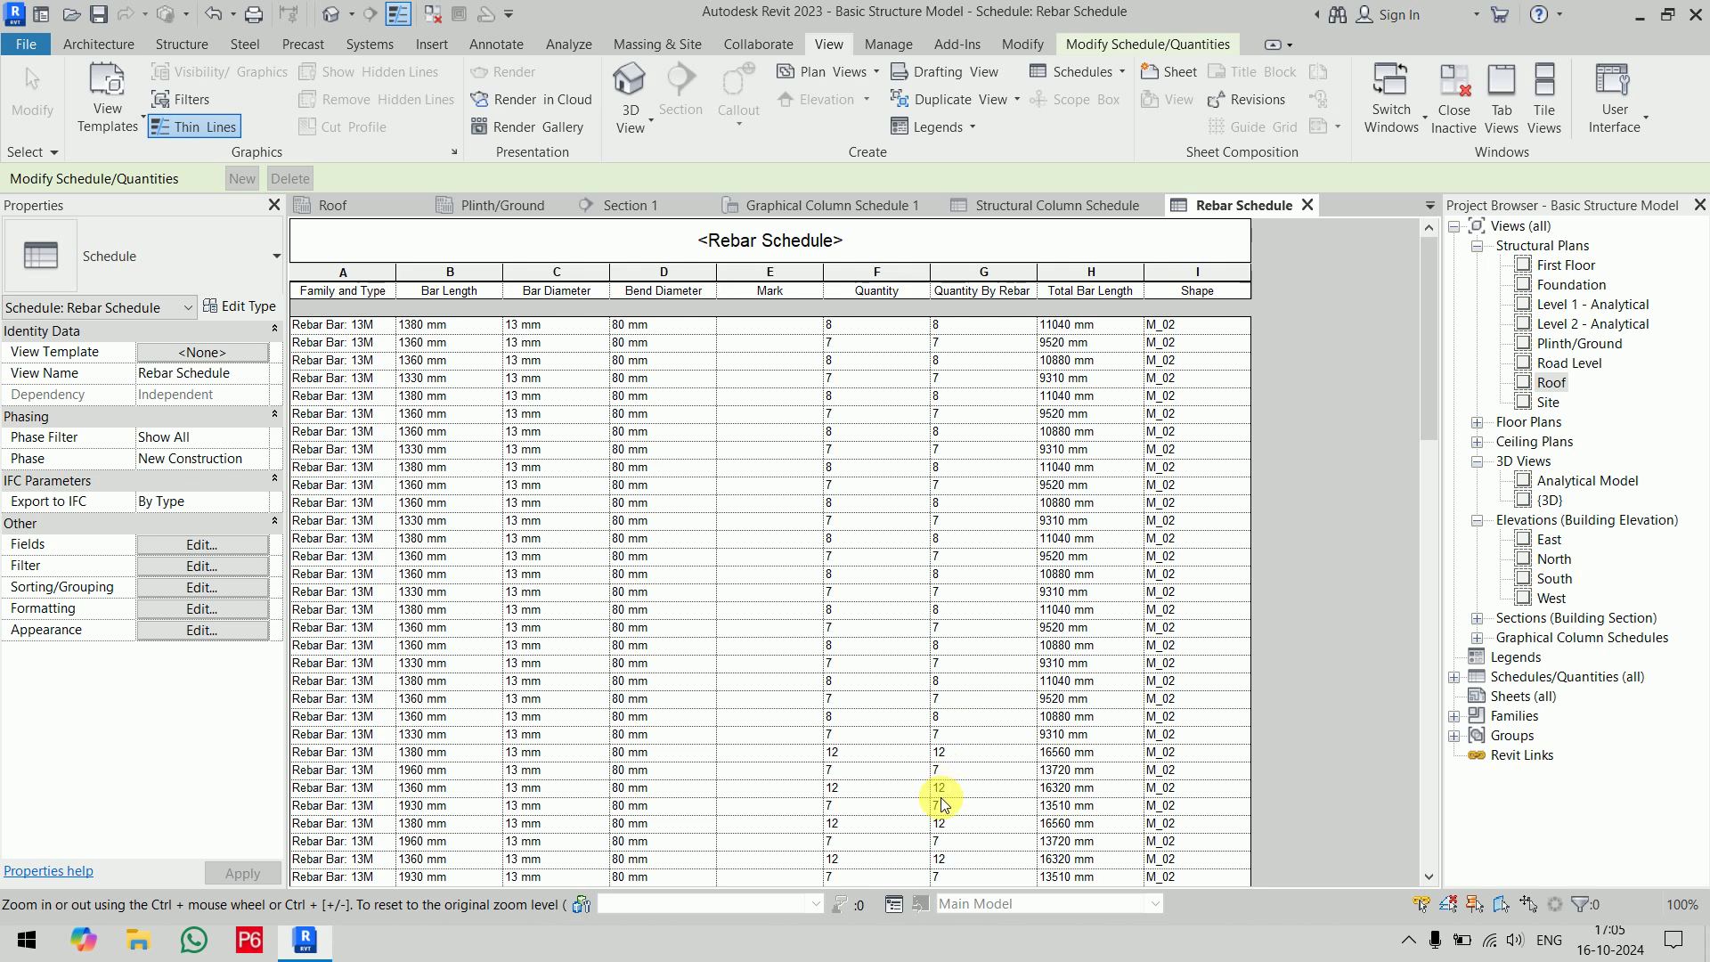
scroll(926, 666, "down", 20)
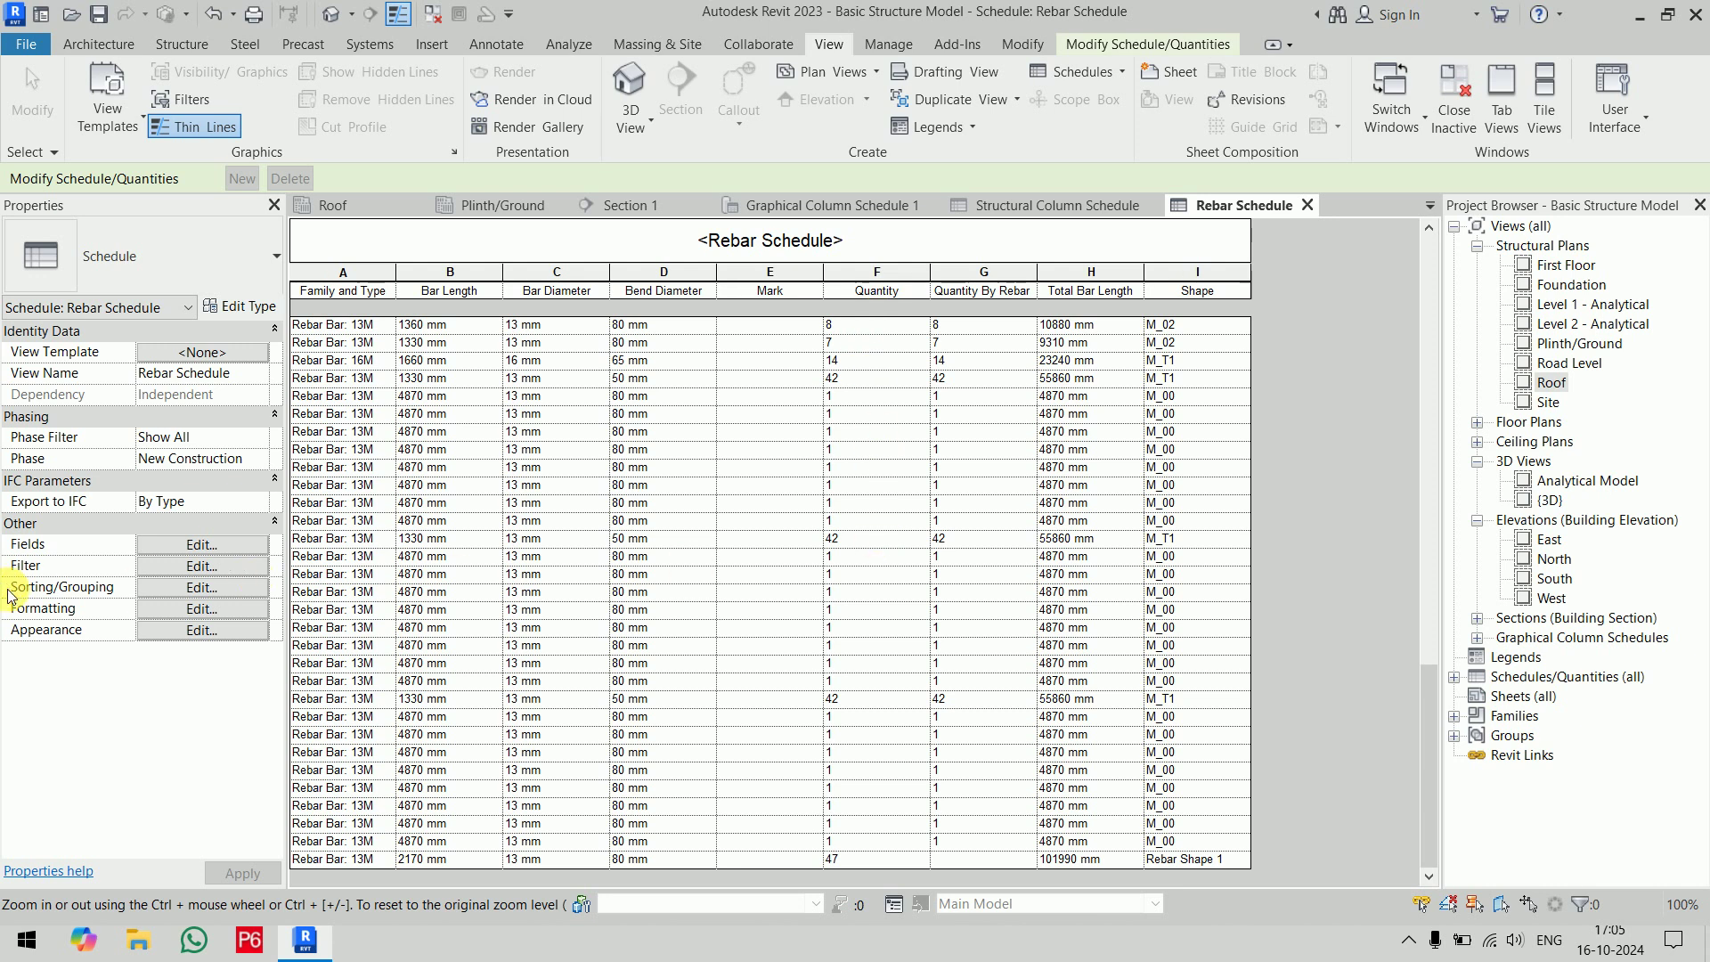
Enable stripe rows in the rebar schedule's appearance and set the first row stripe color to light green, RGB 128-255-128
left_click(189, 630)
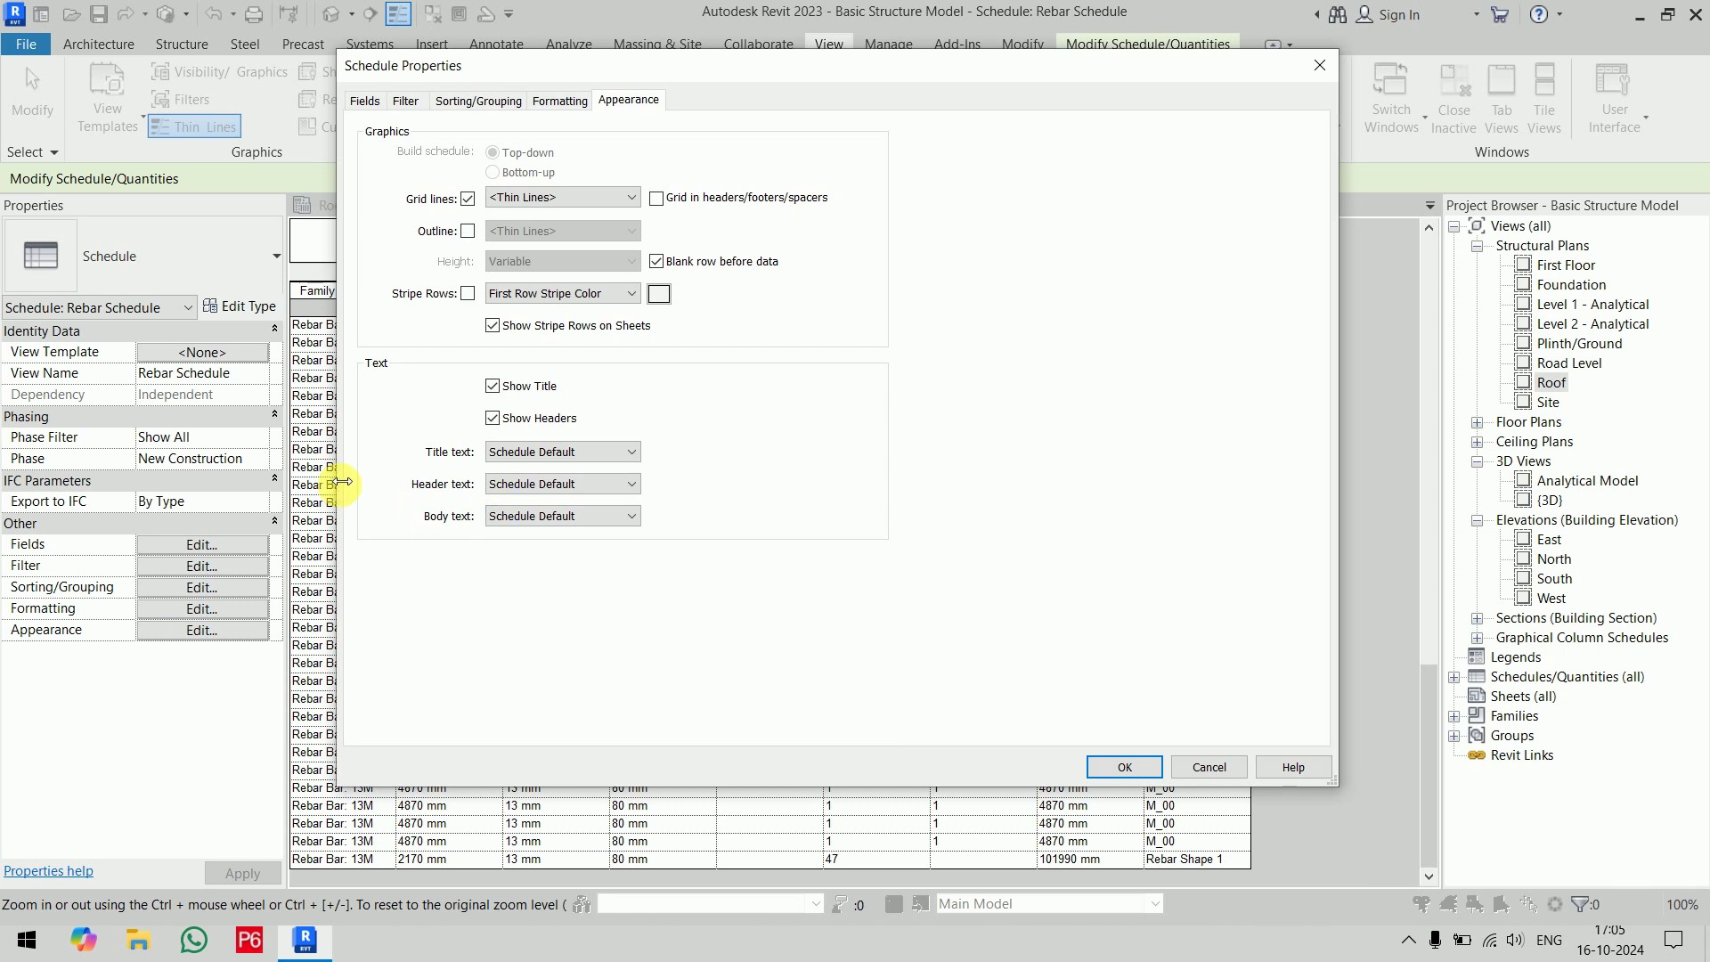
left_click(468, 293)
left_click(657, 295)
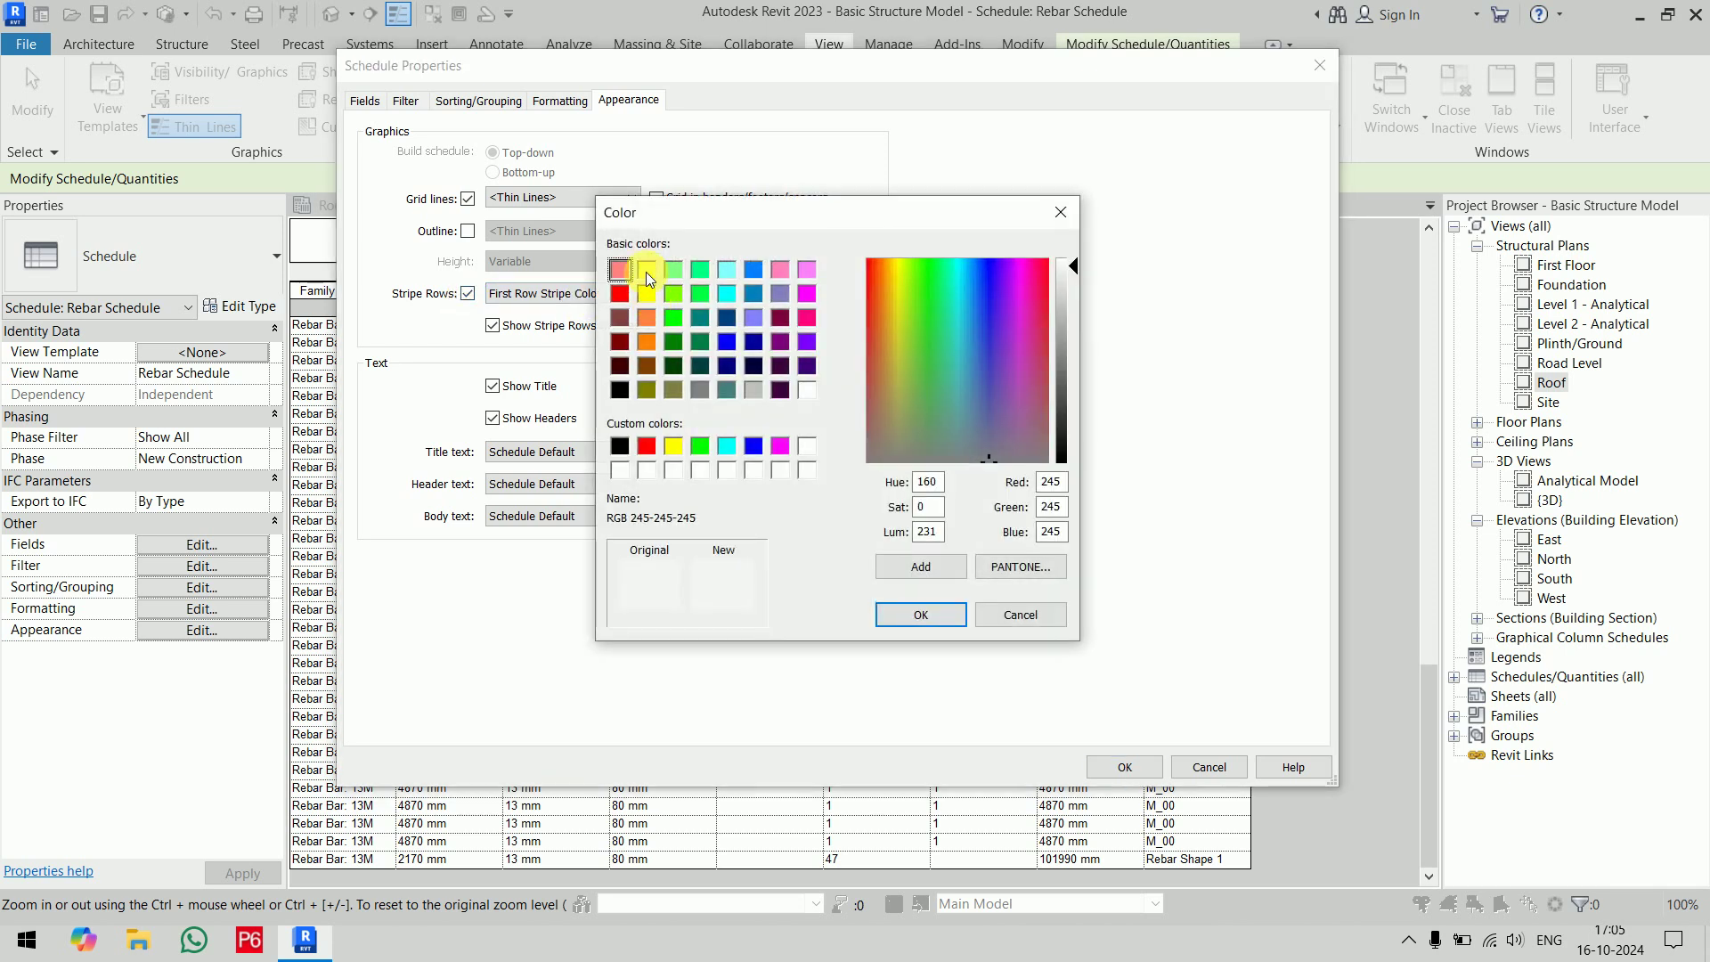
left_click(646, 269)
left_click(673, 269)
left_click(921, 614)
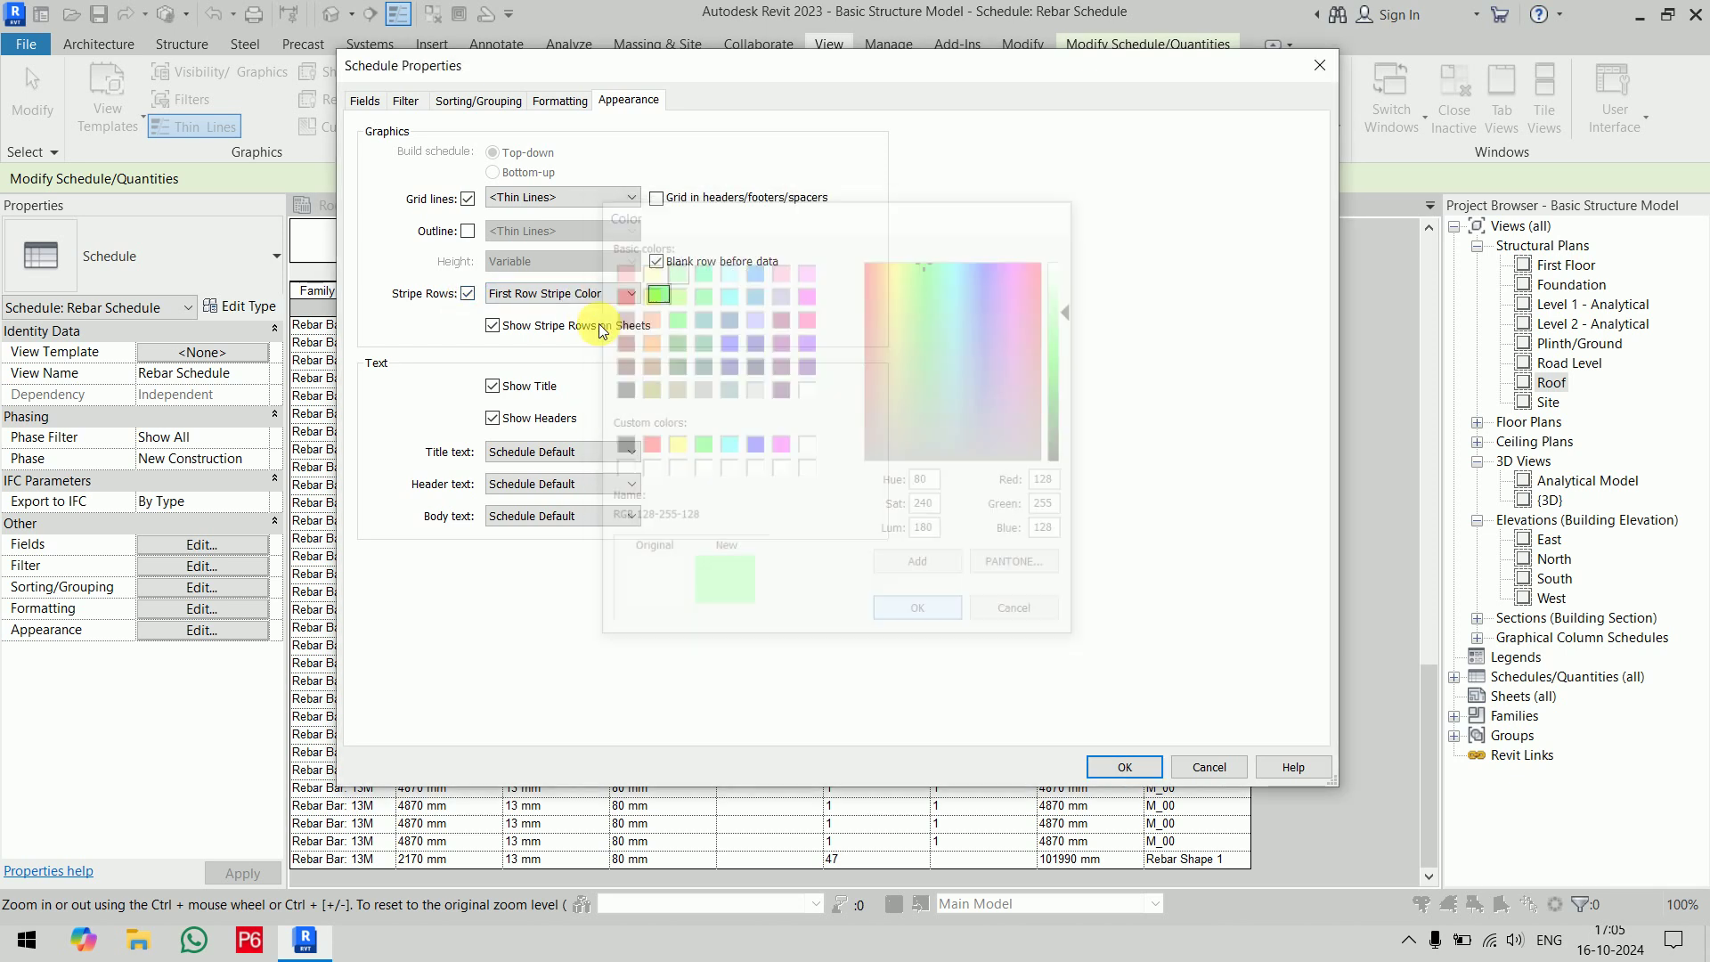
Set the rebar schedule's second row stripe color to light red and apply the appearance settings
left_click(606, 294)
left_click(575, 322)
left_click(660, 296)
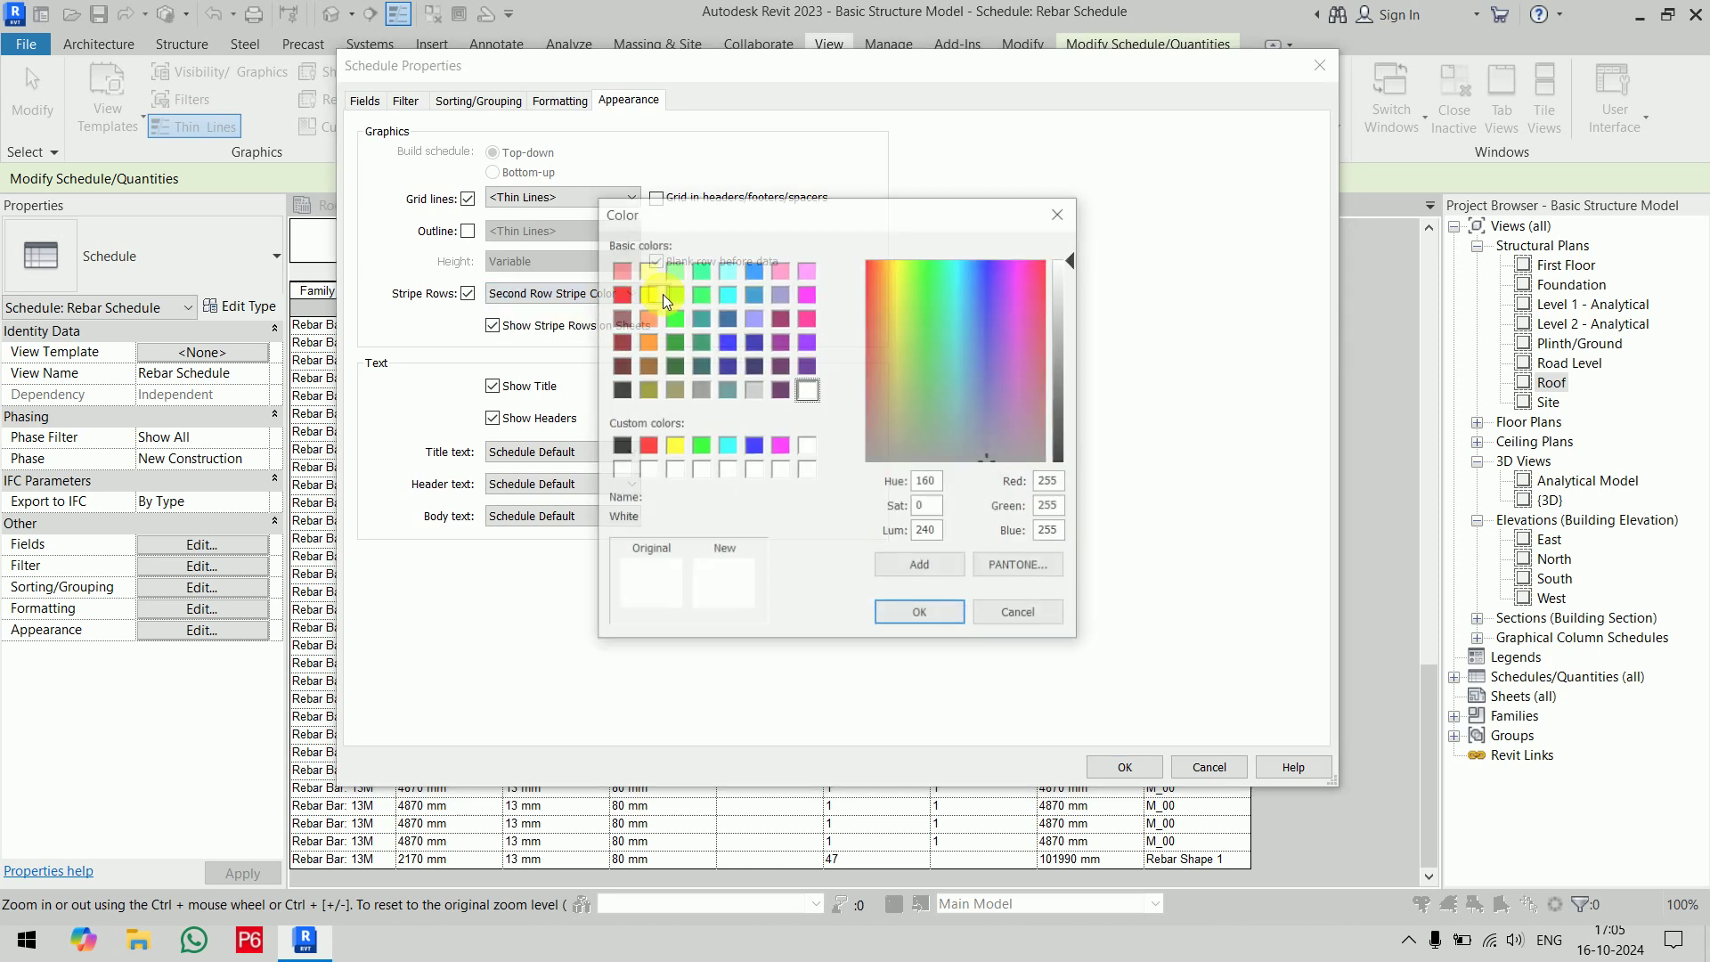
left_click(622, 270)
left_click(918, 610)
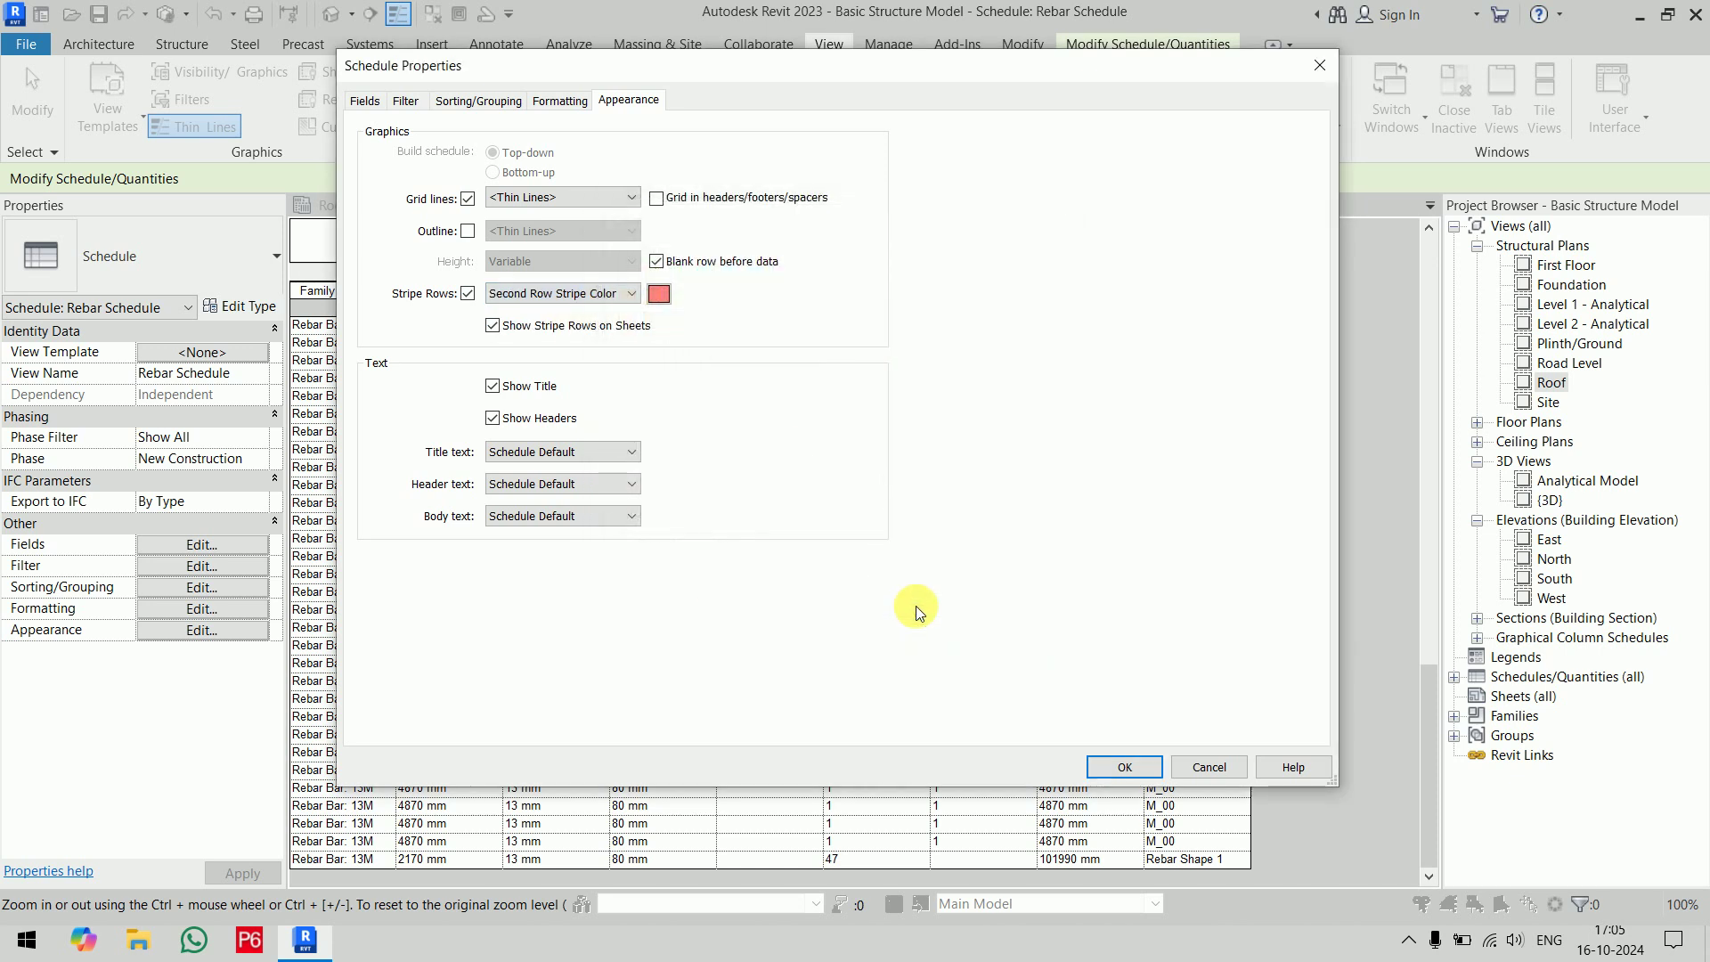
left_click(1139, 766)
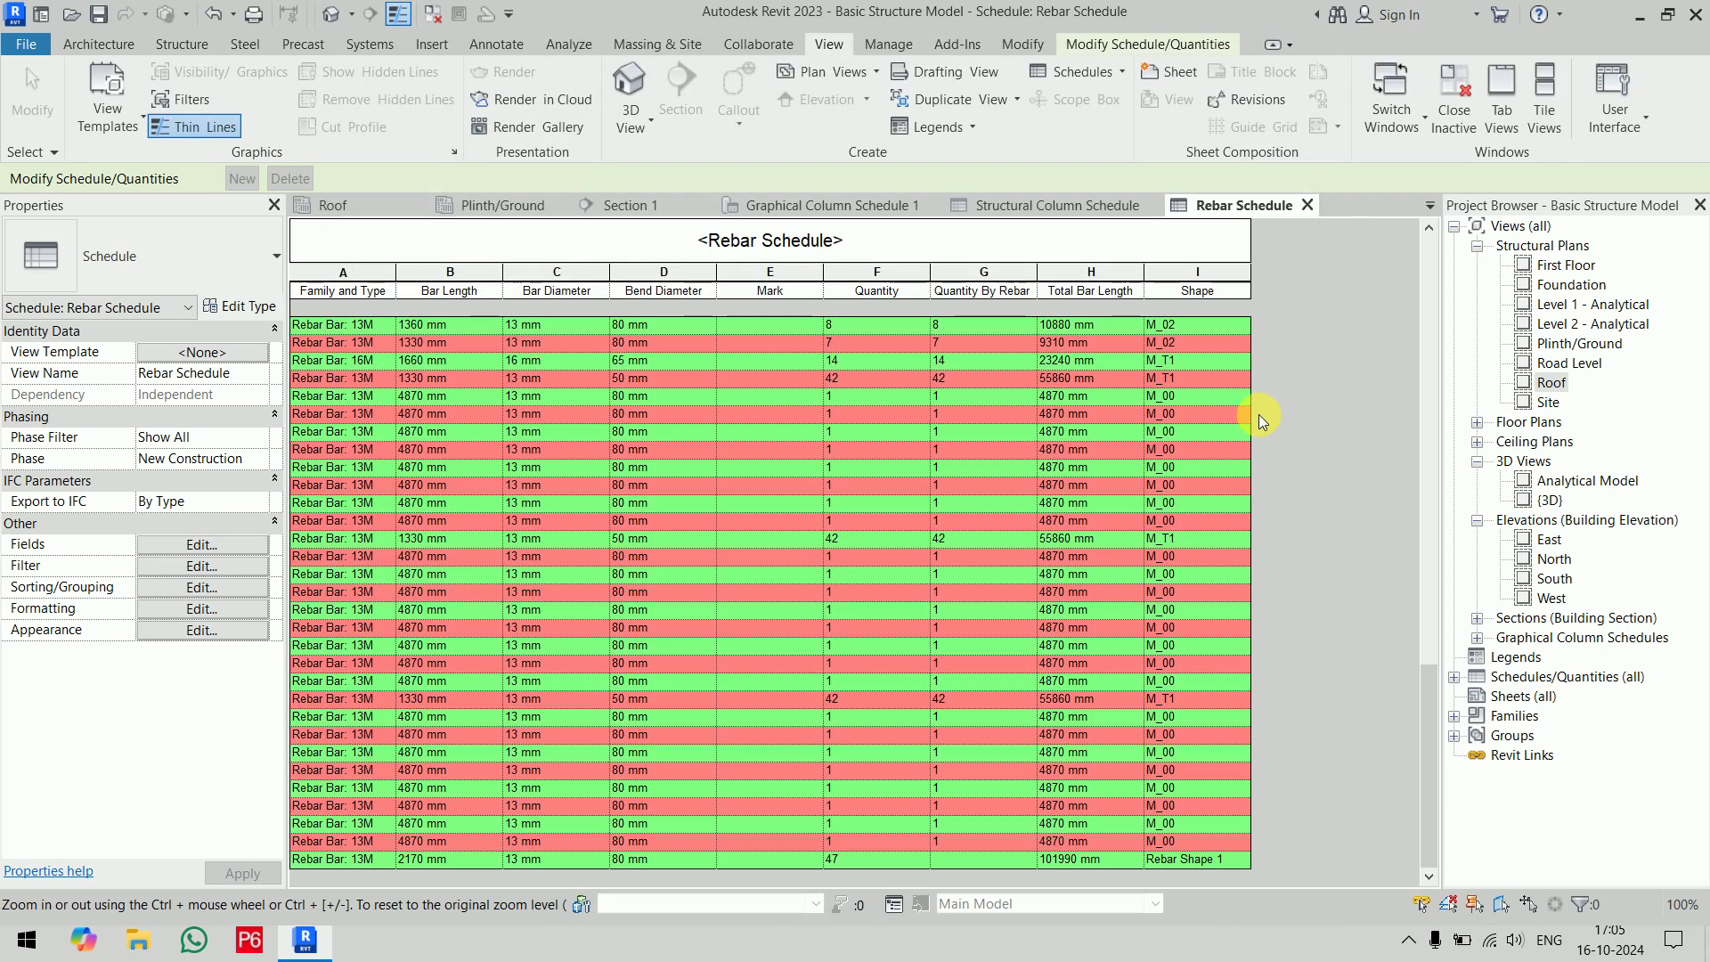
Delete the empty Mark column from the rebar schedule
scroll(1258, 415, "up", 15)
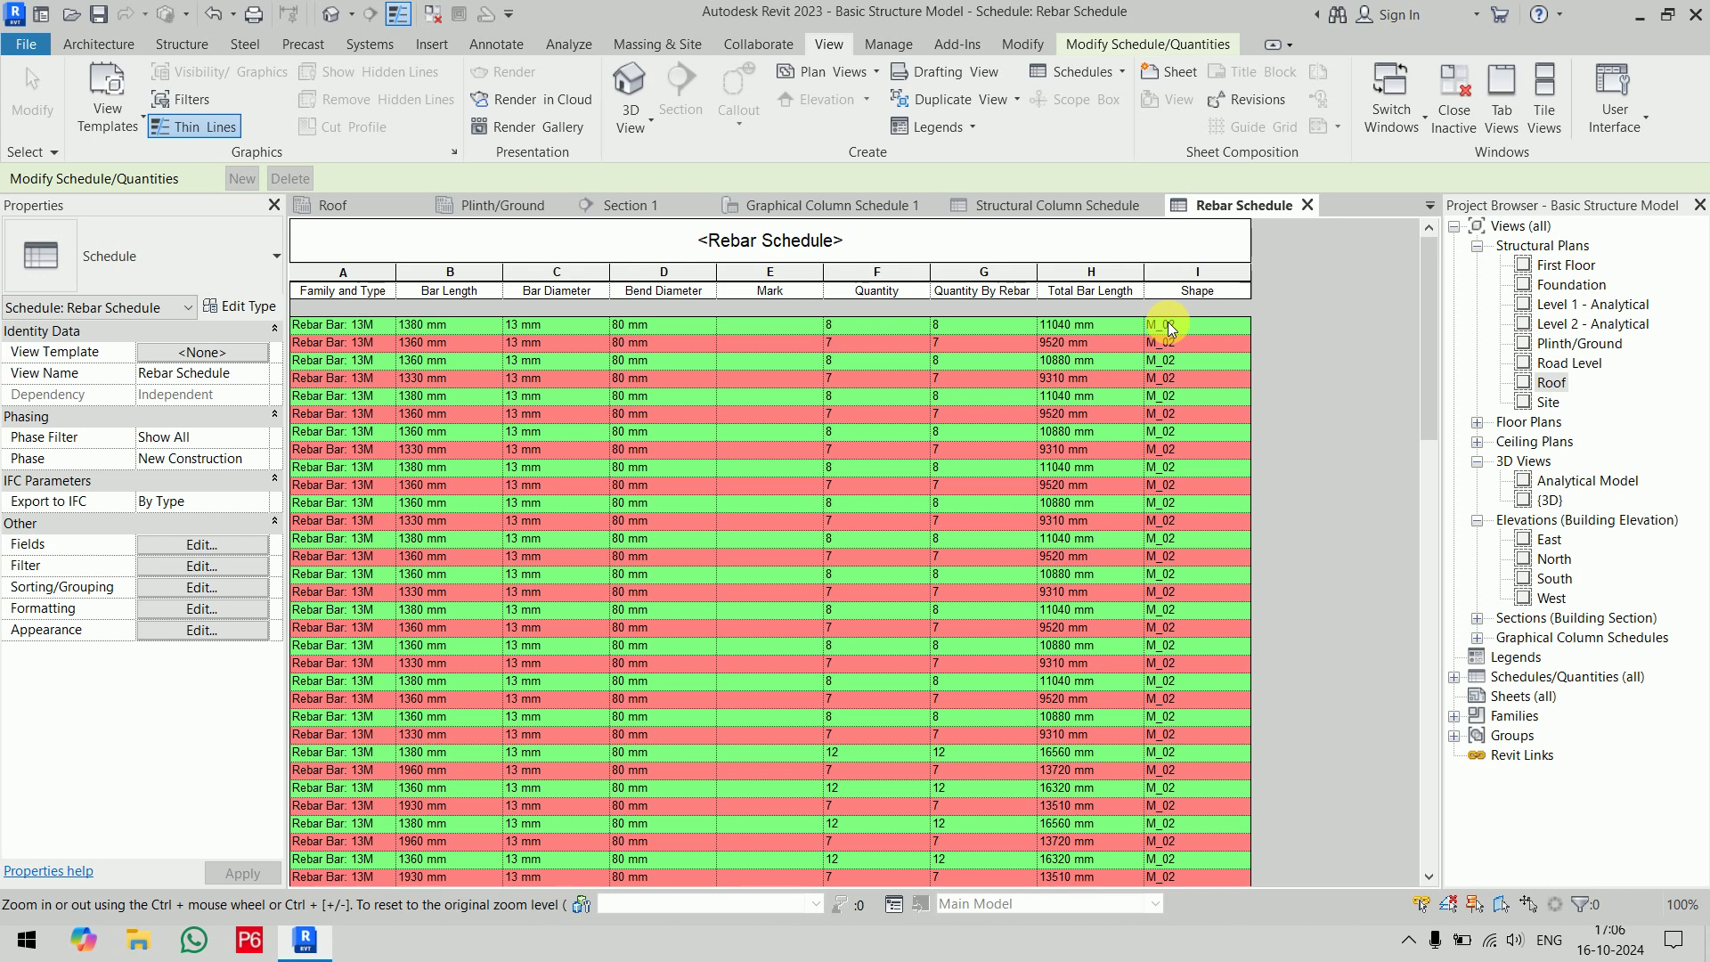
left_click(1193, 272)
left_click(1092, 270)
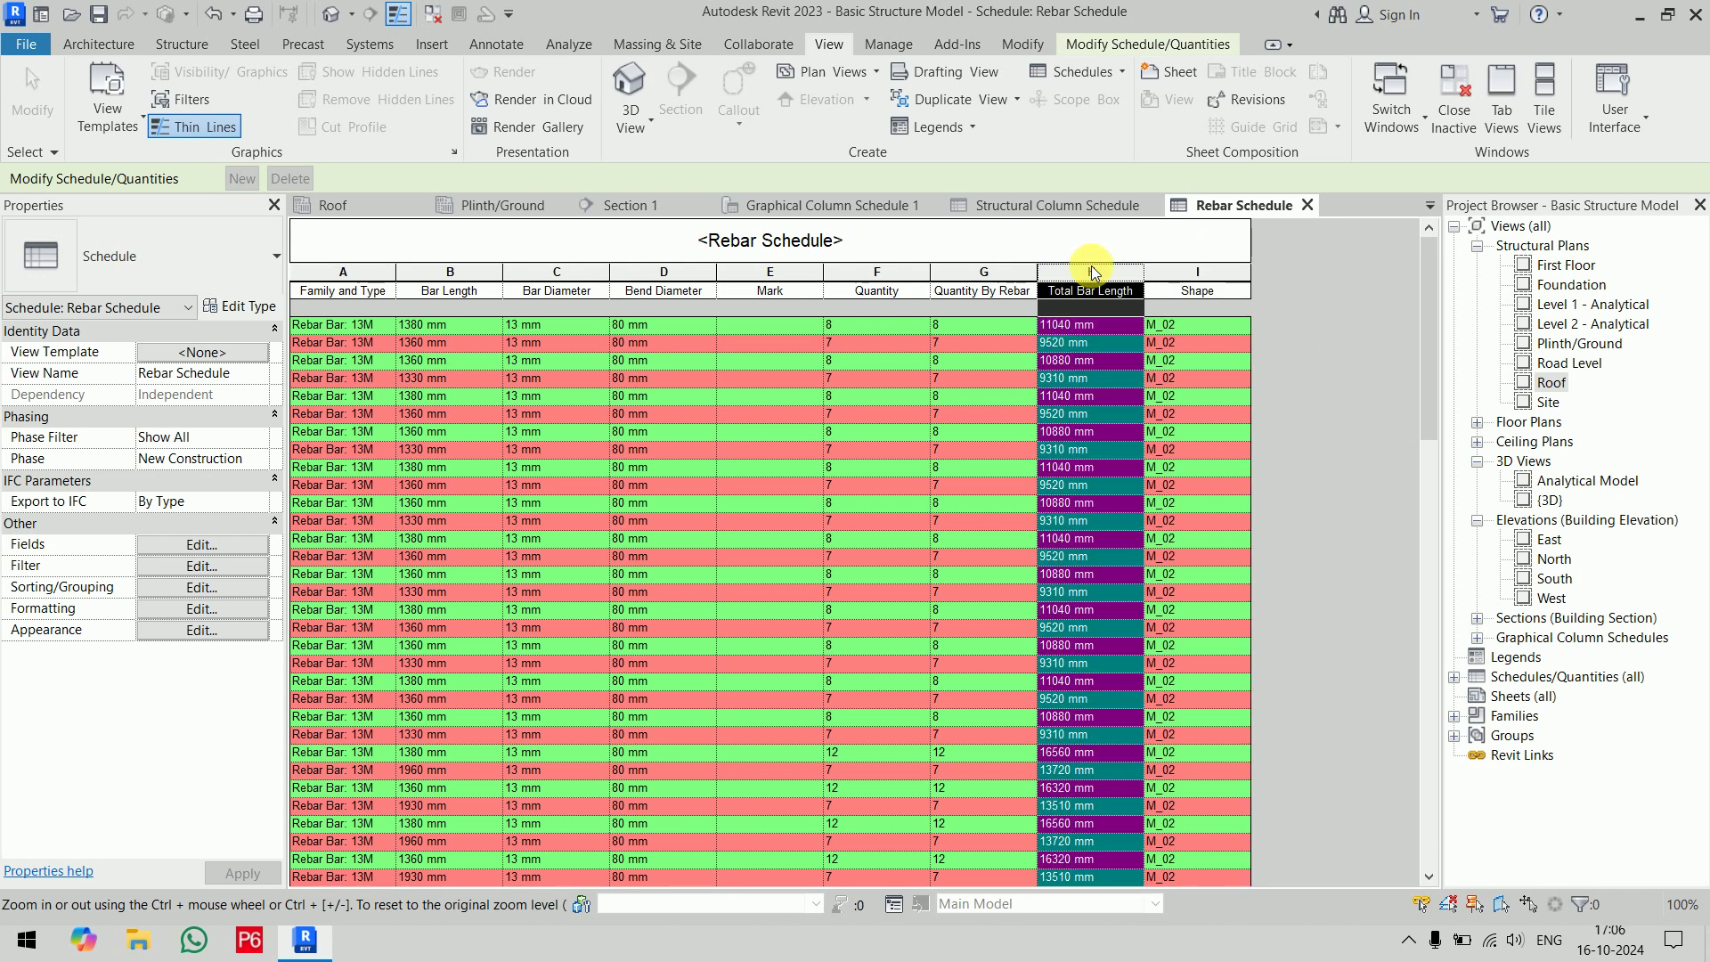
left_click(778, 276)
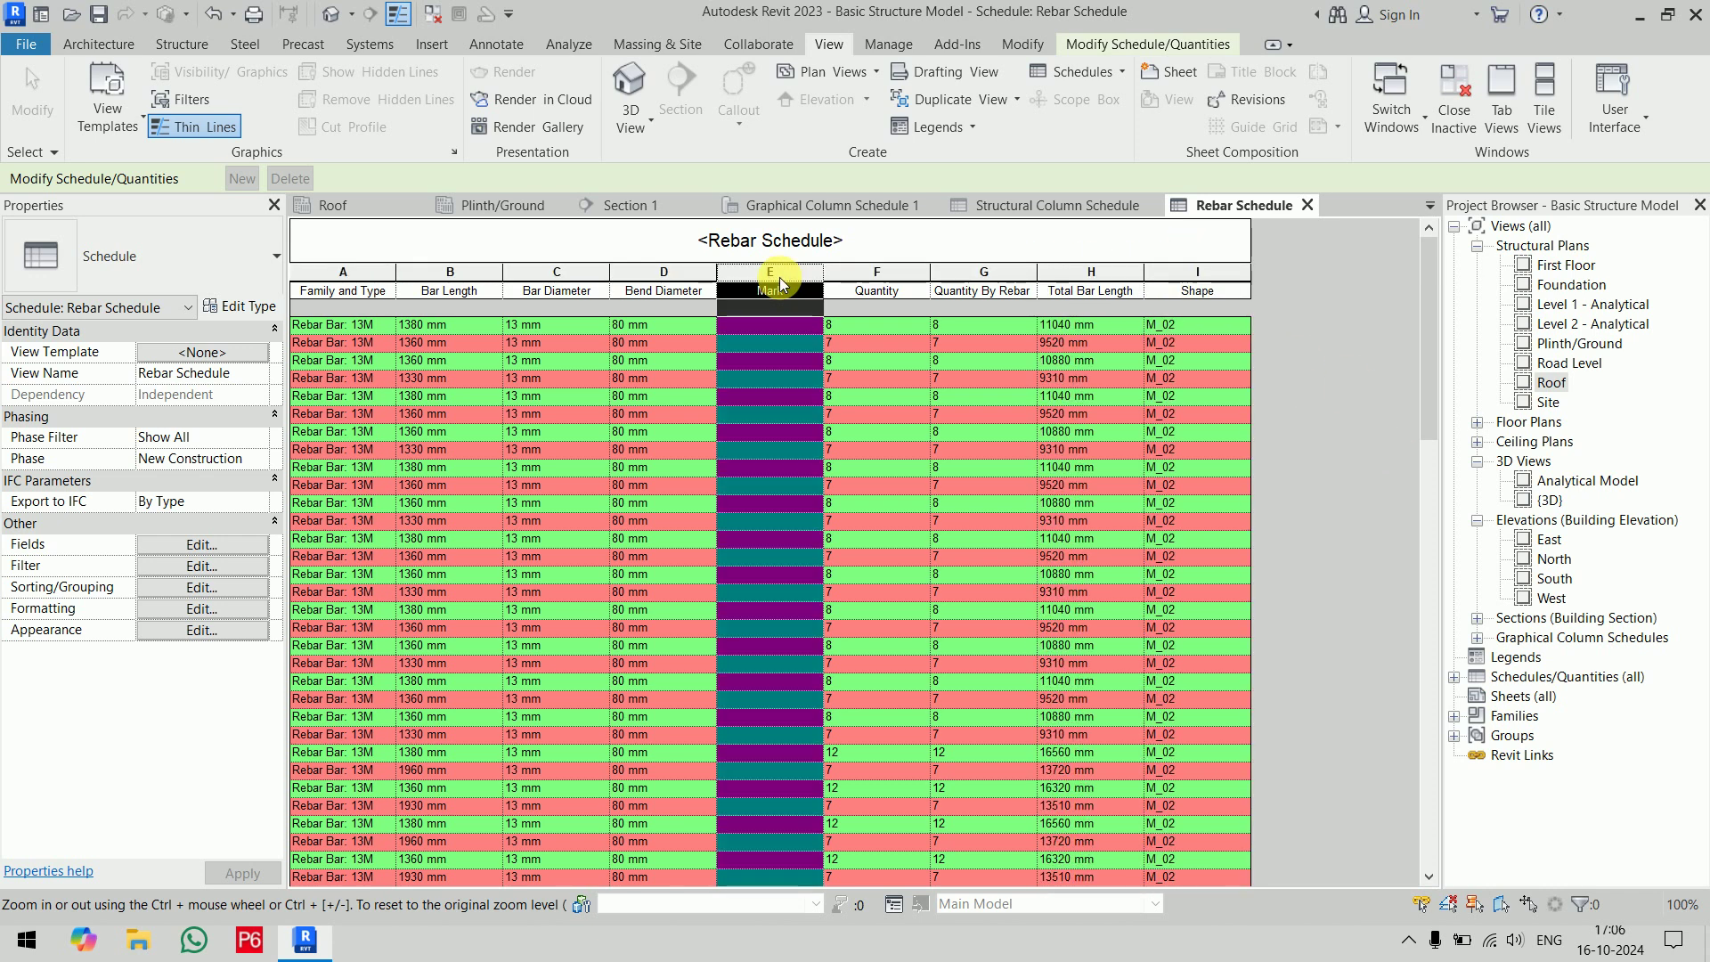
left_click(1124, 44)
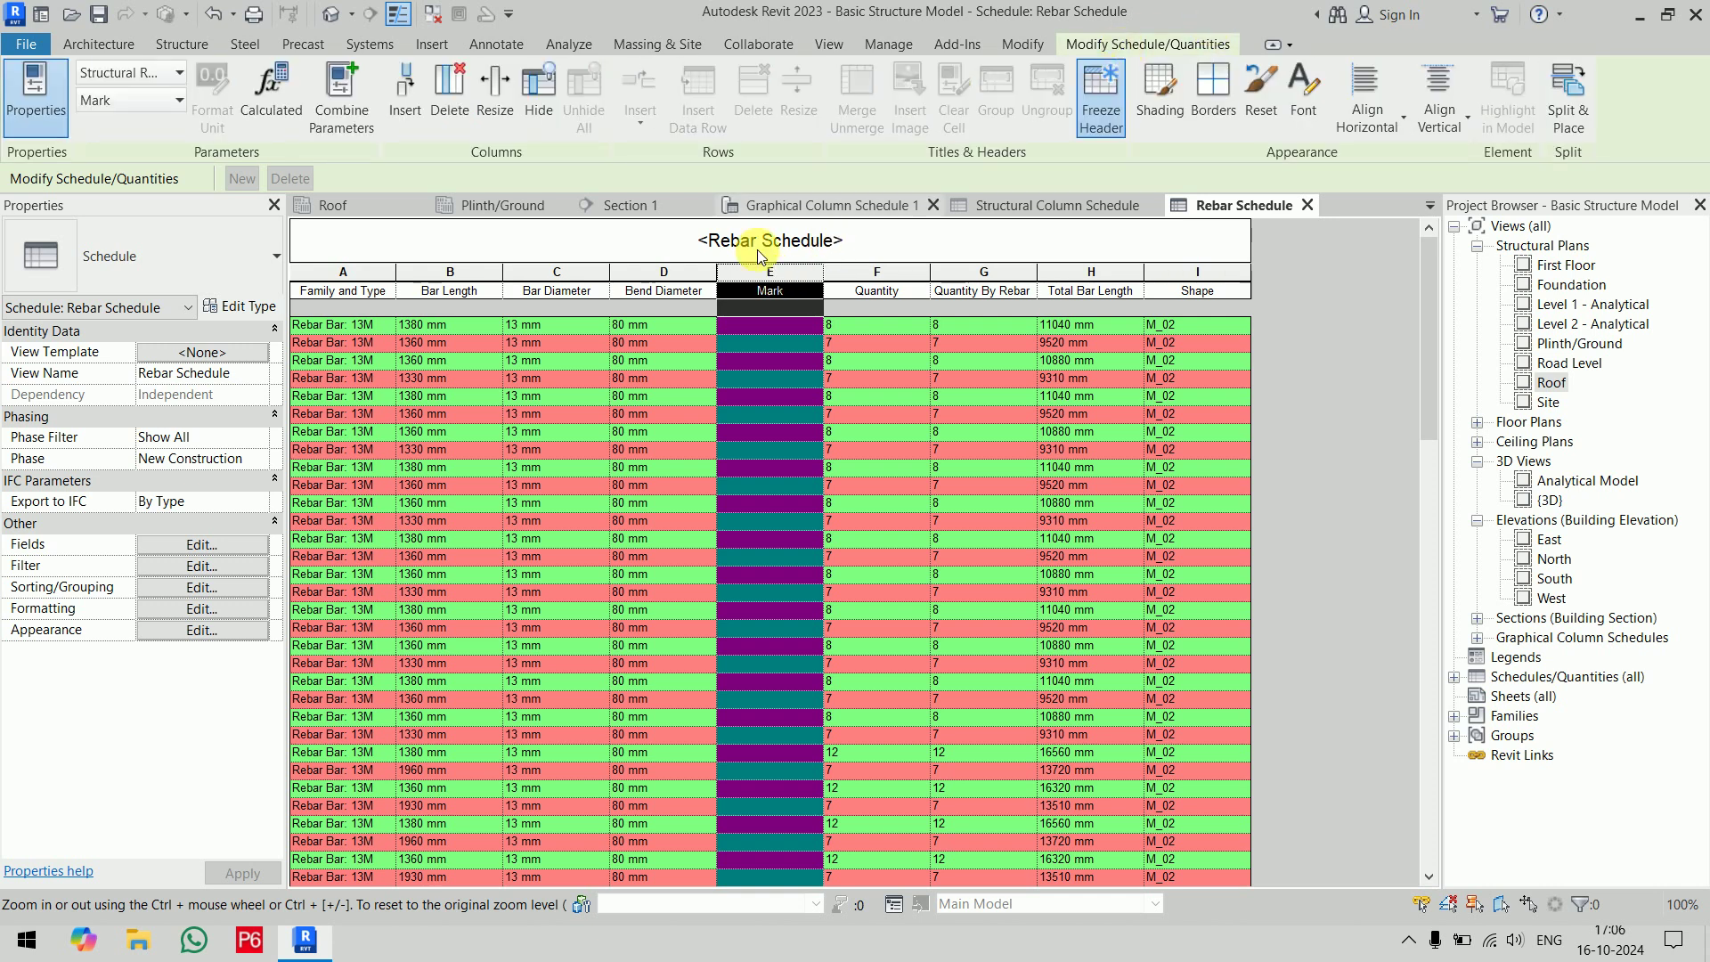
left_click(454, 103)
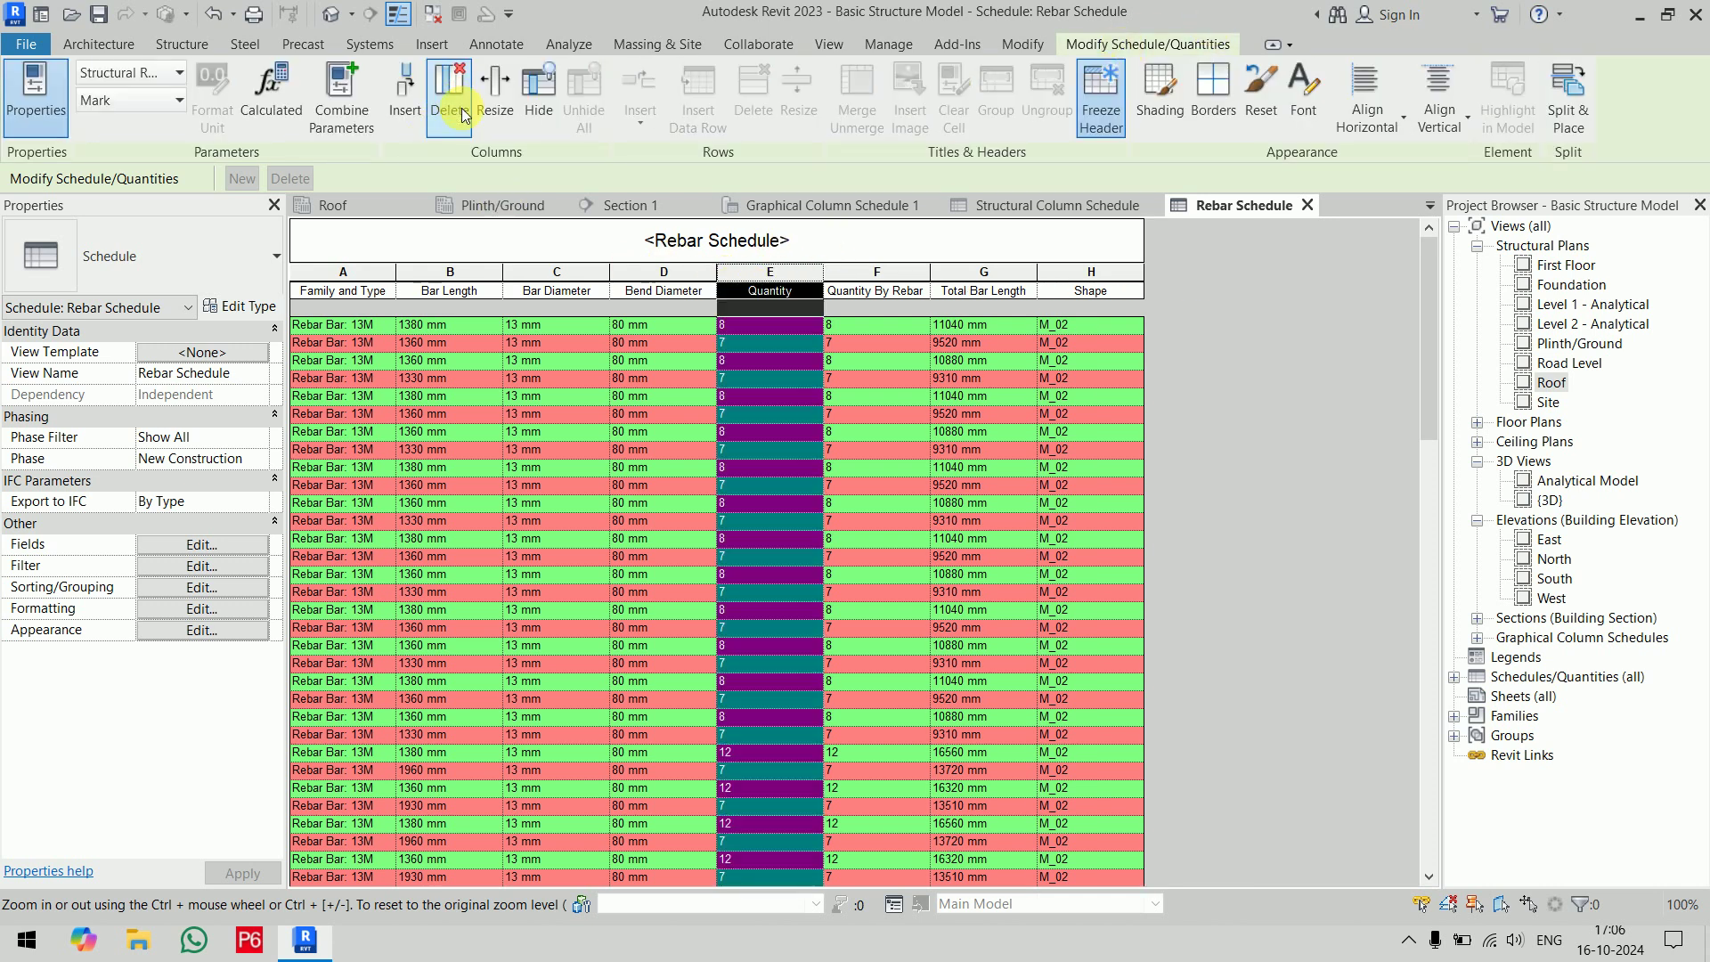
Center the Quantity column's contents horizontally in the rebar schedule
left_click(1367, 105)
left_click(1383, 205)
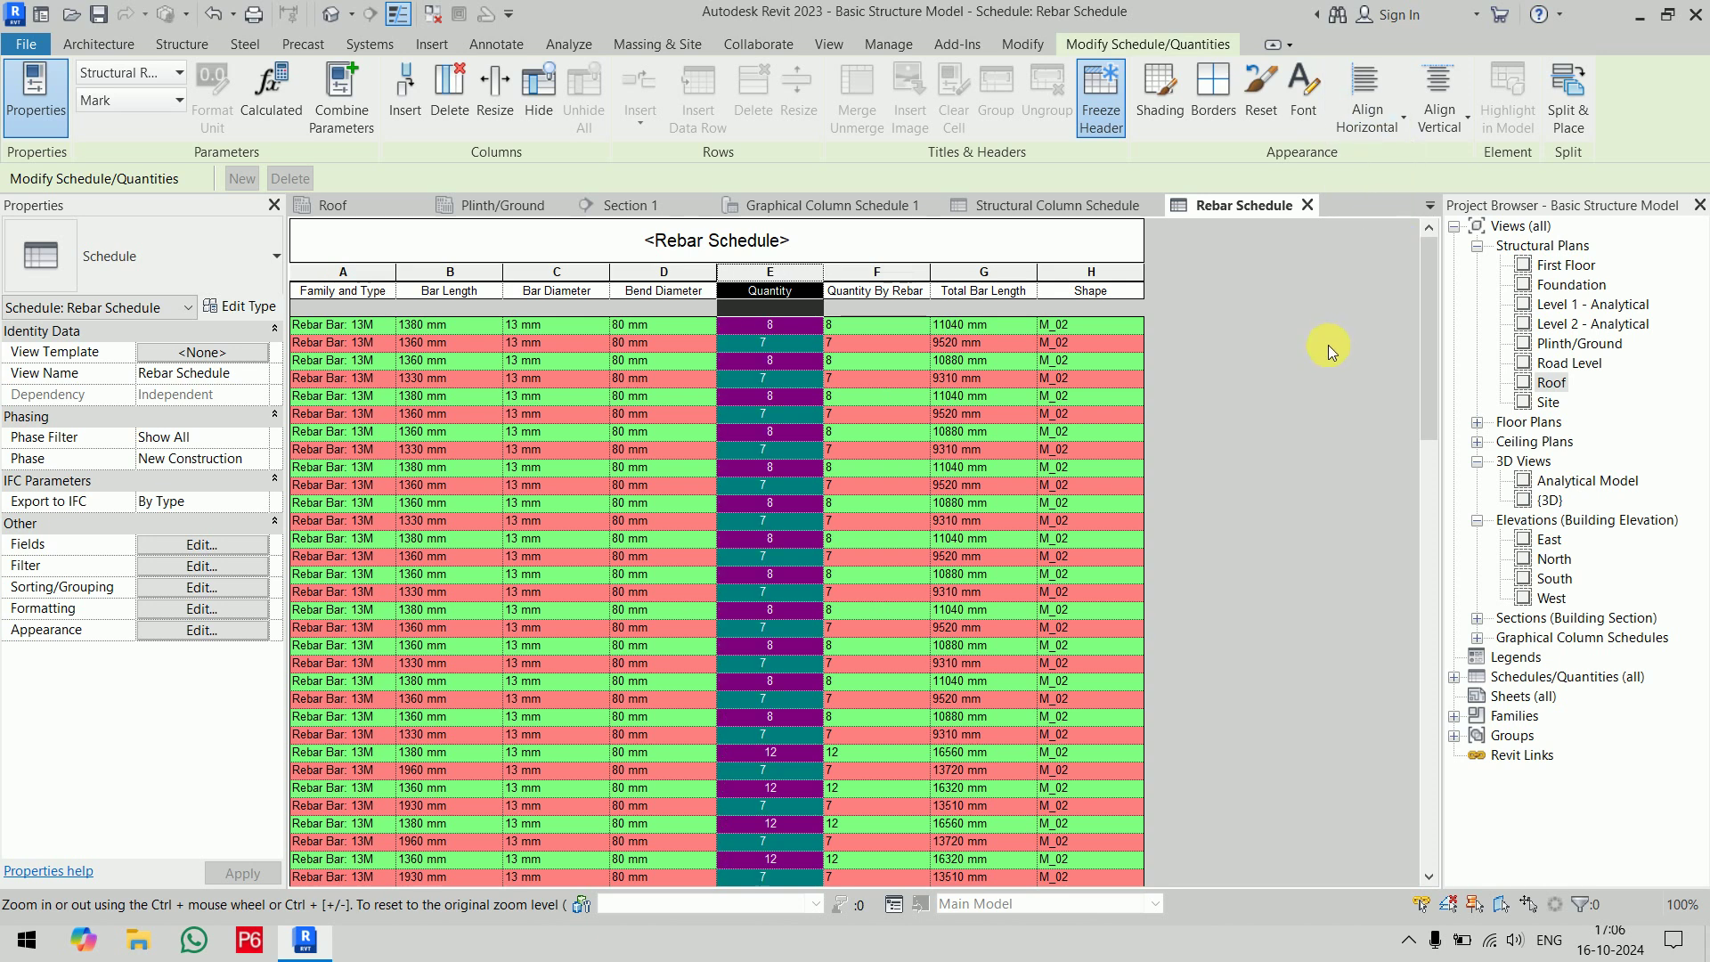
left_click(913, 484)
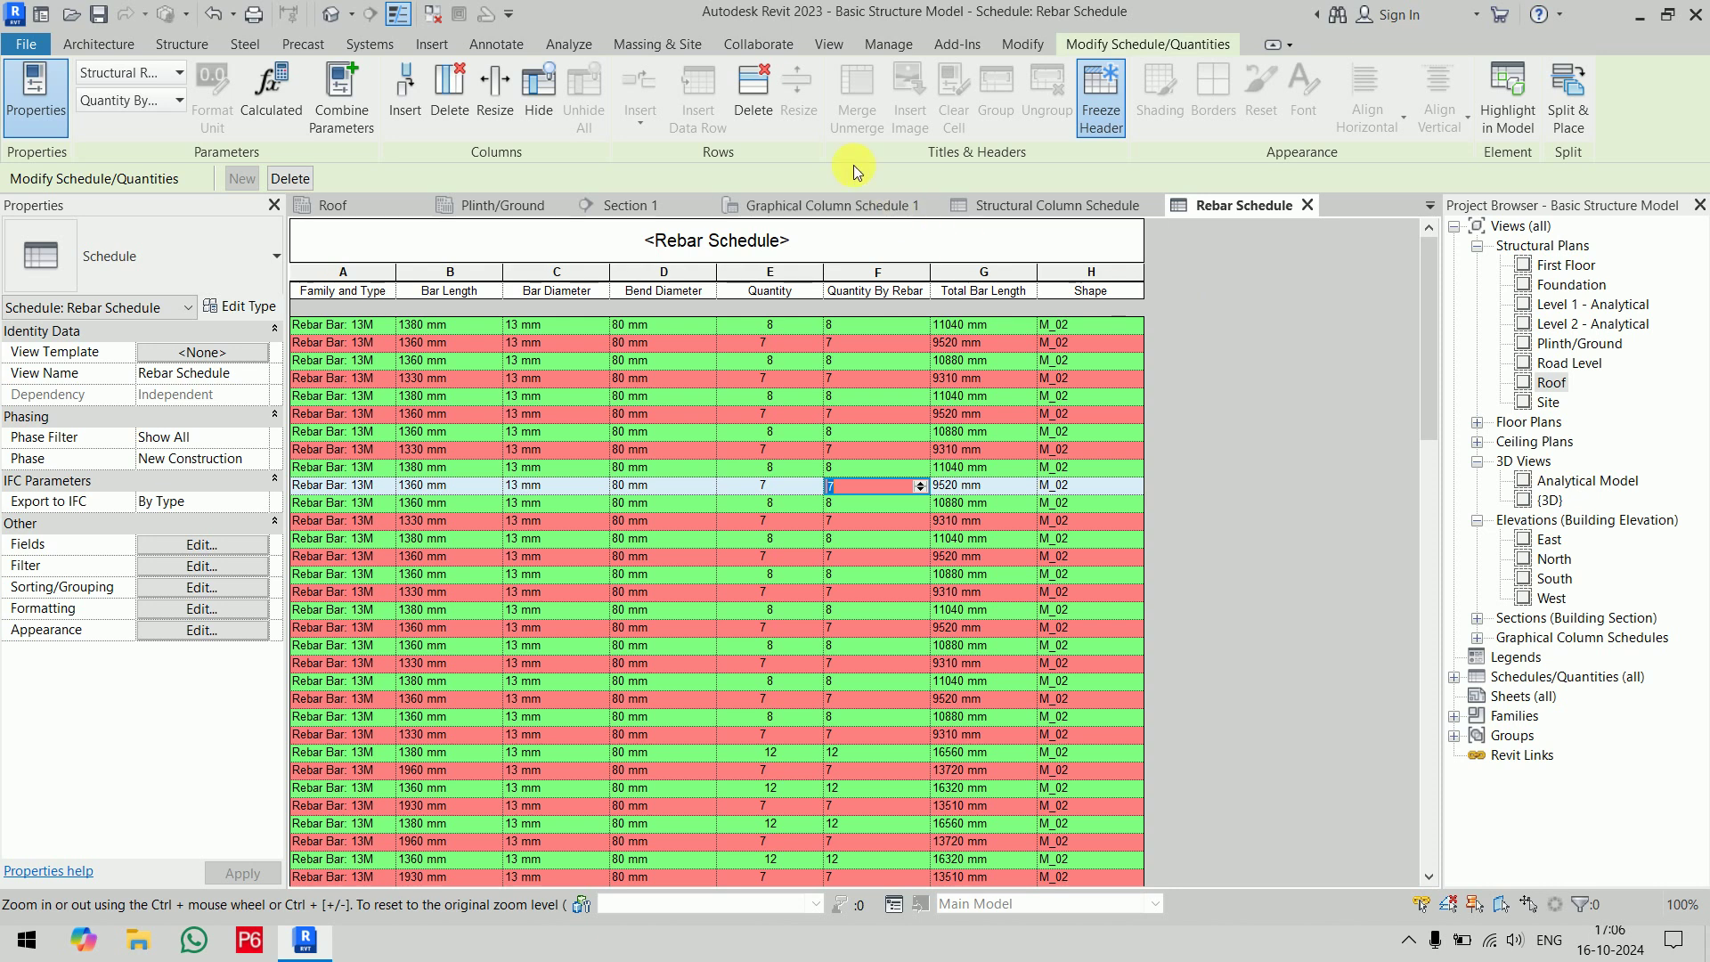
Create a new material takeoff for the Structural Columns category, keeping the default name and the New Construction phase
left_click(828, 43)
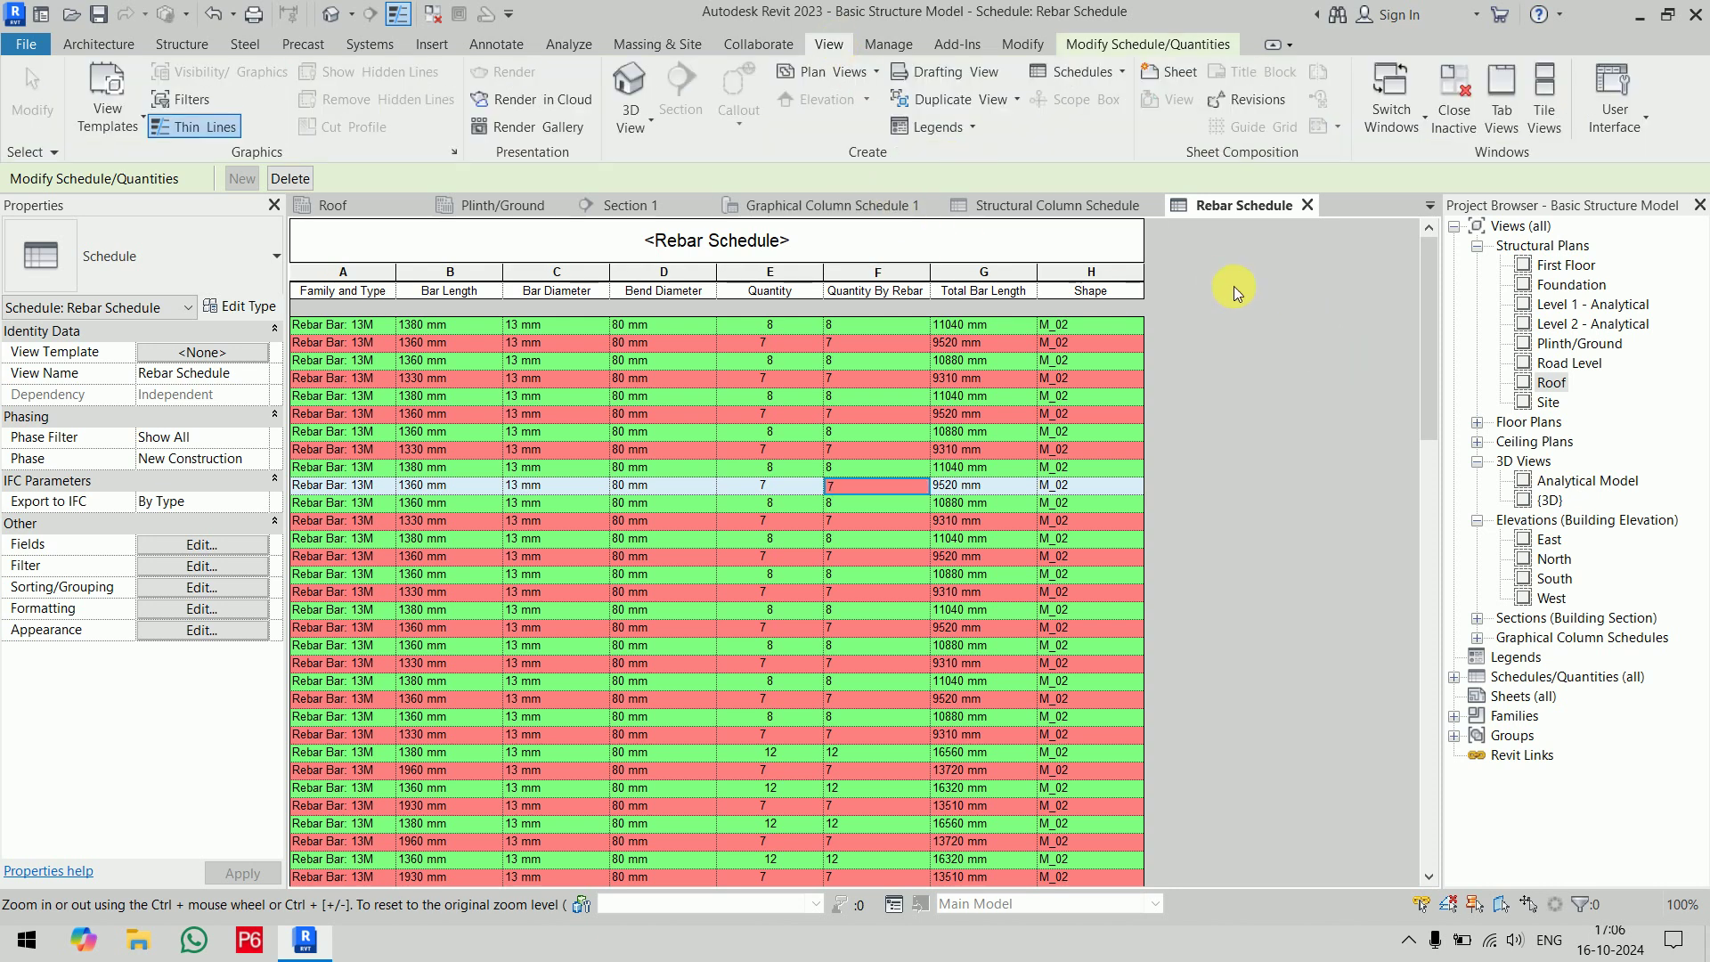
left_click(1105, 73)
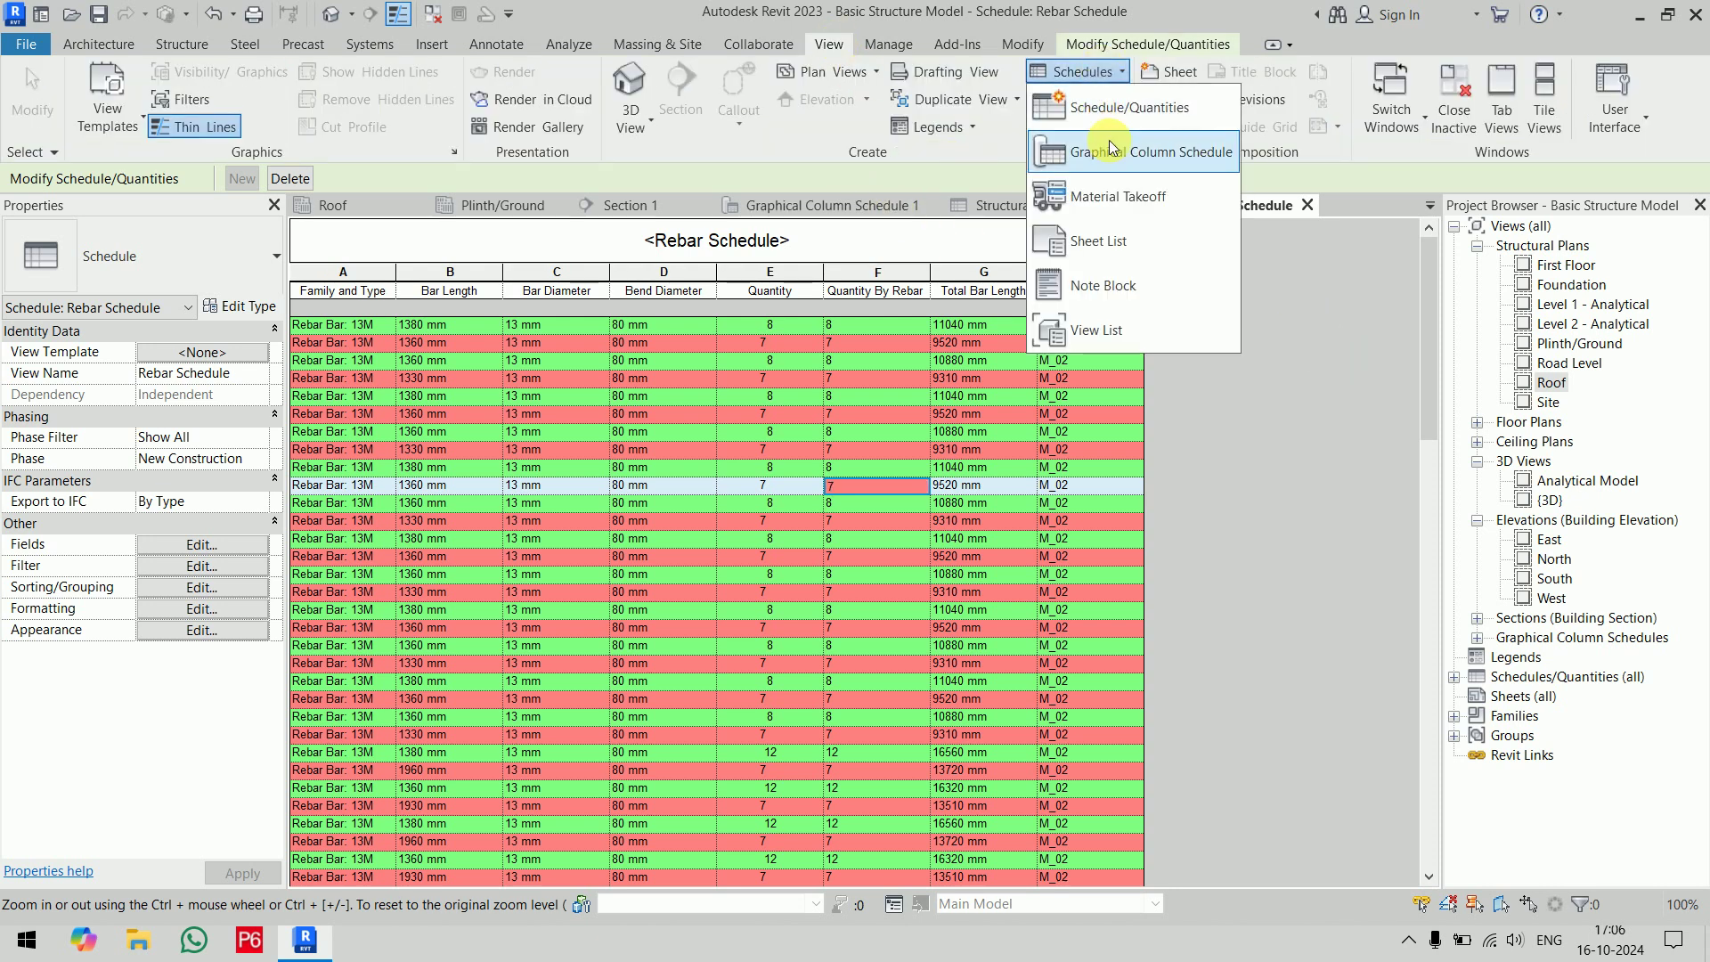
left_click(1124, 205)
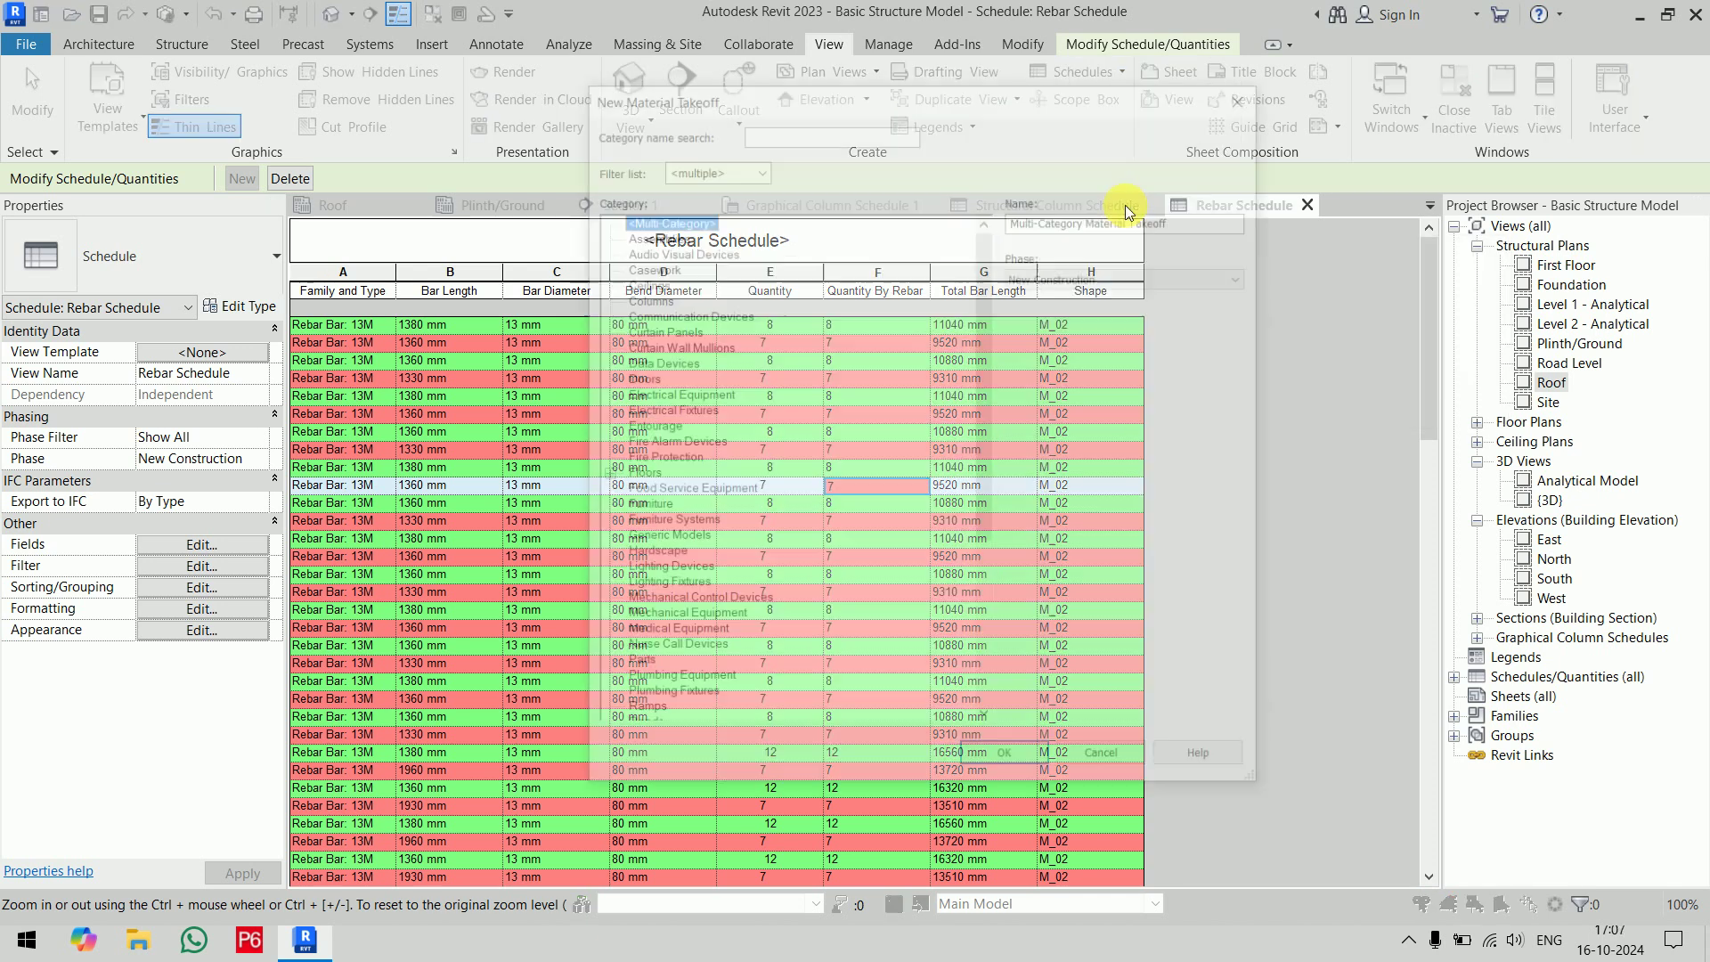
left_click_drag(834, 82, 711, 64)
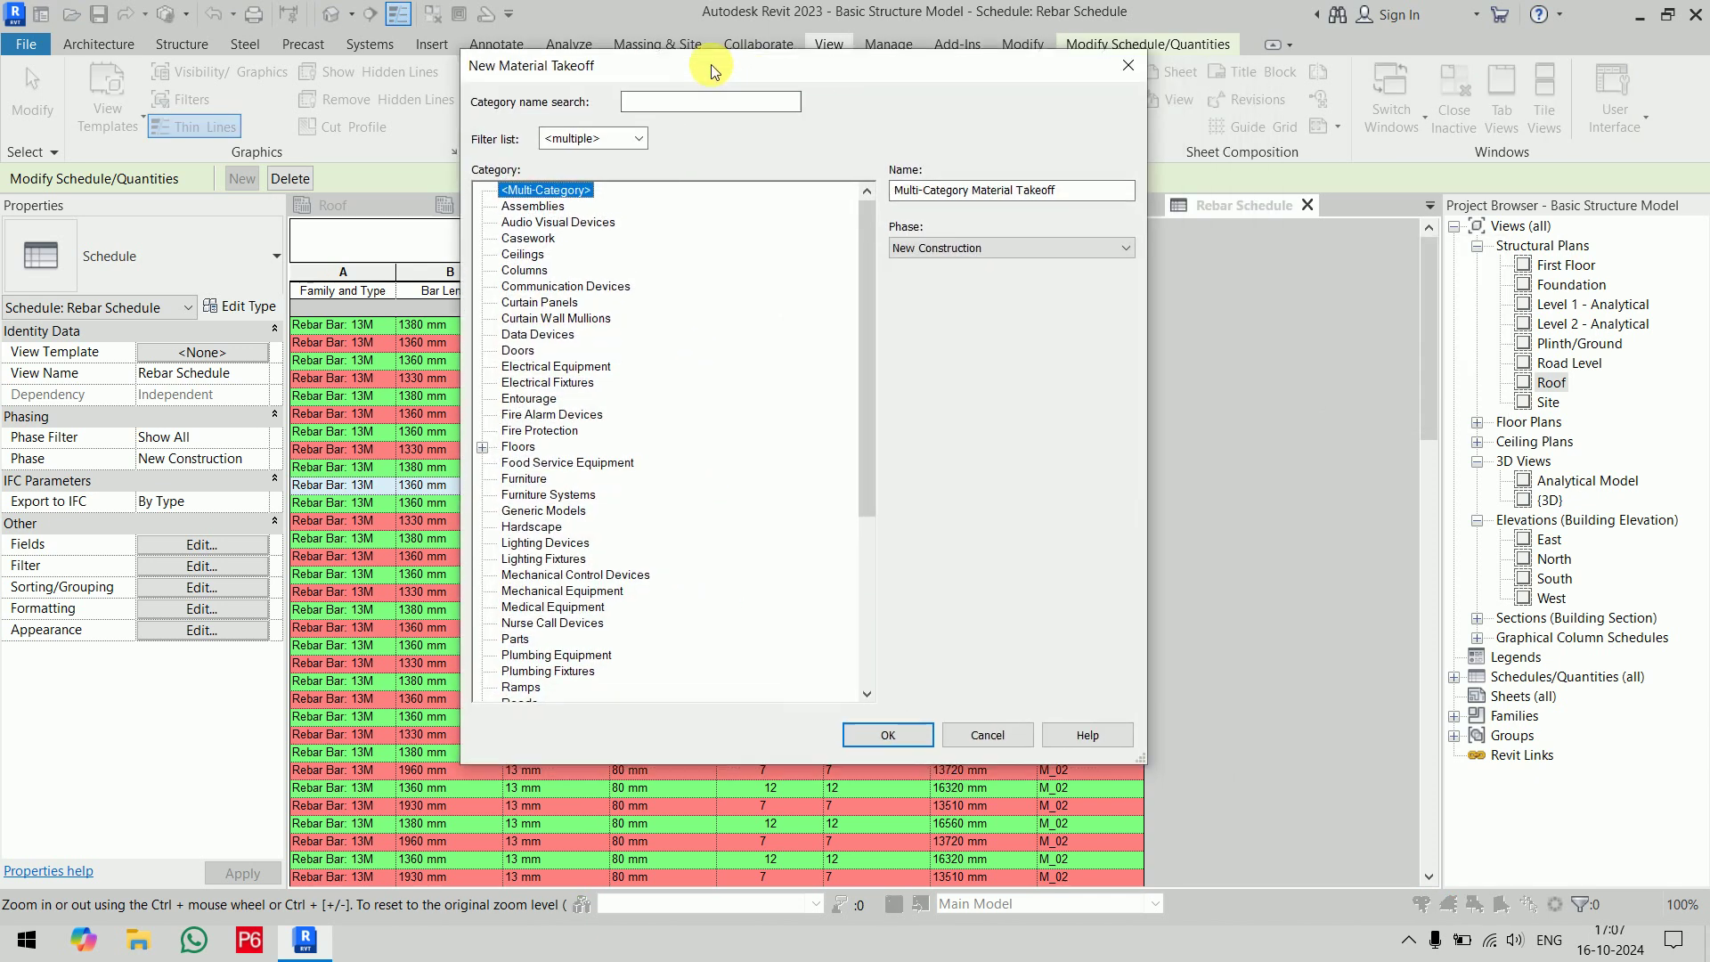
left_click_drag(867, 308, 868, 507)
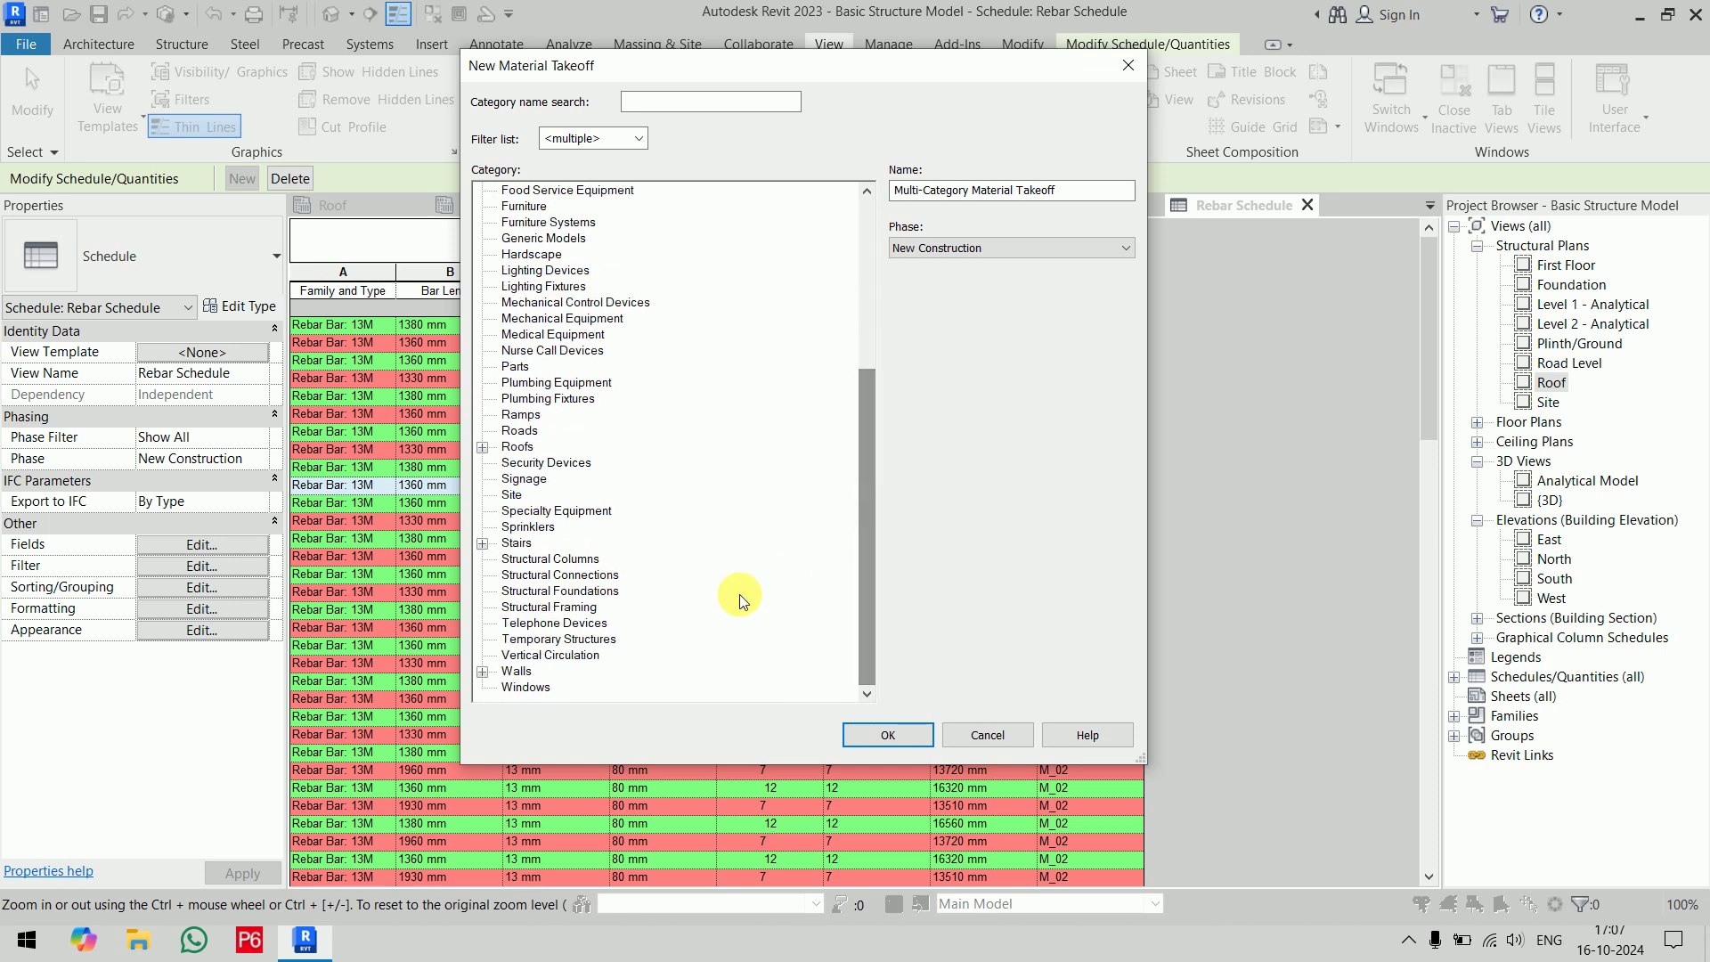
left_click(575, 559)
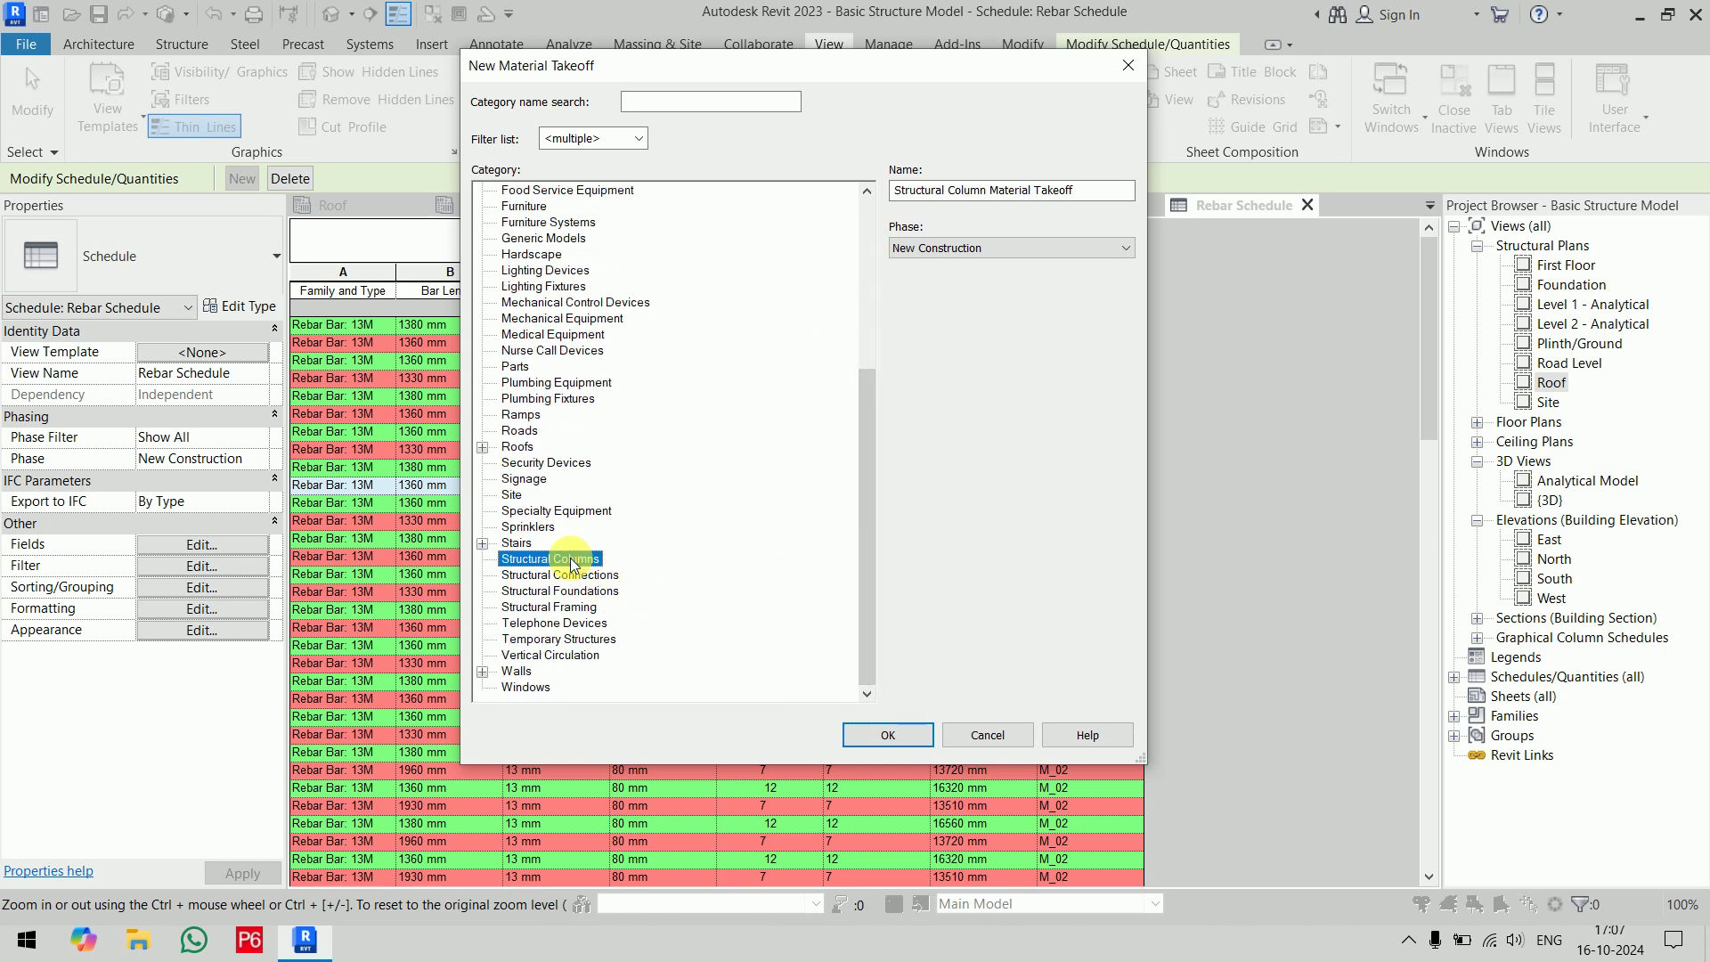
left_click(905, 732)
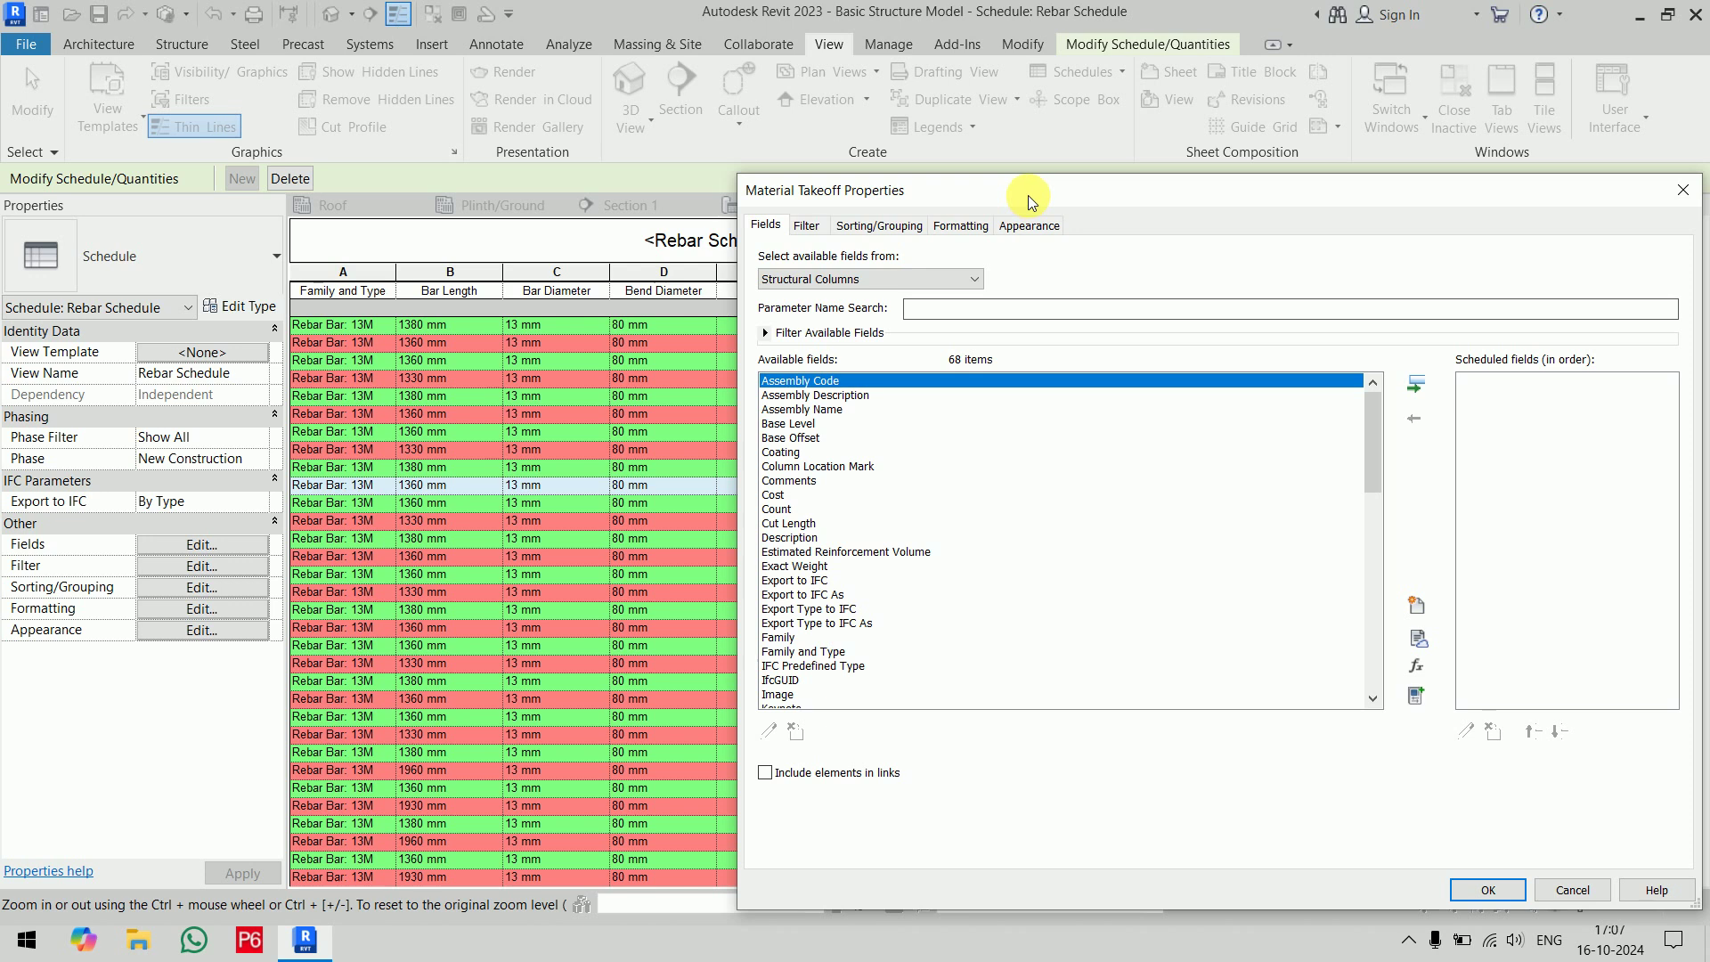
Review the available takeoff fields and add Family and Type as the first scheduled field
left_click_drag(1028, 201, 682, 76)
left_click(554, 429)
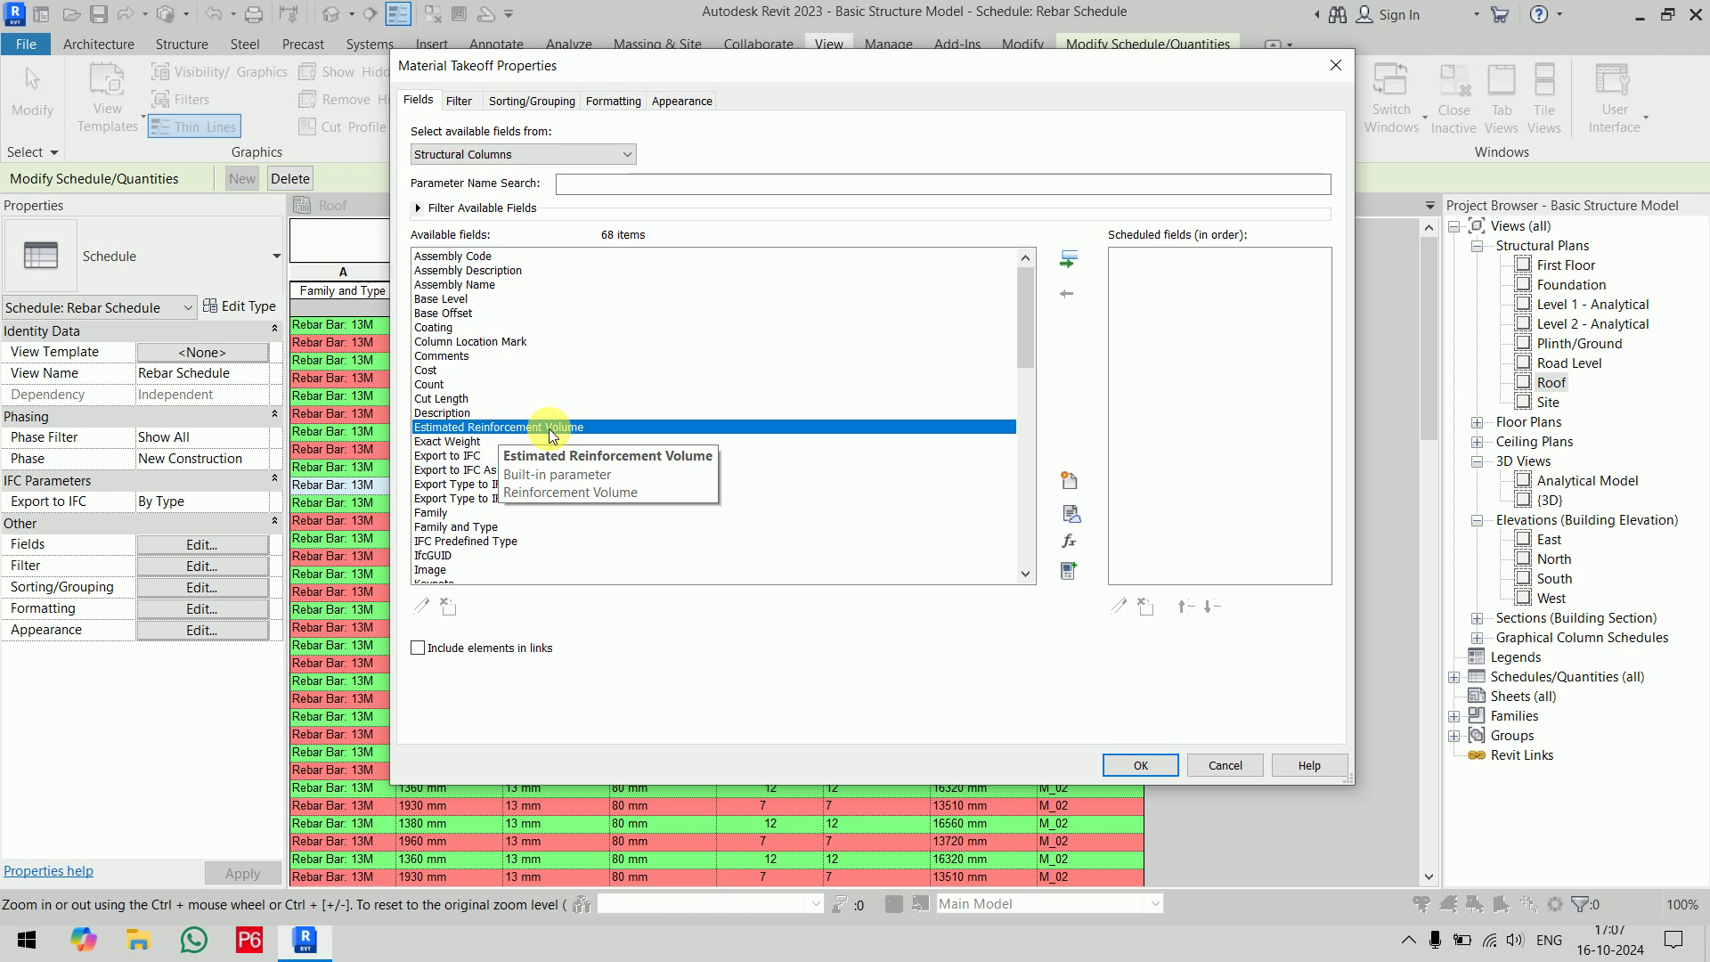
left_click_drag(1029, 322, 1027, 438)
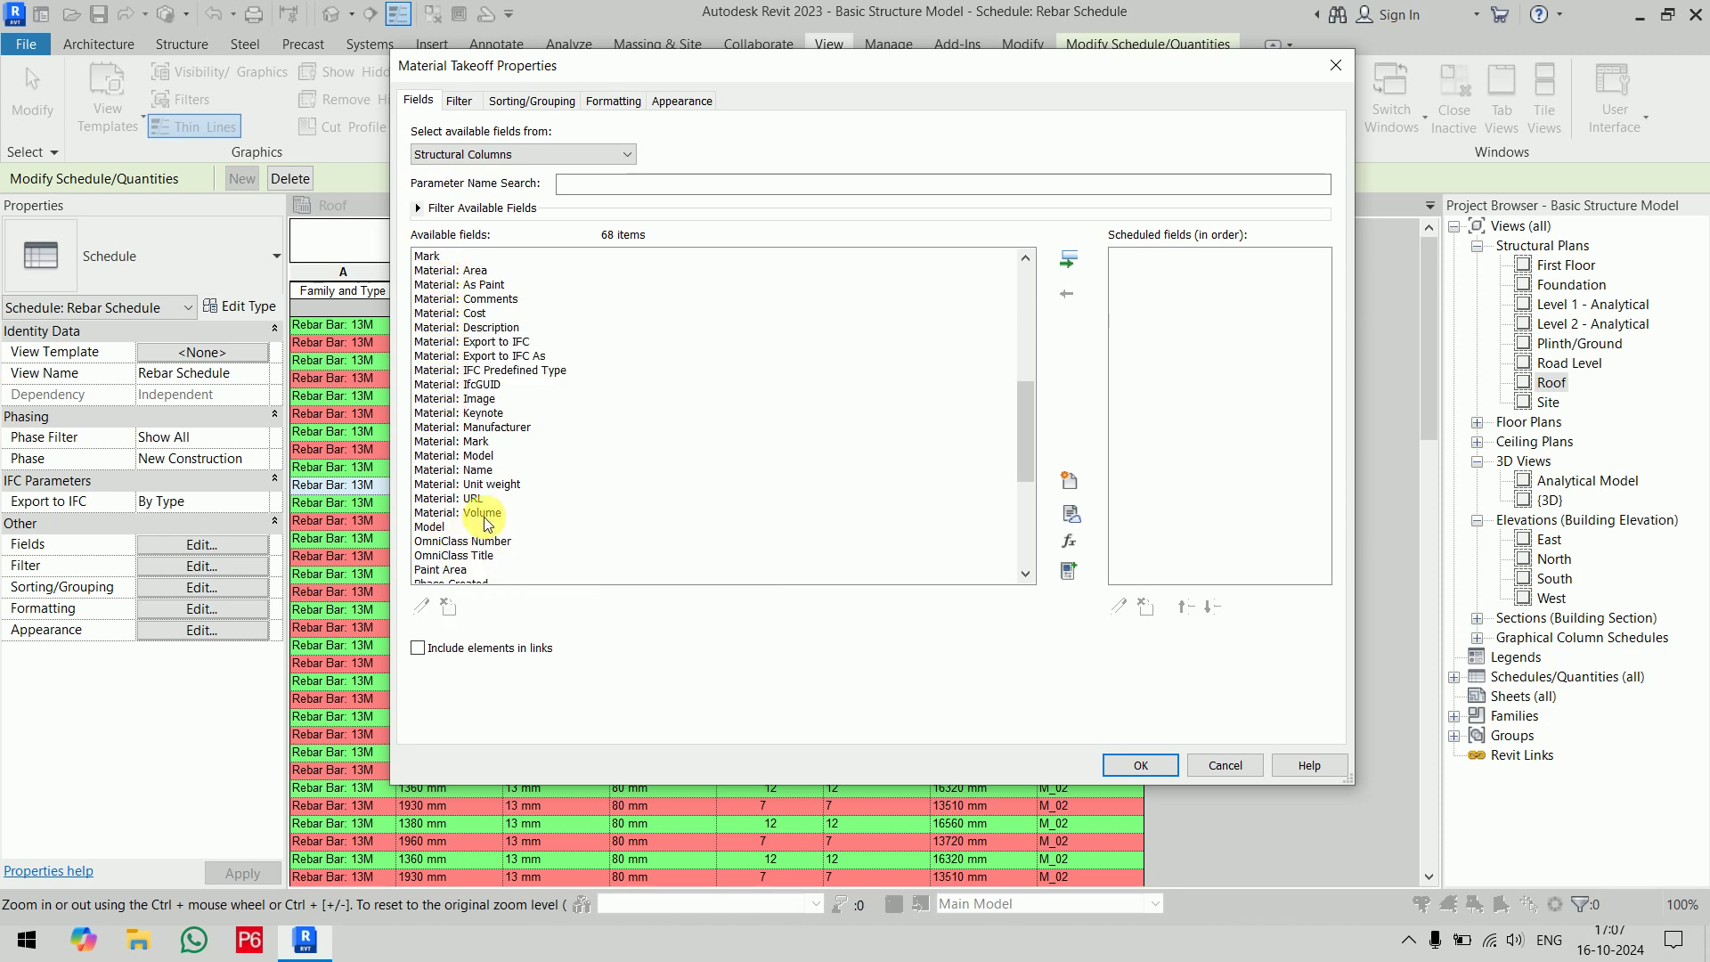
scroll(597, 476, "down", 6)
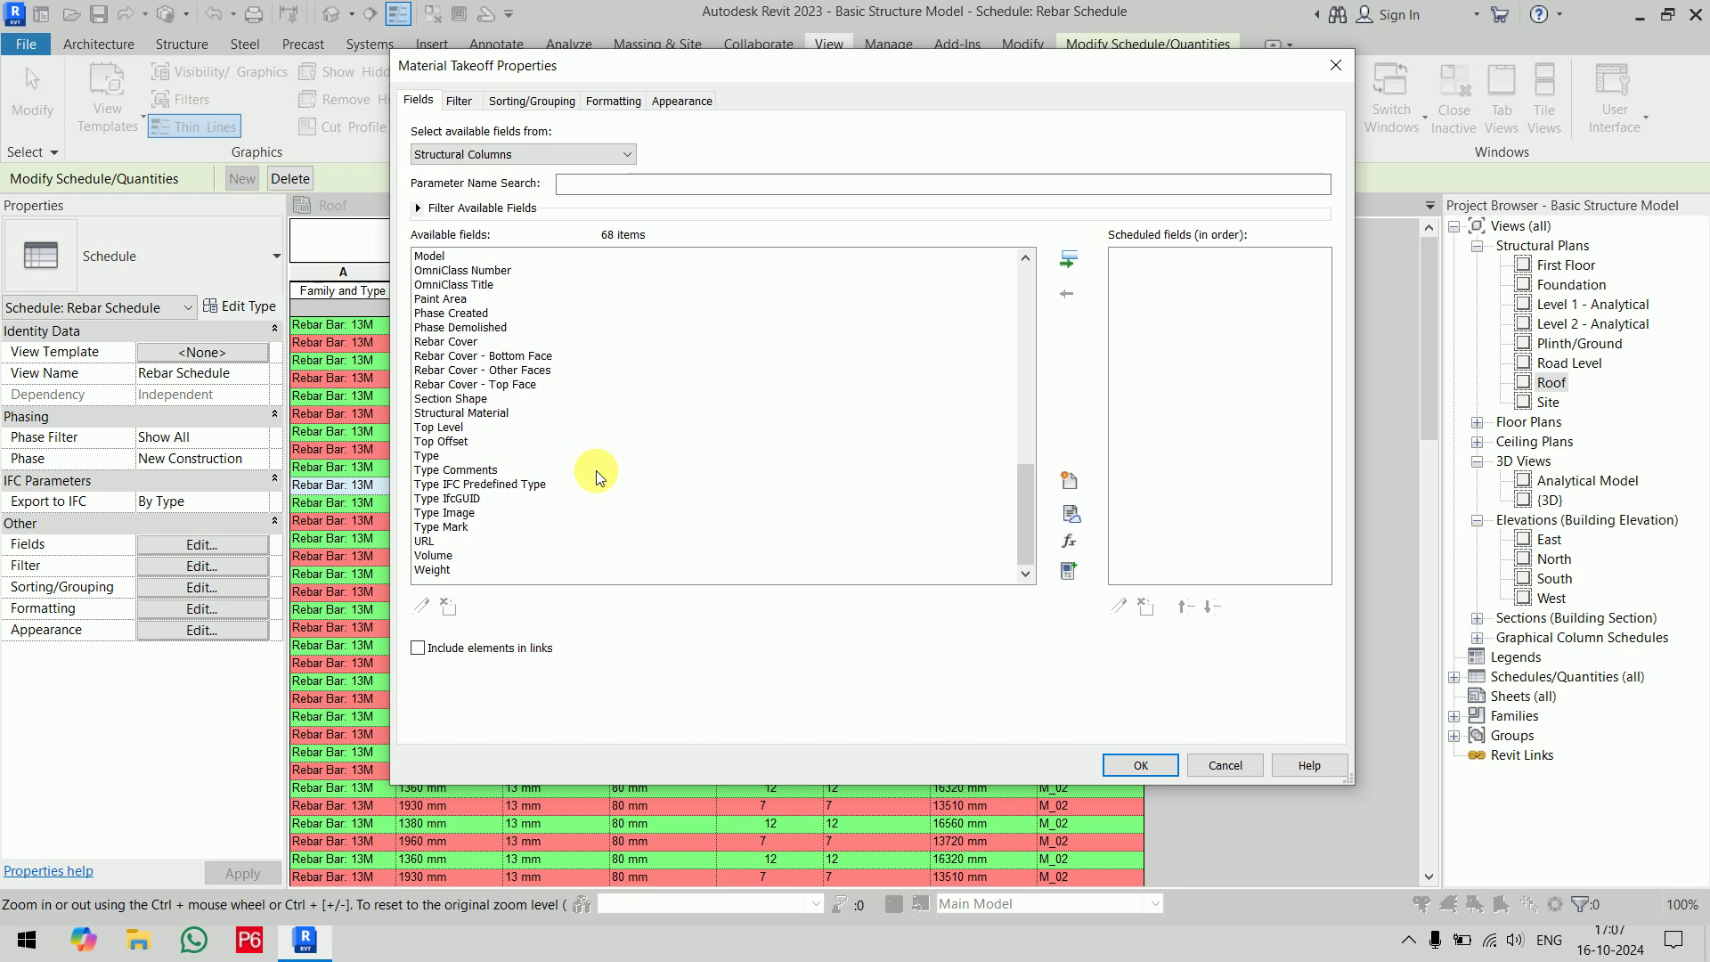
scroll(682, 394, "up", 15)
left_click(684, 398)
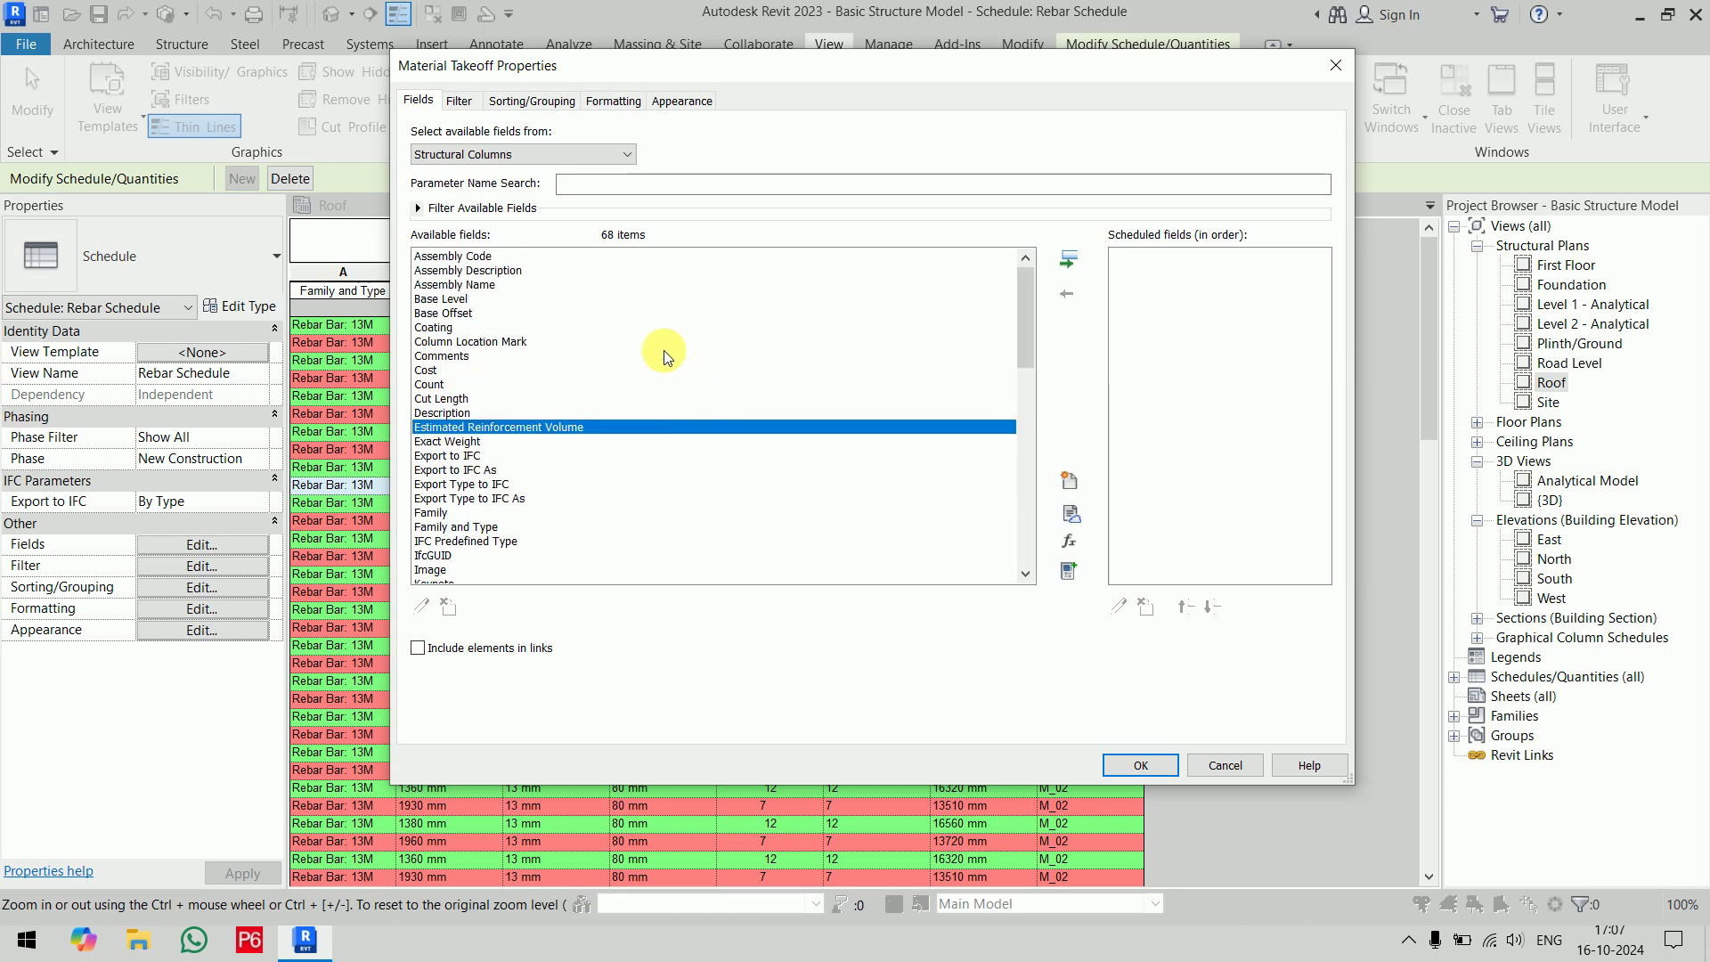
scroll(623, 361, "down", 2)
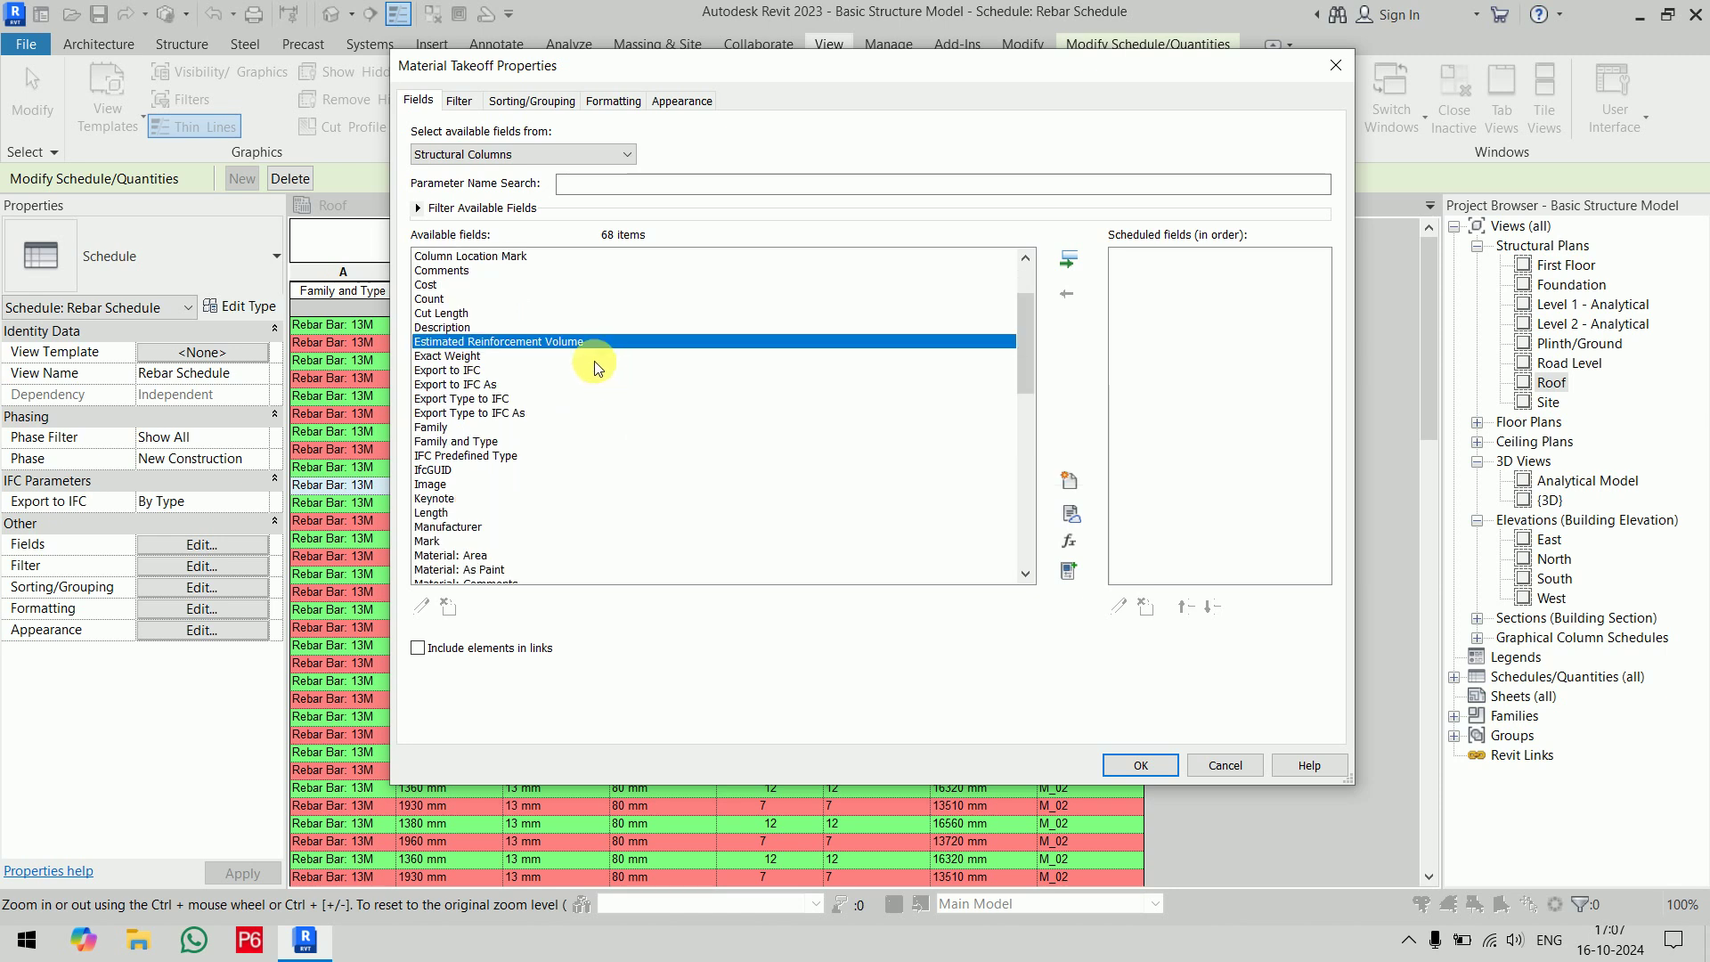
left_click(485, 442)
left_click(1073, 263)
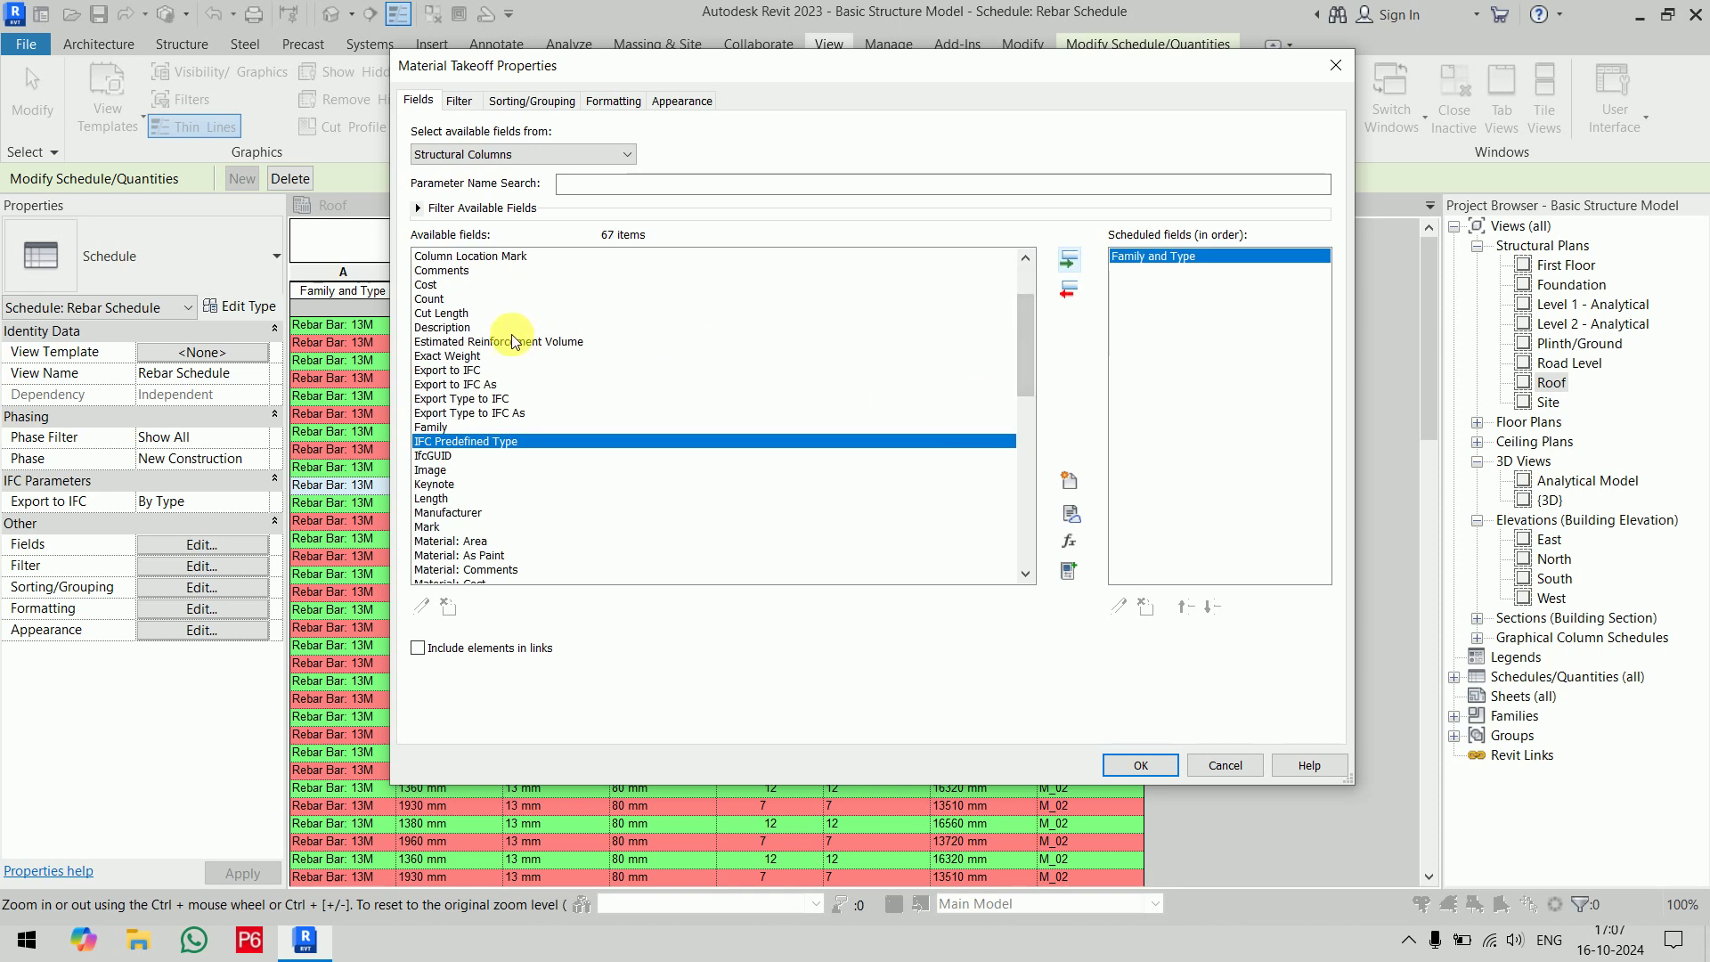
Add the Estimated Reinforcement Volume and Material: Volume fields to the column material takeoff
left_click(498, 427)
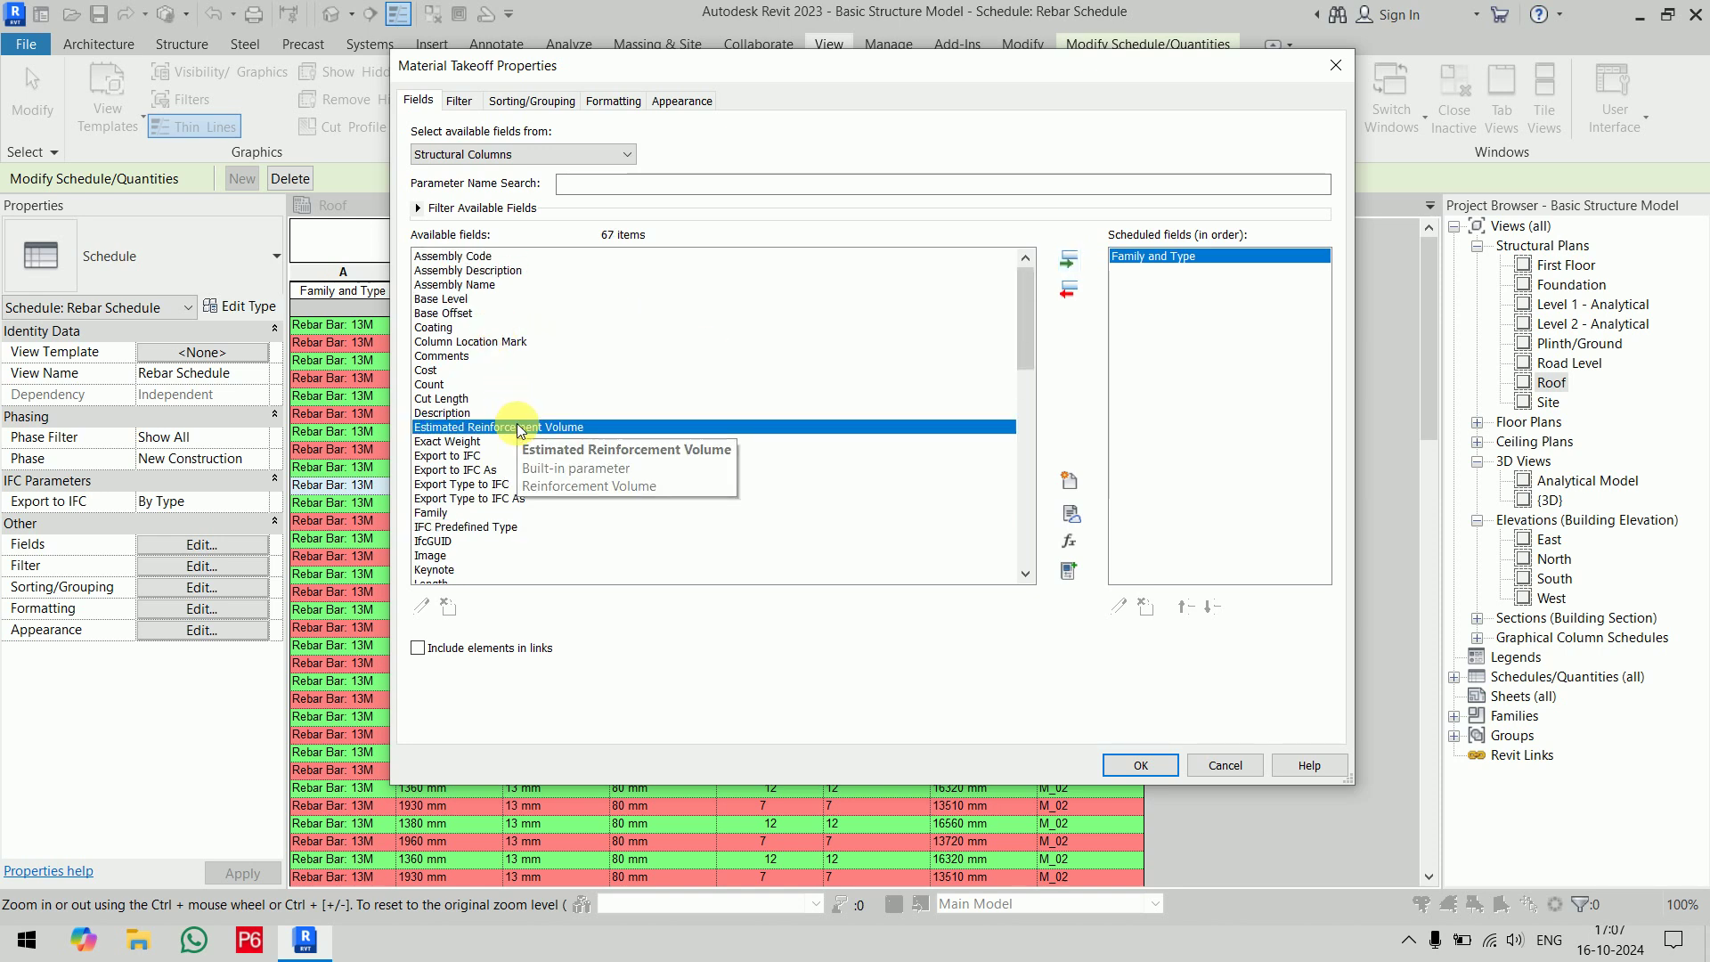
left_click(1069, 261)
left_click_drag(1023, 341, 1029, 438)
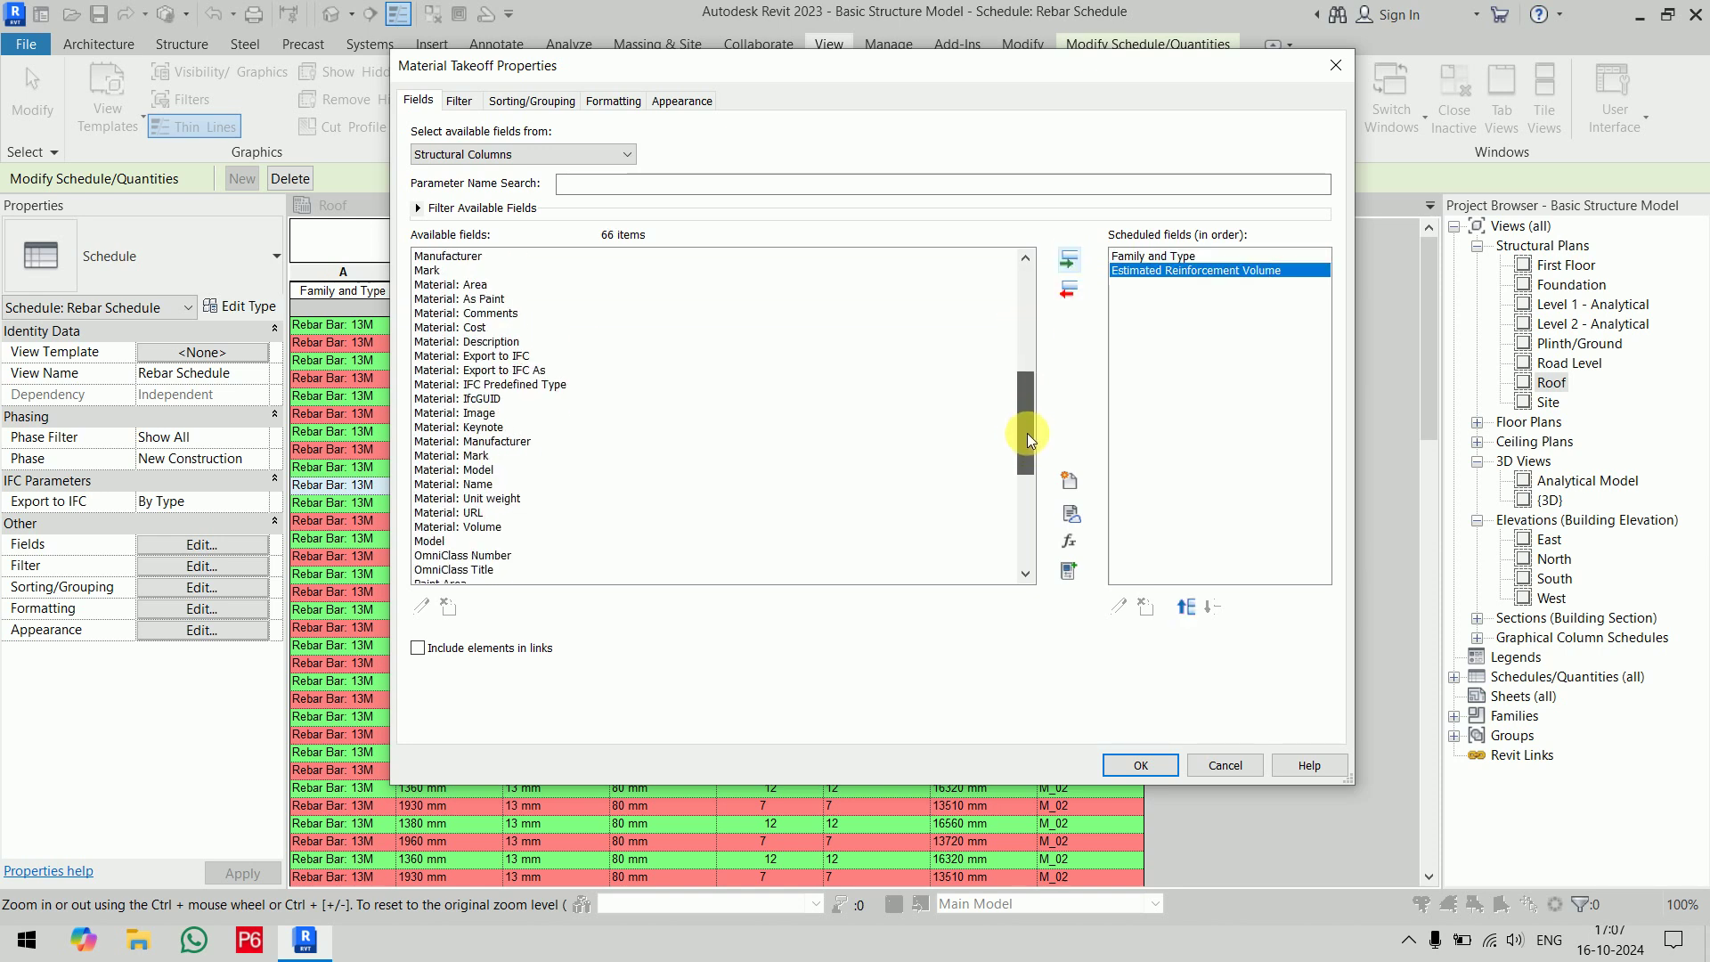
left_click(499, 528)
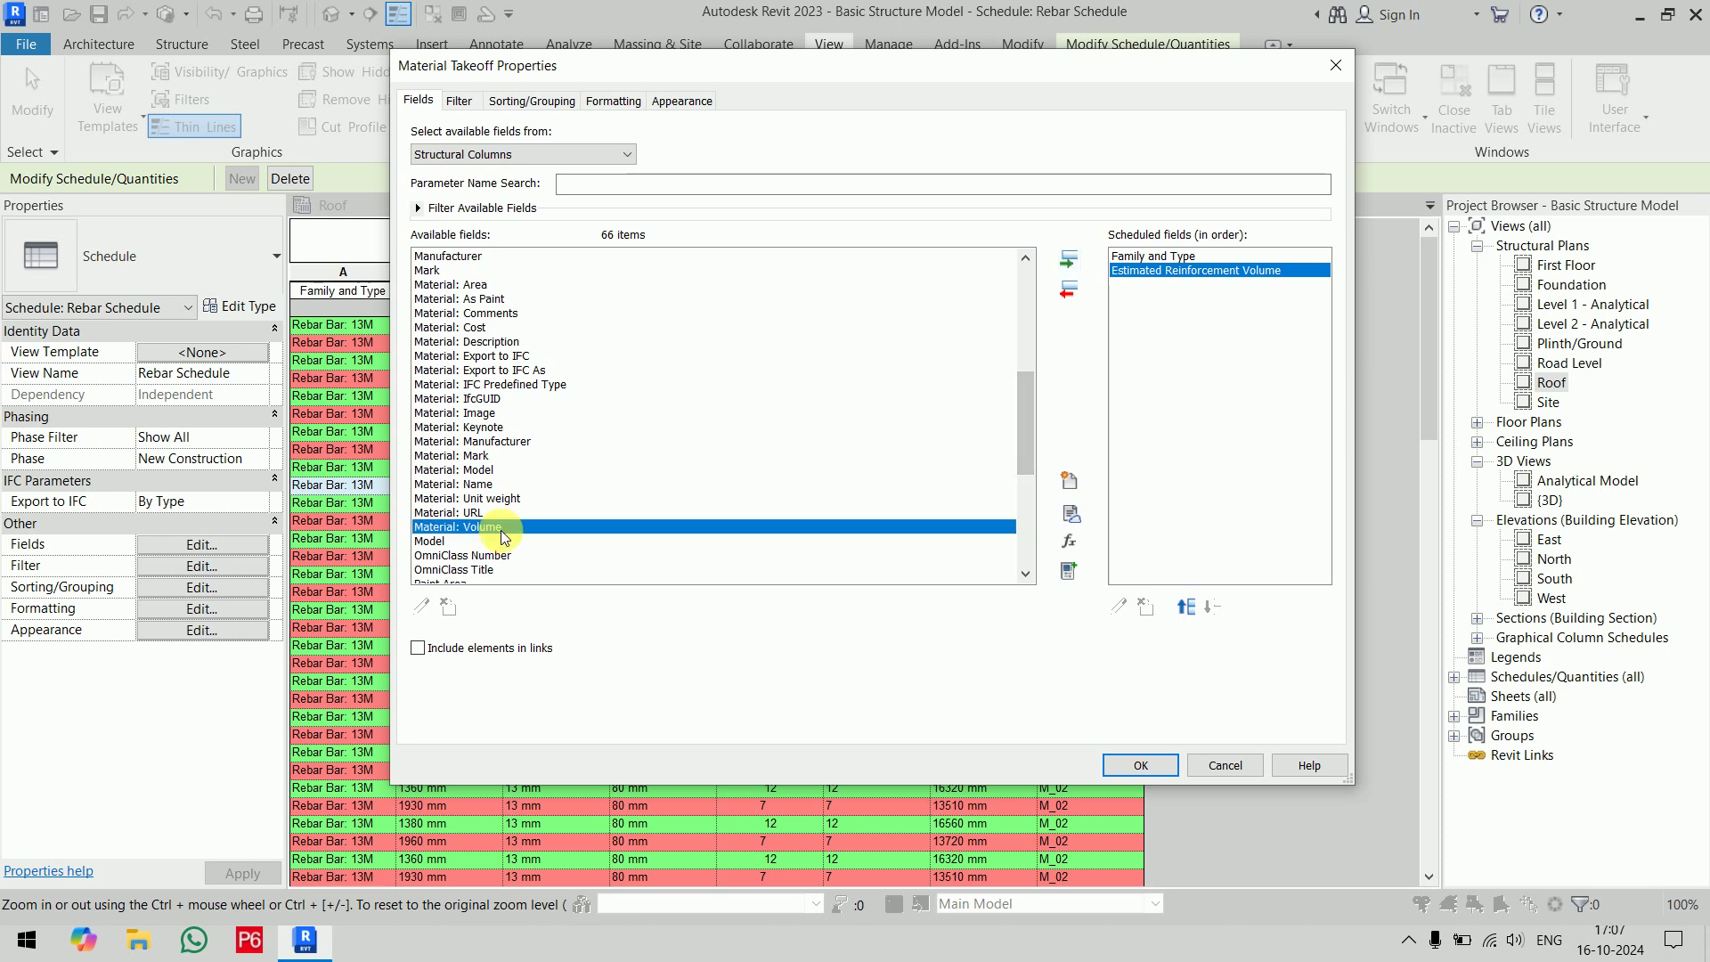
left_click(1068, 259)
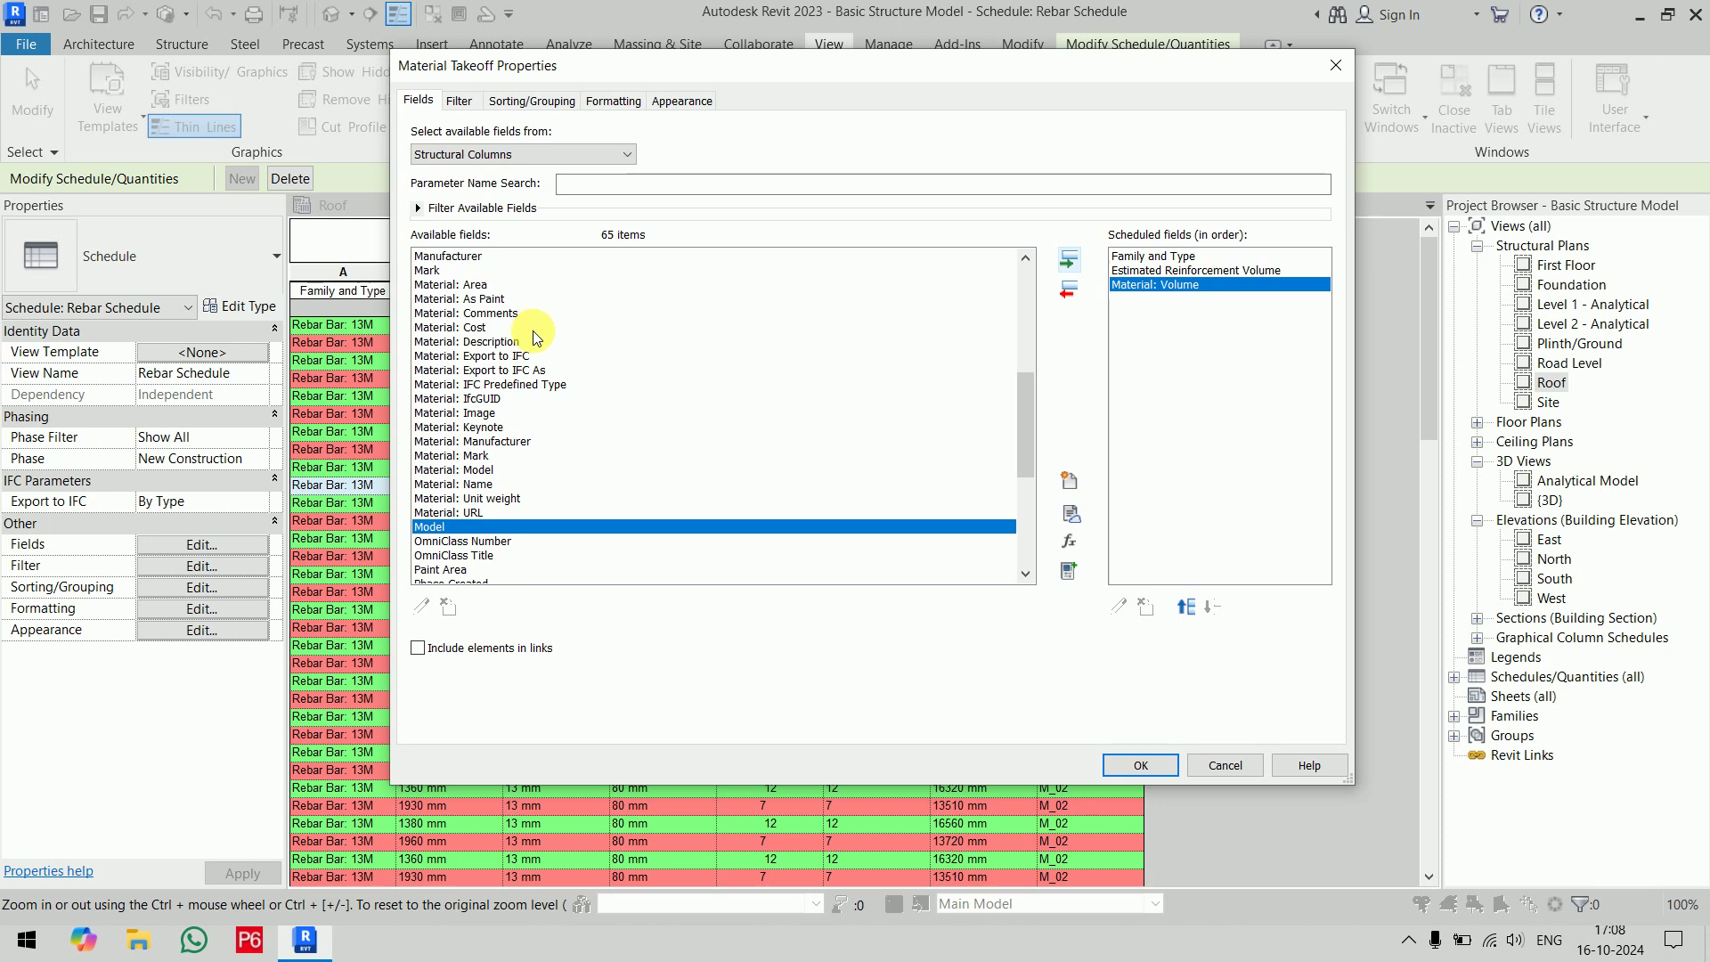
Add the Material: Unit weight and Count fields to the column takeoff and generate it
left_click(497, 498)
left_click(1068, 259)
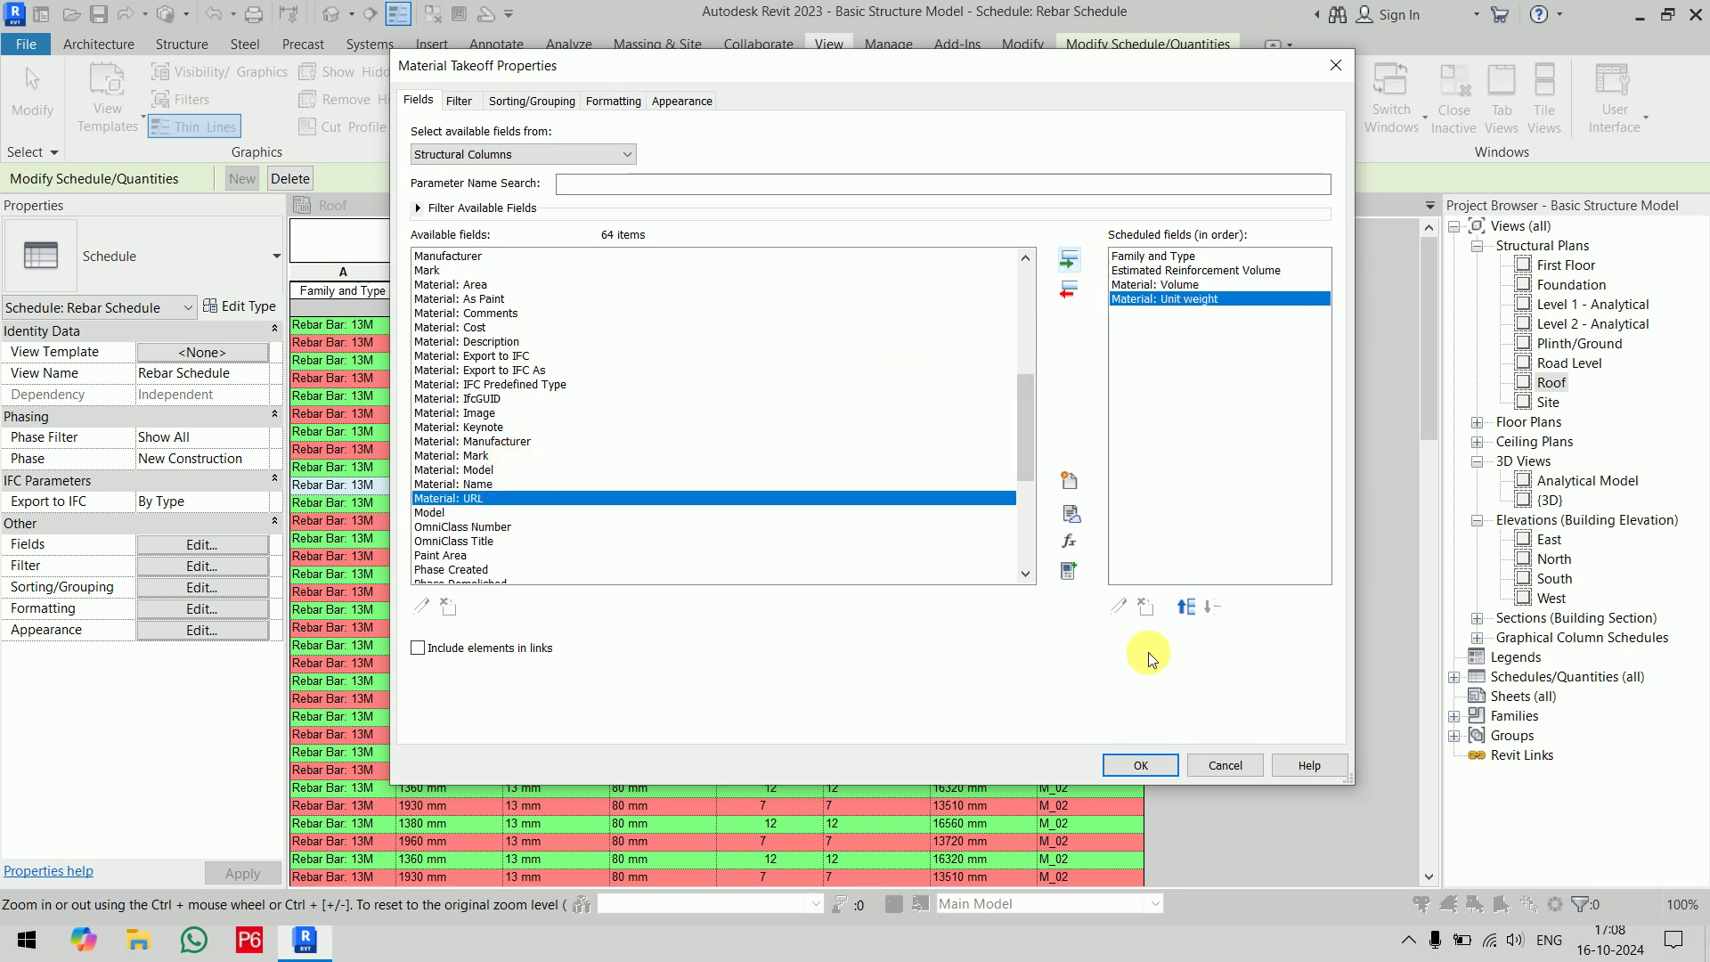
scroll(725, 446, "up", 7)
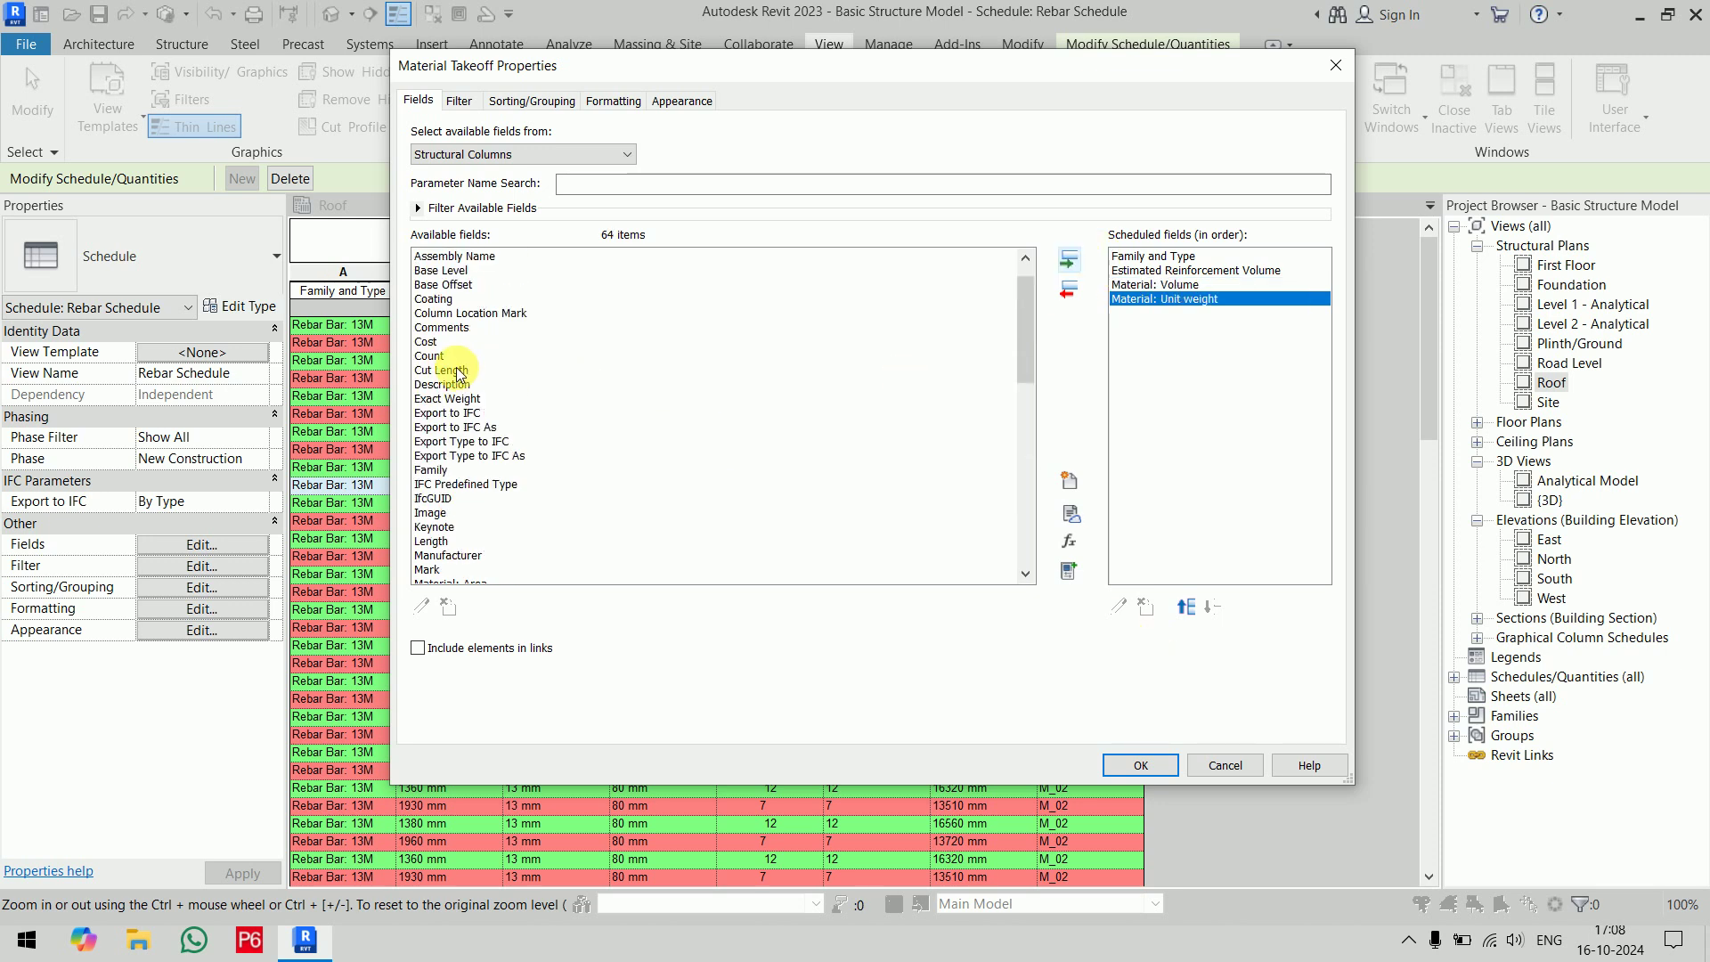
left_click(434, 355)
left_click(1068, 259)
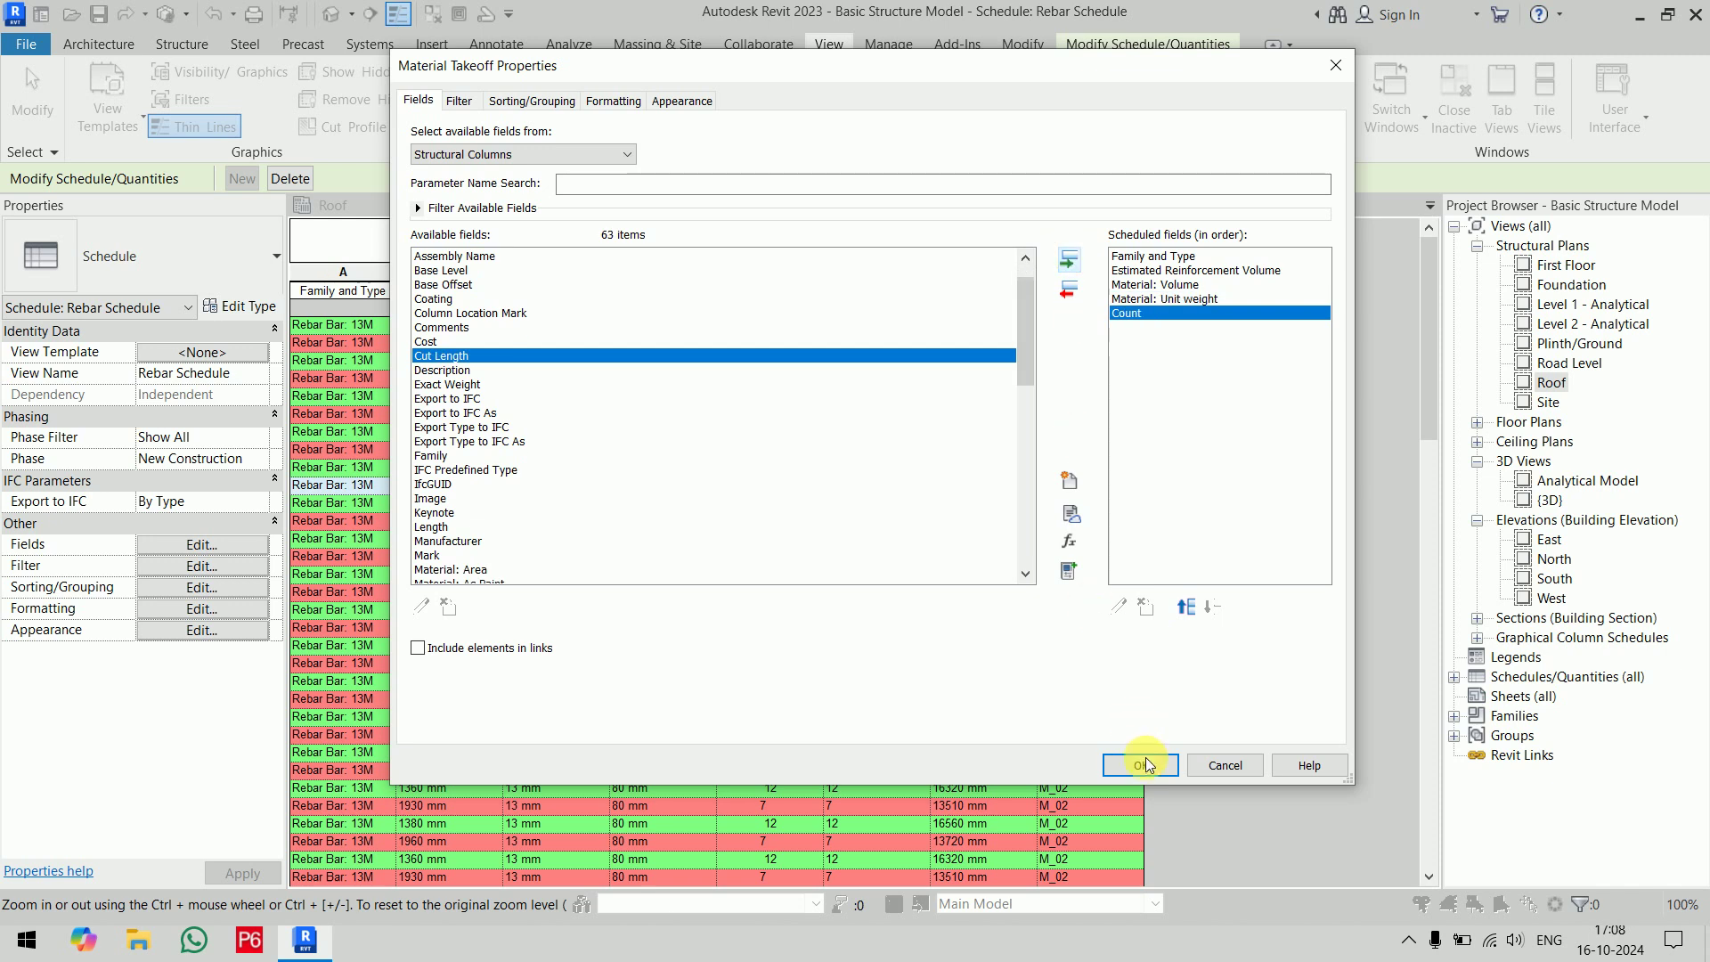
left_click(1144, 764)
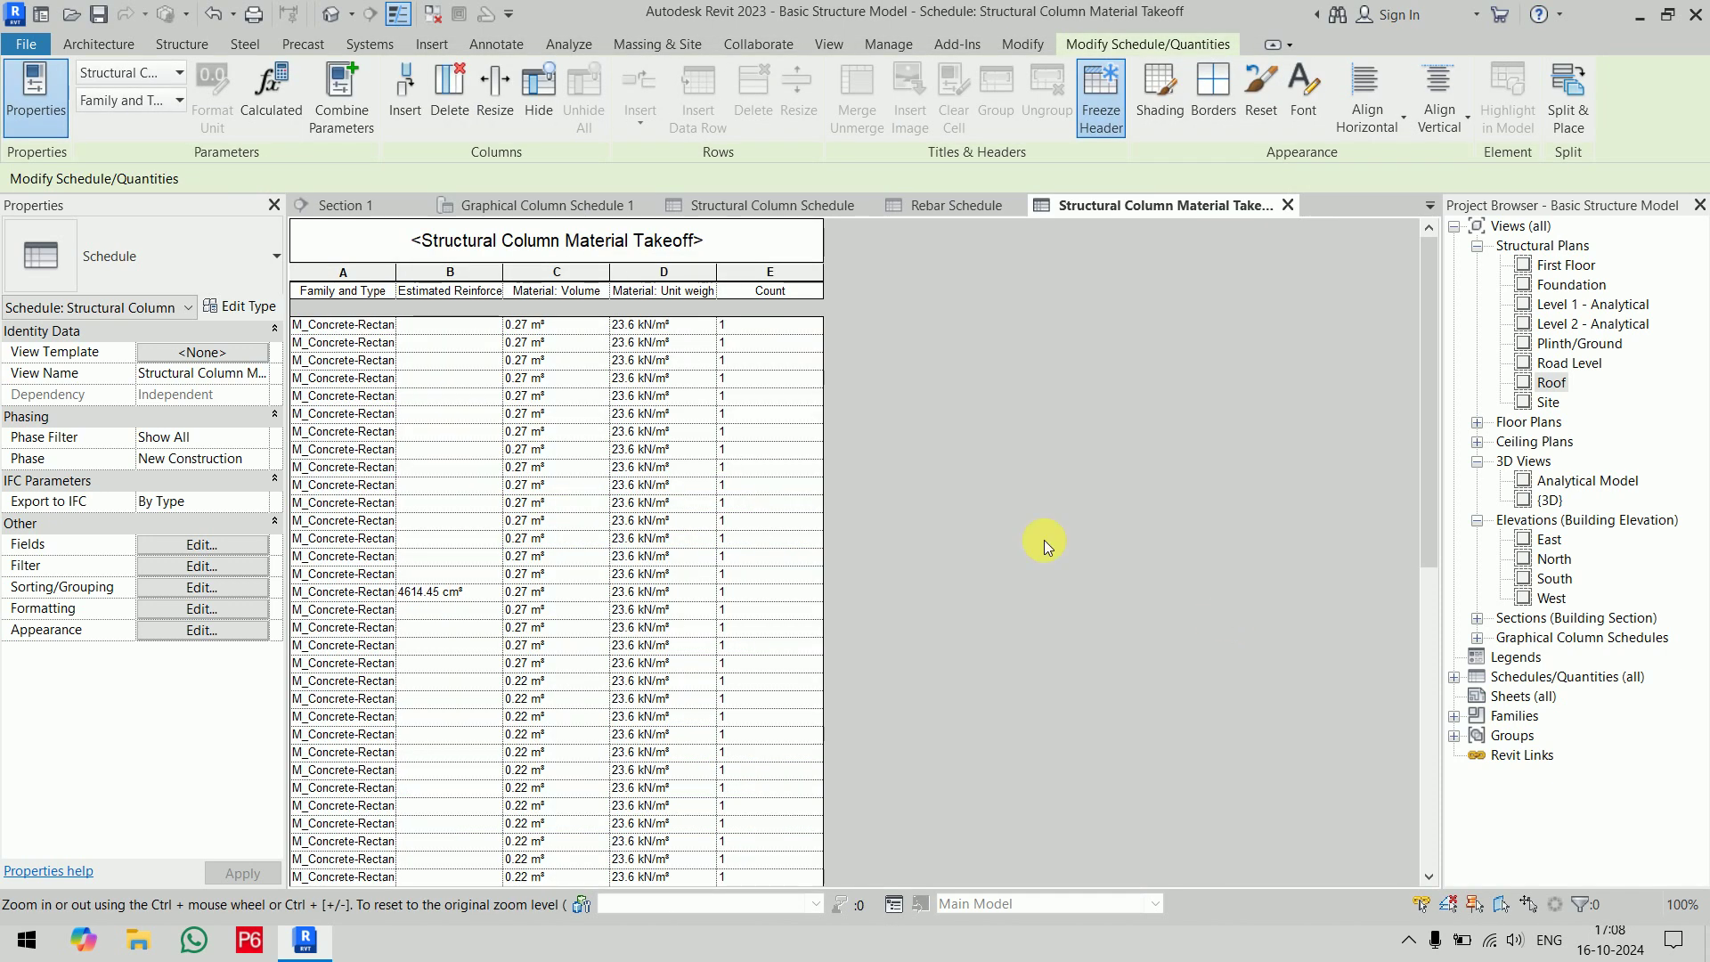
Widen the takeoff's Estimated Reinforcement Volume and Family and Type columns to show their full text, and look through the rows
left_click_drag(503, 276, 611, 290)
left_click_drag(395, 284, 545, 286)
scroll(716, 501, "down", 4)
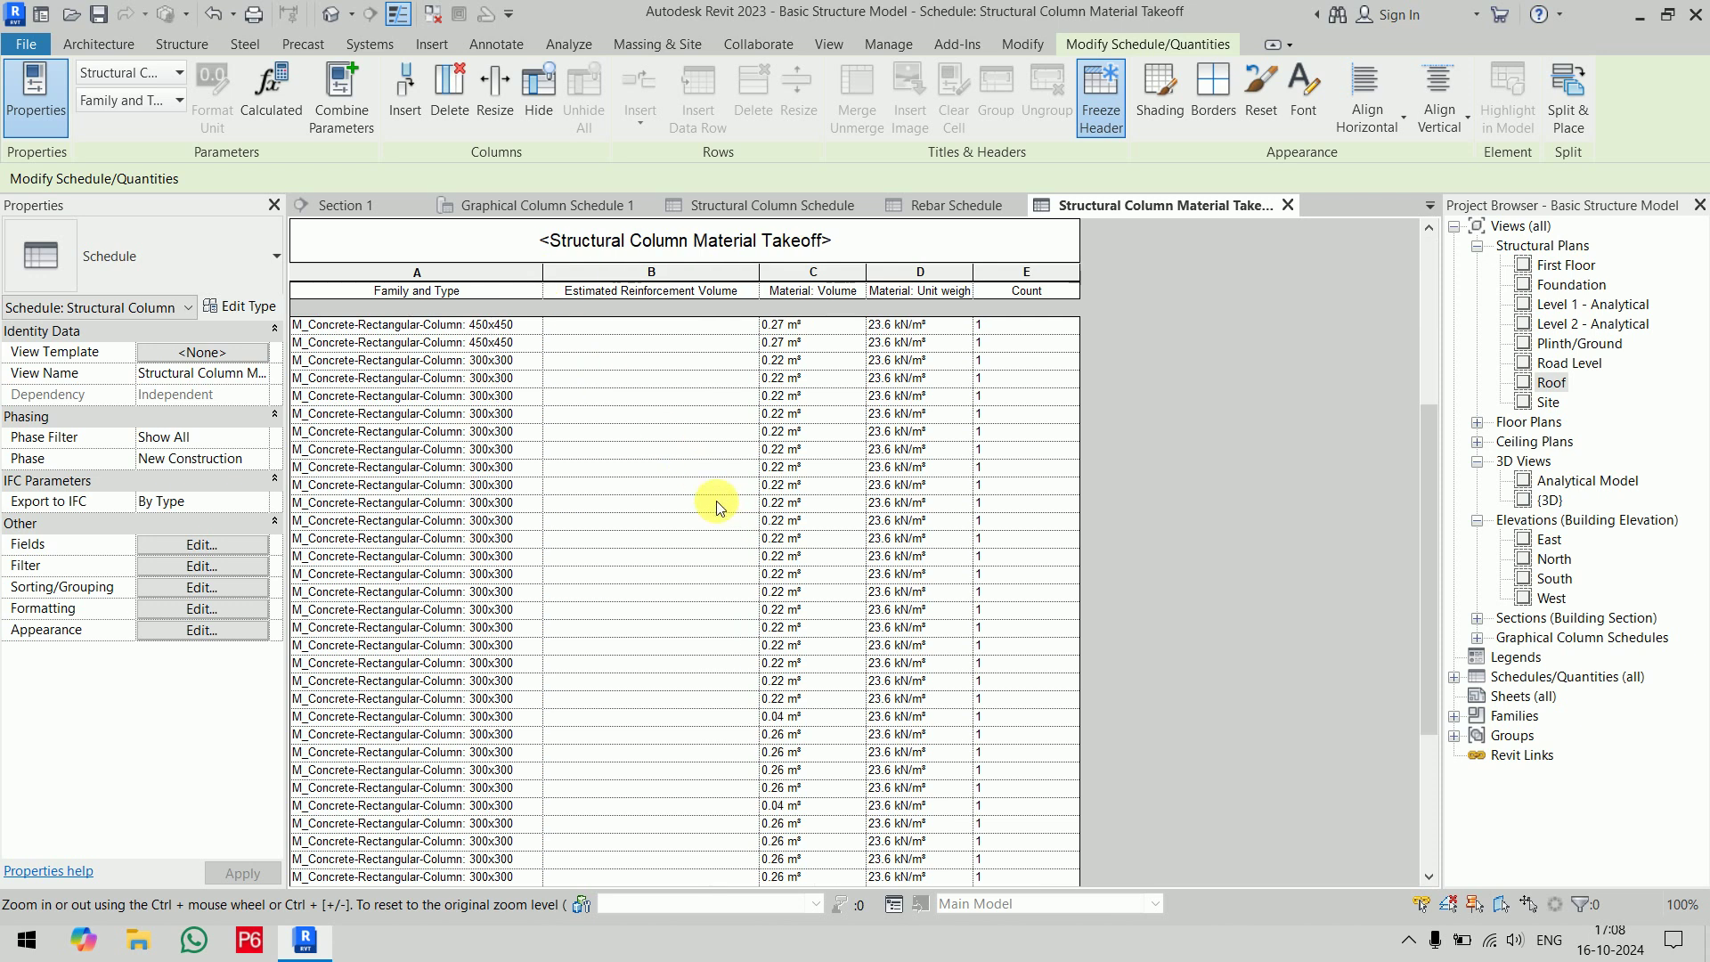
Examine the reinforcement volume, material volume and unit weight values across the rows of the Structural Column Material Takeoff
scroll(716, 501, "up", 4)
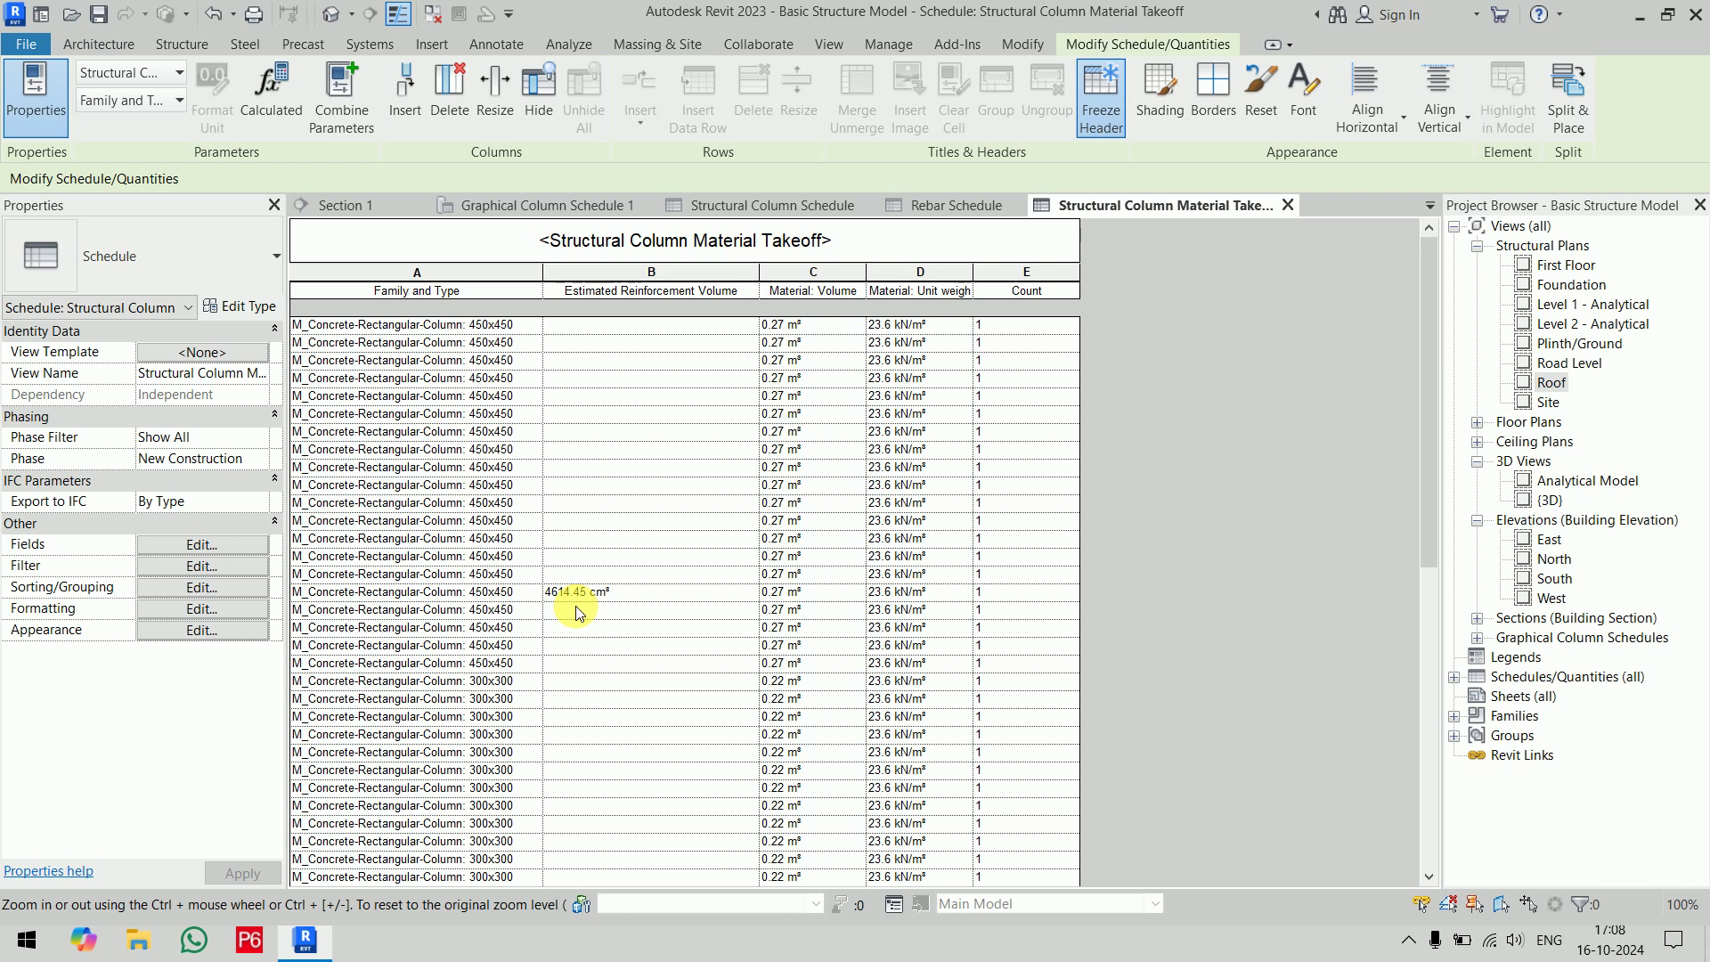
scroll(486, 352, "down", 4)
scroll(554, 691, "up", 4)
scroll(962, 588, "down", 3)
scroll(962, 588, "up", 1)
Switch from the takeoff through Section 1 to the default 3D view, and bring up Graphical Column Schedule 1
left_click(119, 43)
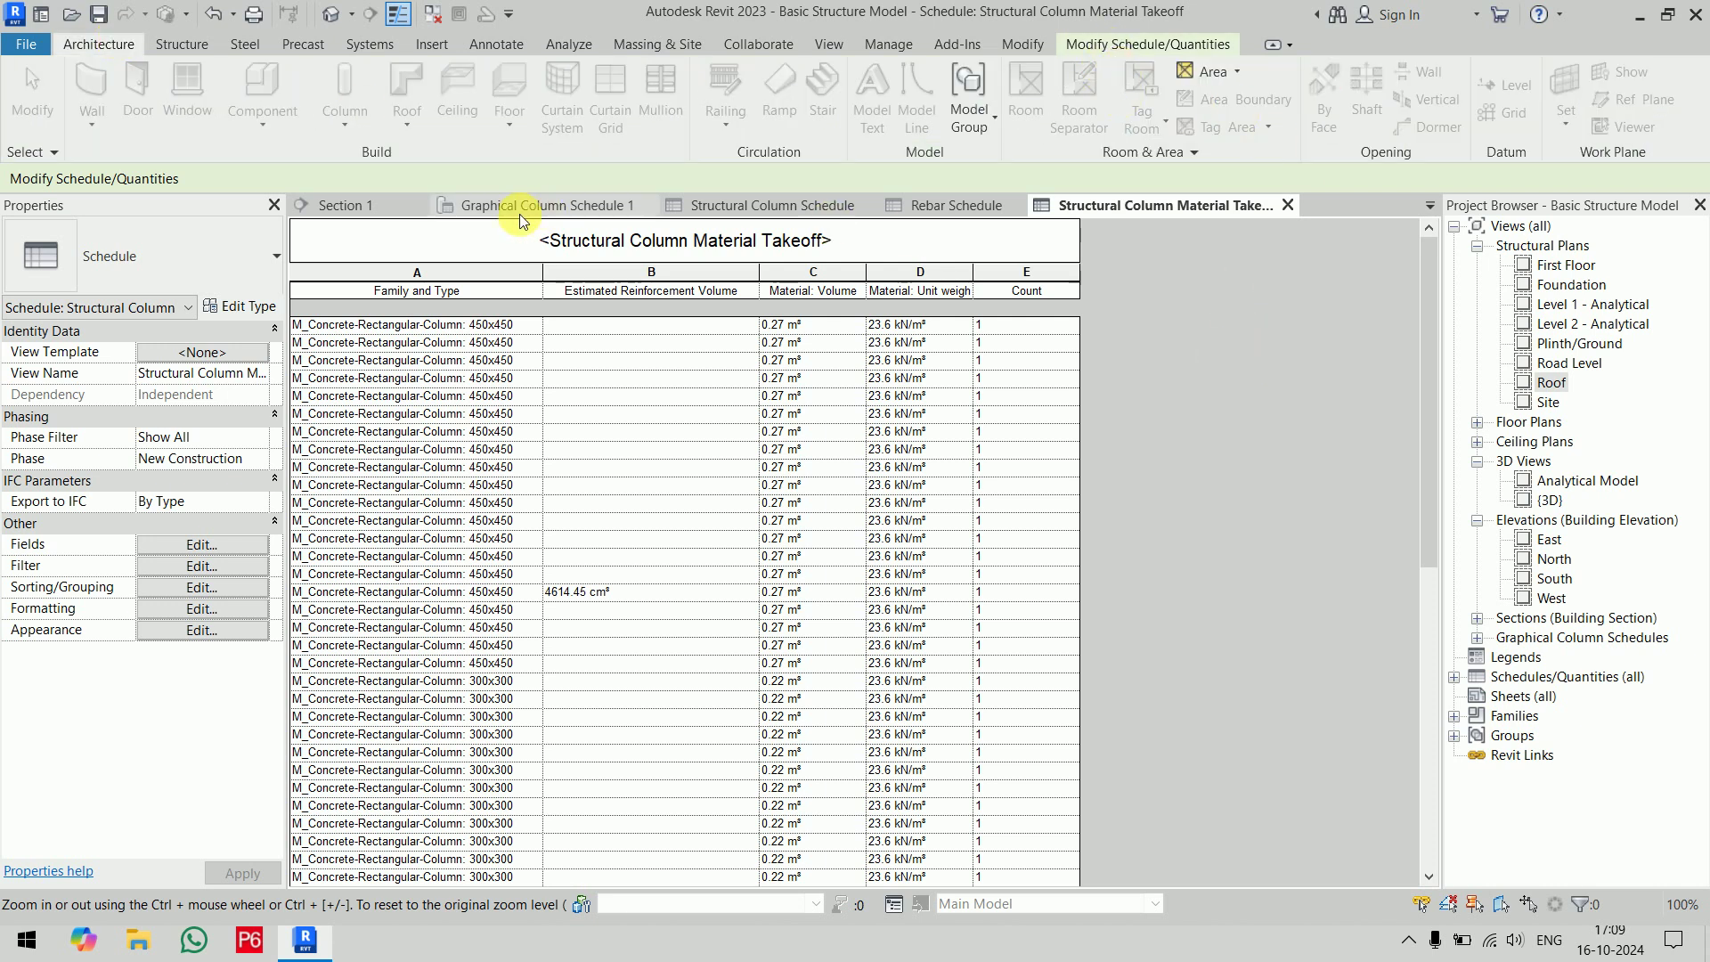
left_click(344, 206)
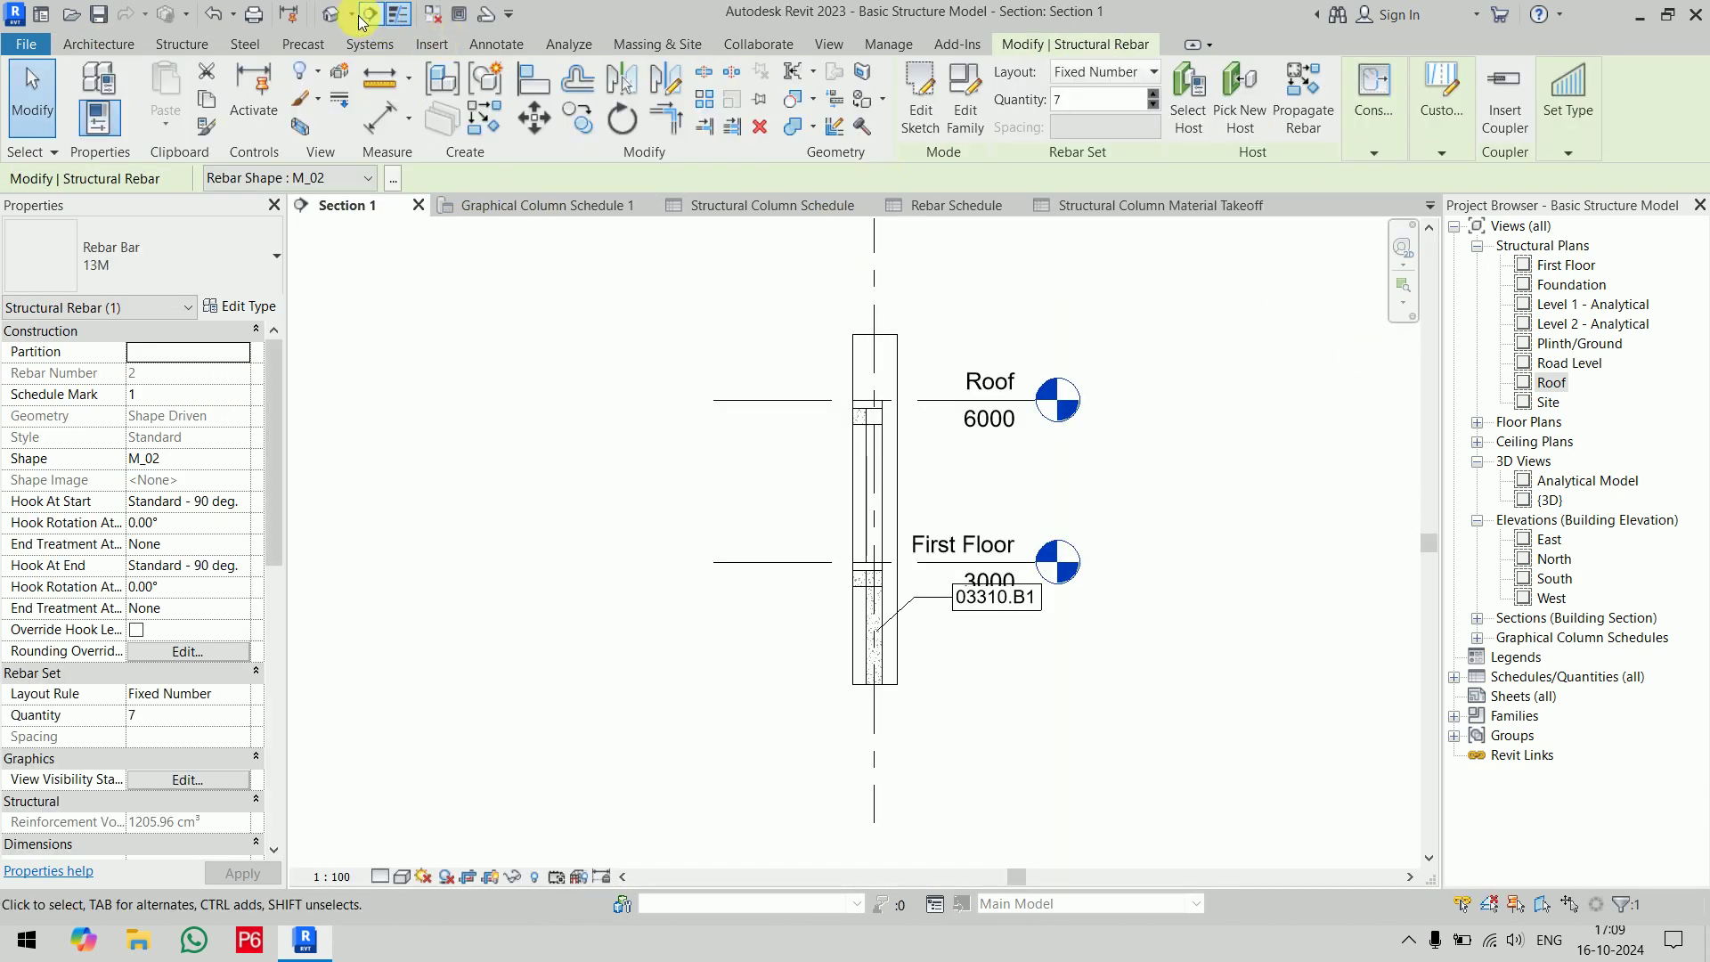
left_click(332, 13)
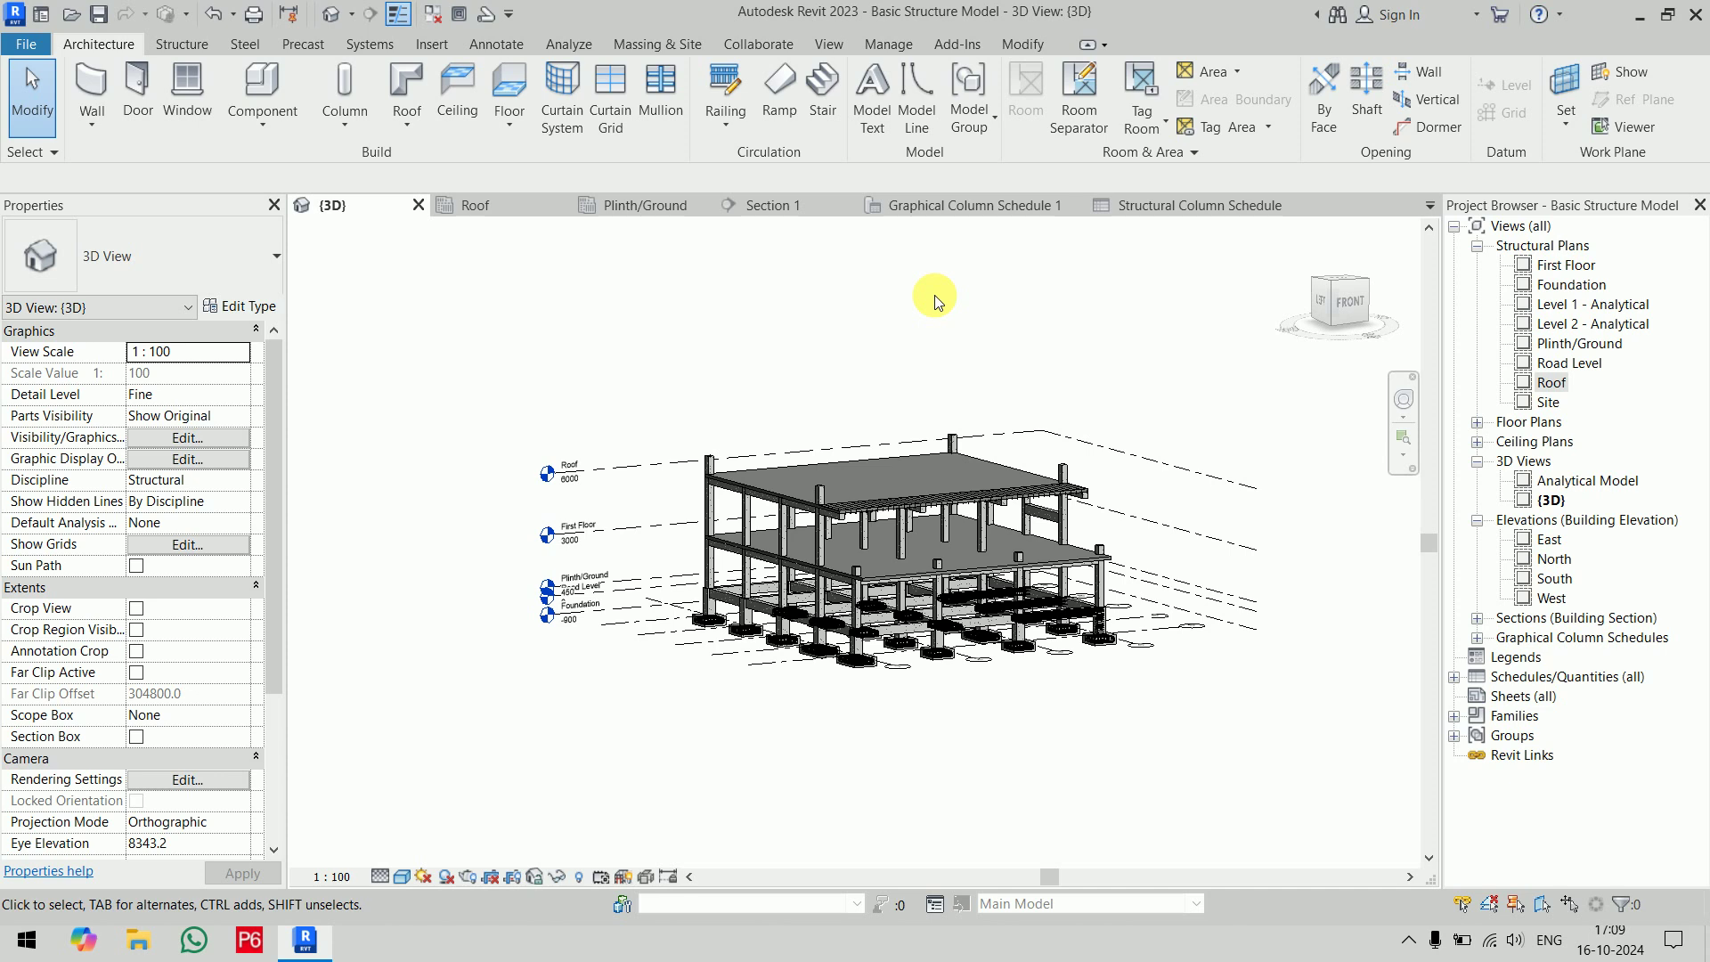
left_click(1035, 206)
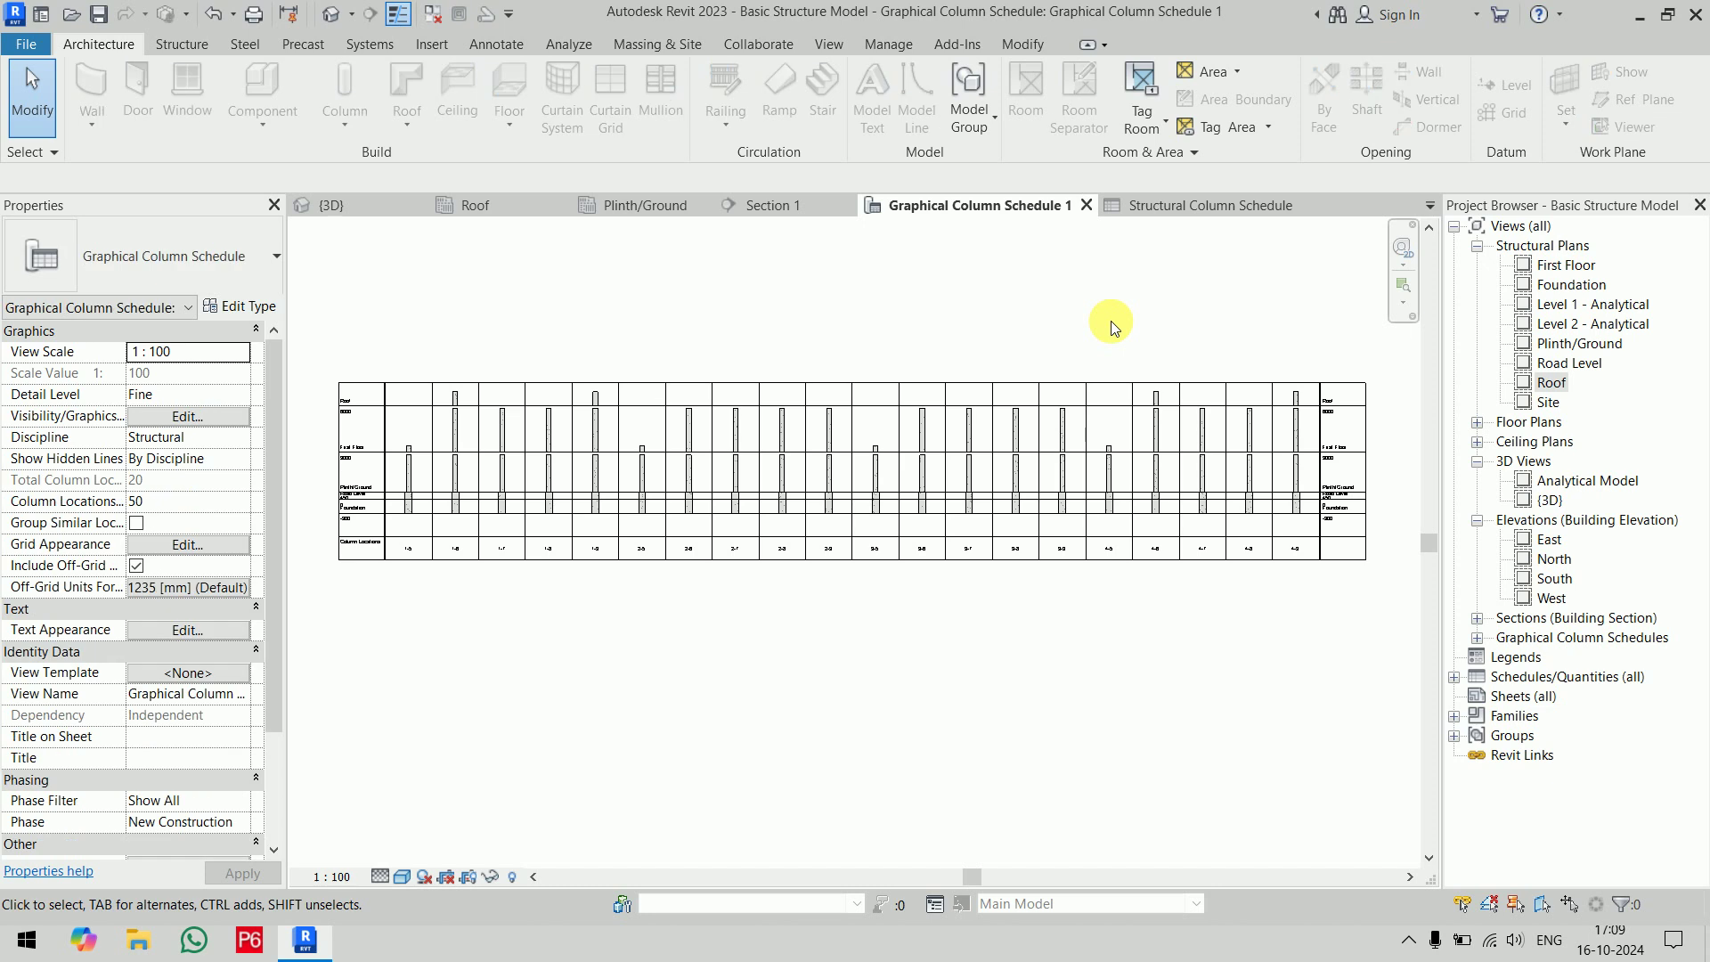
Start an image export of the graphical column schedule and set the image size to zoom to 100% of actual size
left_click(43, 46)
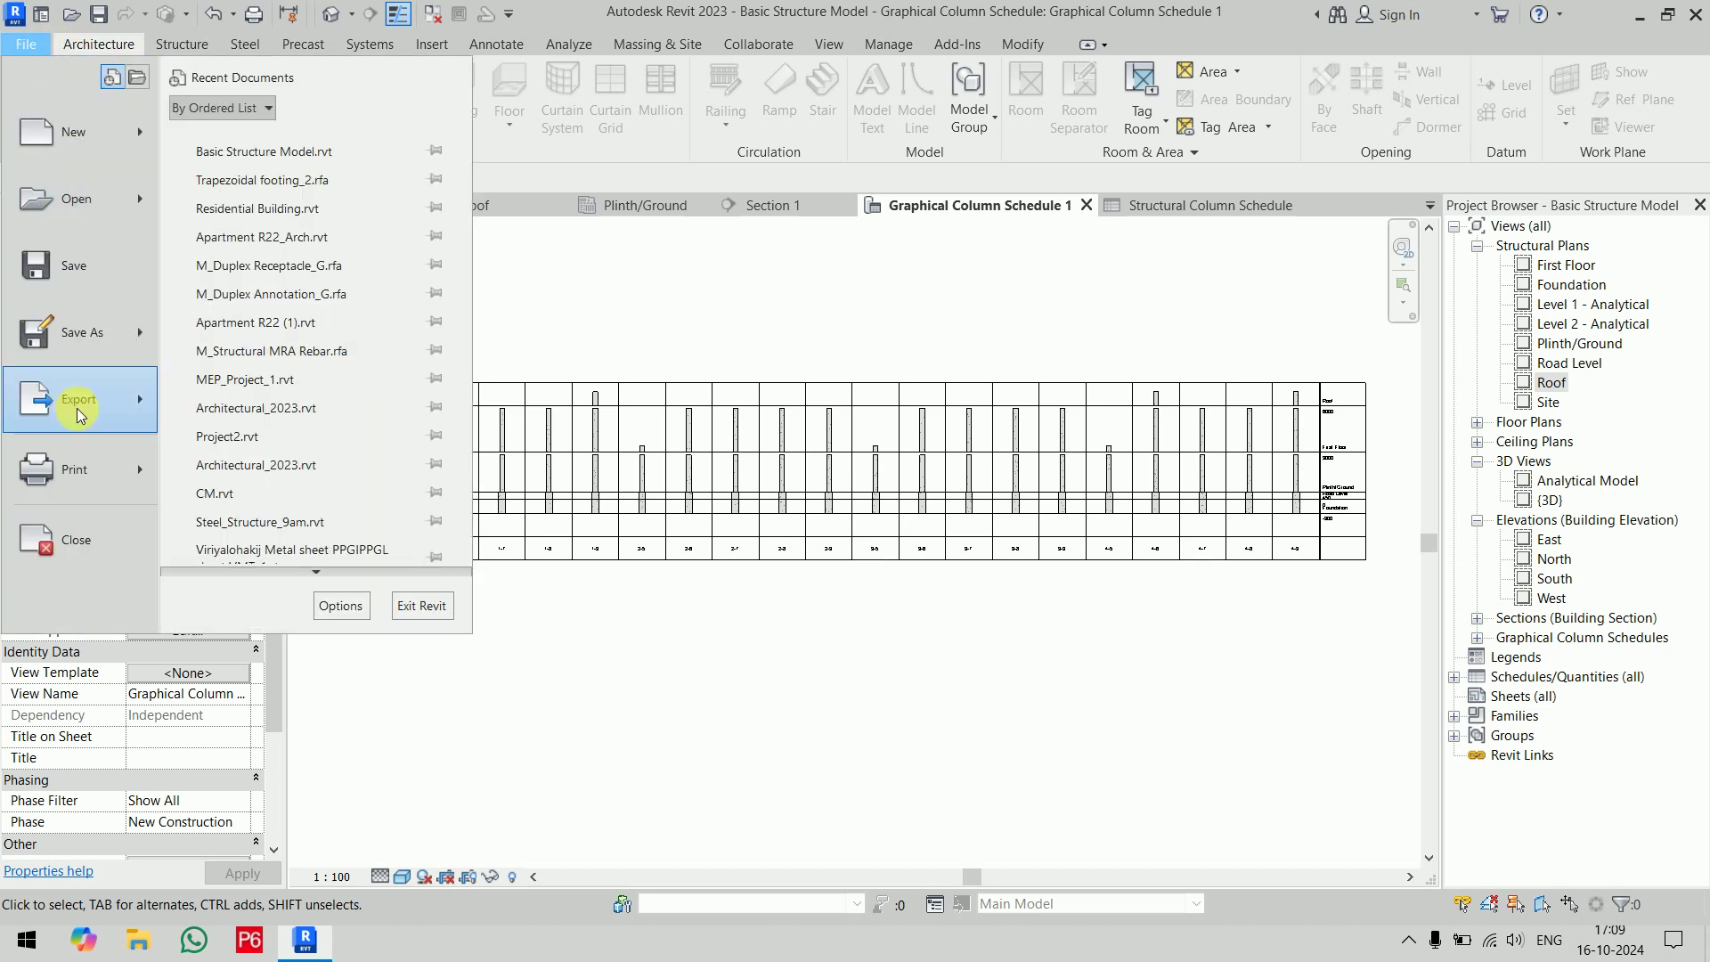
mouse_move(78, 419)
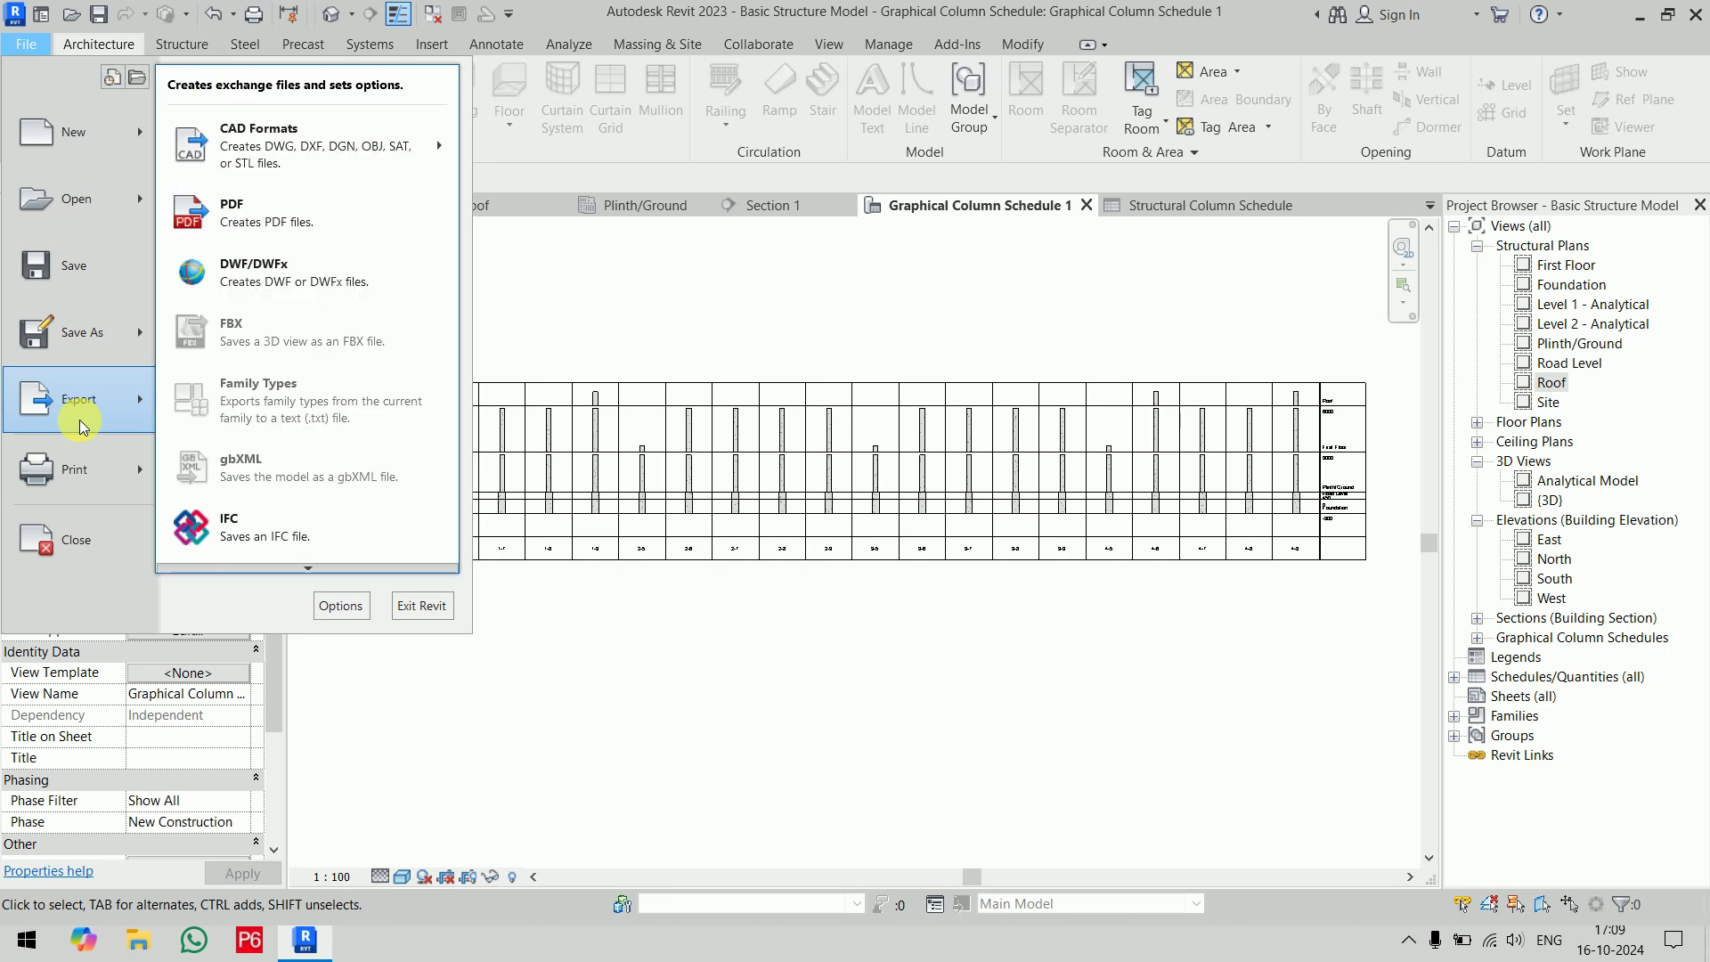
mouse_move(270, 568)
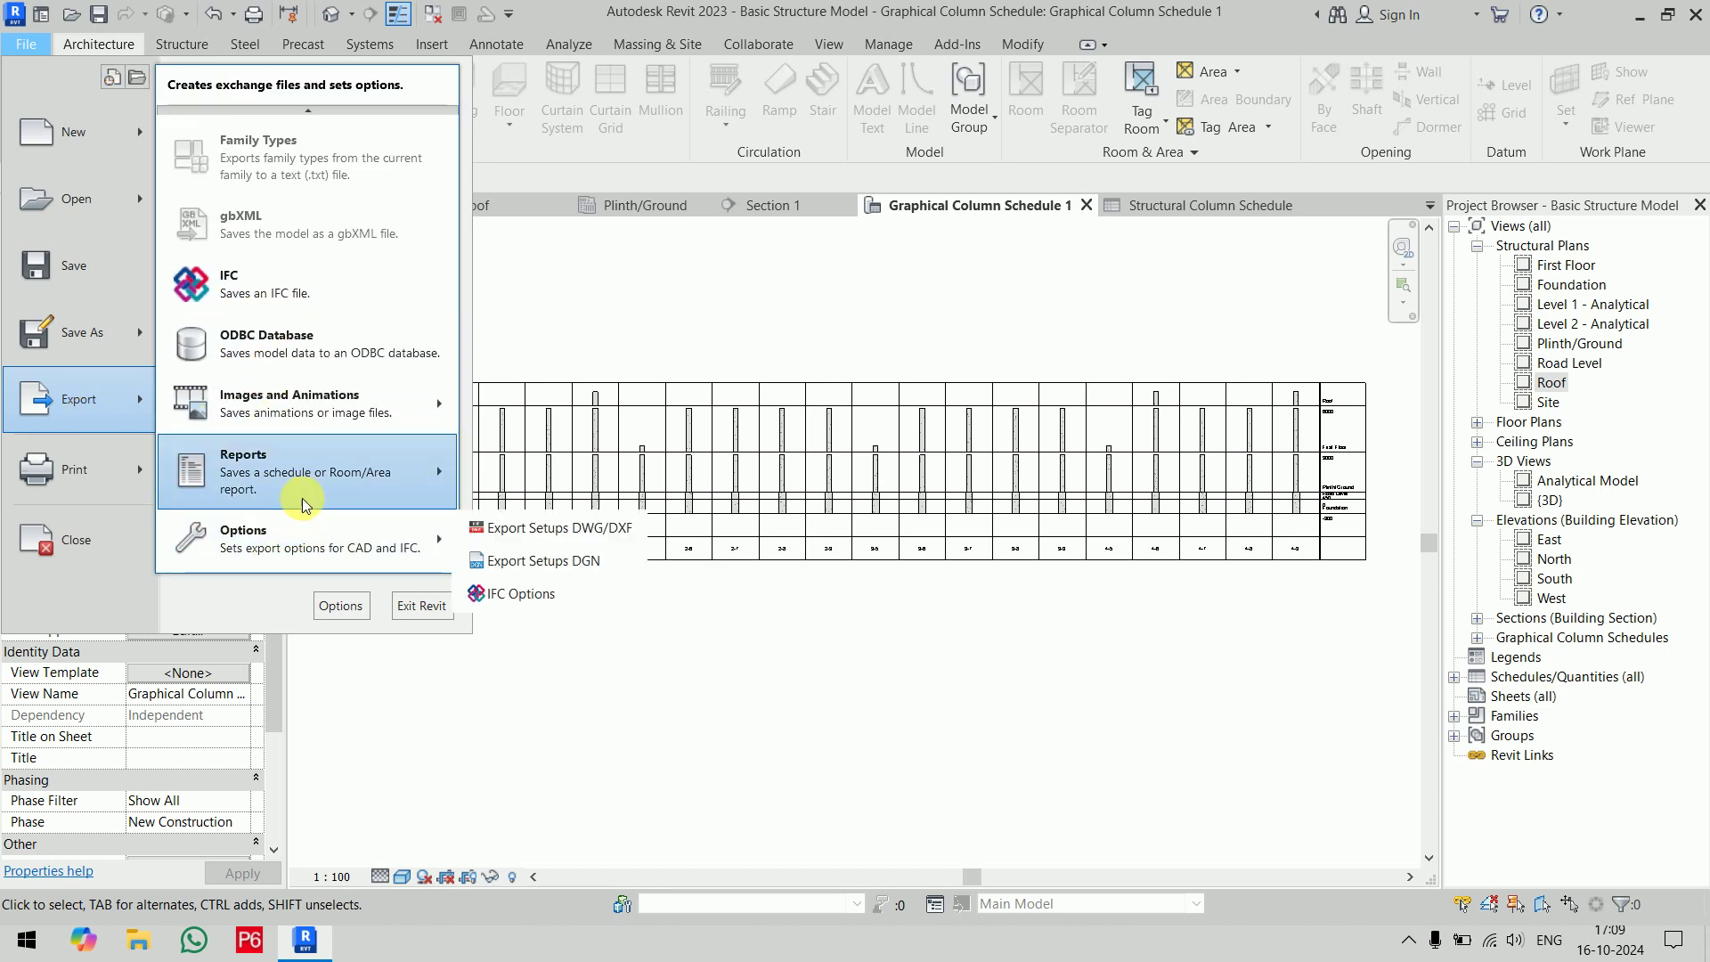
mouse_move(302, 499)
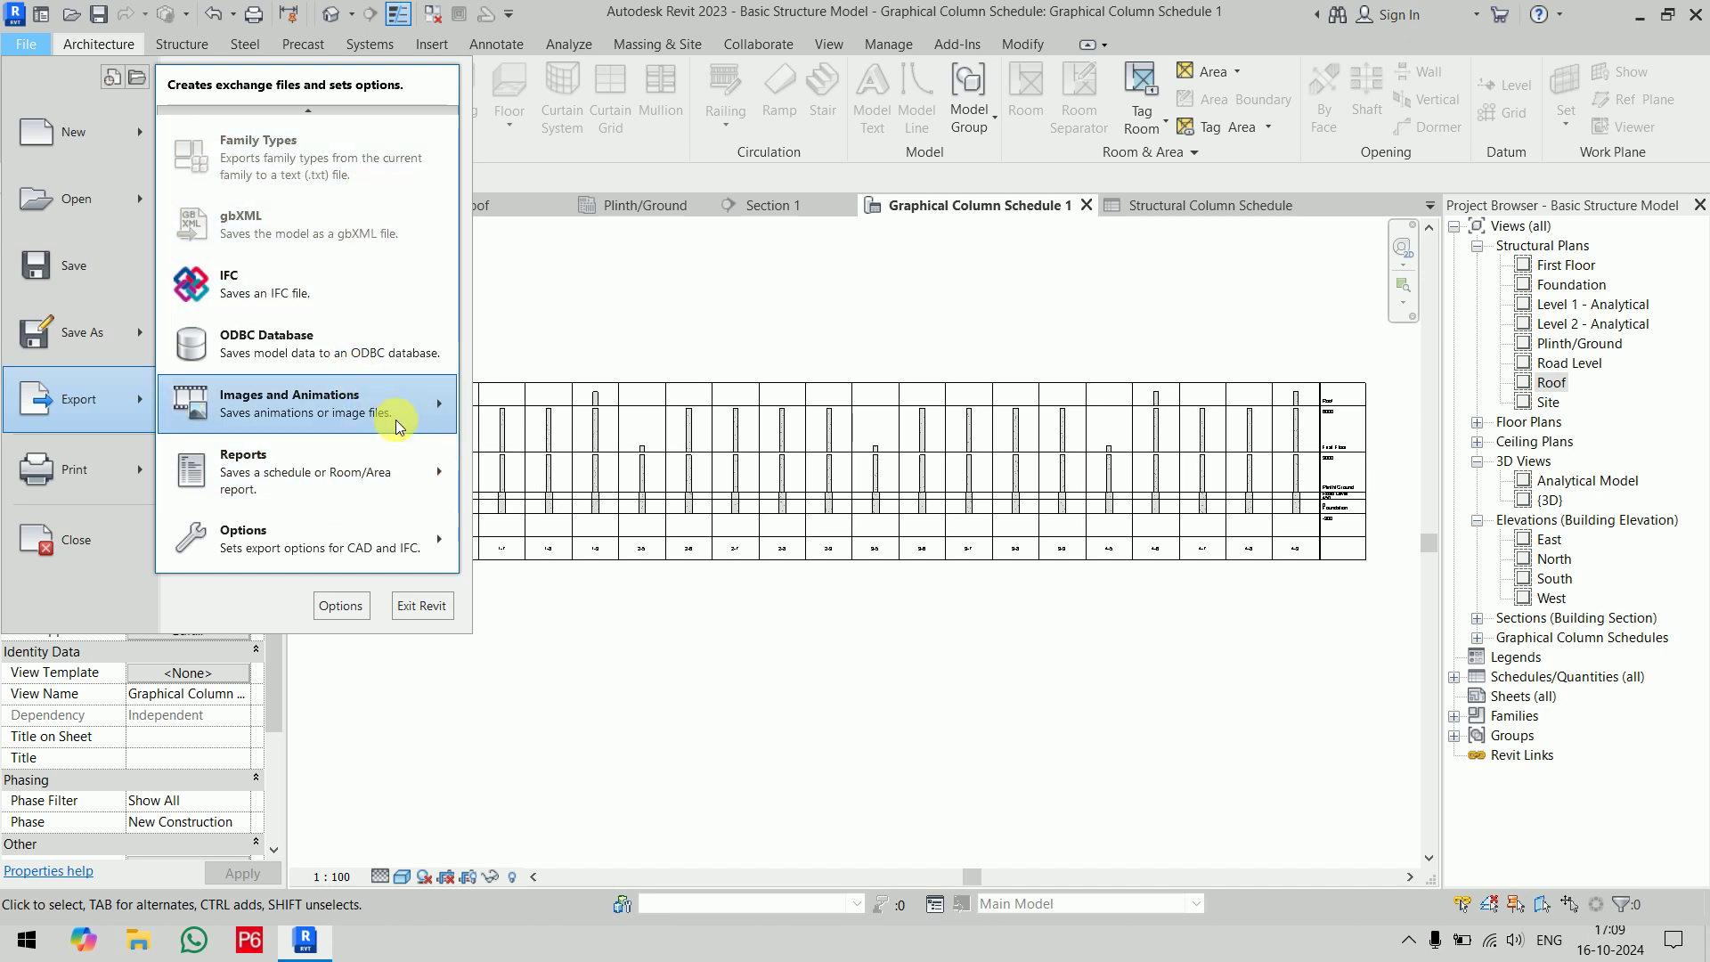
mouse_move(394, 408)
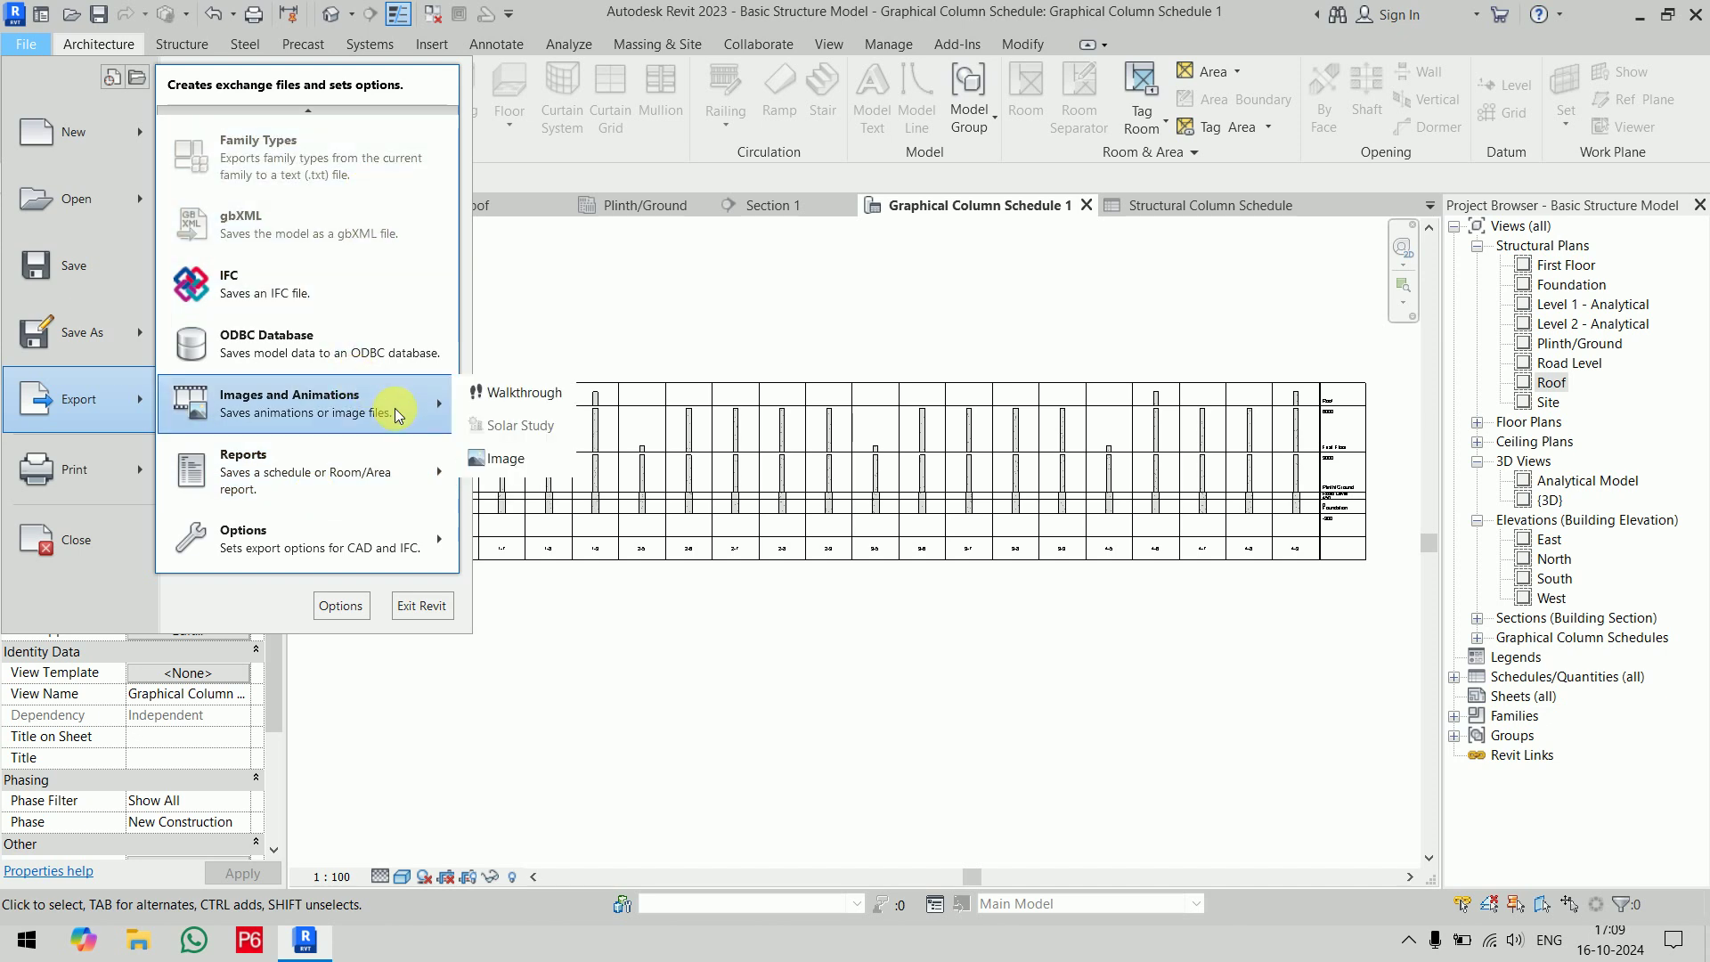
left_click(517, 465)
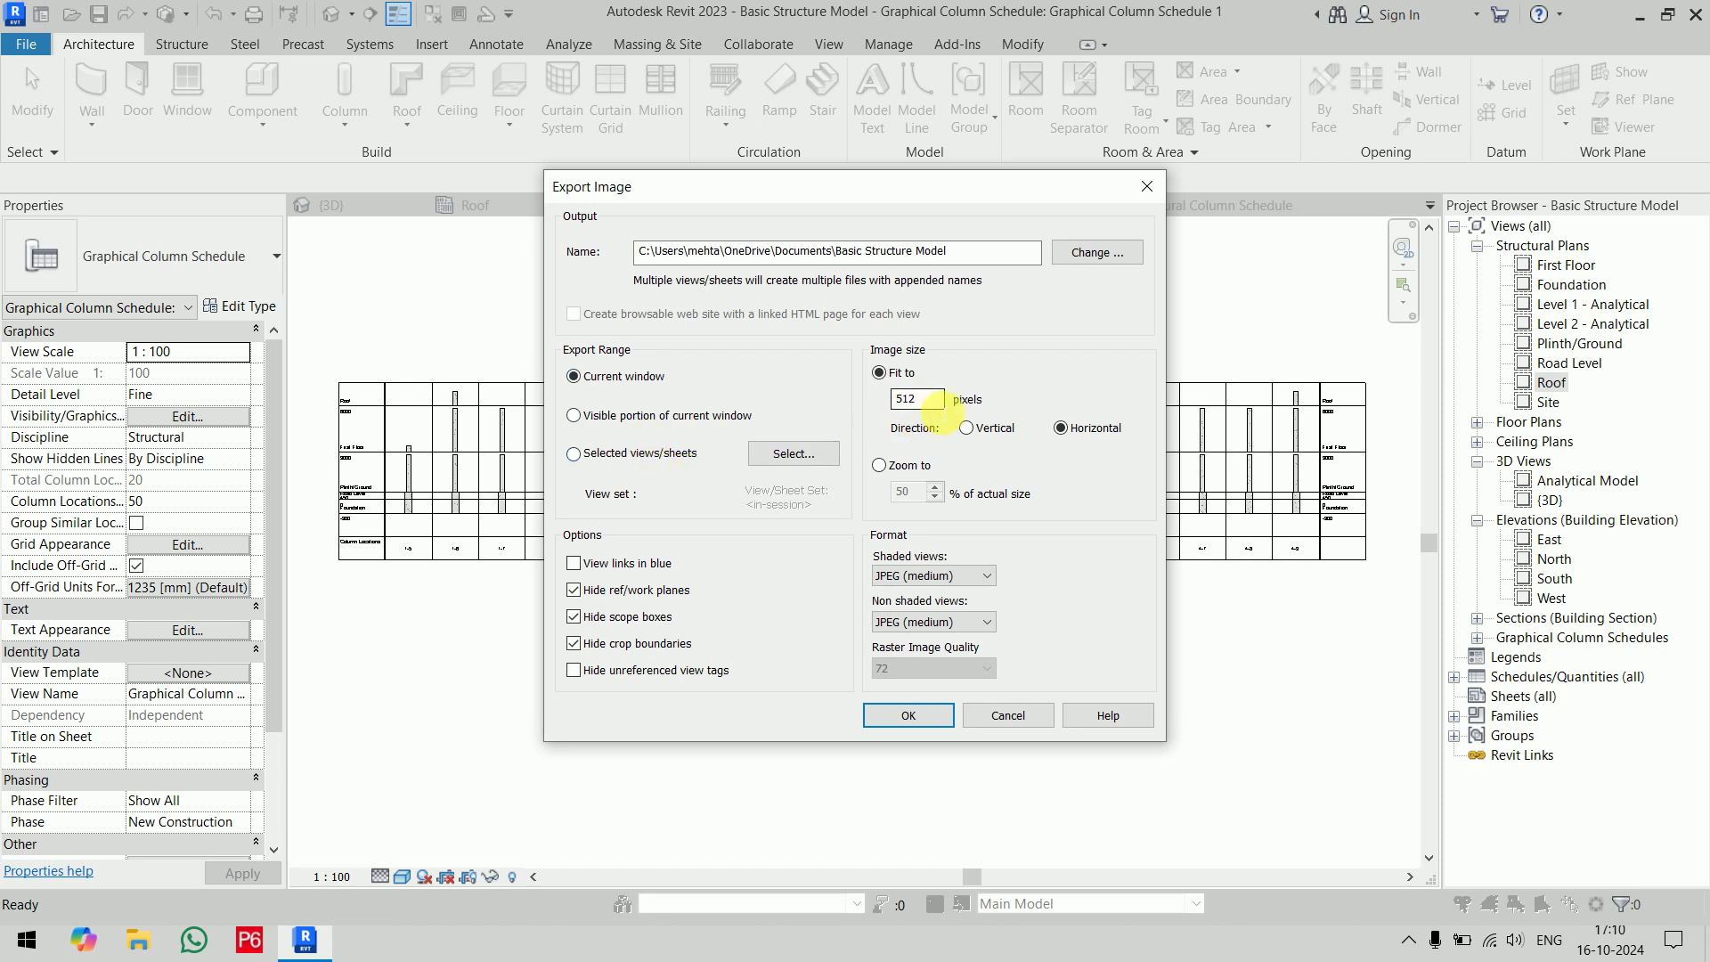
double_click(927, 400)
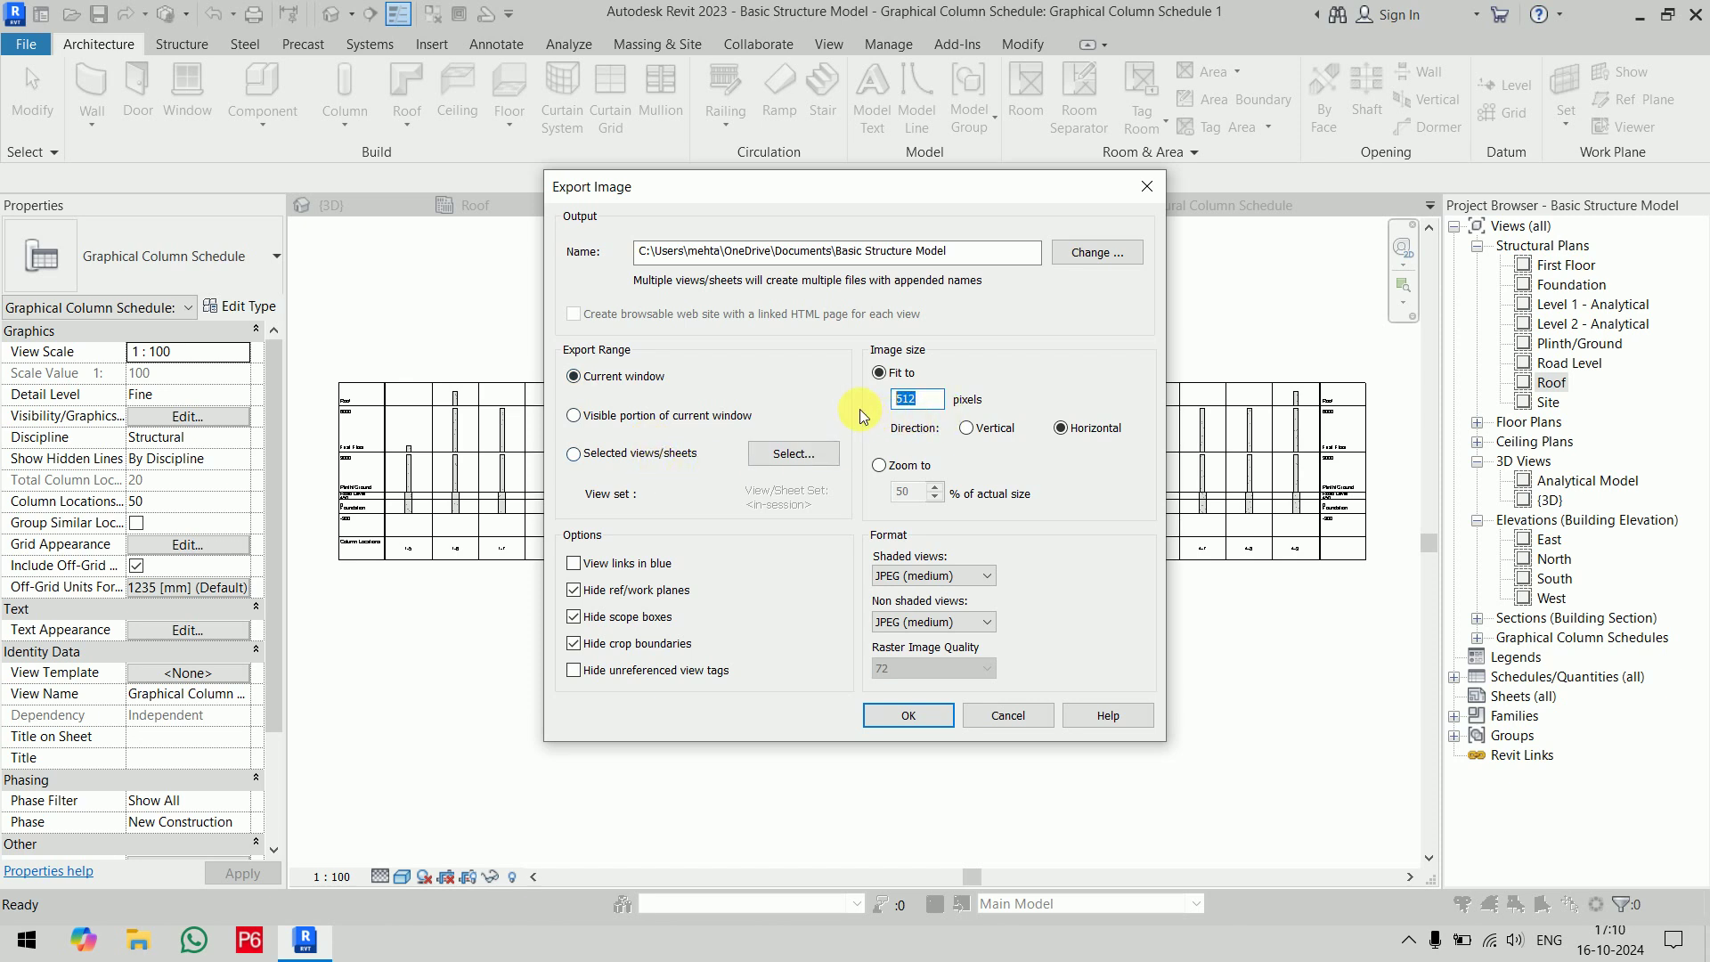
left_click(880, 465)
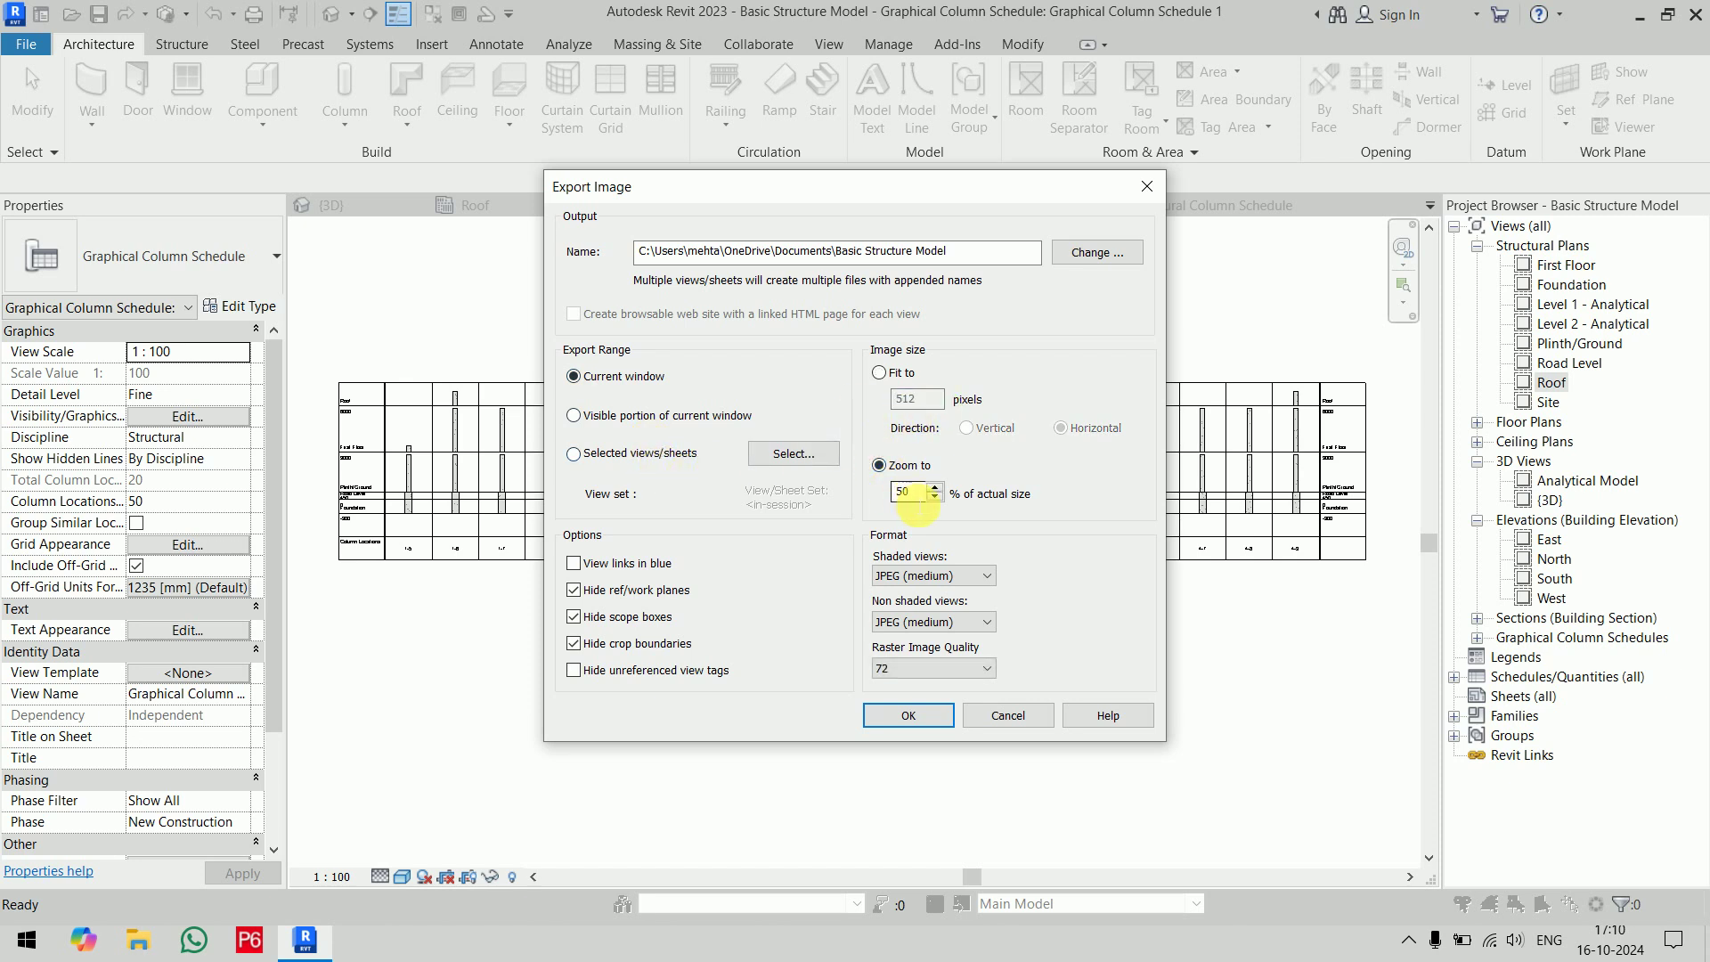
type("100")
Set the image's output location to the pan folder on the Desktop, with the file name Basic Structure Model
left_click(1082, 259)
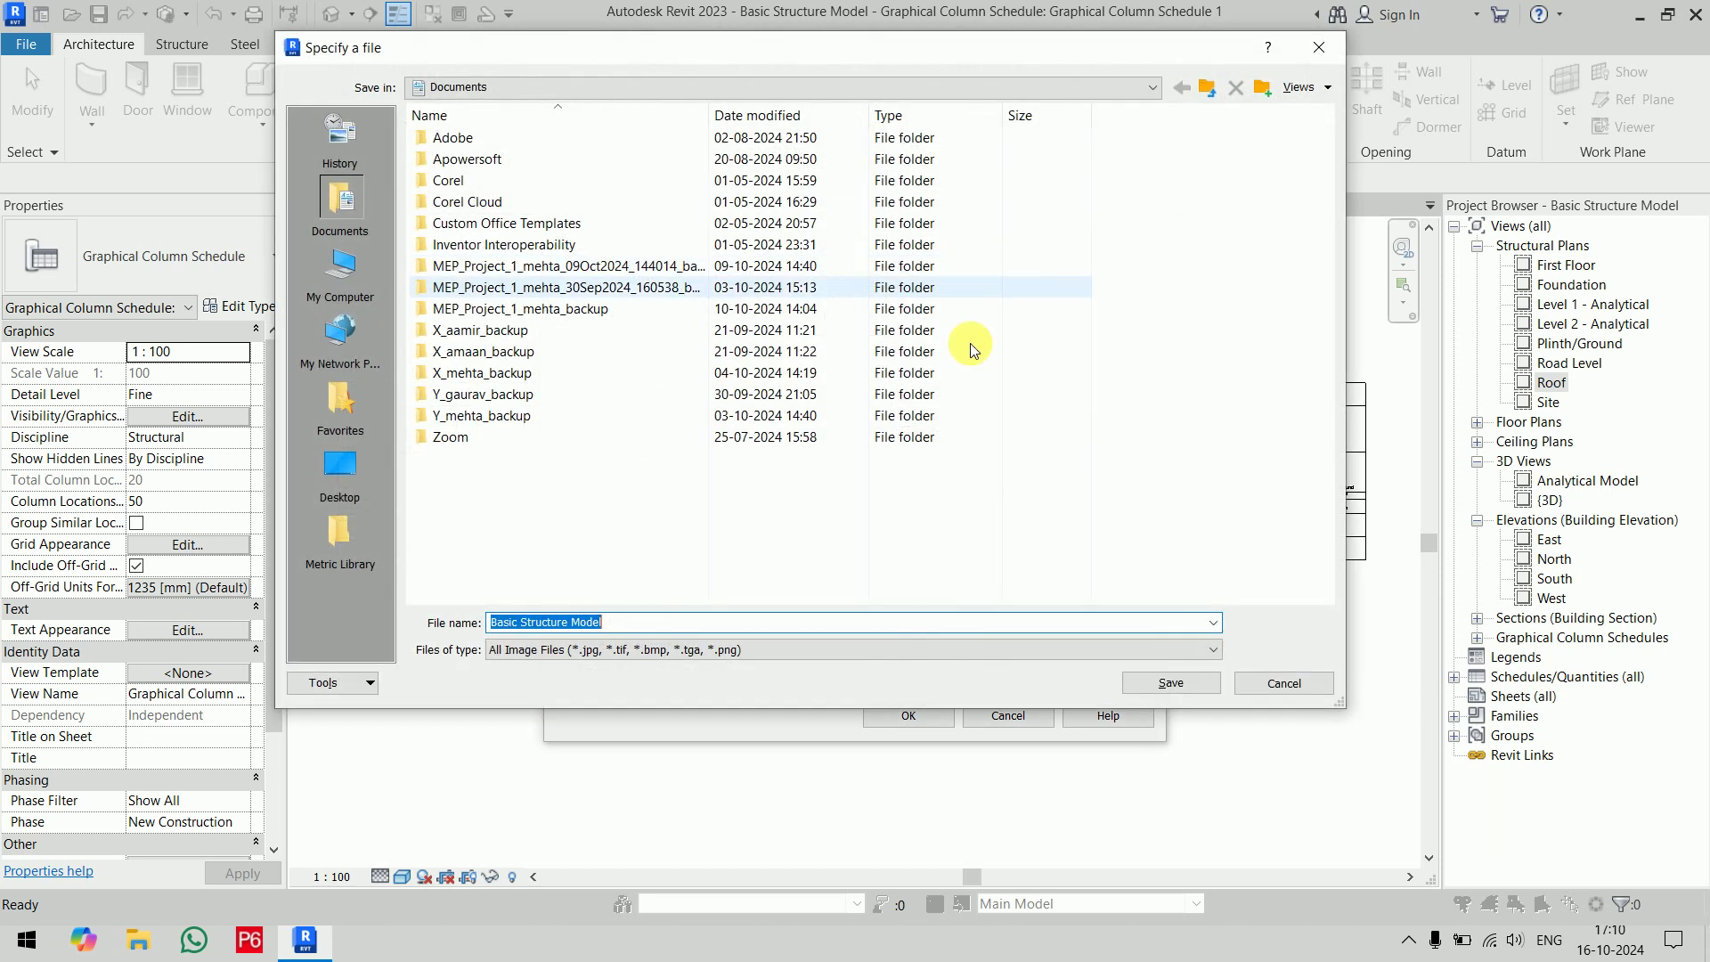
left_click(343, 465)
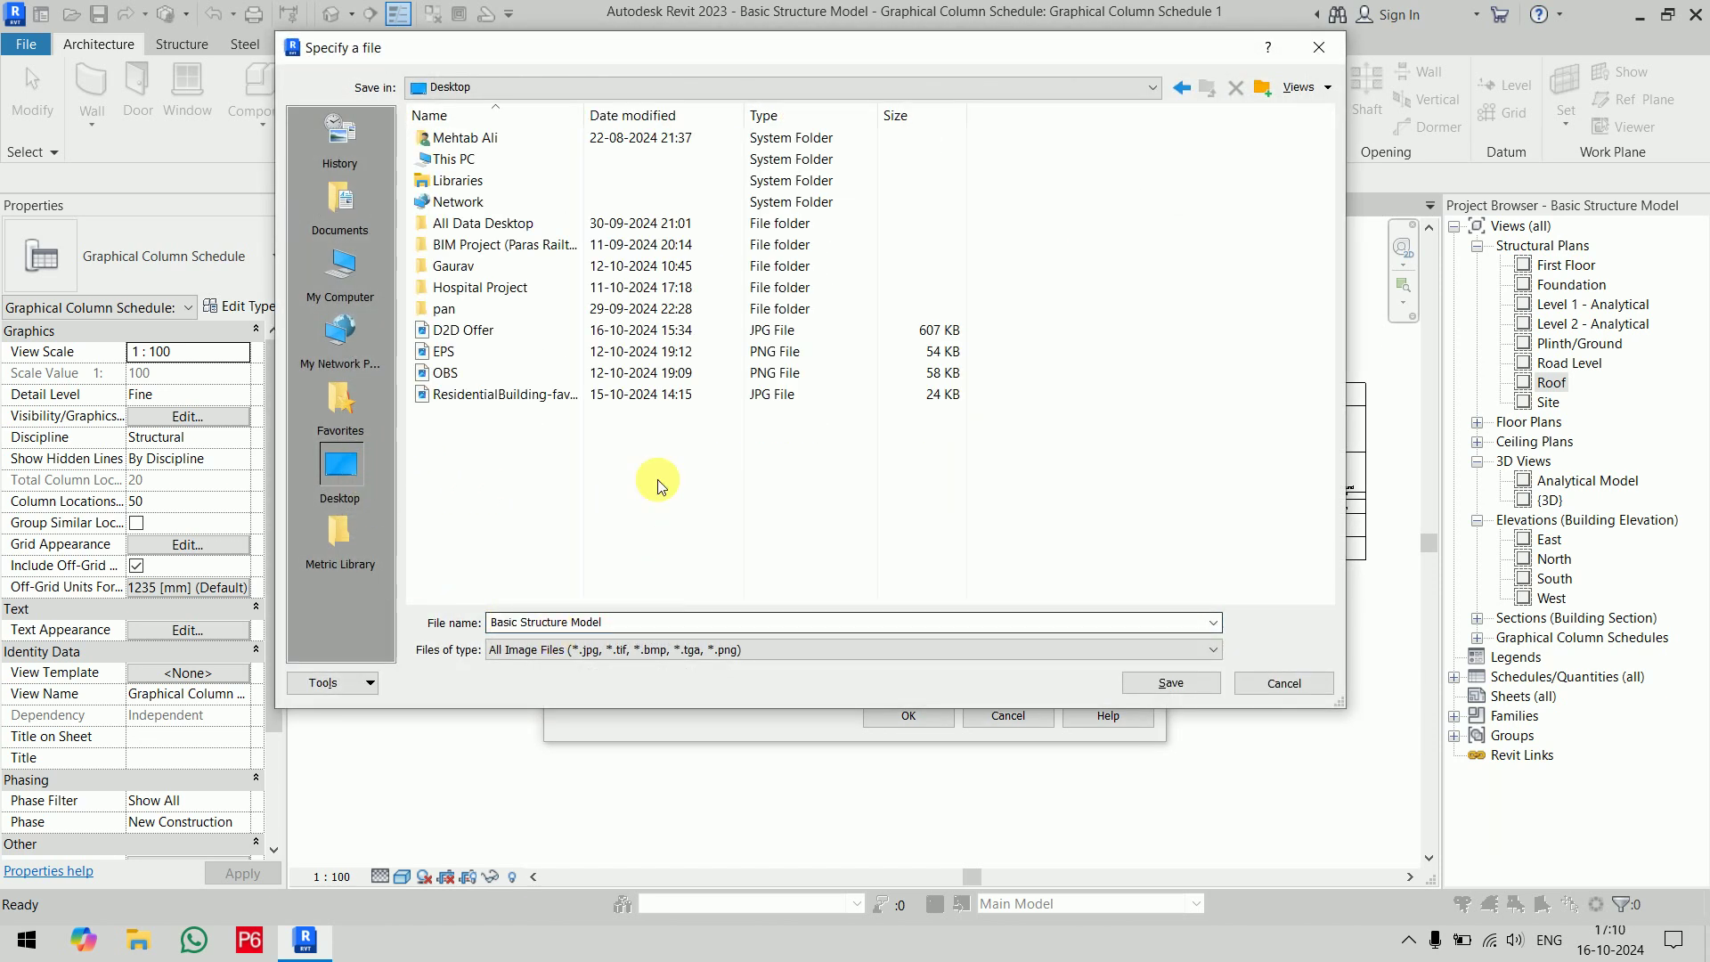
double_click(488, 312)
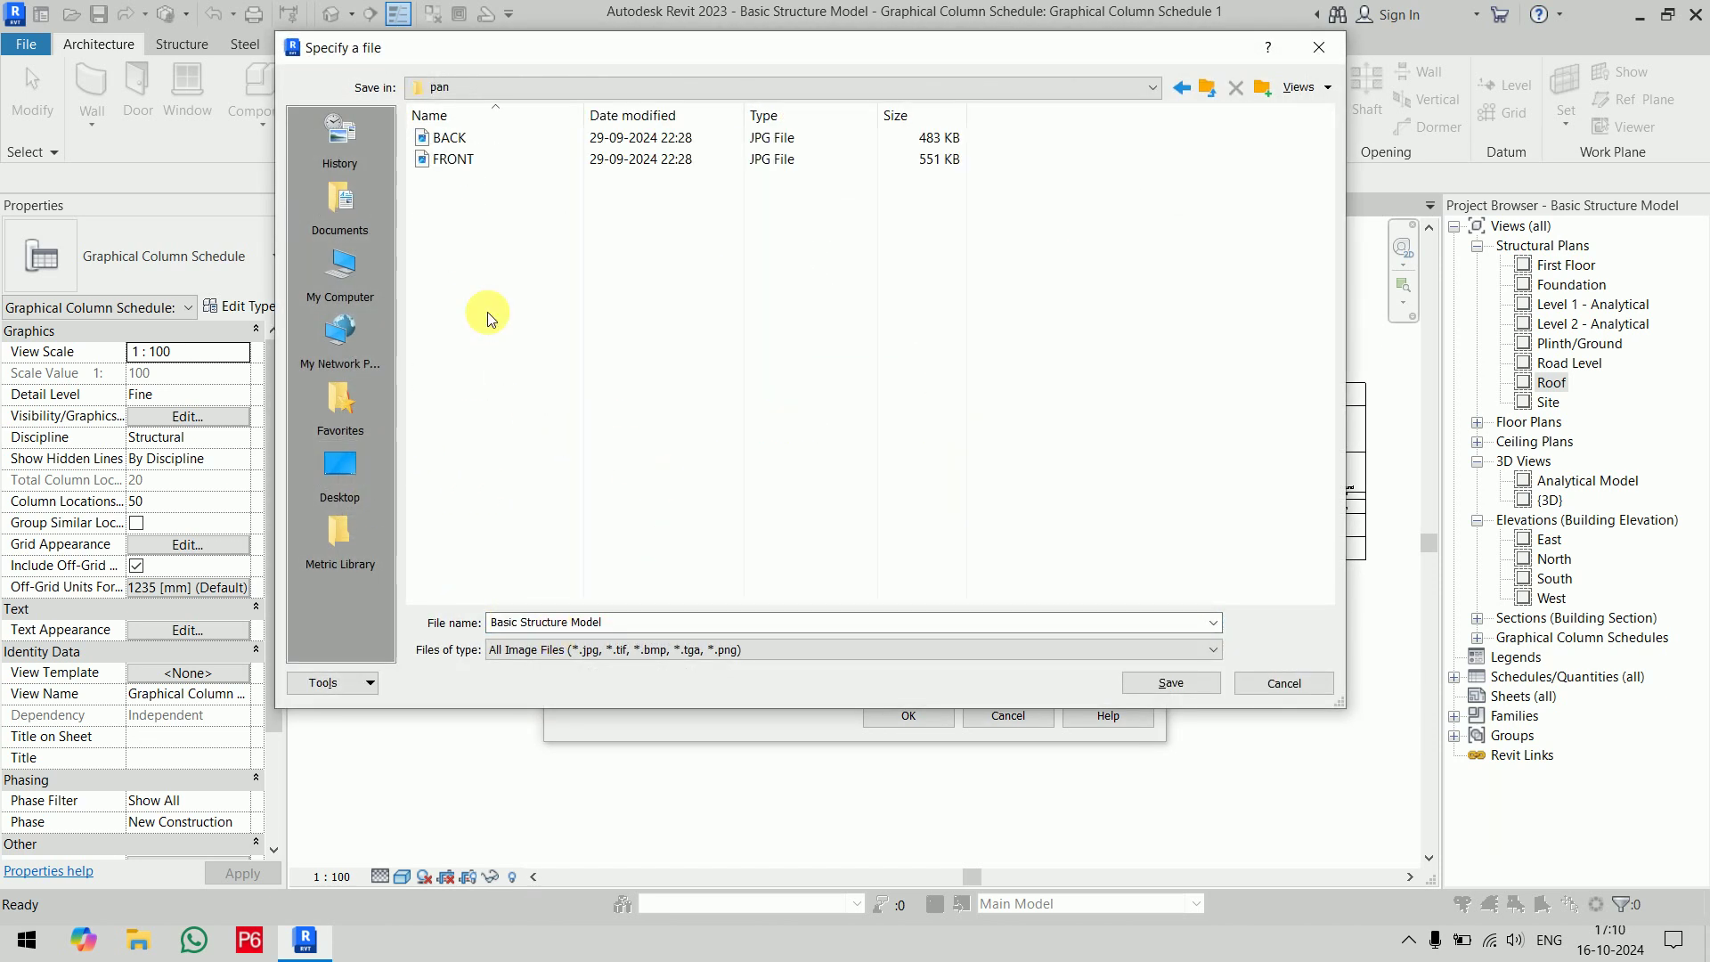
left_click(1186, 681)
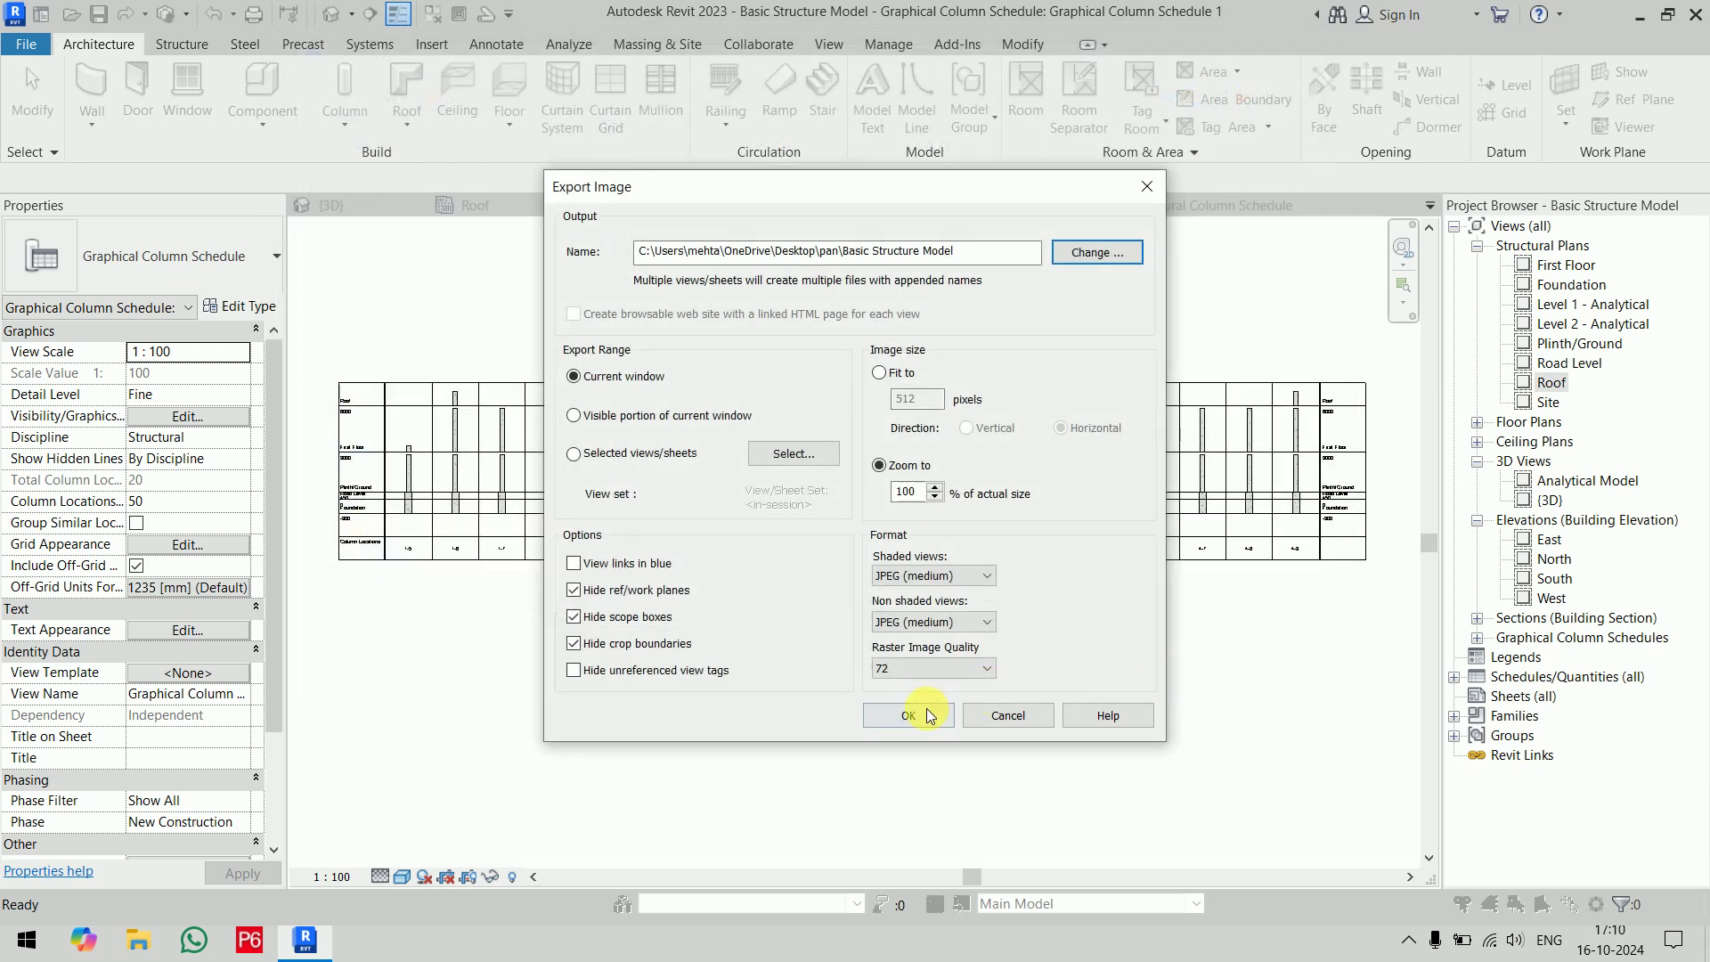
Open the raster image quality choices for the exported image
left_click(915, 668)
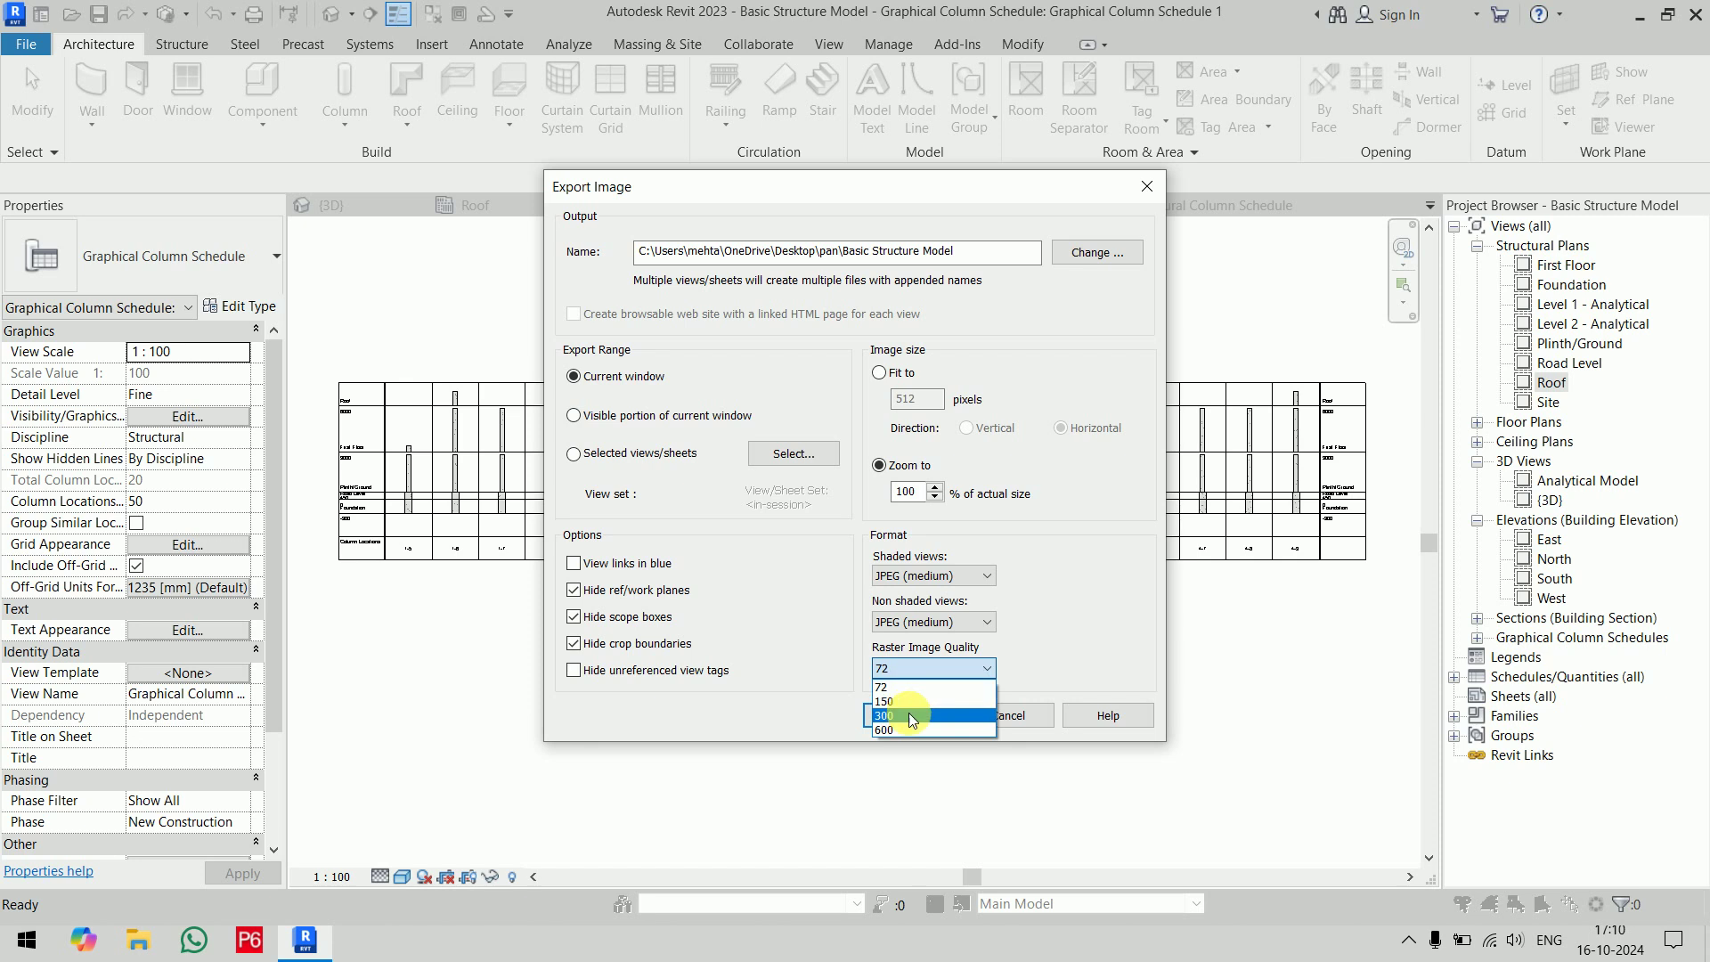
Set the raster image quality to 600 and export the graphical column schedule as an image
left_click(907, 728)
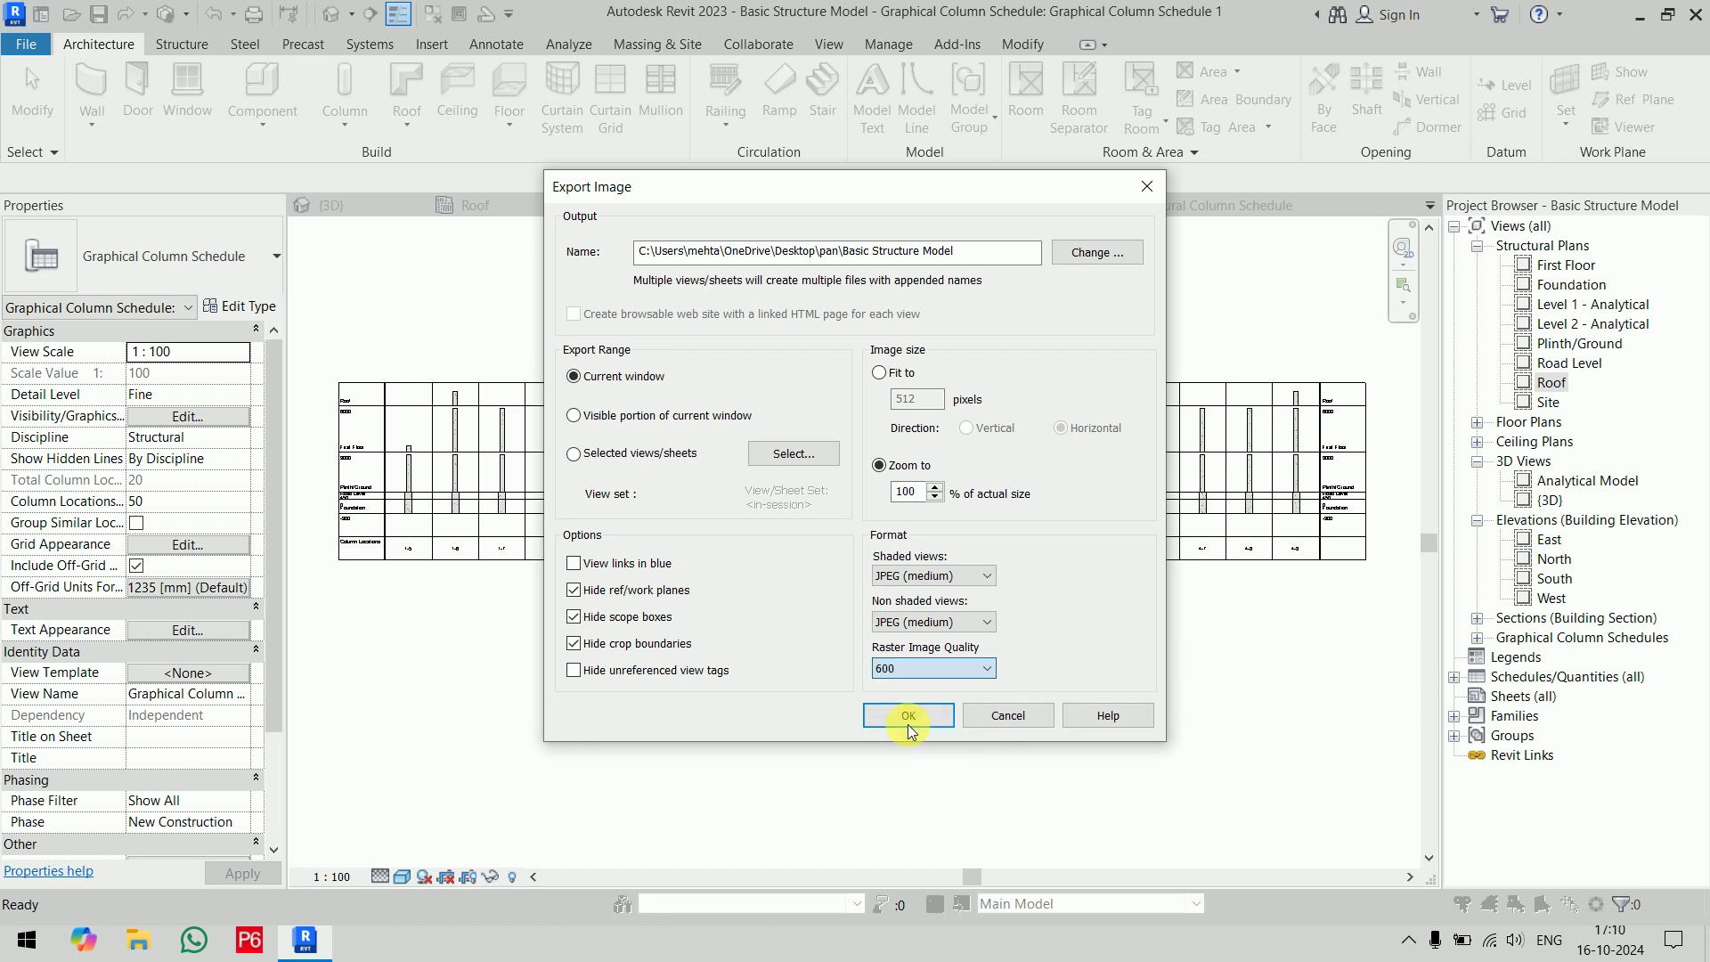
left_click(907, 724)
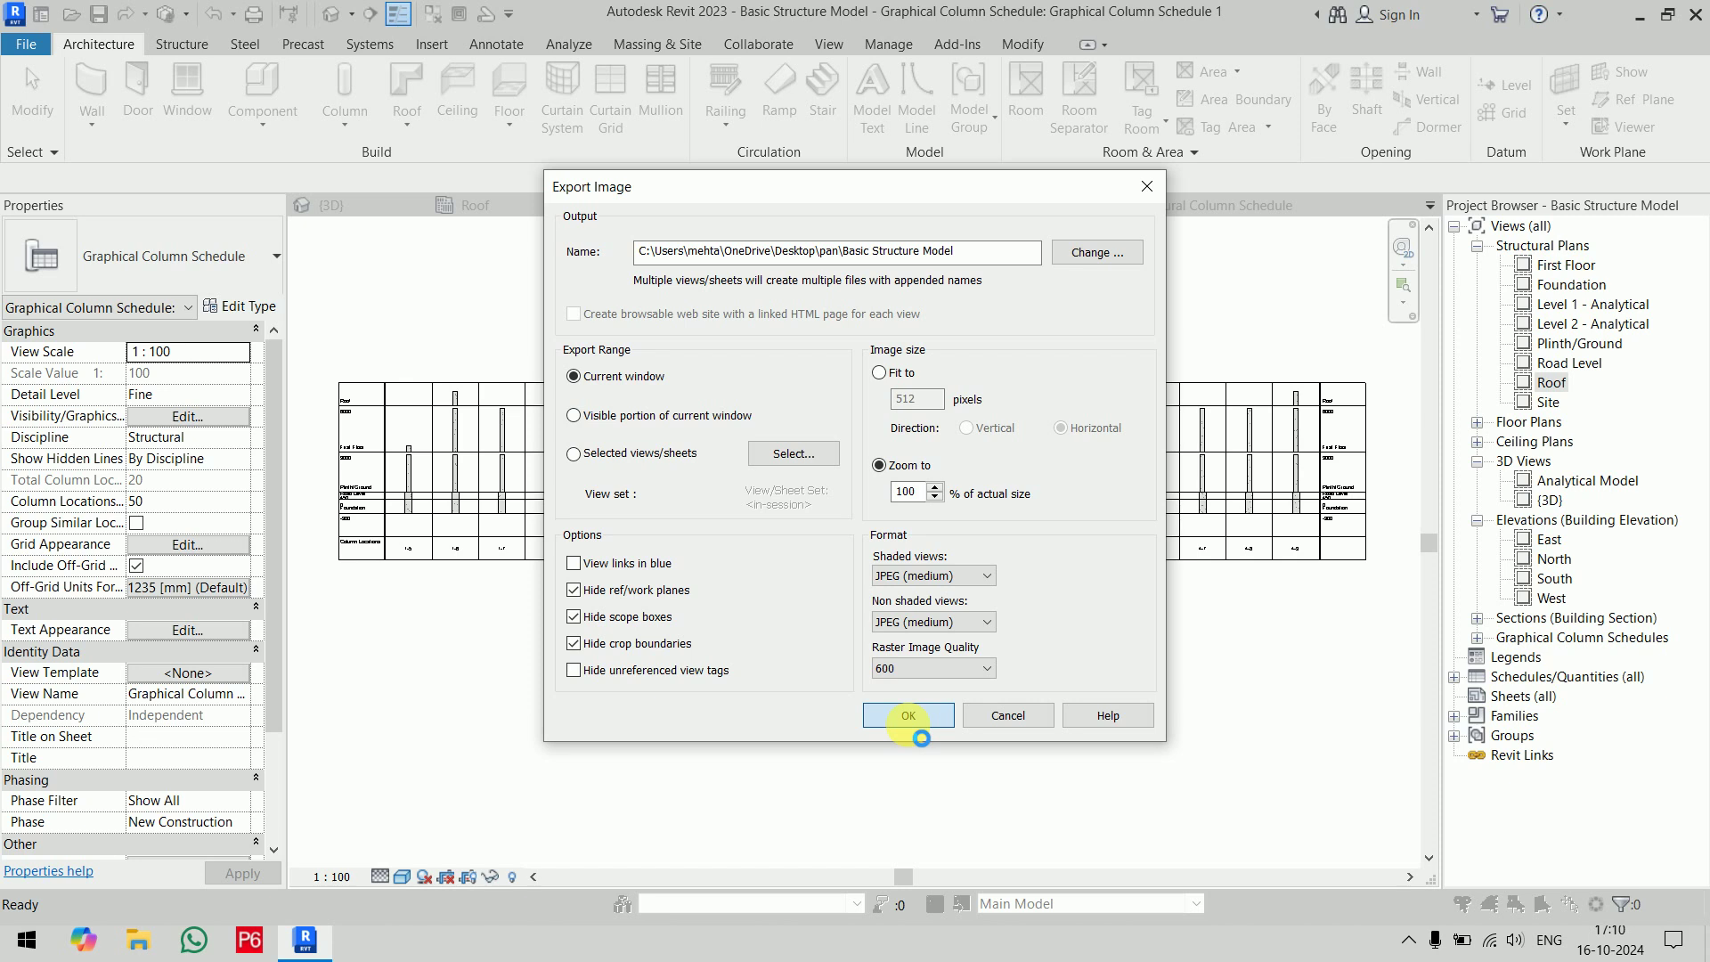
Open the exported Basic Structure Model image from the desktop's pan folder, examine its columns and levels, and return to Revit
left_click(1636, 26)
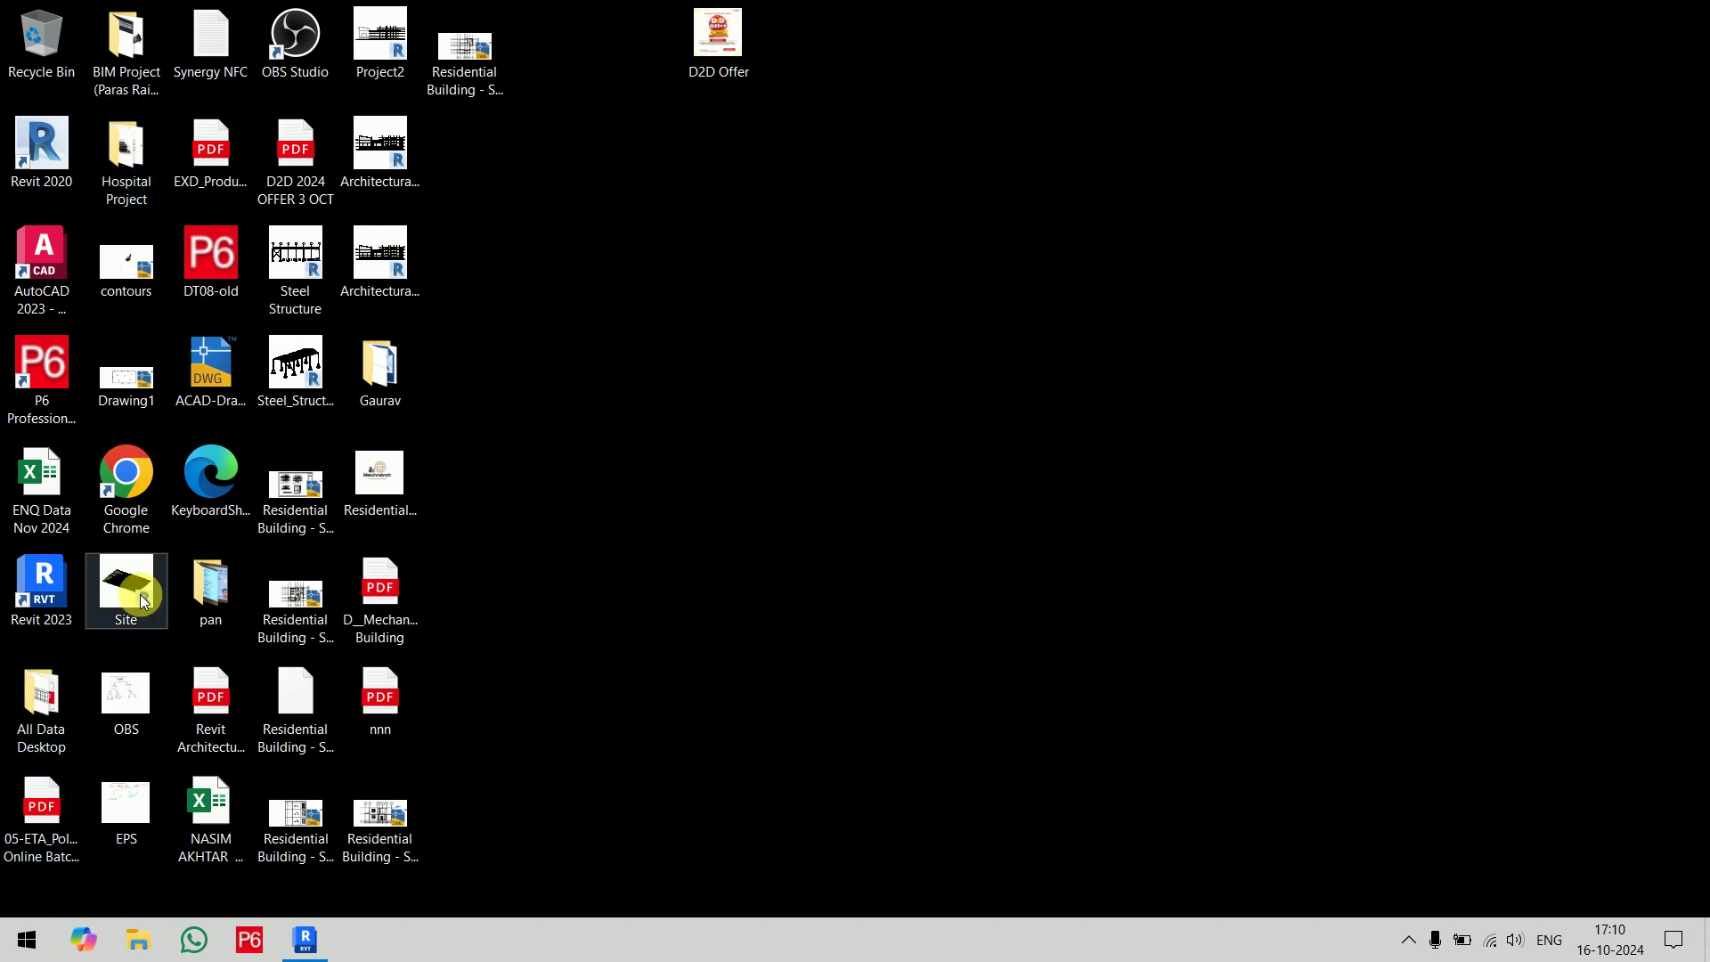
double_click(215, 599)
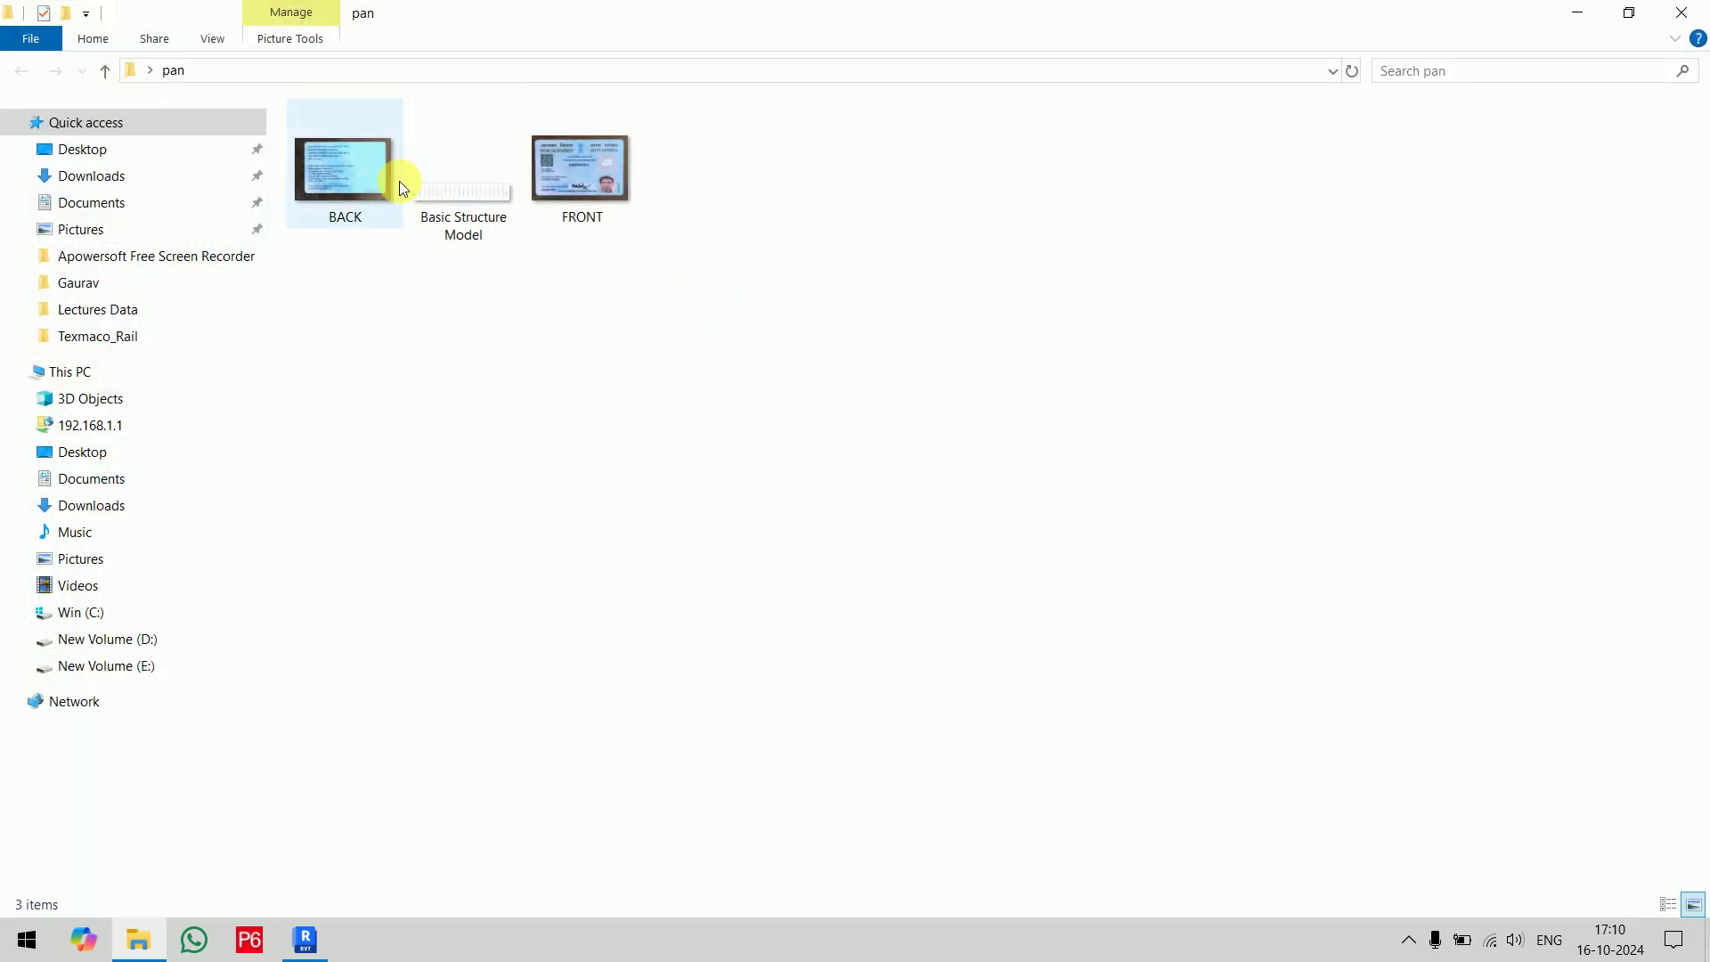
double_click(441, 209)
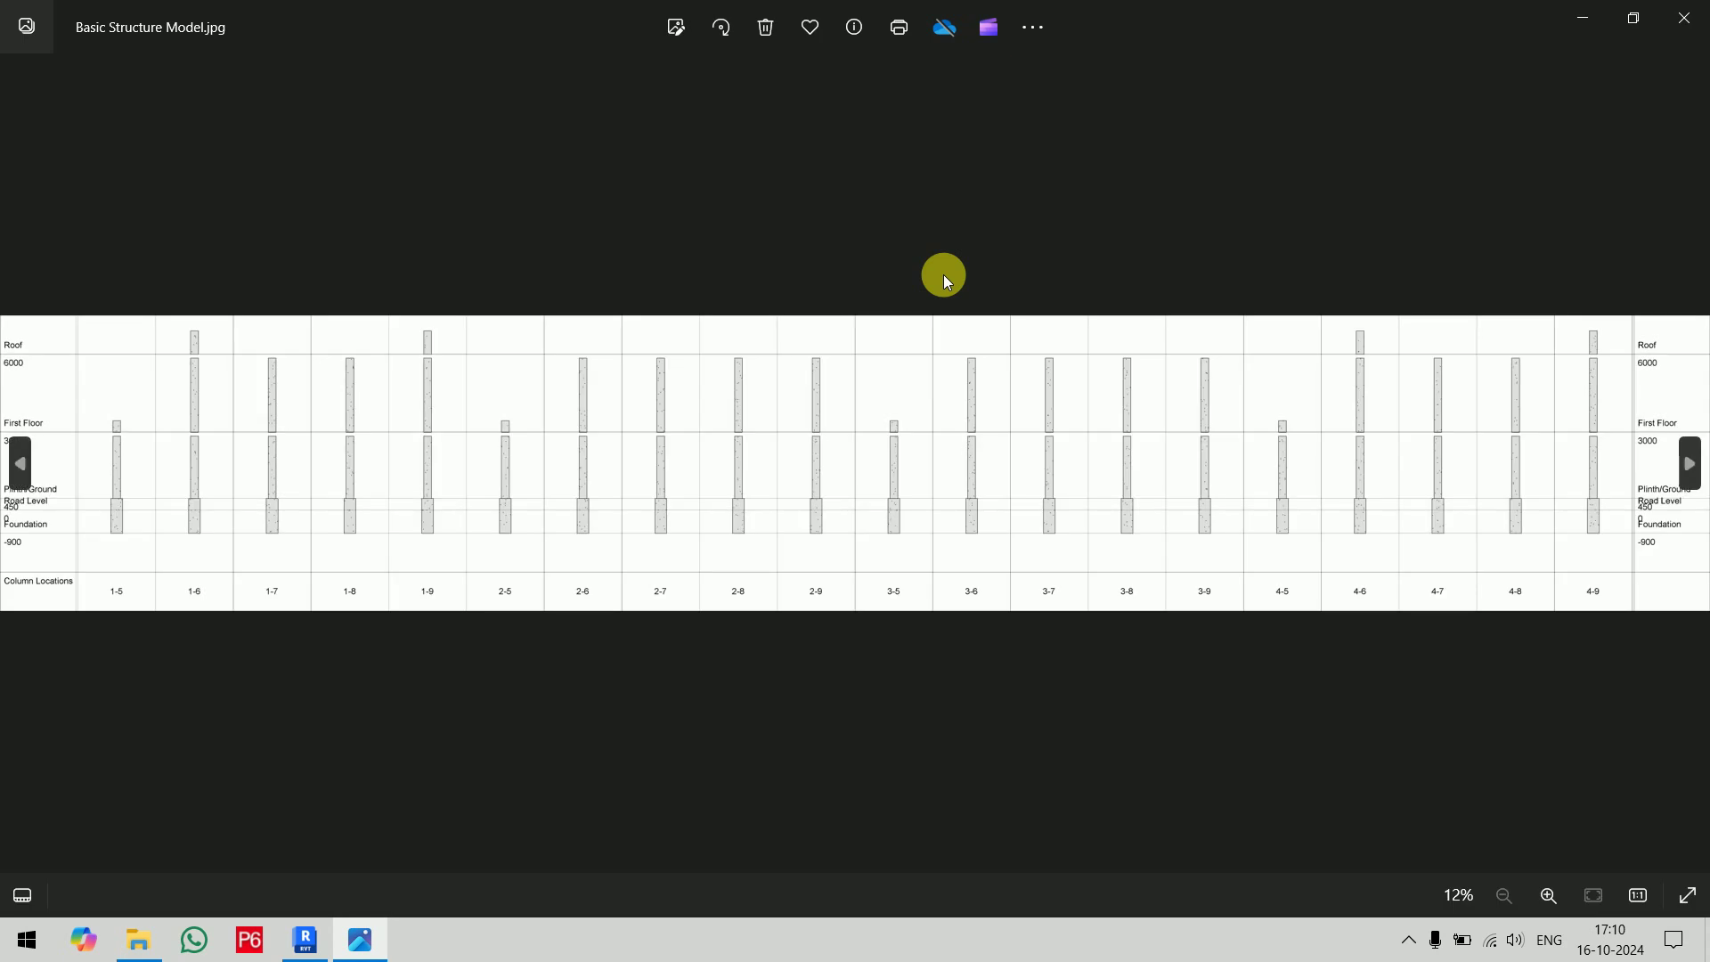
scroll(414, 489, "up", 5)
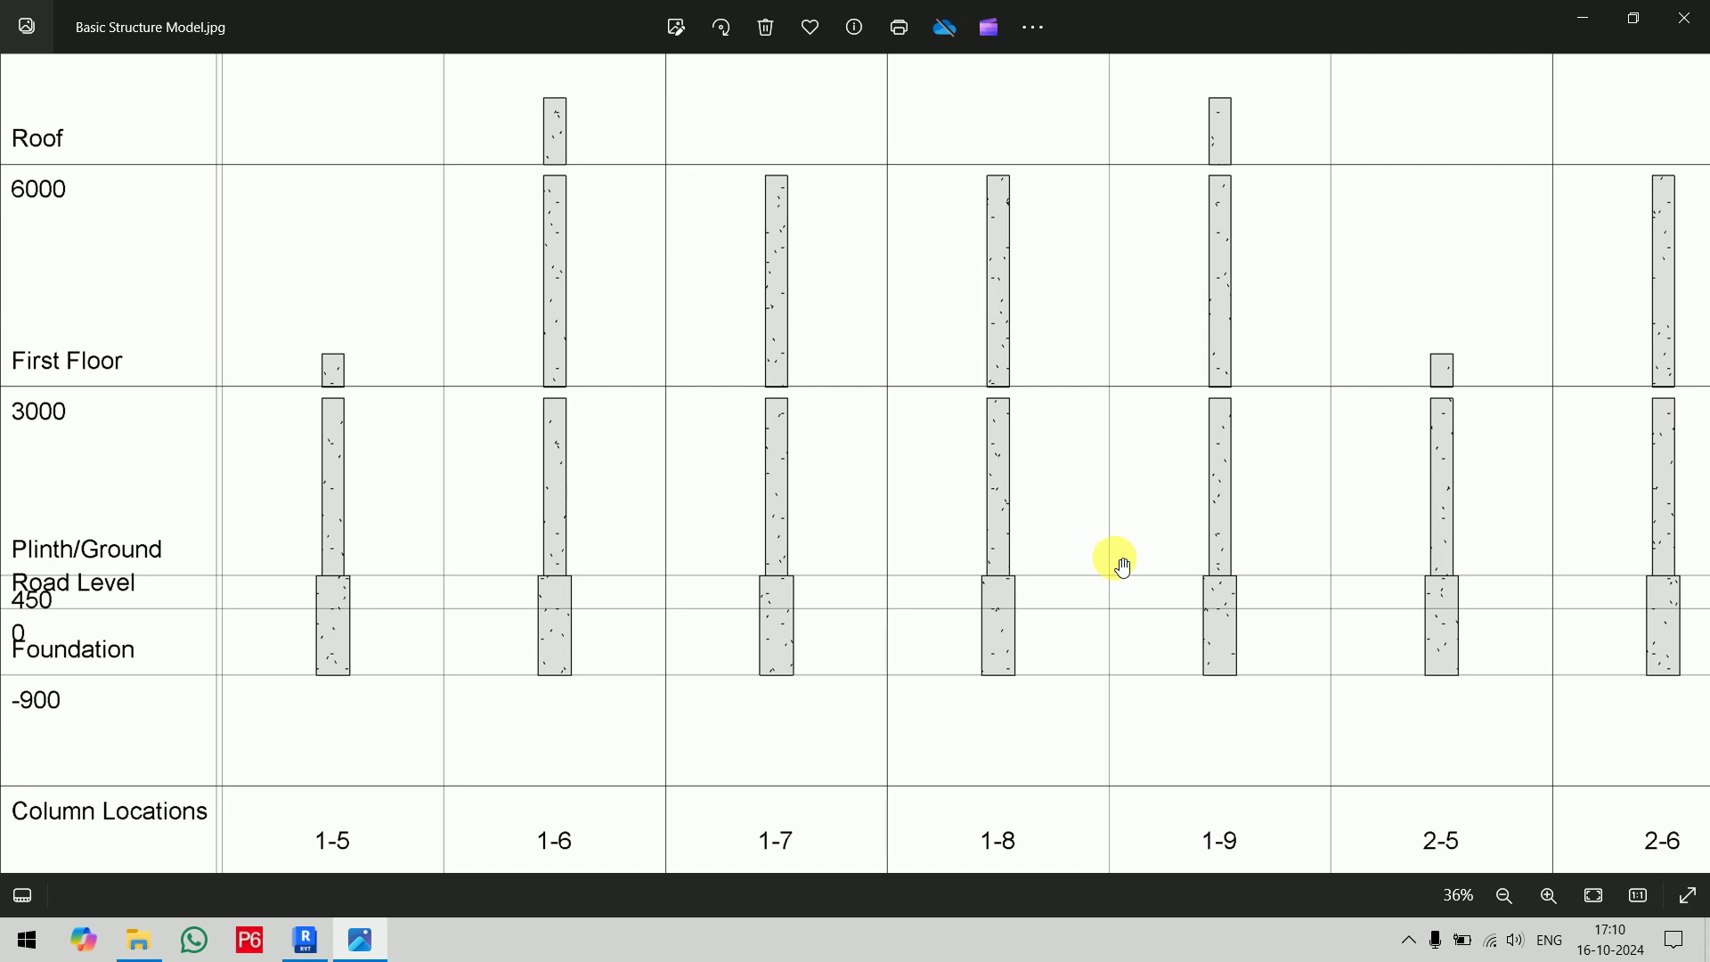
scroll(1122, 565, "right", 10)
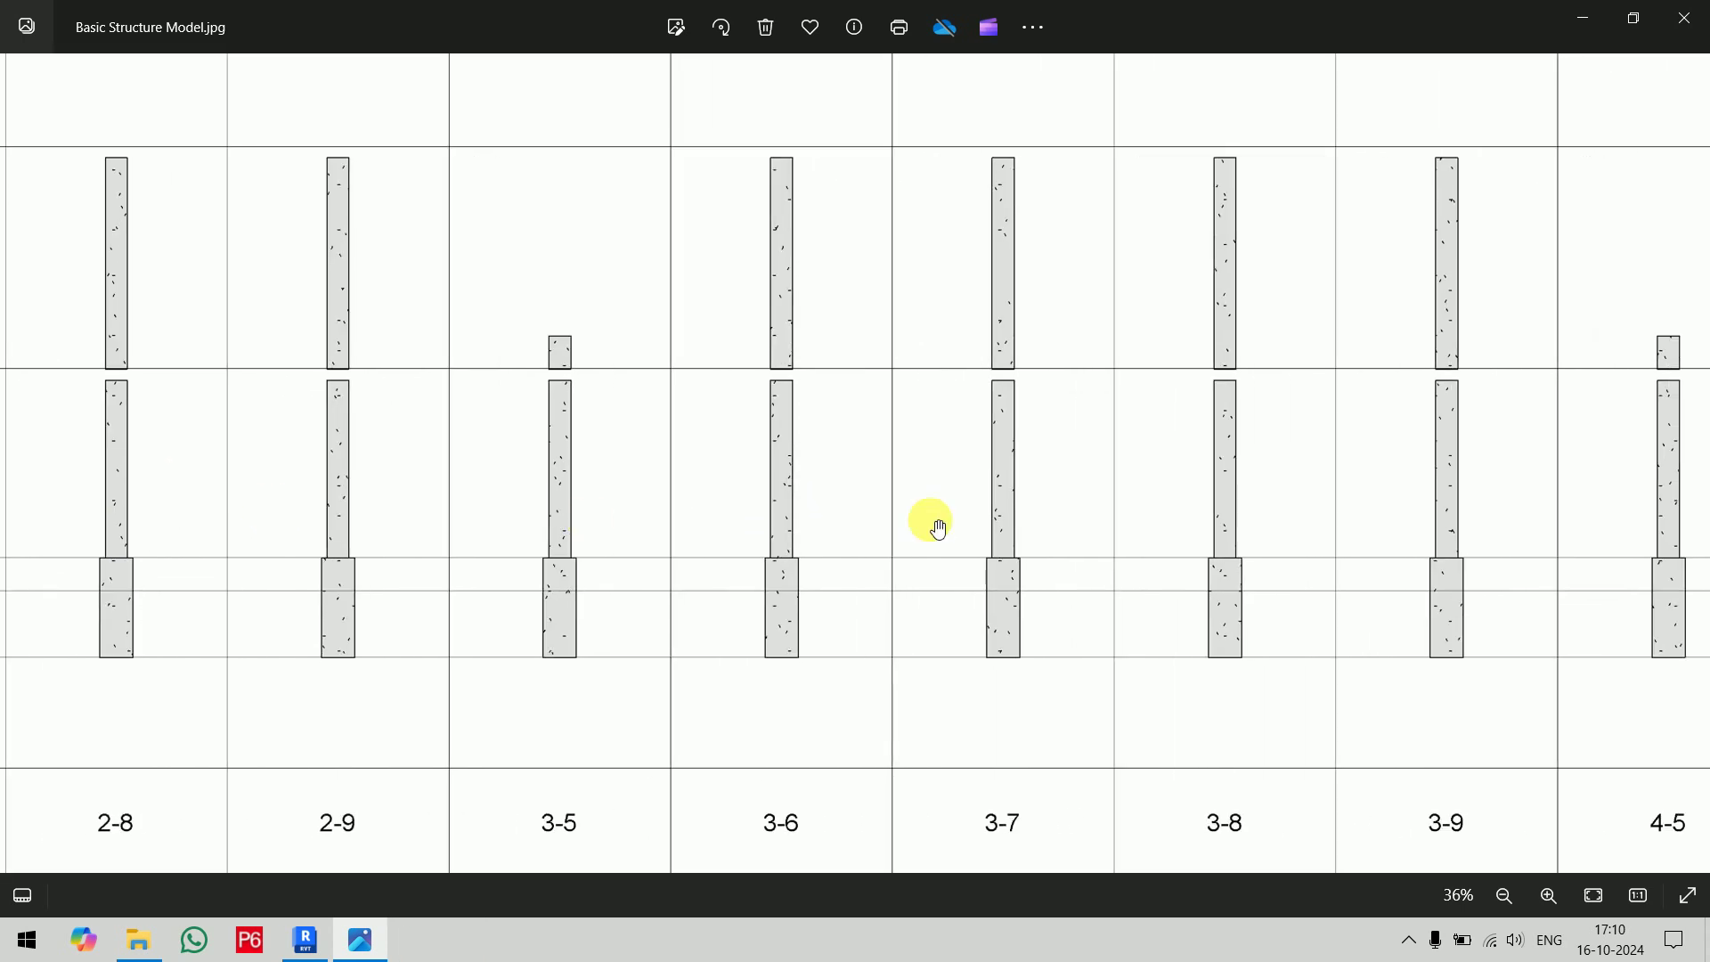
scroll(938, 528, "right", 10)
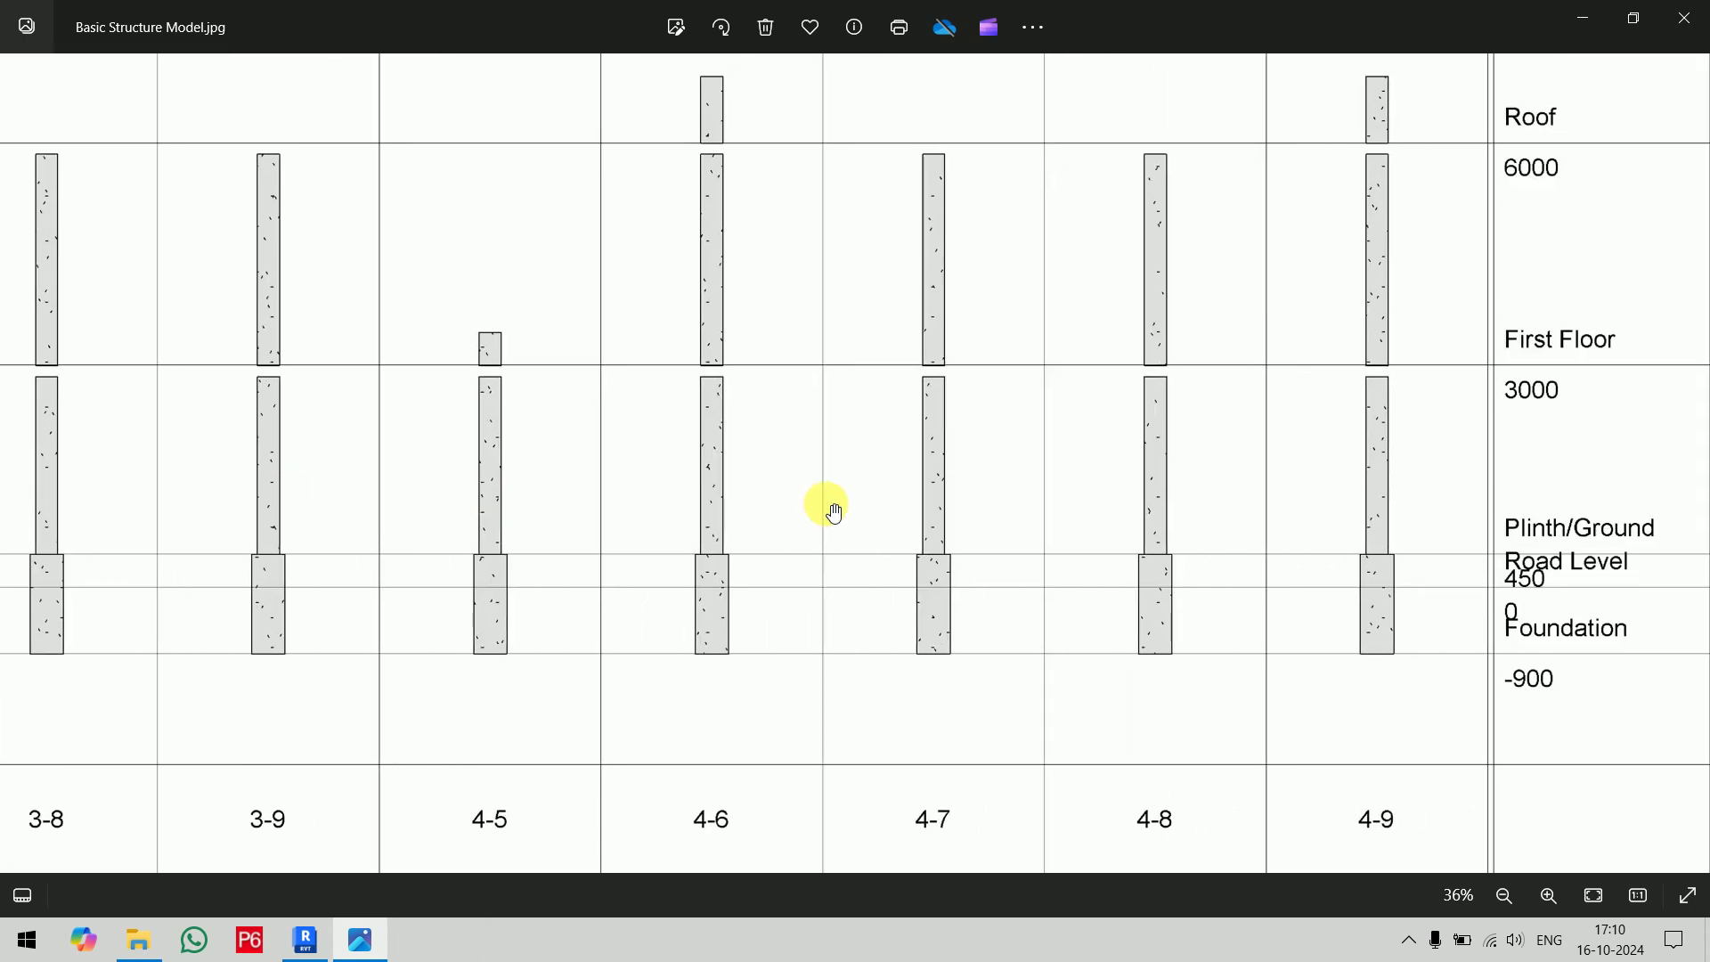
scroll(830, 505, "down", 5)
left_click(1688, 12)
left_click(1692, 11)
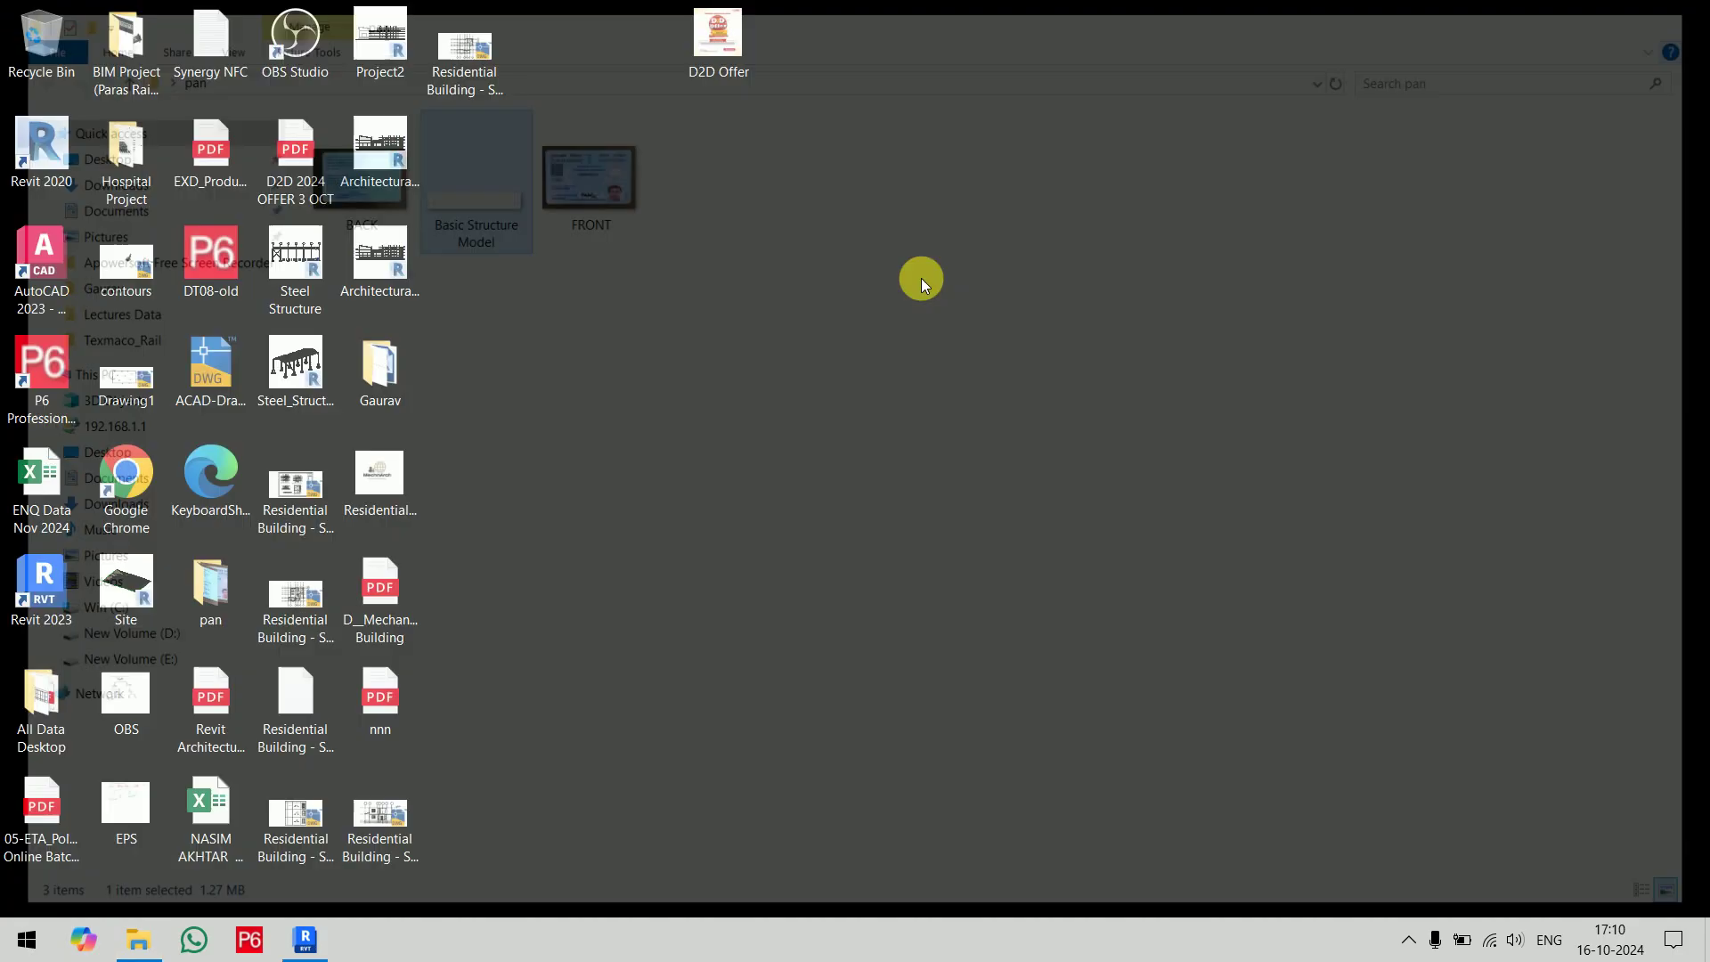
left_click(304, 940)
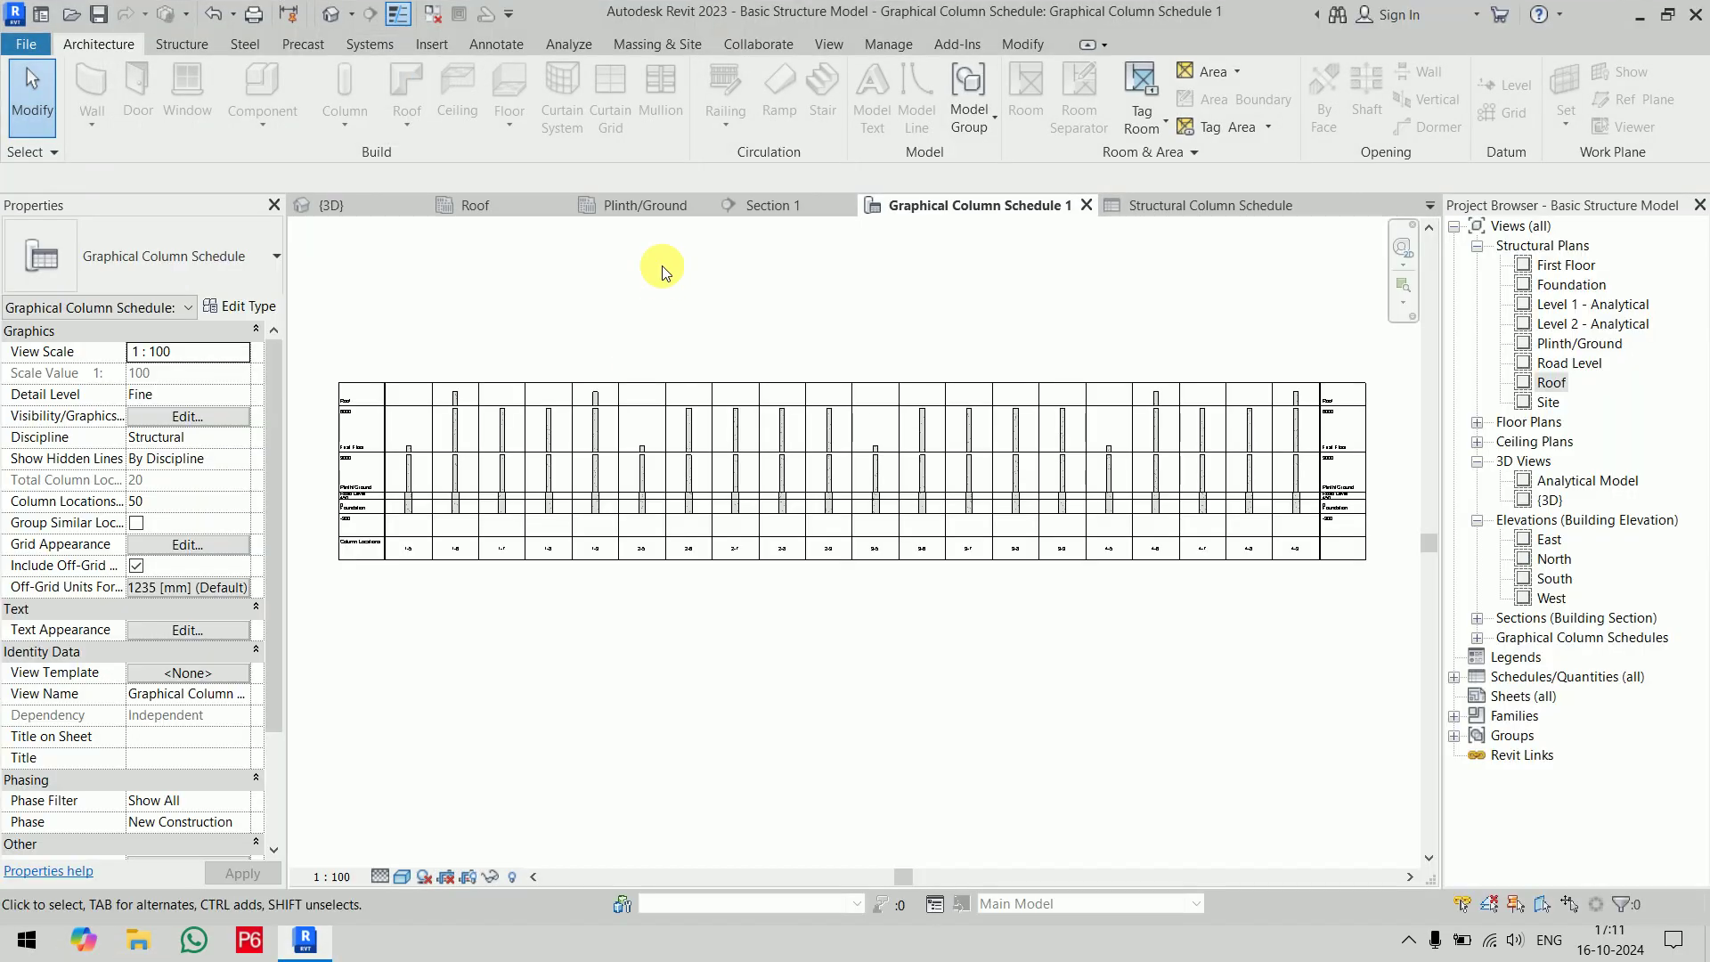
Open the Foundation structural plan and bring its footing grid into view
left_click(33, 50)
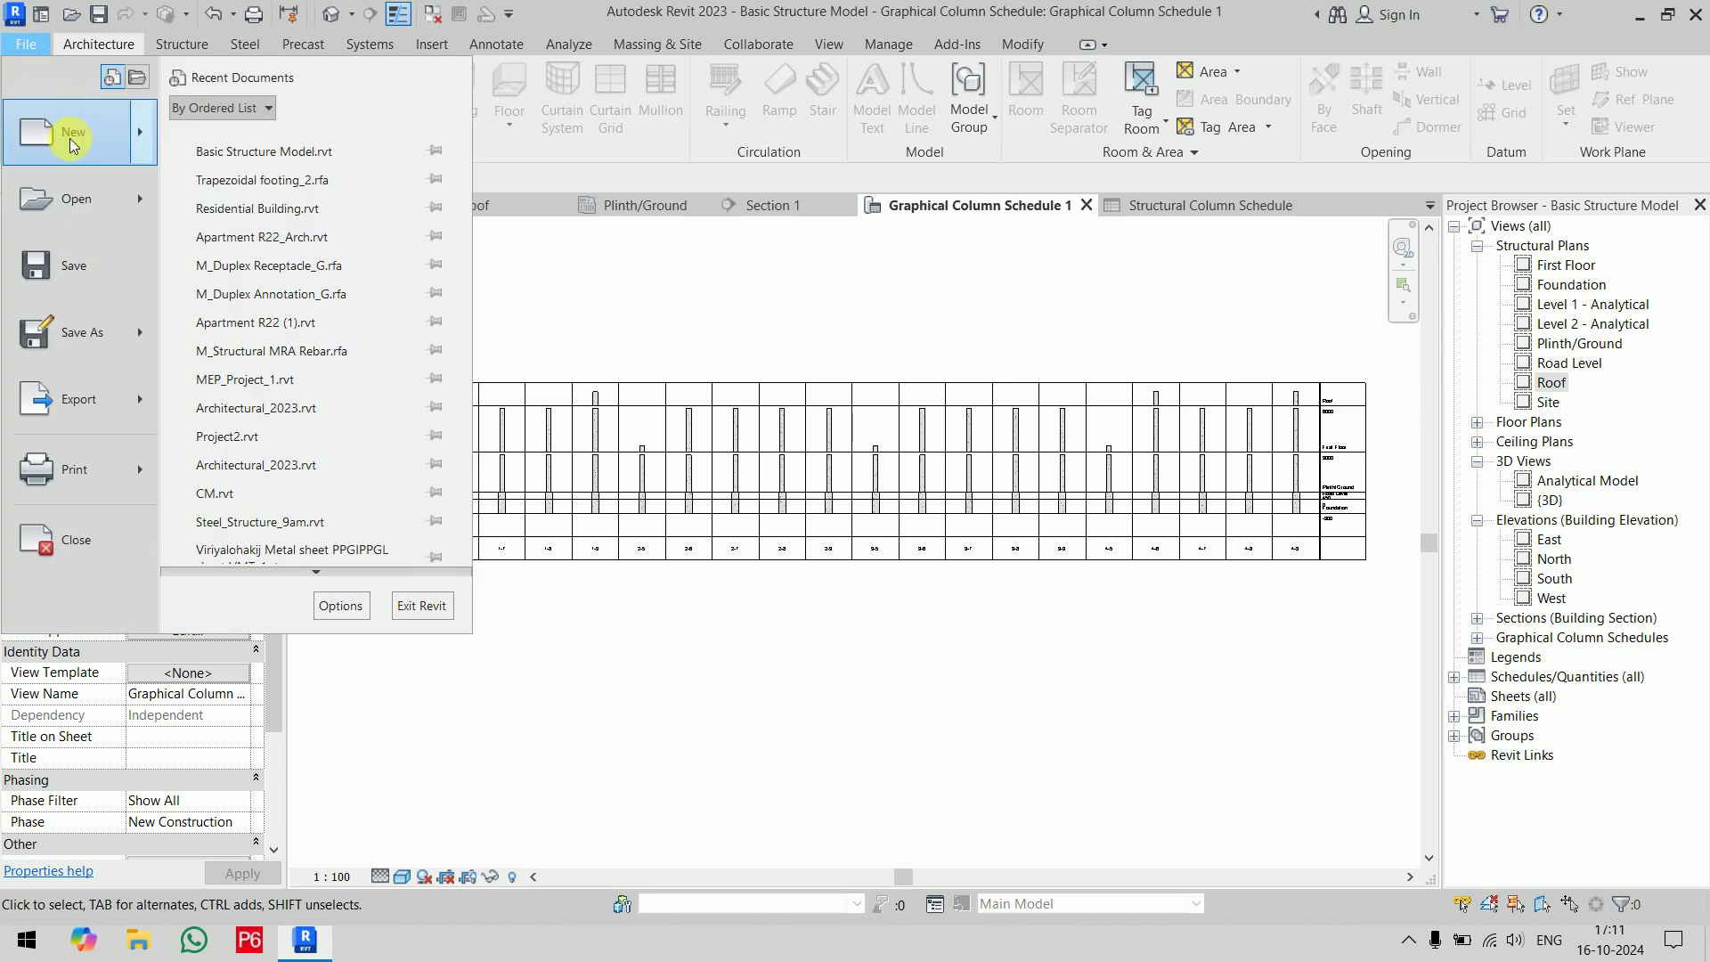
left_click(823, 338)
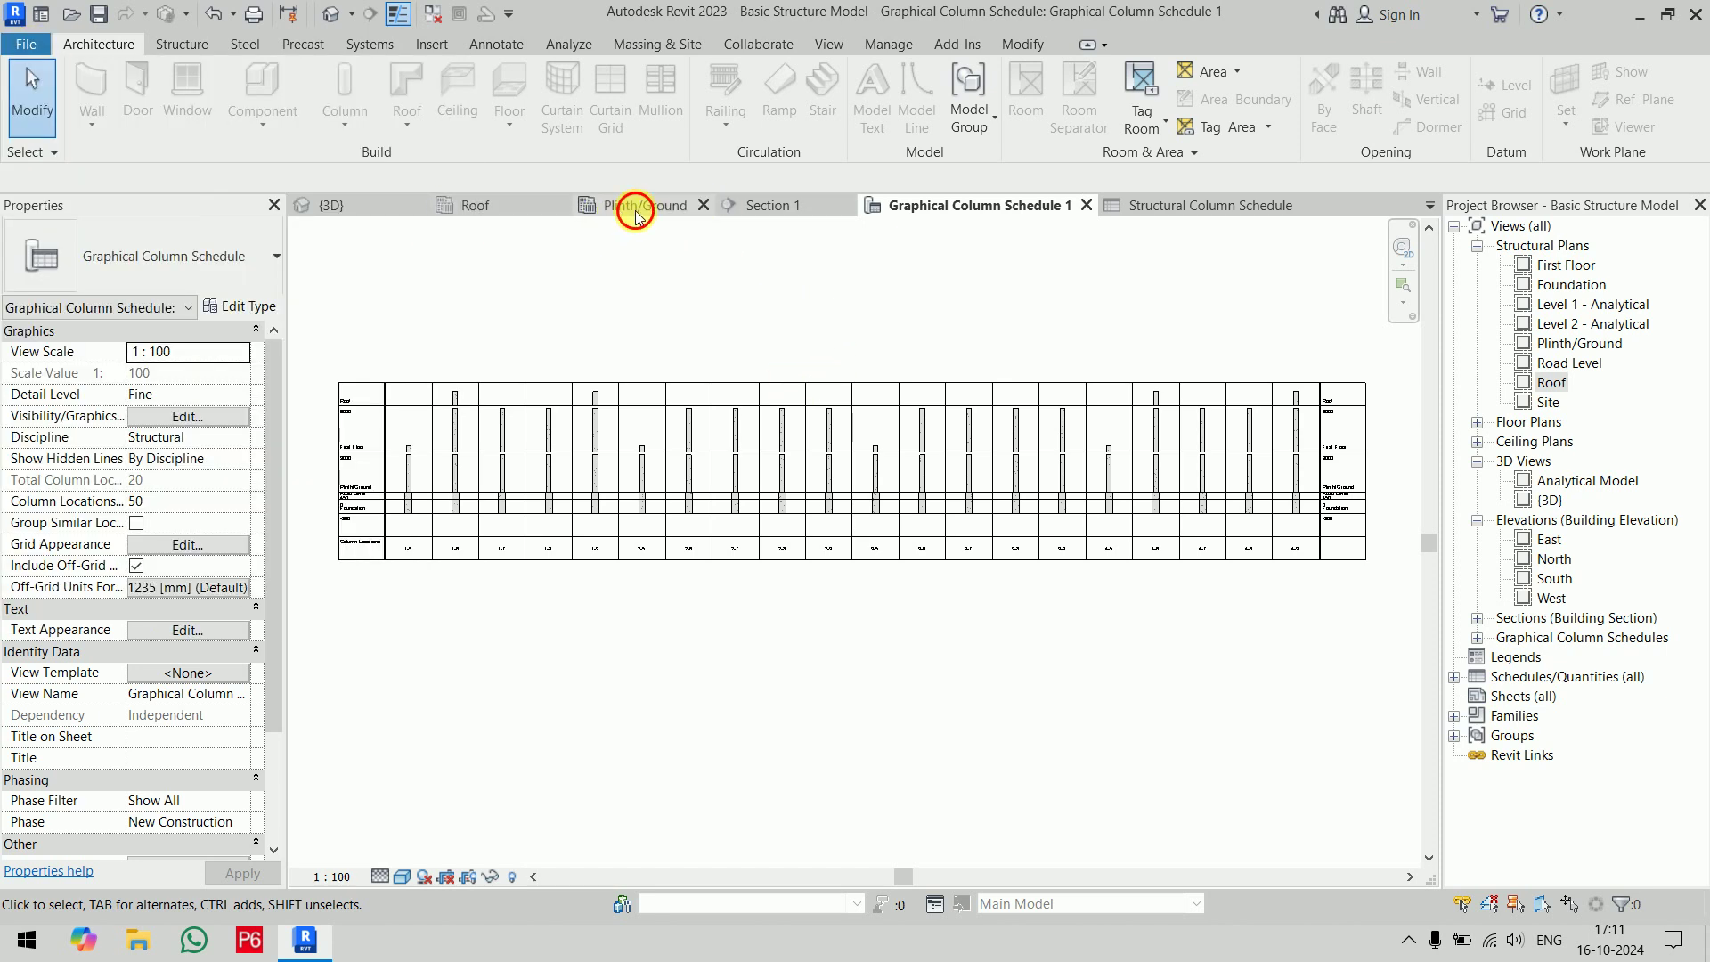
left_click(636, 208)
scroll(879, 412, "down", 3)
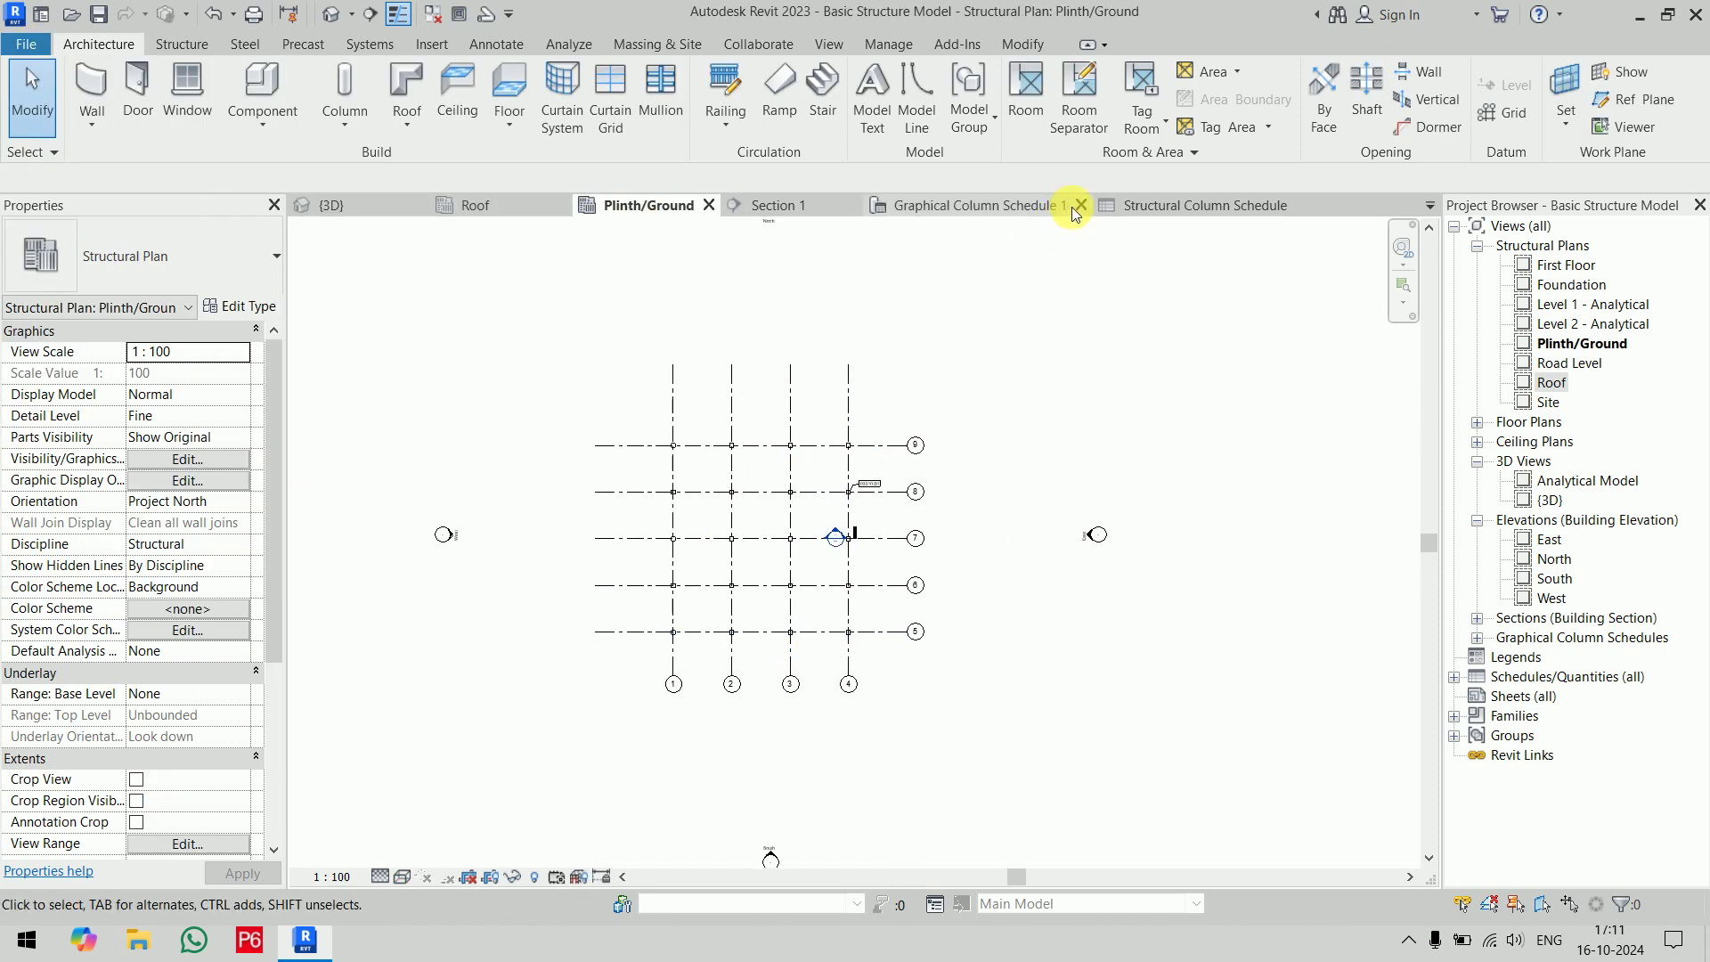
double_click(1572, 284)
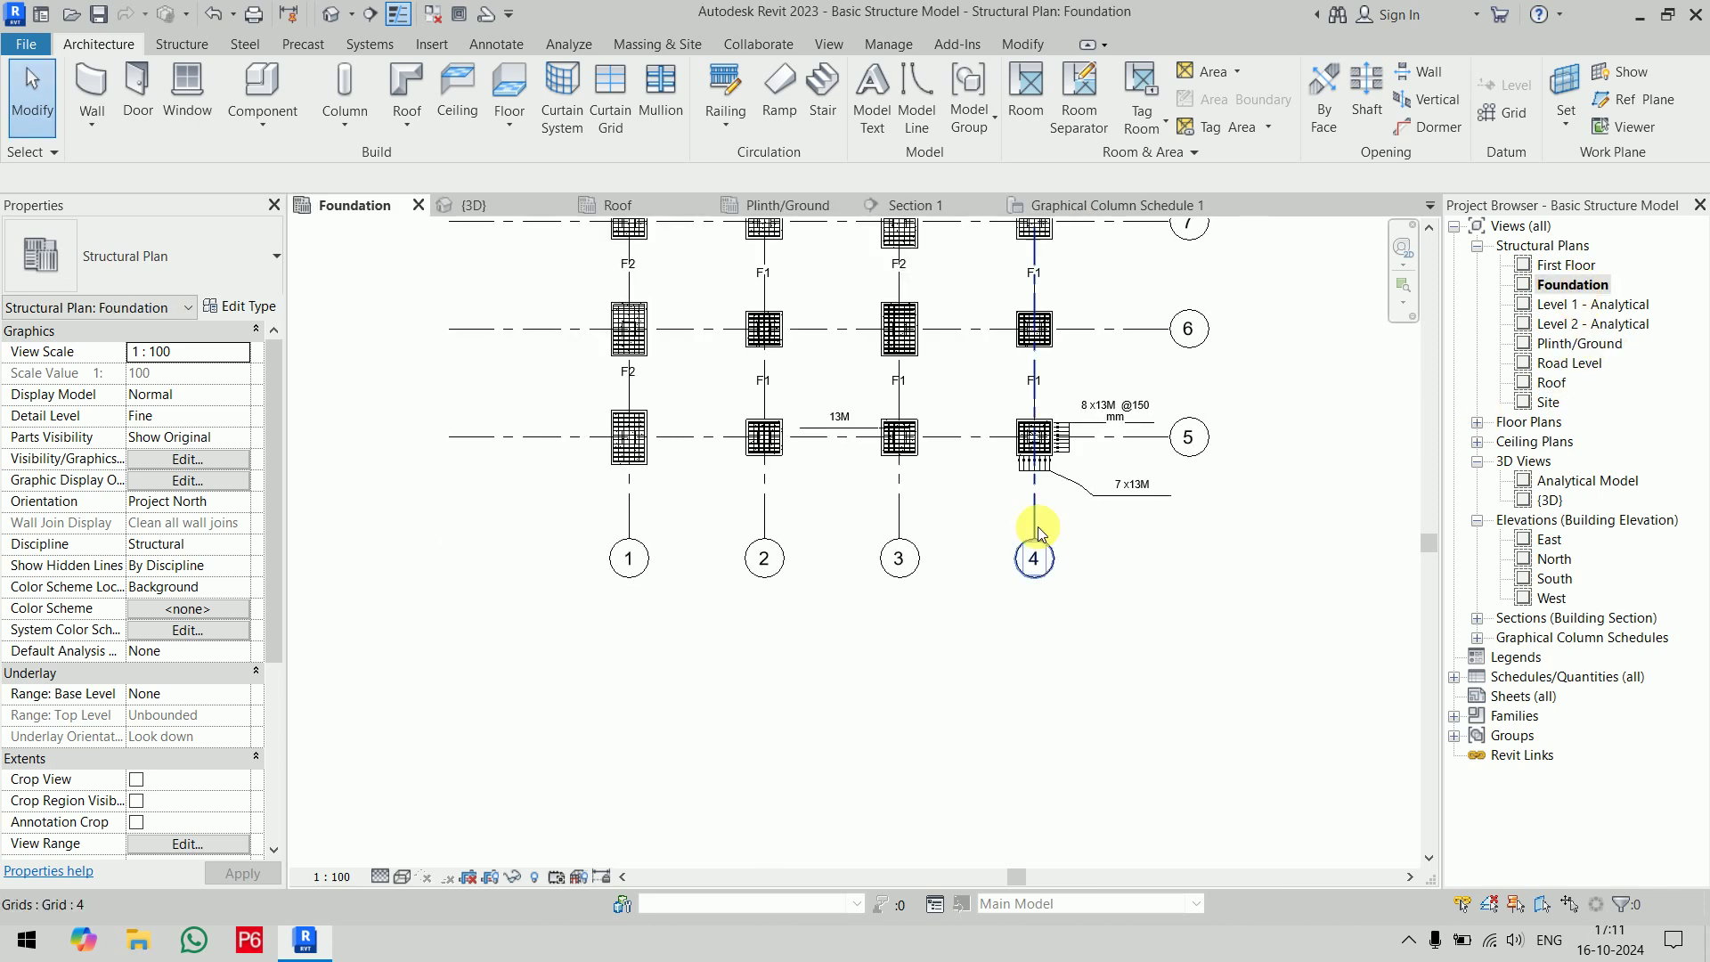
middle_click_drag(1038, 532, 1005, 818)
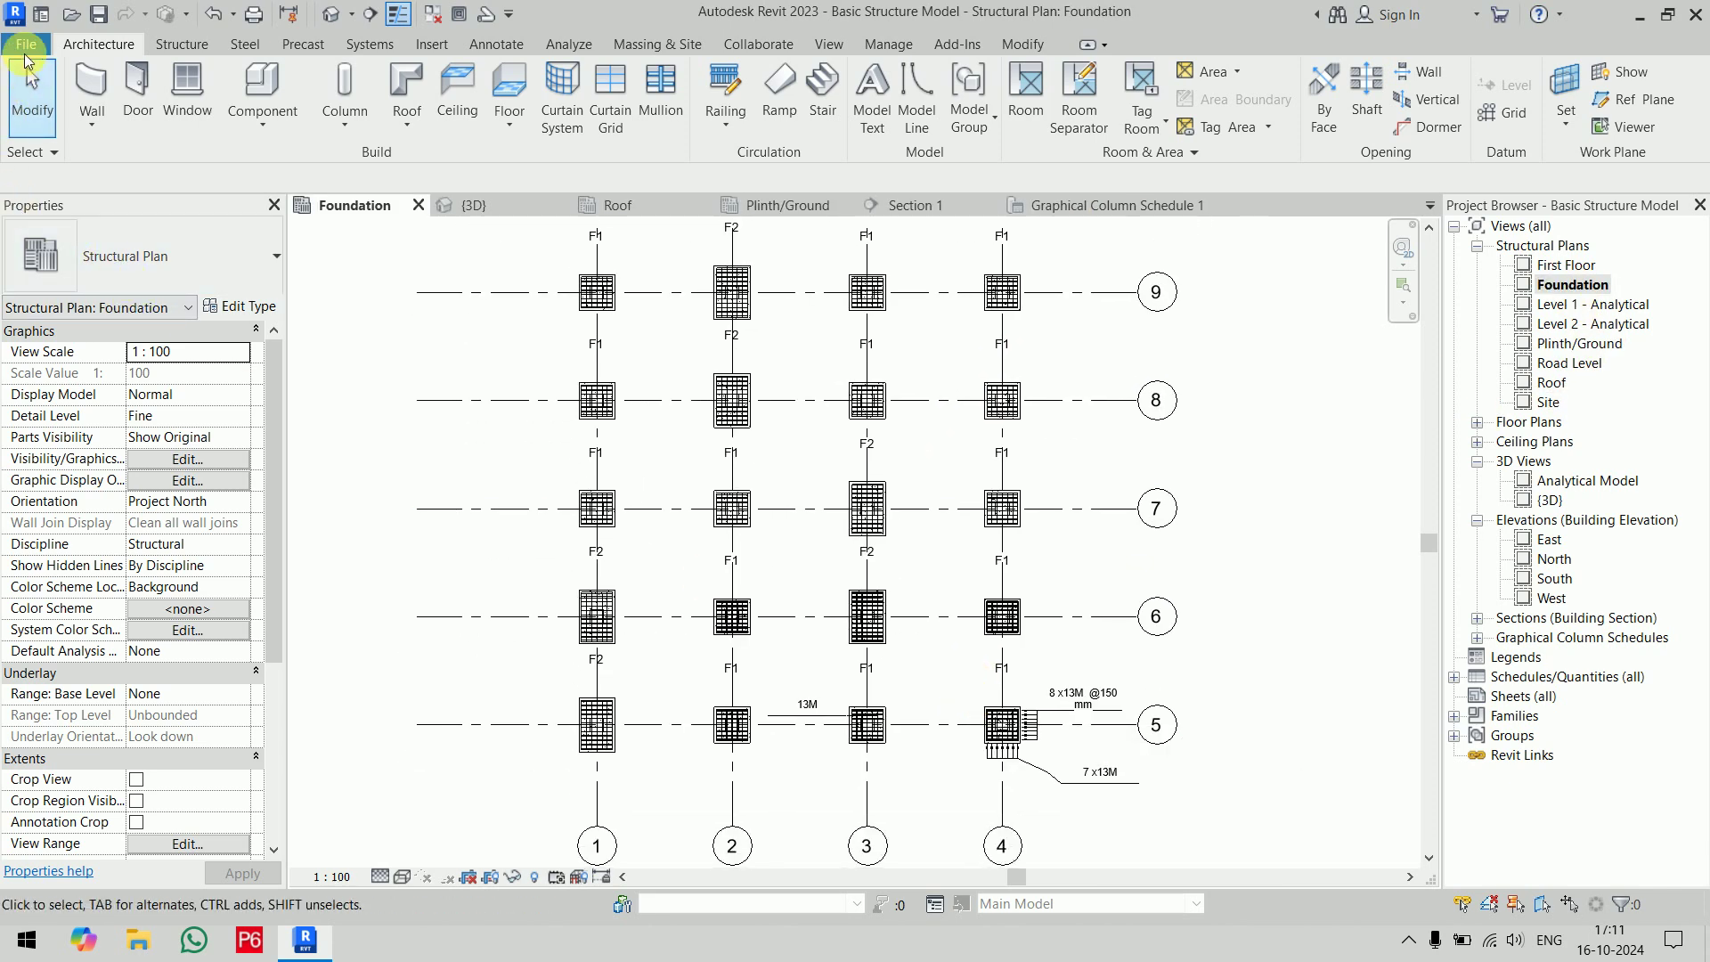
Start a PDF export of the Foundation plan and set the page size to ISO A1 : 594 x 841 mm
left_click(26, 47)
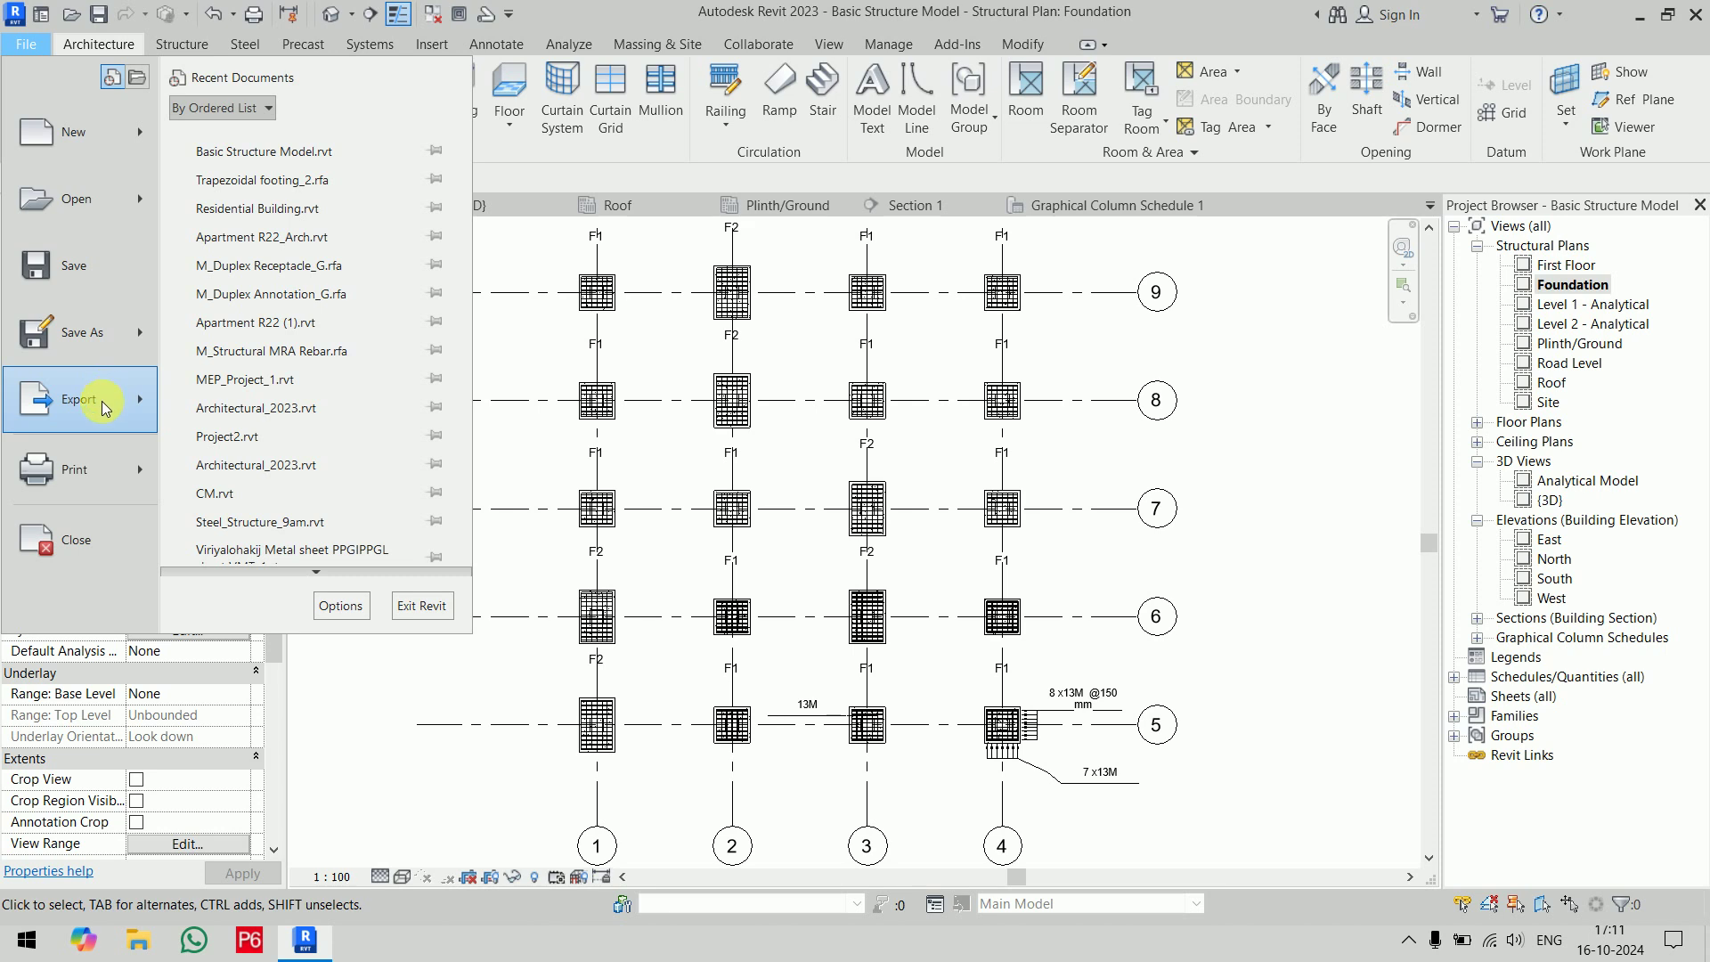
mouse_move(105, 422)
left_click(260, 220)
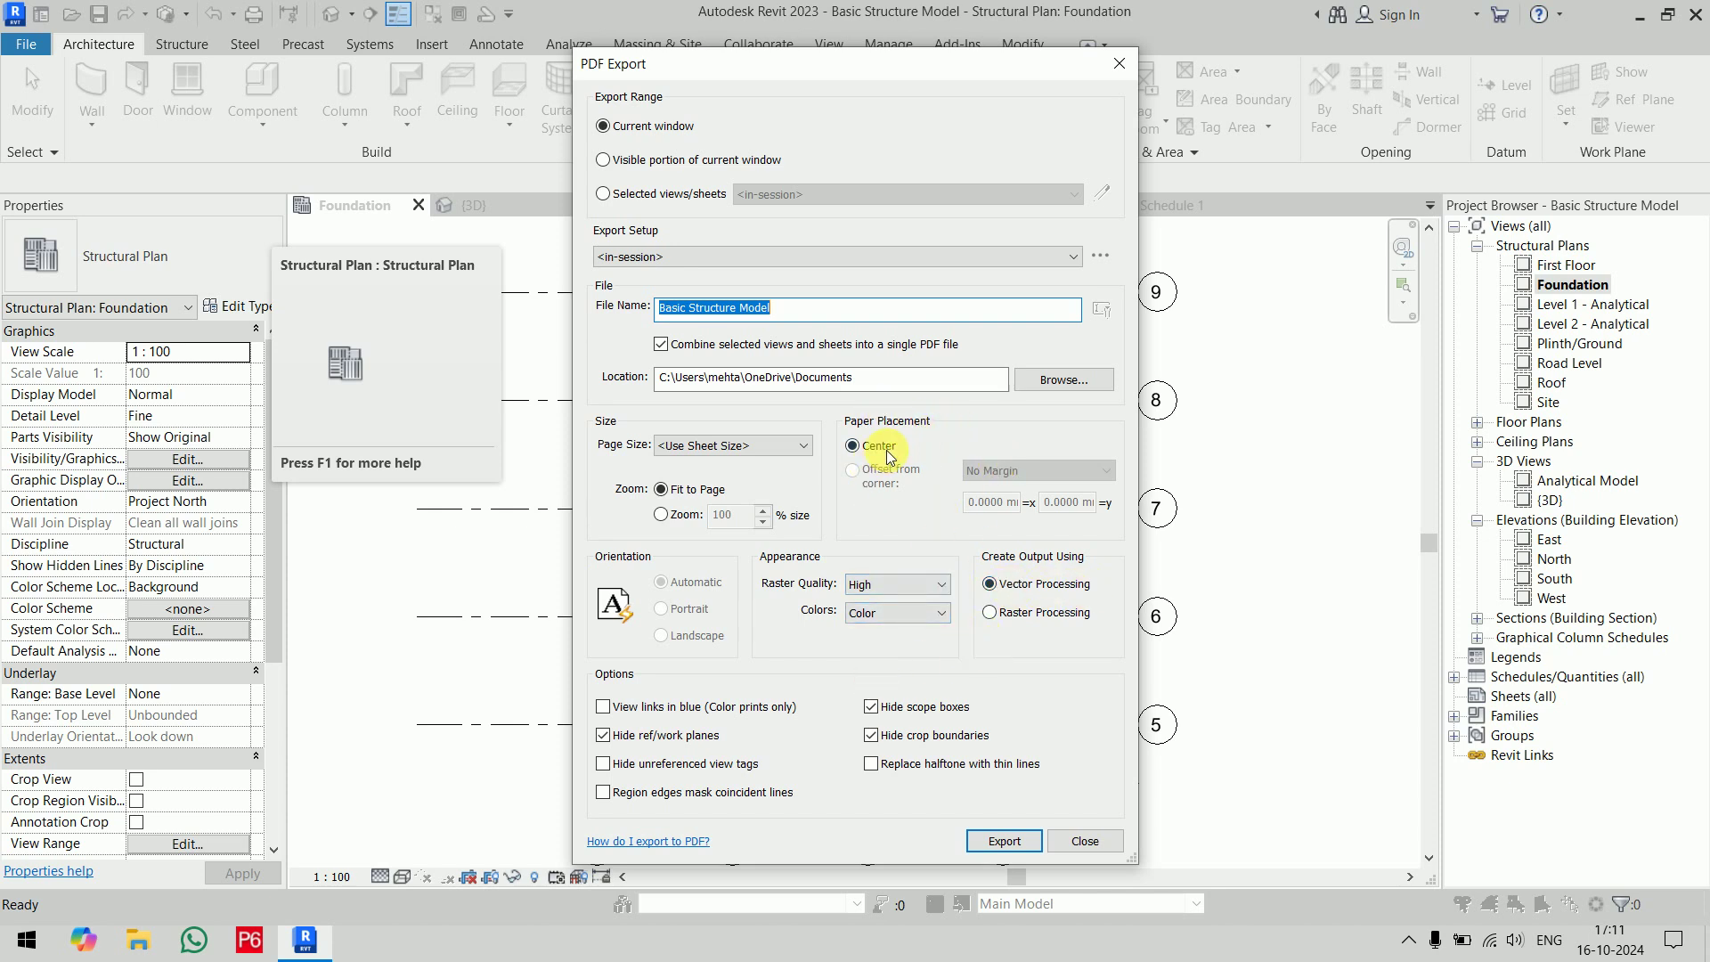
left_click(711, 445)
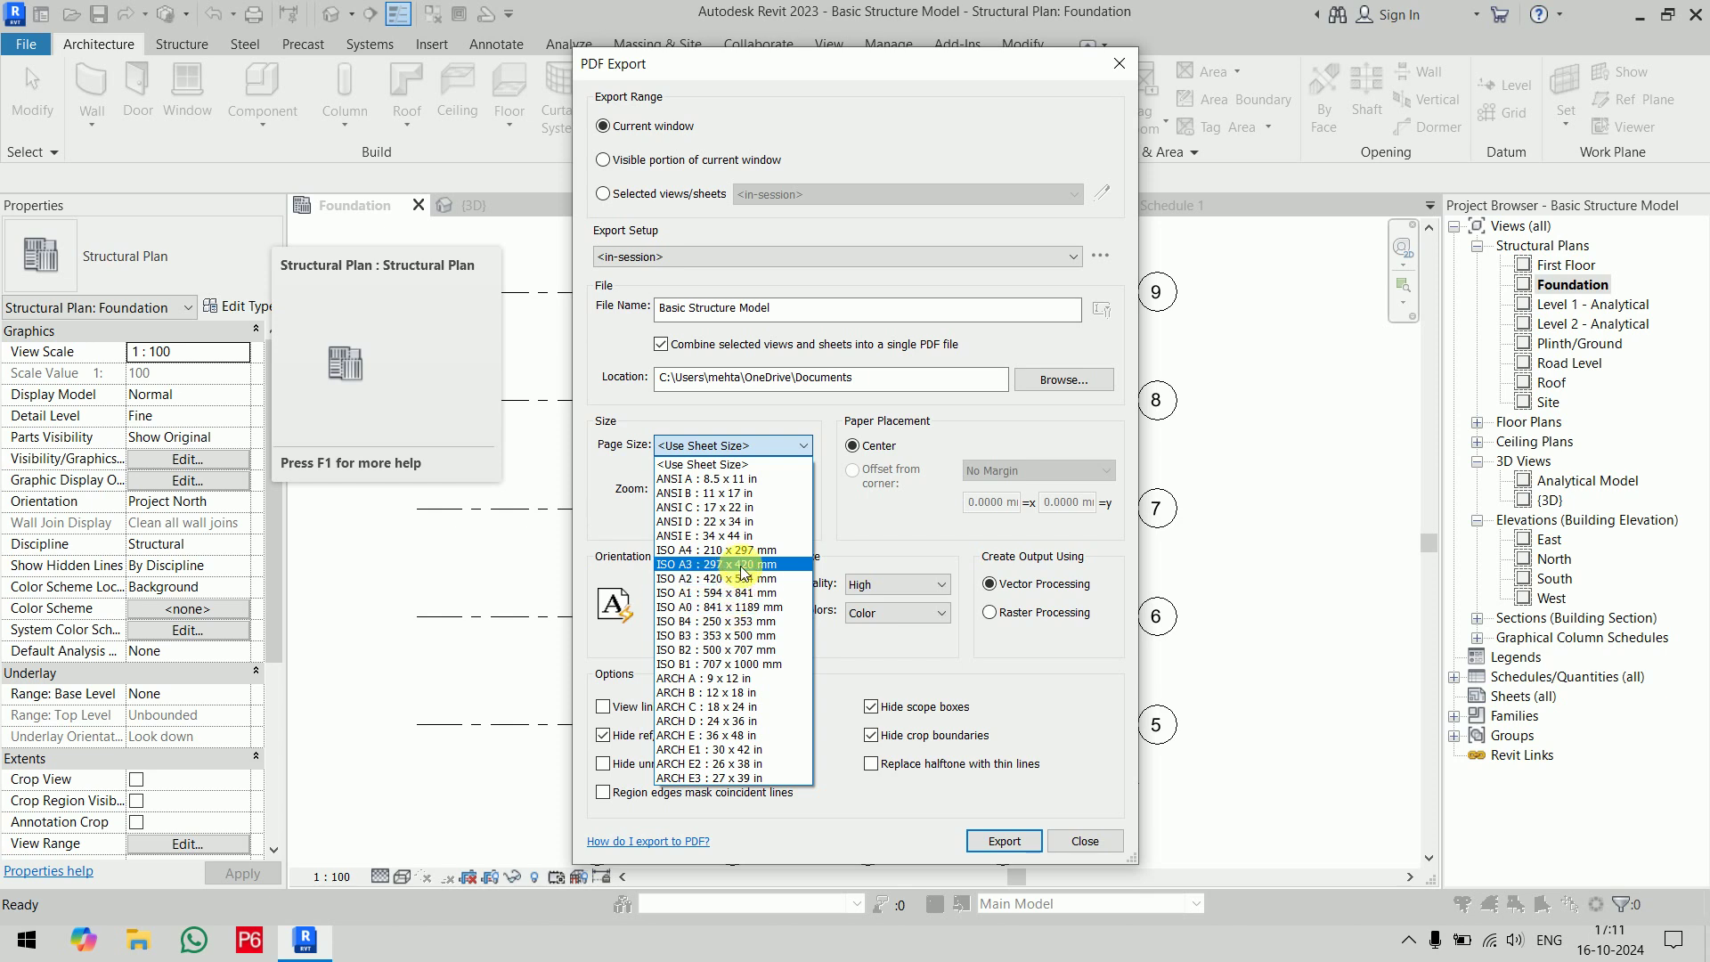
left_click(742, 593)
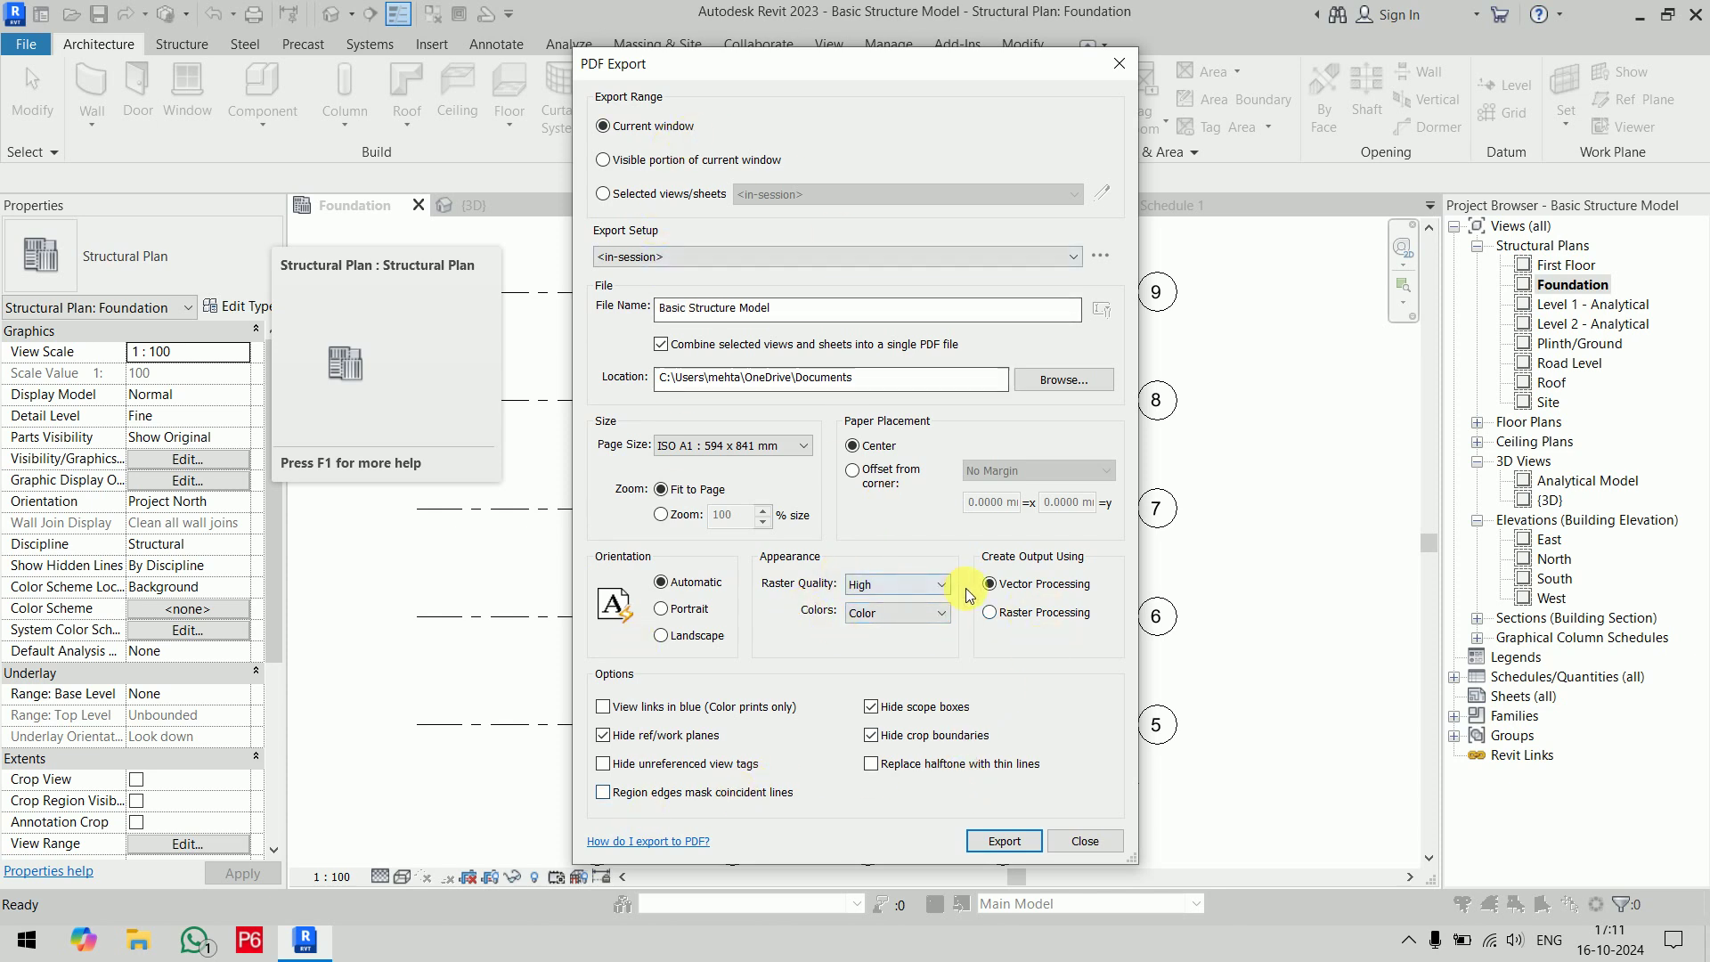
Set the PDF location to the pan folder on the Desktop and export without saving the settings for future sessions
left_click(1057, 379)
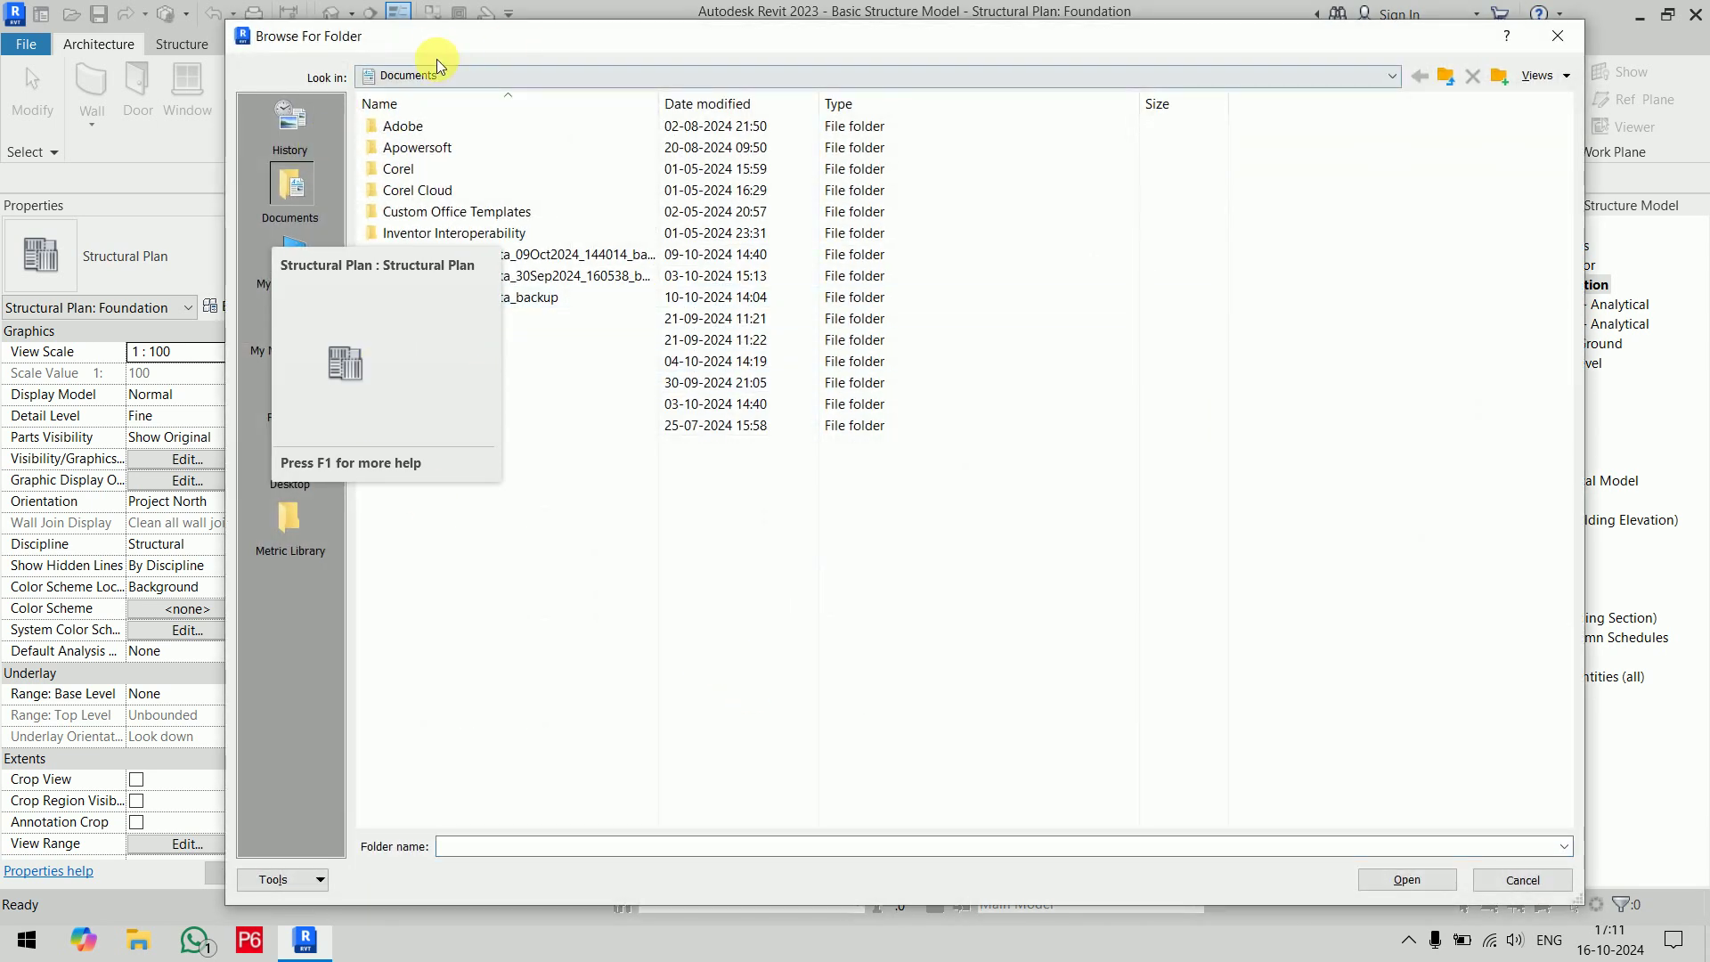
left_click_drag(439, 65, 837, 96)
left_click(690, 481)
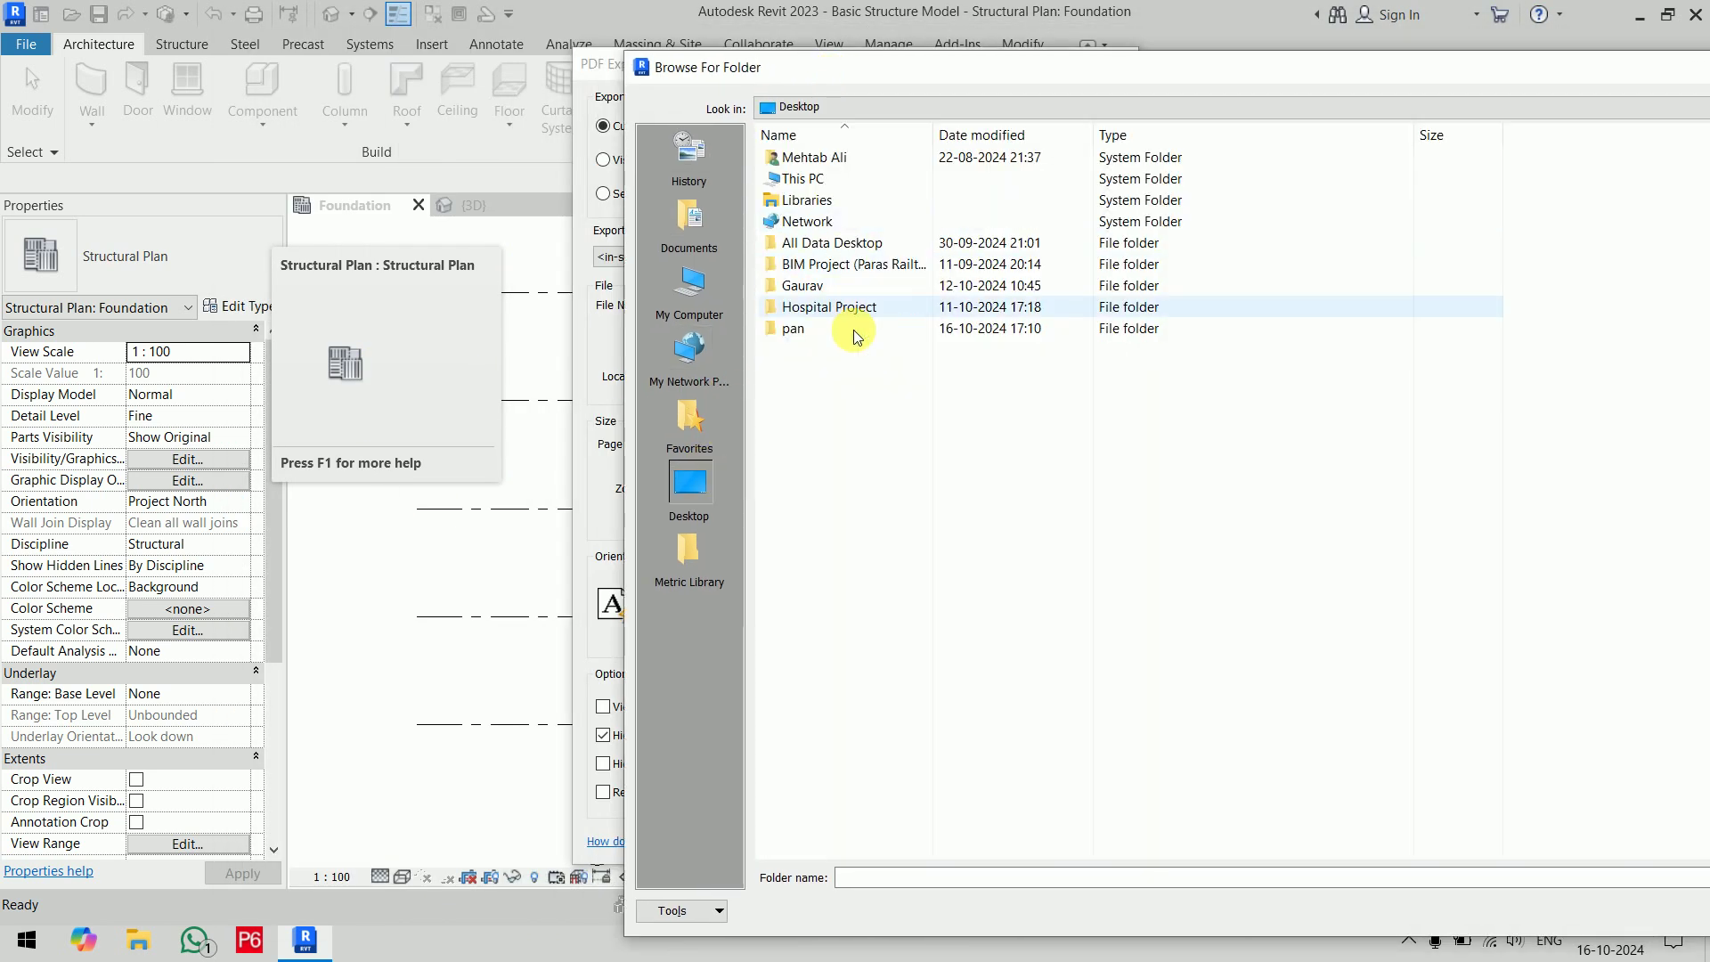
double_click(830, 331)
left_click_drag(1120, 76, 596, 25)
left_click(1297, 862)
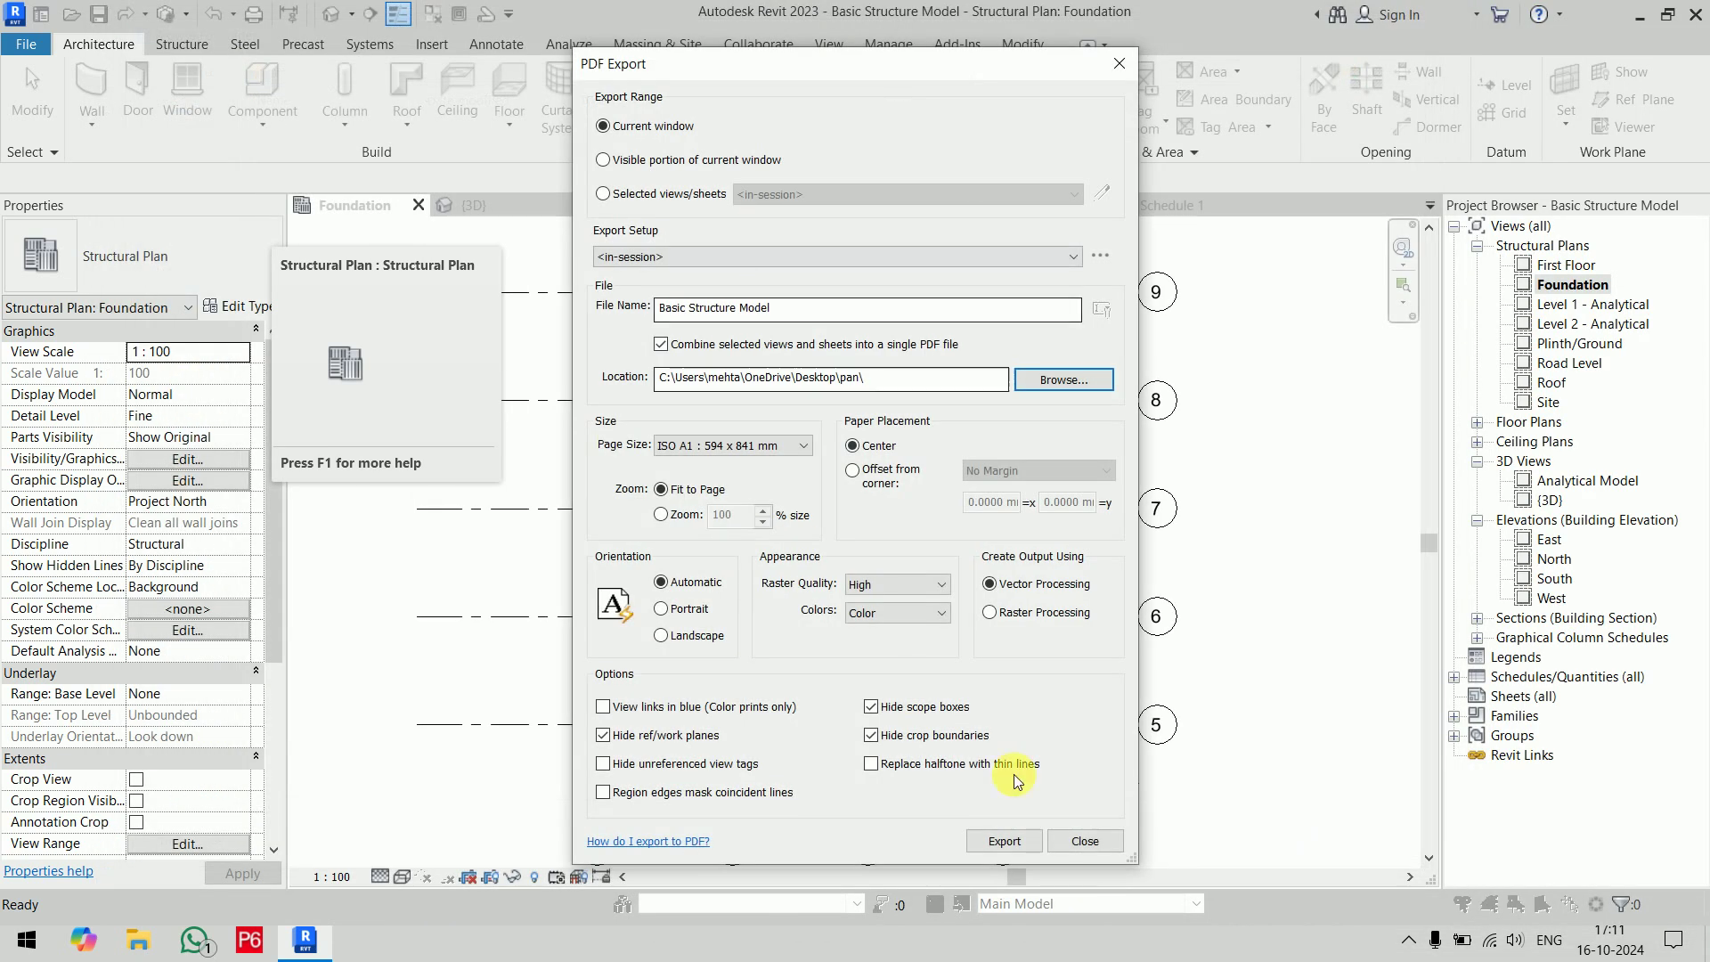
left_click(1005, 839)
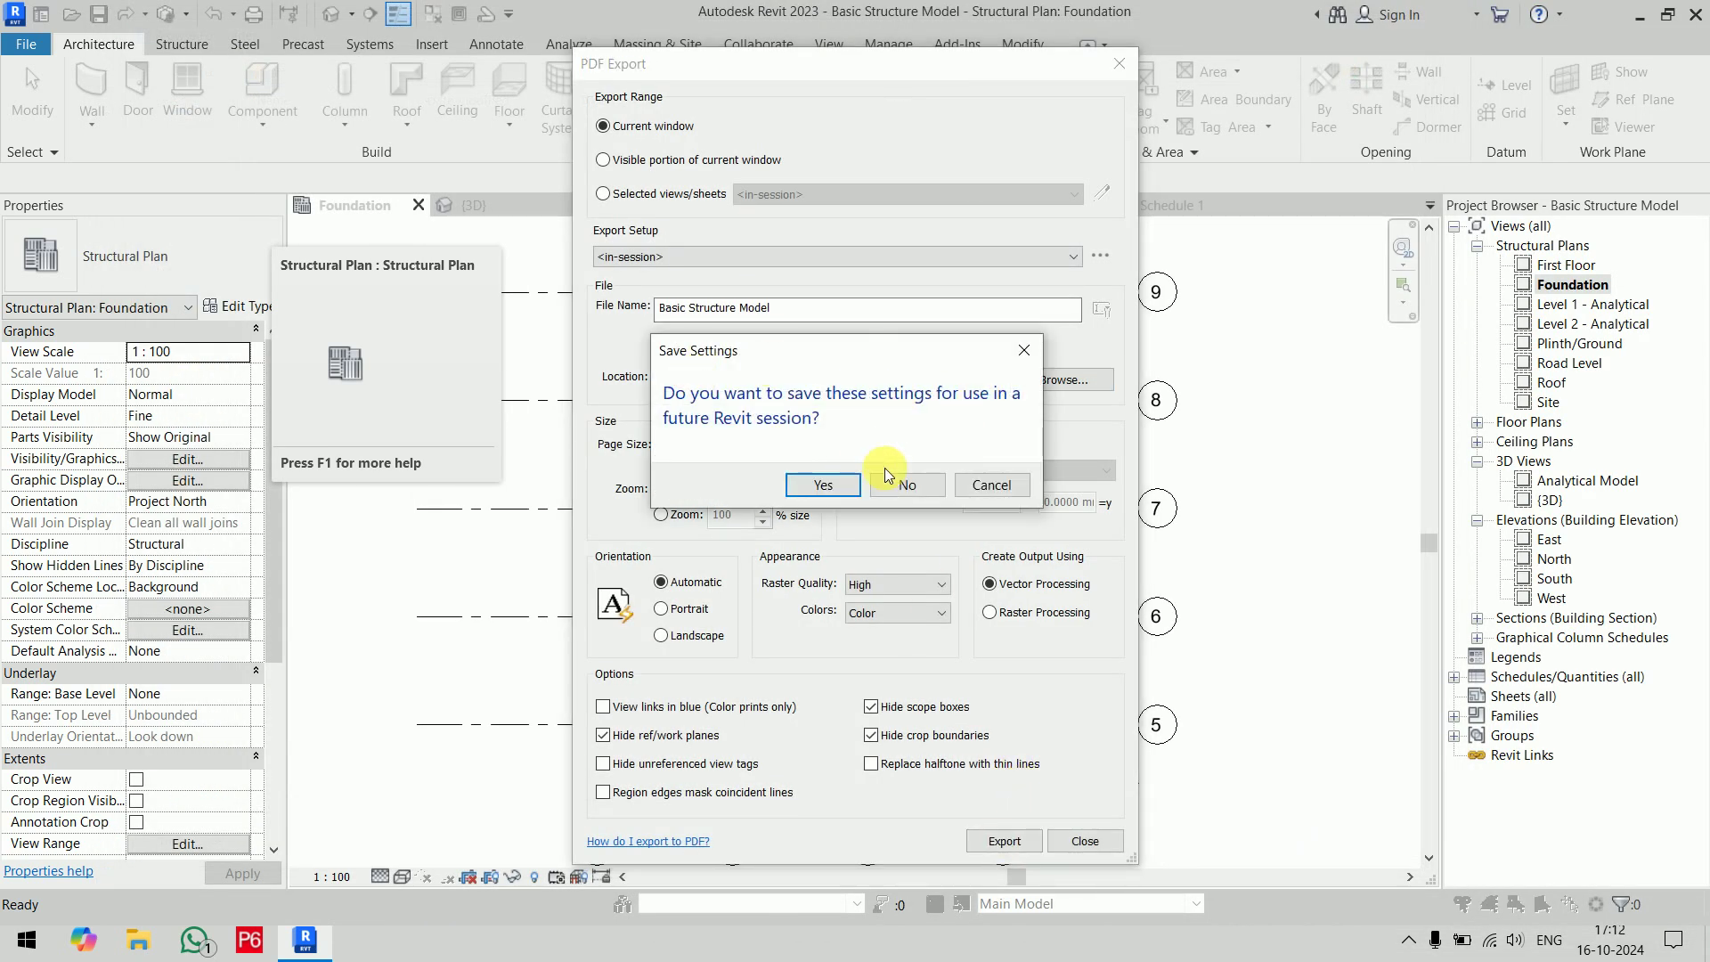
left_click(923, 492)
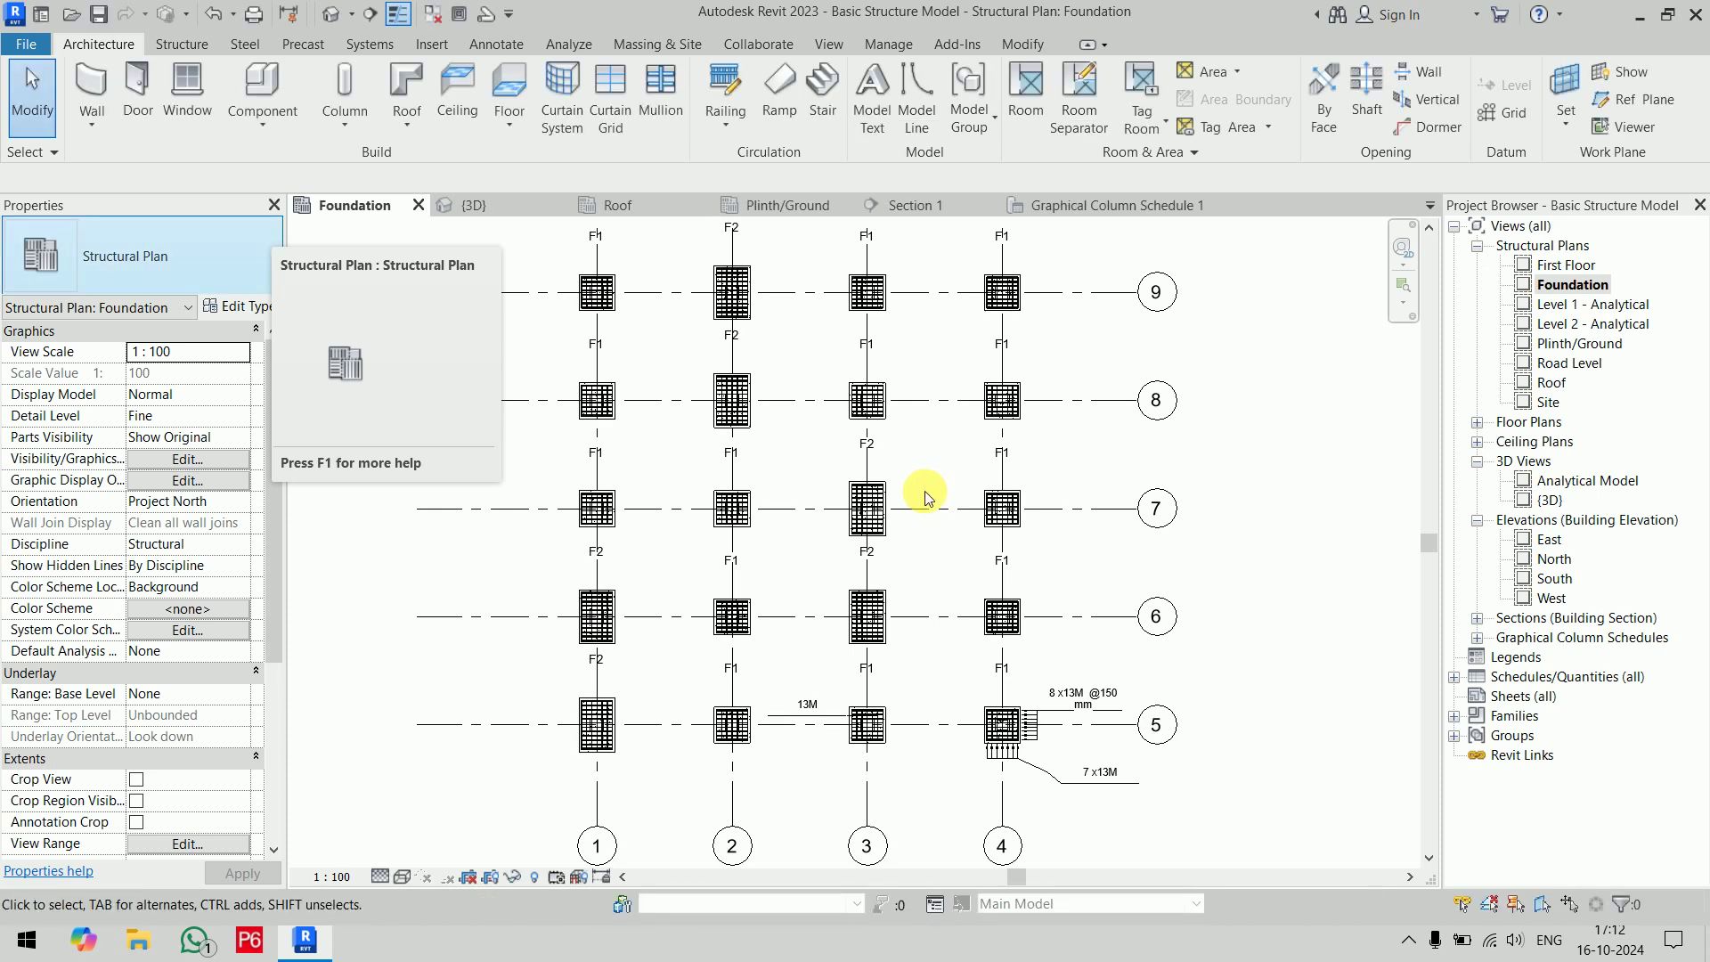
Switch to the desktop and open the exported Basic Structure Model PDF from the pan folder
left_click(305, 940)
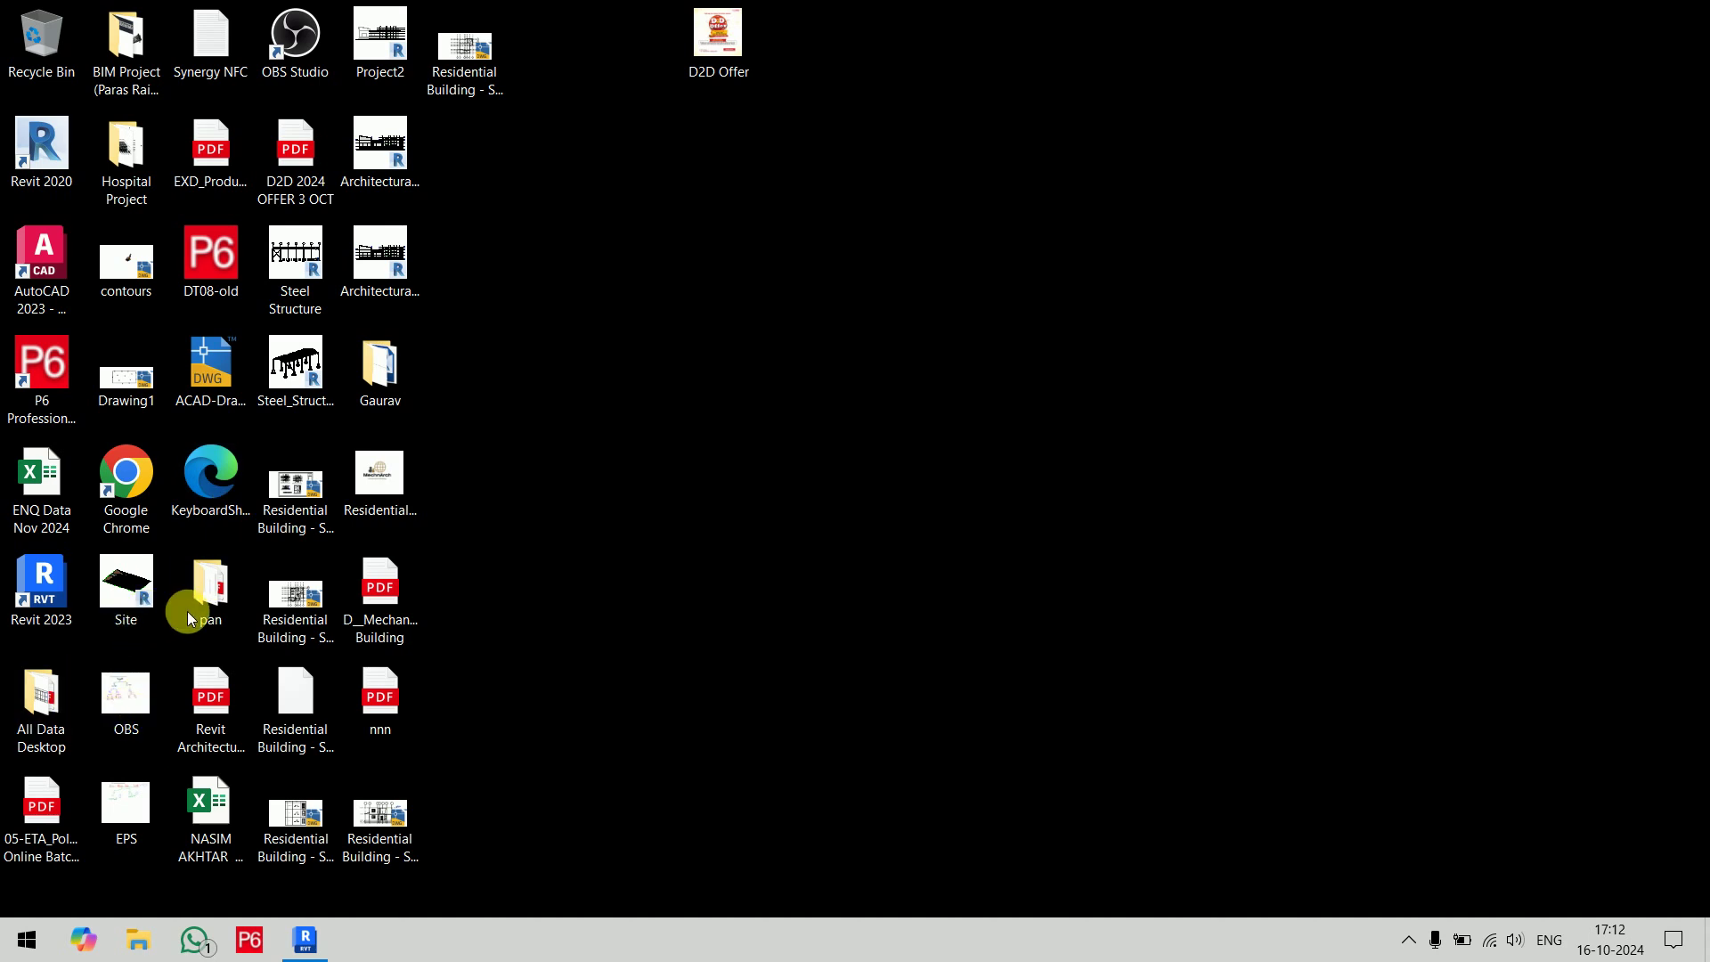
double_click(221, 602)
left_click(582, 170)
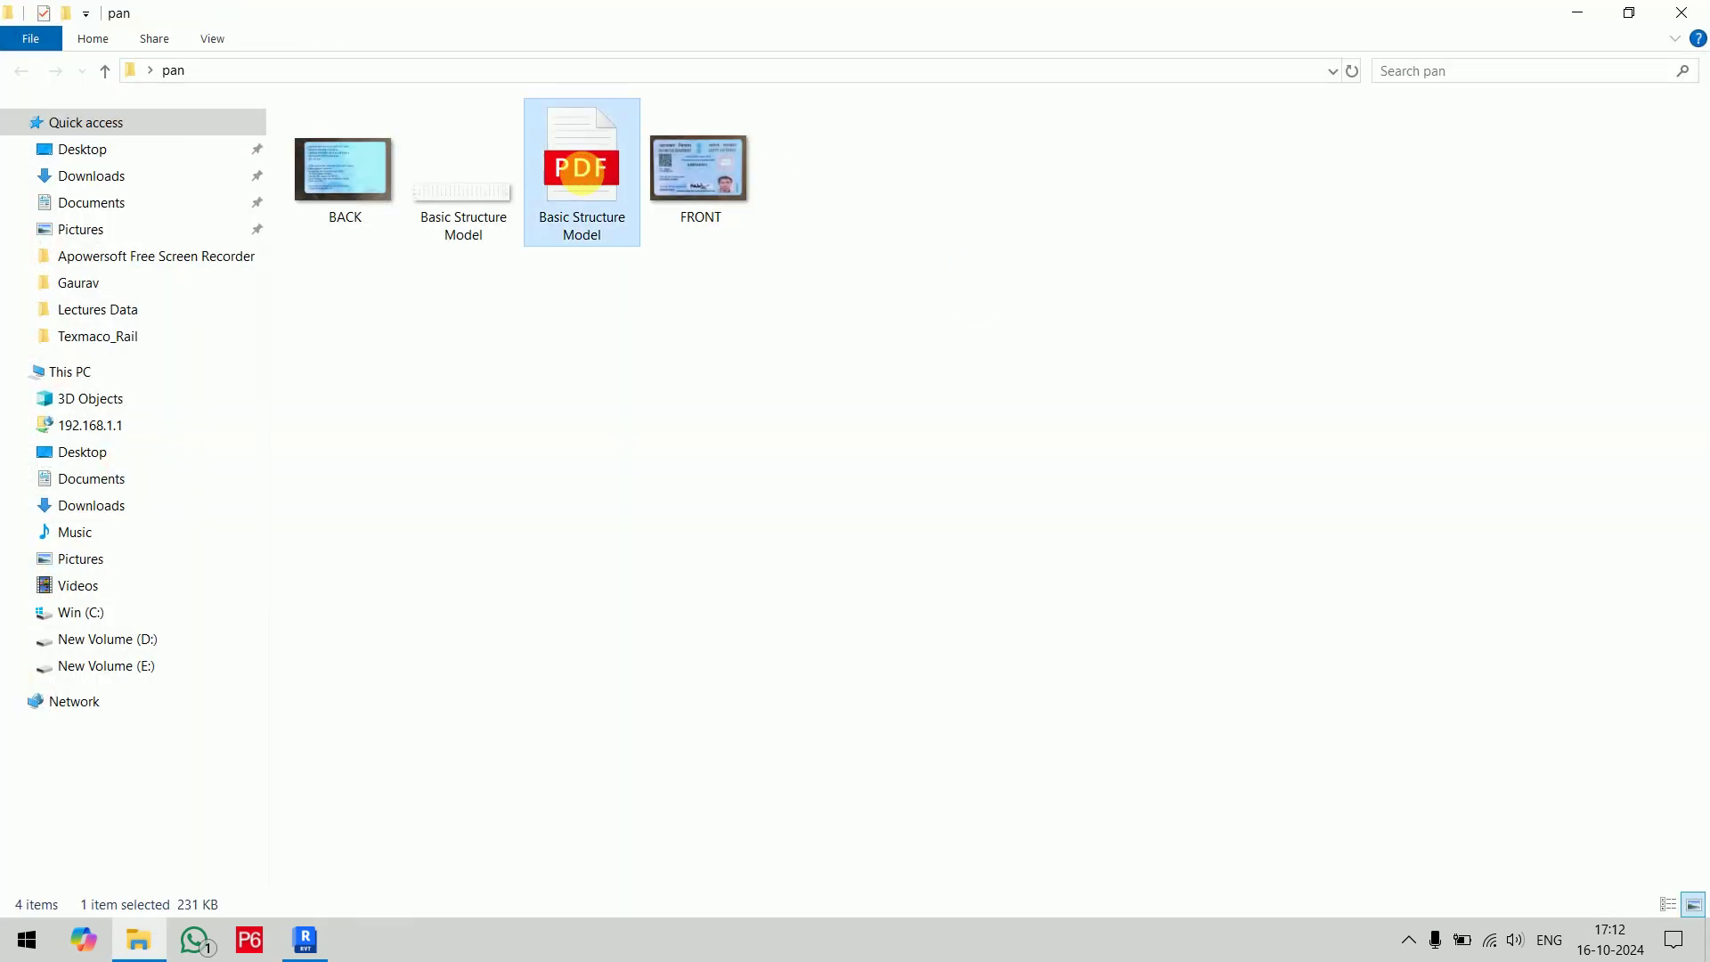
key("Return")
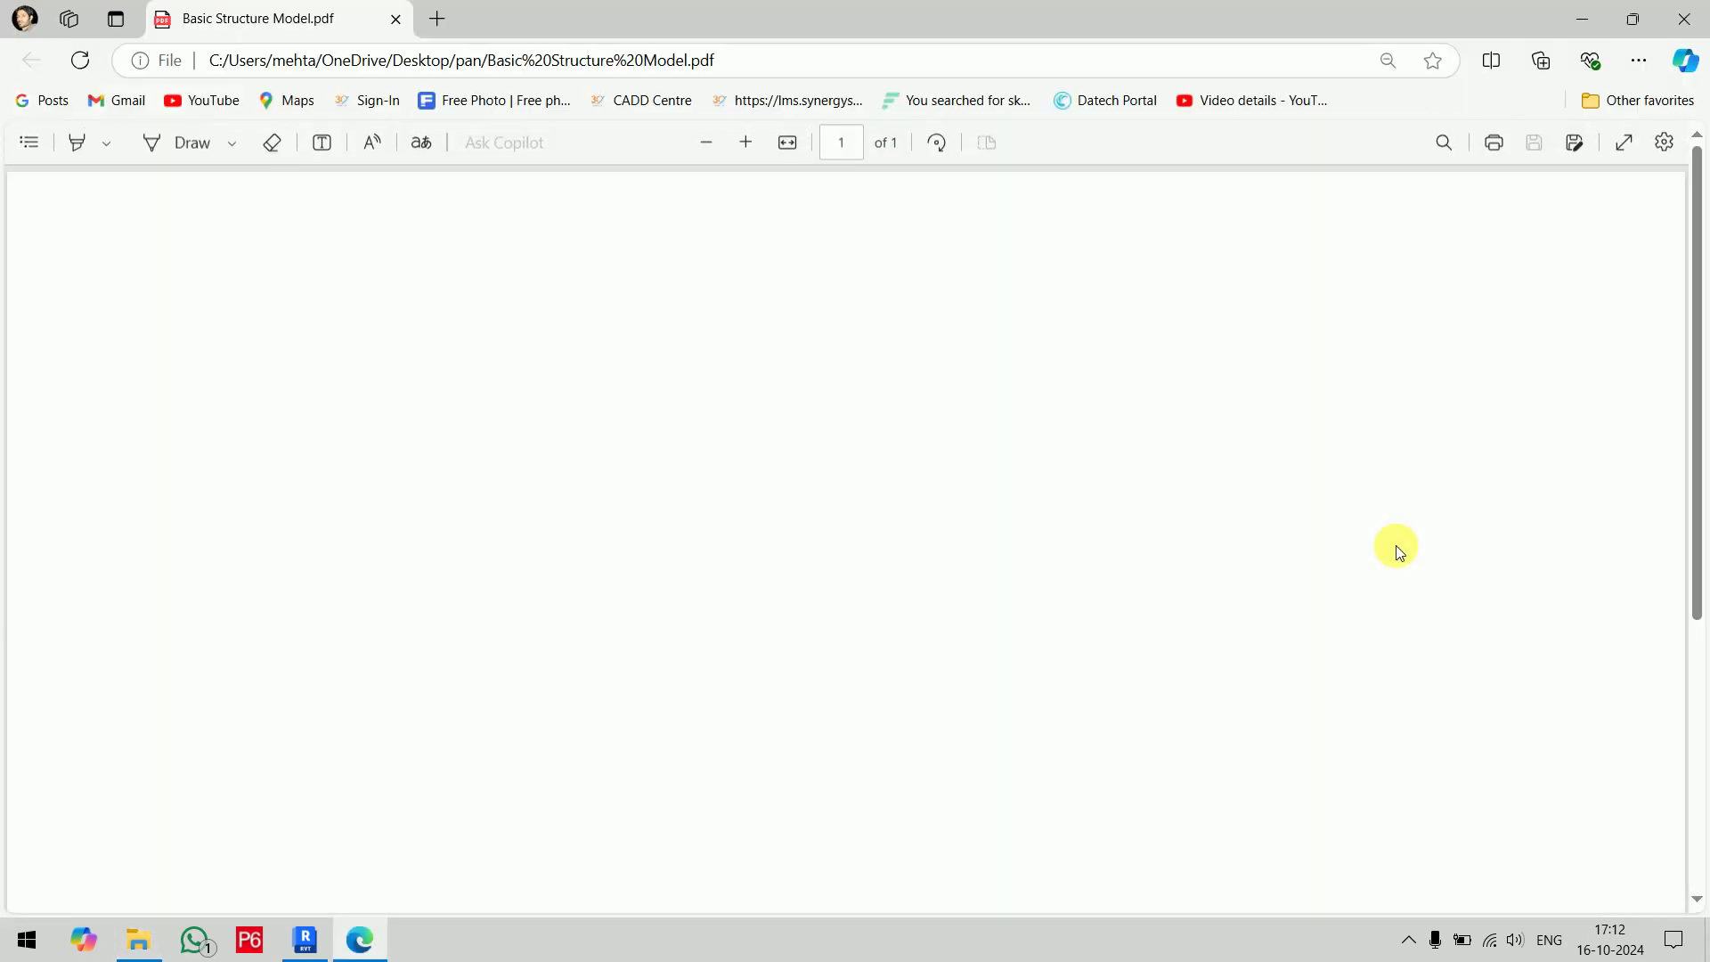
Examine the foundation plan in the PDF, checking the F1 and F2 footings and their reinforcement linework up close
scroll(1408, 438, "down", 5)
scroll(1407, 438, "up", 1)
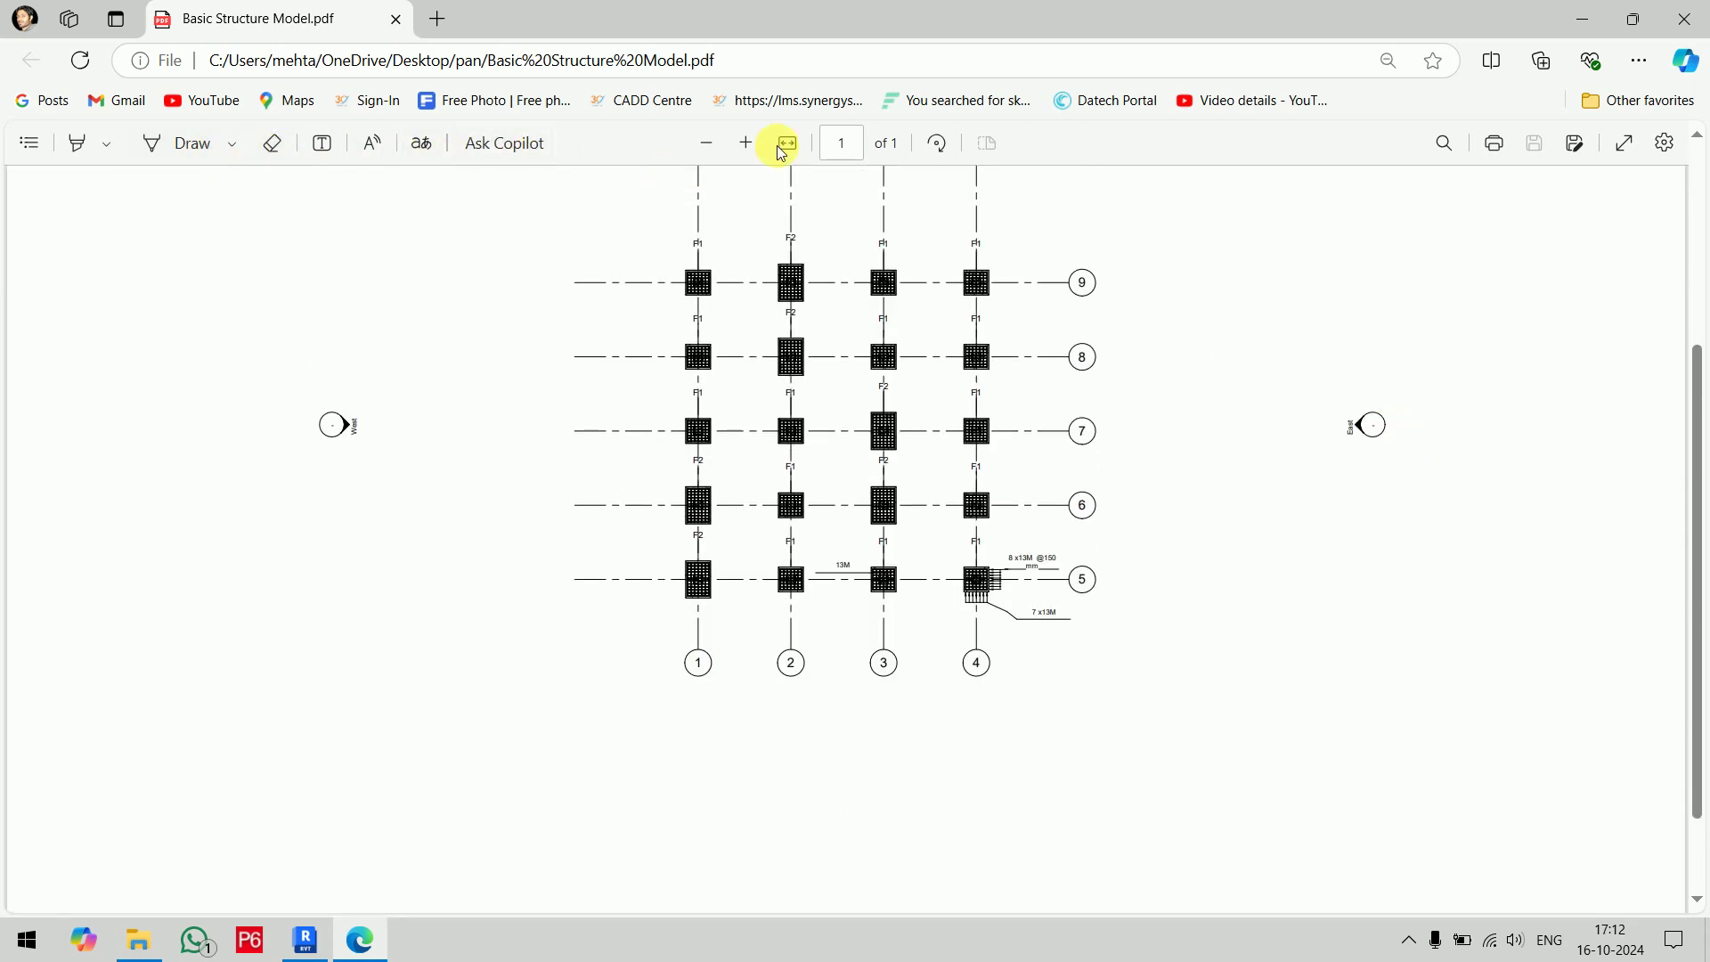
left_click(746, 143)
left_click(746, 143)
left_click(746, 143)
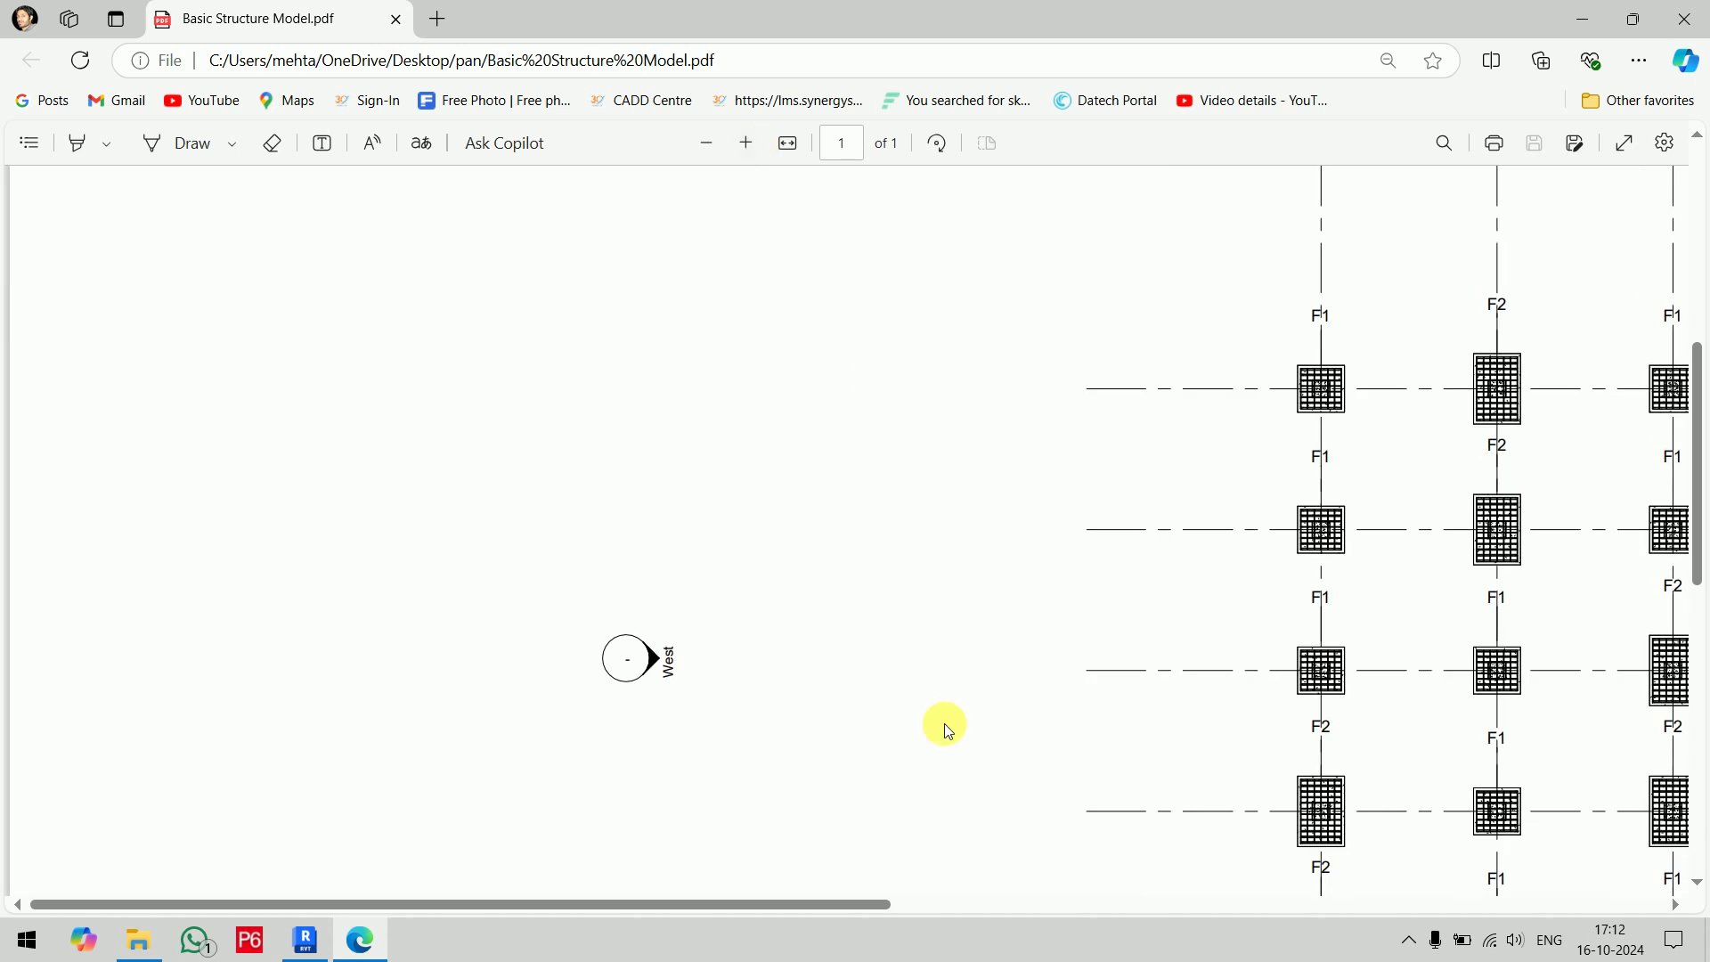
mouse_move(828, 904)
left_mouse_down()
mouse_move(1019, 931)
mouse_move(1292, 926)
left_mouse_up()
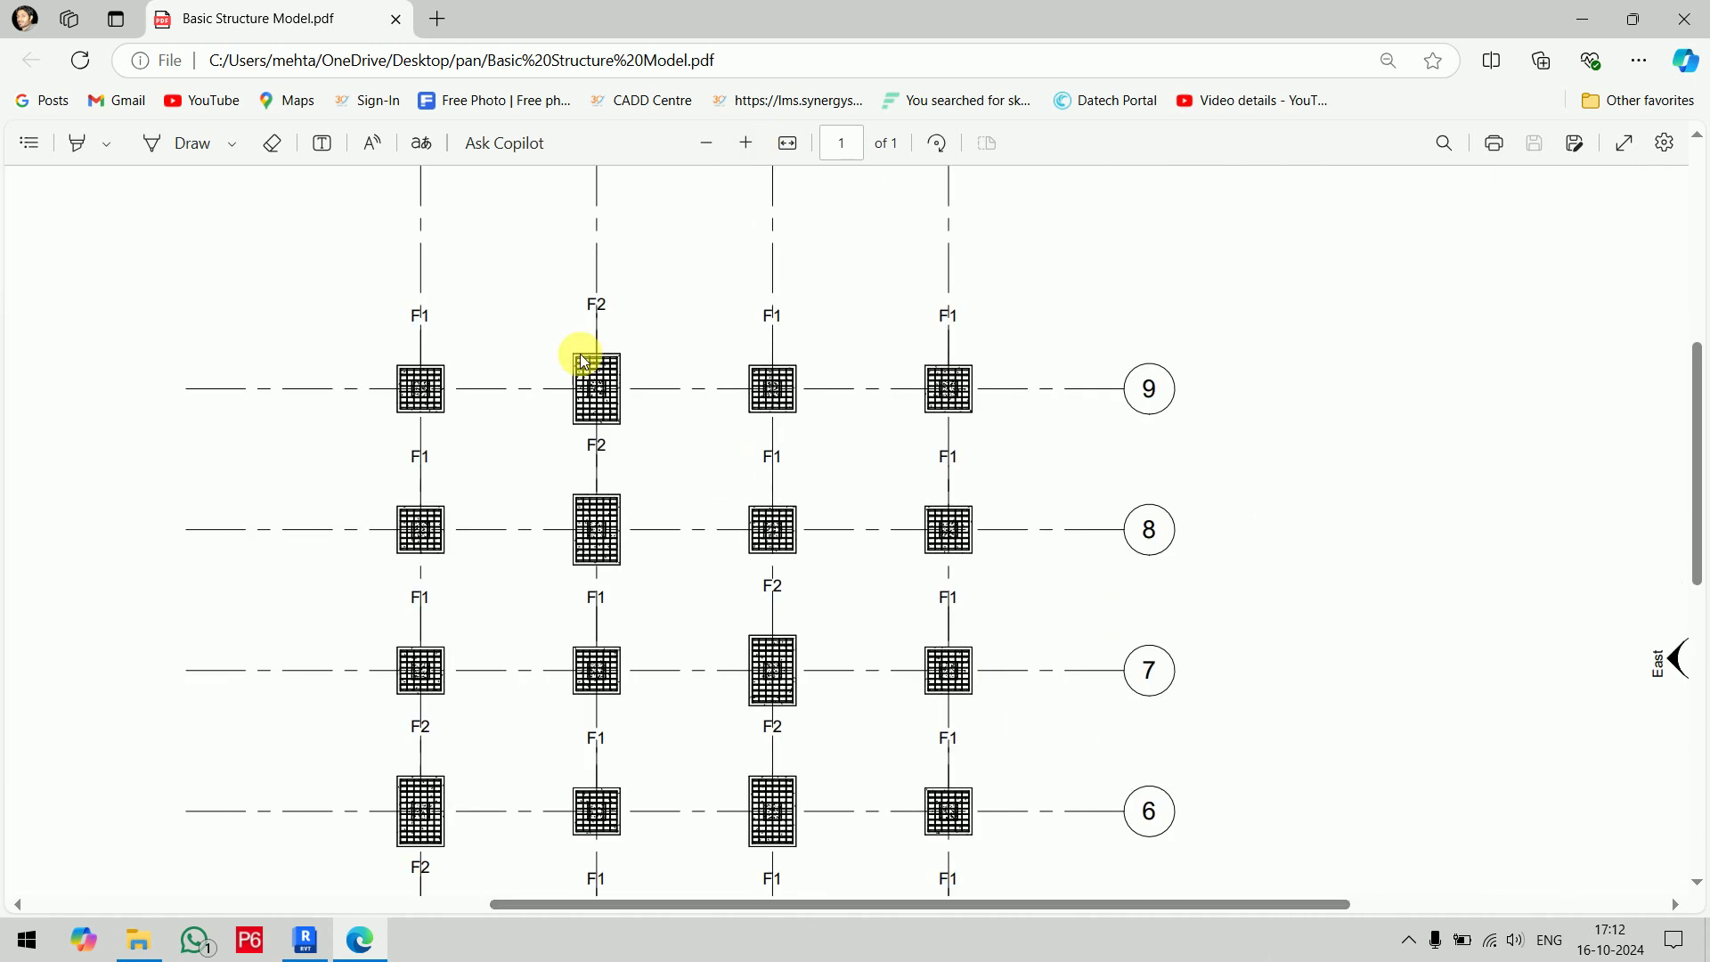
left_click(750, 142)
left_click(750, 143)
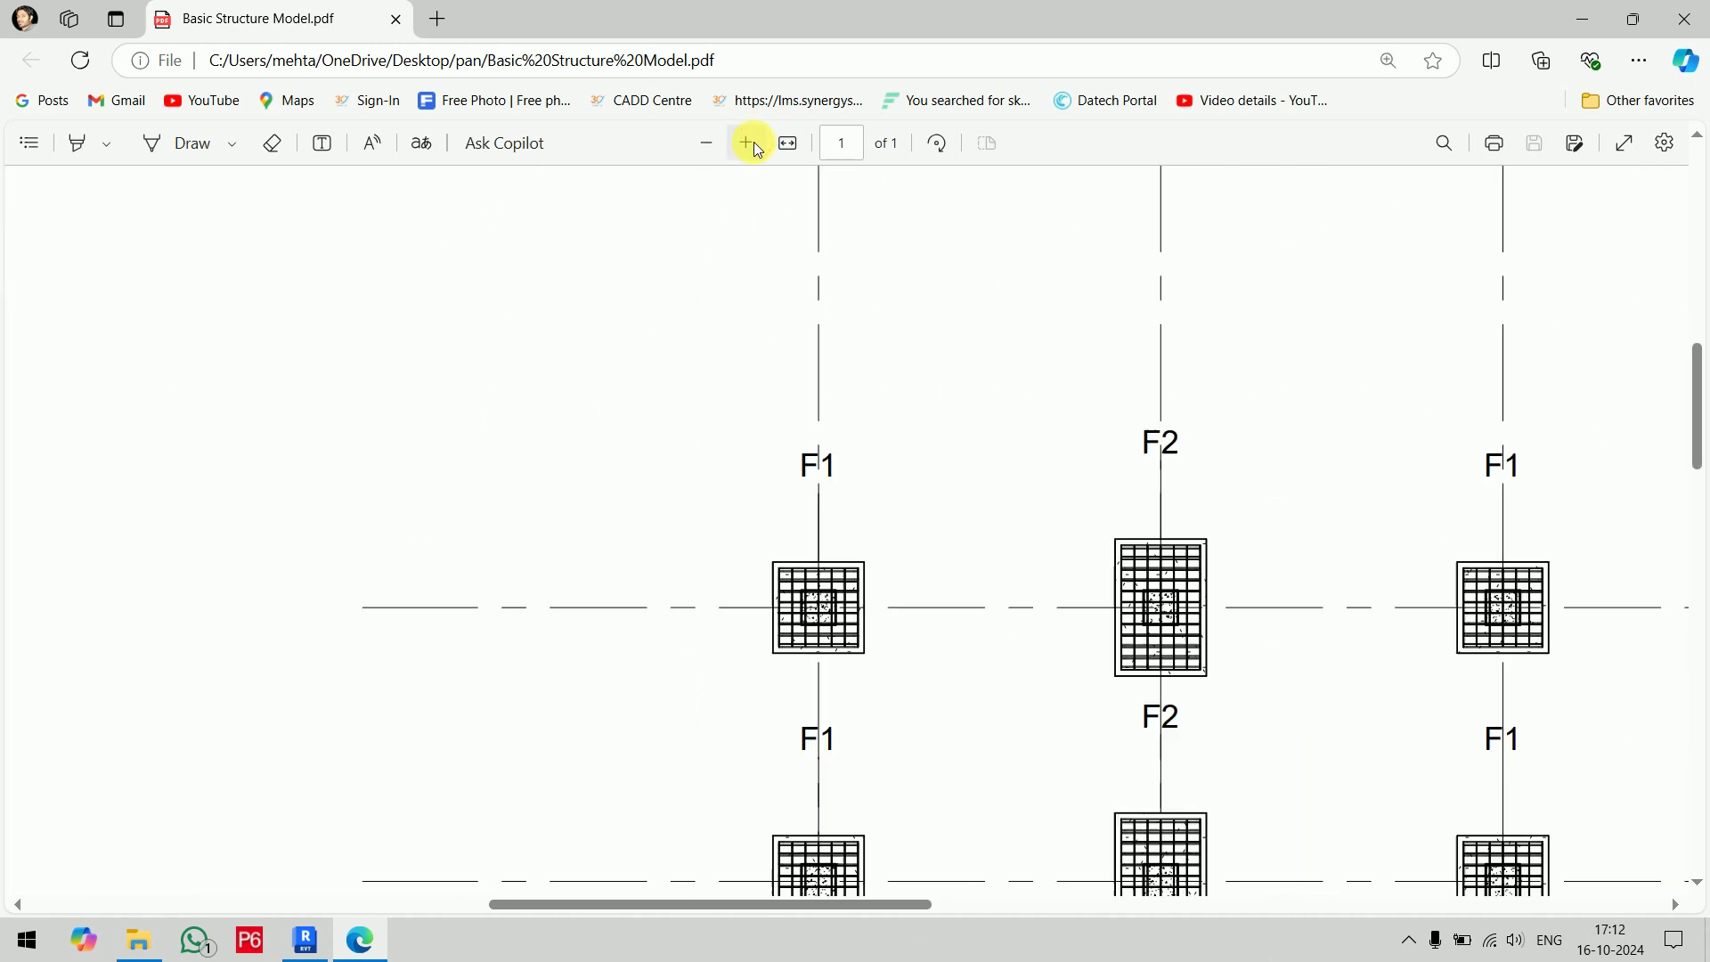
left_click(750, 143)
left_click_drag(760, 904, 878, 928)
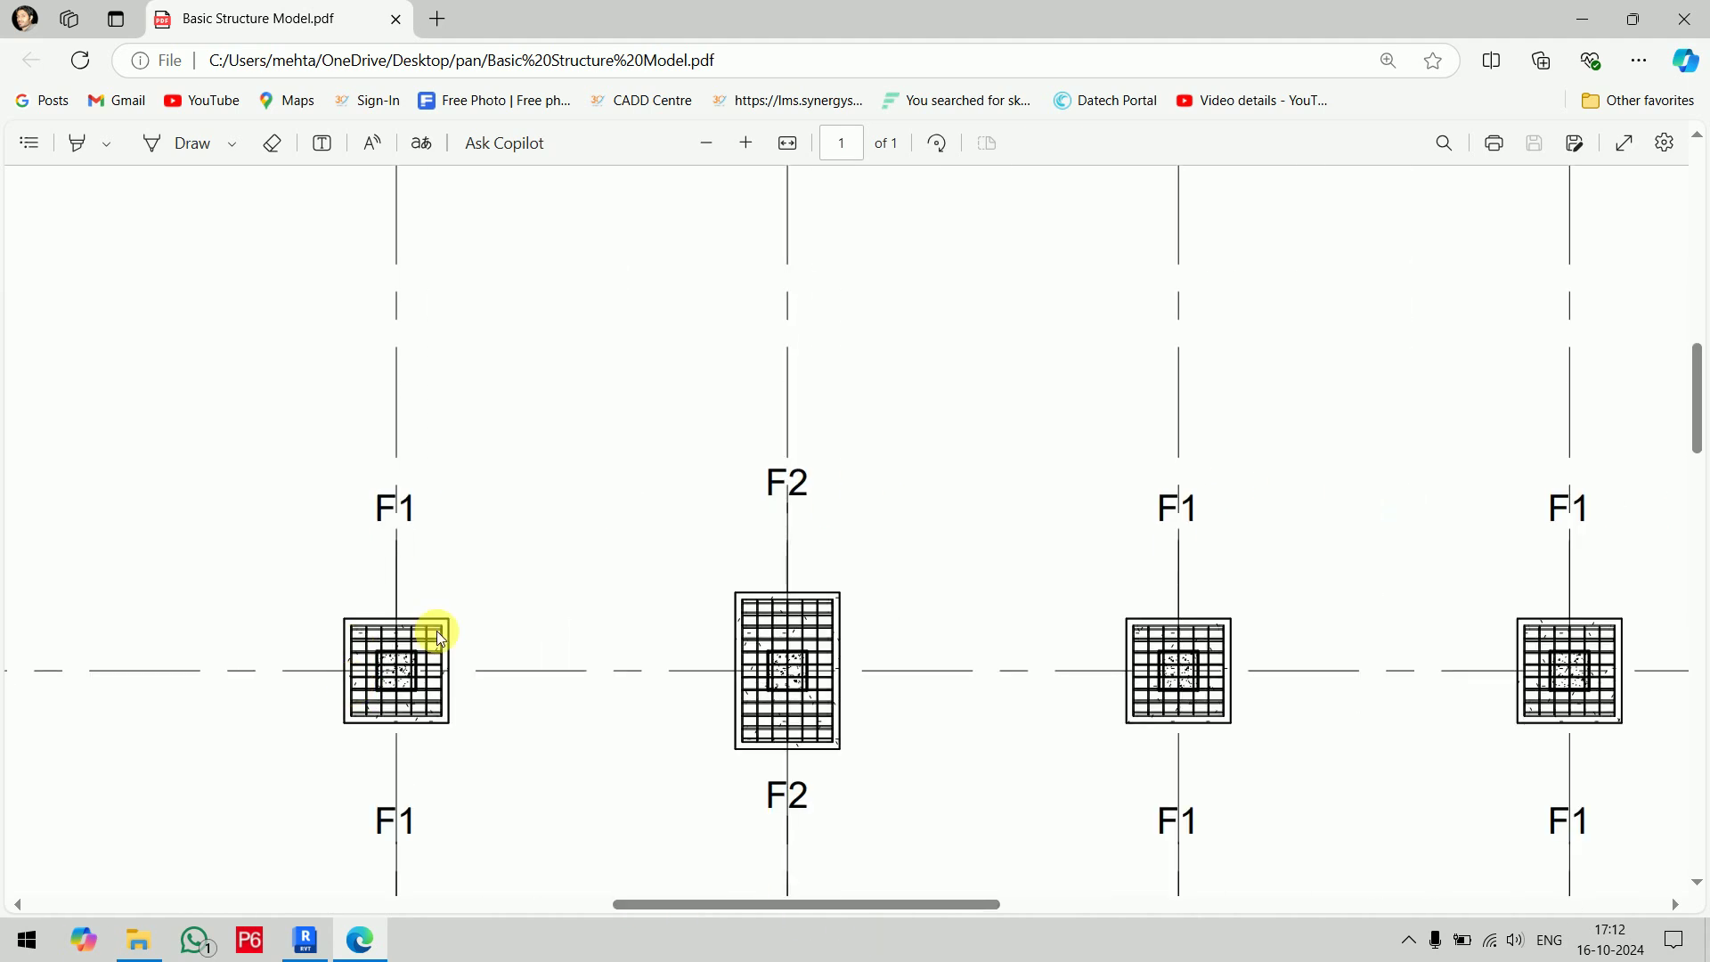
scroll(445, 565, "down", 3)
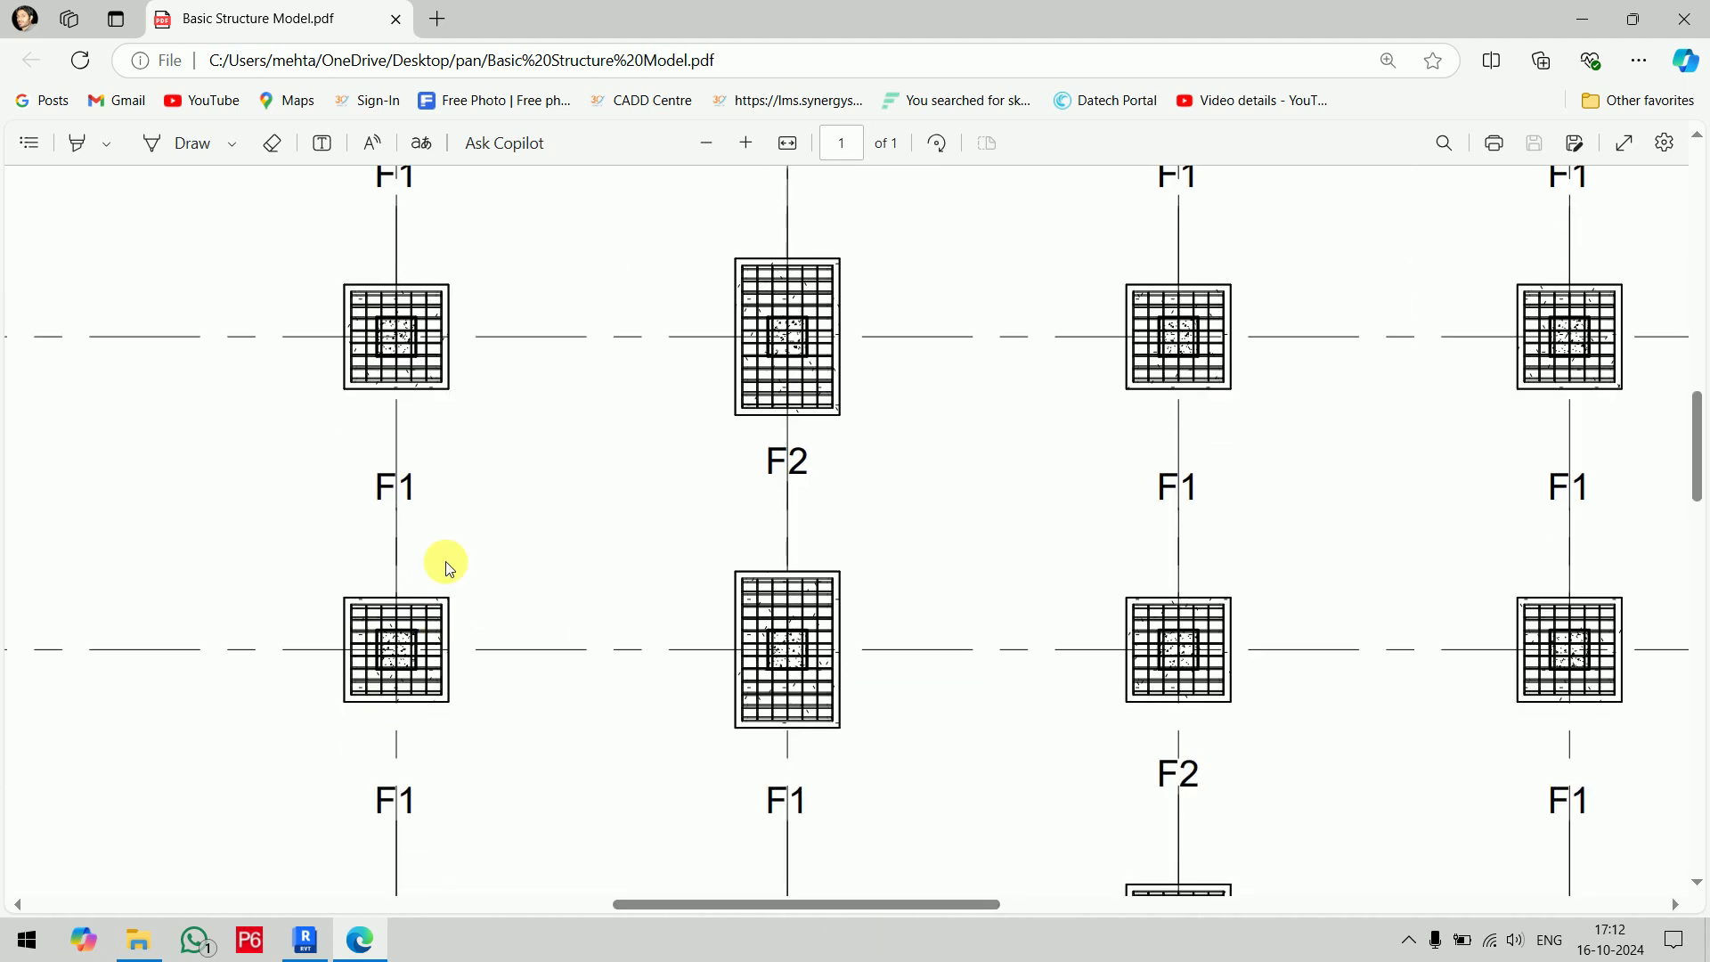
left_click(750, 143)
left_click(750, 143)
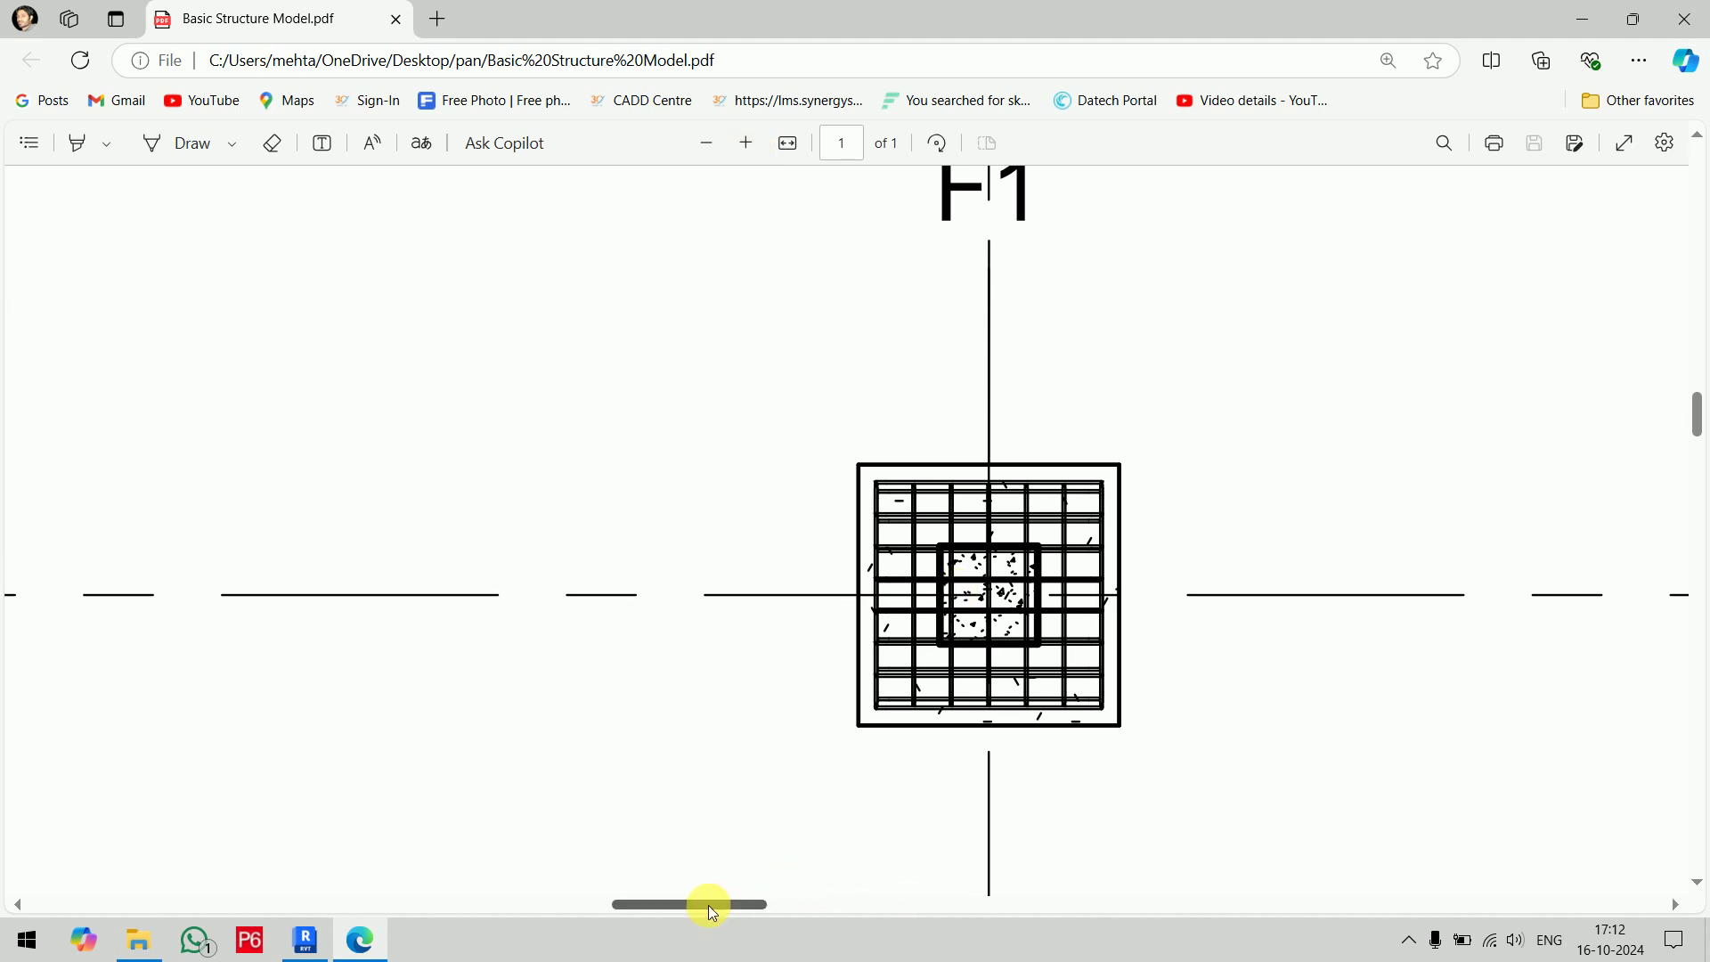
mouse_move(706, 905)
left_mouse_down()
mouse_move(831, 926)
mouse_move(808, 931)
left_mouse_up()
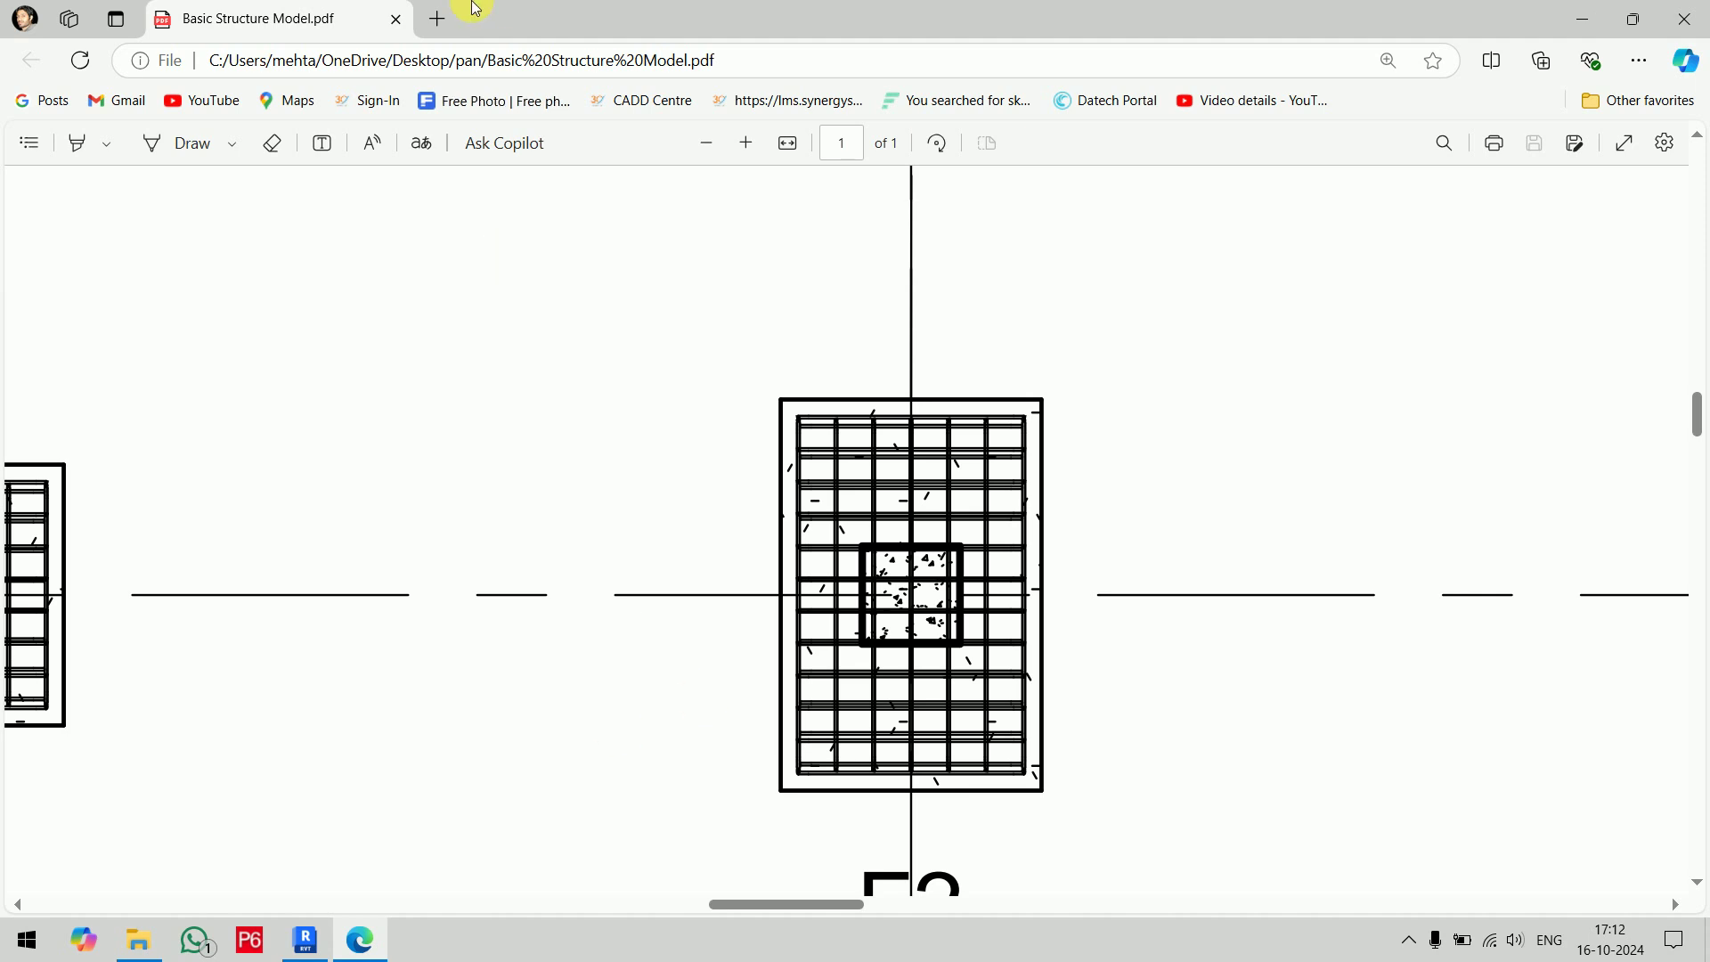
Close the exported PDF and the pan folder, and switch back to Revit
left_click(398, 20)
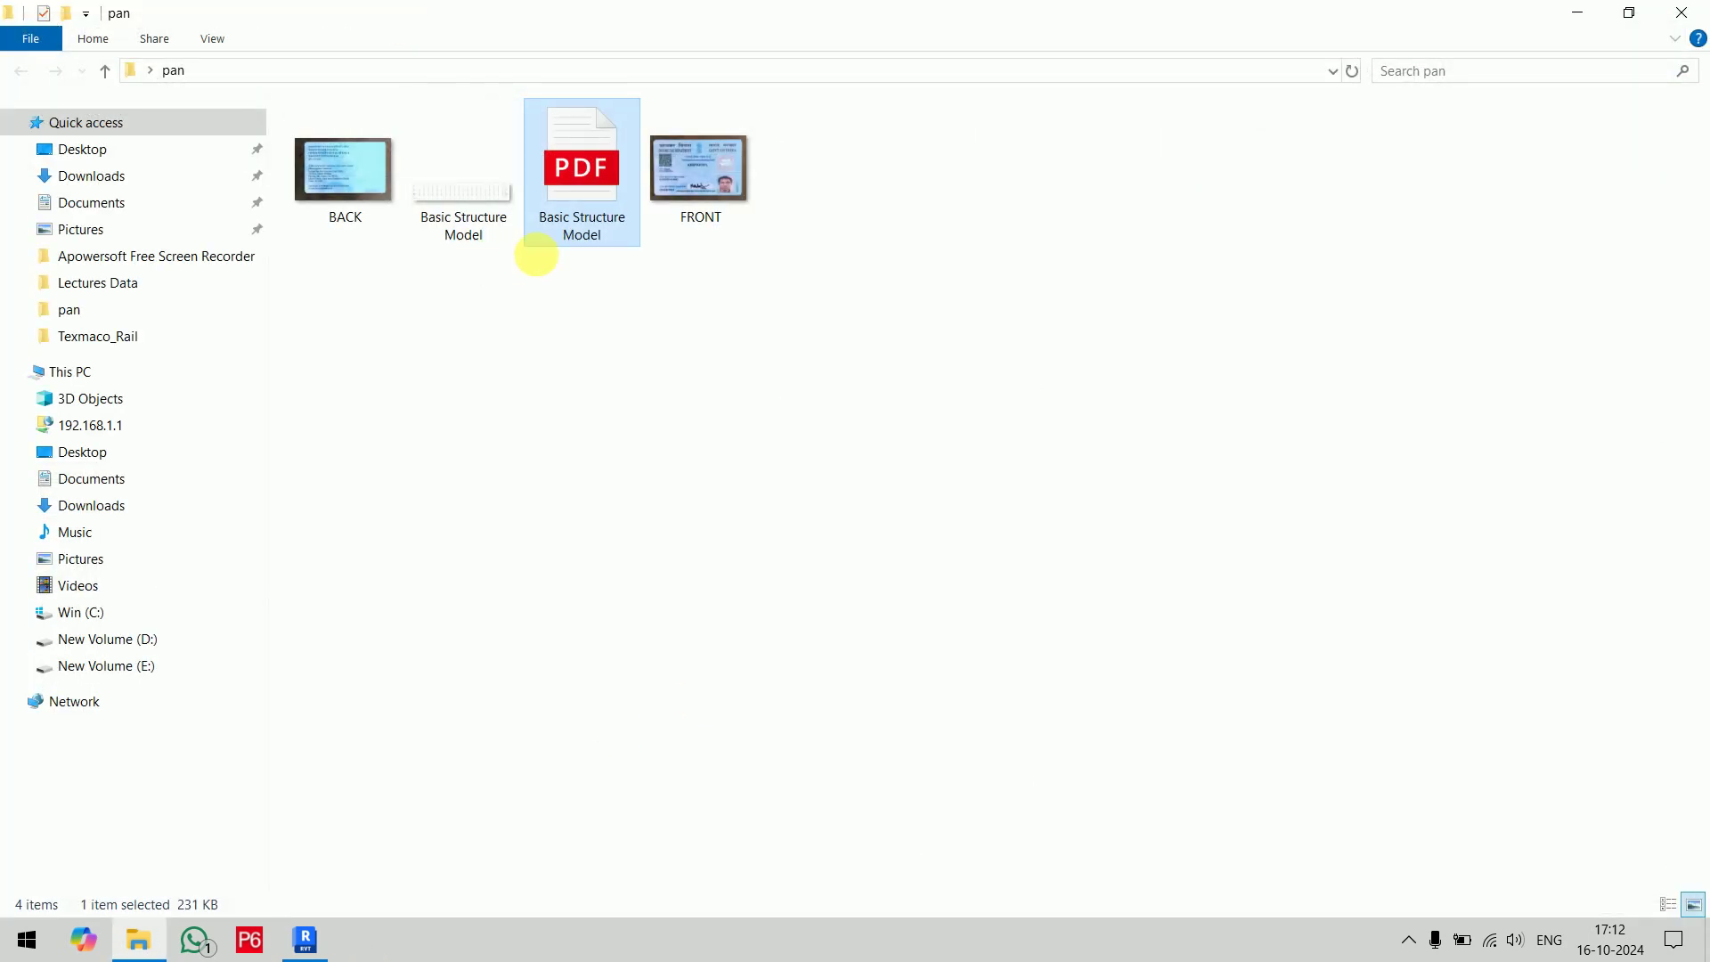
left_click(1684, 12)
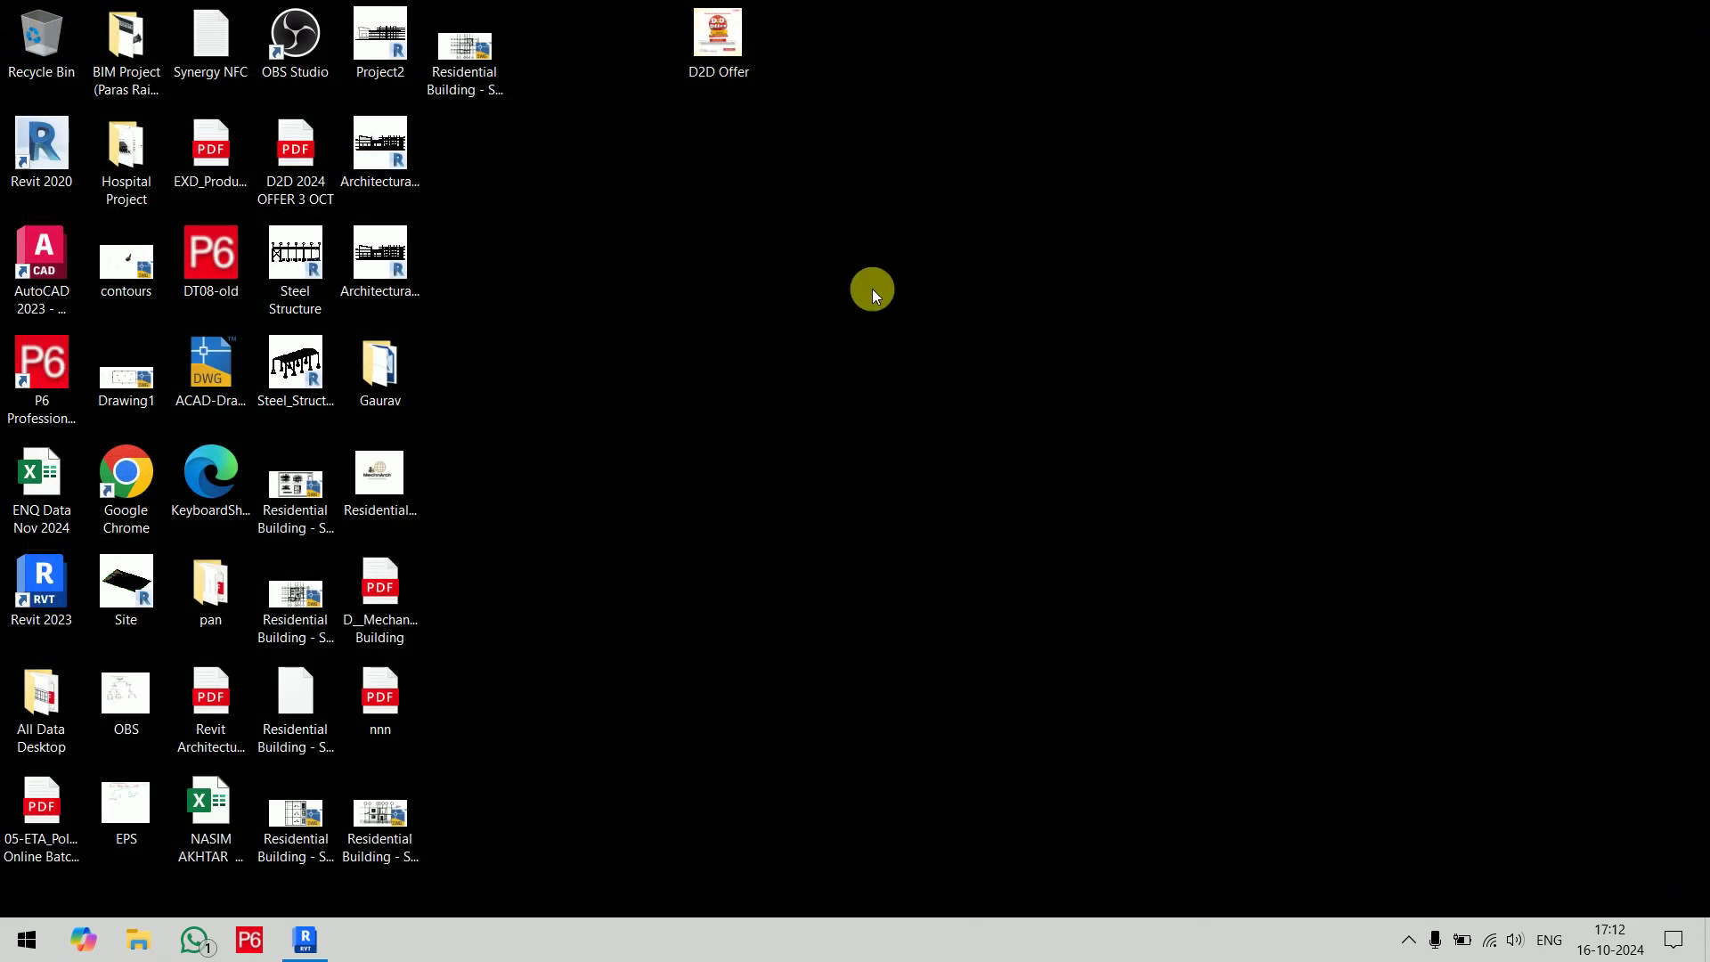
left_click(304, 940)
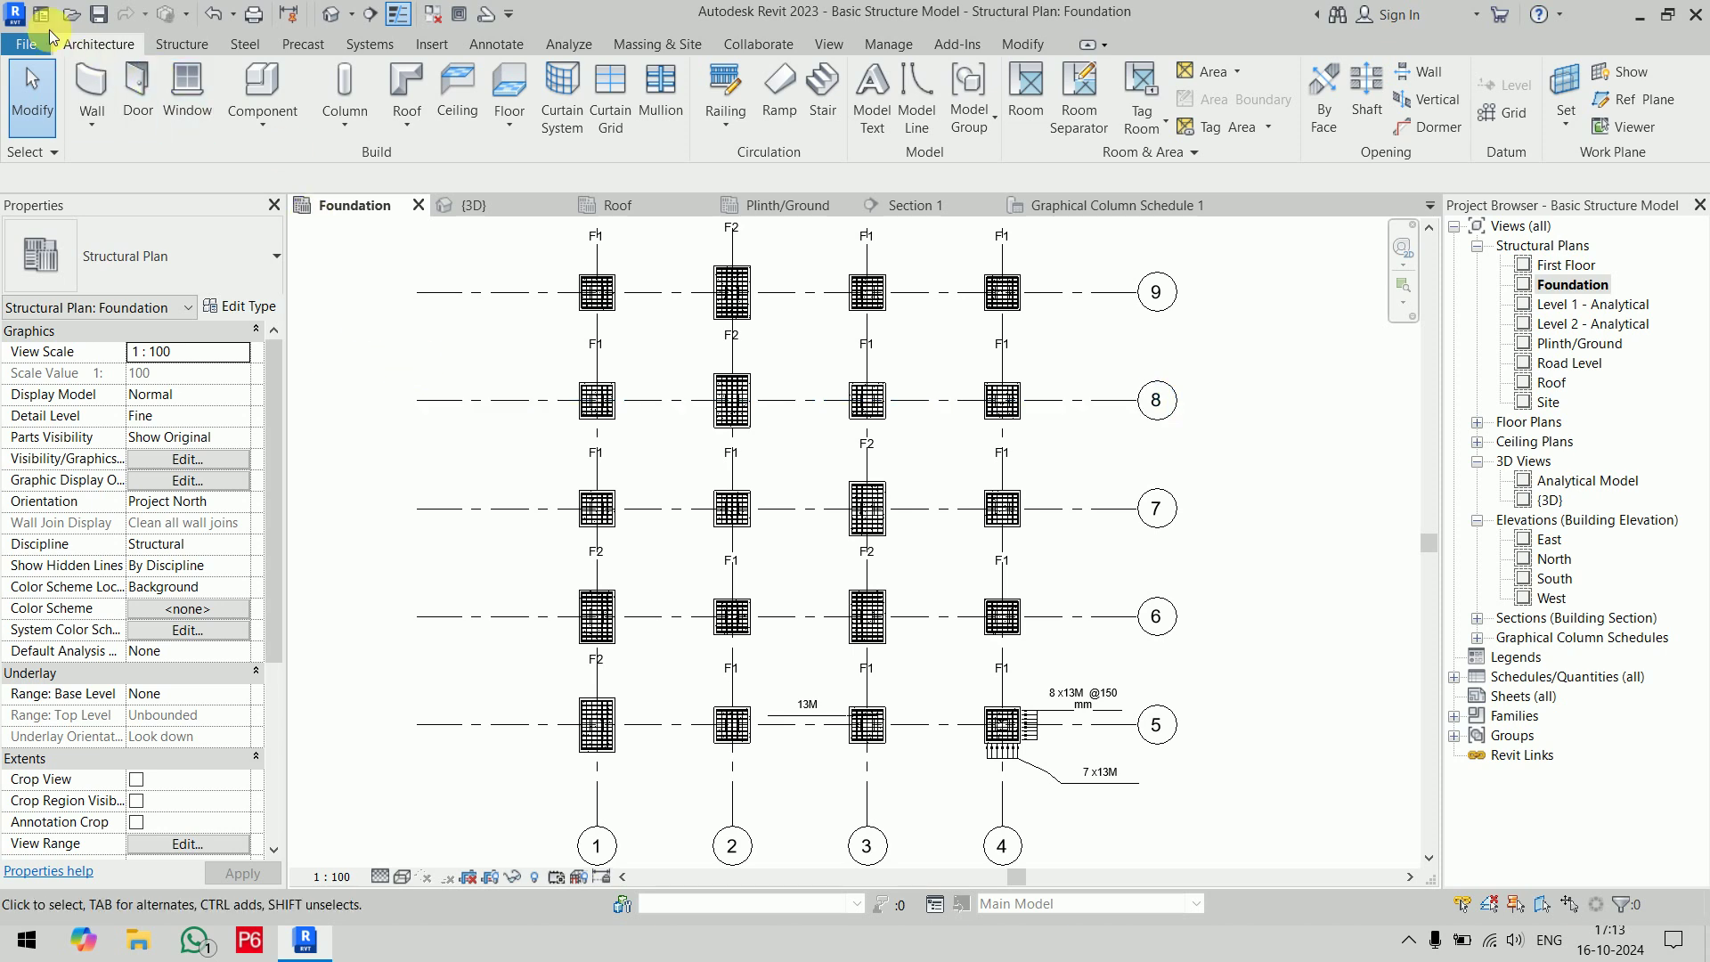
left_click(15, 49)
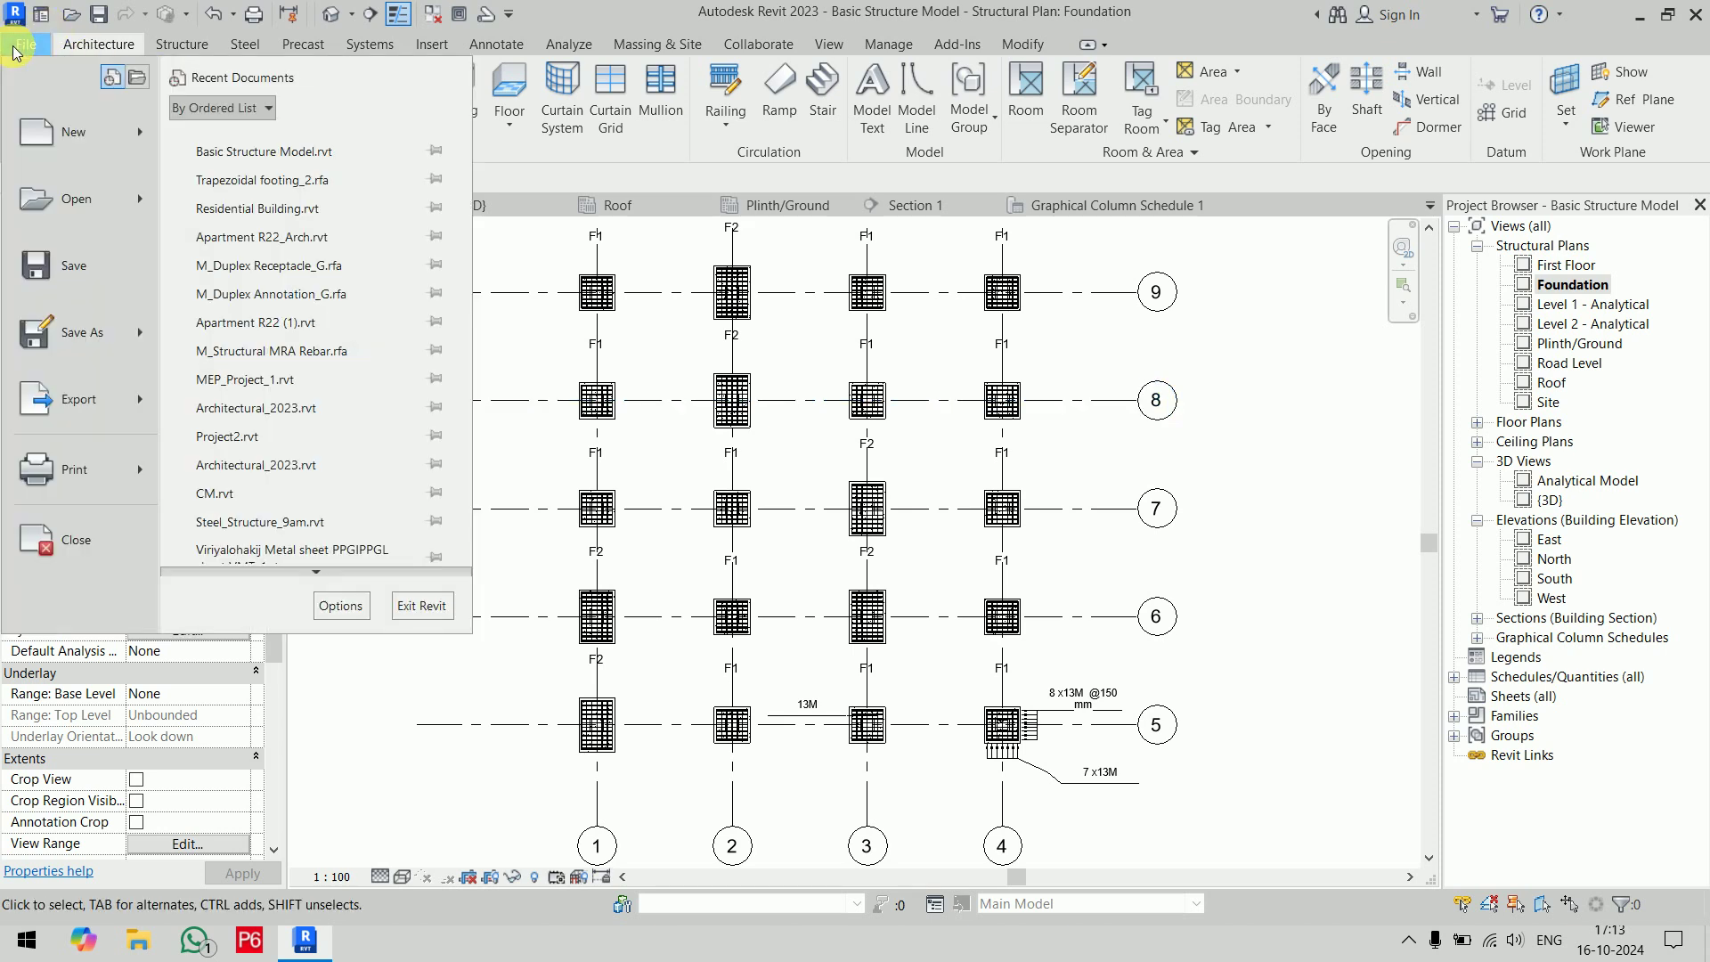
left_click(1292, 403)
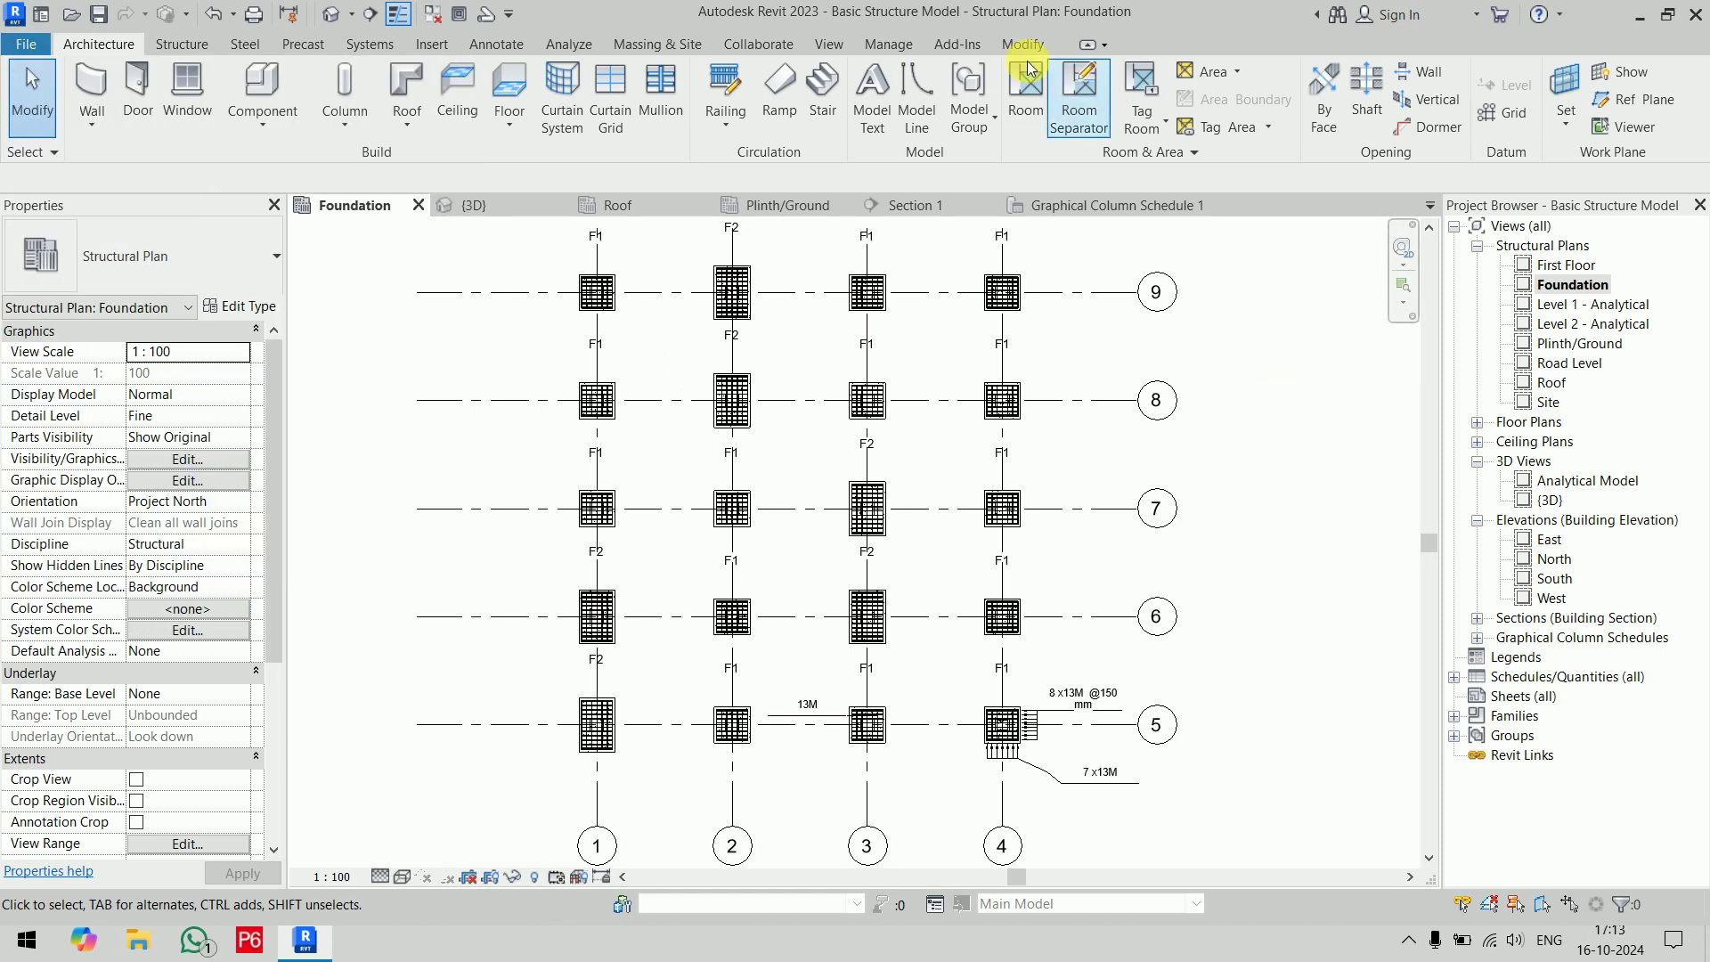
left_click(958, 44)
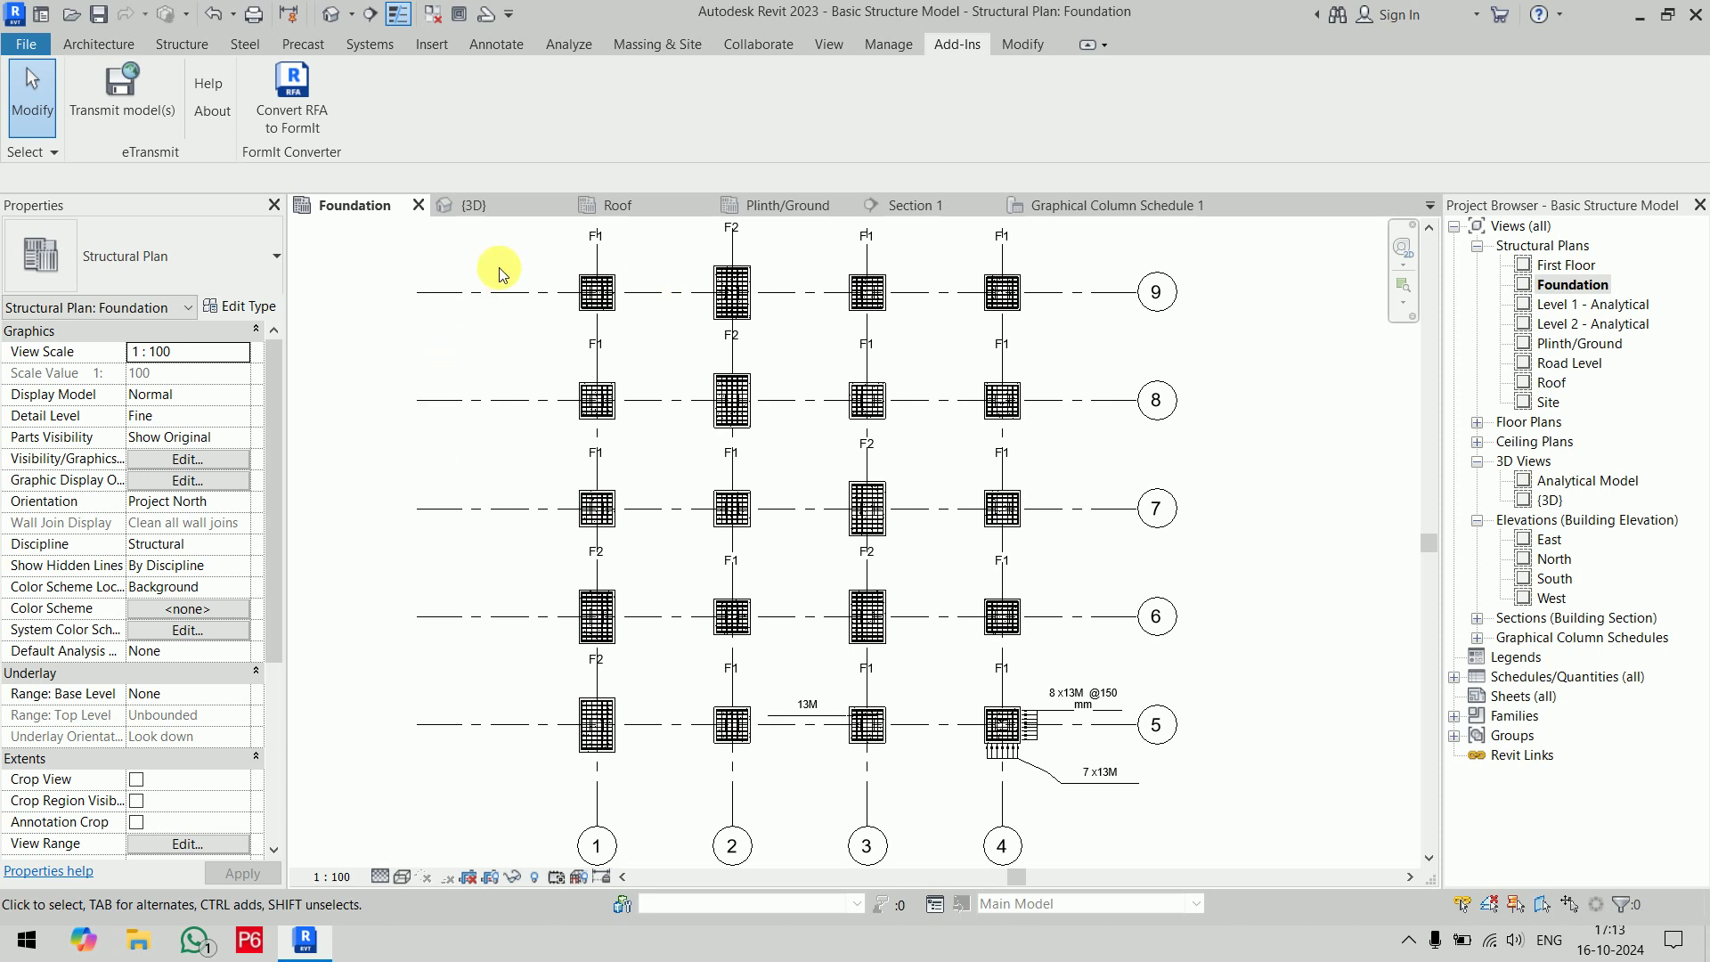
Open the {3D} view of the Basic Structure Model and start an IFC export
left_click(490, 208)
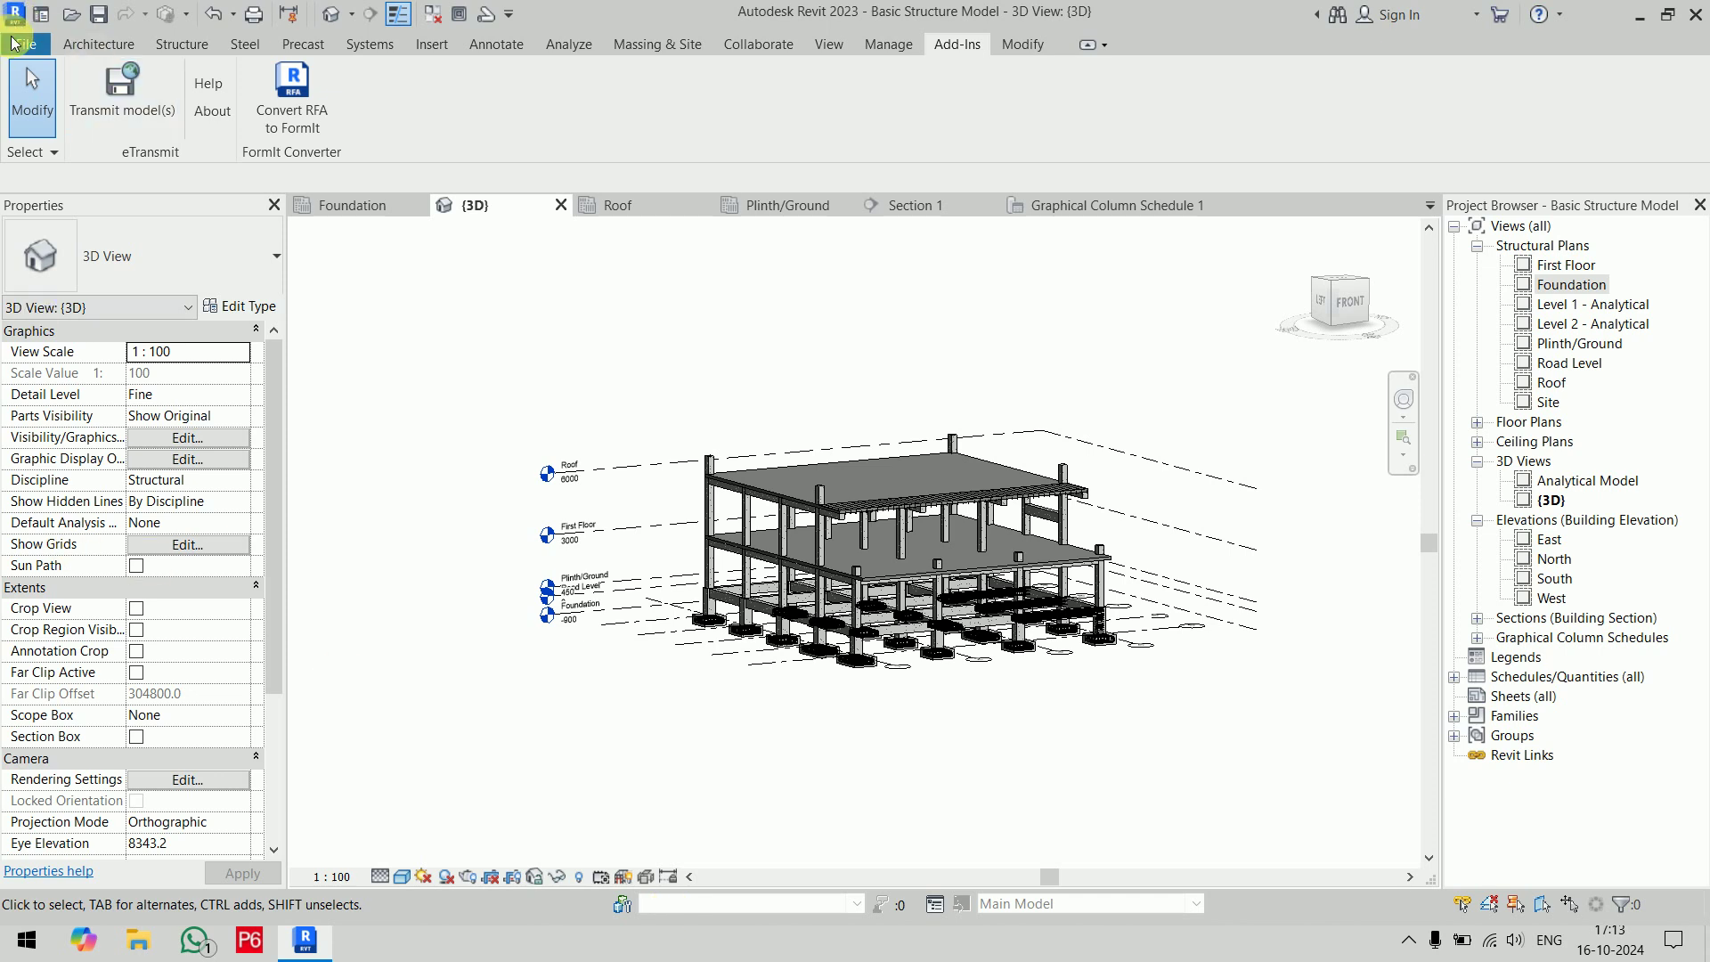
key("alt+f")
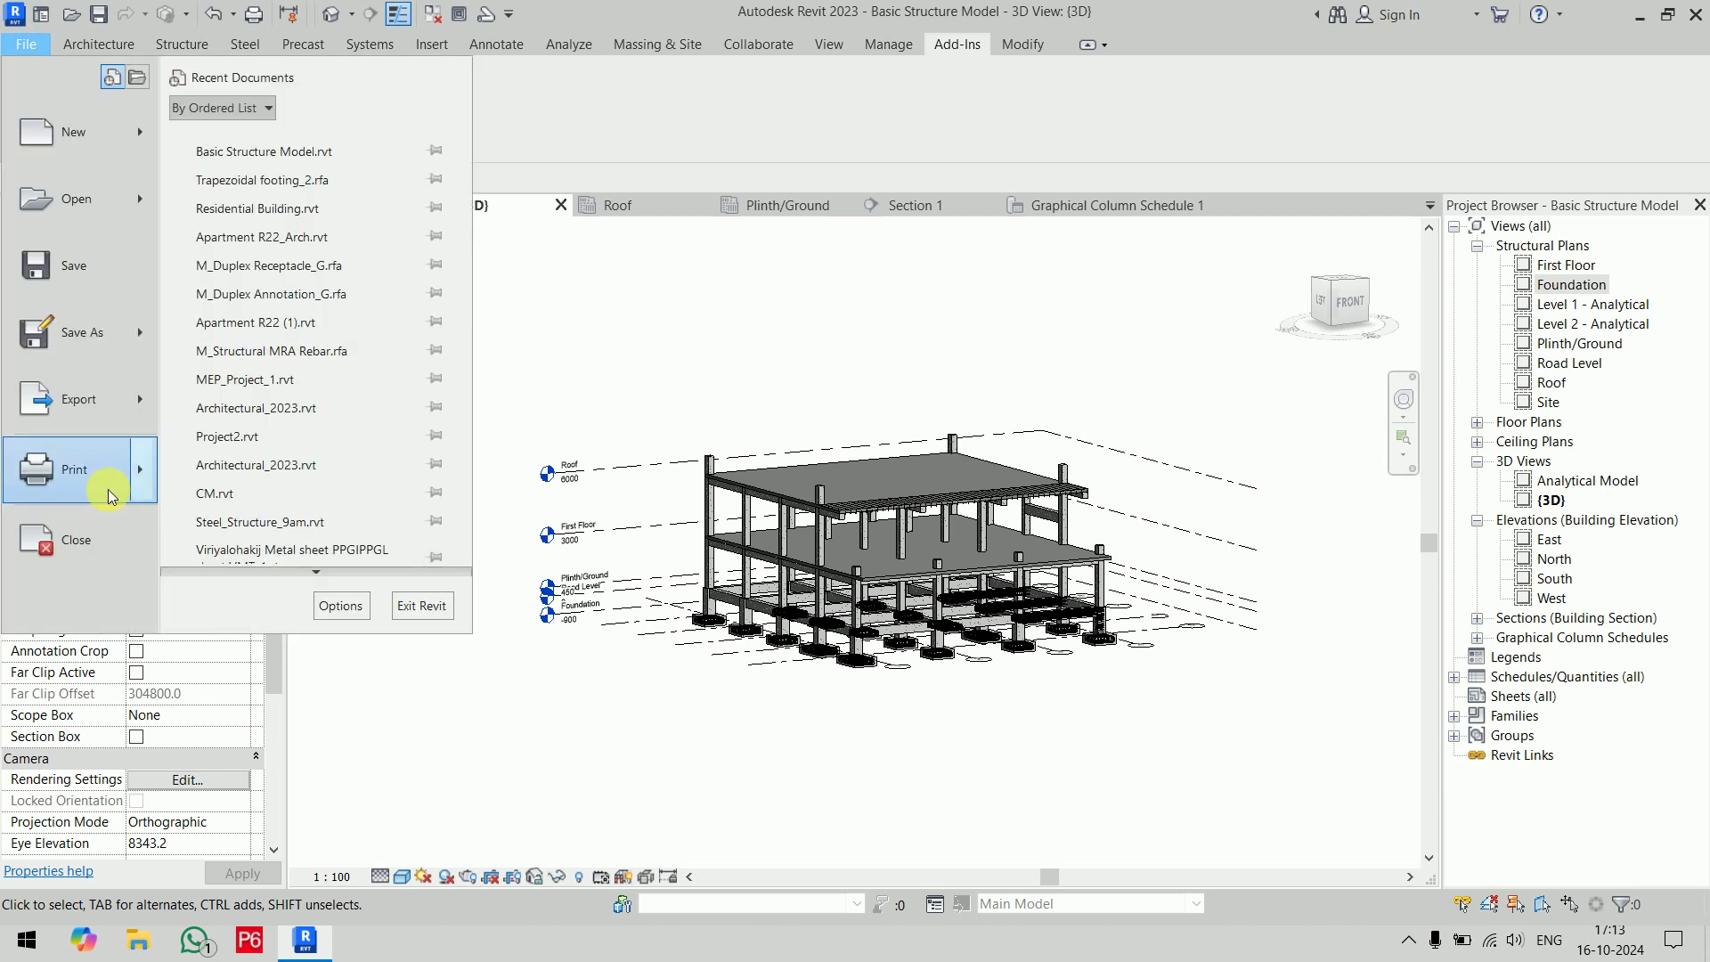
mouse_move(109, 421)
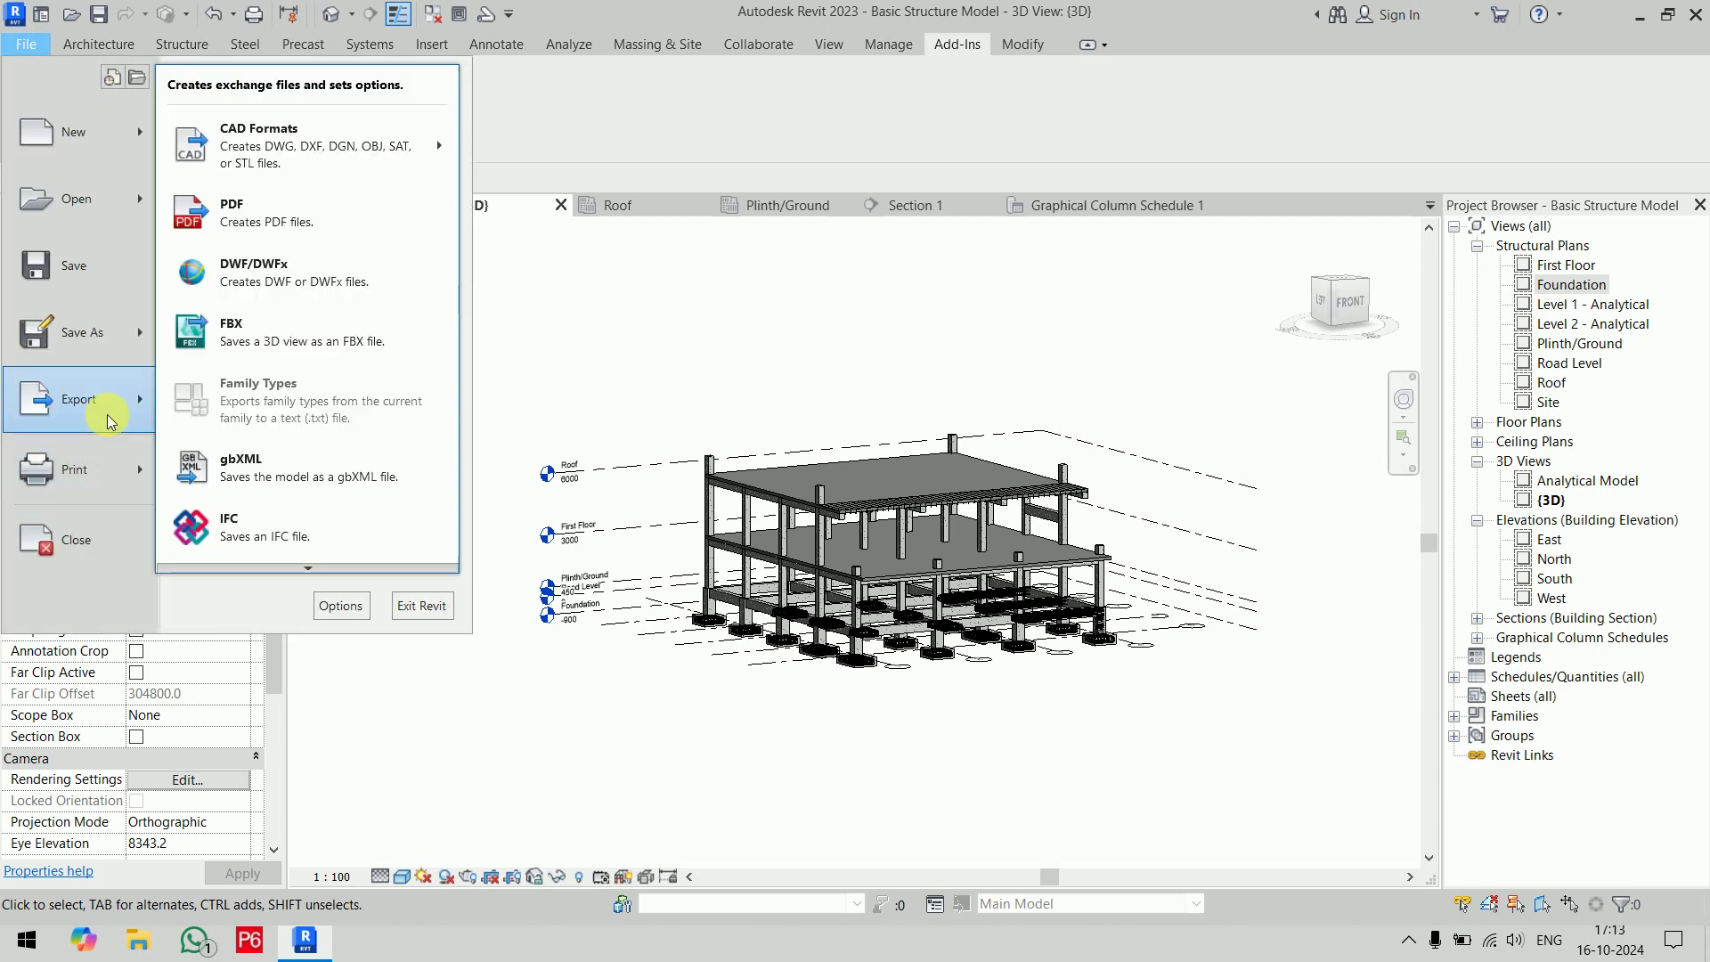
left_click(338, 533)
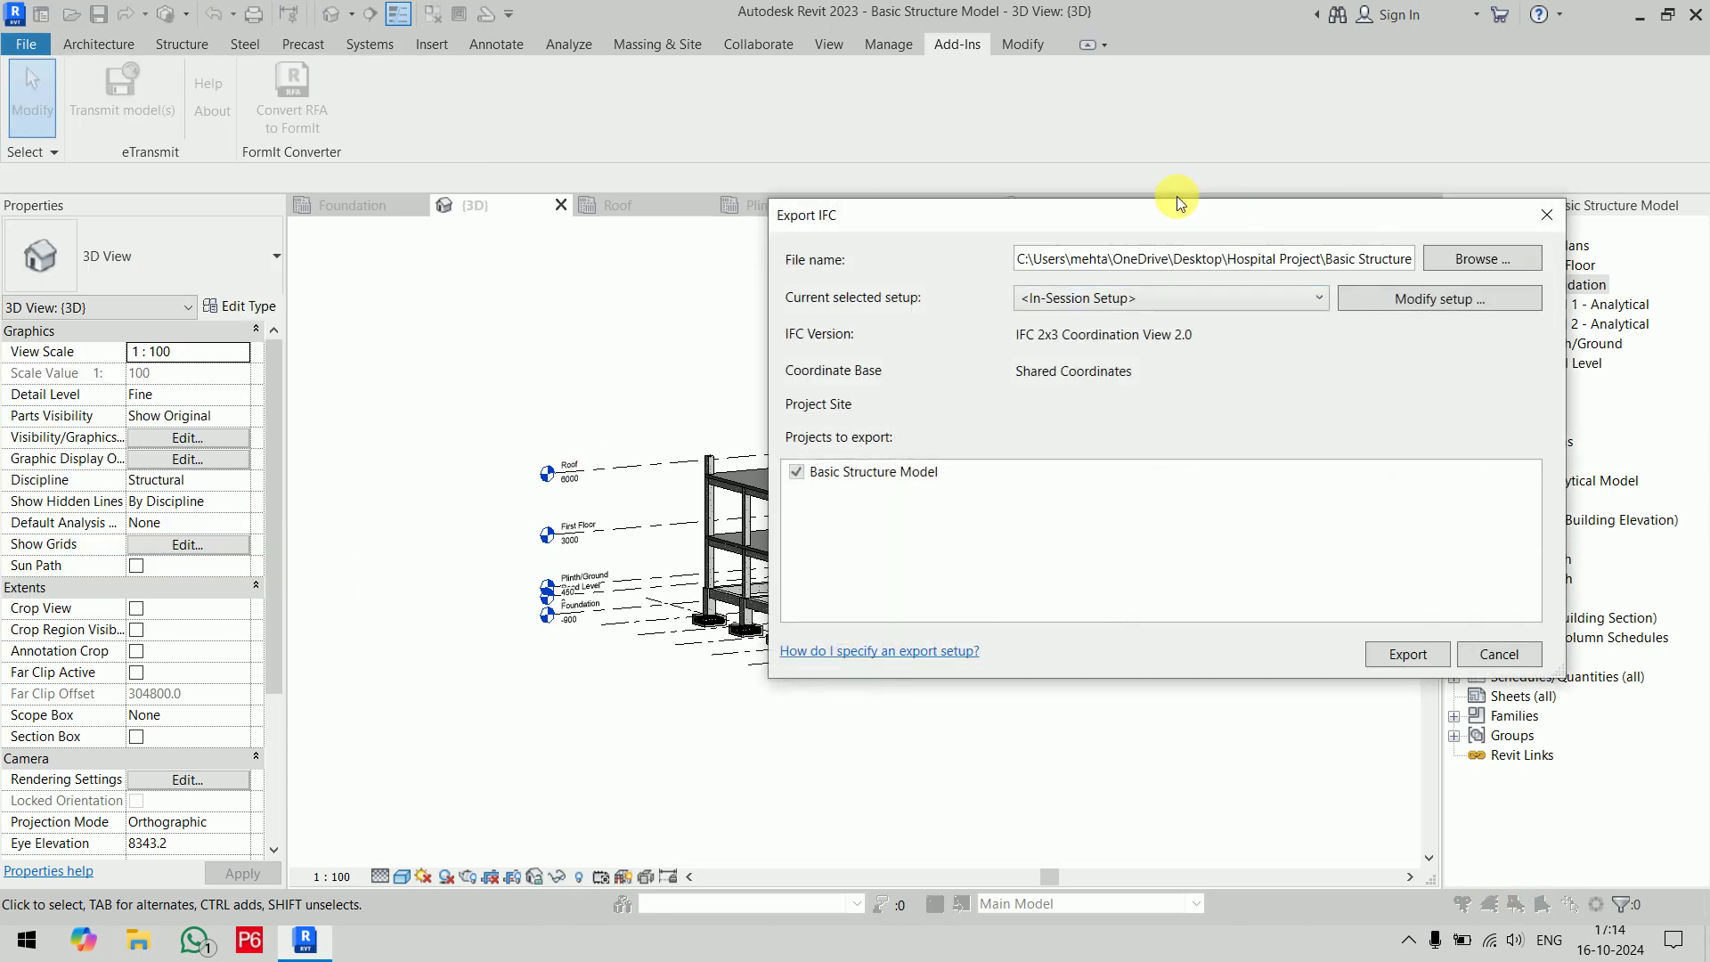
left_click_drag(1181, 203, 706, 98)
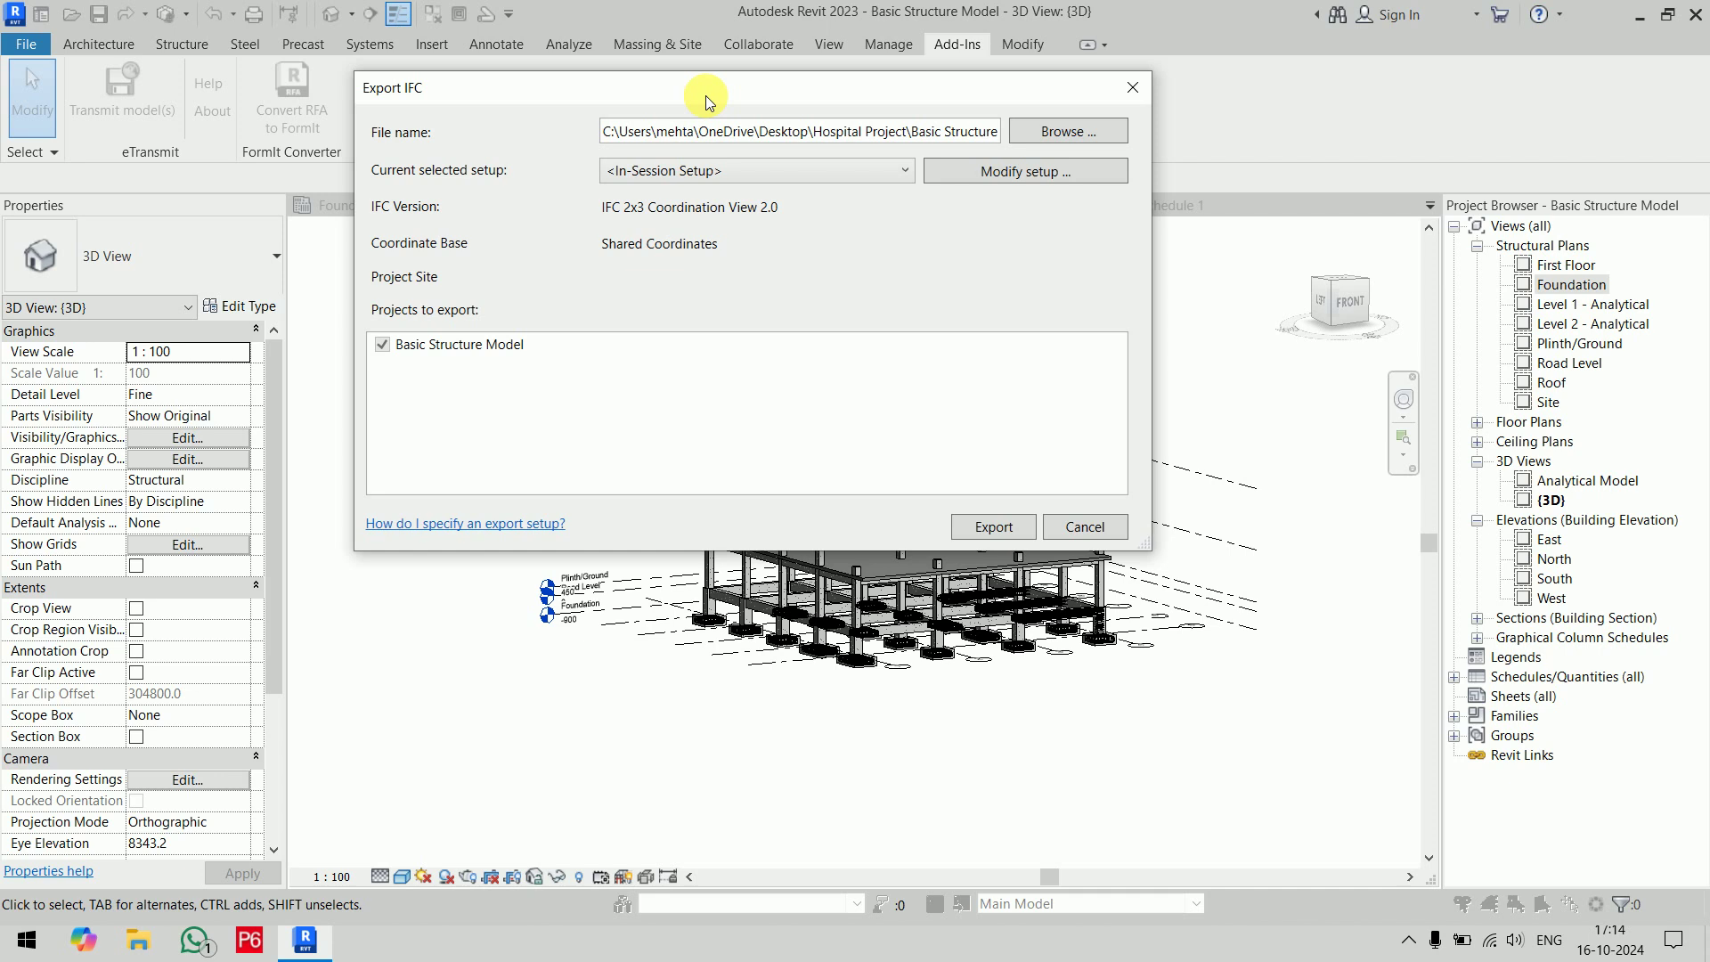
Set the IFC file location to the pan folder on the Desktop and export the Basic Structure Model with the in-session setup
left_click(1070, 131)
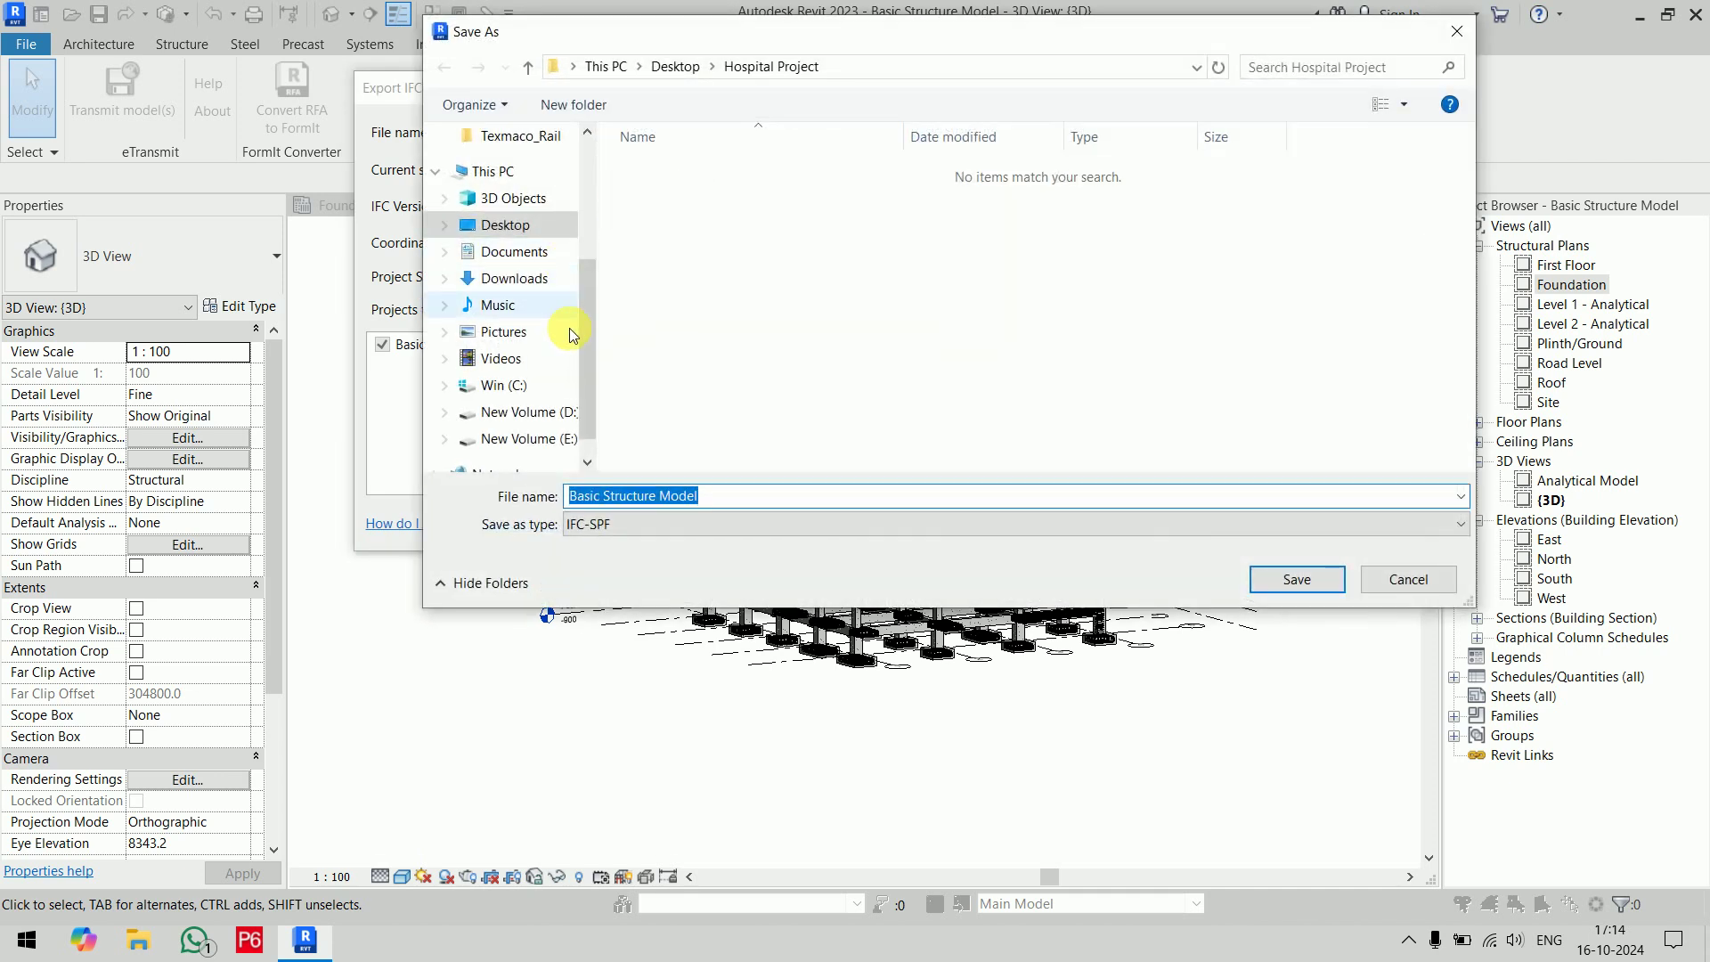
left_click(505, 225)
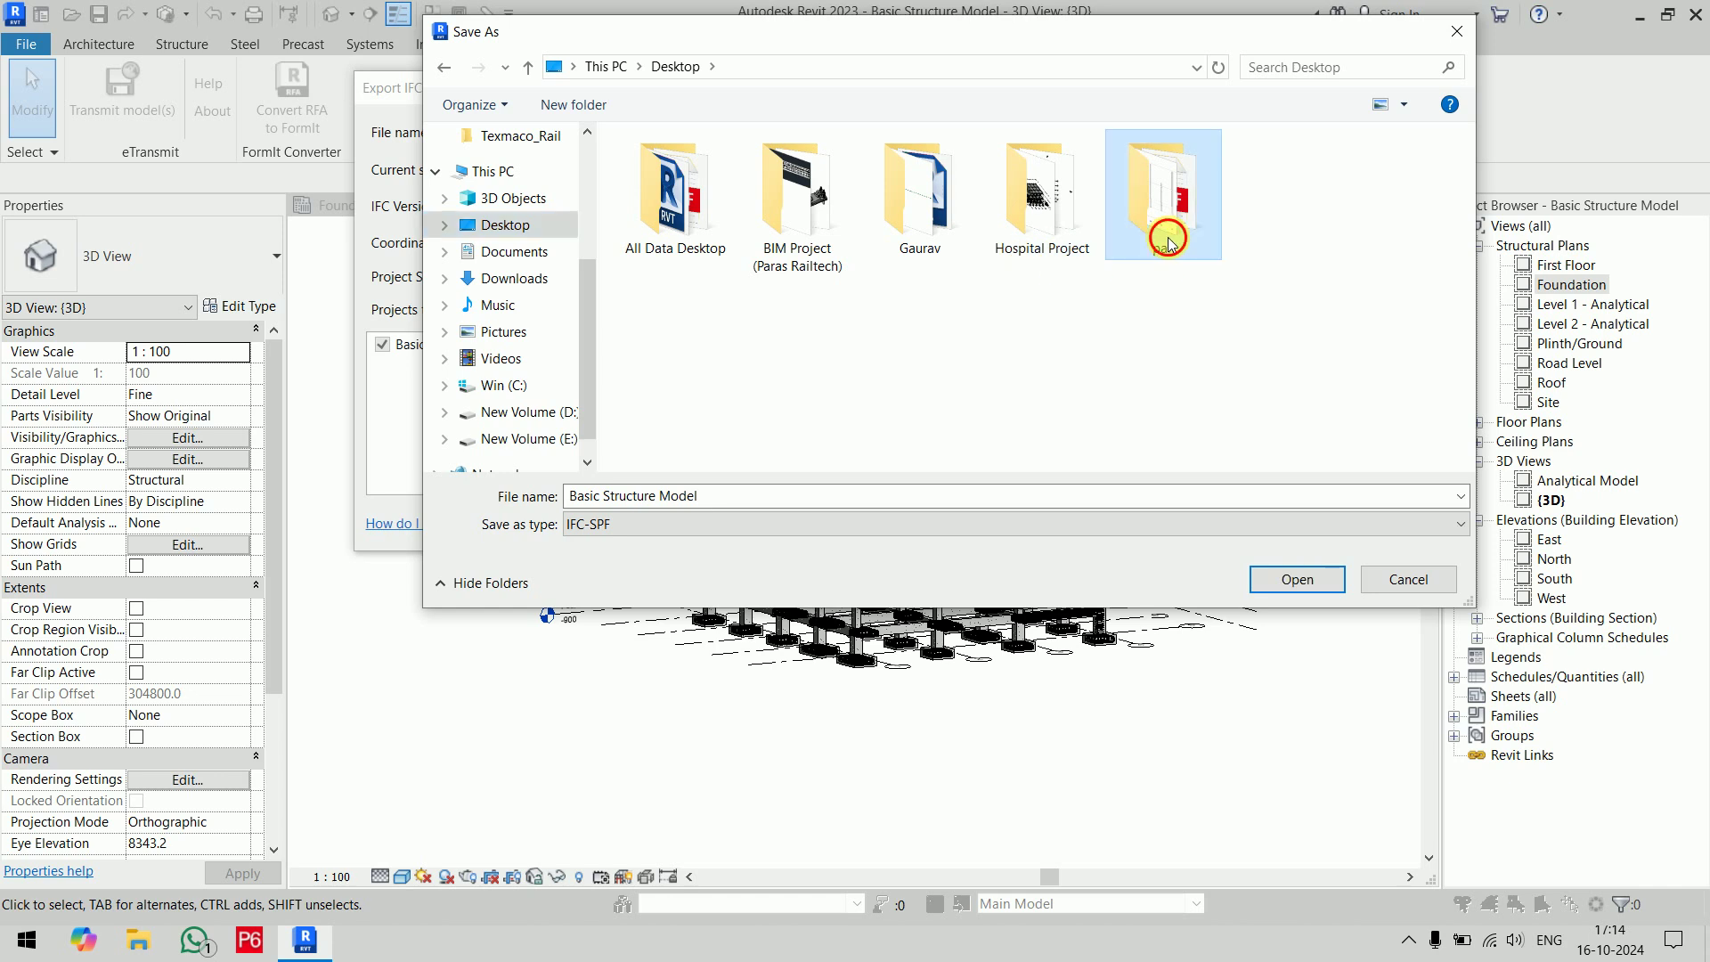
double_click(1163, 210)
left_click(1299, 580)
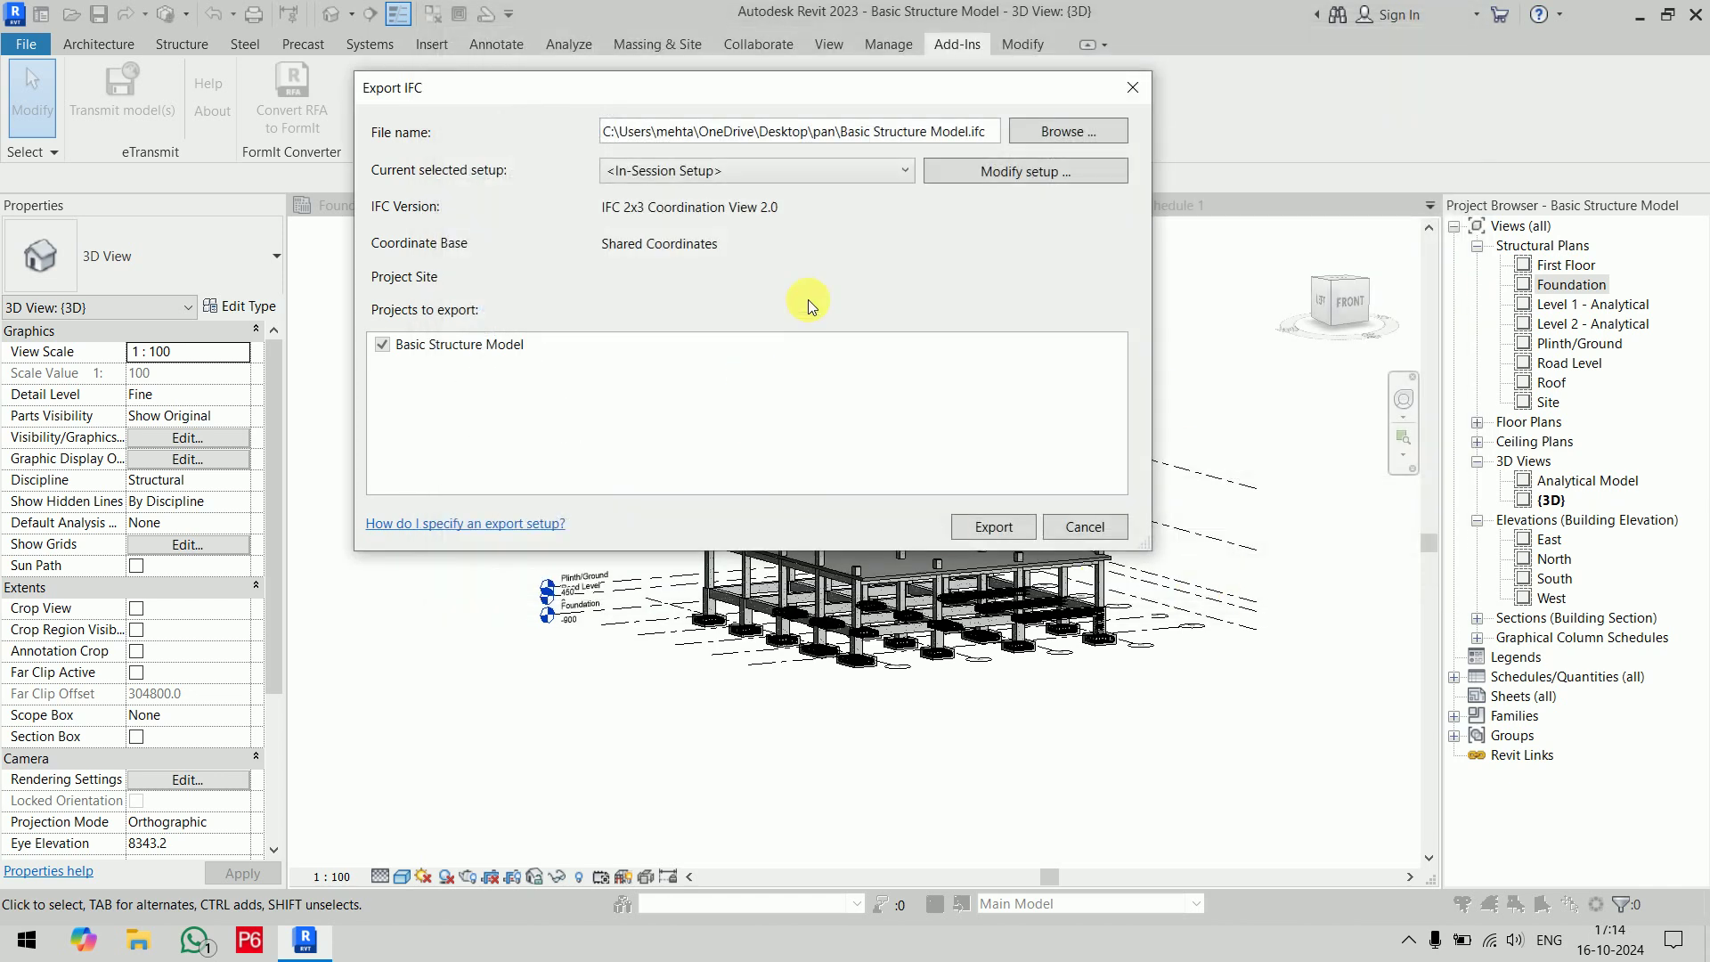
left_click(992, 533)
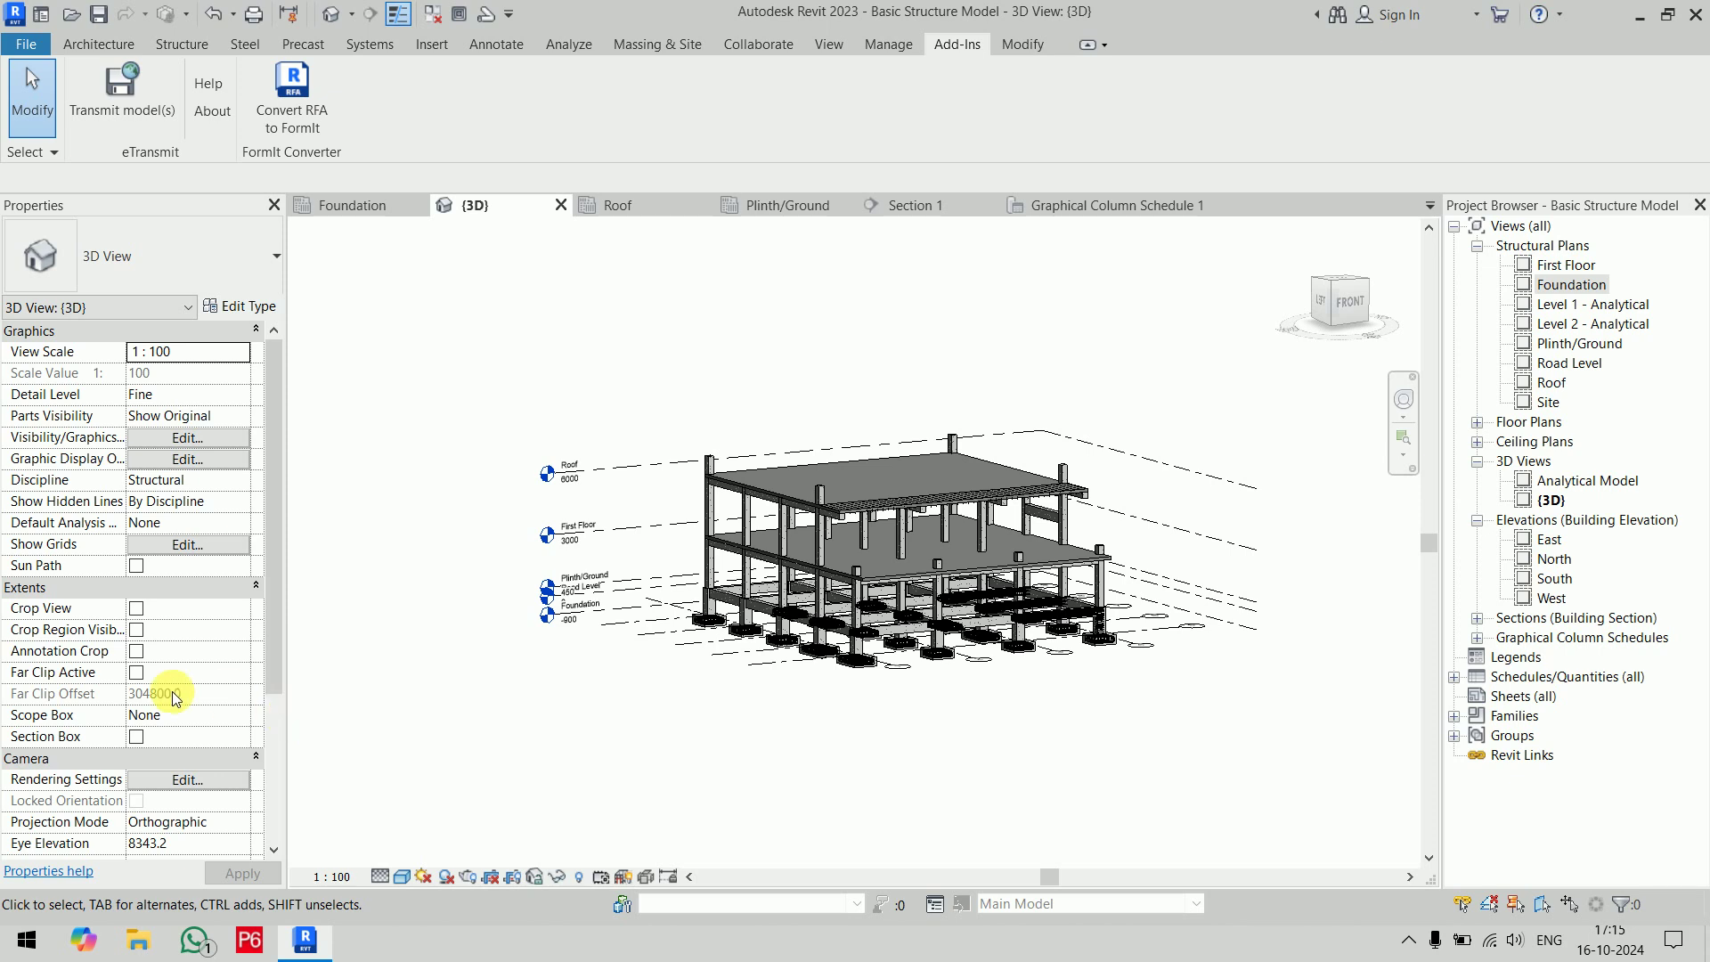
Switch to the desktop, open the pan folder and select the exported Basic Structure Model IFC file
left_click(1640, 15)
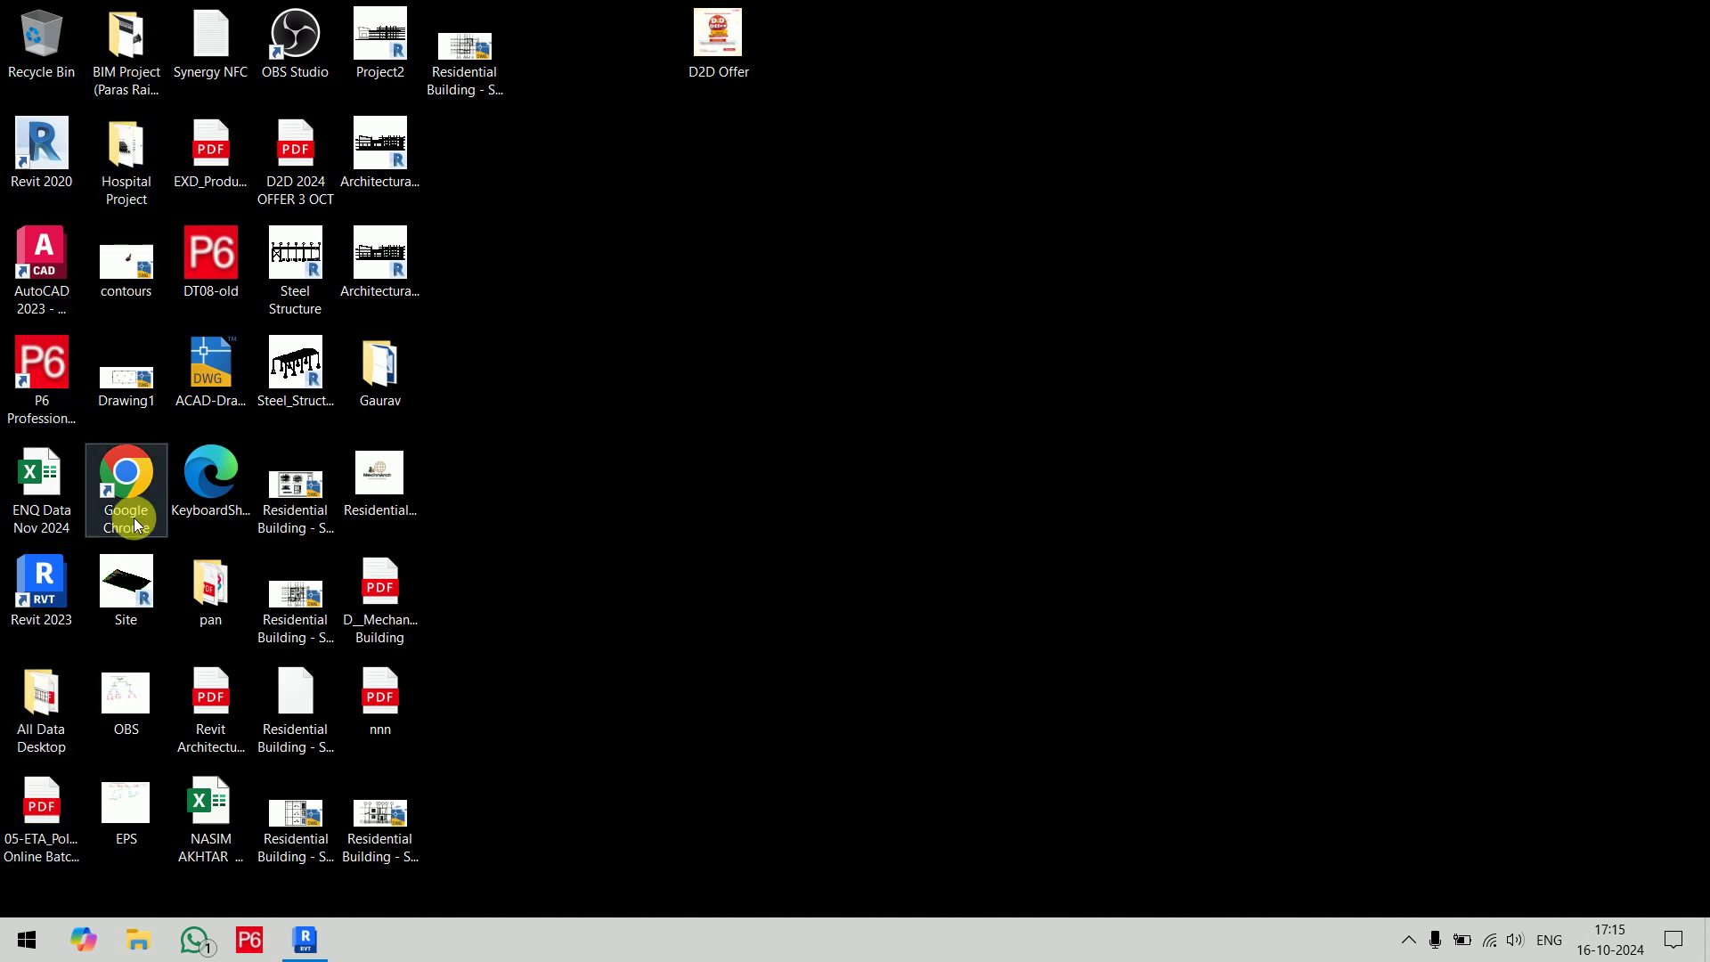
double_click(246, 584)
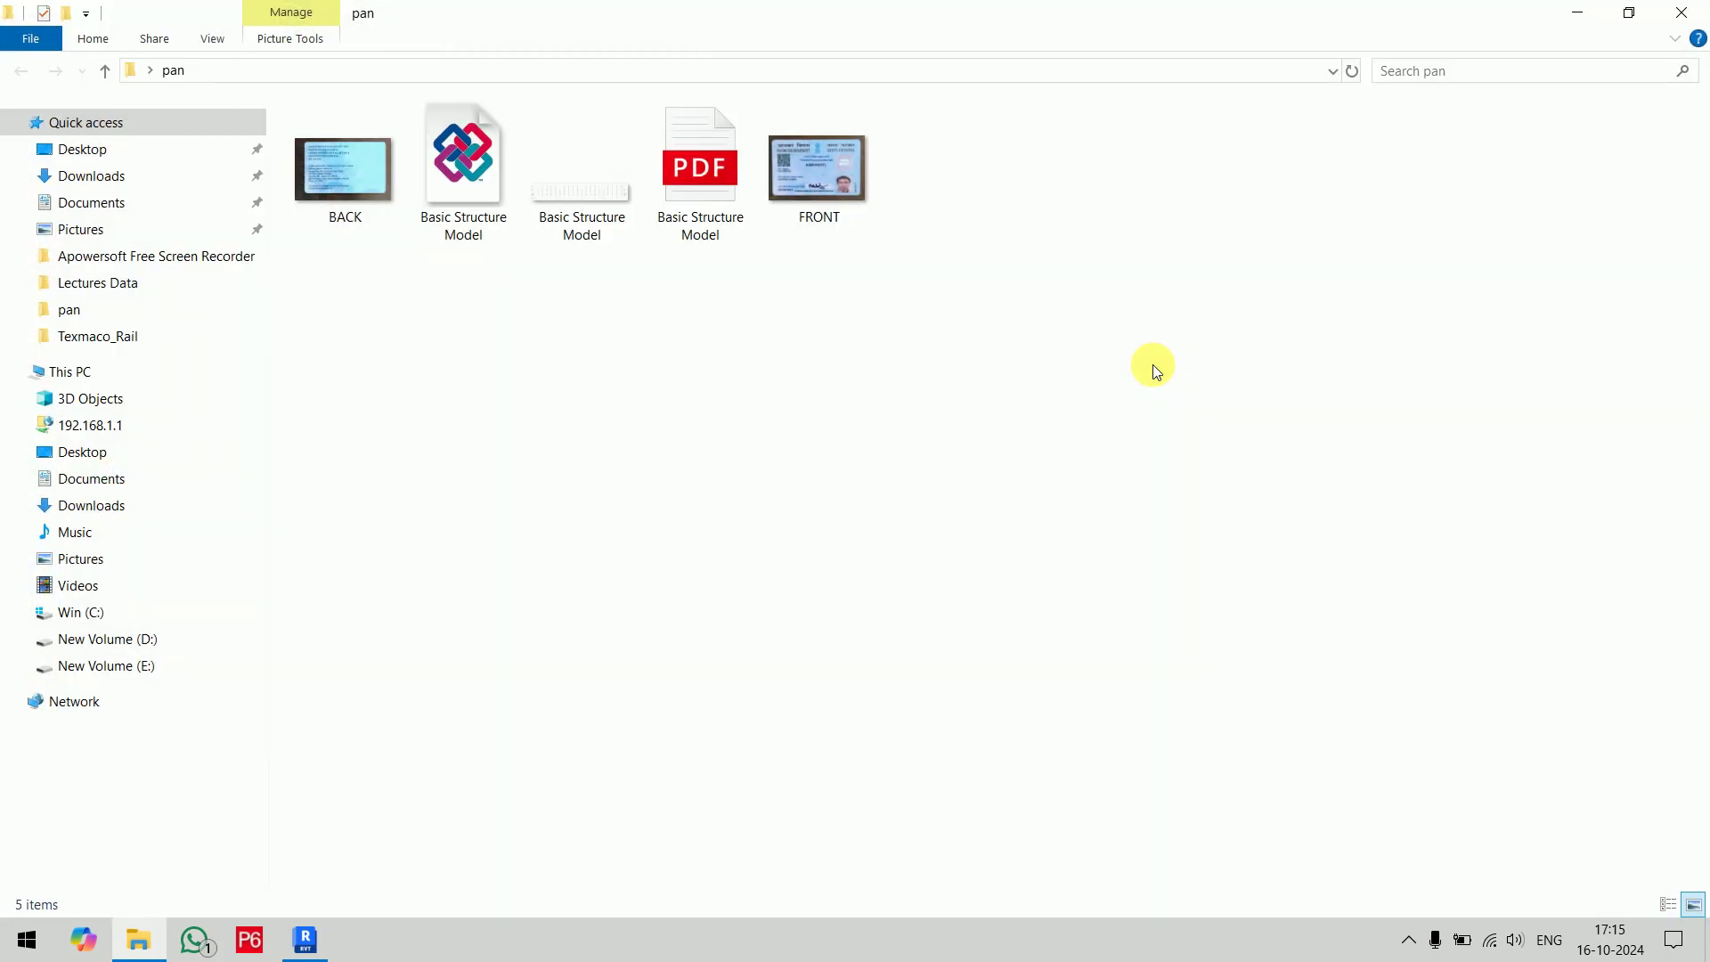
left_click(479, 242)
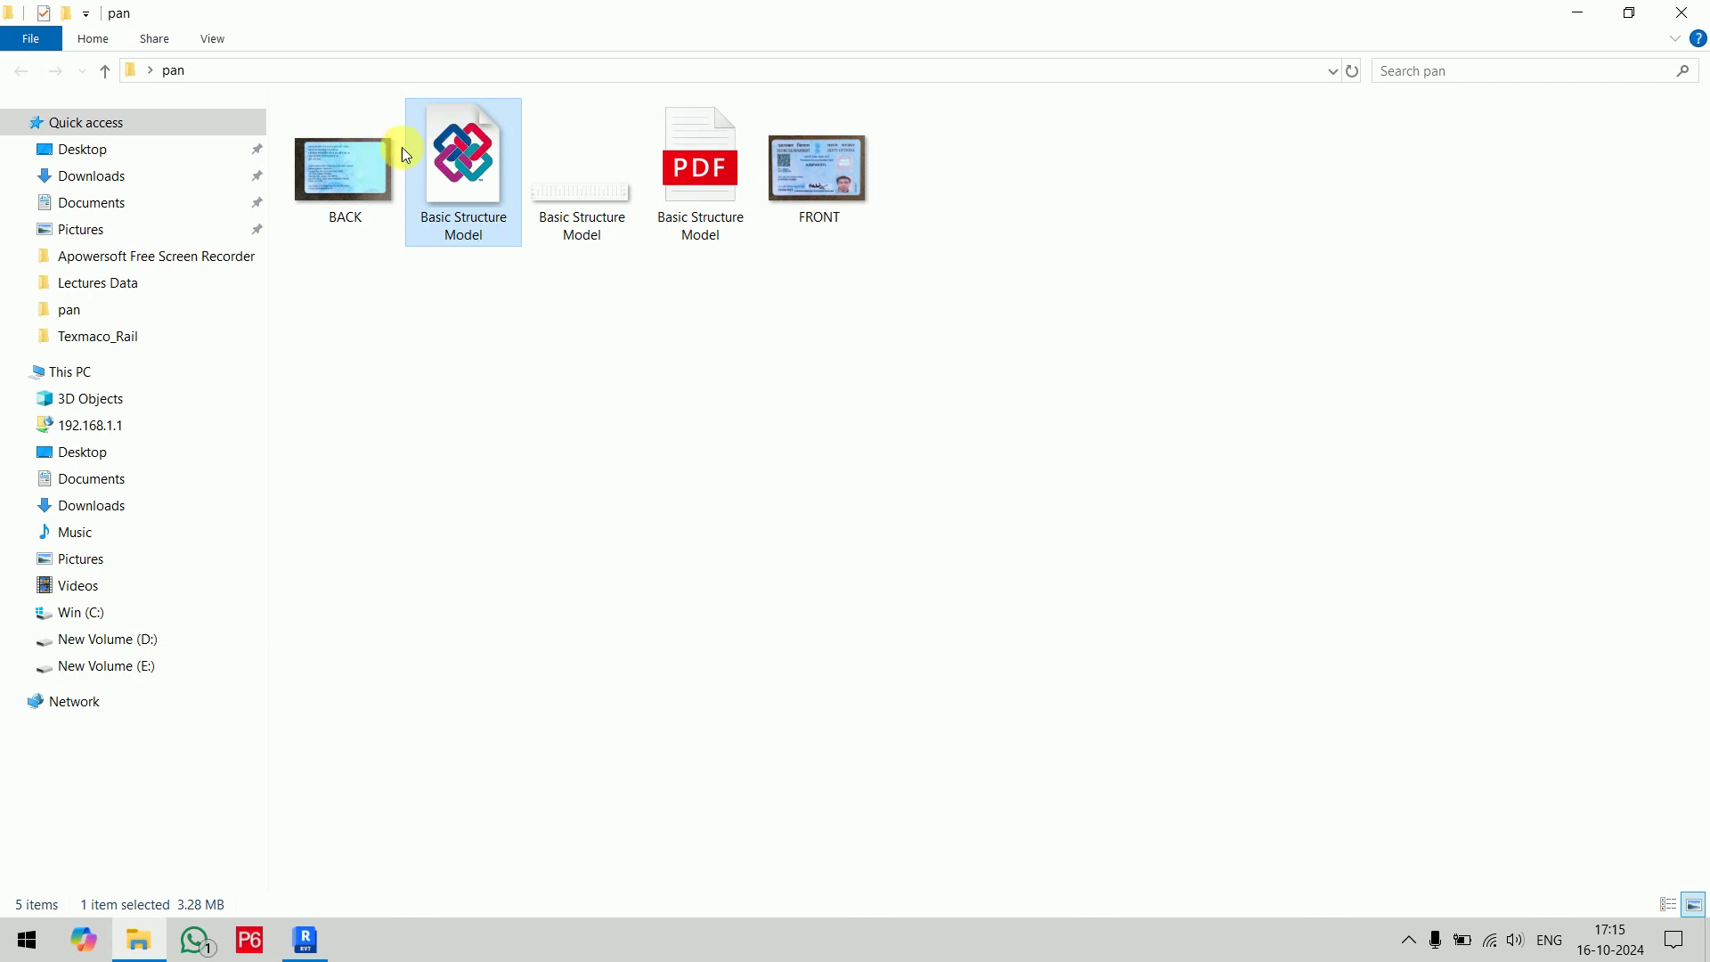
Permanently delete the FRONT and BACK images from the pan folder
left_click(857, 184)
left_click(340, 201, "ctrl")
key("Delete")
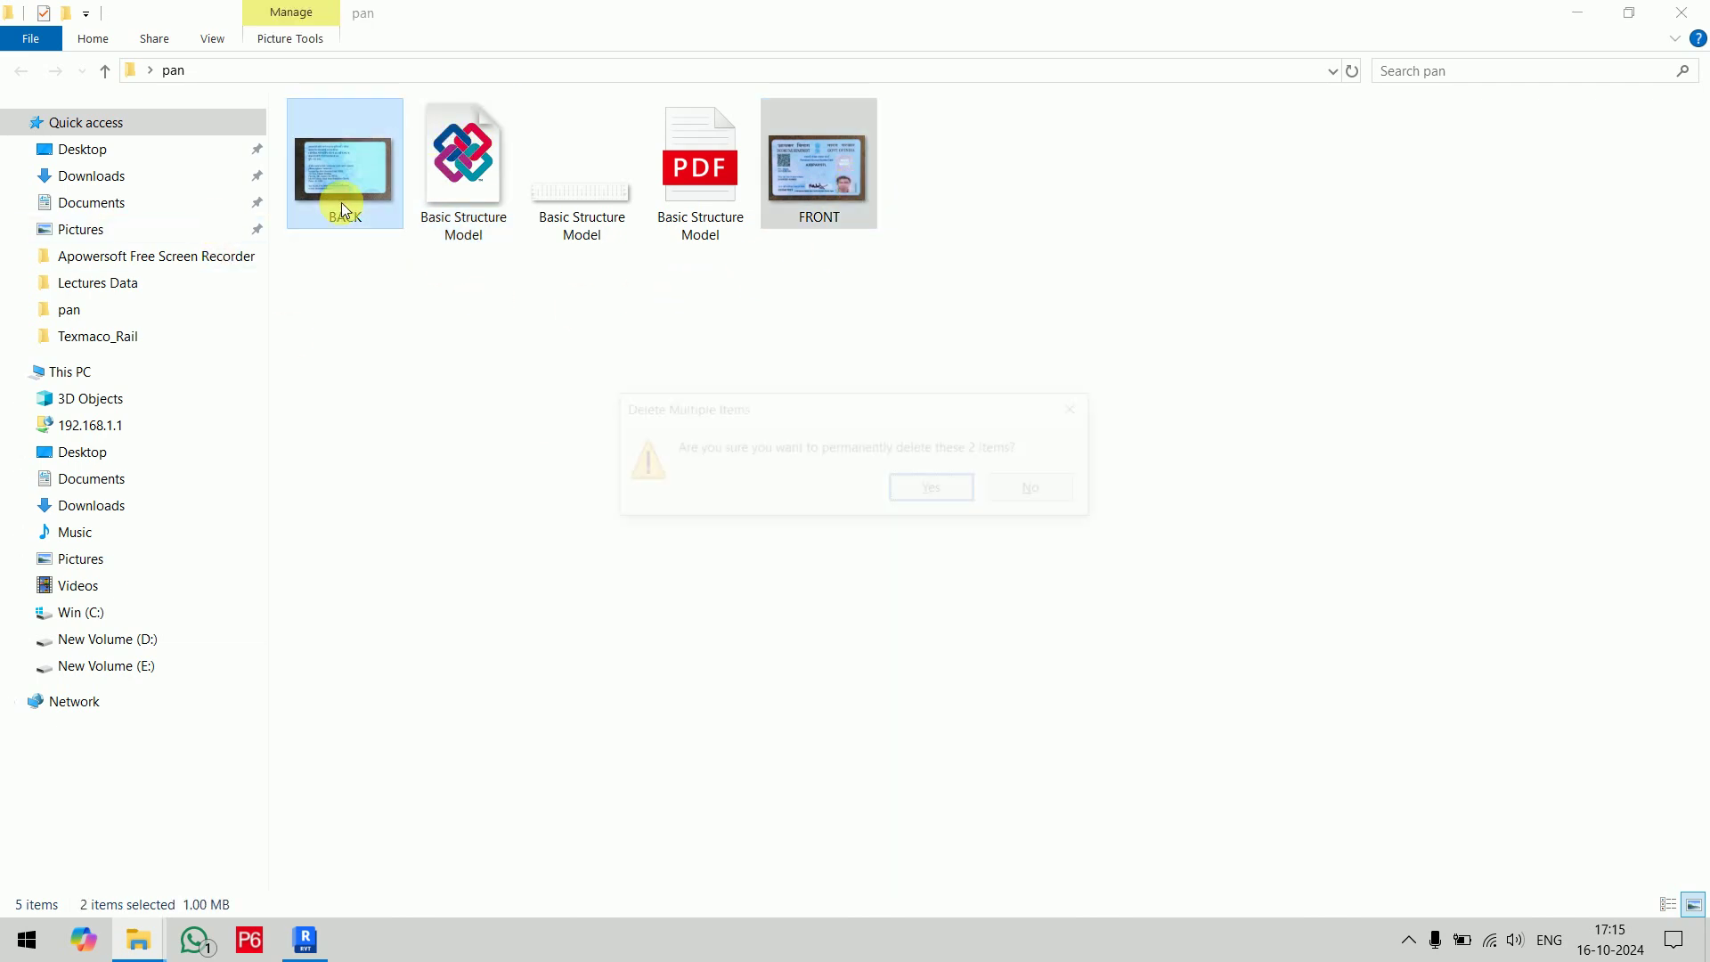
key("Return")
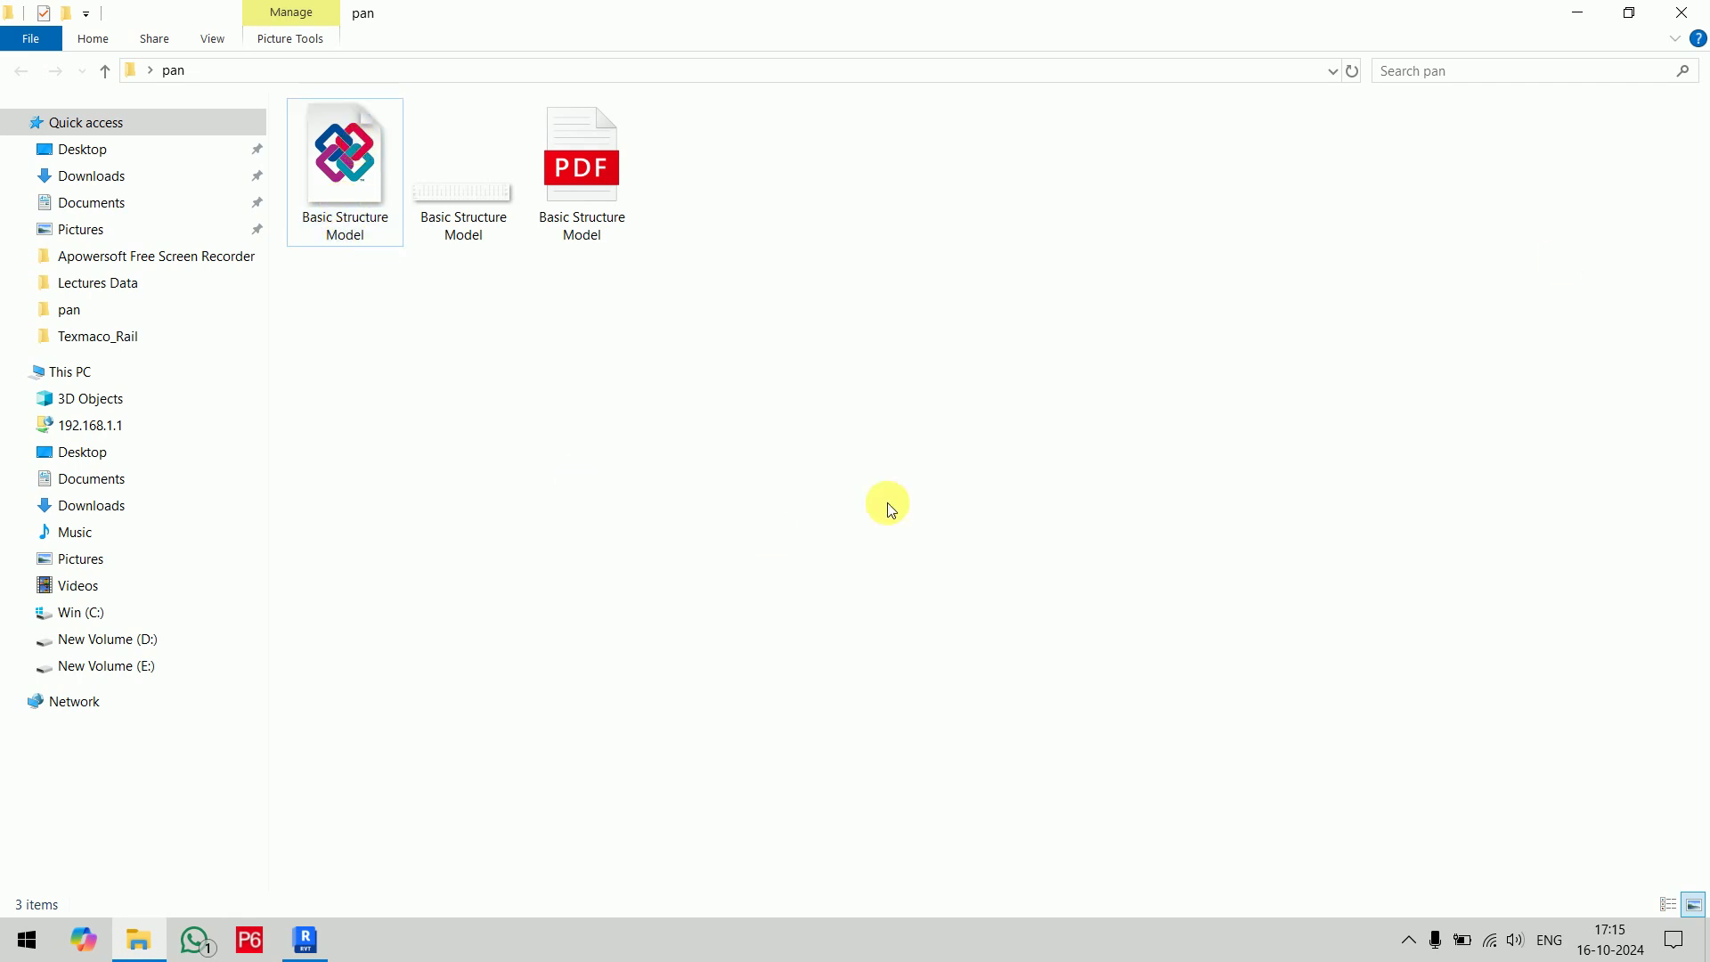
Close the pan folder, switch back to Revit and open the Foundation structural plan
left_click(1682, 13)
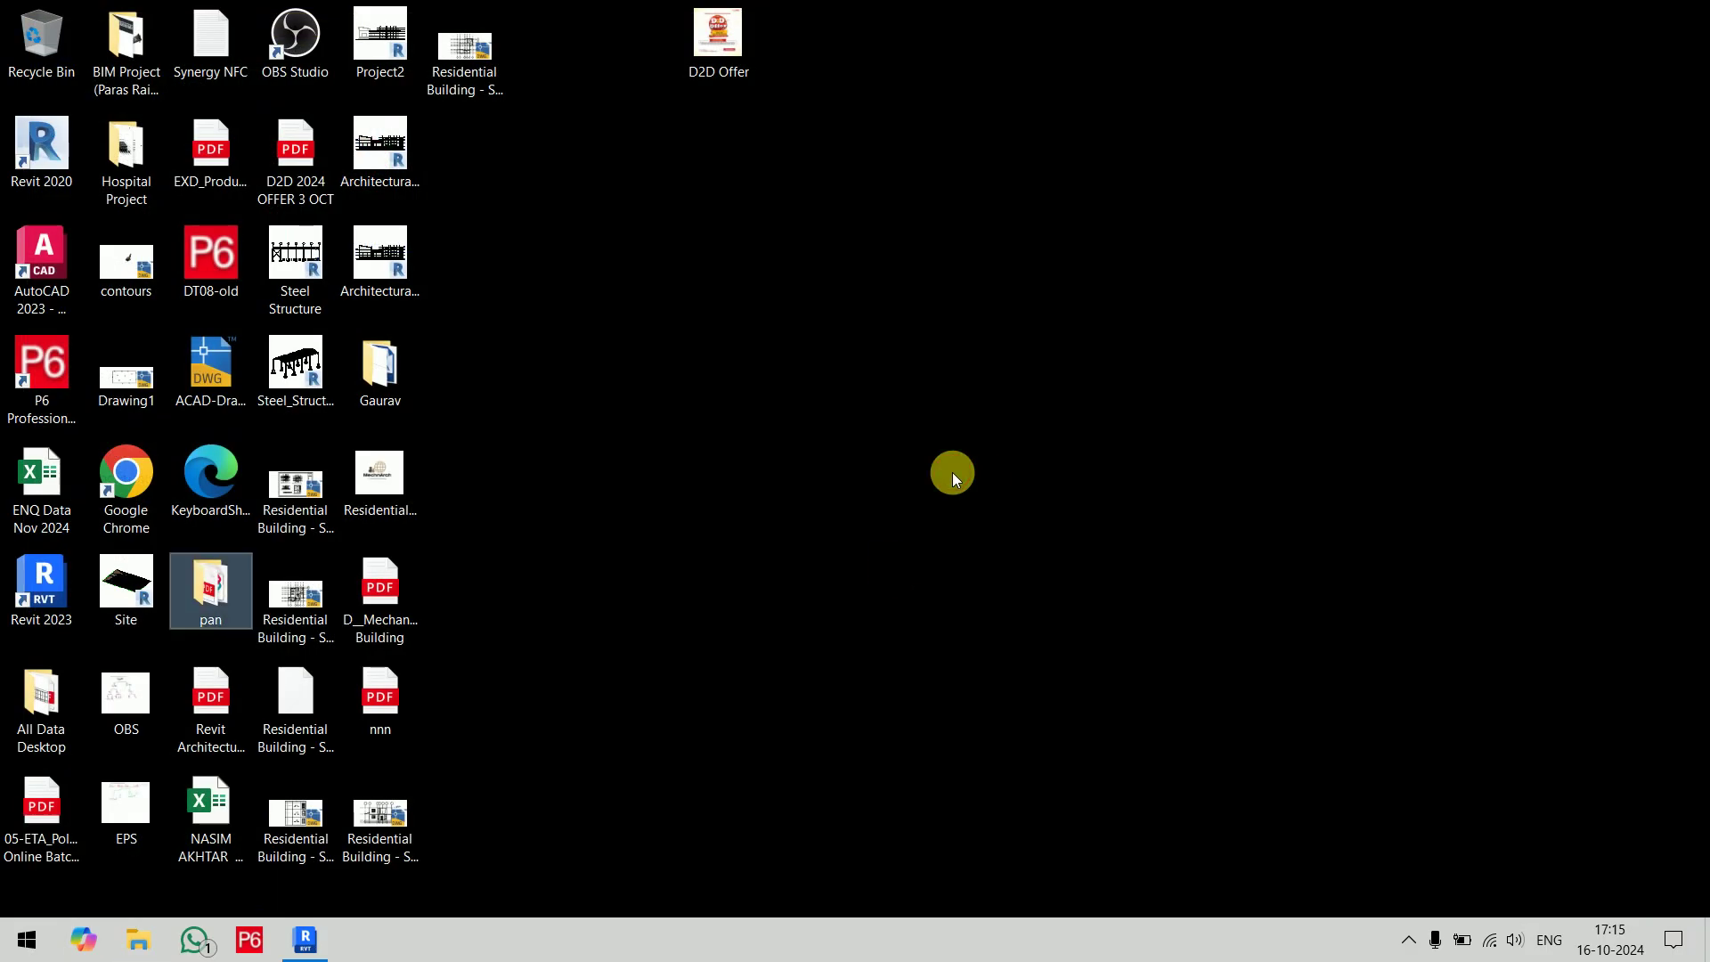
left_click(303, 940)
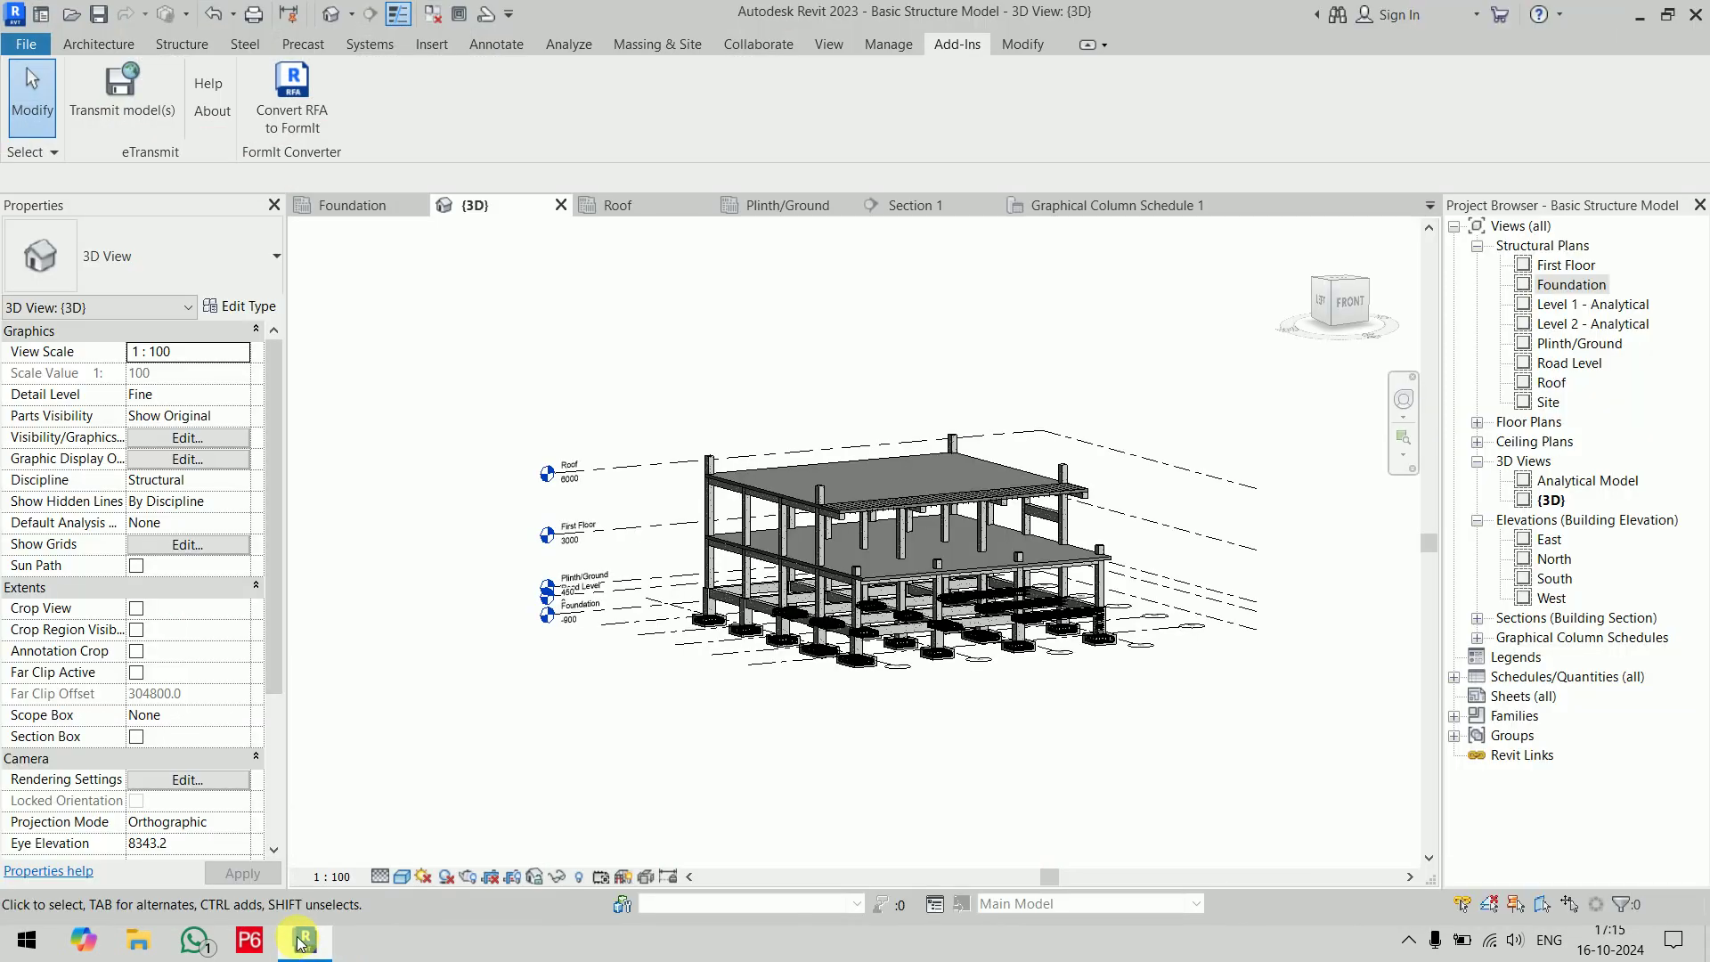
scroll(1083, 686, "up", 2)
middle_click_drag(1082, 686, 1044, 692)
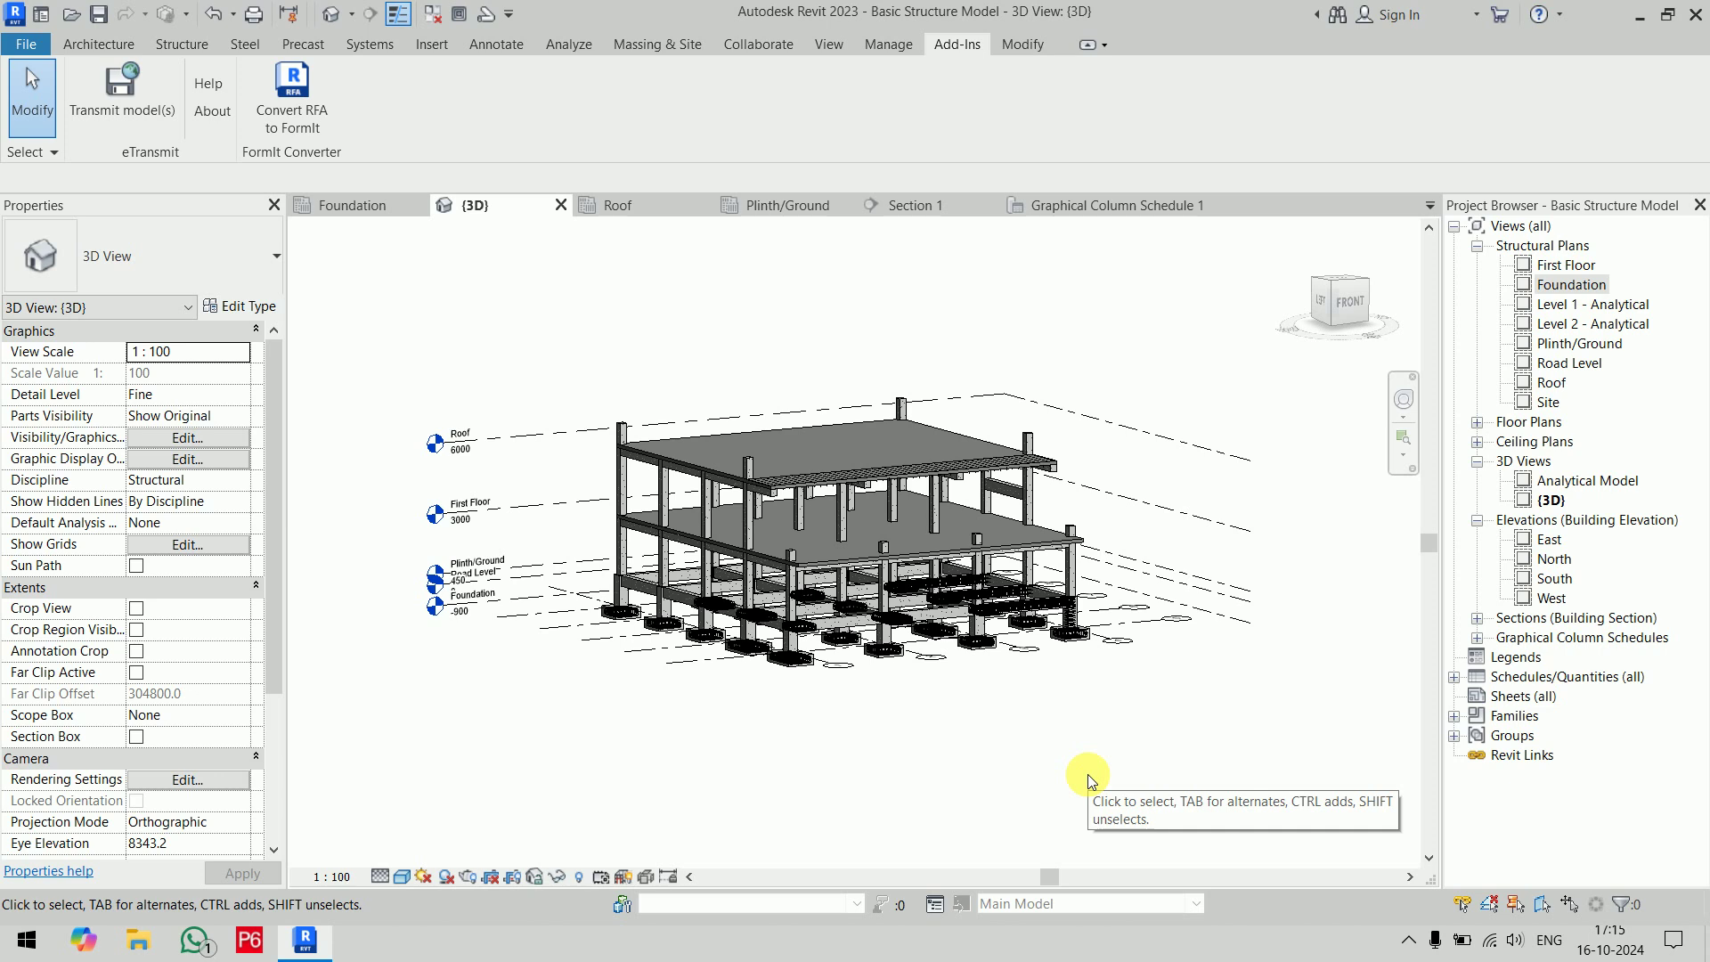
left_click(1573, 287)
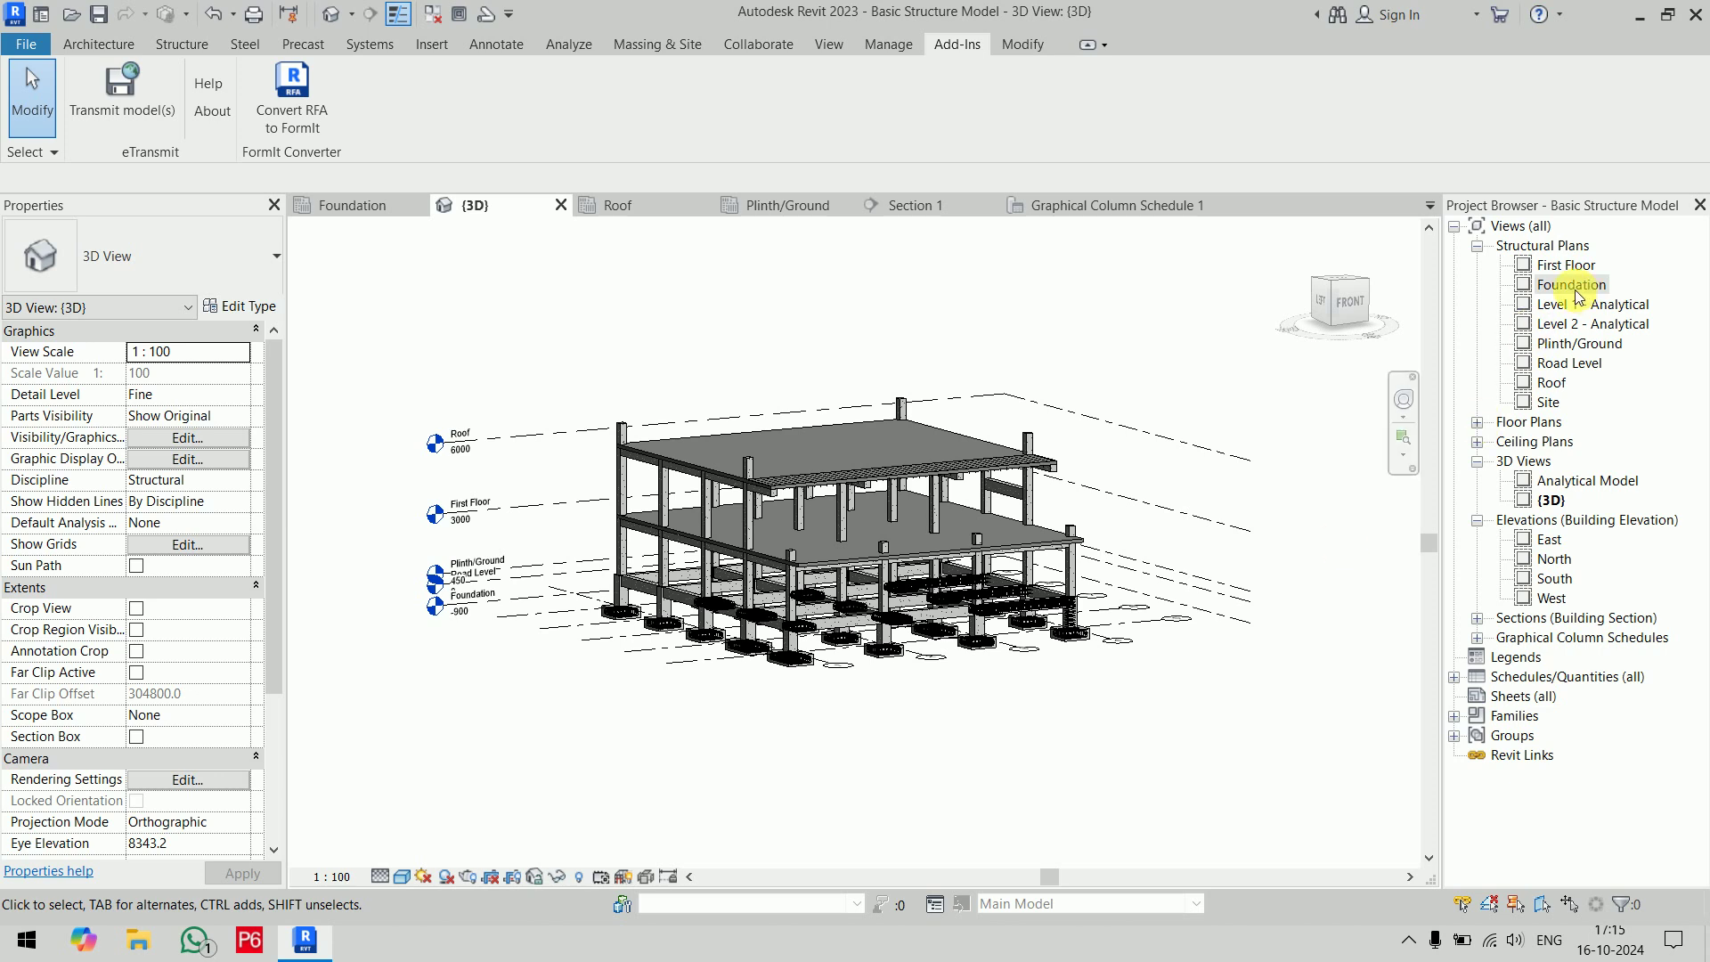
double_click(1575, 288)
scroll(1111, 504, "down", 5)
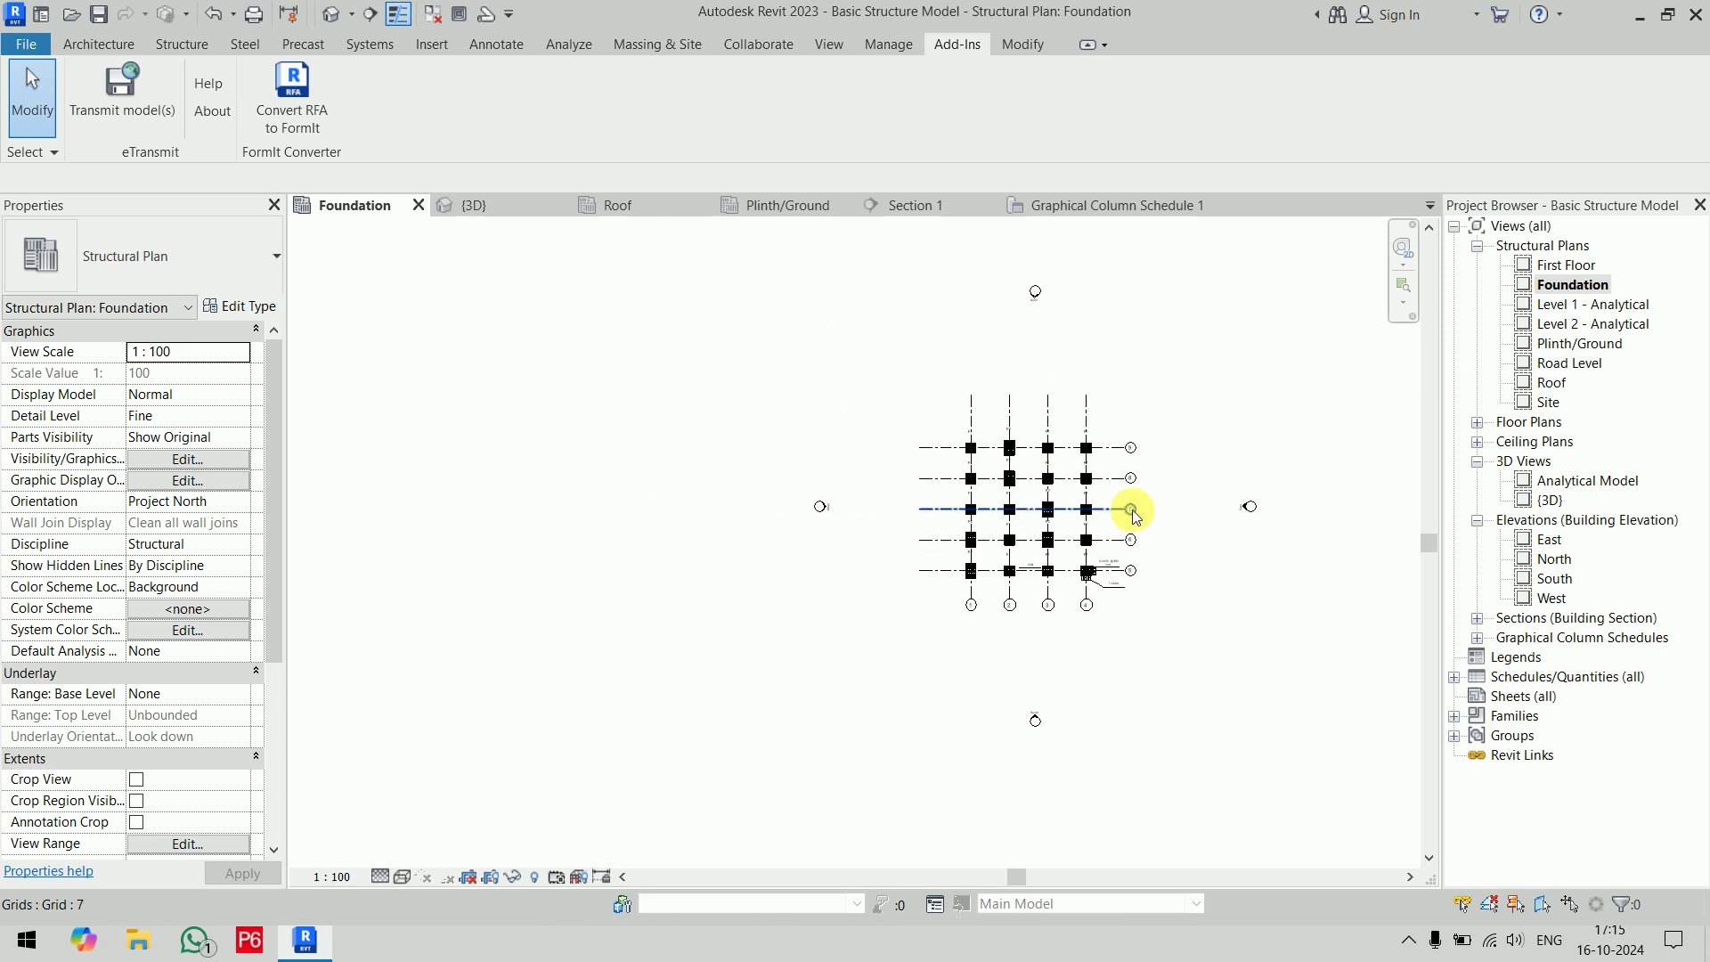
middle_click_drag(1130, 504, 998, 549)
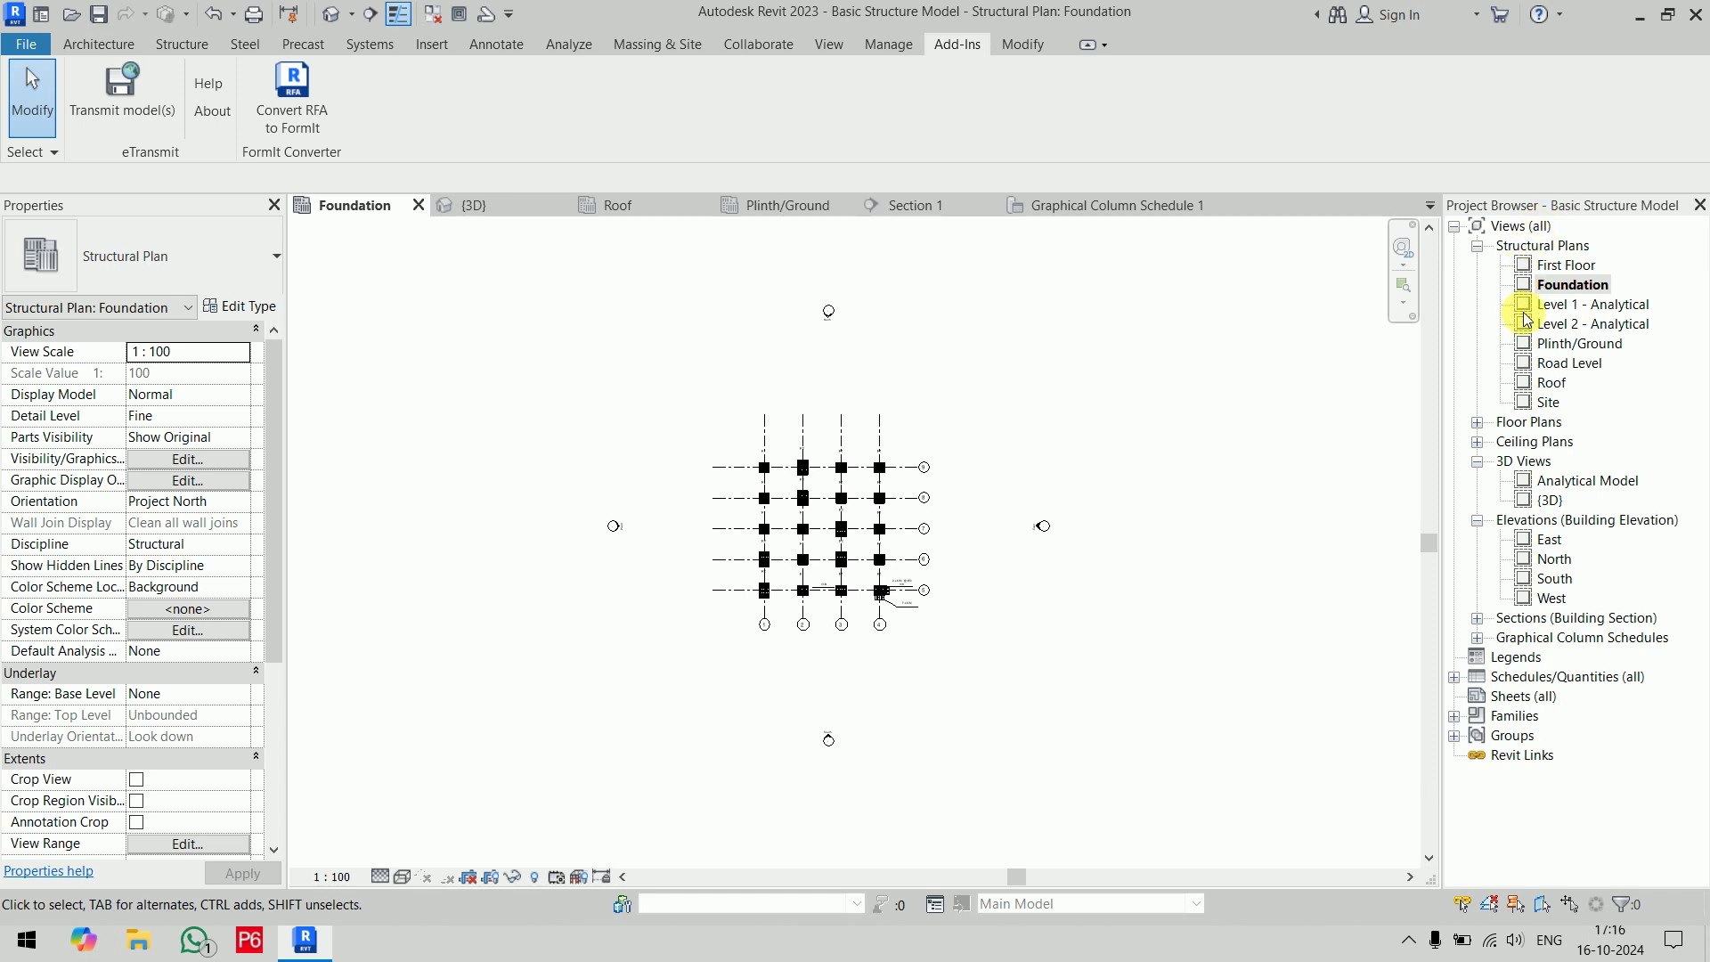
Start creating a new sheet, dismissing the save reminder without saving the project
left_click(1509, 698)
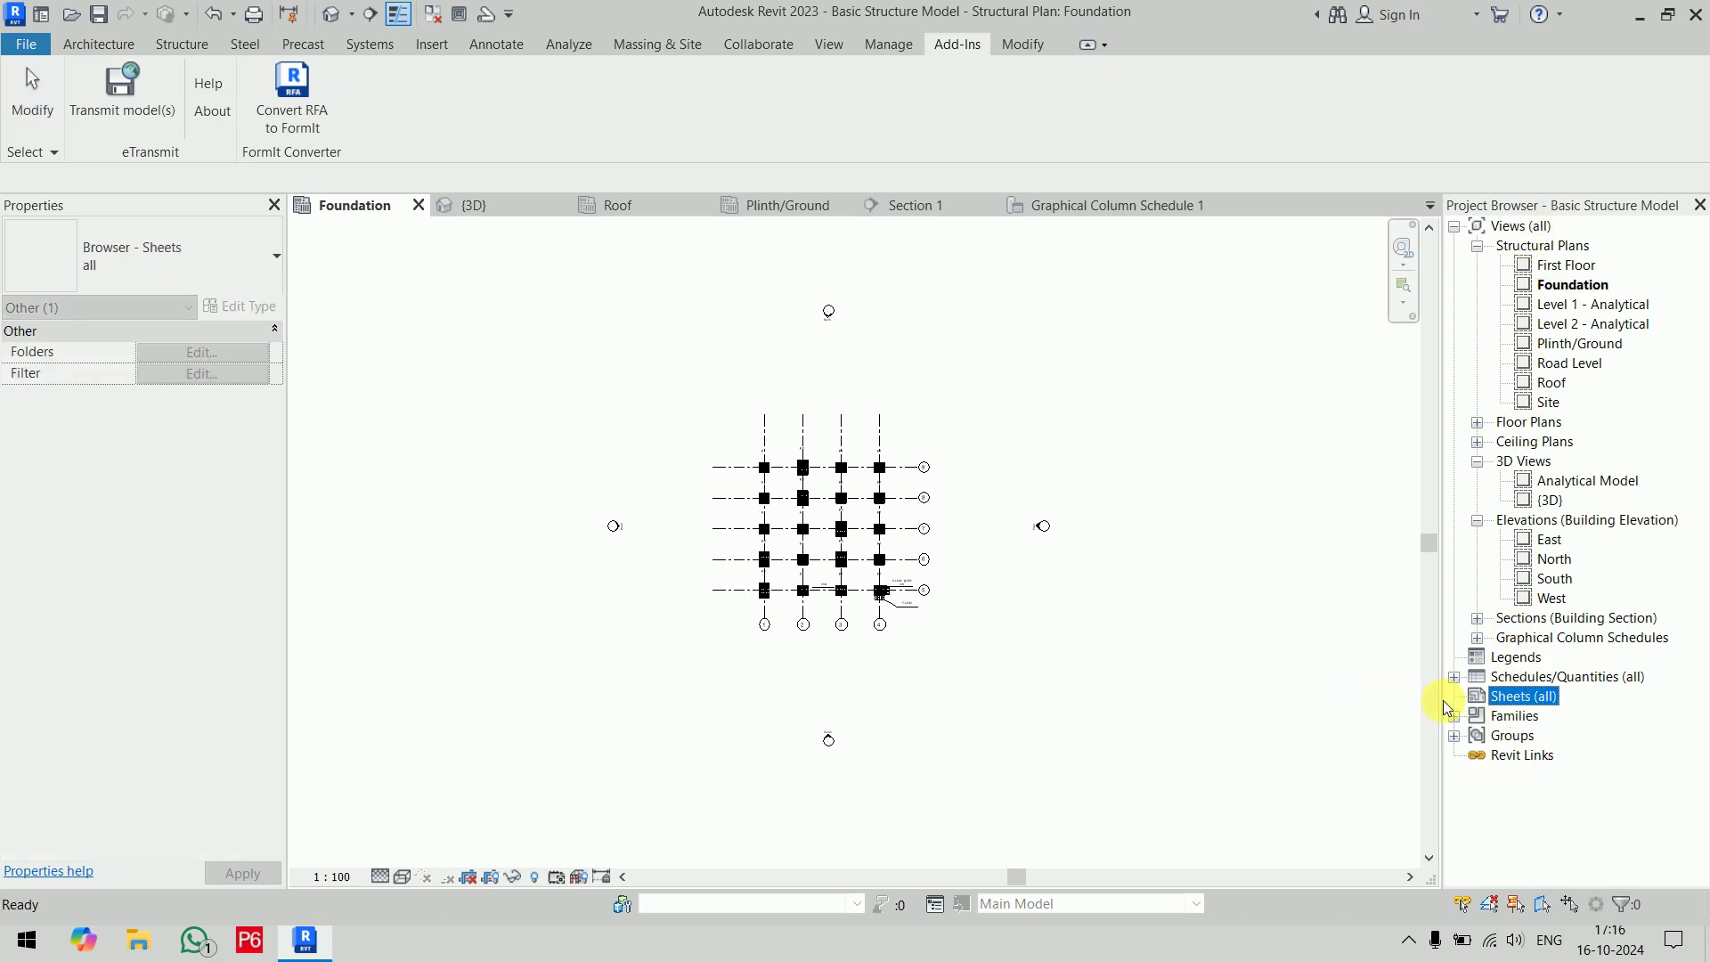
left_click(826, 46)
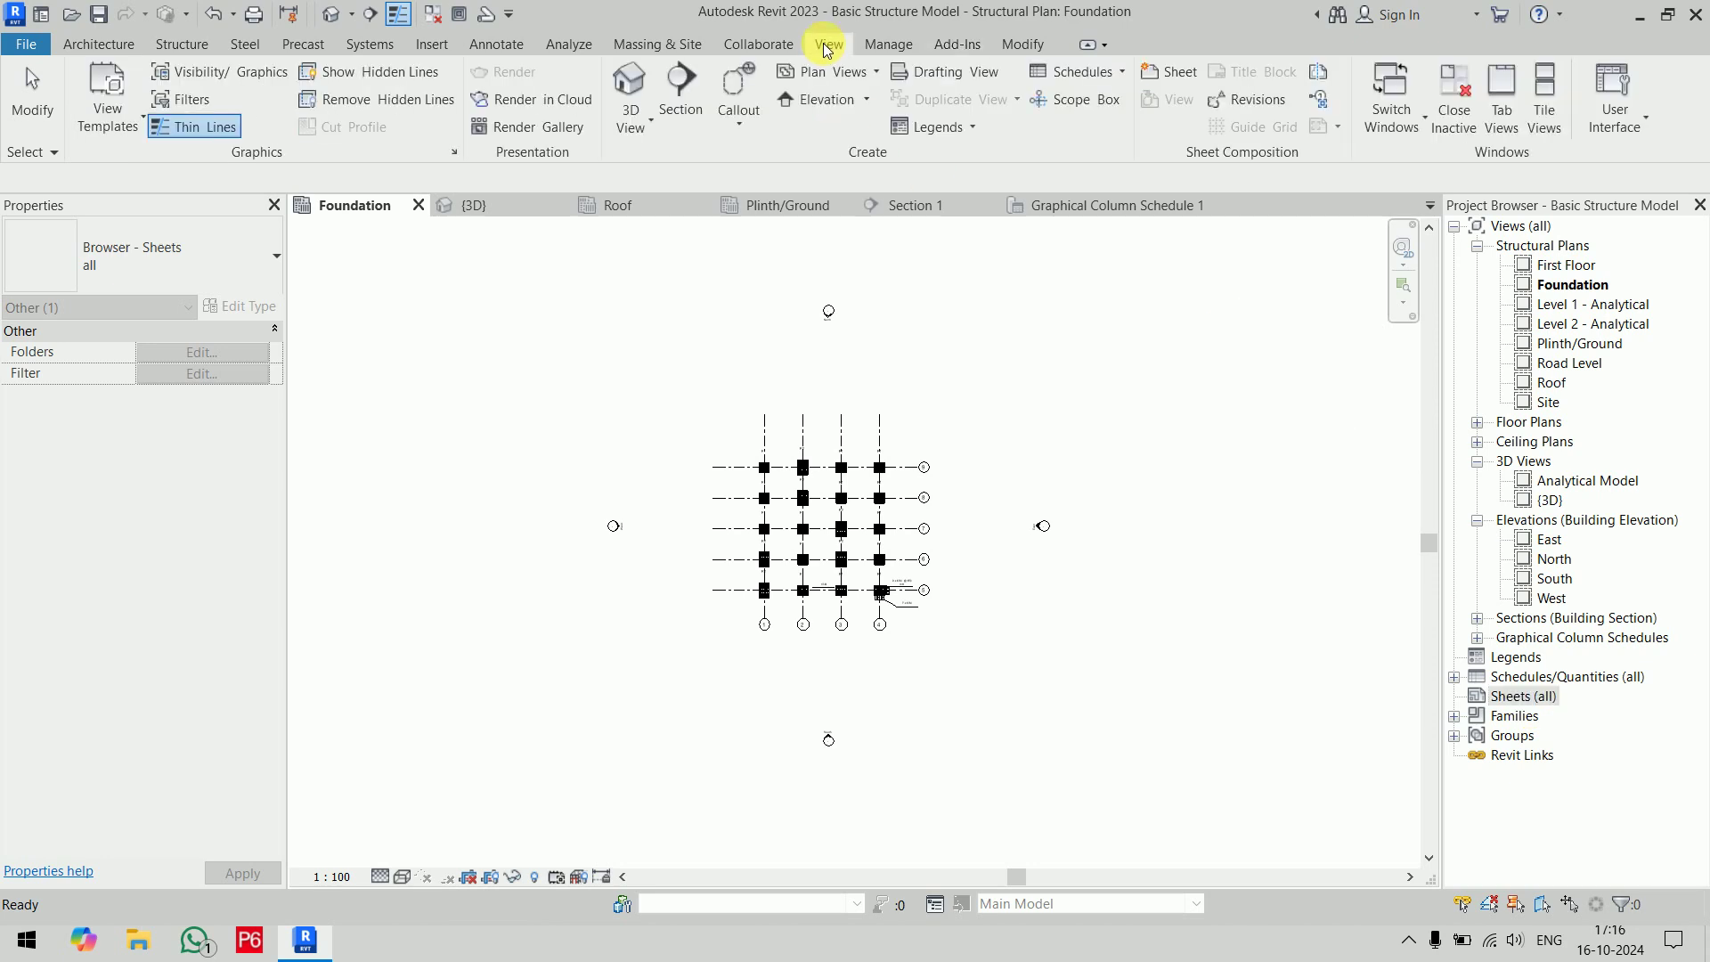
left_click(1180, 77)
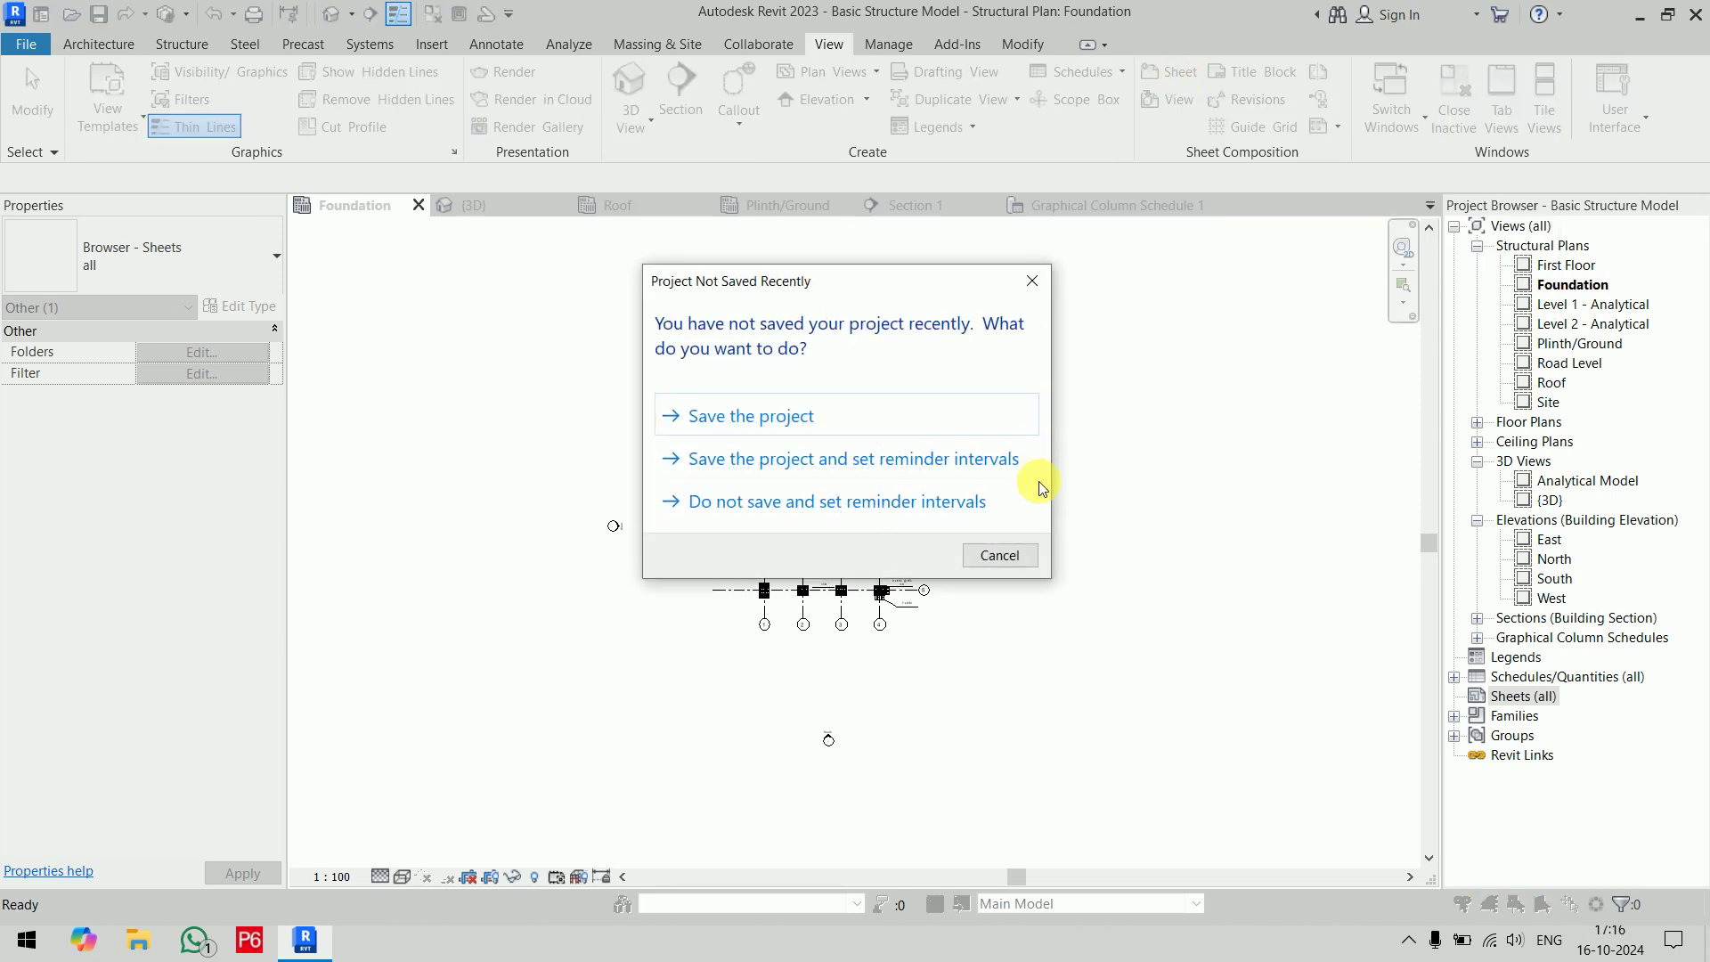
left_click(1016, 549)
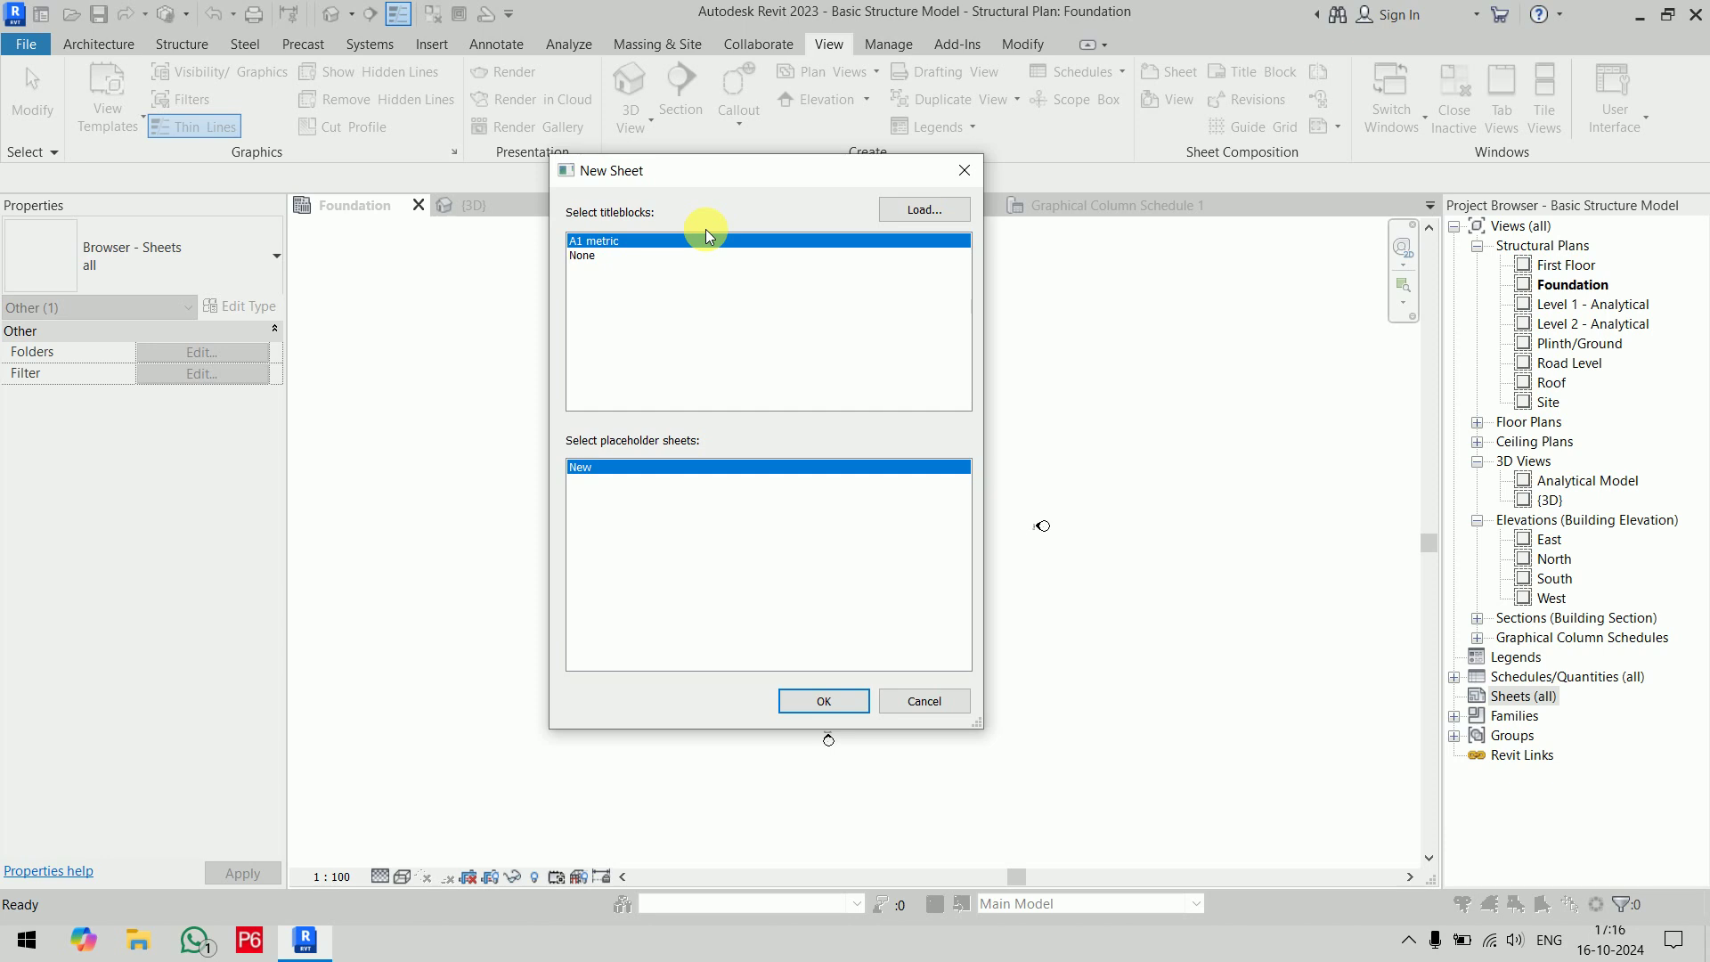
Load the A2 metric titleblock from the US Titleblocks library folder for the new sheet
left_click(909, 218)
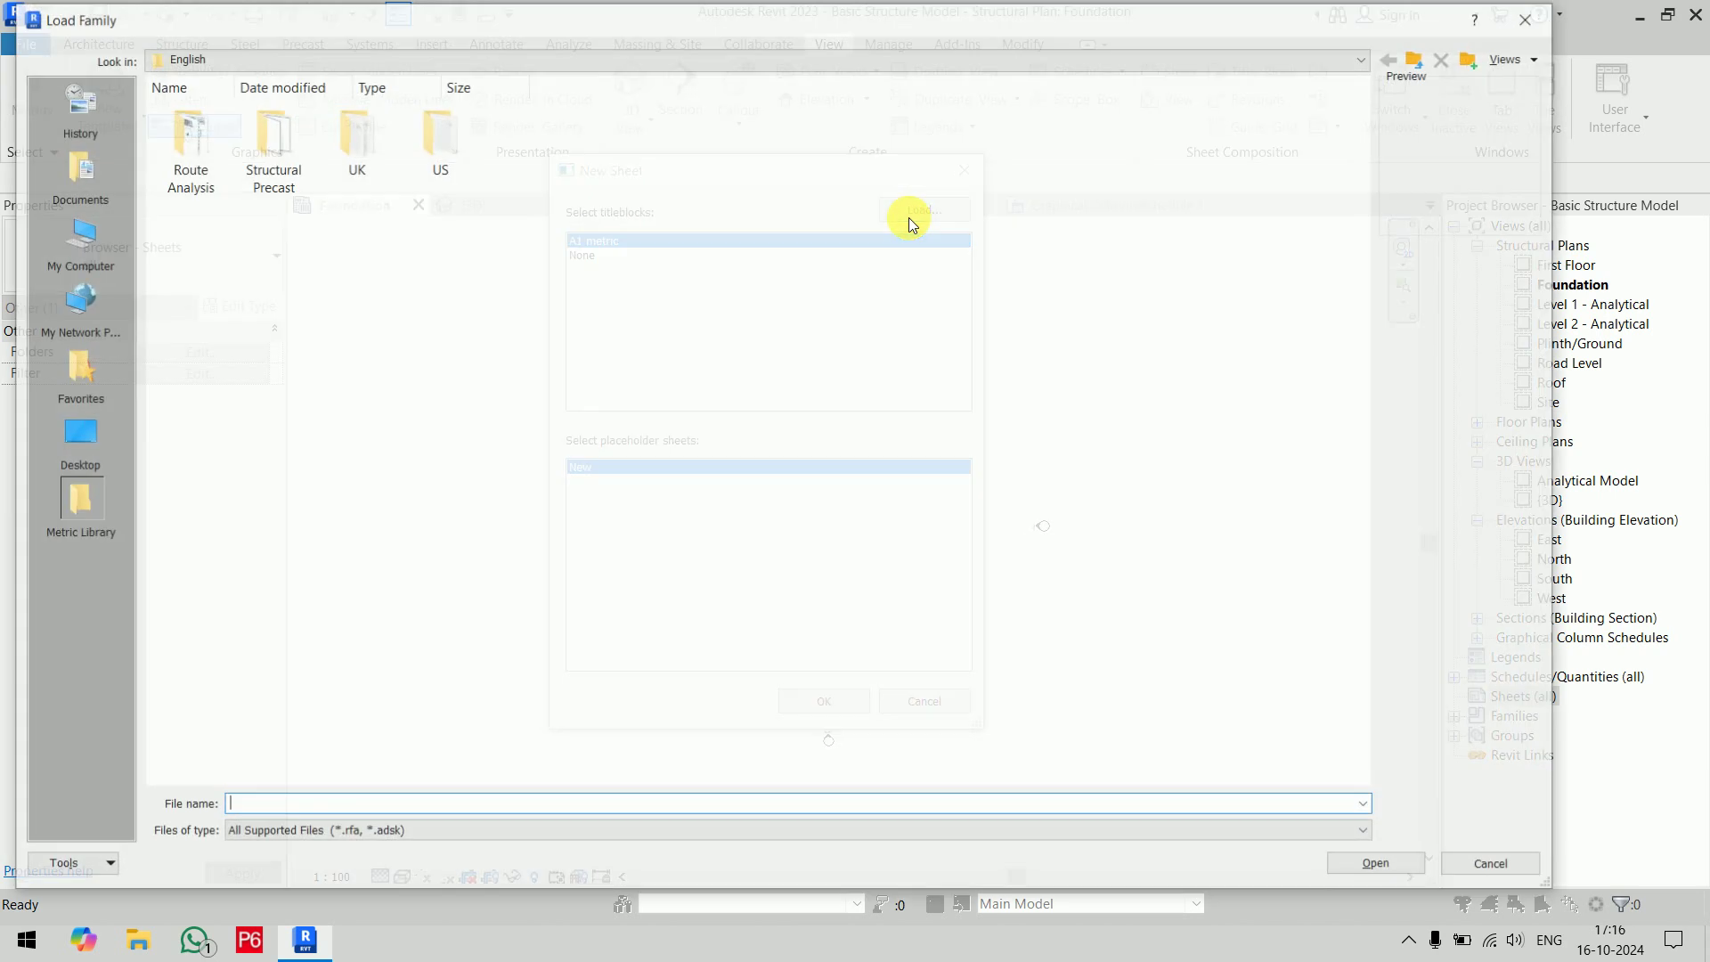
double_click(447, 147)
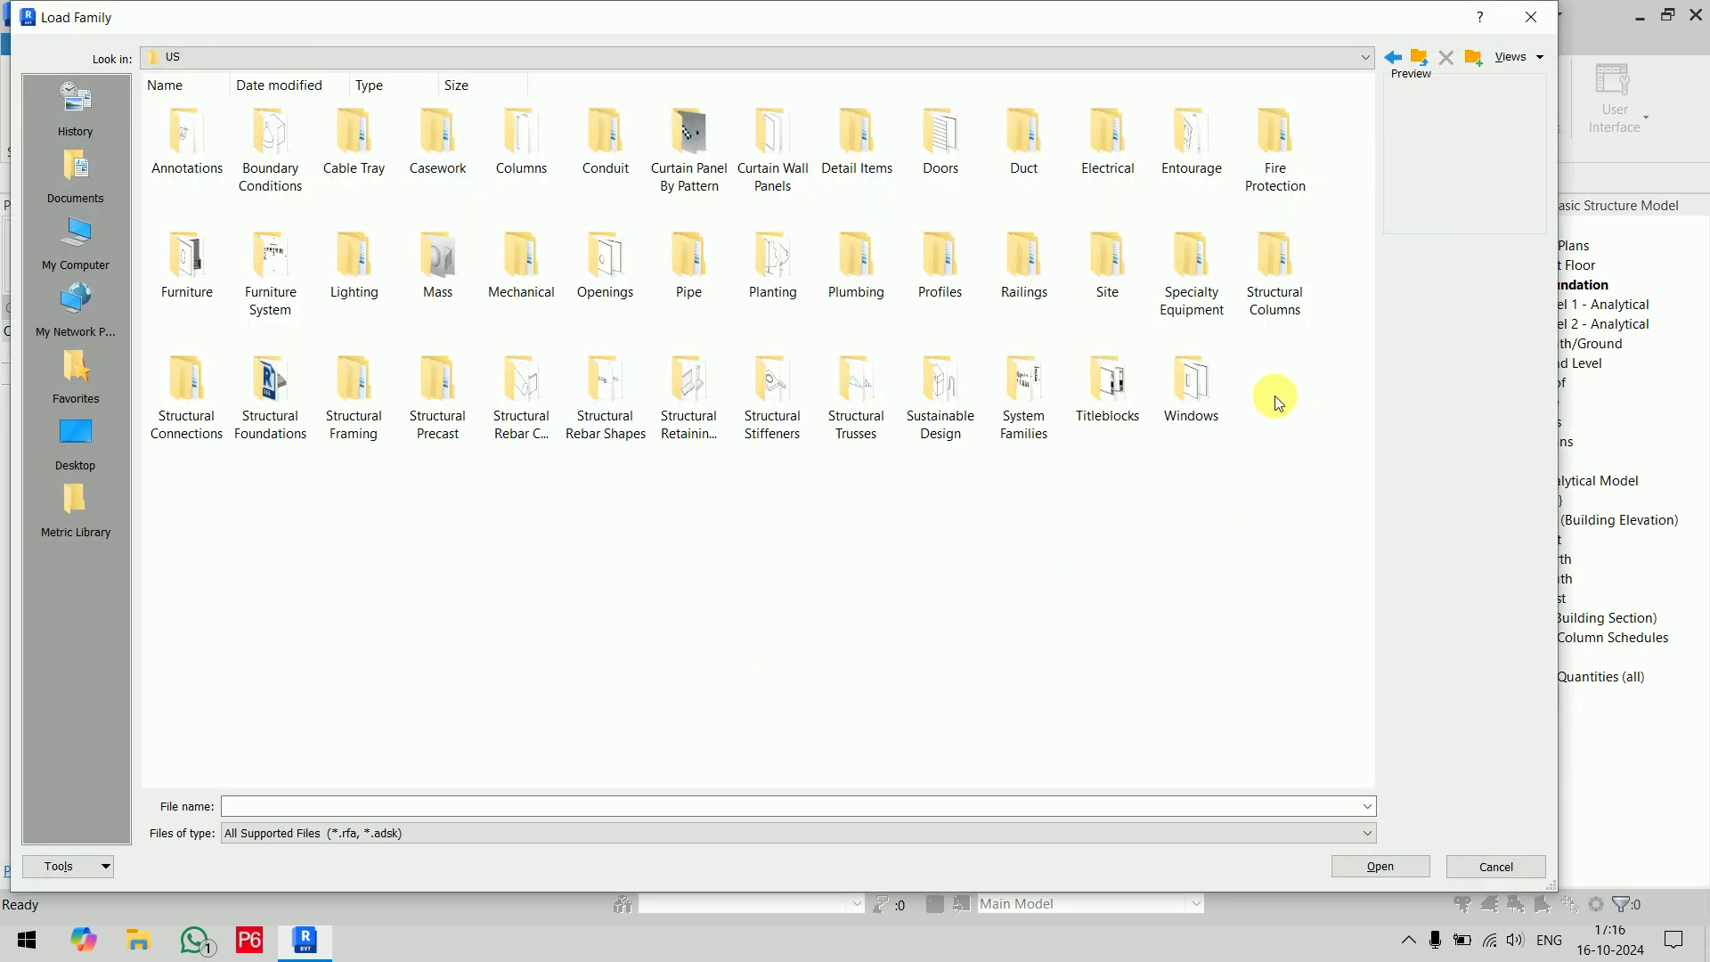
double_click(1104, 392)
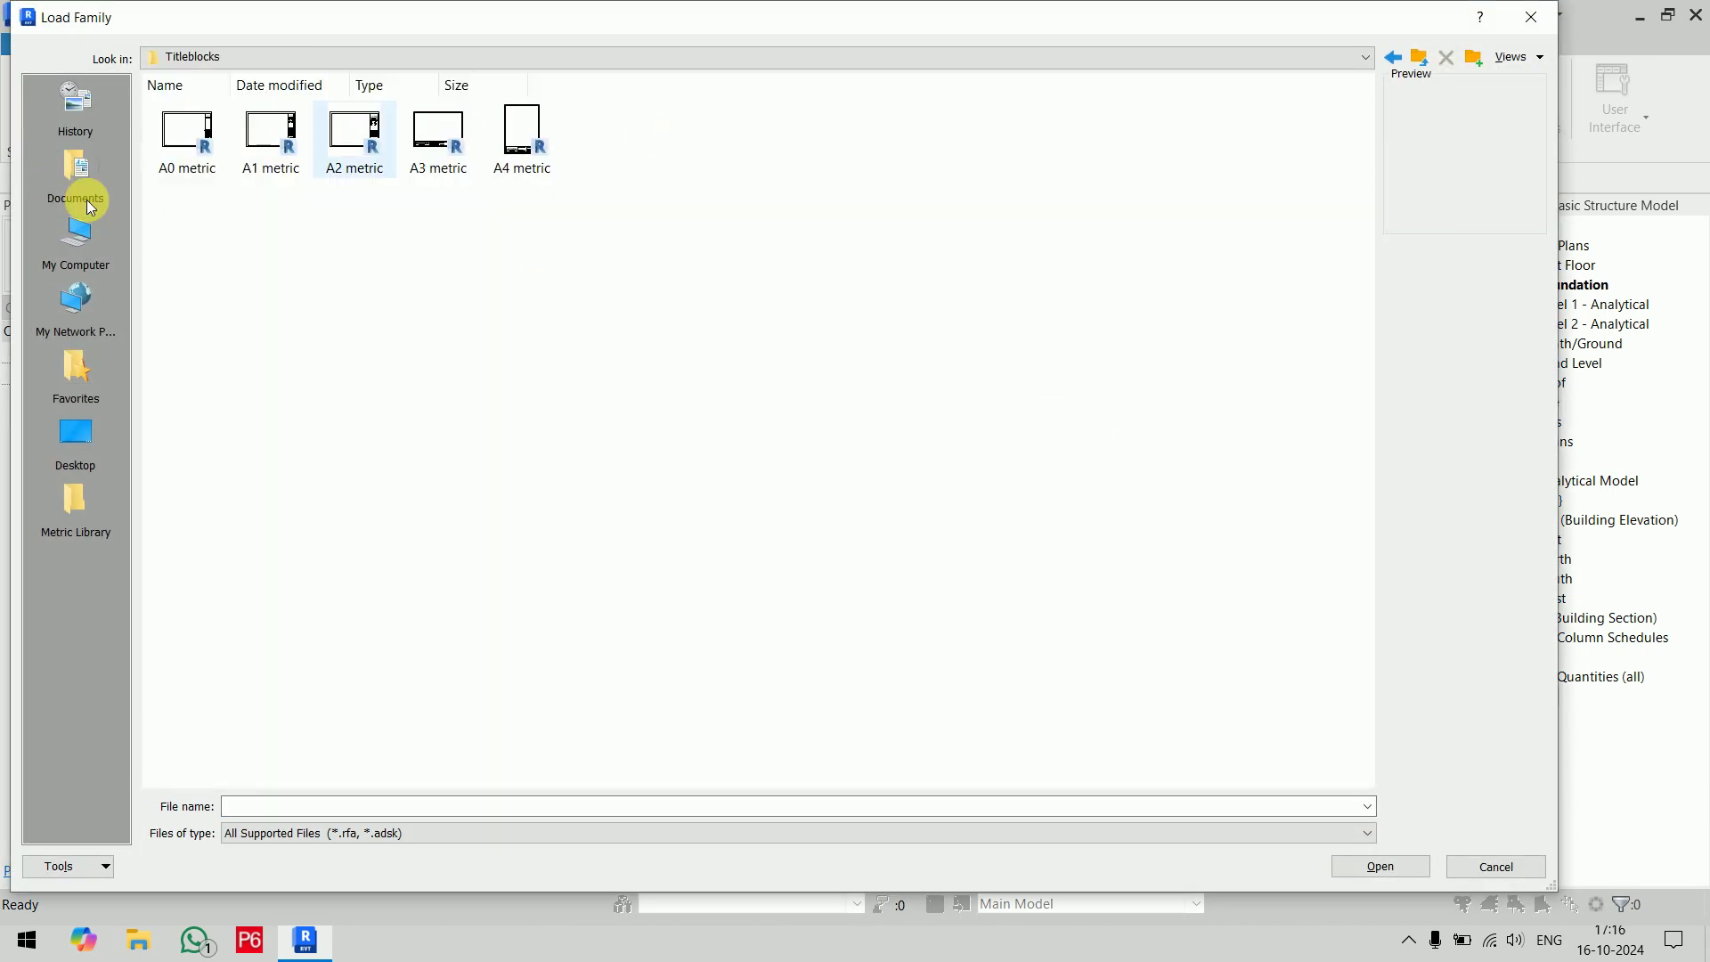
left_click(350, 158)
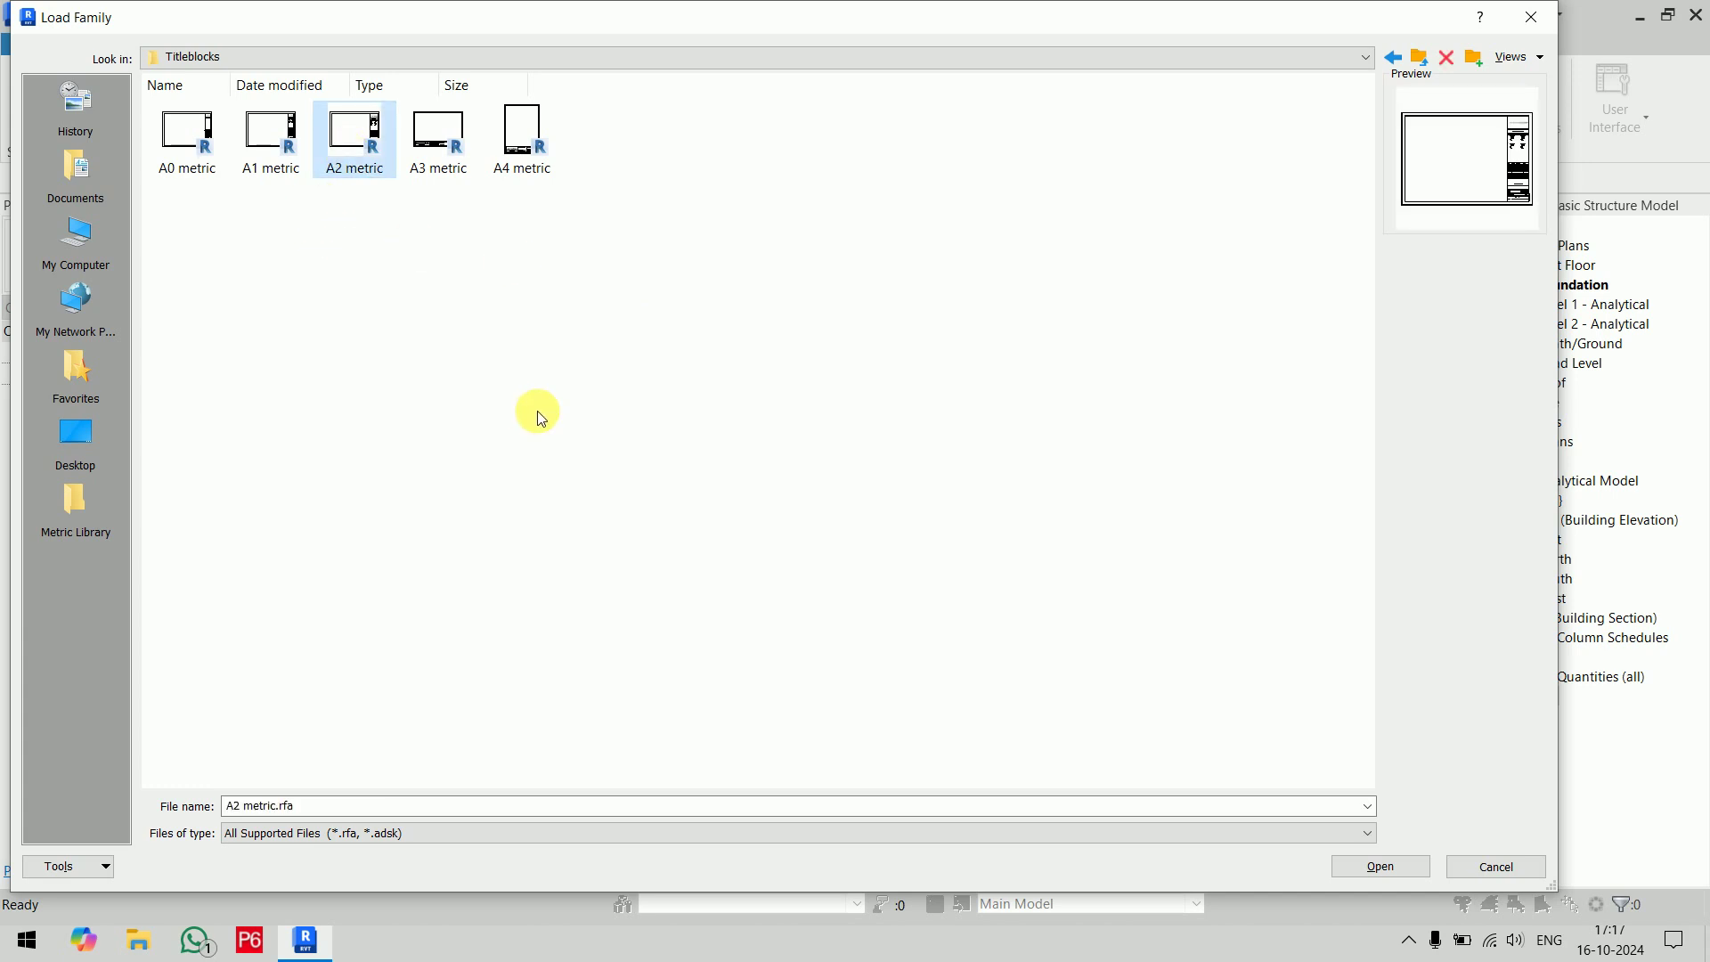
left_click(1372, 866)
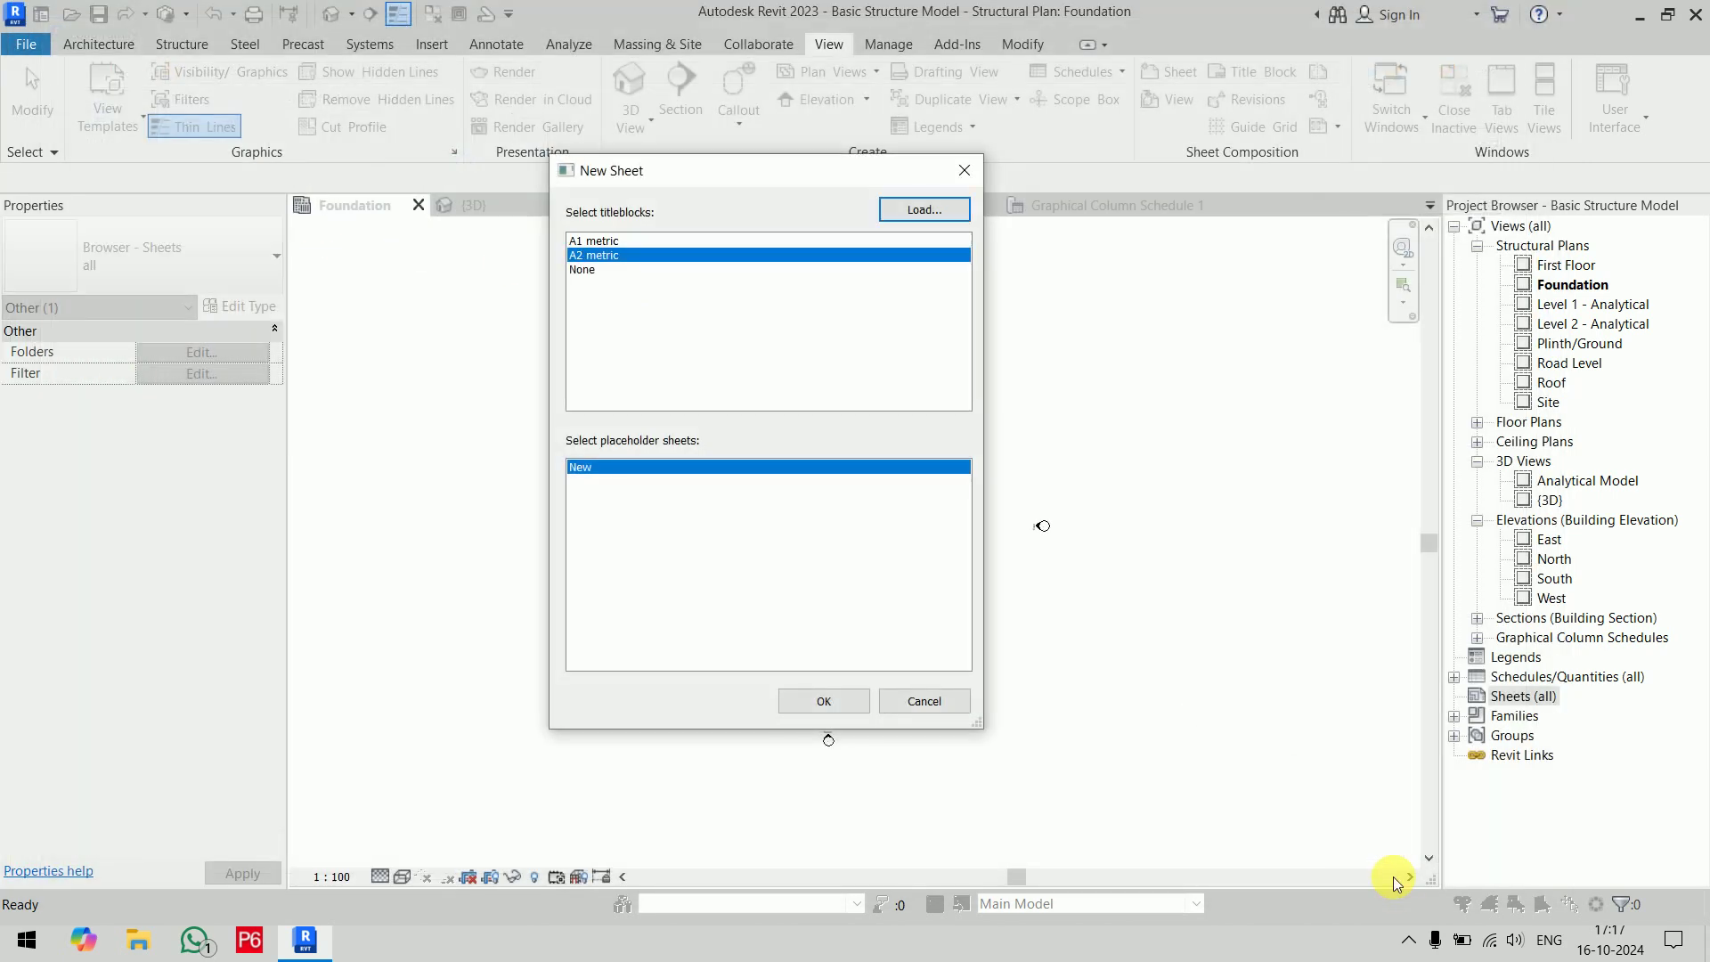
Create the new sheet with the A2 metric titleblock and open that titleblock's family for editing
left_click(830, 702)
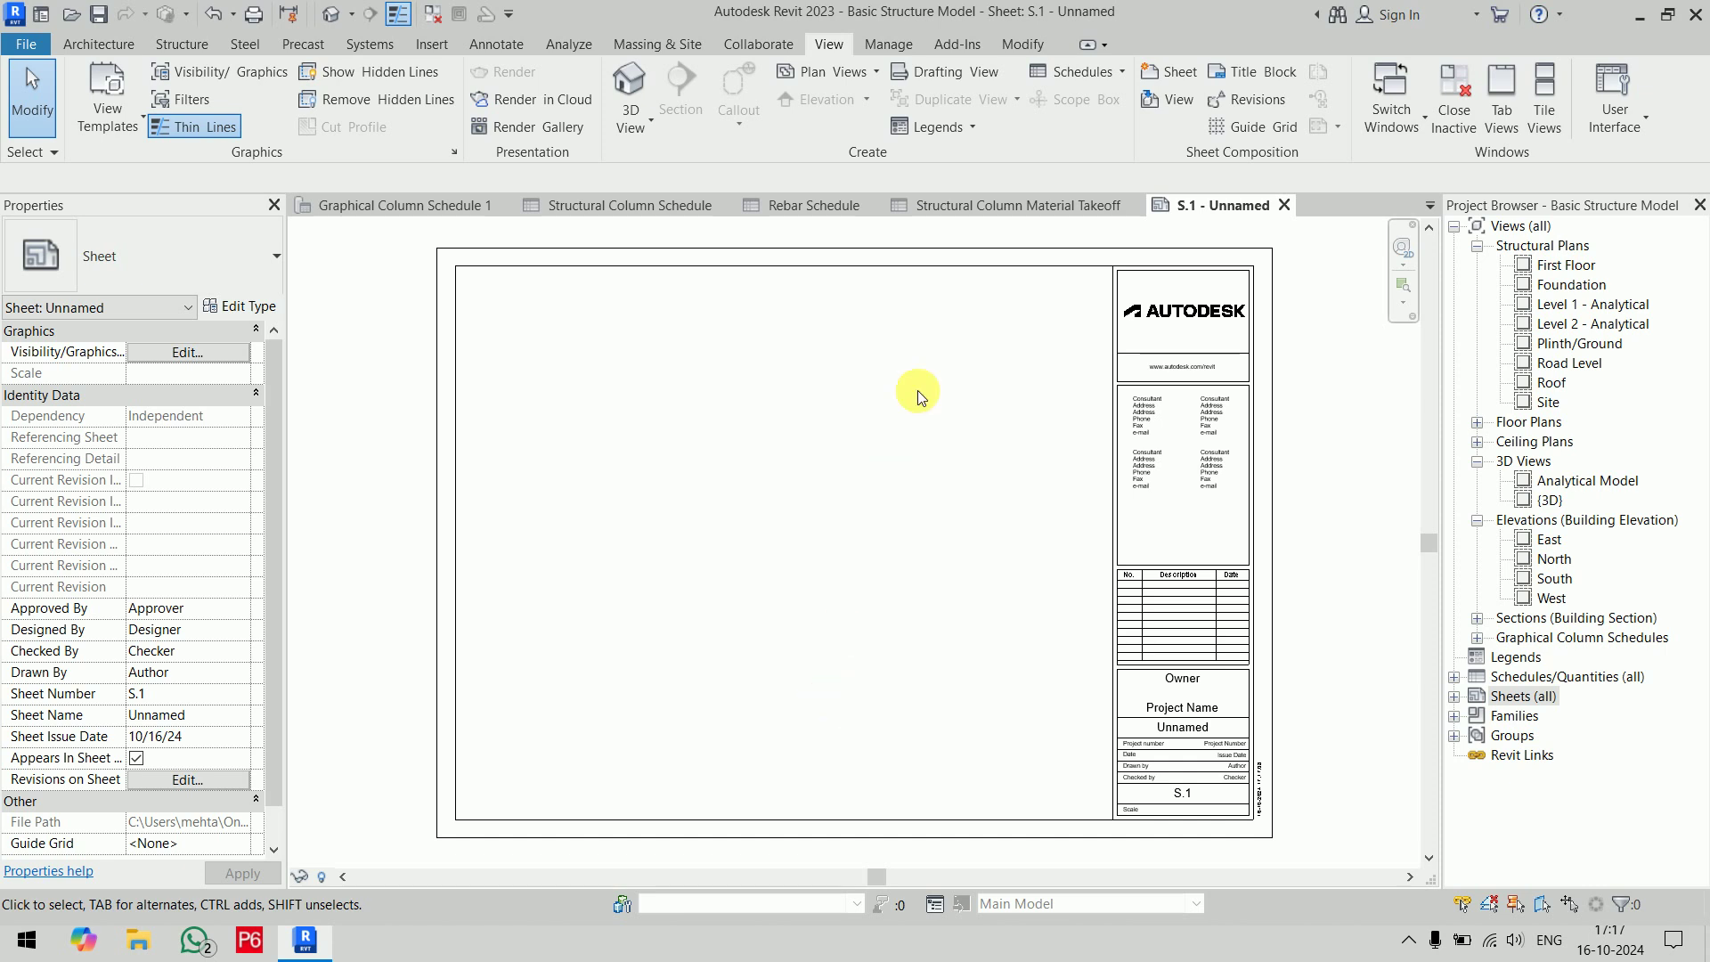
left_click(932, 264)
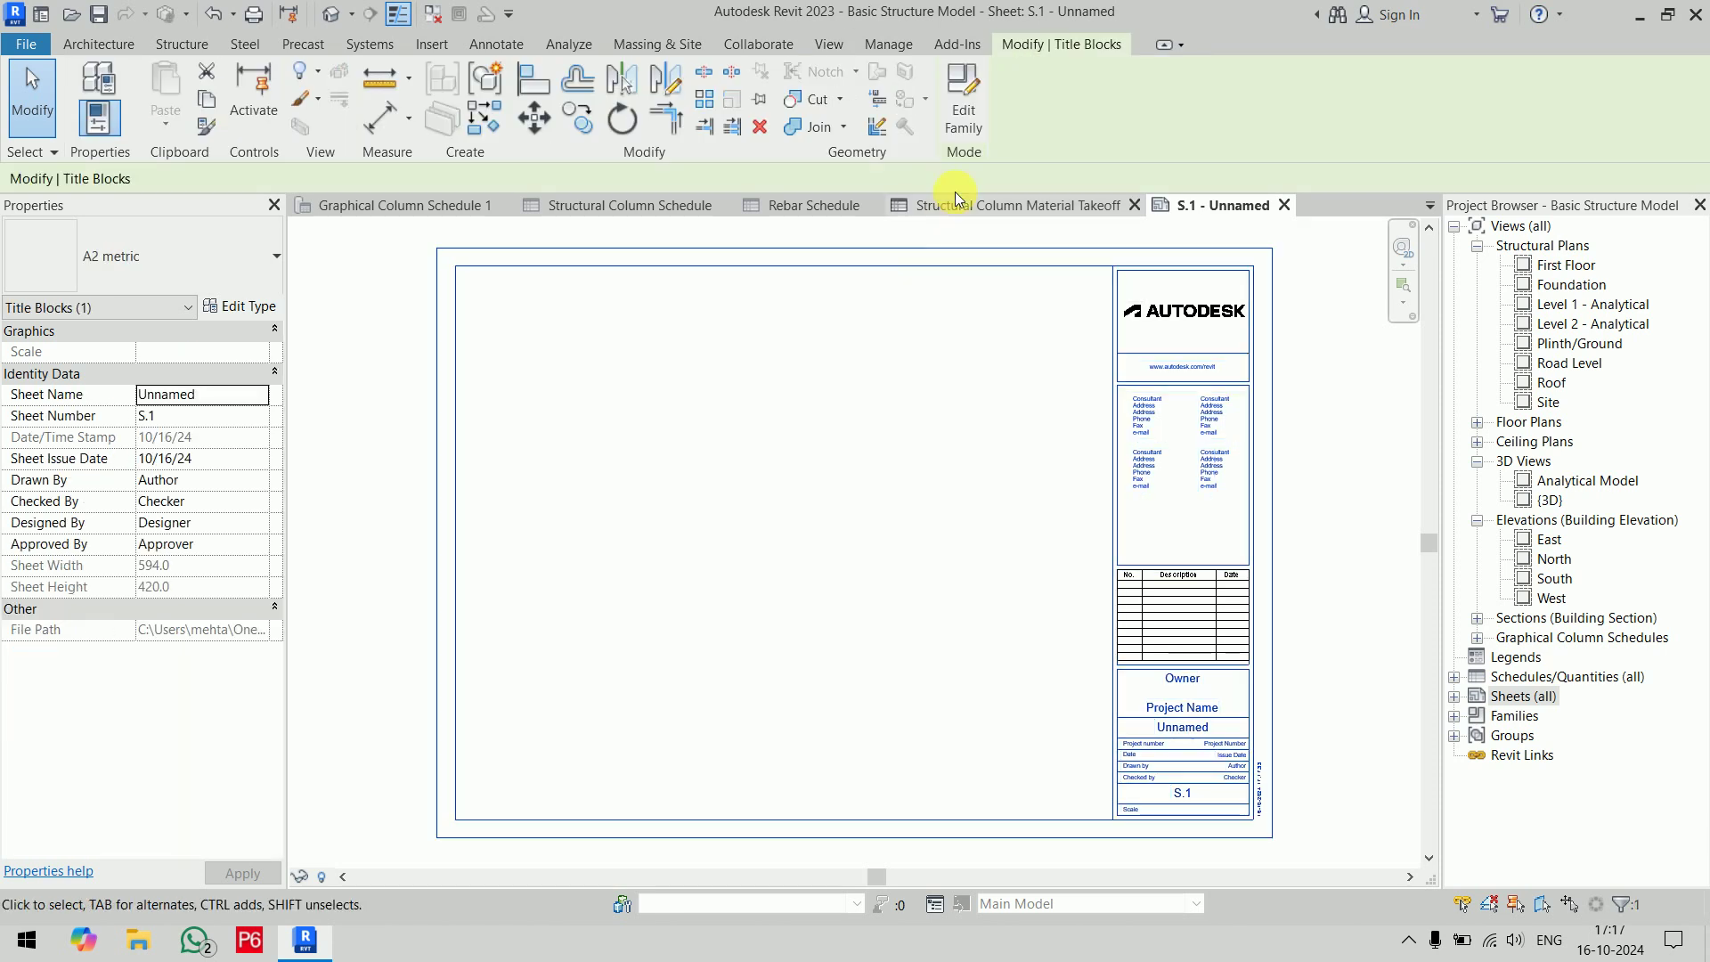
left_click(966, 116)
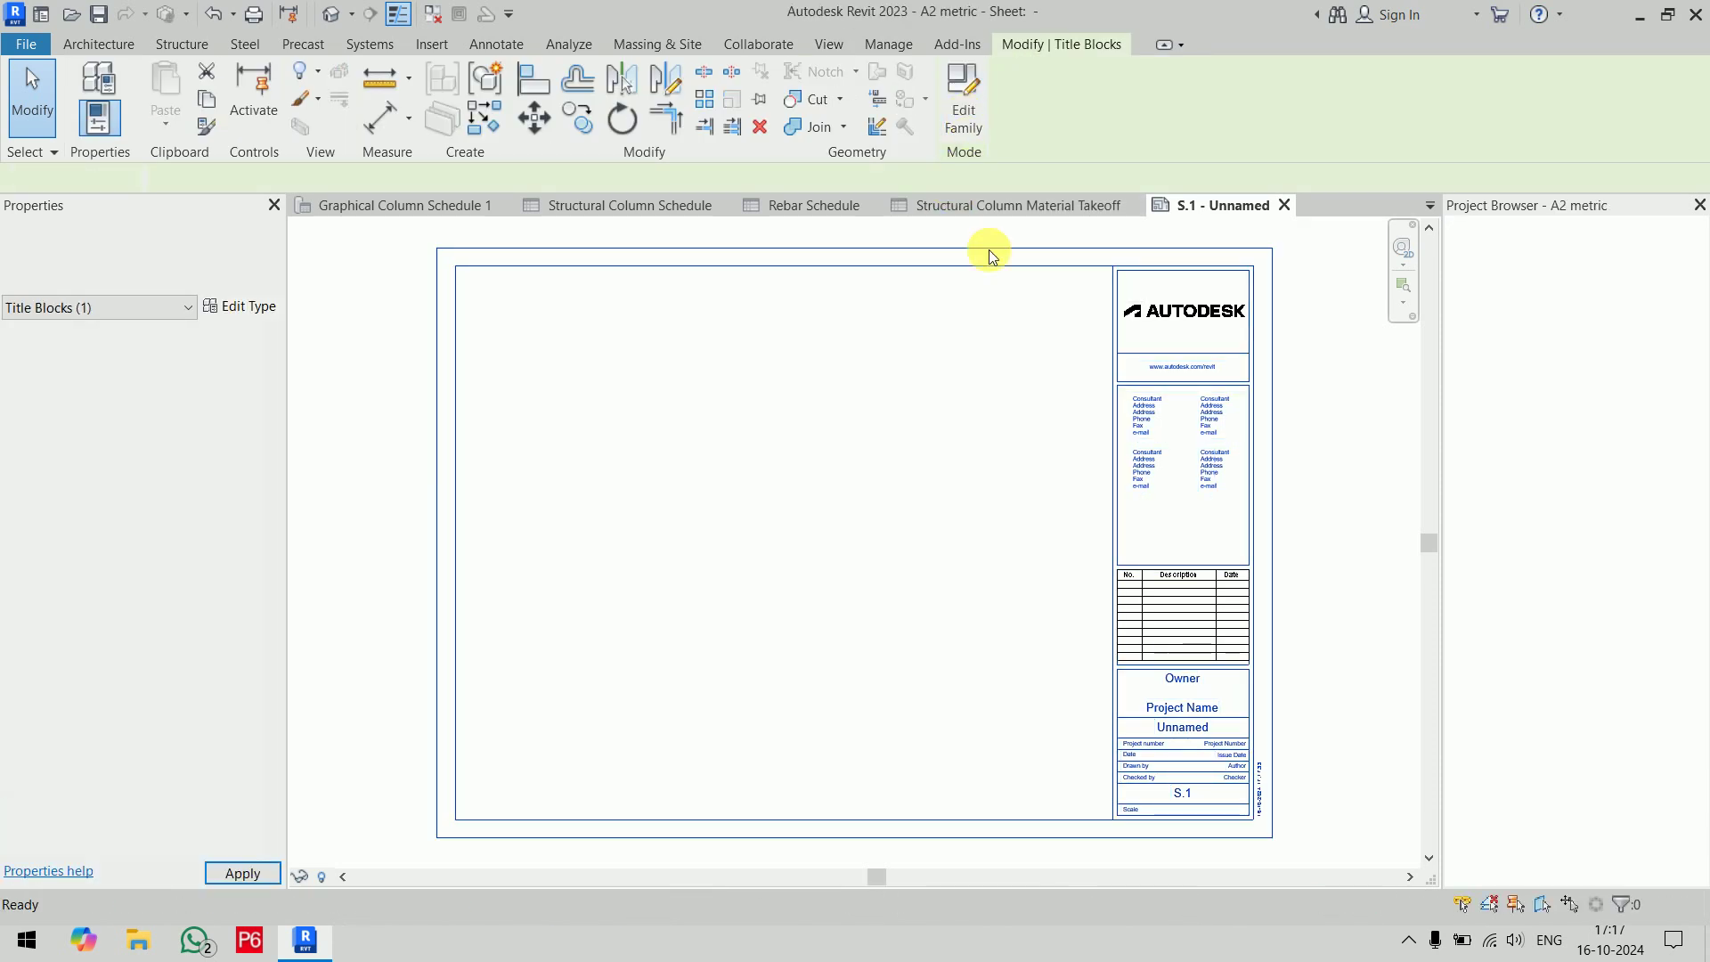
Delete the titleblock's inner frame, logo, tables and labels, including the vertical date label, leaving only the outer border
scroll(935, 526, "down", 3)
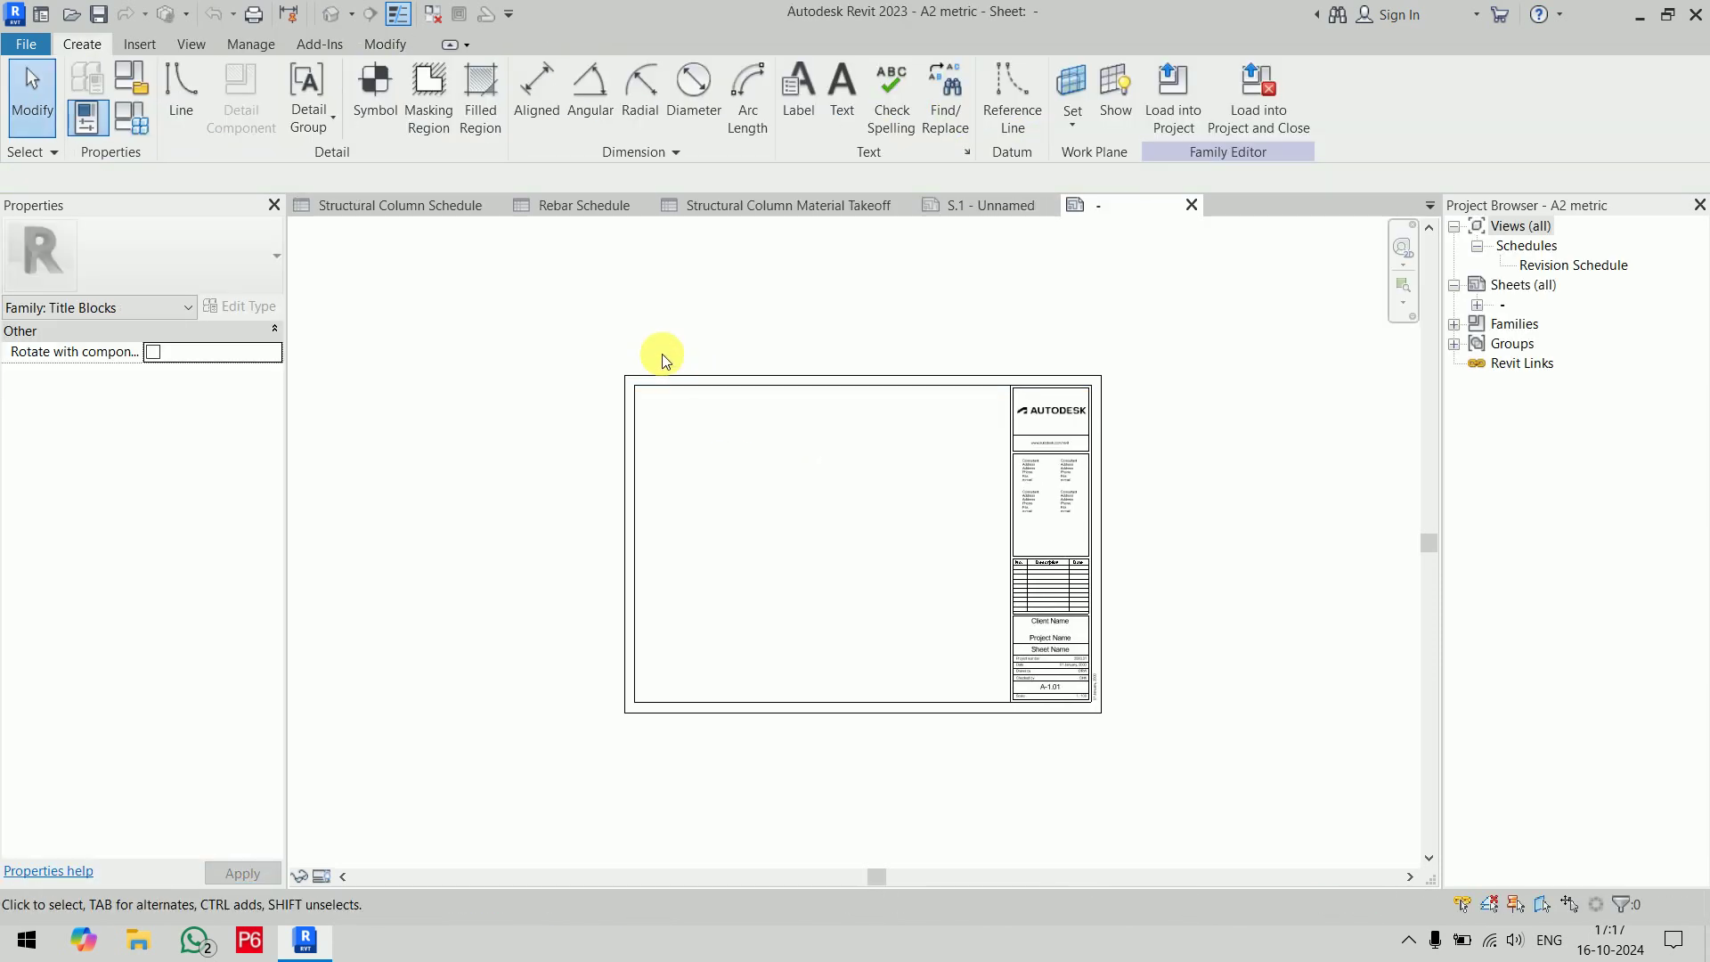
left_click_drag(628, 334, 1097, 758)
key("Delete")
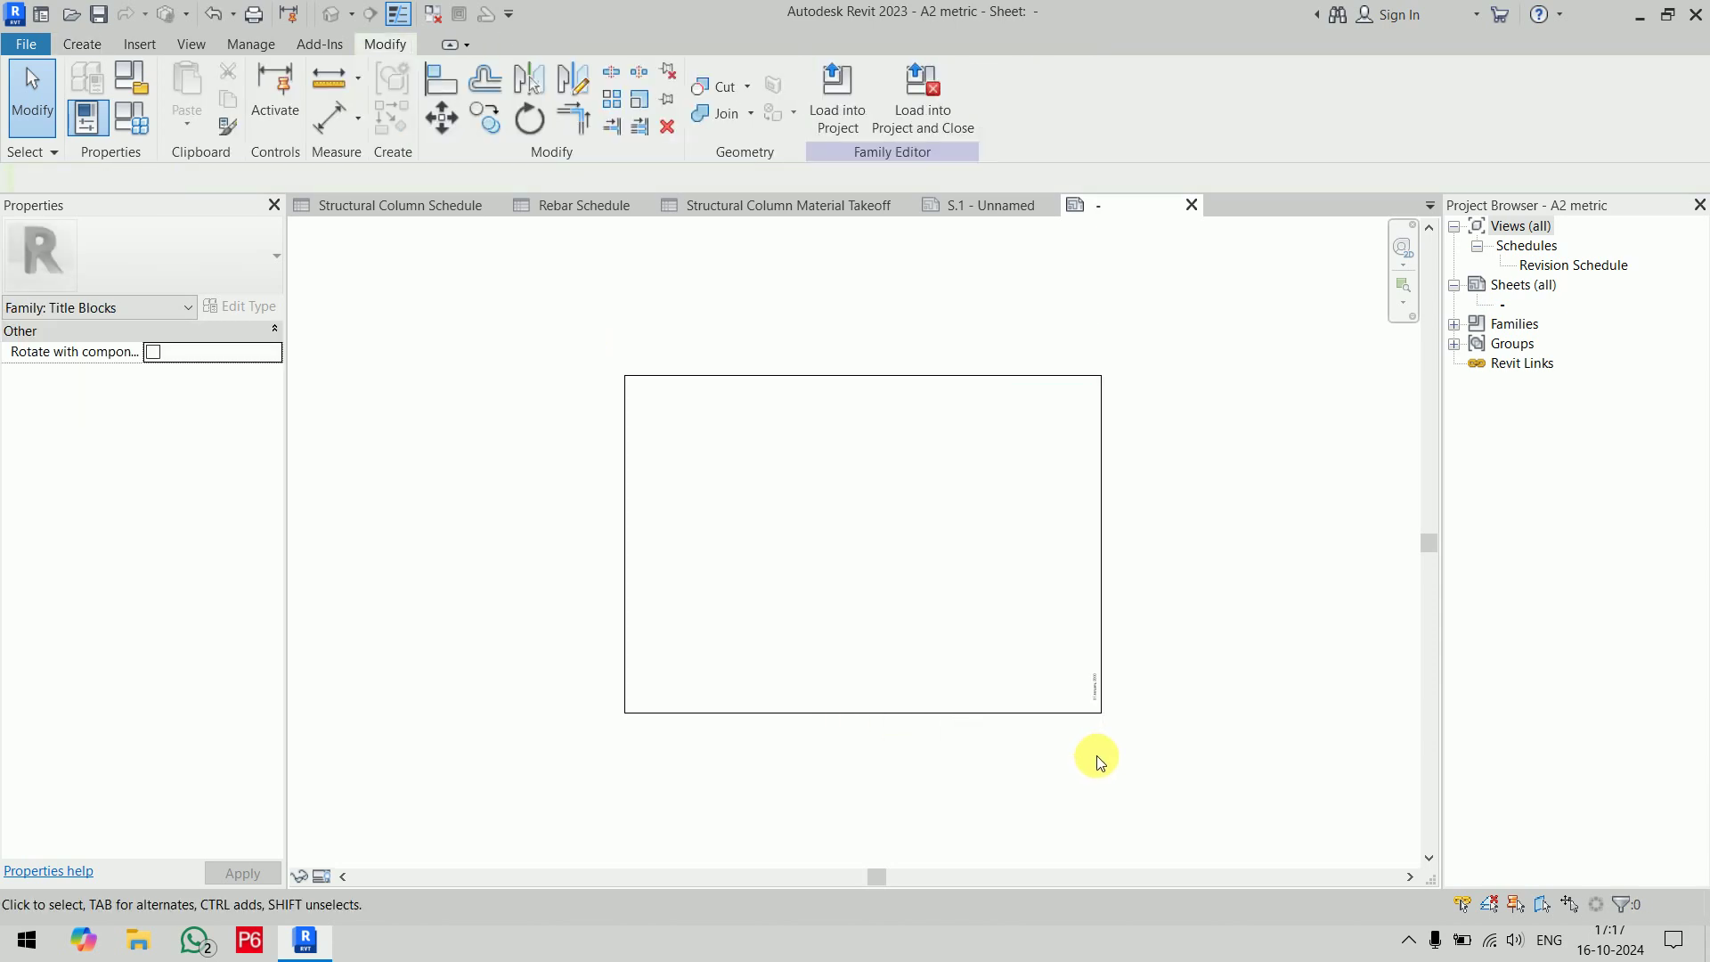
left_click(1098, 677)
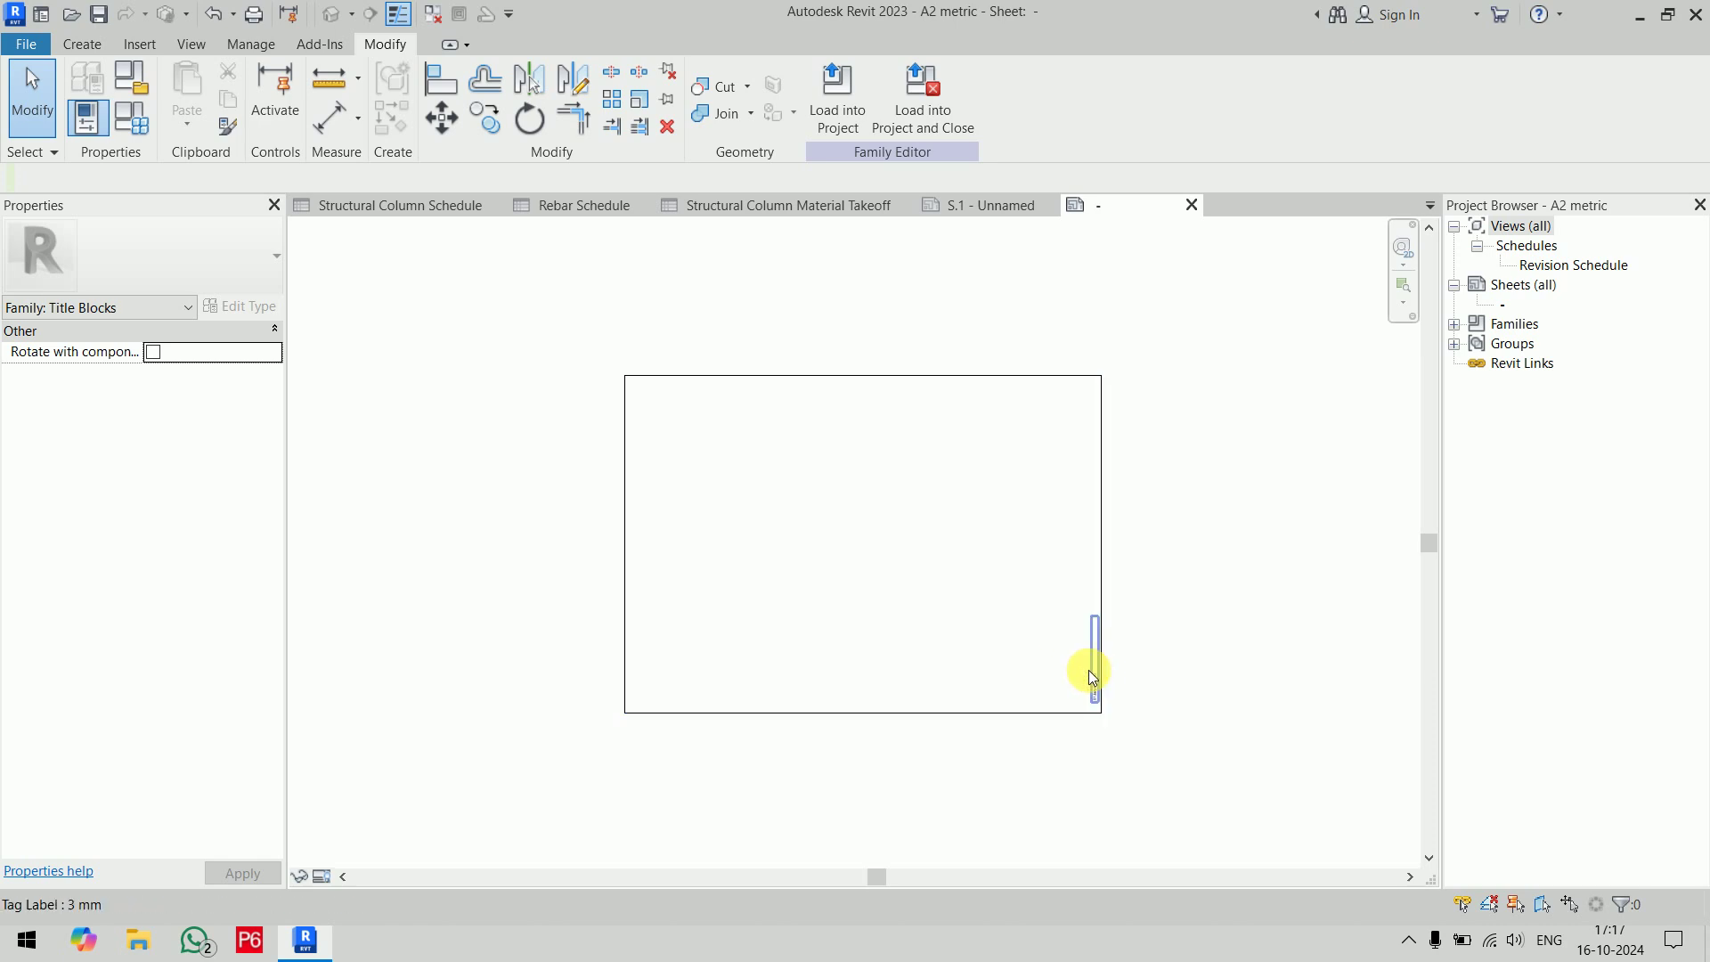
left_click(1149, 717)
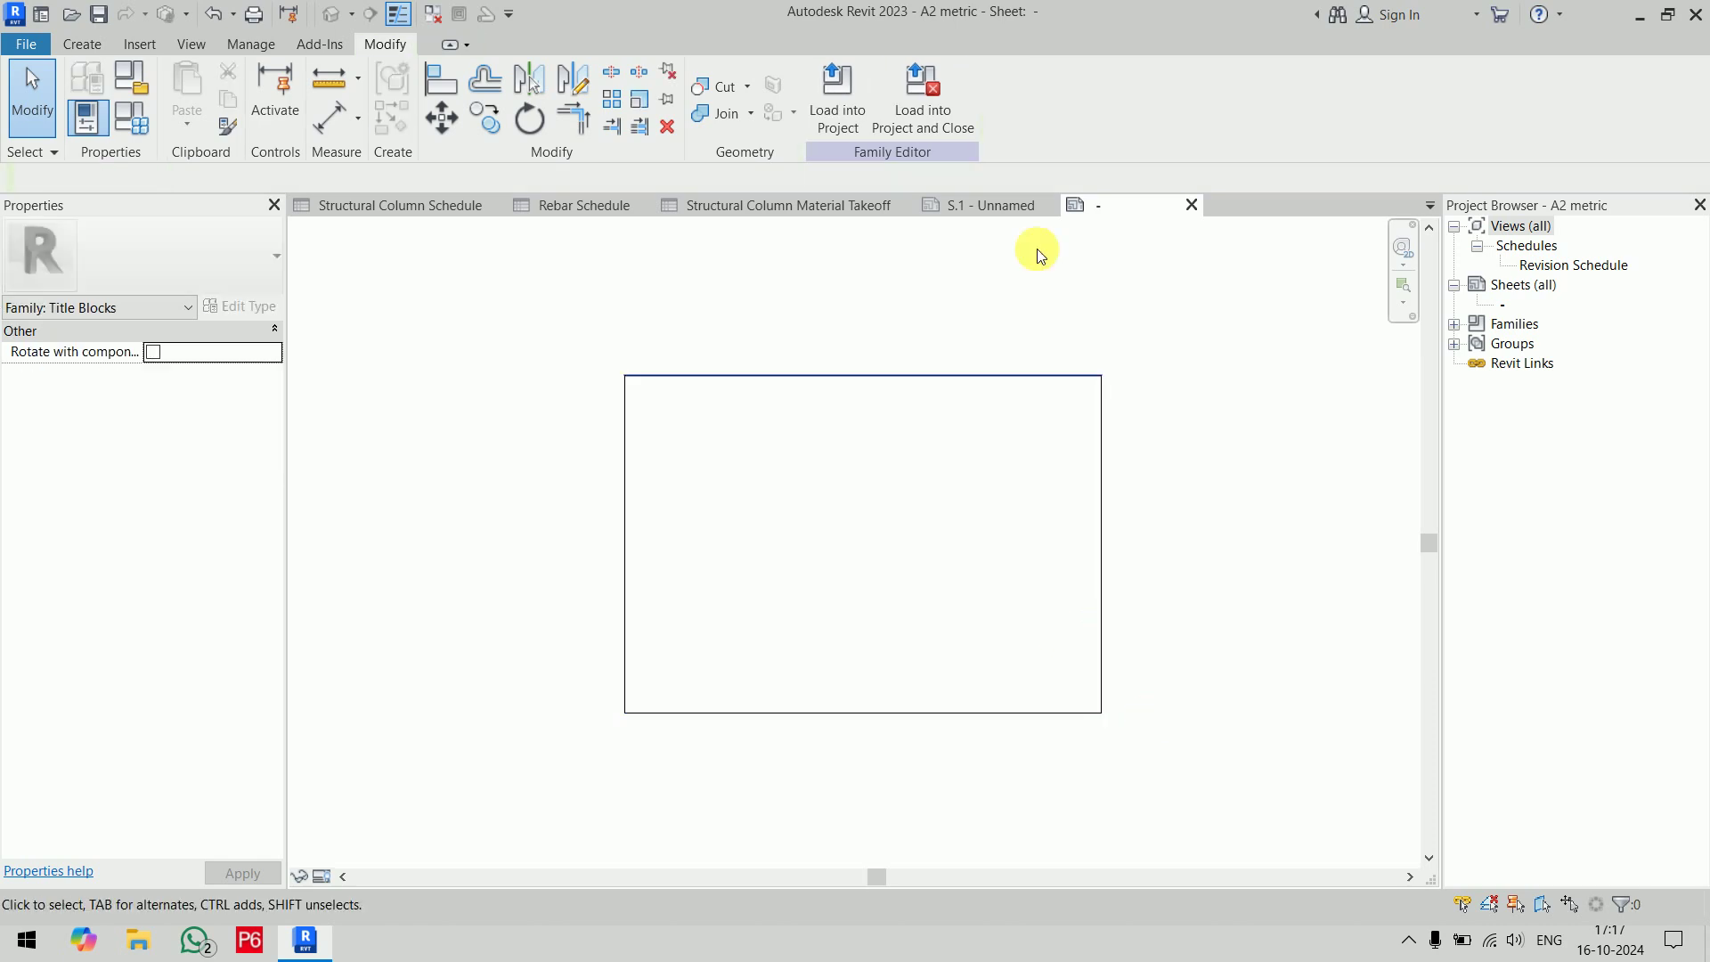
Start a CAD import into the titleblock, select "Site Plan & Floor Plans for interested bidders.dwg", and cancel the import
left_click(139, 44)
left_click(642, 122)
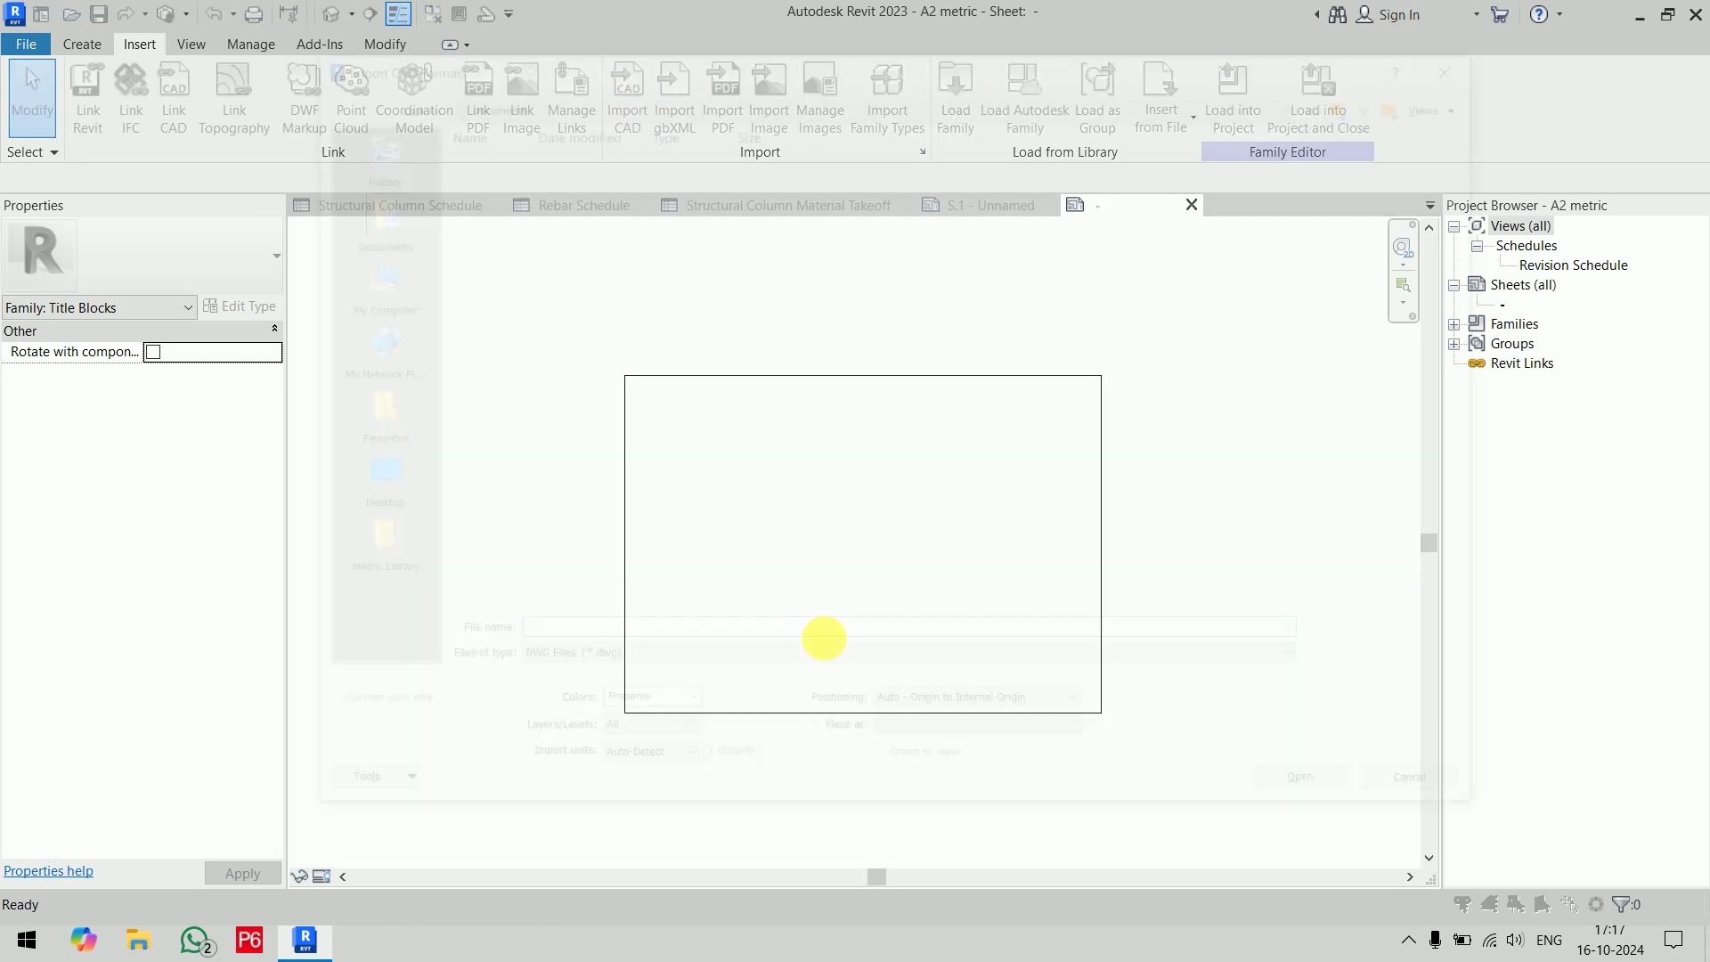
left_click(886, 315)
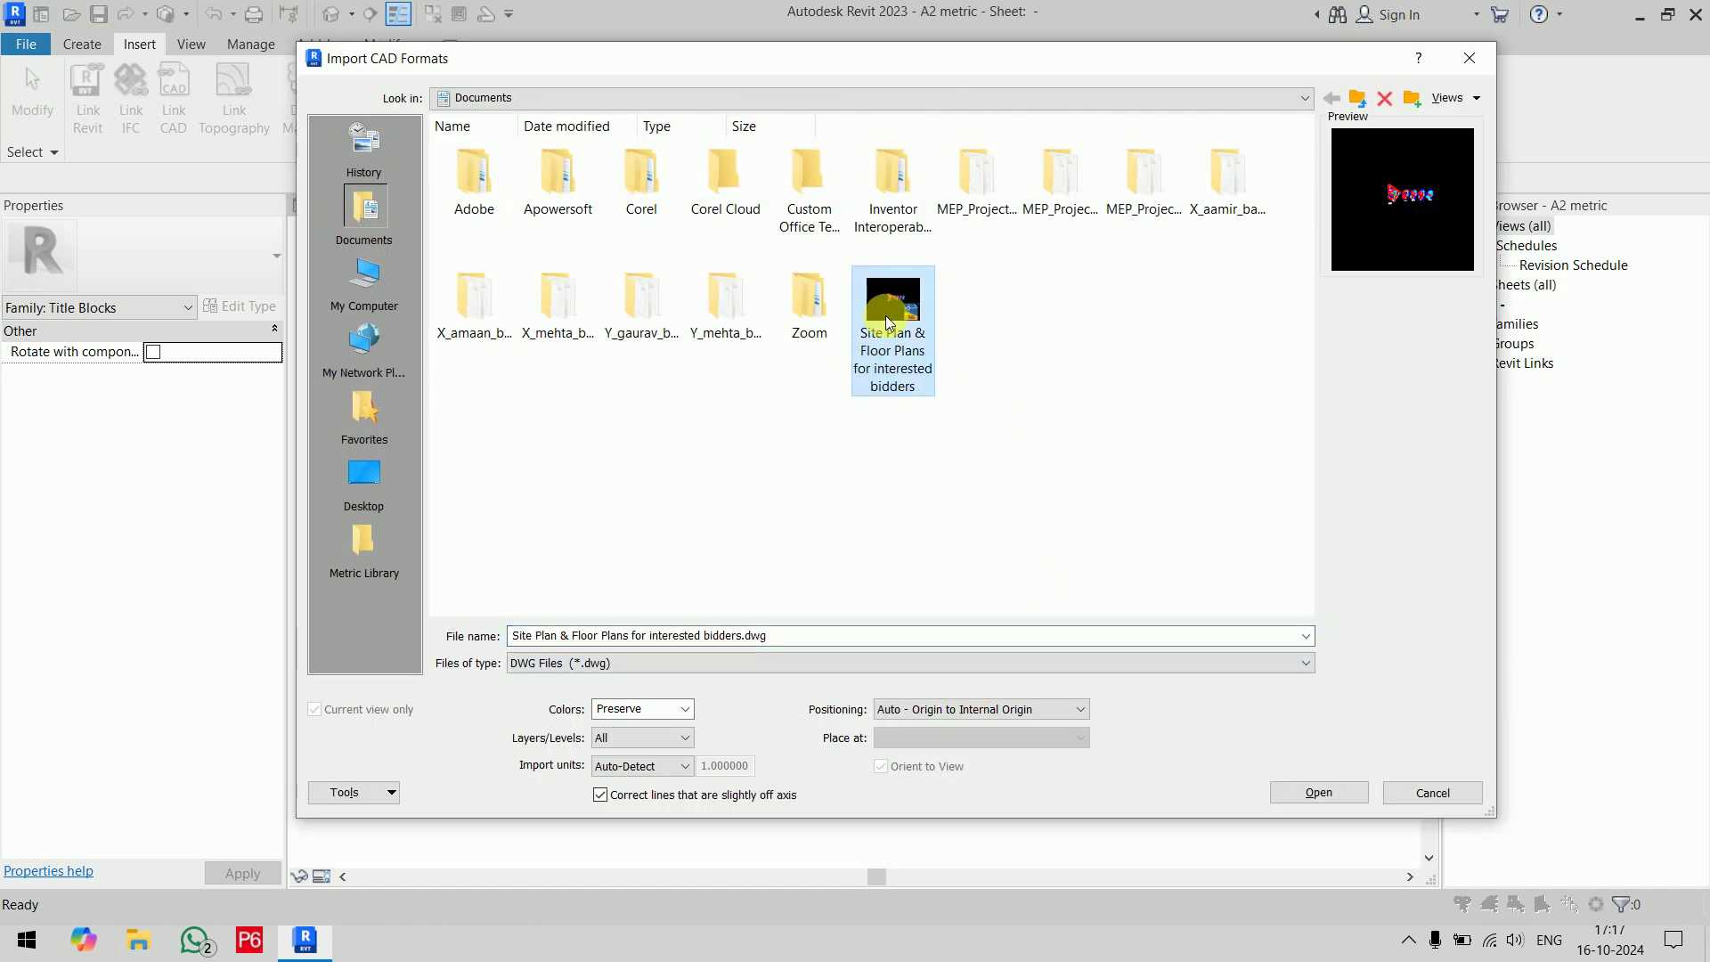
left_click(1394, 793)
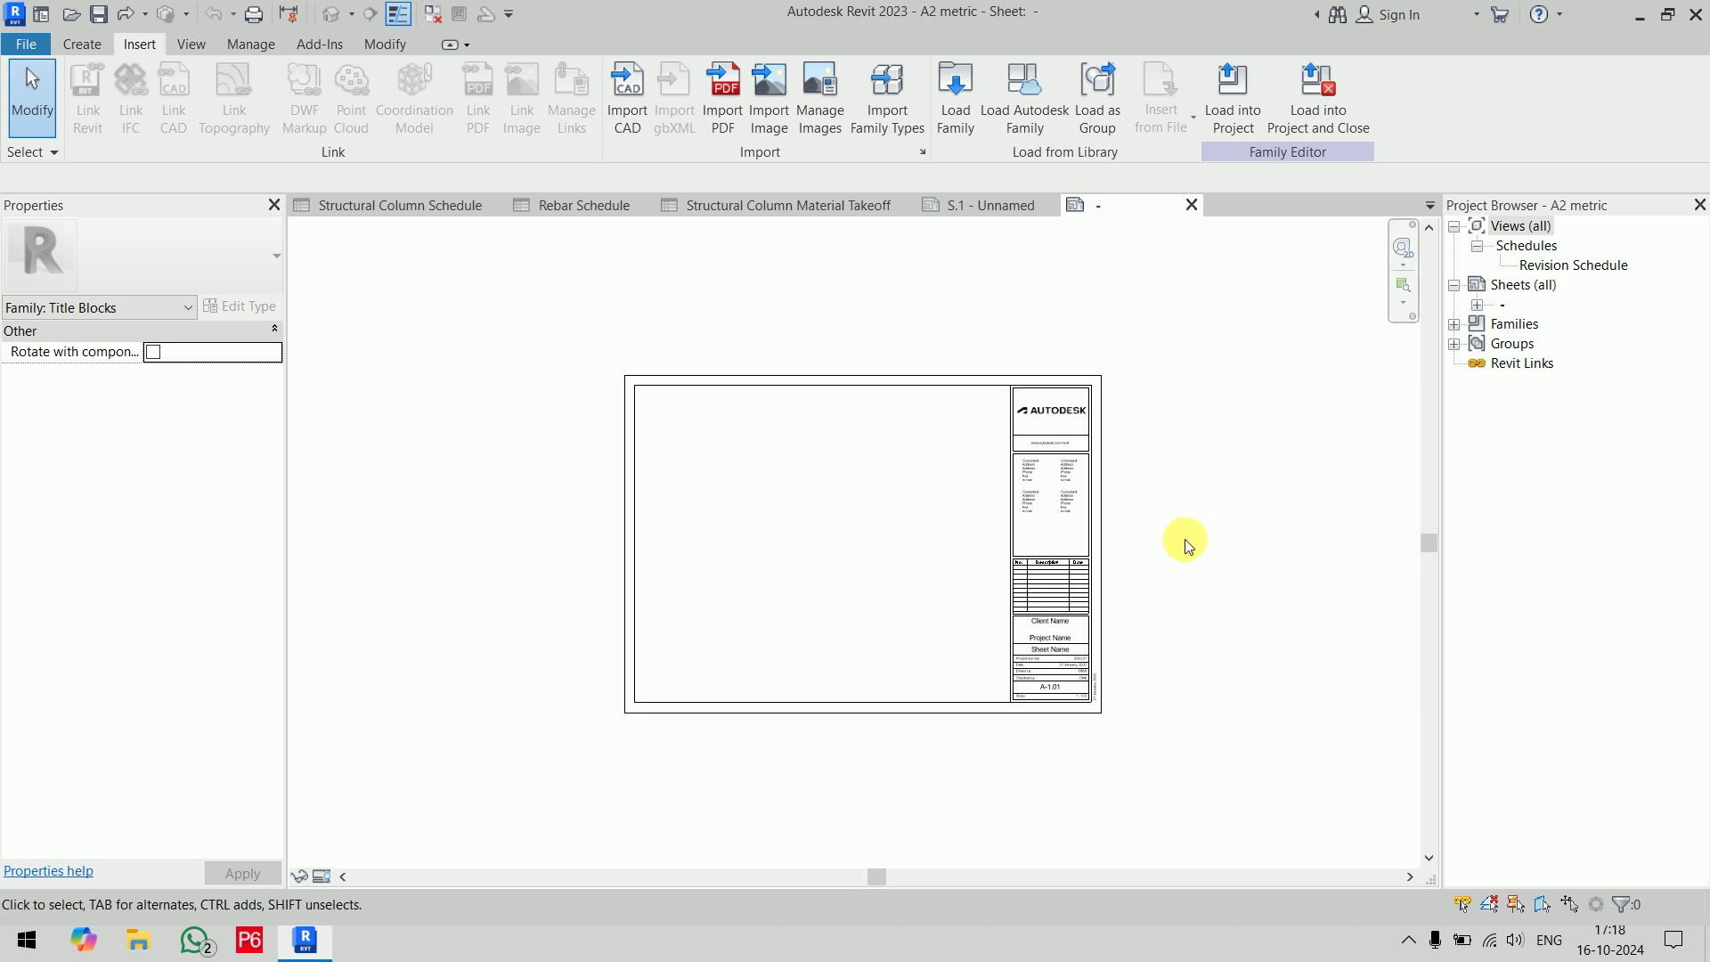
Draw a horizontal line about 565 mm long across the lower part of the restored titleblock frame
scroll(942, 601, "up", 2)
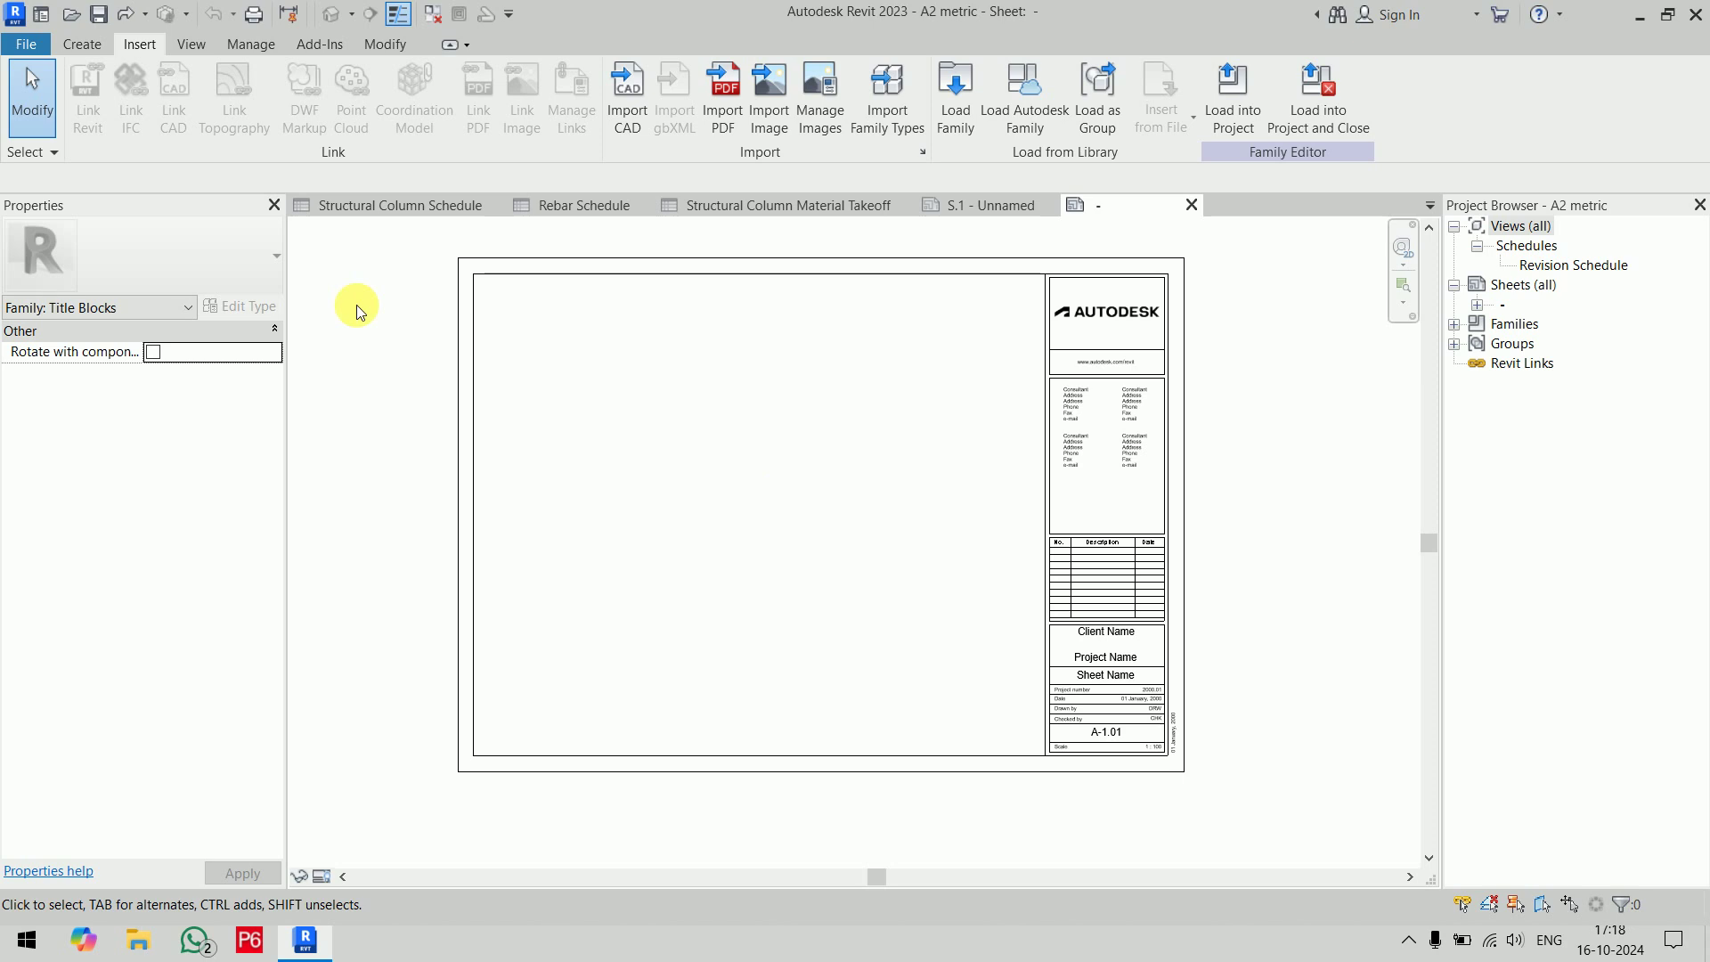
left_click(82, 44)
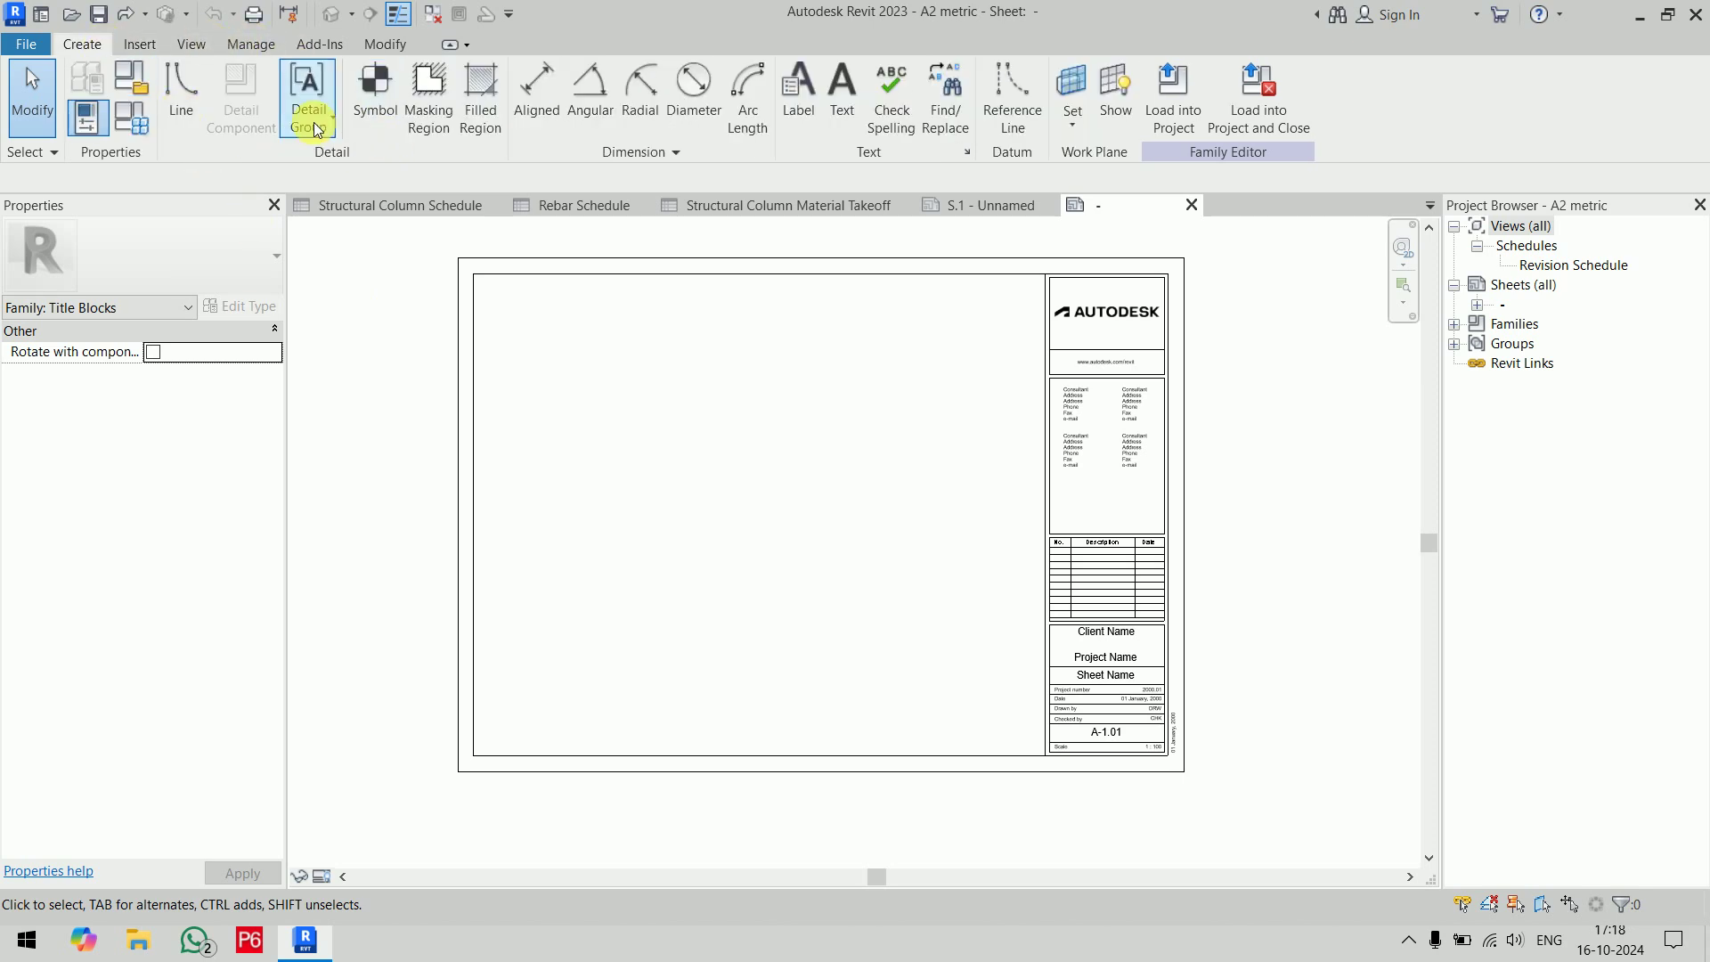
left_click(181, 94)
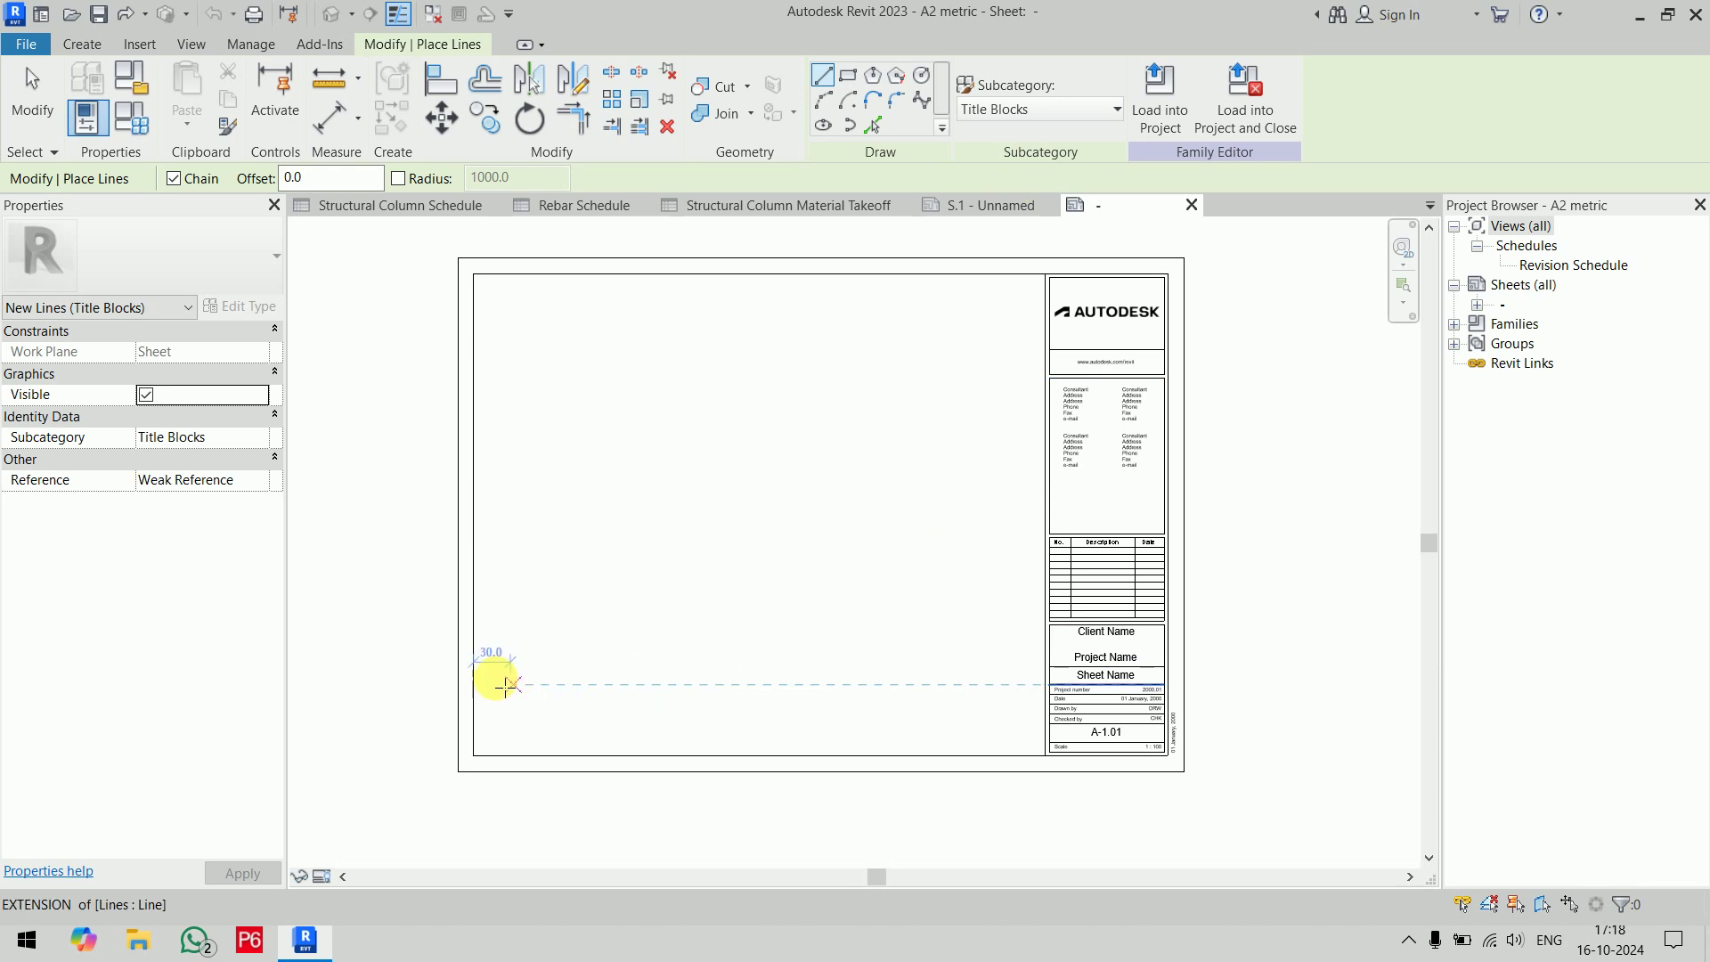
left_click(475, 666)
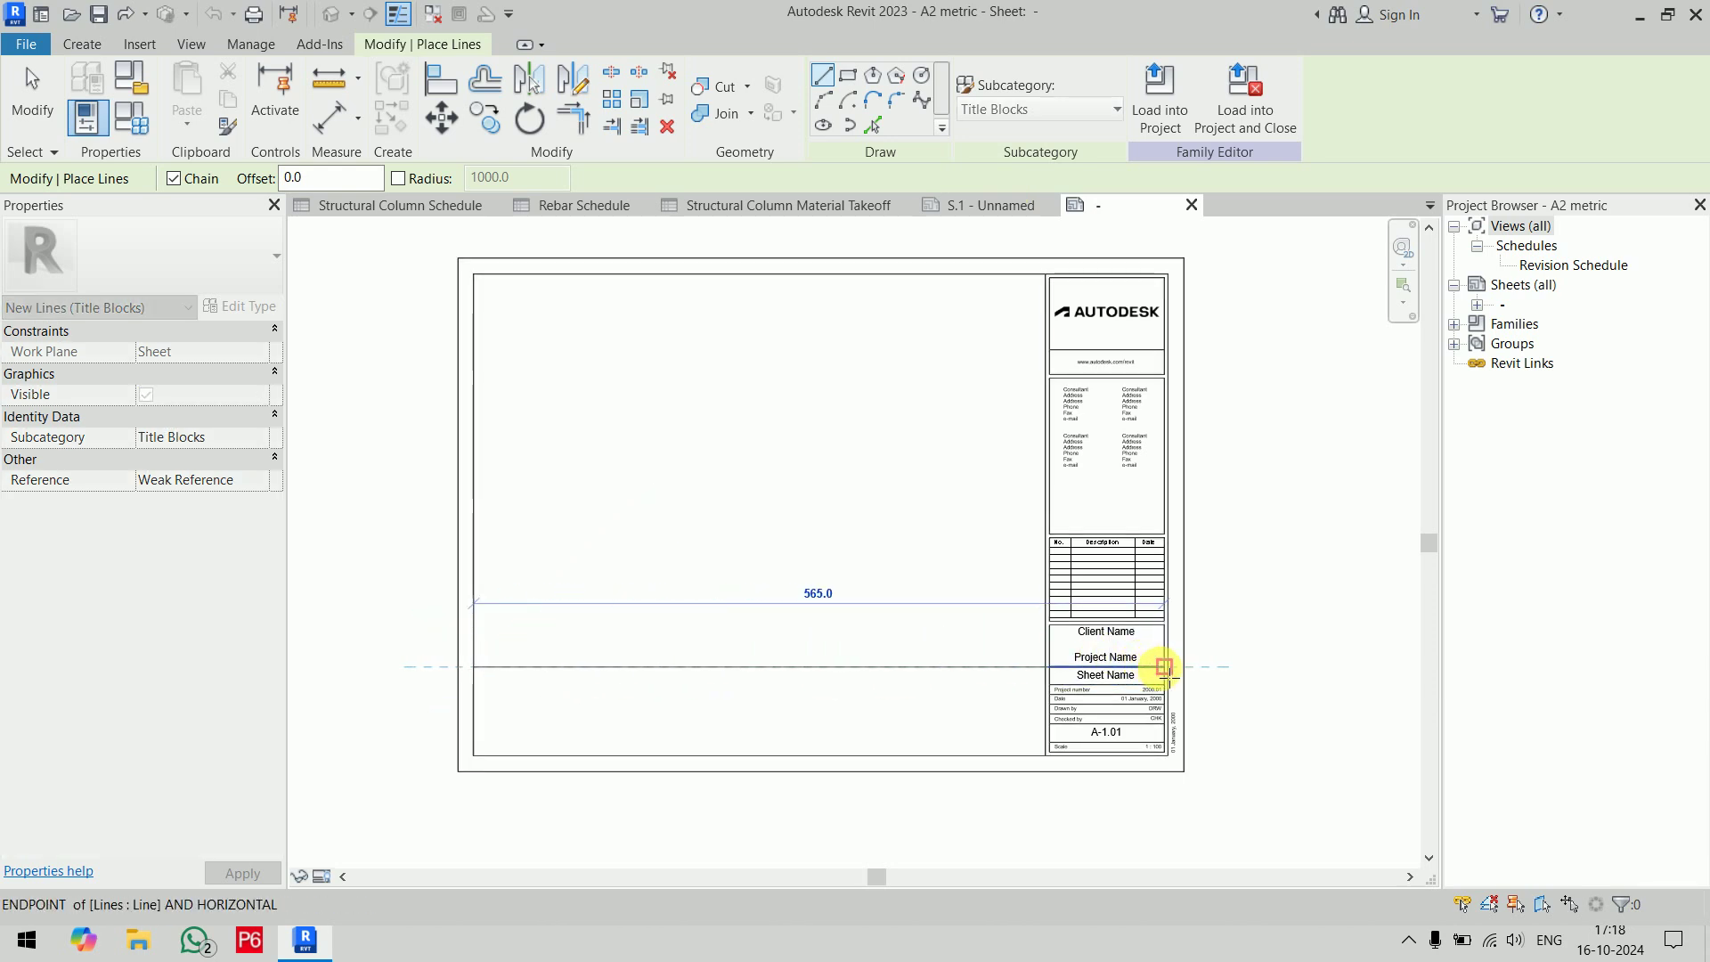
left_click(1164, 668)
key("Escape")
Draw a vertical divider near the lower strip's left end and split the resulting cell with a short horizontal line
left_click(583, 666)
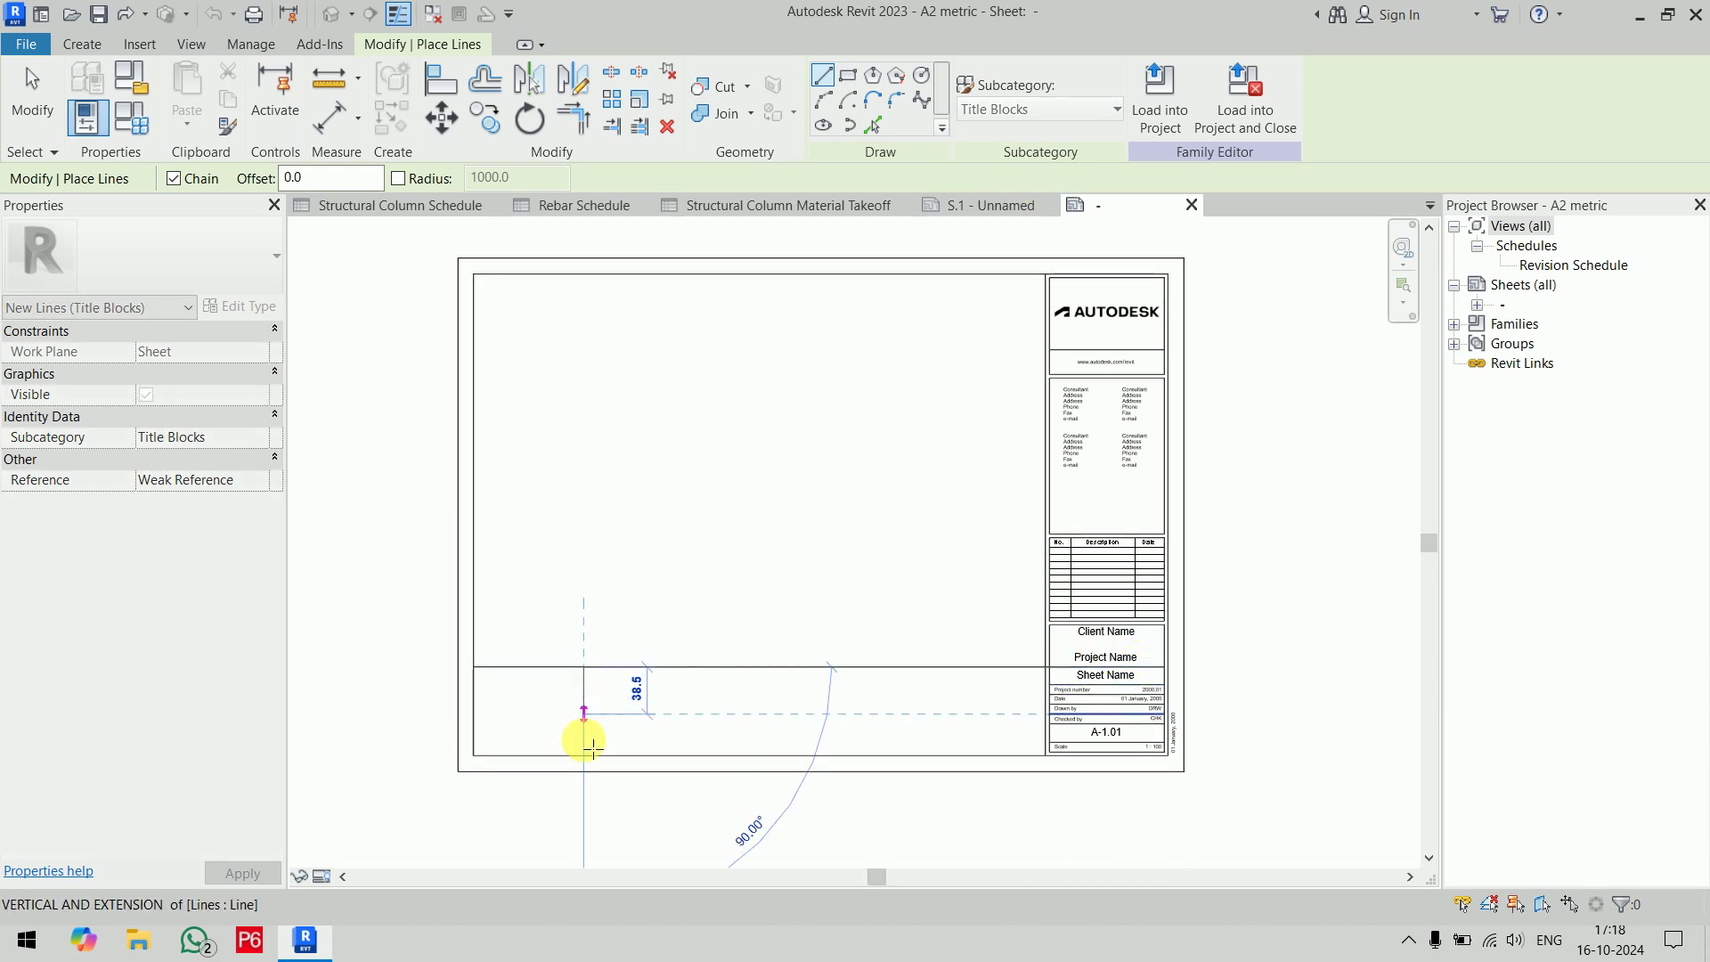
left_click(584, 755)
key("Escape")
left_click(474, 724)
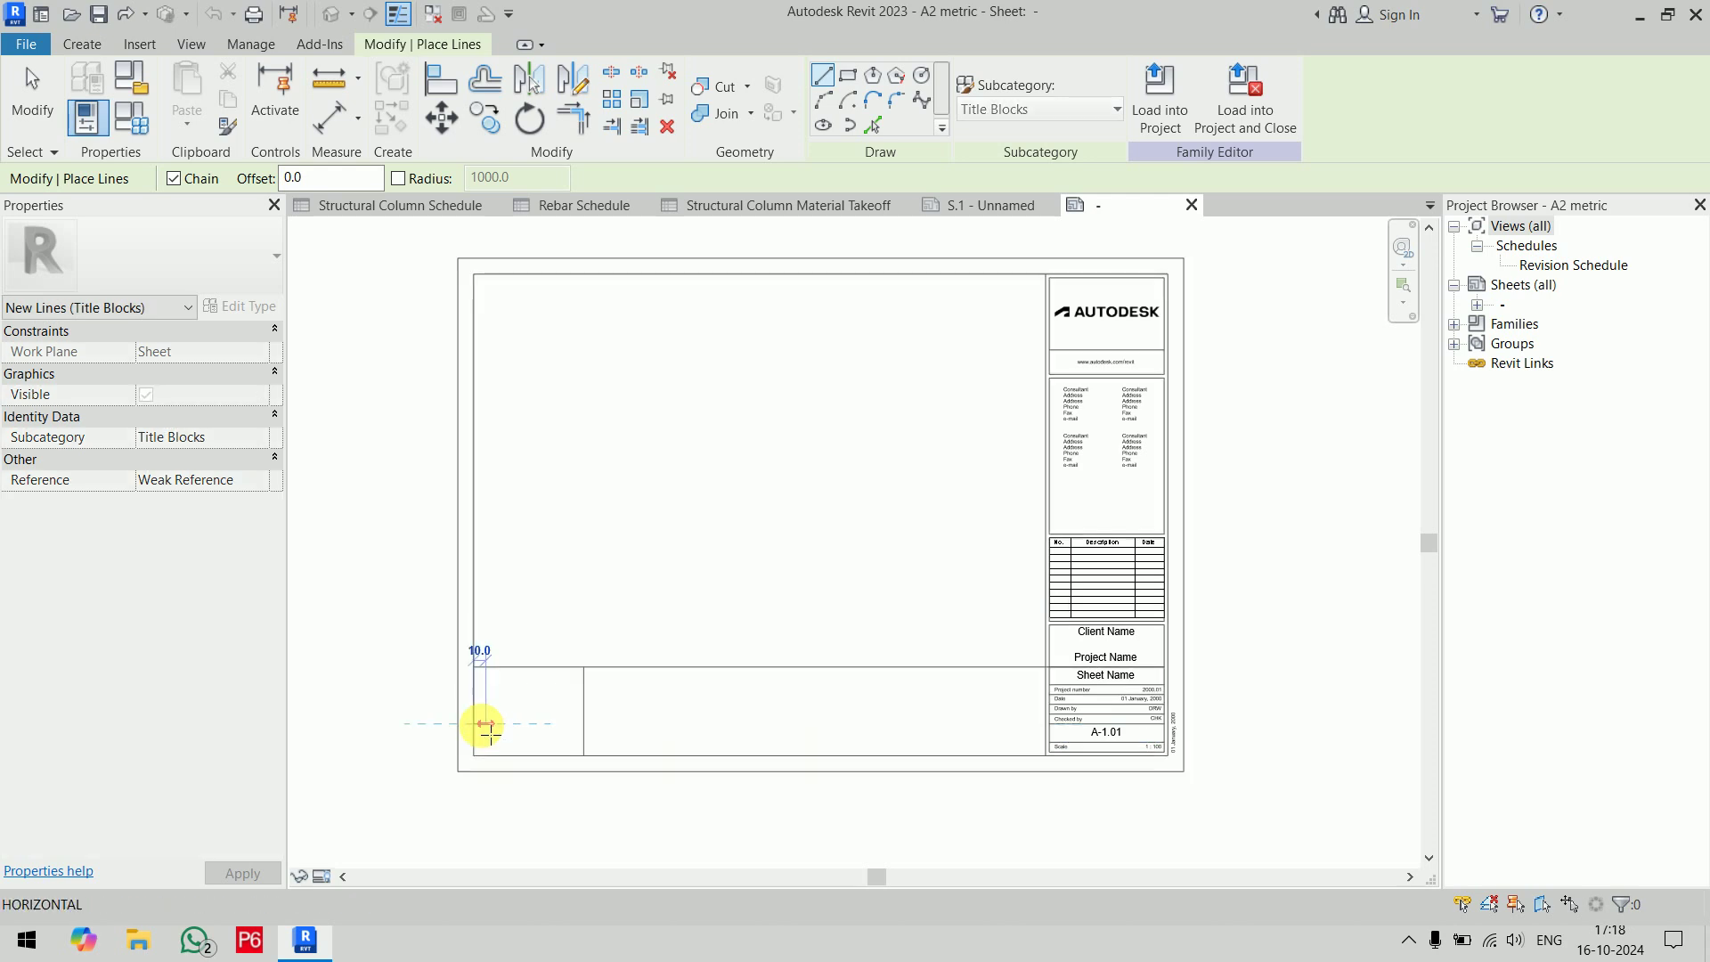
left_click(583, 725)
key("Escape")
Add a second vertical divider about 72.5 mm long in the lower strip and a horizontal line from the first divider to the information column
left_click(757, 667)
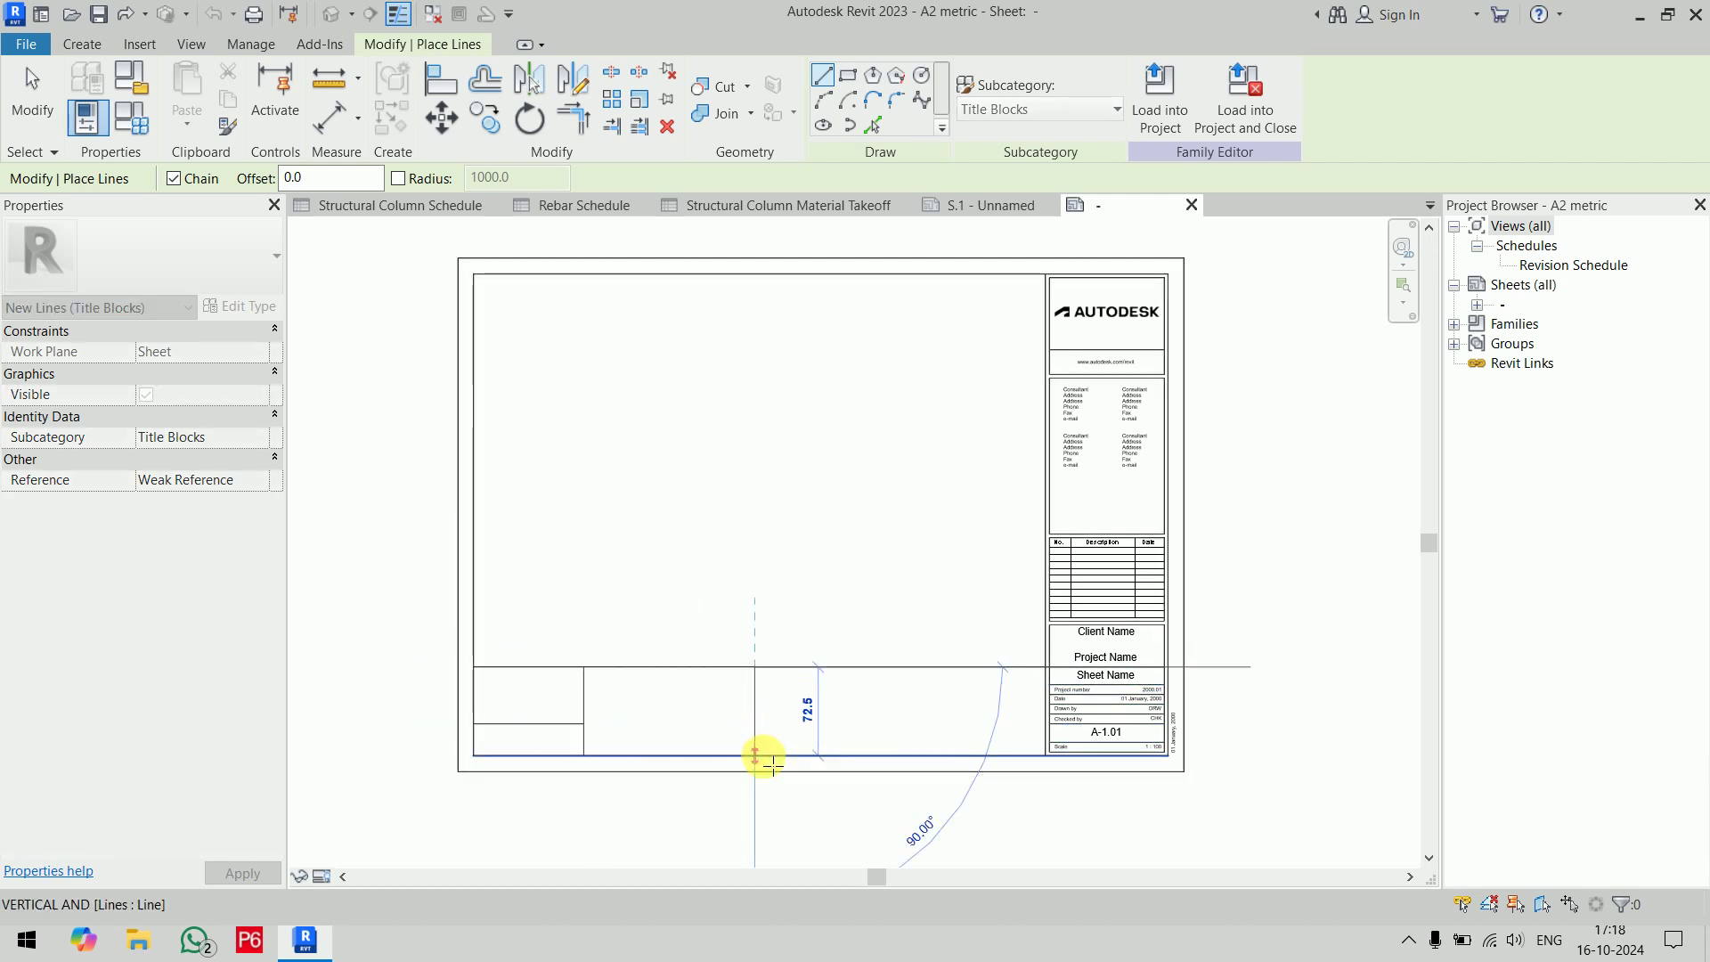
left_click(759, 755)
key("Escape")
left_click(585, 710)
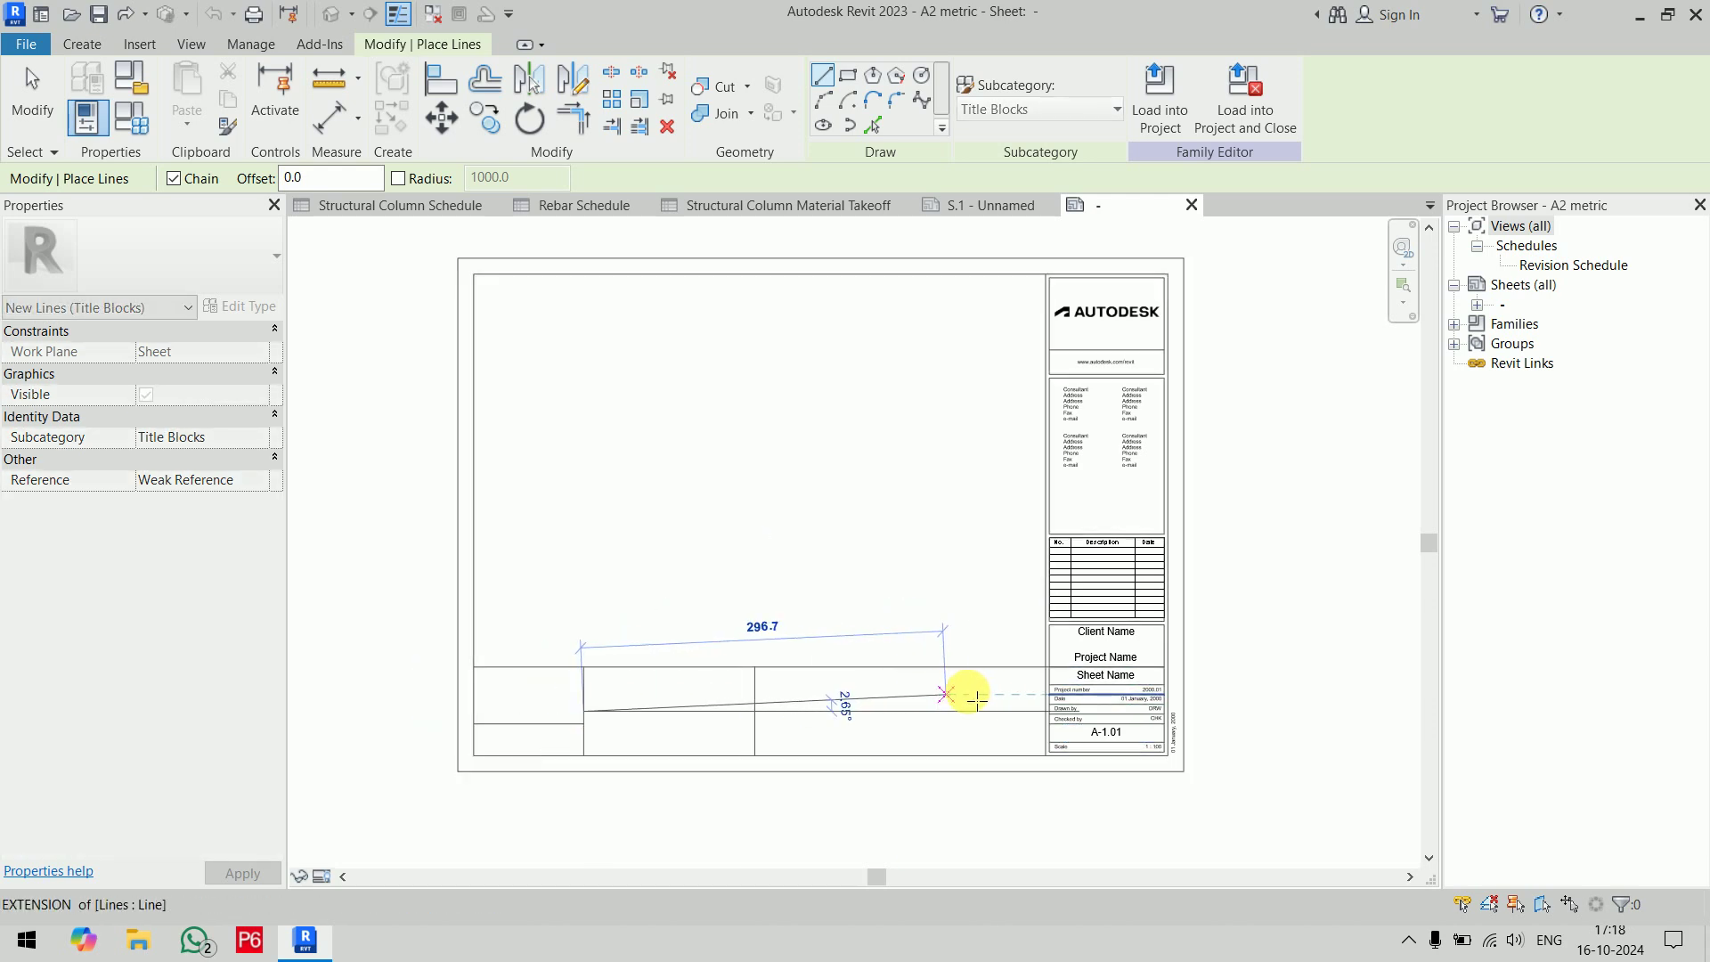
left_click(1046, 712)
key("Escape")
key("Escape")
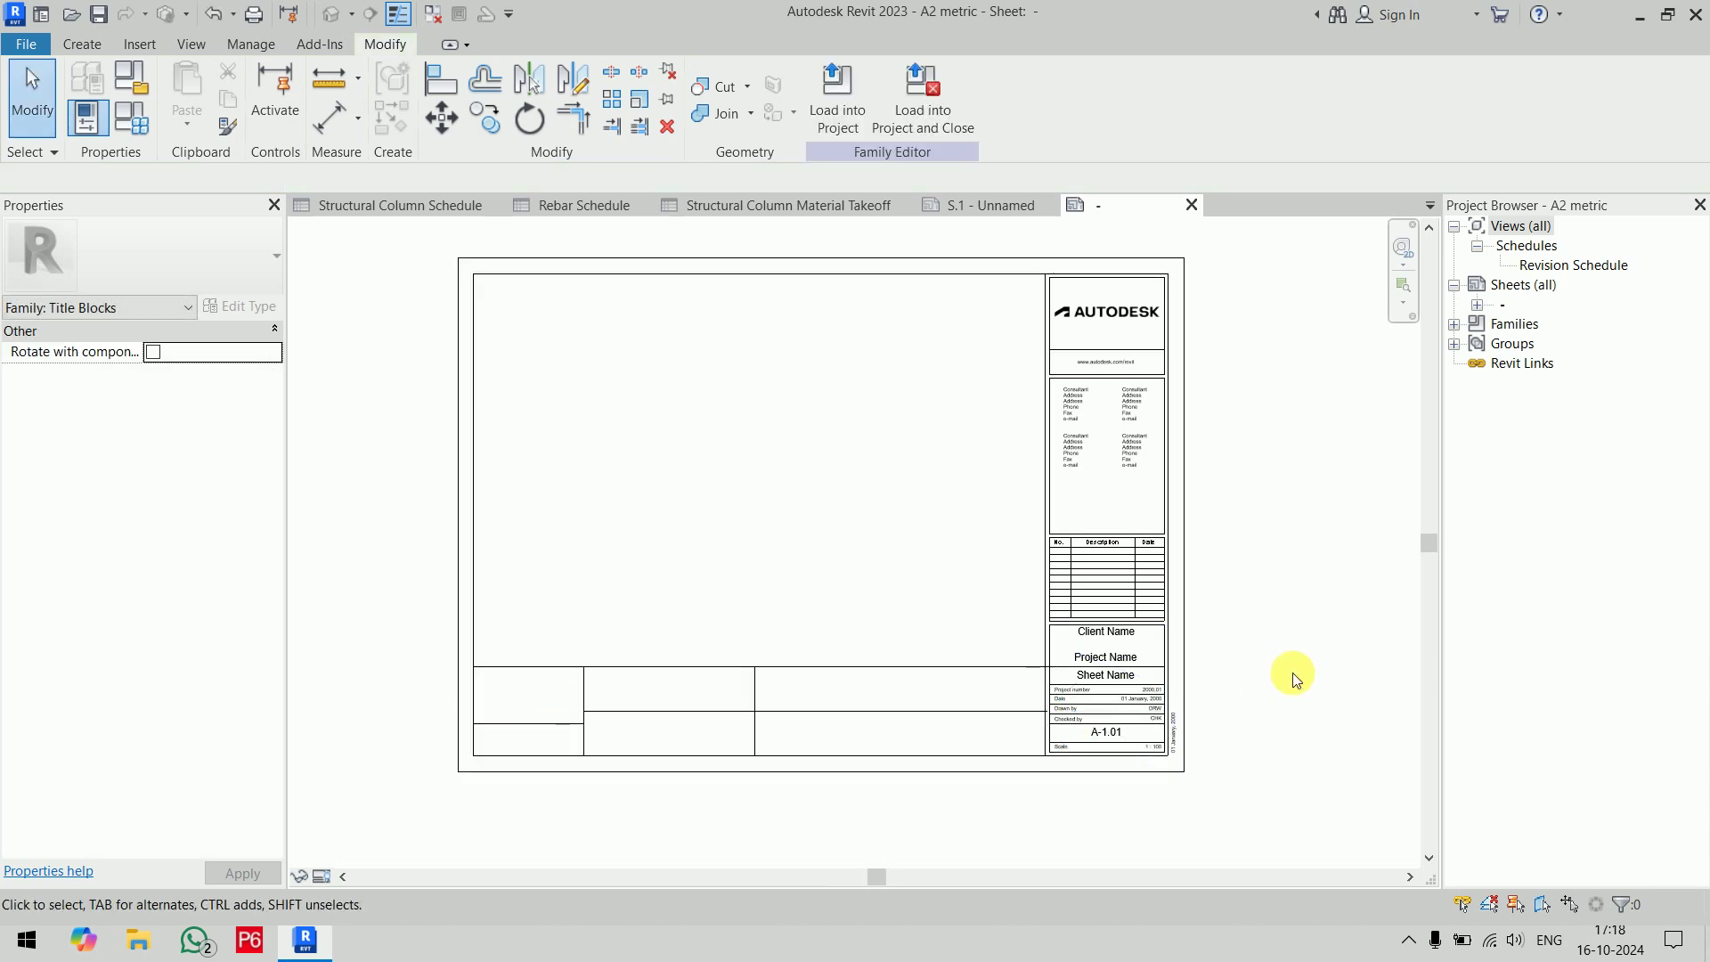
Undo all the divider lines drawn in the titleblock's lower strip
key("ctrl+z")
key("ctrl+z")
key("ctrl+z")
key("ctrl+z")
key("ctrl+z")
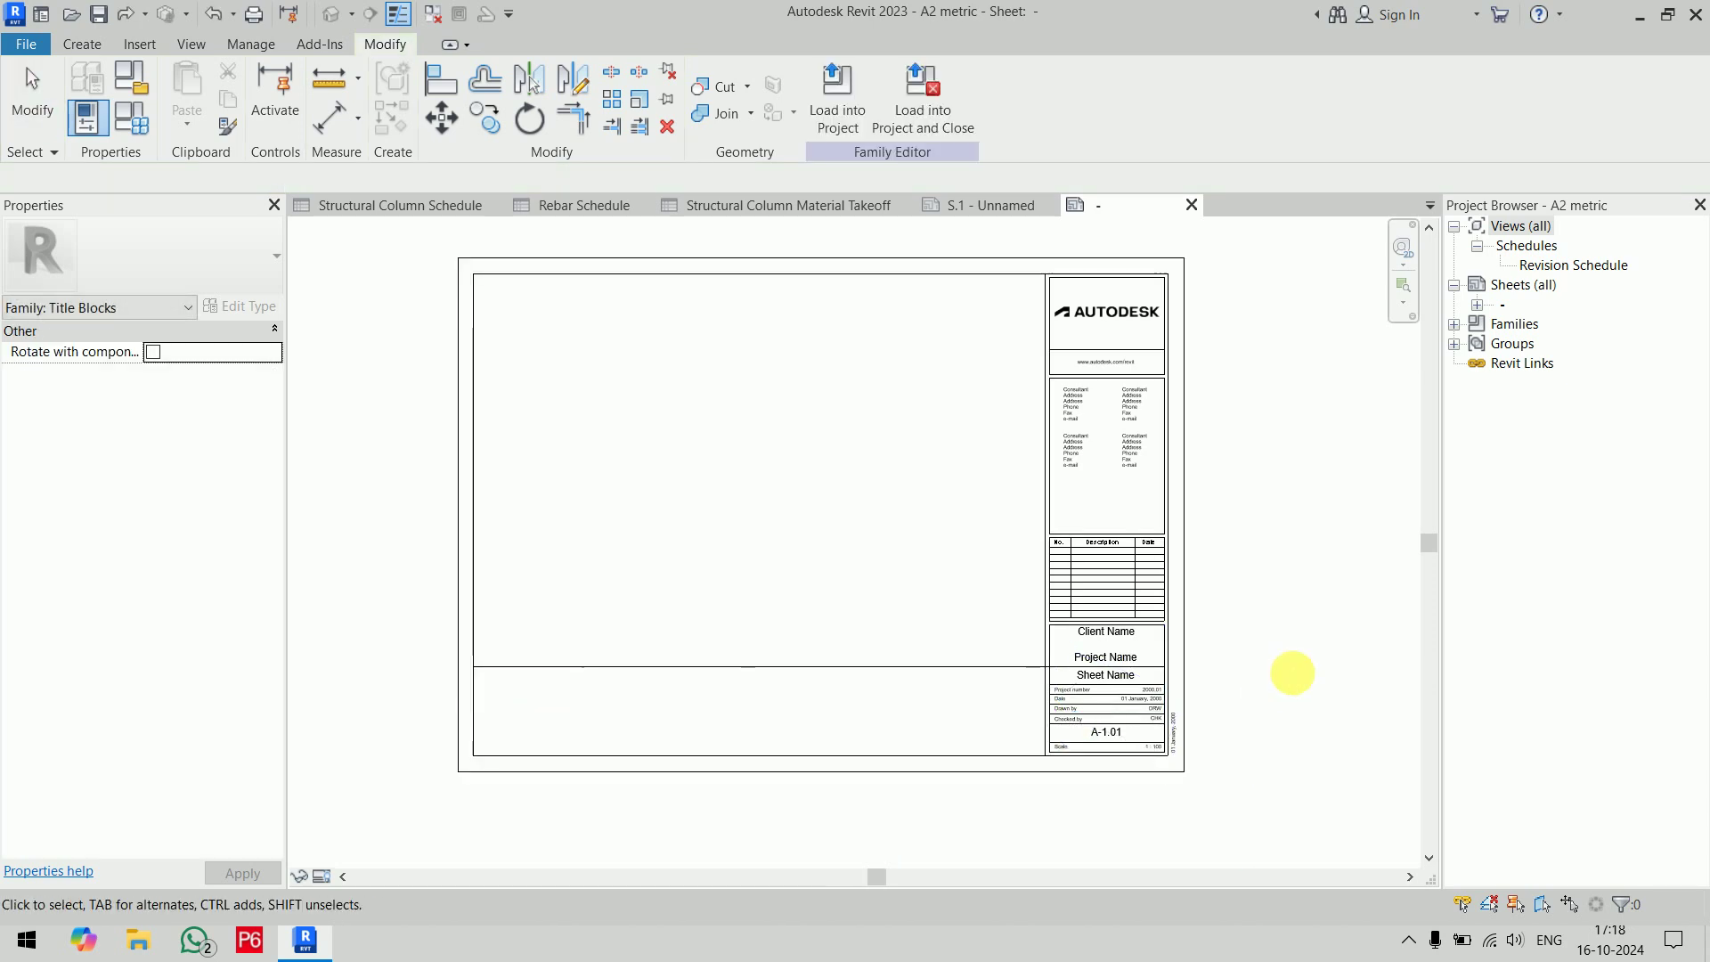
Delete the Autodesk logo image from the upper cell of the titleblock's information column
middle_click_drag(1186, 565, 1040, 643)
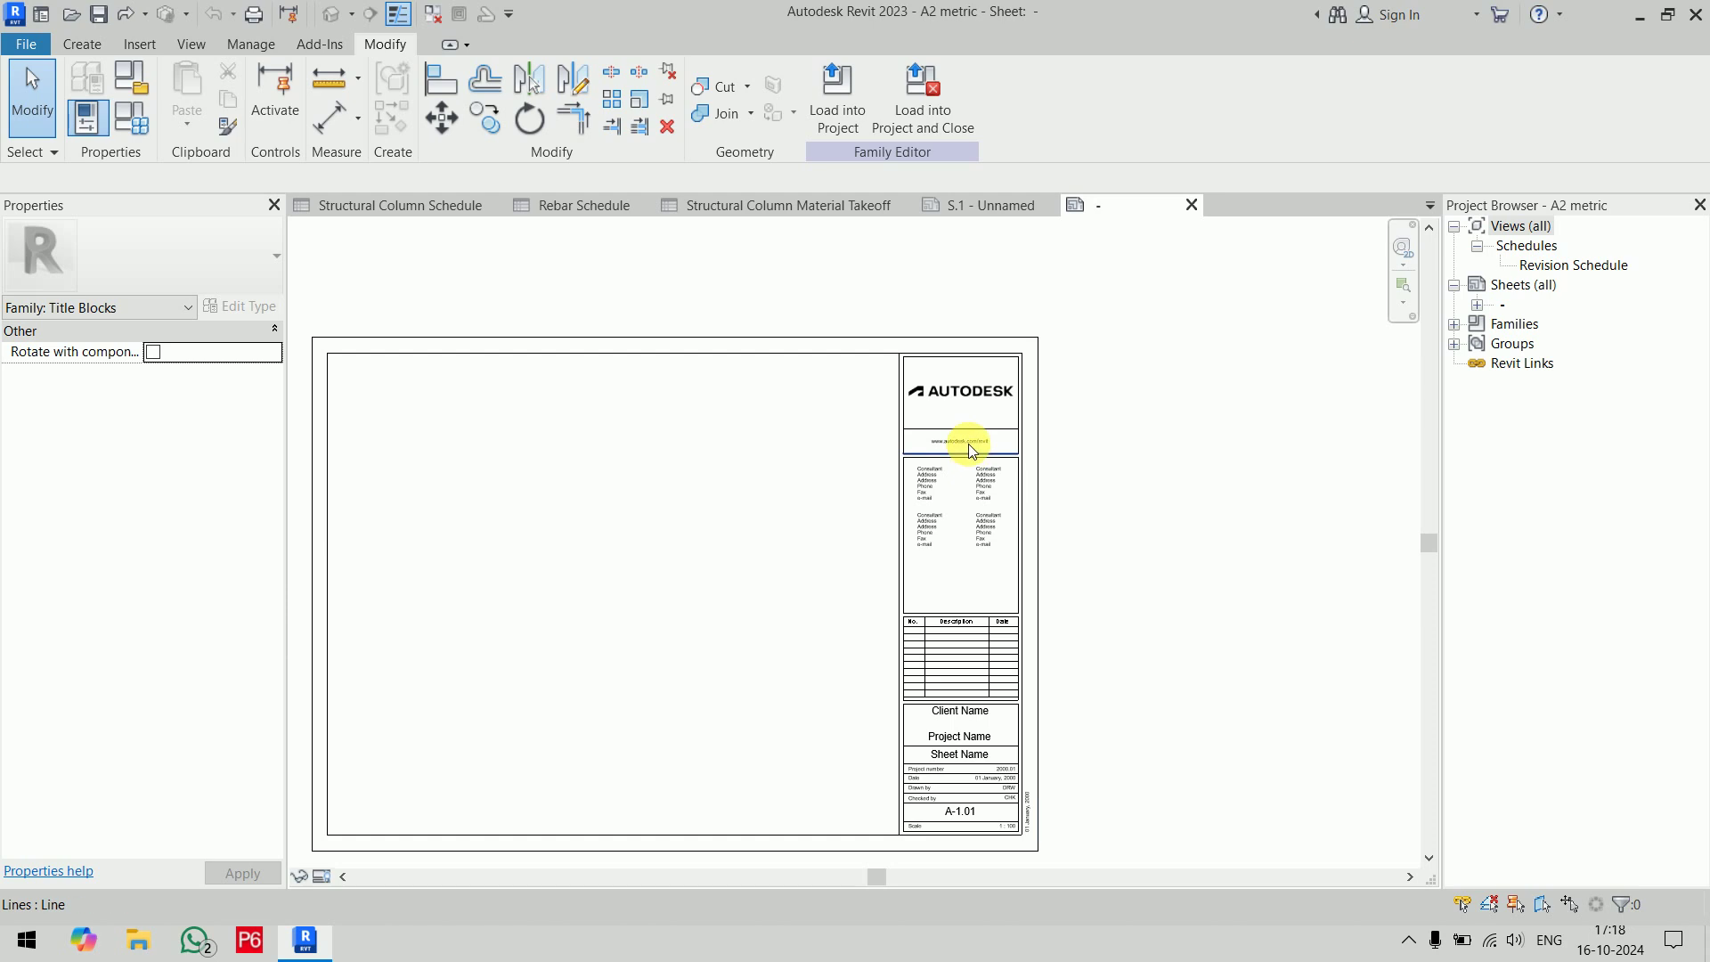
scroll(940, 393, "up", 5)
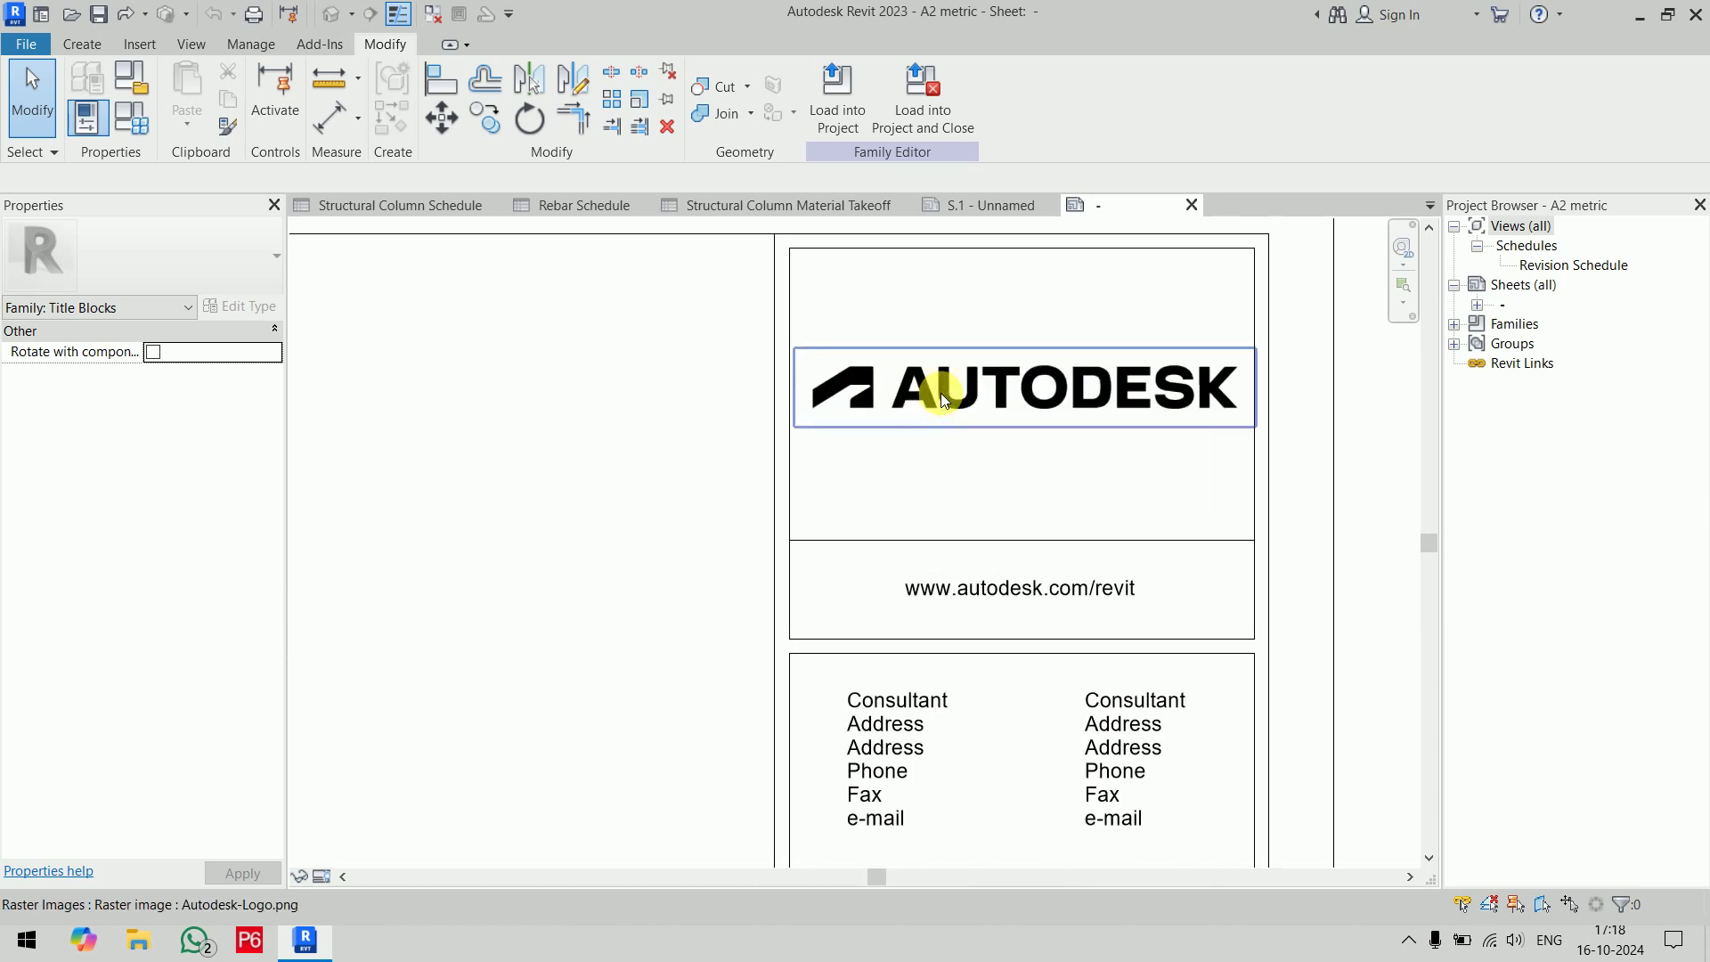
left_click(943, 397)
key("Delete")
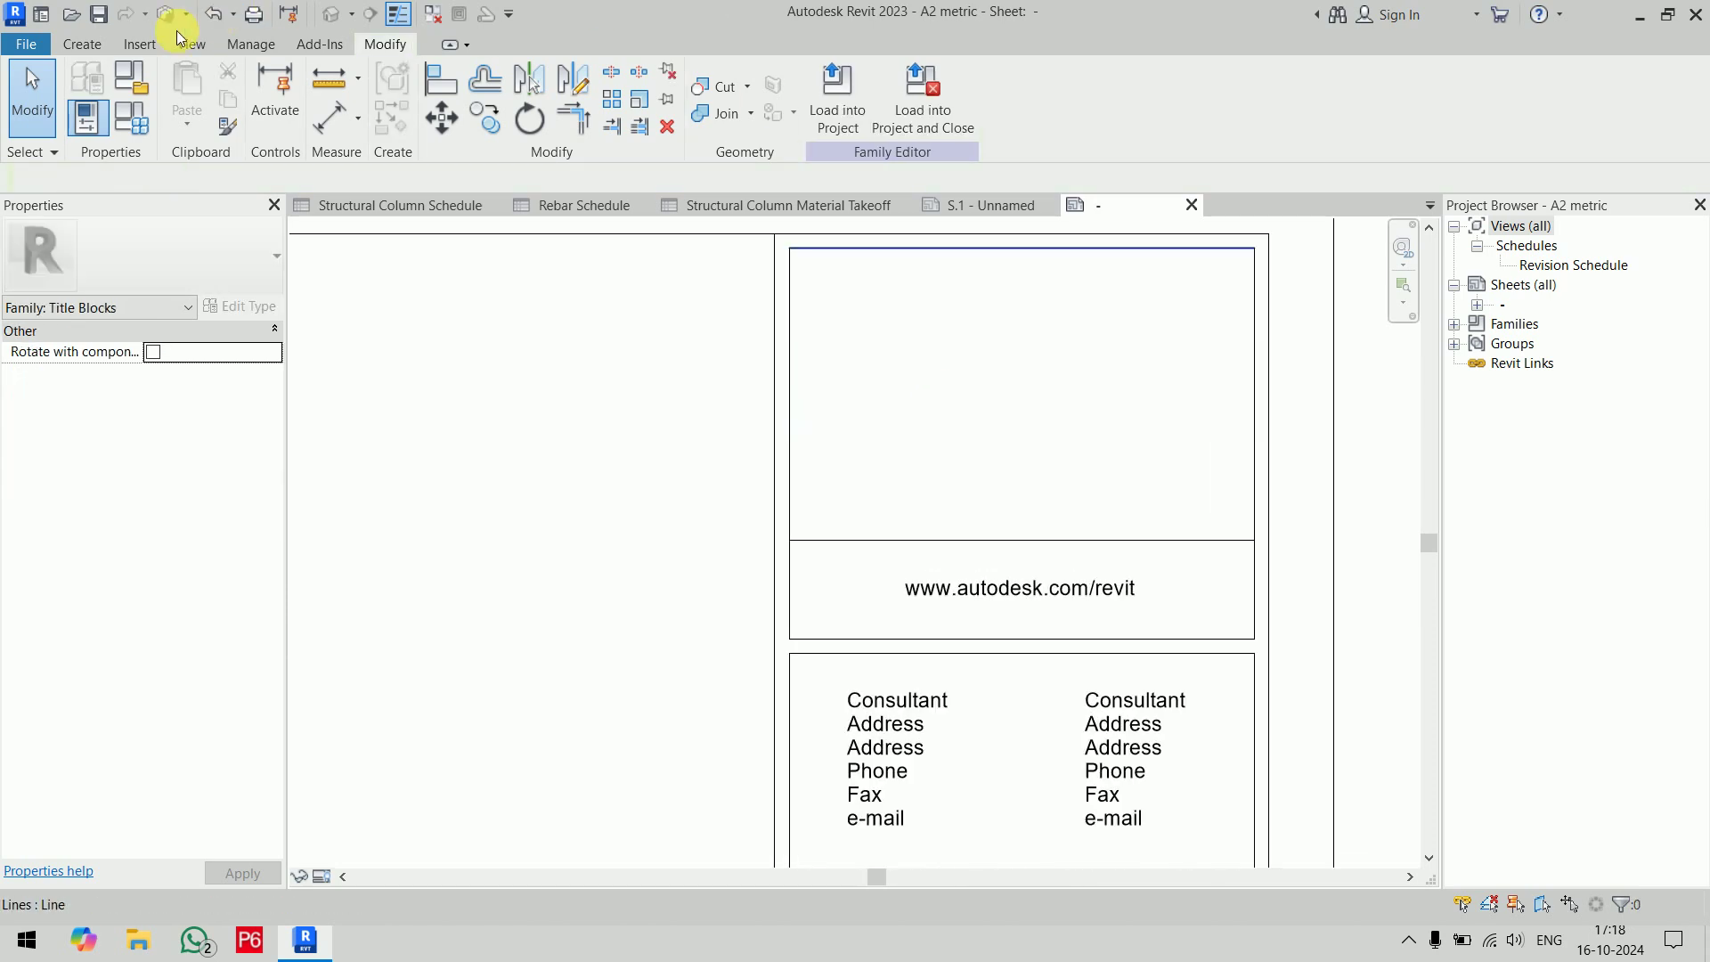
Add ResidentialBuilding-favicon-417327.jpg from the Desktop to the titleblock family's managed images, browsing the files as large icons
left_click(125, 47)
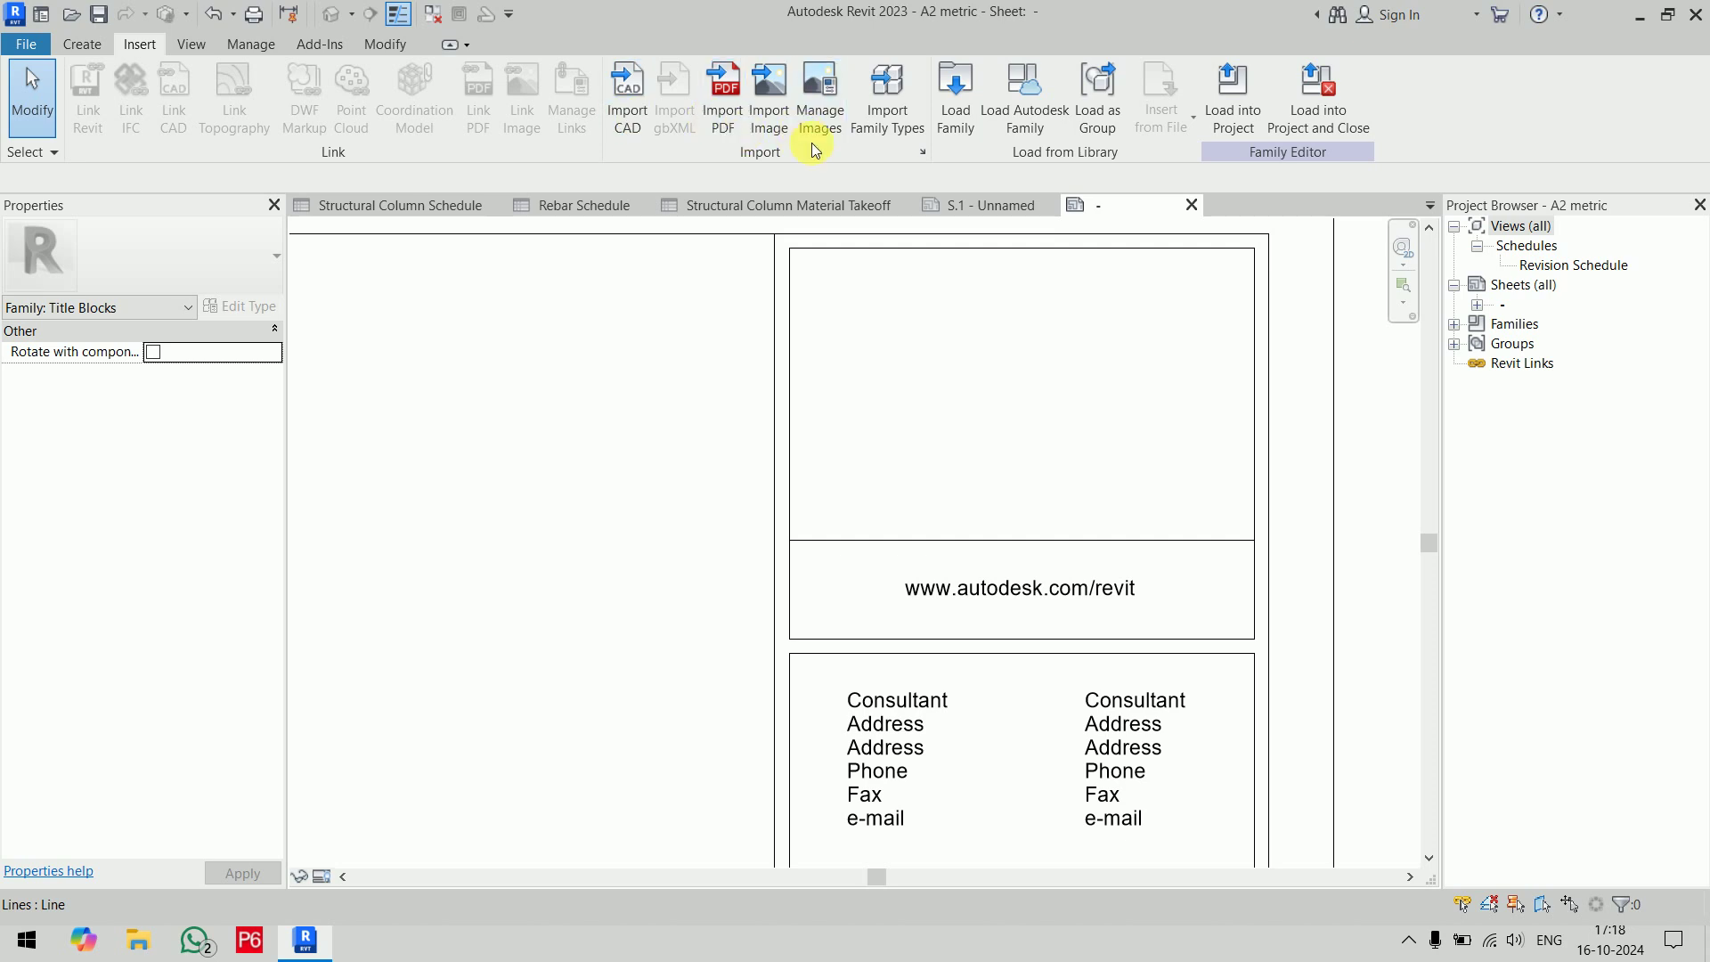
left_click(820, 93)
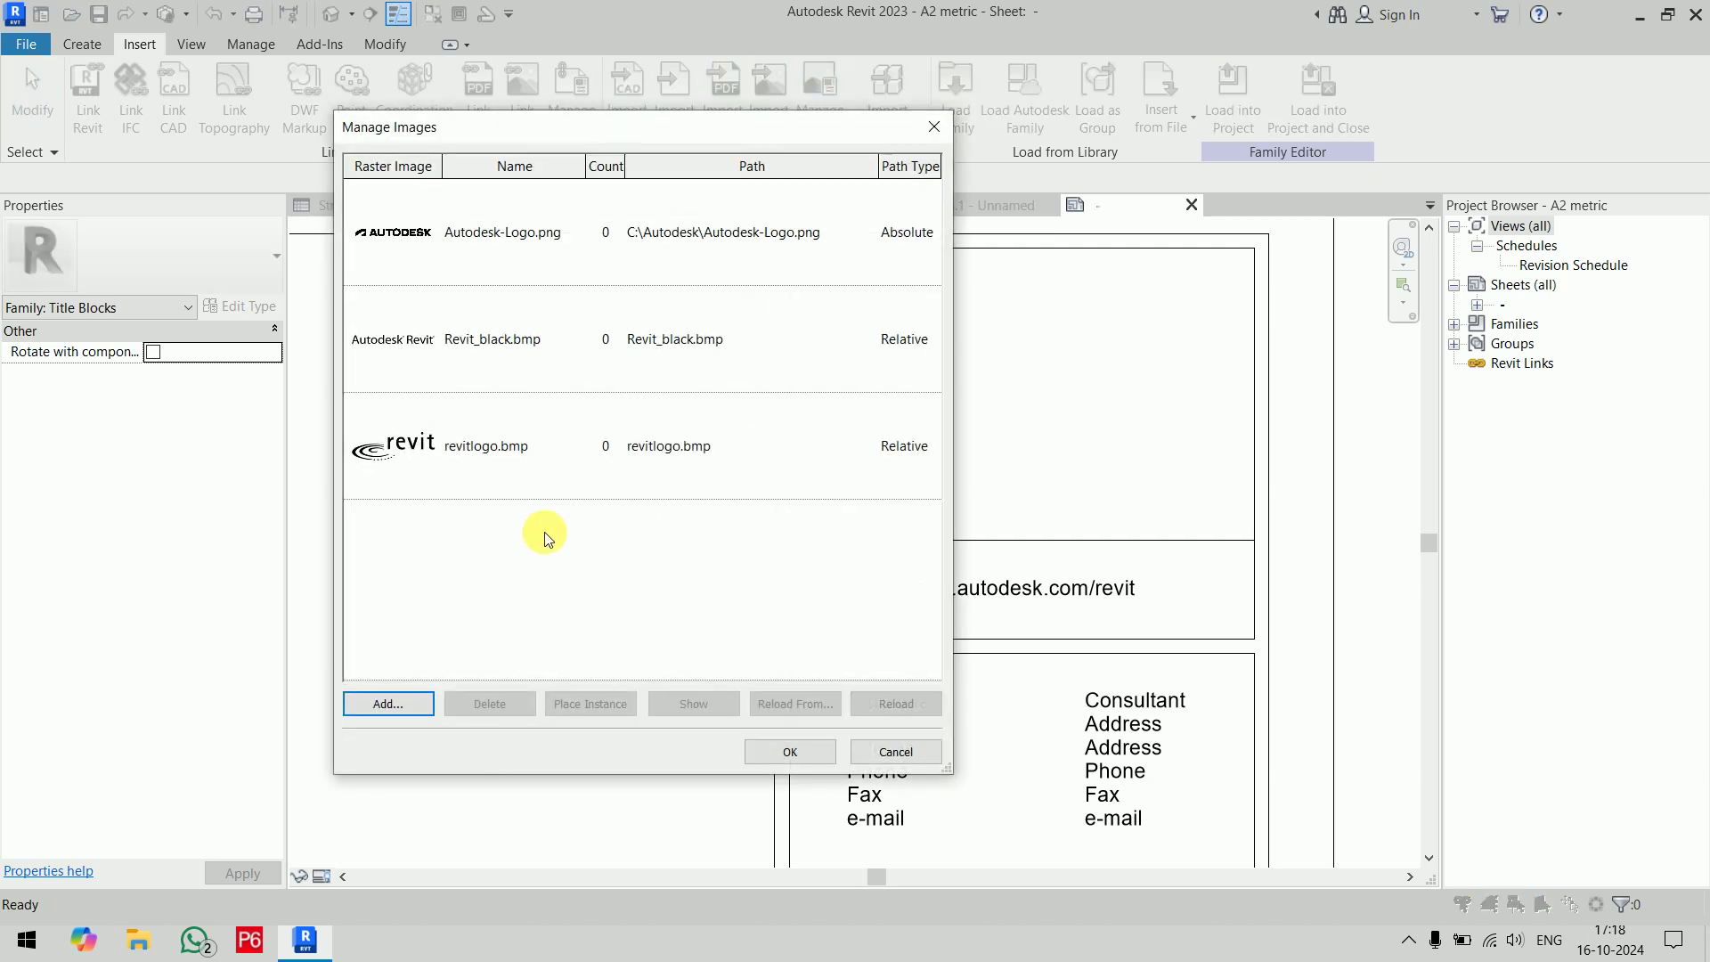
left_click(404, 713)
left_click(163, 434)
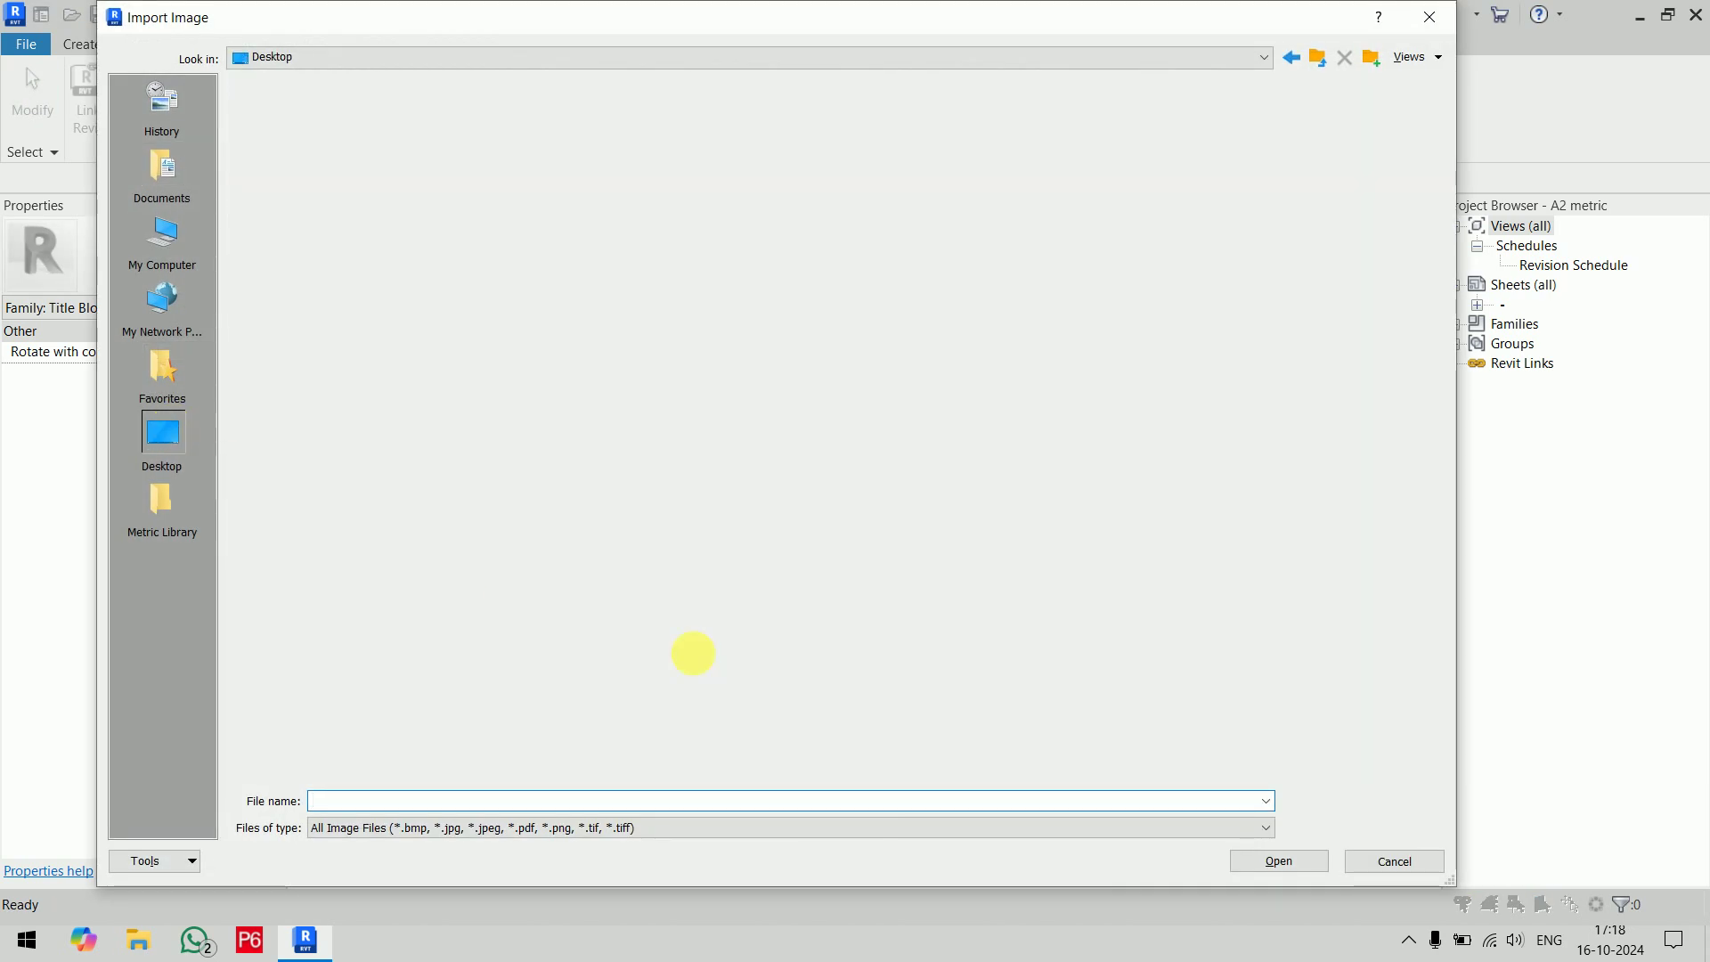
right_click(370, 544)
mouse_move(418, 559)
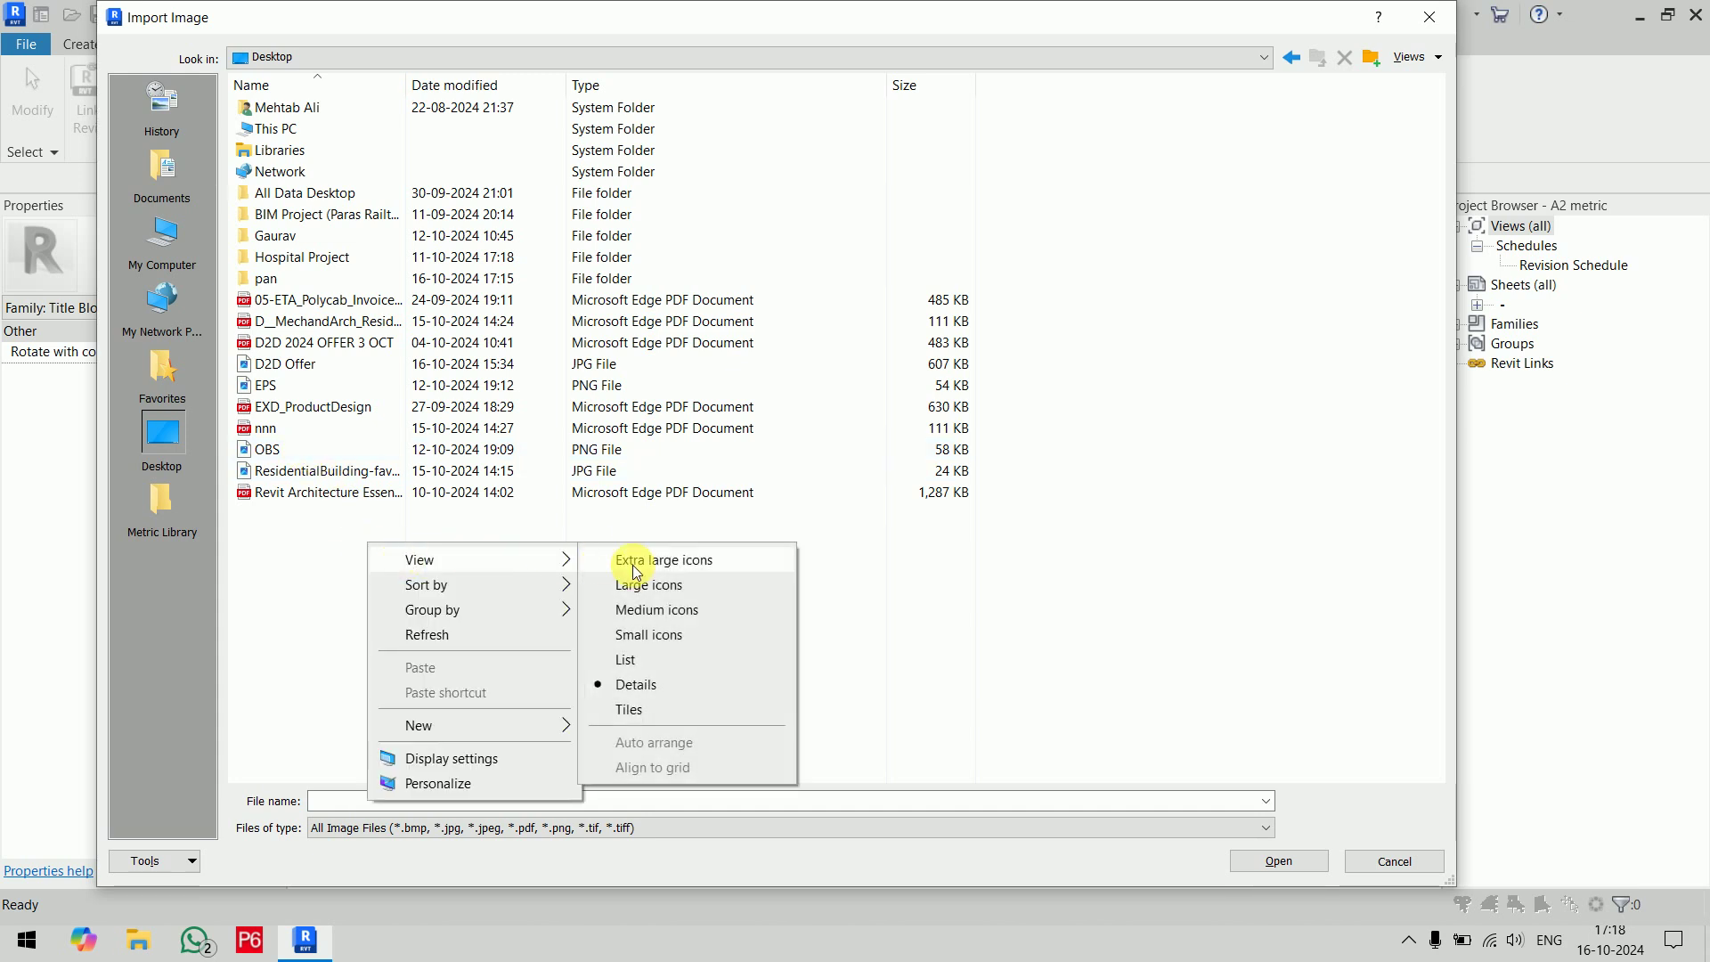
left_click(628, 585)
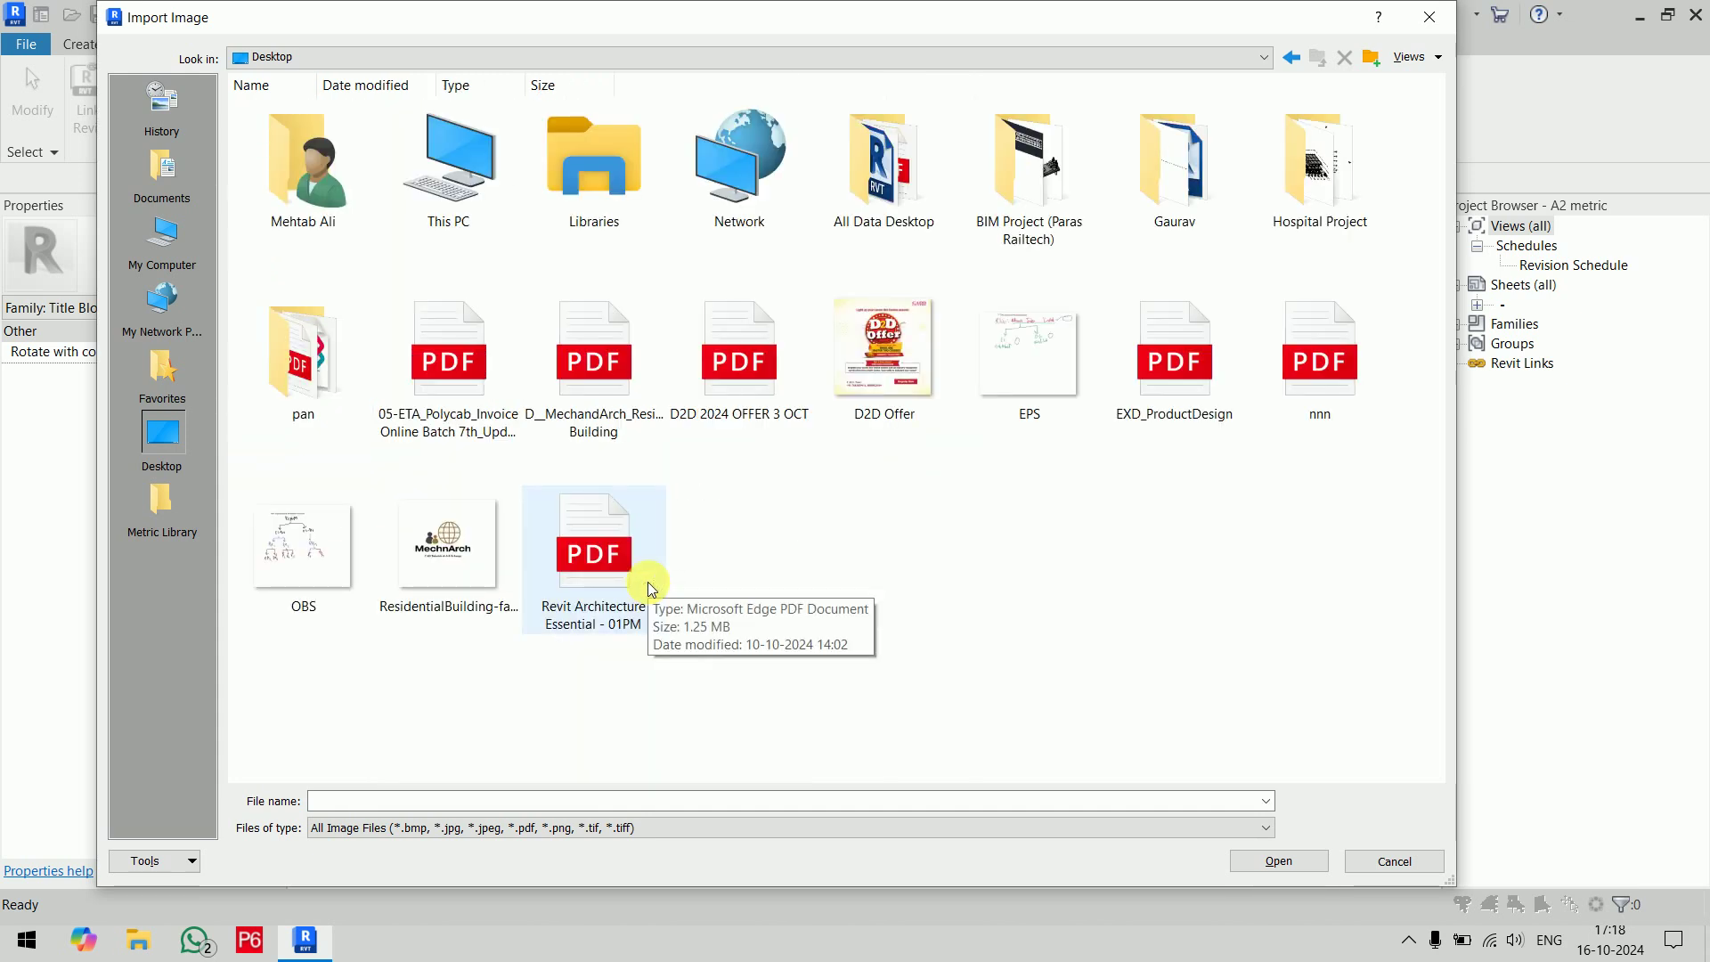
left_click(456, 559)
left_click(1266, 864)
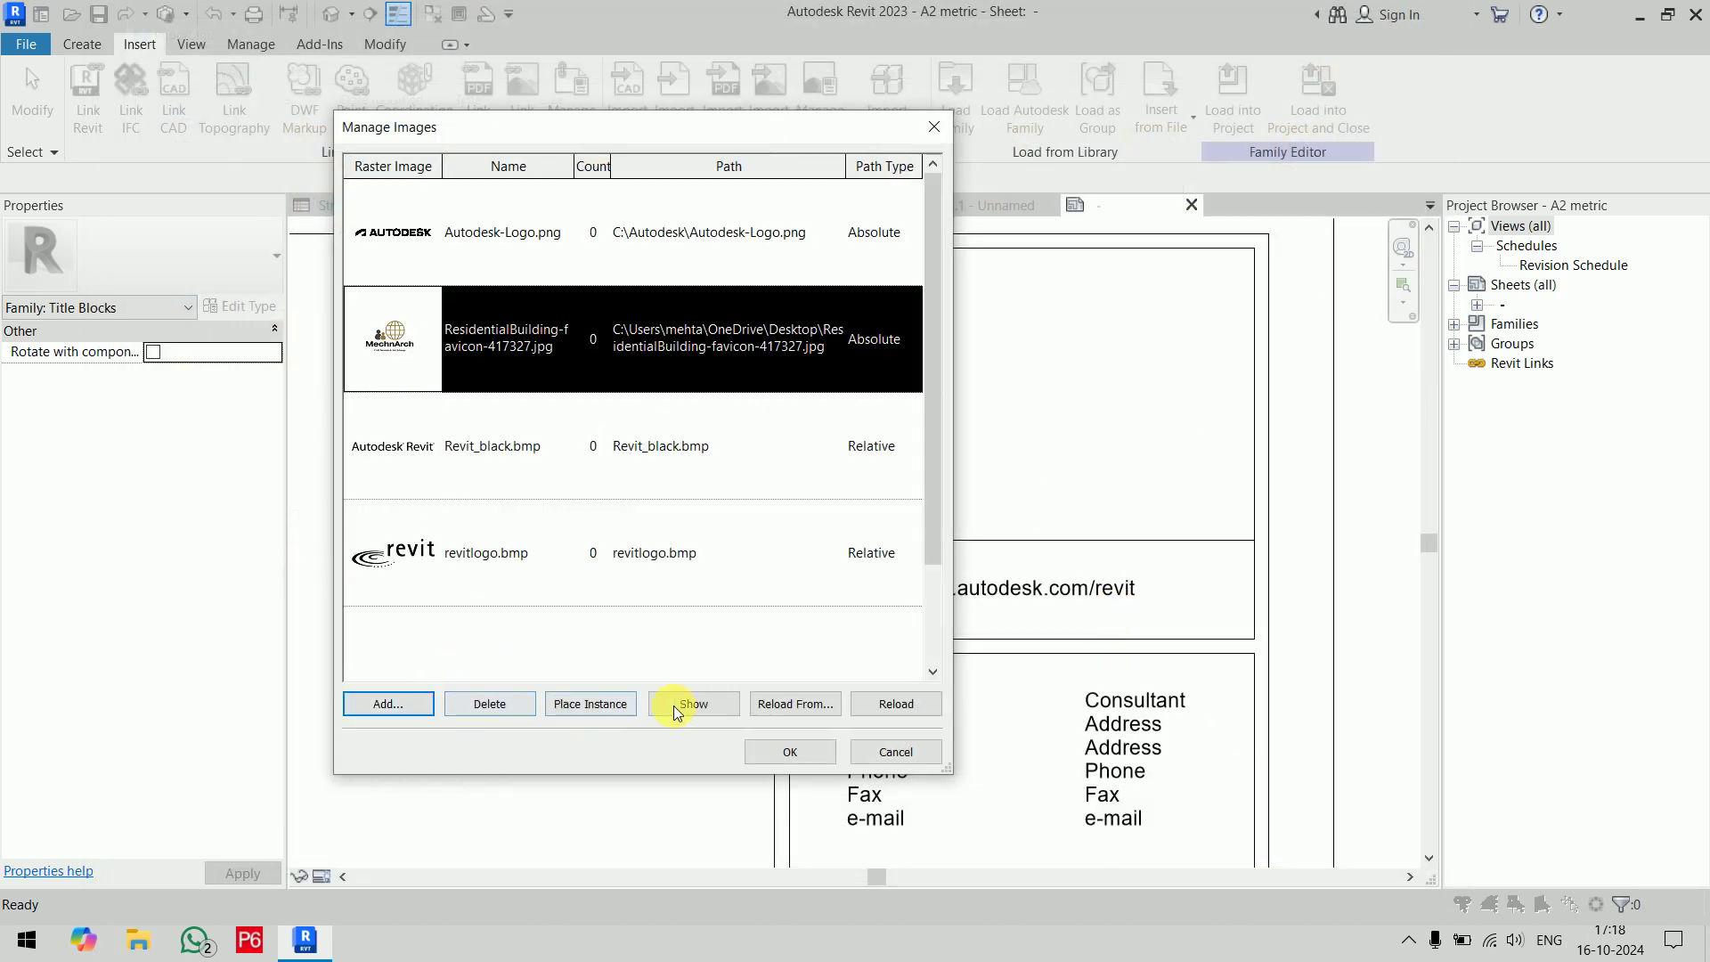
Place the MechnArch logo image in the titleblock, scale it down and position it inside the empty logo cell
left_click(611, 712)
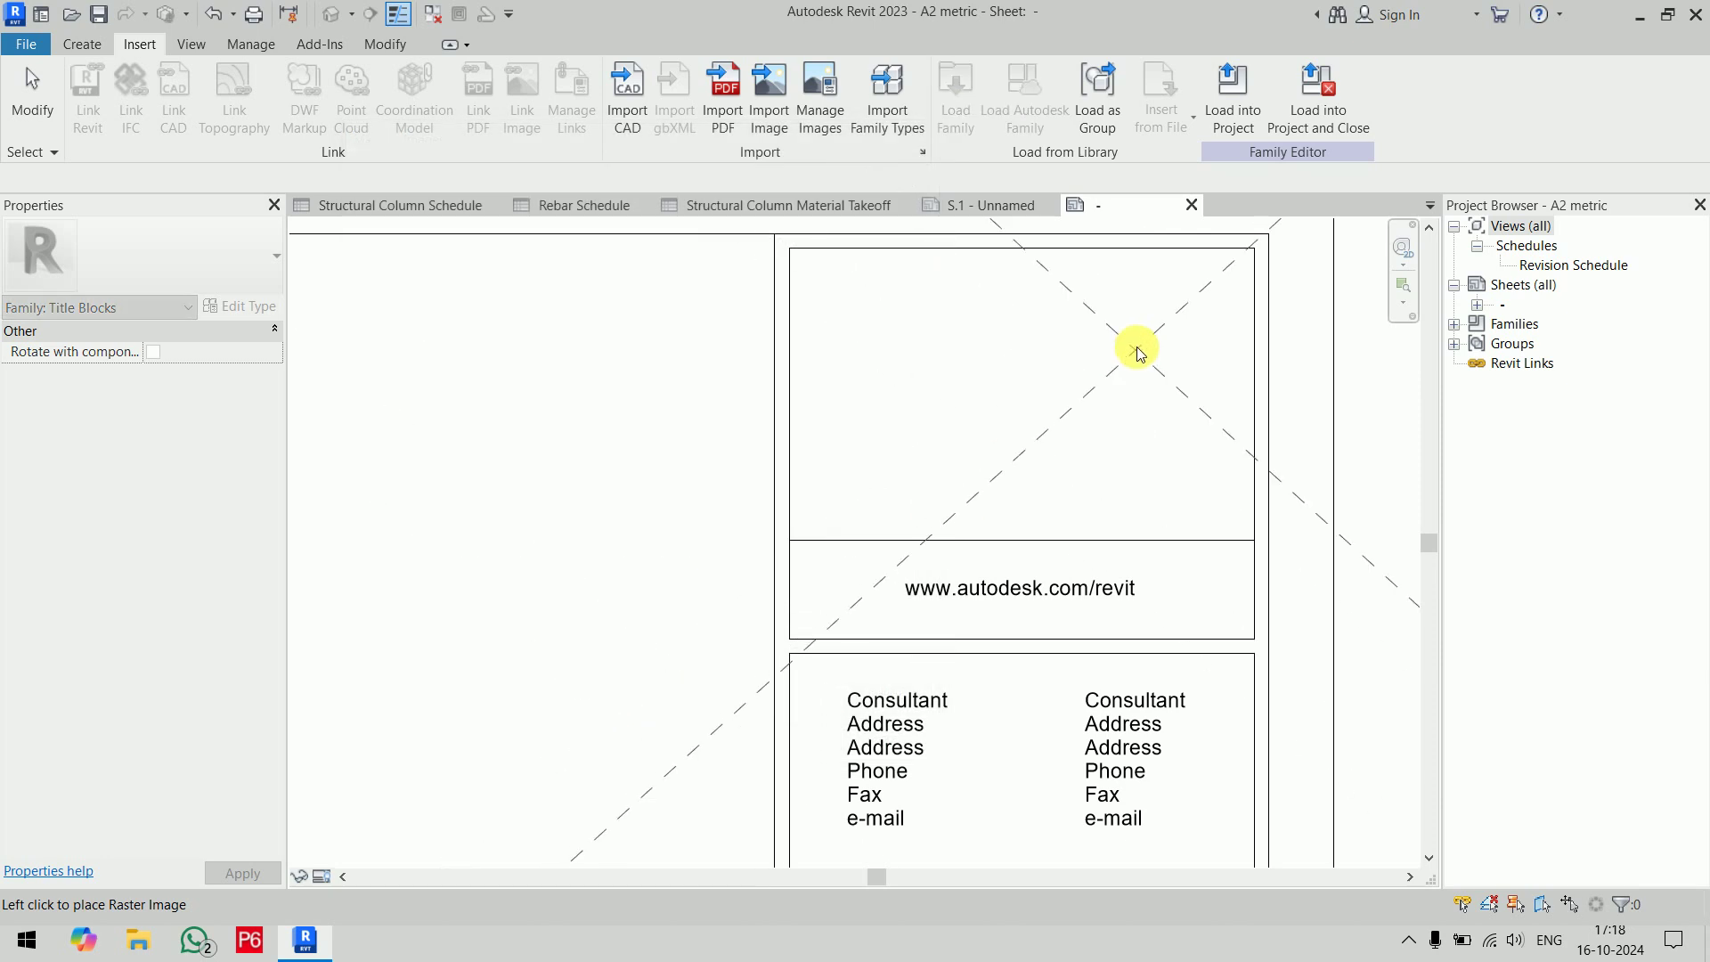
left_click(1030, 408)
scroll(1007, 484, "down", 5)
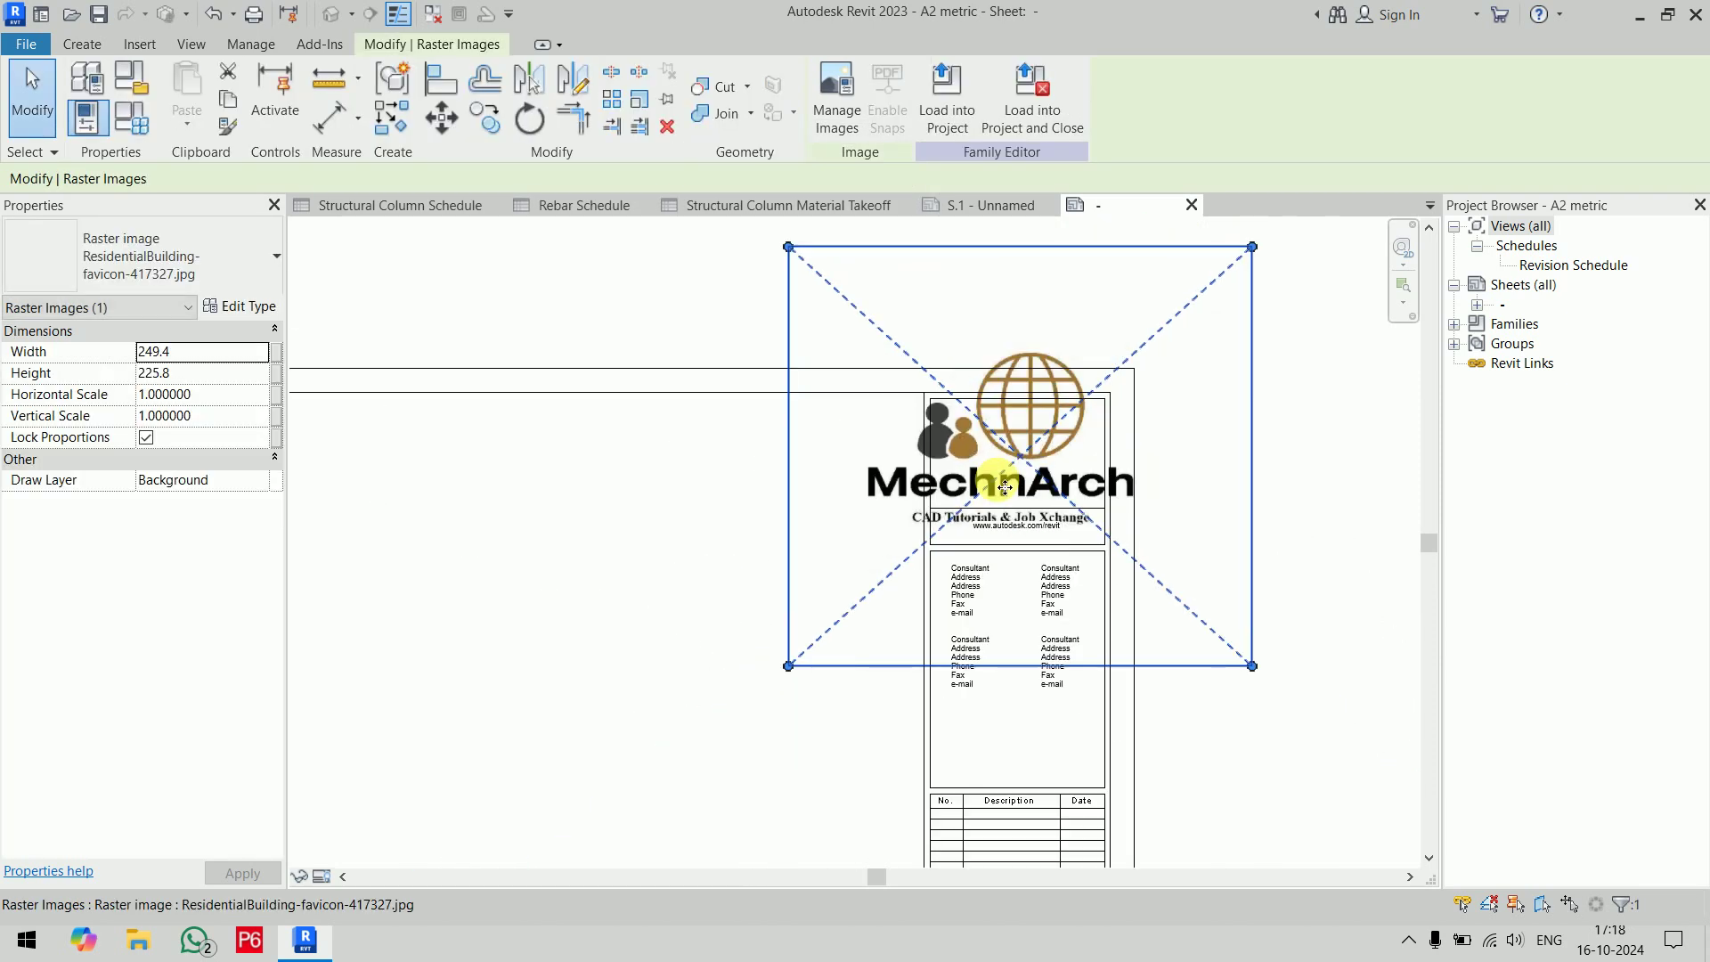
left_click_drag(1190, 303, 935, 534)
left_click_drag(878, 596, 1001, 472)
left_click(1248, 561)
middle_click_drag(1200, 613, 1168, 502)
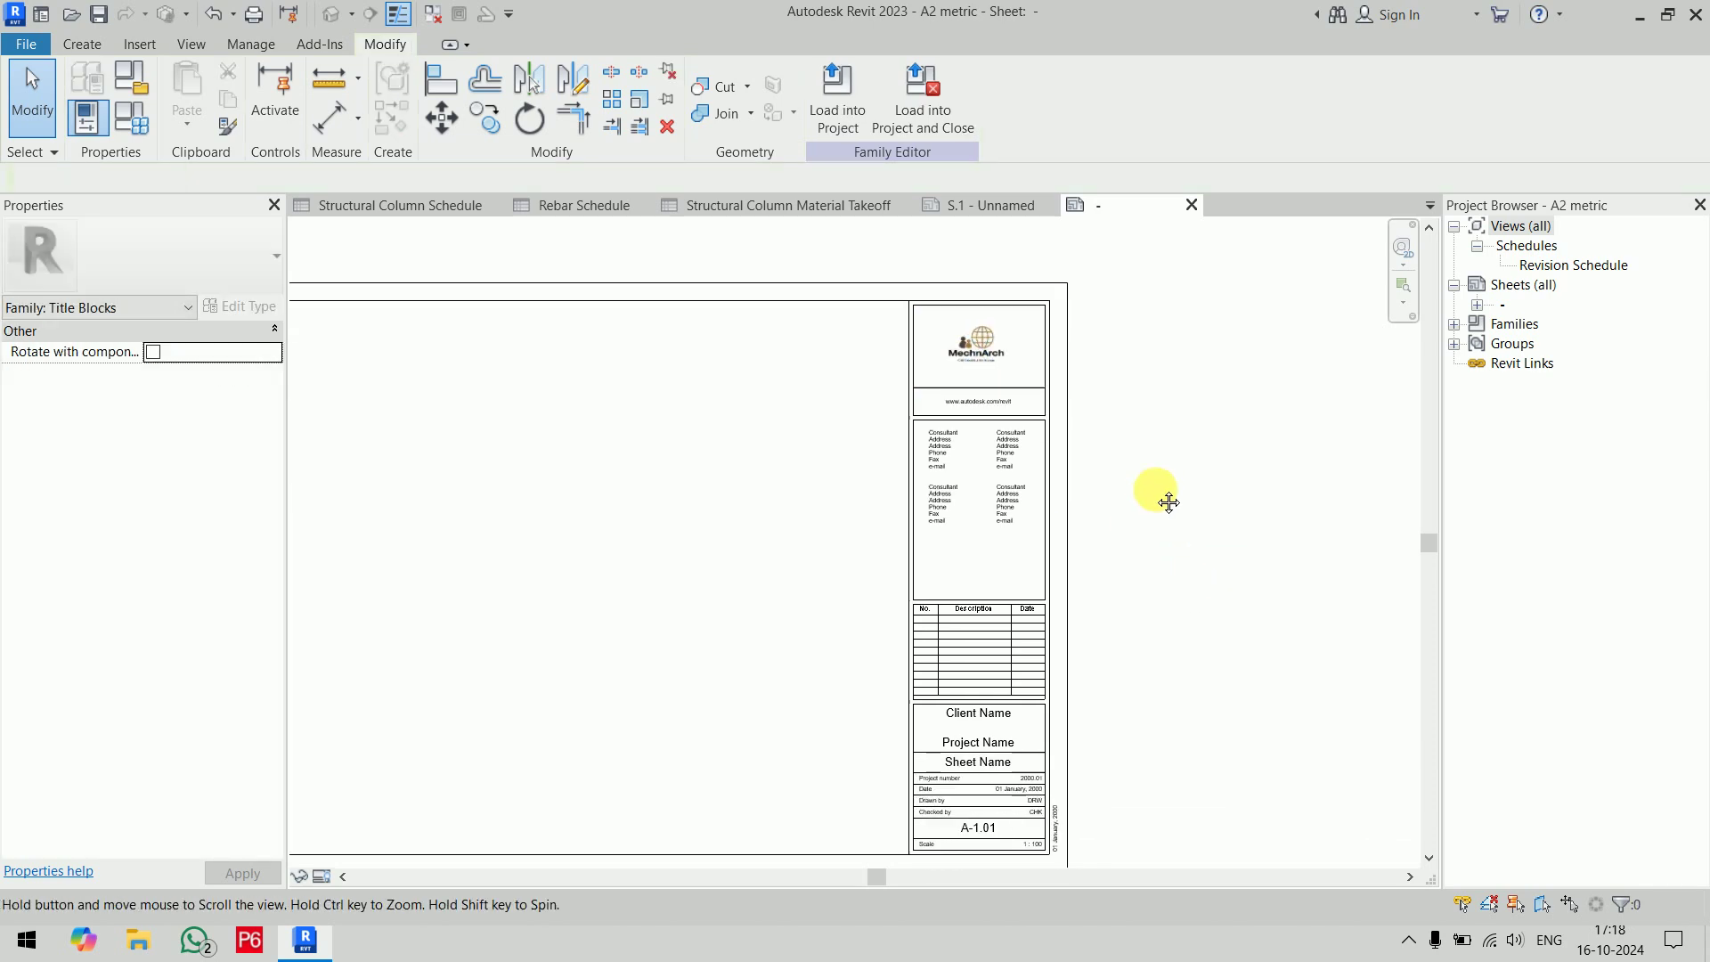
scroll(1013, 399, "up", 6)
double_click(1059, 484)
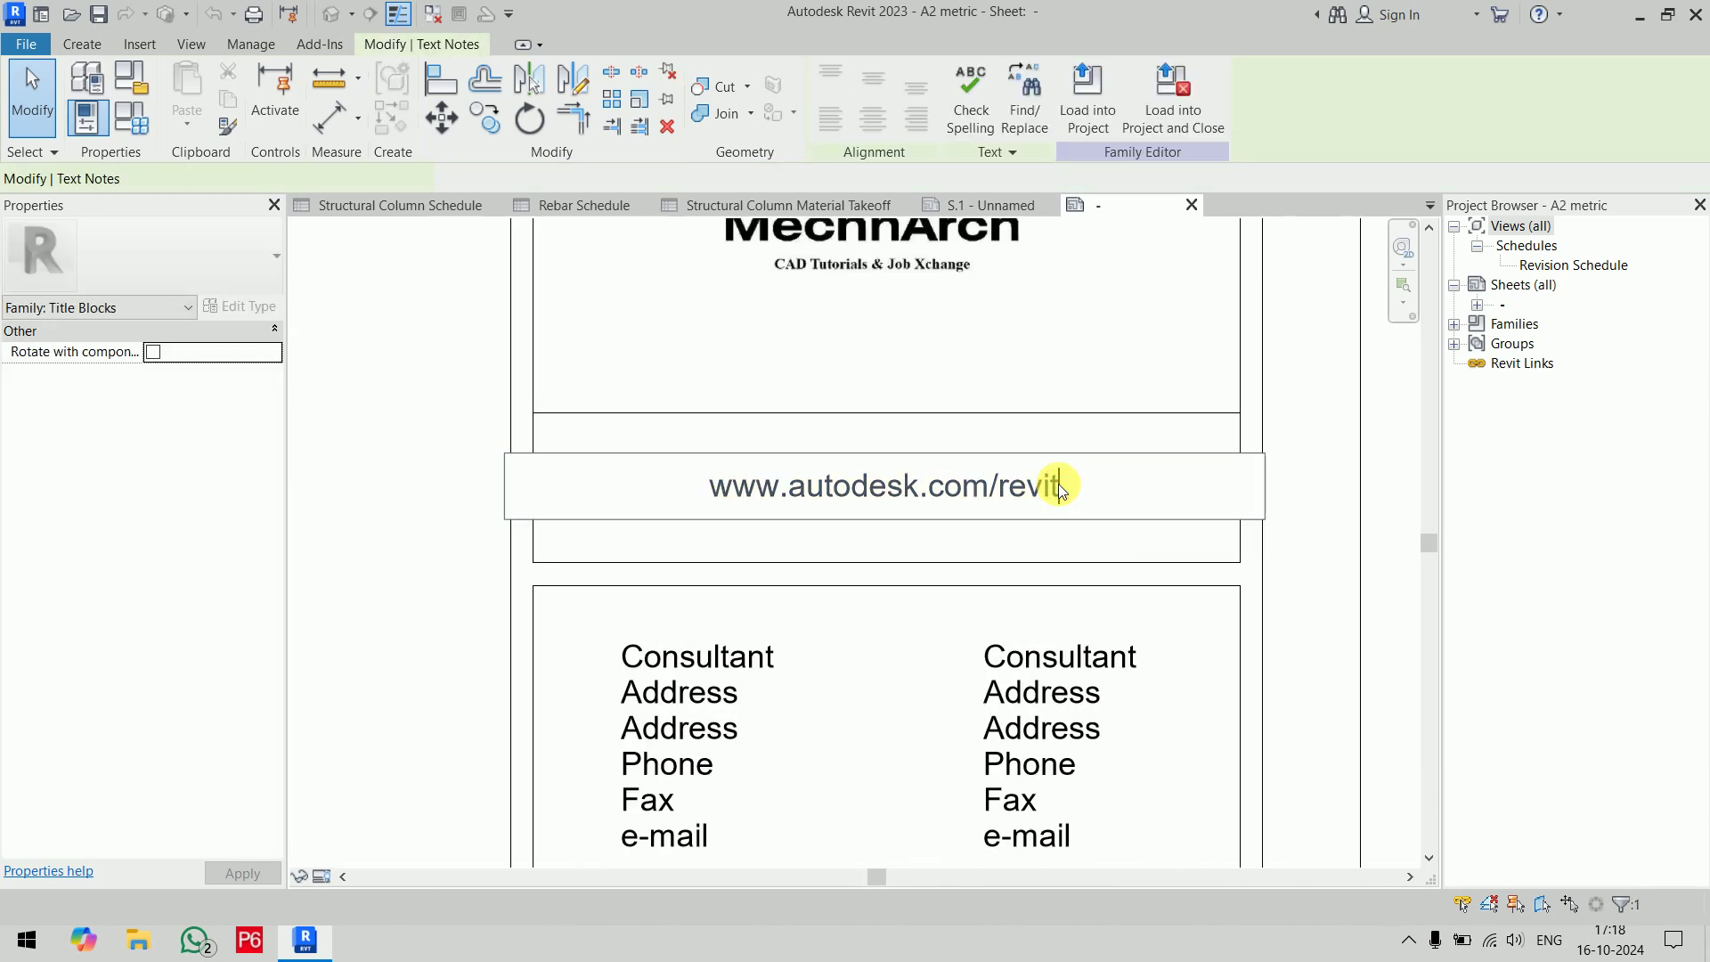
left_click_drag(1059, 484, 771, 505)
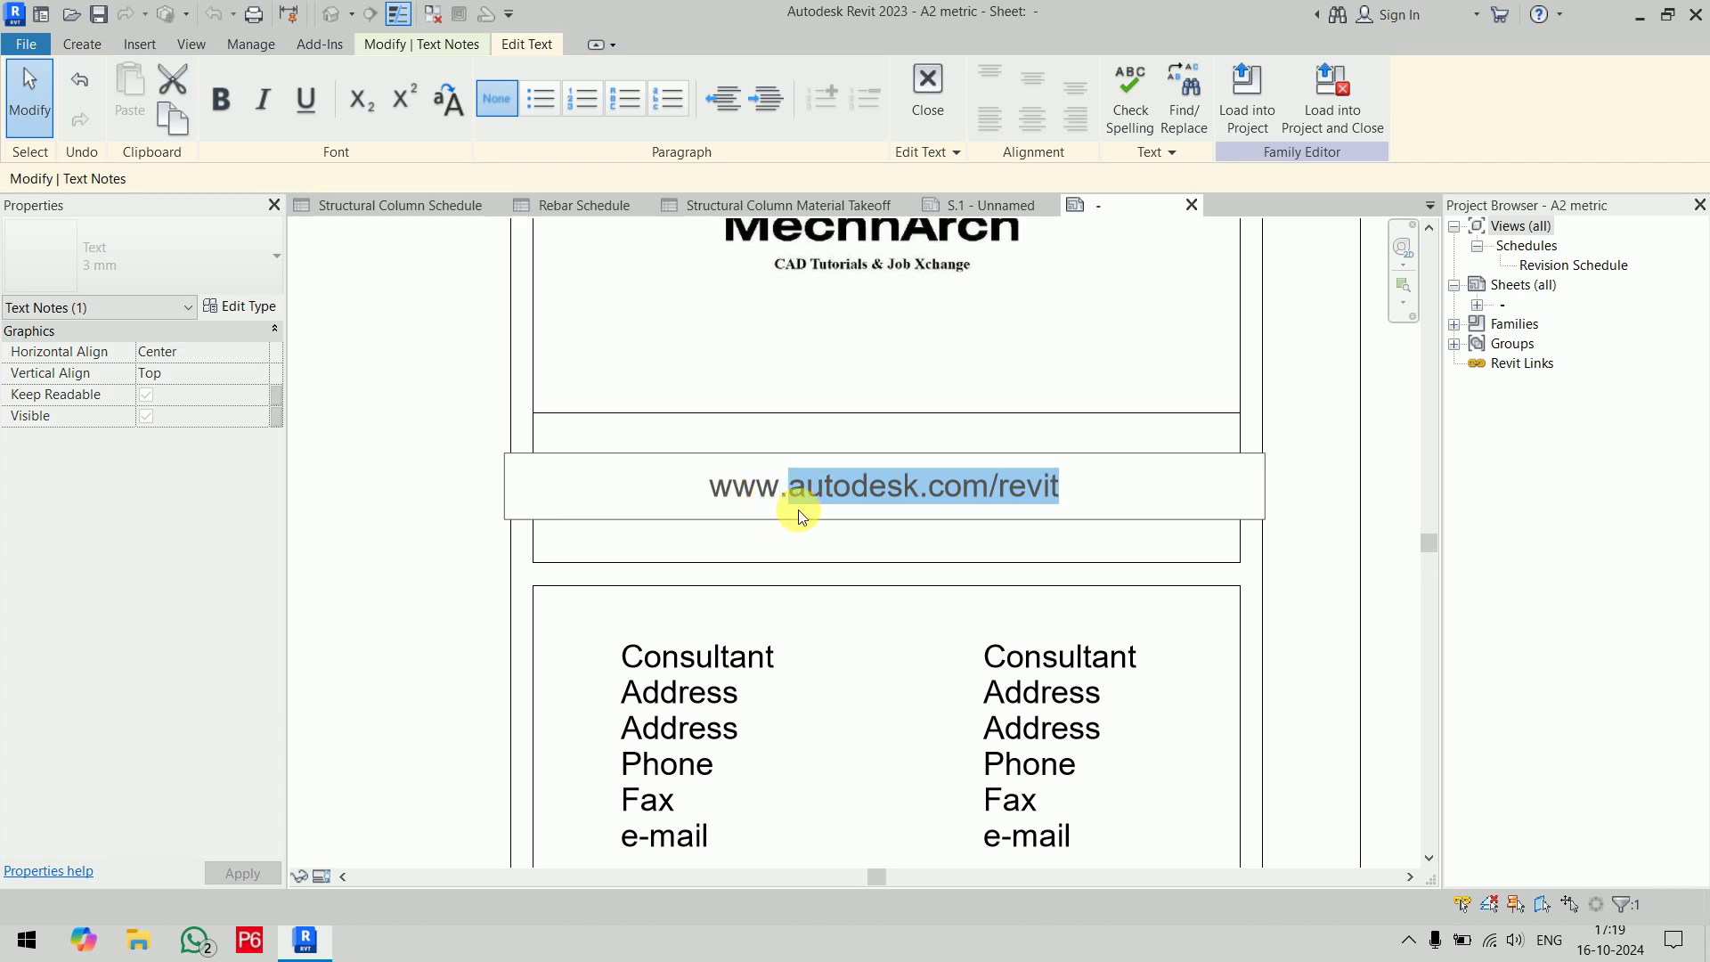
type("BIMPPM")
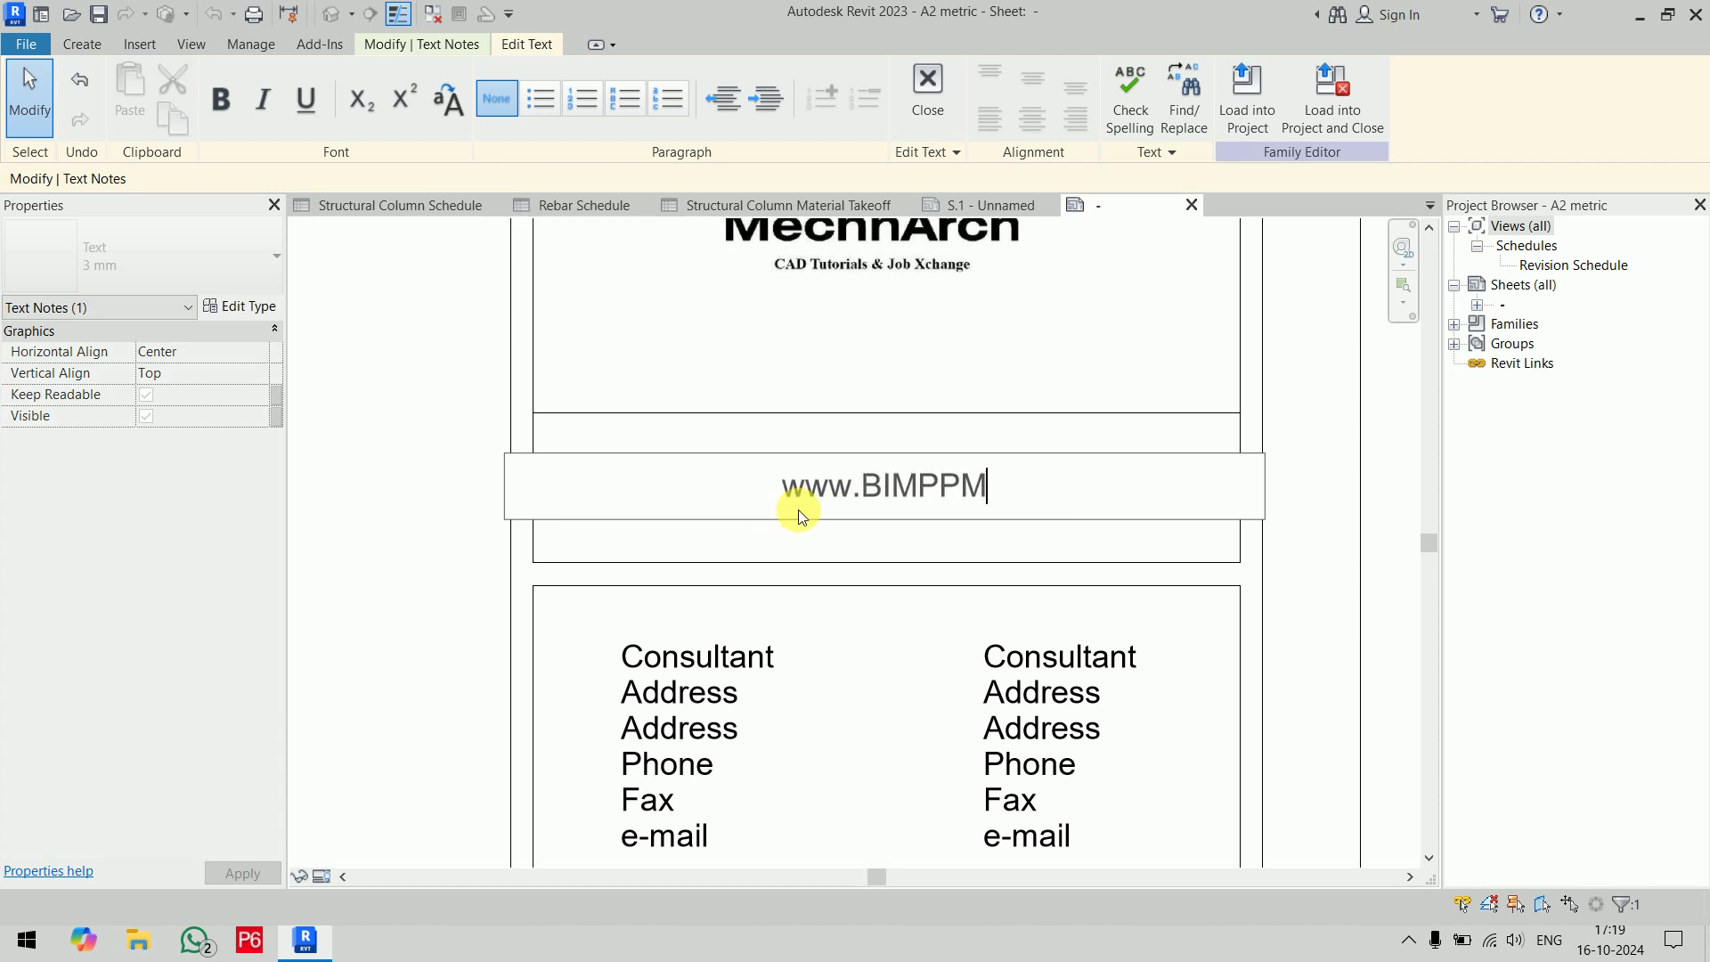
key("BackSpace")
key("BackSpace")
key("BackSpace")
key("BackSpace")
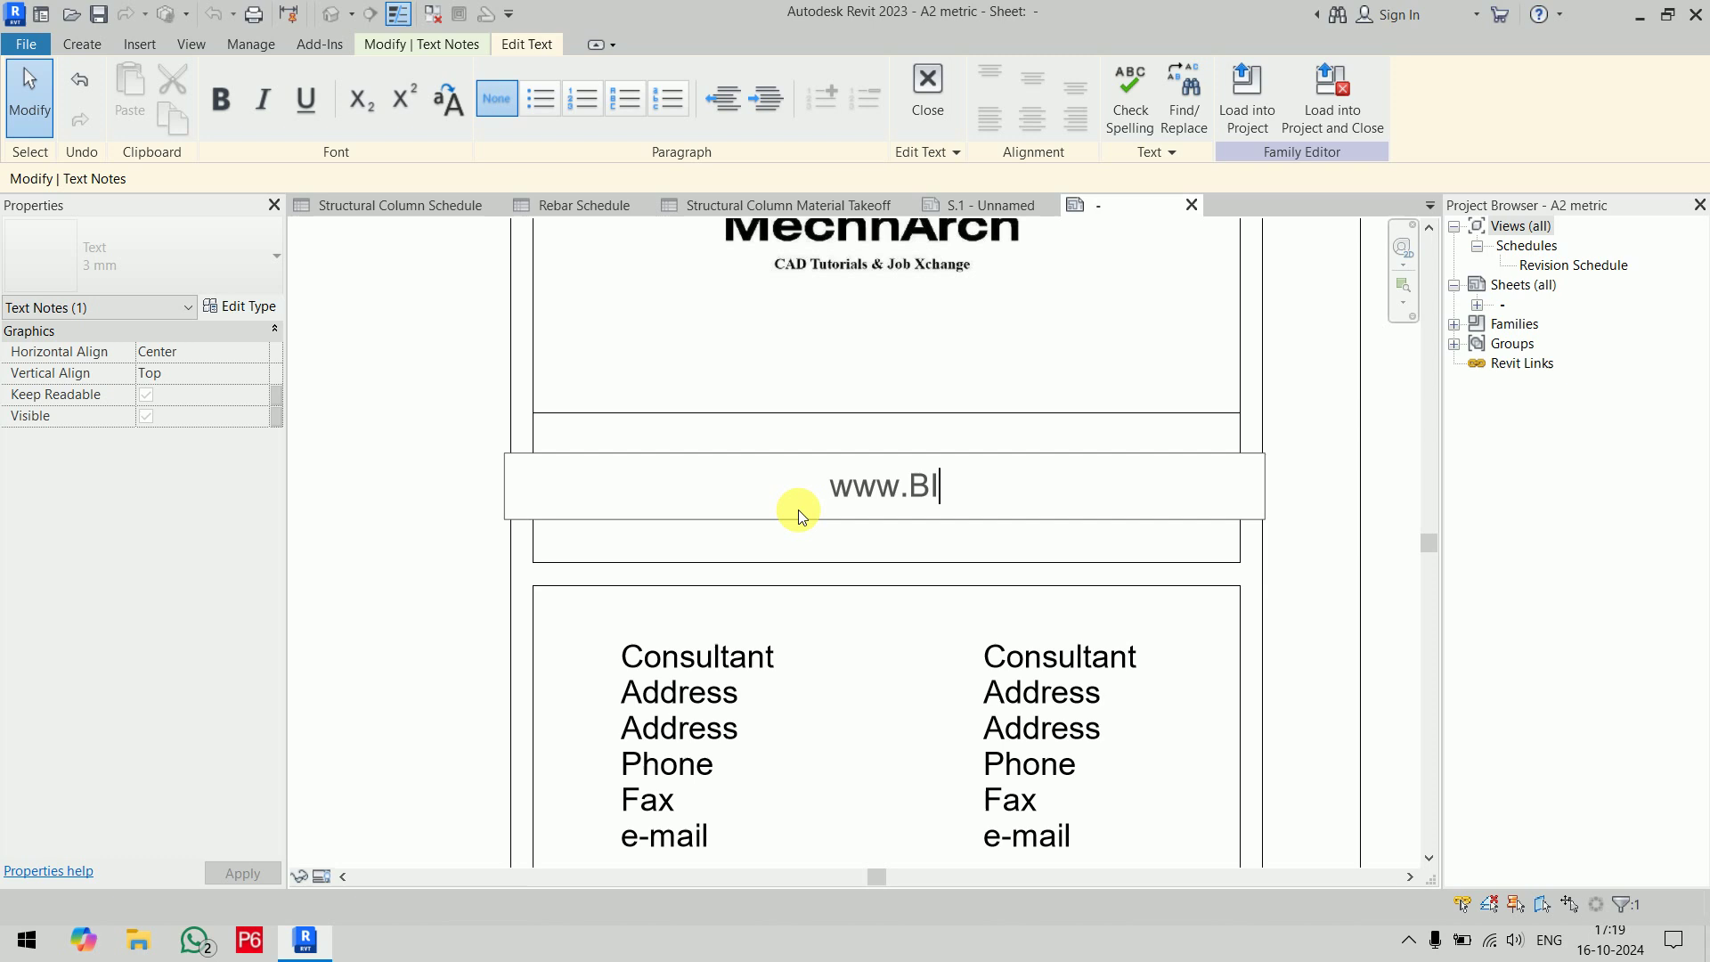
key("BackSpace")
key("BackSpace")
type("bim")
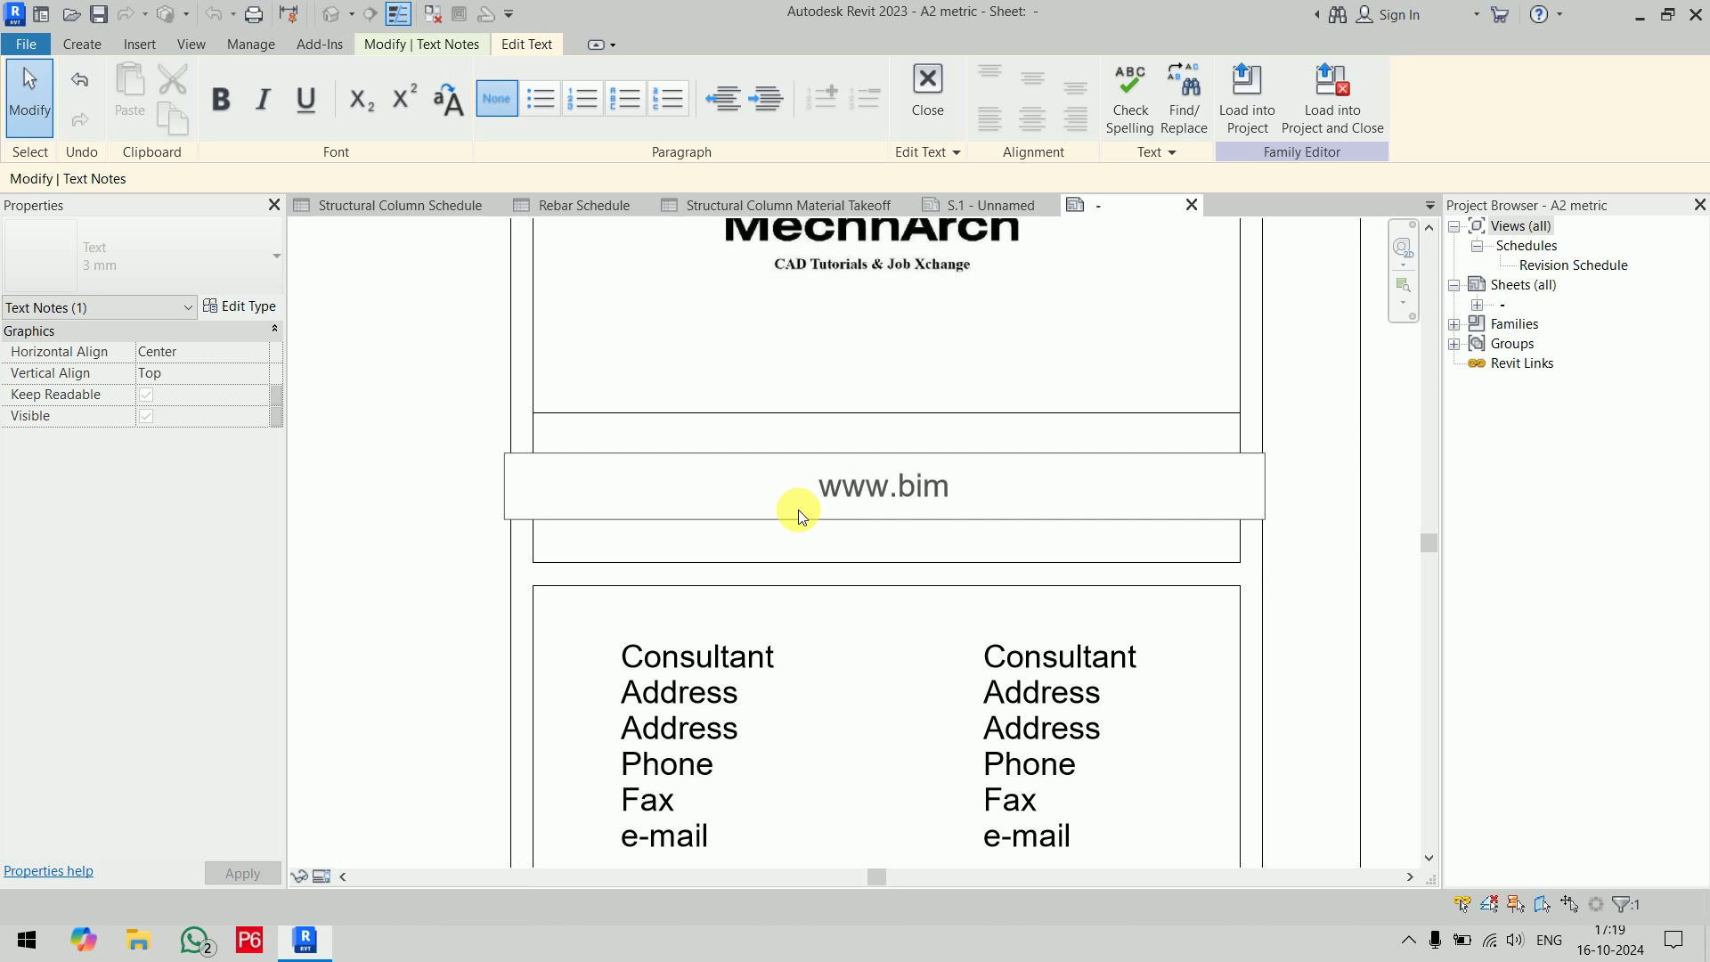
type("ppmxp")
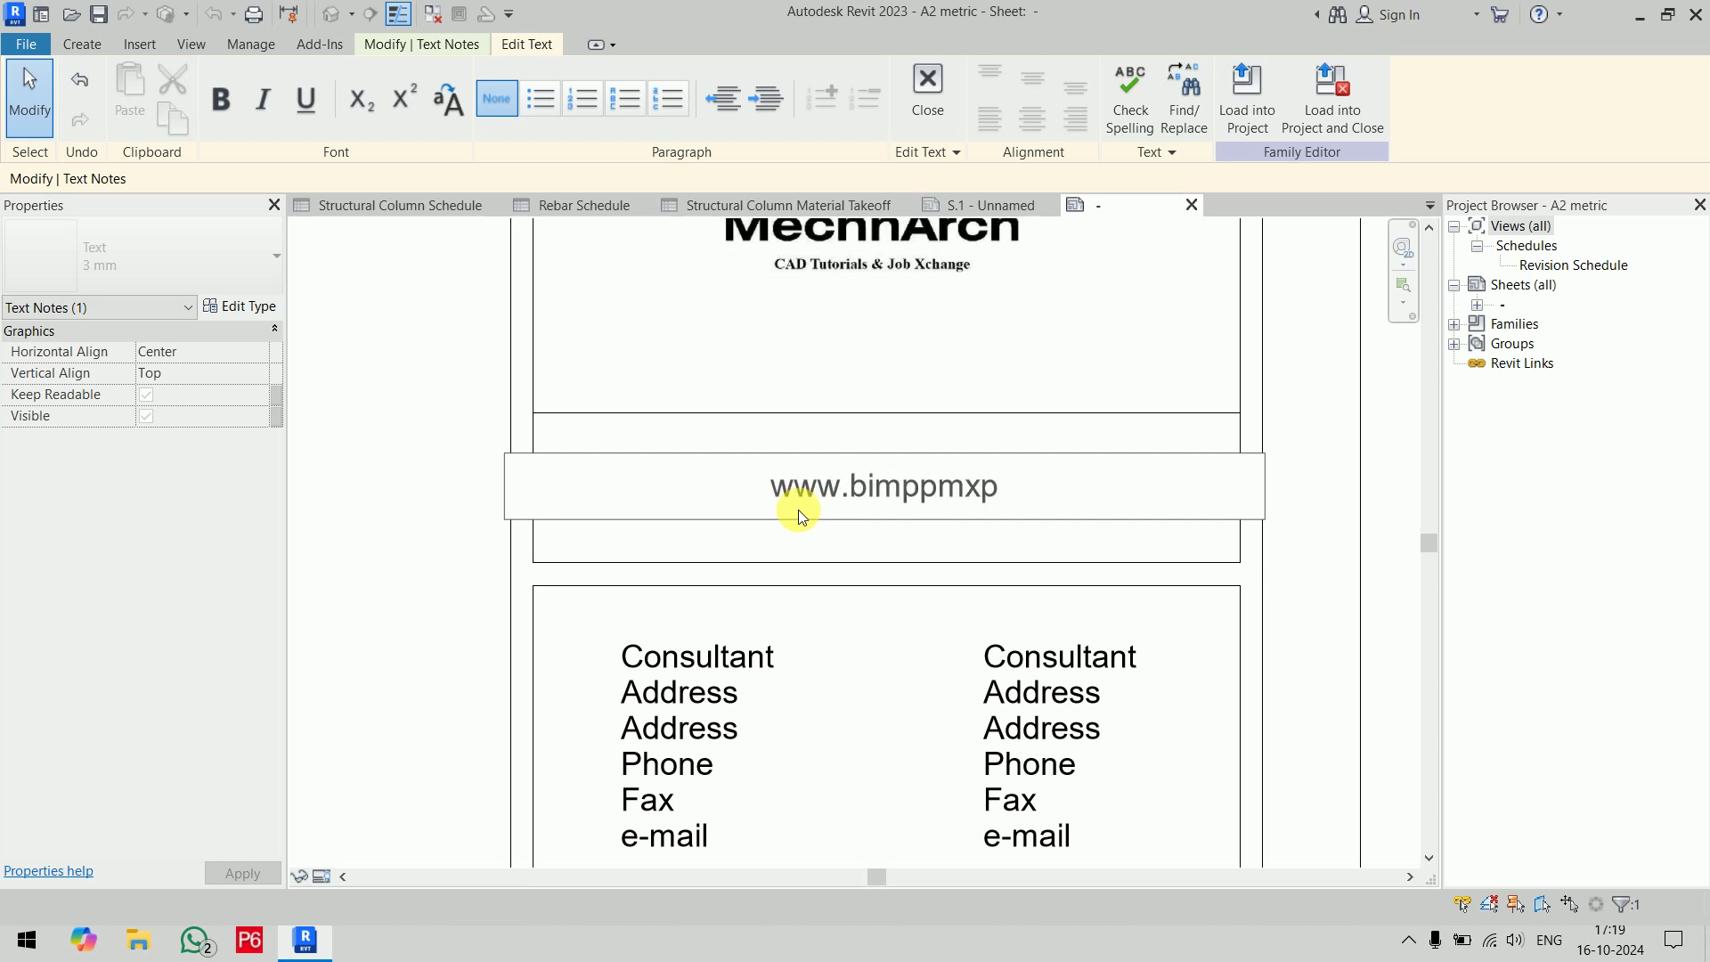
type("ert.com")
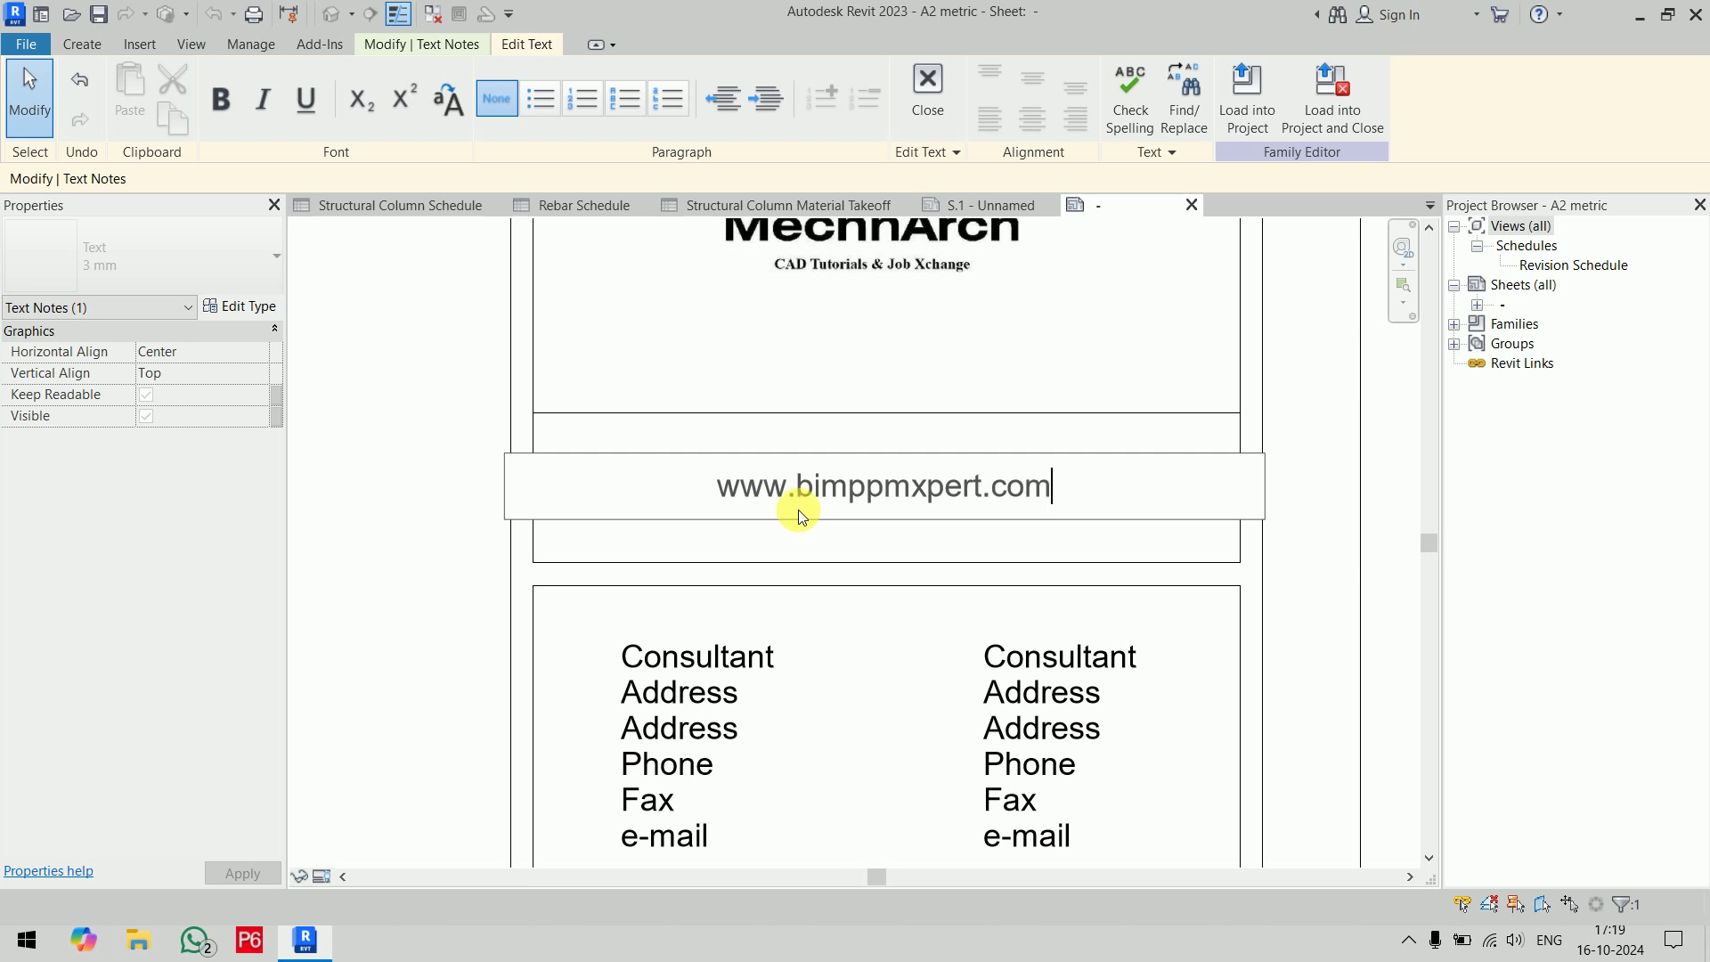
left_click(1243, 476)
scroll(1042, 418, "down", 3)
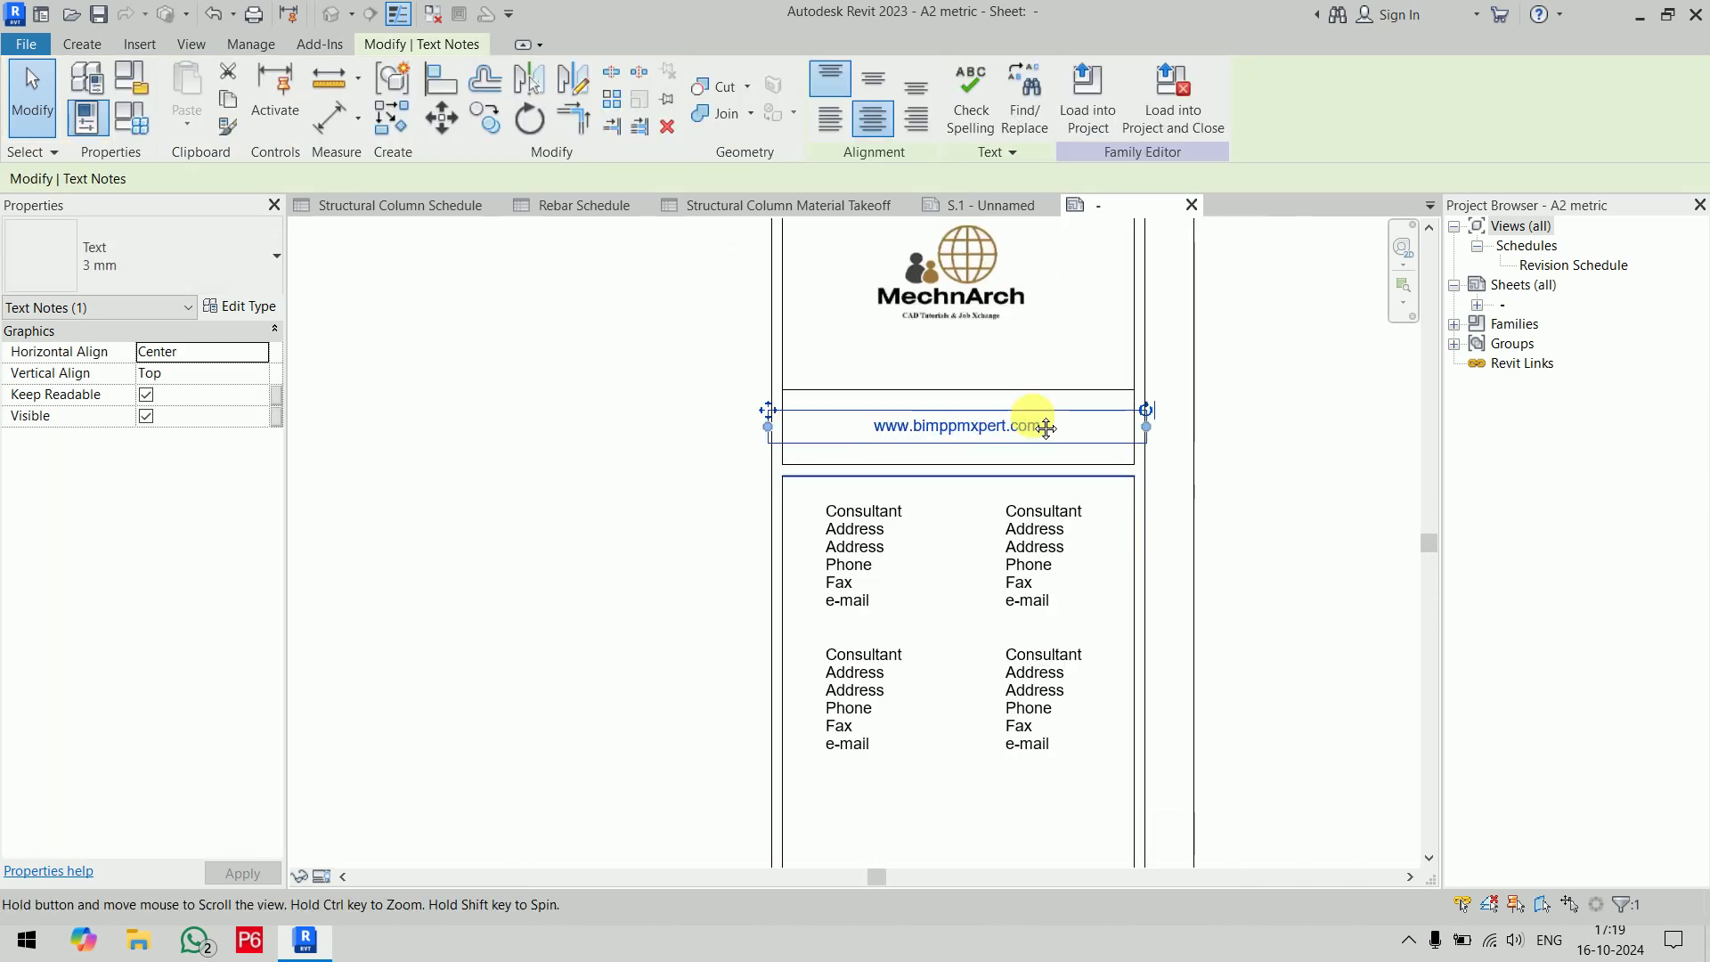
Delete the two right-hand consultant text blocks from the titleblock's consultant cell
middle_click_drag(1046, 428, 965, 303)
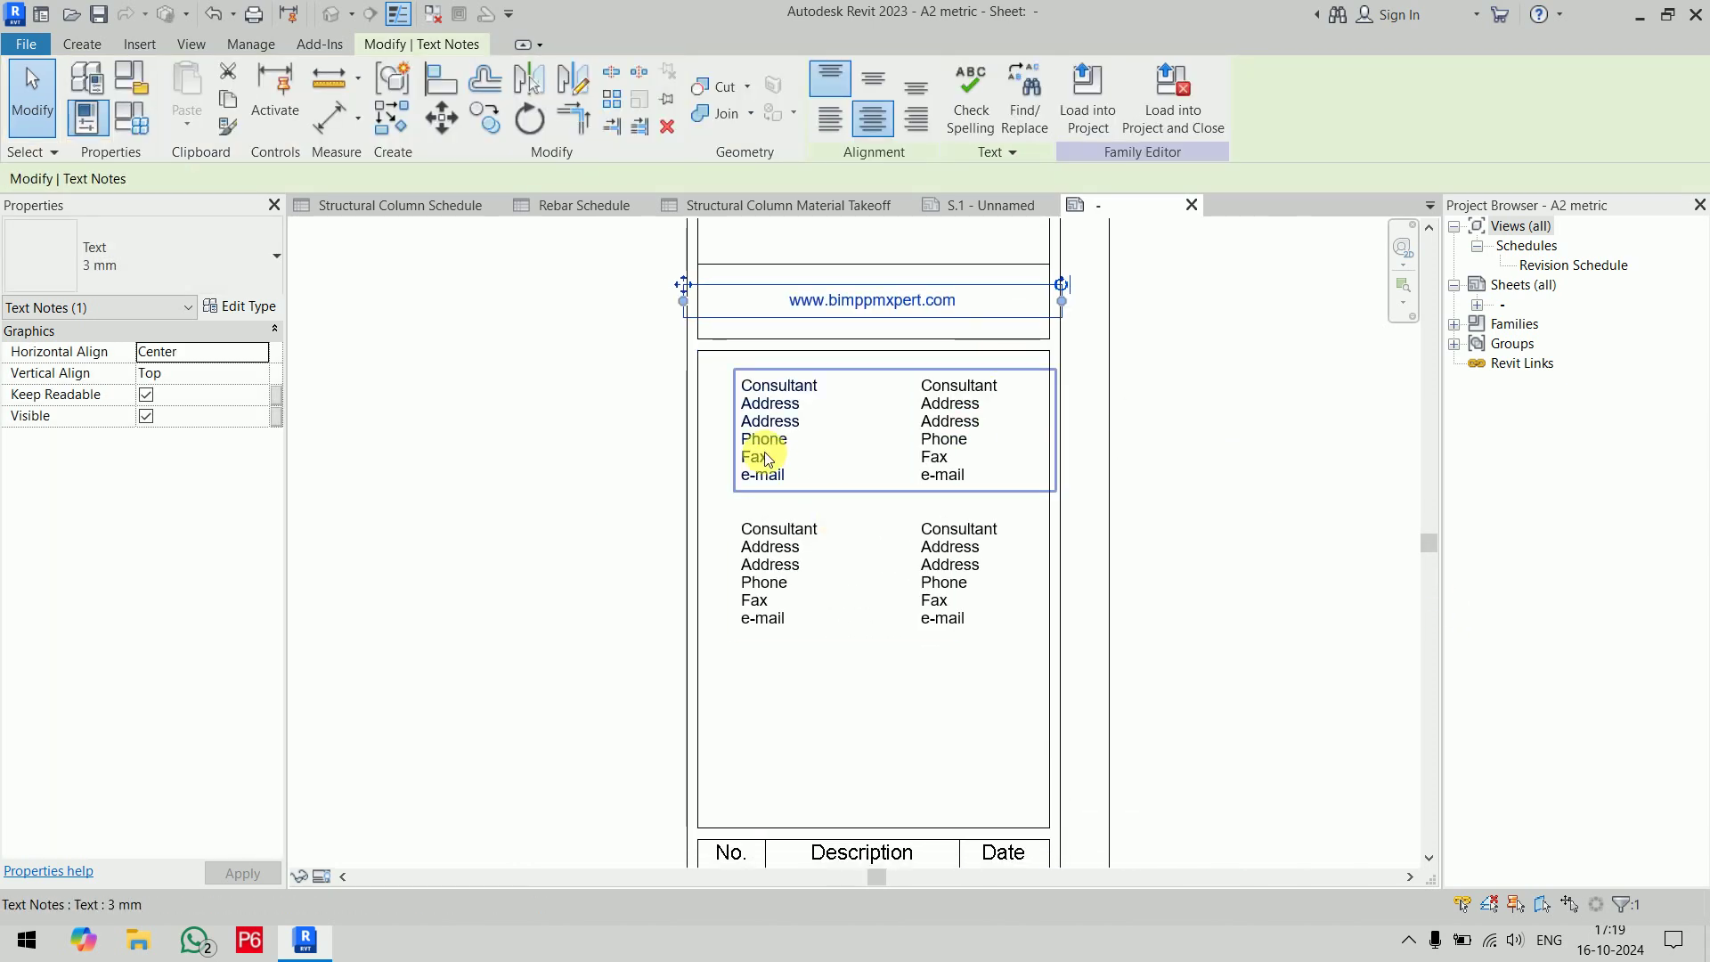
left_click(927, 585)
left_click(998, 564)
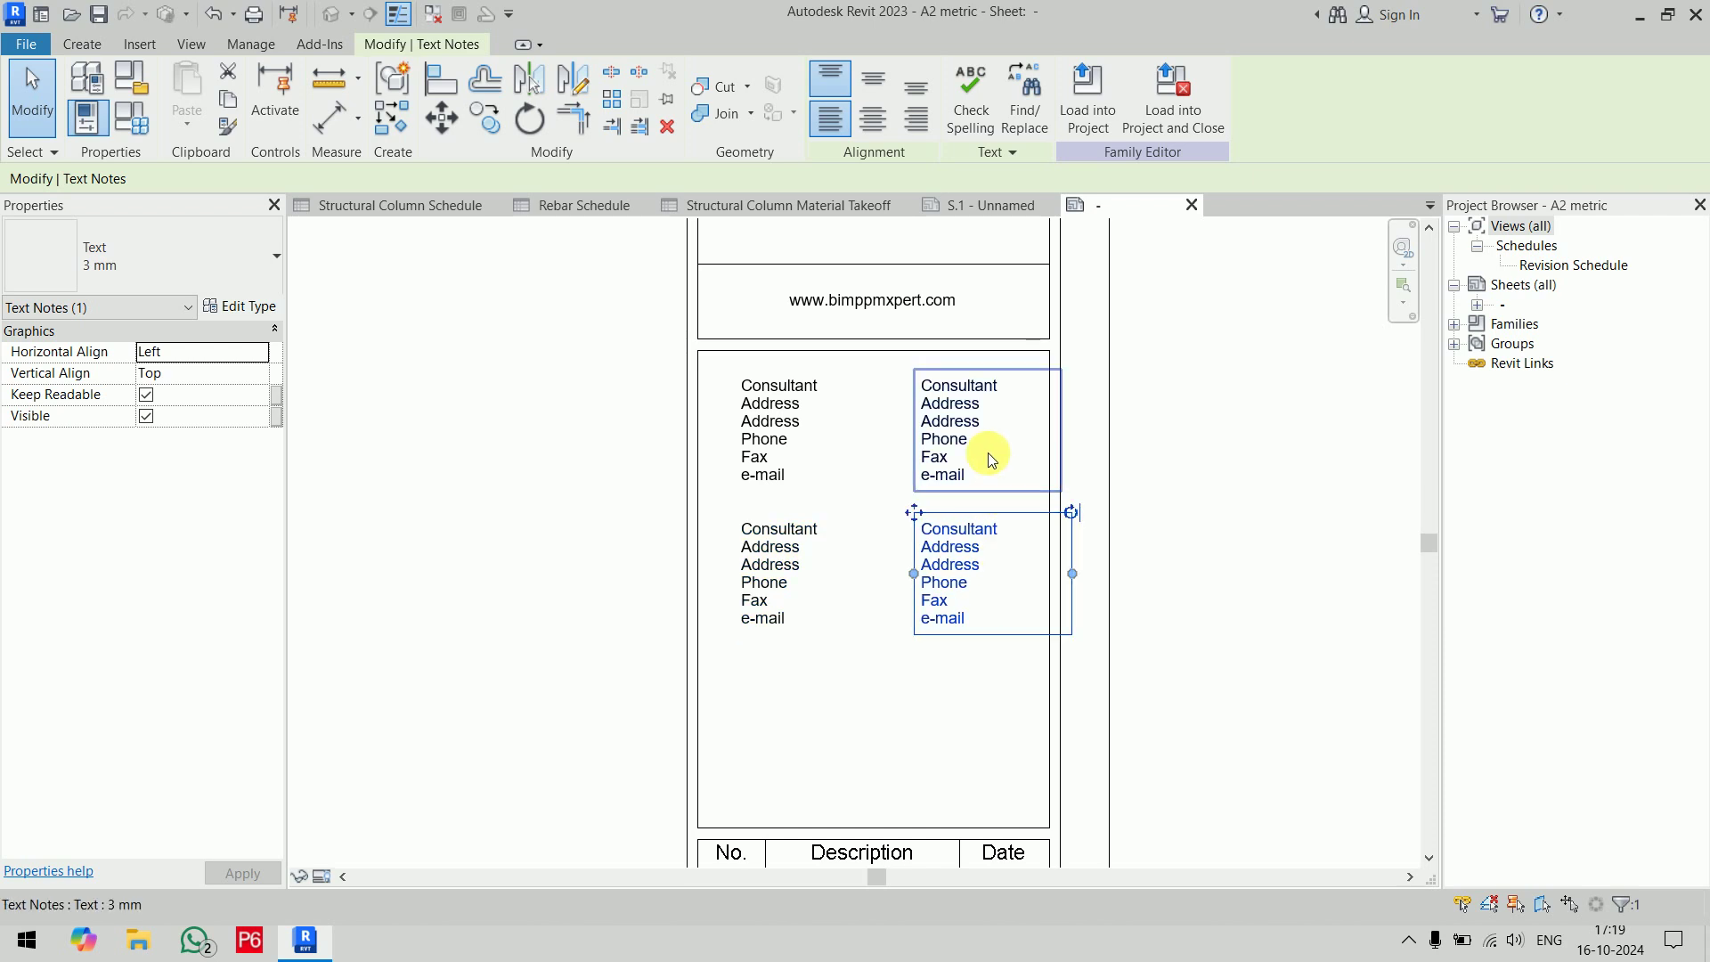
left_click(991, 459)
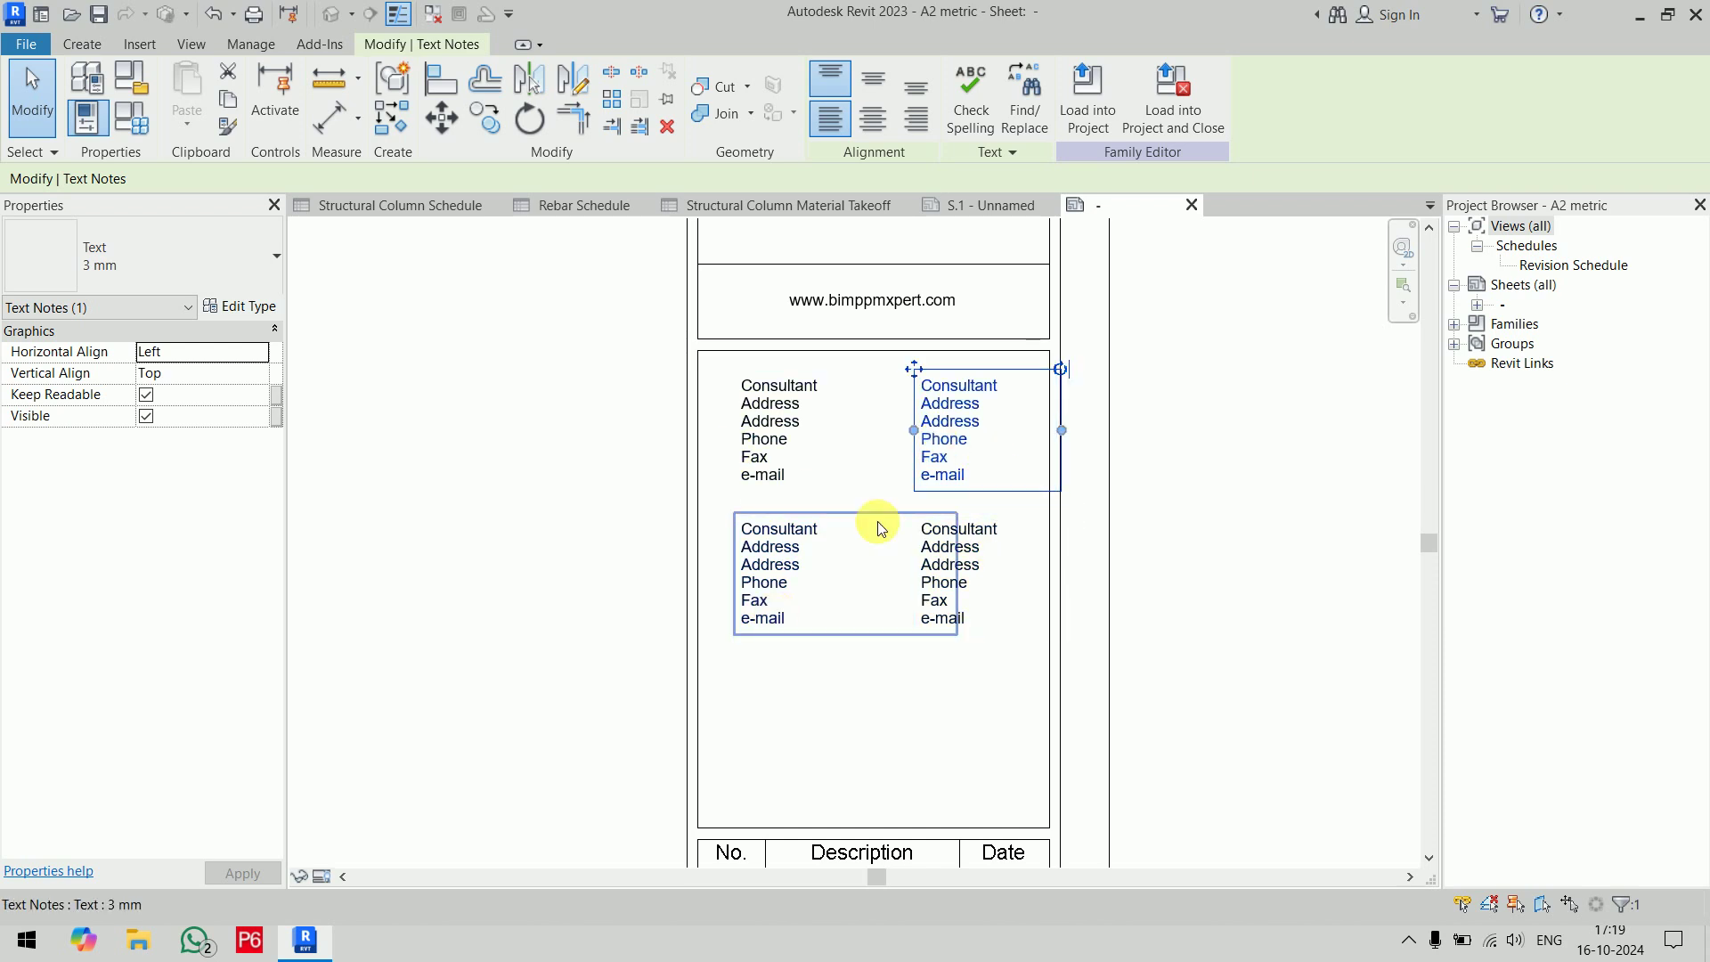
key("Delete")
left_click(1012, 550)
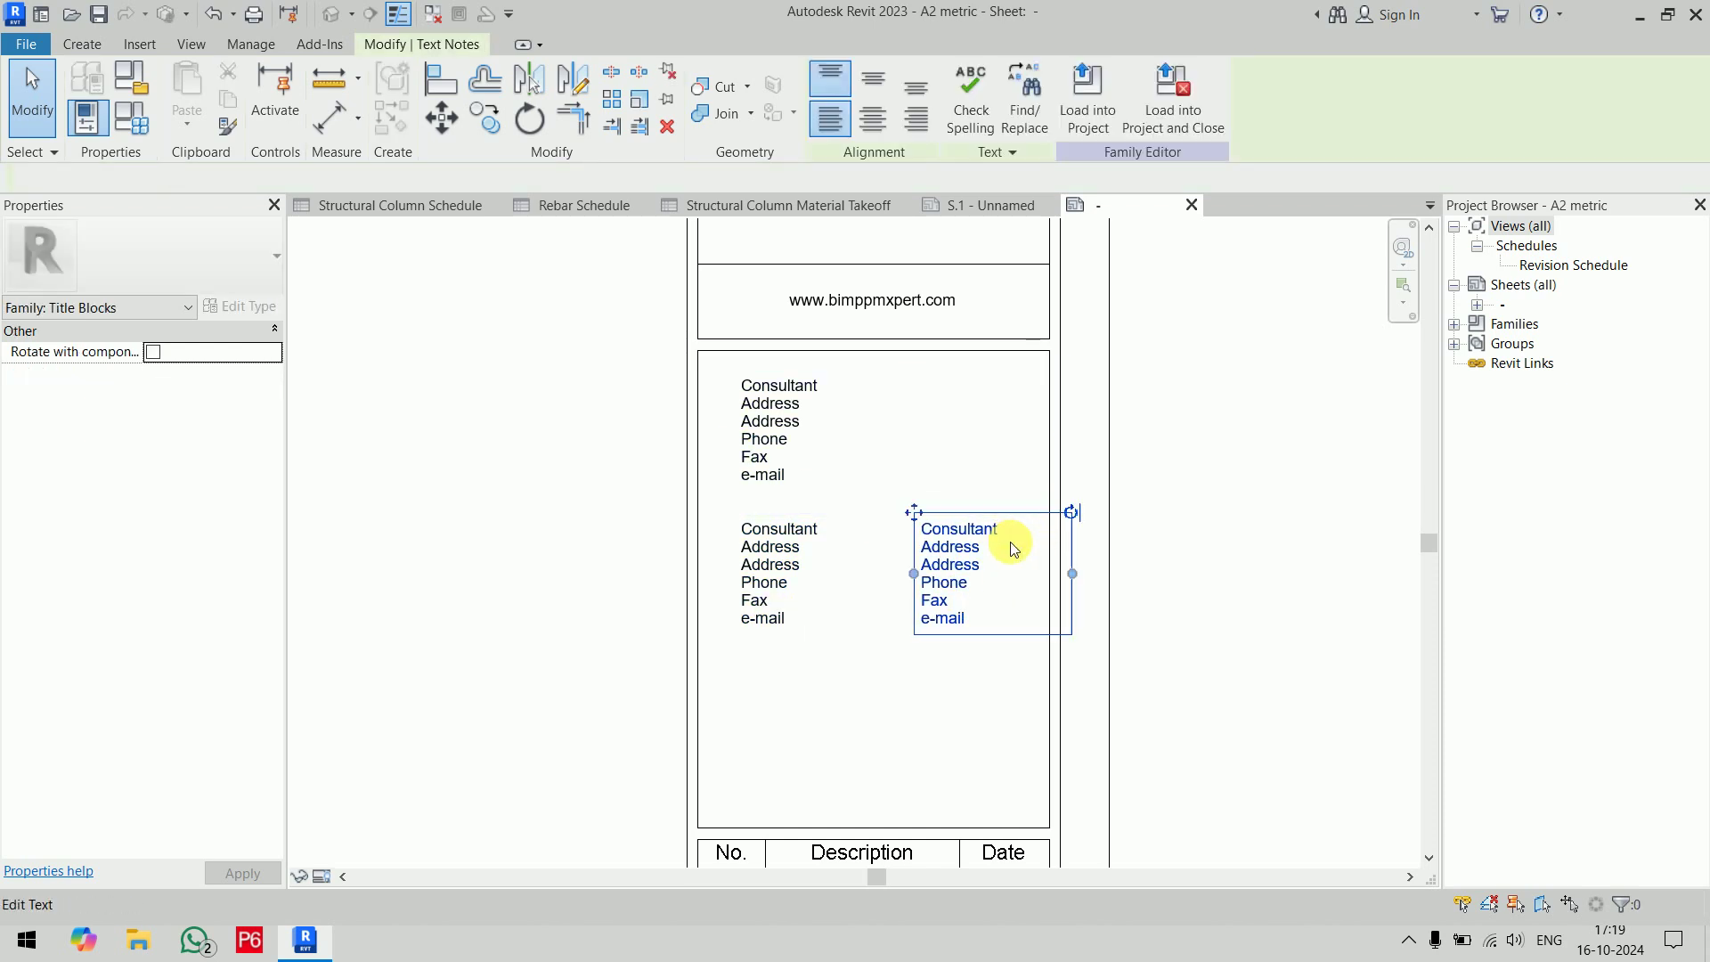
key("Delete")
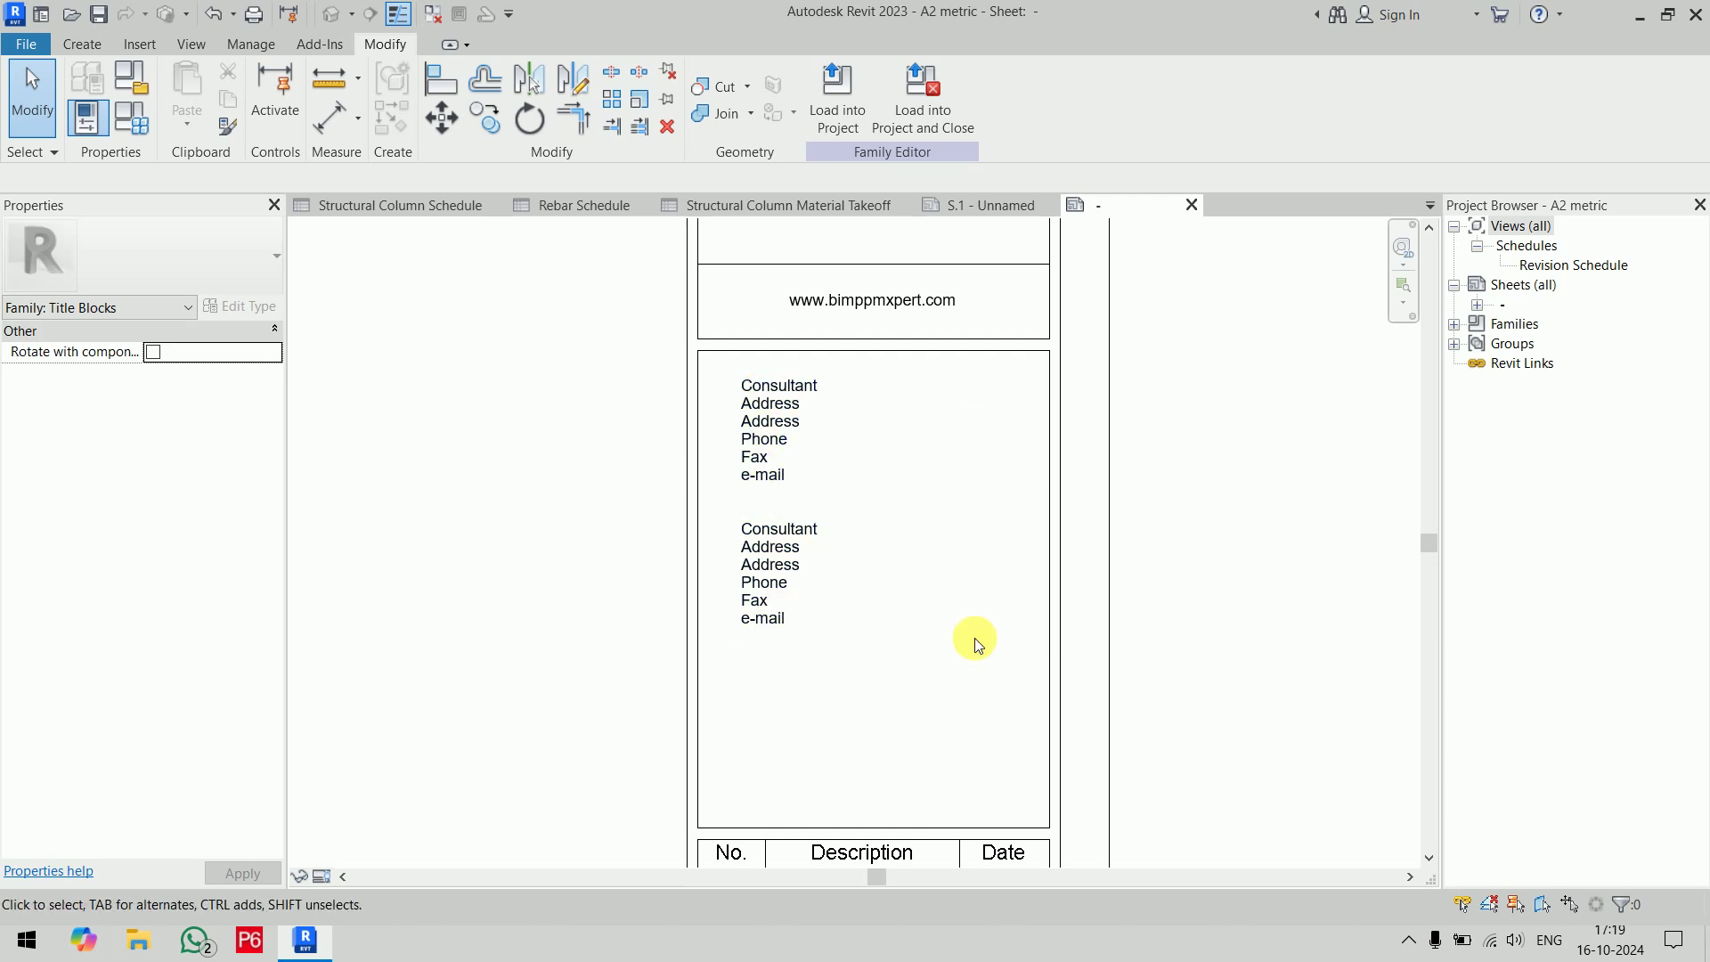
Load the edited A2 metric titleblock into the project and close it without saving, overwriting the existing version and its parameter values
scroll(977, 644, "down", 3)
middle_click_drag(977, 699, 1049, 340)
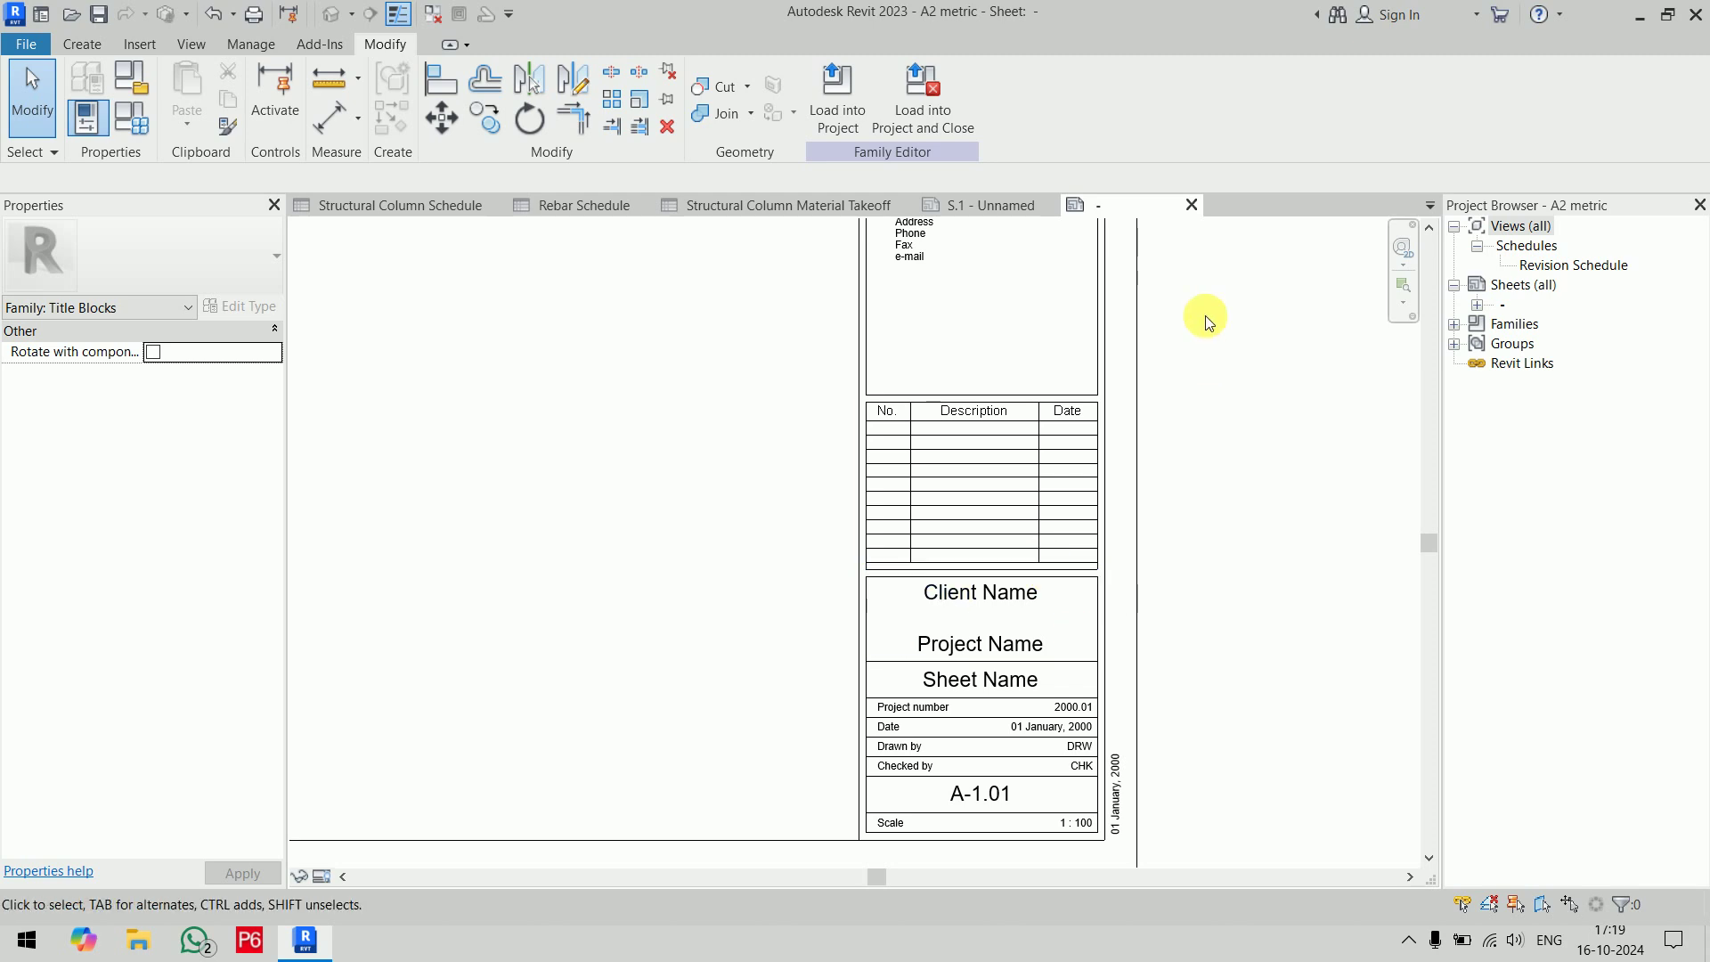
left_click(938, 131)
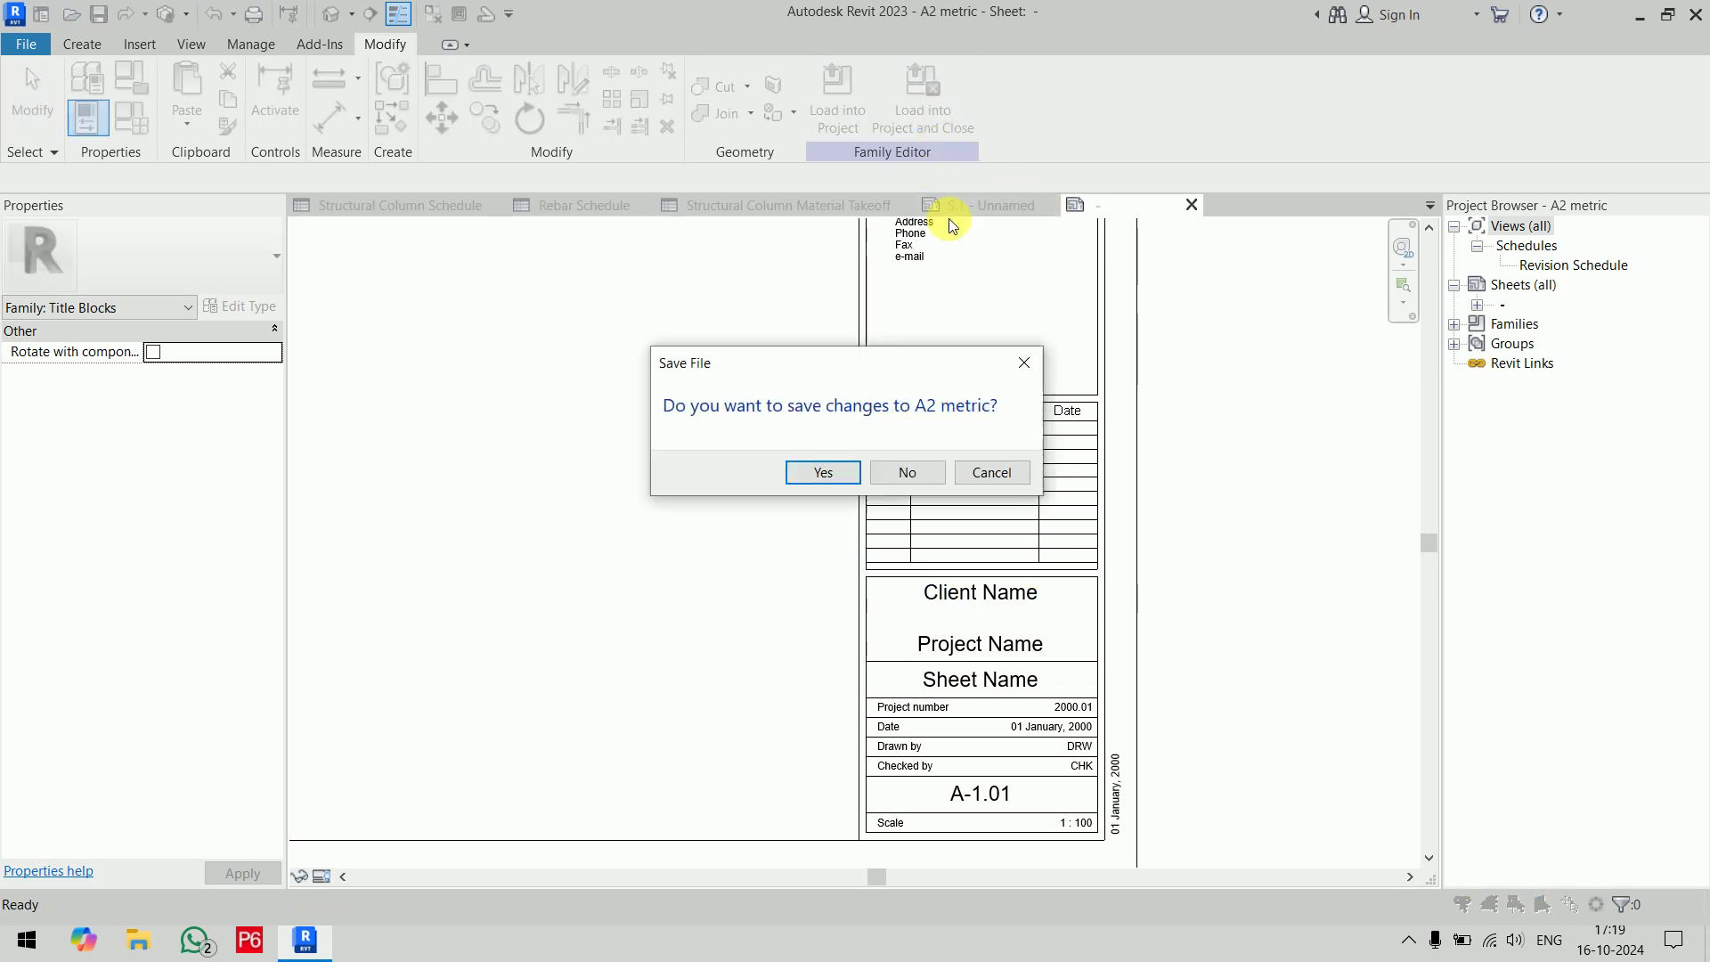
left_click(907, 478)
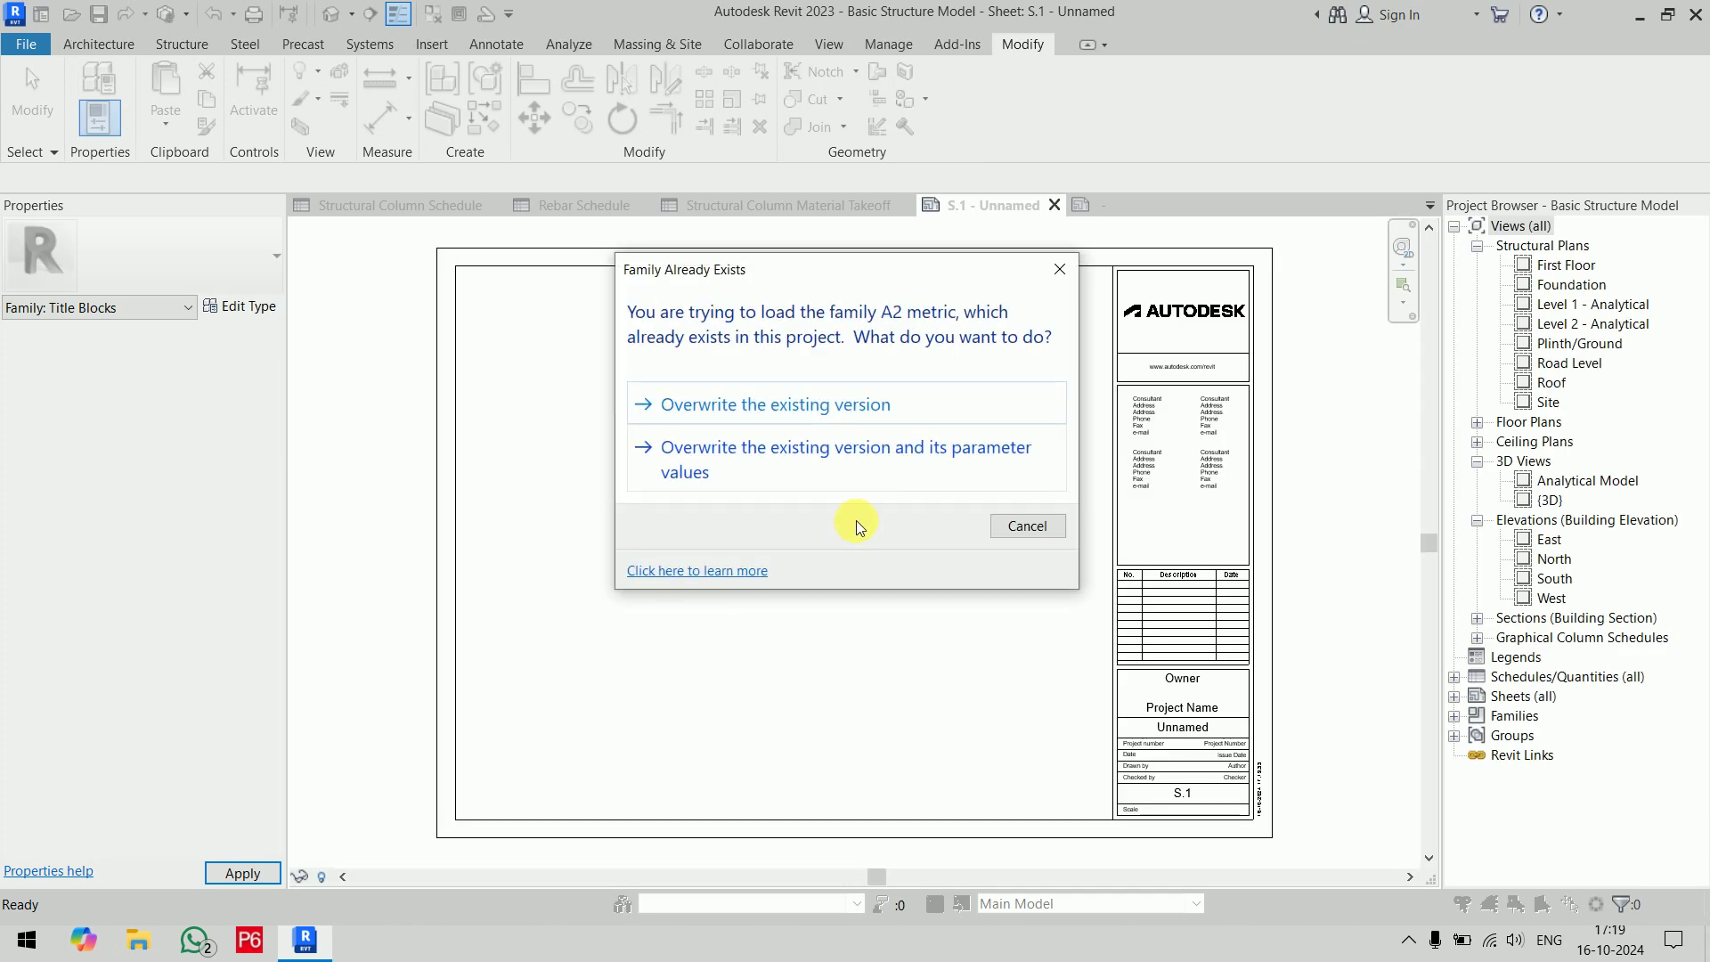
left_click(832, 467)
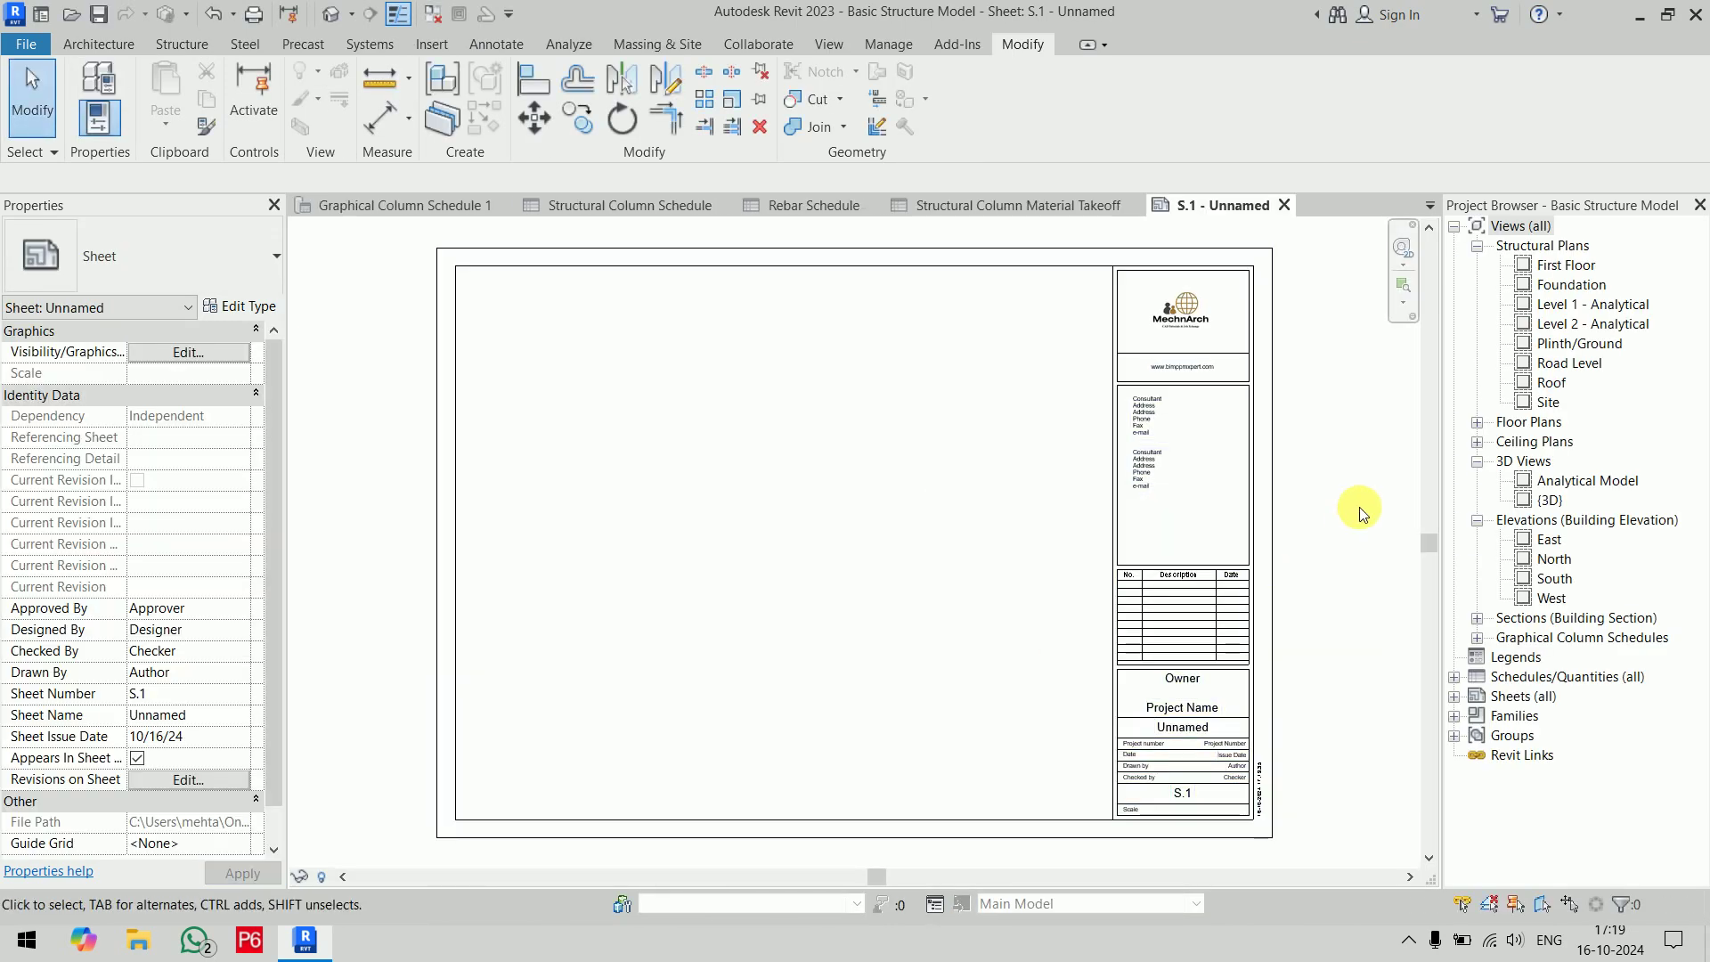
Examine the titleblock's project and sheet fields and the sheet's identity data, from Approved By through Sheet Issue Date
scroll(1050, 499, "up", 5)
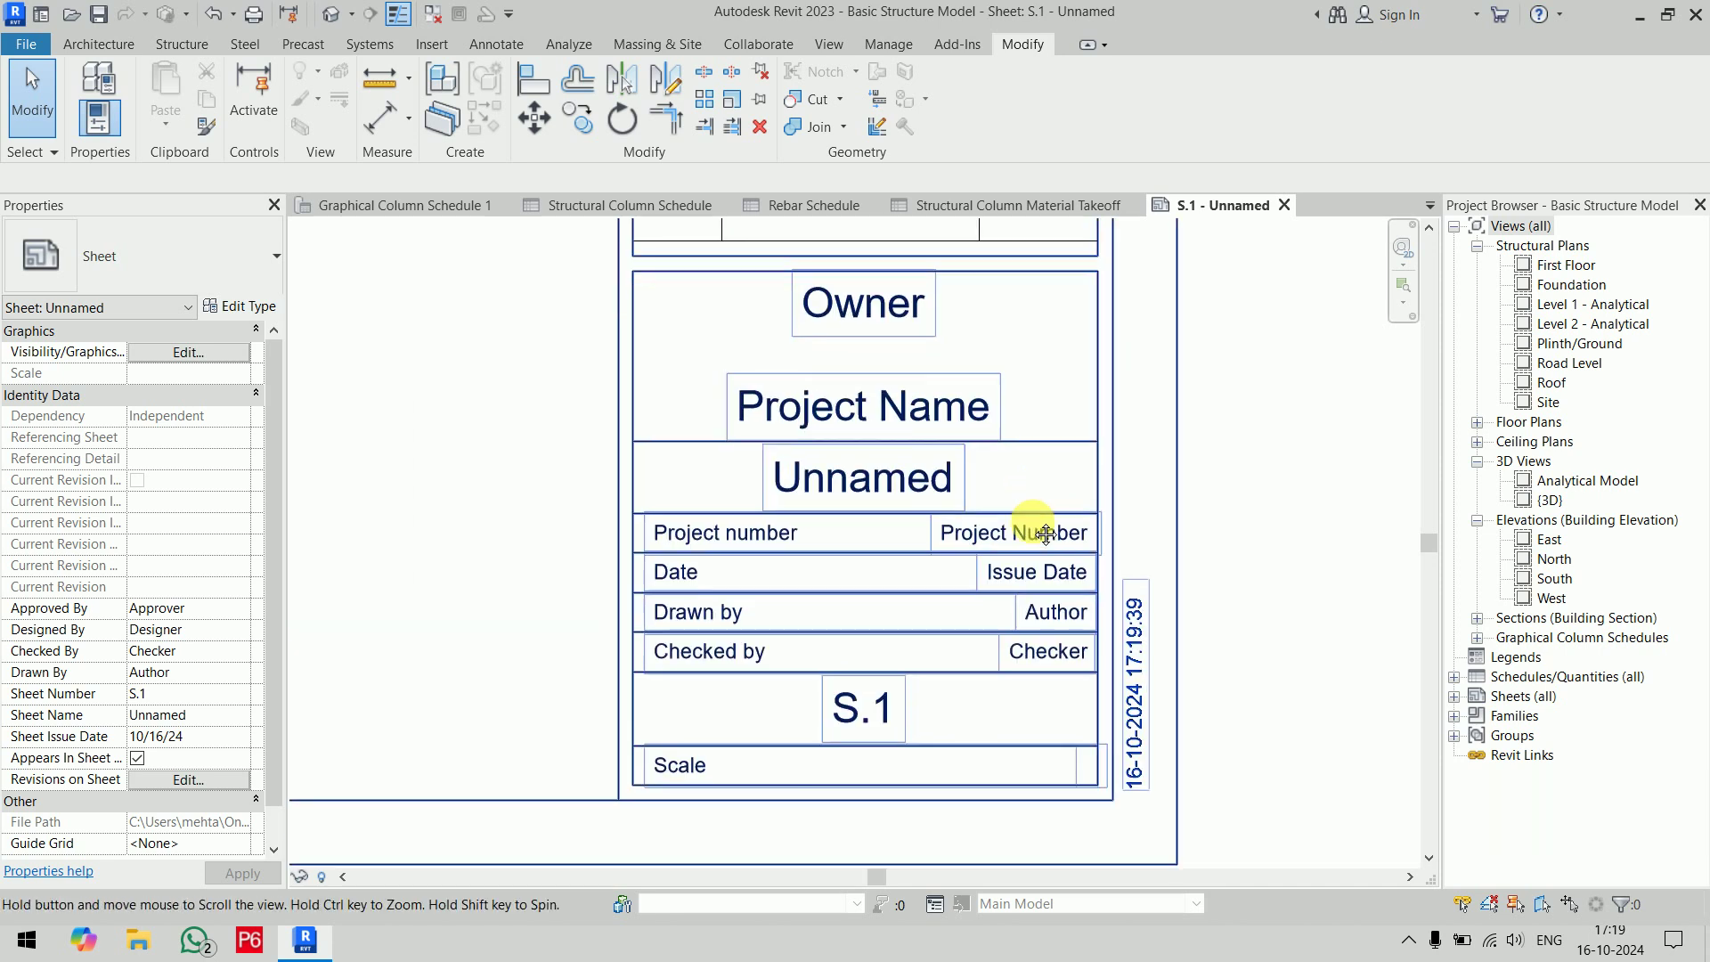
middle_click_drag(1045, 533, 1047, 532)
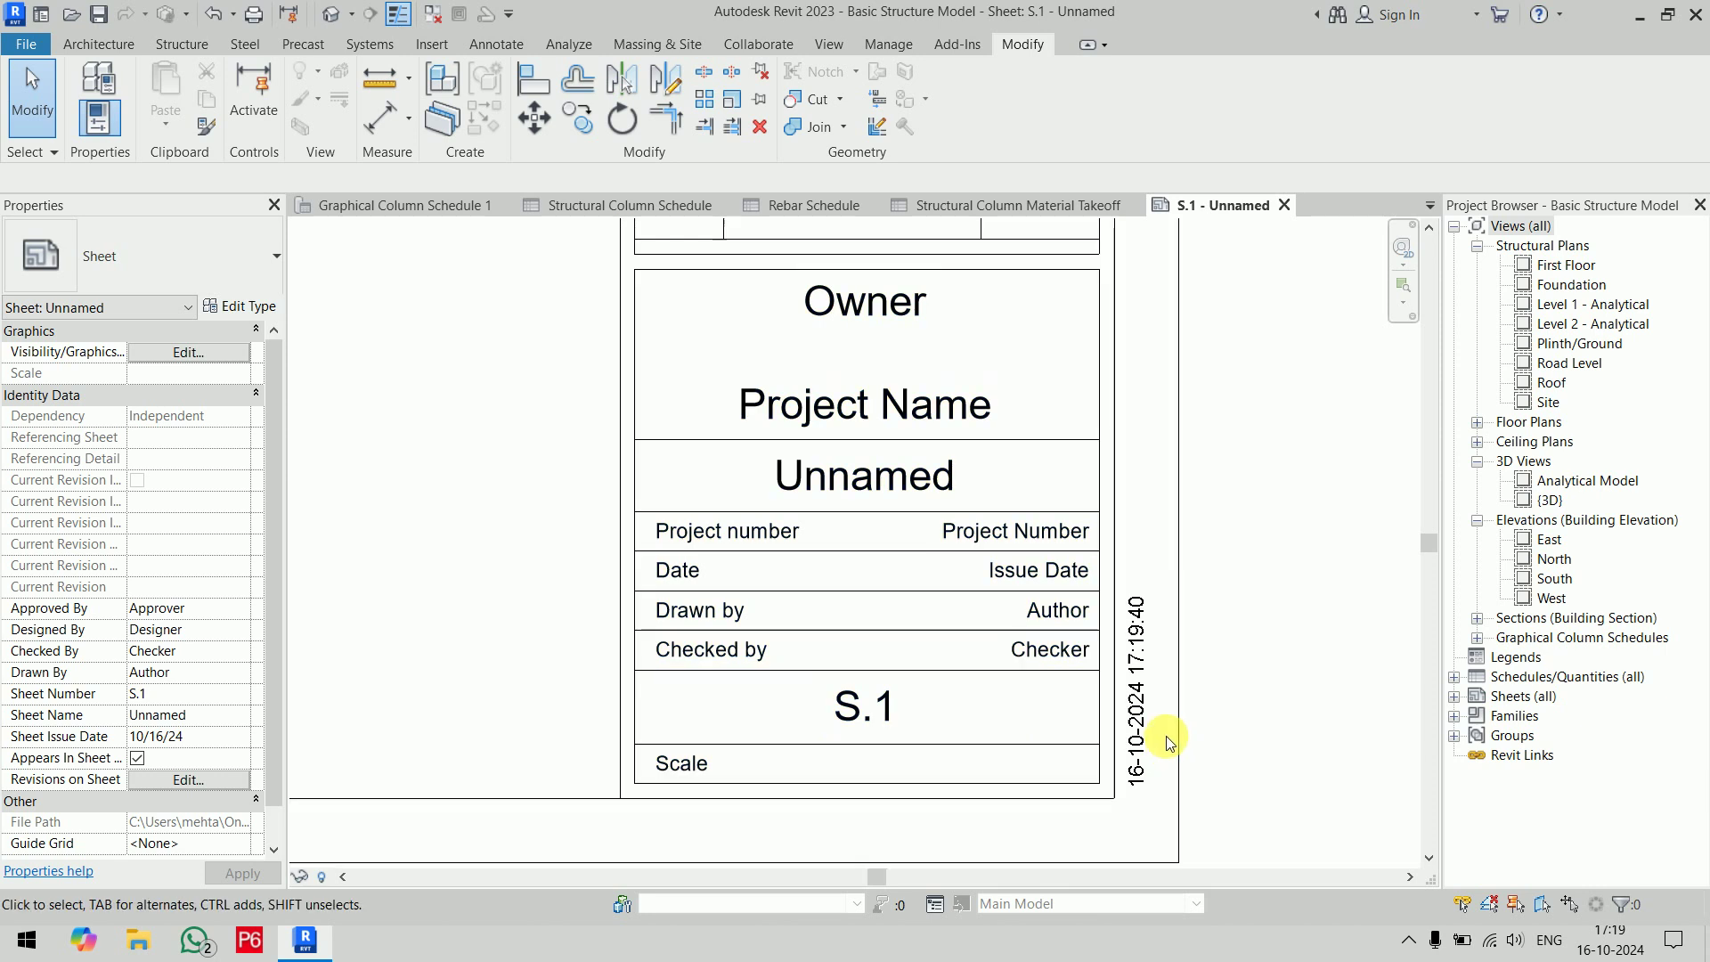
scroll(1240, 564, "down", 5)
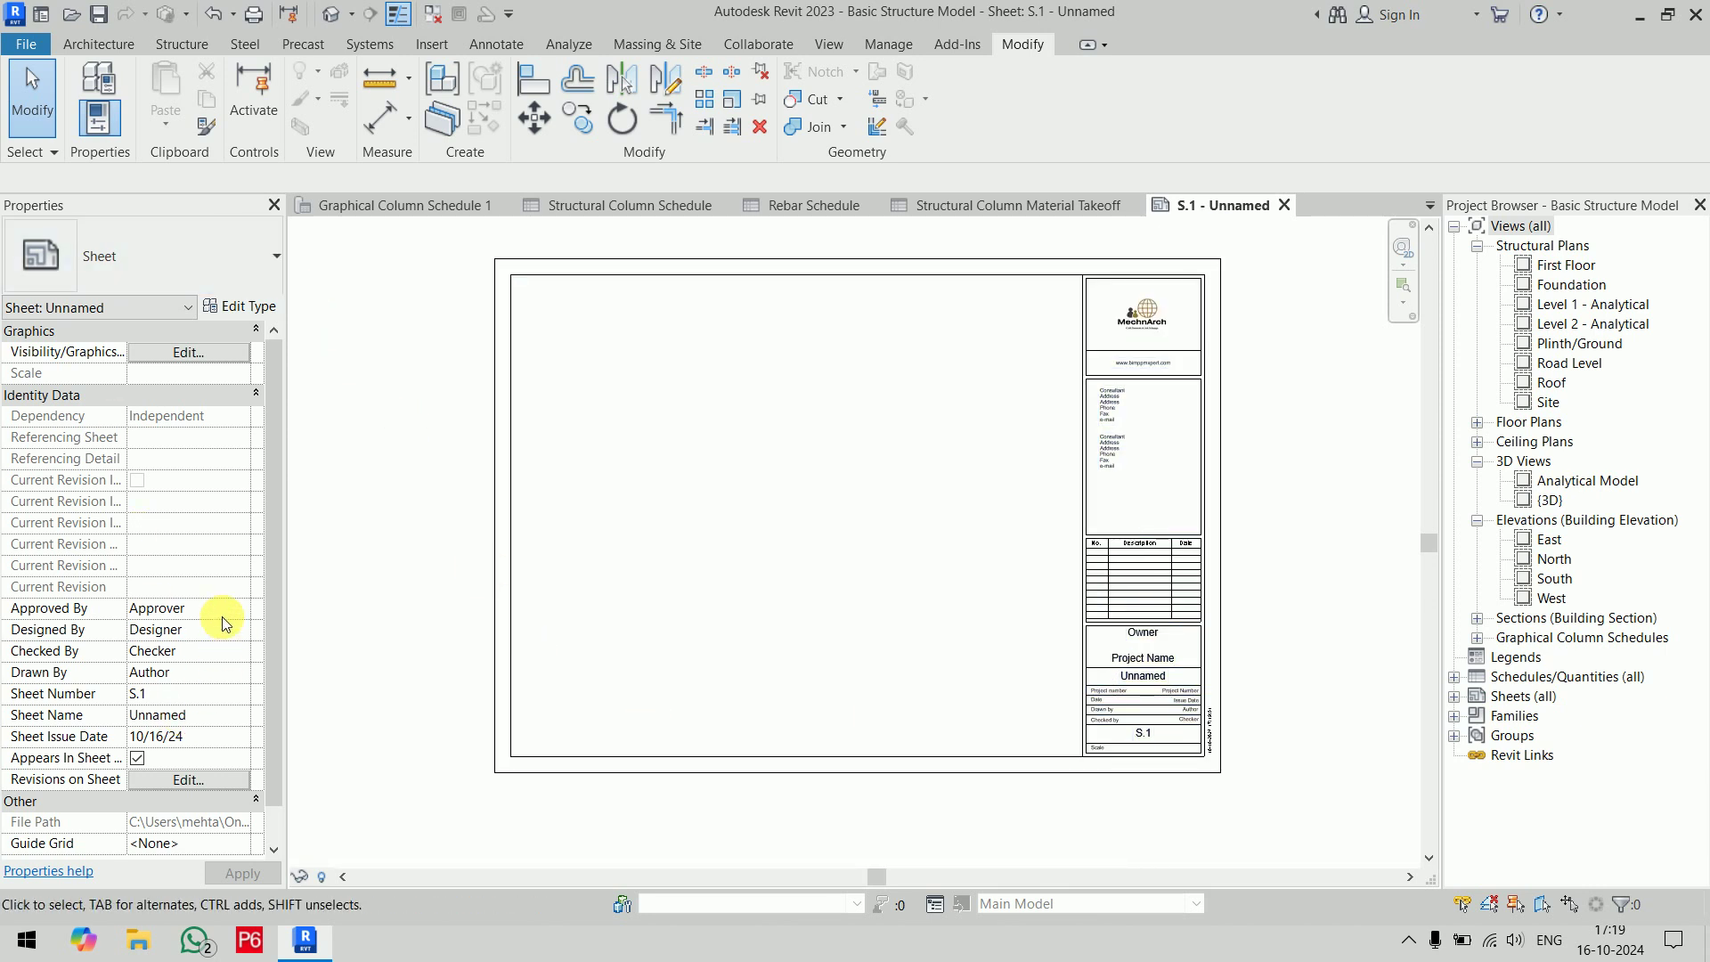
left_click(182, 609)
left_click(211, 630)
left_click(210, 651)
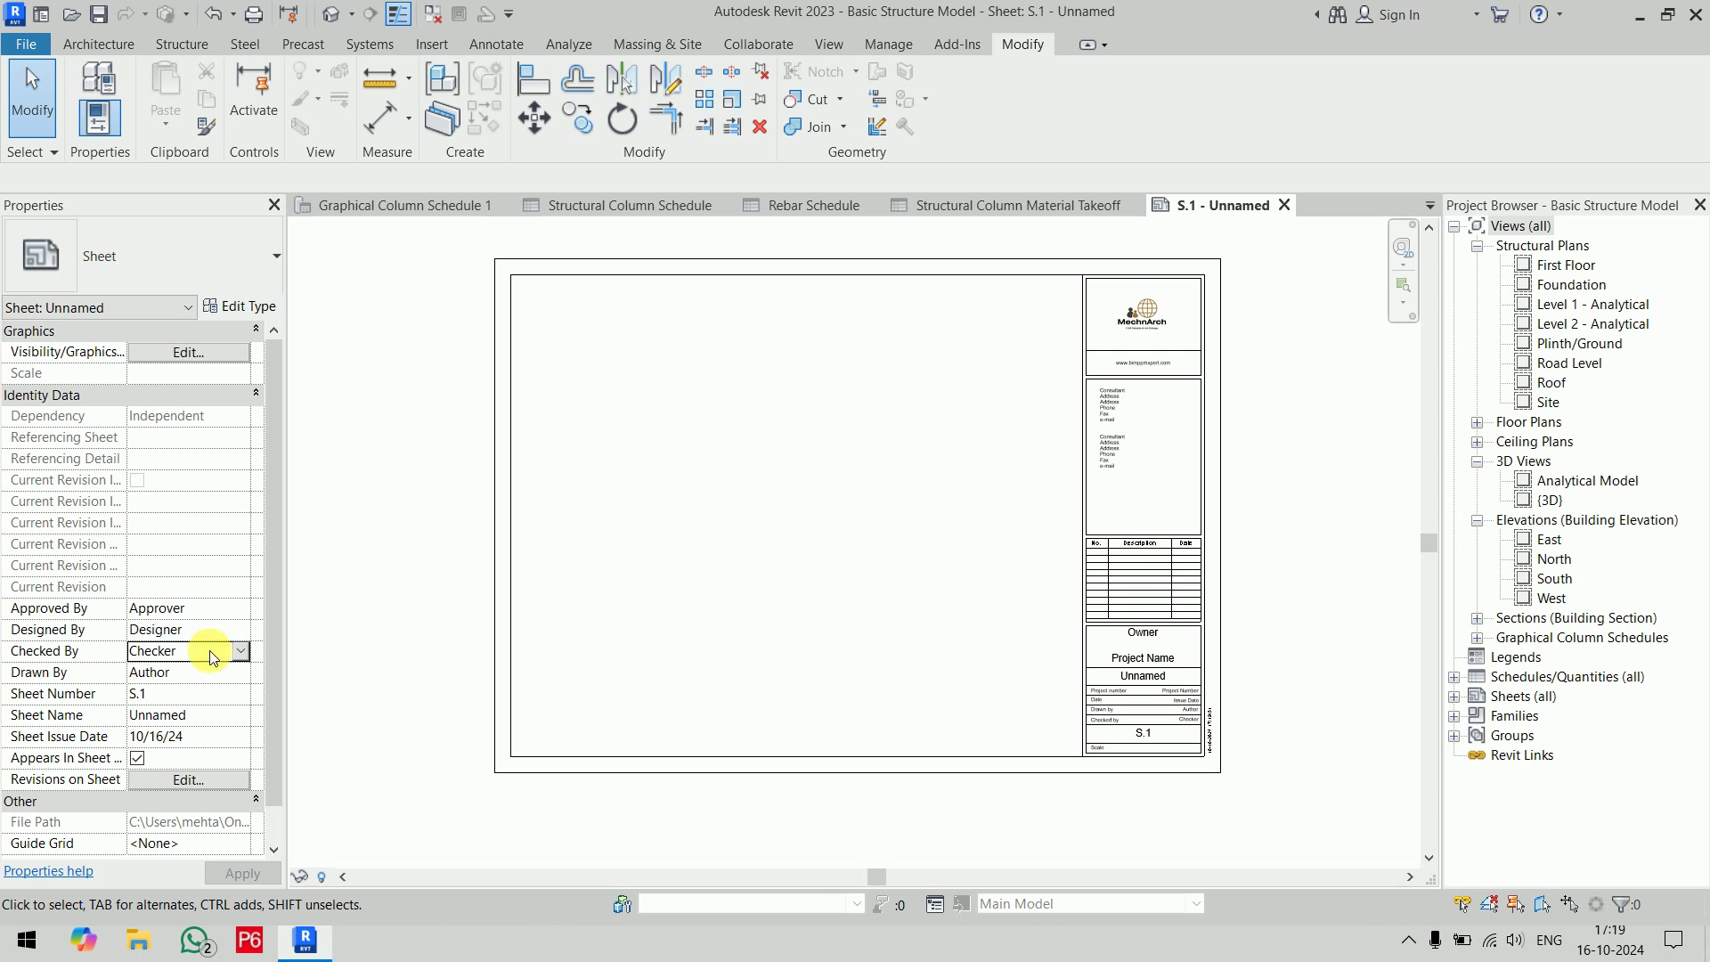
left_click(210, 672)
left_click(209, 691)
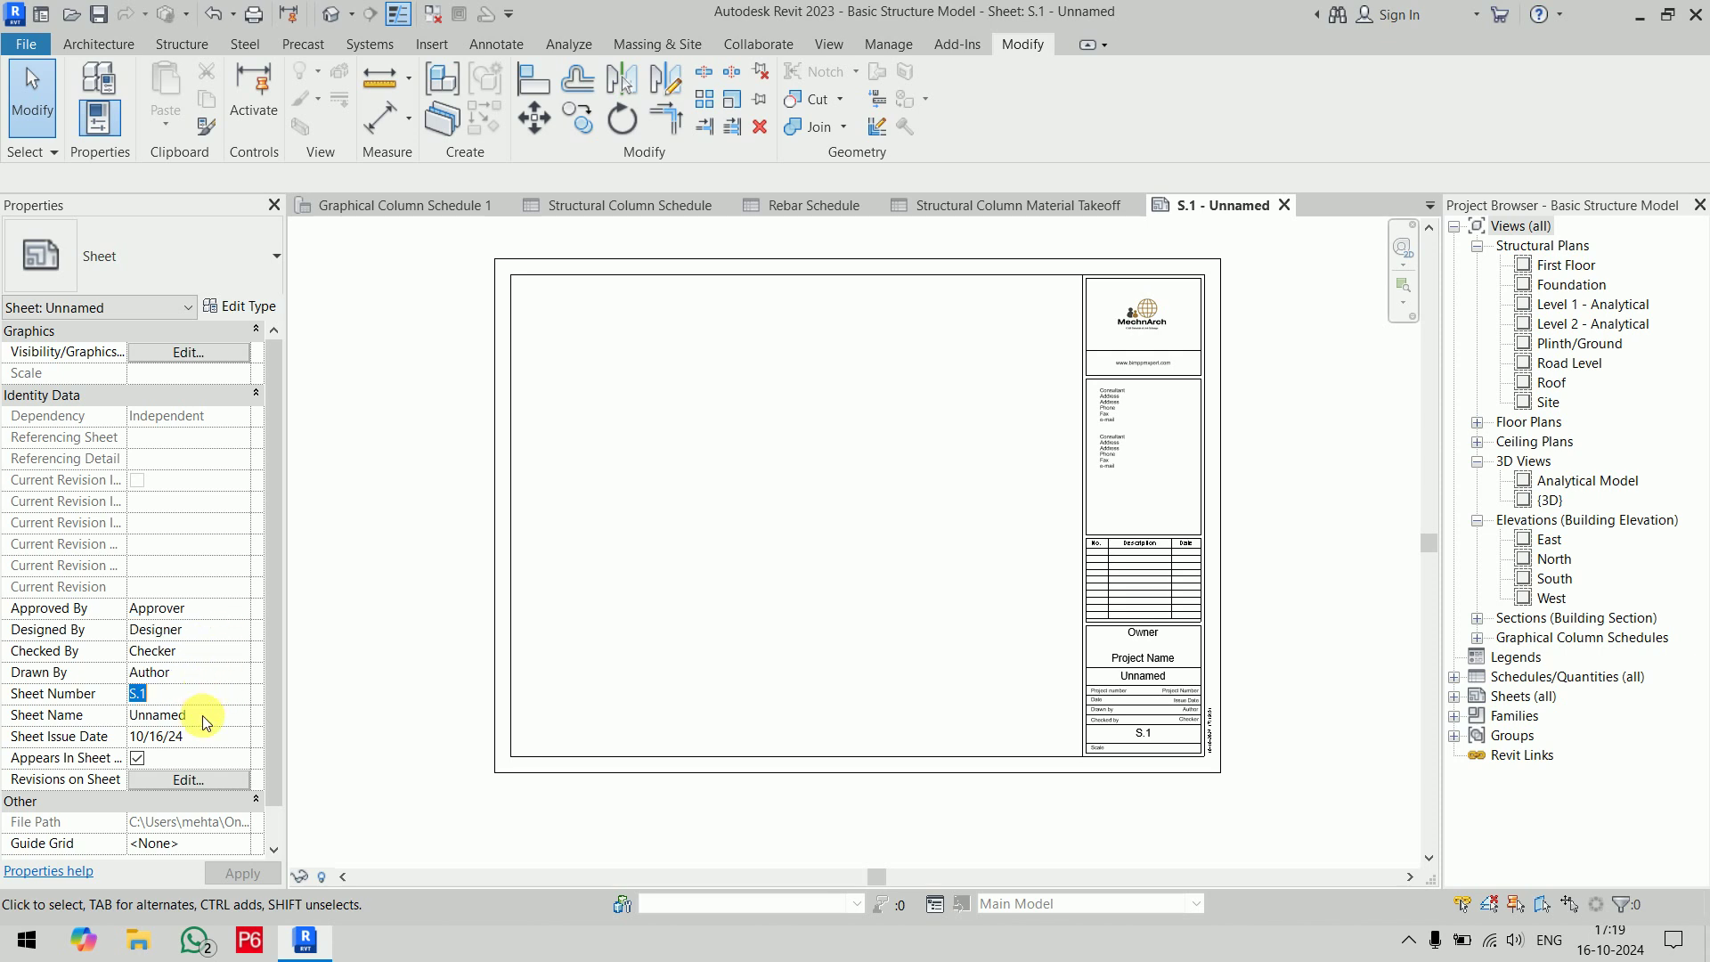
left_click(210, 718)
left_click(207, 737)
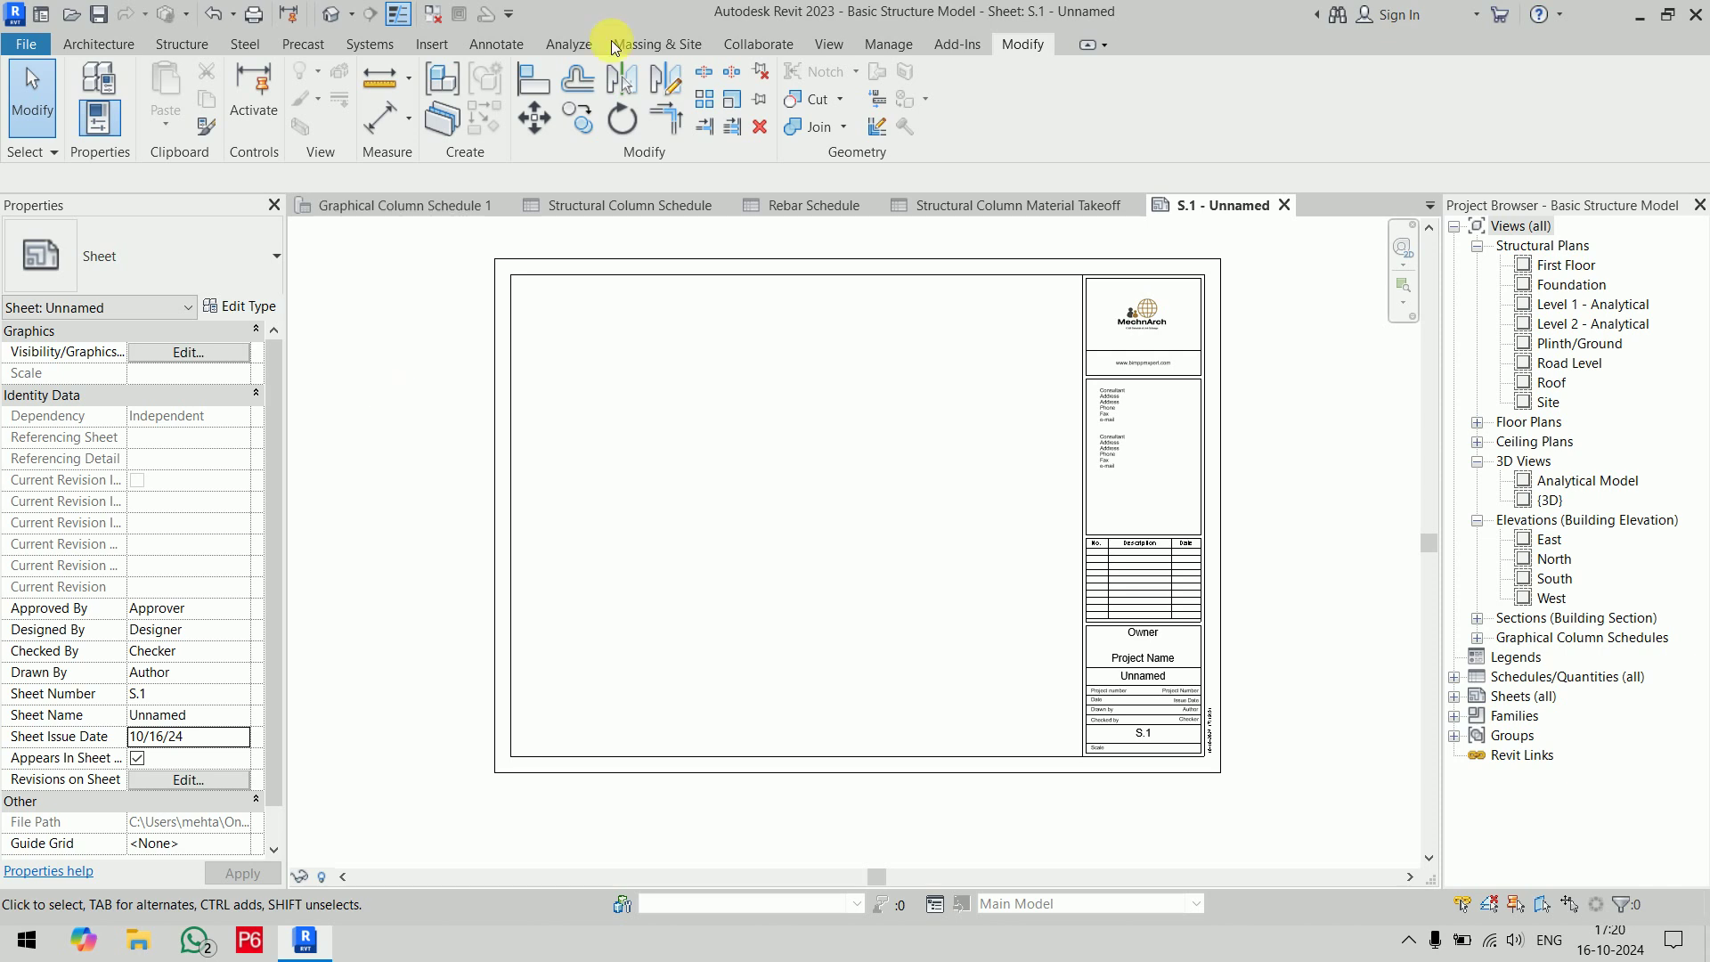
Review the Project Information parameters such as issue date, client name, address, project name and number, and accept them without edits
left_click(891, 44)
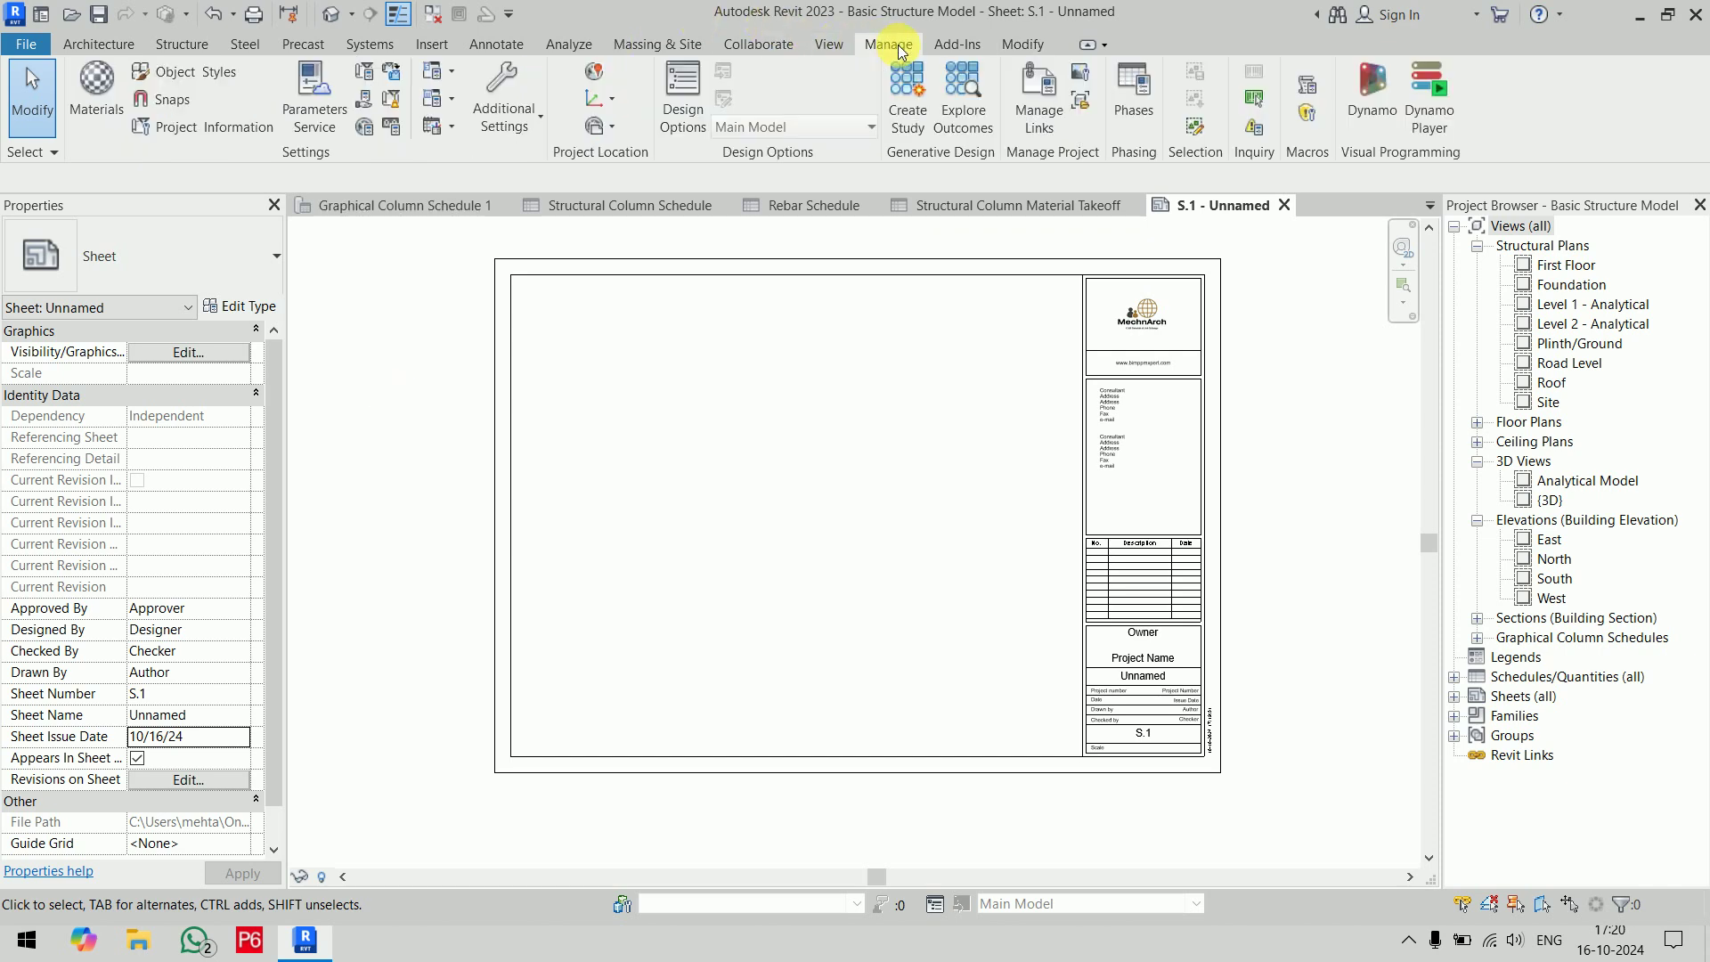
left_click(225, 145)
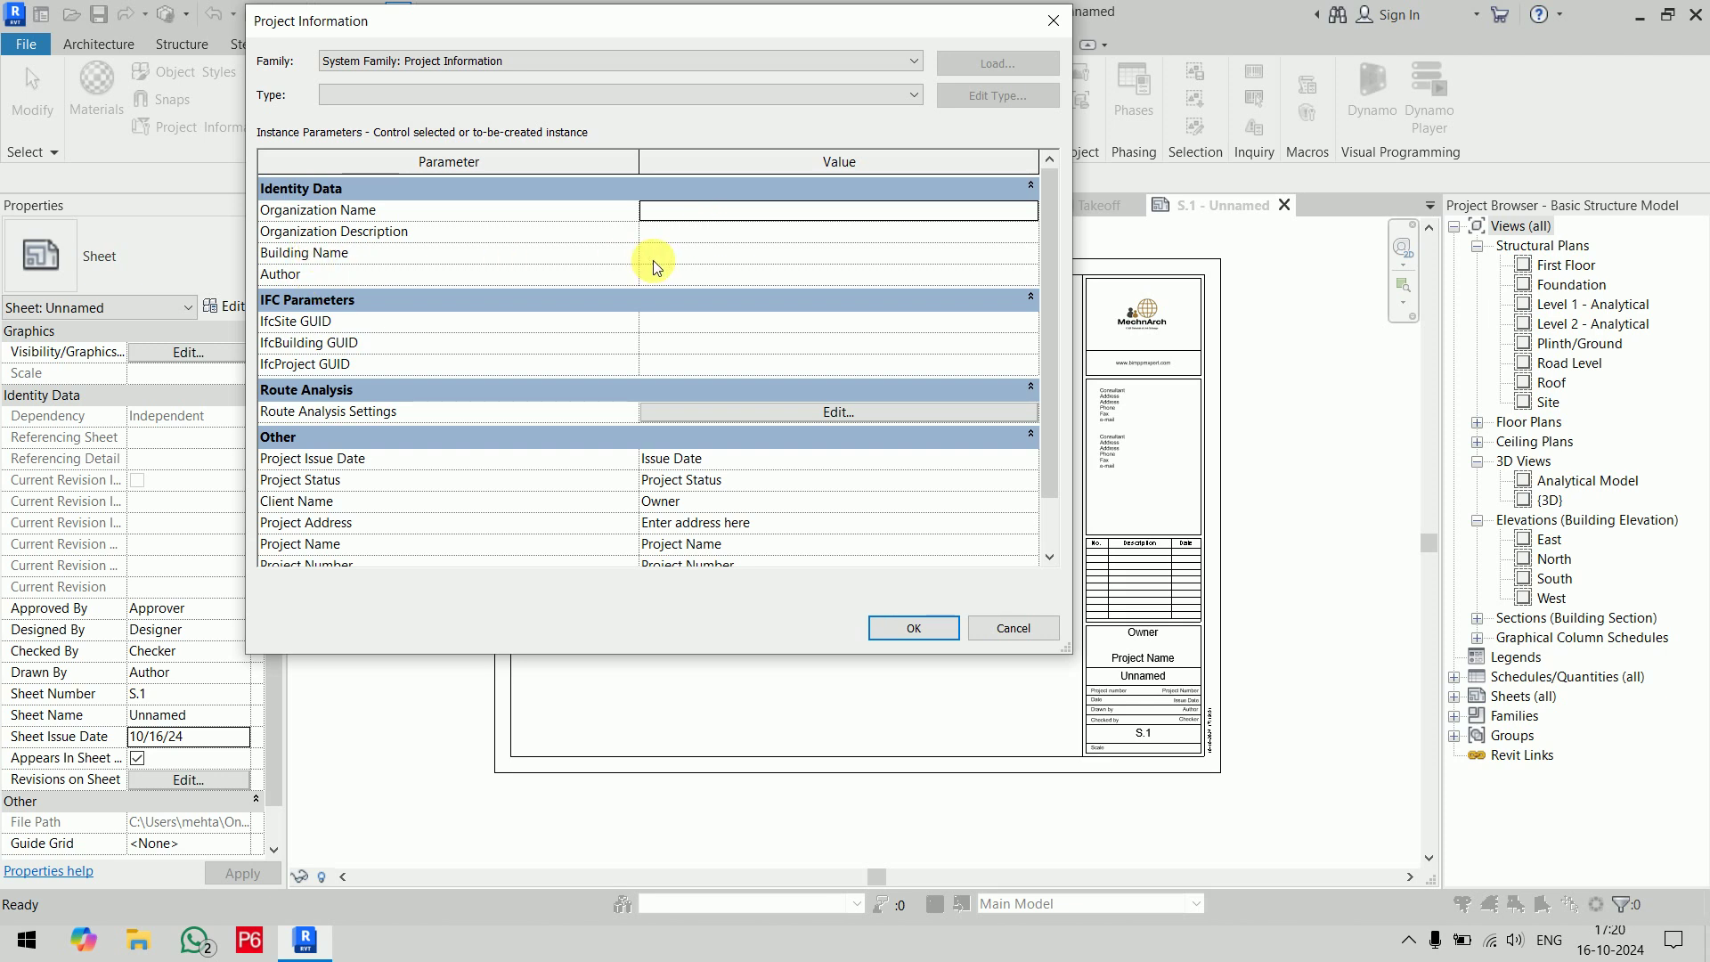
scroll(777, 279, "down", 1)
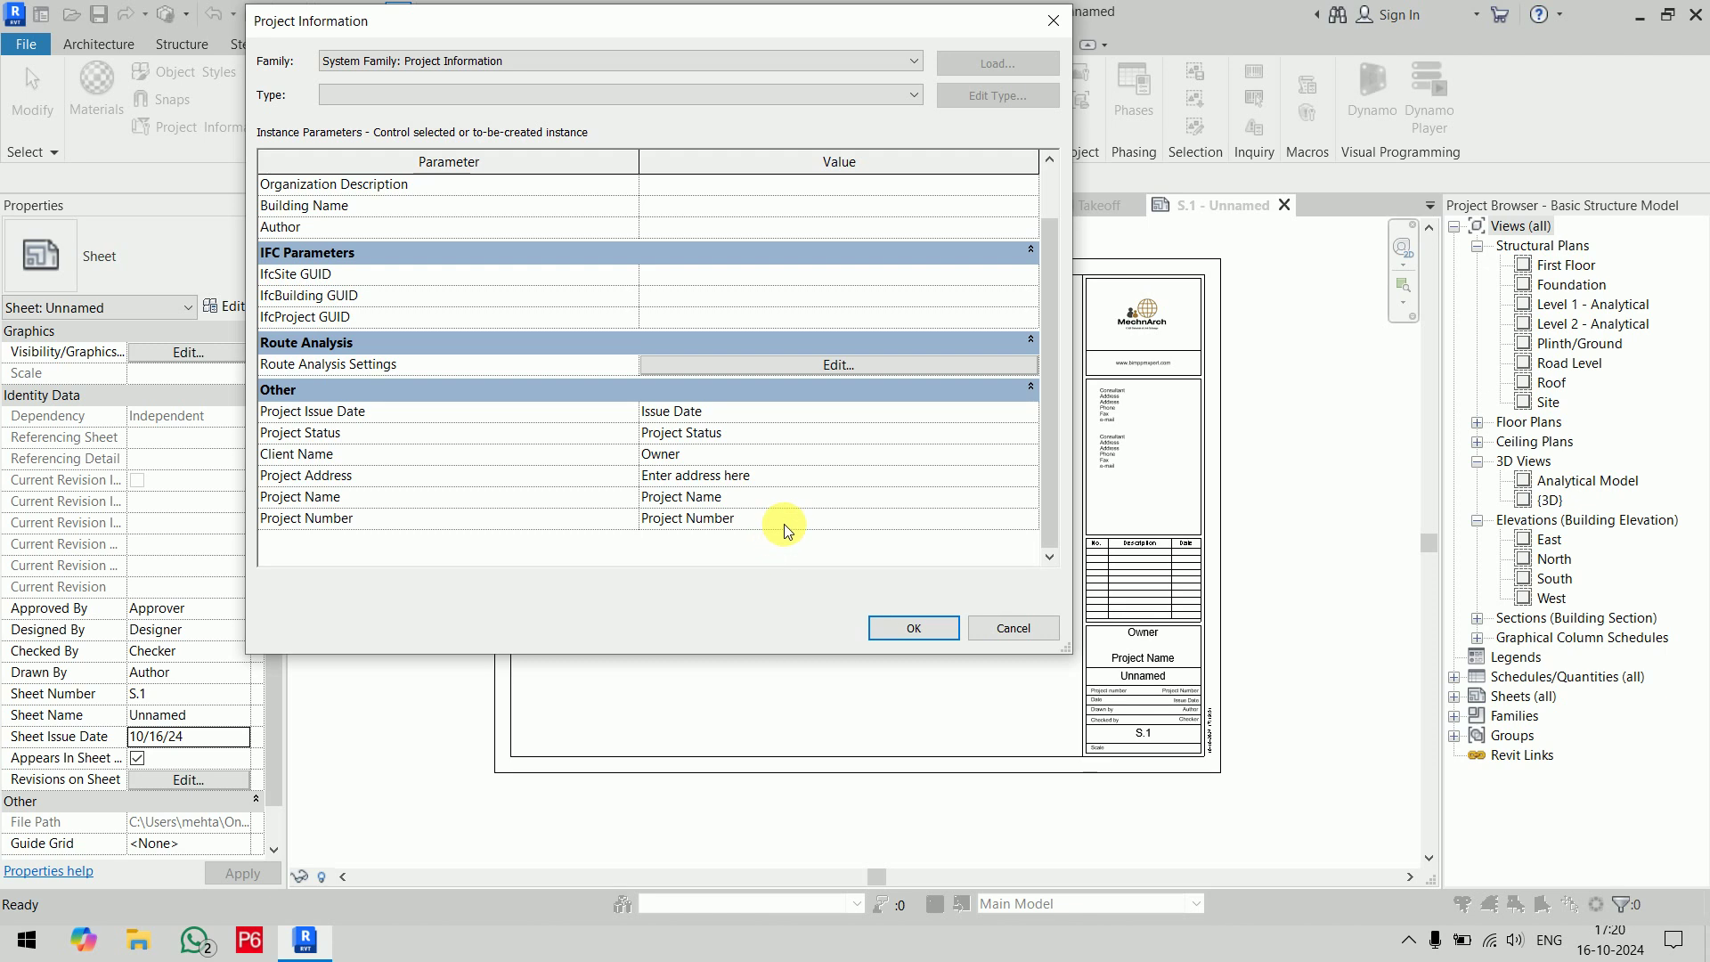
left_click(915, 626)
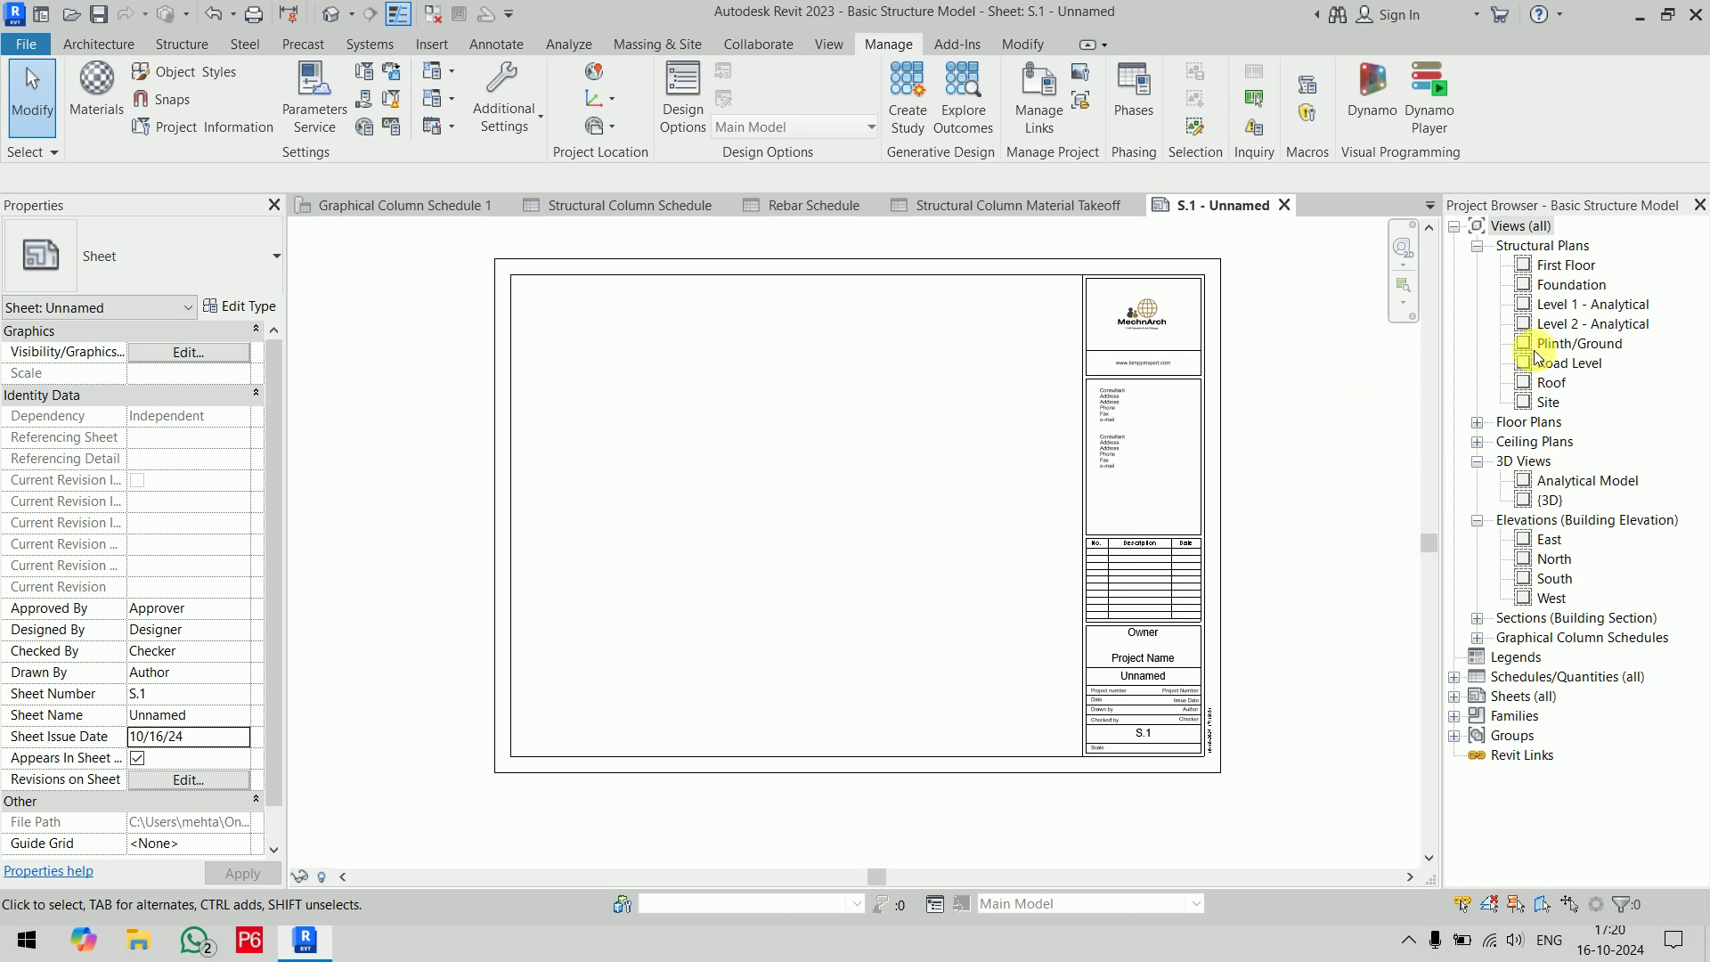
Try placing the Plinth/Ground structural plan on sheet S.1 and remove its viewport again
left_click(1572, 346)
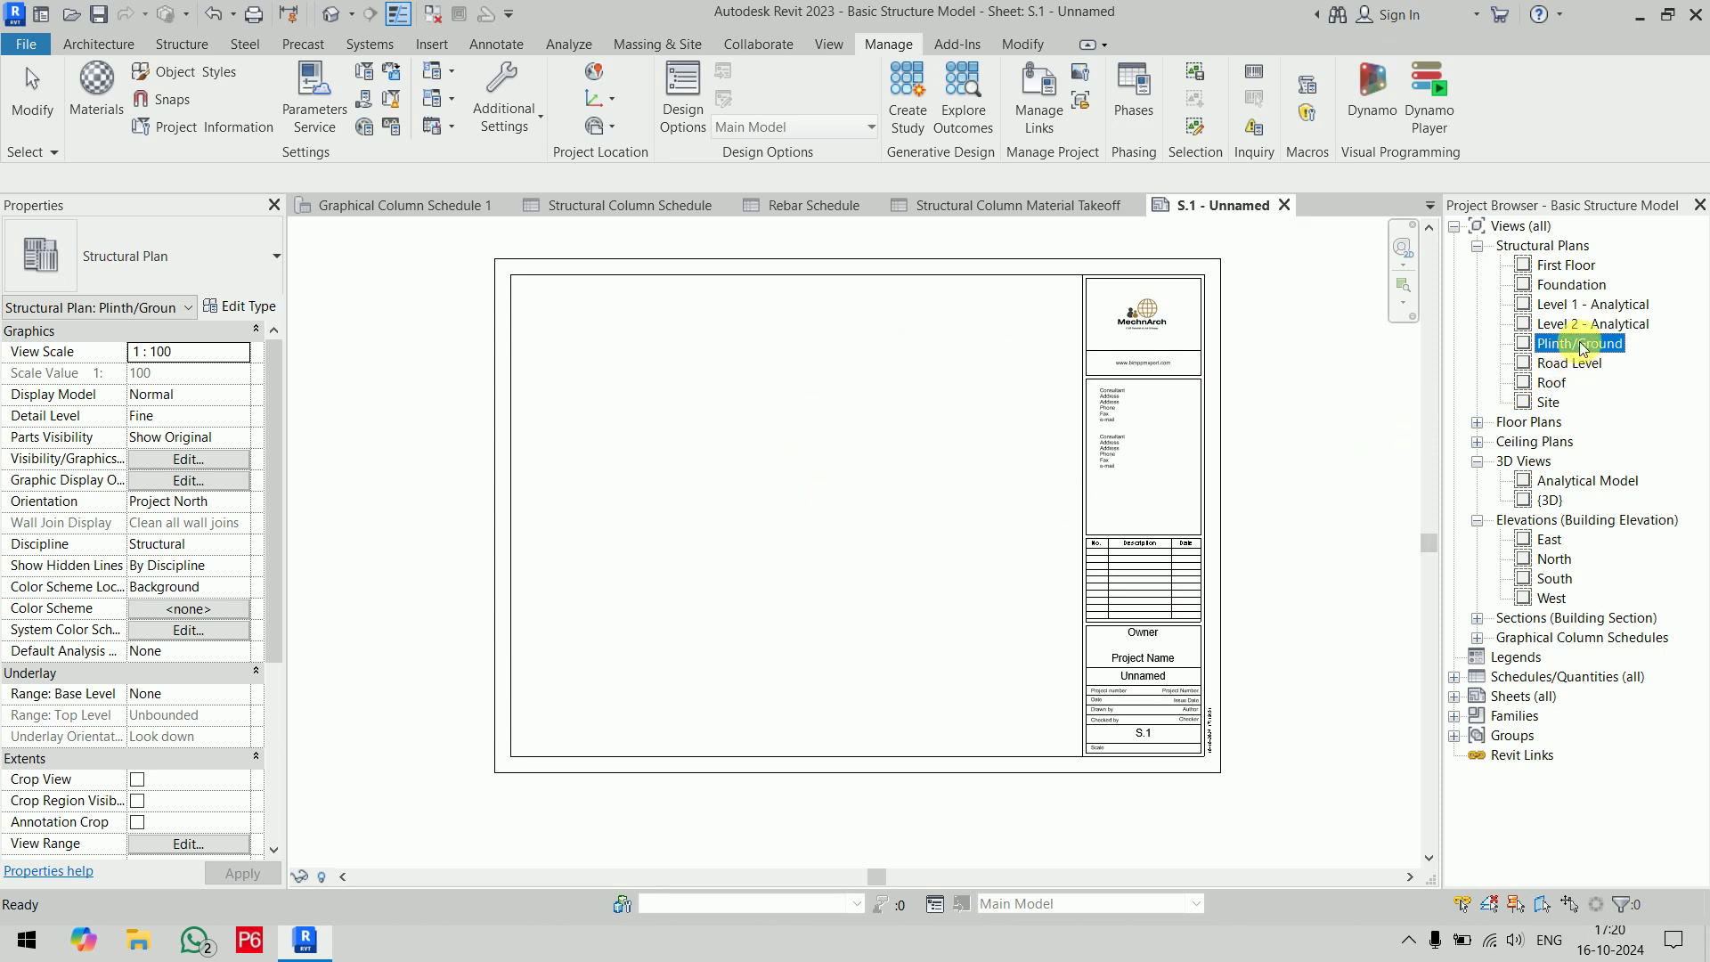
left_click_drag(1582, 347, 889, 483)
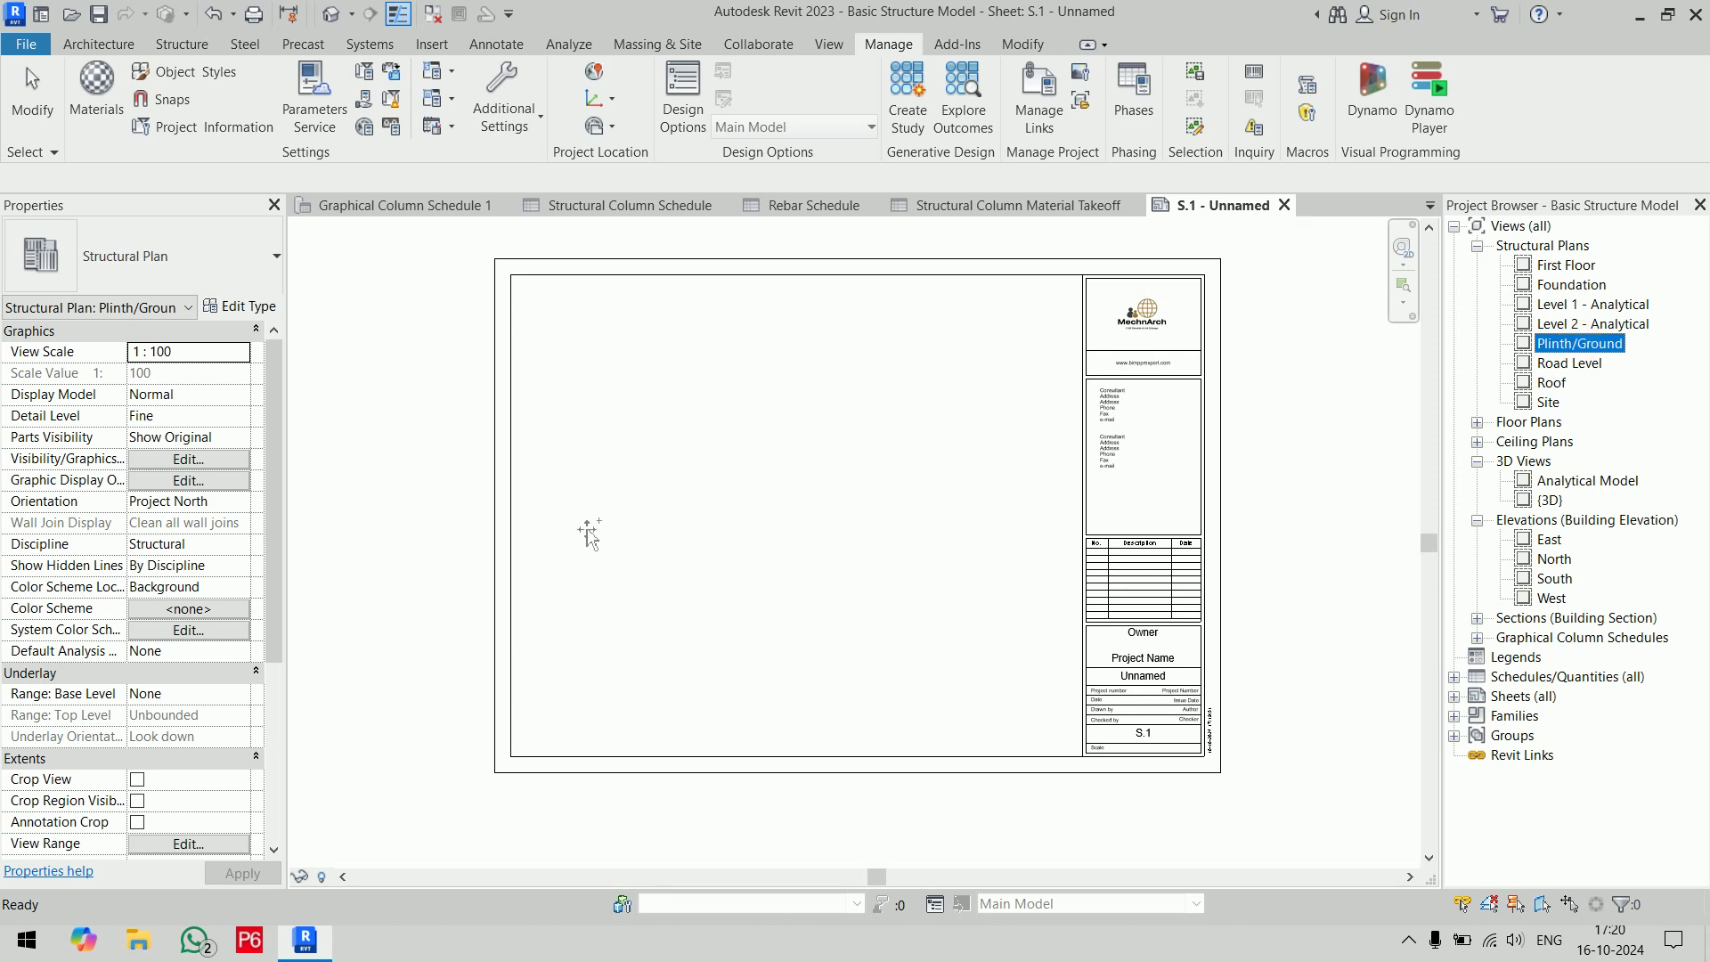
left_click_drag(670, 509, 668, 505)
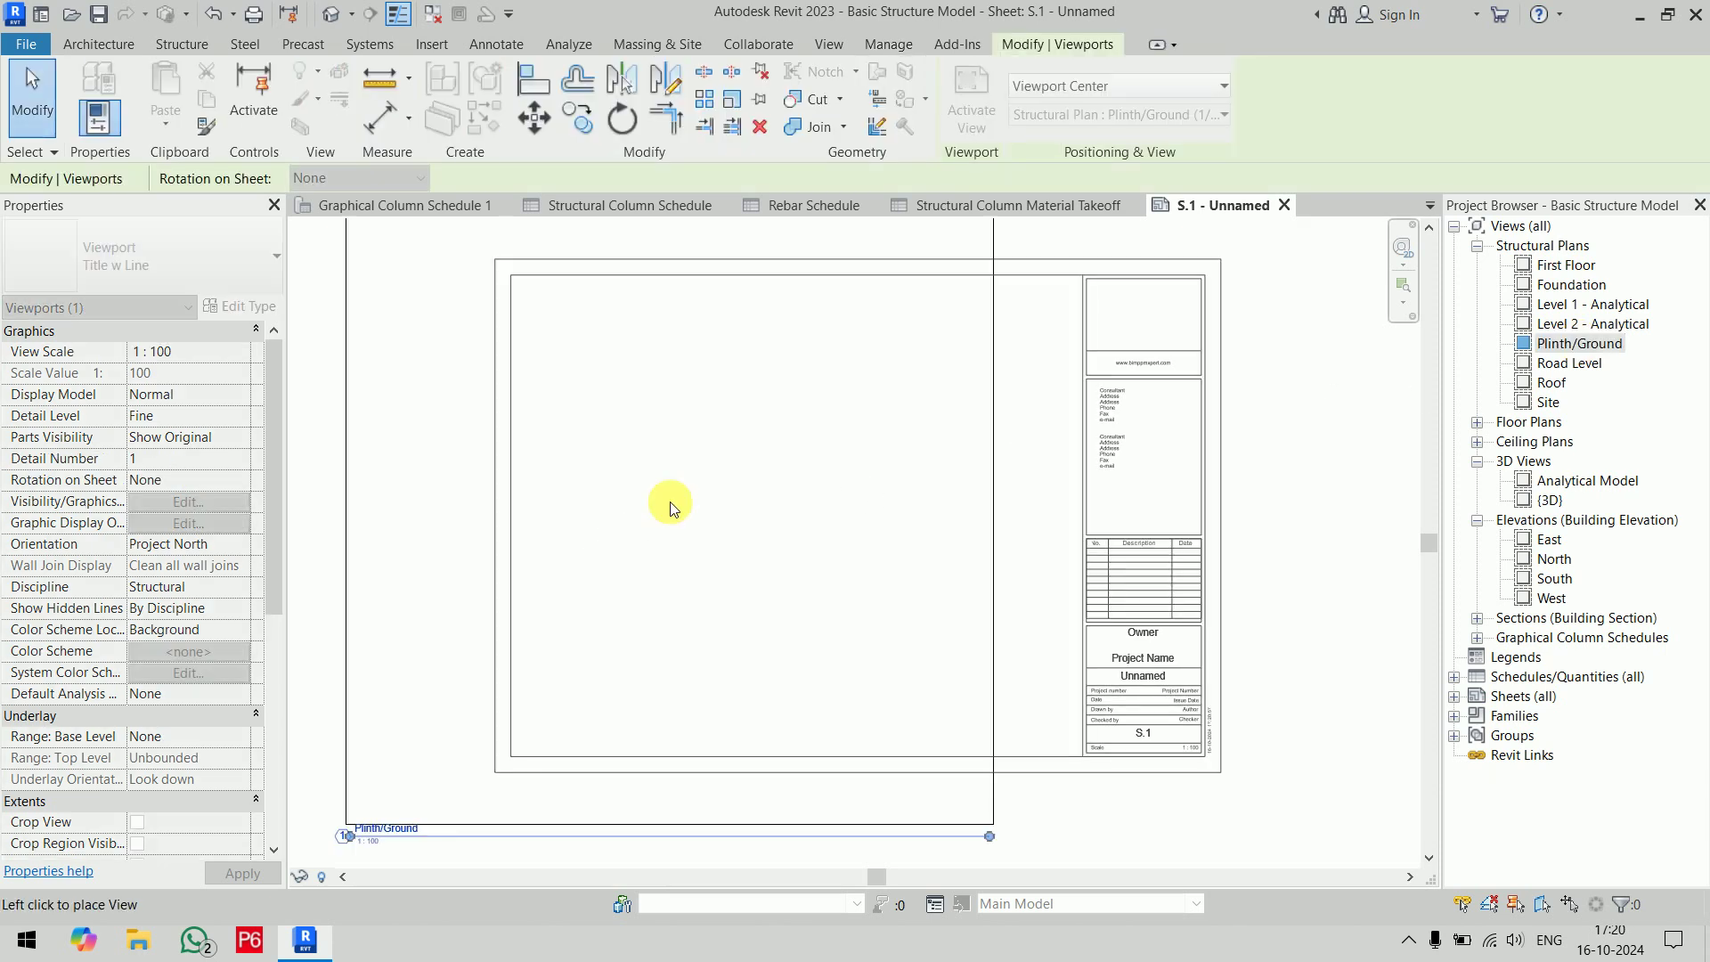
left_click(741, 543)
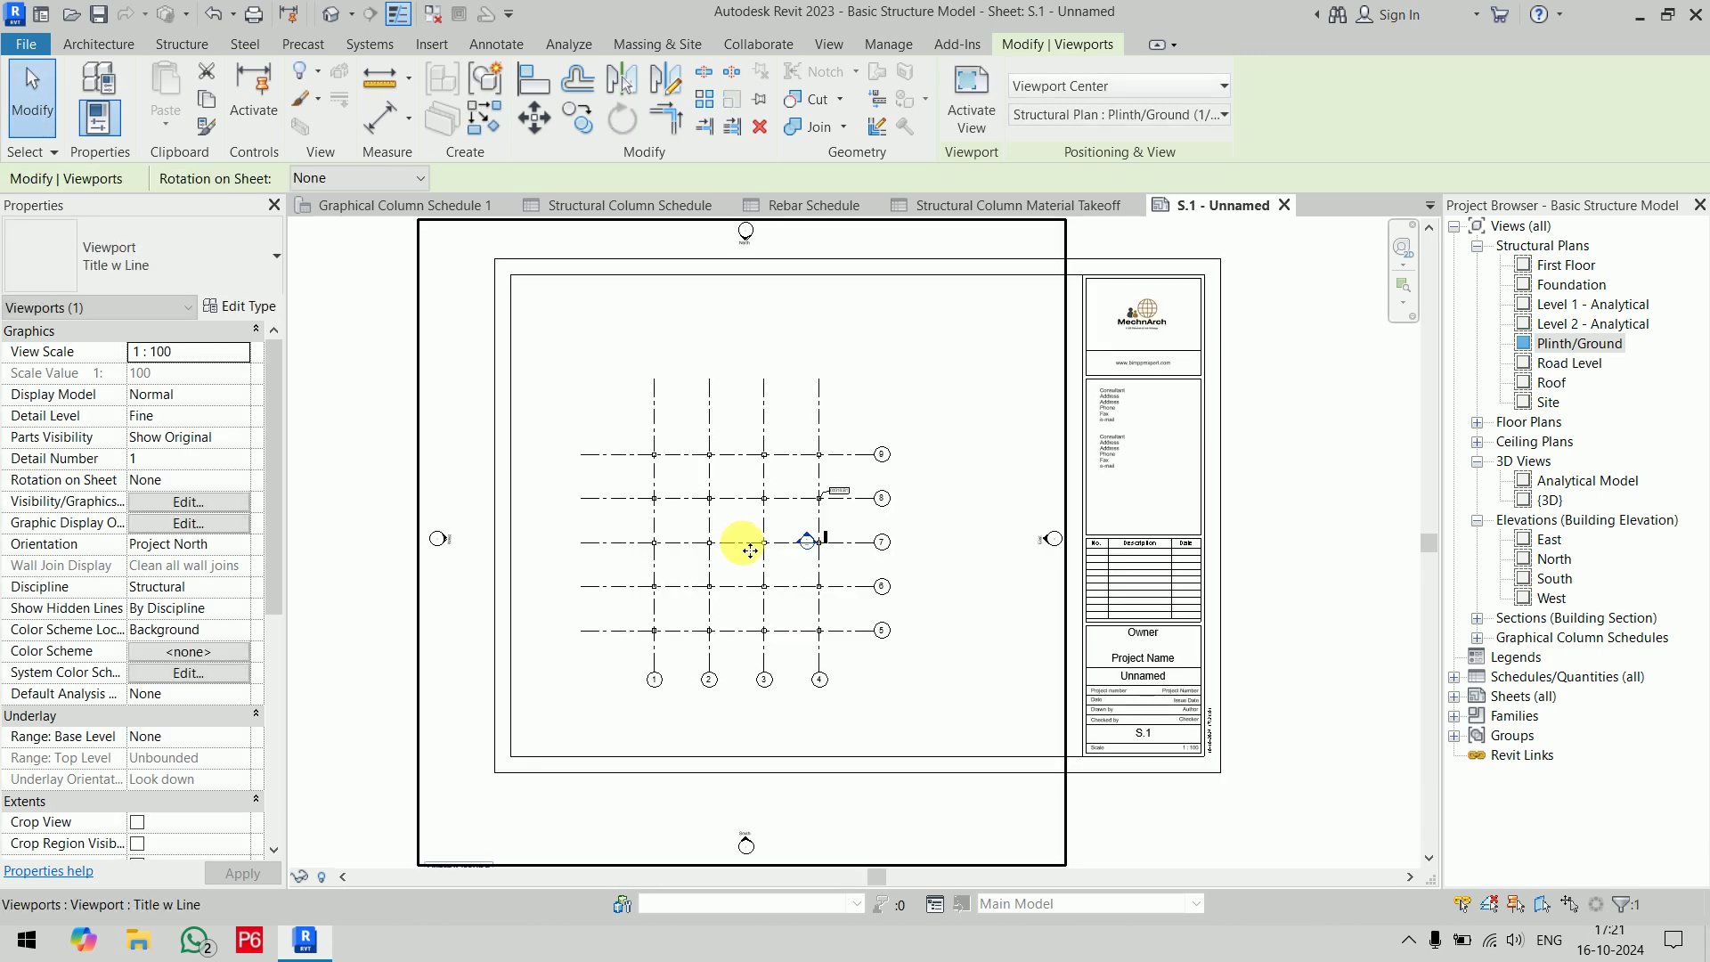
scroll(743, 544, "down", 1)
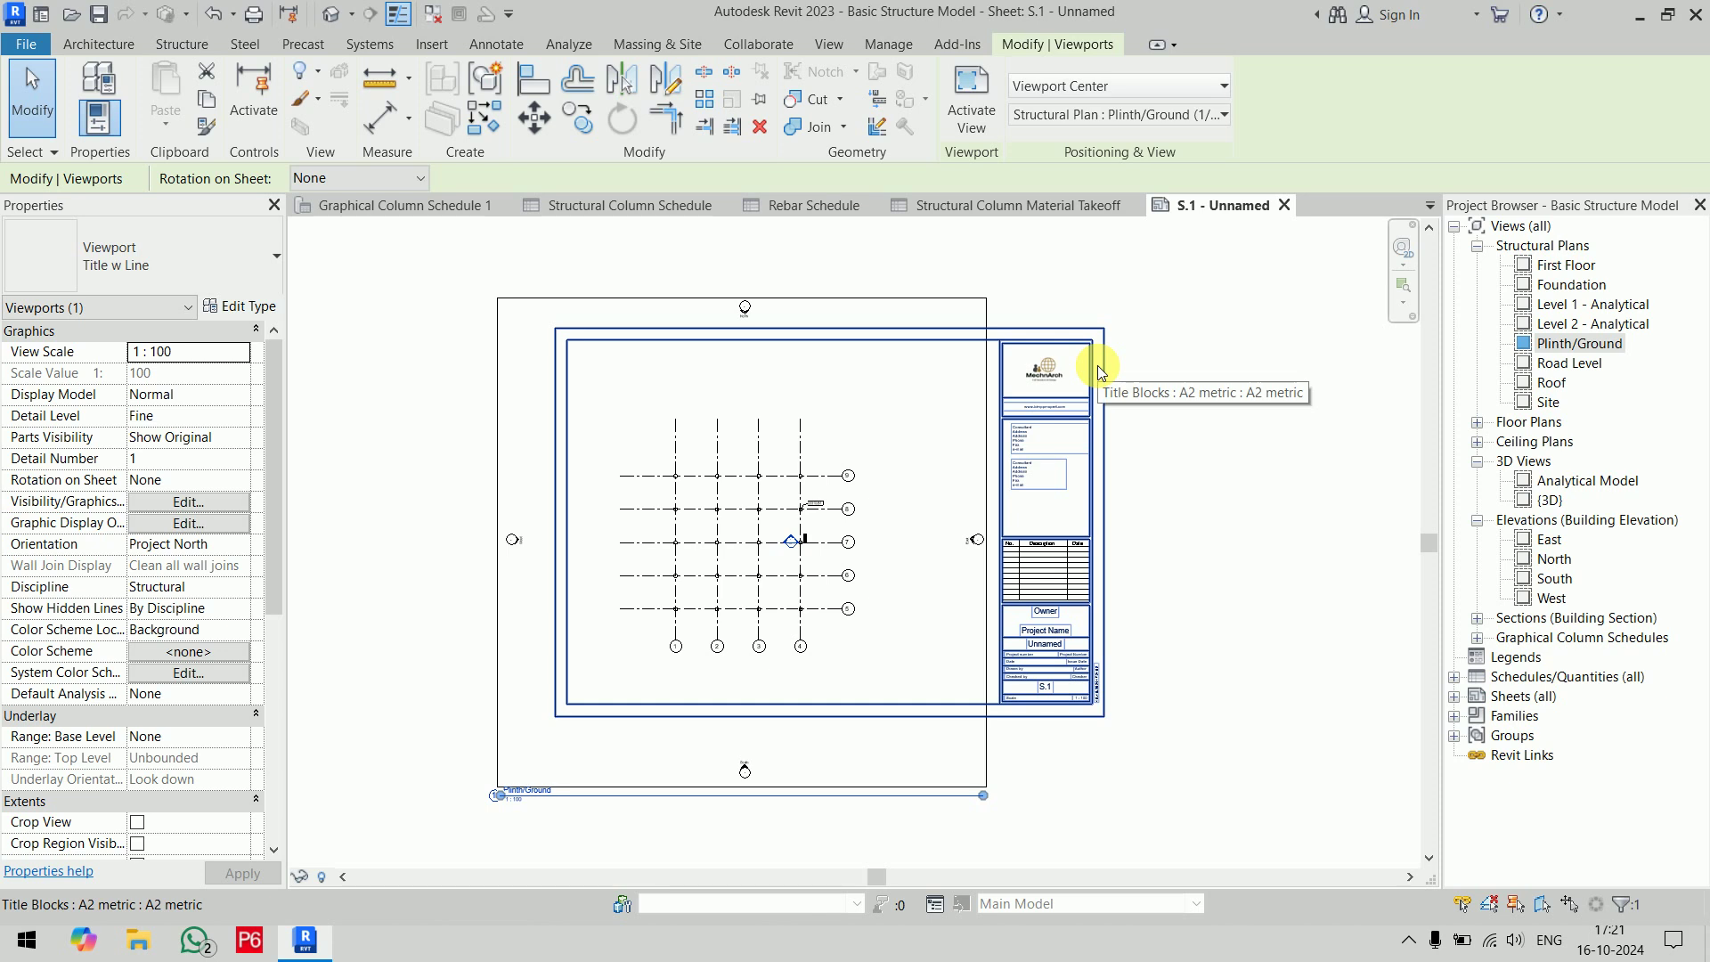
key("Delete")
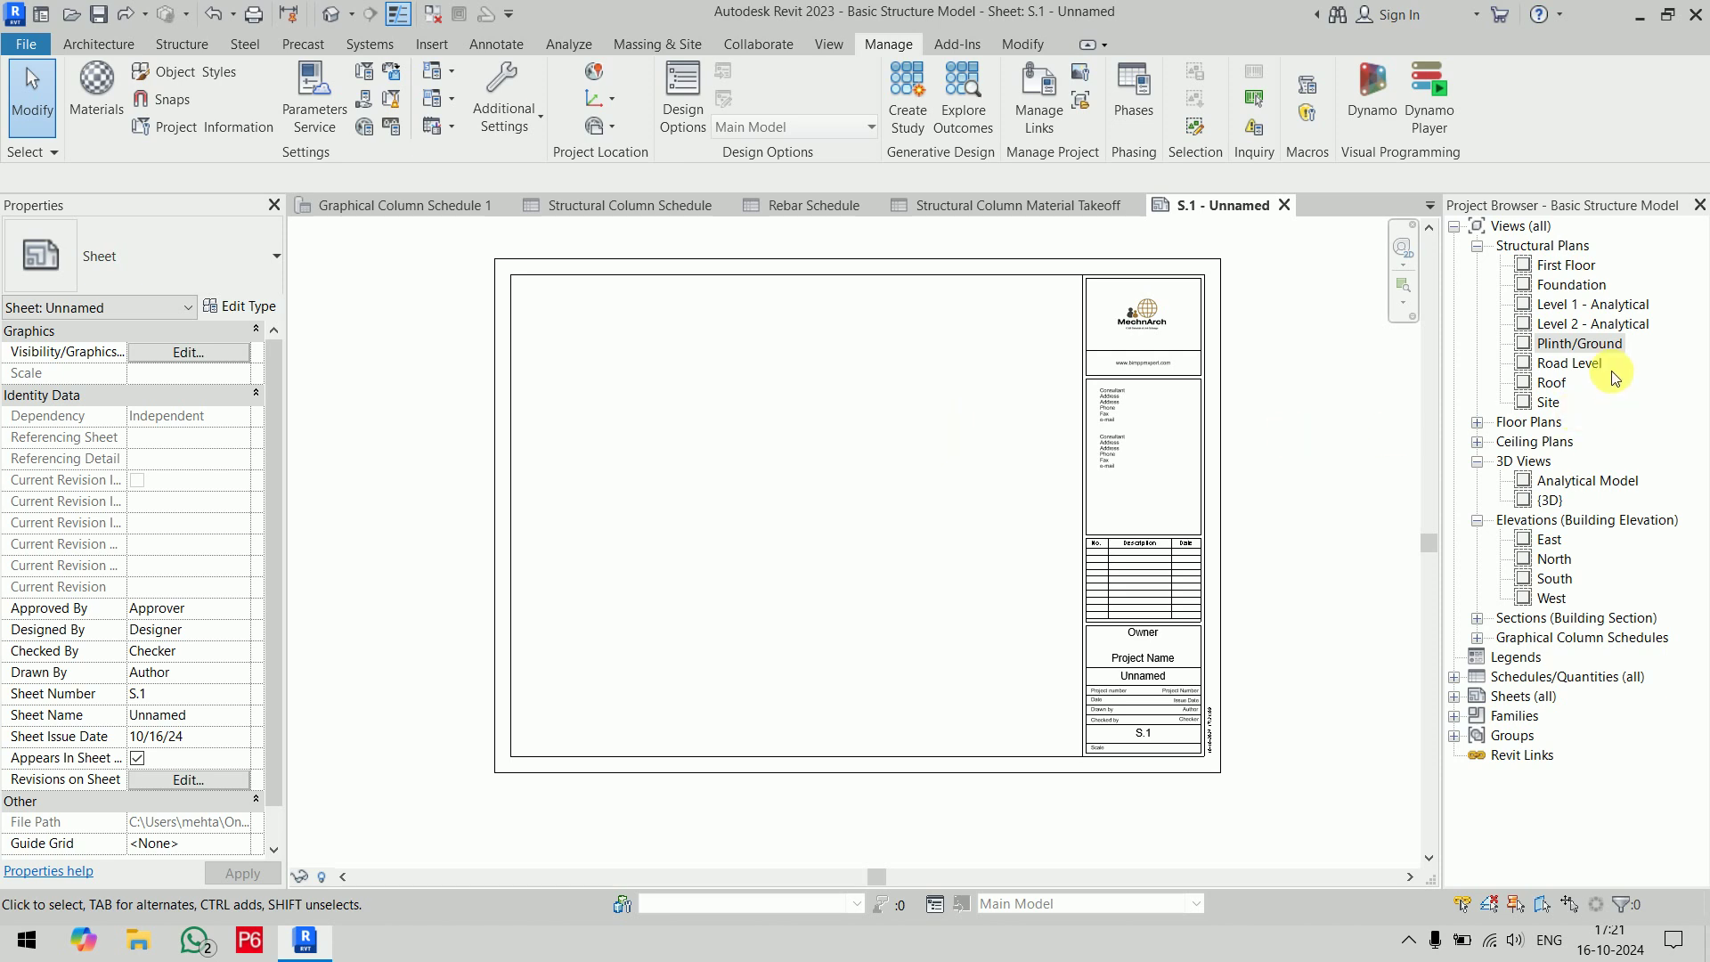
Turn on Crop View and Crop Region Visible for the Foundation structural plan
double_click(1590, 293)
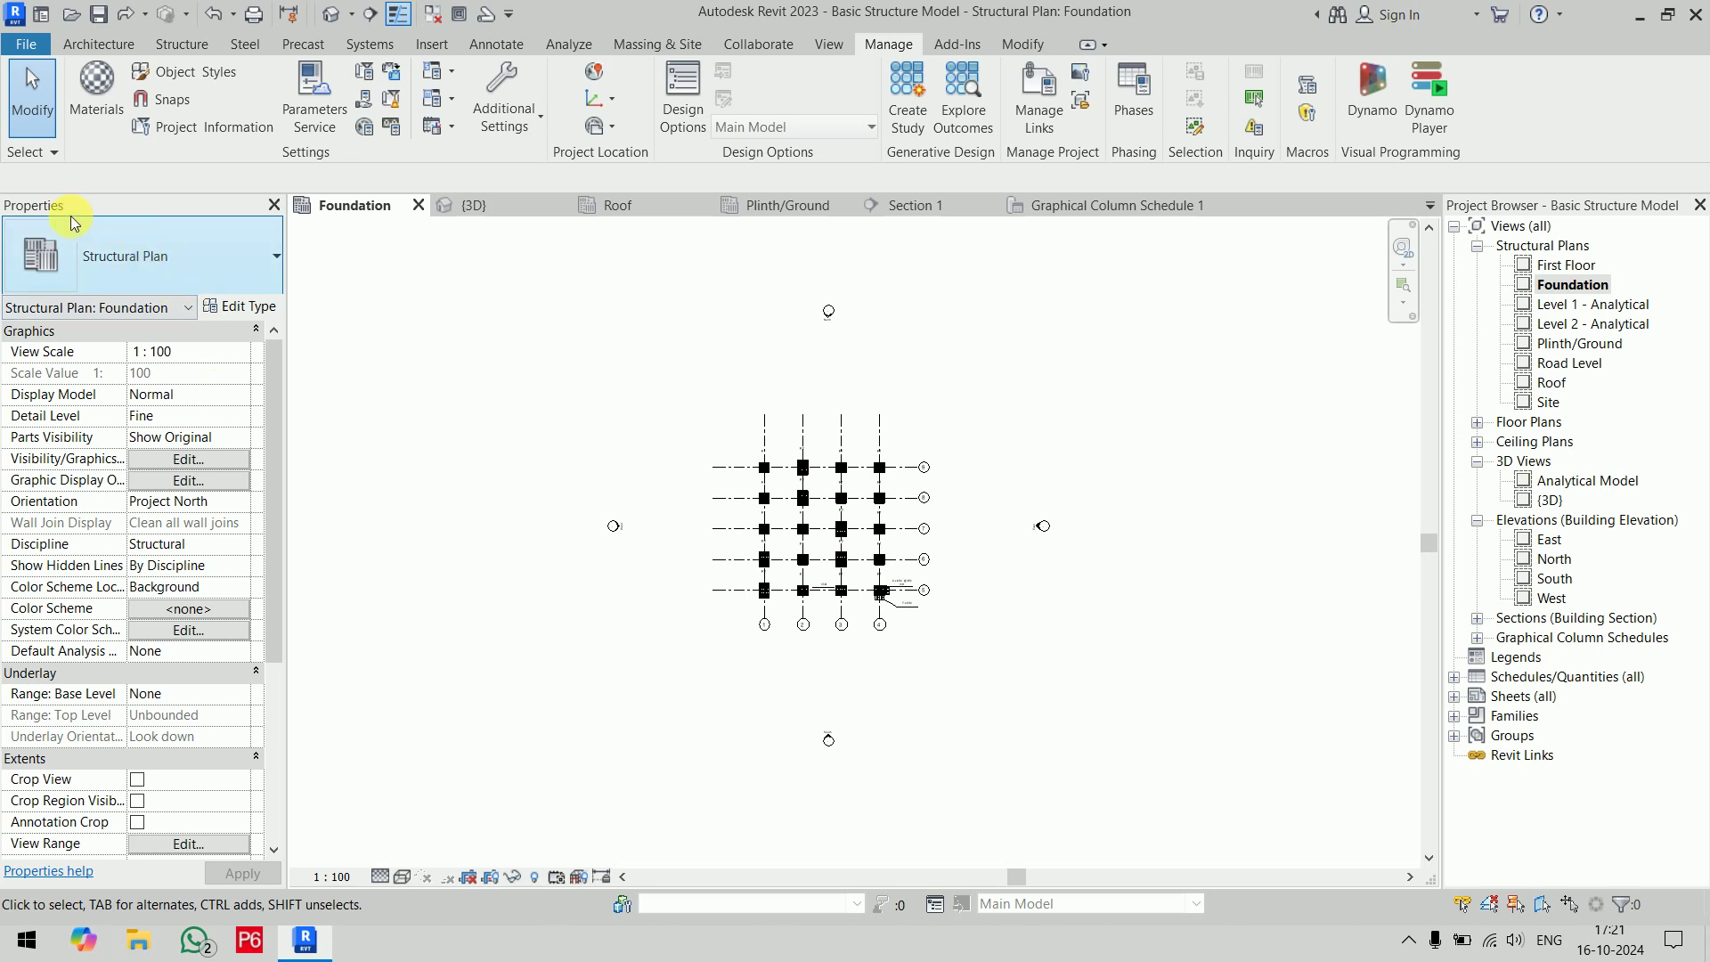
scroll(167, 755, "down", 3)
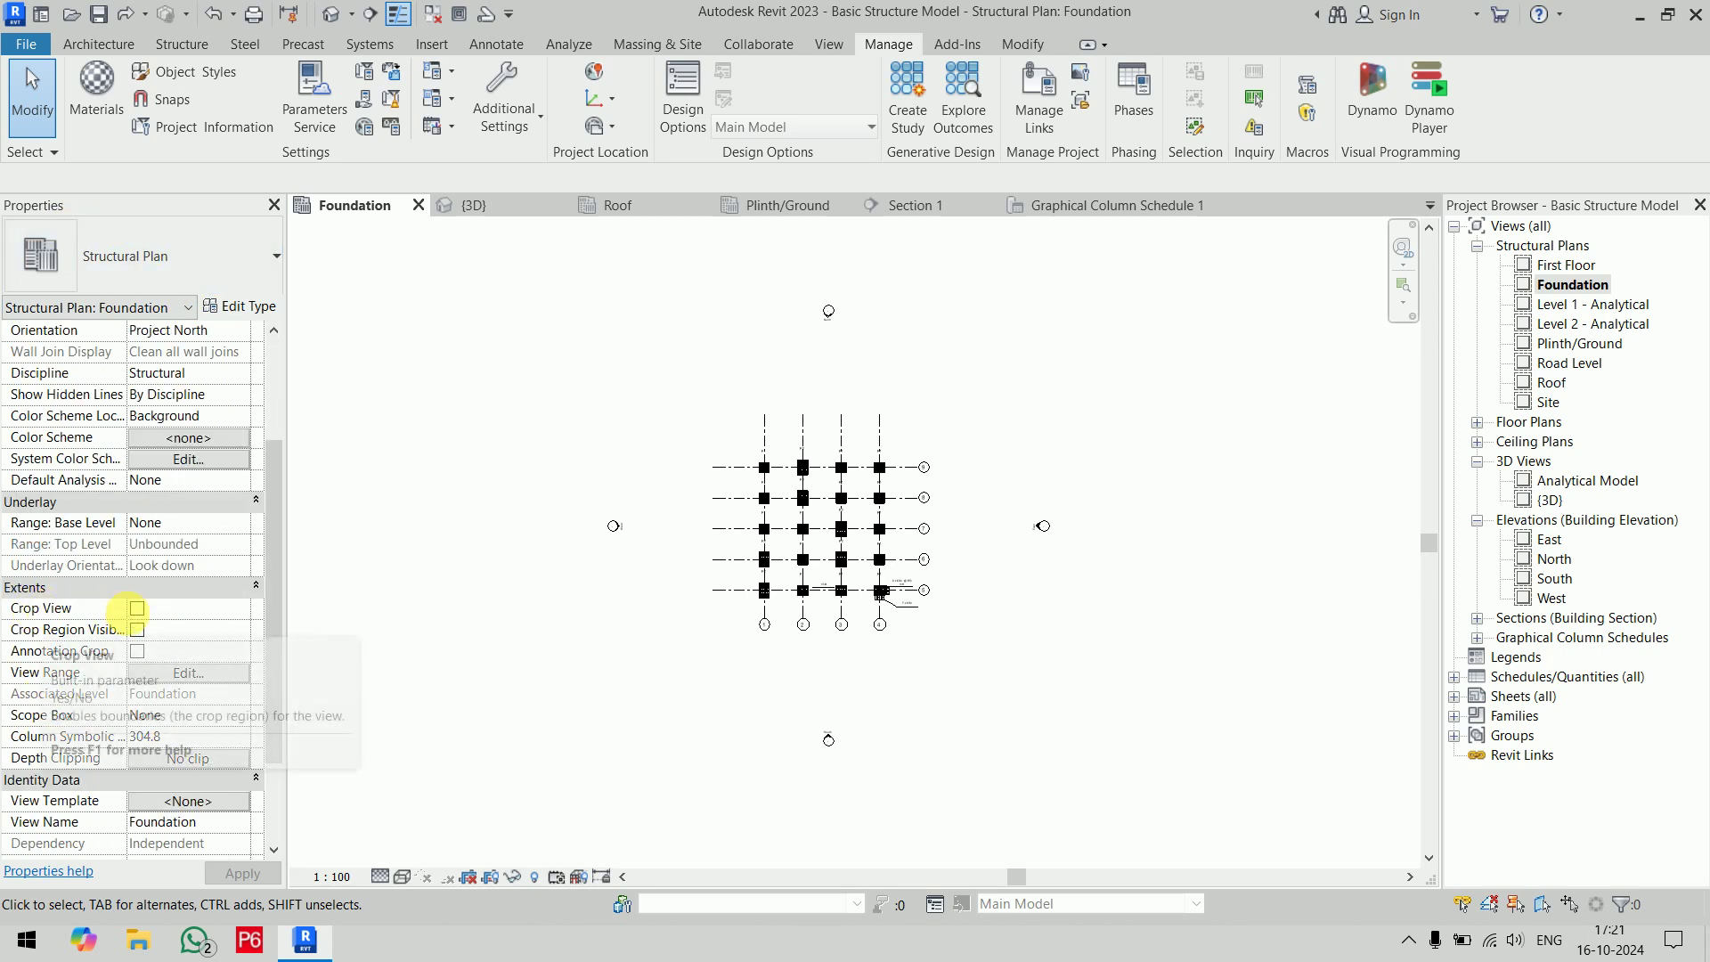
left_click(137, 608)
left_click(137, 630)
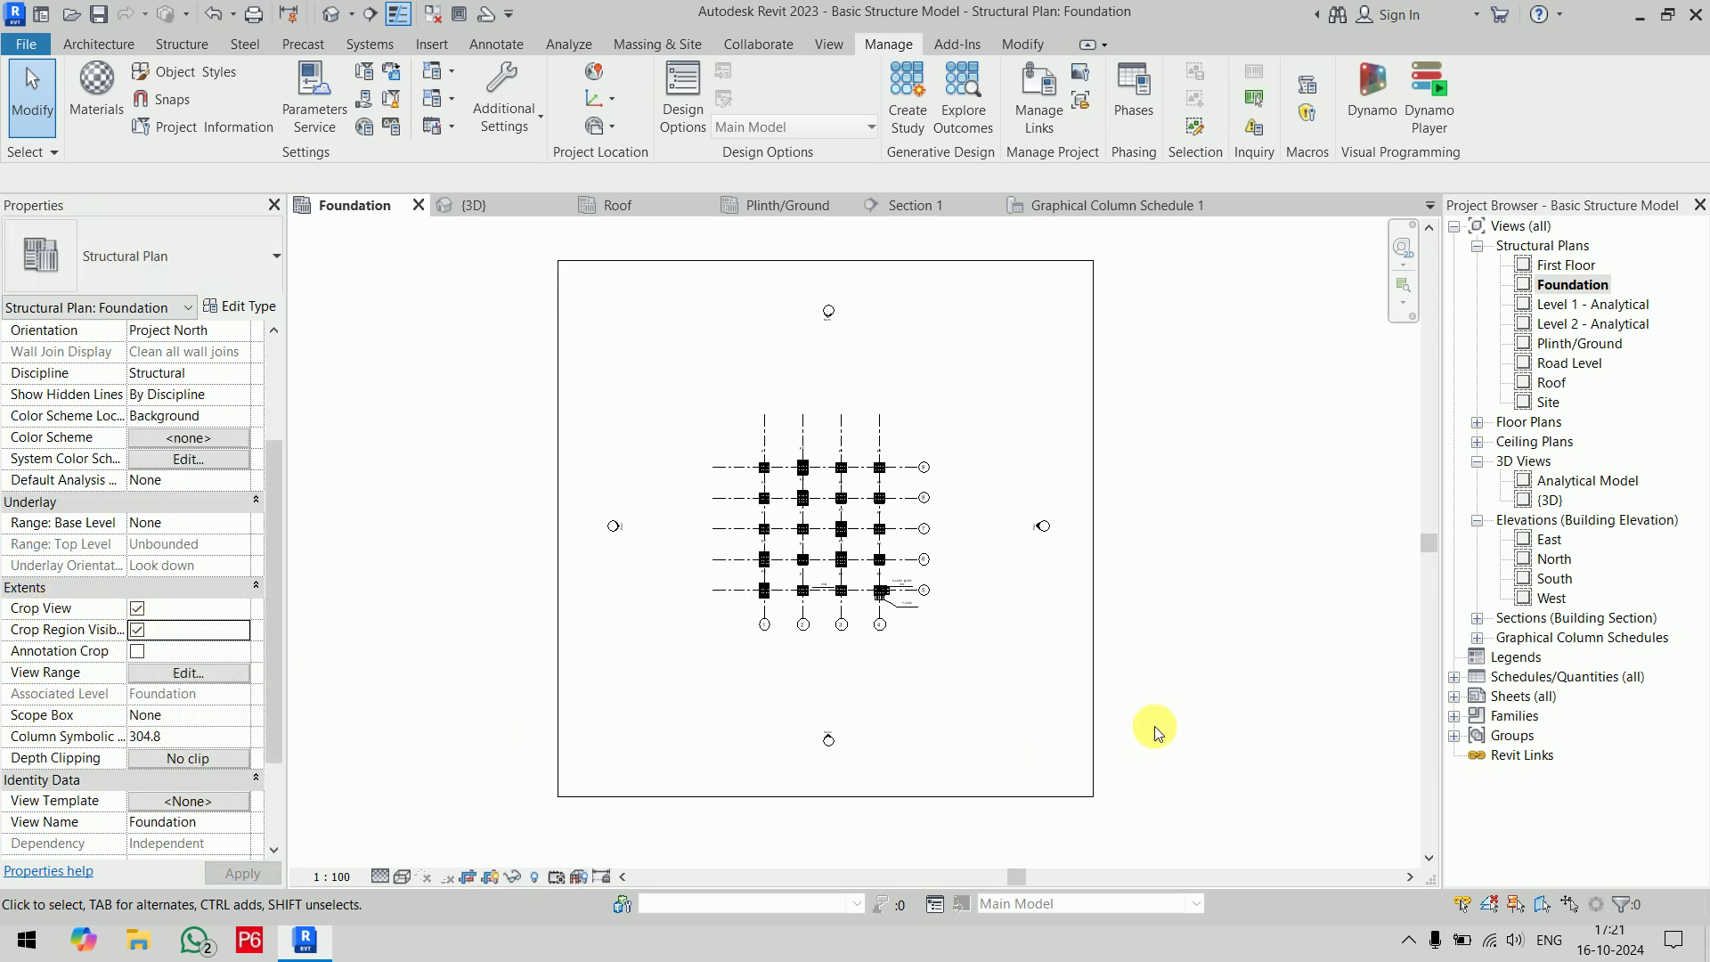
Tighten the Foundation plan's crop region around the grids and footings, excluding the elevation markers, and hide the crop boundary
left_click(1093, 660)
left_click_drag(826, 261, 828, 422)
left_click_drag(558, 606, 722, 611)
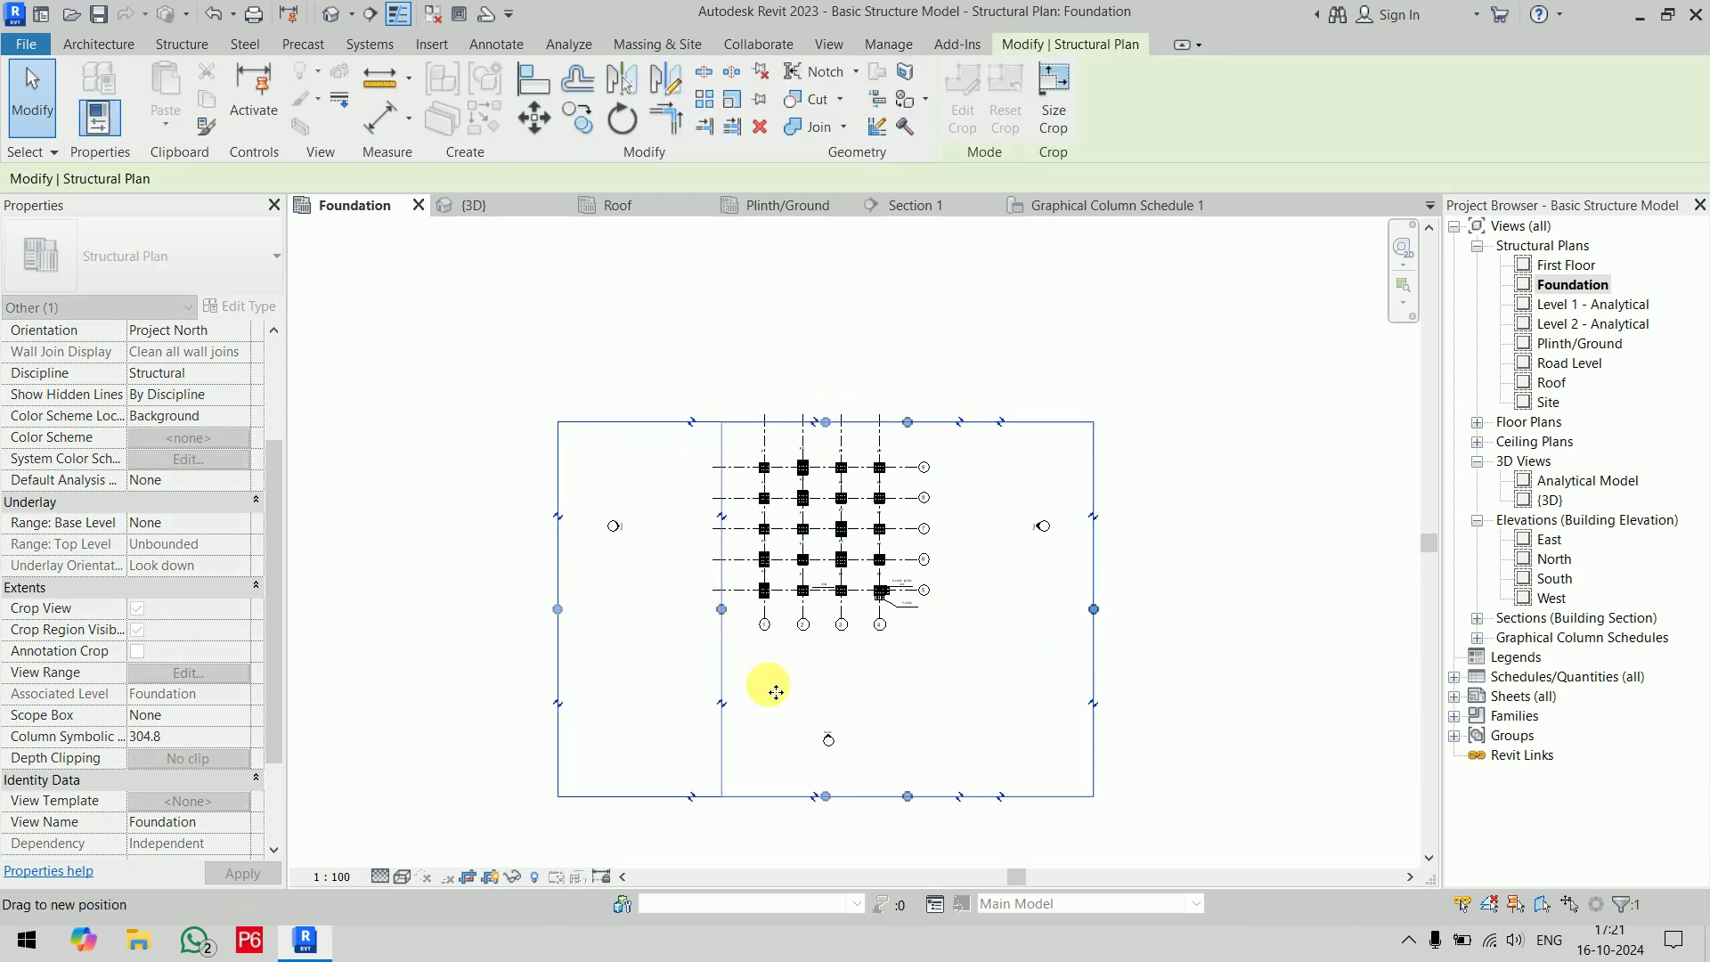
left_click_drag(905, 798, 905, 633)
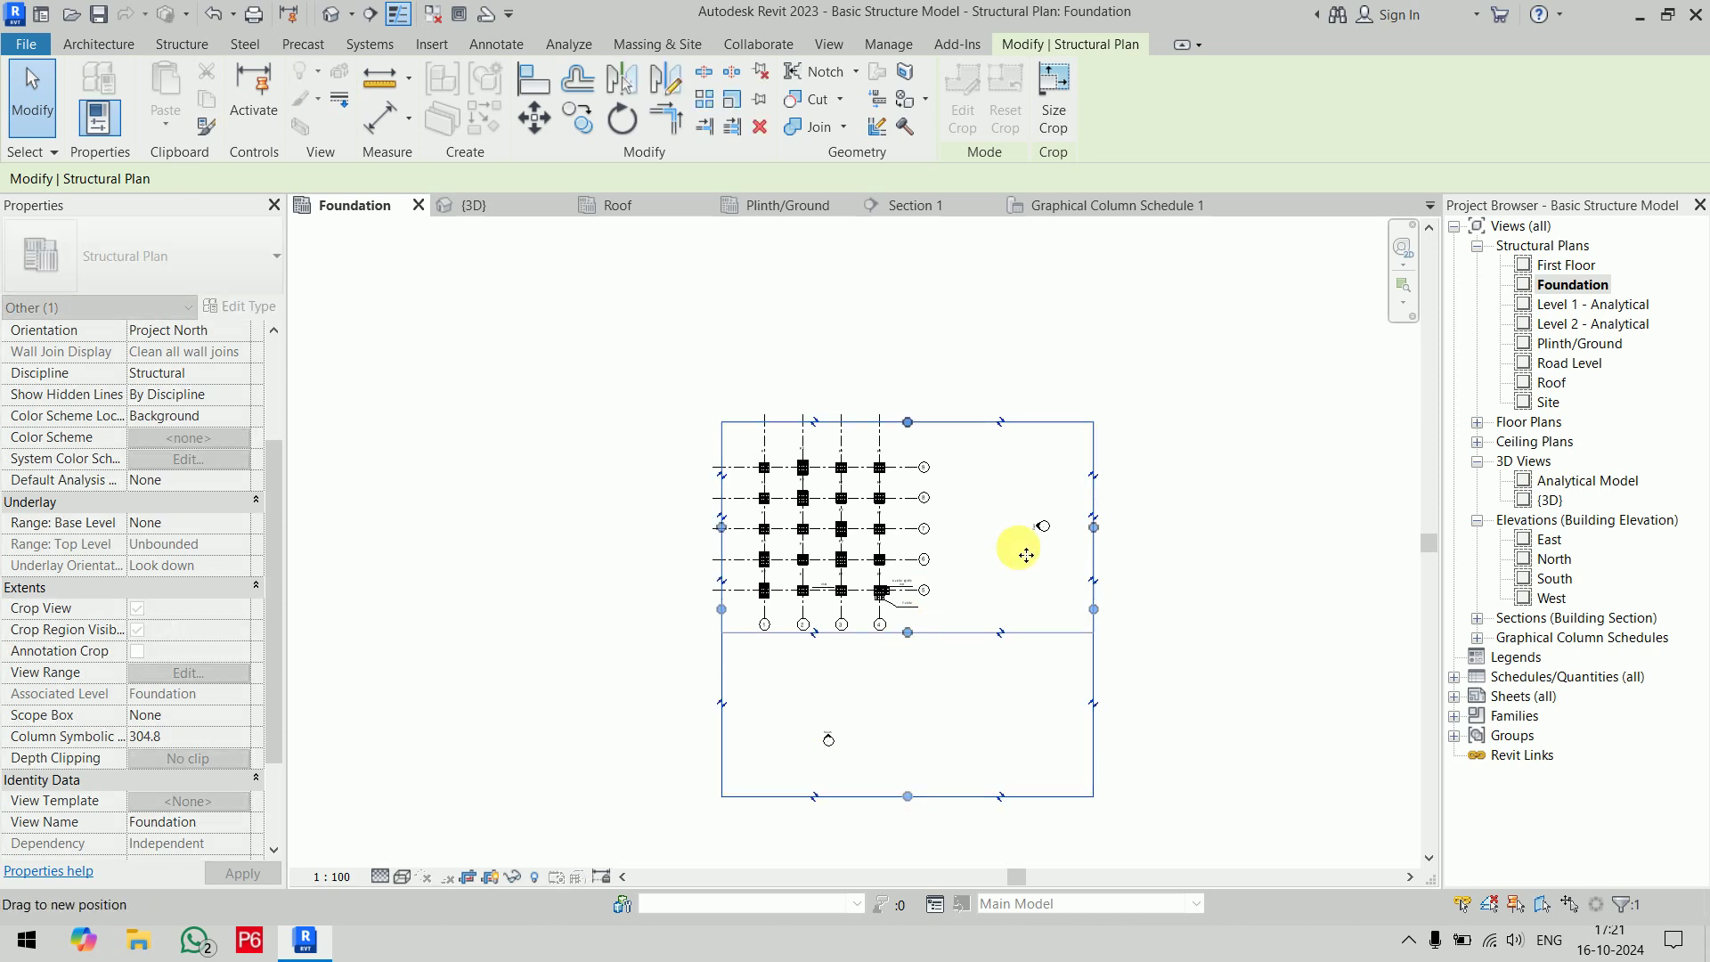
left_click_drag(1094, 527, 941, 538)
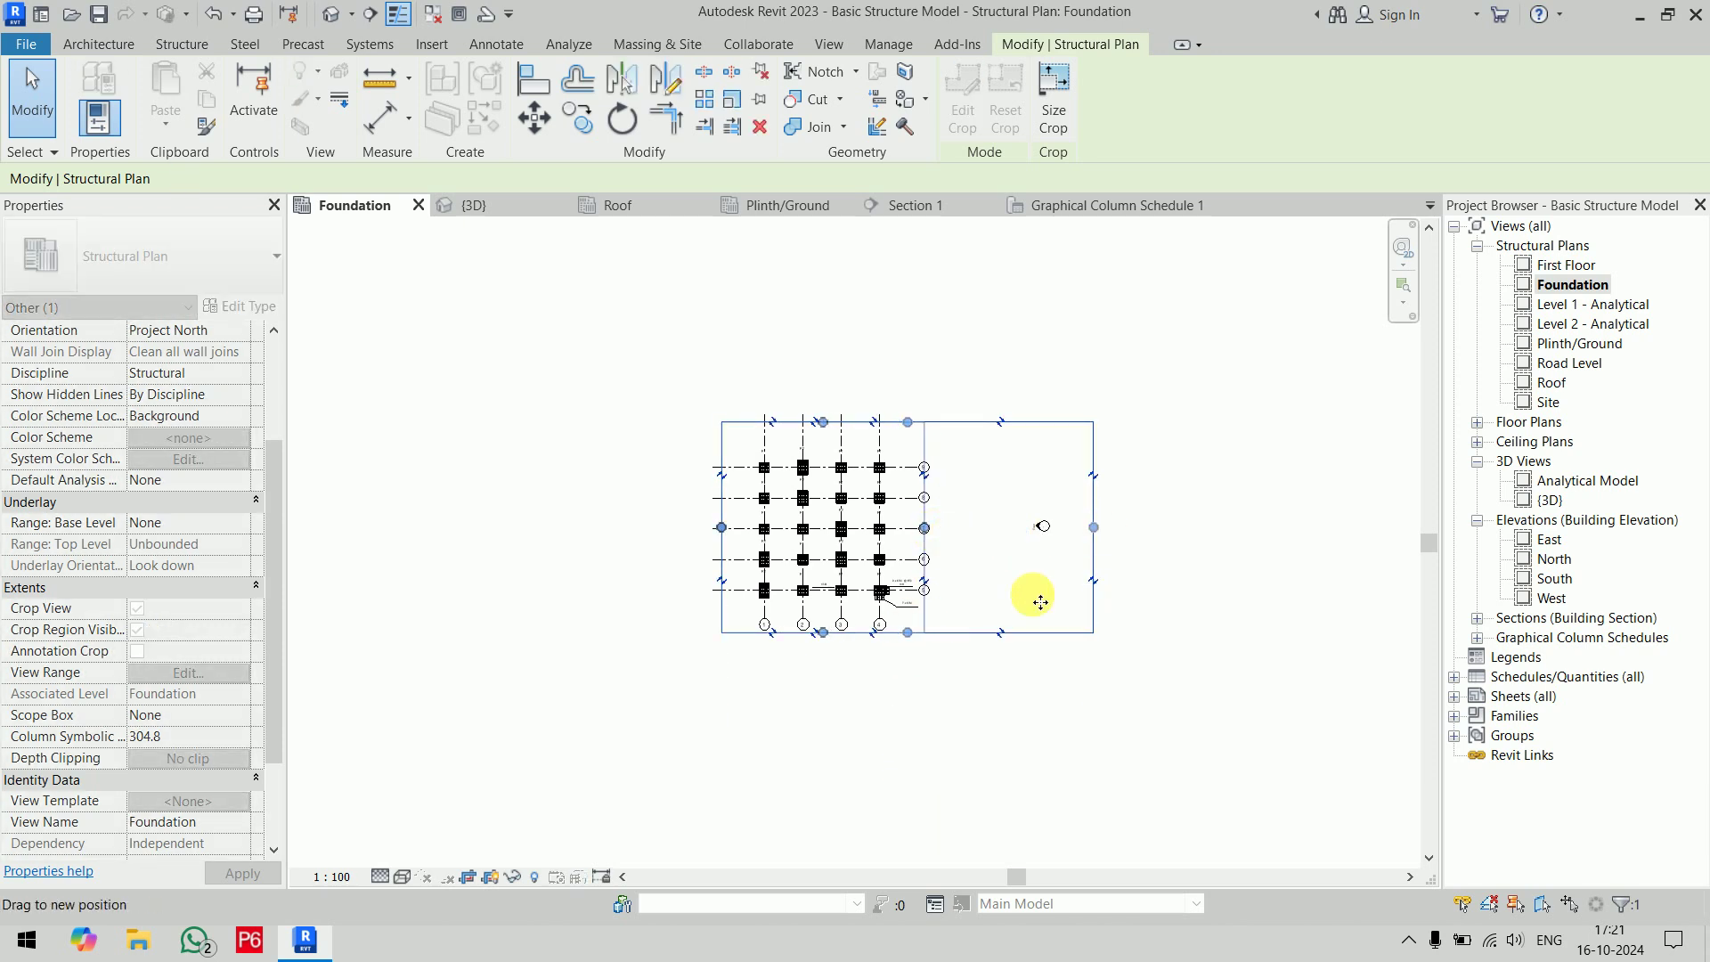
left_click(1119, 713)
scroll(814, 460, "up", 5)
middle_click_drag(907, 486, 874, 373)
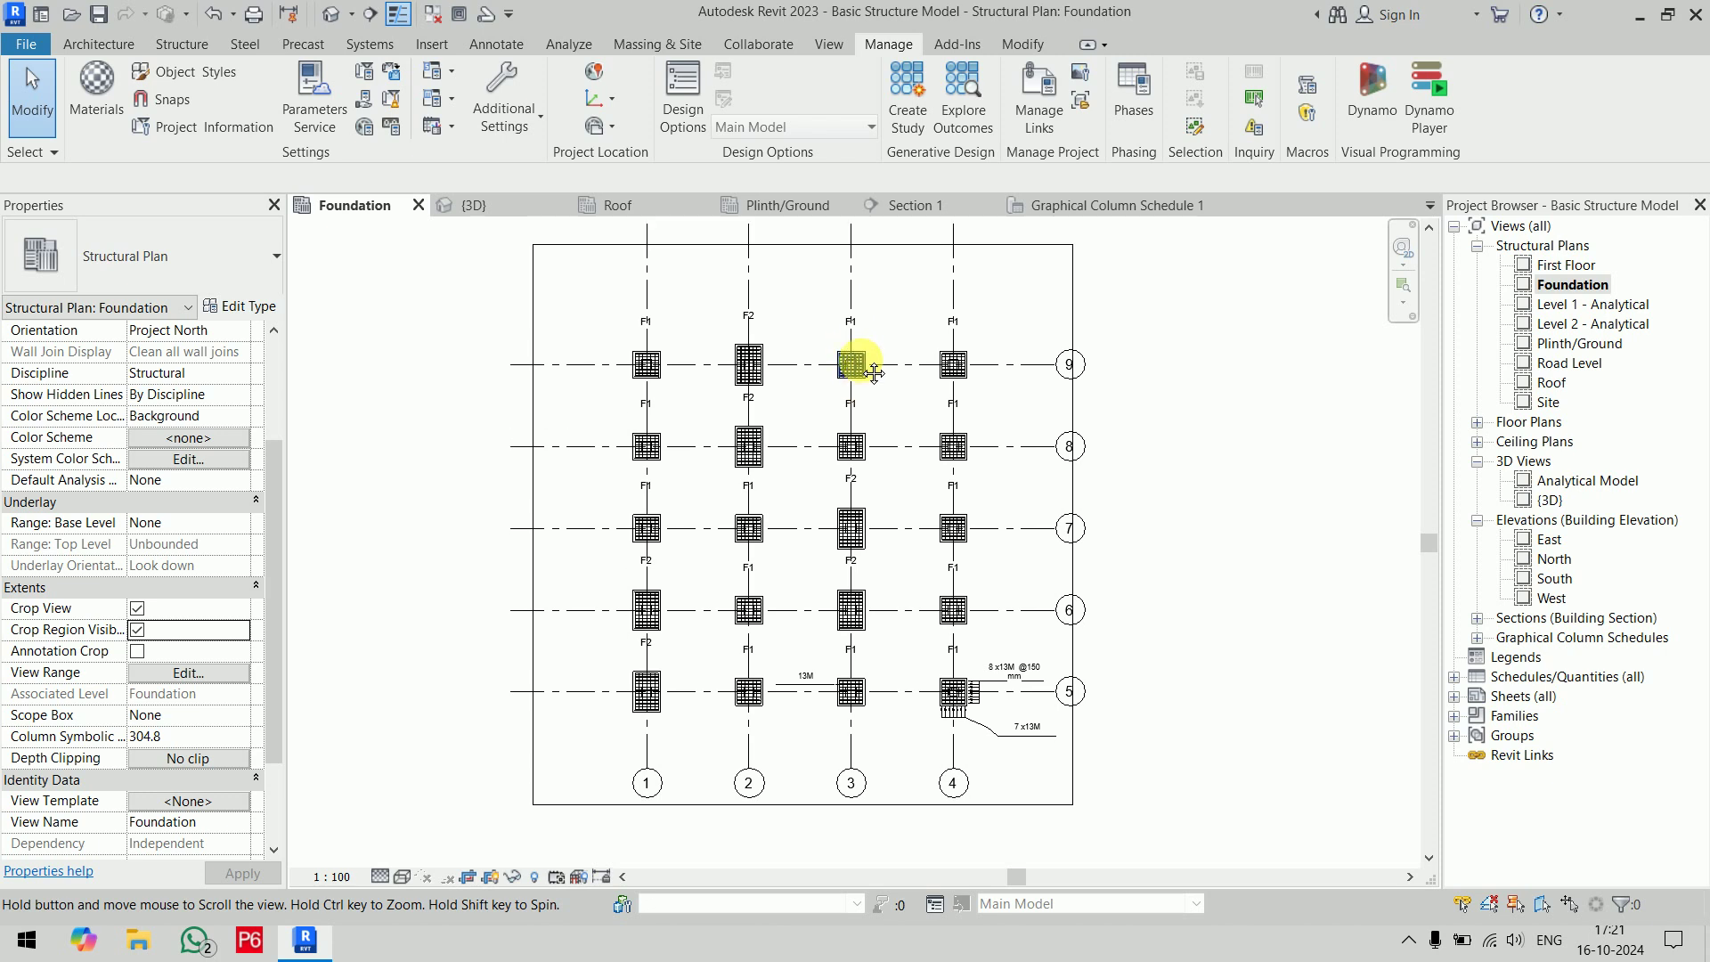
left_click(140, 632)
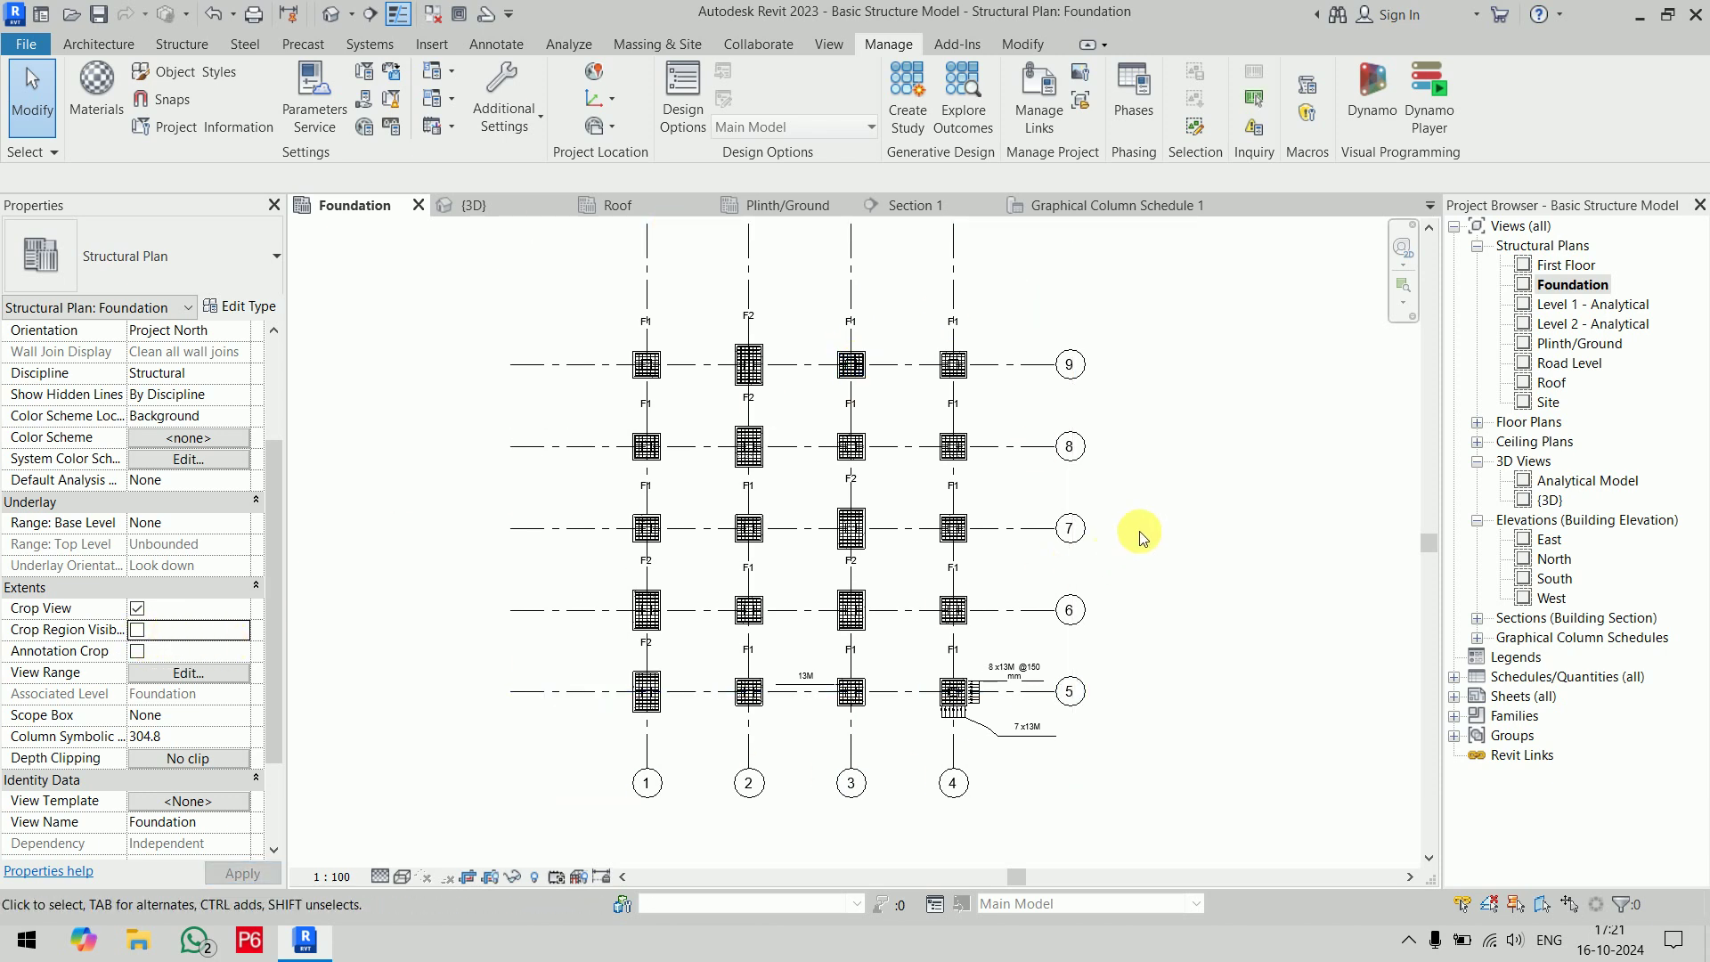
Turn on Crop View and Crop Region Visible for the Plinth/Ground structural plan
double_click(1595, 347)
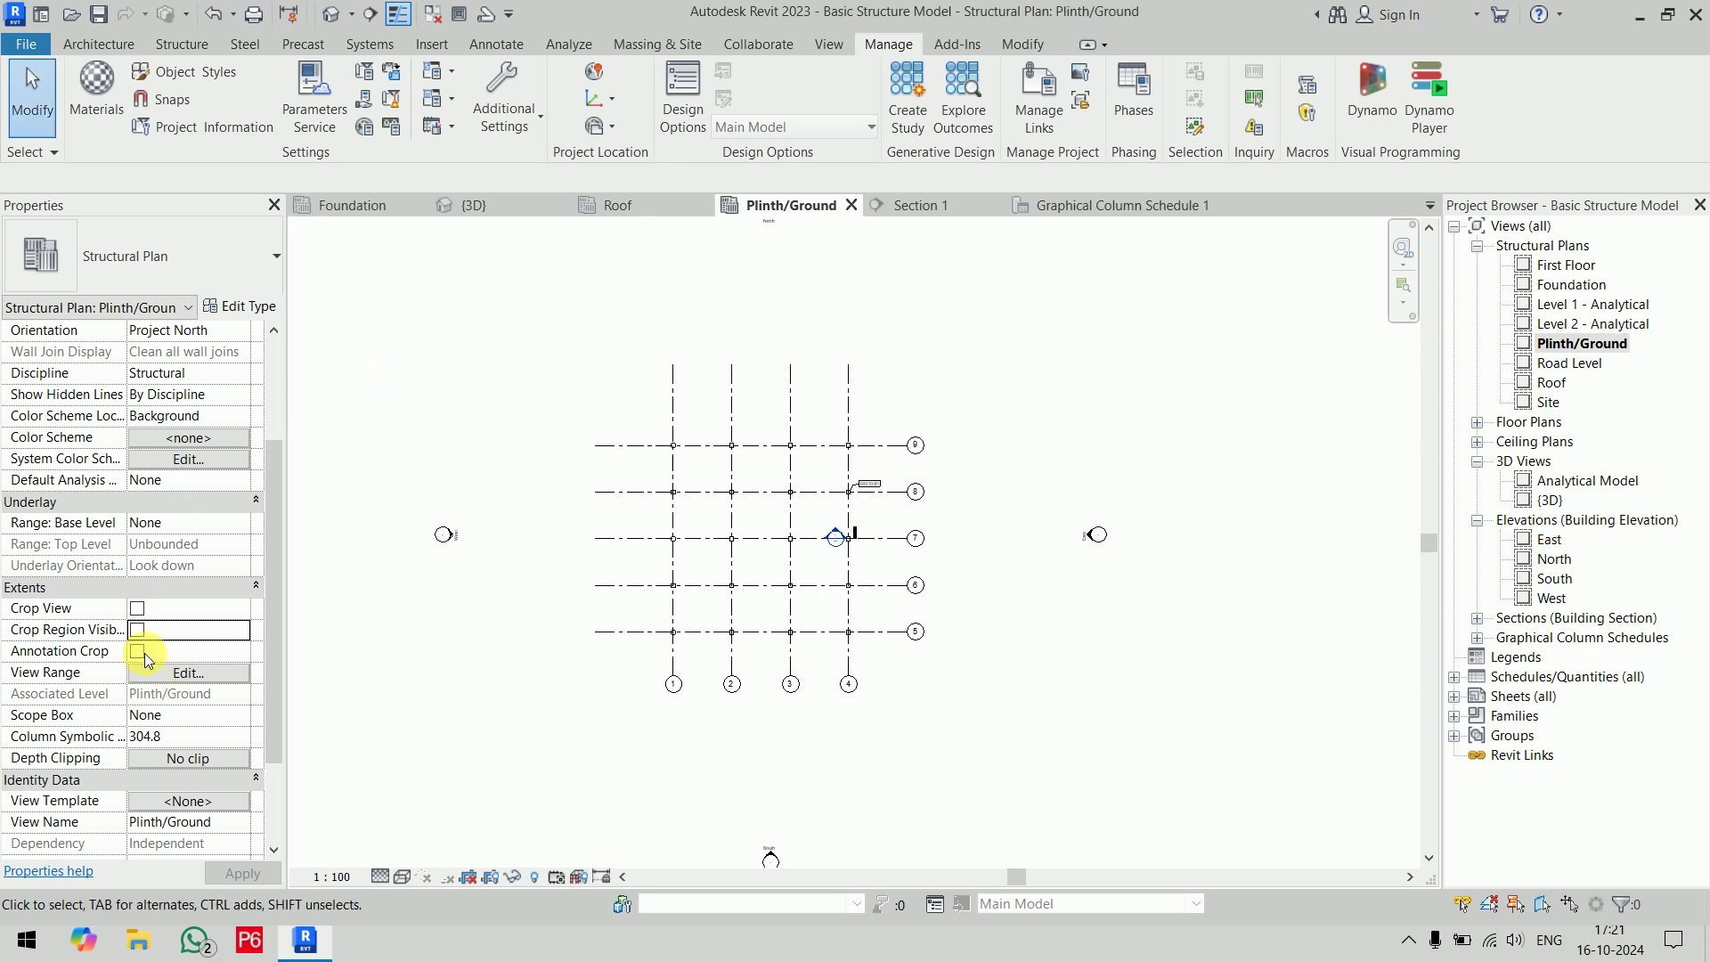
left_click(139, 611)
left_click(140, 610)
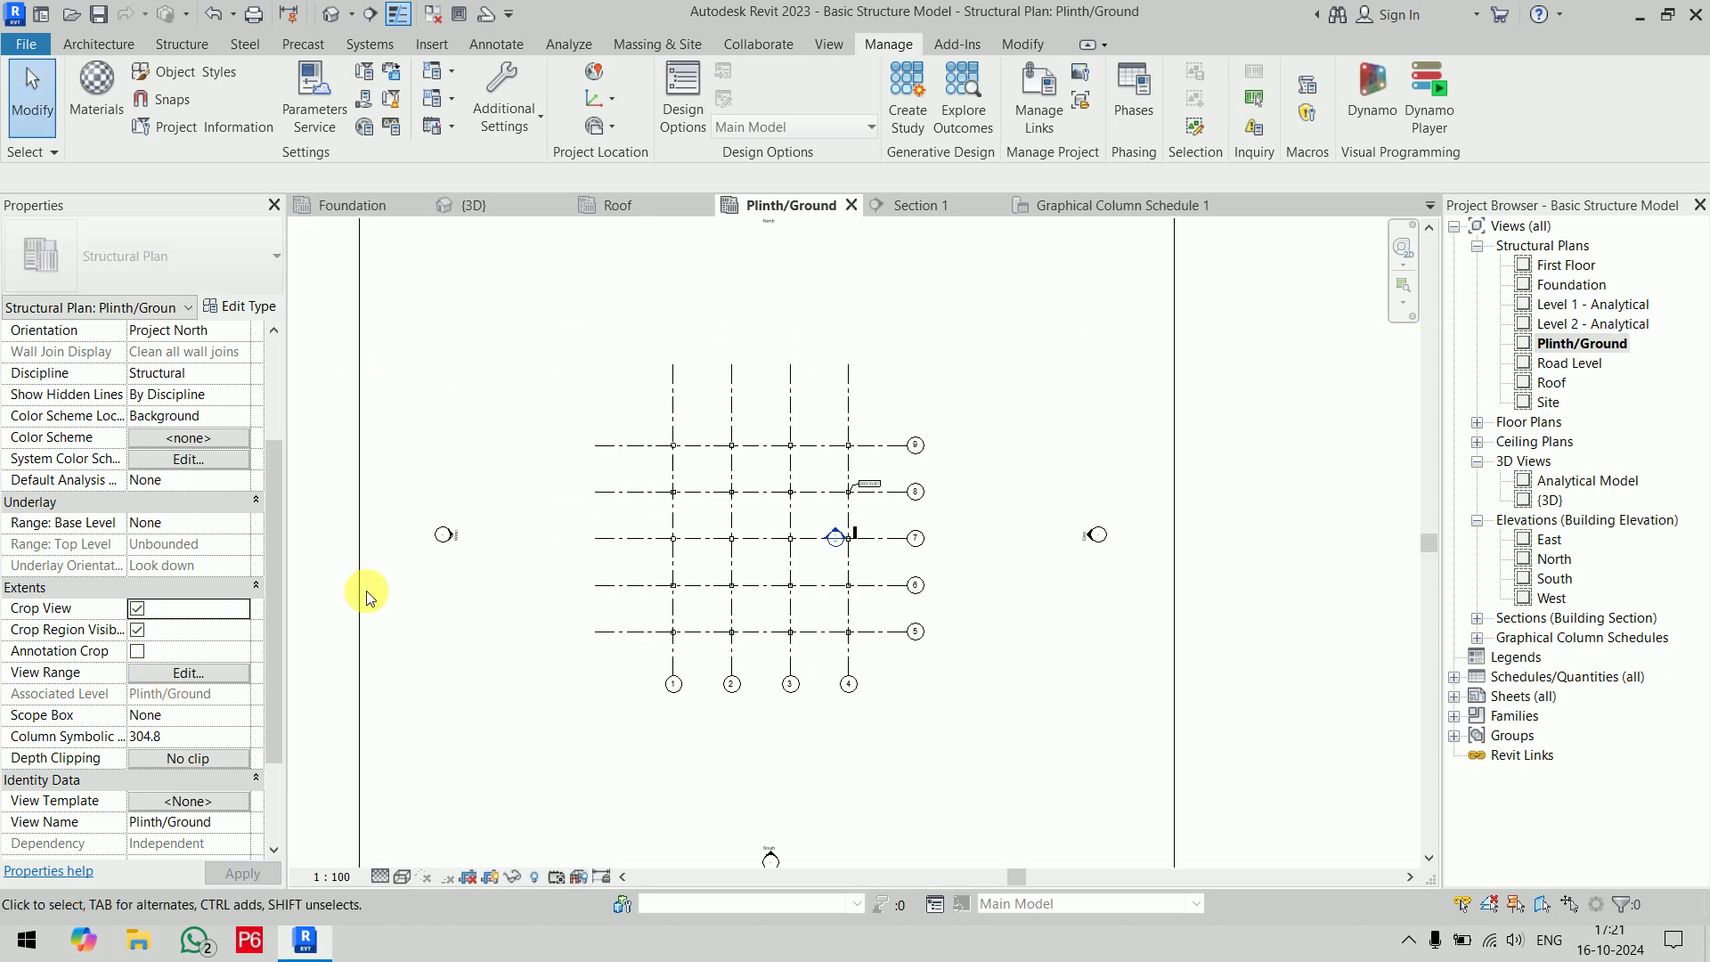
Shrink the Plinth/Ground plan's crop region to fit the column grid without the elevation markers, and hide the crop boundary
scroll(864, 444, "down", 3)
left_click(814, 287)
left_click_drag(814, 289, 828, 417)
left_click_drag(614, 557, 745, 553)
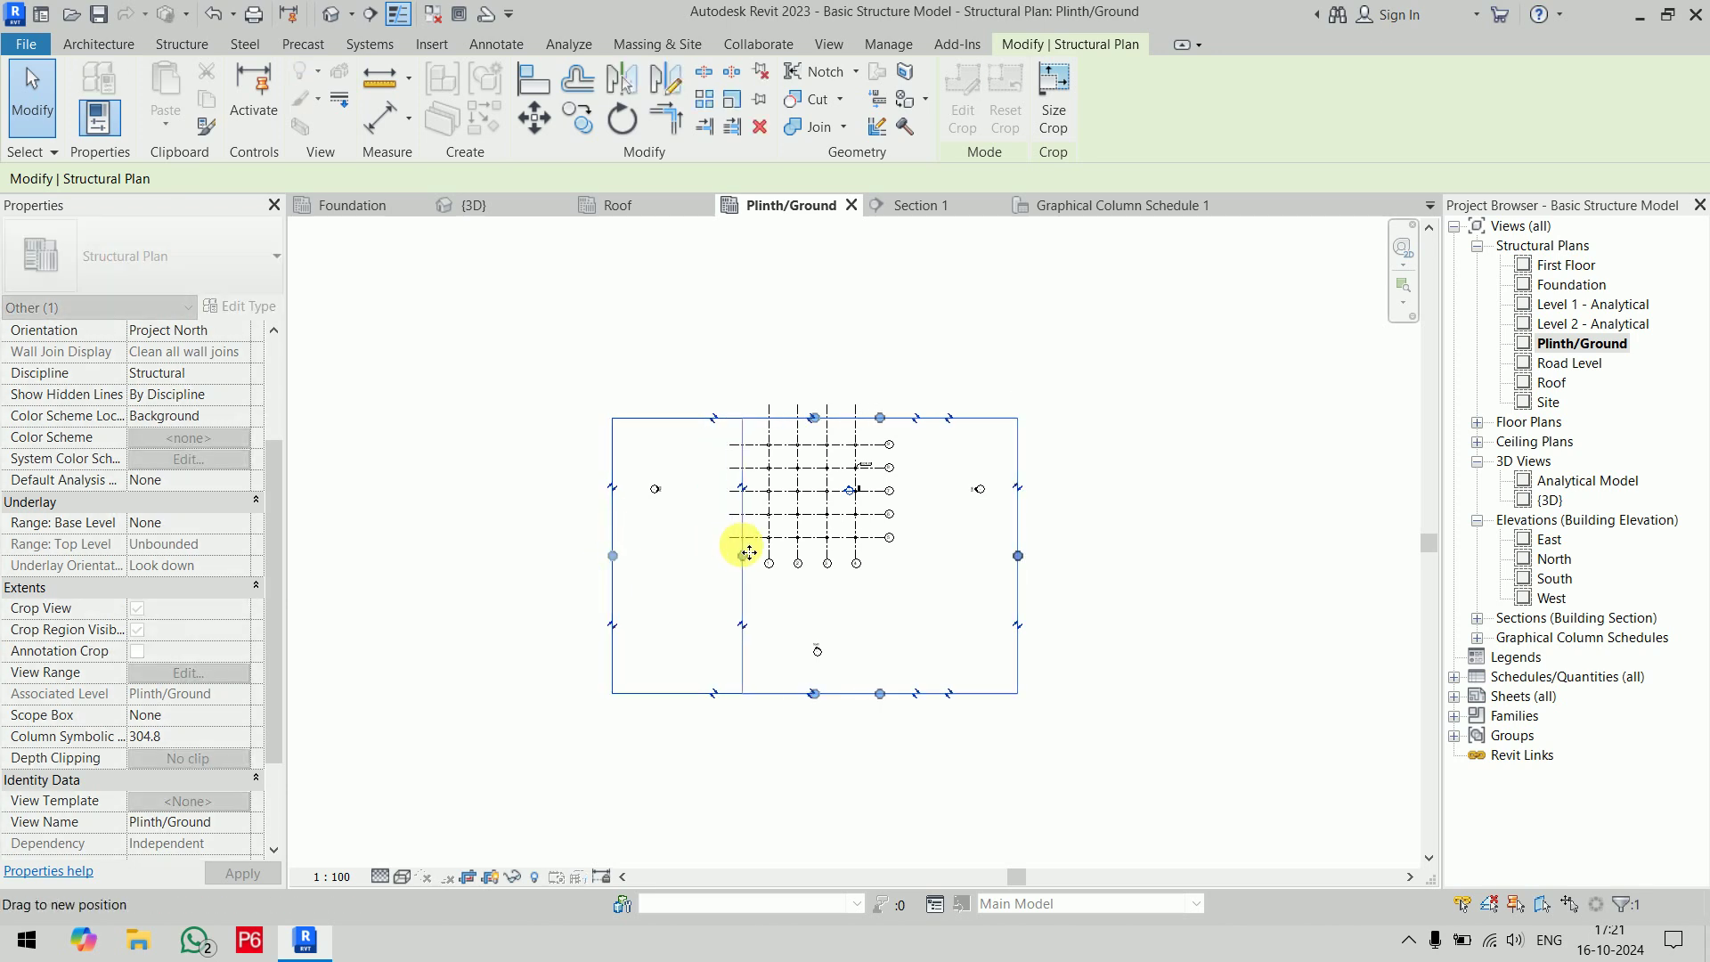
left_click_drag(880, 693, 869, 564)
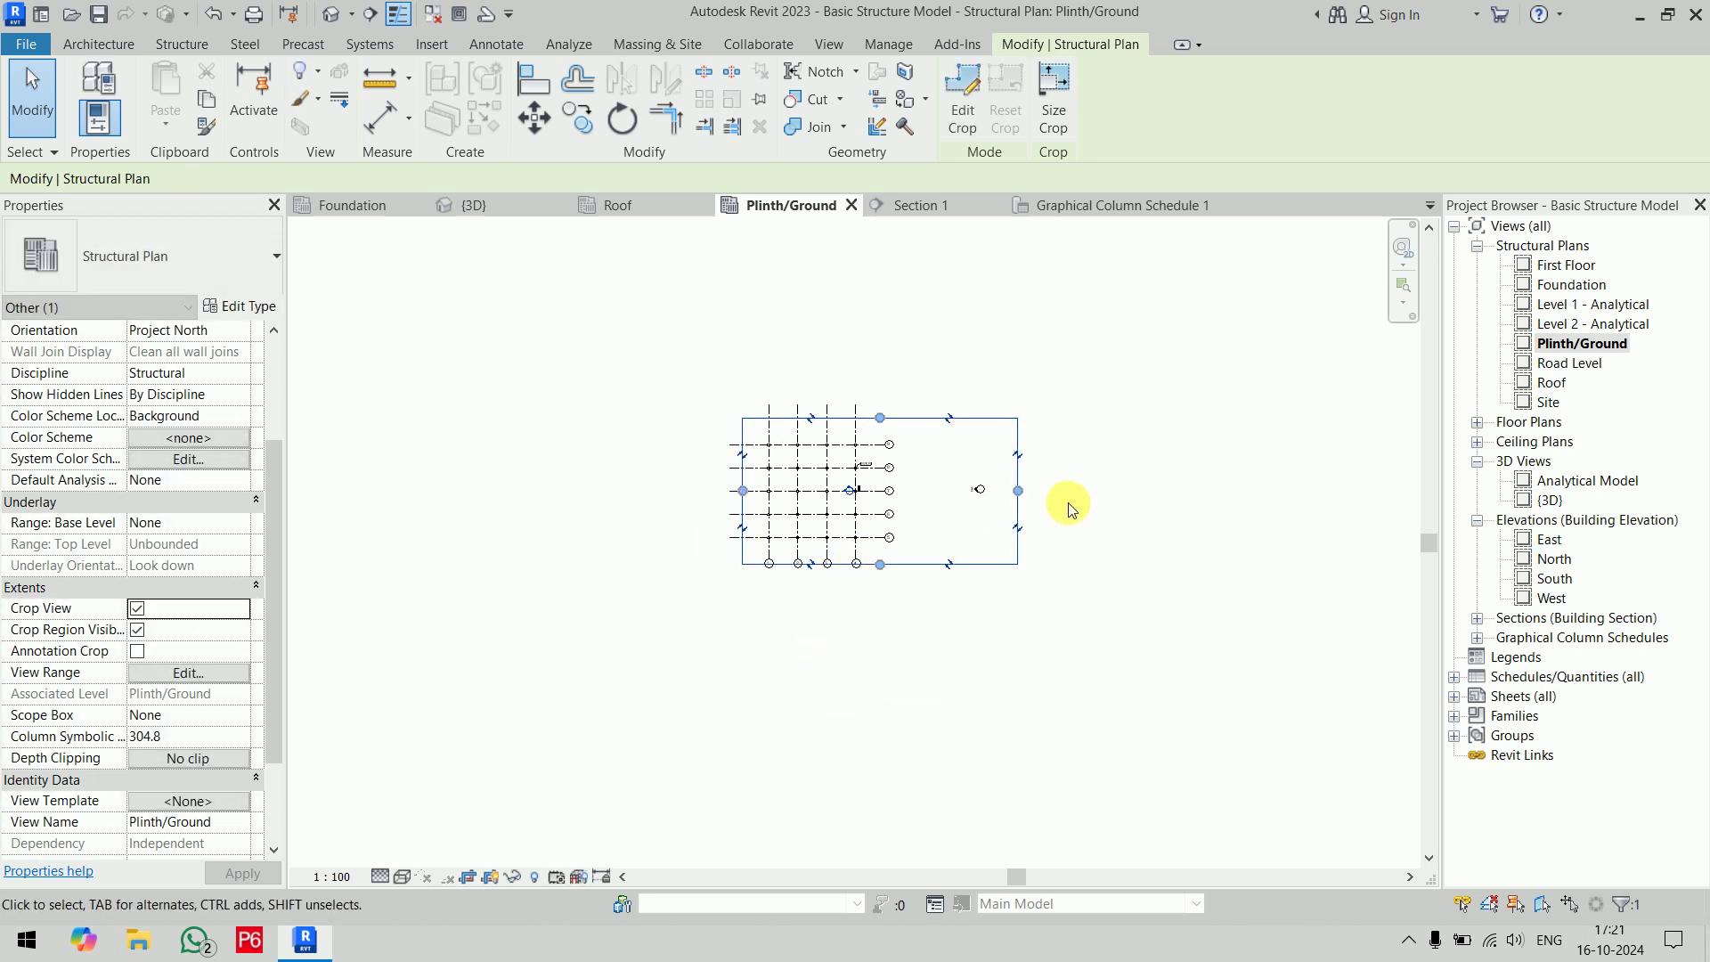
left_click_drag(1018, 491, 893, 490)
left_click(943, 682)
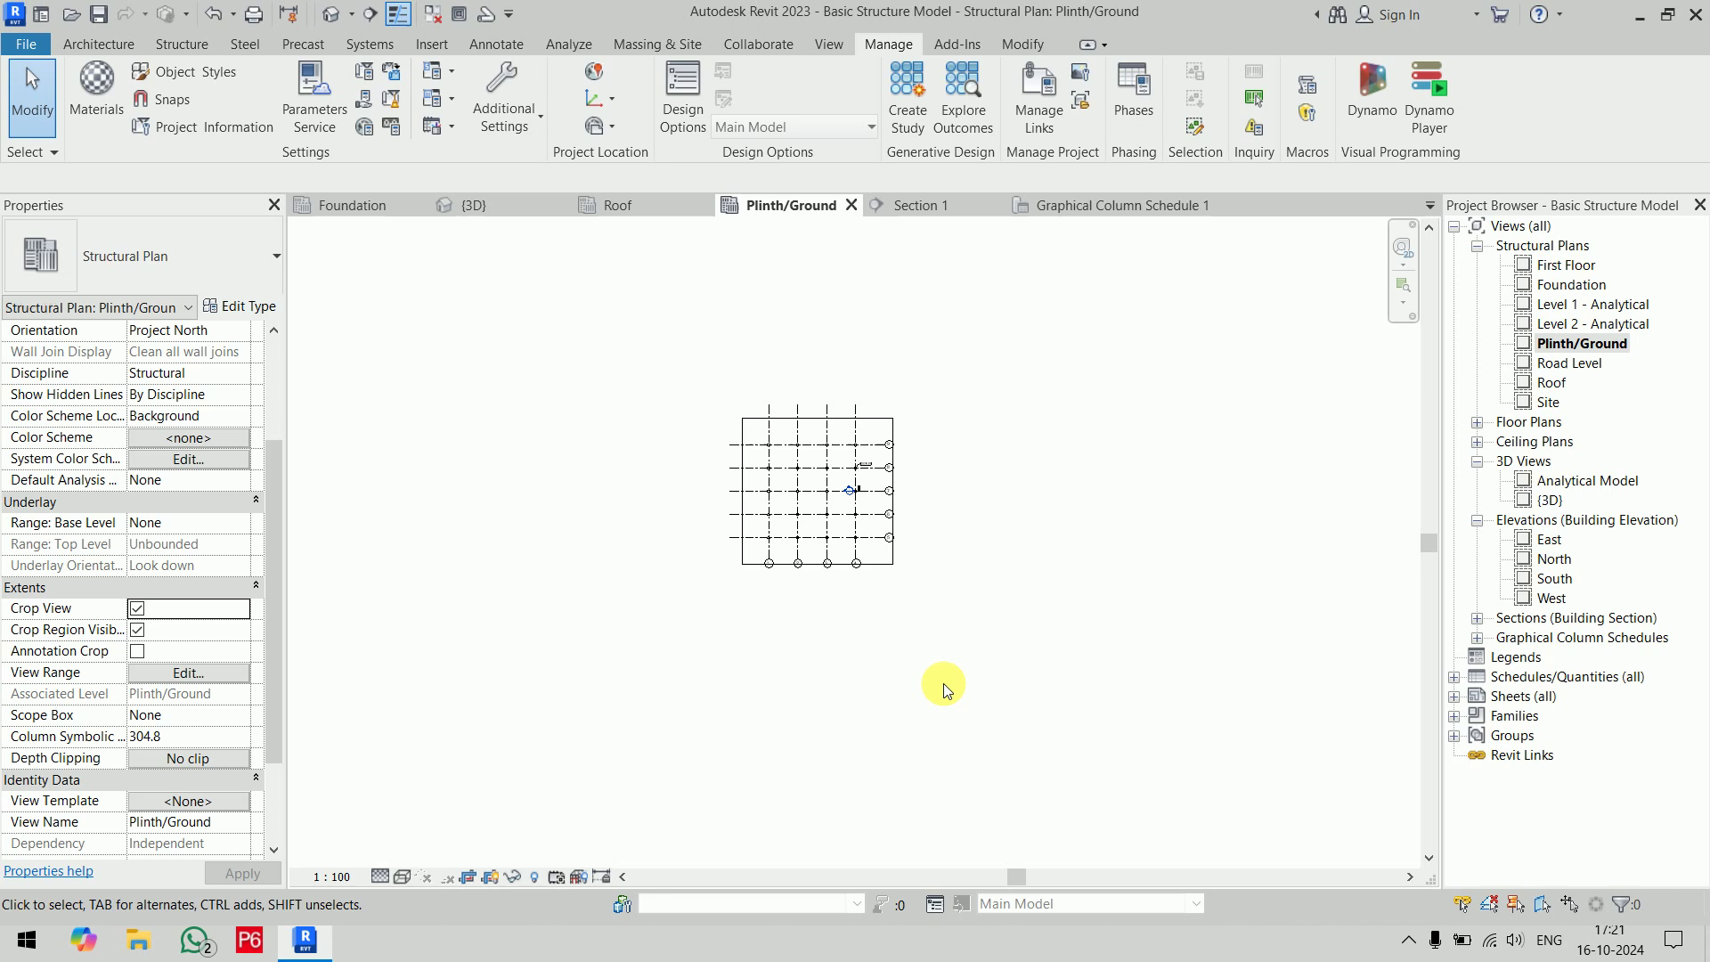
scroll(836, 502, "up", 3)
left_click(137, 630)
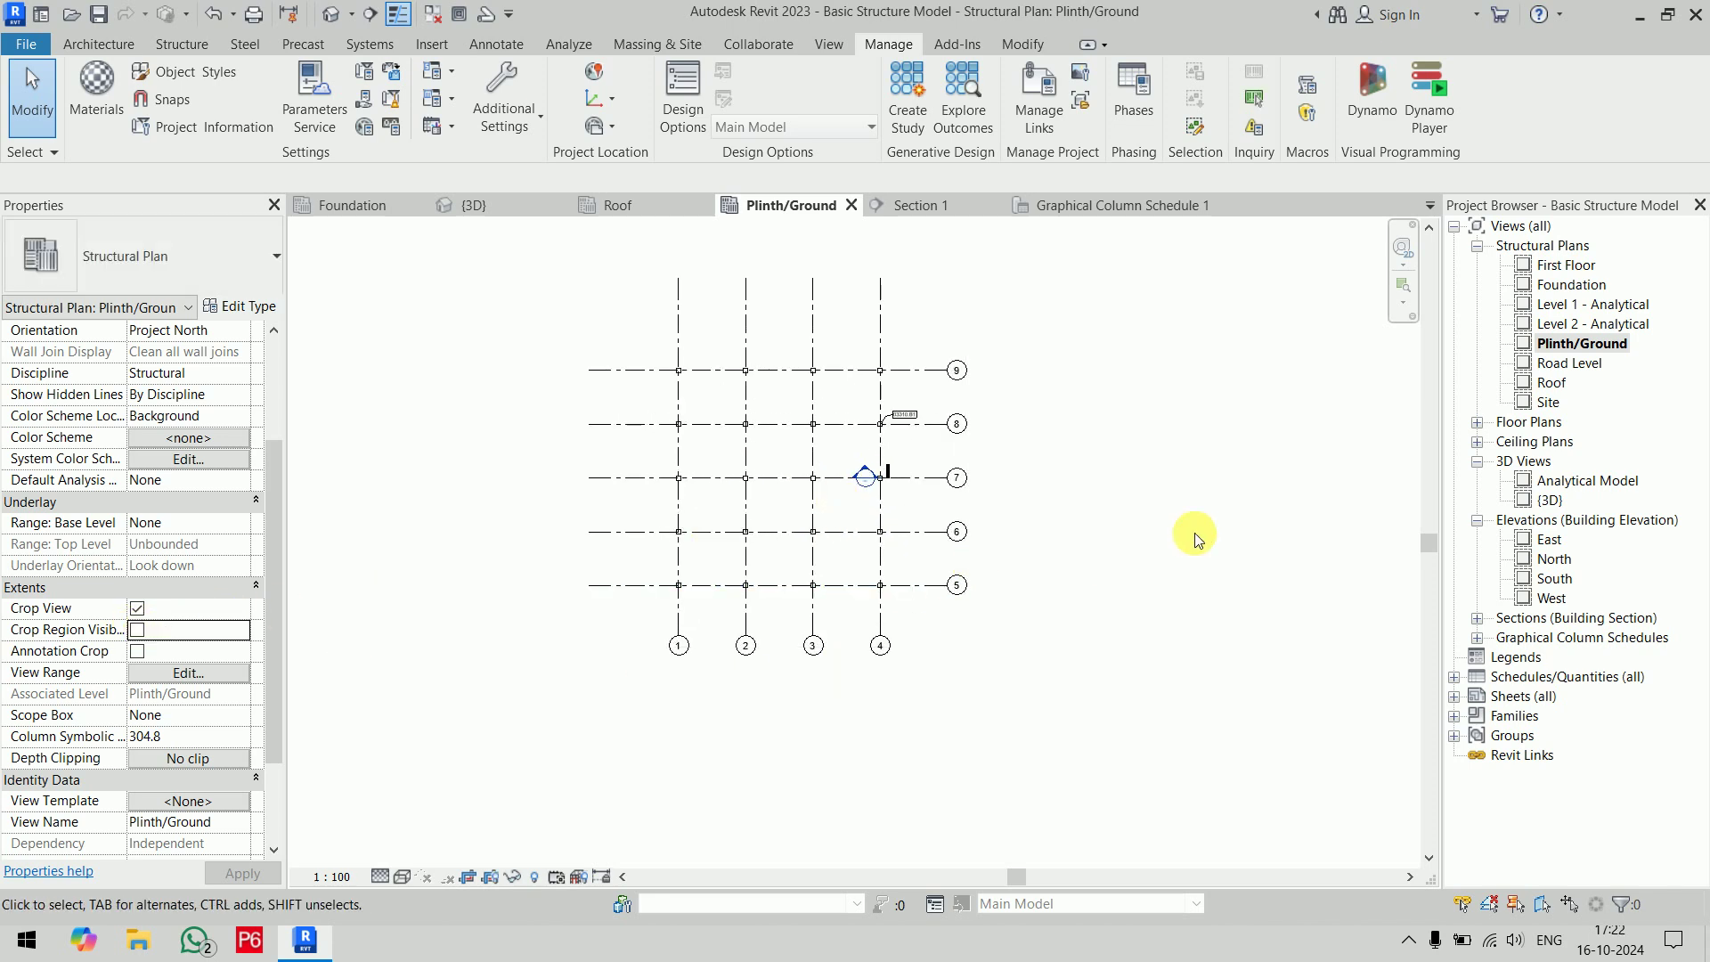
Turn on Crop View and Crop Region Visible for the First Floor structural plan
double_click(1568, 265)
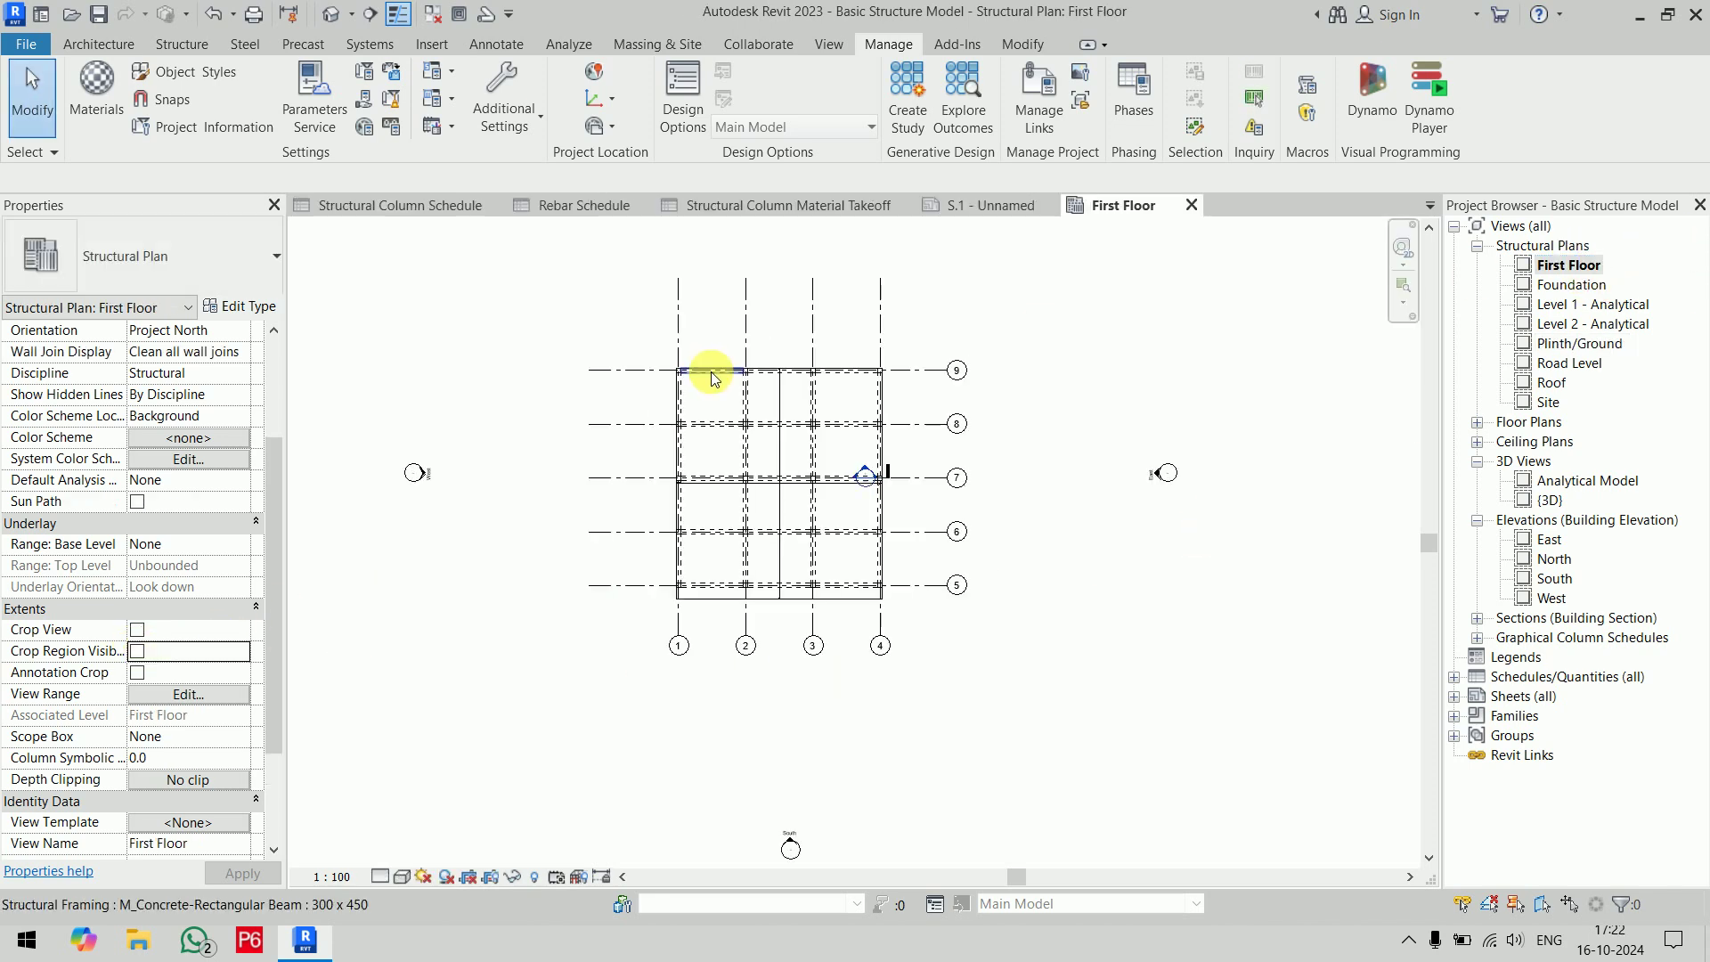
left_click(138, 630)
left_click(137, 651)
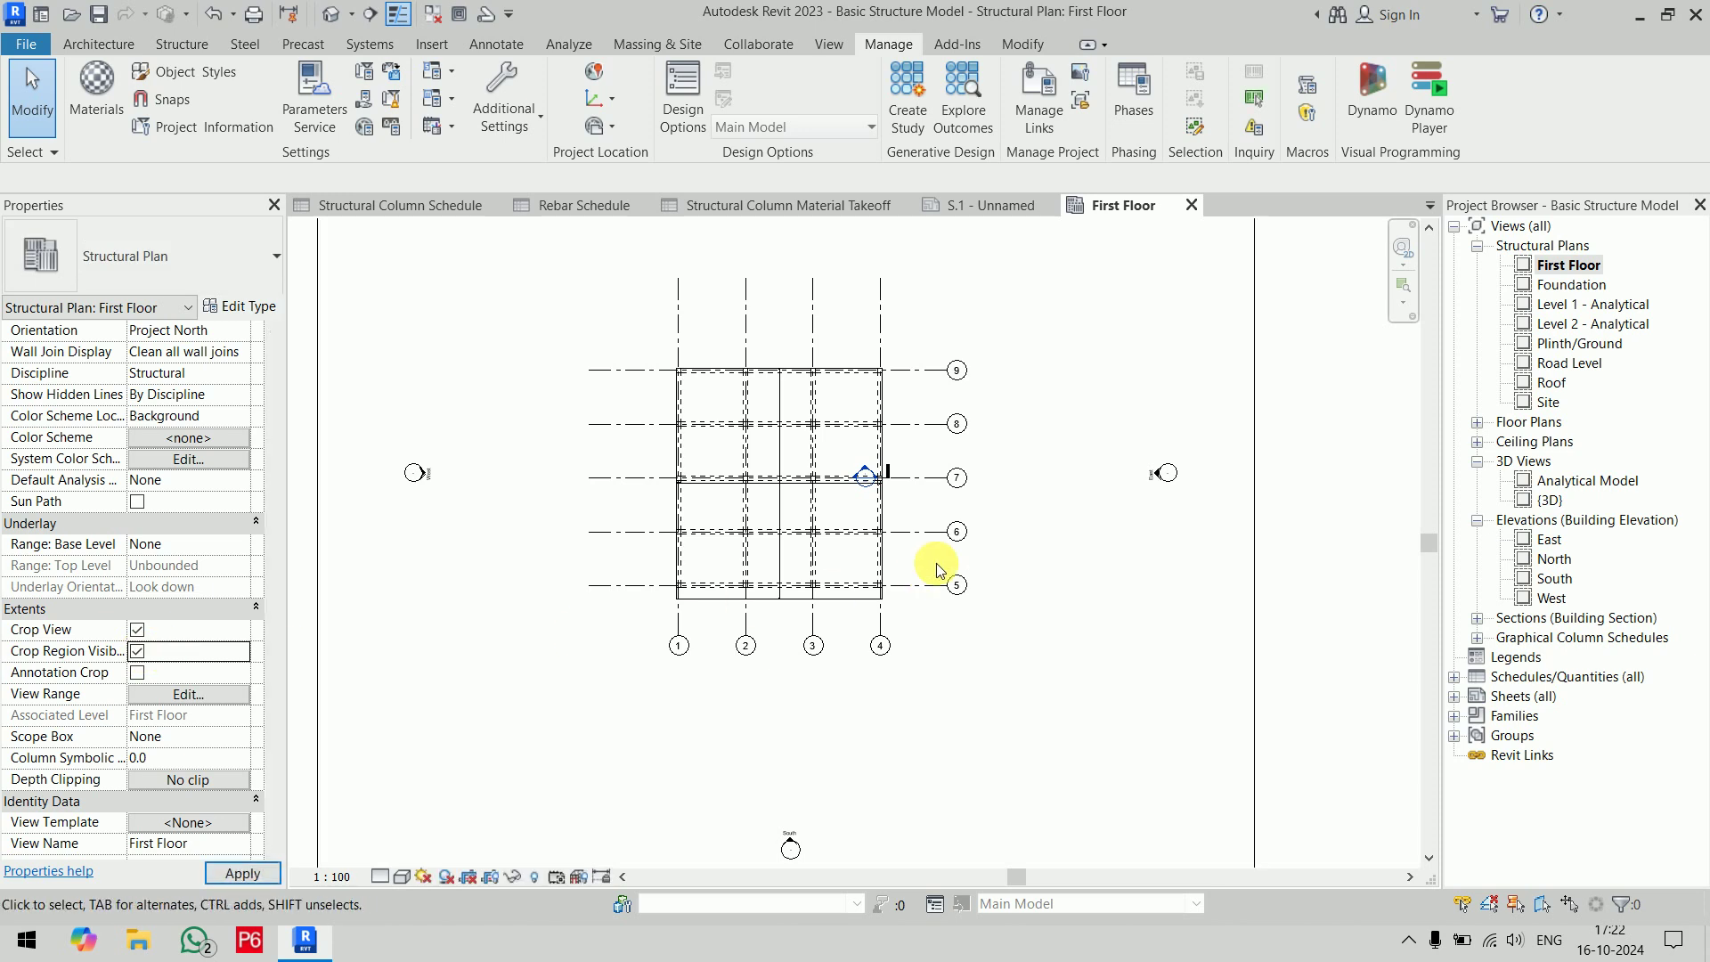
Pull the First Floor plan's crop region in around the slab and grids, leaving out the elevation markers, and hide the crop boundary
scroll(1027, 499, "down", 3)
left_click(984, 279)
left_click_drag(902, 279, 905, 405)
left_click_drag(700, 544, 838, 545)
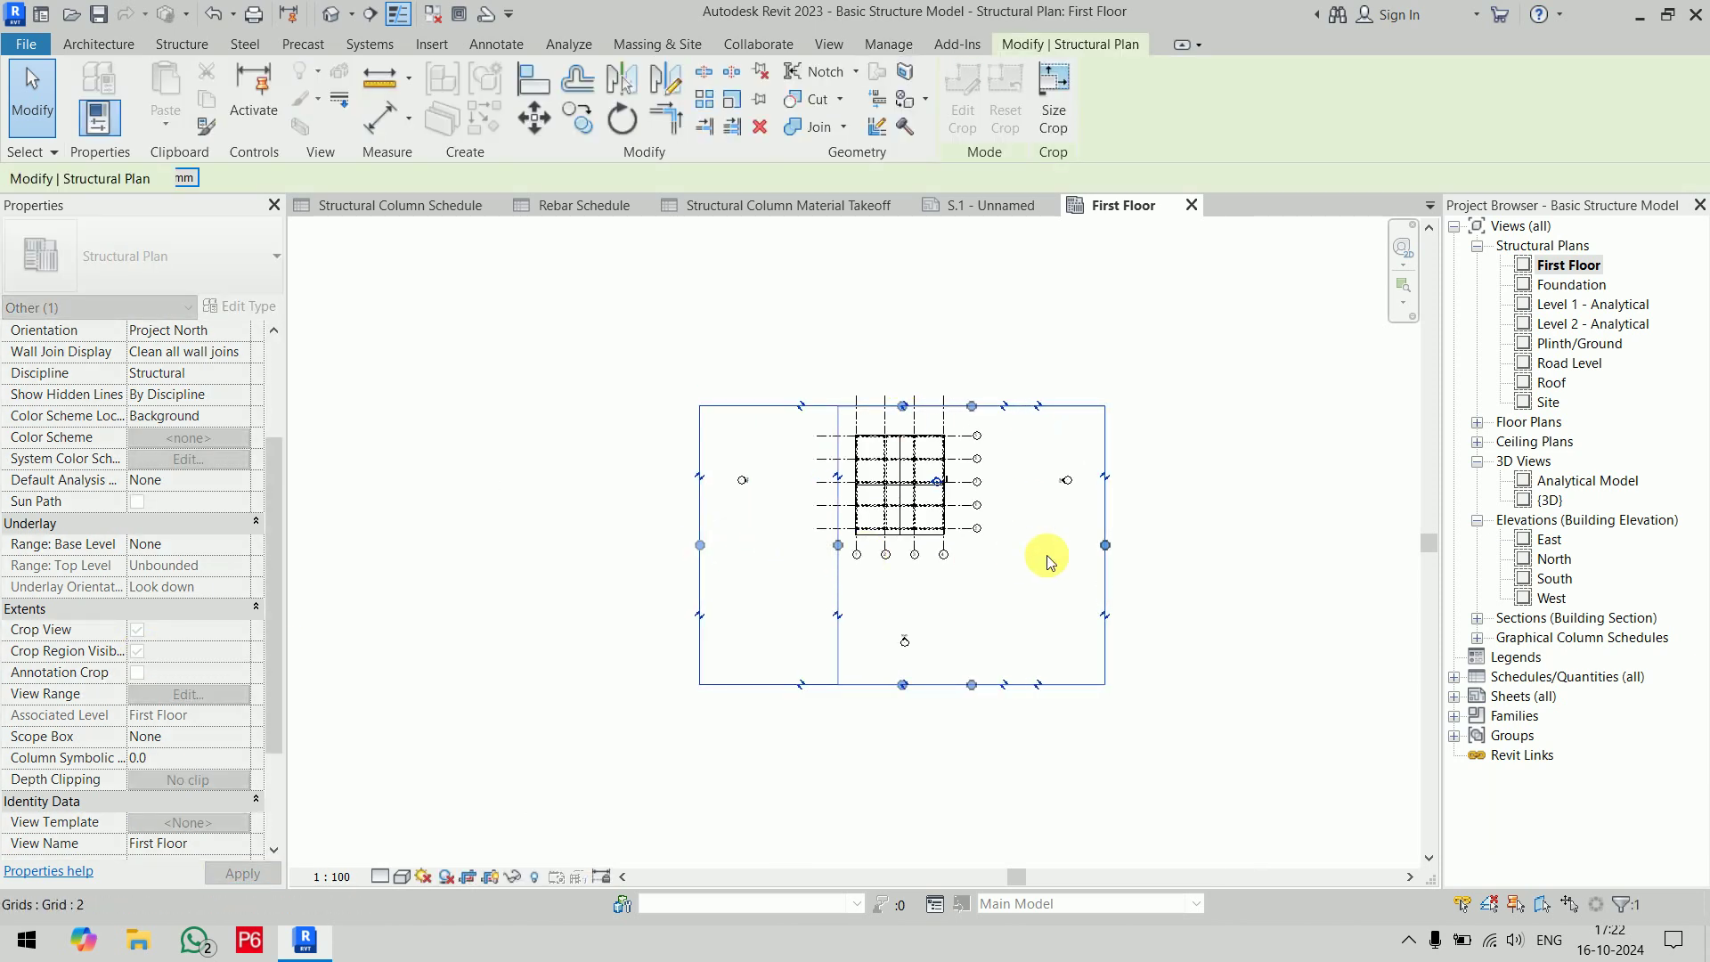
left_click_drag(1106, 544, 987, 548)
left_click_drag(908, 684, 908, 549)
left_click(1212, 606)
scroll(986, 477, "up", 3)
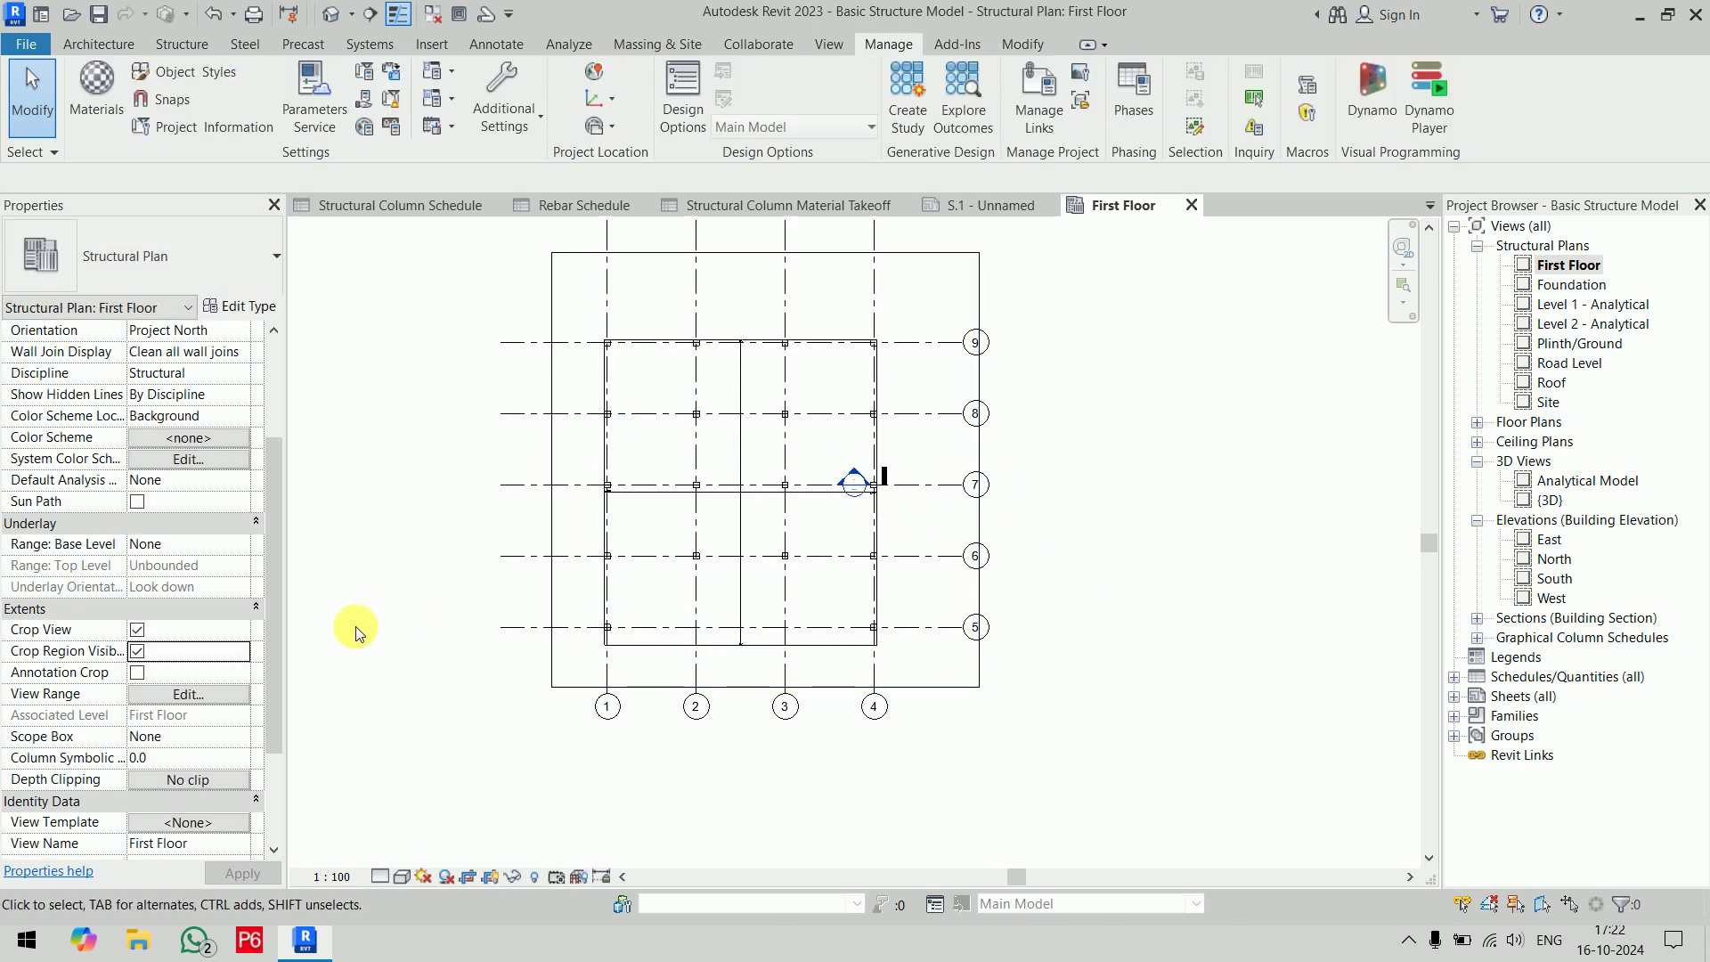
left_click(137, 651)
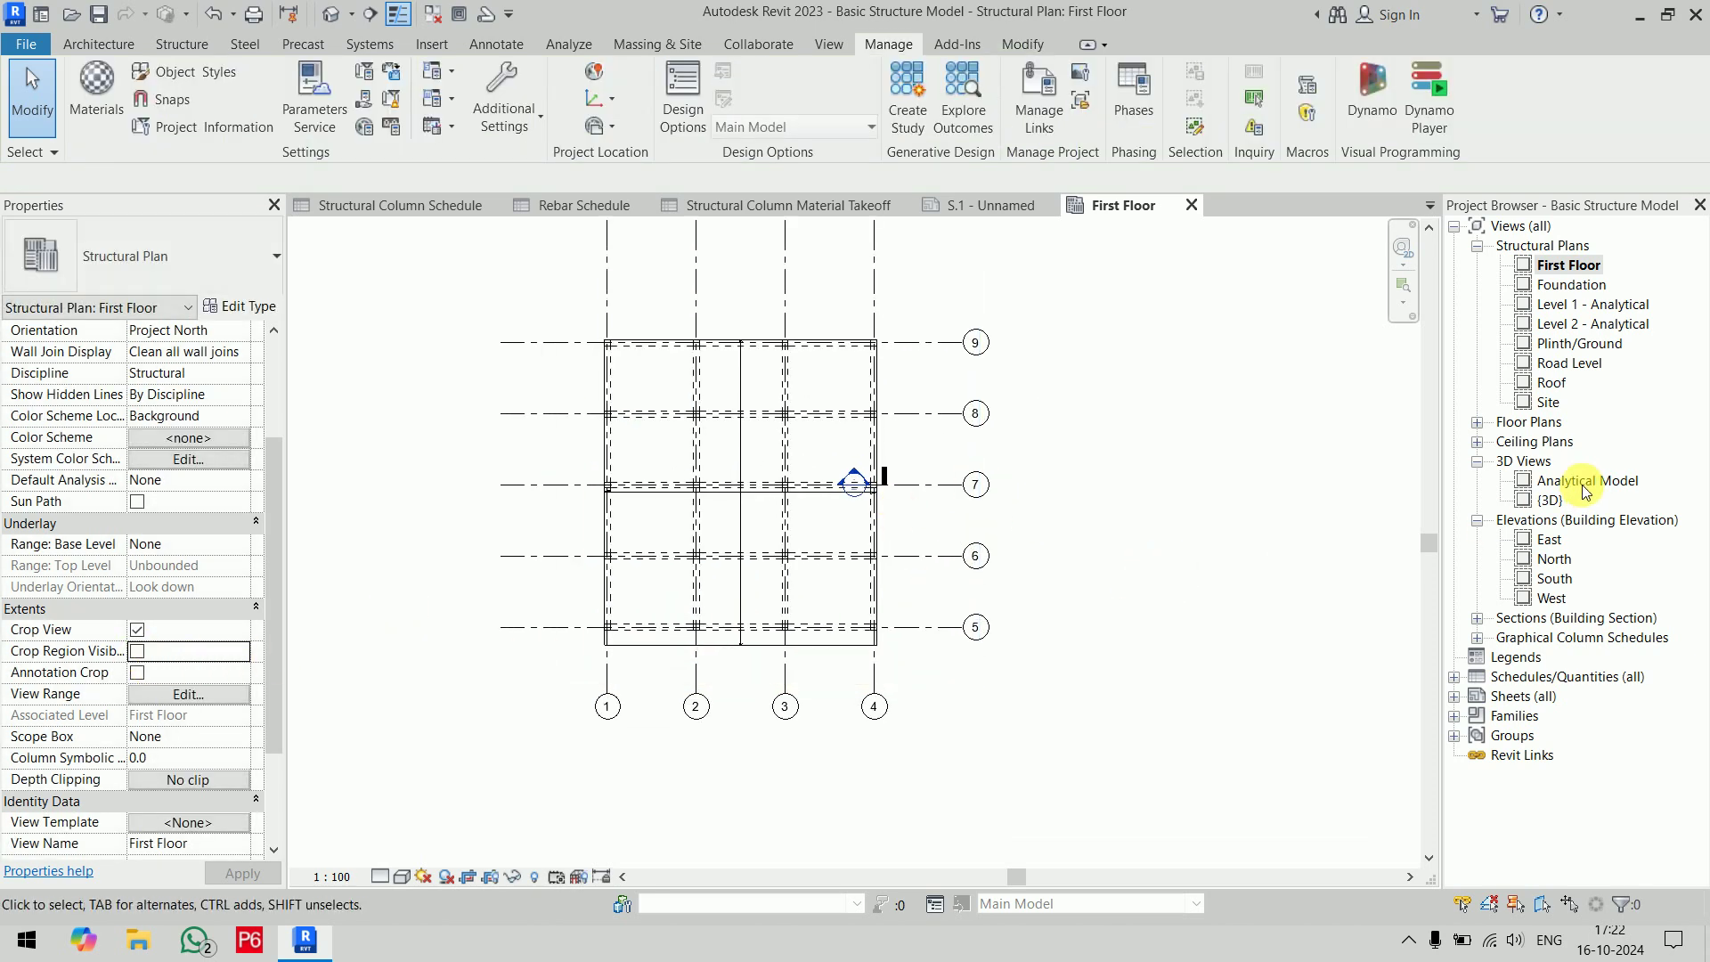
Widen Section 1's crop region to show more of the beams and lower its upper edge closer to the Roof level
left_click(1476, 617)
double_click(1565, 637)
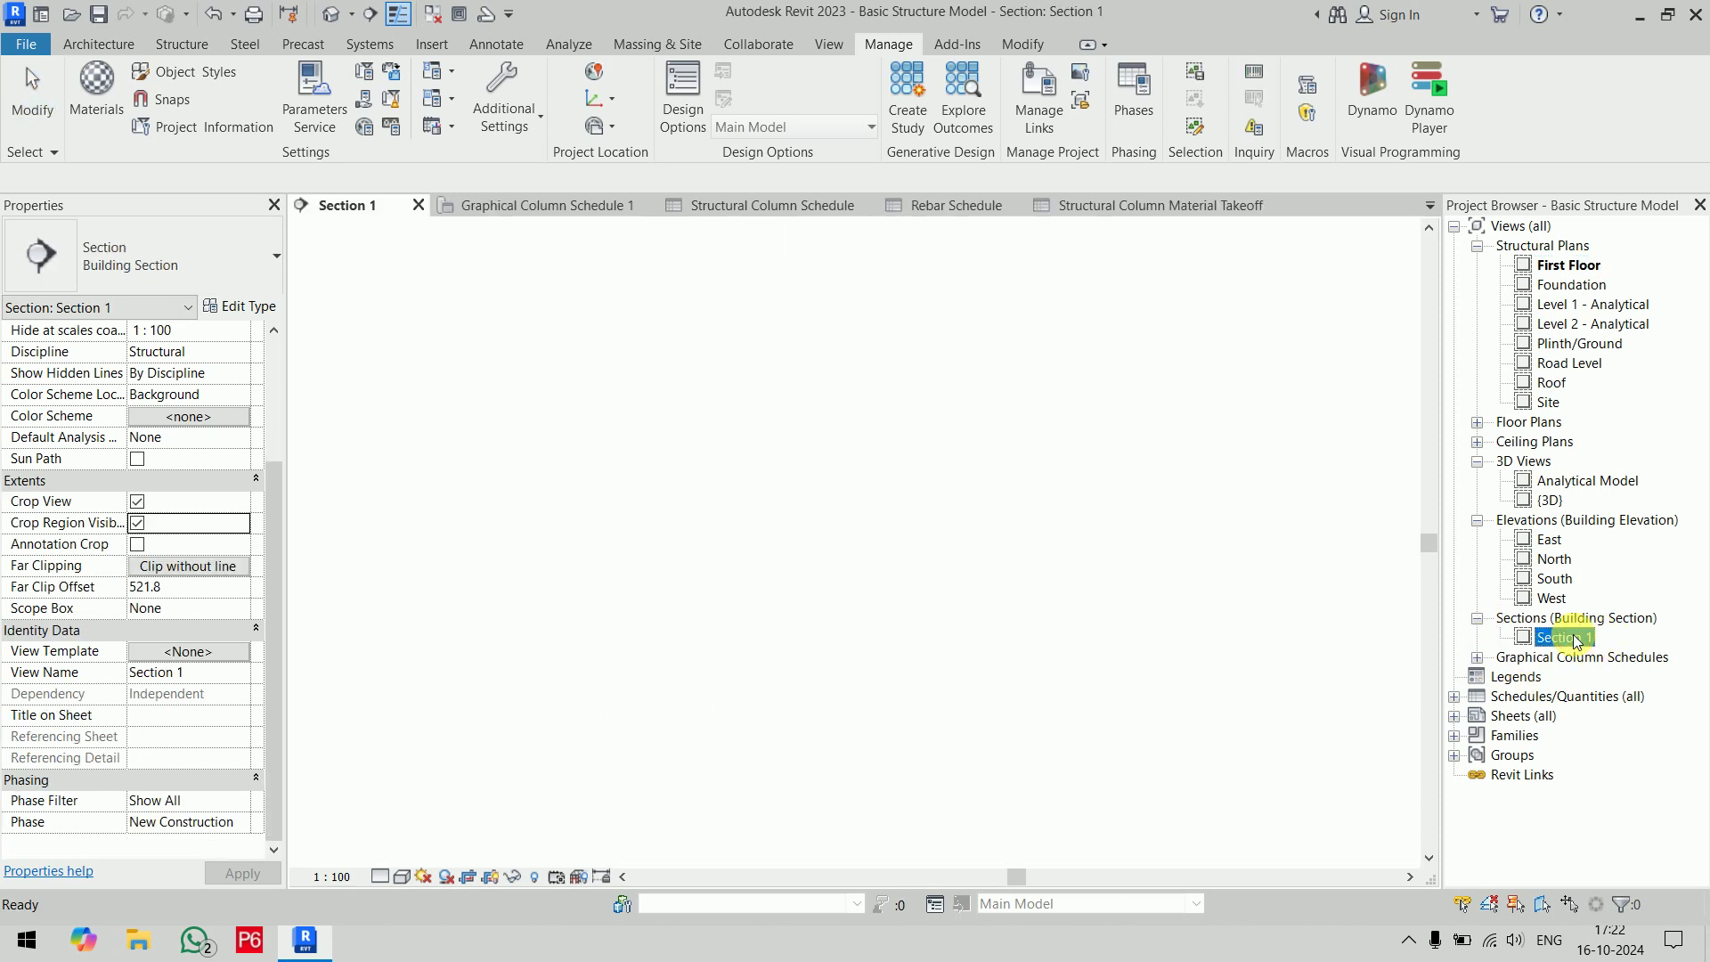
left_click(911, 509)
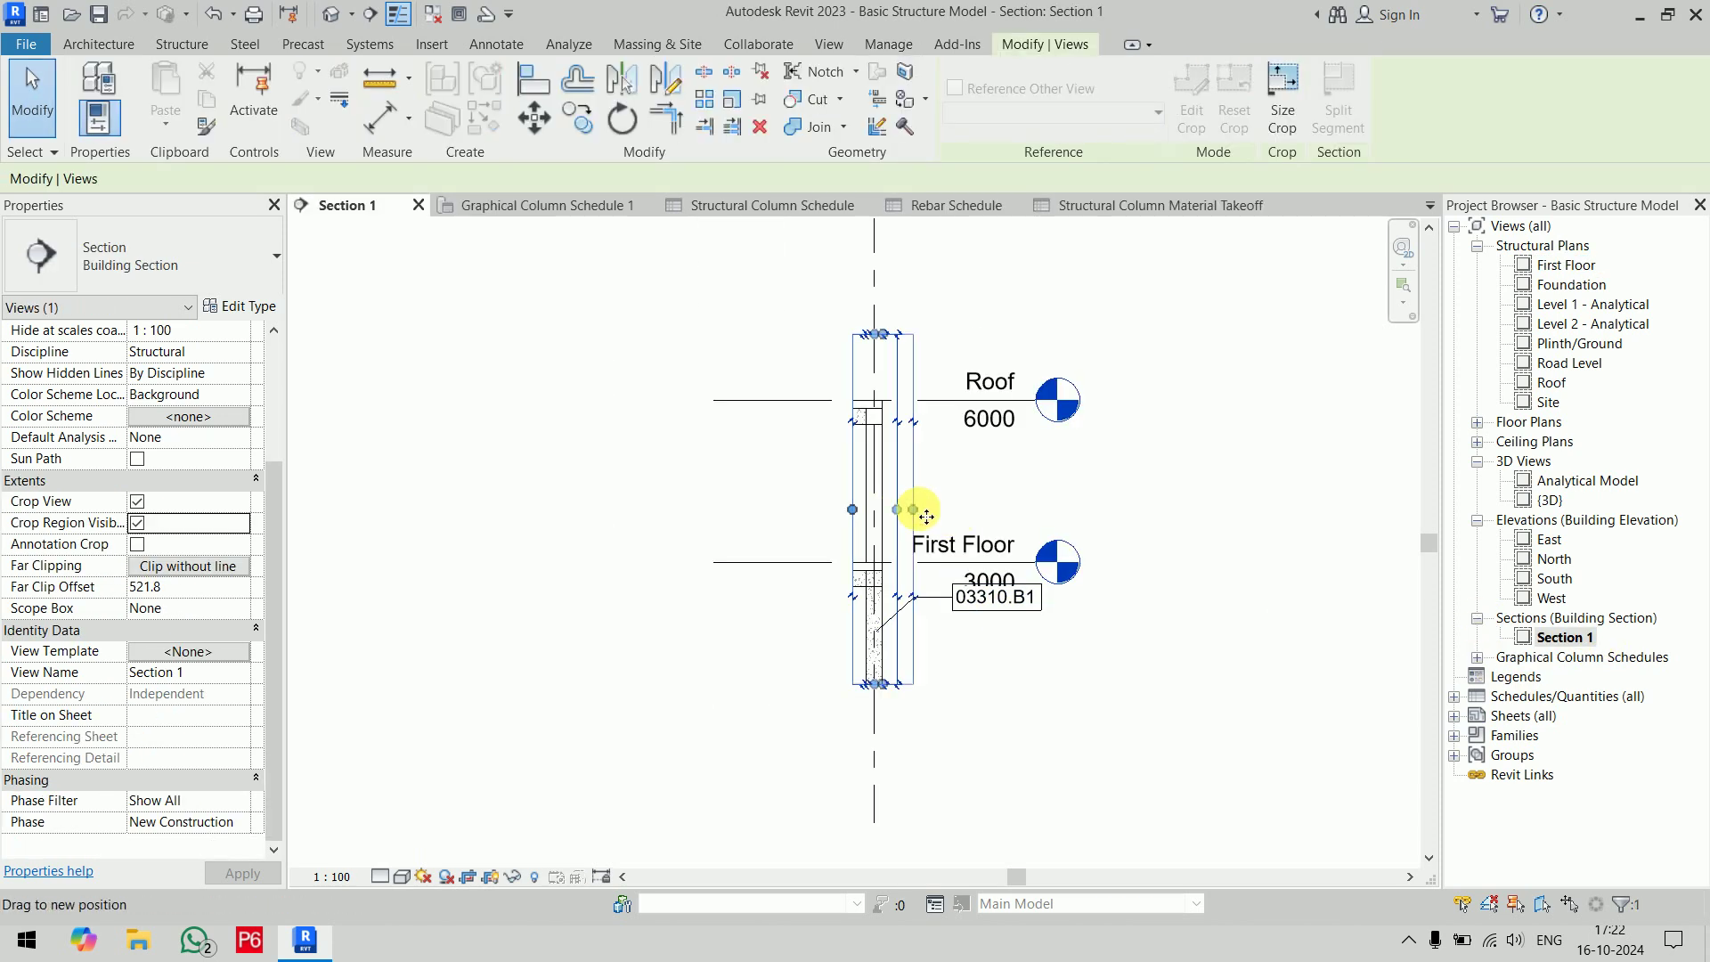
left_click_drag(851, 507, 794, 509)
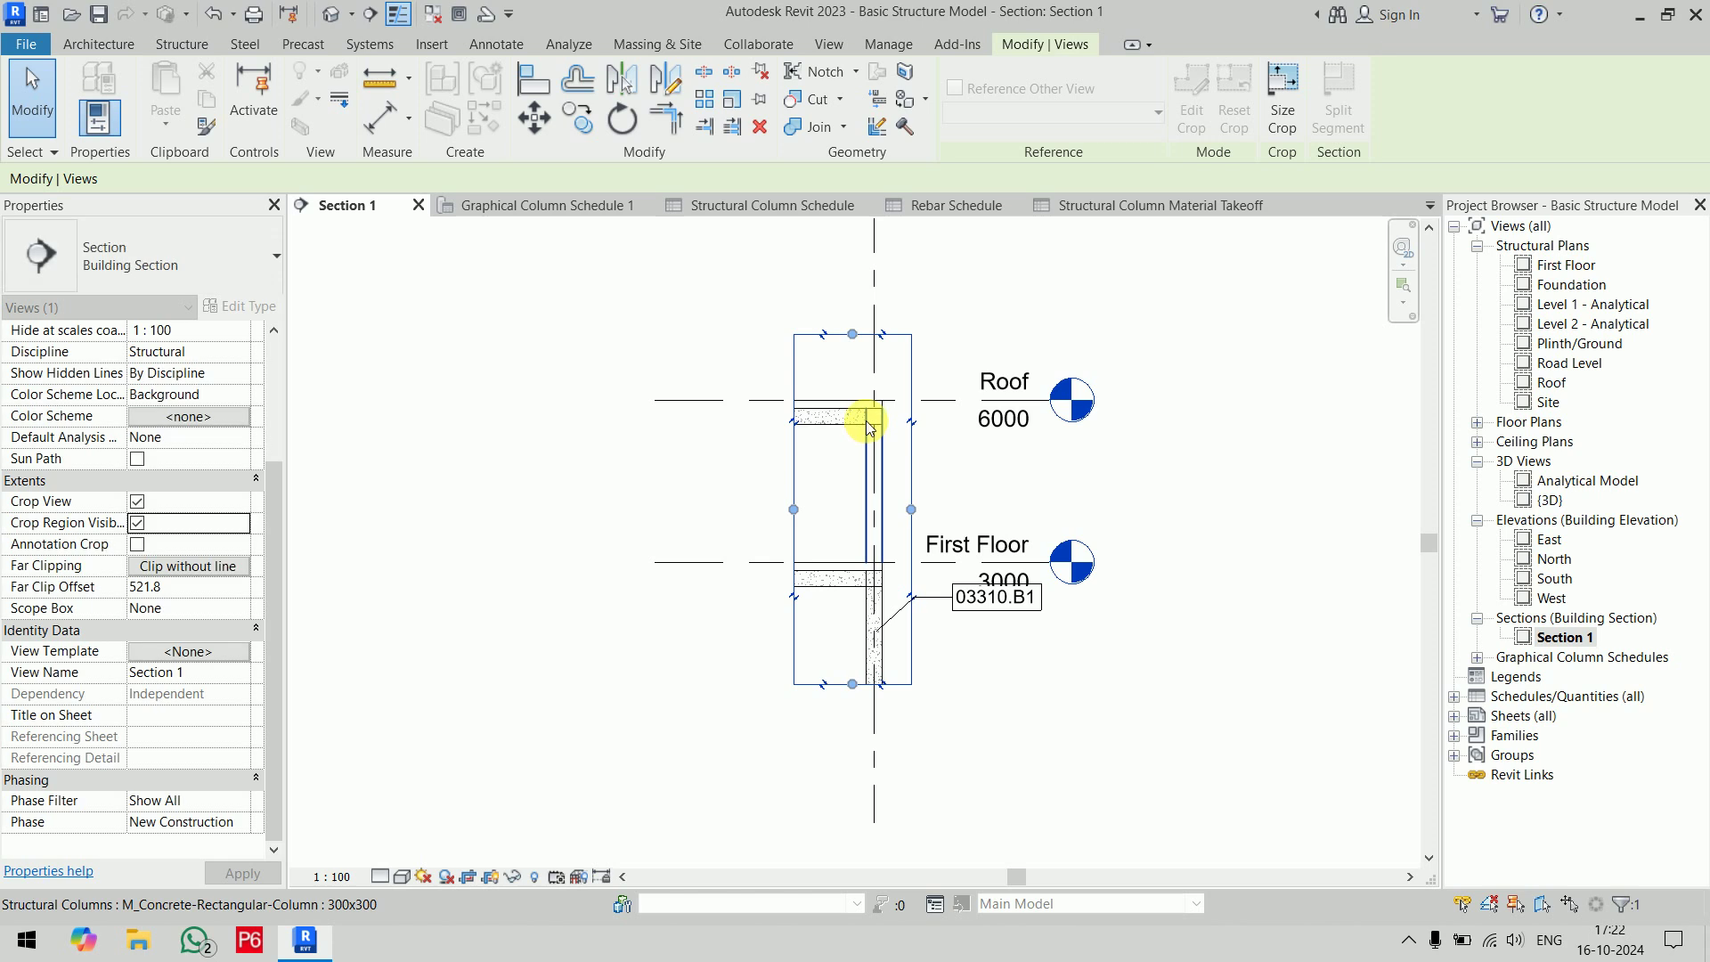
left_click_drag(852, 335, 841, 365)
left_click(979, 396)
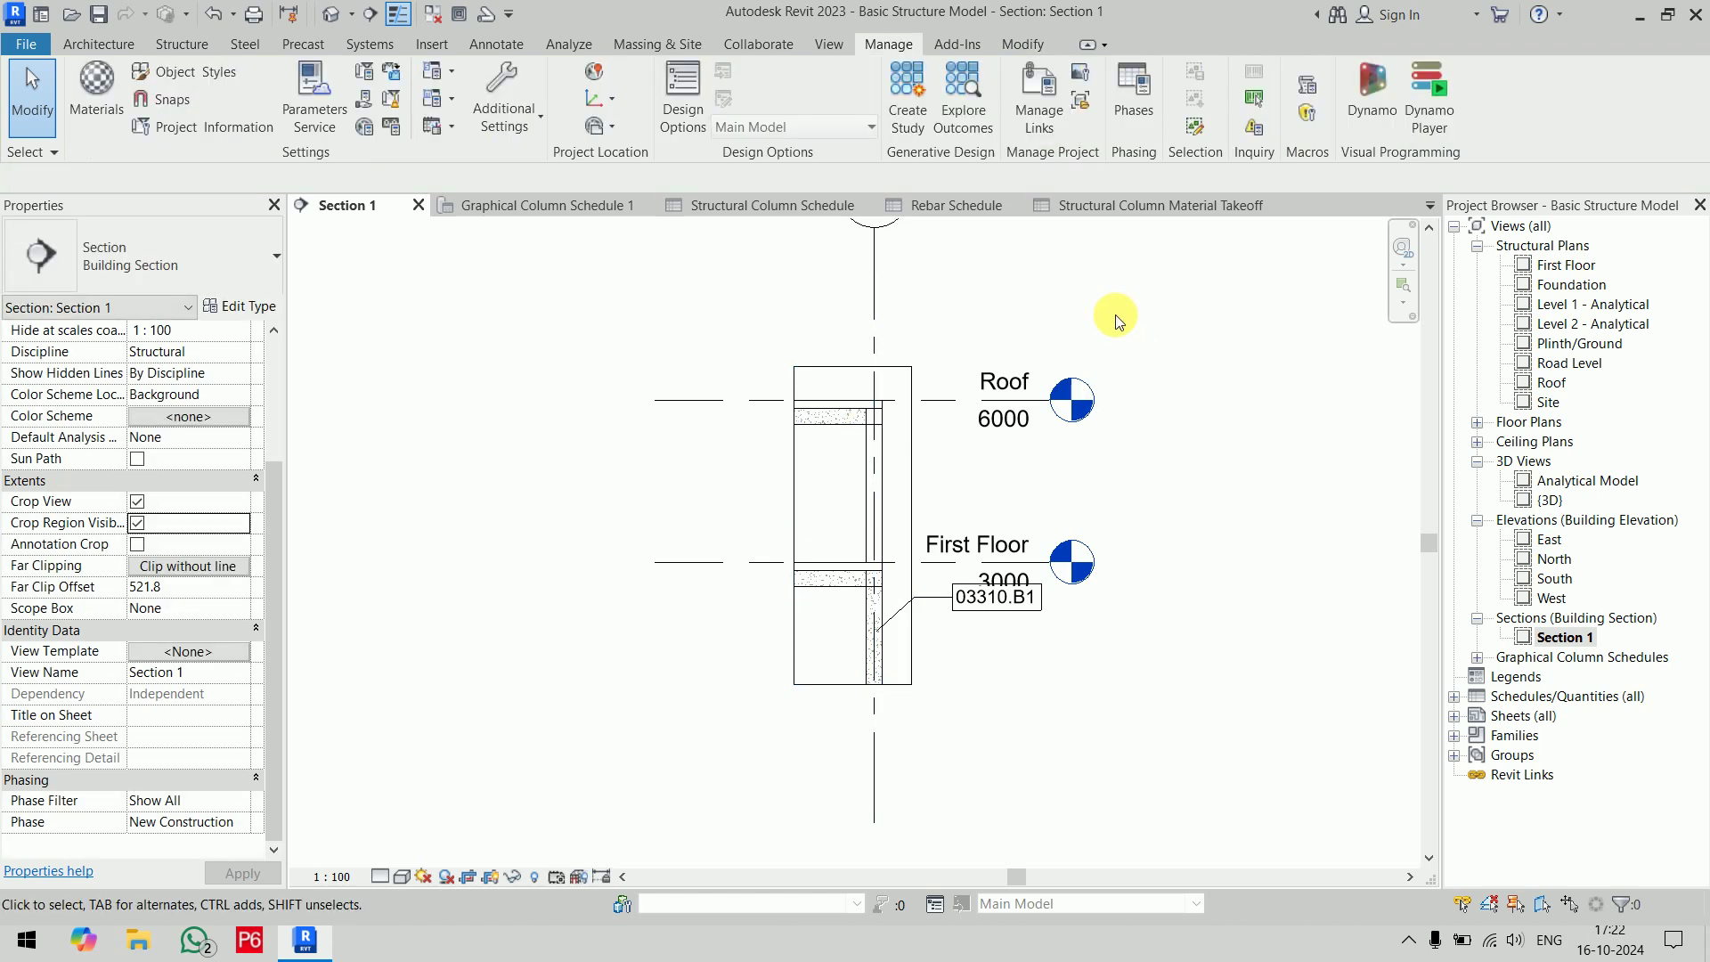
Hide the grid 4 line element in the Section 1 view
scroll(980, 397, "down", 2)
middle_click_drag(1087, 335, 993, 426)
left_click(815, 392)
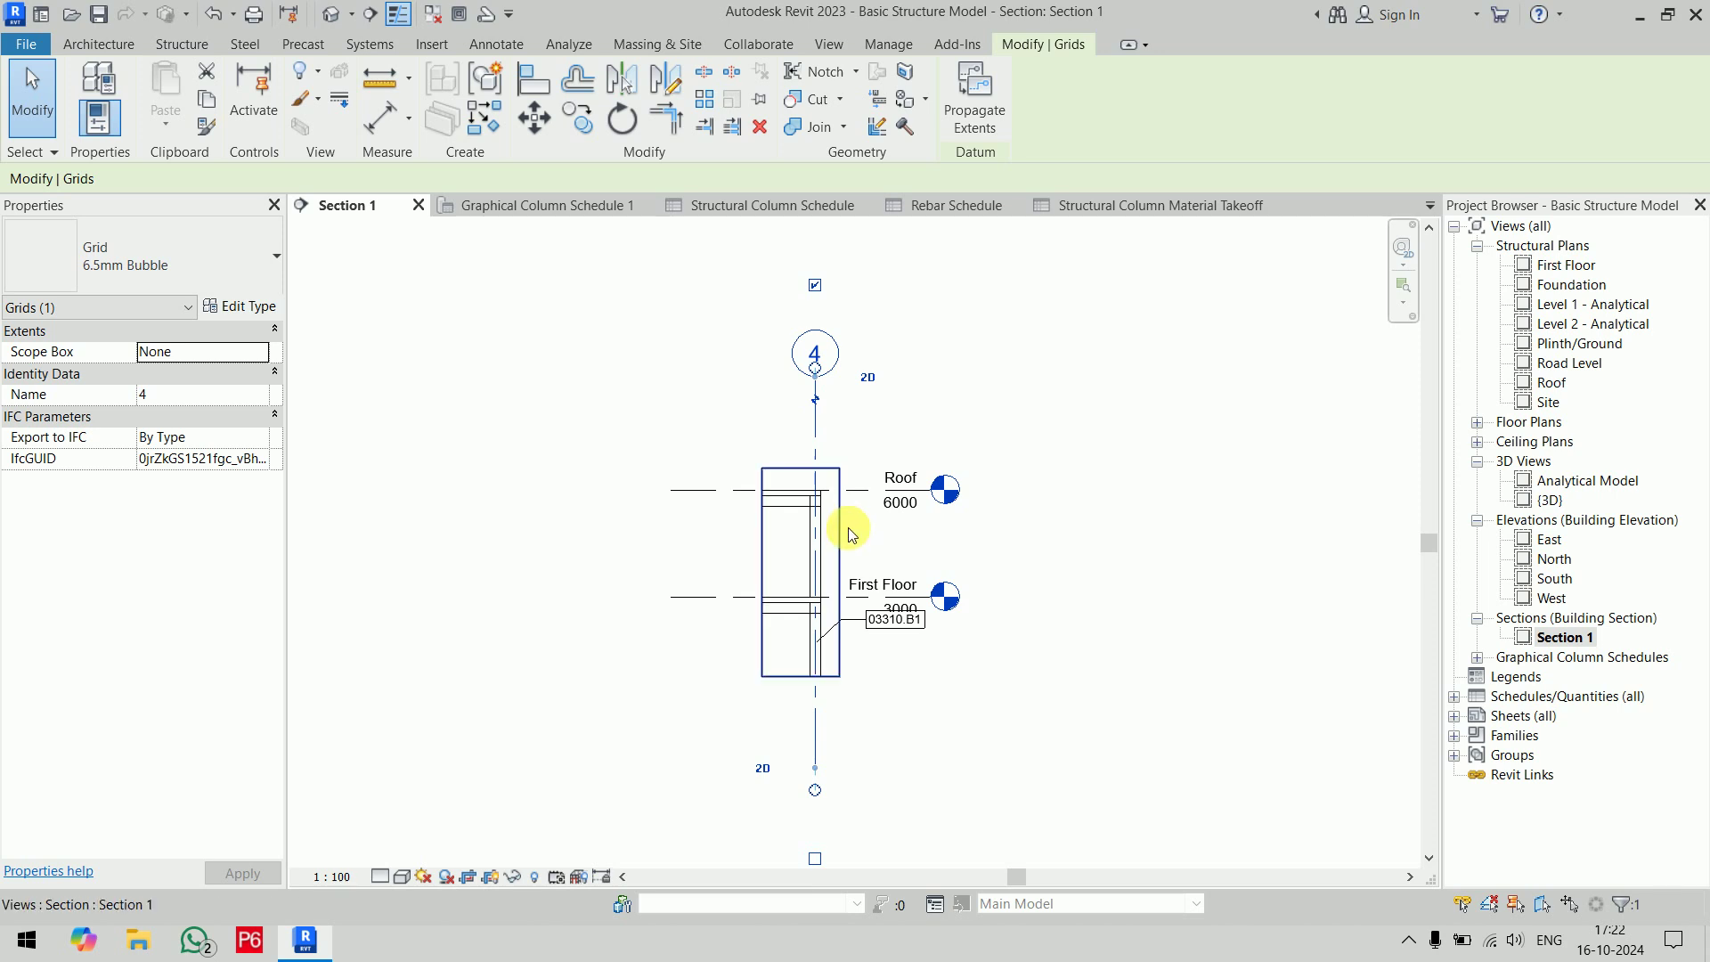
right_click(824, 438)
mouse_move(995, 560)
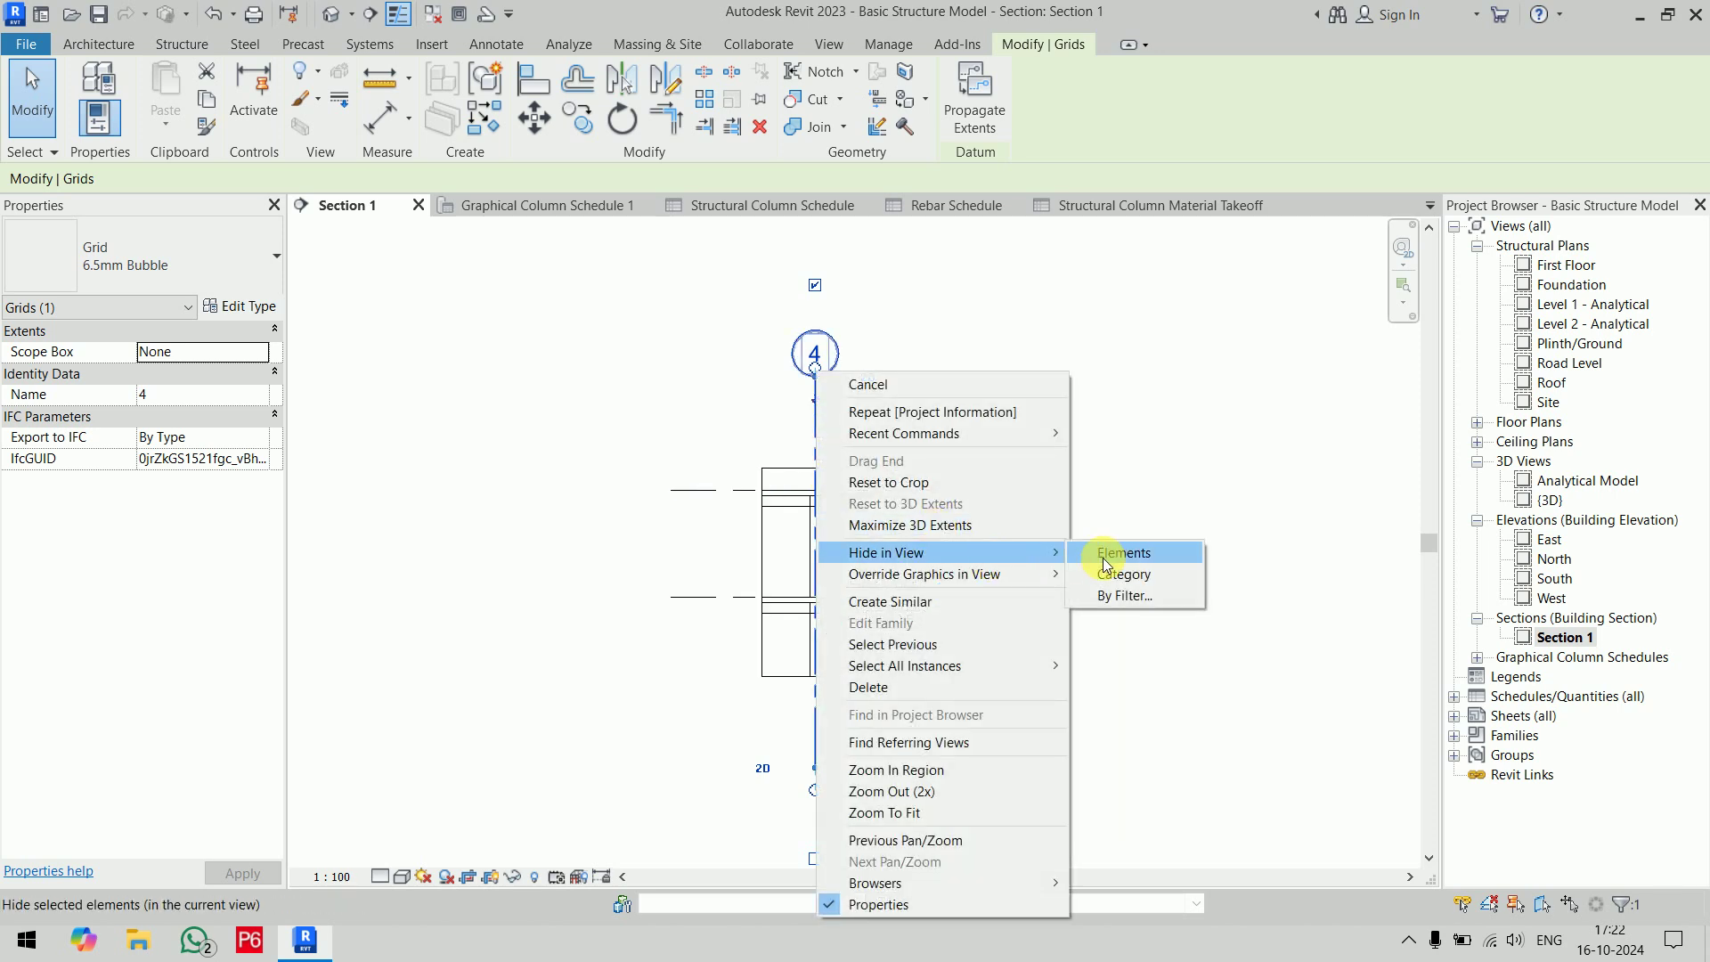
left_click(1122, 554)
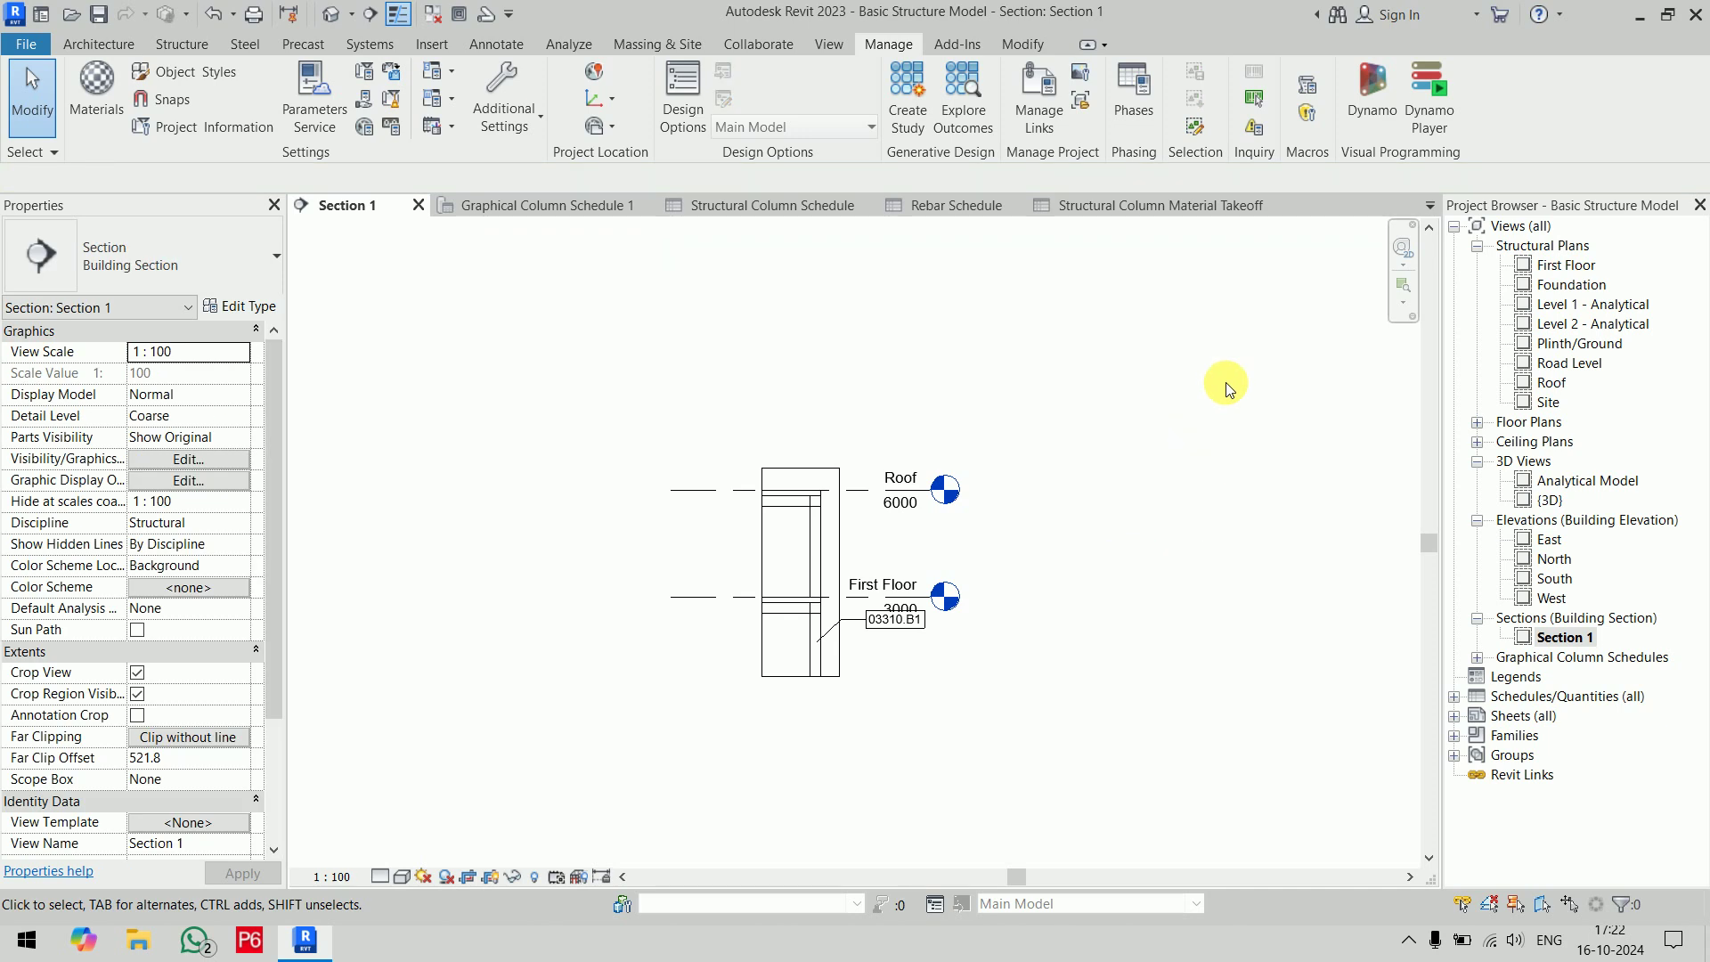
Shorten the Roof and First Floor level lines in Section 1 so their heads sit closer to the crop region
scroll(841, 587, "up", 4)
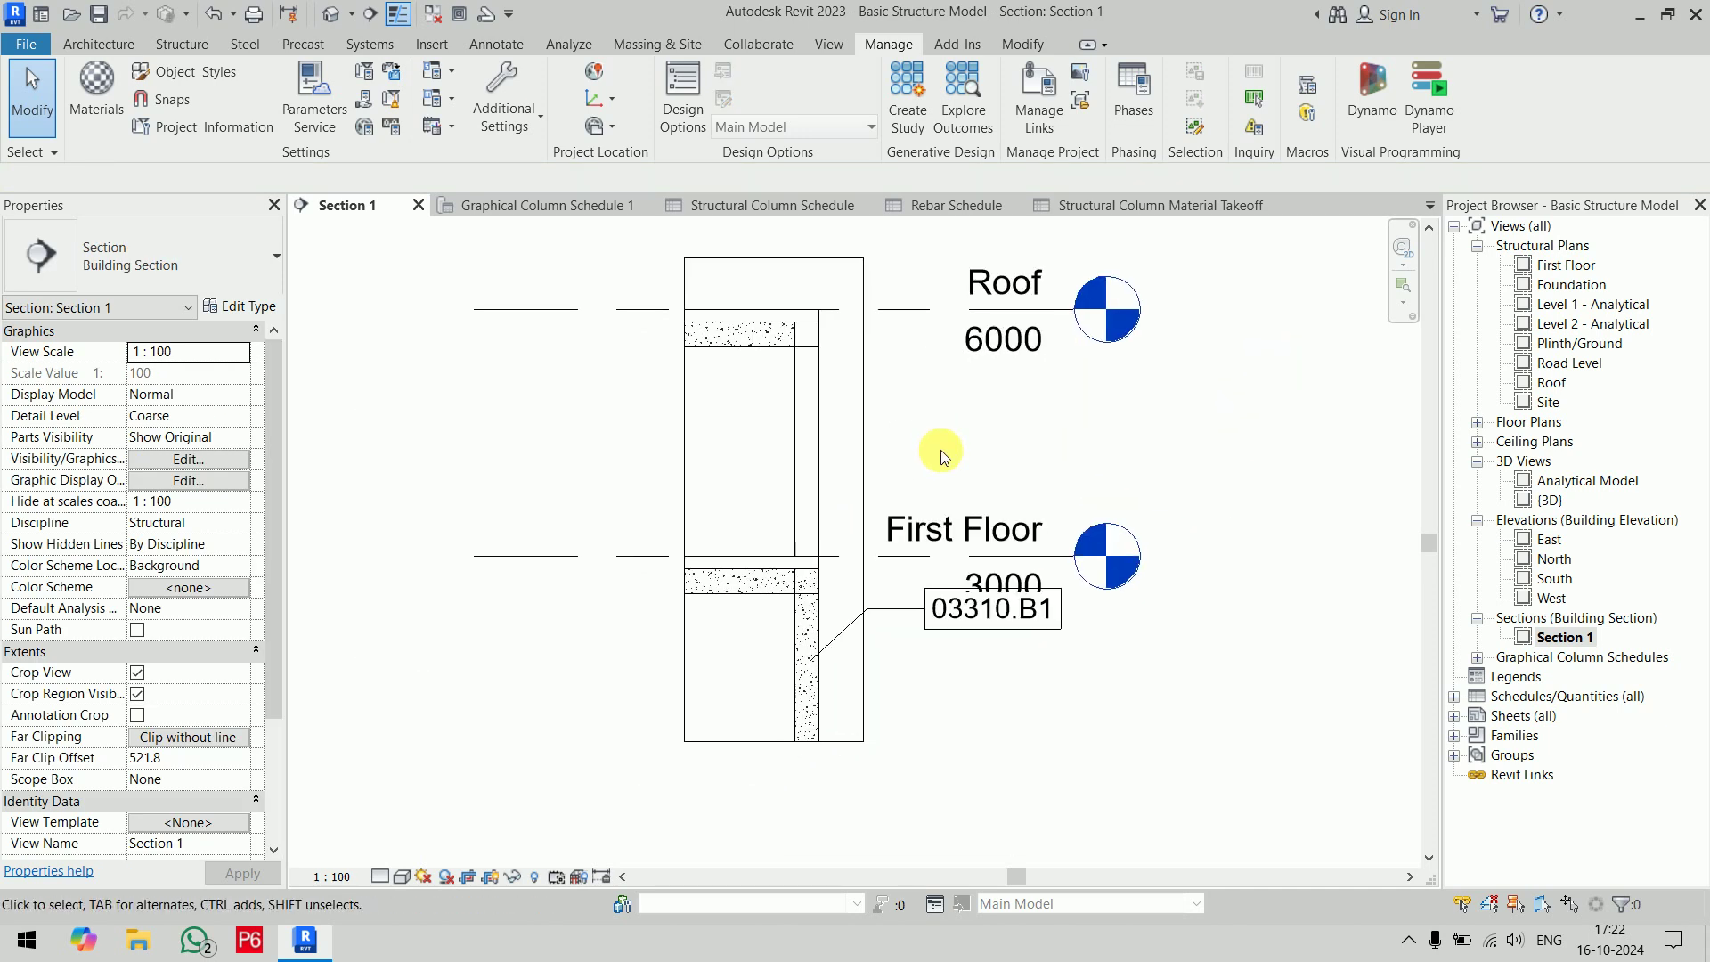
left_click(1077, 311)
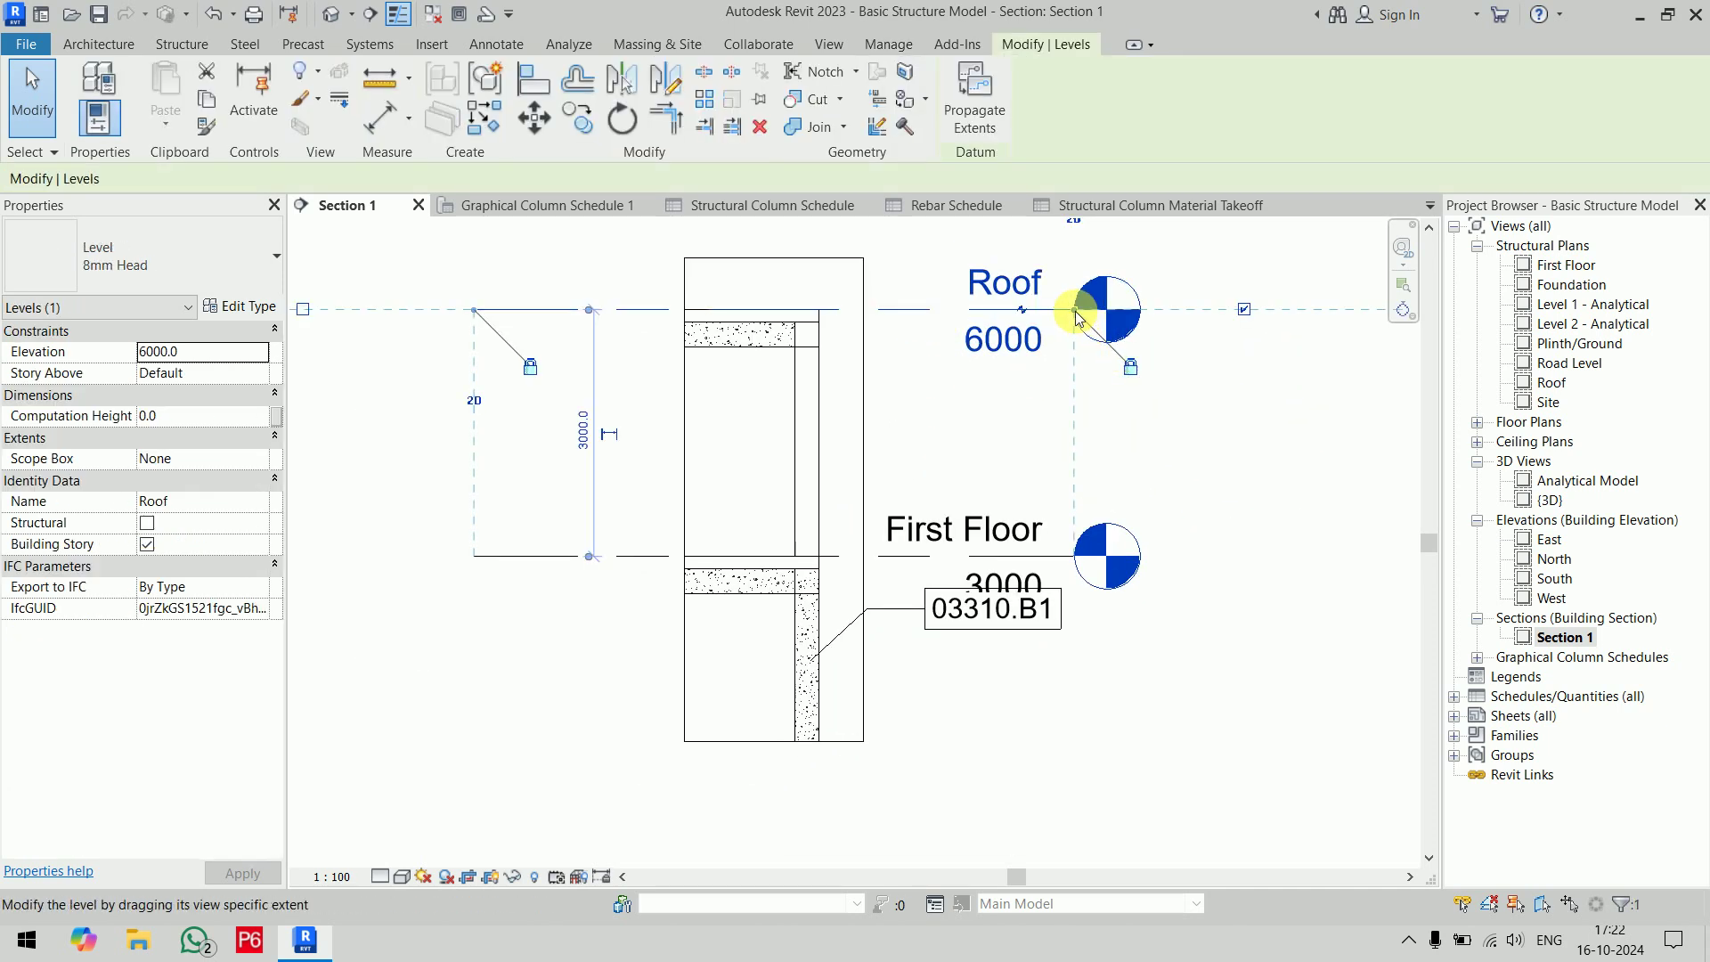
left_click_drag(1078, 313, 996, 348, "ctrl")
left_click(1171, 446)
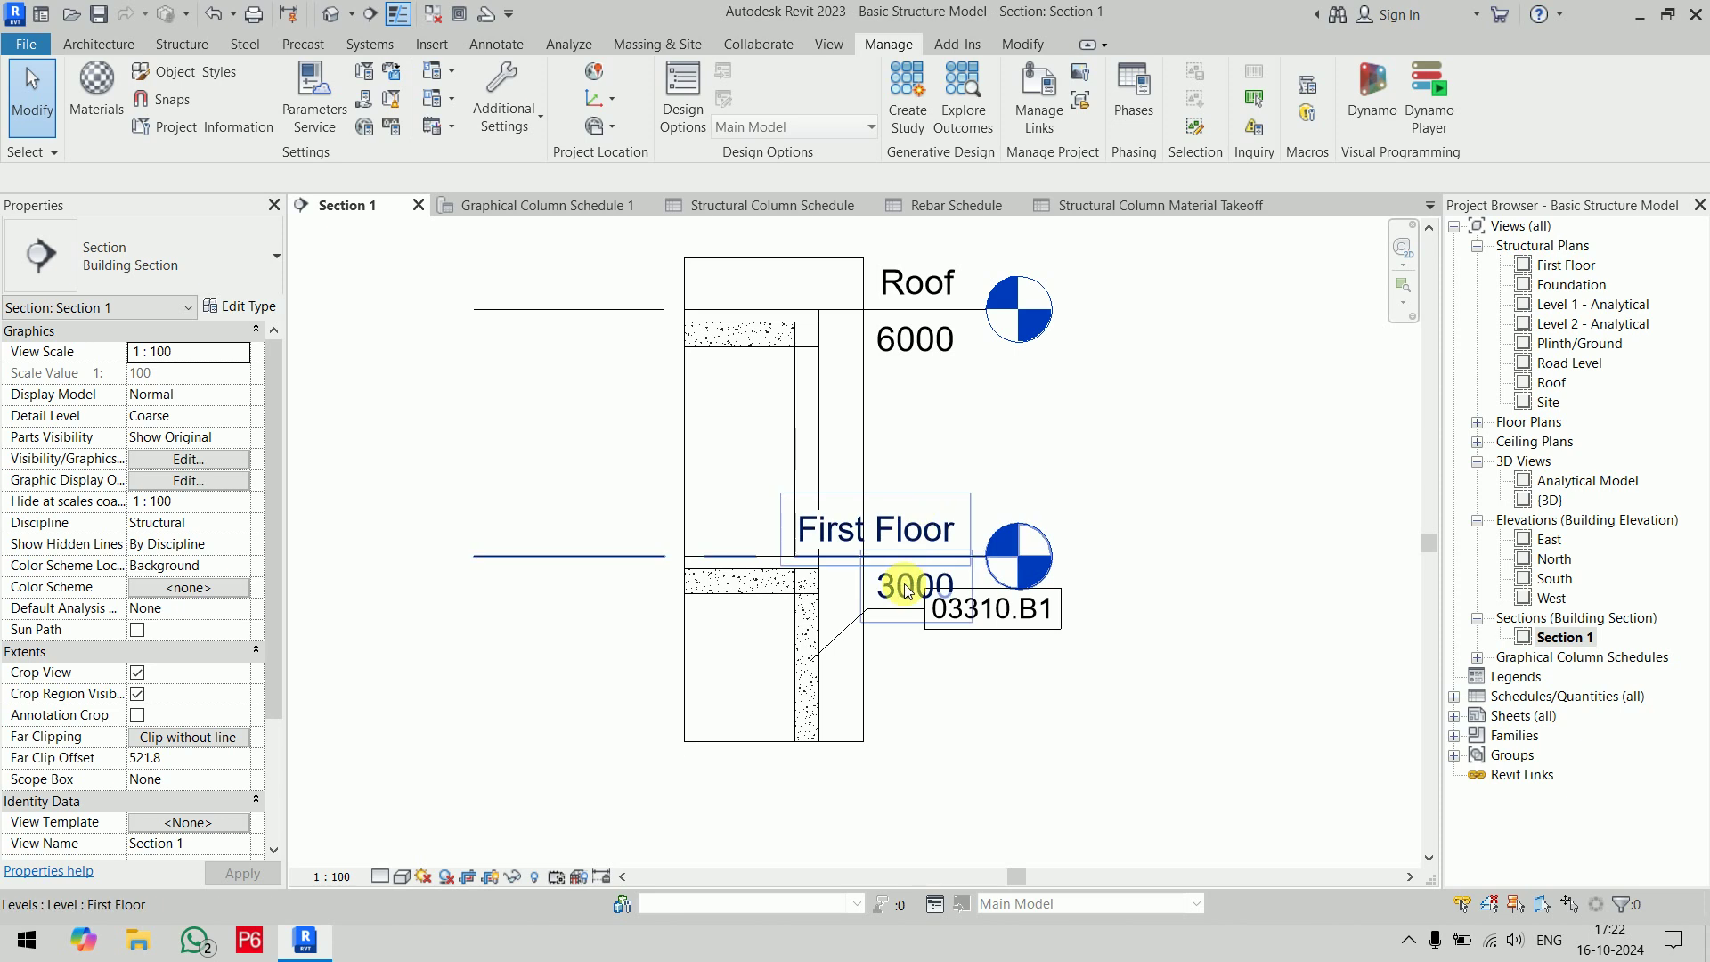
Set Section 1's view scale to 1:50 and its detail level to Fine
left_click(344, 875)
left_click(369, 766)
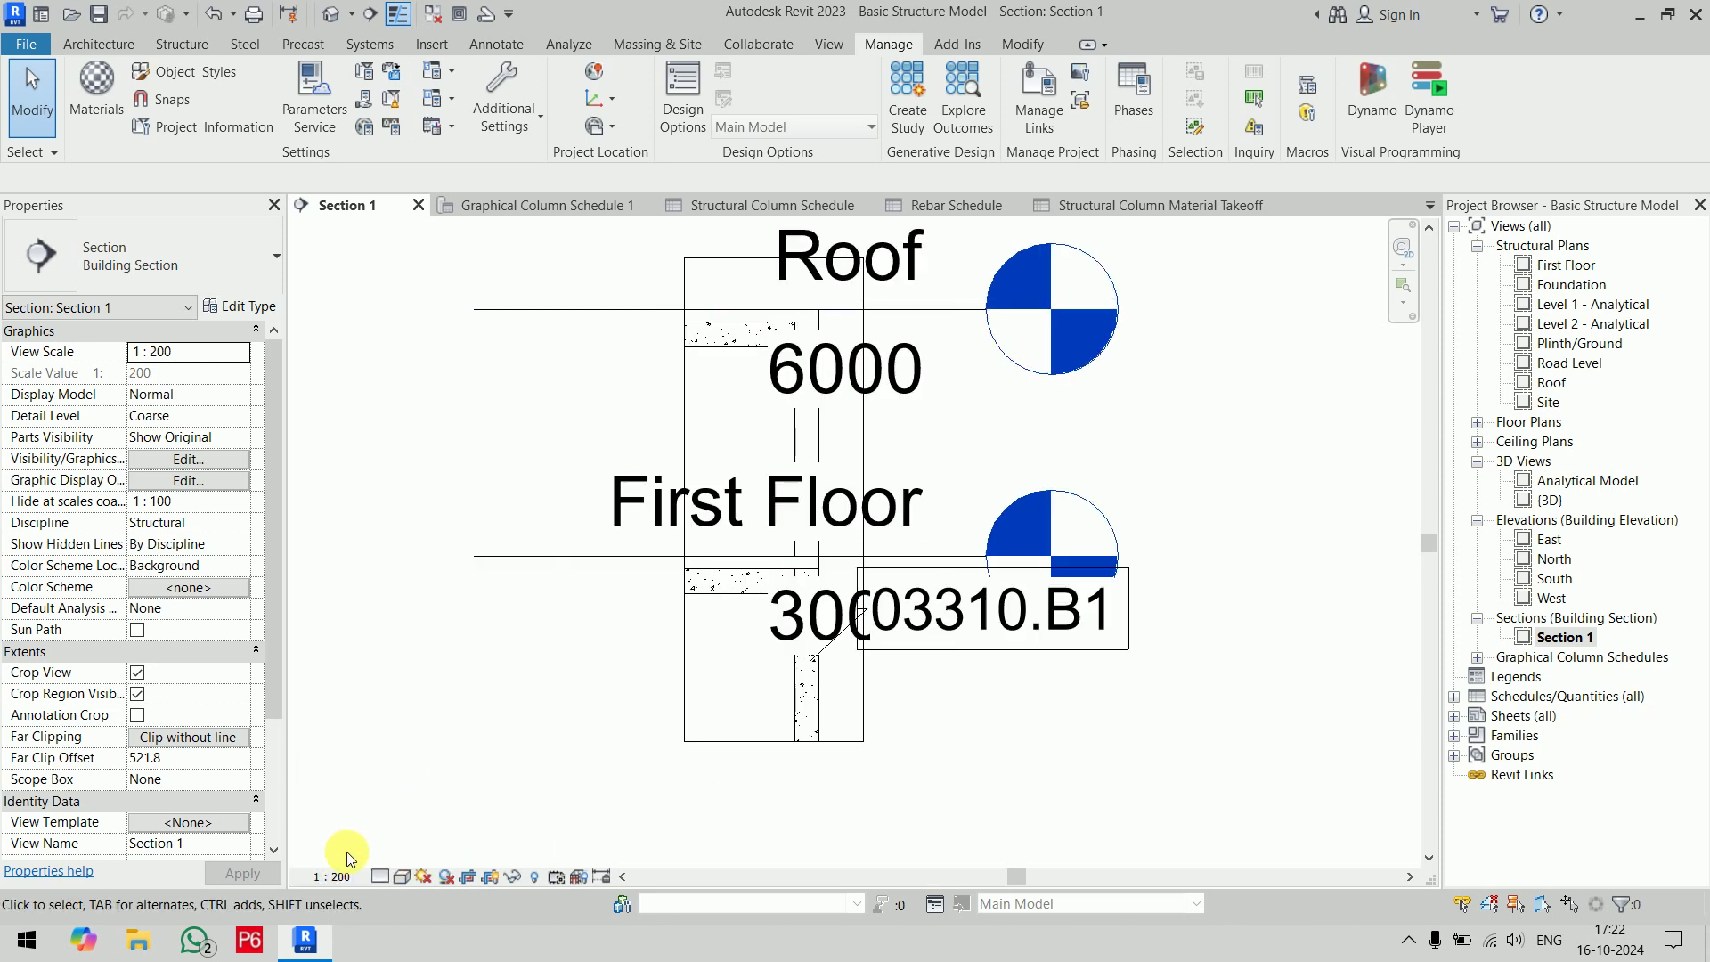
left_click(339, 876)
left_click(375, 735)
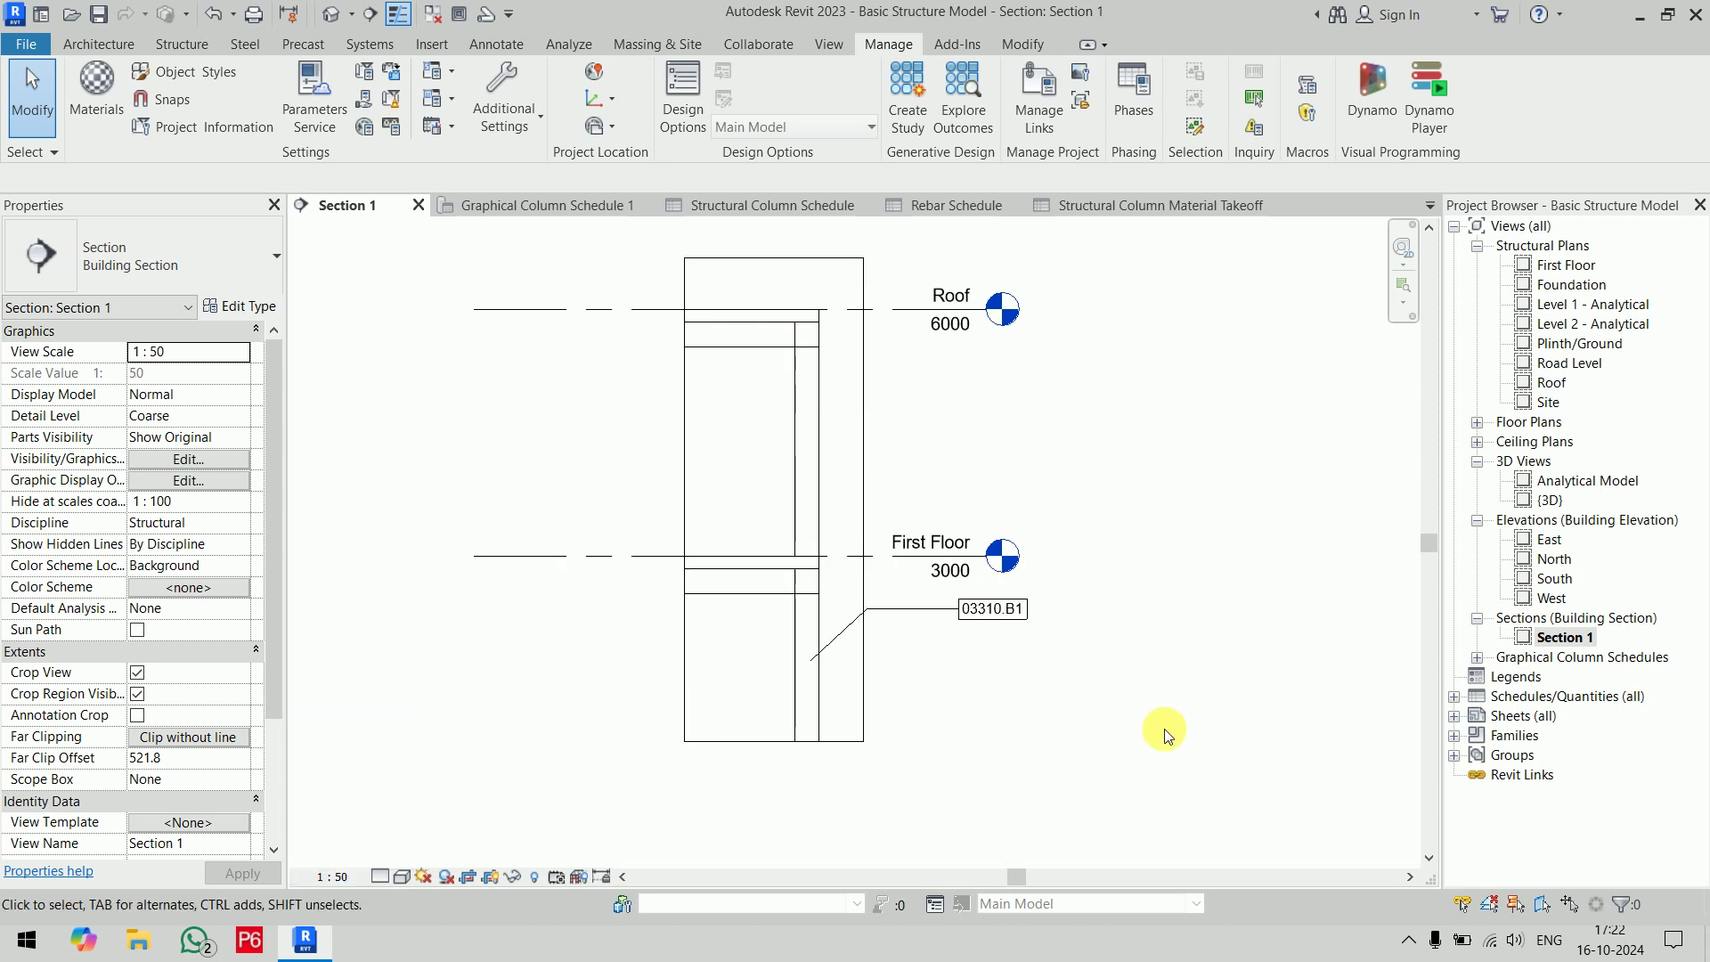
middle_click_drag(1129, 580, 1176, 641)
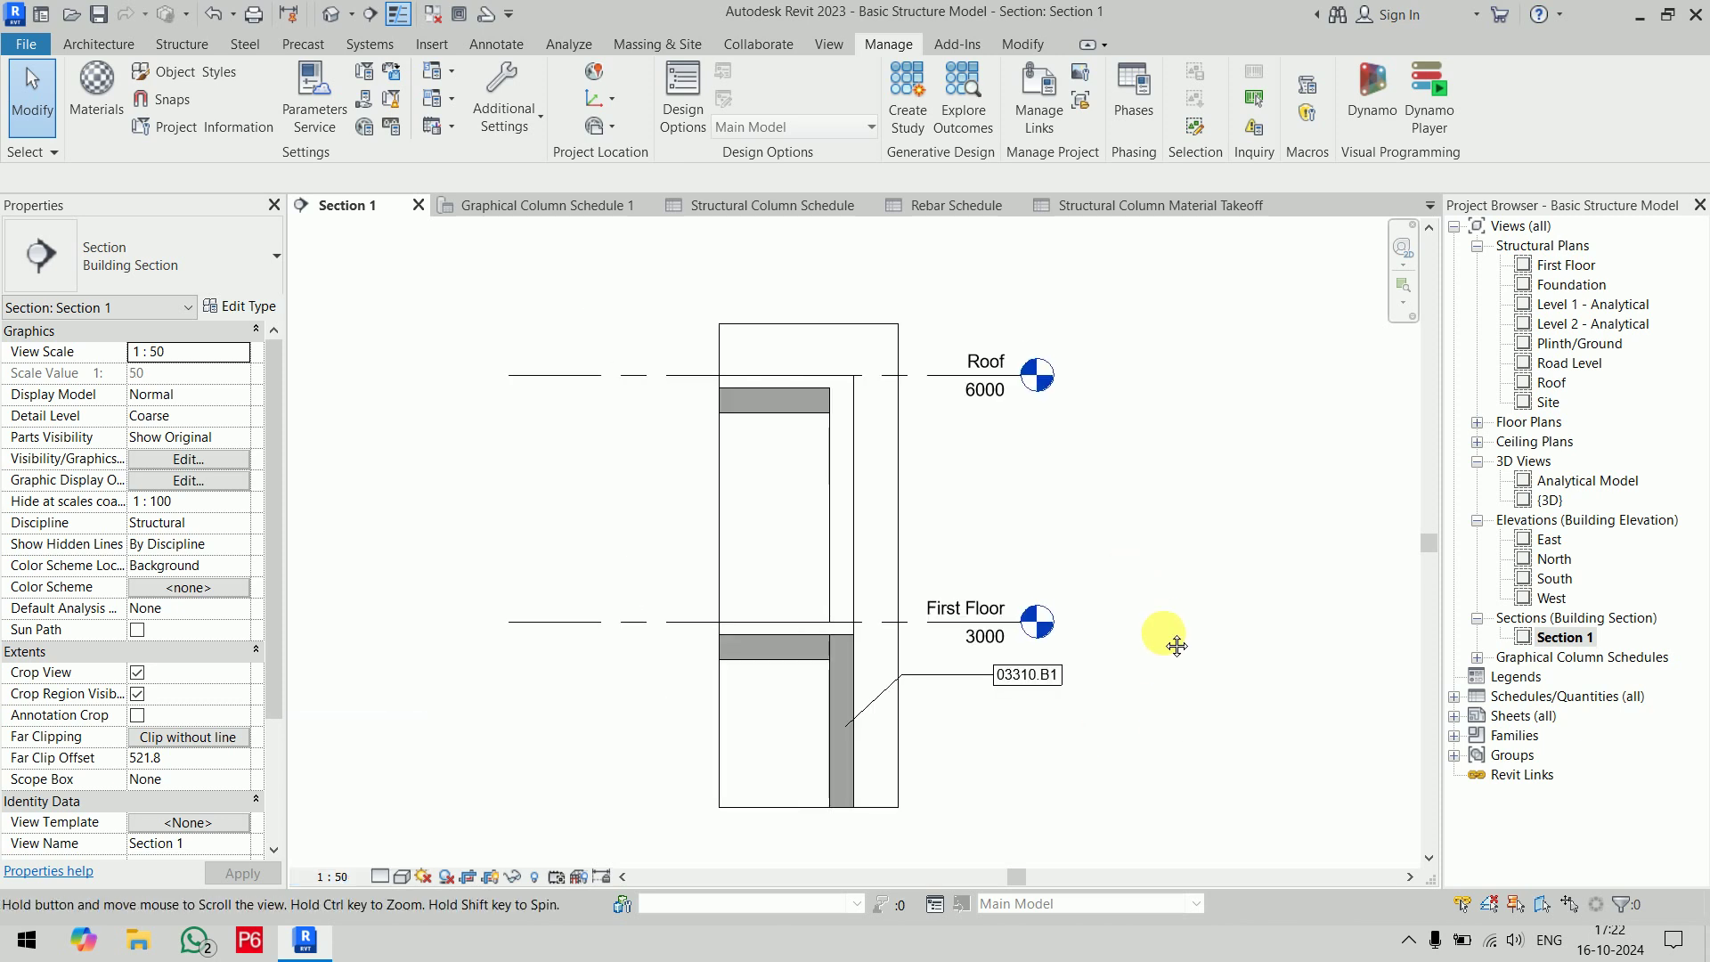
left_click(380, 877)
left_click(410, 853)
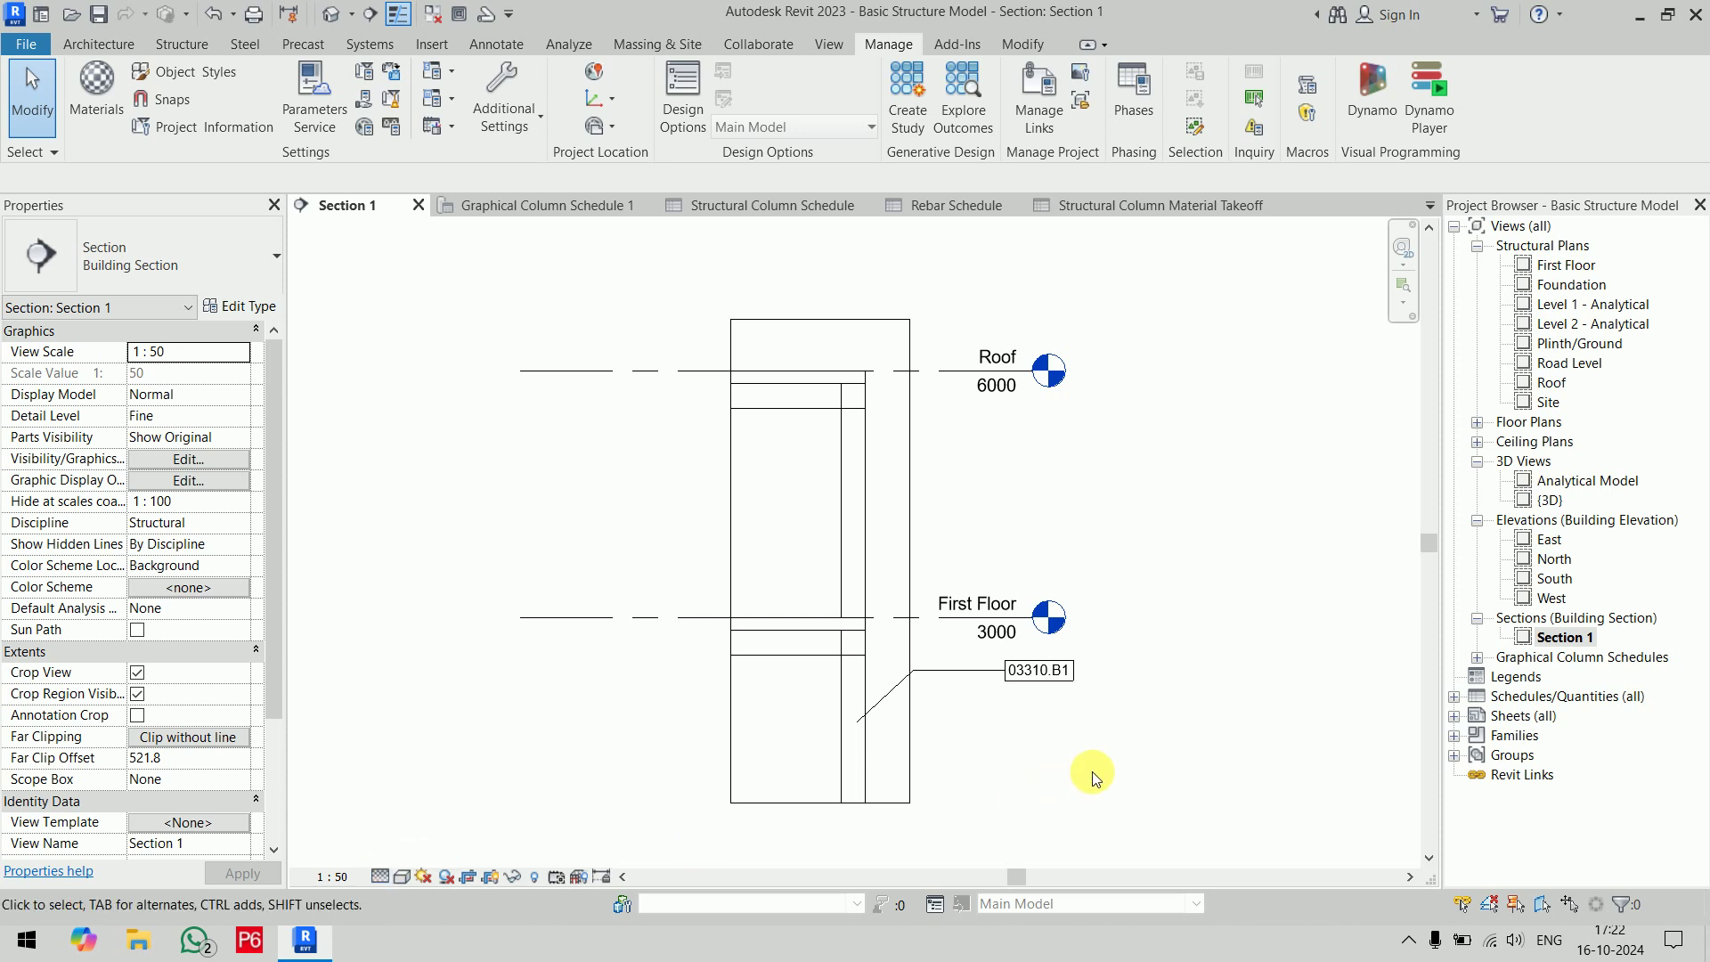
middle_click_drag(1089, 782, 1085, 790)
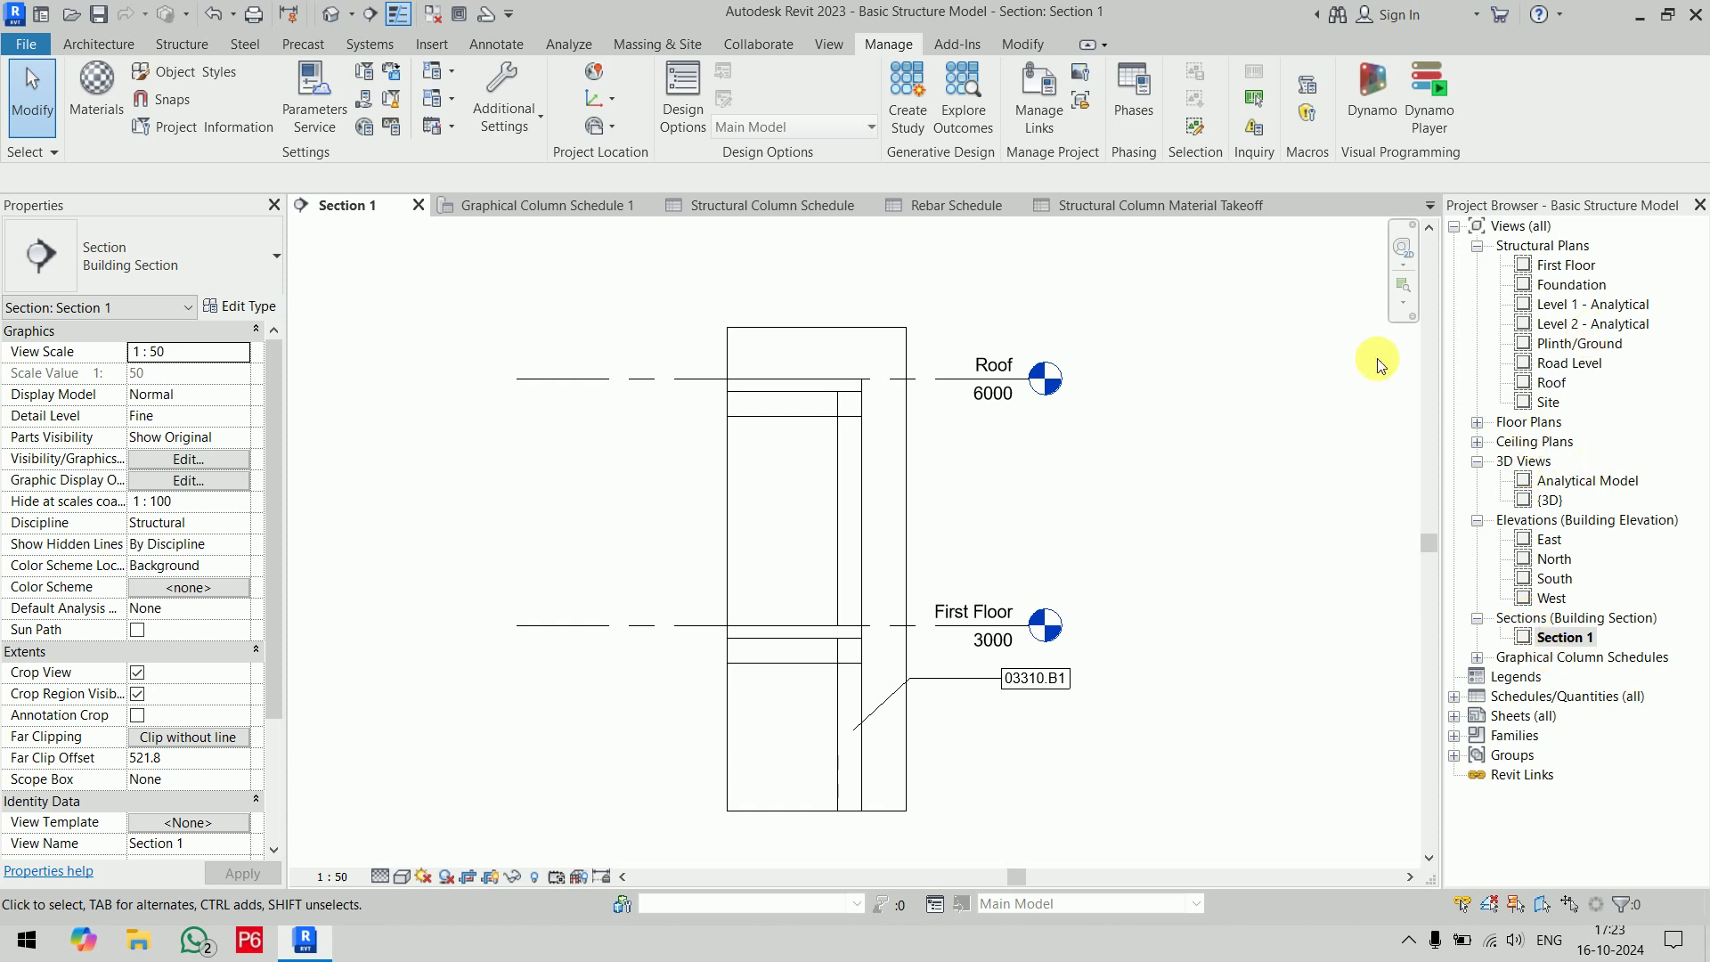
Open the {3D} view of the structure and hide the Levels category in it
double_click(1551, 501)
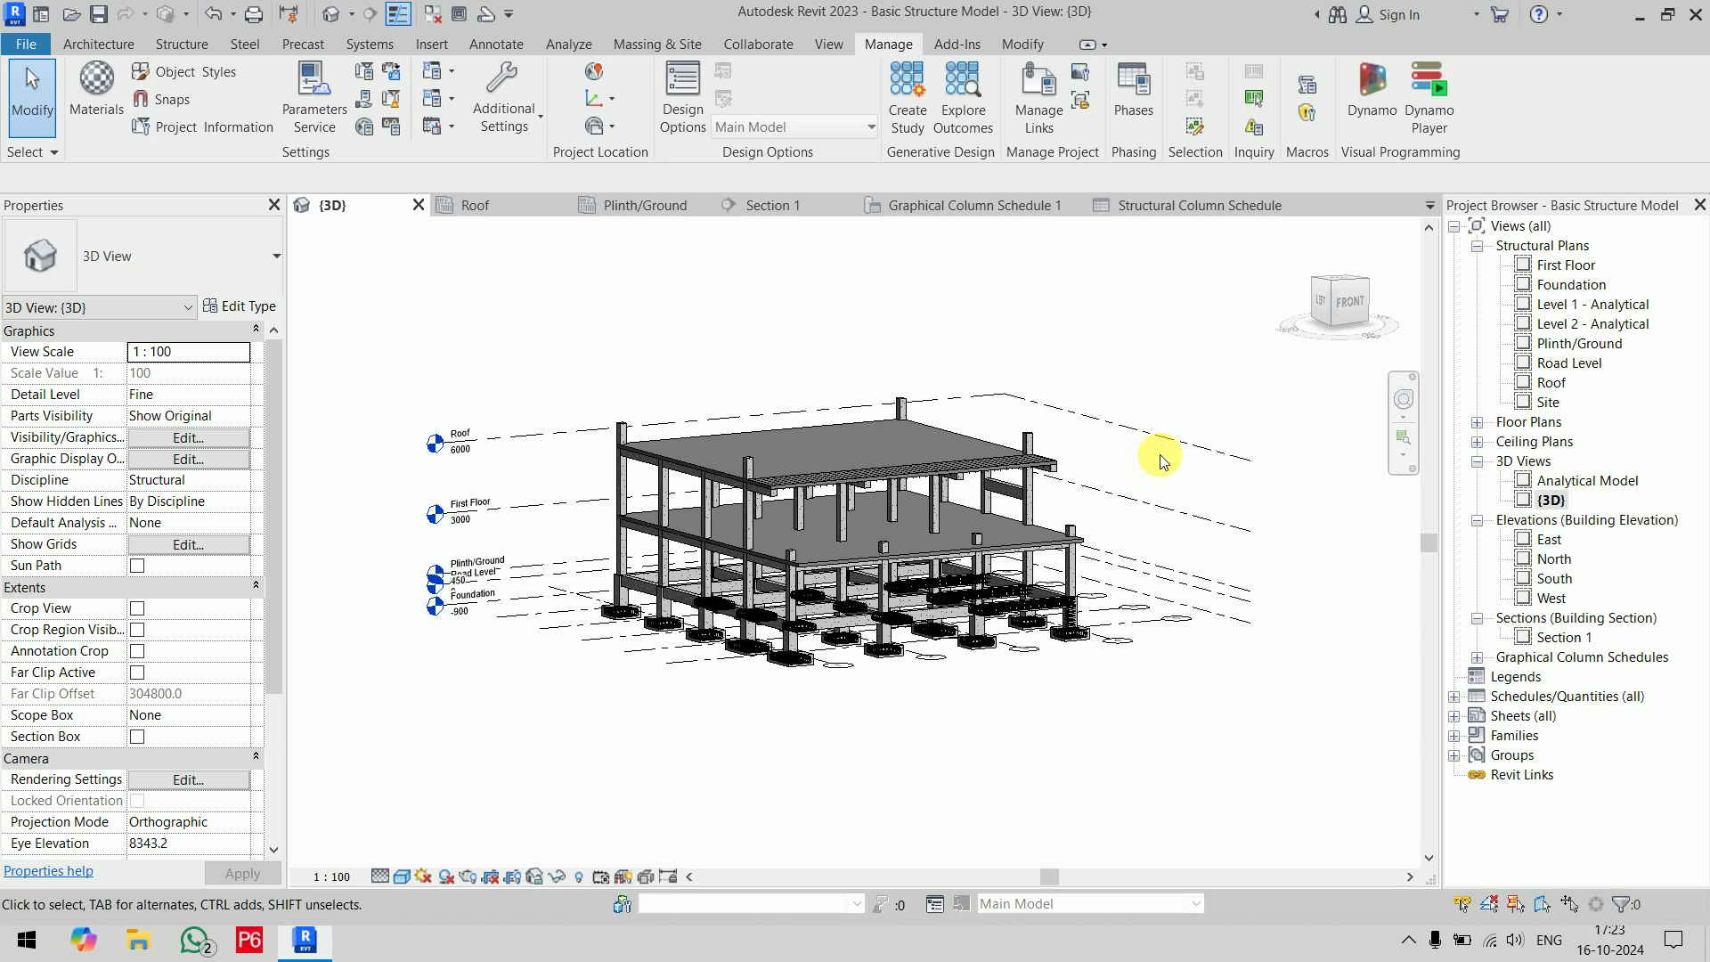
middle_click_drag(1161, 457, 1185, 519, "shift")
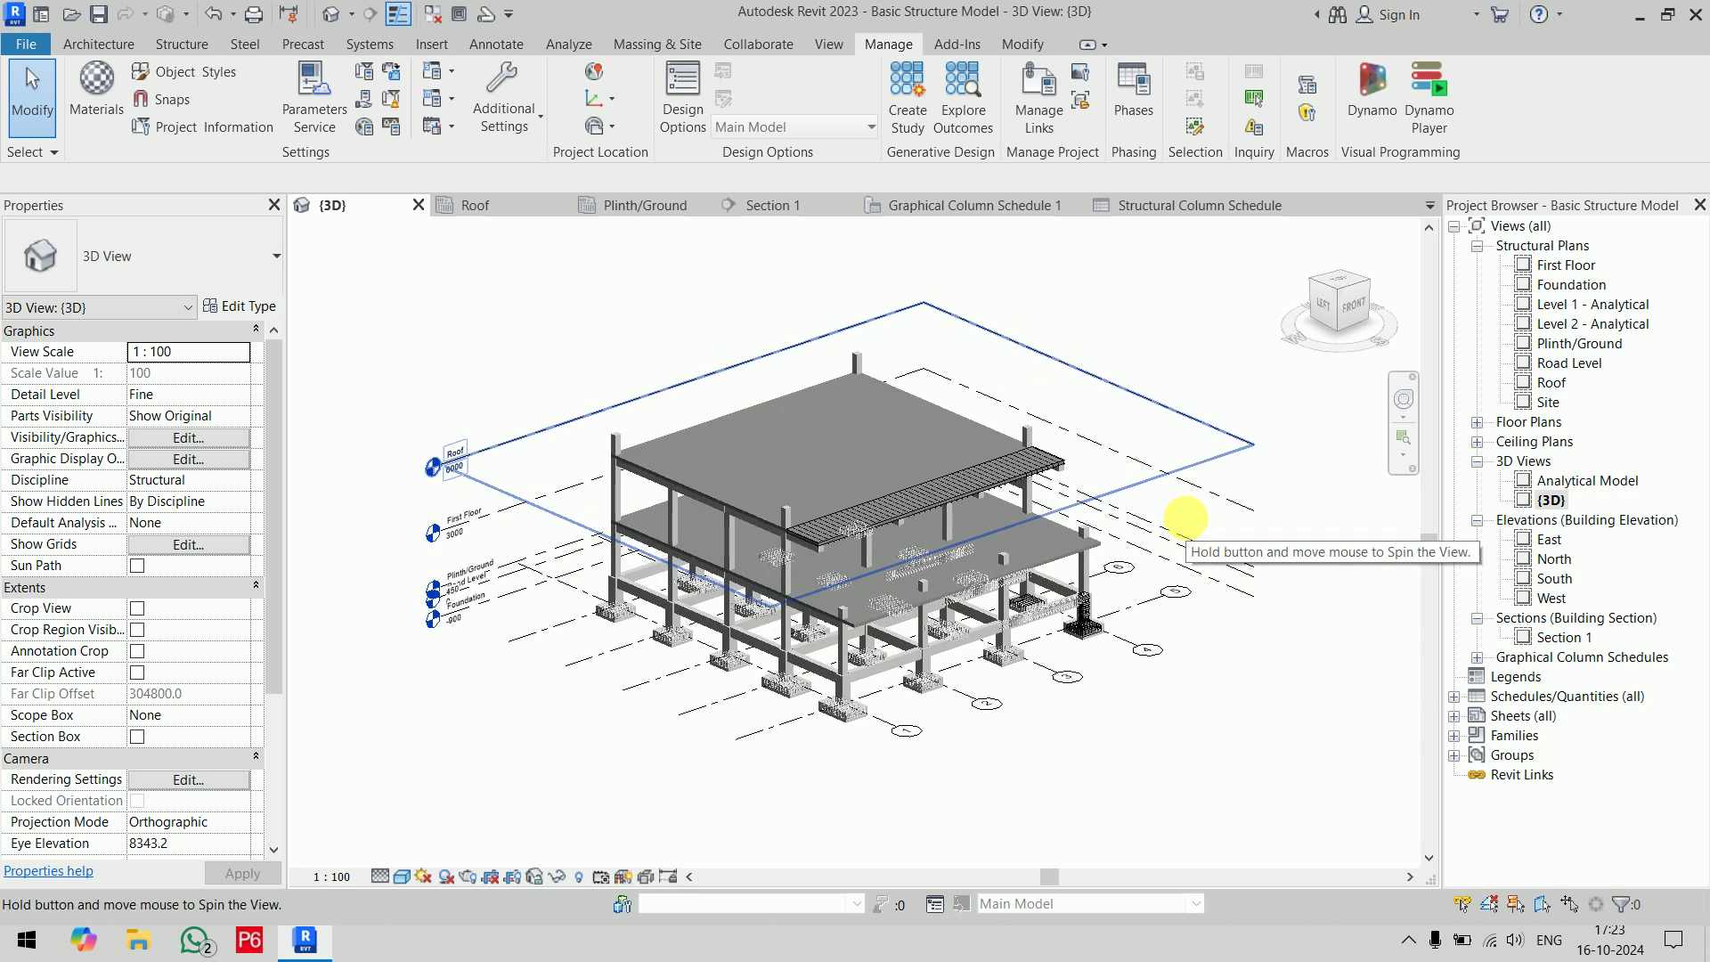
scroll(1193, 512, "up", 3)
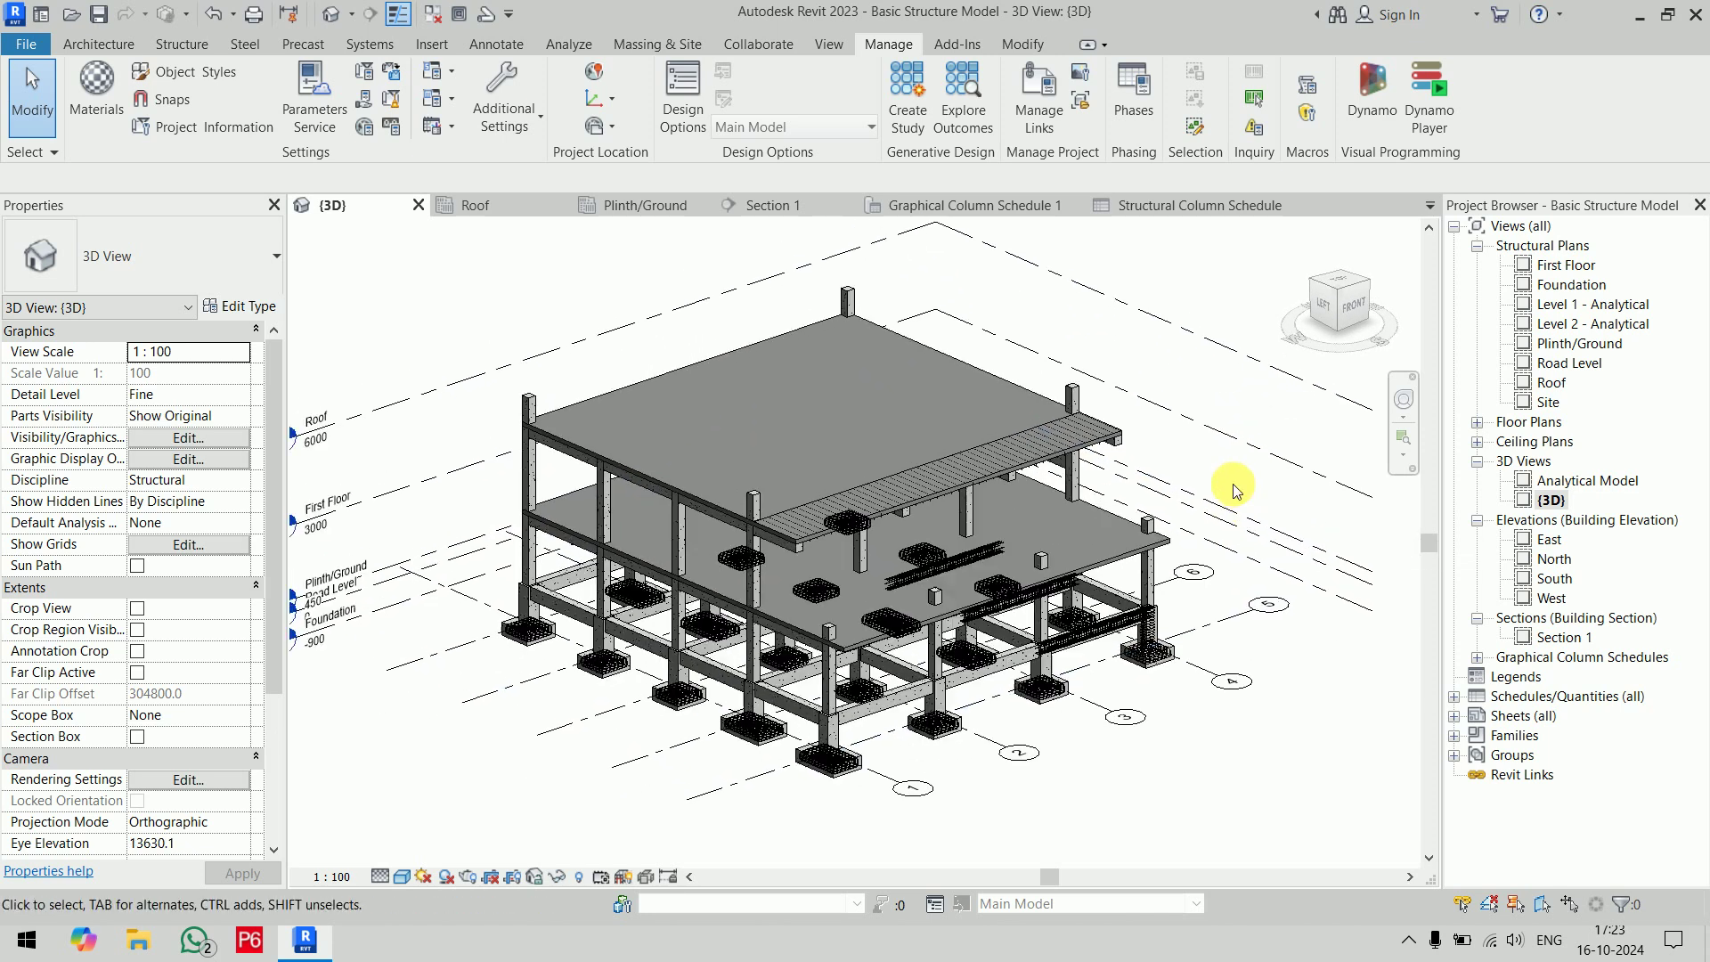
scroll(1233, 484, "down", 3)
middle_click_drag(1232, 485, 1119, 470)
left_click_drag(1209, 357, 1194, 597)
right_click(1171, 497)
mouse_move(1260, 500)
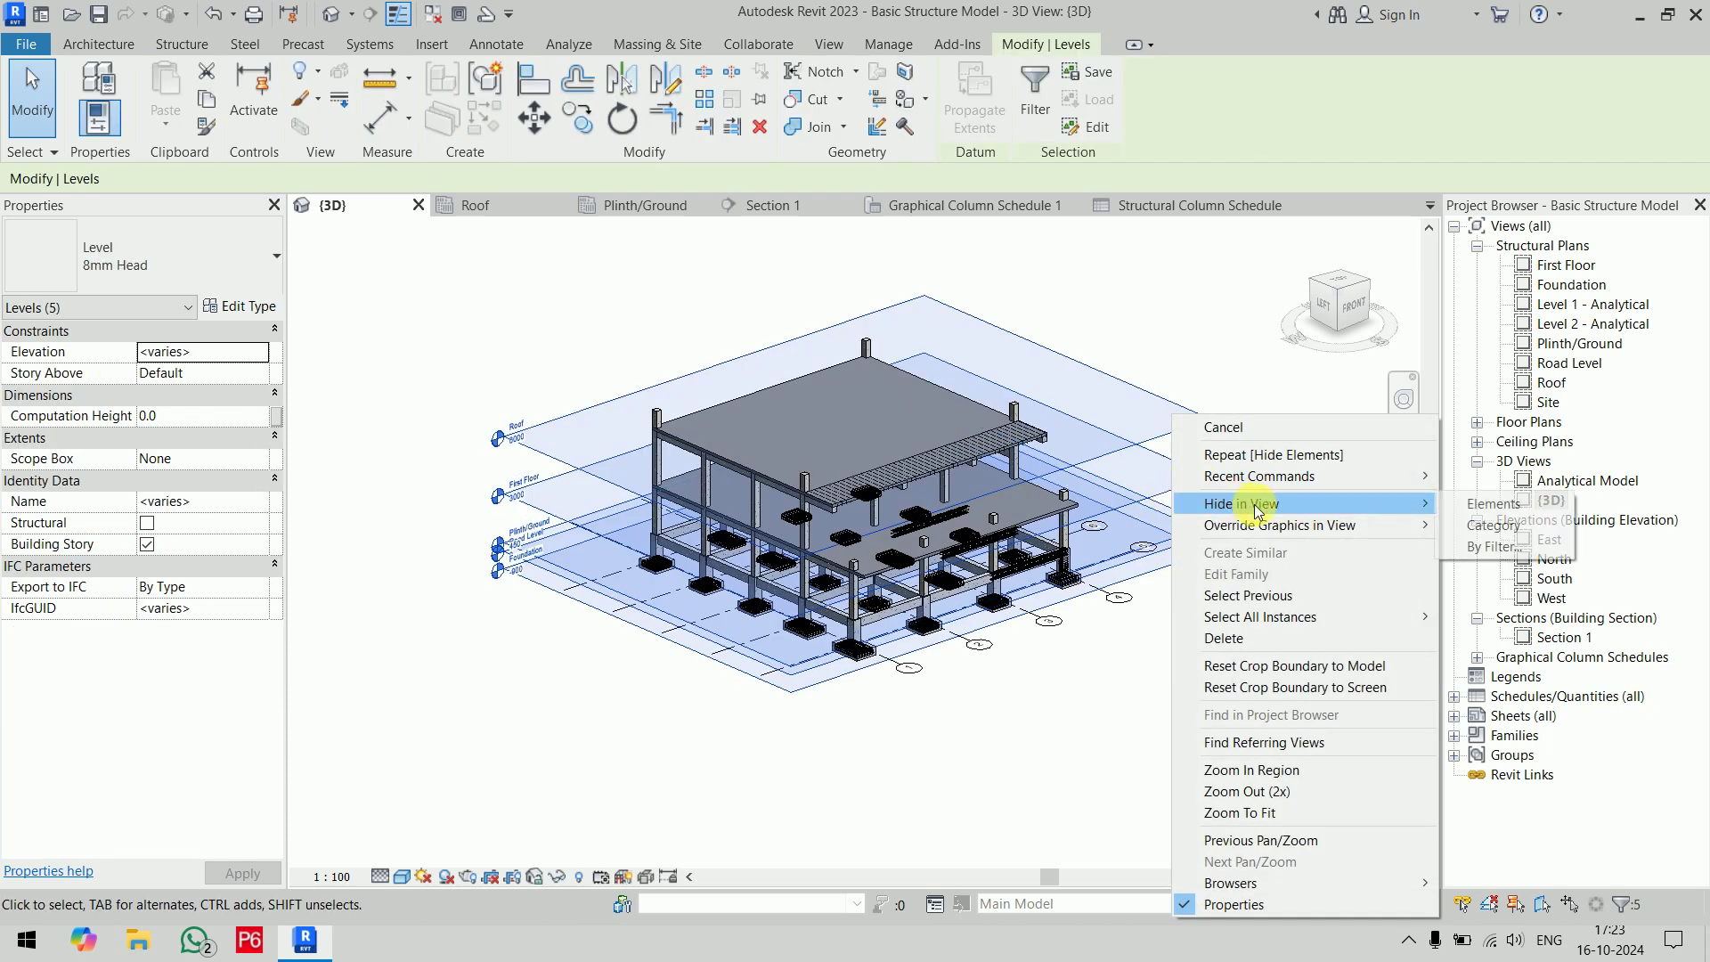
left_click(1477, 524)
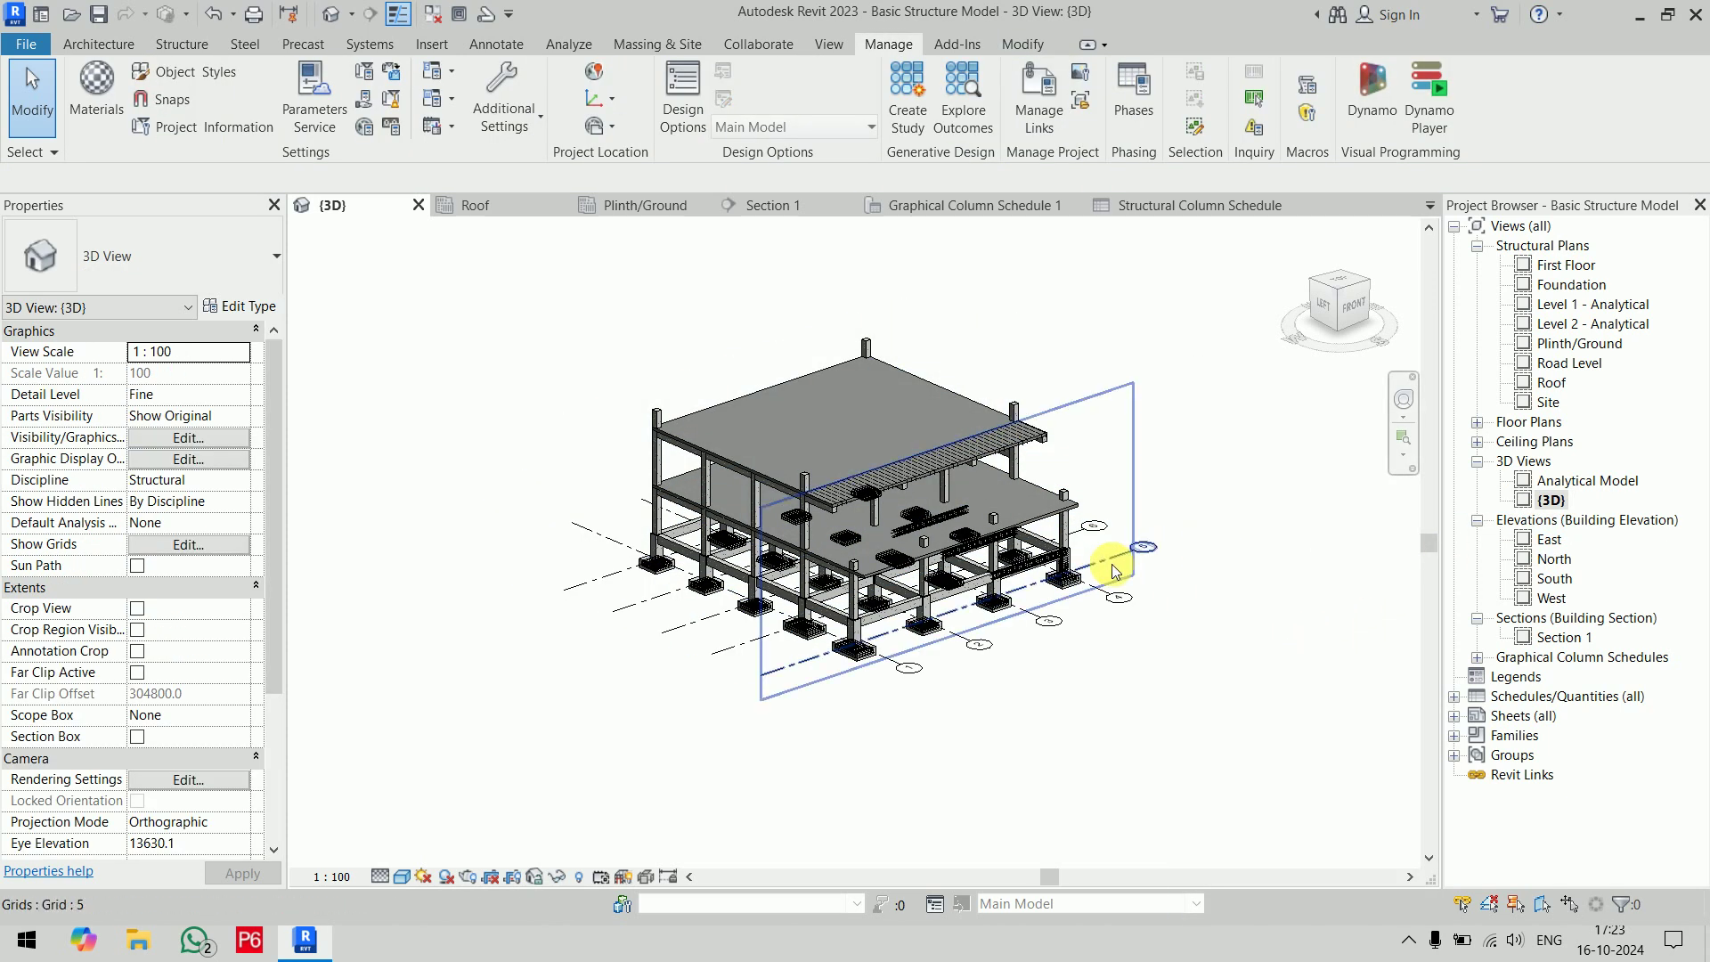
Hide the Grids category in the {3D} view so only the structural model is shown
left_click(1113, 560)
right_click(1115, 557)
mouse_move(1307, 142)
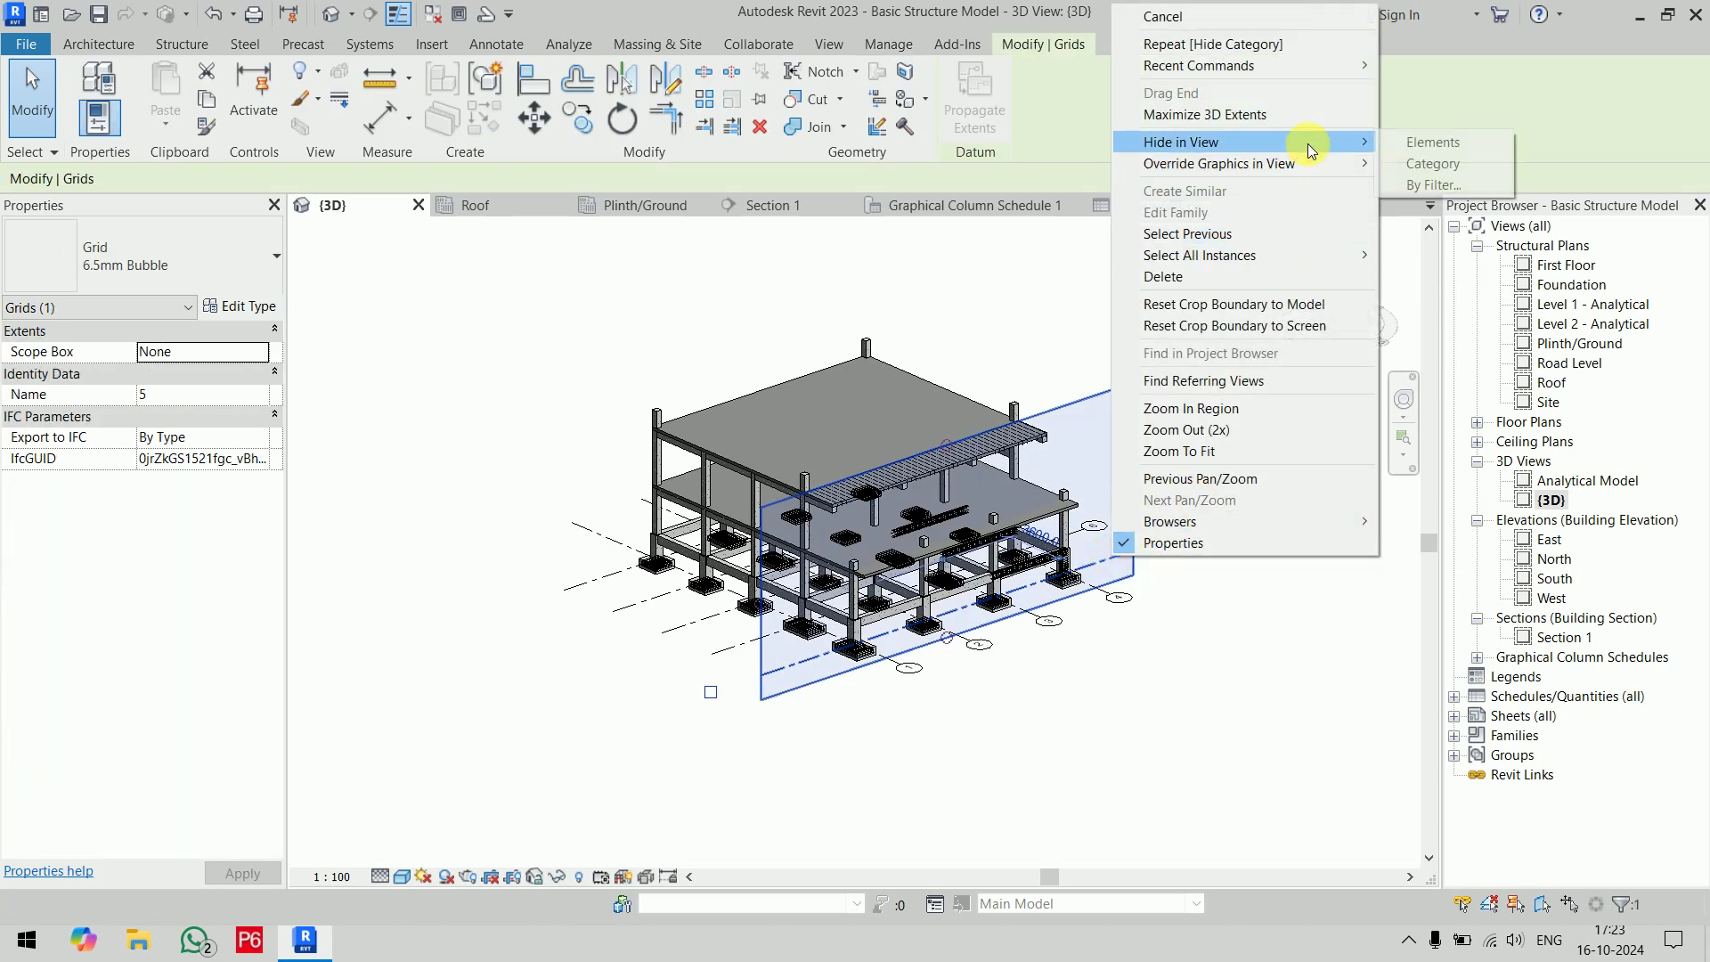
left_click(1425, 163)
scroll(1178, 491, "up", 5)
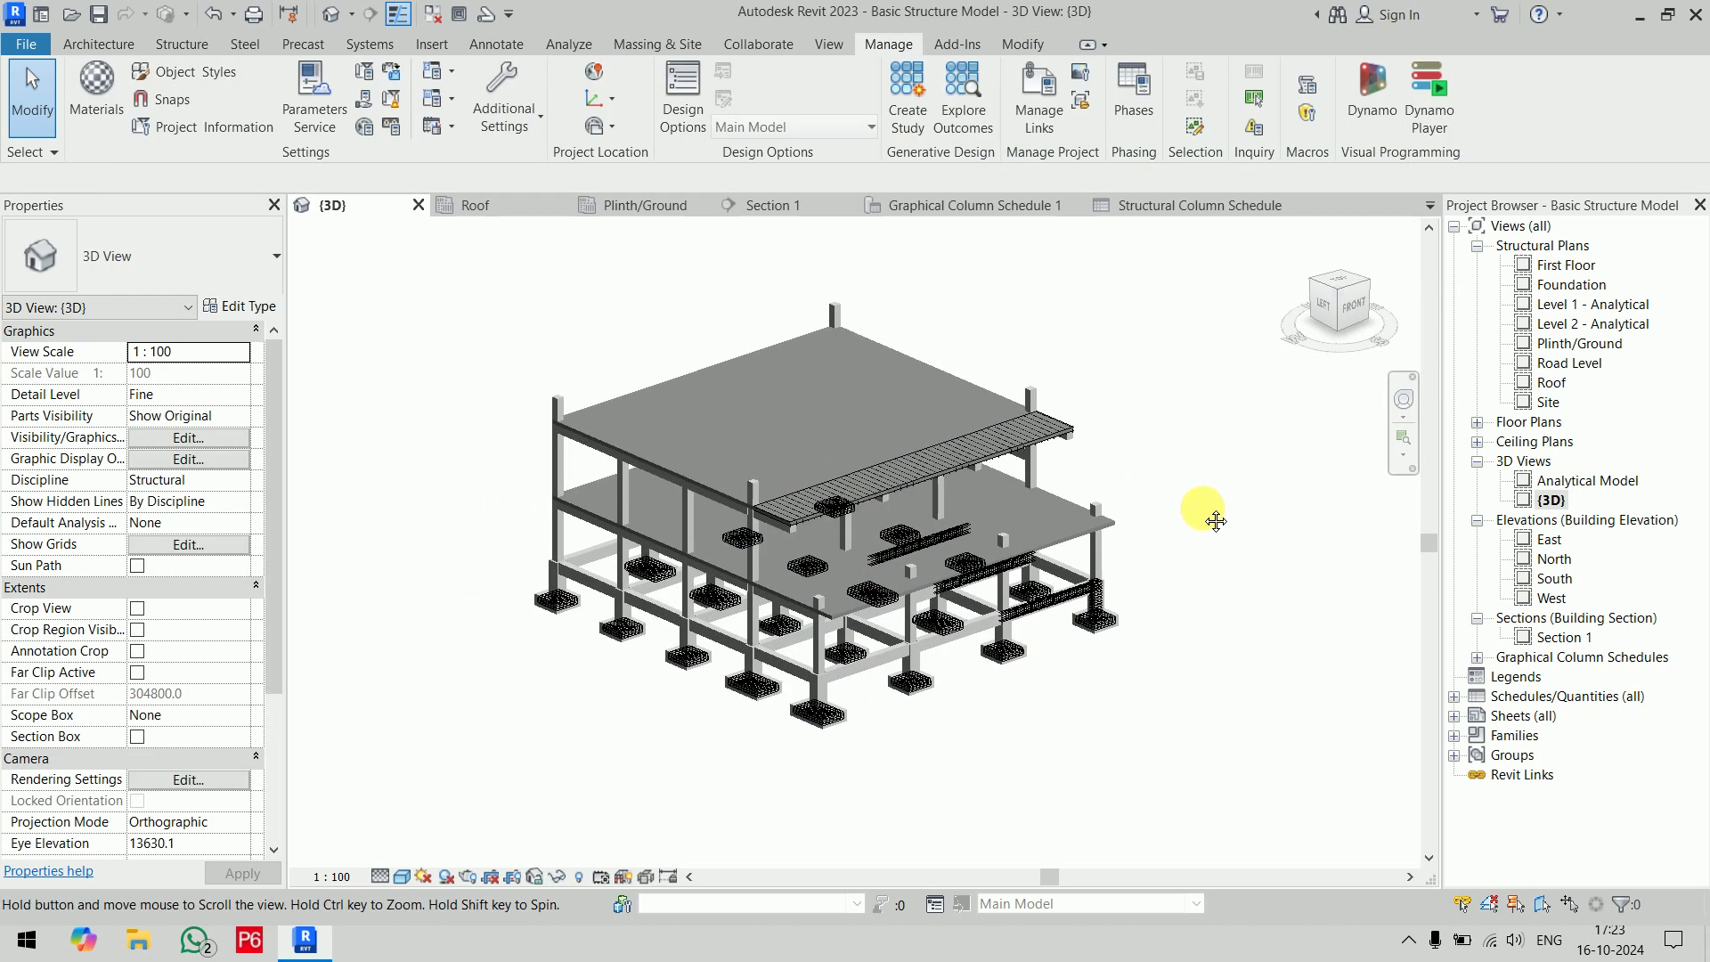
middle_click_drag(1202, 513, 1220, 503)
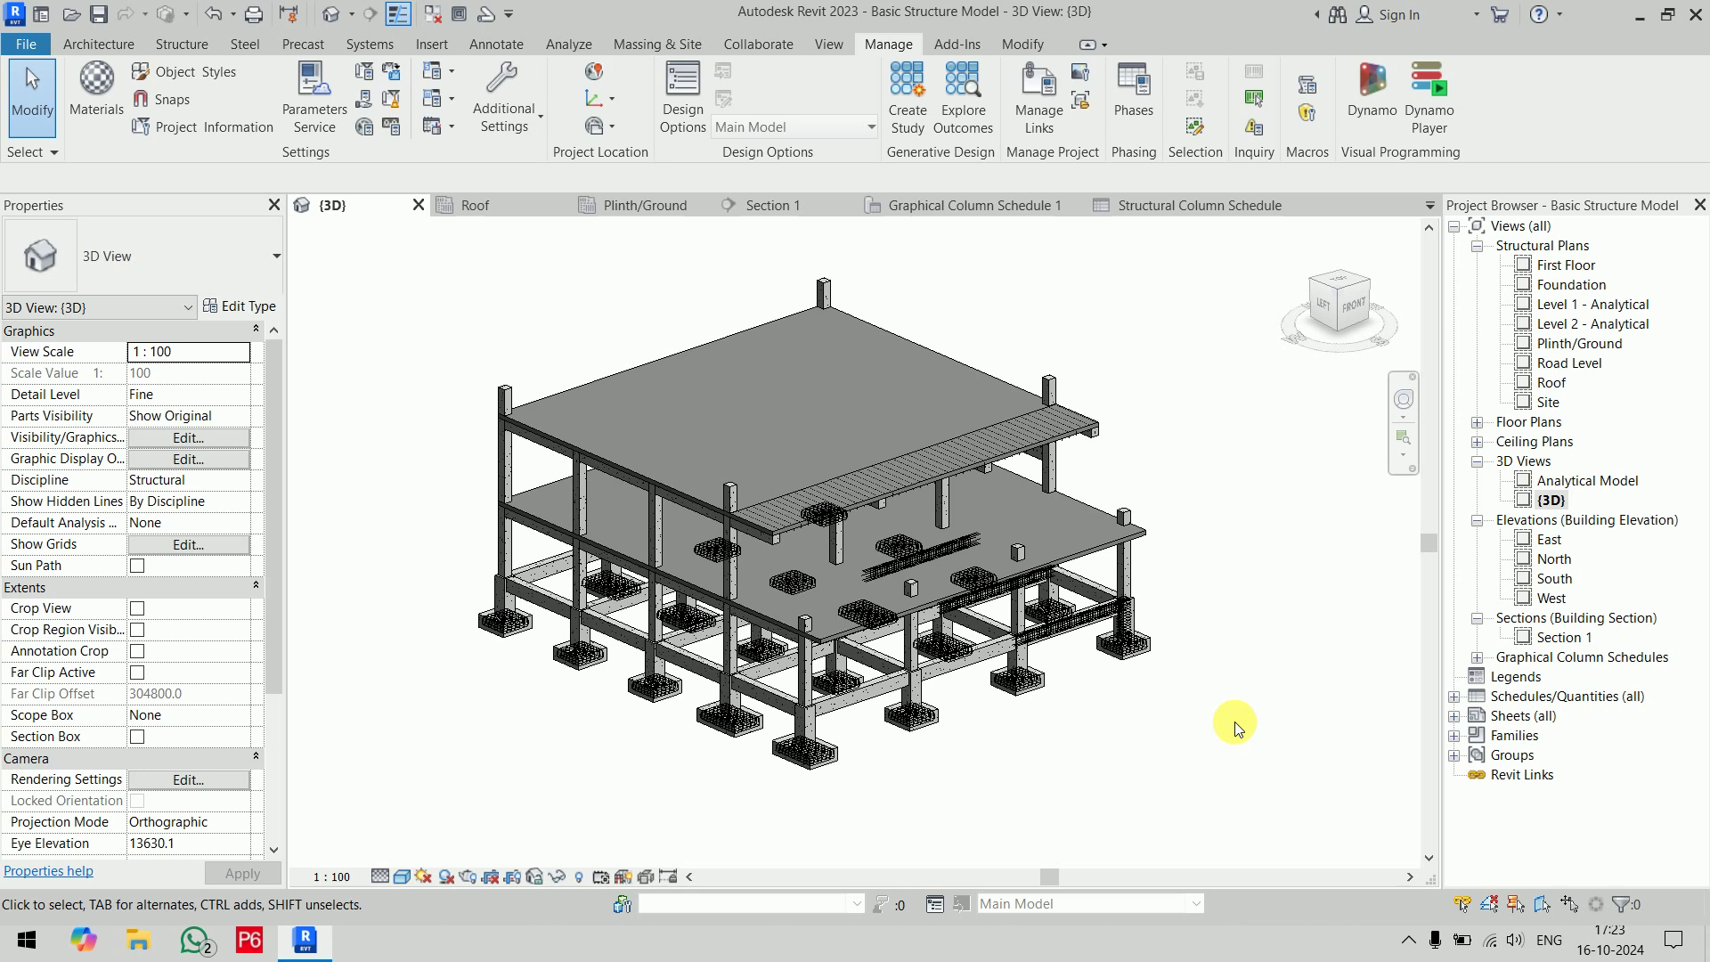
Switch to sheet S.1 and place the Foundation structural plan in the upper-left part of its drawing area
left_click(1168, 200)
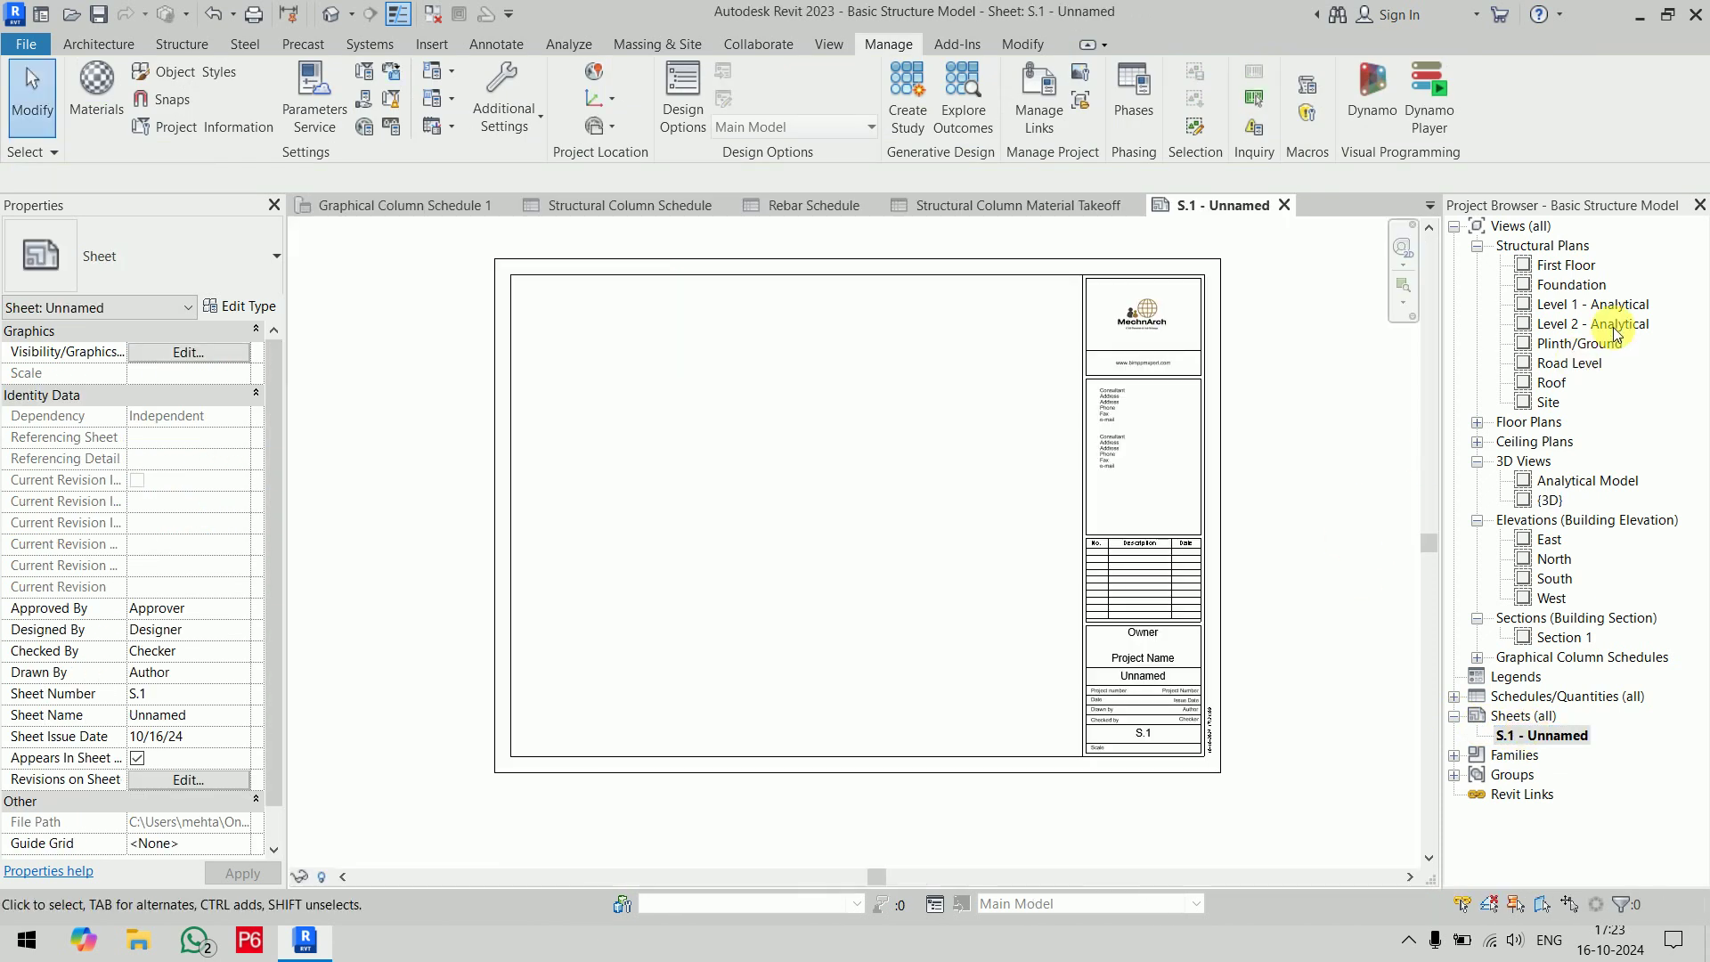
left_click(1583, 287)
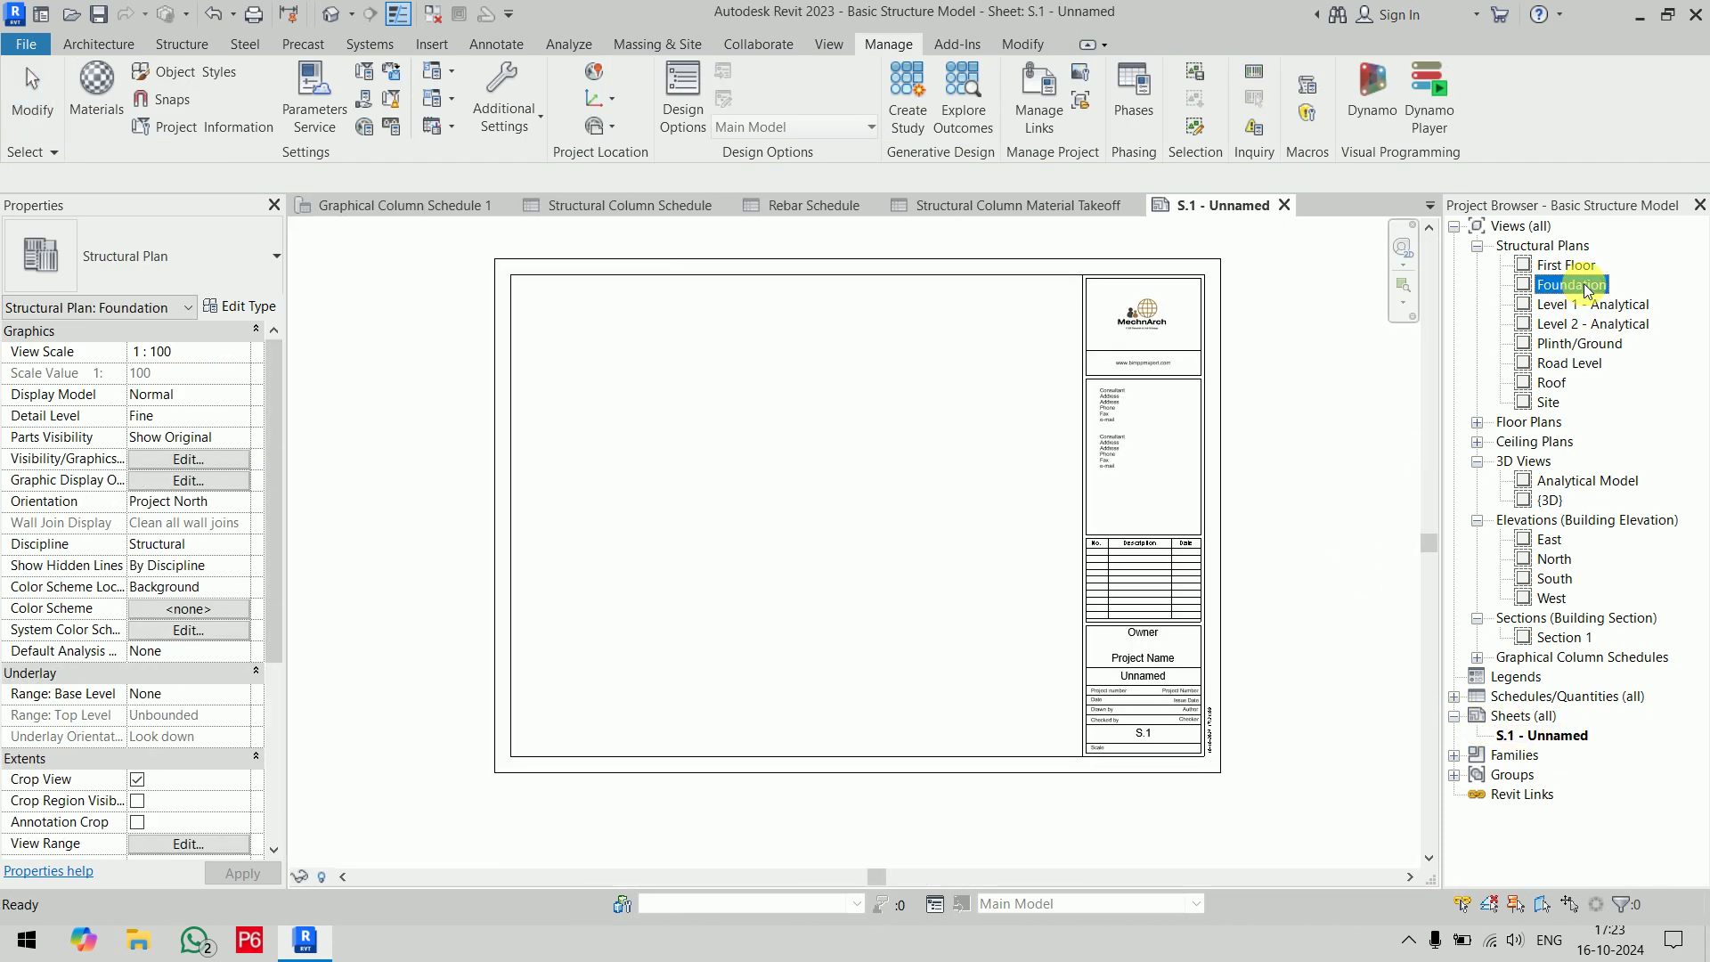
left_click_drag(842, 405, 671, 426)
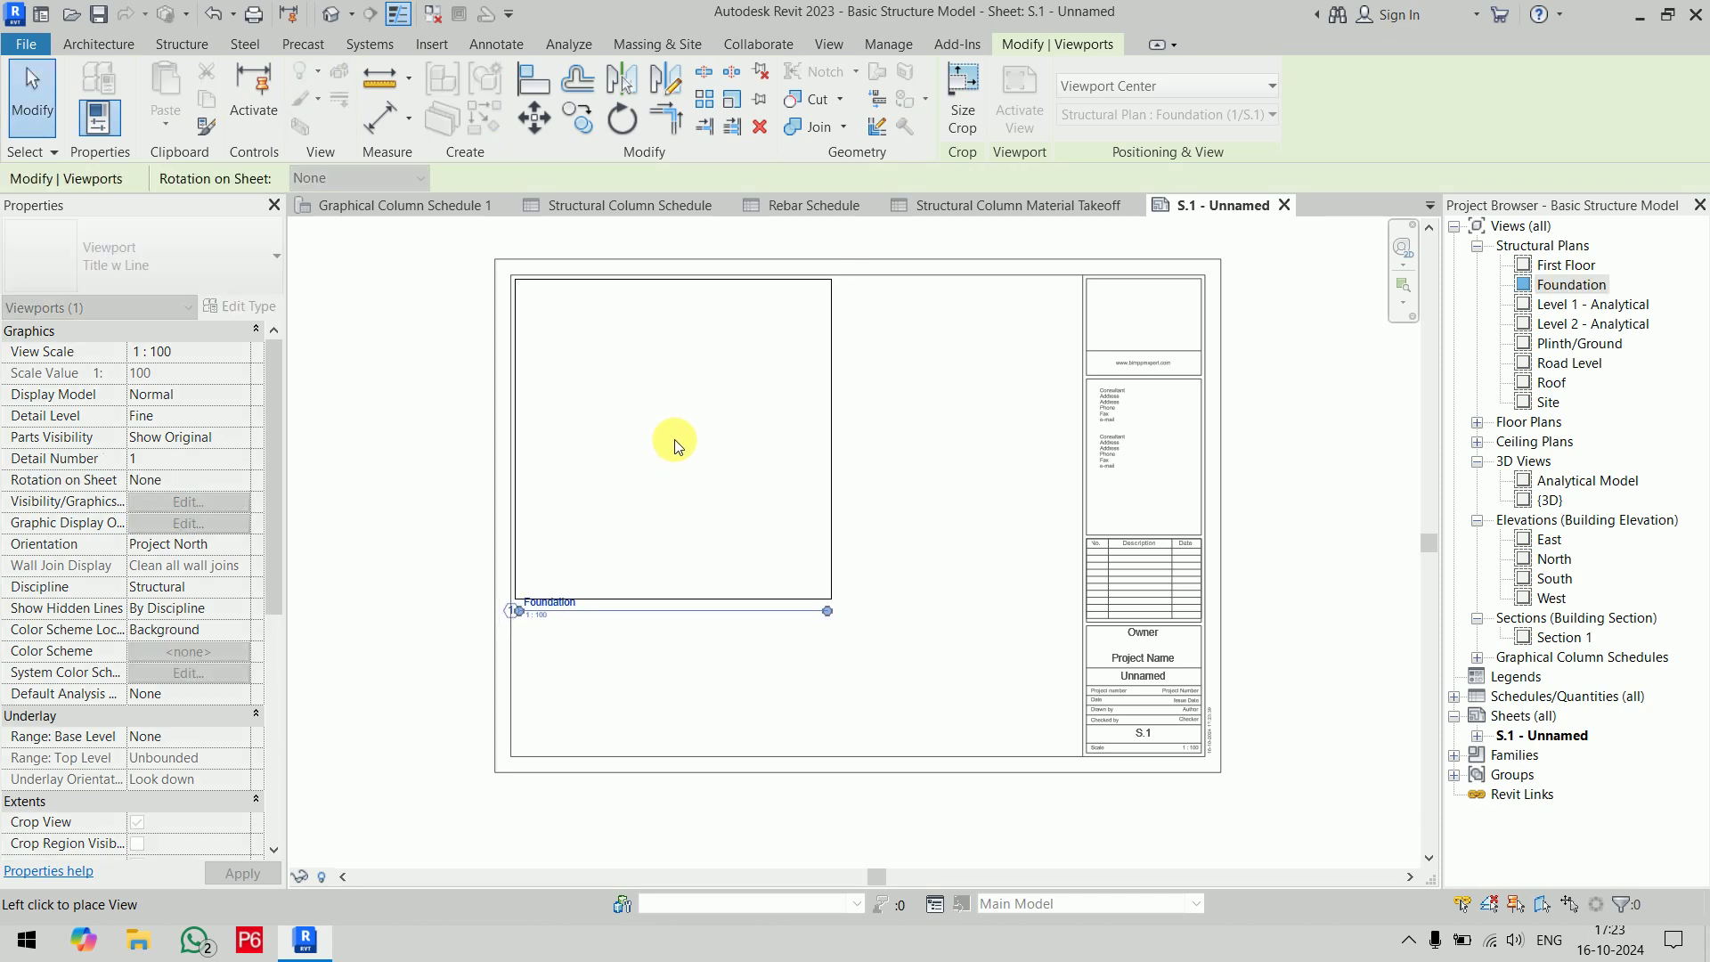
left_click(674, 440)
left_click(422, 490)
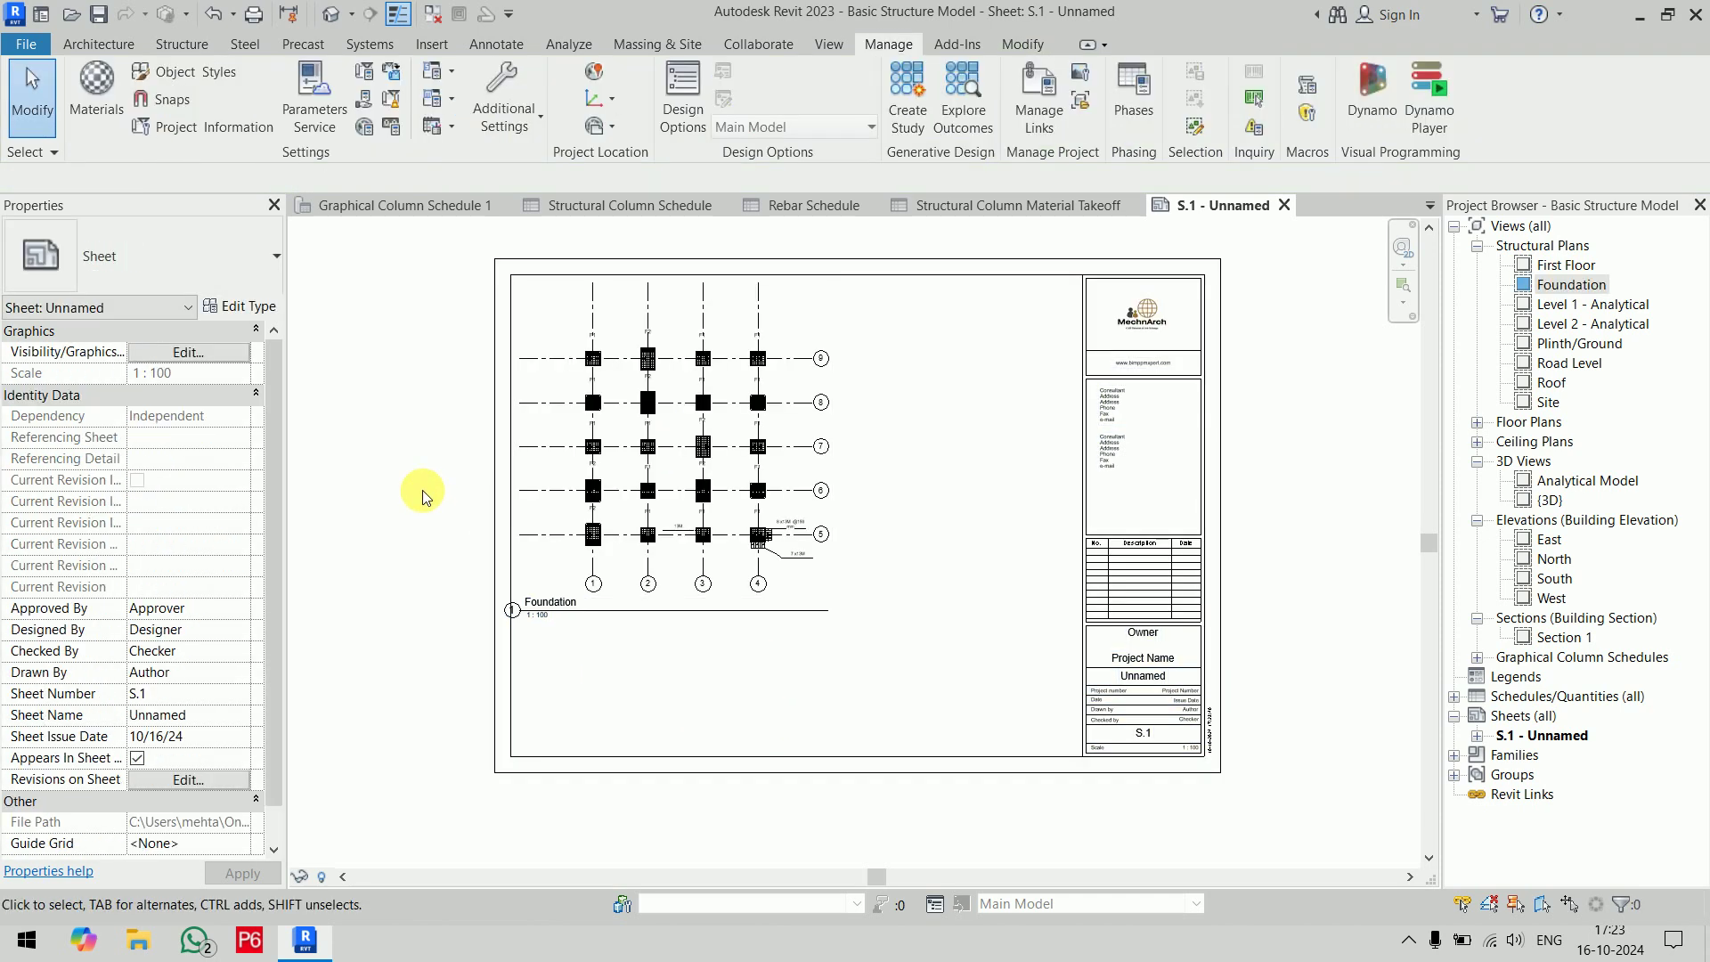
Place the Section 1 view on sheet S.1 between the Foundation plan and the title block
scroll(530, 613, "up", 4)
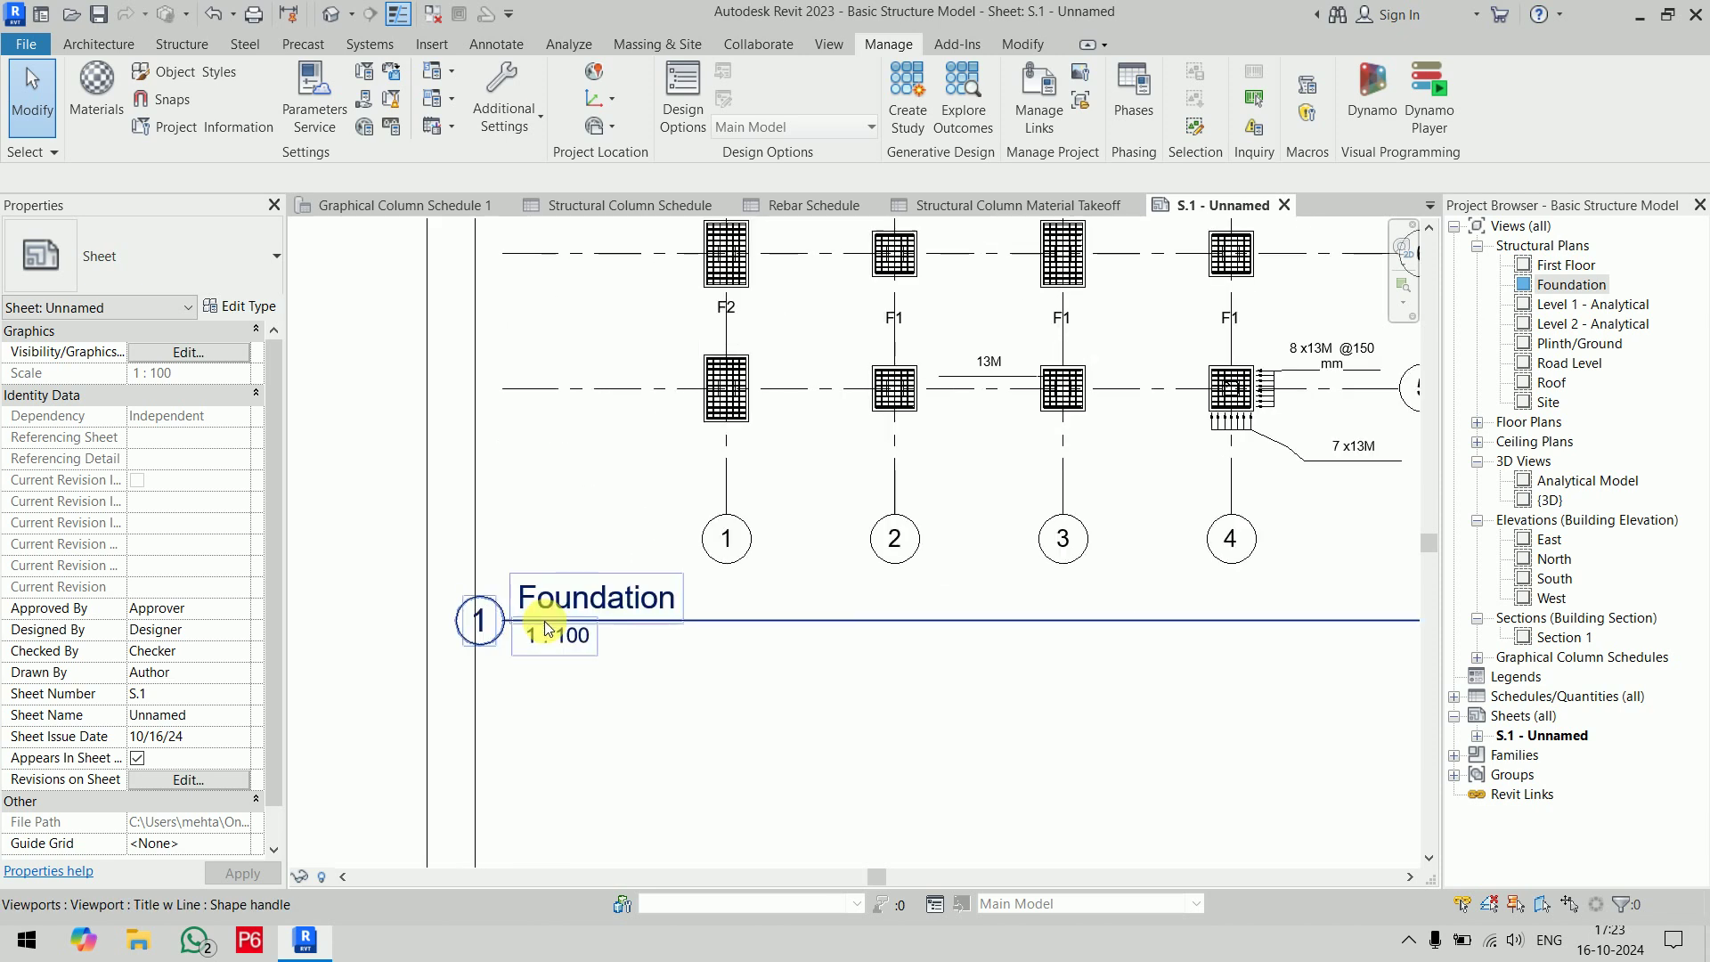
scroll(572, 629, "down", 5)
scroll(957, 766, "up", 8)
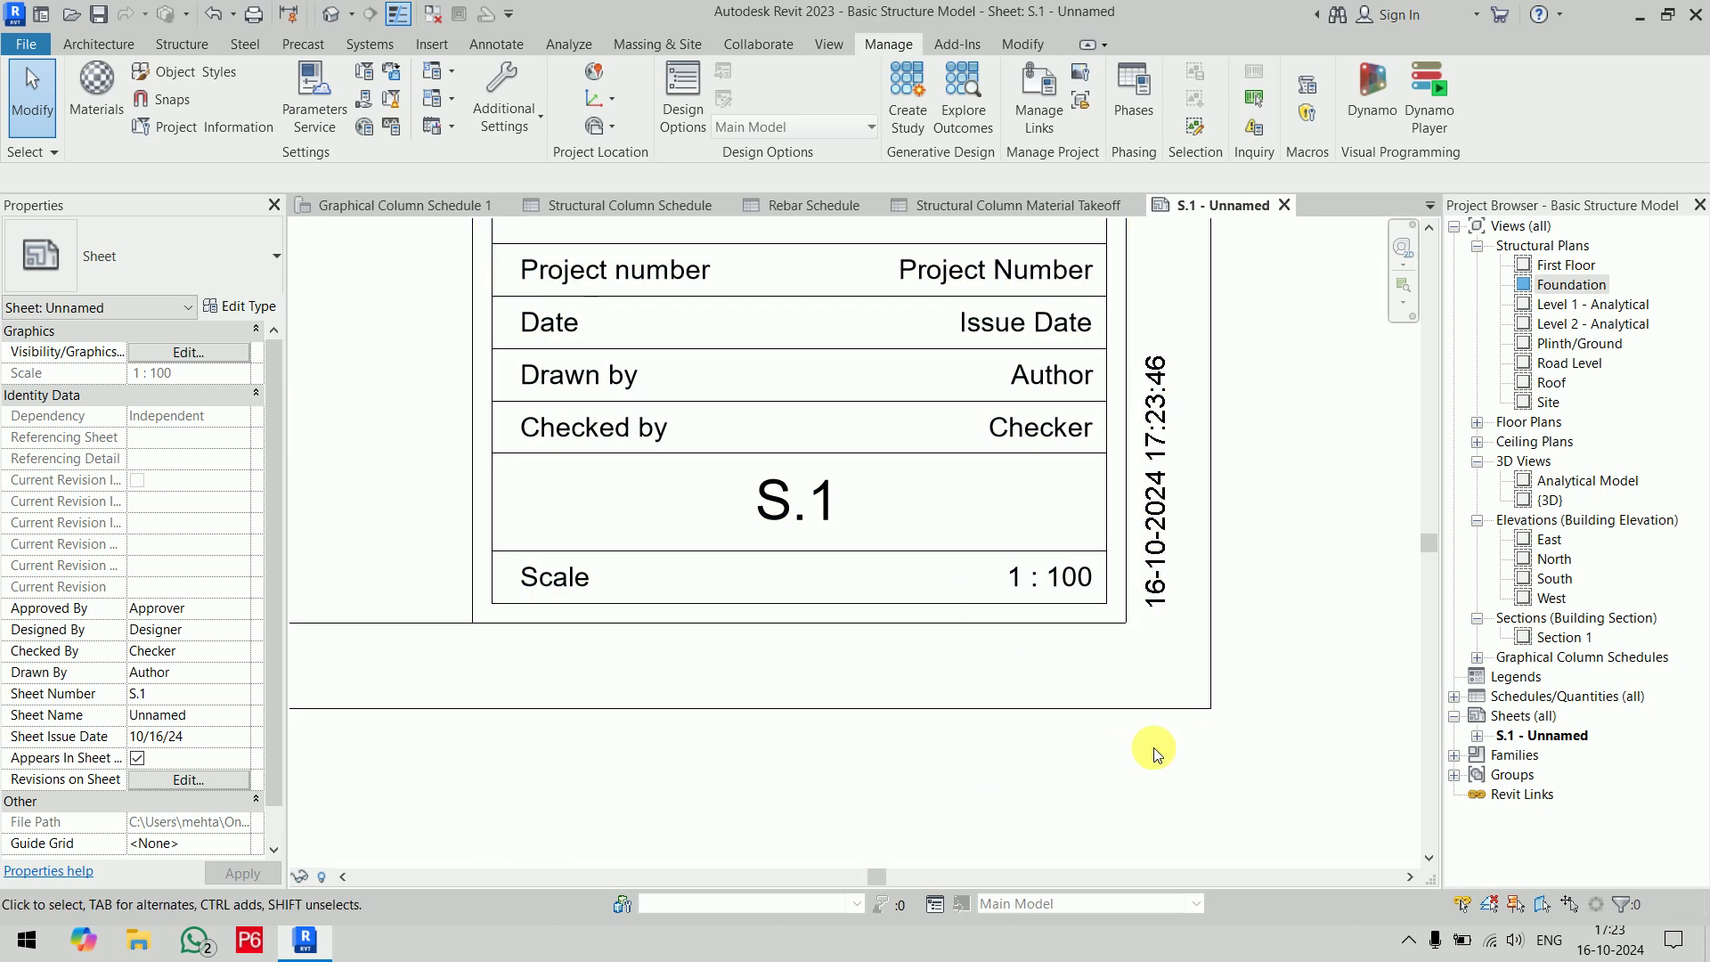
scroll(1153, 746, "down", 8)
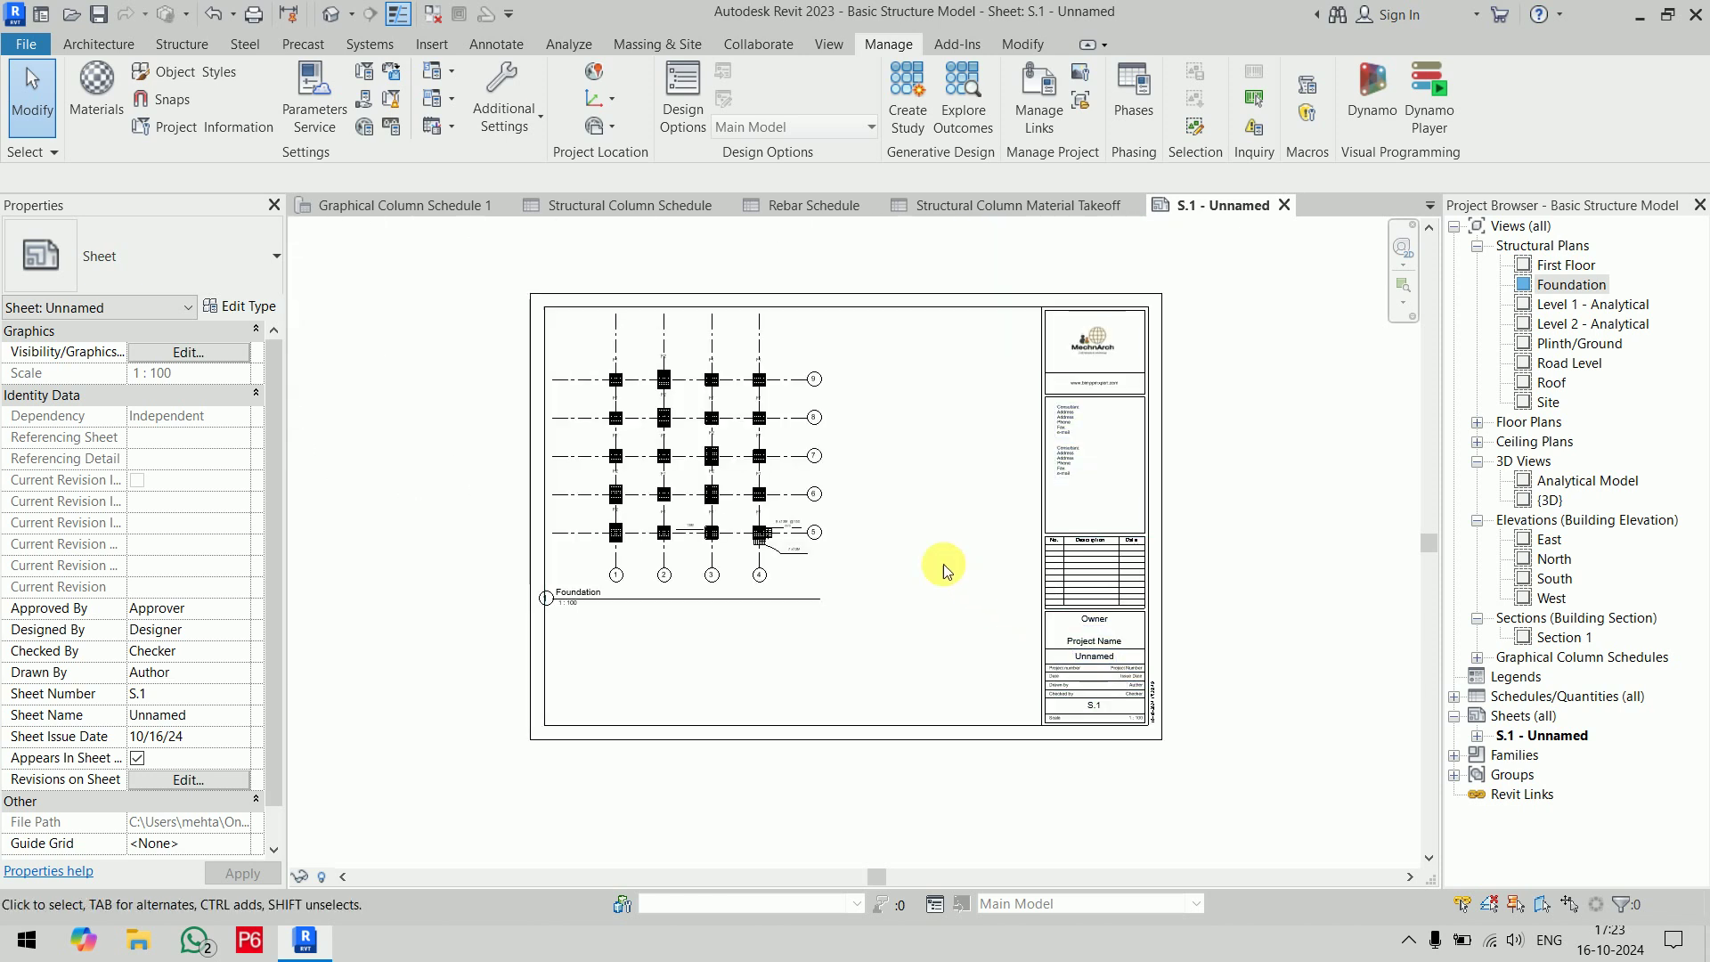
double_click(1561, 637)
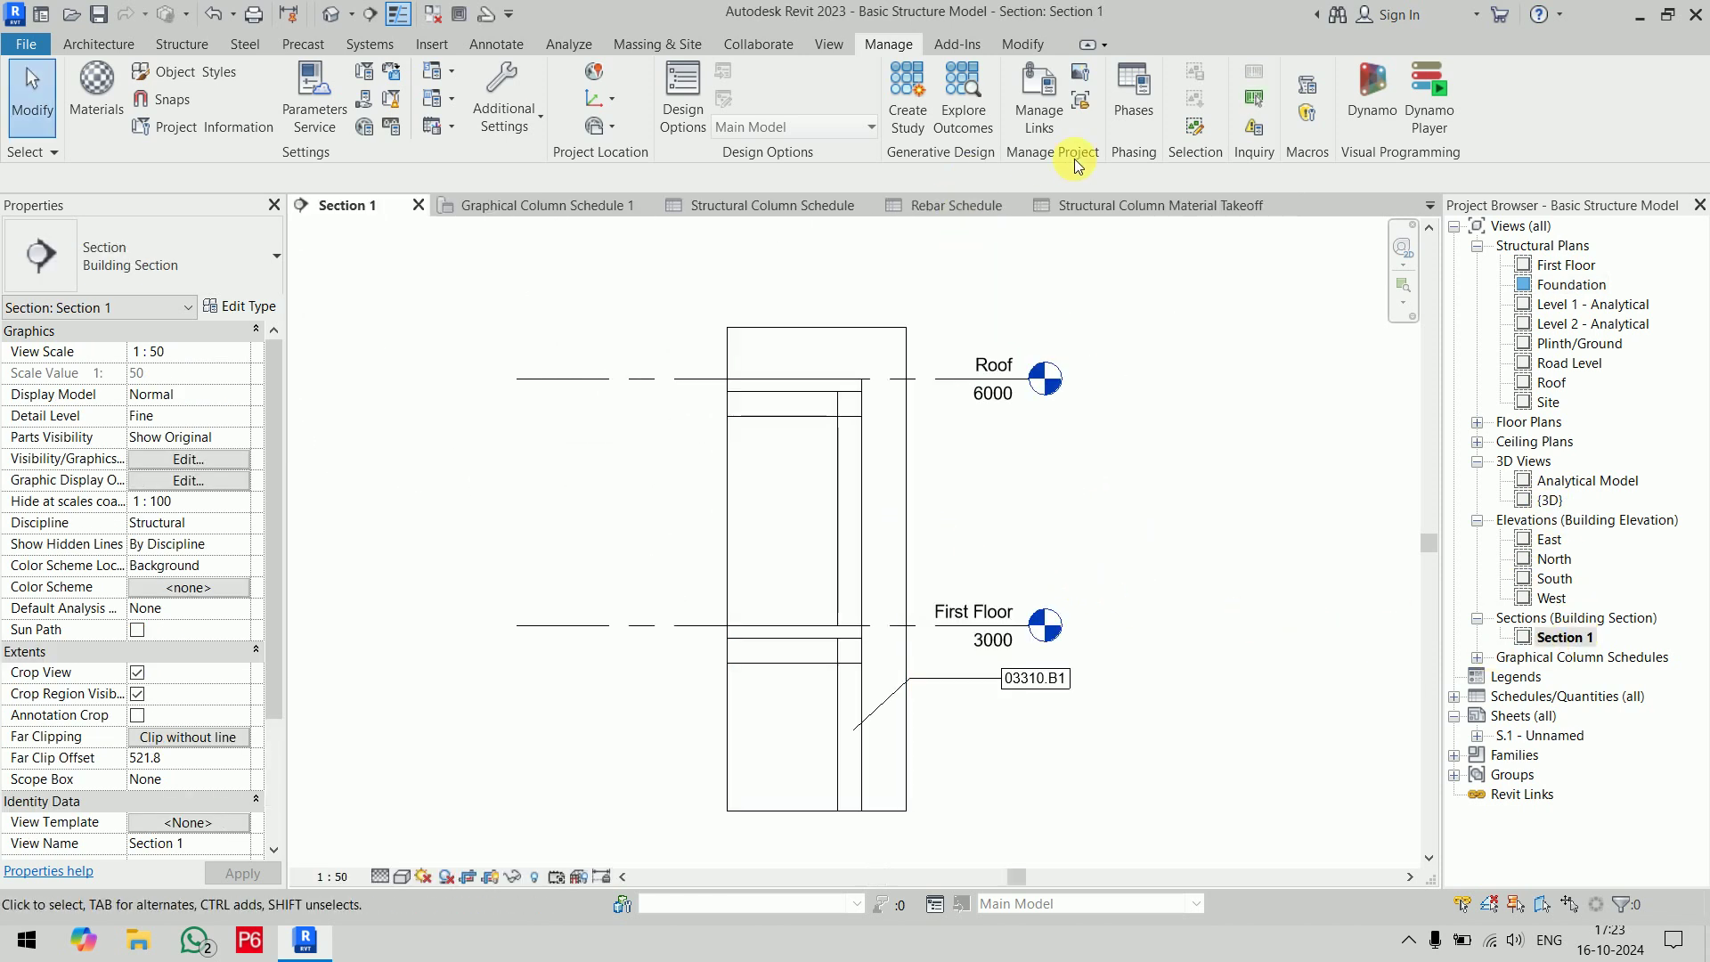
double_click(1541, 737)
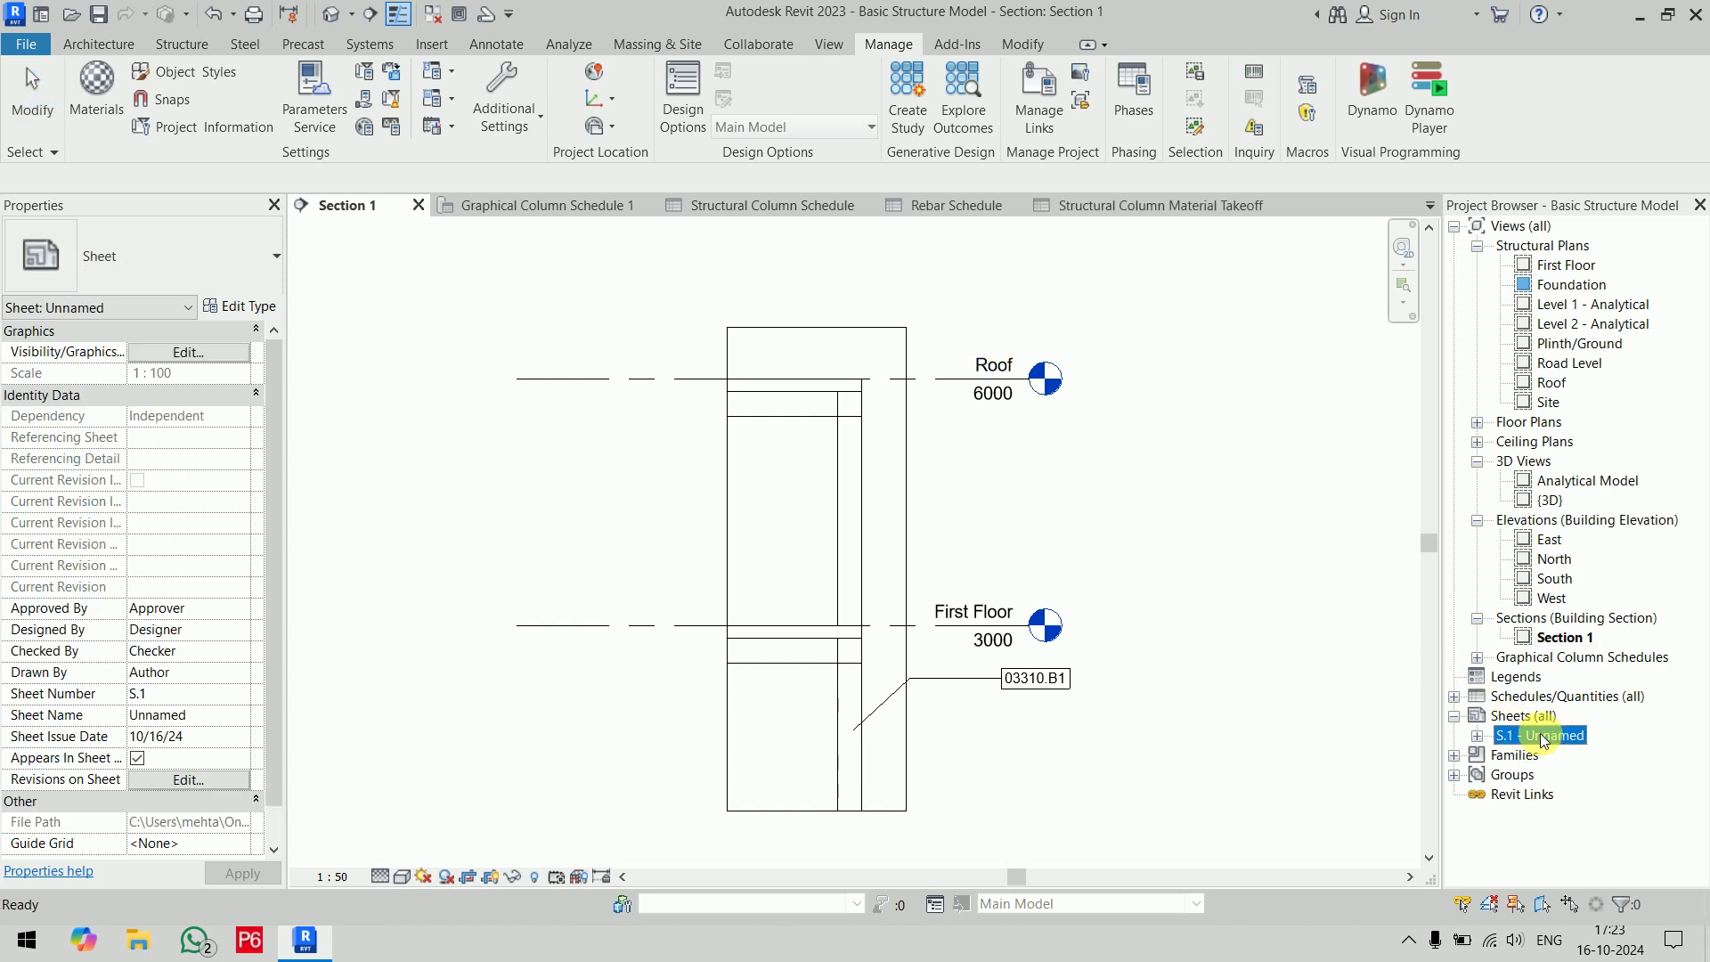
left_click(1562, 639)
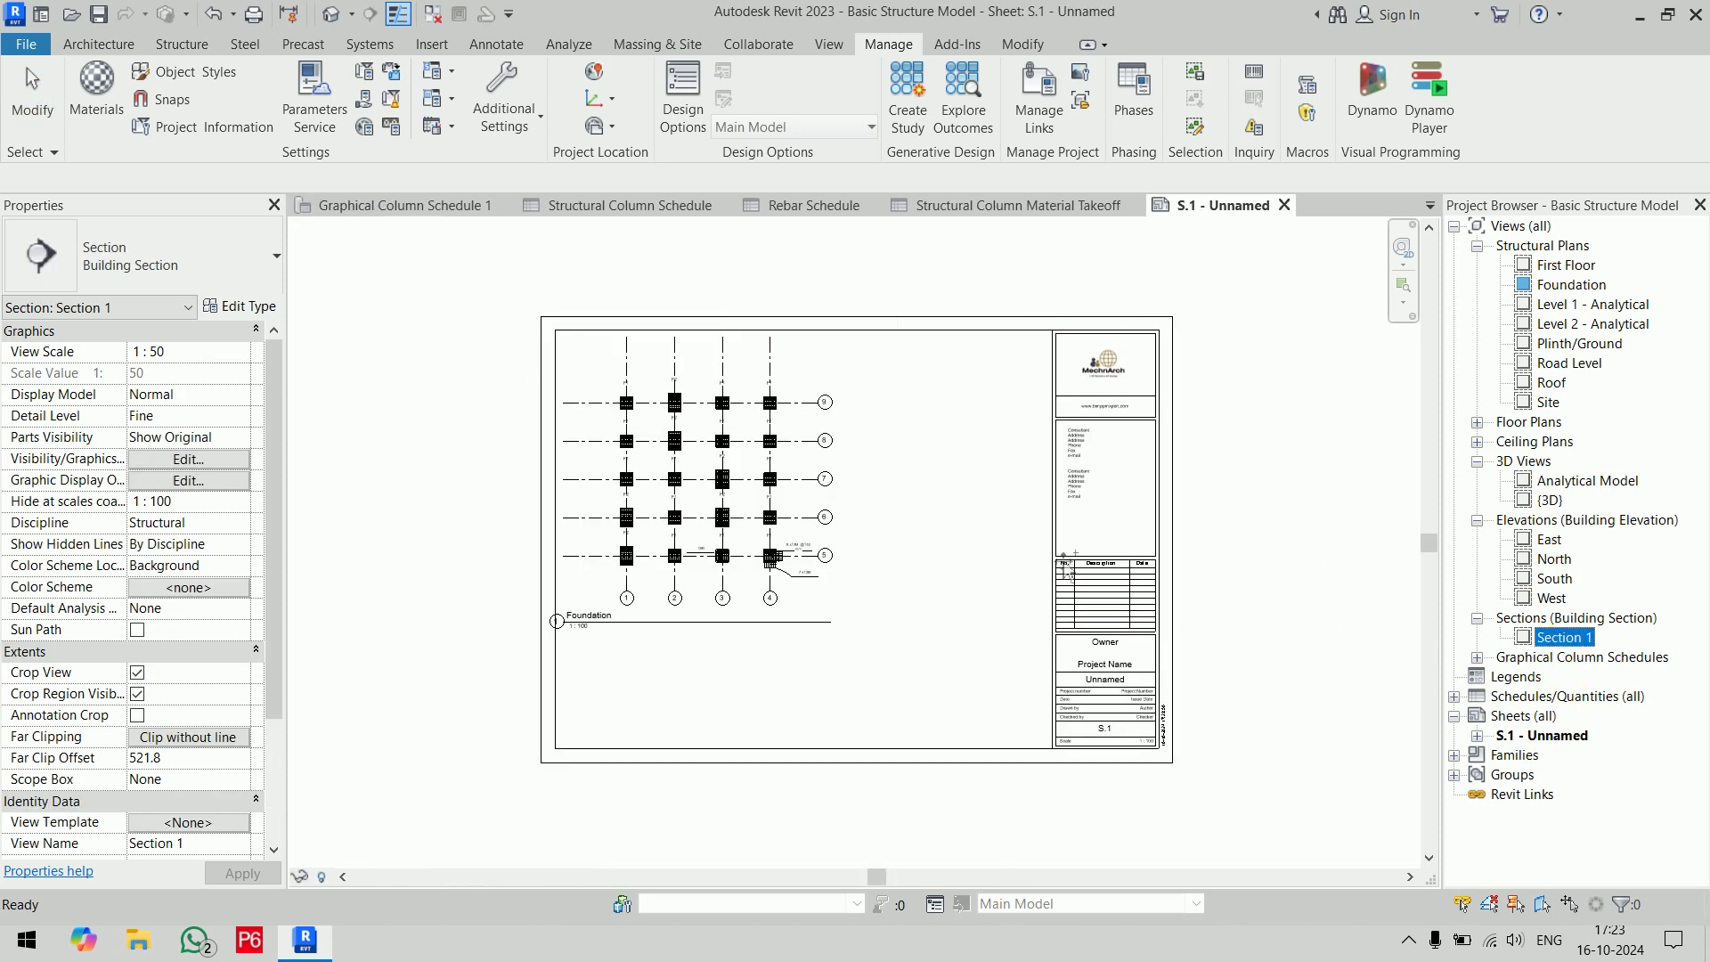
left_click_drag(937, 511, 927, 489)
left_click(958, 435)
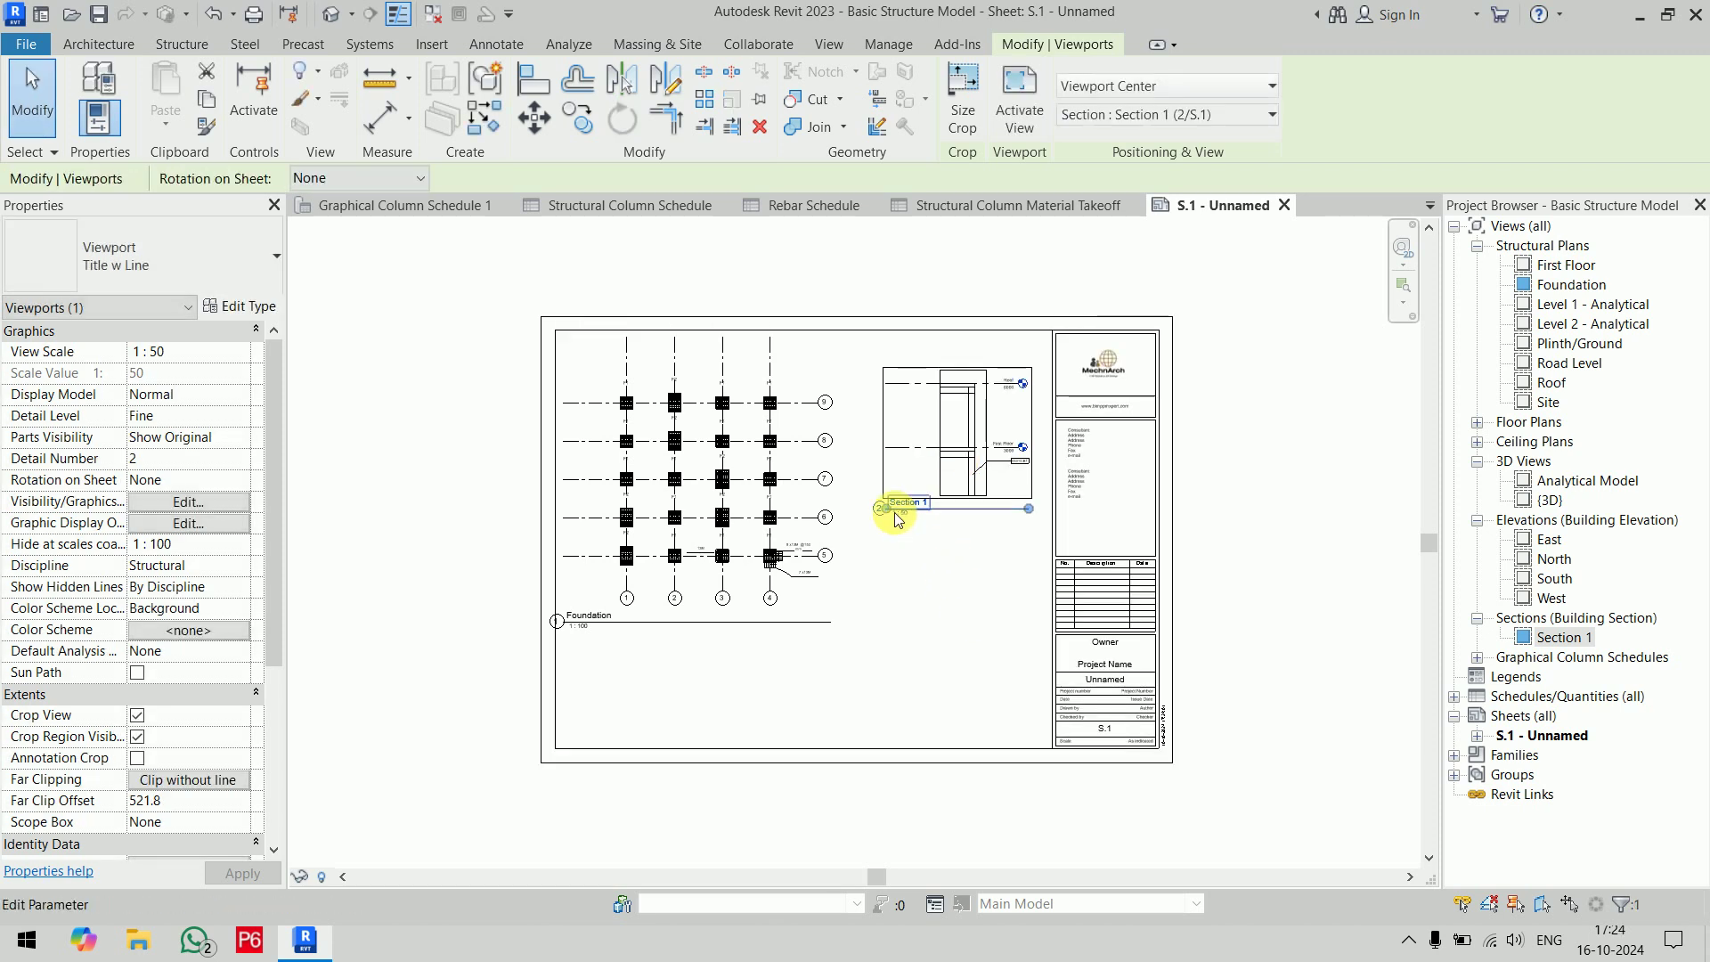
left_click(1259, 518)
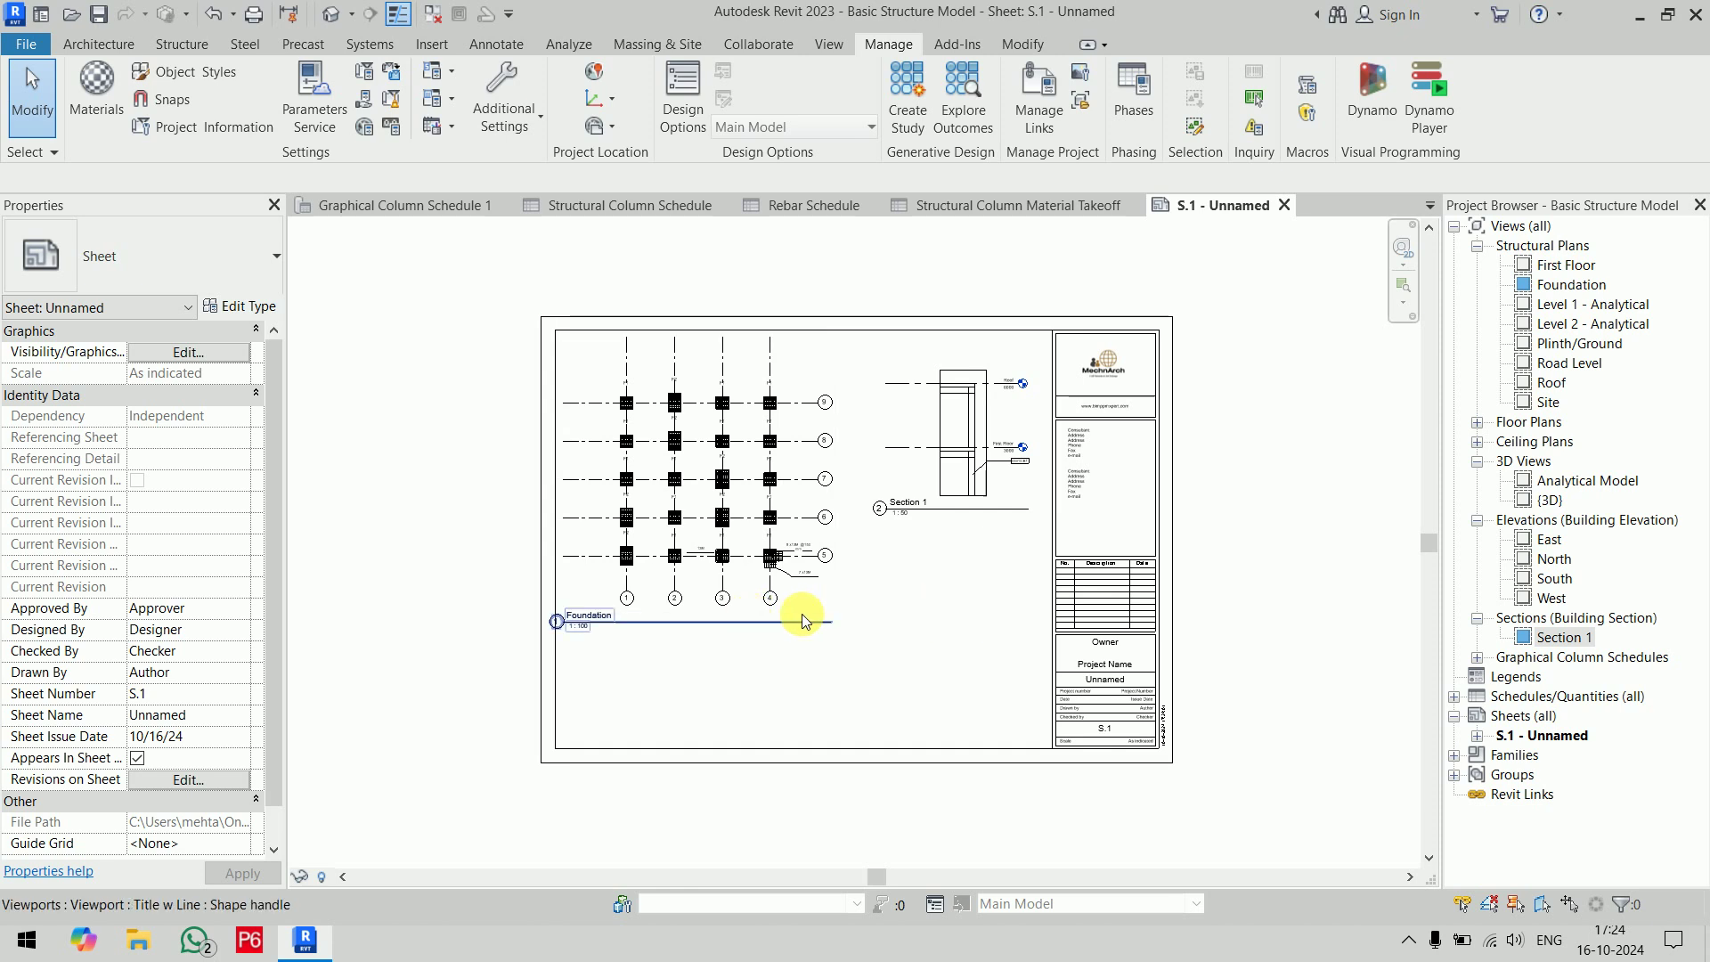
Place the {3D} view on sheet S.1 below the Section 1 viewport
scroll(1173, 773, "up", 5)
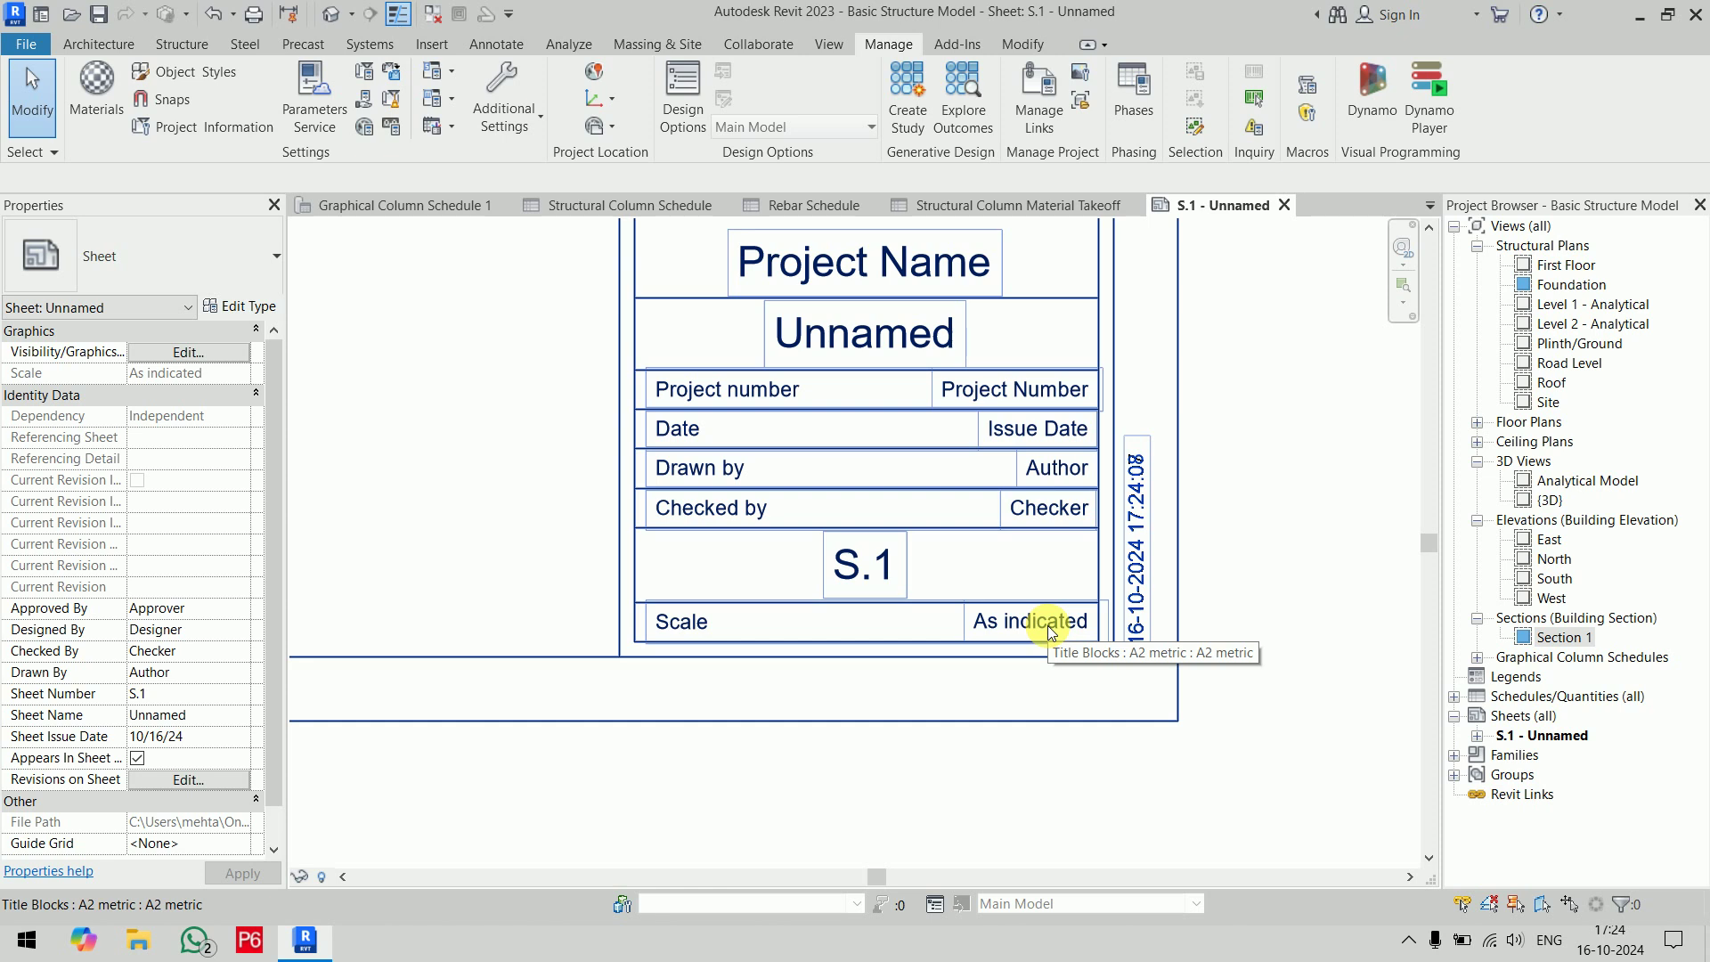
scroll(1193, 561, "down", 3)
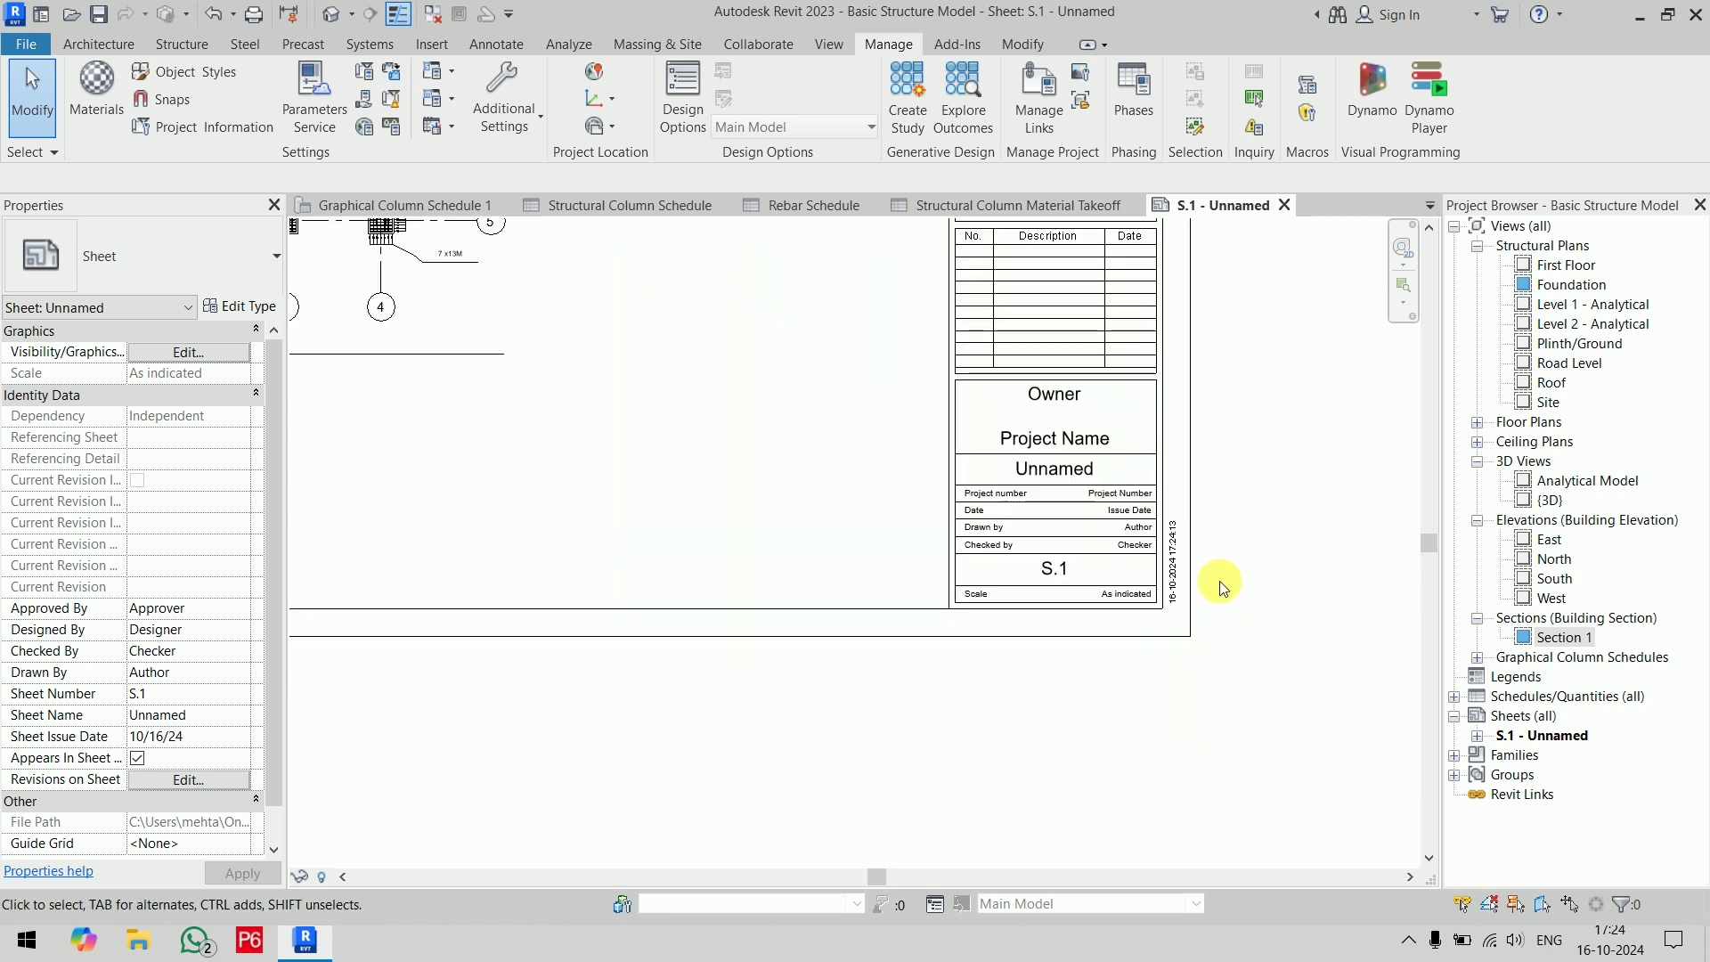
key("z")
key("f")
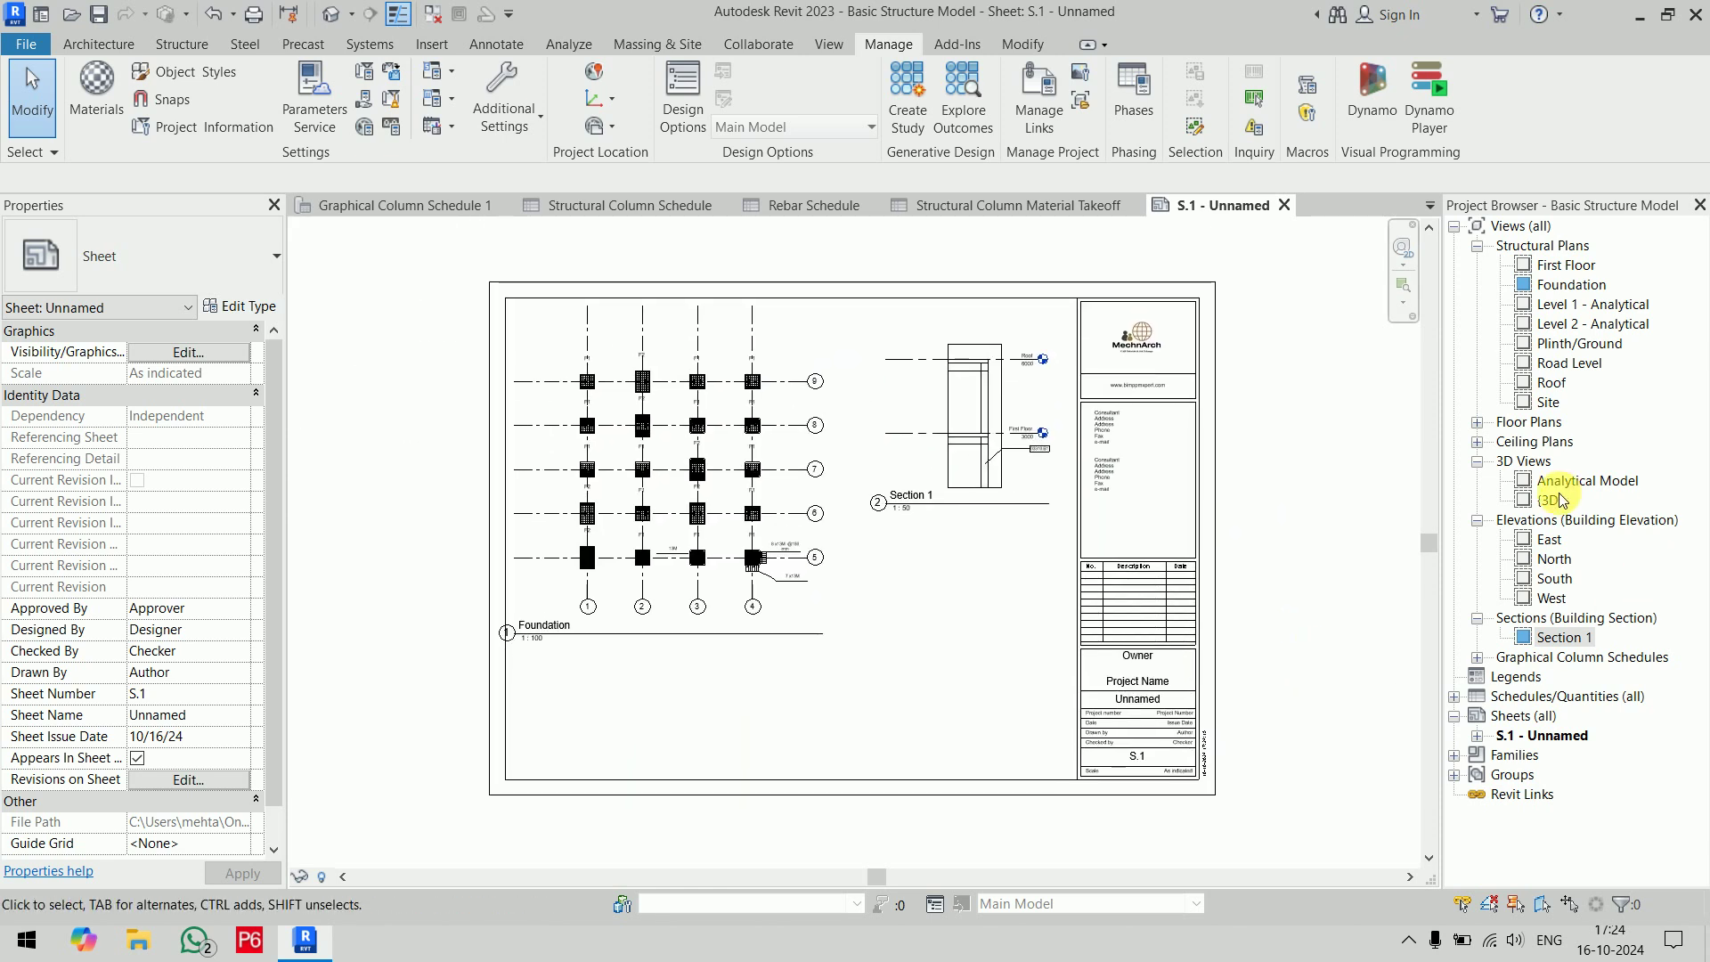
left_click(1554, 501)
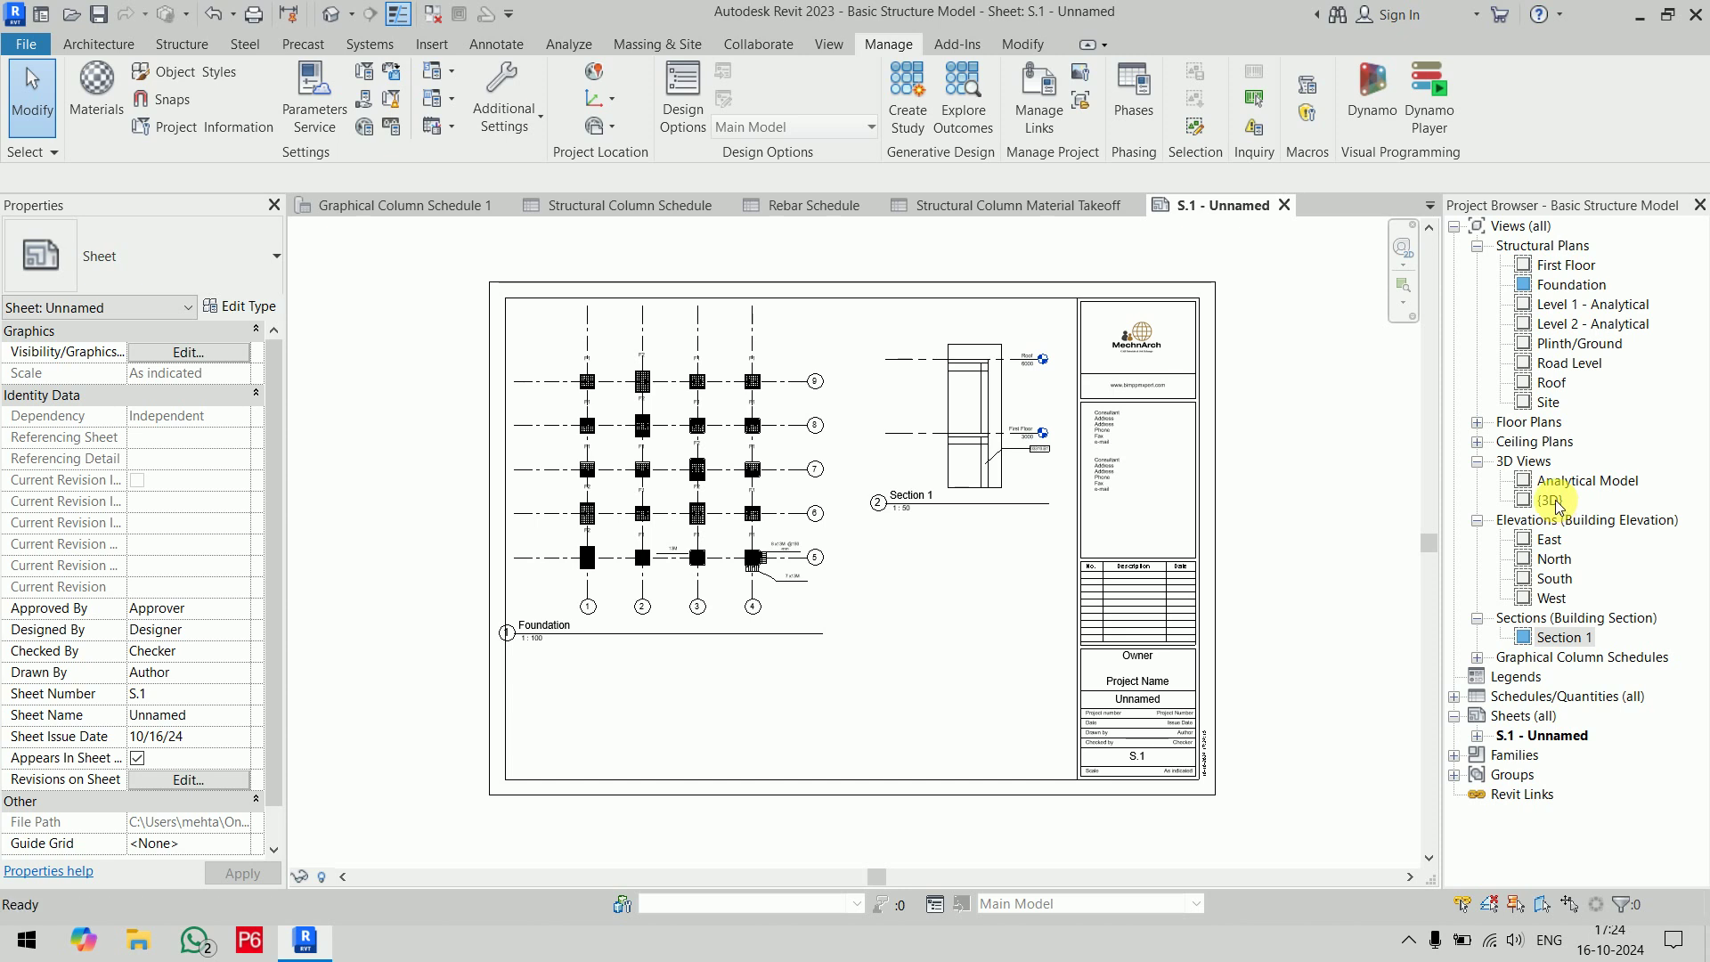
left_click(932, 666)
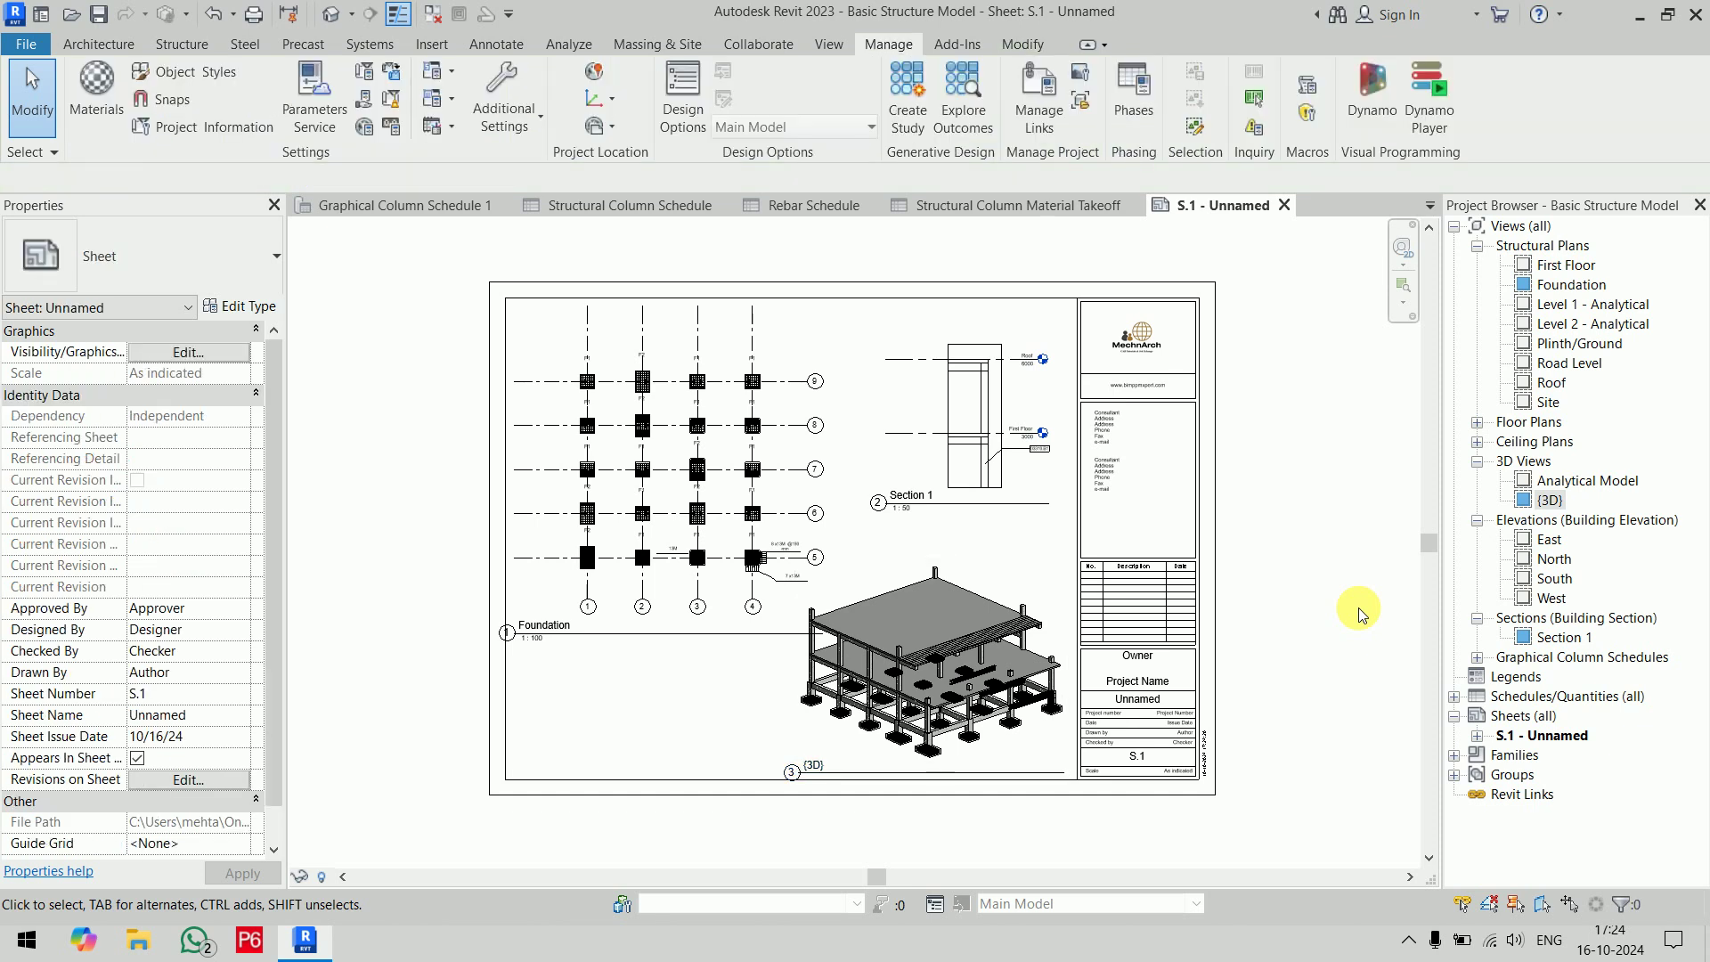
Duplicate sheet S.1 as an empty sheet
left_click(1549, 737)
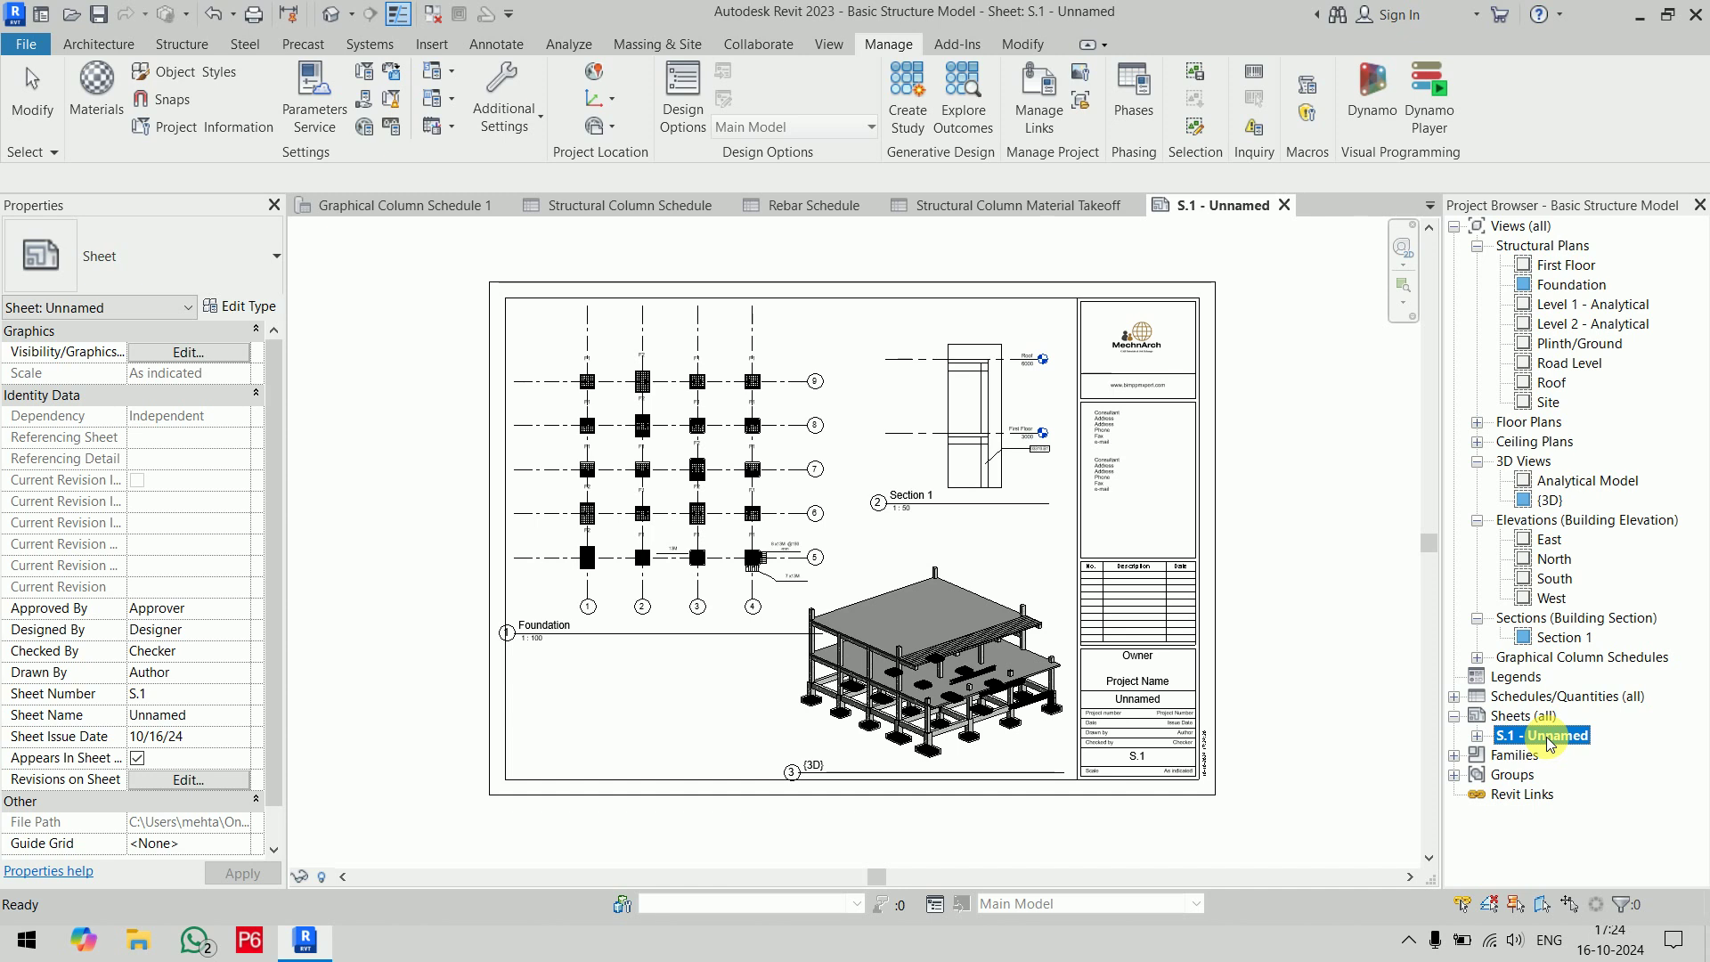
right_click(1547, 736)
mouse_move(1418, 449)
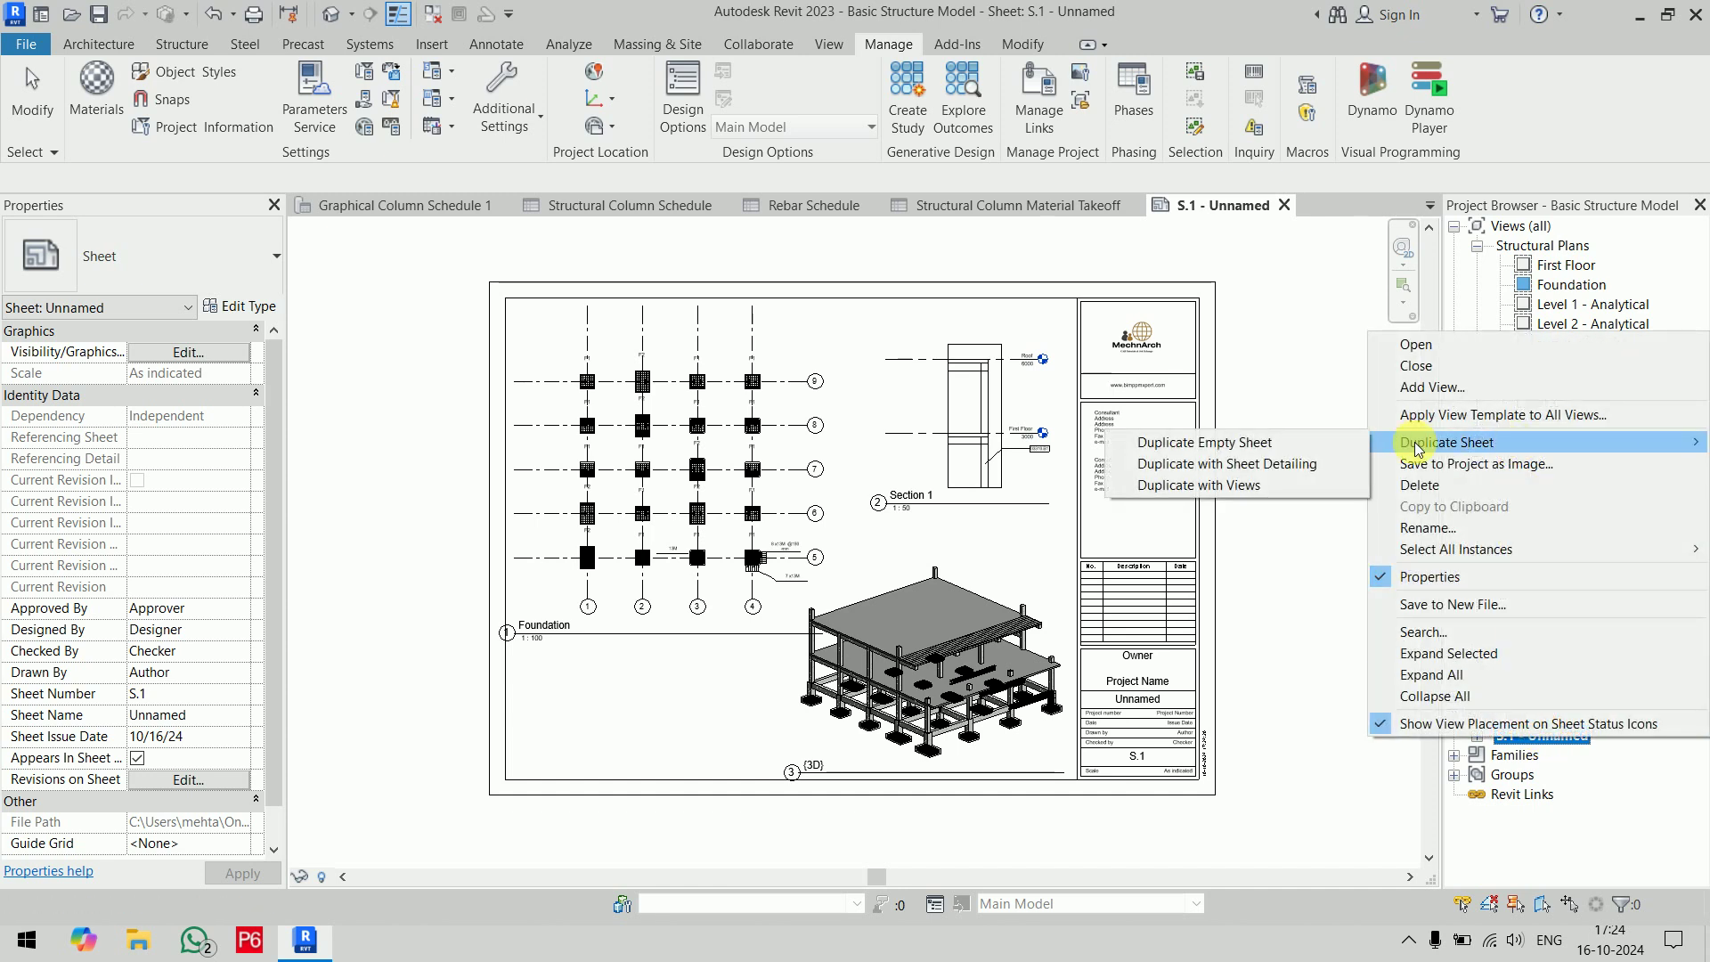
left_click(1310, 446)
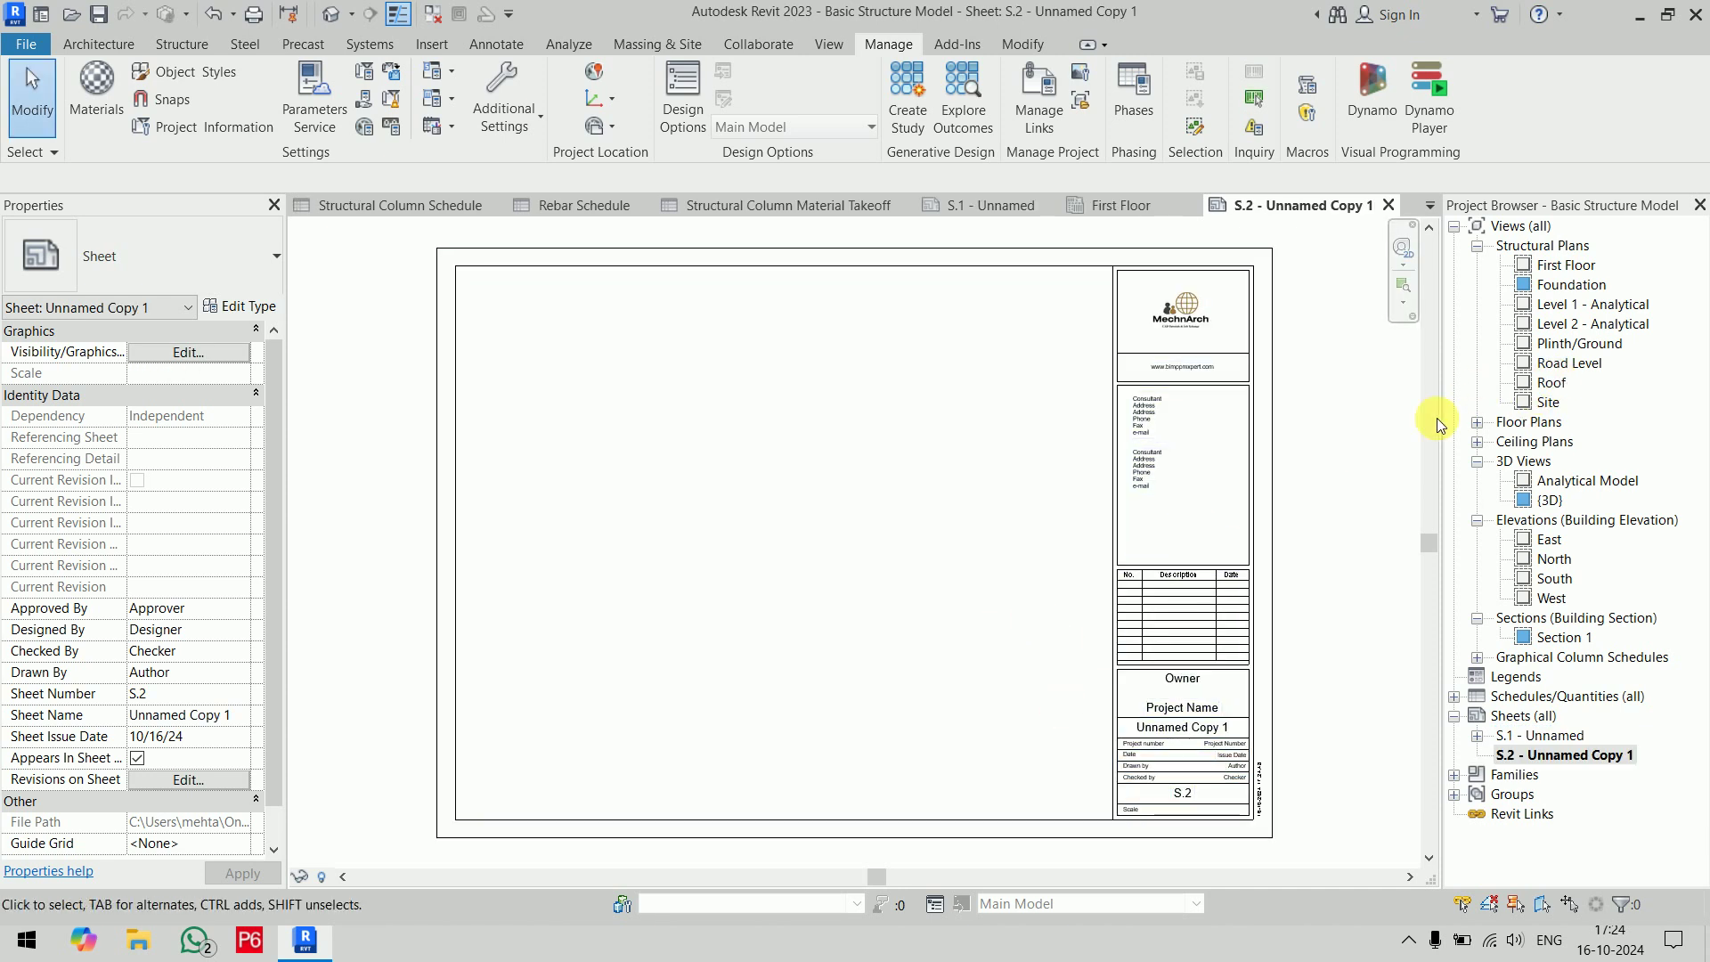
Place the Plinth/Ground structural plan in the upper-left part of sheet S.2
left_click_drag(1554, 356, 677, 445)
left_click(657, 461)
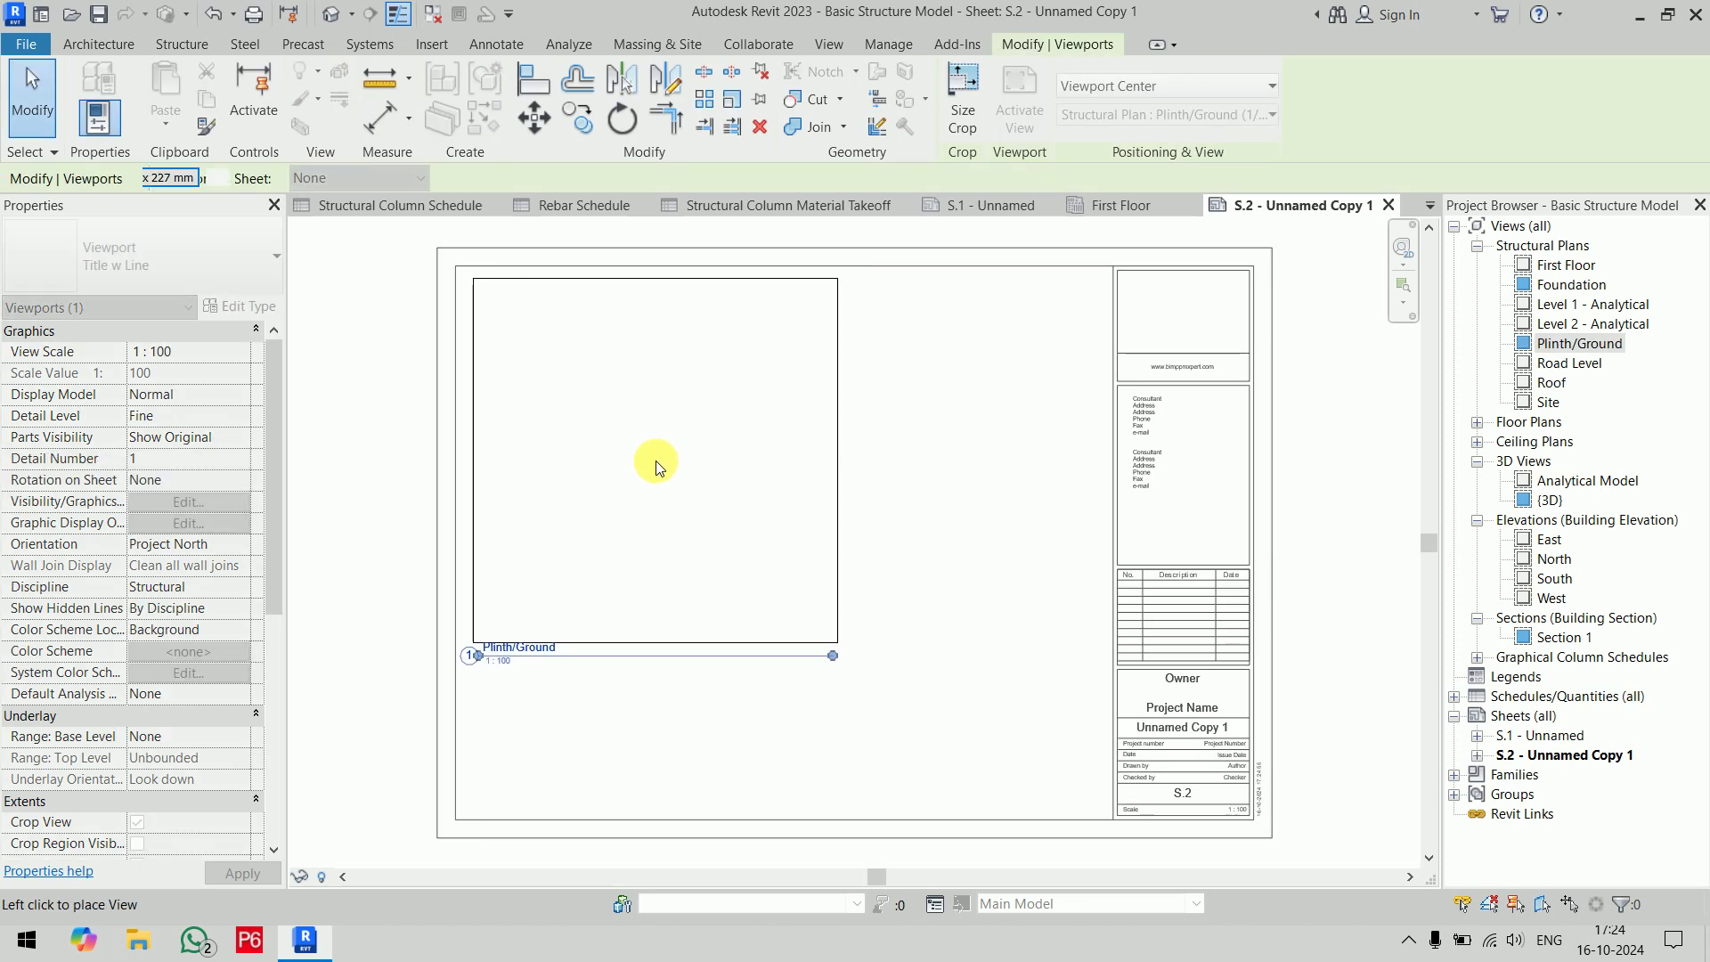
left_click(1307, 484)
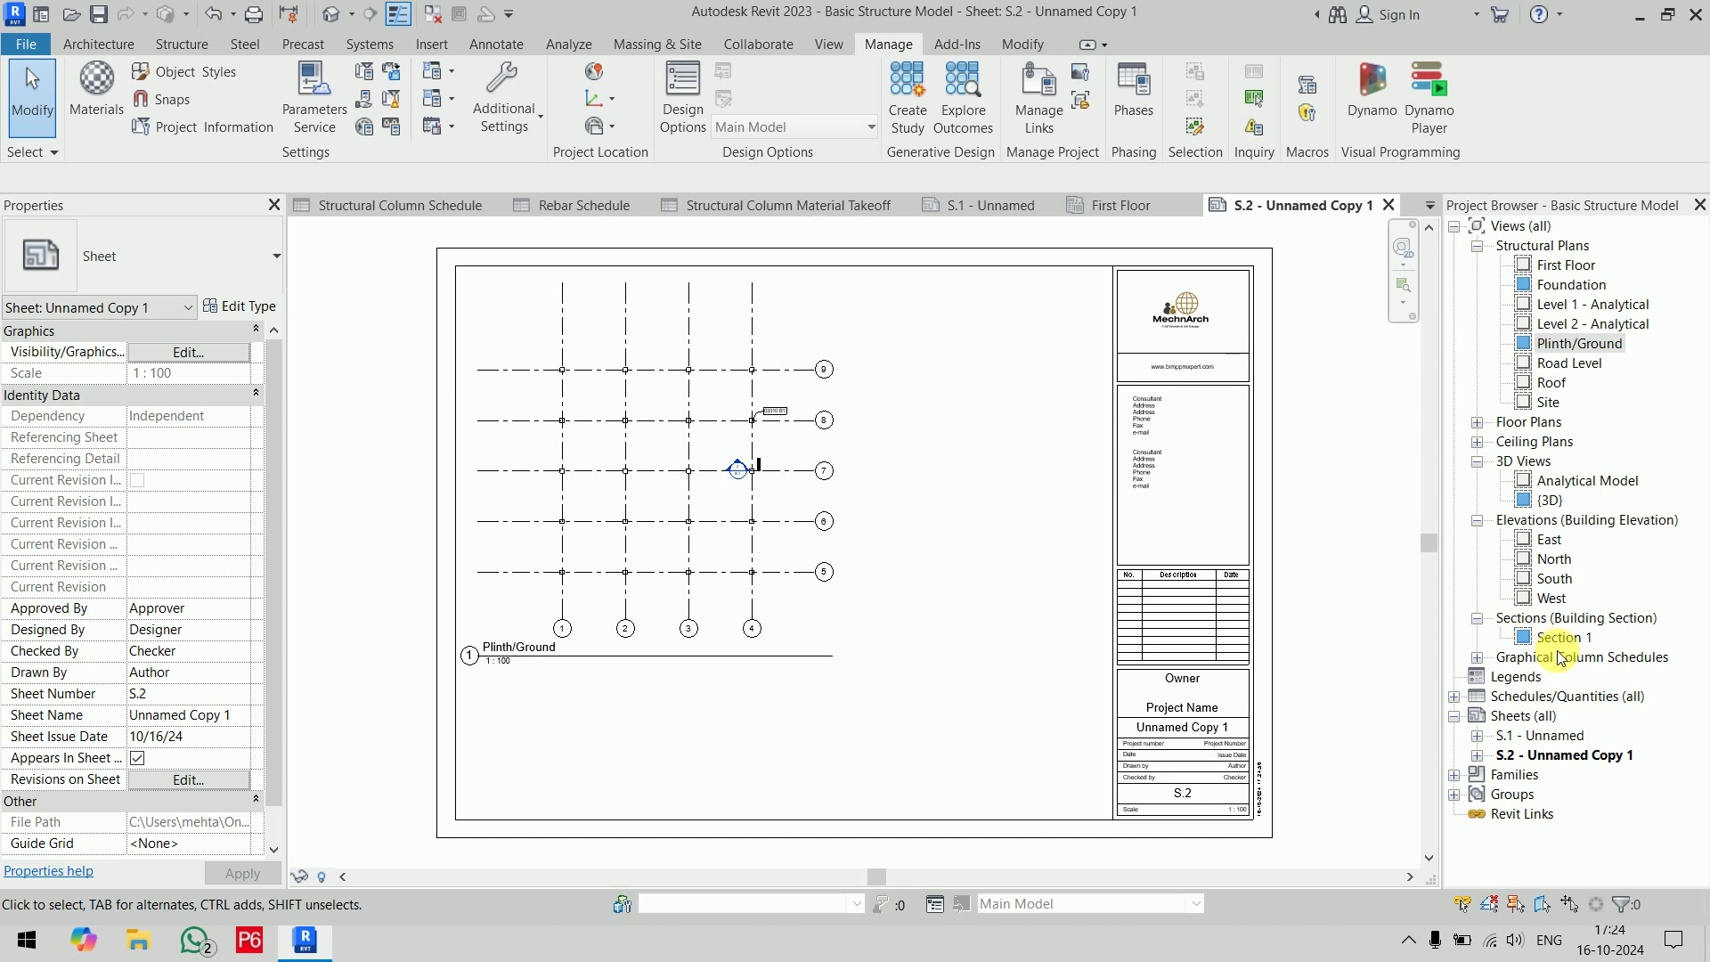
Place the South elevation on sheet S.2 in the lower part of the drawing area, beside the title block
left_click(1554, 578)
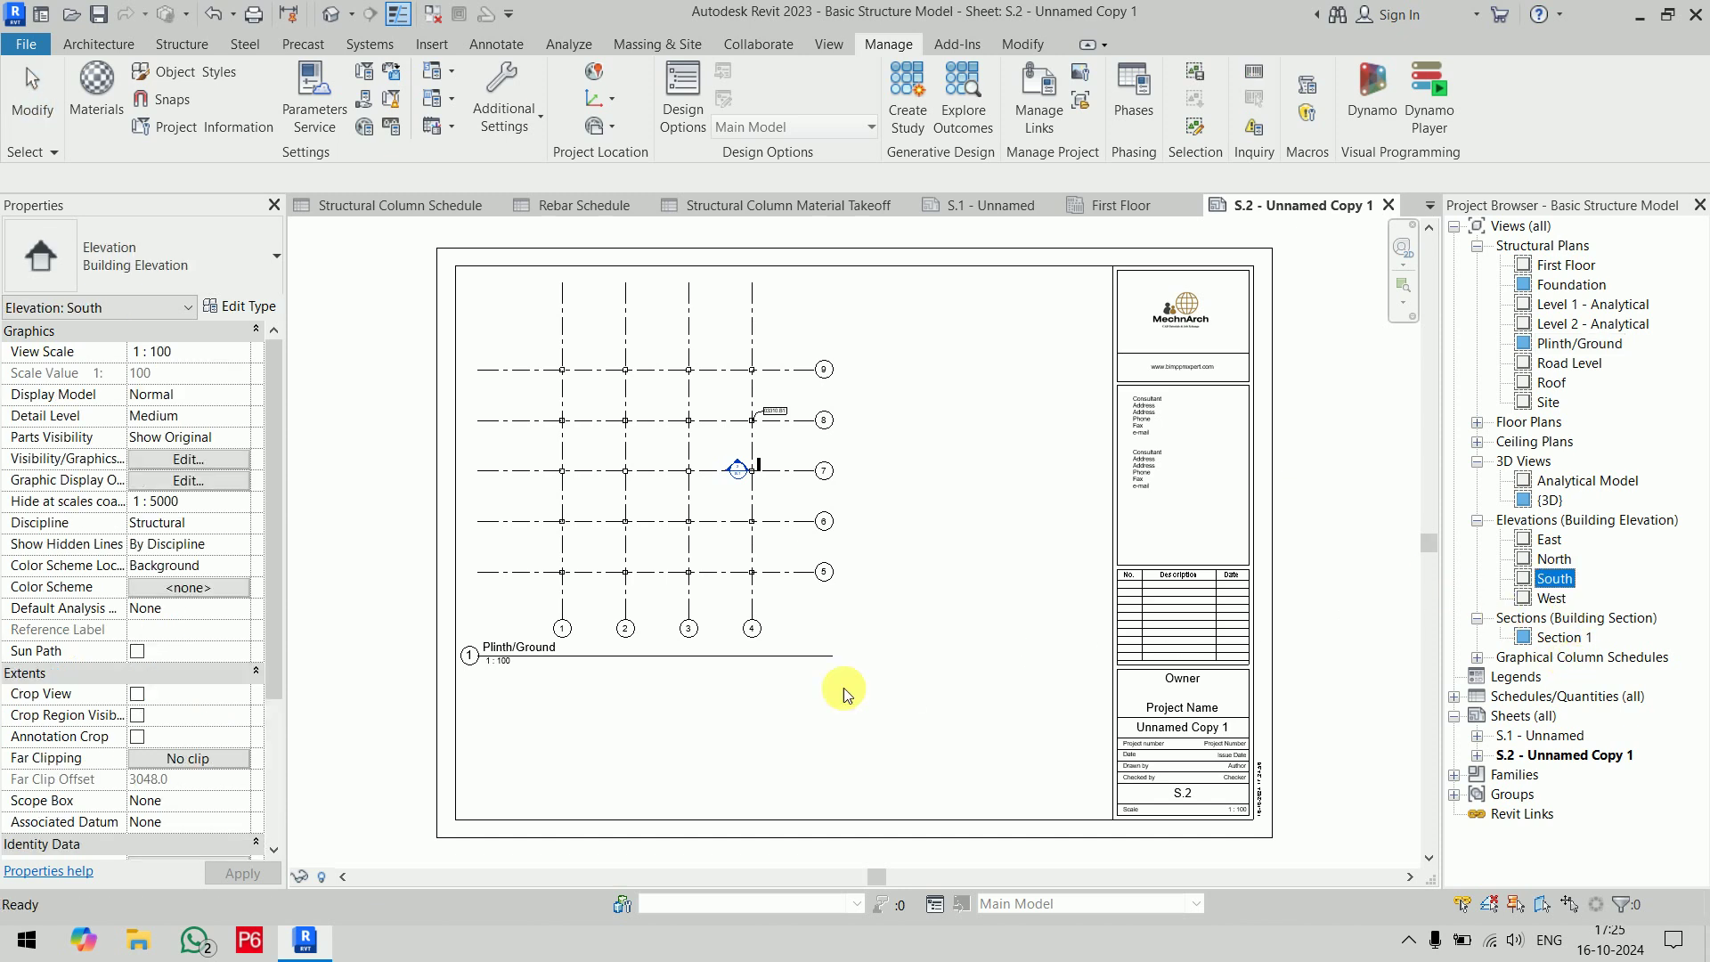
left_click_drag(843, 698, 880, 698)
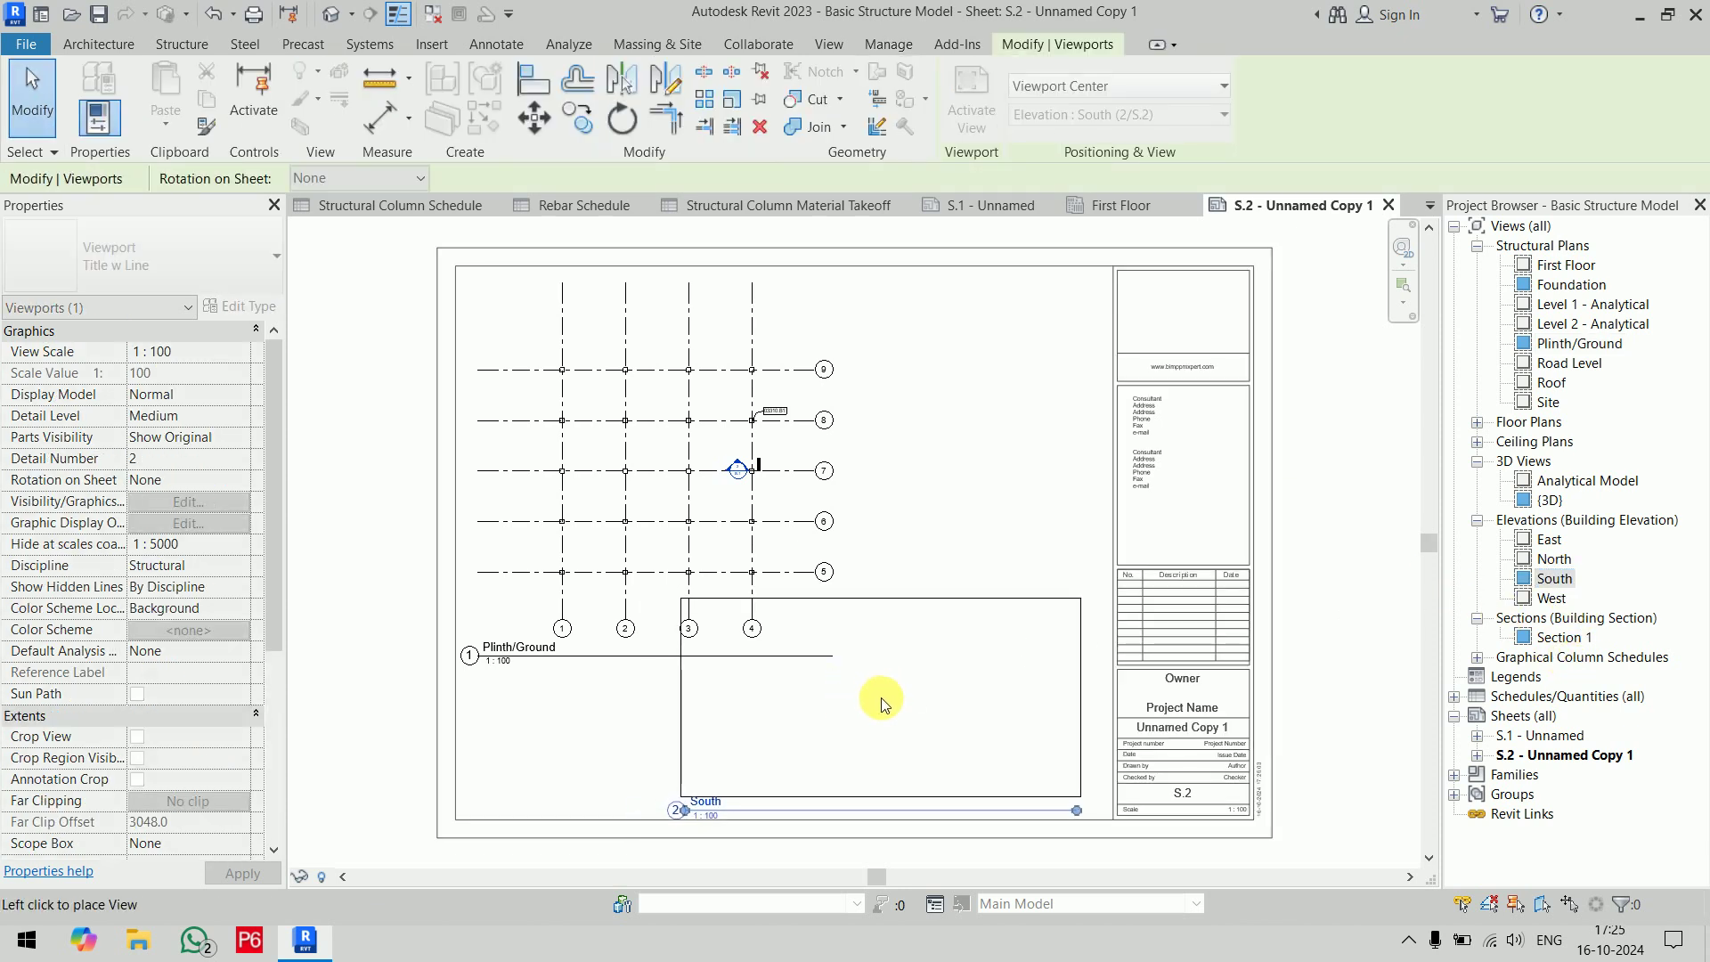
left_click(880, 698)
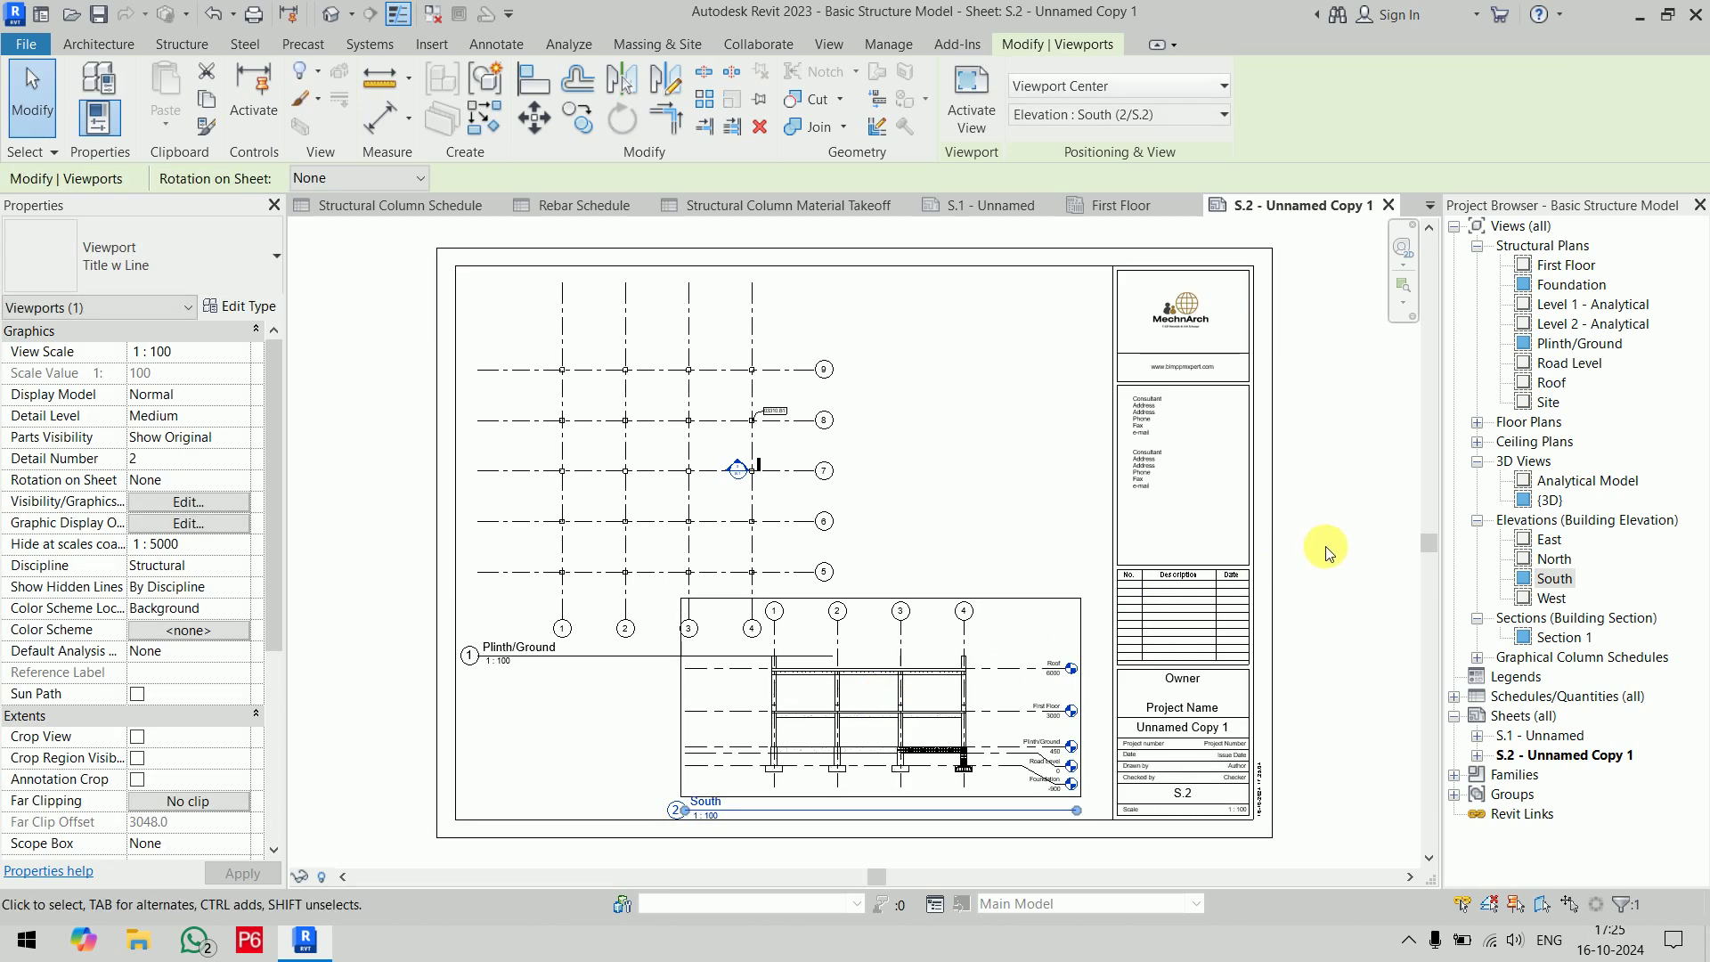
Move the Plinth/Ground viewport on sheet S.2 slightly up and left, away from the South elevation
left_click(780, 447)
left_click_drag(783, 443, 763, 427)
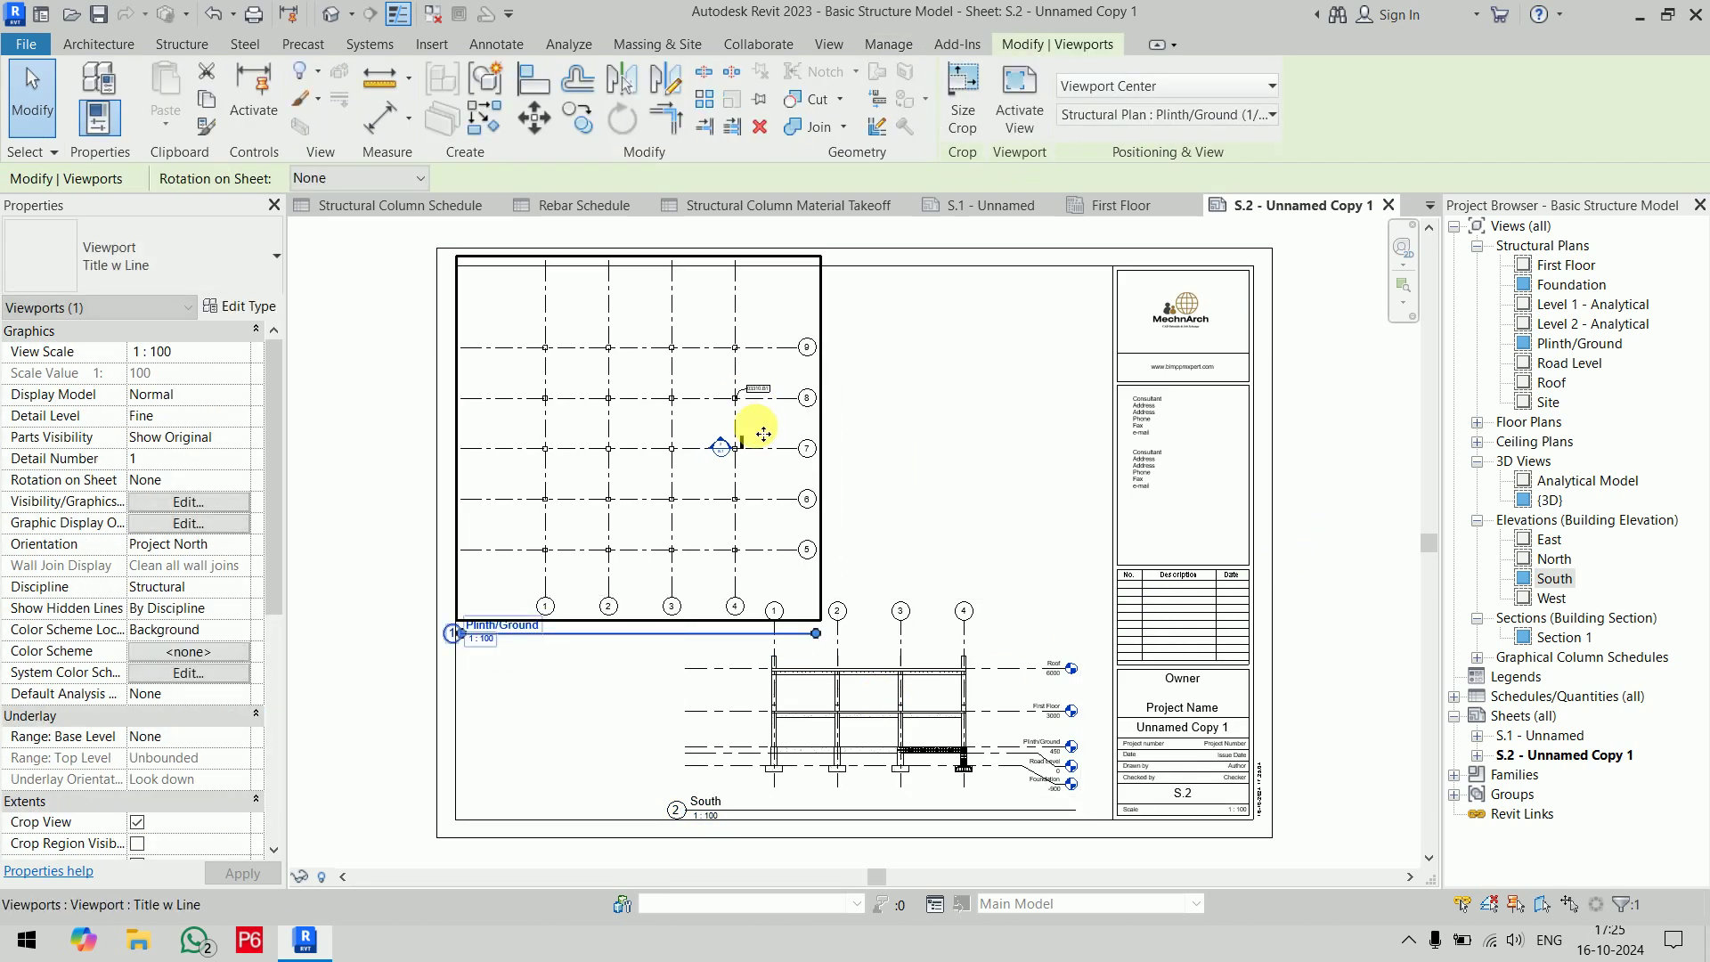
left_click(351, 393)
scroll(894, 488, "down", 2)
scroll(870, 565, "up", 5)
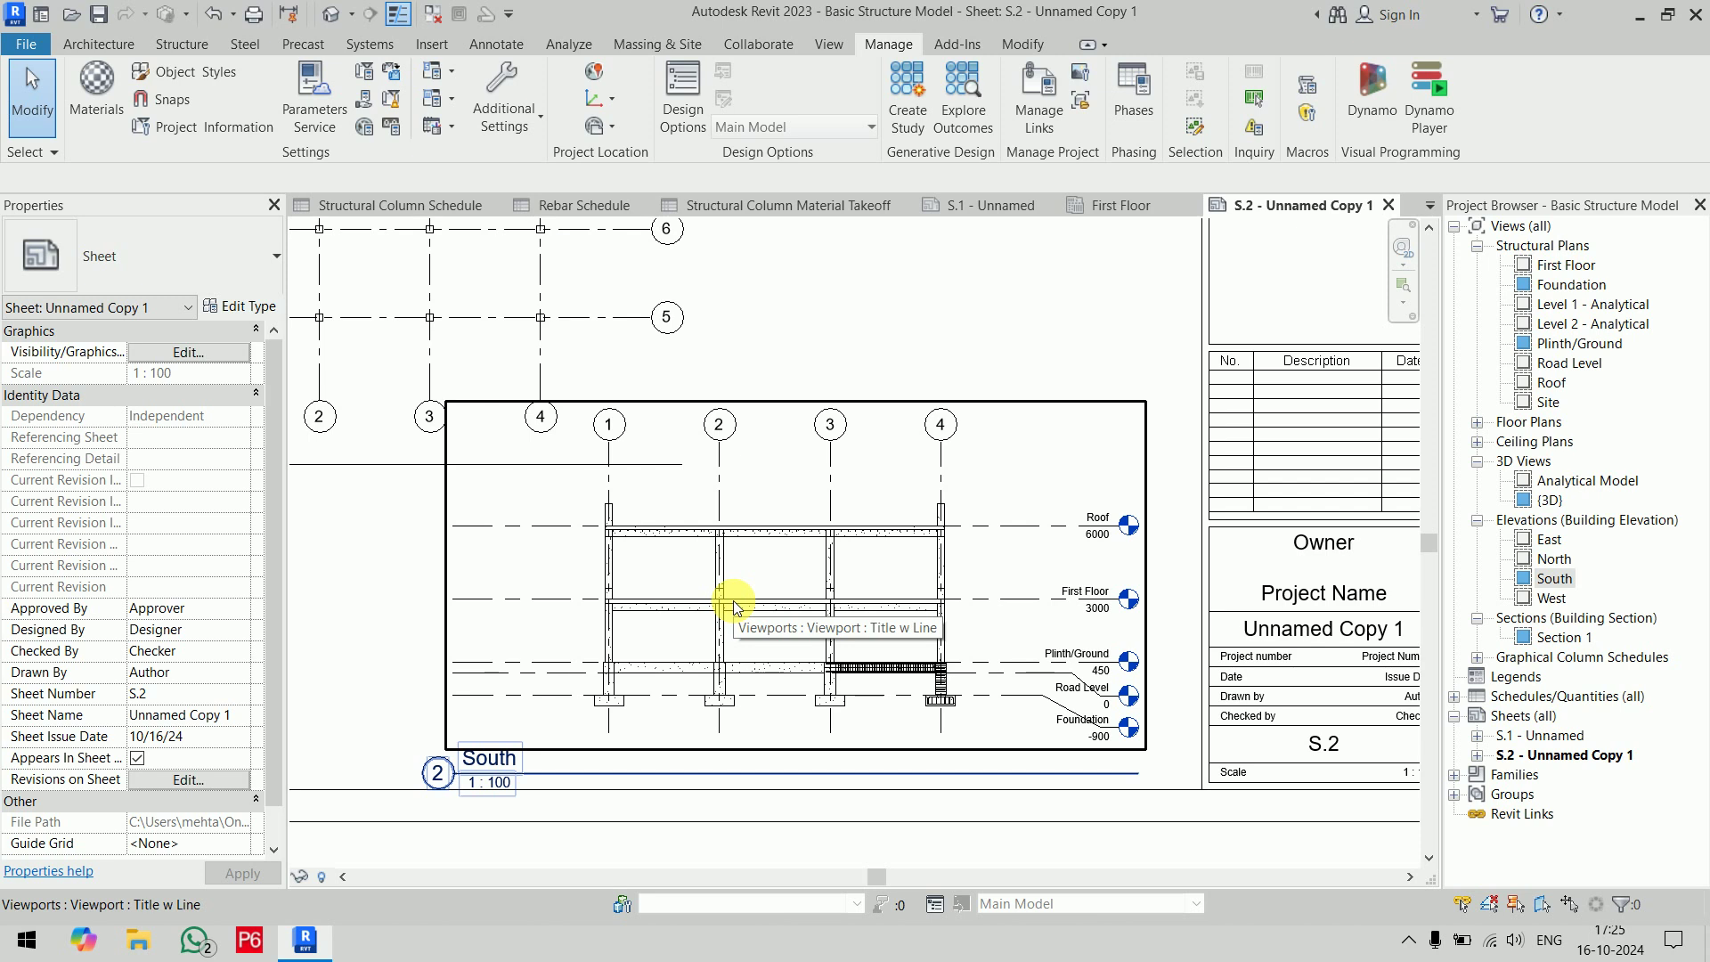
Return to sheet S.1, start printing it and show the list of available printers
scroll(733, 608, "down", 3)
scroll(1126, 732, "up", 5)
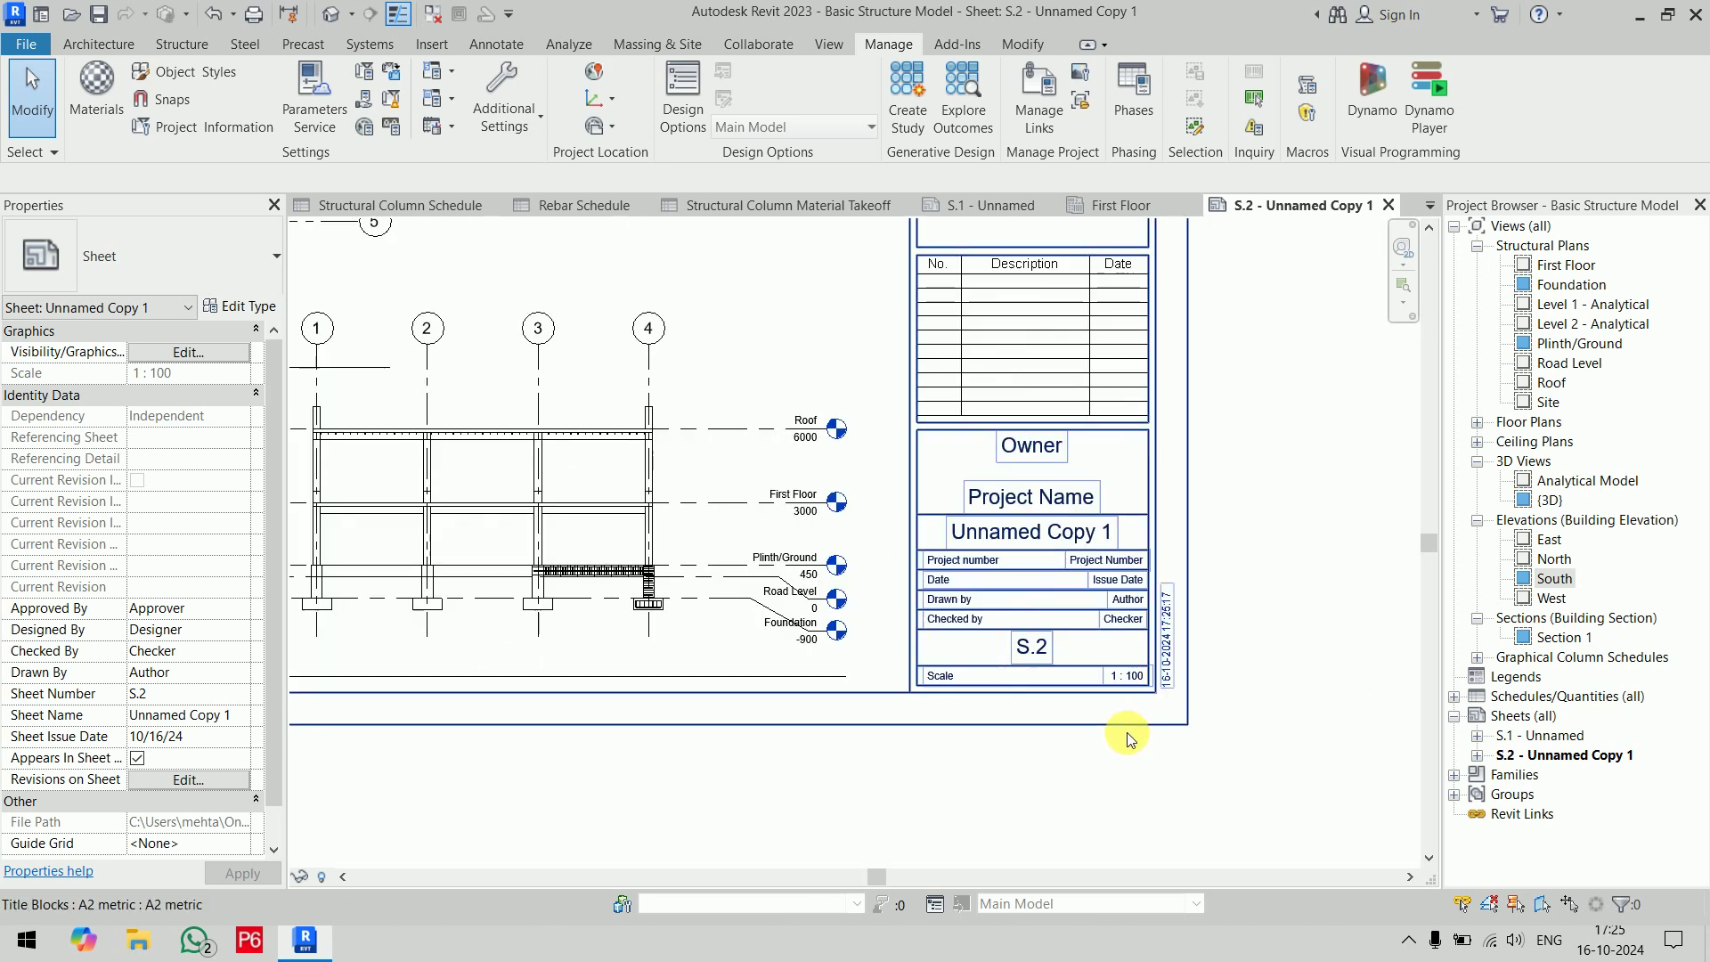
scroll(1126, 638, "down", 5)
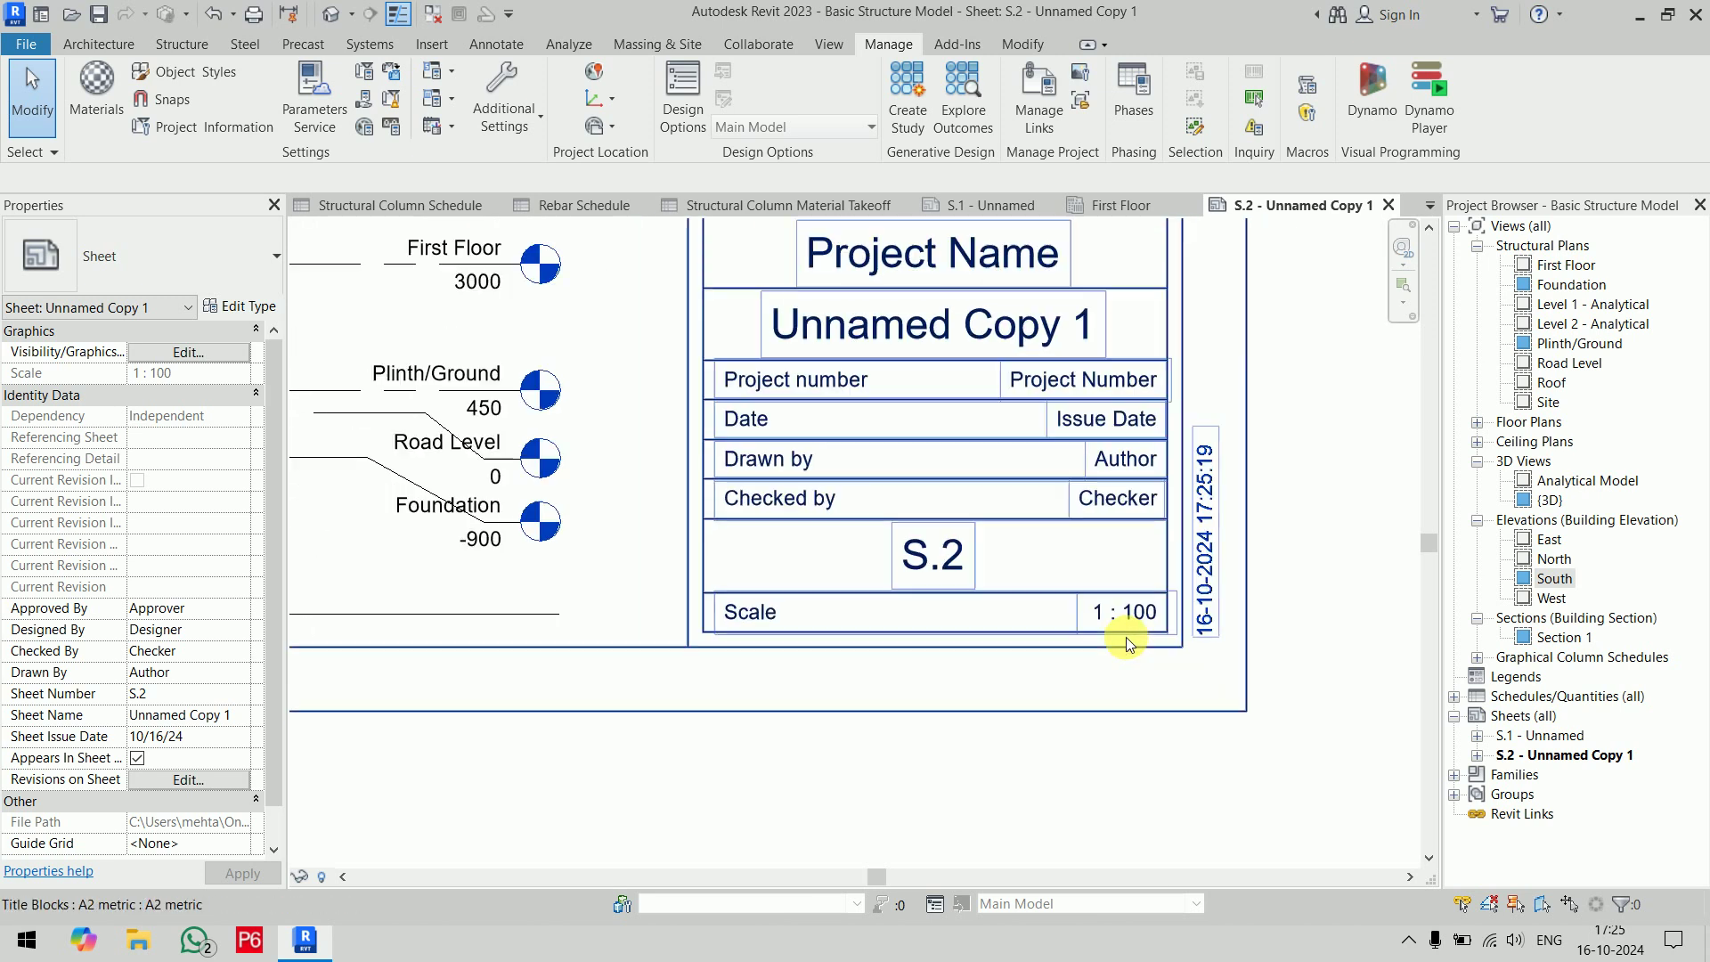
middle_click_drag(1149, 753, 1158, 869)
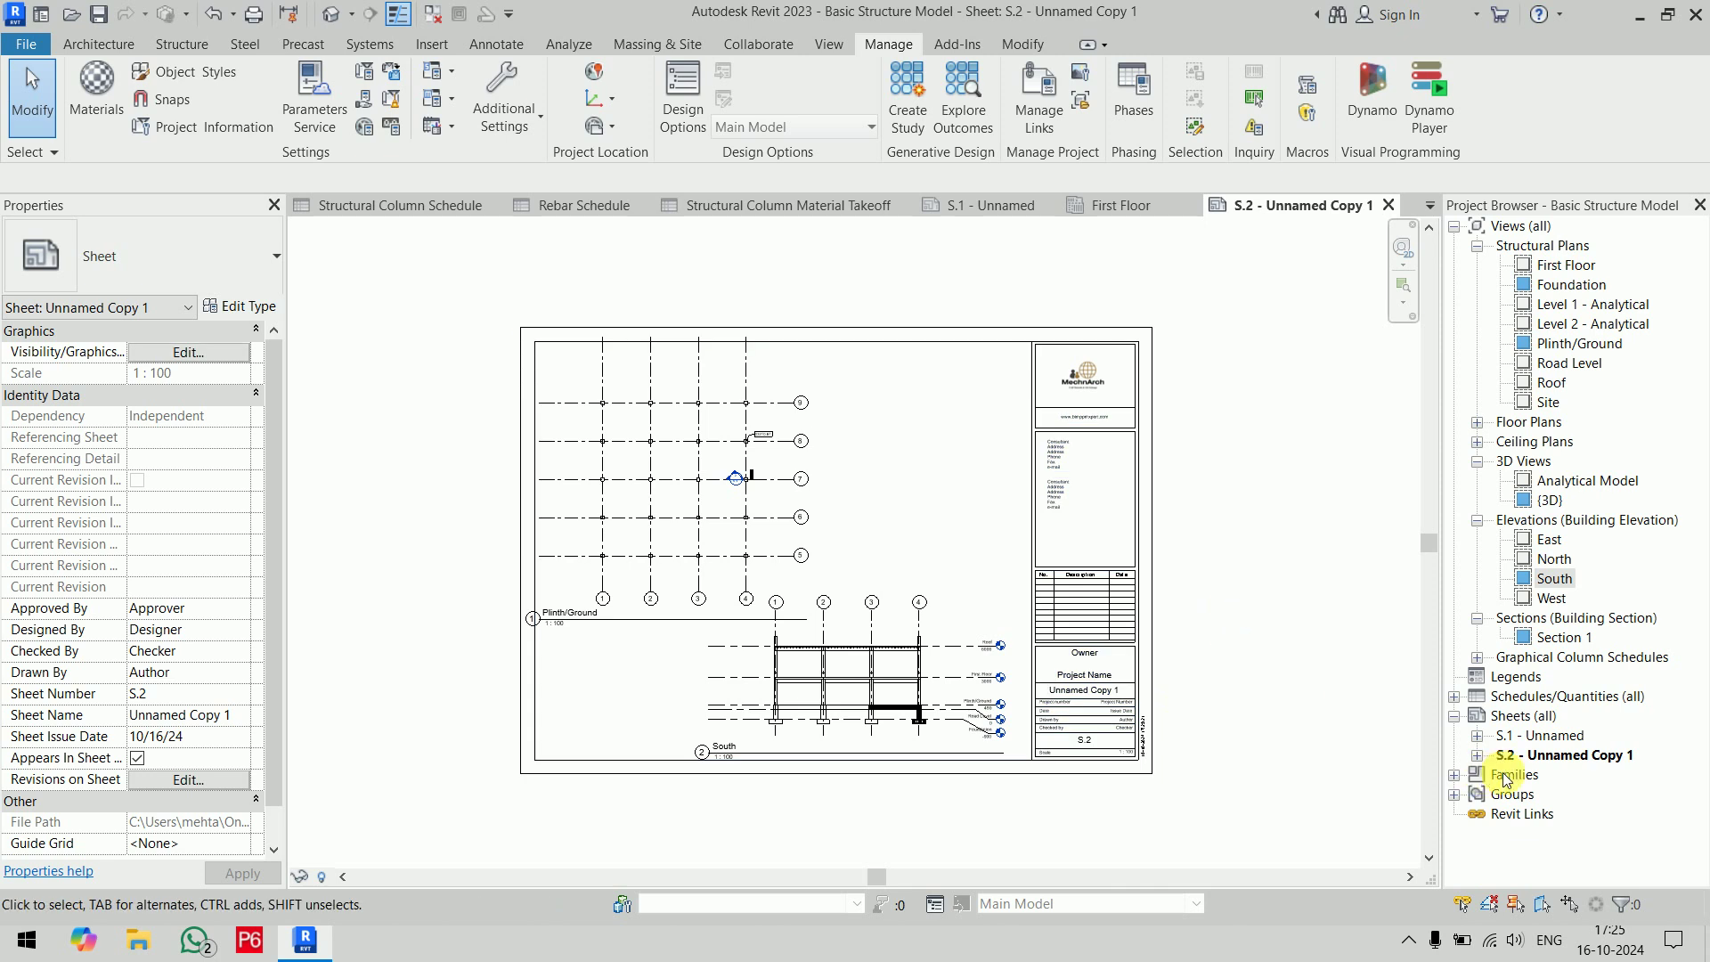
double_click(1566, 738)
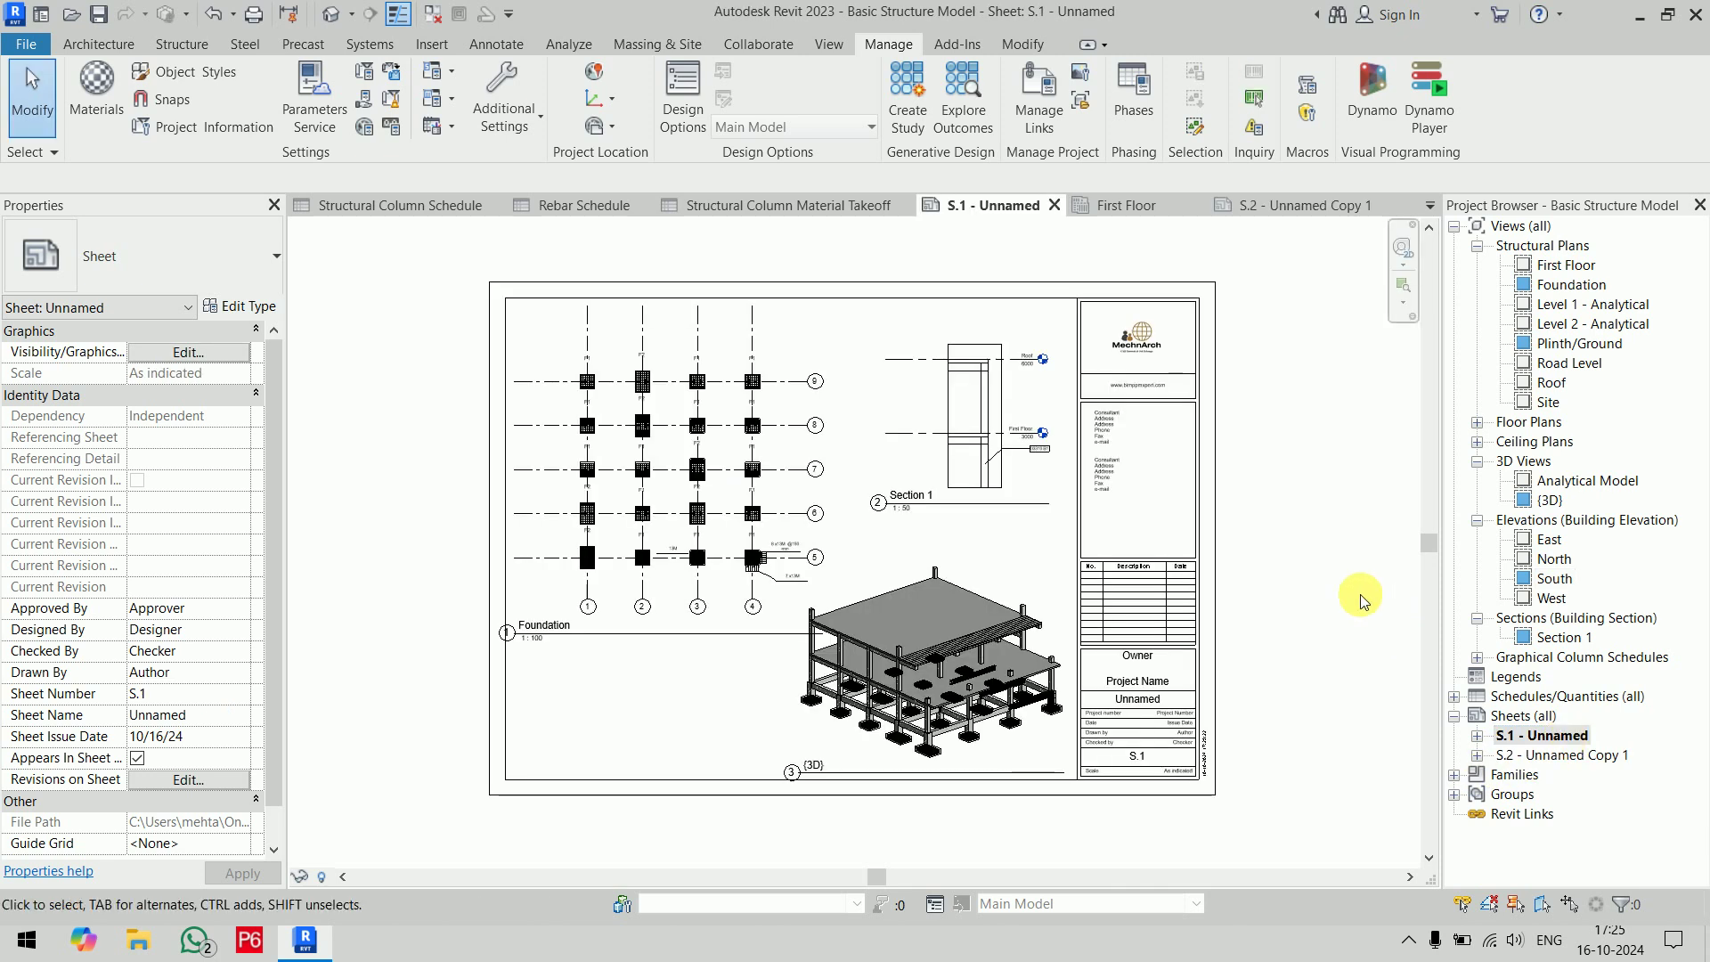
key("ctrl+p")
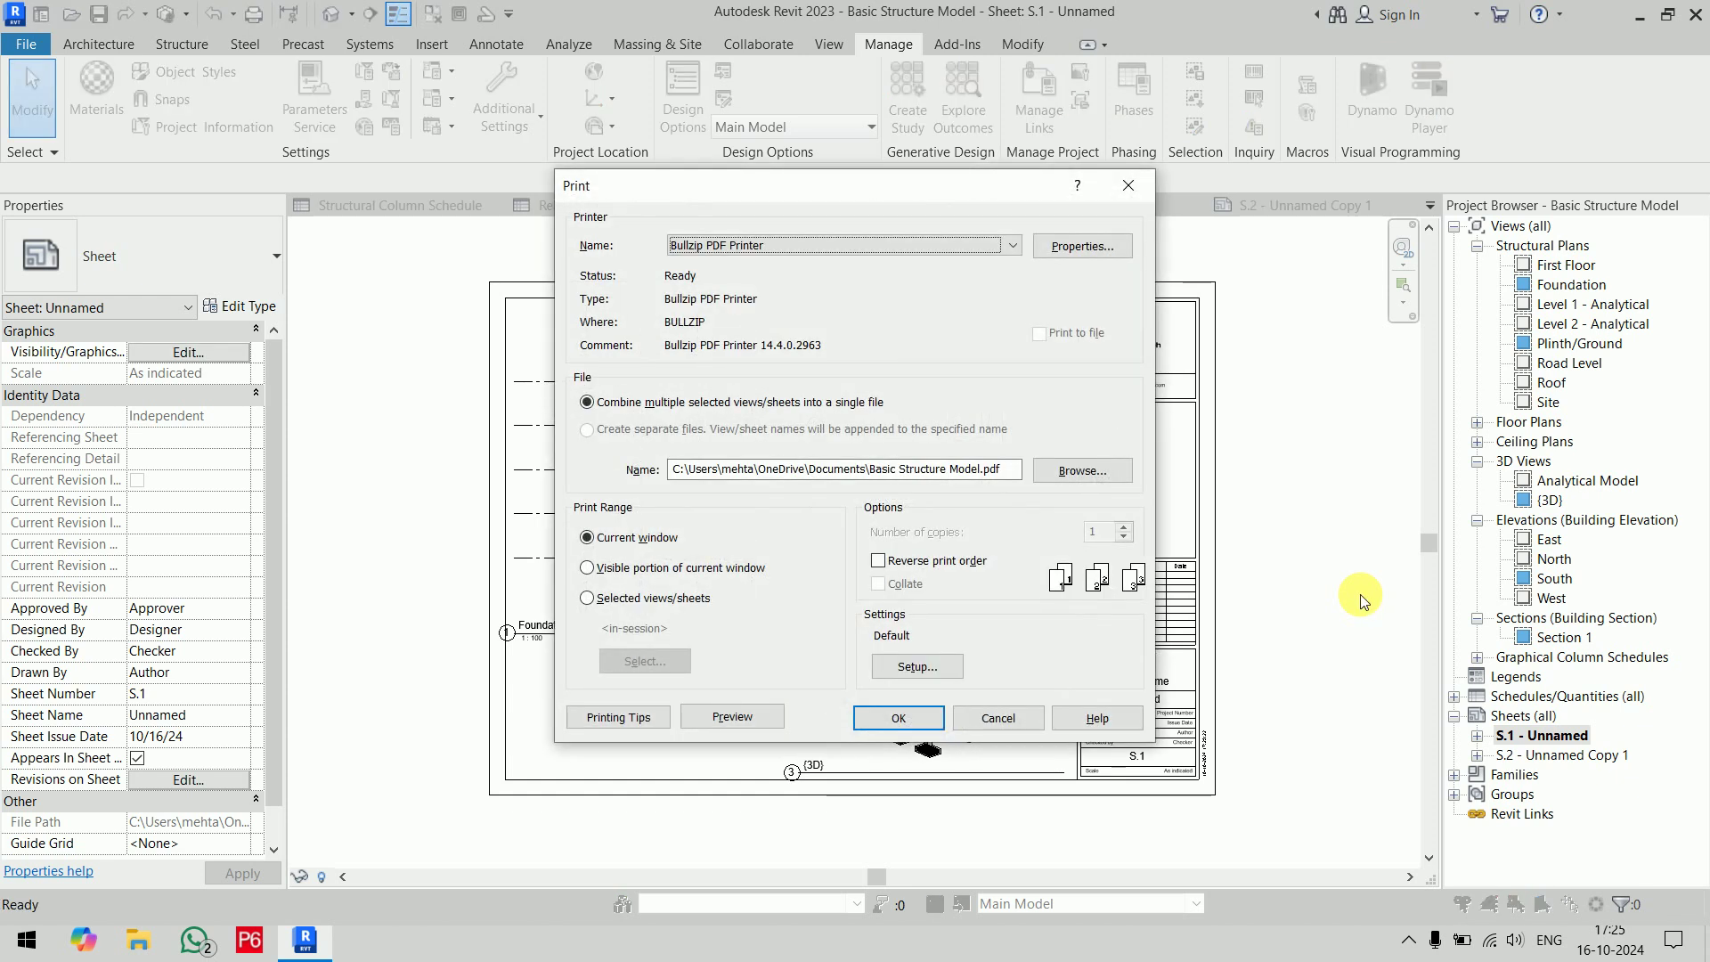
left_click(937, 244)
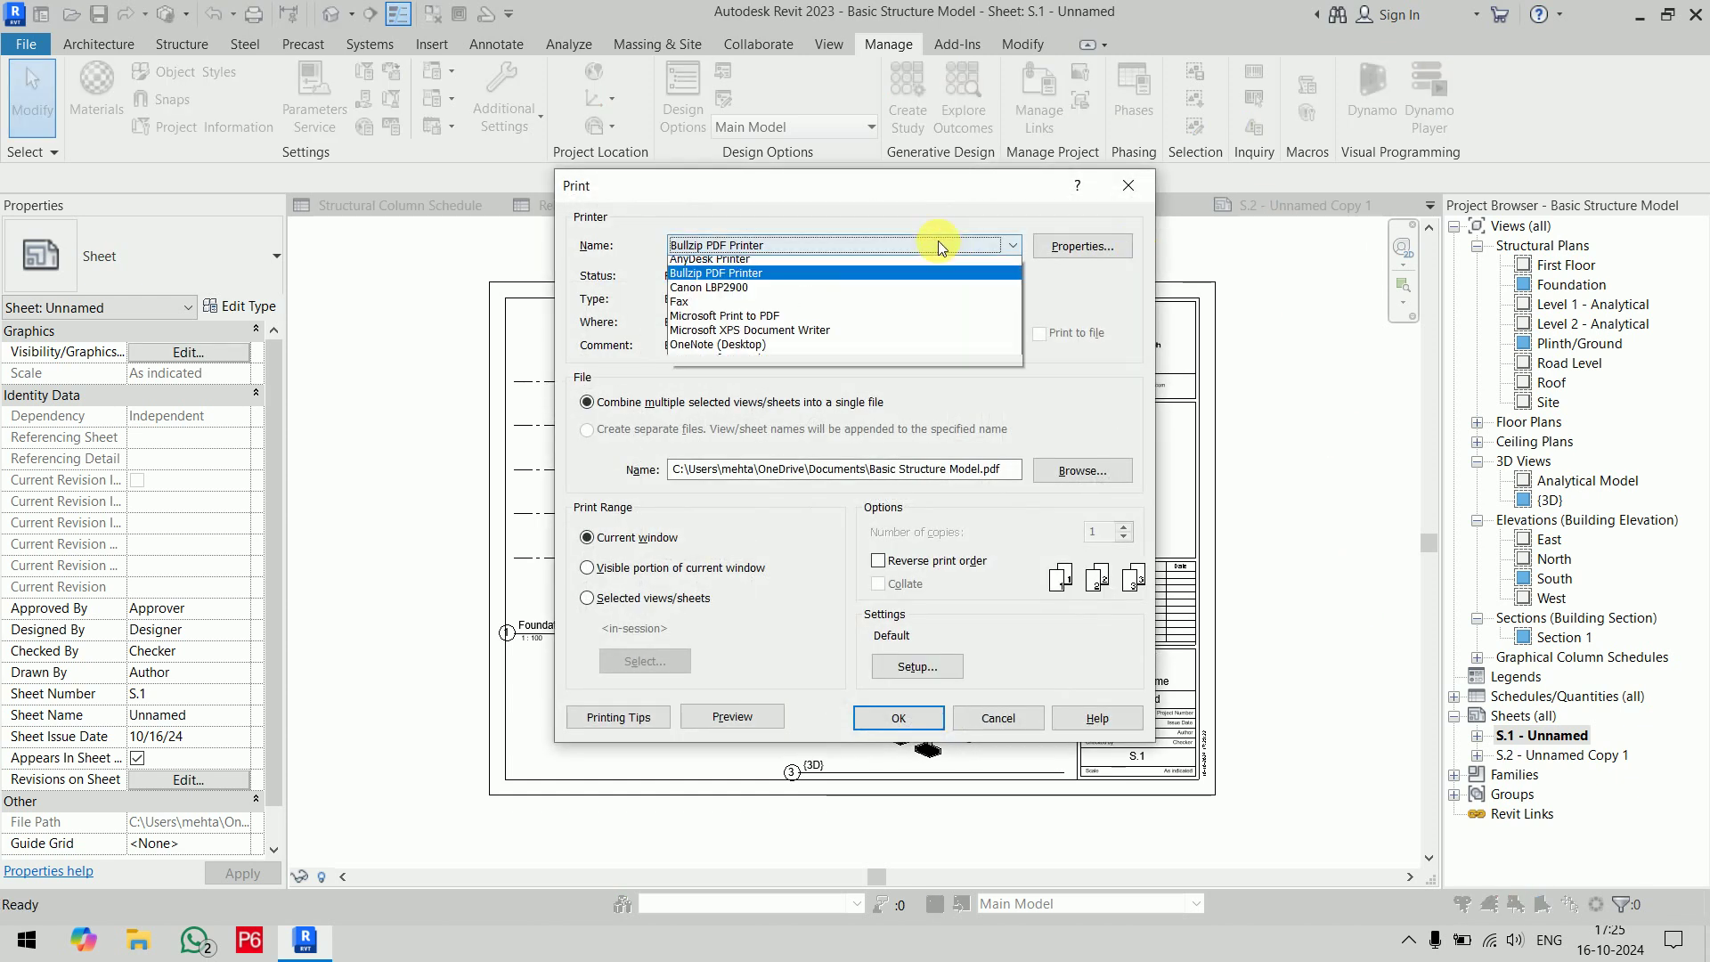
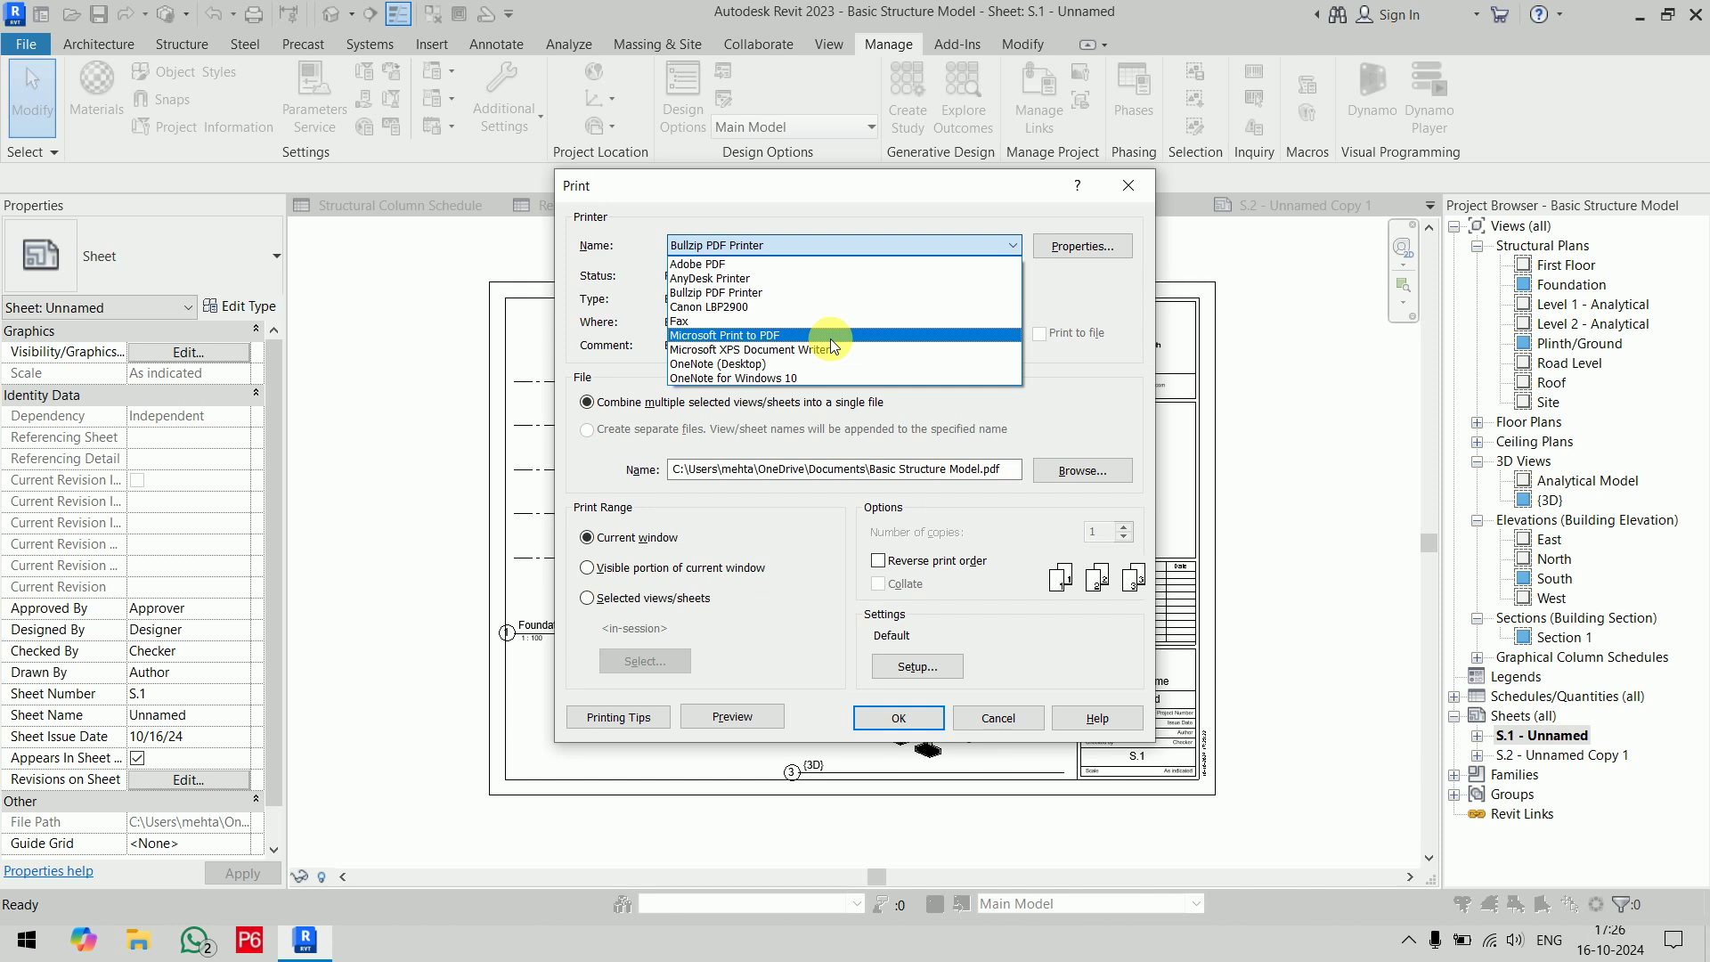
Switch to Google Chrome and open the Google home page
left_click(30, 946)
type("ch")
left_click(291, 307)
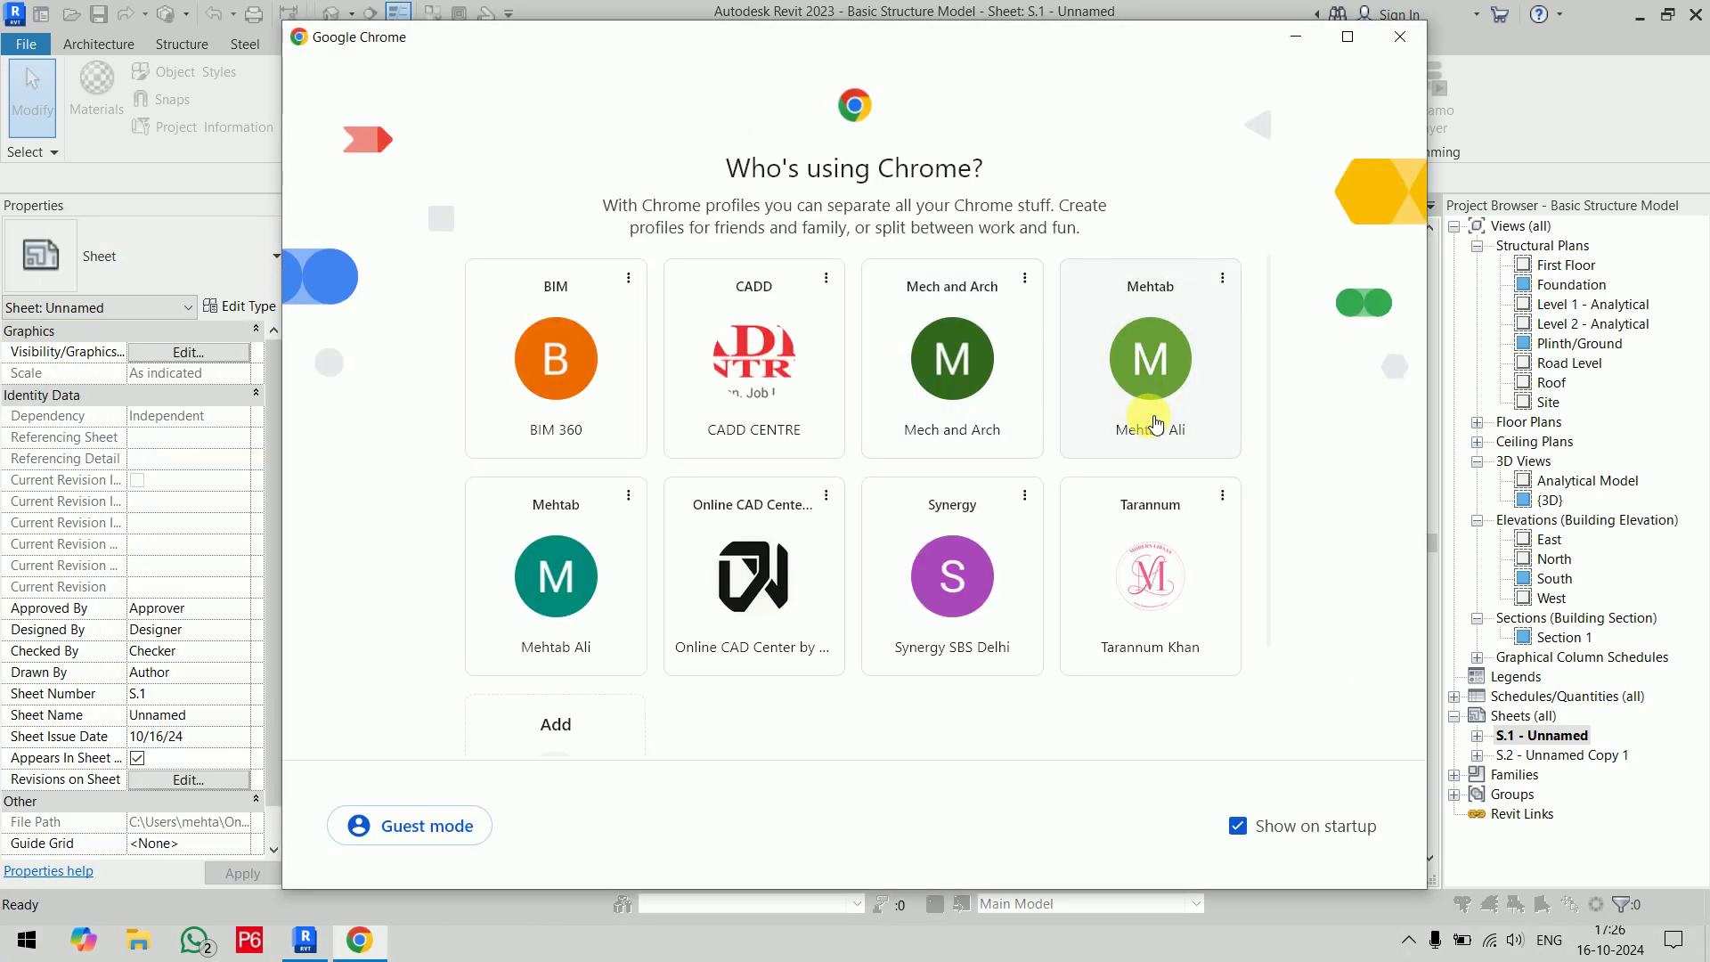
left_click(1156, 422)
type("goo")
key("Return")
Search for "bullzip pdf printer", view its Download PDF Printer page, and return to Revit's print settings
type("bu")
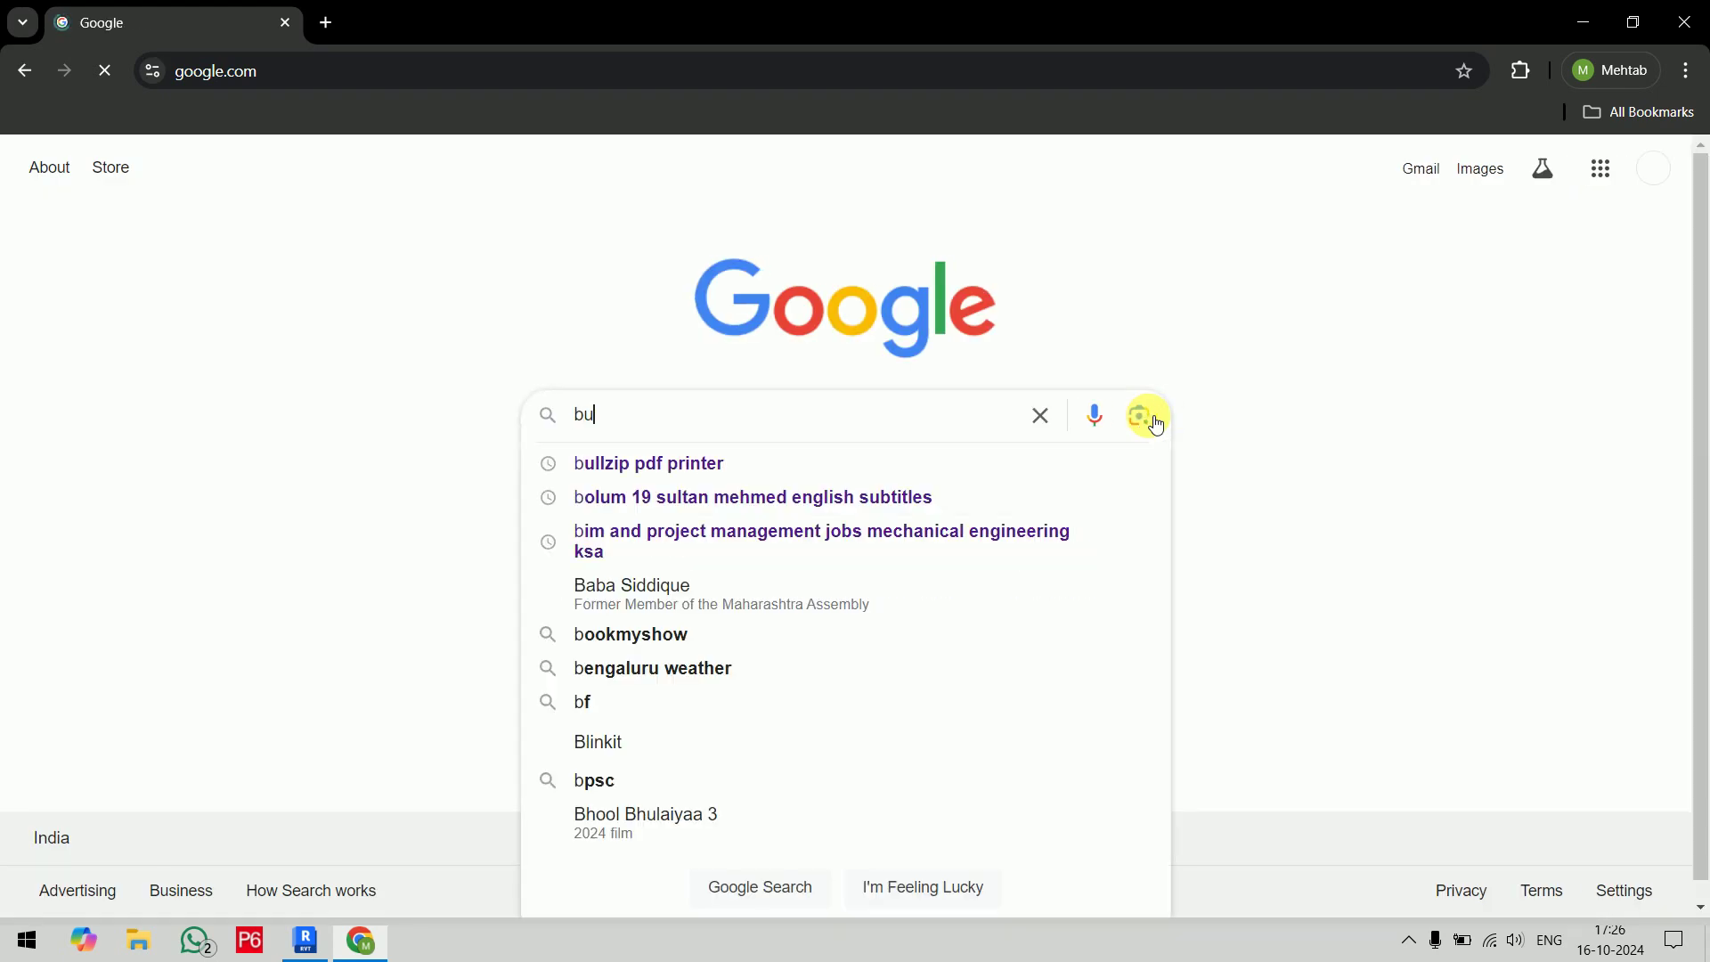
type("llzip")
key("Down")
key("Return")
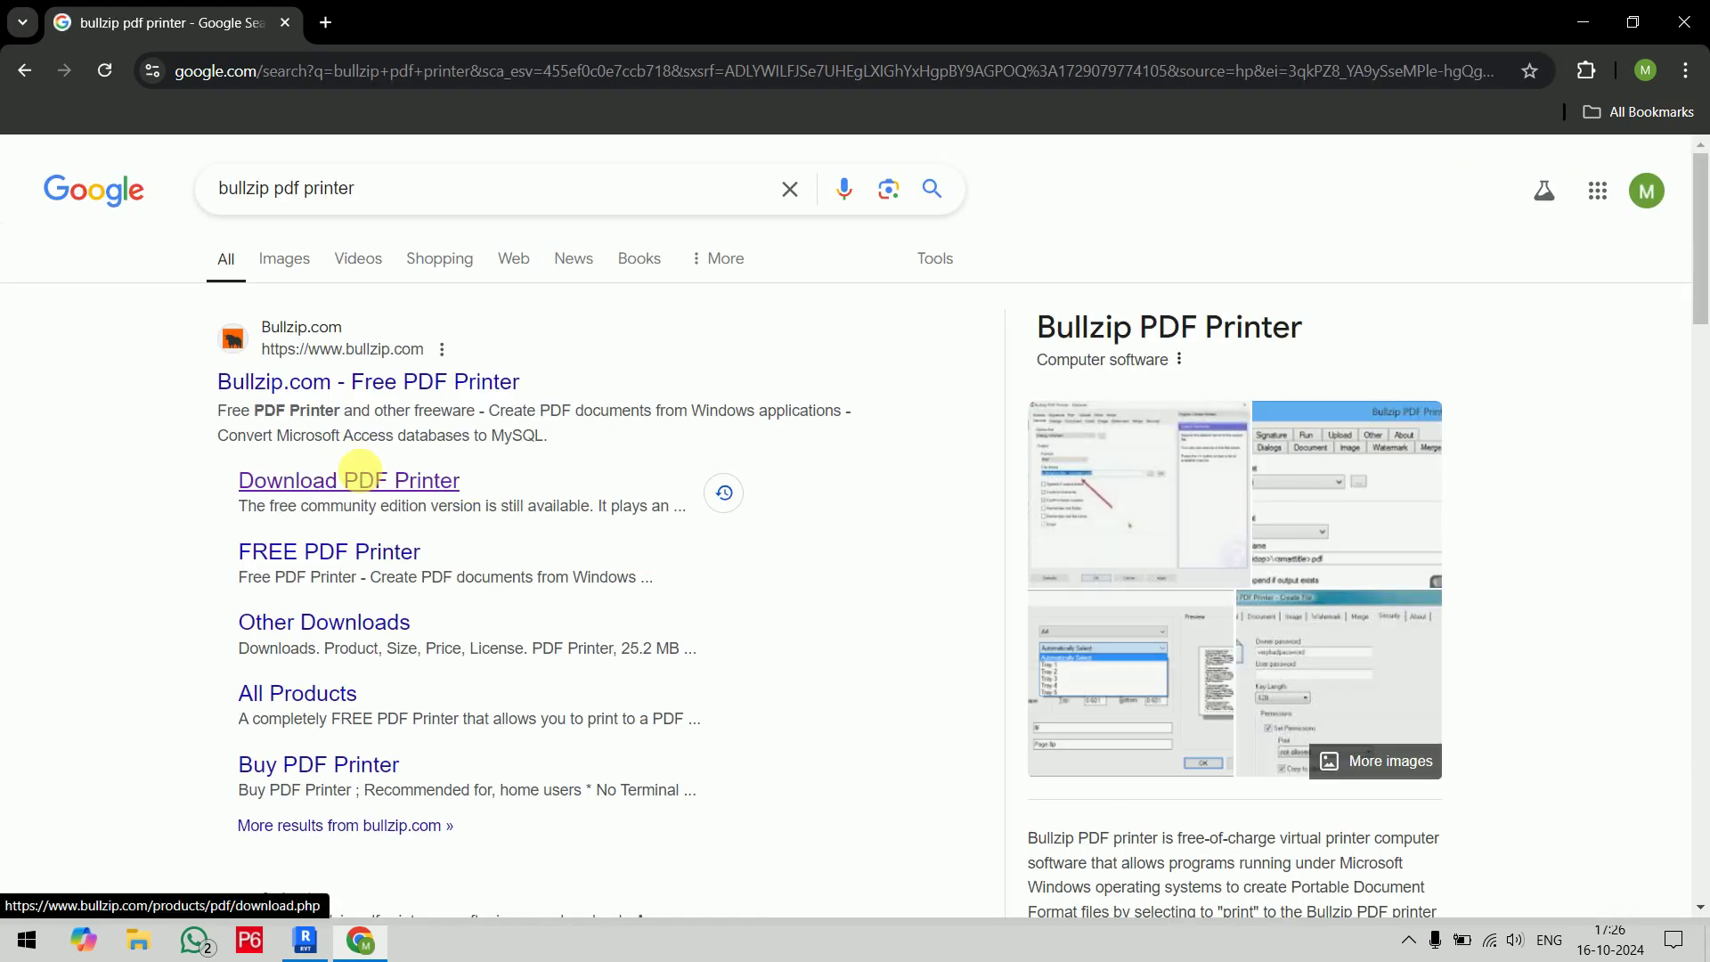
left_click(361, 479)
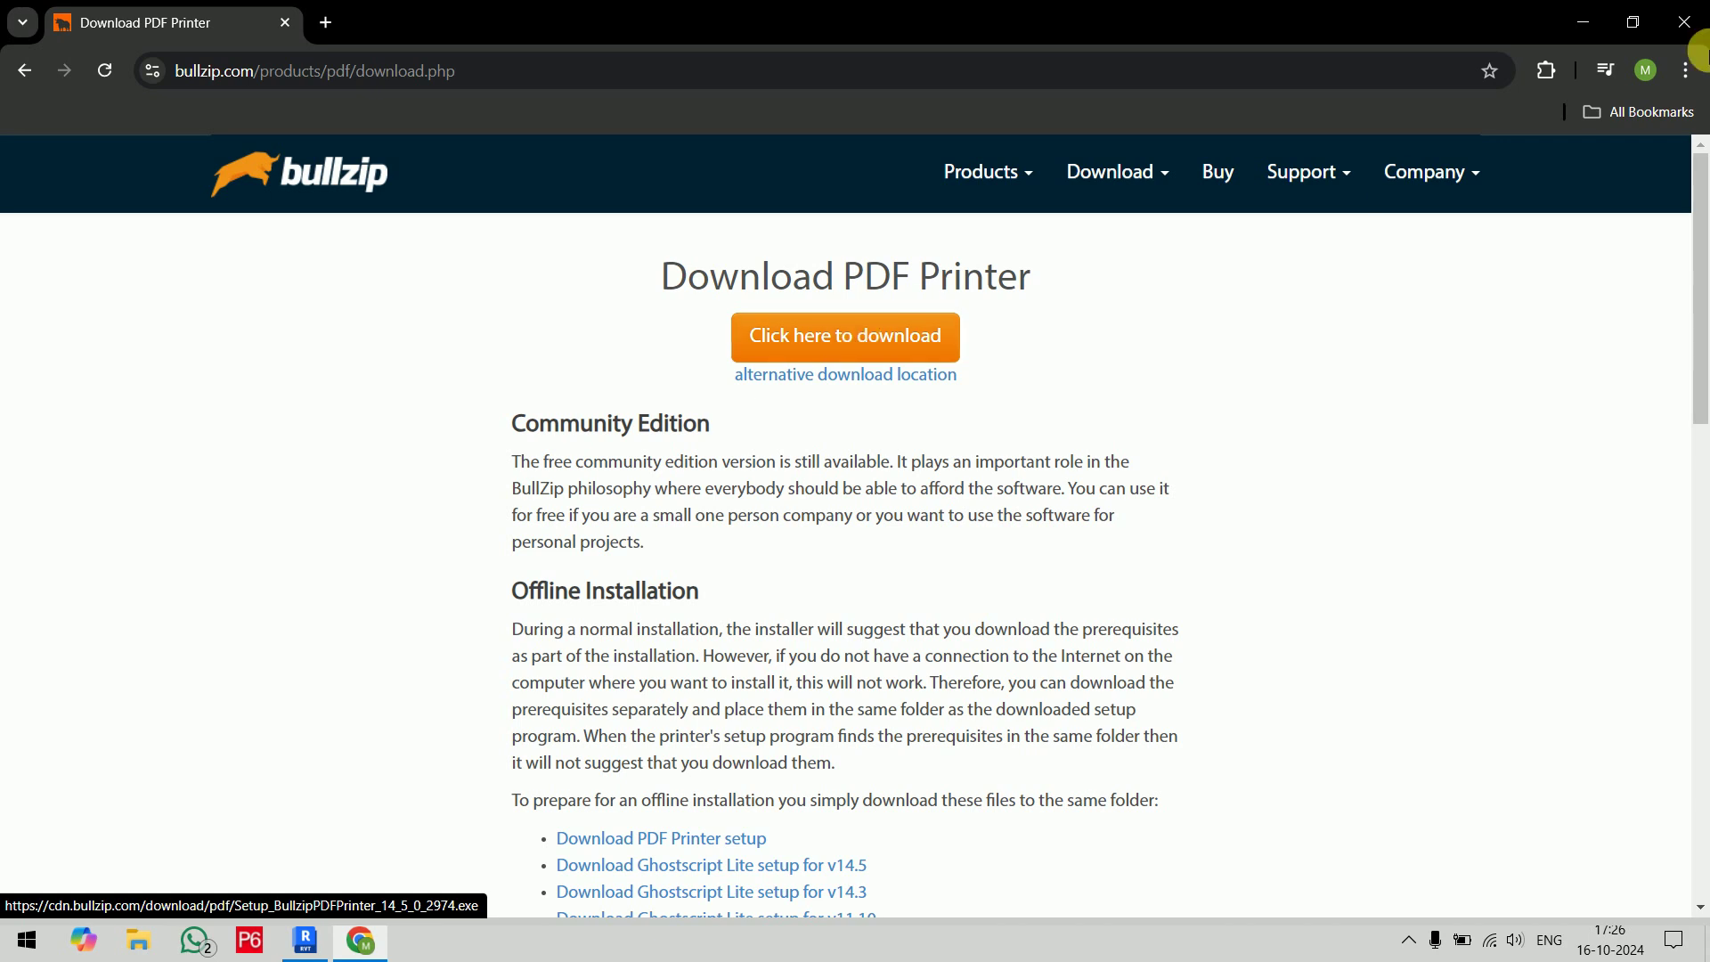
left_click(1583, 22)
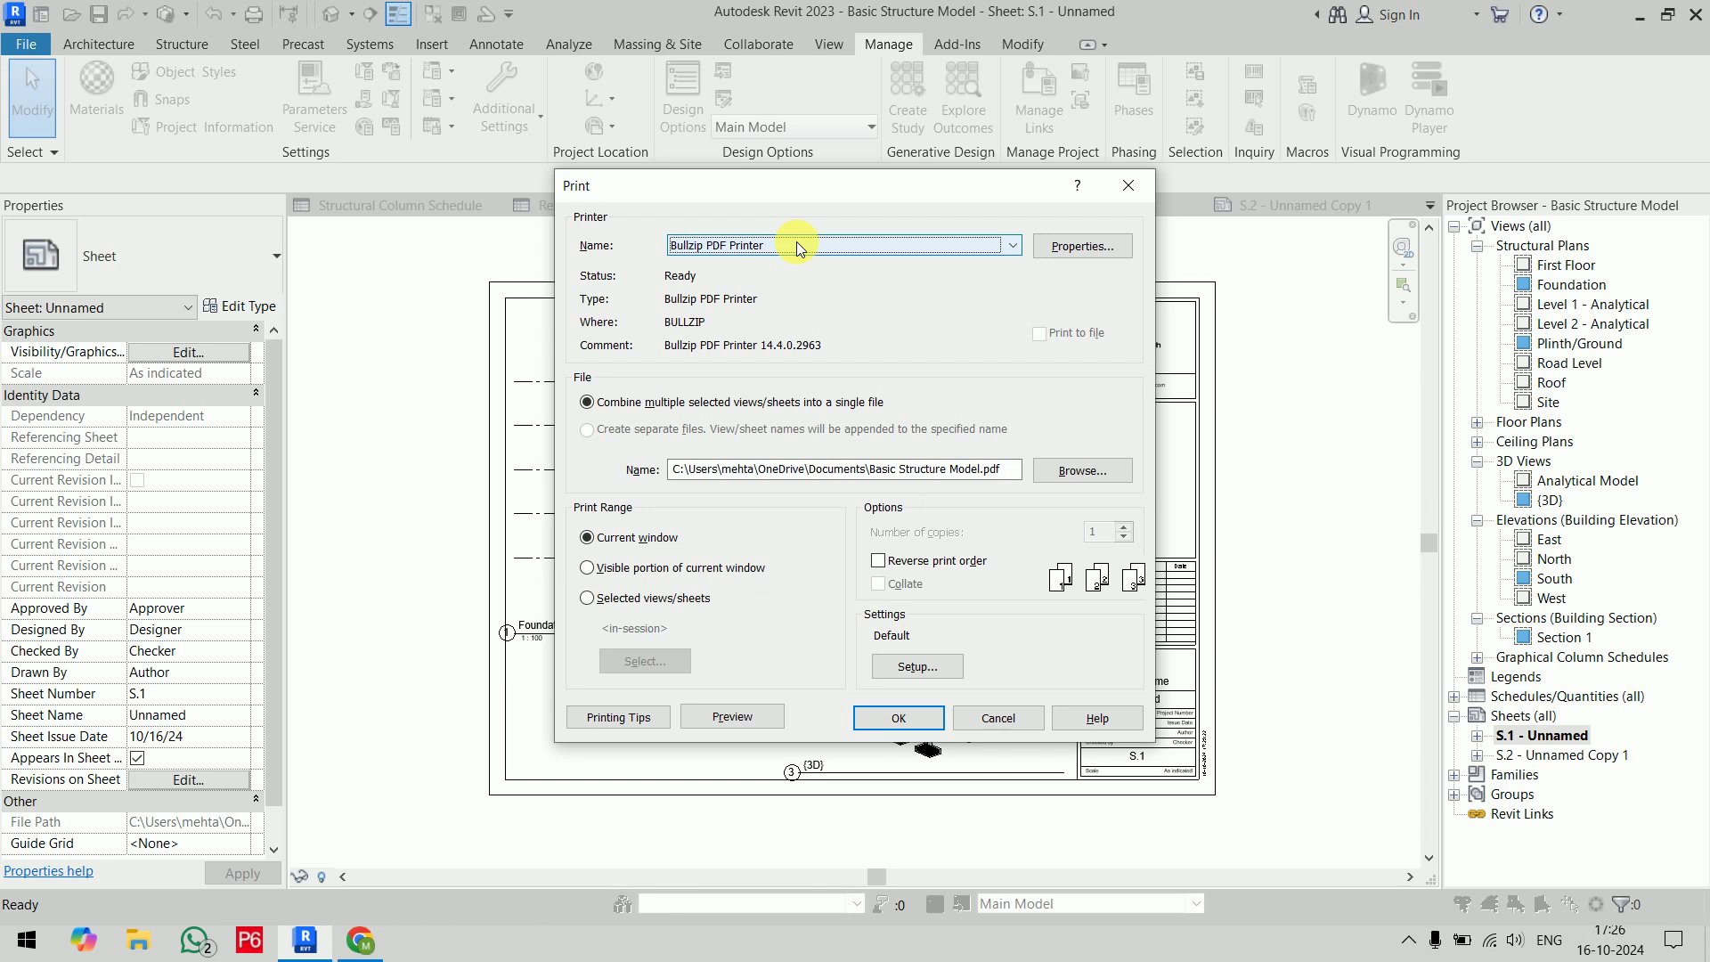
Set the Bullzip PDF Printer's output to Color in its document properties
left_click(1064, 248)
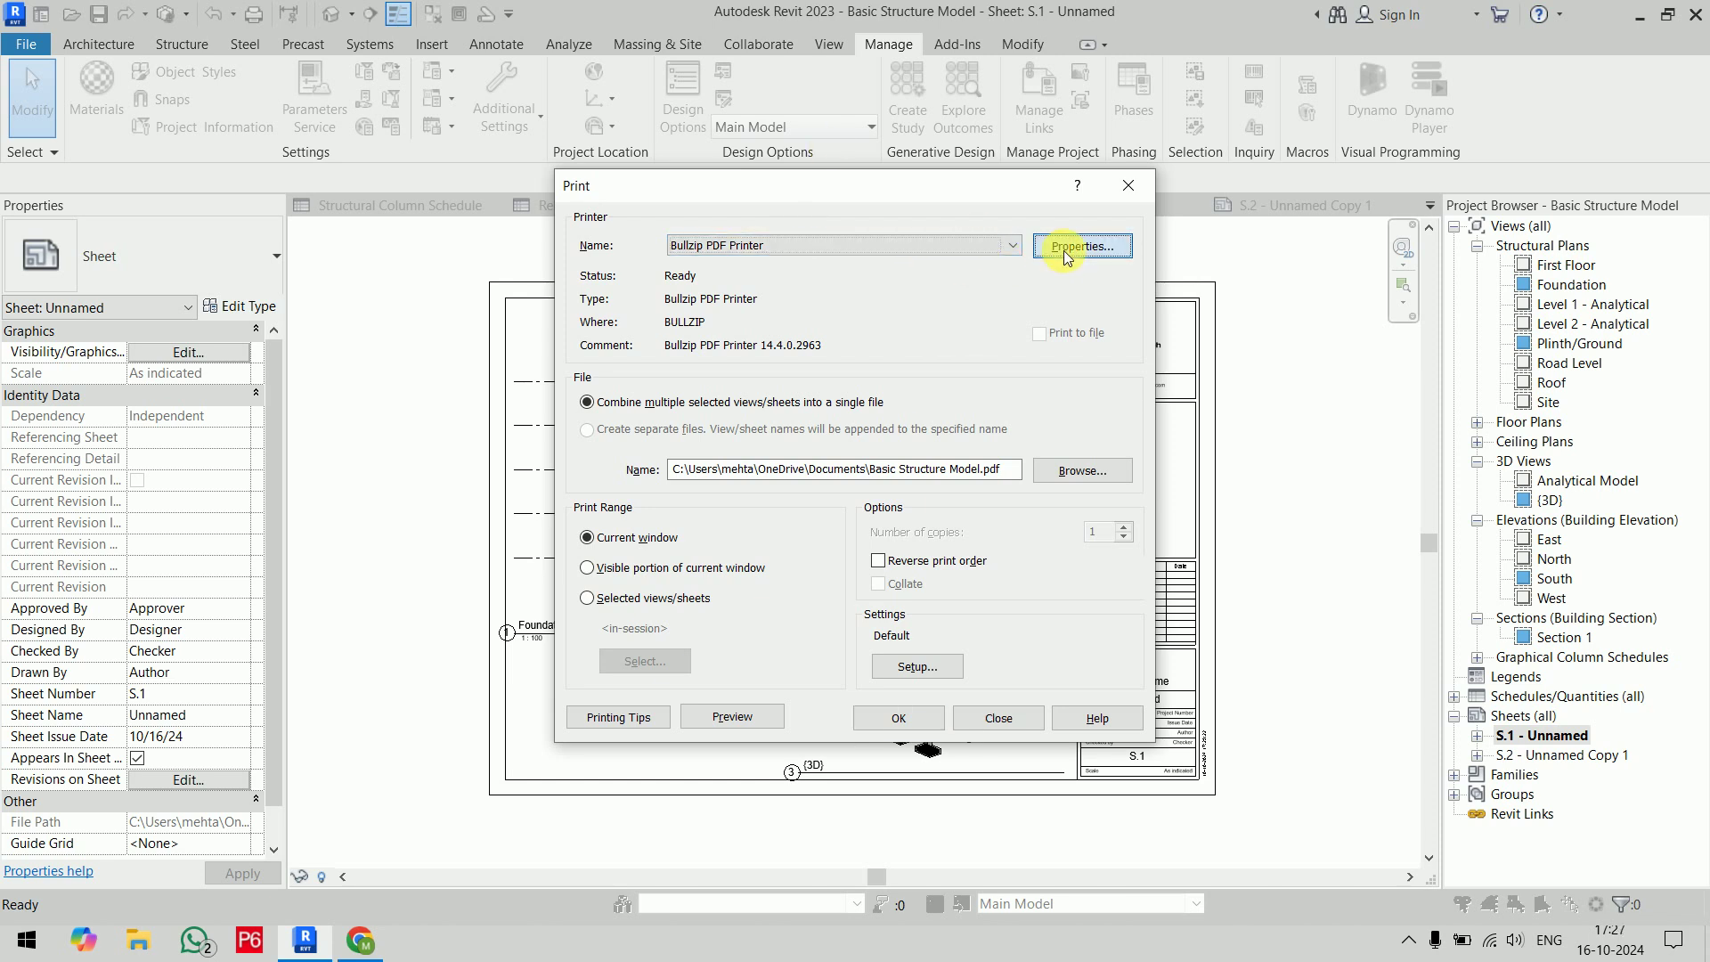
left_click(739, 321)
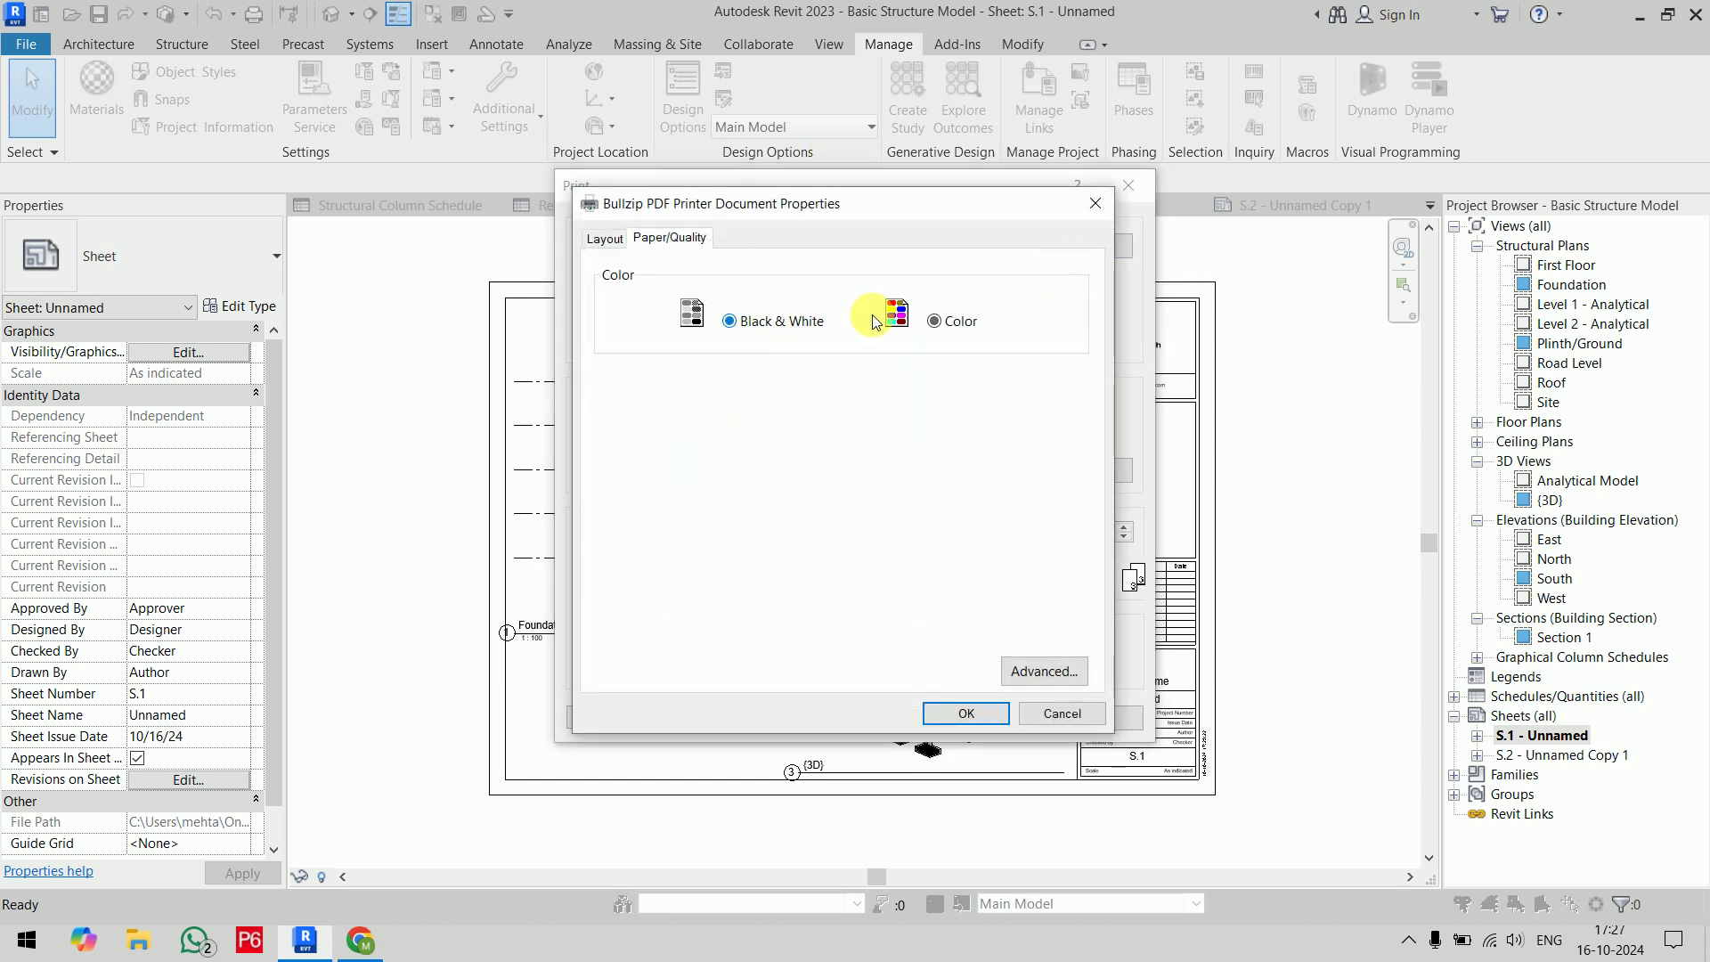
left_click(951, 319)
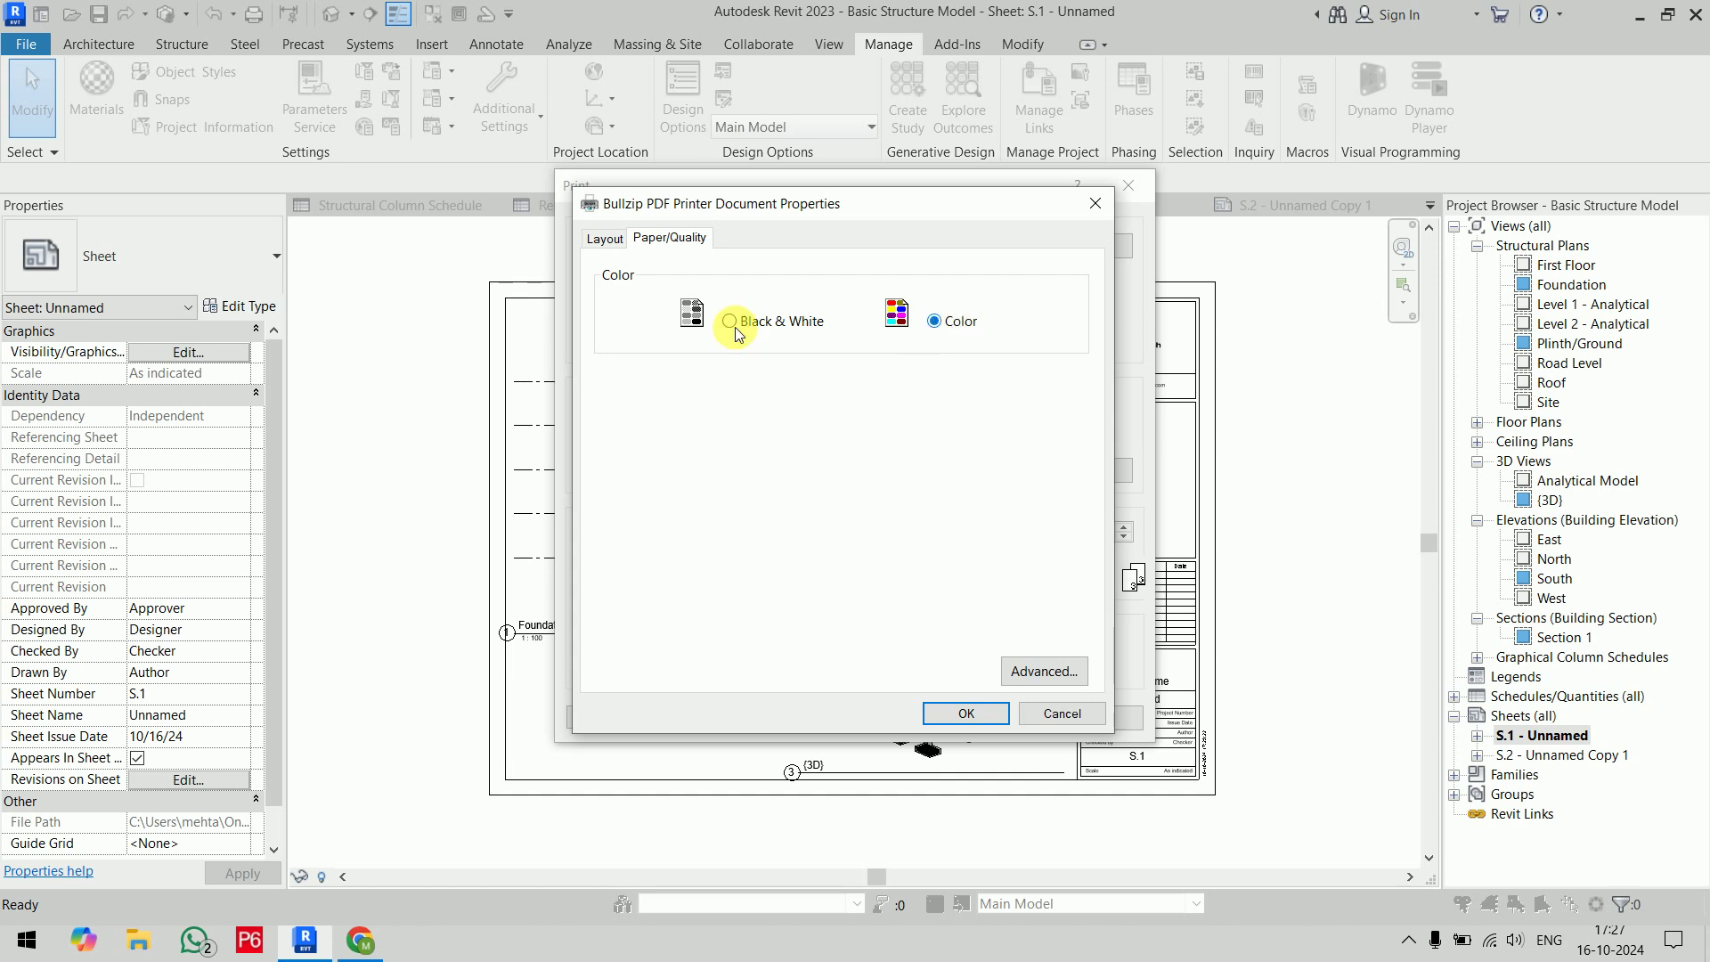
Set the Bullzip PDF Printer's paper size to A2 in its advanced options and apply the properties
left_click(609, 242)
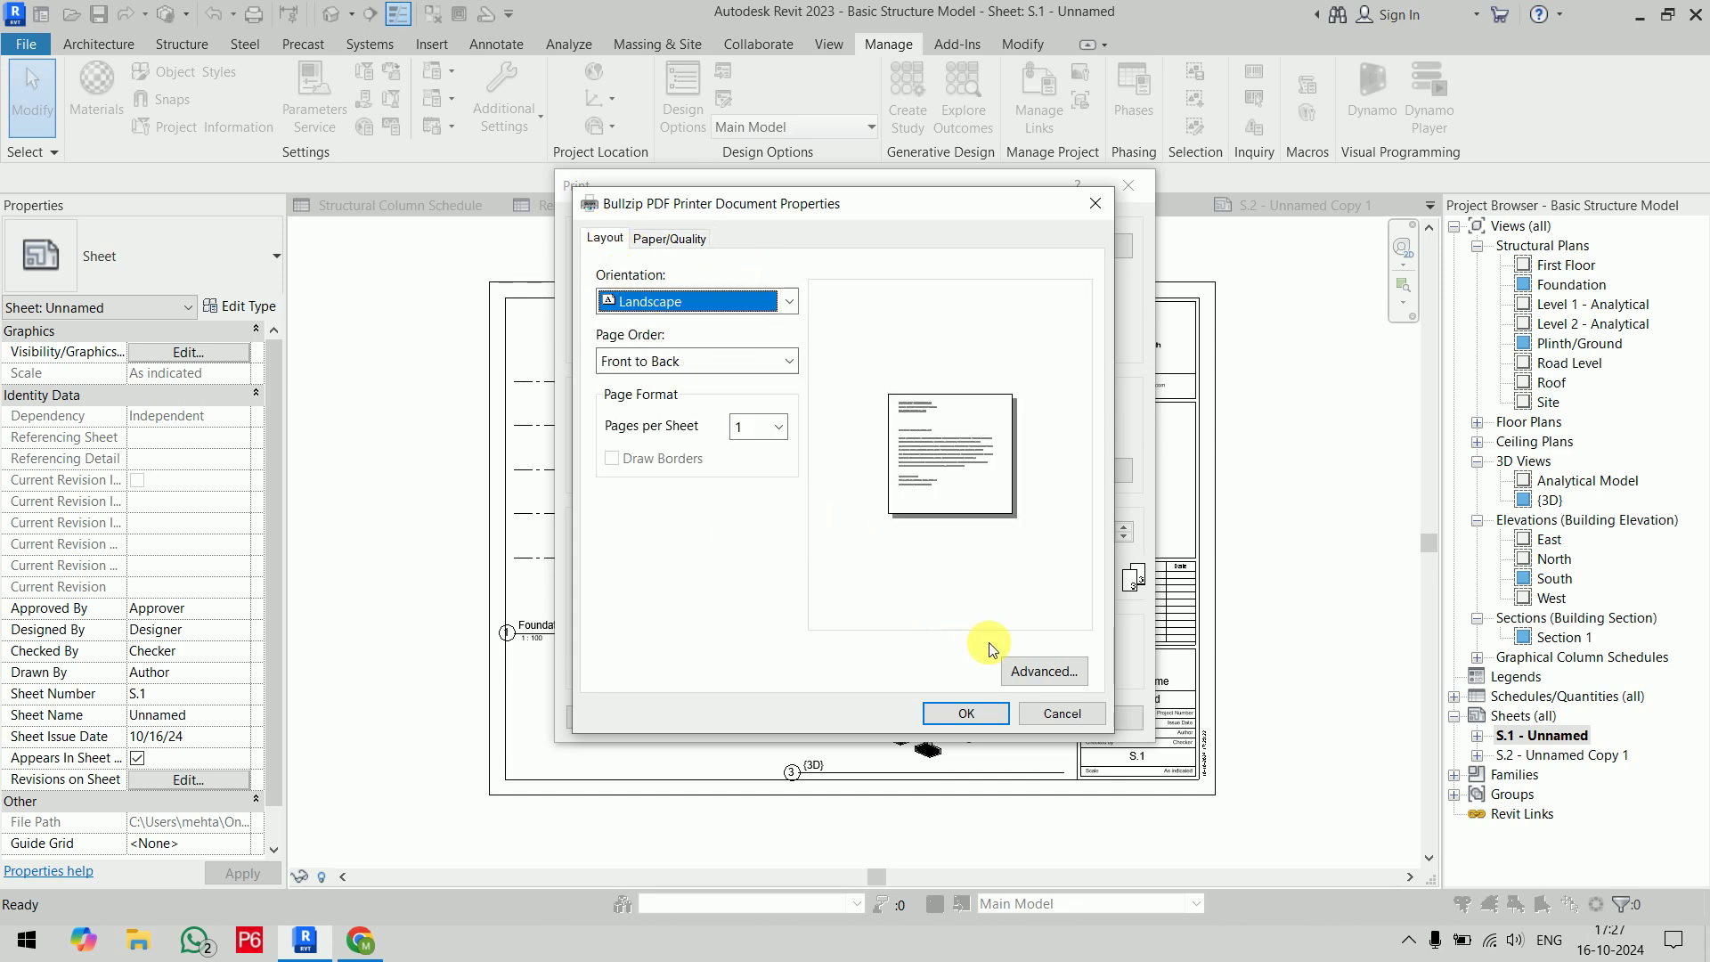
left_click(1034, 670)
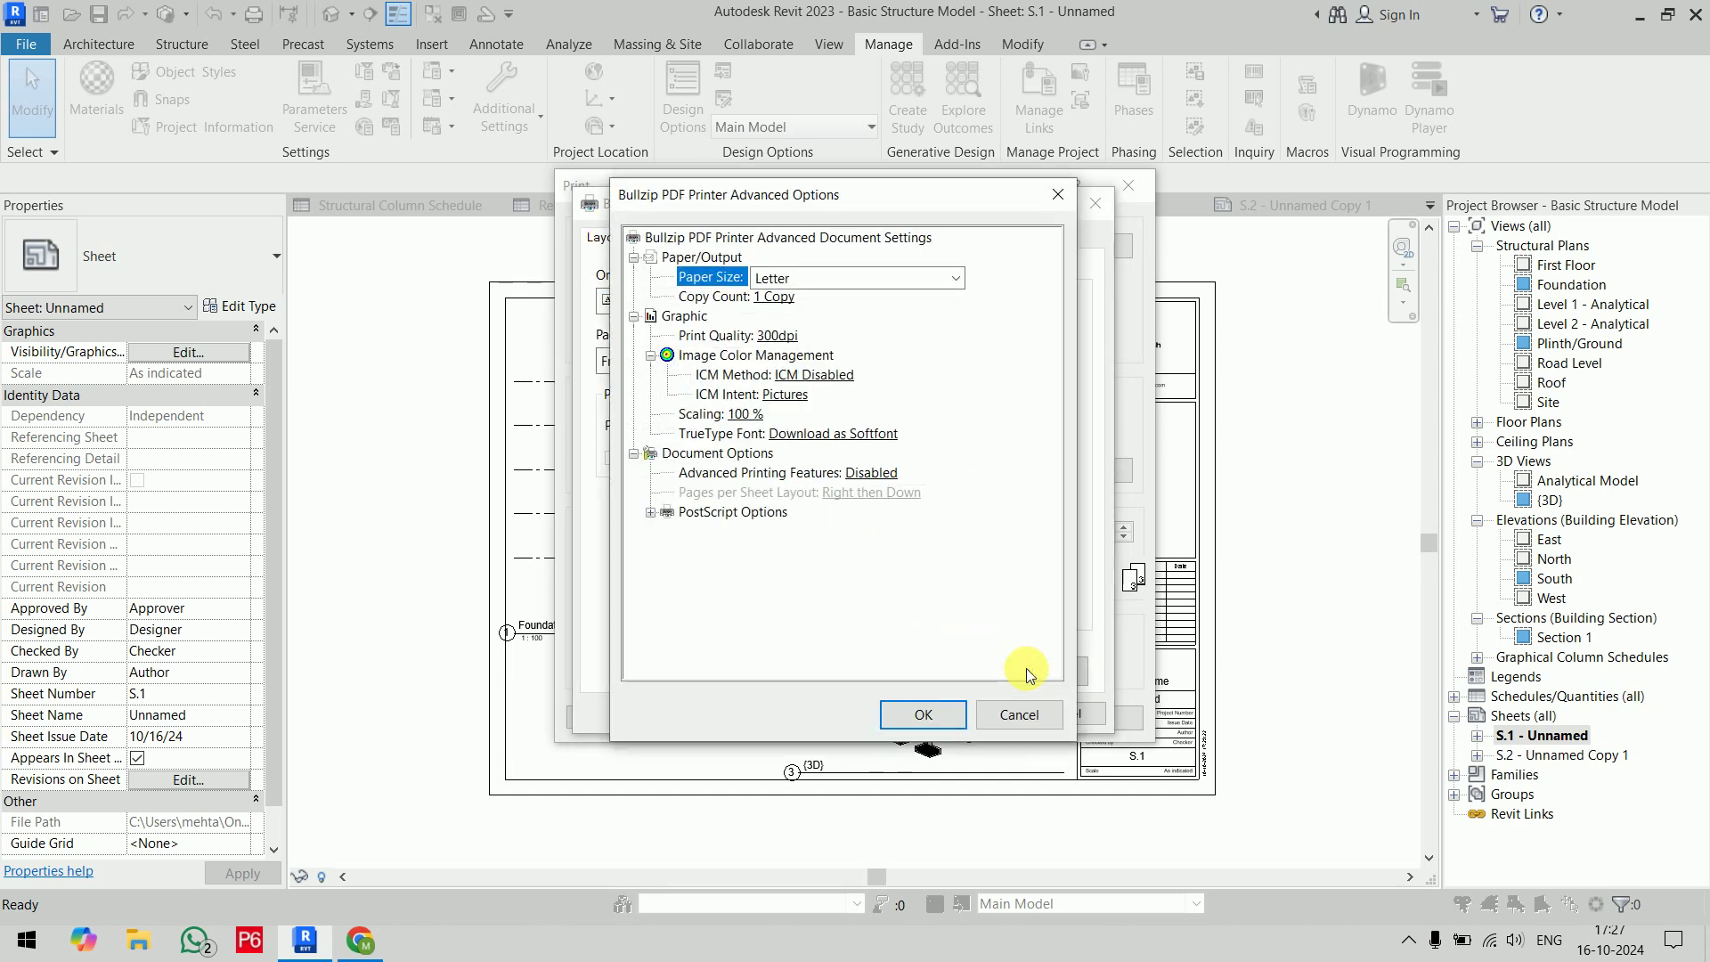
left_click(955, 280)
left_click_drag(963, 691, 960, 367)
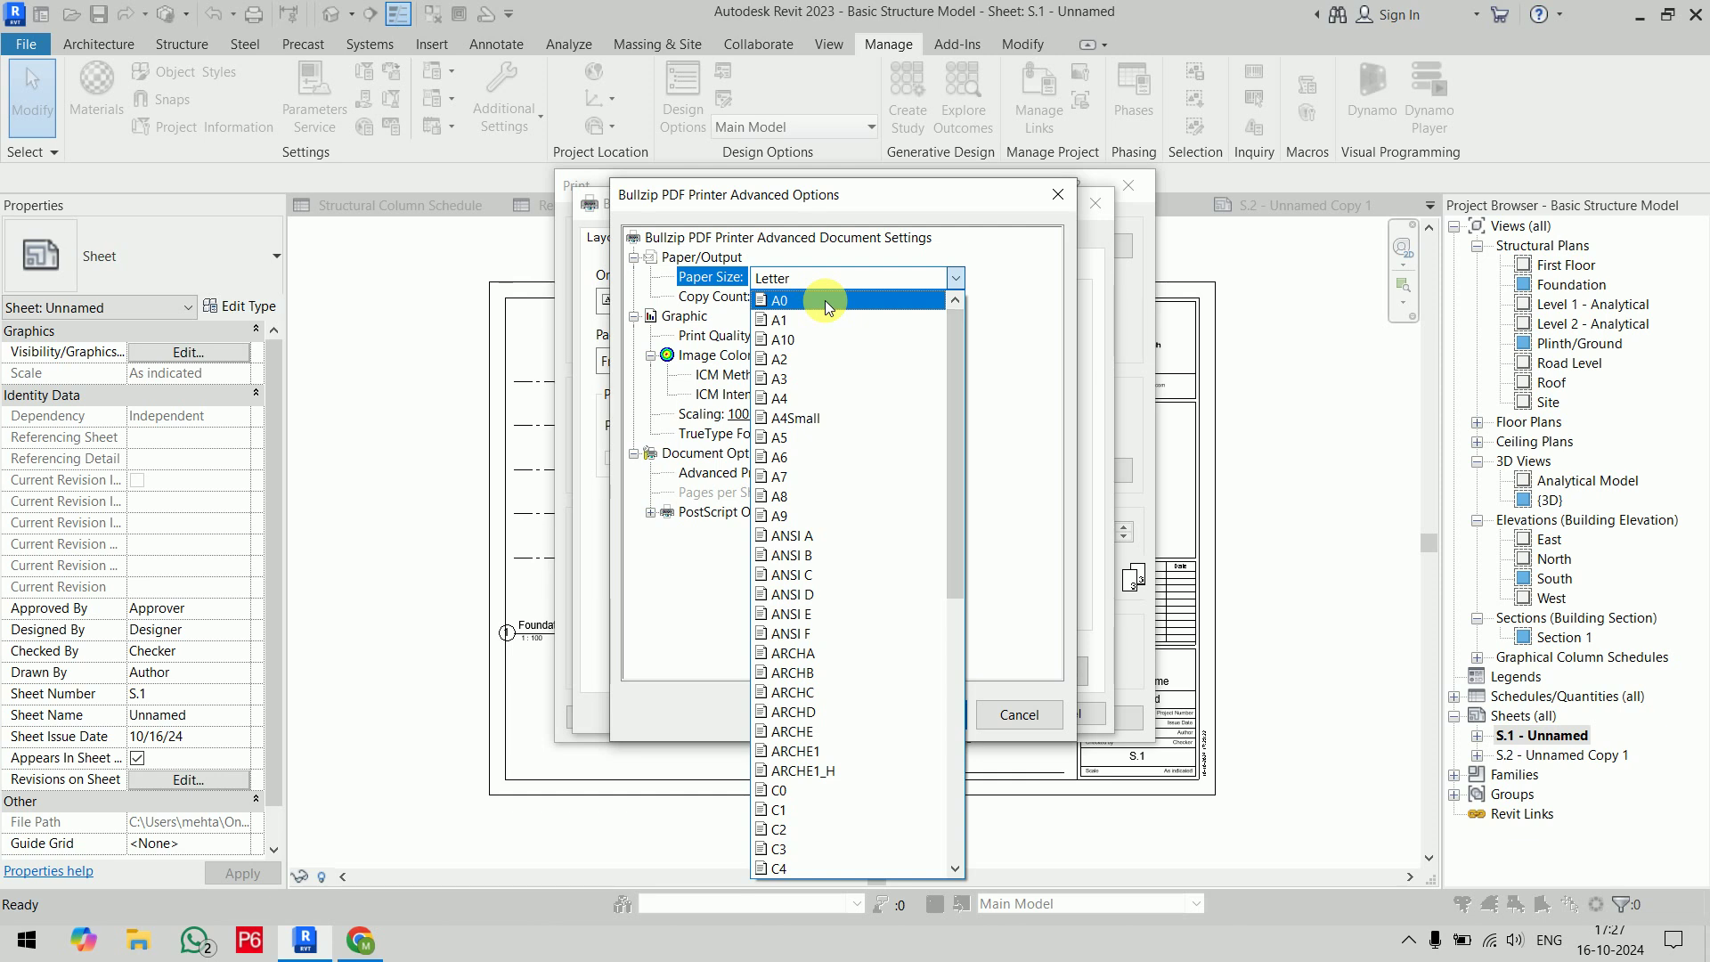
left_click(820, 358)
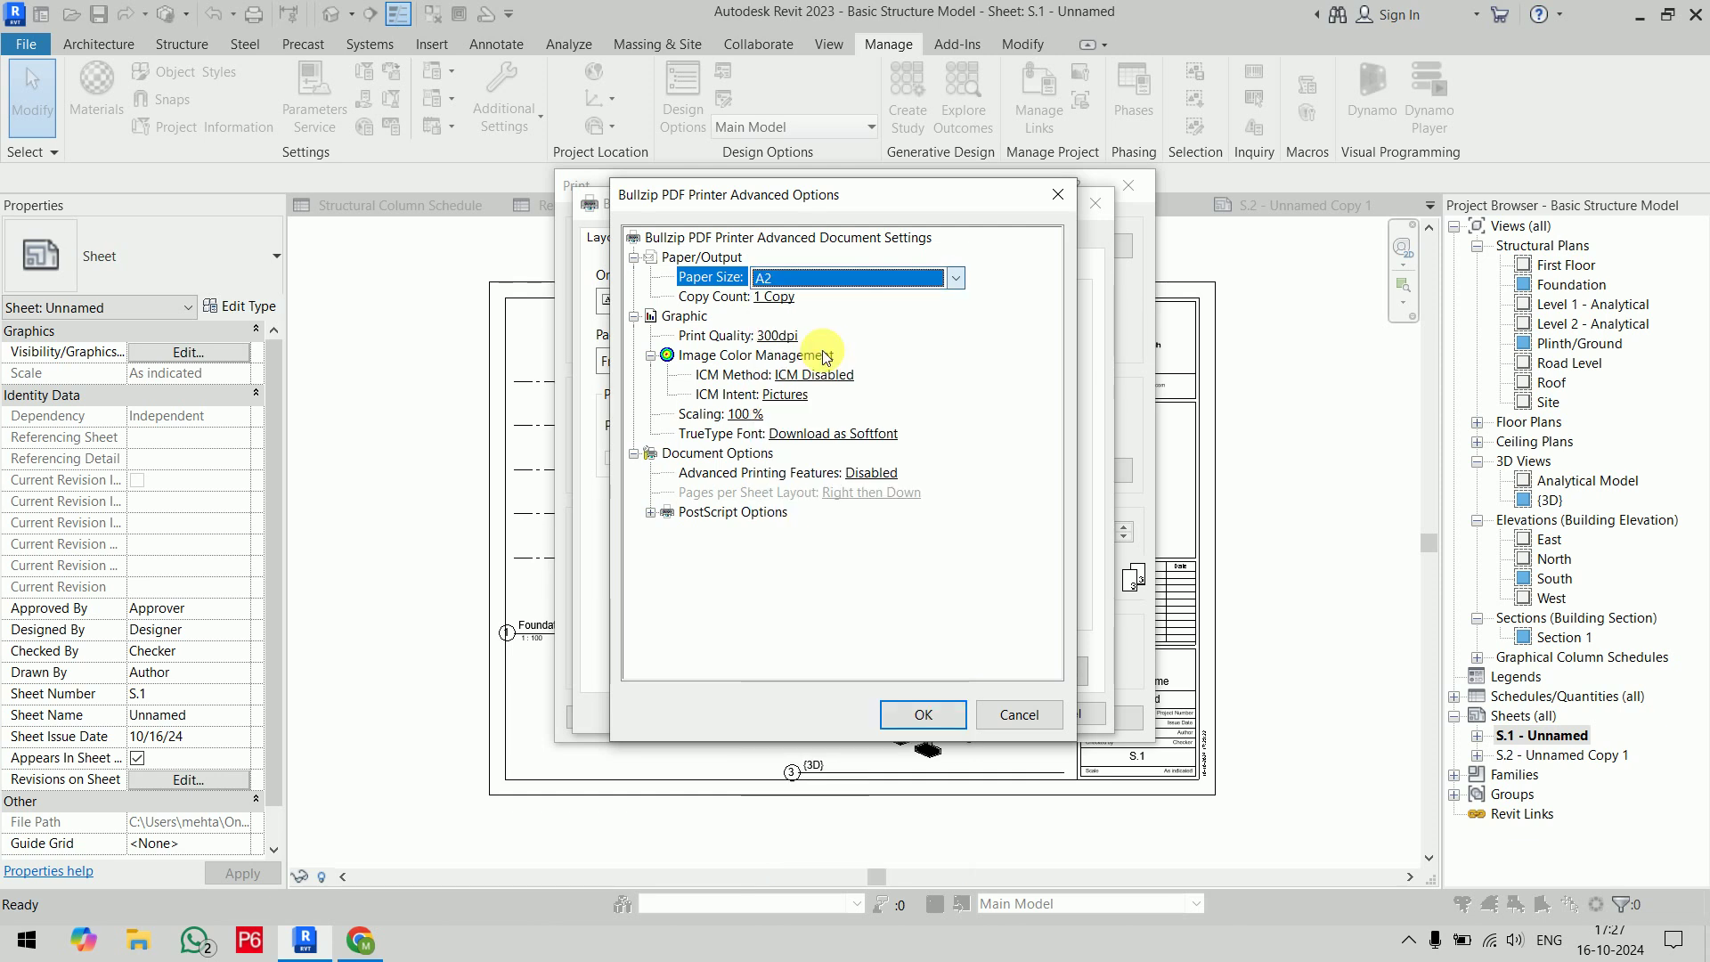
left_click(929, 714)
left_click(958, 714)
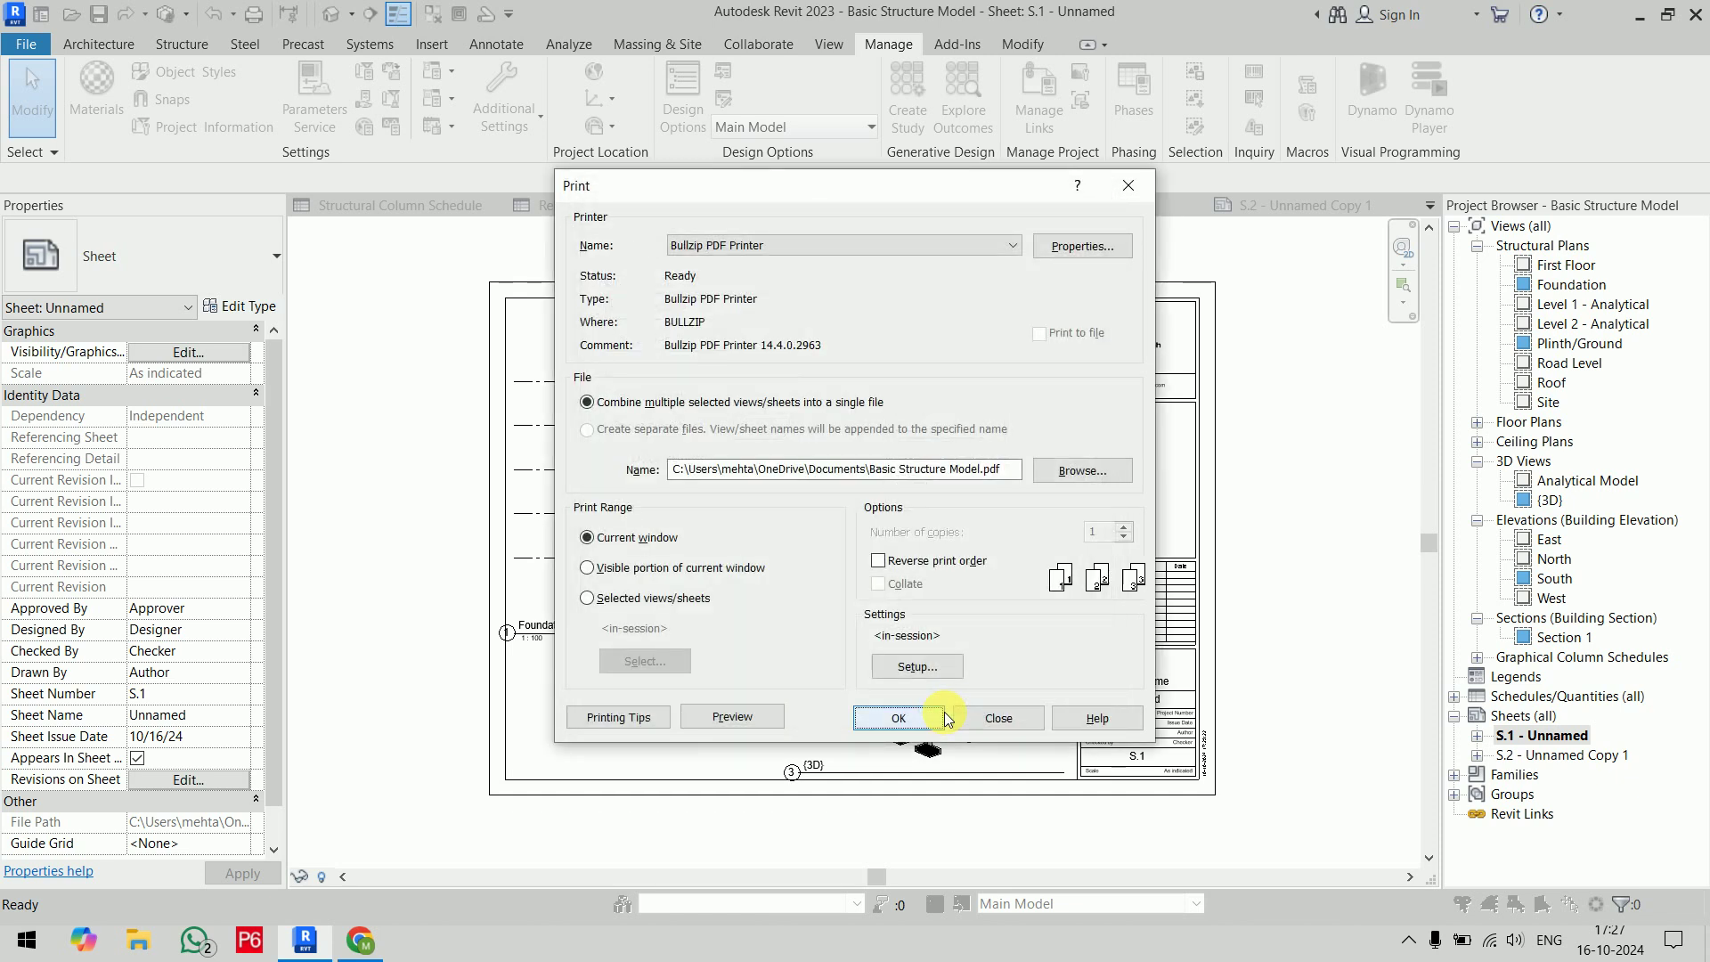
In the print setup, place the paper by offset from corner with No Margin and use a zoom of 100% size
left_click(919, 670)
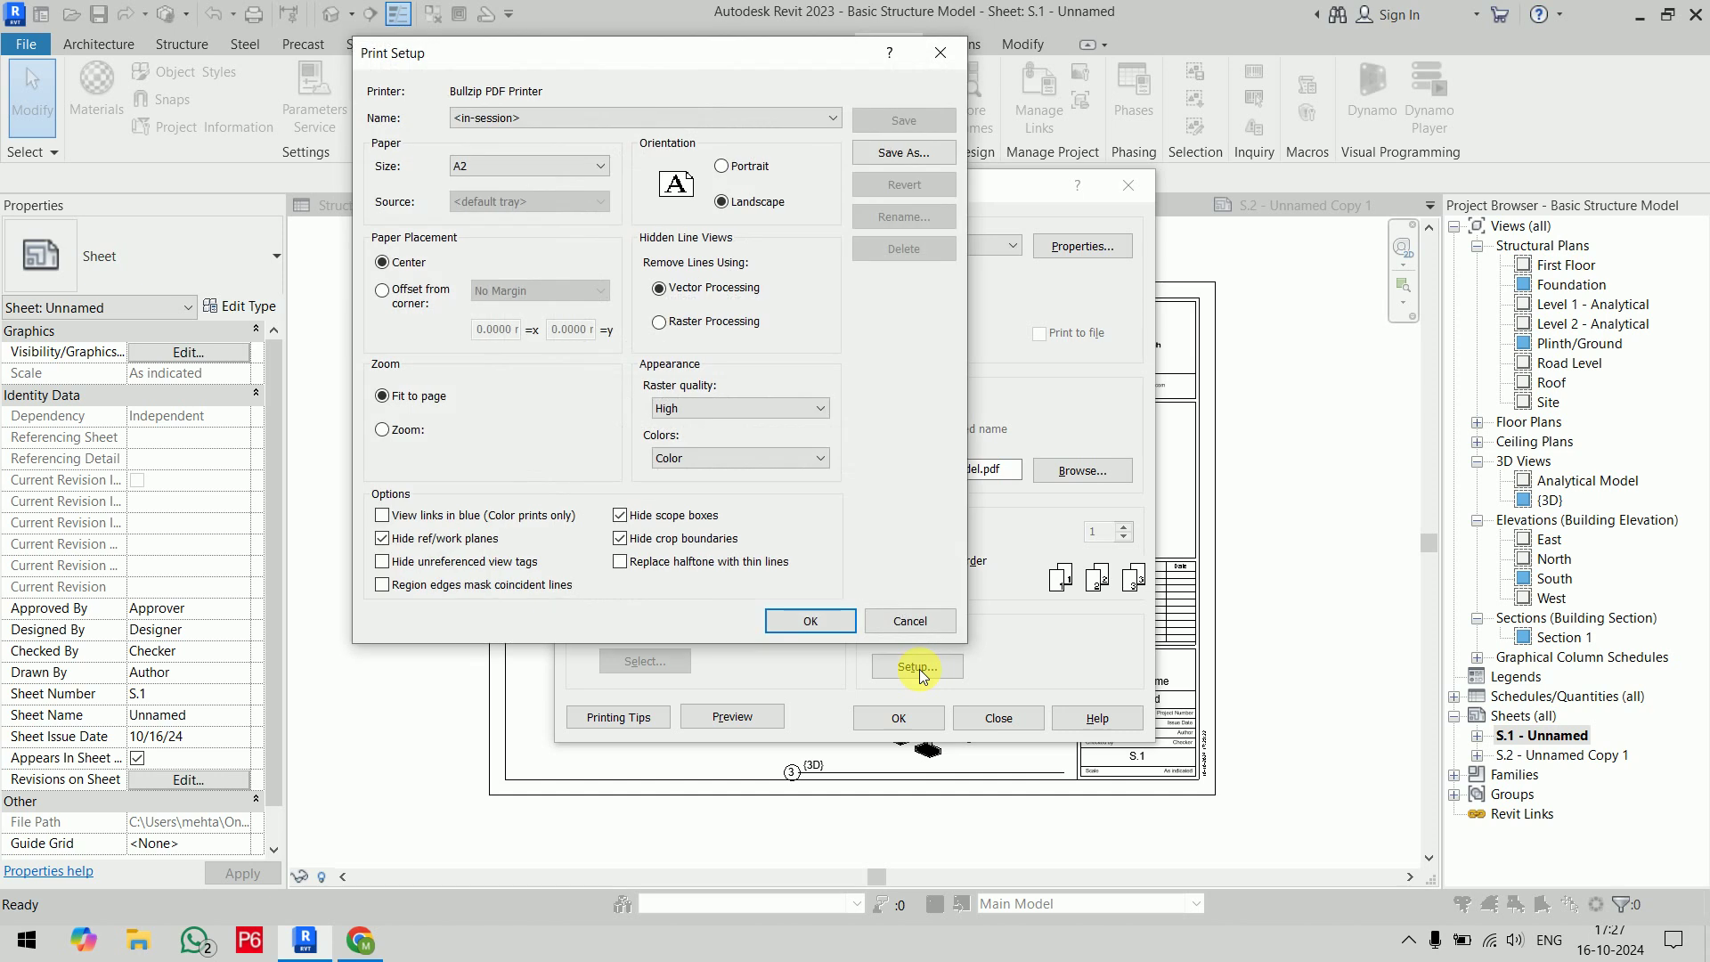
left_click_drag(689, 46, 793, 55)
left_click(631, 130)
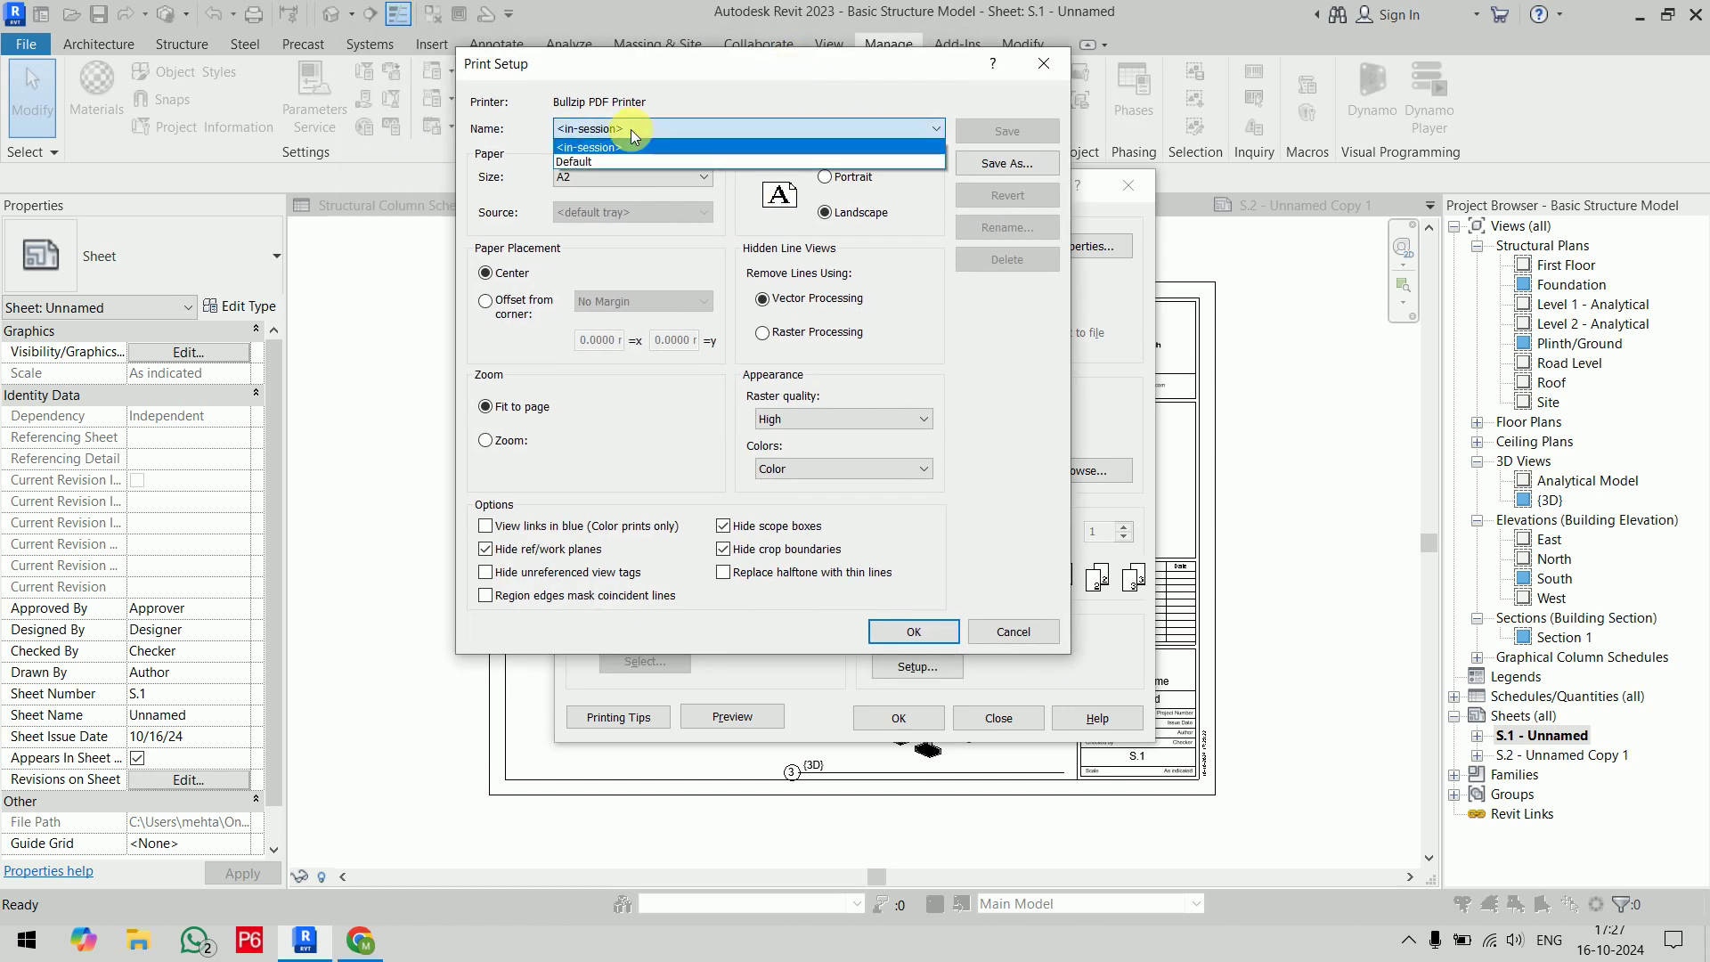
left_click(631, 130)
left_click(628, 127)
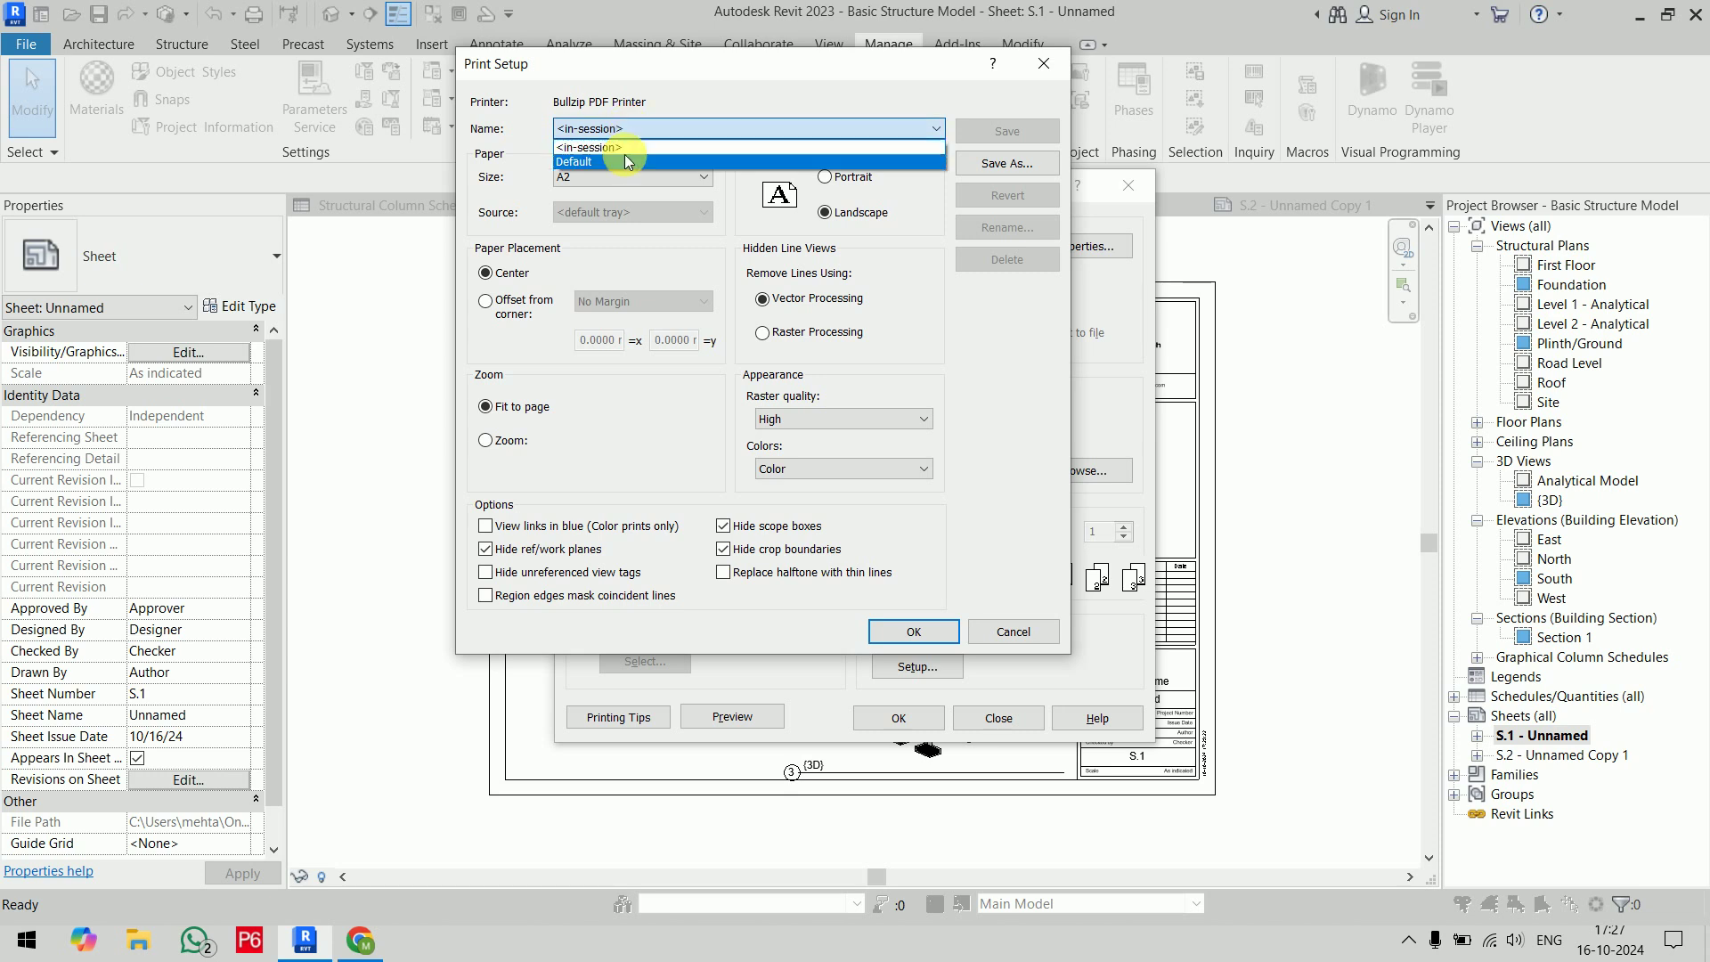
left_click(629, 126)
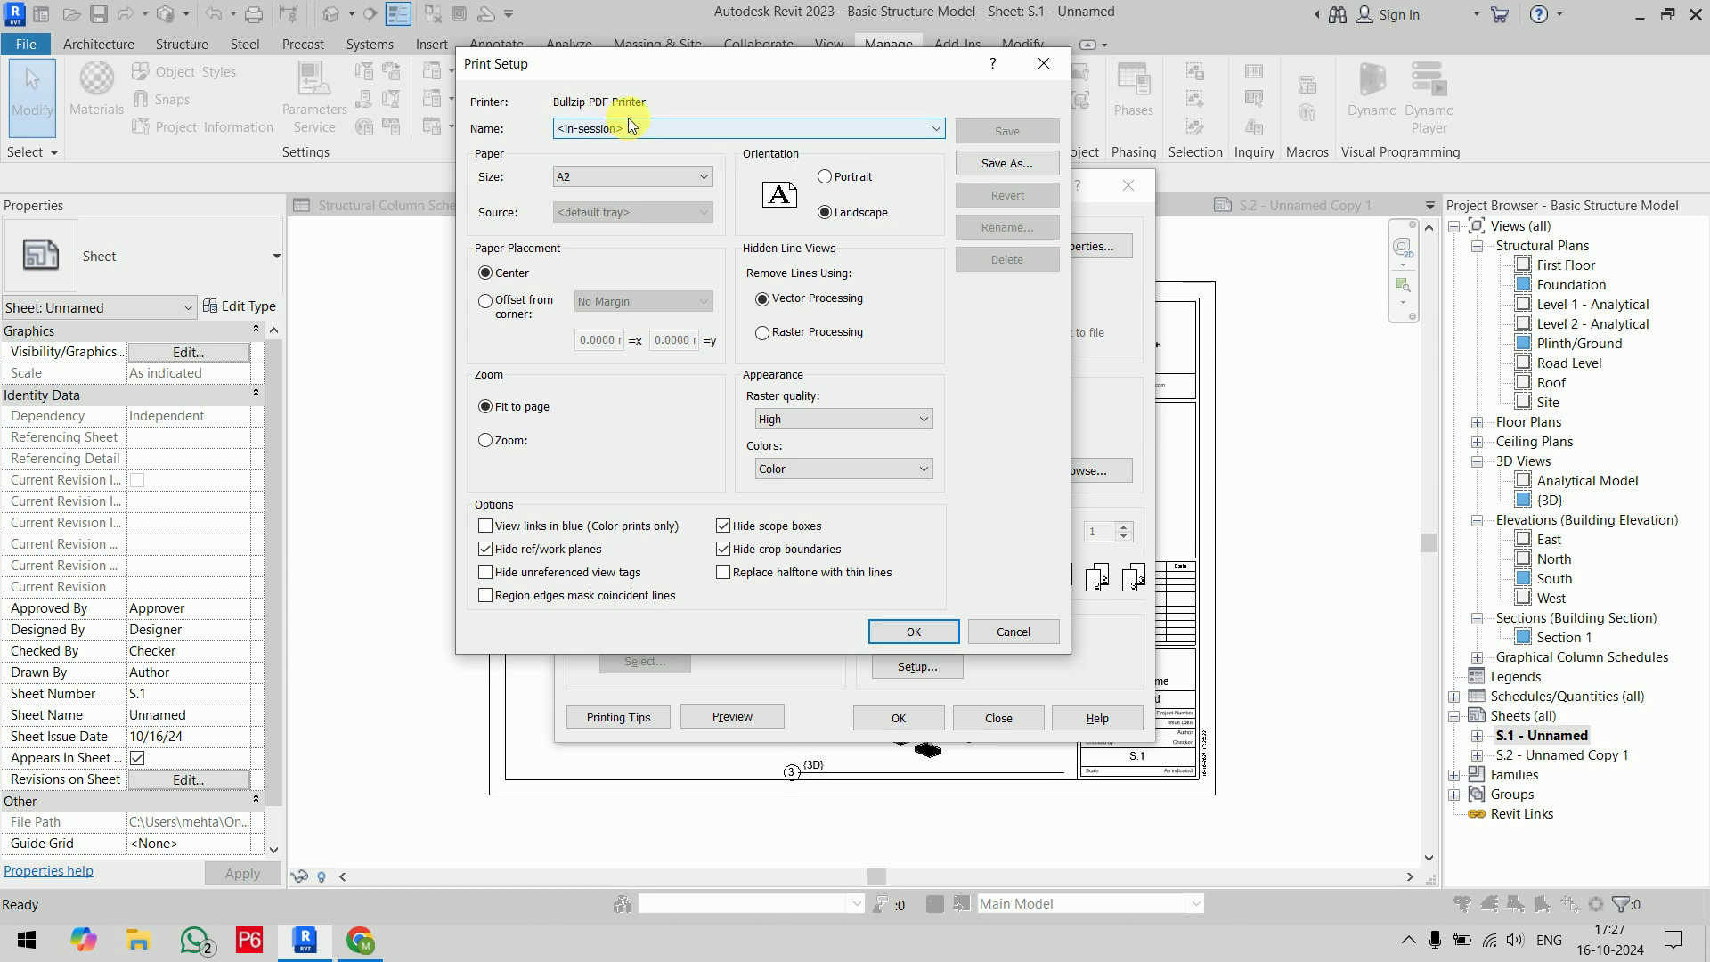
left_click(580, 174)
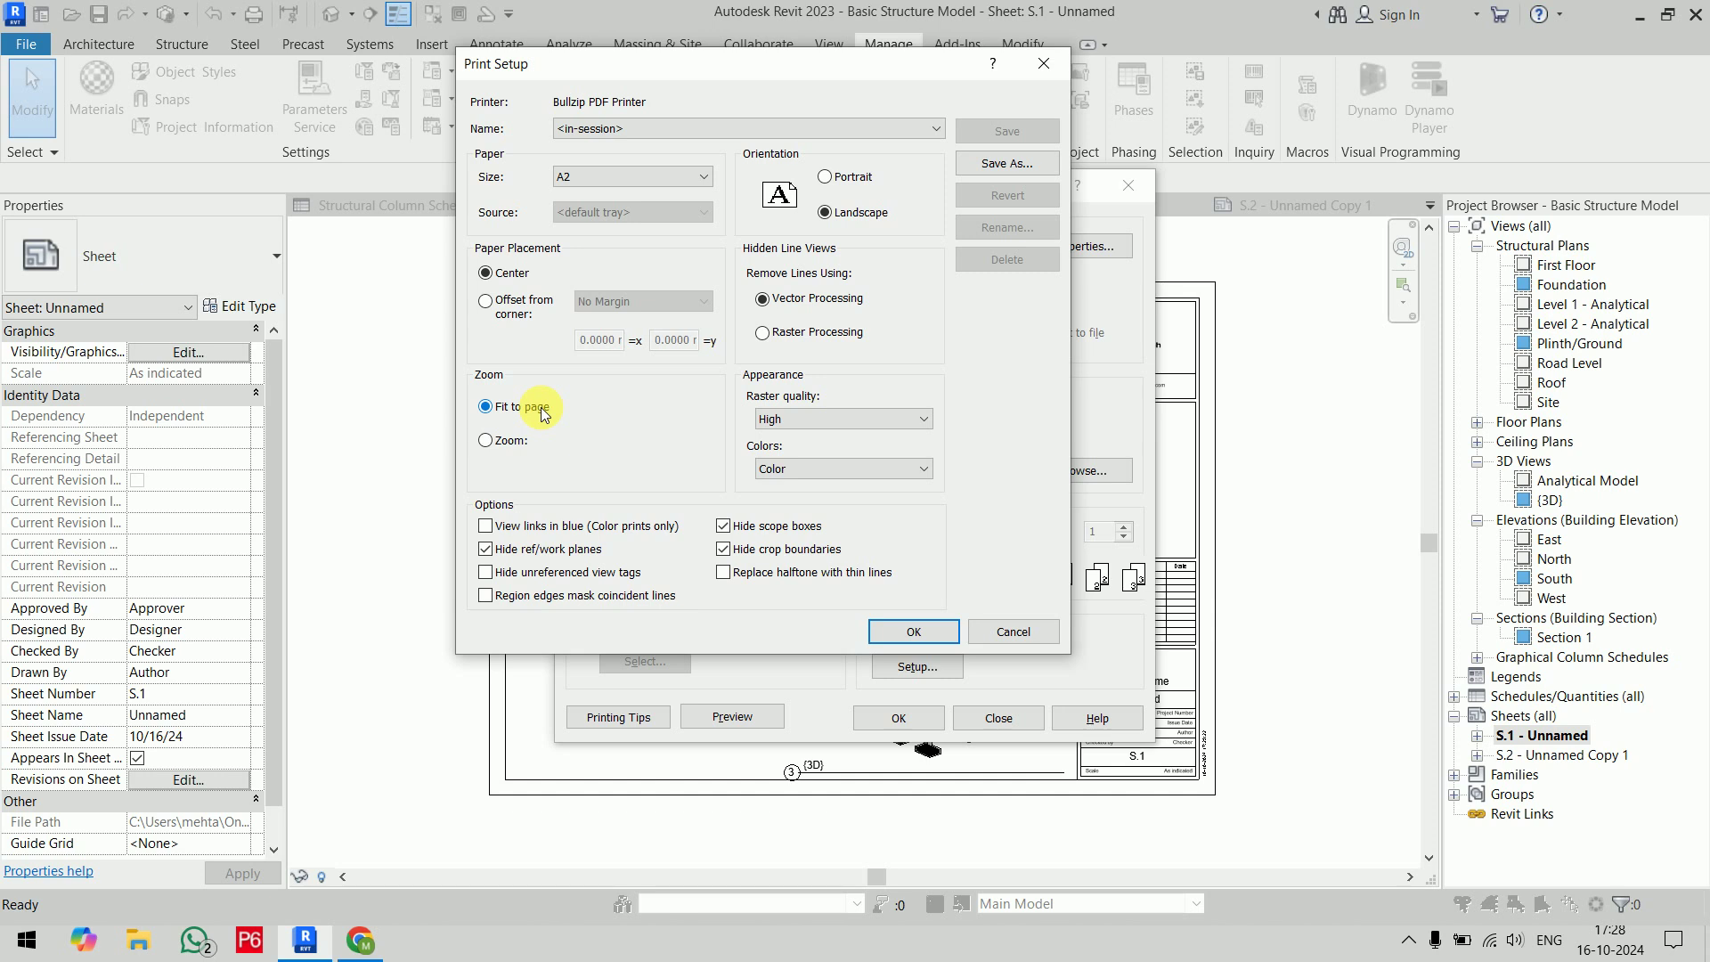
left_click(499, 445)
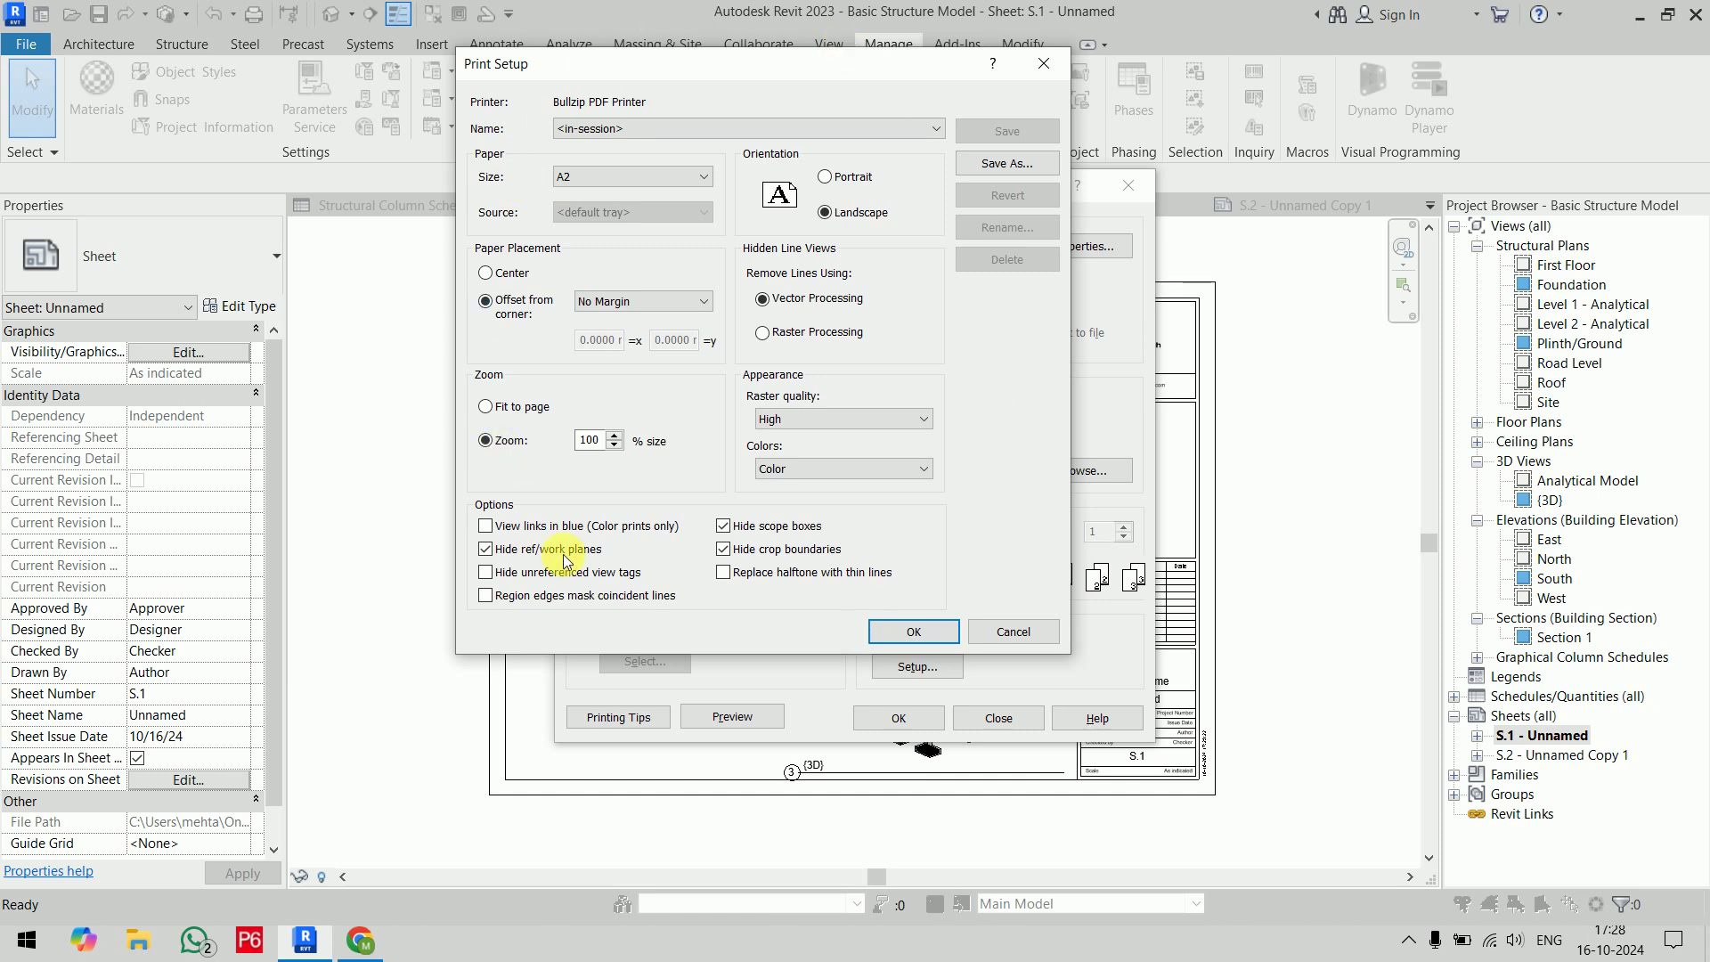
Save the print setup under the name "A2 size cadd" and apply it to the print job
left_click(1008, 164)
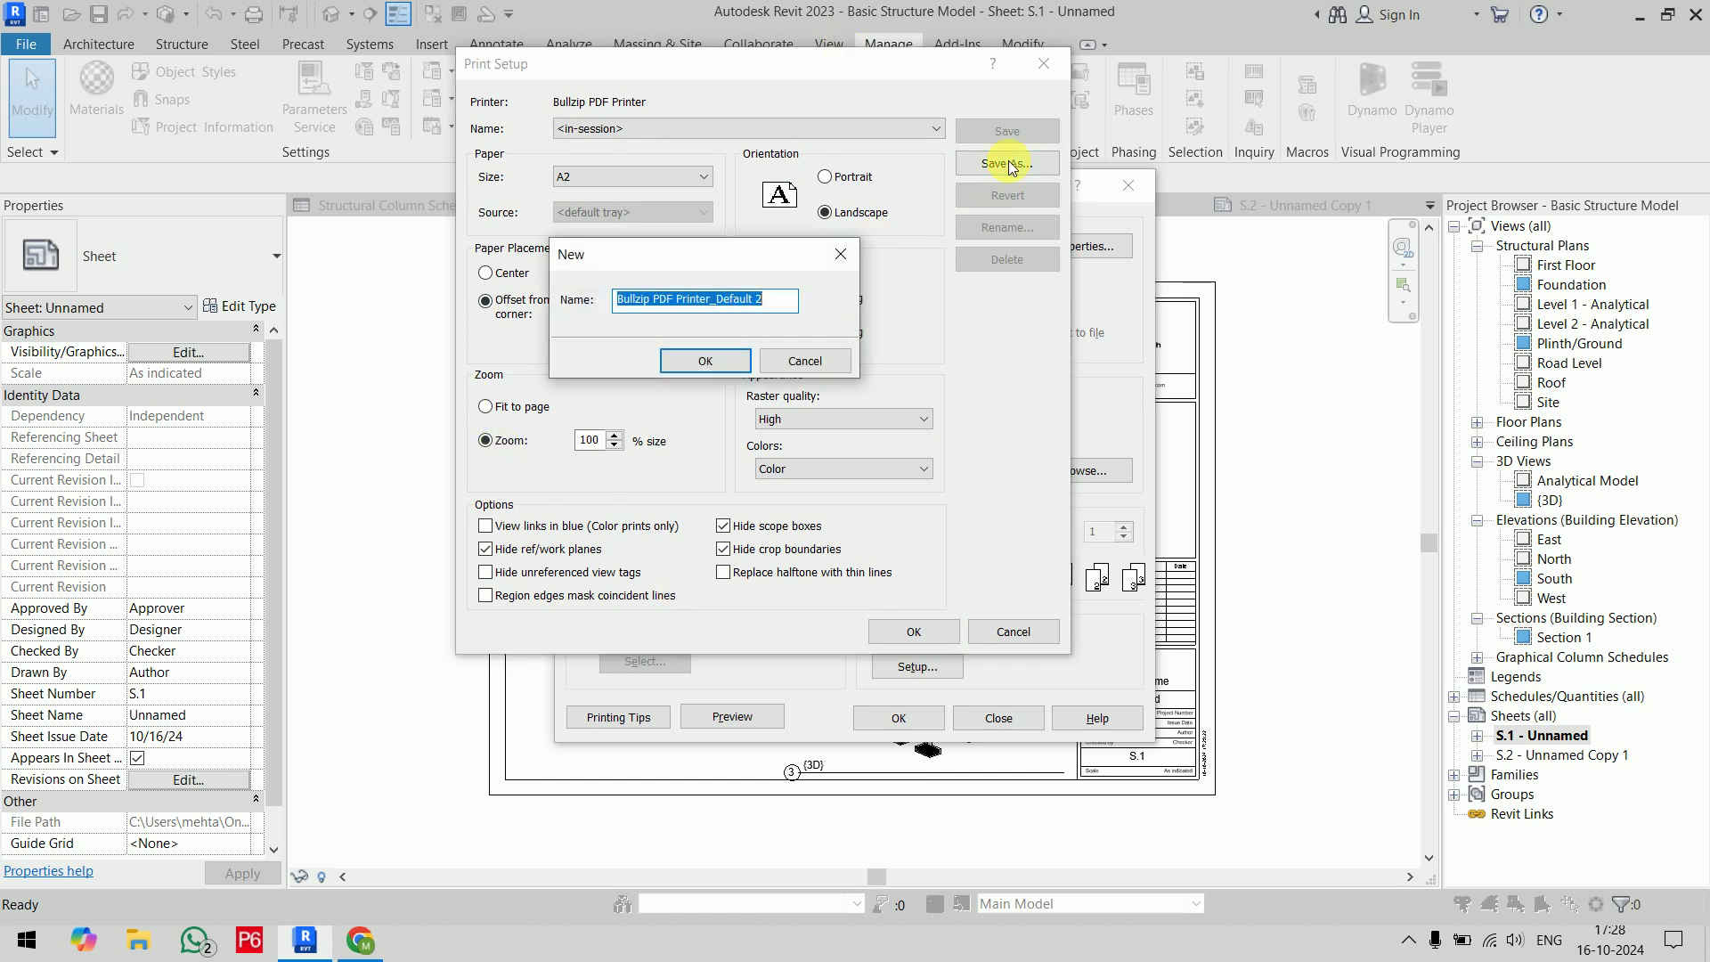
type("A2 ")
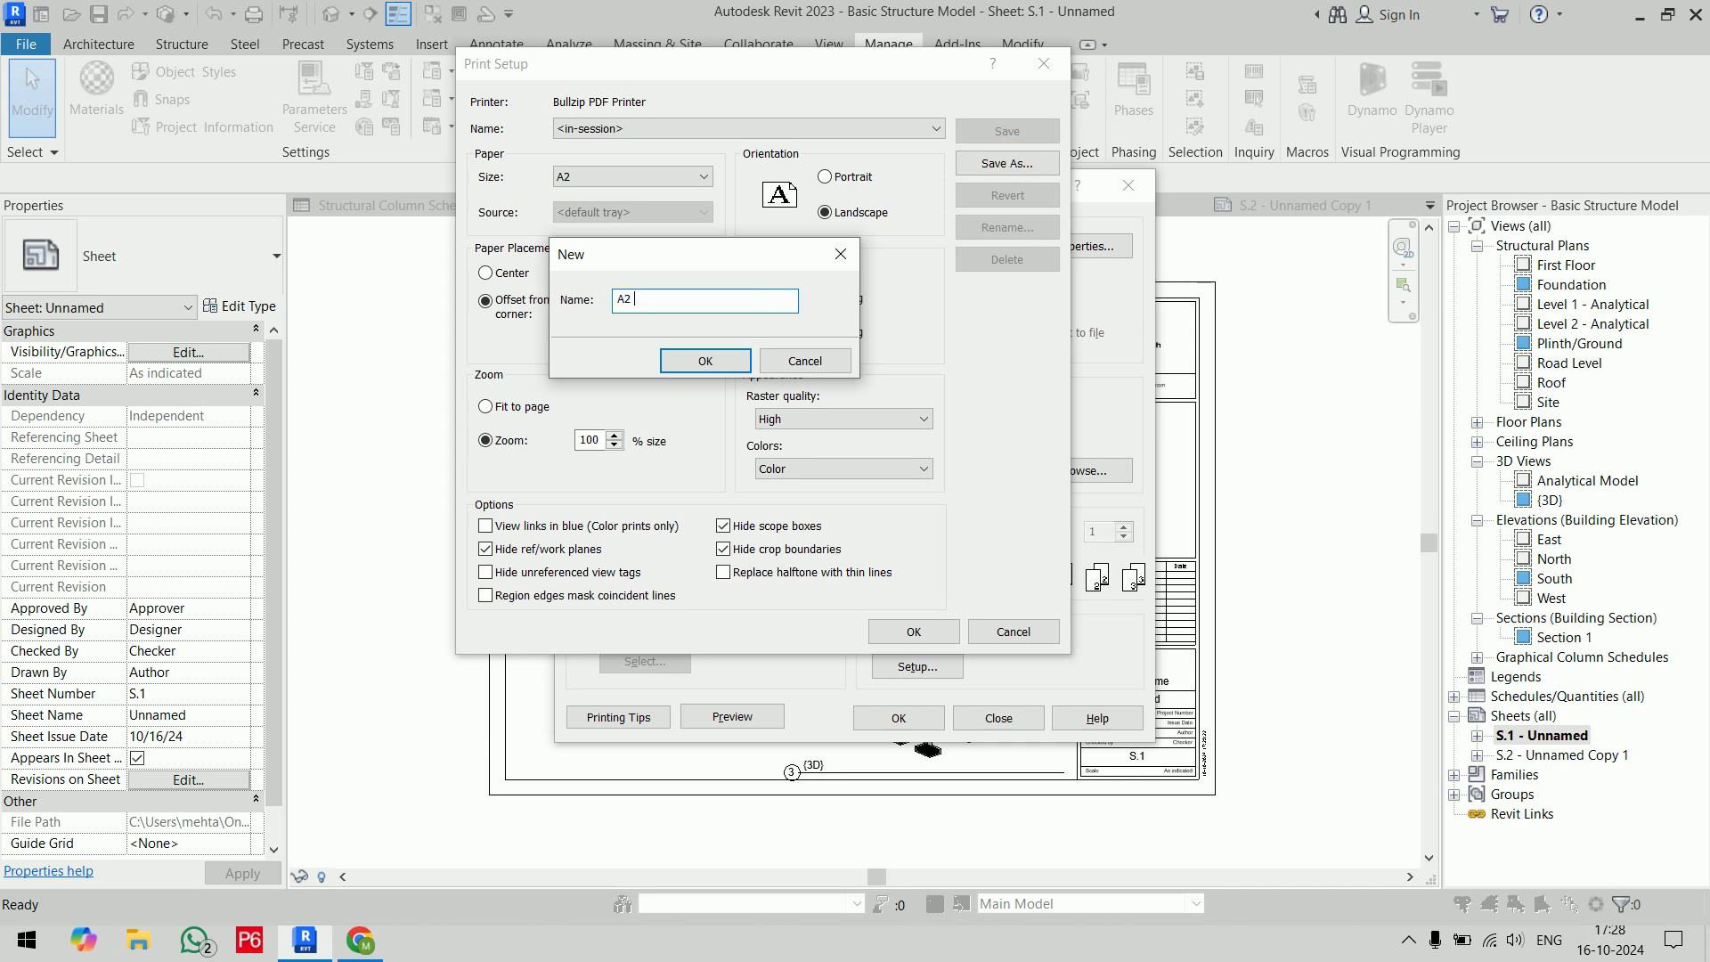
type("size cadd")
left_click(714, 351)
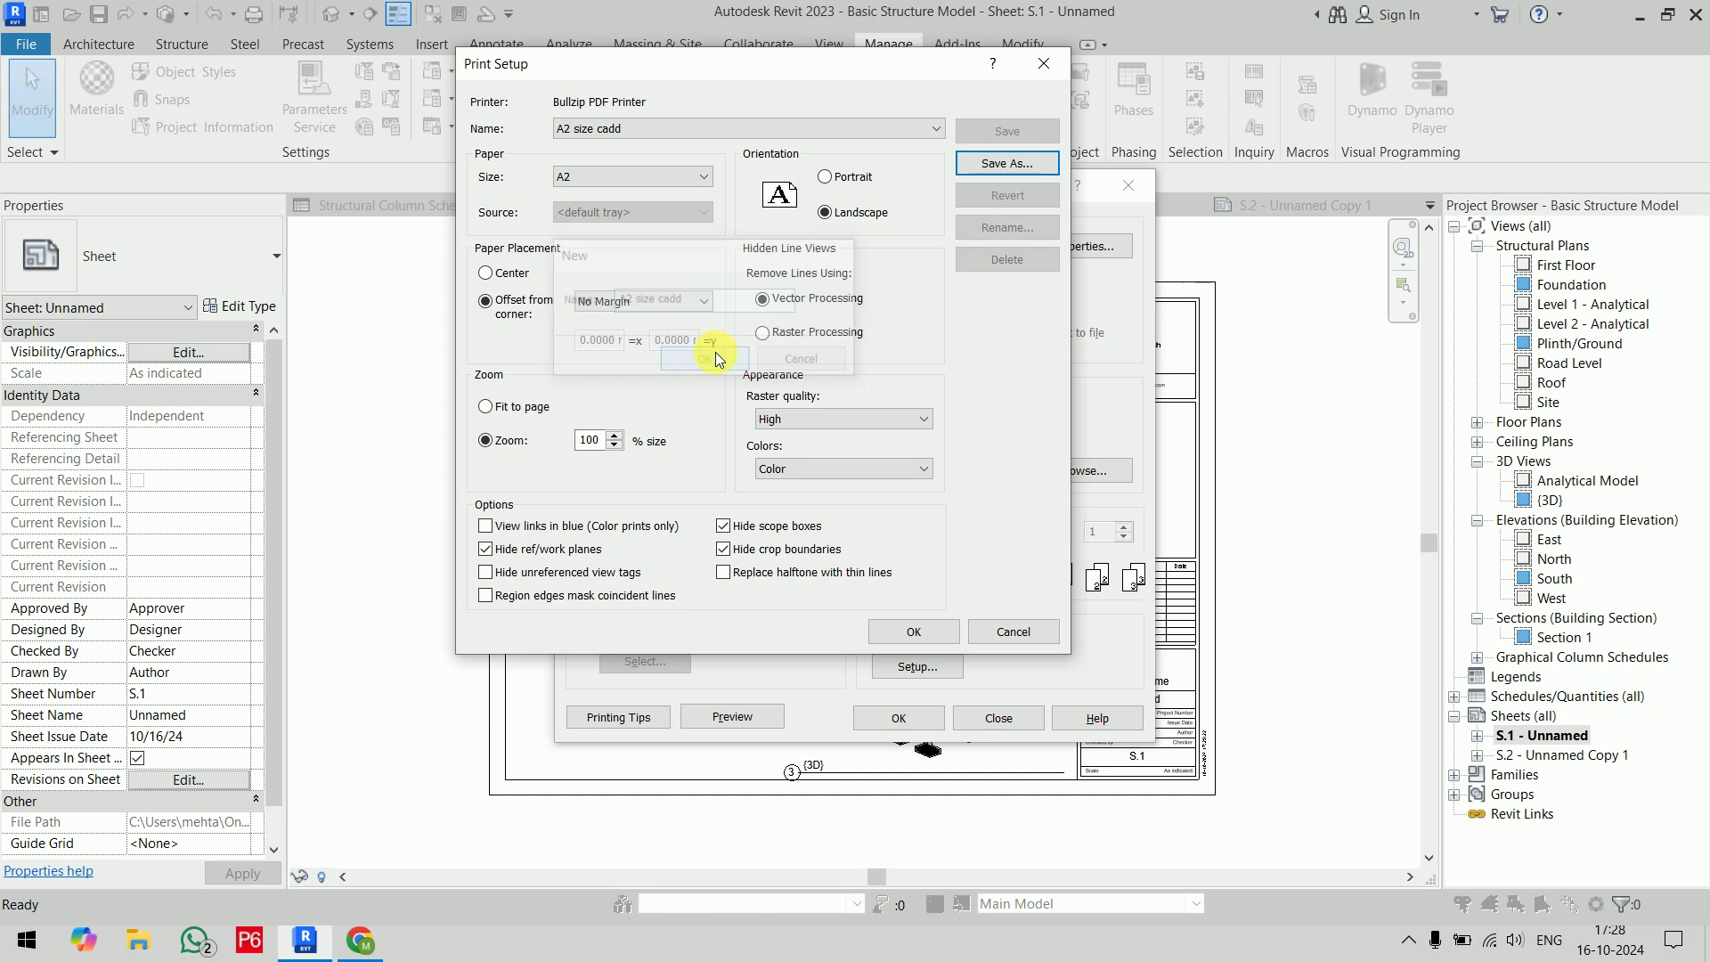
left_click(618, 132)
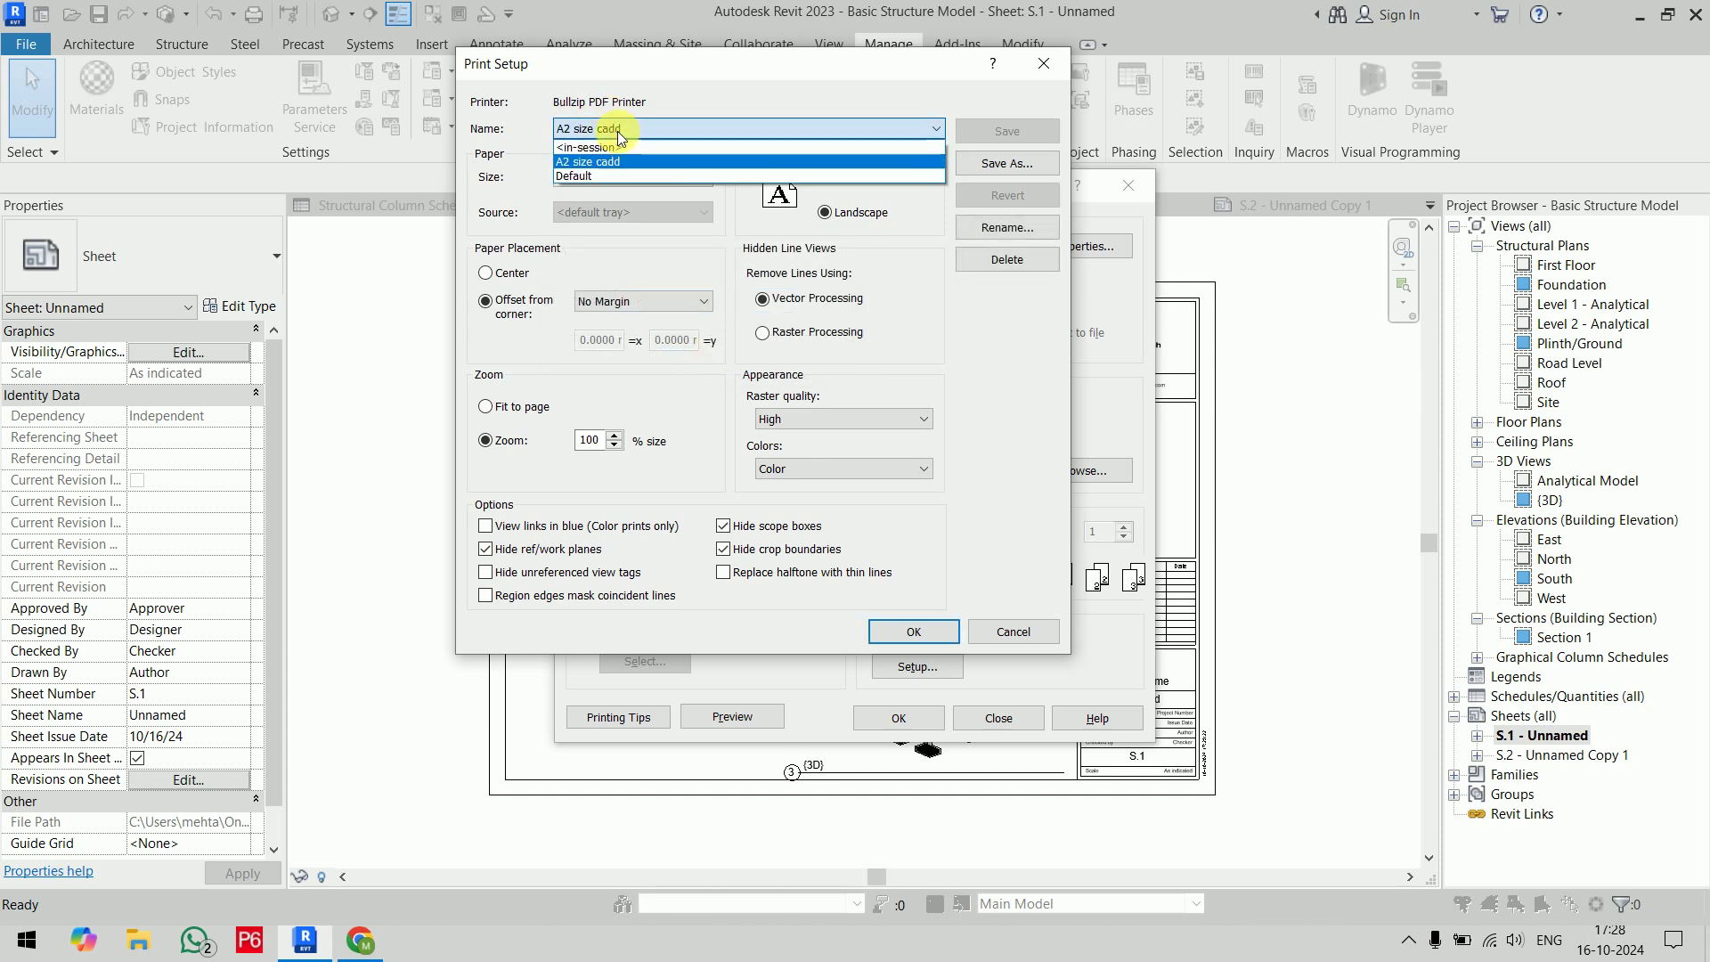
left_click(618, 153)
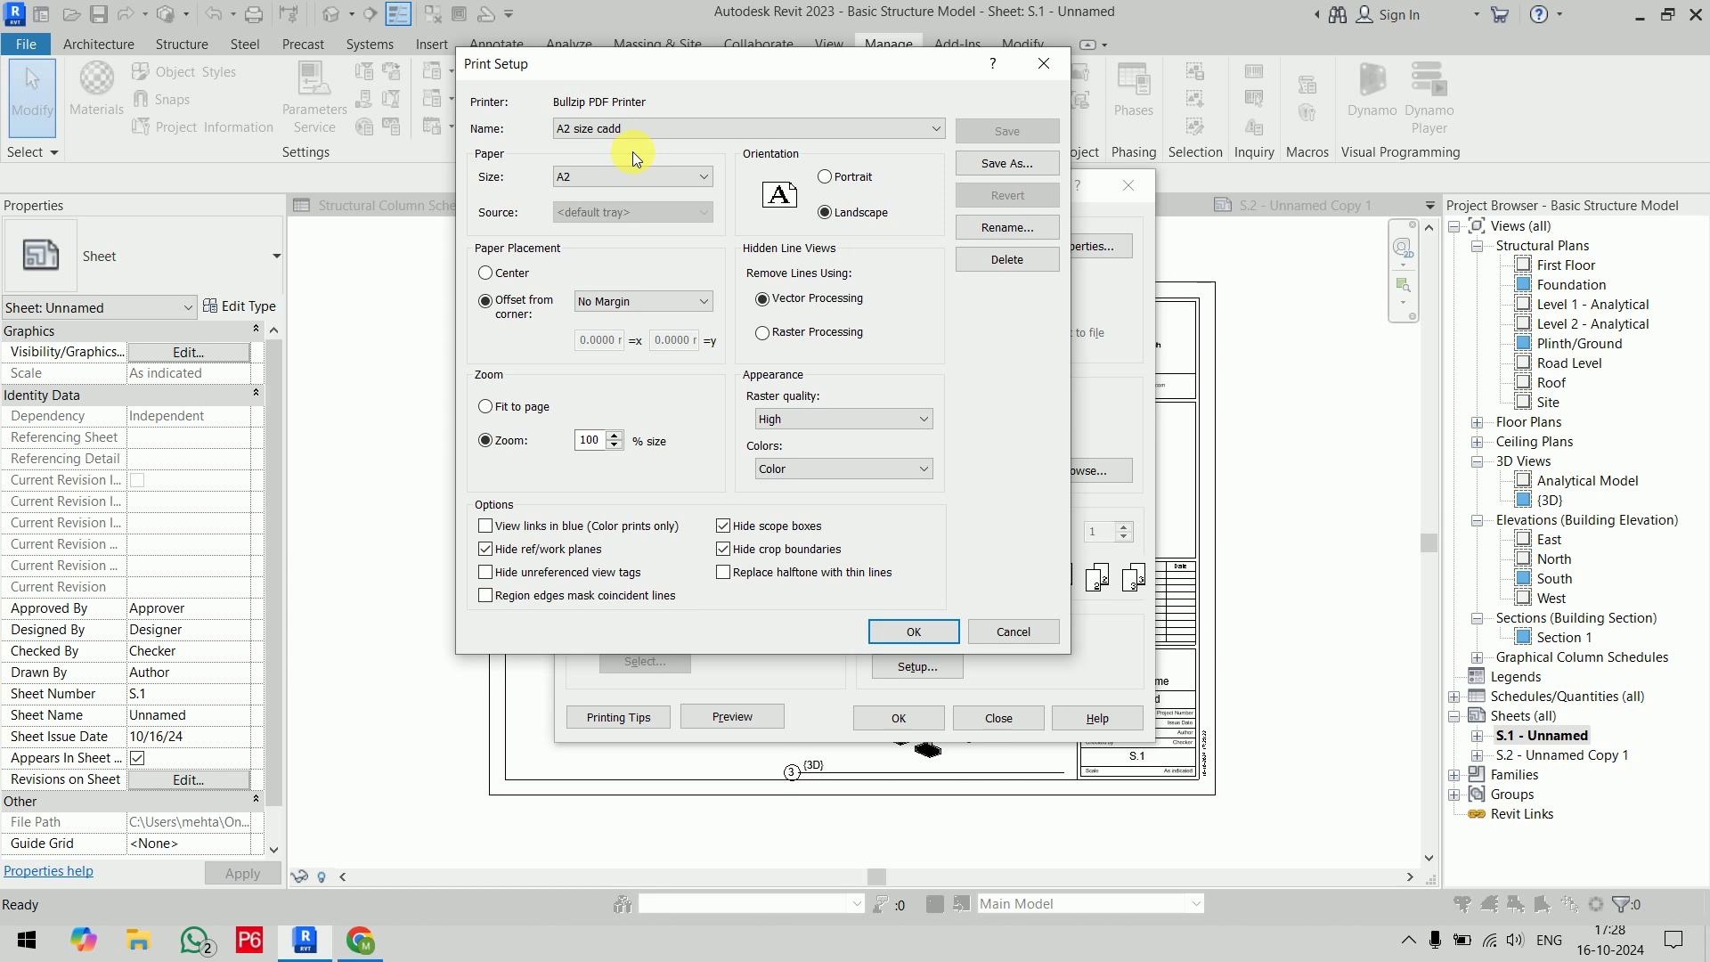
left_click(893, 632)
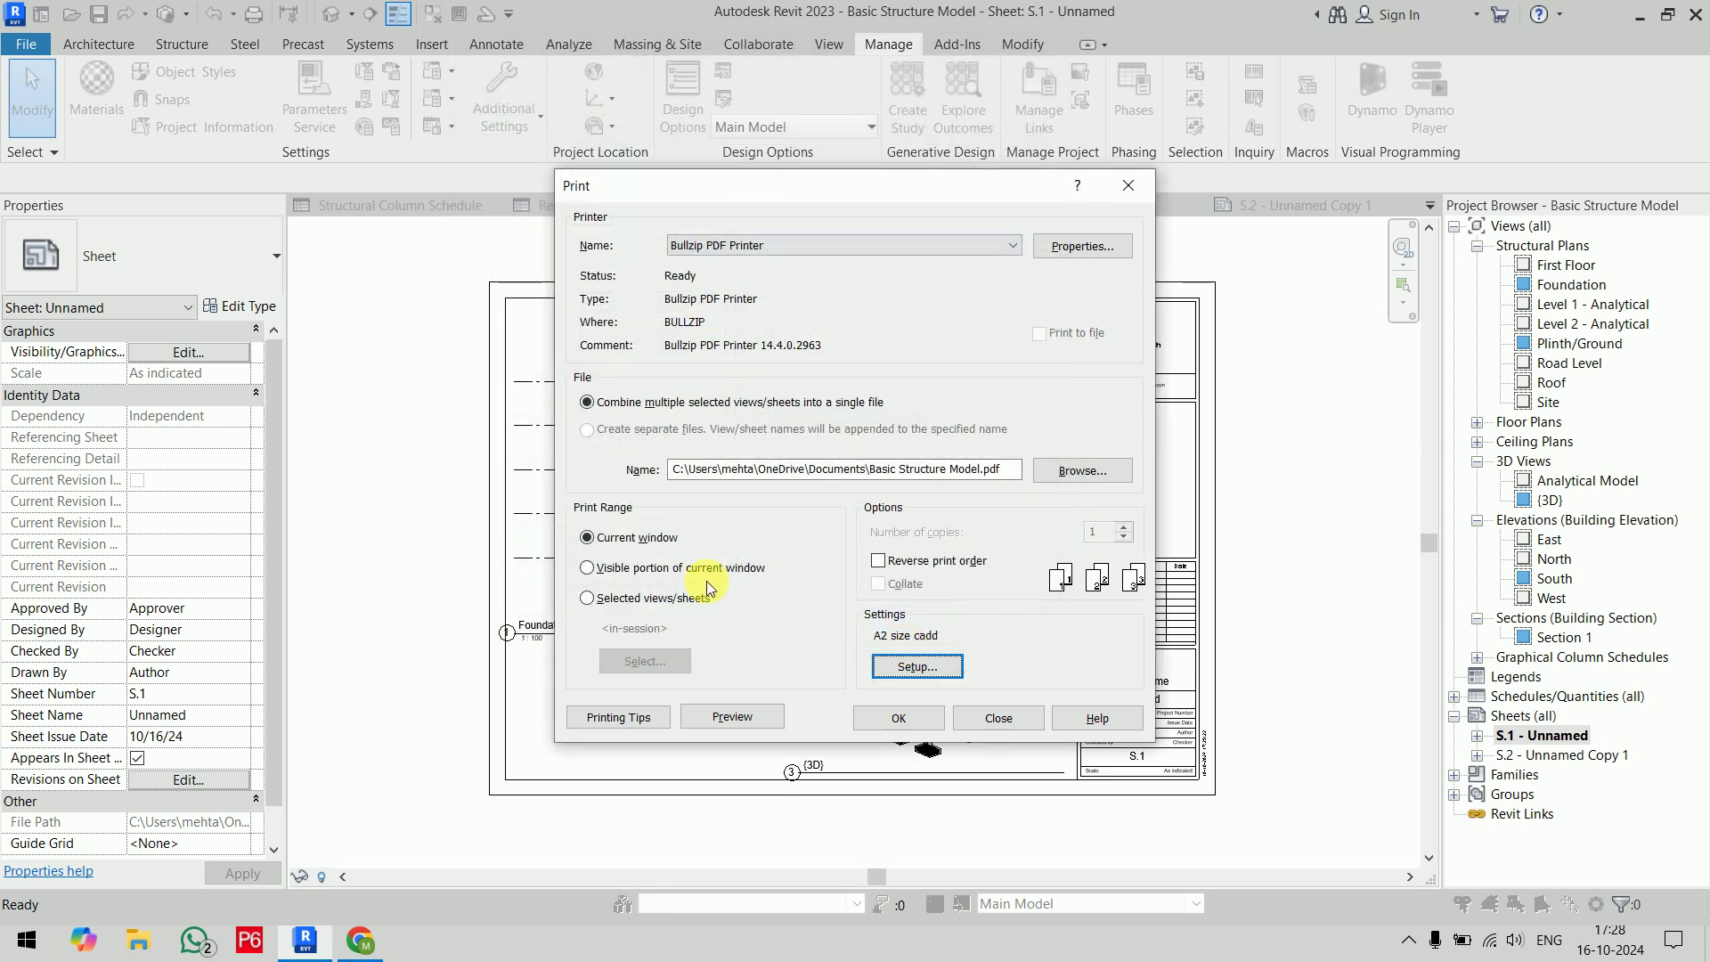
Preview the print of sheet S.1 and send it to the Bullzip PDF Printer
left_click(738, 716)
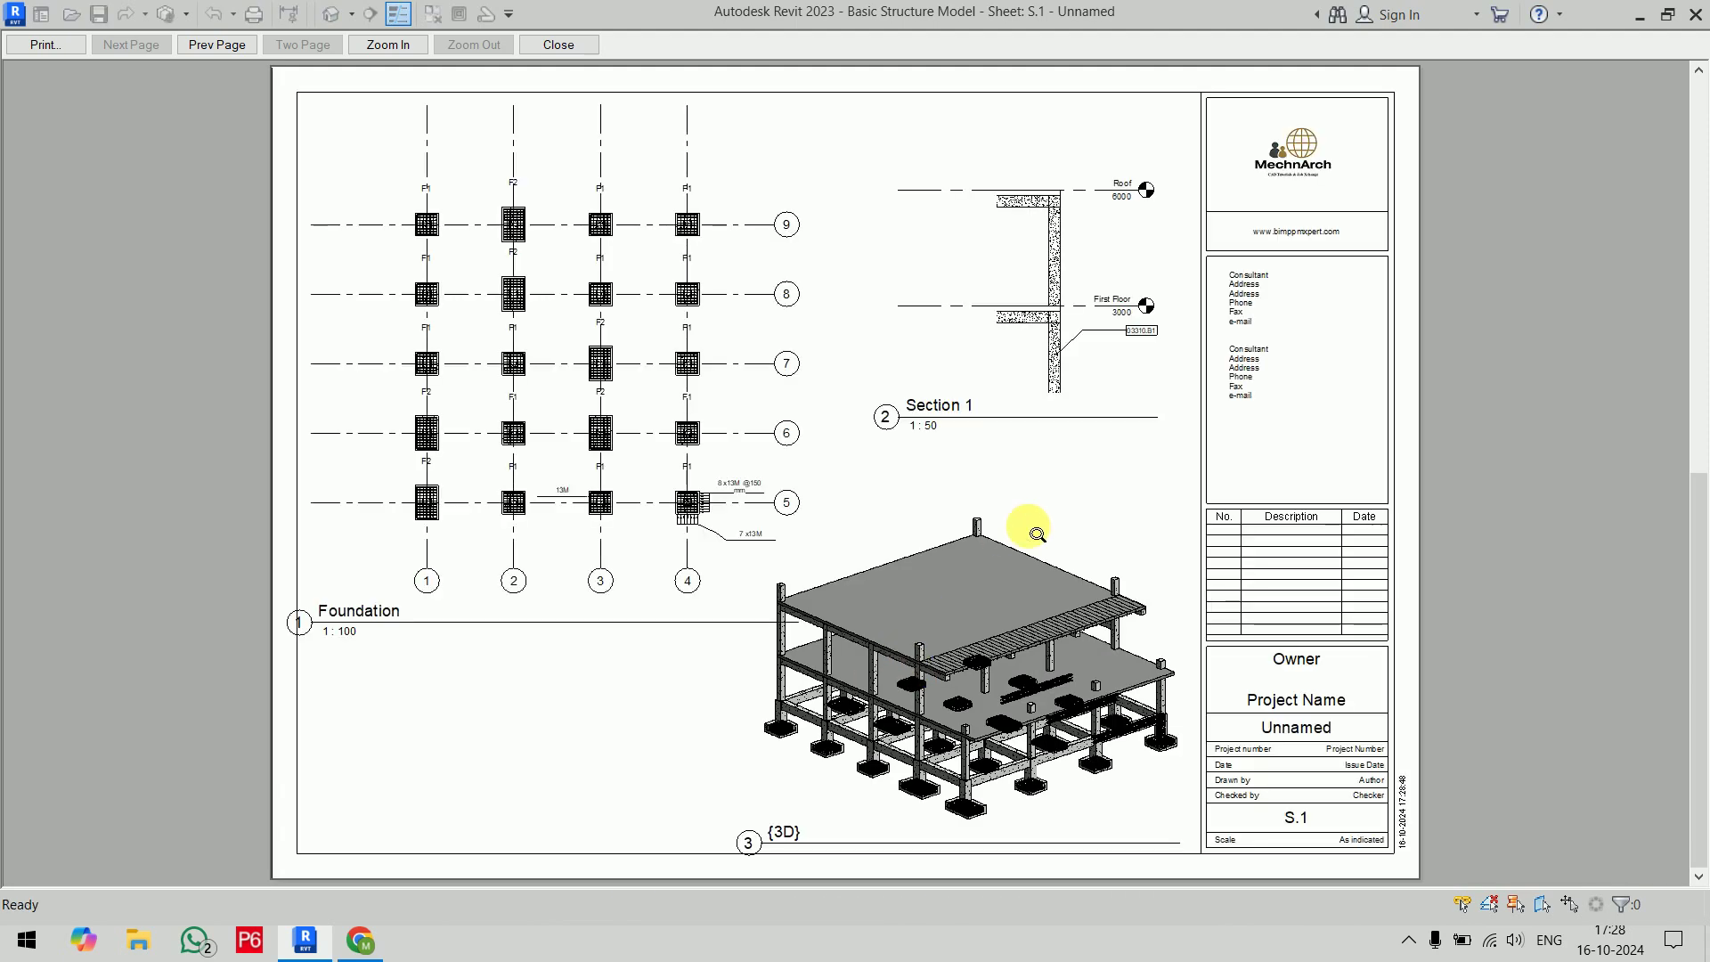
left_click(46, 46)
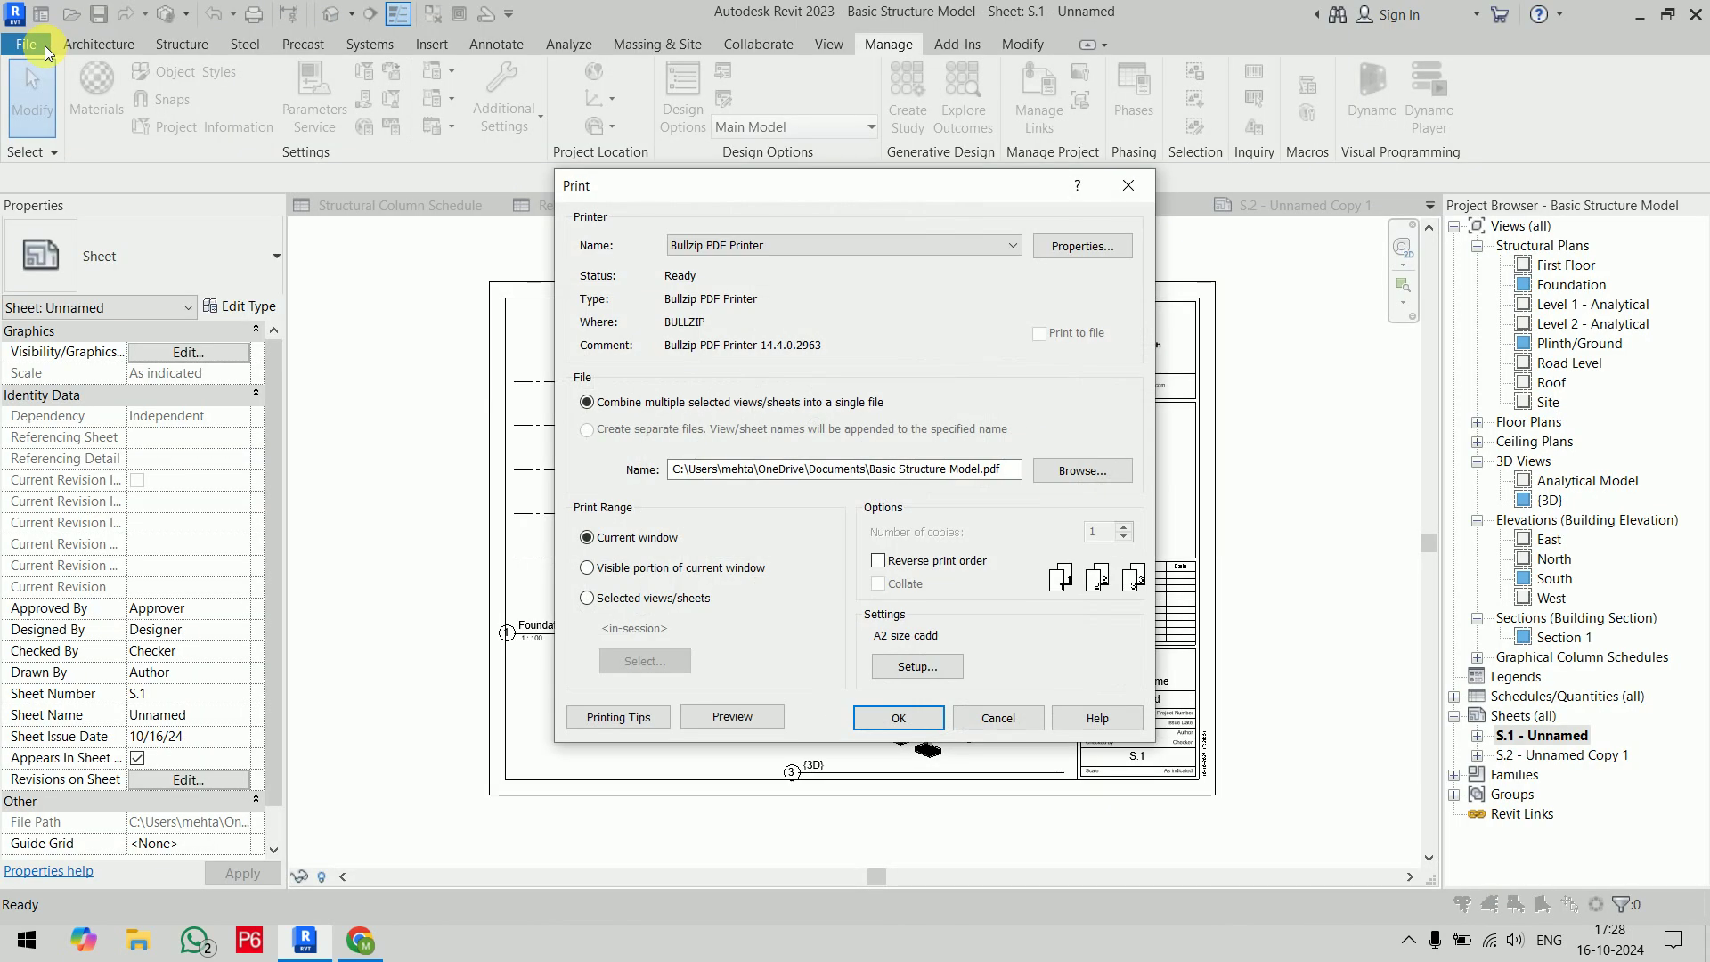
left_click(889, 721)
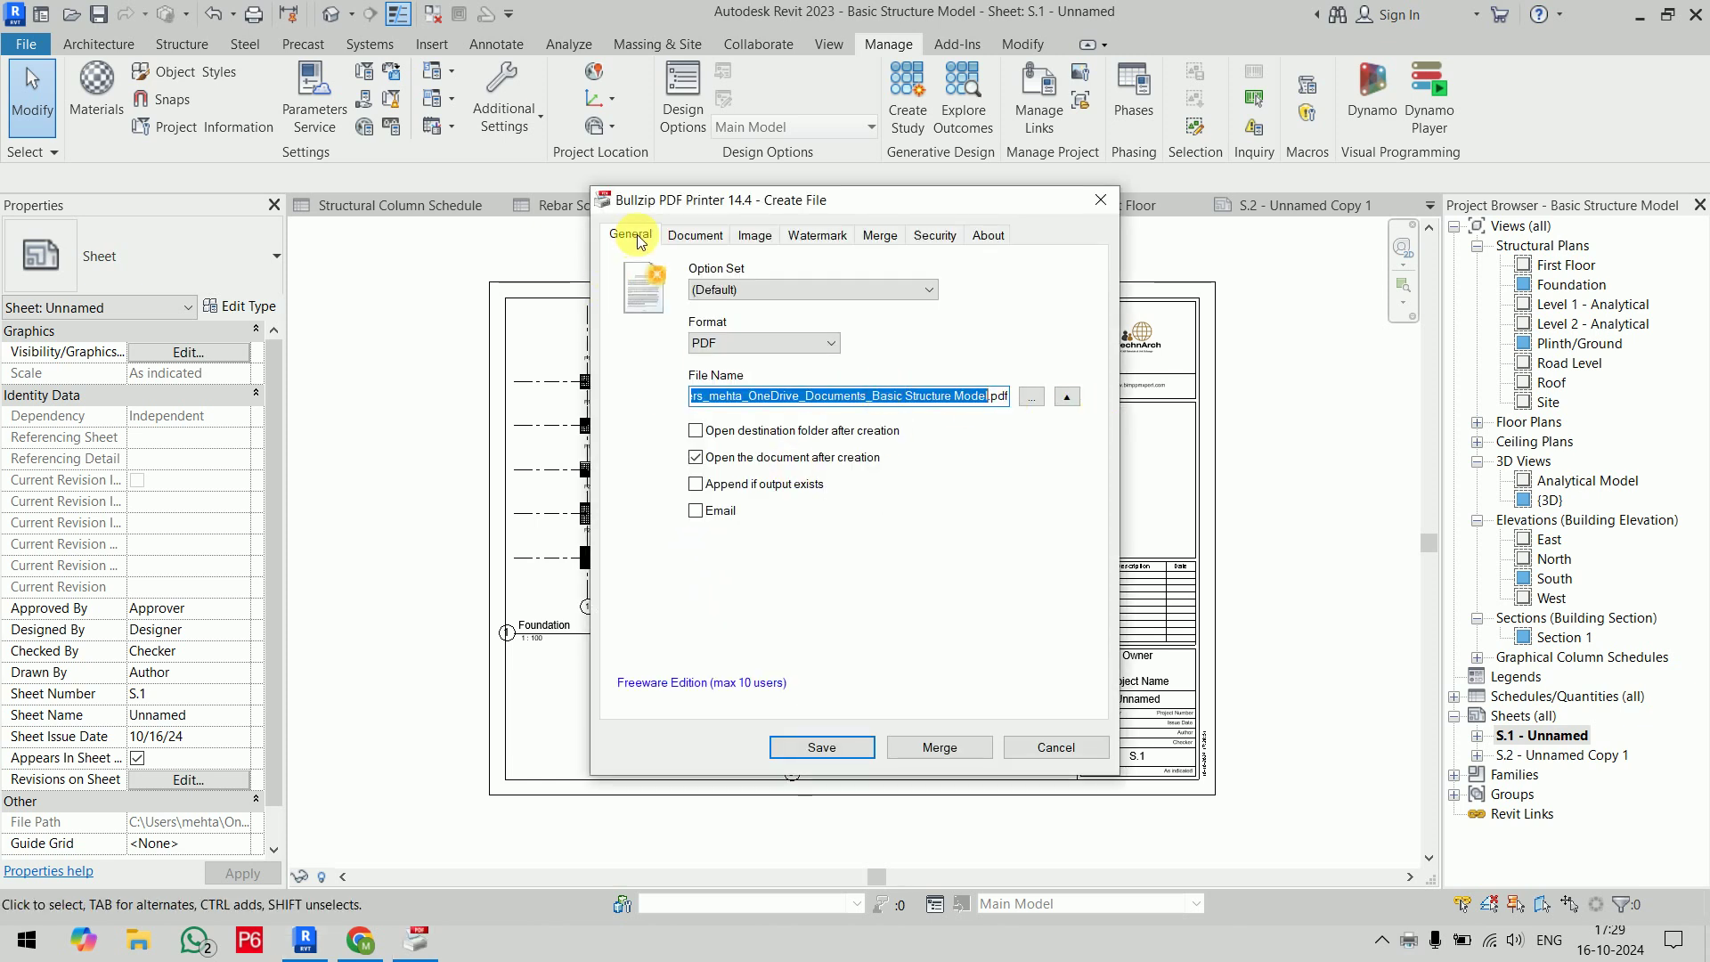
Set the output PDF's destination to the pan folder on the Desktop with the file name "ppp"
left_click(1029, 397)
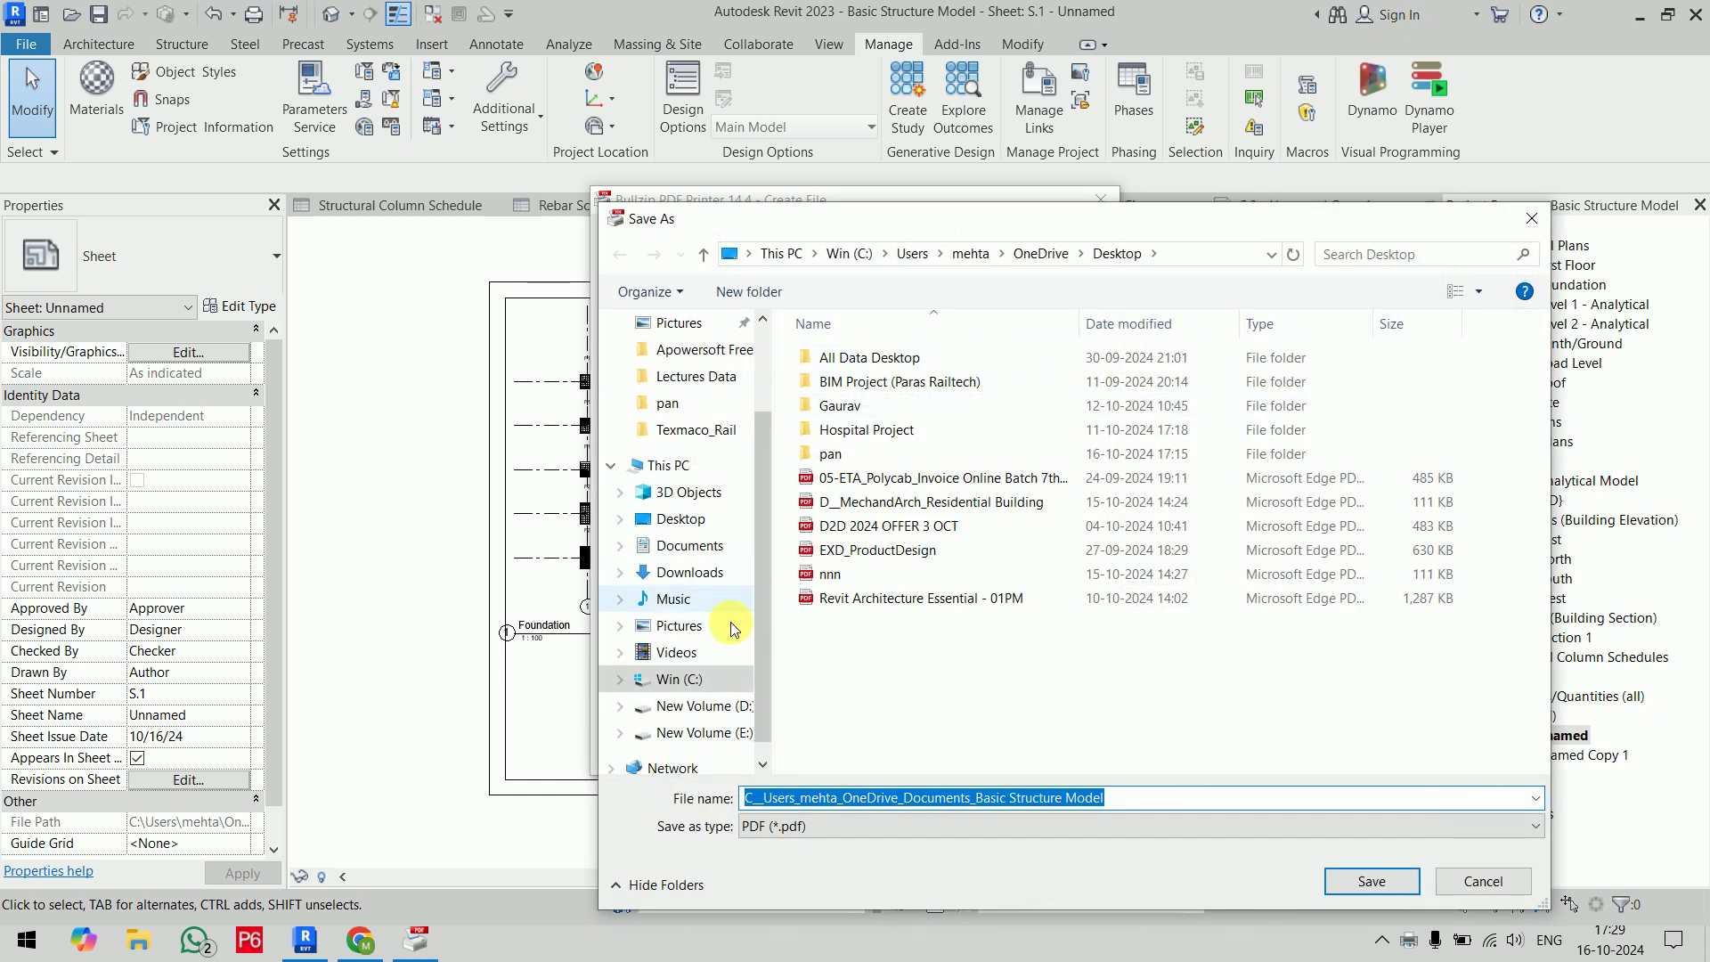
left_click(681, 519)
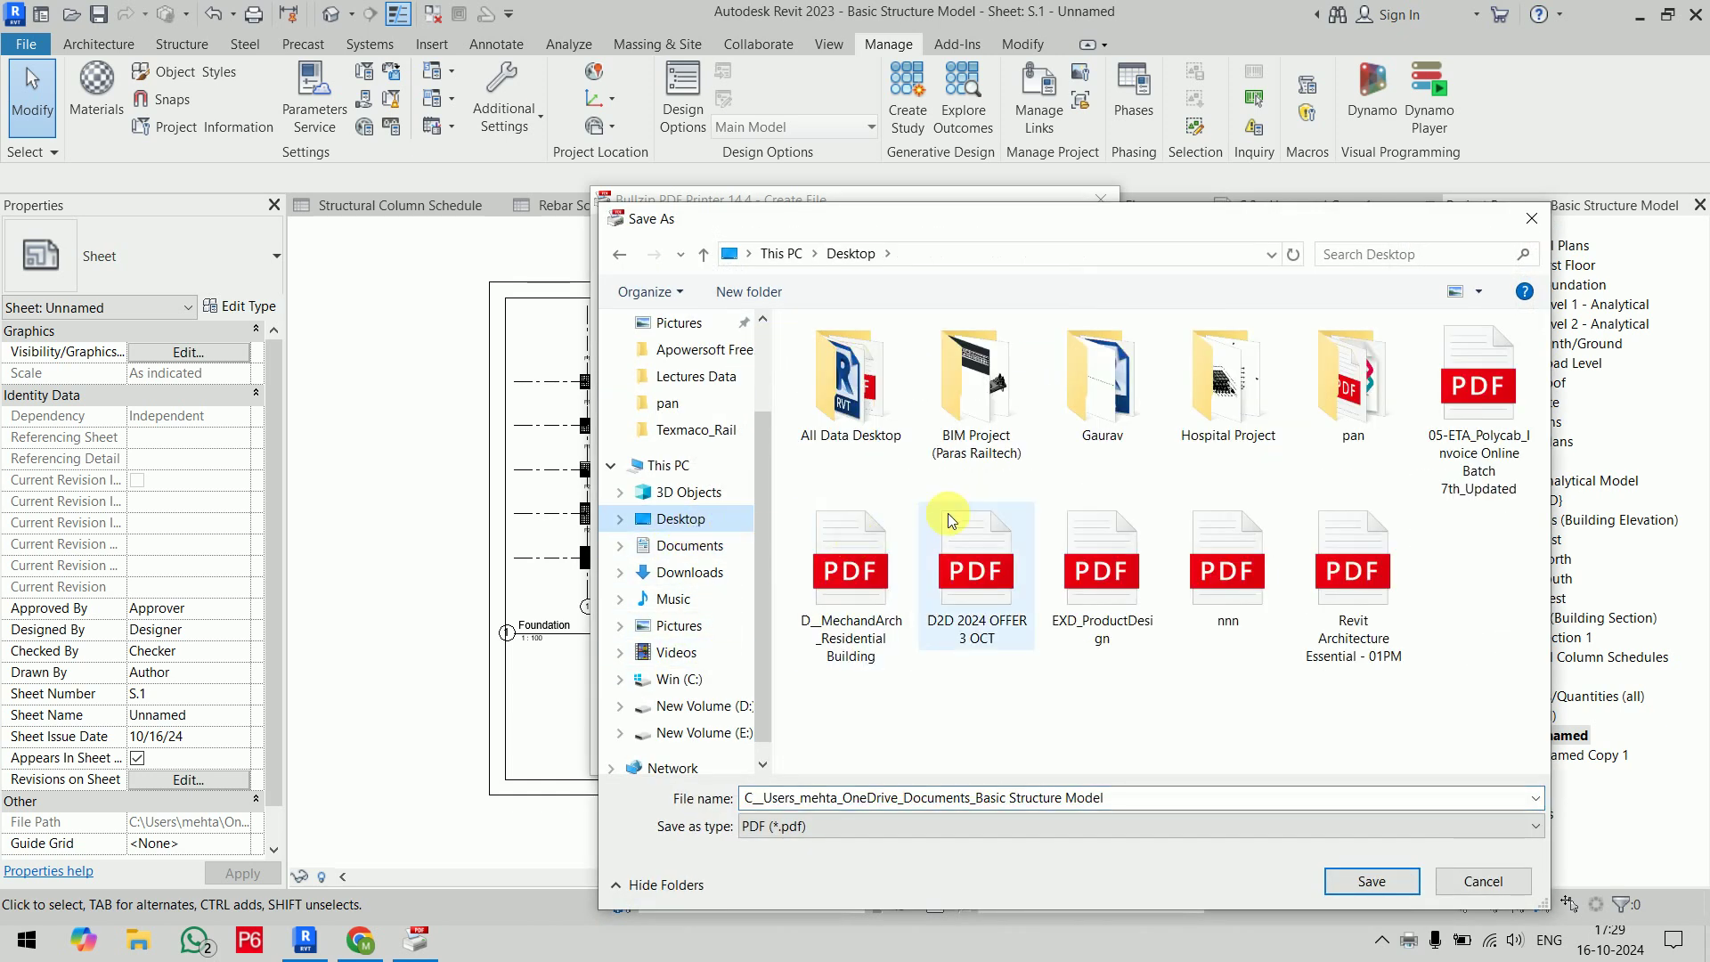
double_click(1353, 383)
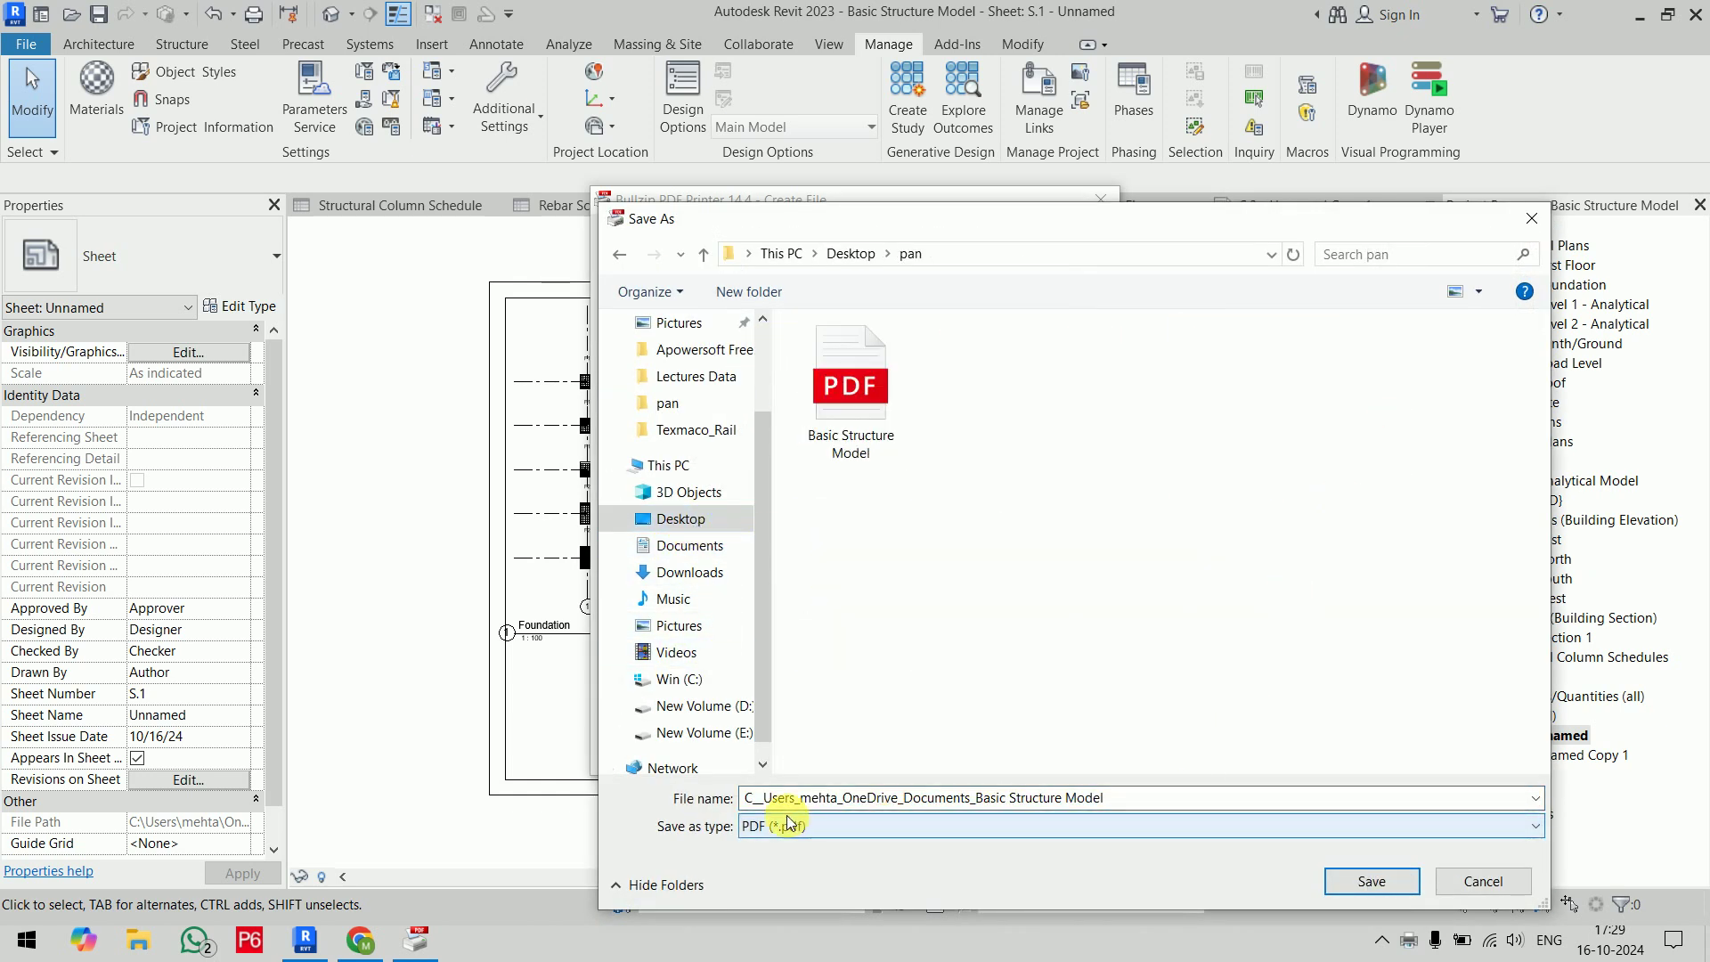
left_click(1143, 799)
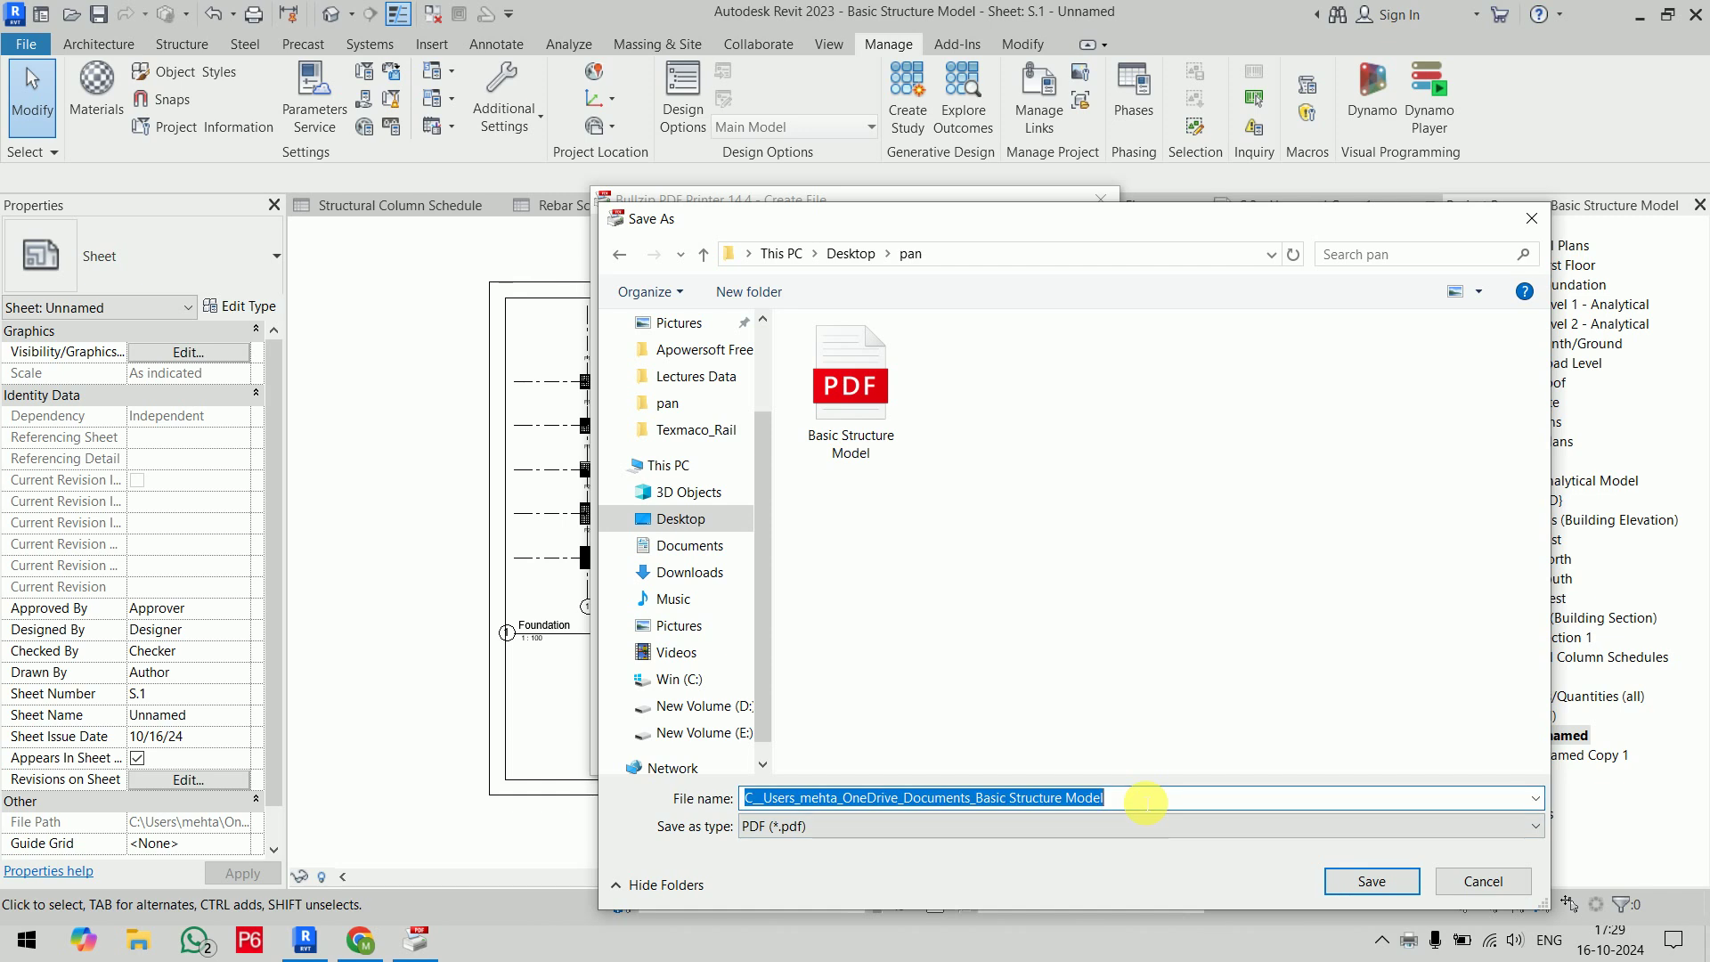
type("ppp")
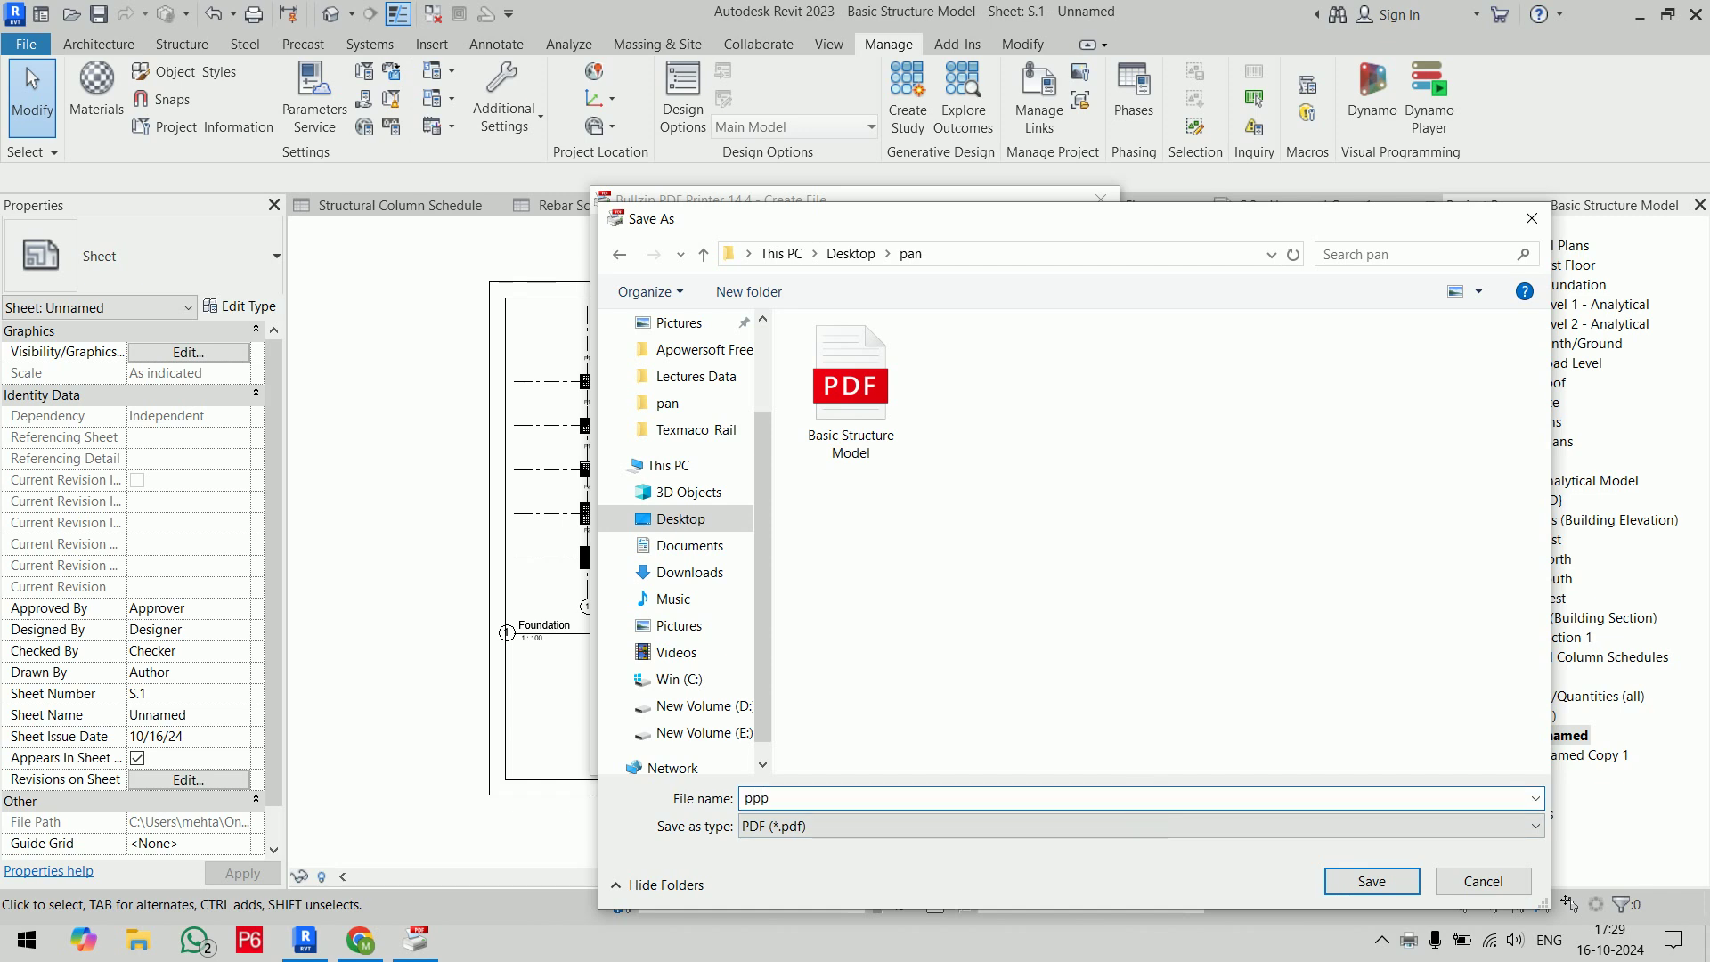
left_click(1389, 883)
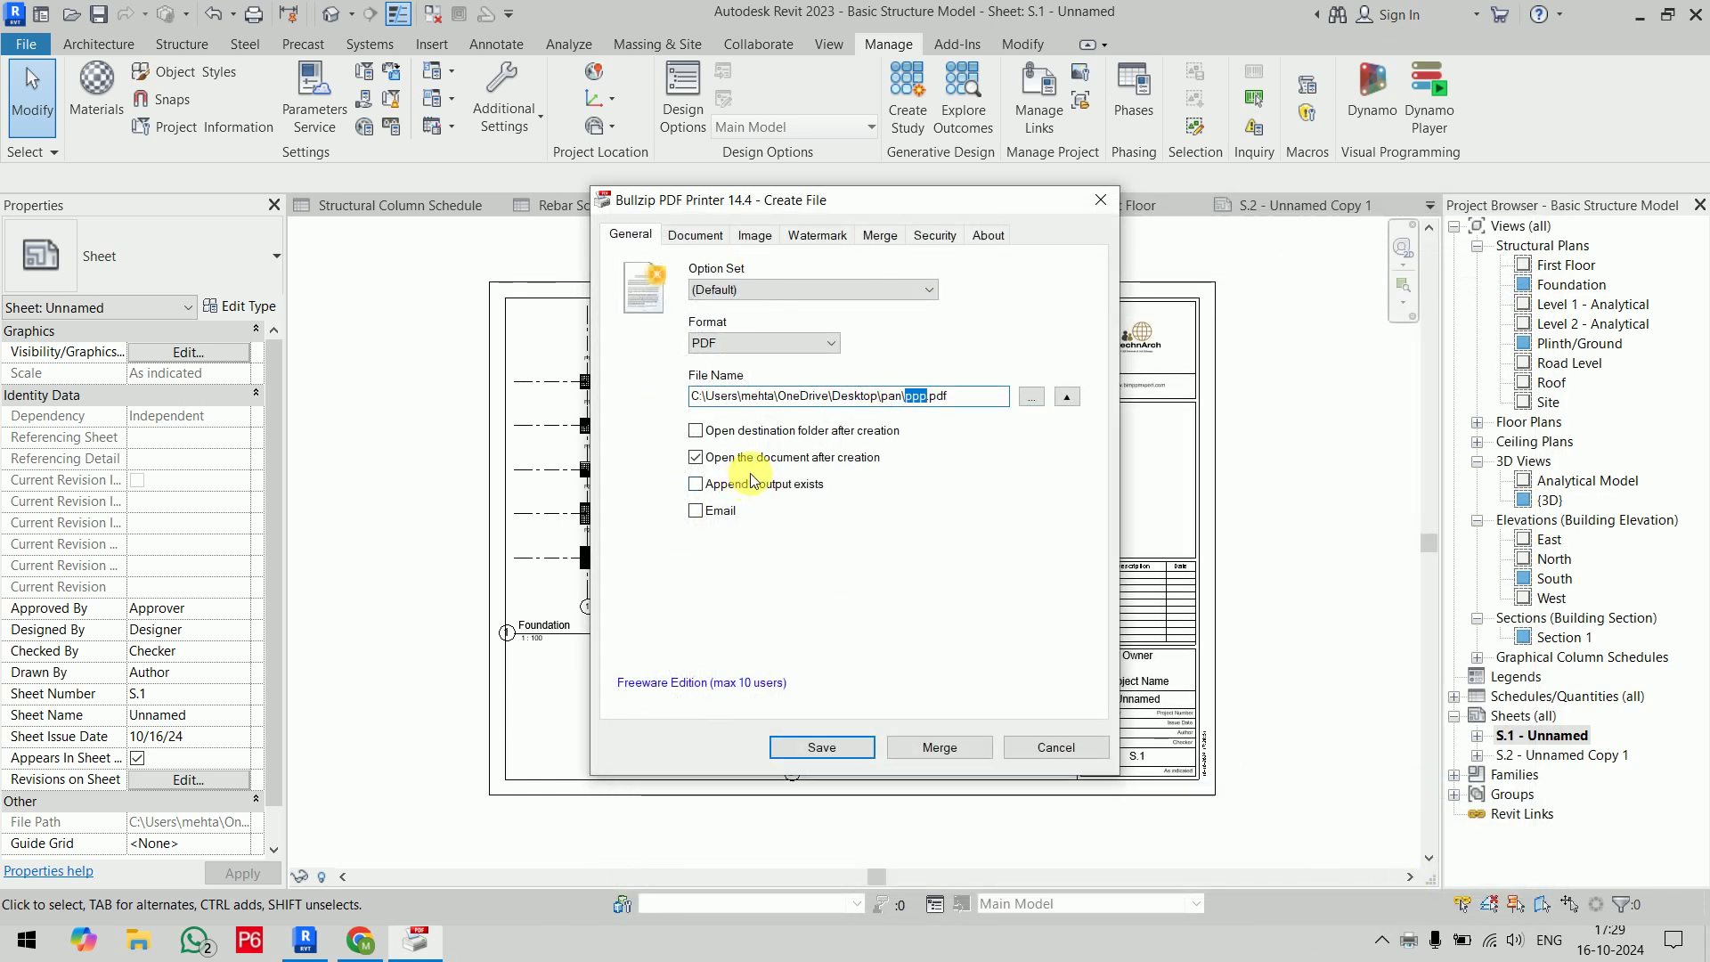
Set the existing Basic Structure Model PDF in the pan folder as the append file and save the output PDF
left_click(697, 237)
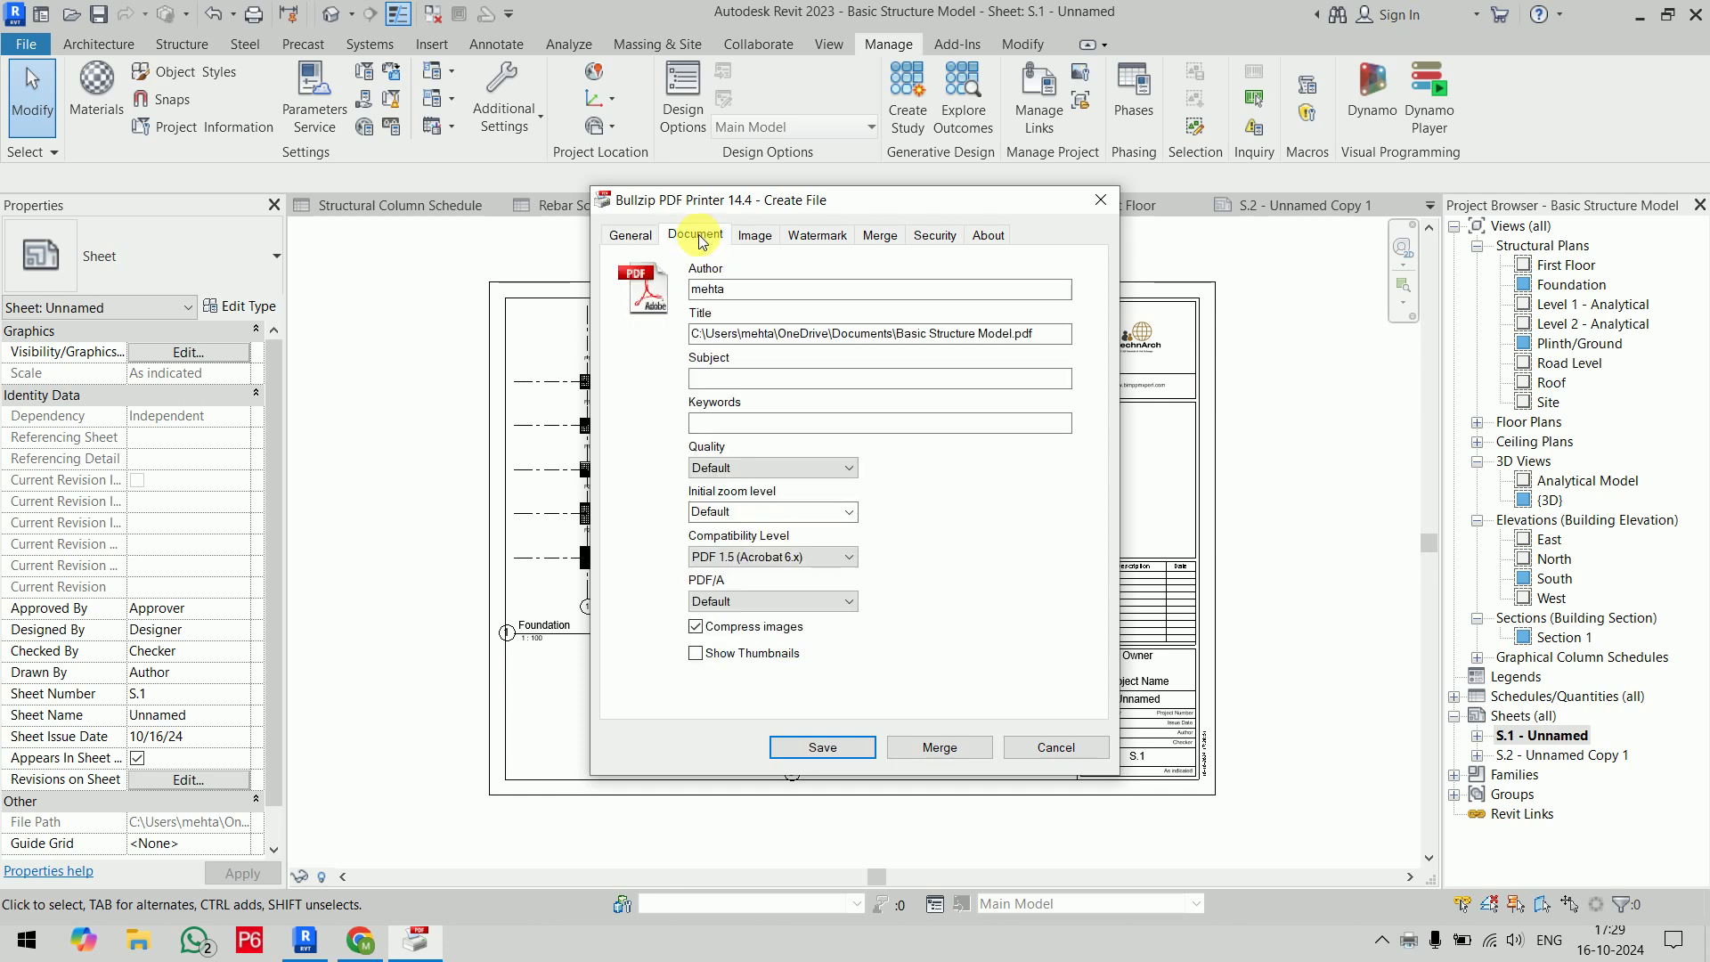
left_click(753, 235)
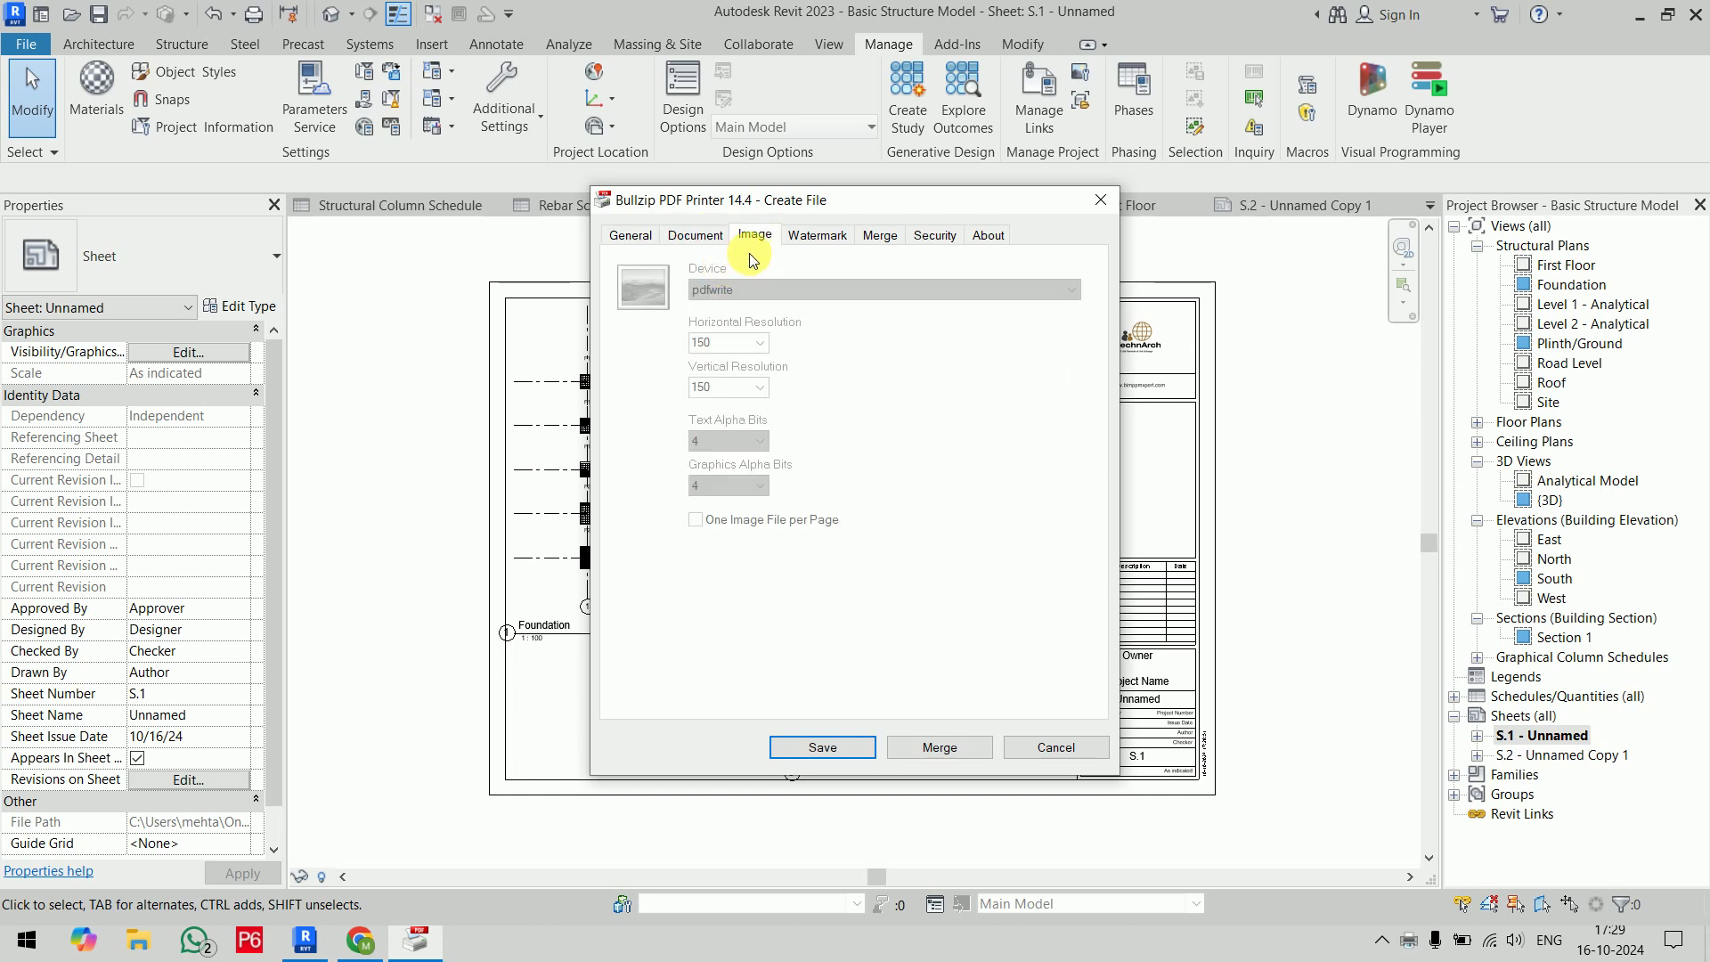
left_click(820, 238)
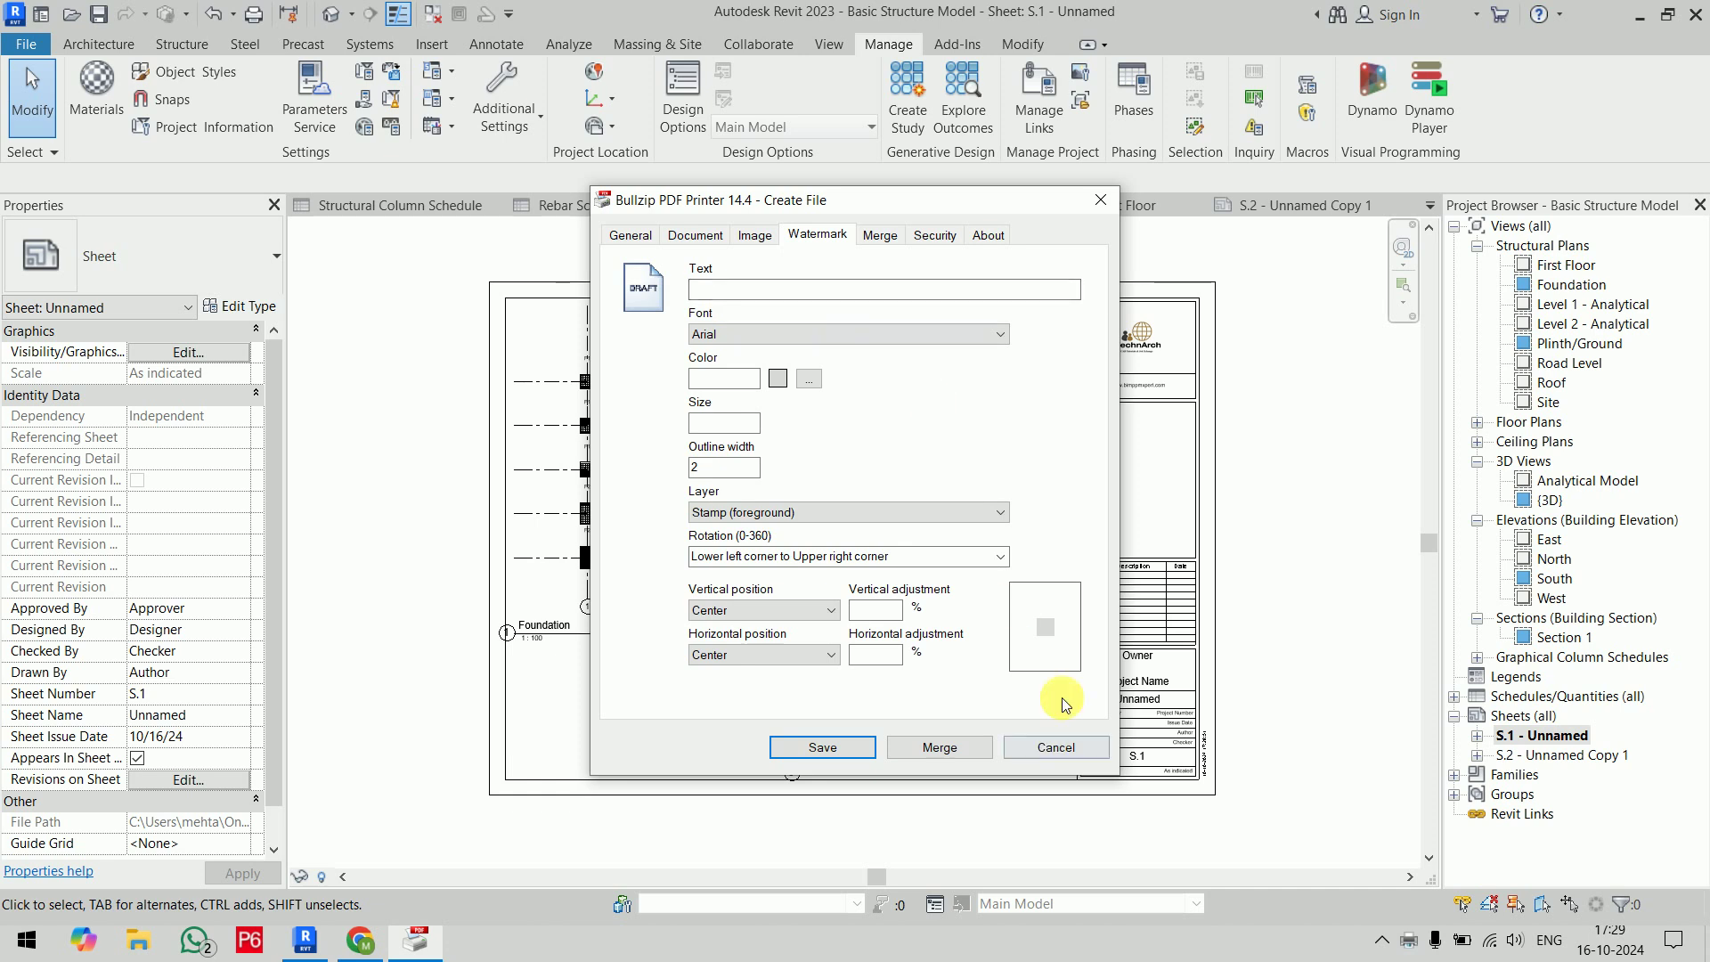
left_click(880, 235)
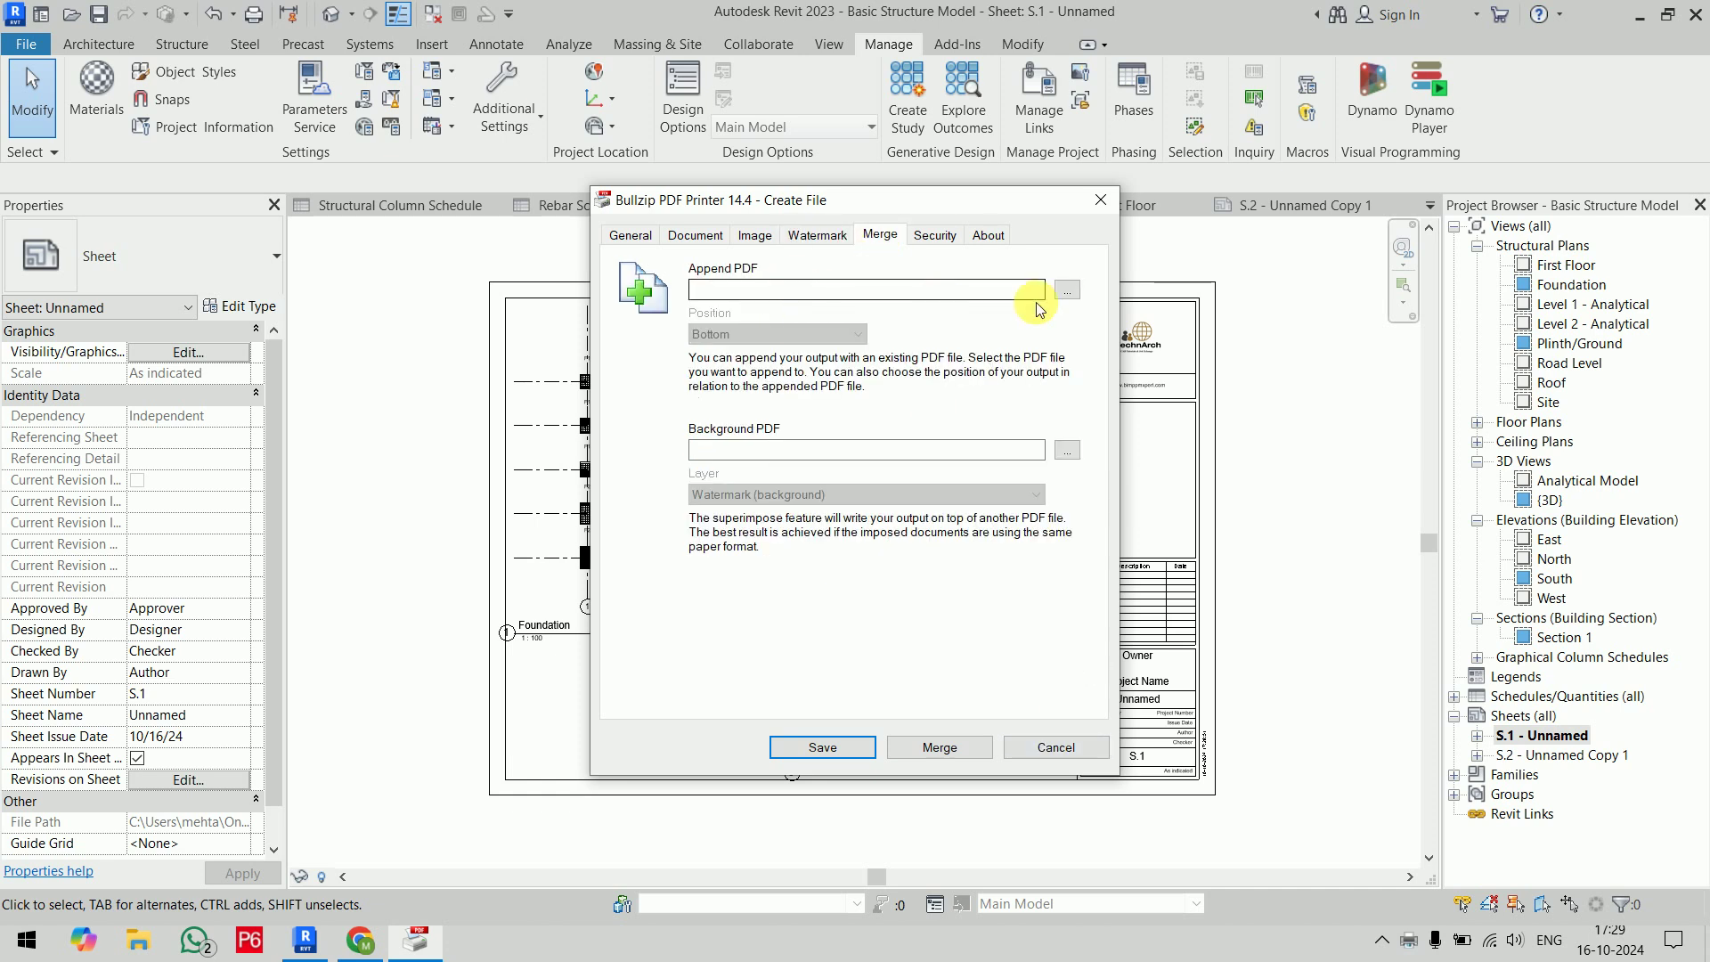
left_click(1066, 290)
left_click(854, 419)
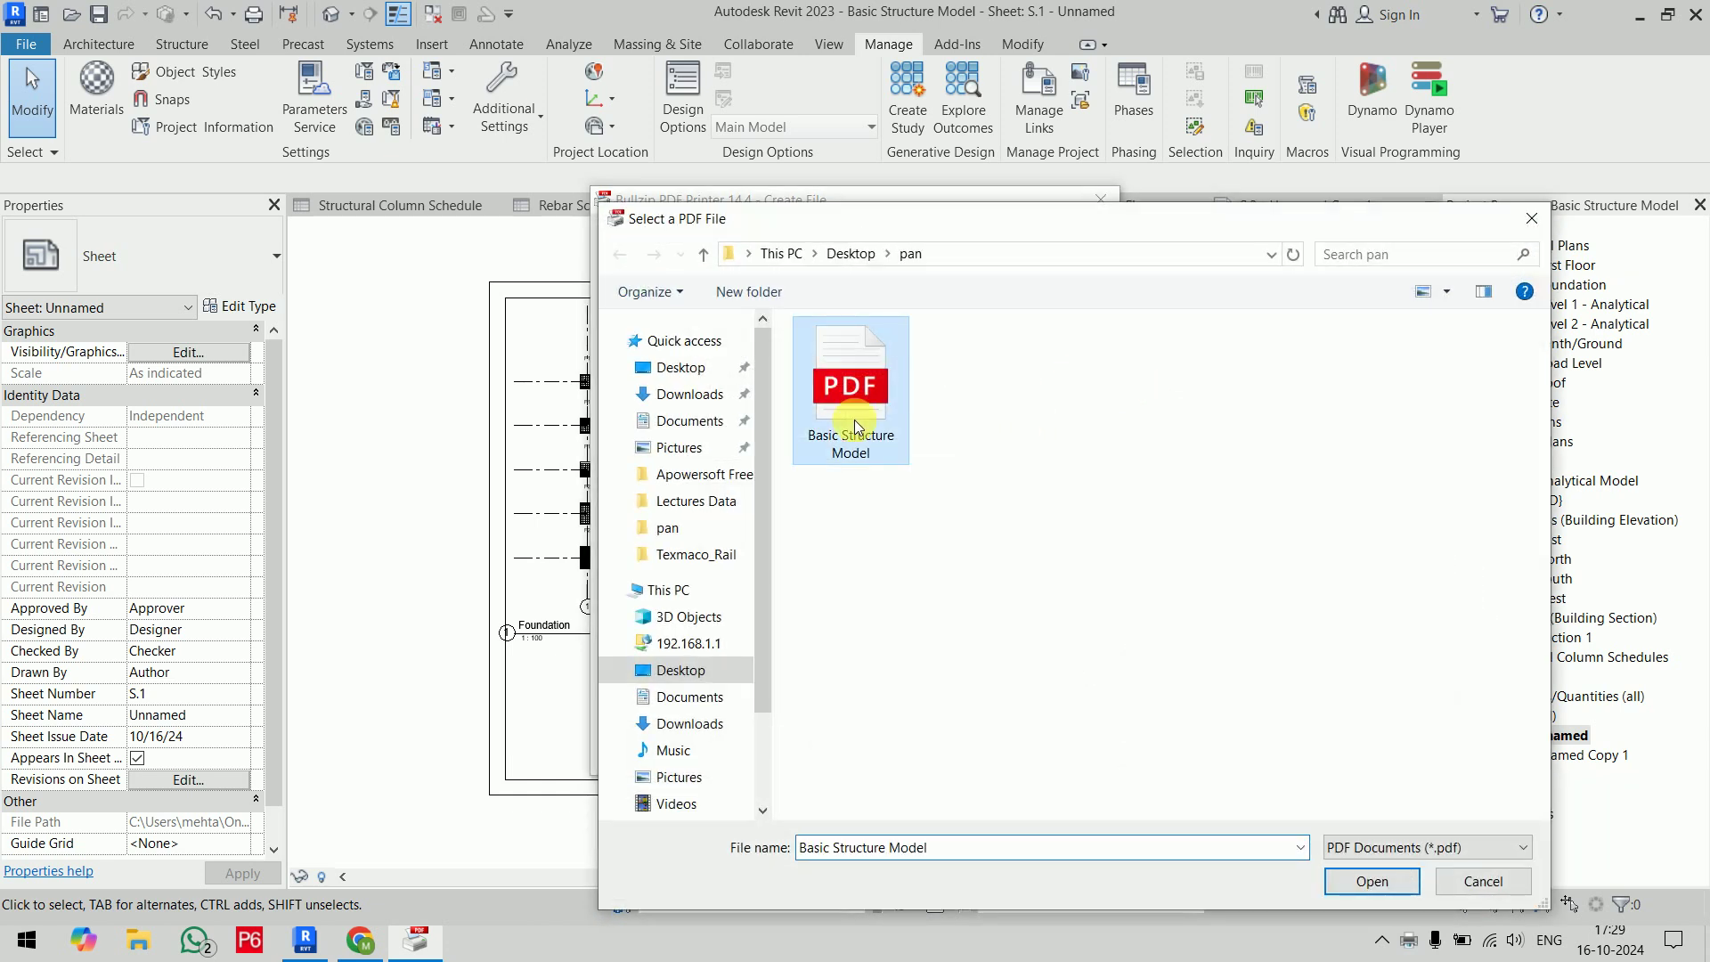
left_click(1415, 883)
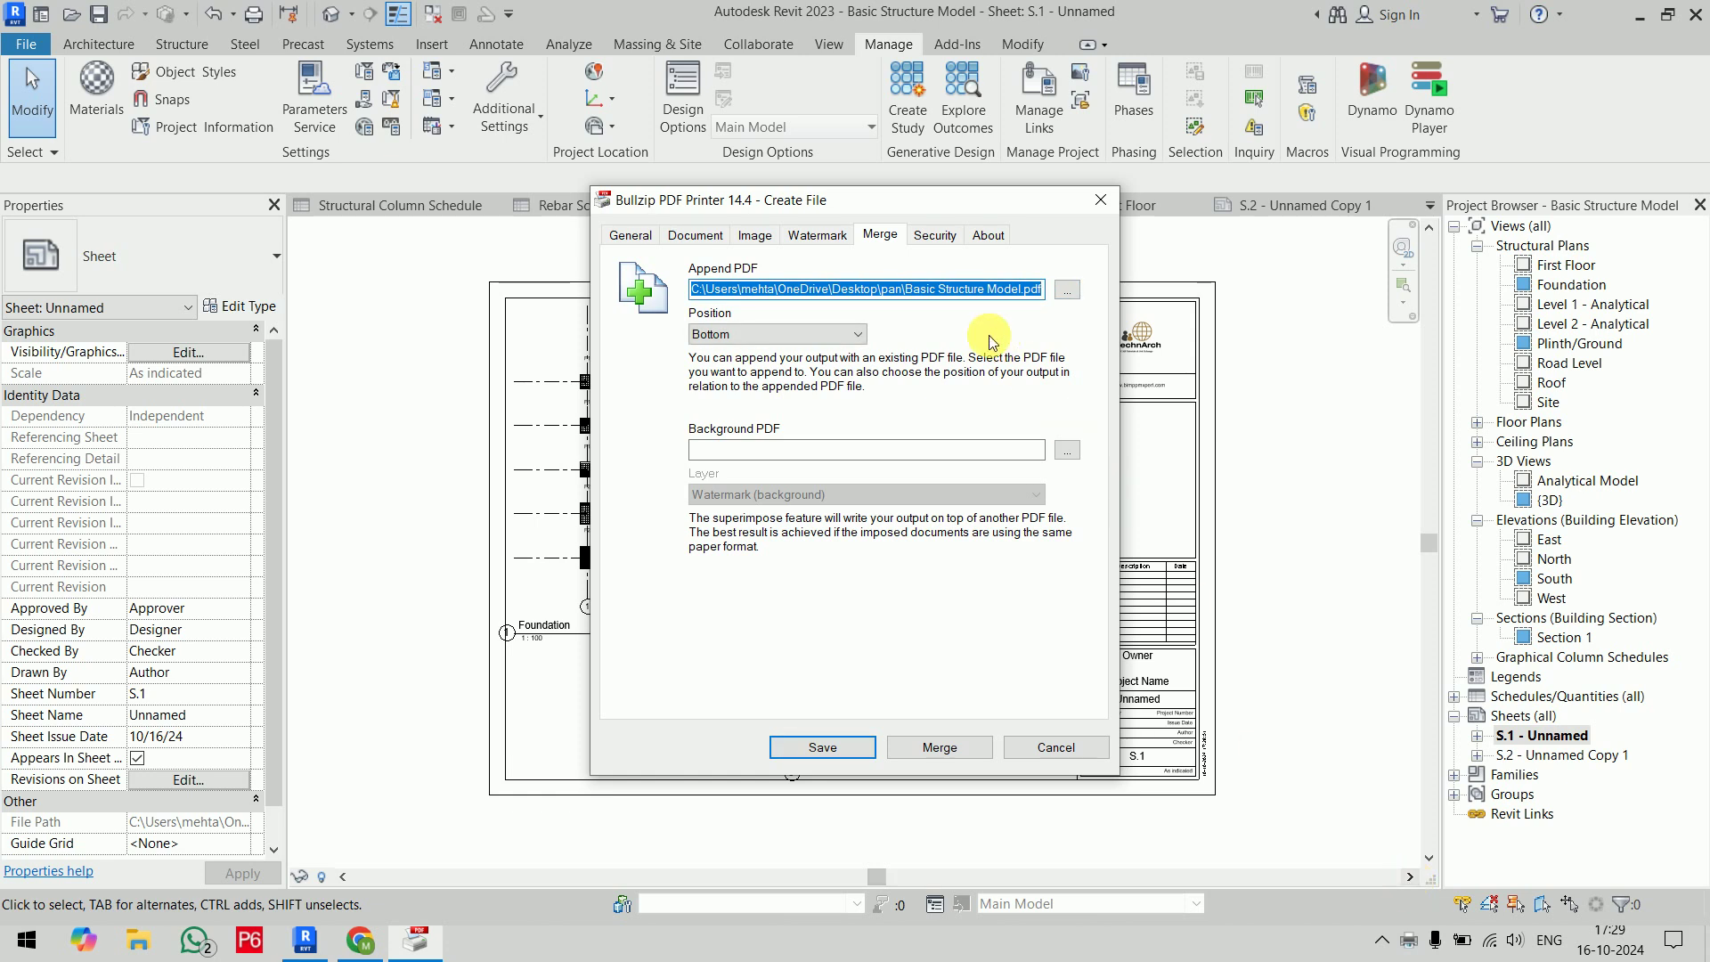
left_click(935, 237)
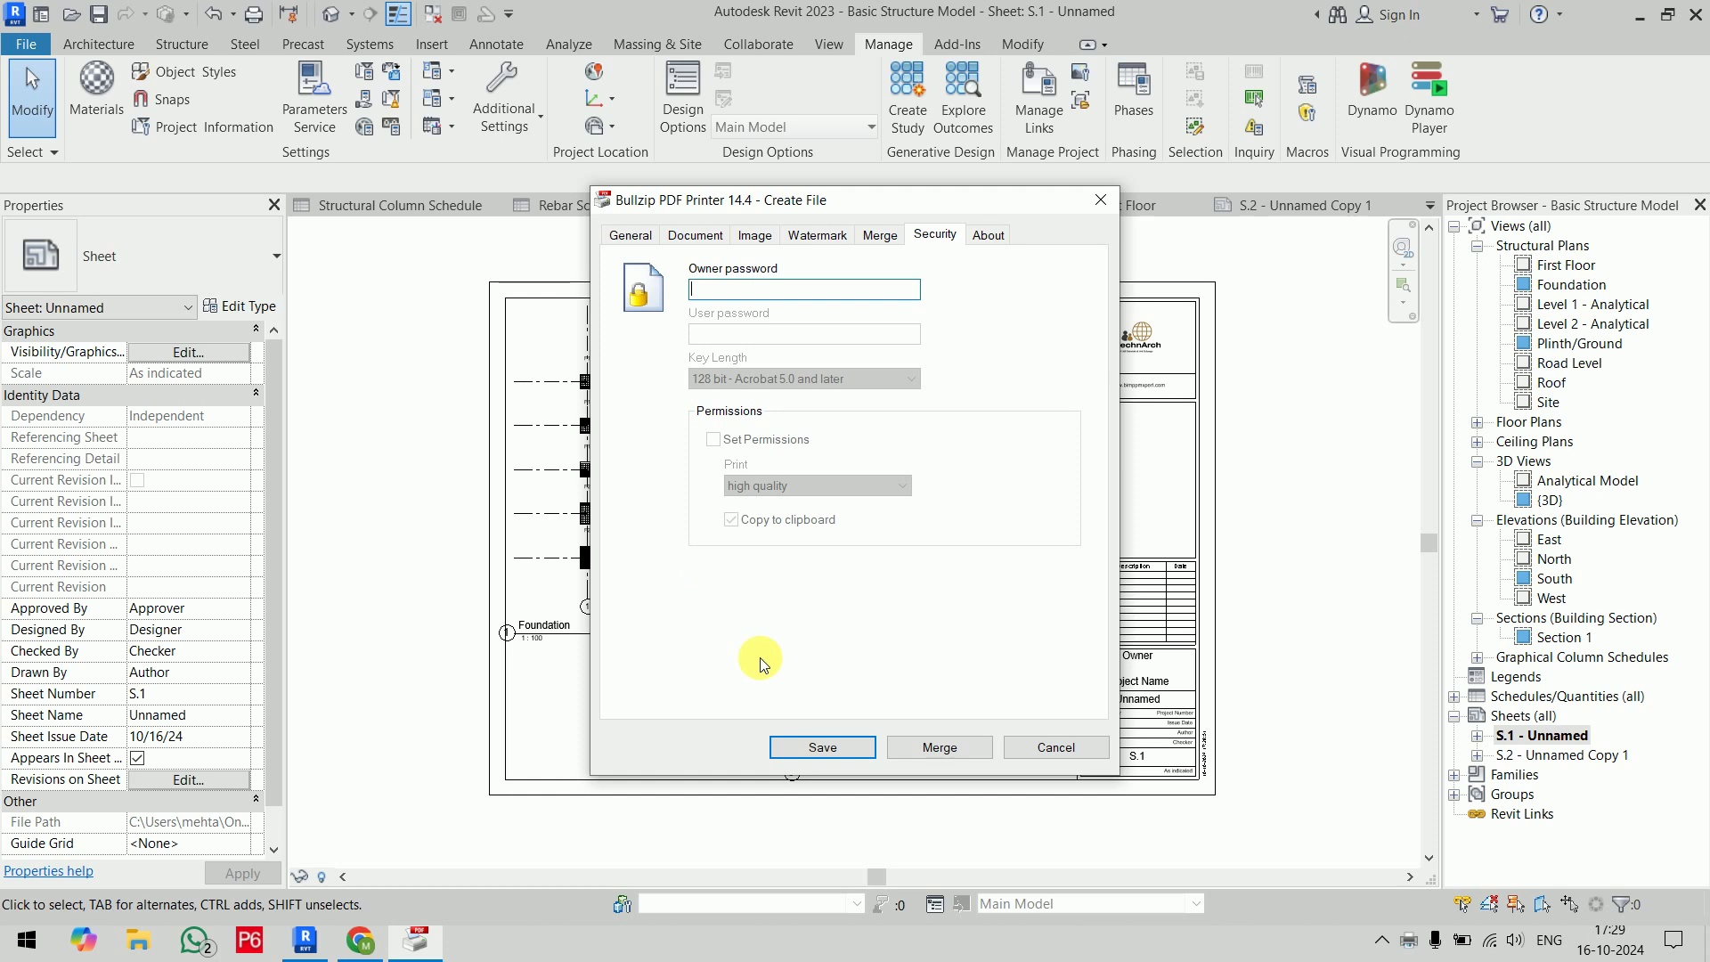
left_click(804, 746)
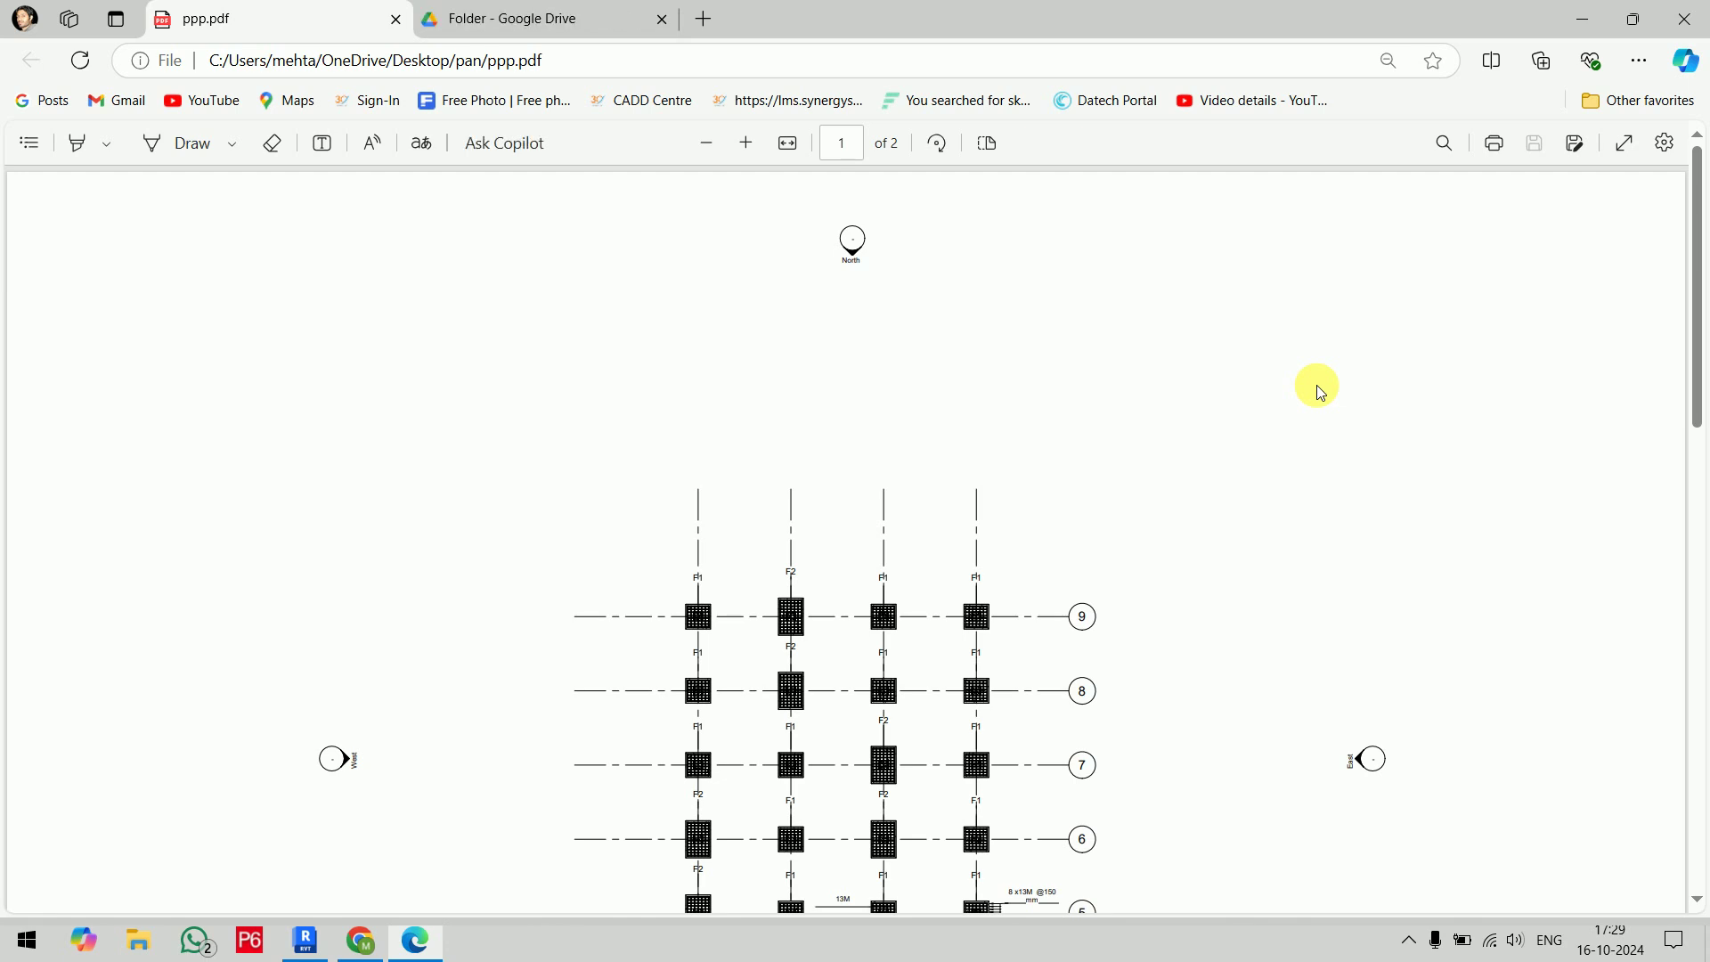
Examine the foundation plan page and the sheet S.1 page of ppp.pdf, and close the PDF
scroll(1321, 392, "down", 6)
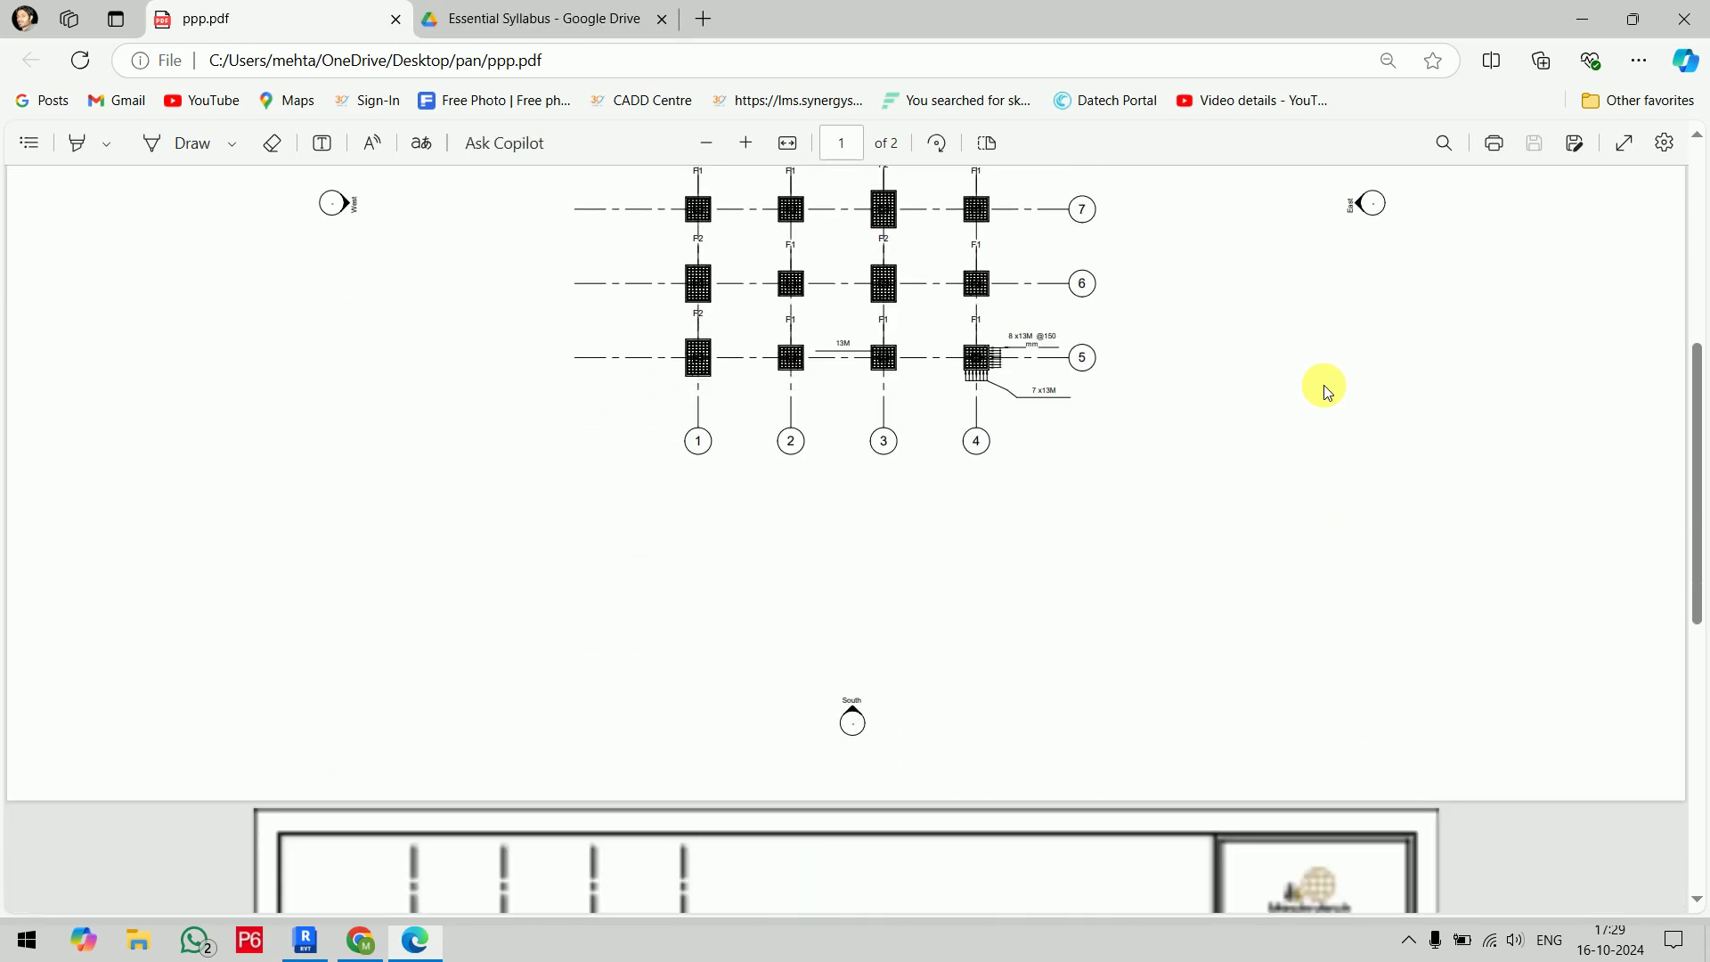
scroll(1324, 385, "up", 6)
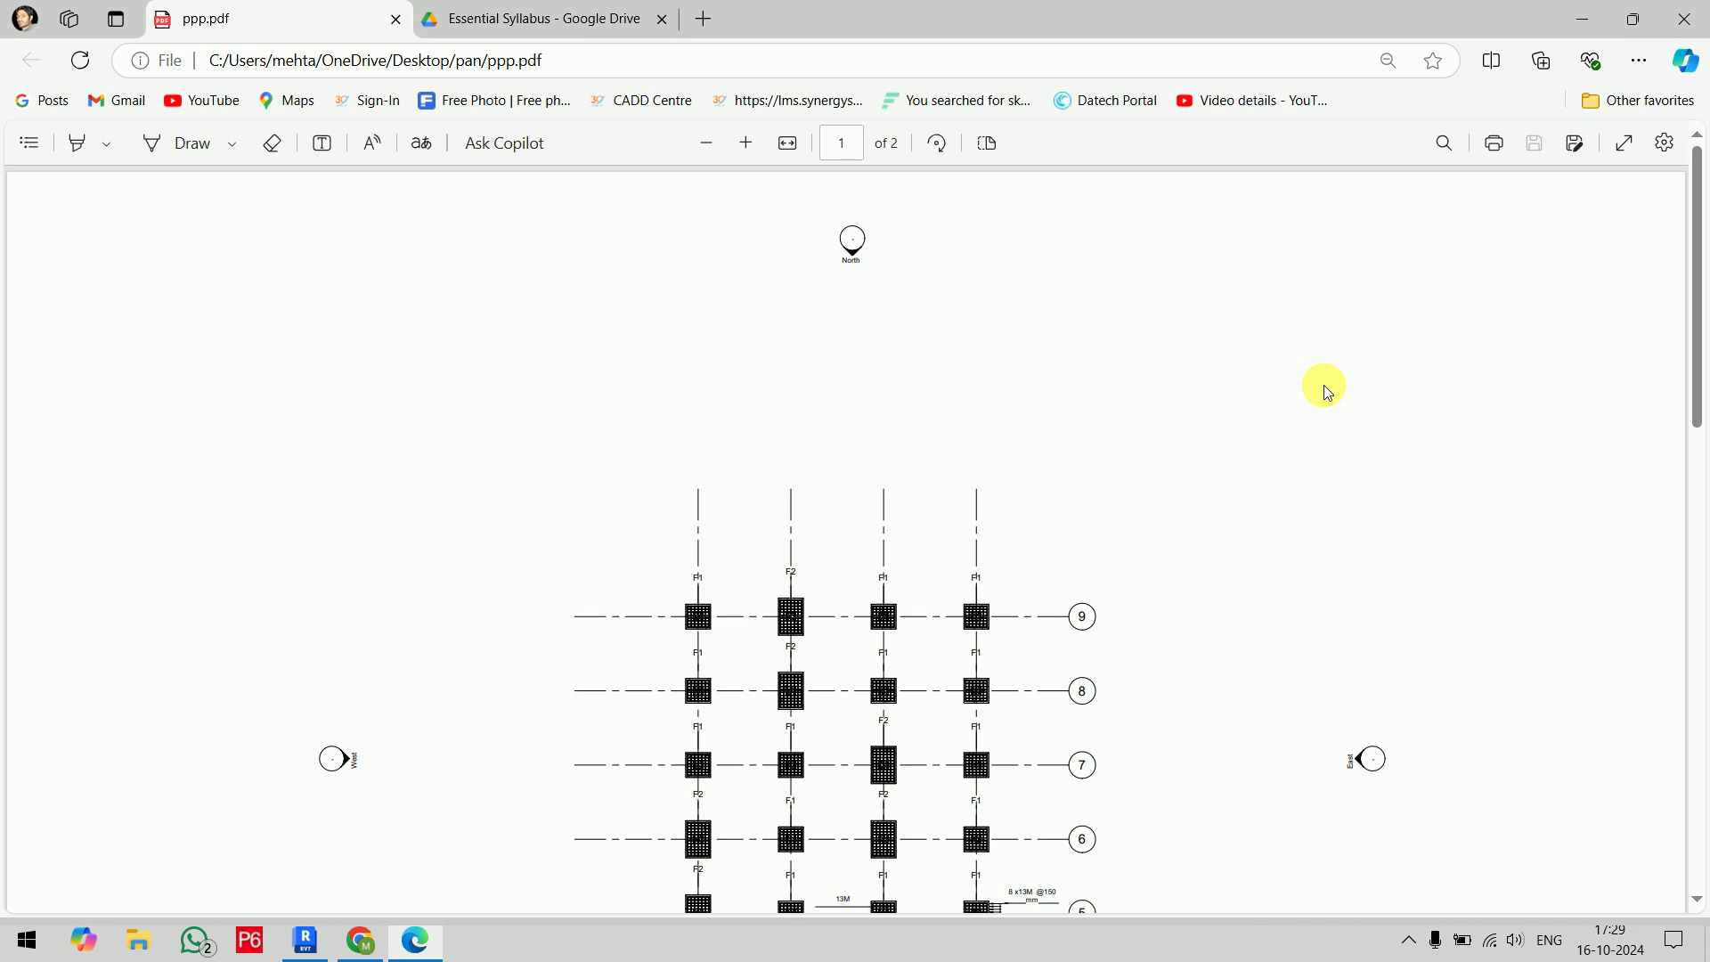
scroll(1324, 385, "down", 10)
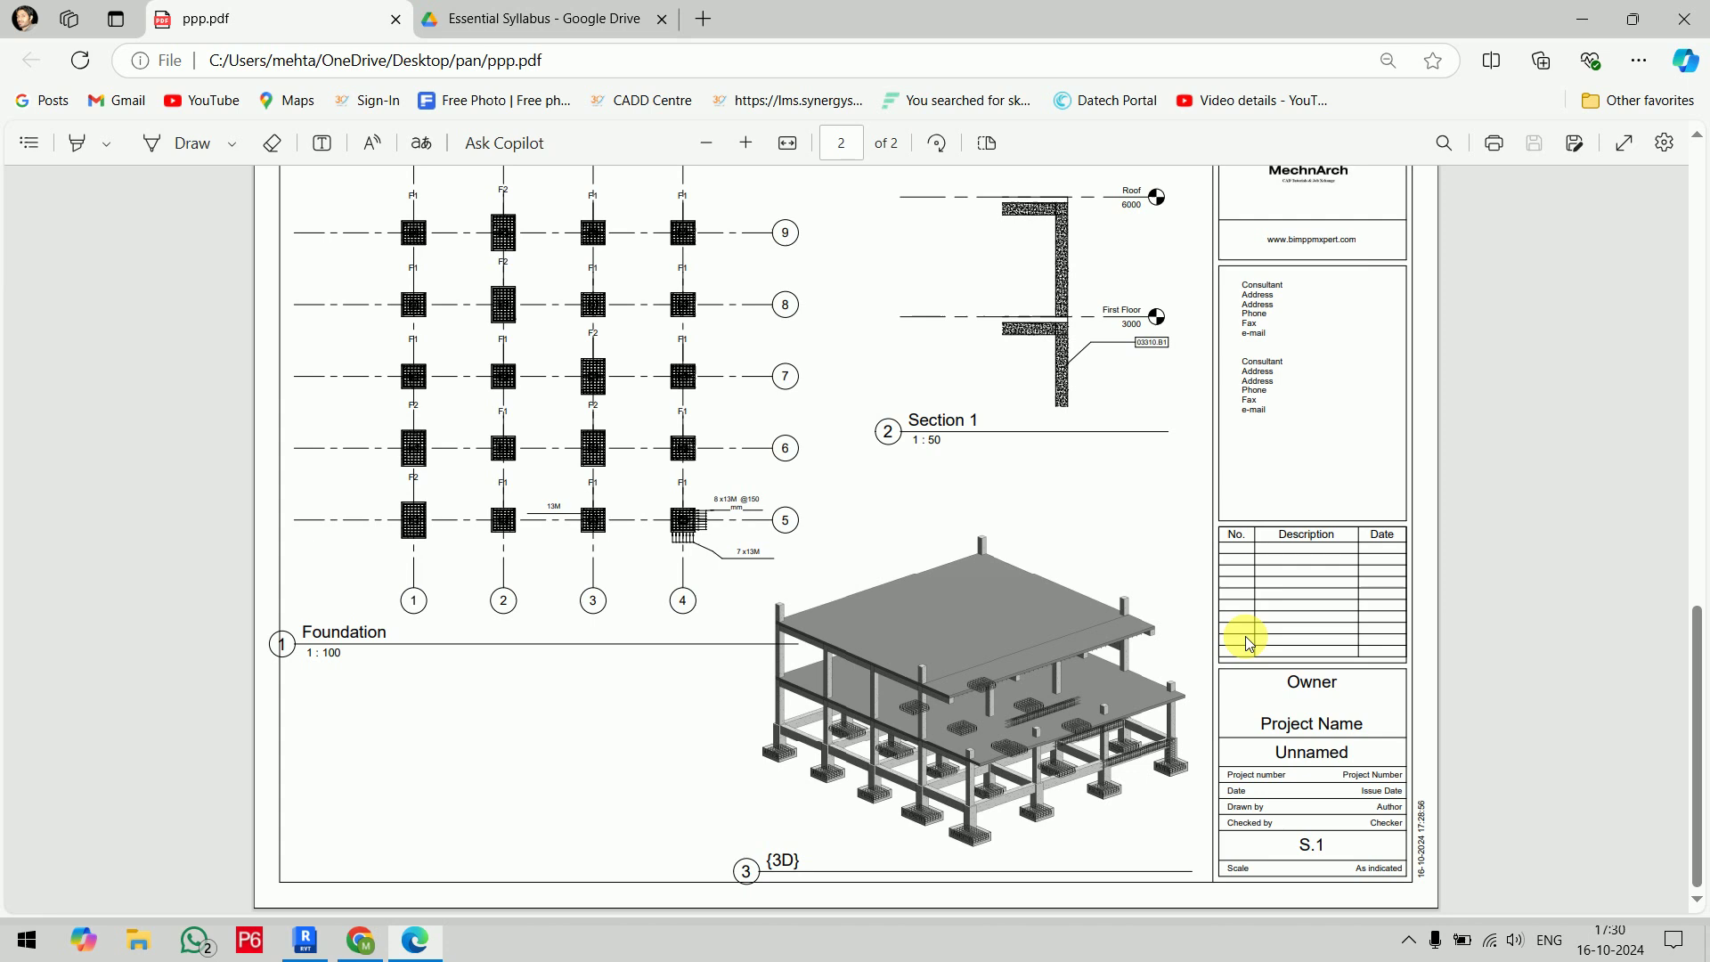
scroll(1248, 637, "up", 3)
scroll(1247, 637, "down", 3)
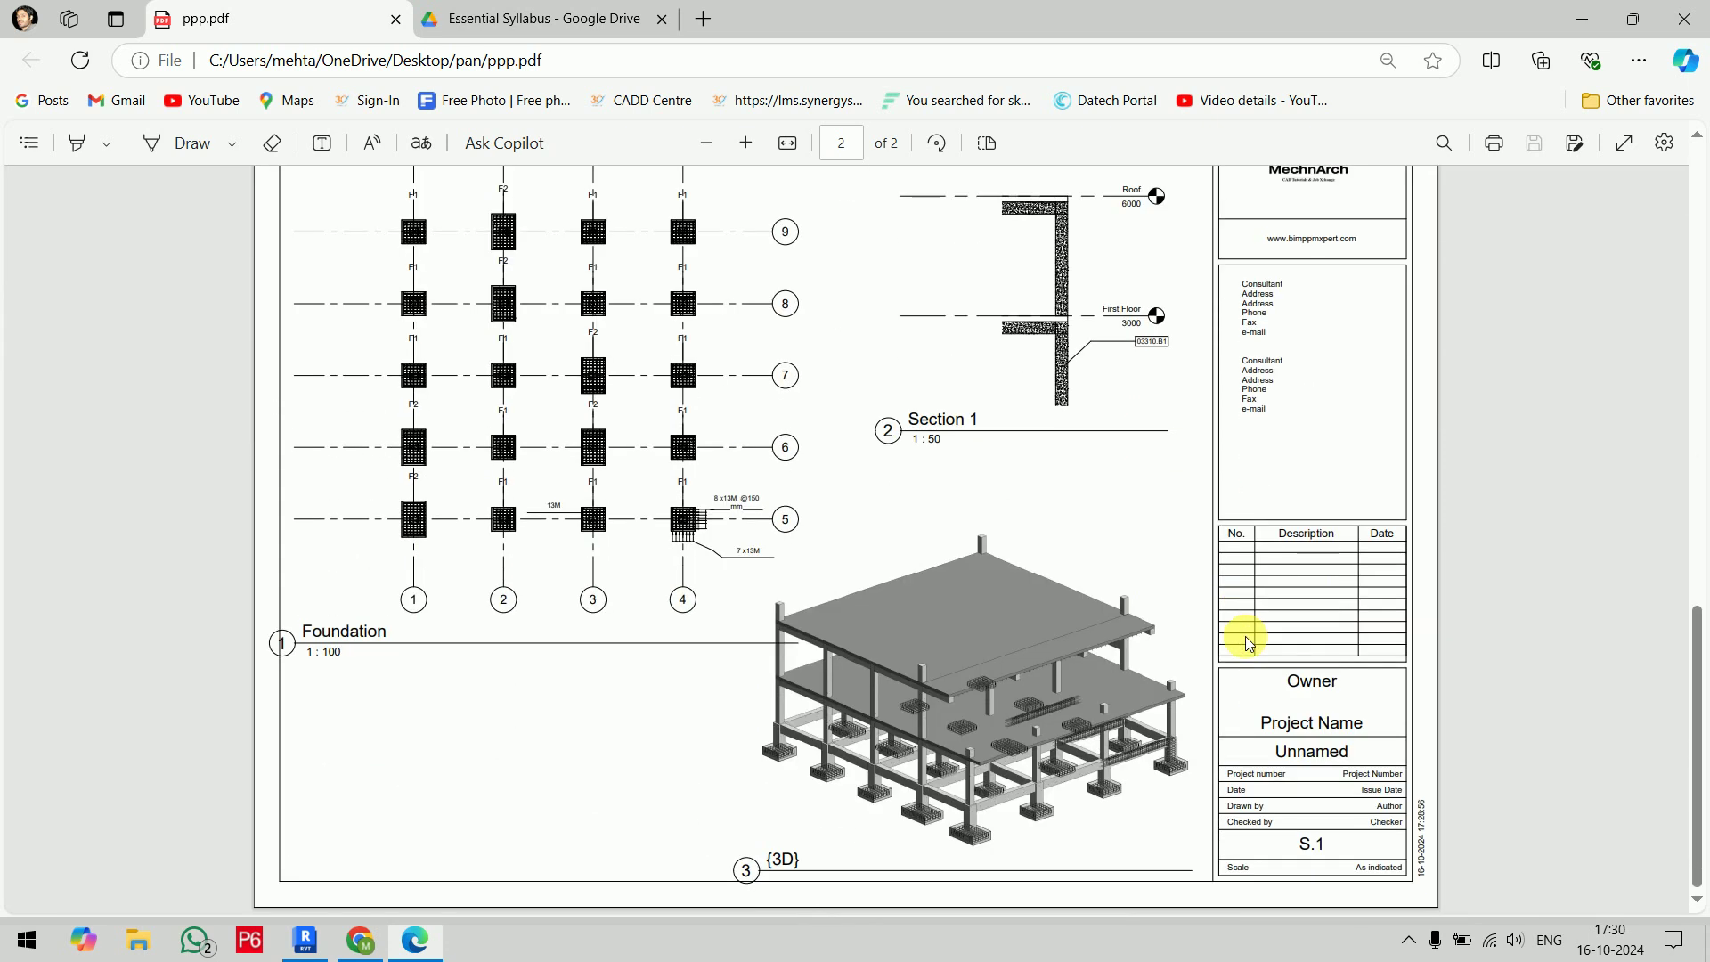
scroll(1248, 638, "up", 3)
scroll(1491, 737, "down", 3)
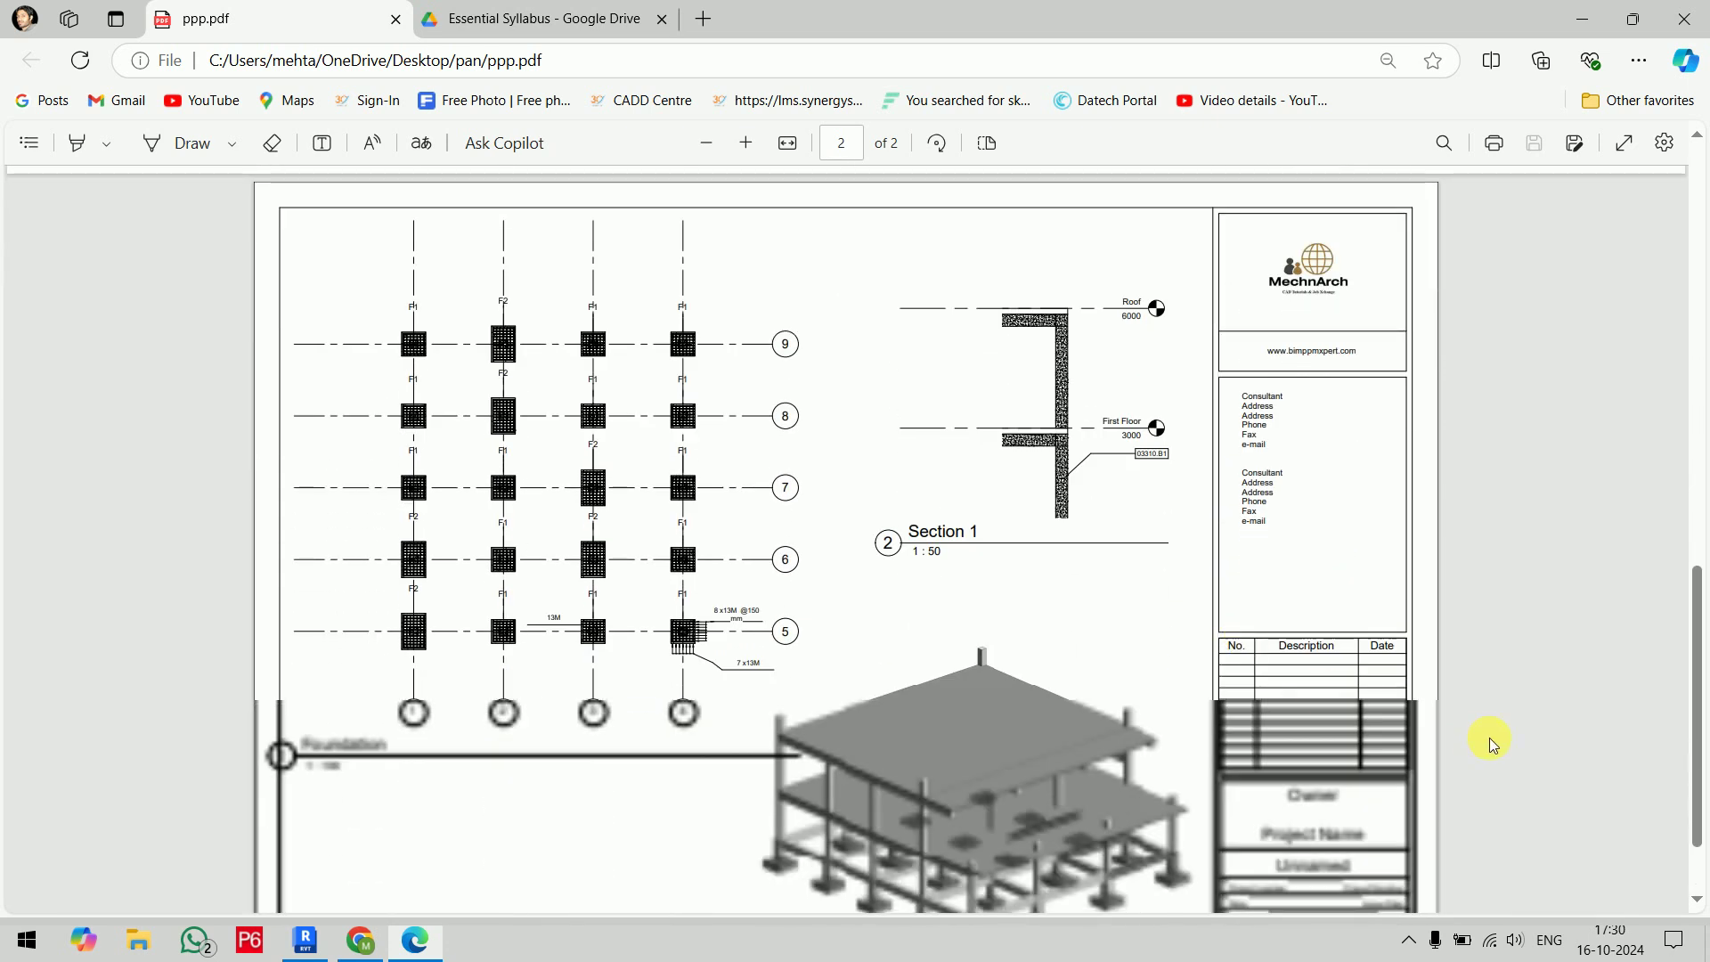
left_click(1700, 10)
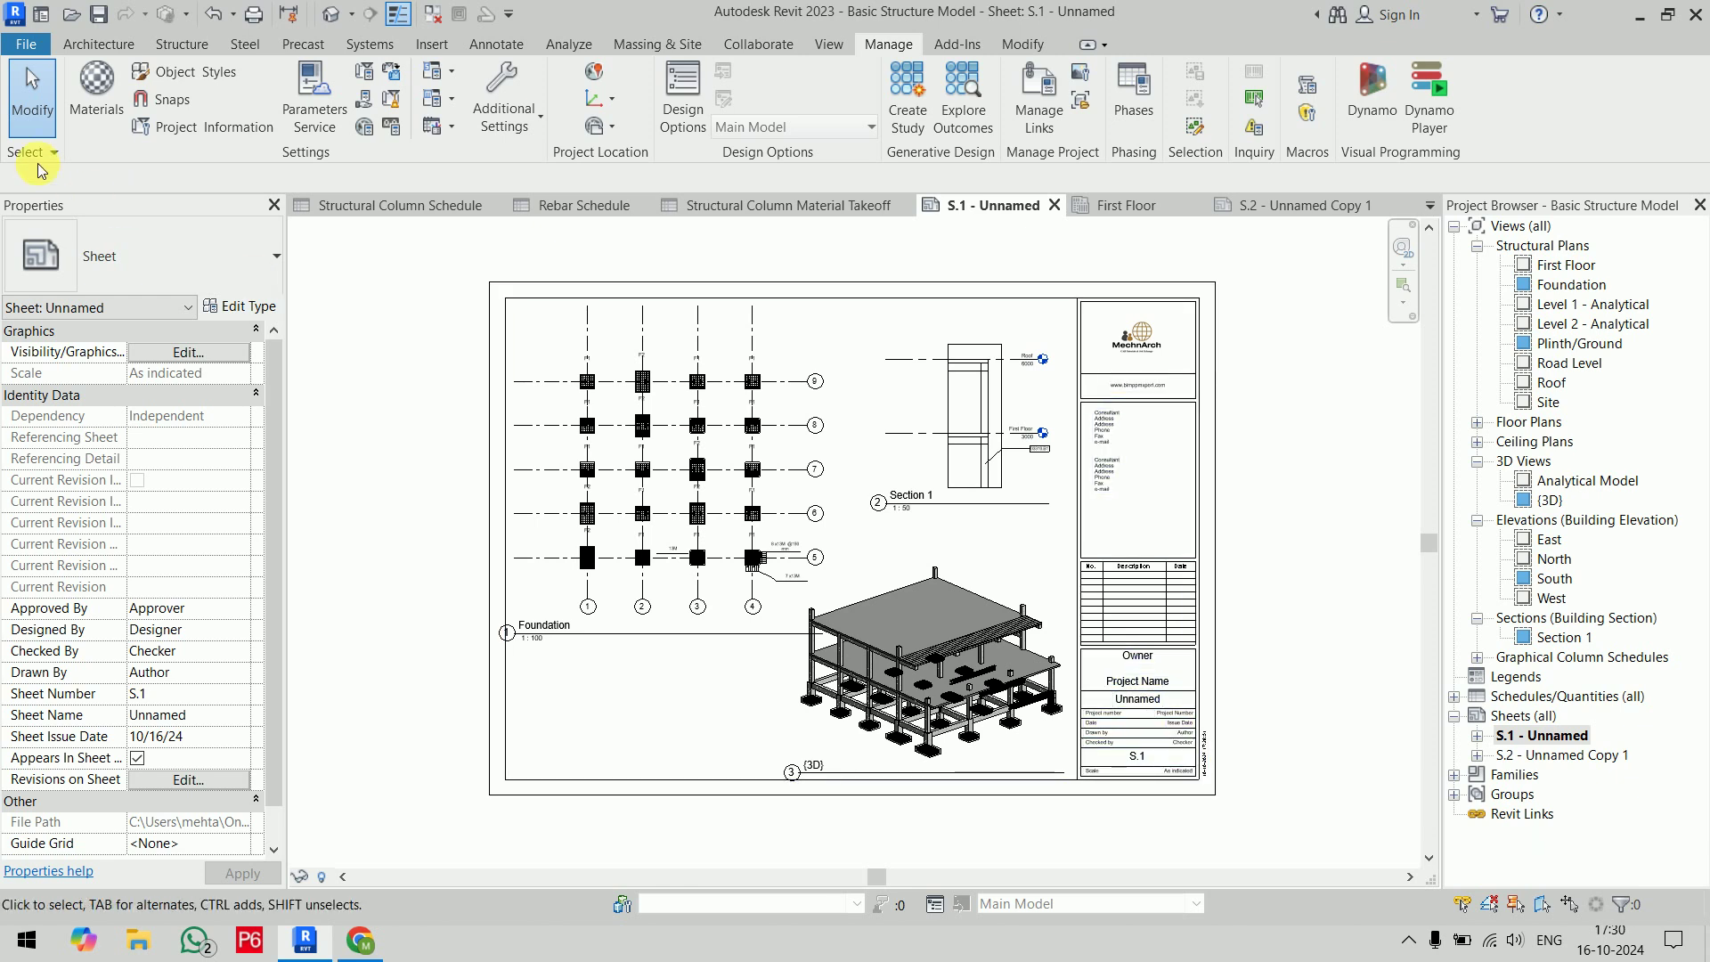
Start a DWG export of the current sheet S.1 with the in-session export setup, reviewing its layer settings by category
key("alt+f")
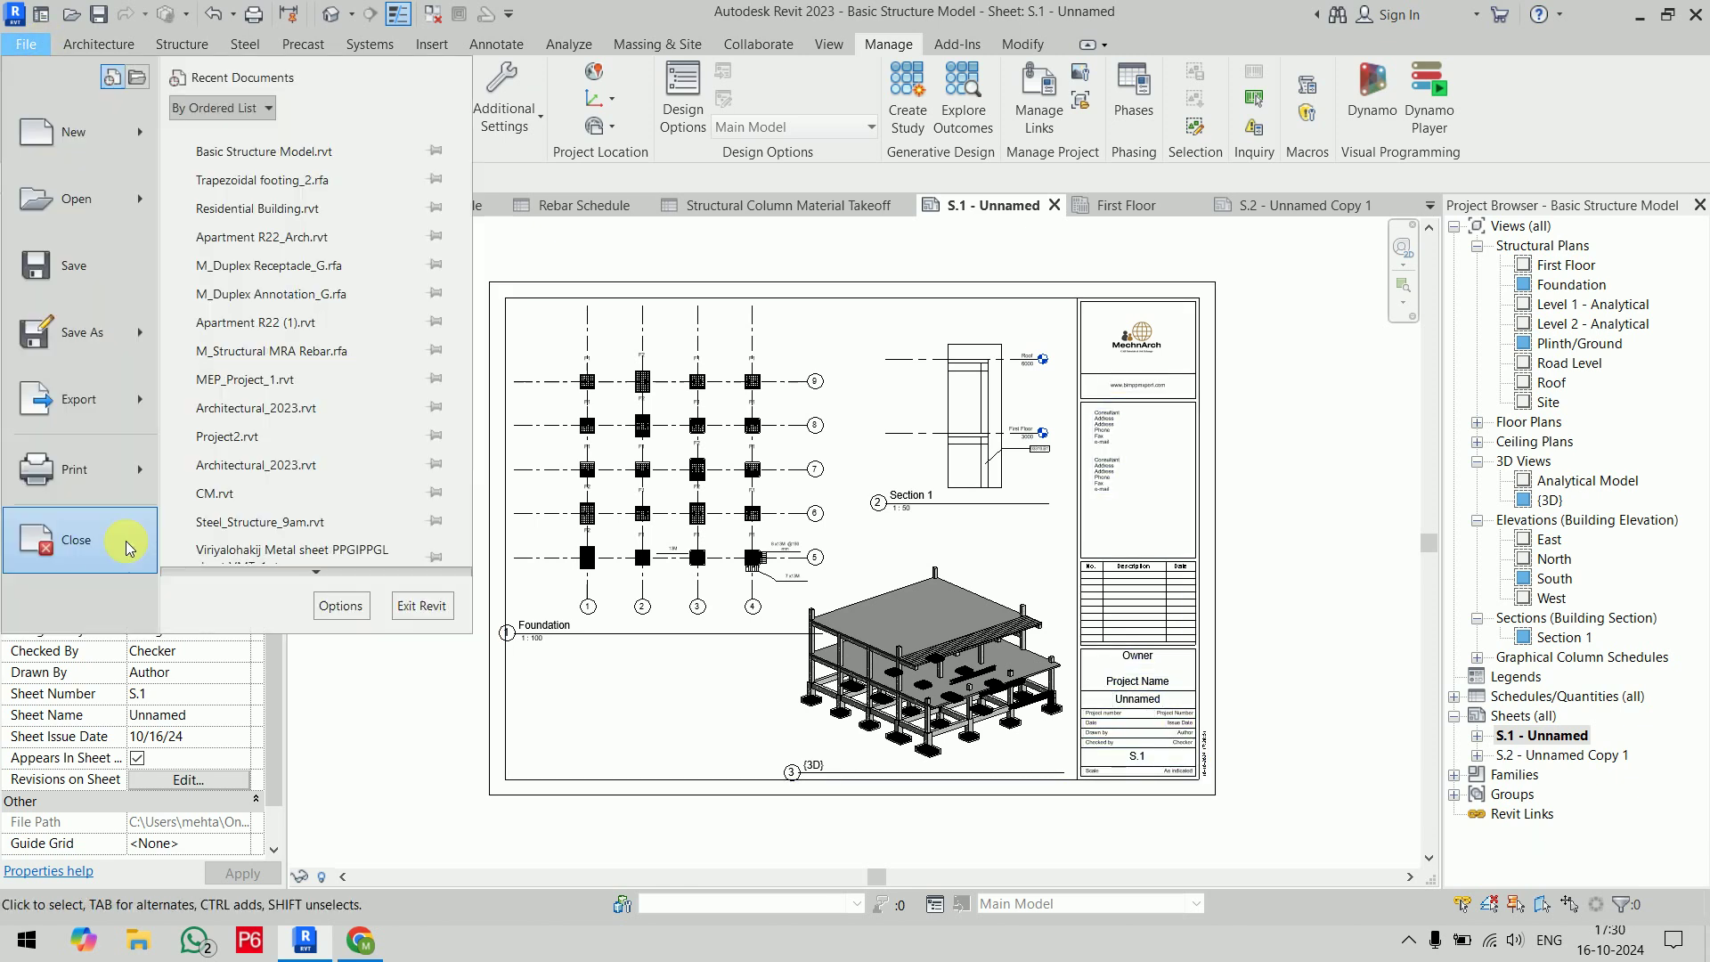
mouse_move(80, 395)
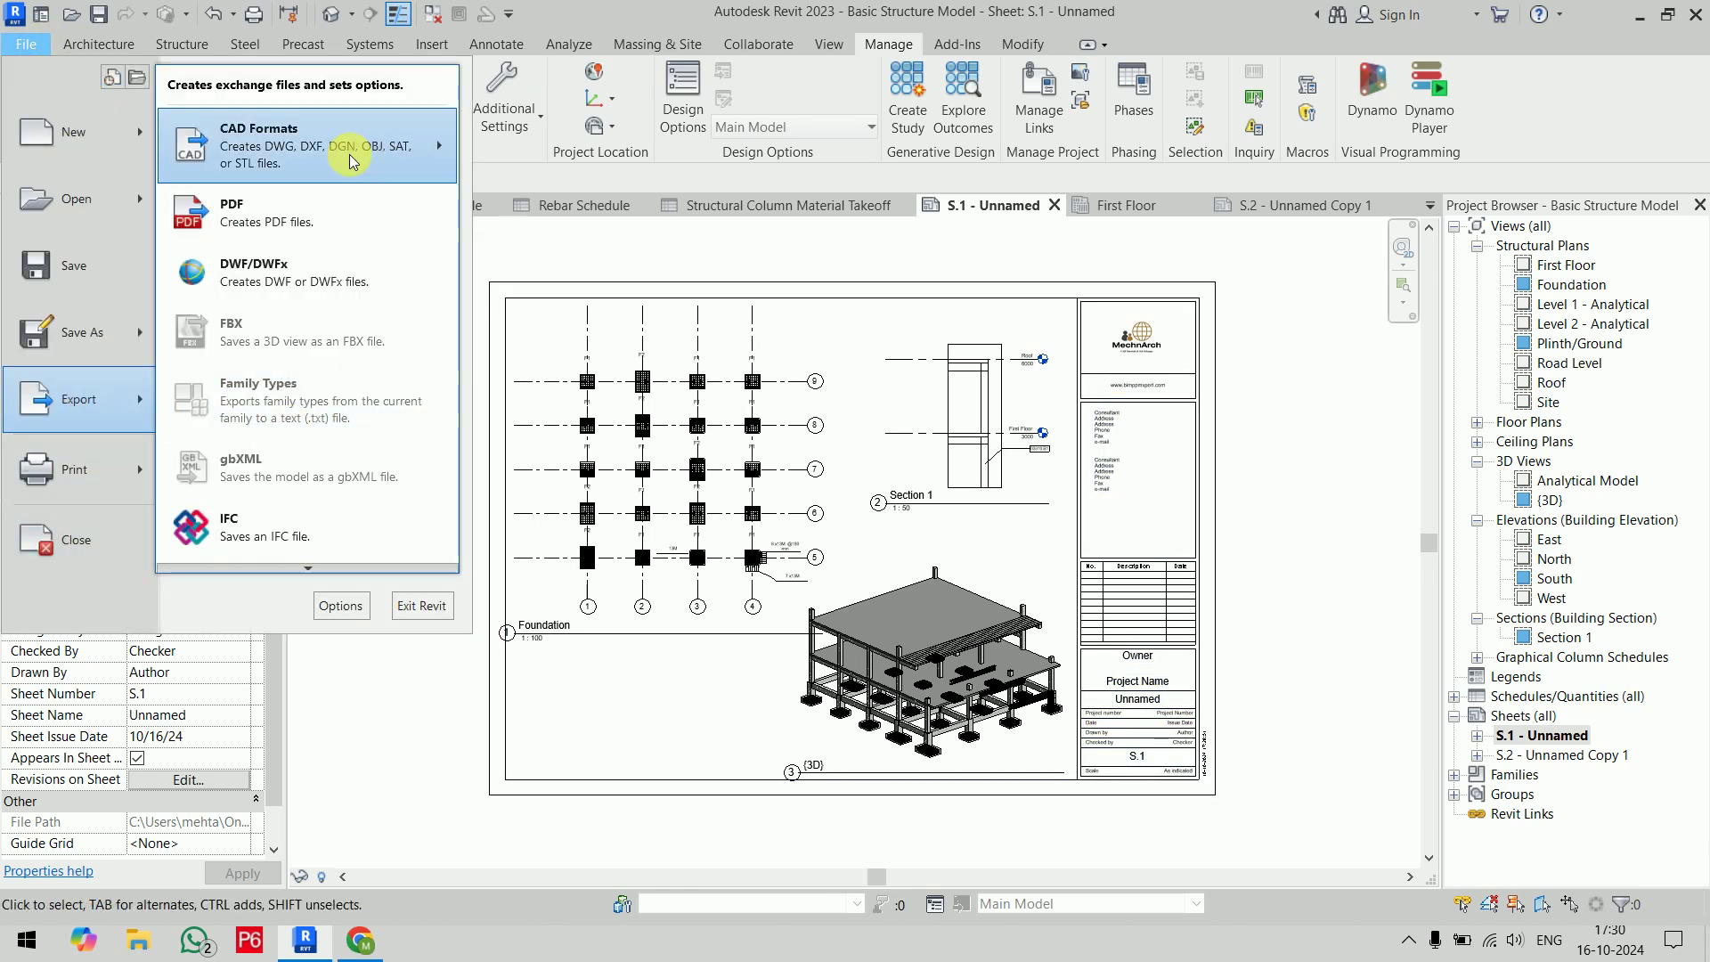
mouse_move(294, 142)
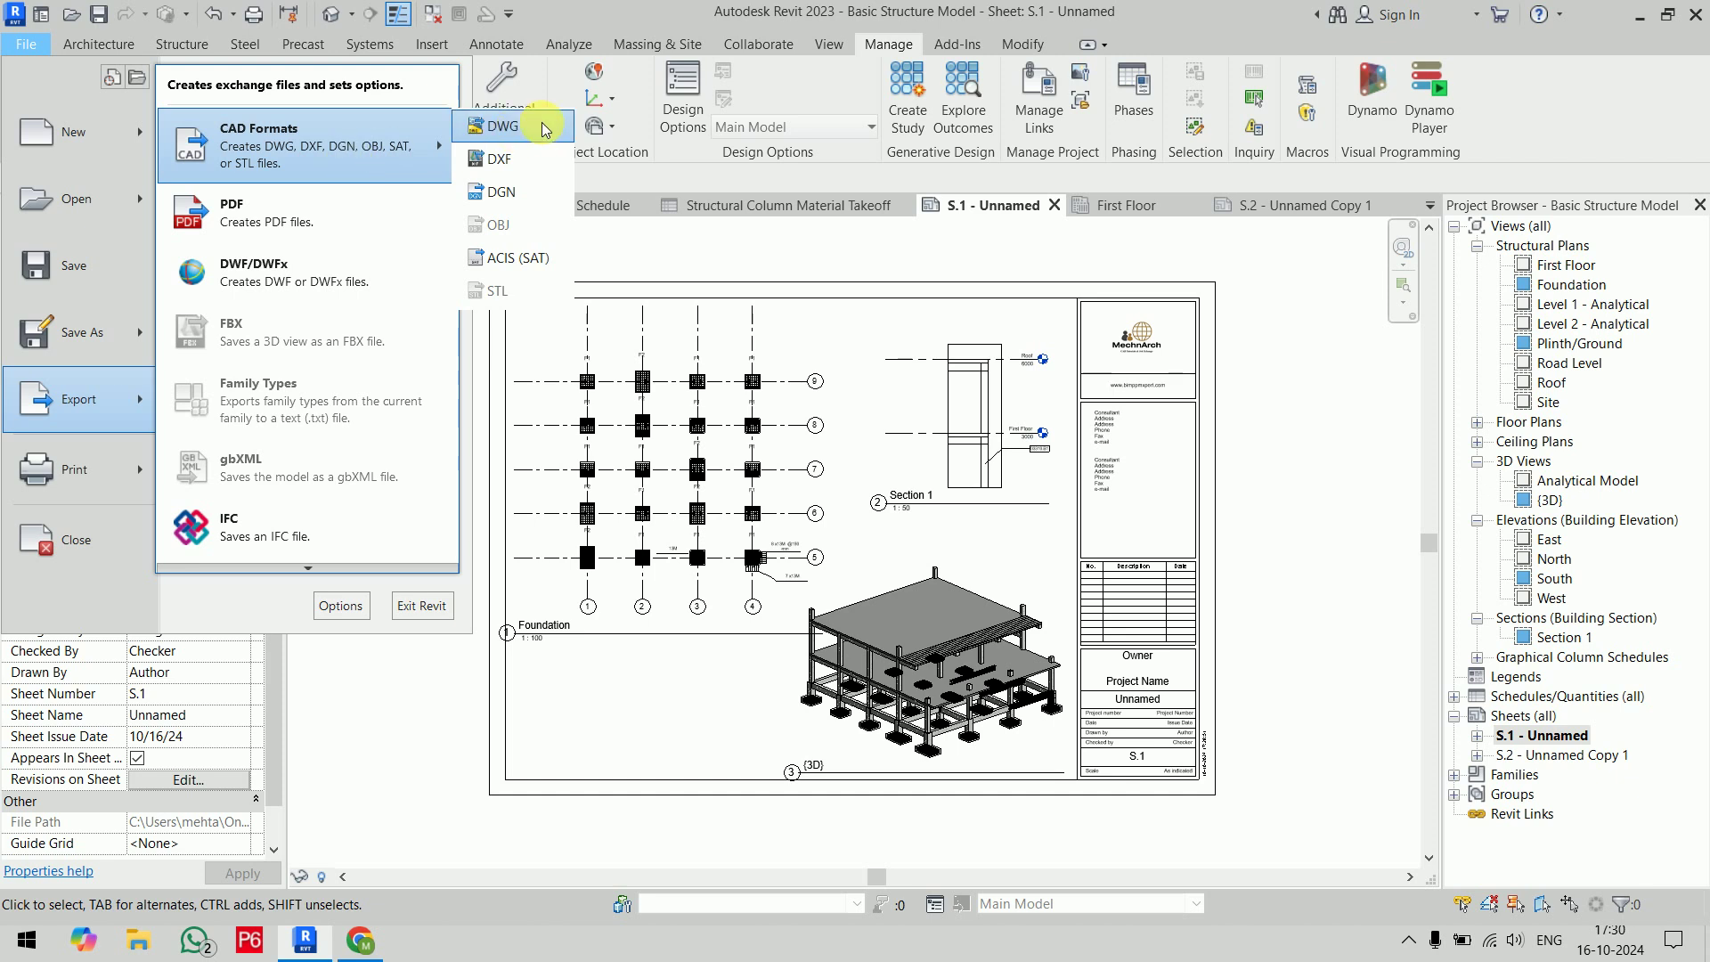
left_click(503, 125)
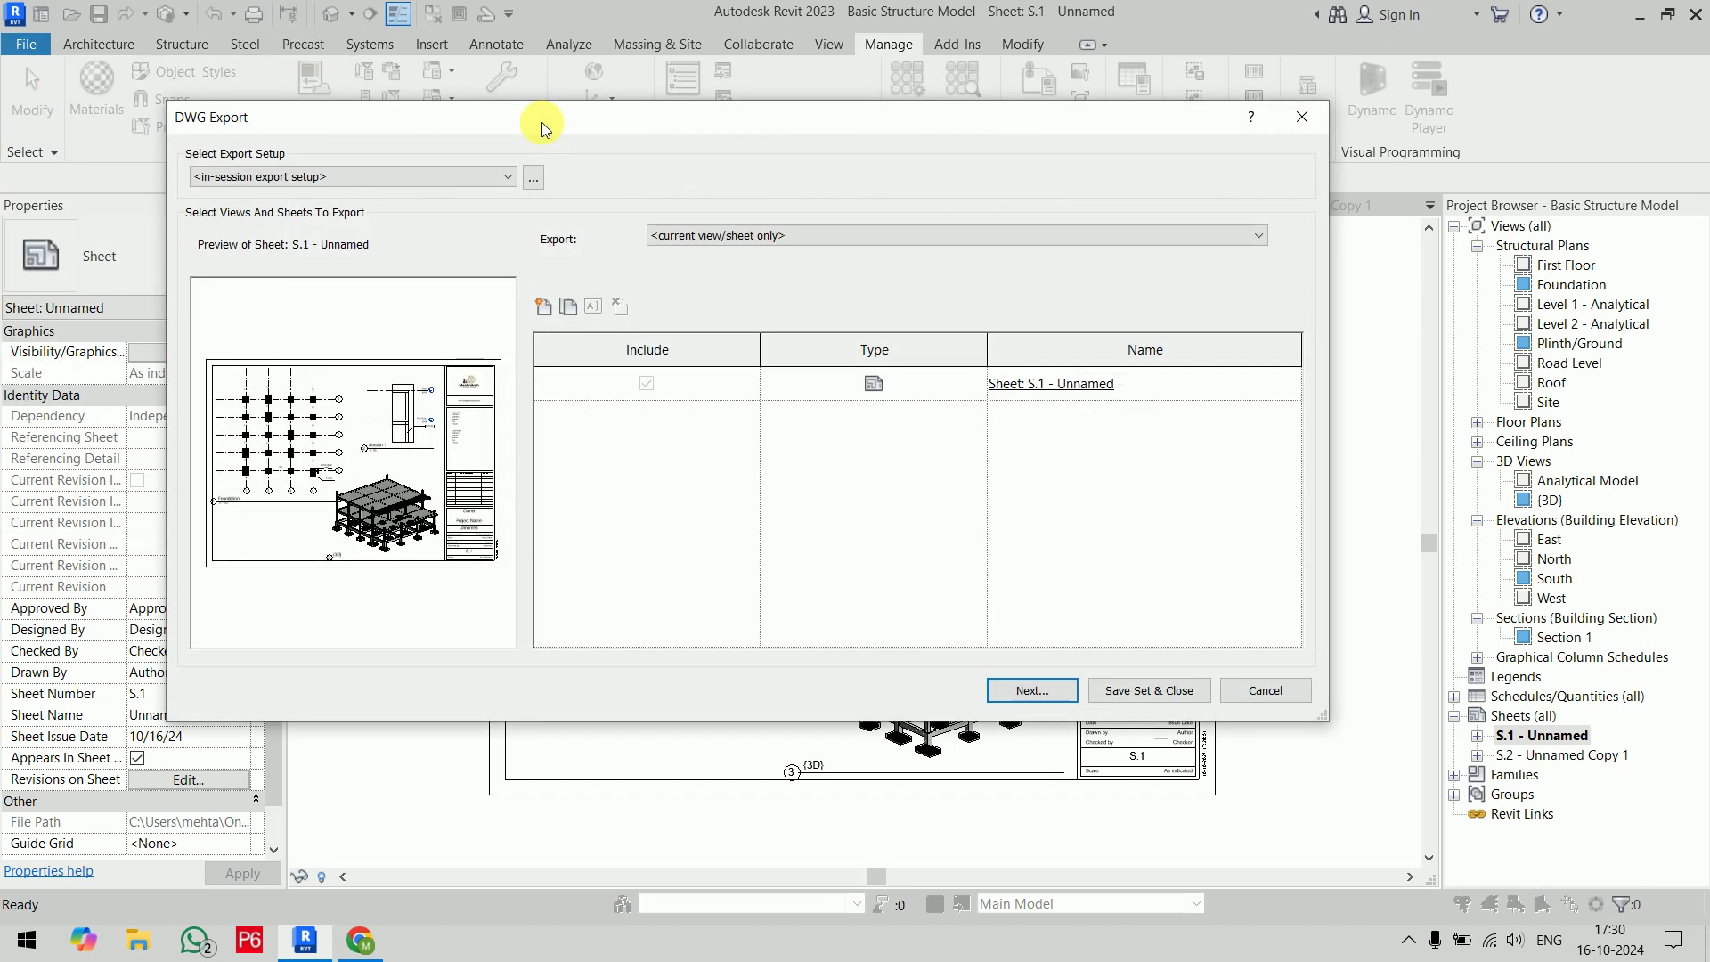
left_click(530, 182)
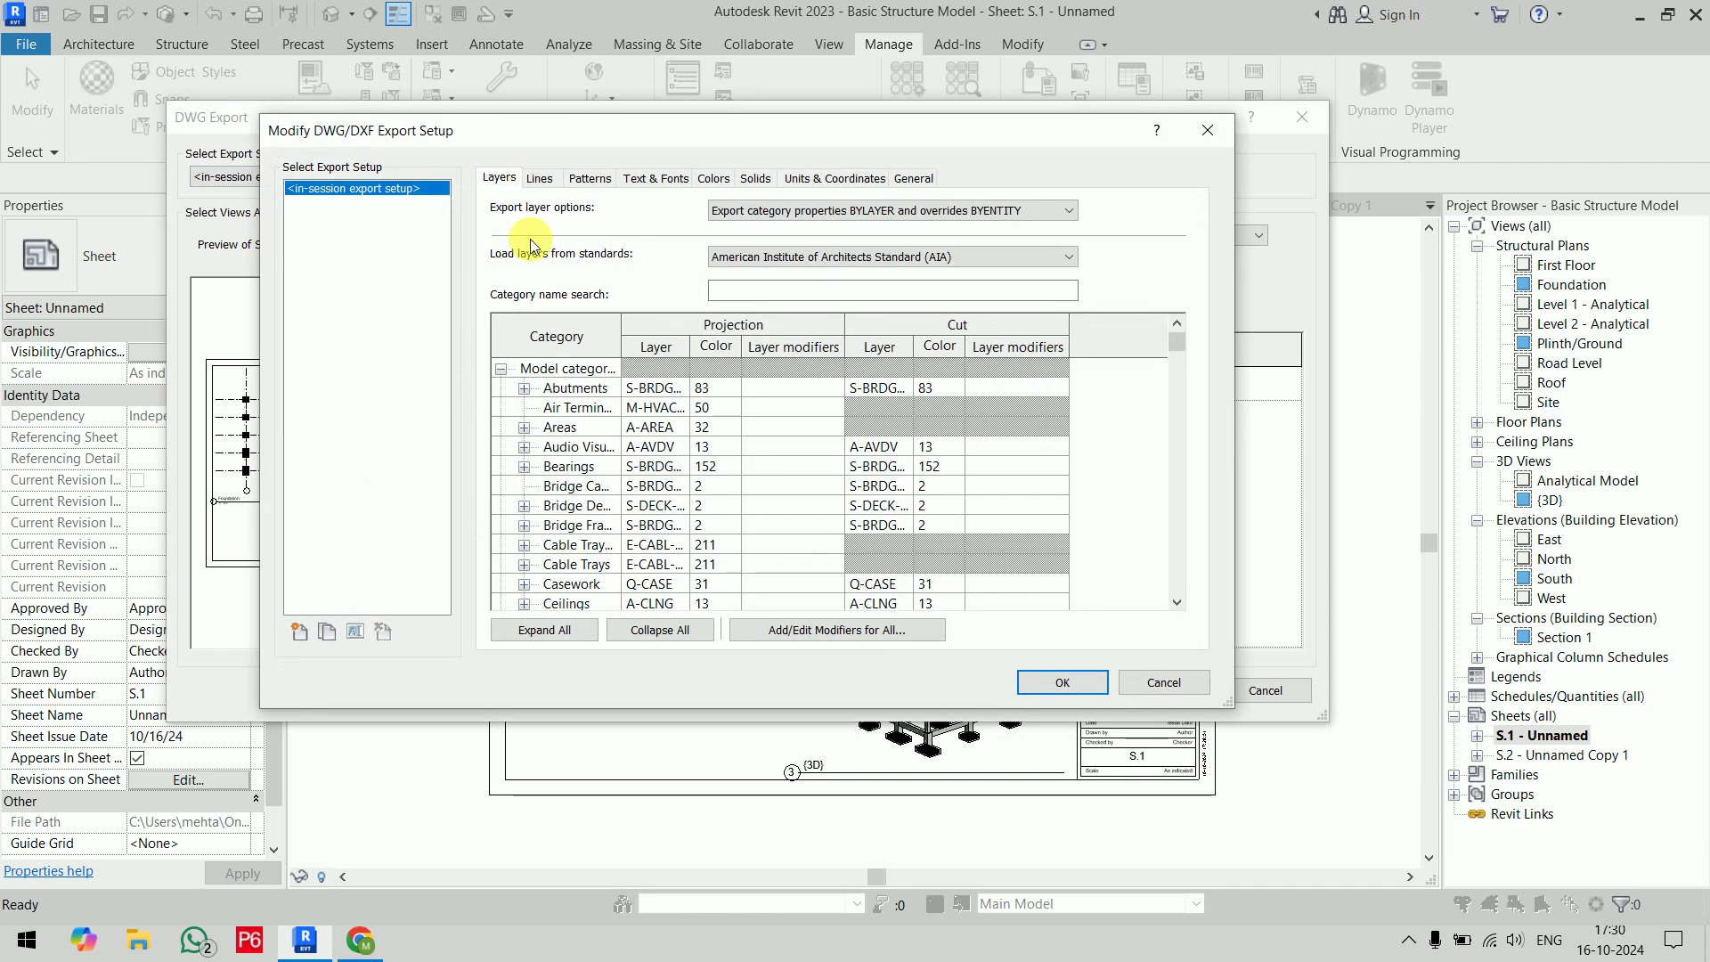
scroll(712, 540, "down", 3)
scroll(713, 541, "down", 15)
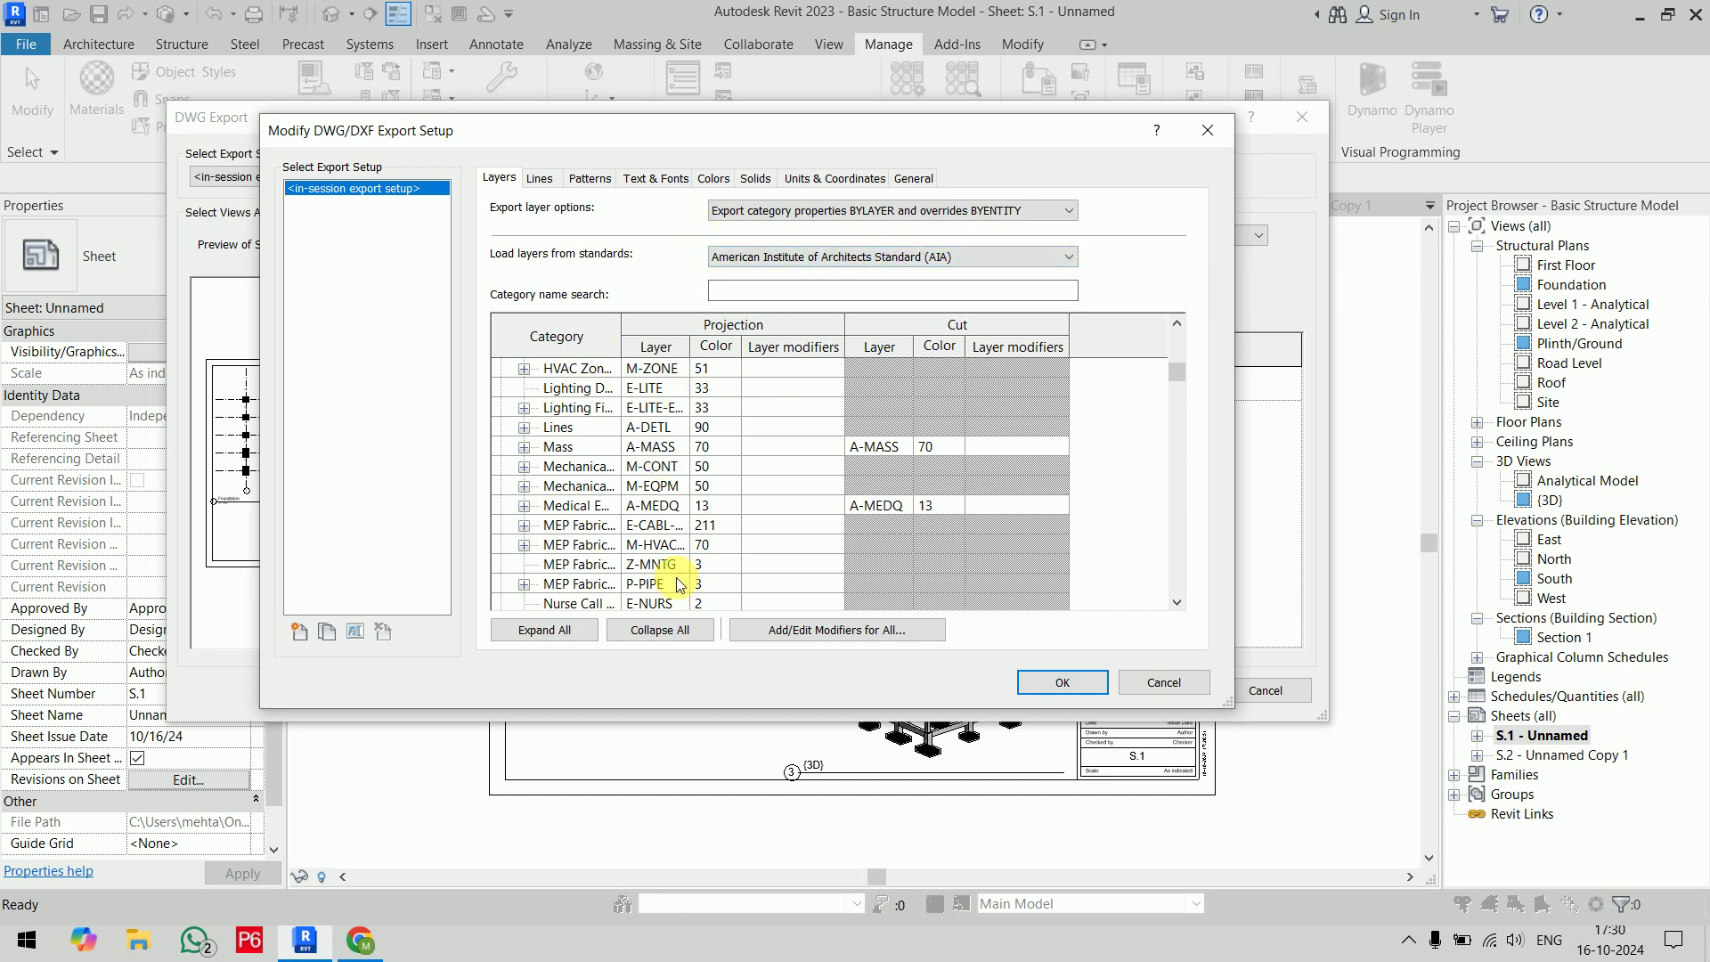
left_click(1073, 684)
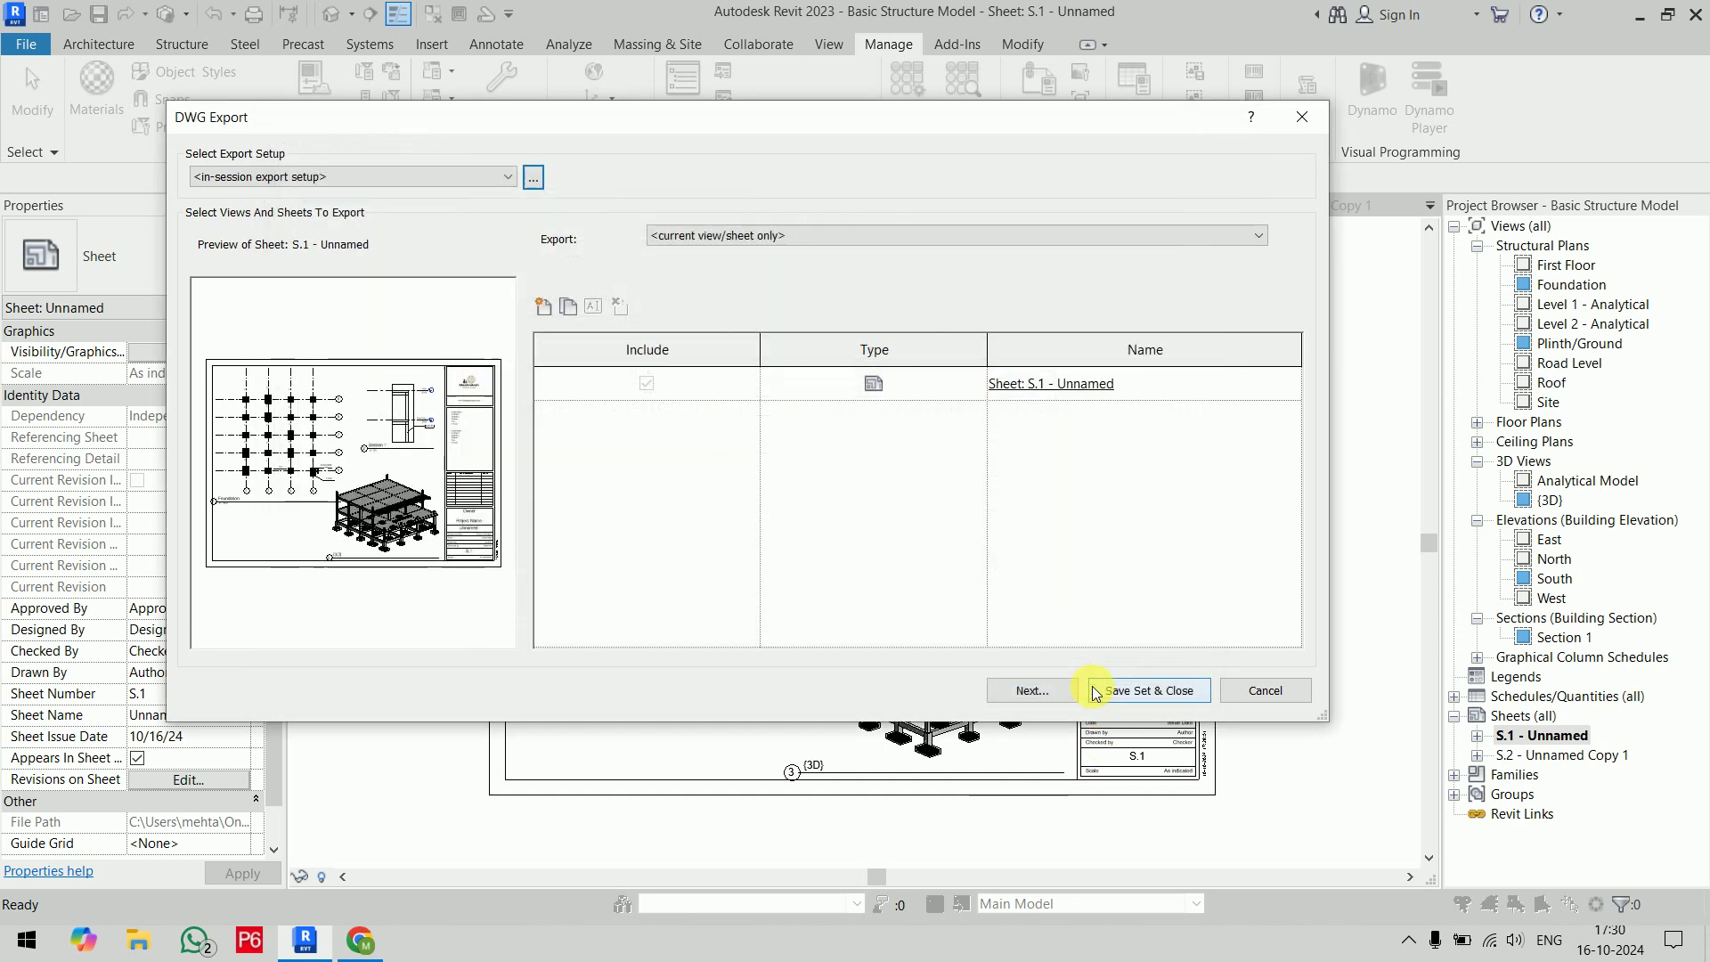
left_click(1033, 691)
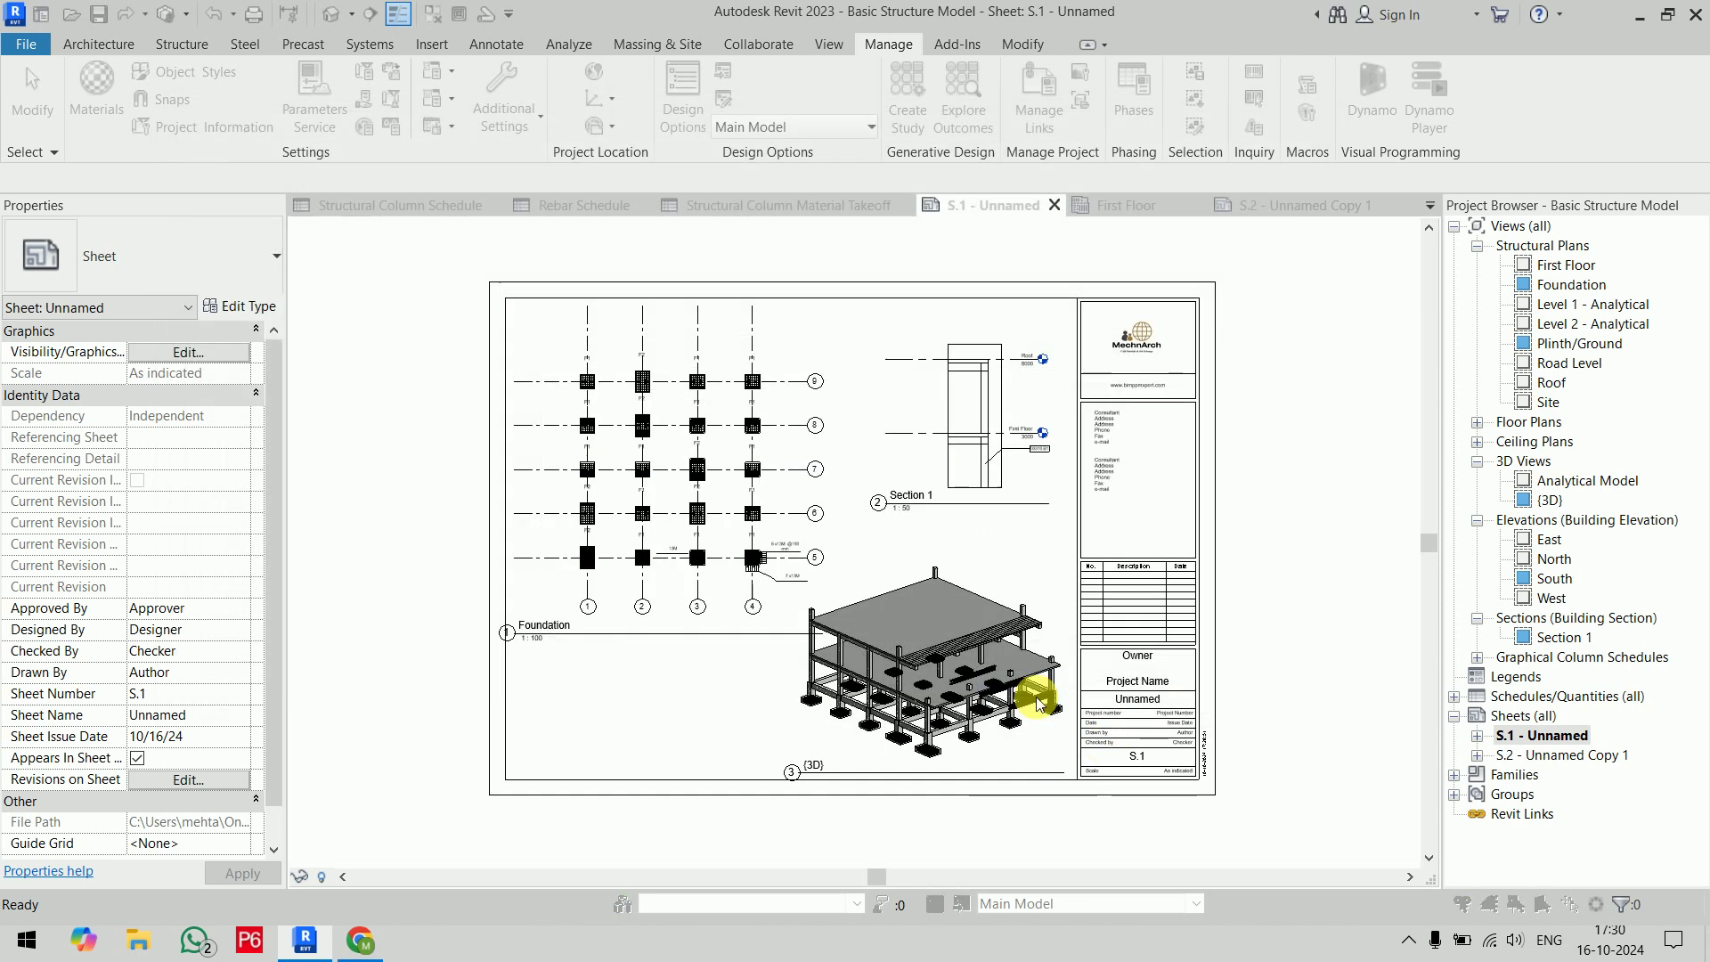
Export the sheet as DWG to the Desktop's pan folder with external references off and Automatic - Short naming, and minimize Revit
left_click(512, 584)
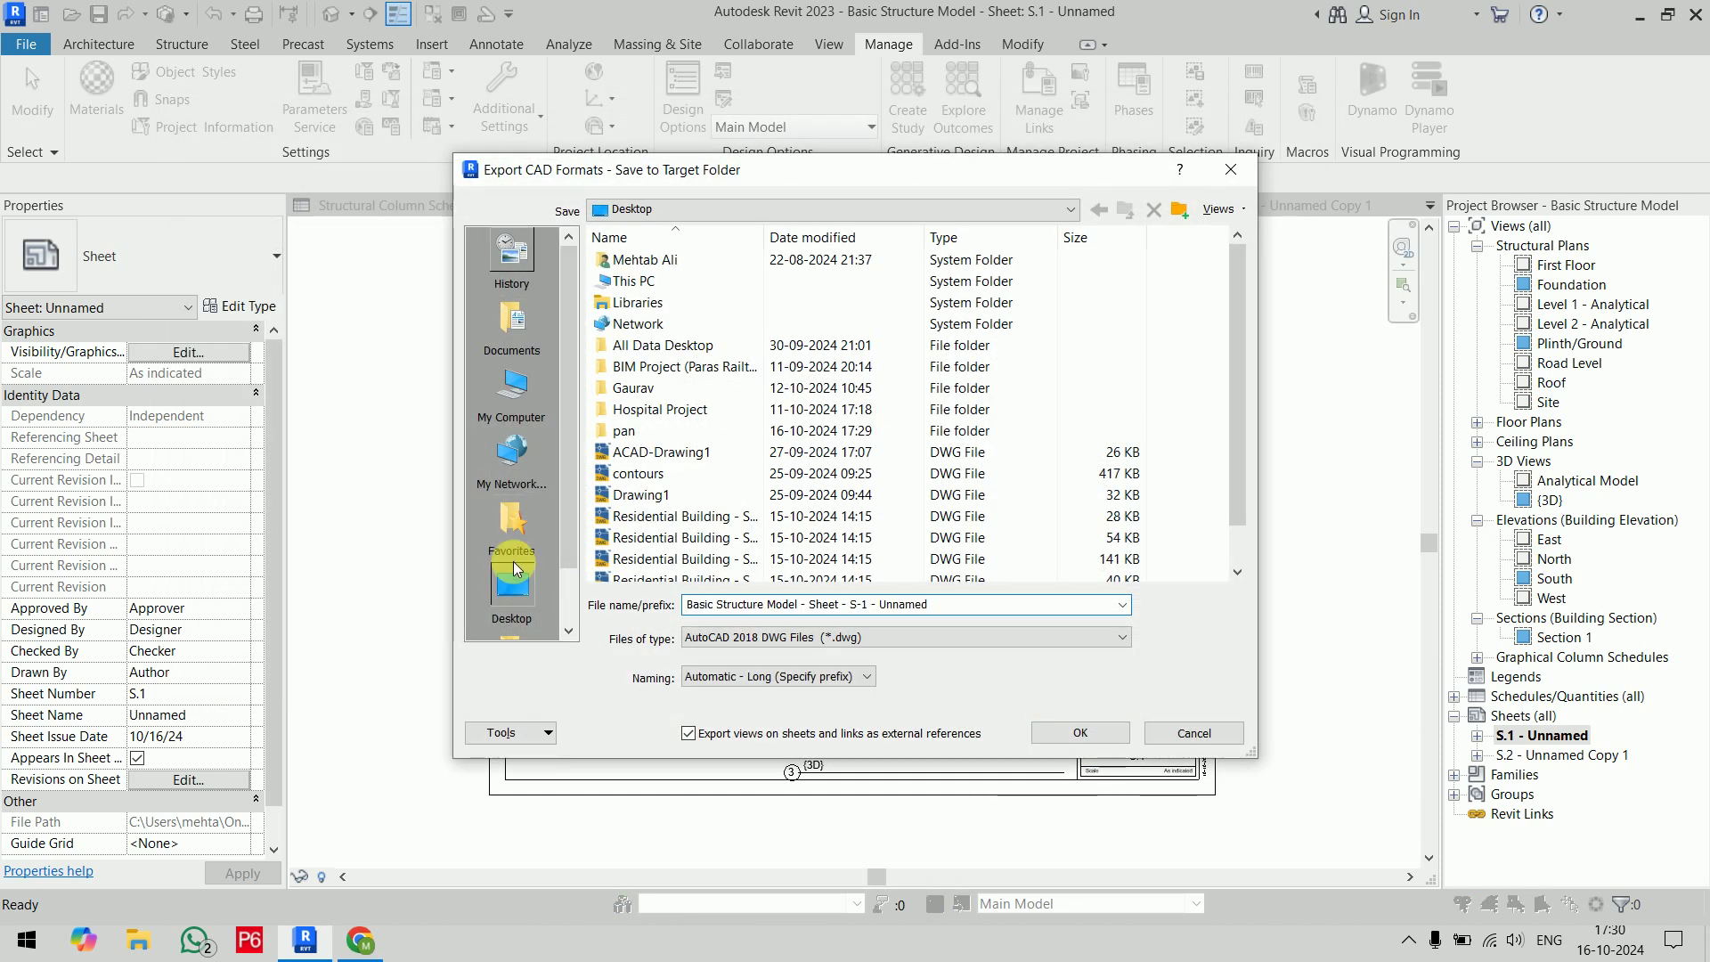
double_click(664, 431)
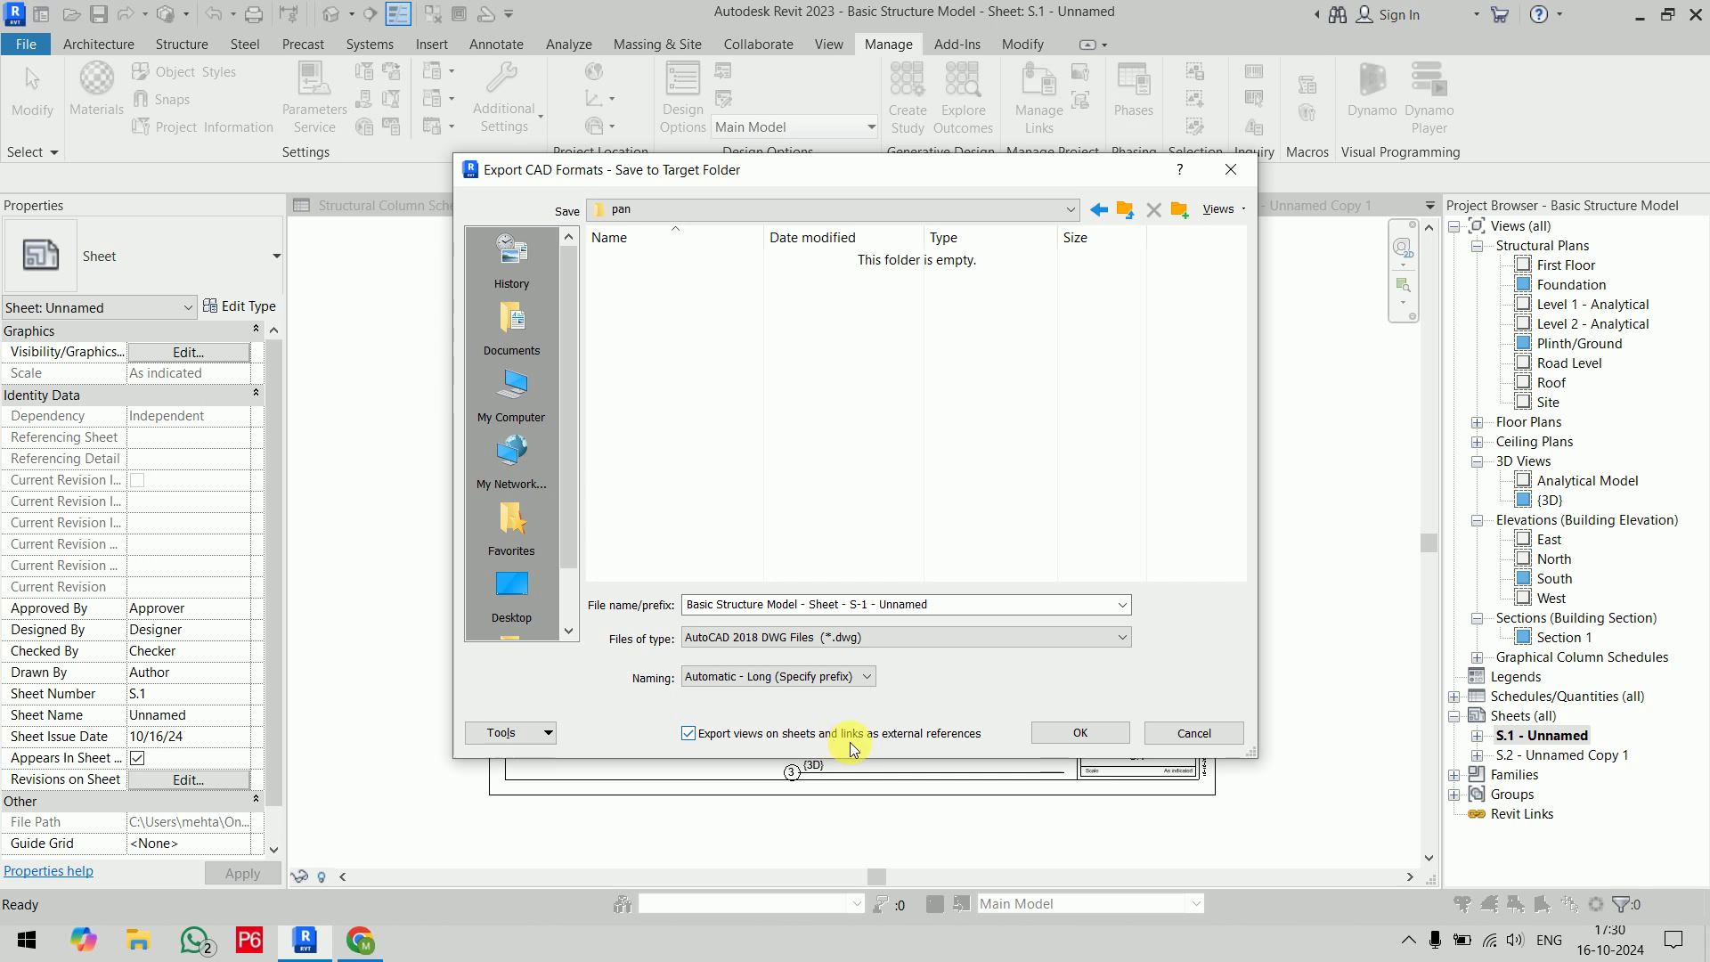
left_click(891, 741)
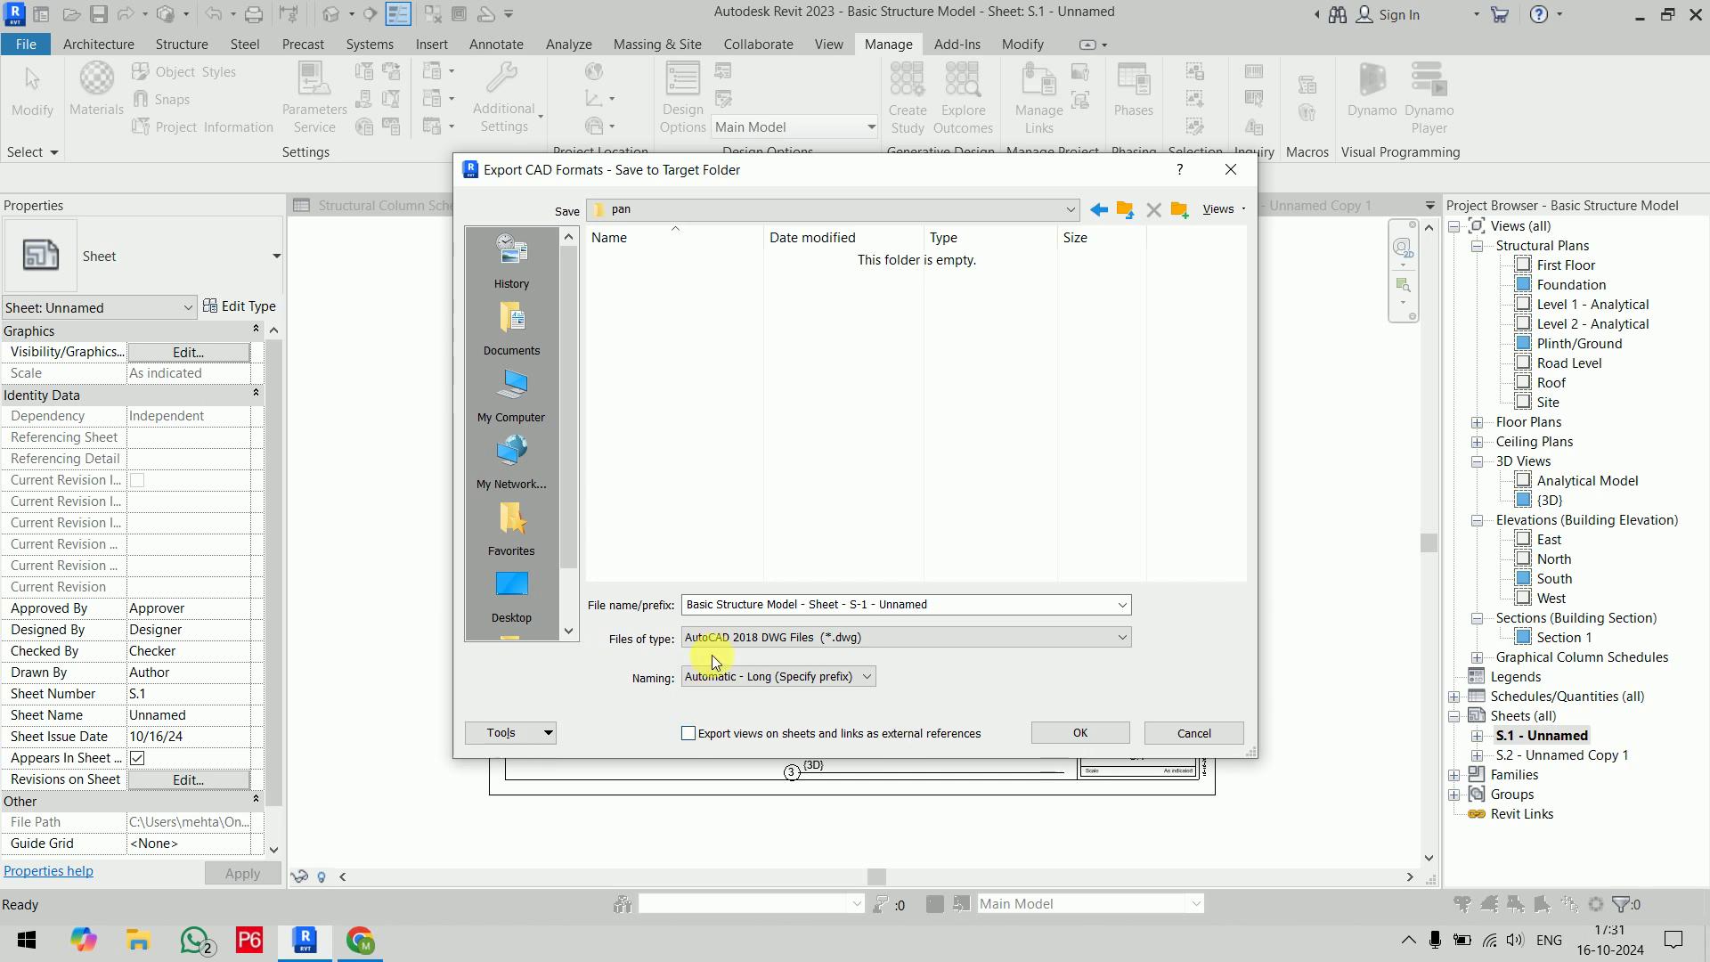
left_click(804, 681)
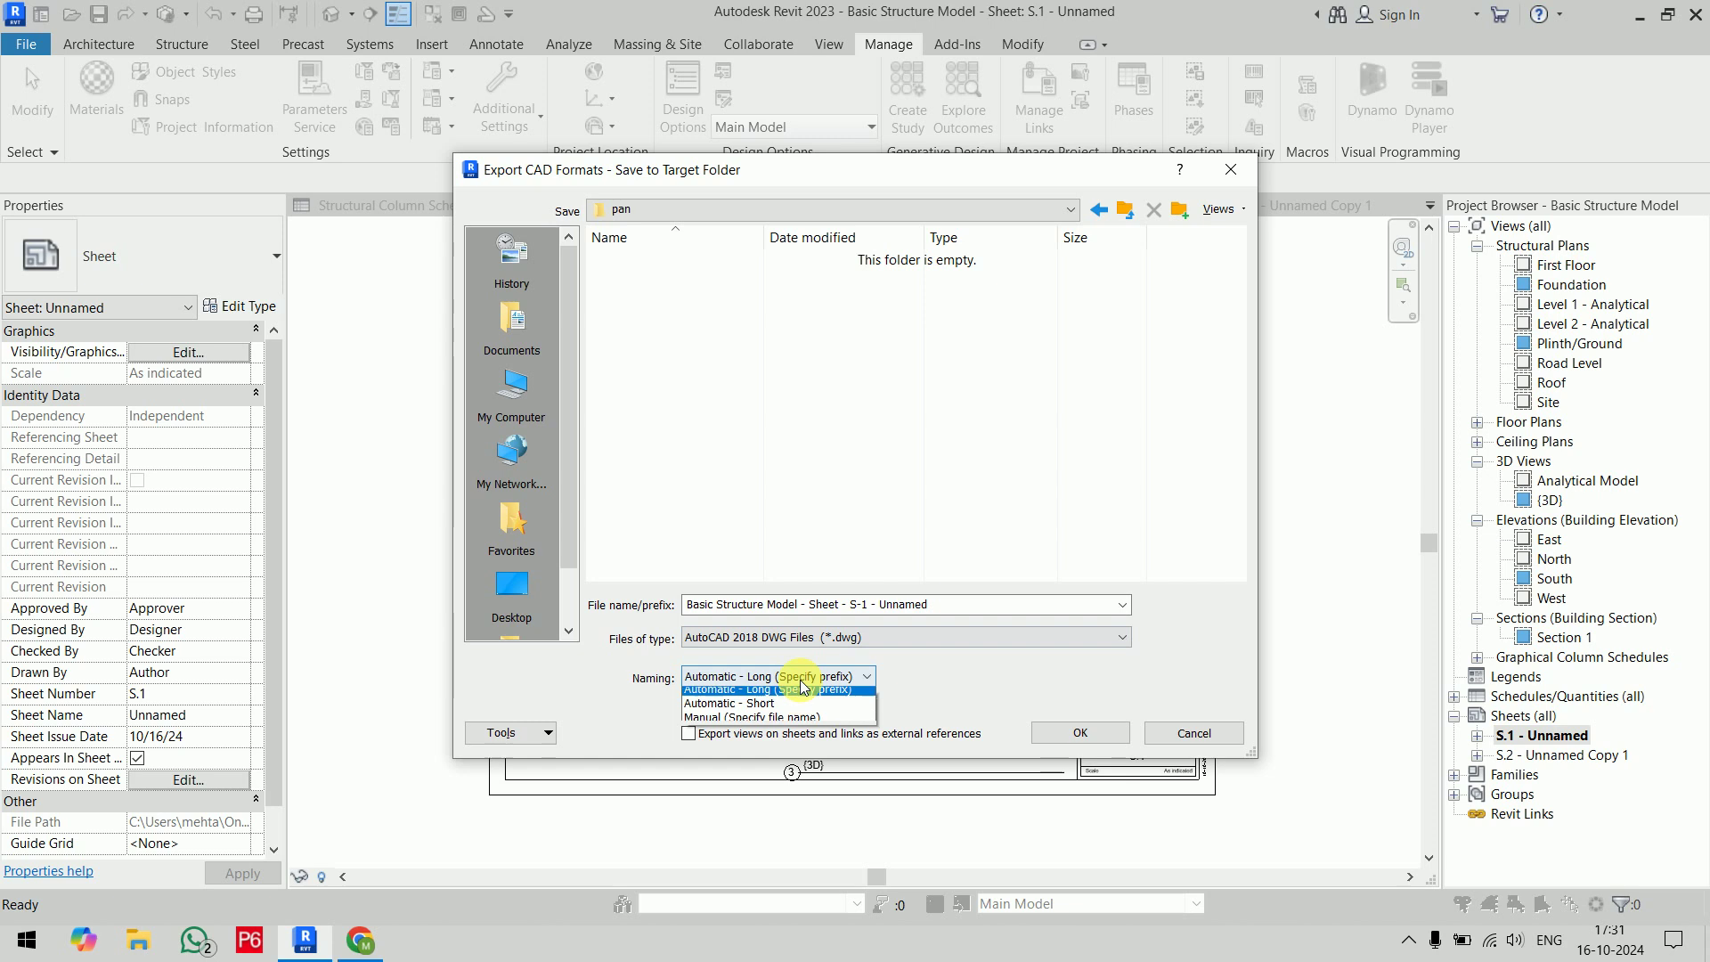
left_click(804, 705)
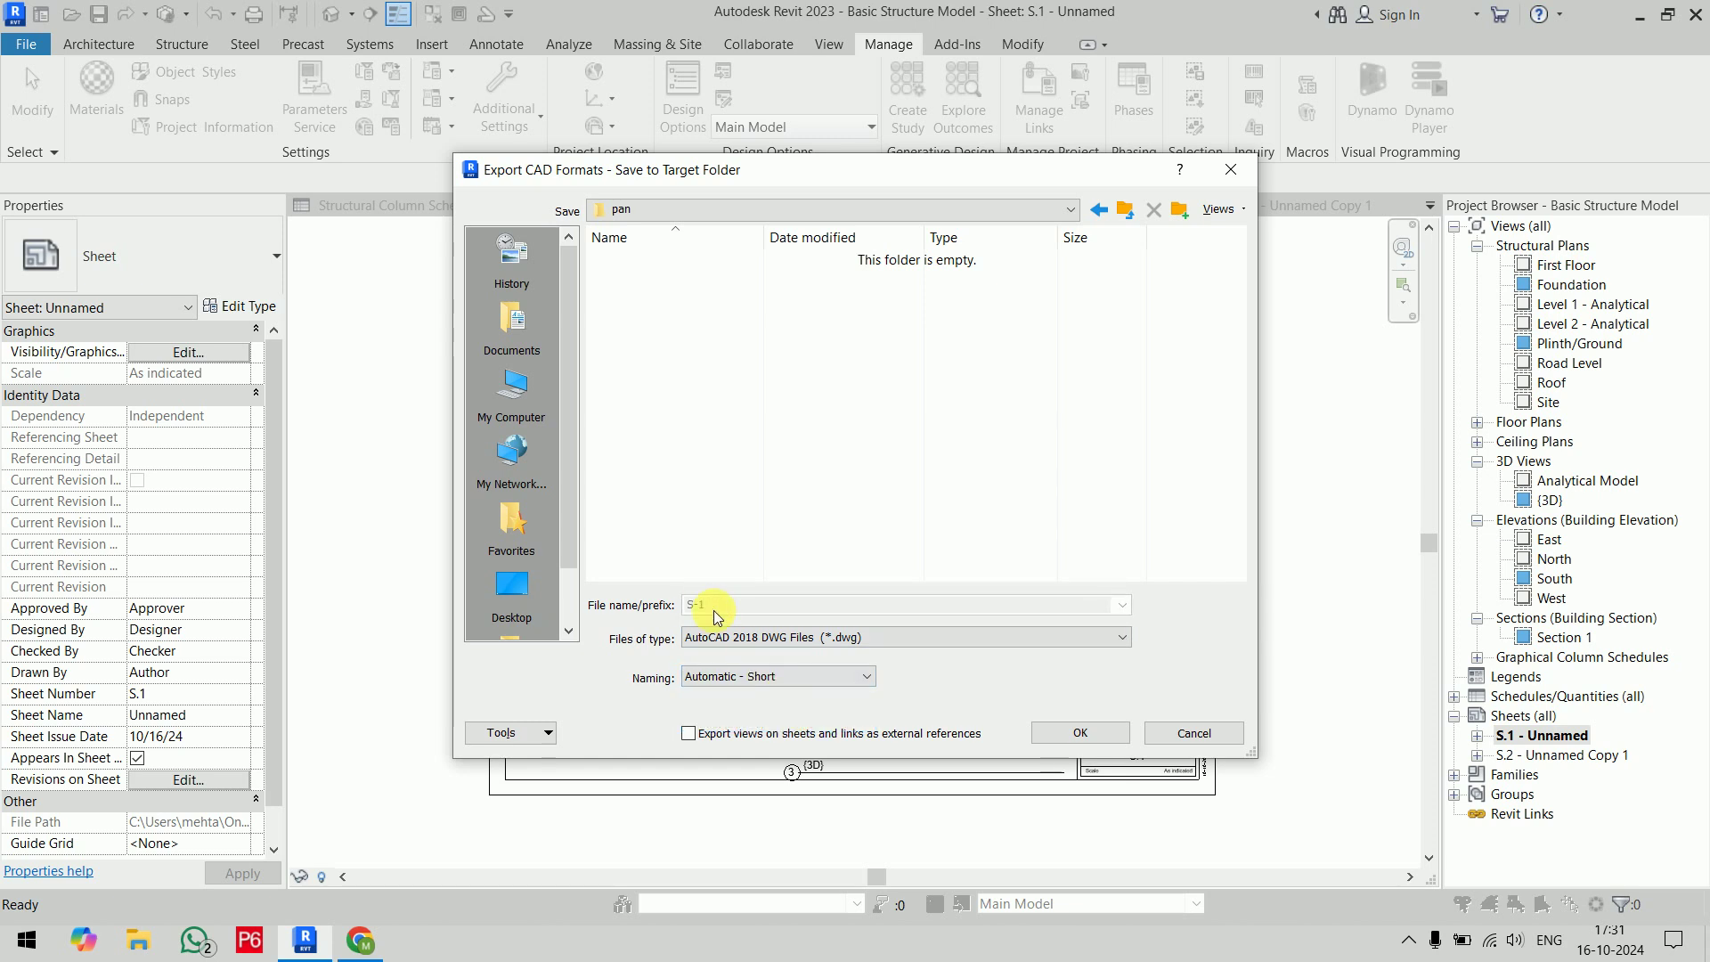
left_click(1080, 733)
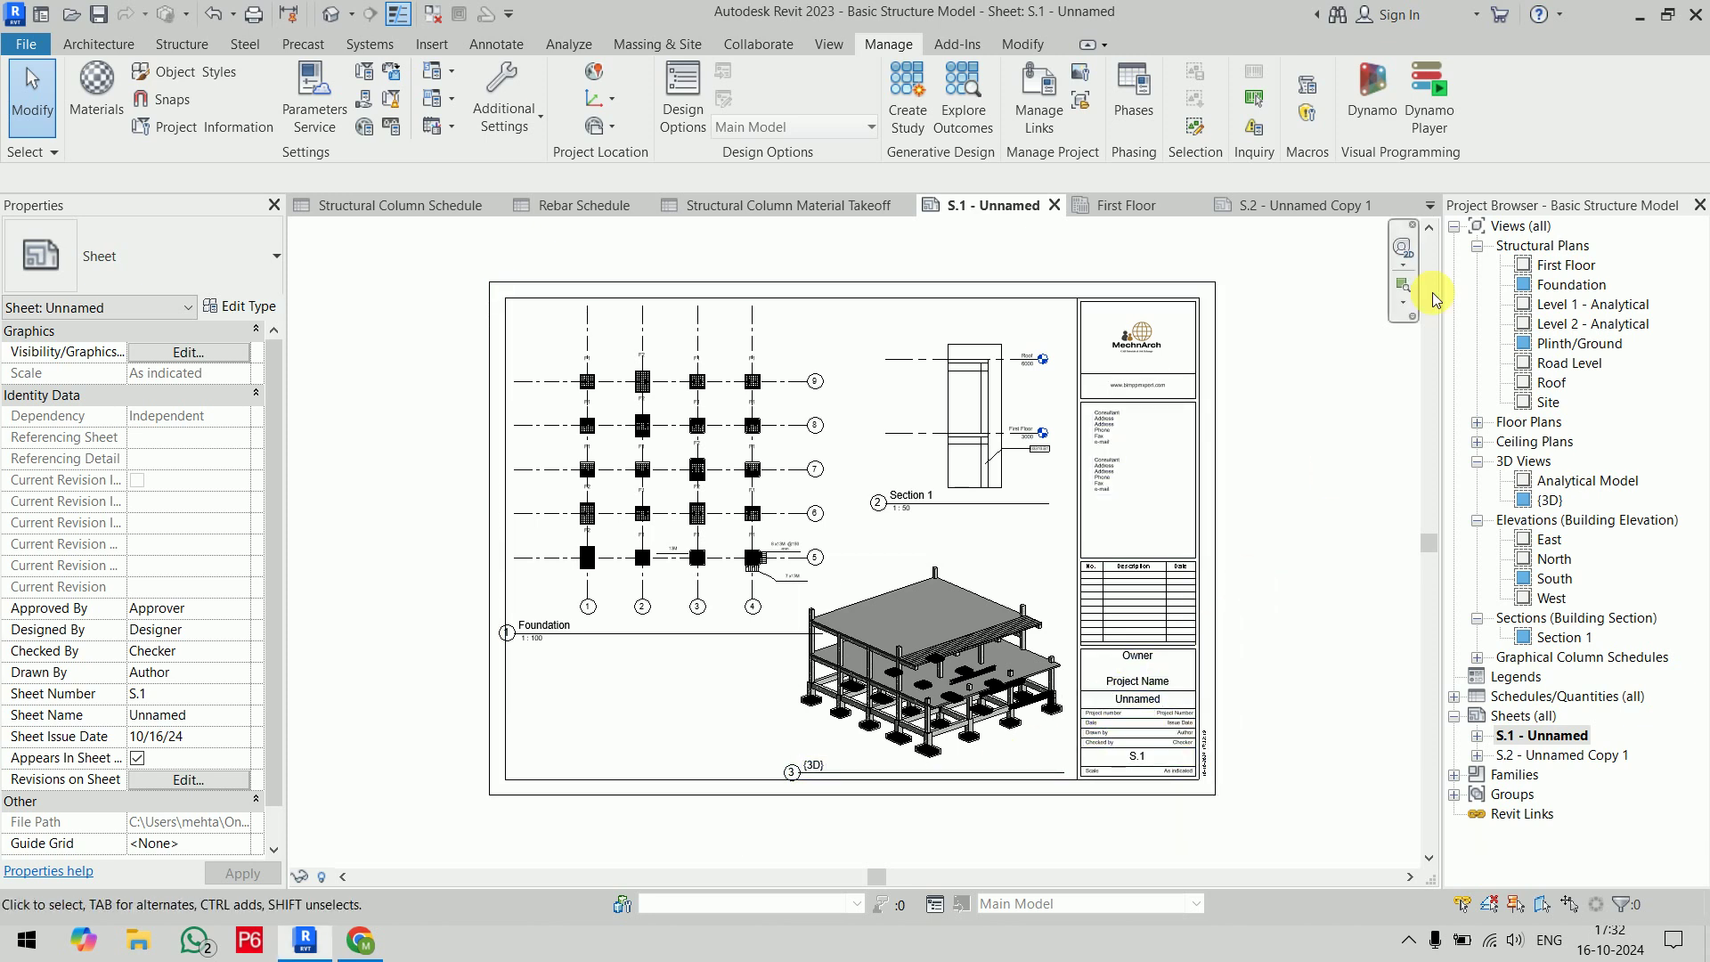
left_click(1639, 15)
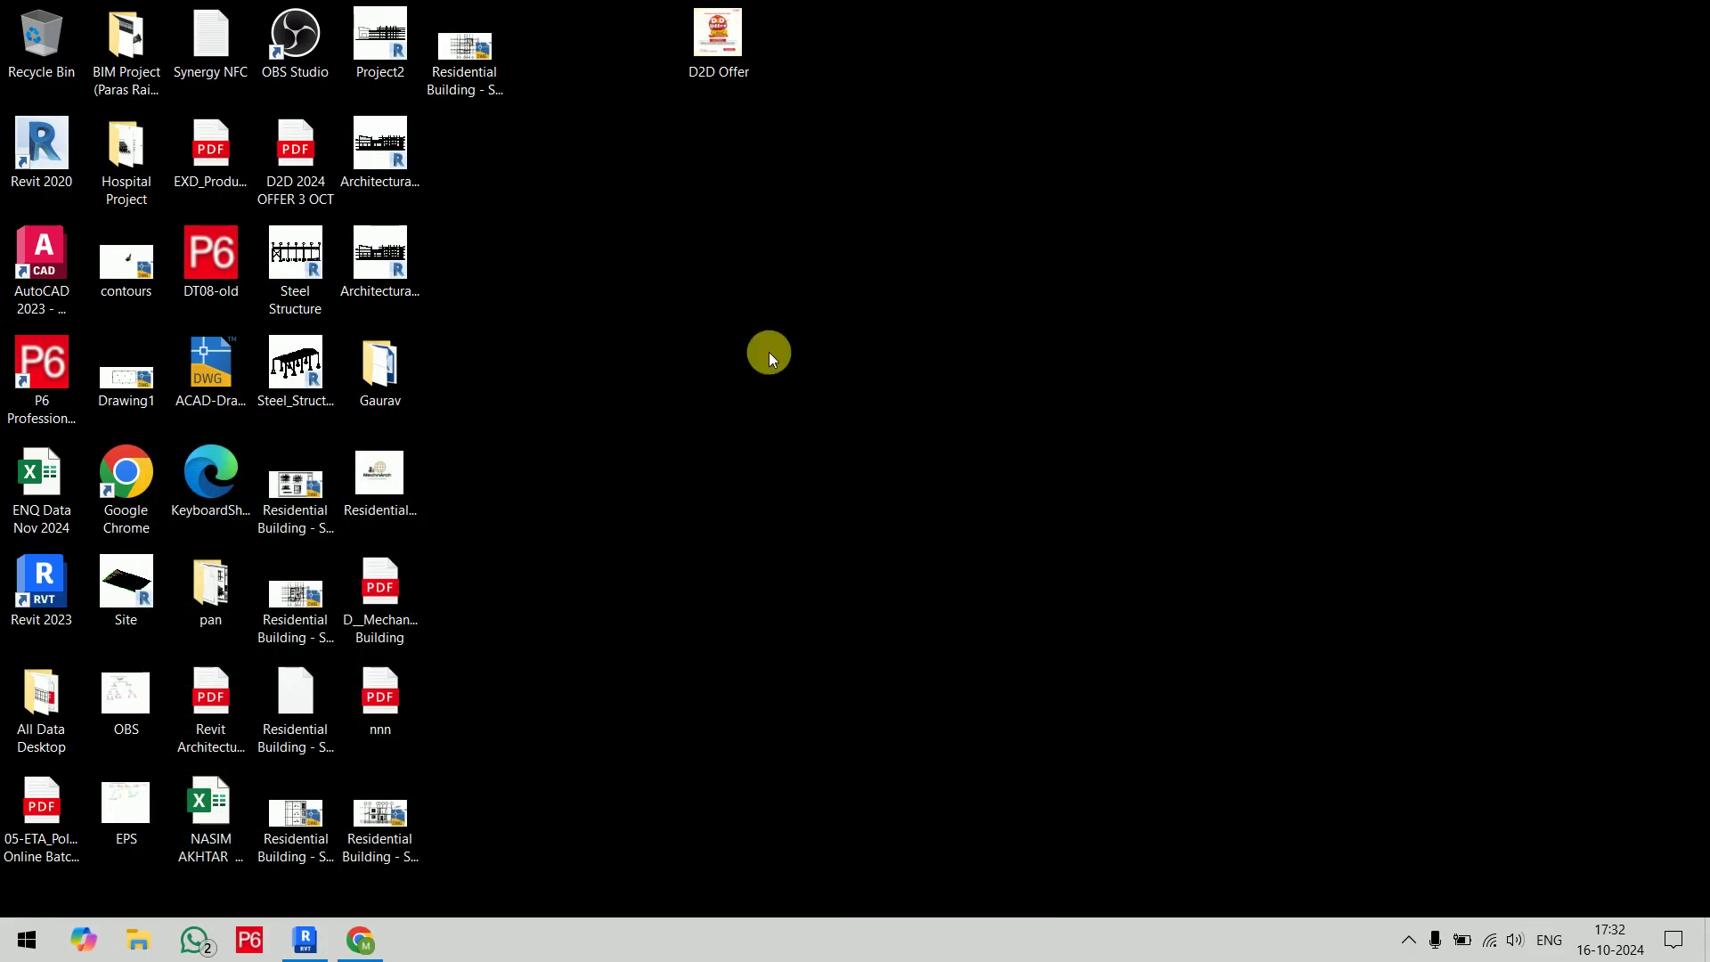
Open the exported S-1 drawing from the Desktop's pan folder in AutoCAD
double_click(199, 613)
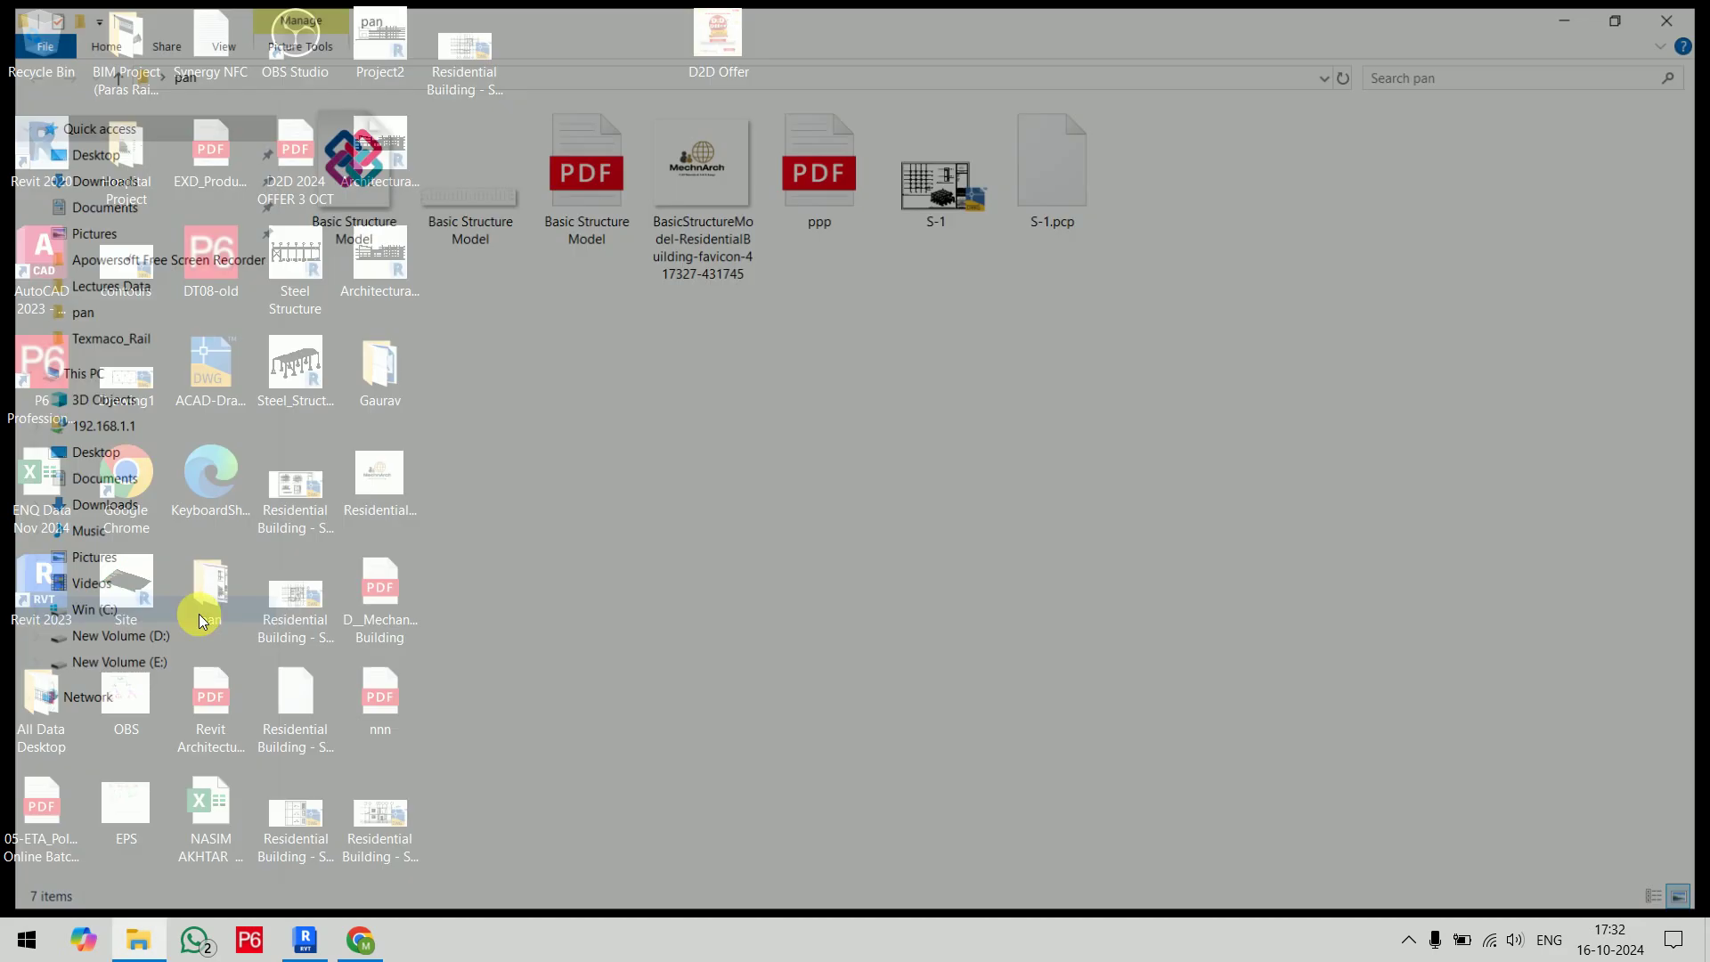
right_click(681, 413)
mouse_move(773, 425)
left_click(980, 446)
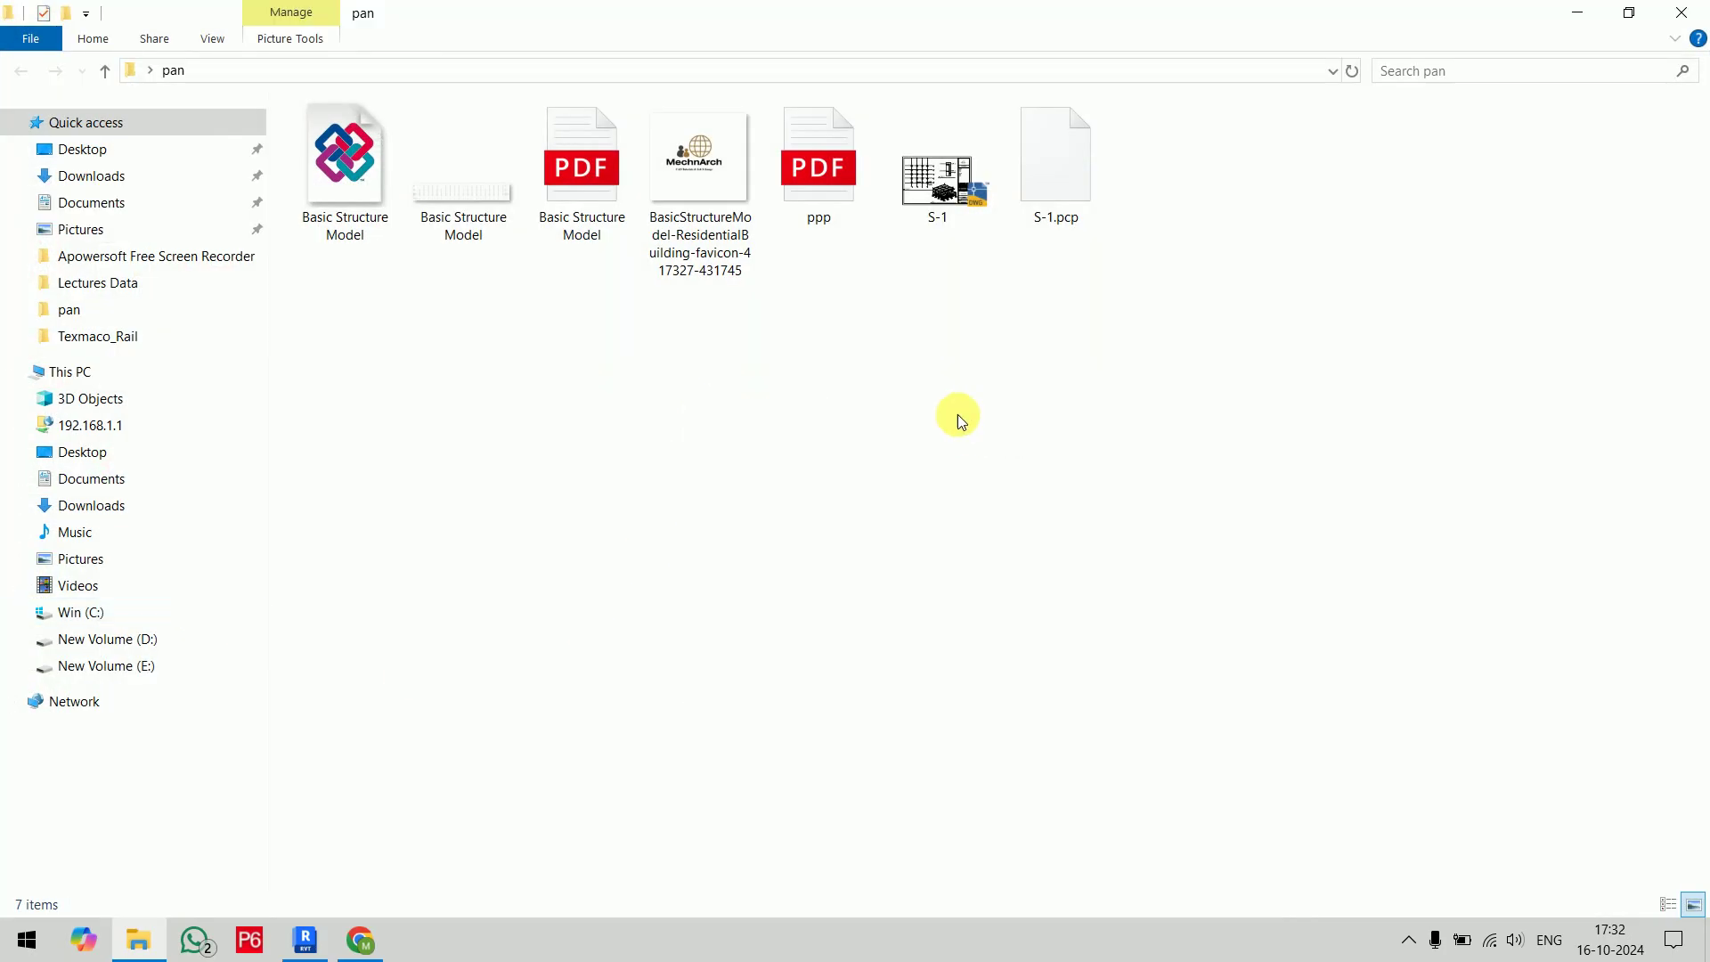
left_click(947, 221)
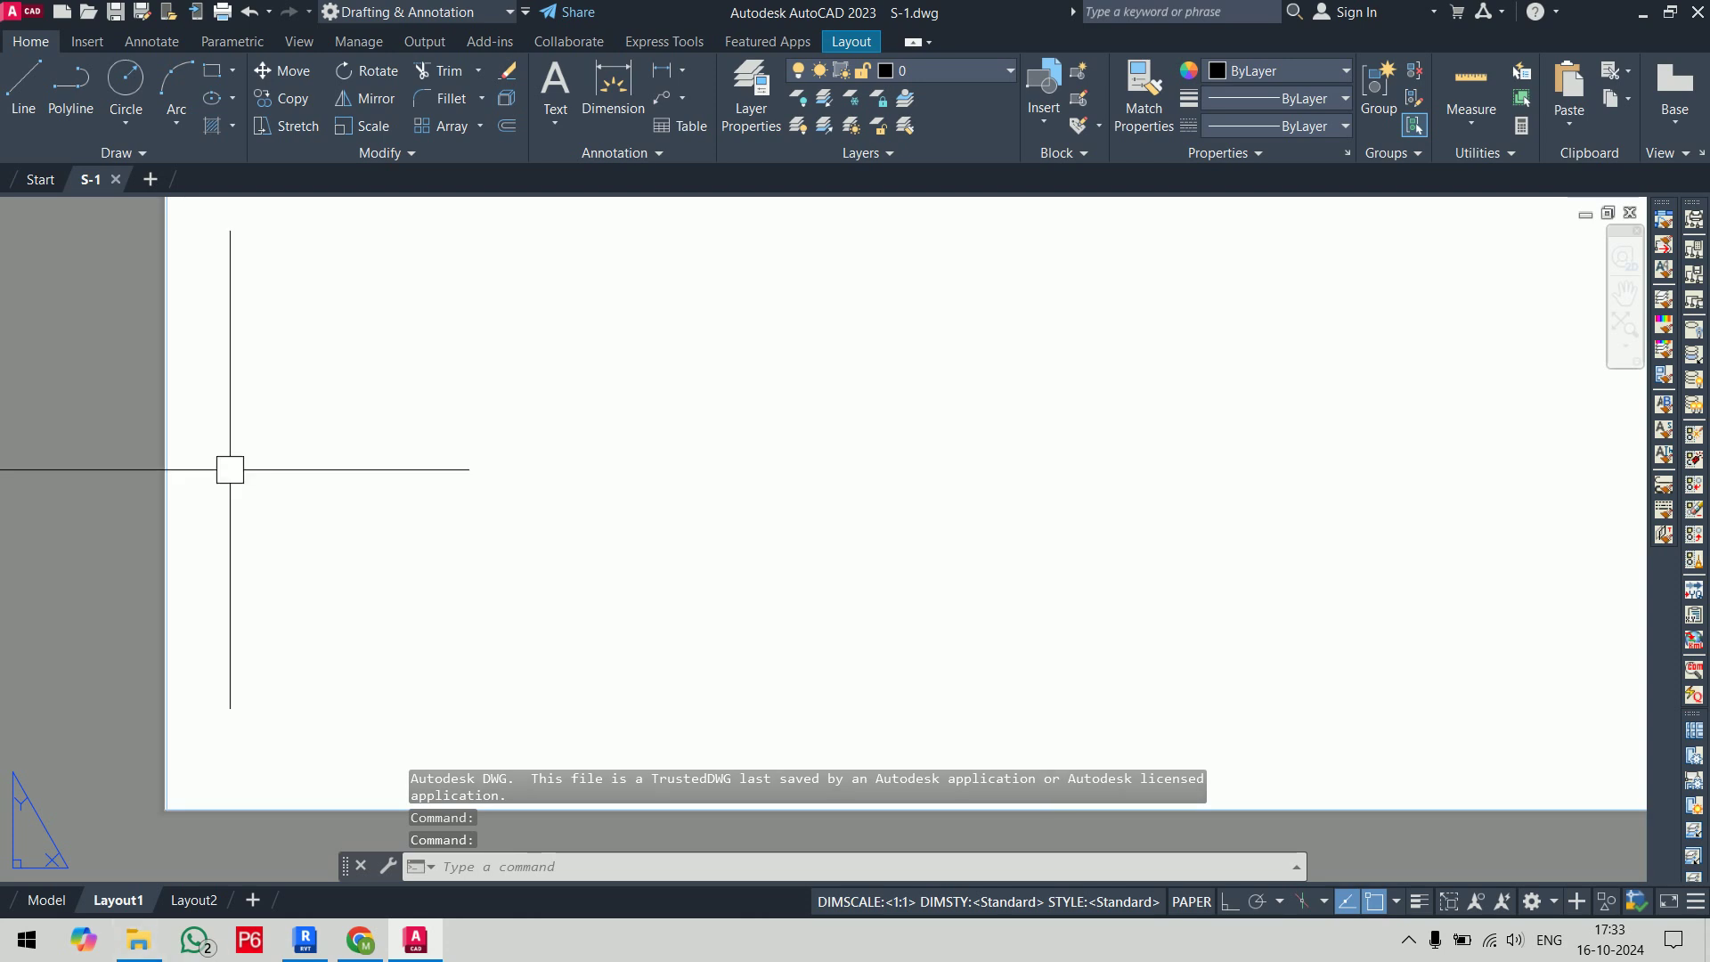
Examine the complete exported sheet on Layout1, including its plan, section, 3D view and title block
scroll(821, 354, "down", 5)
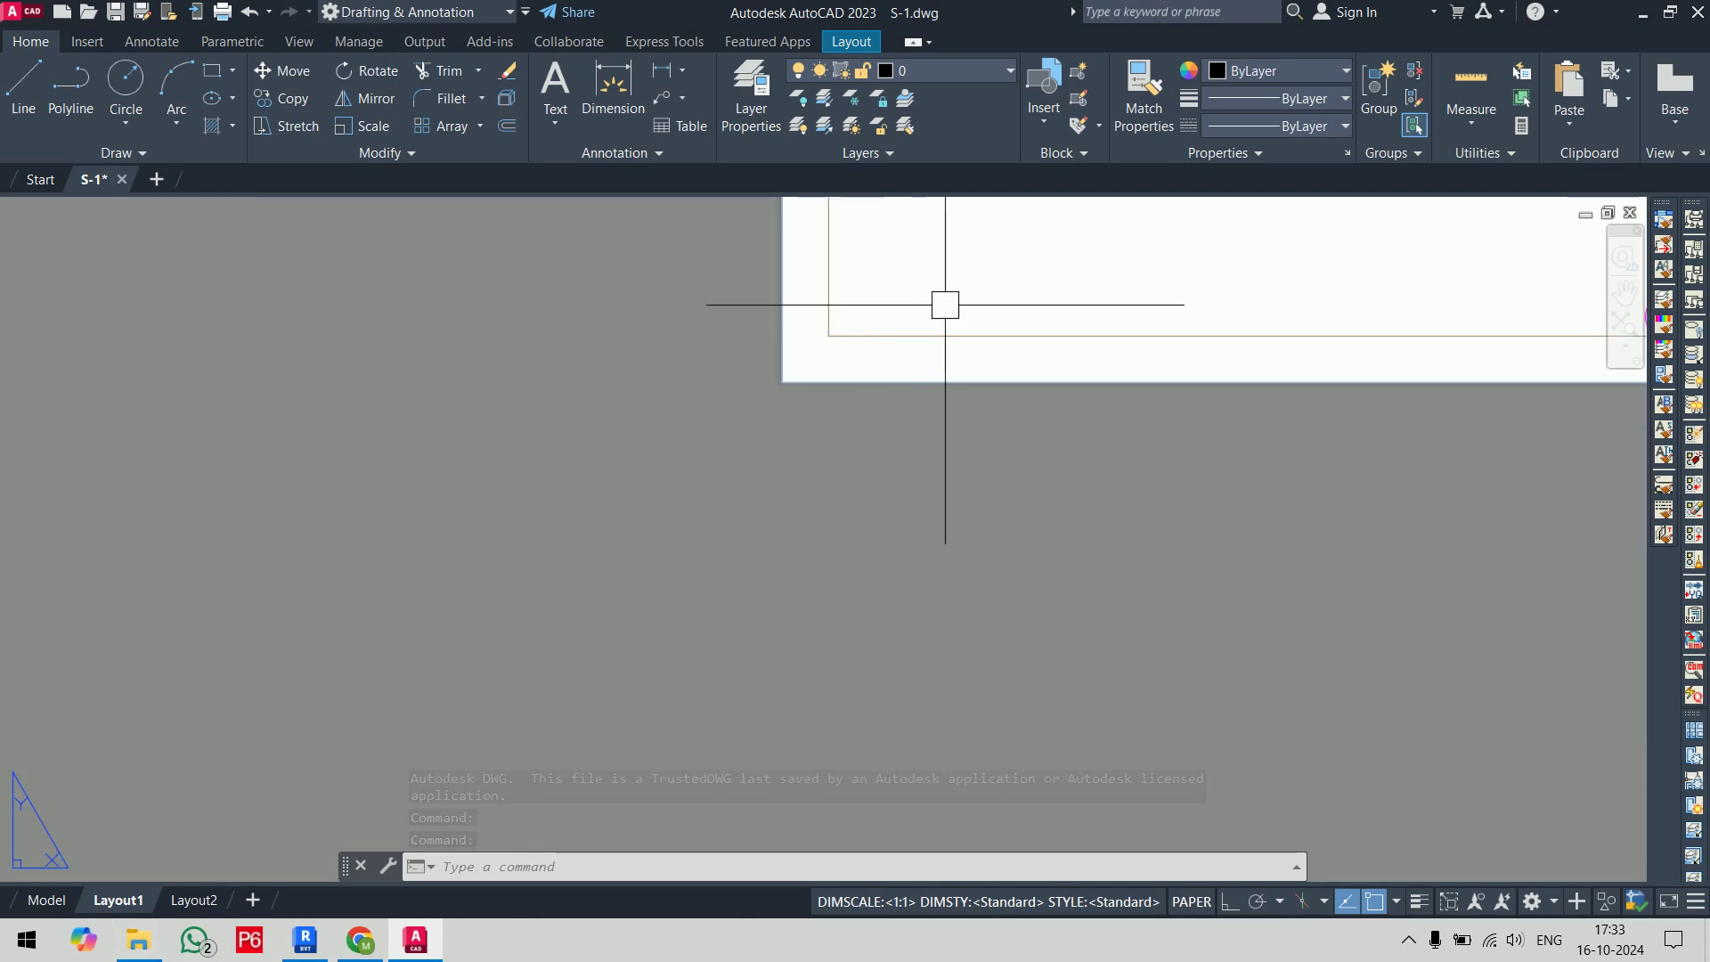
scroll(696, 450, "down", 3)
middle_click_drag(695, 450, 561, 630)
scroll(619, 537, "down", 4)
scroll(623, 527, "down", 2)
left_click(118, 869)
Switch the drawing to model space and examine the foundation plan, section and 3D view geometry
left_click(46, 870)
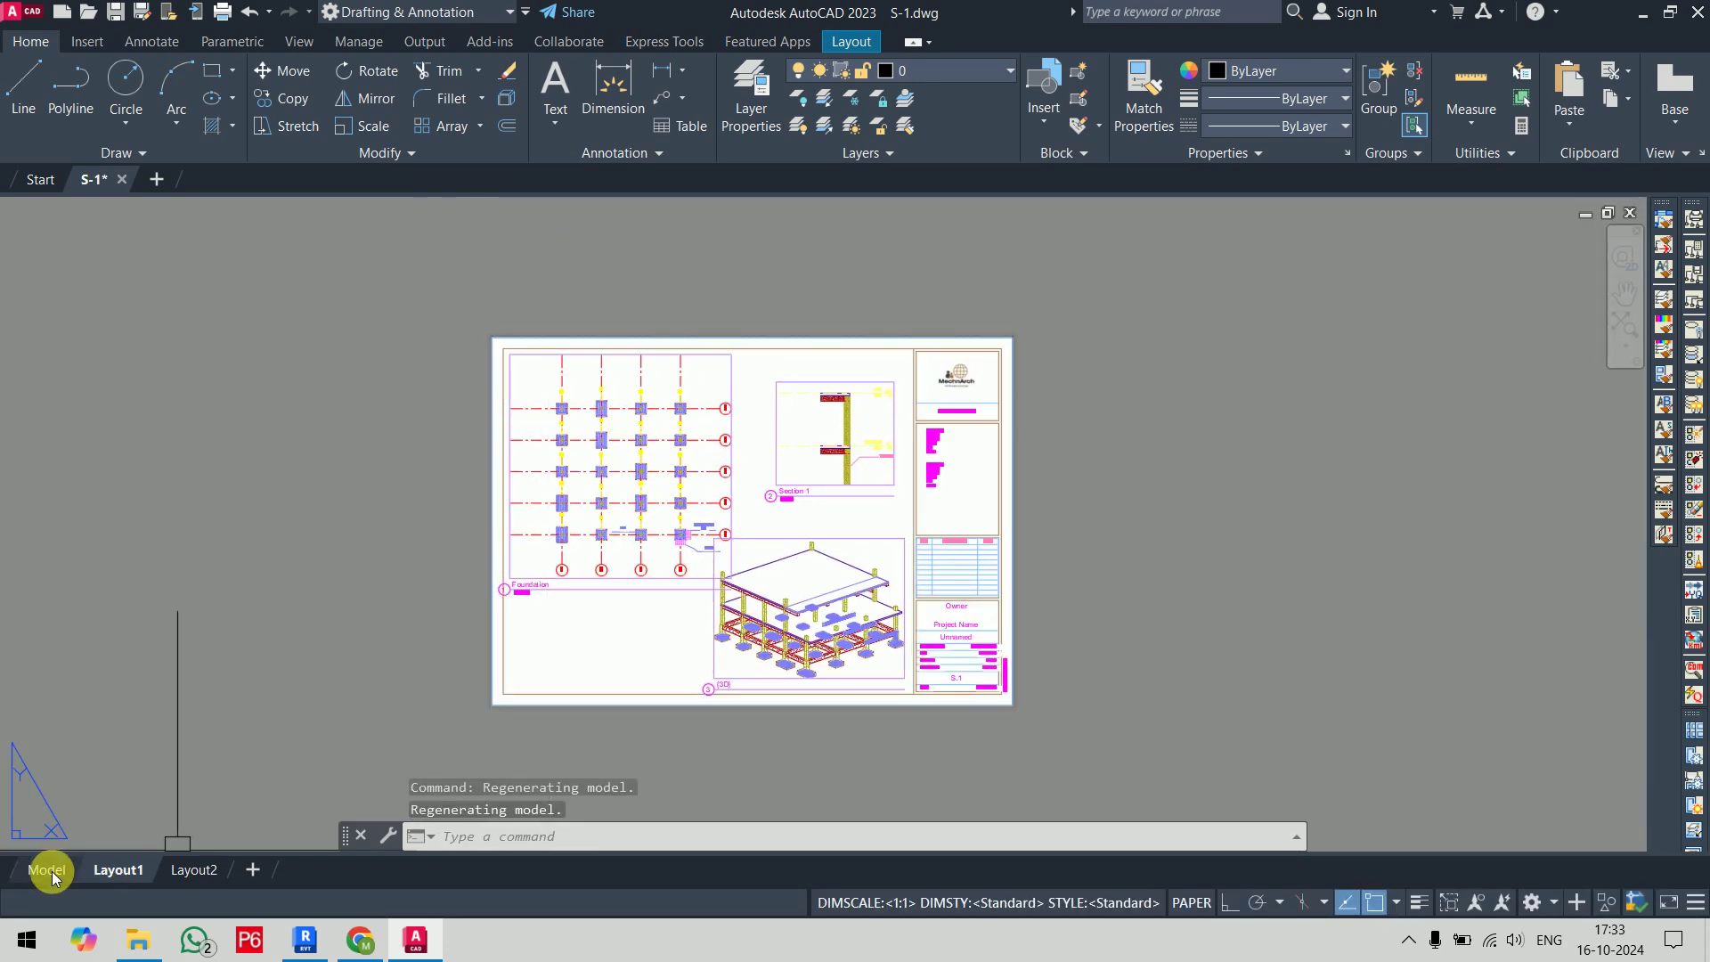
scroll(742, 597, "down", 6)
mouse_move(742, 597)
middle_mouse_down()
mouse_move(776, 509)
mouse_move(775, 428)
middle_mouse_up()
scroll(900, 424, "up", 8)
scroll(912, 423, "down", 6)
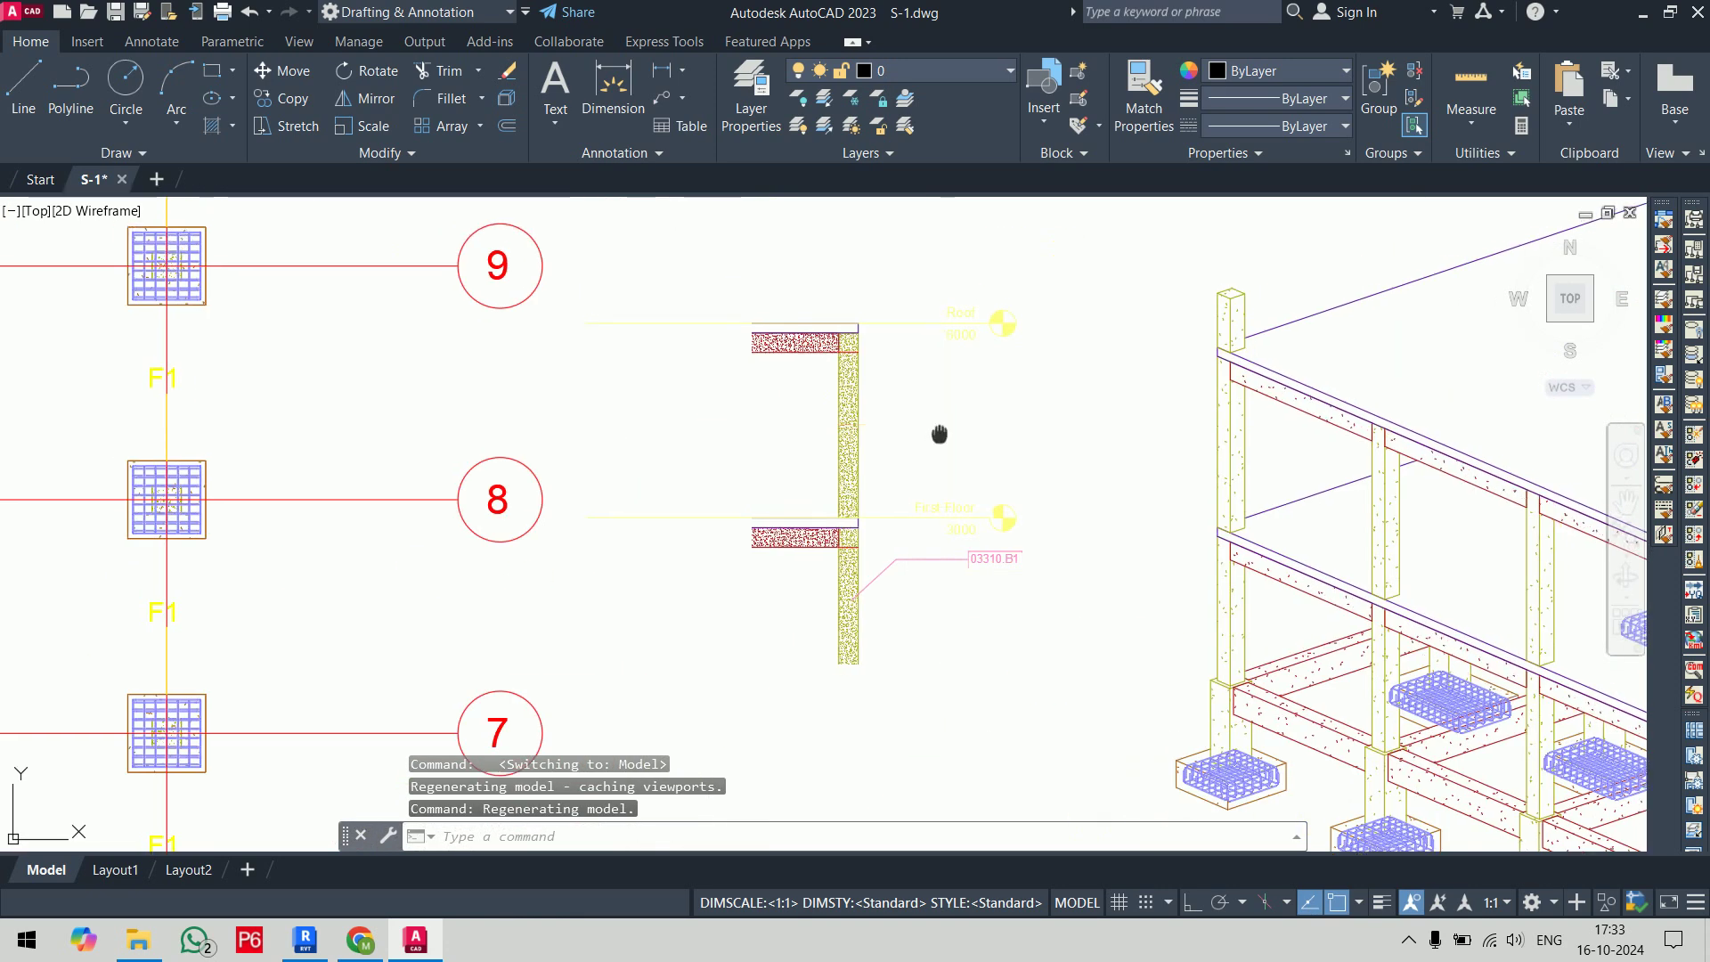
middle_click_drag(936, 439, 929, 455)
Review the exported layers in the Layer Properties Manager with the Name column widened to show full names, and close it
type("la")
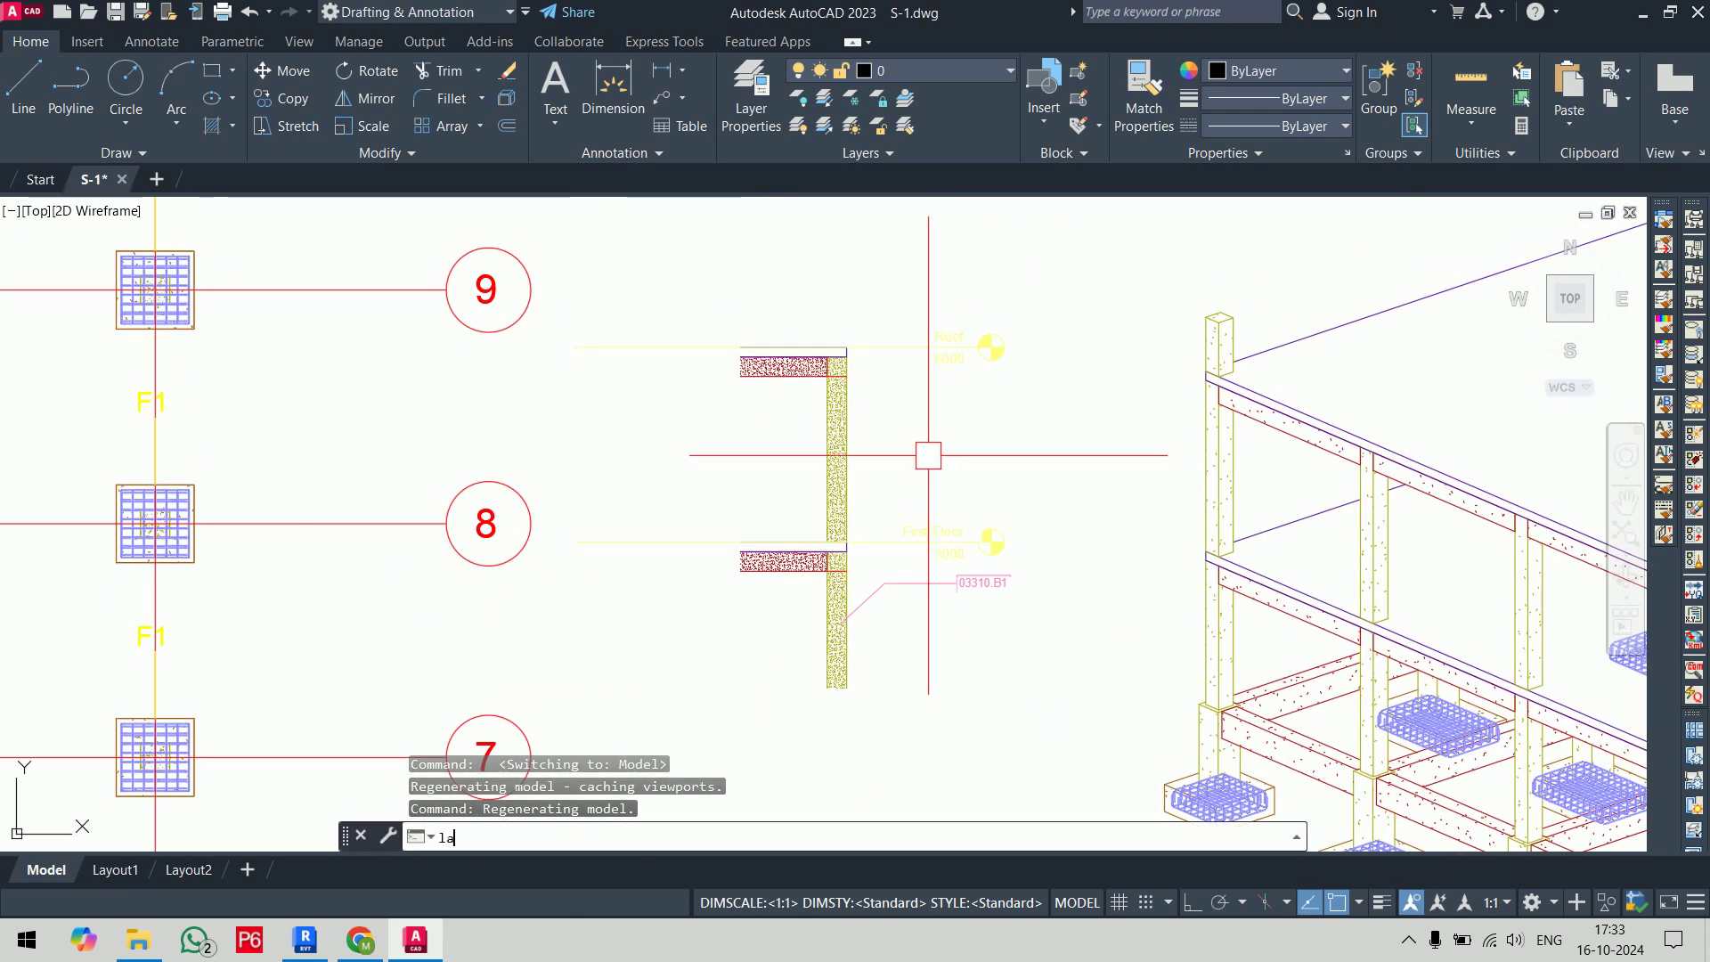
key("Return")
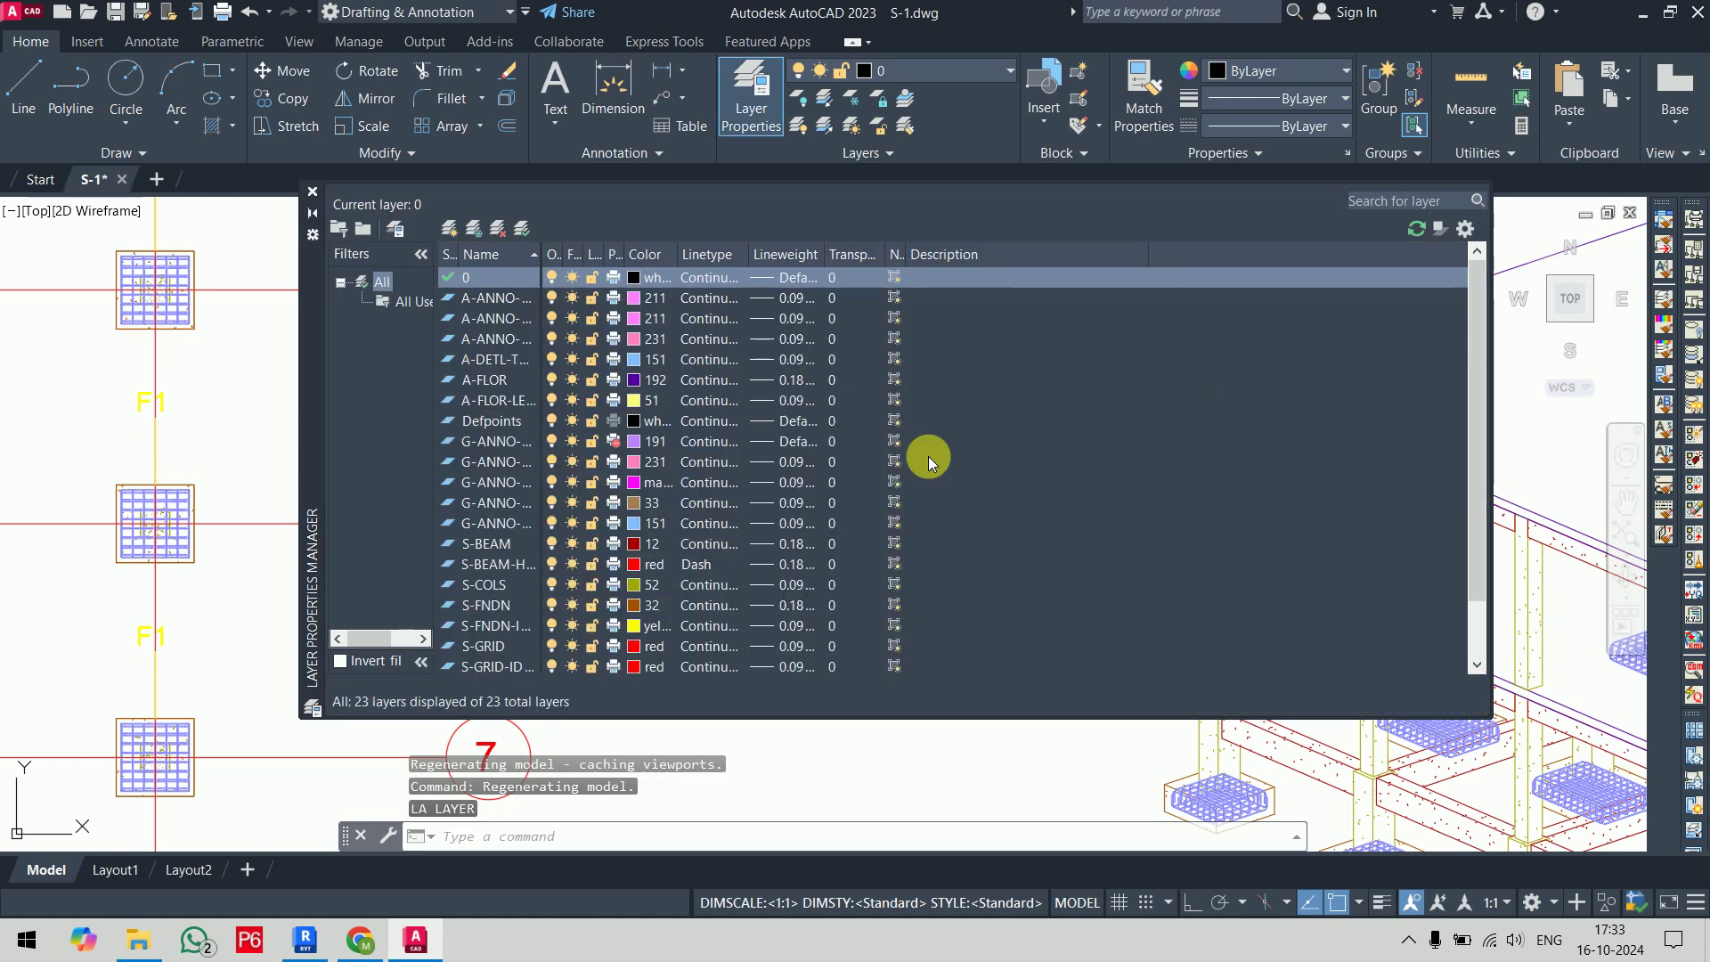
left_click_drag(542, 263, 686, 269)
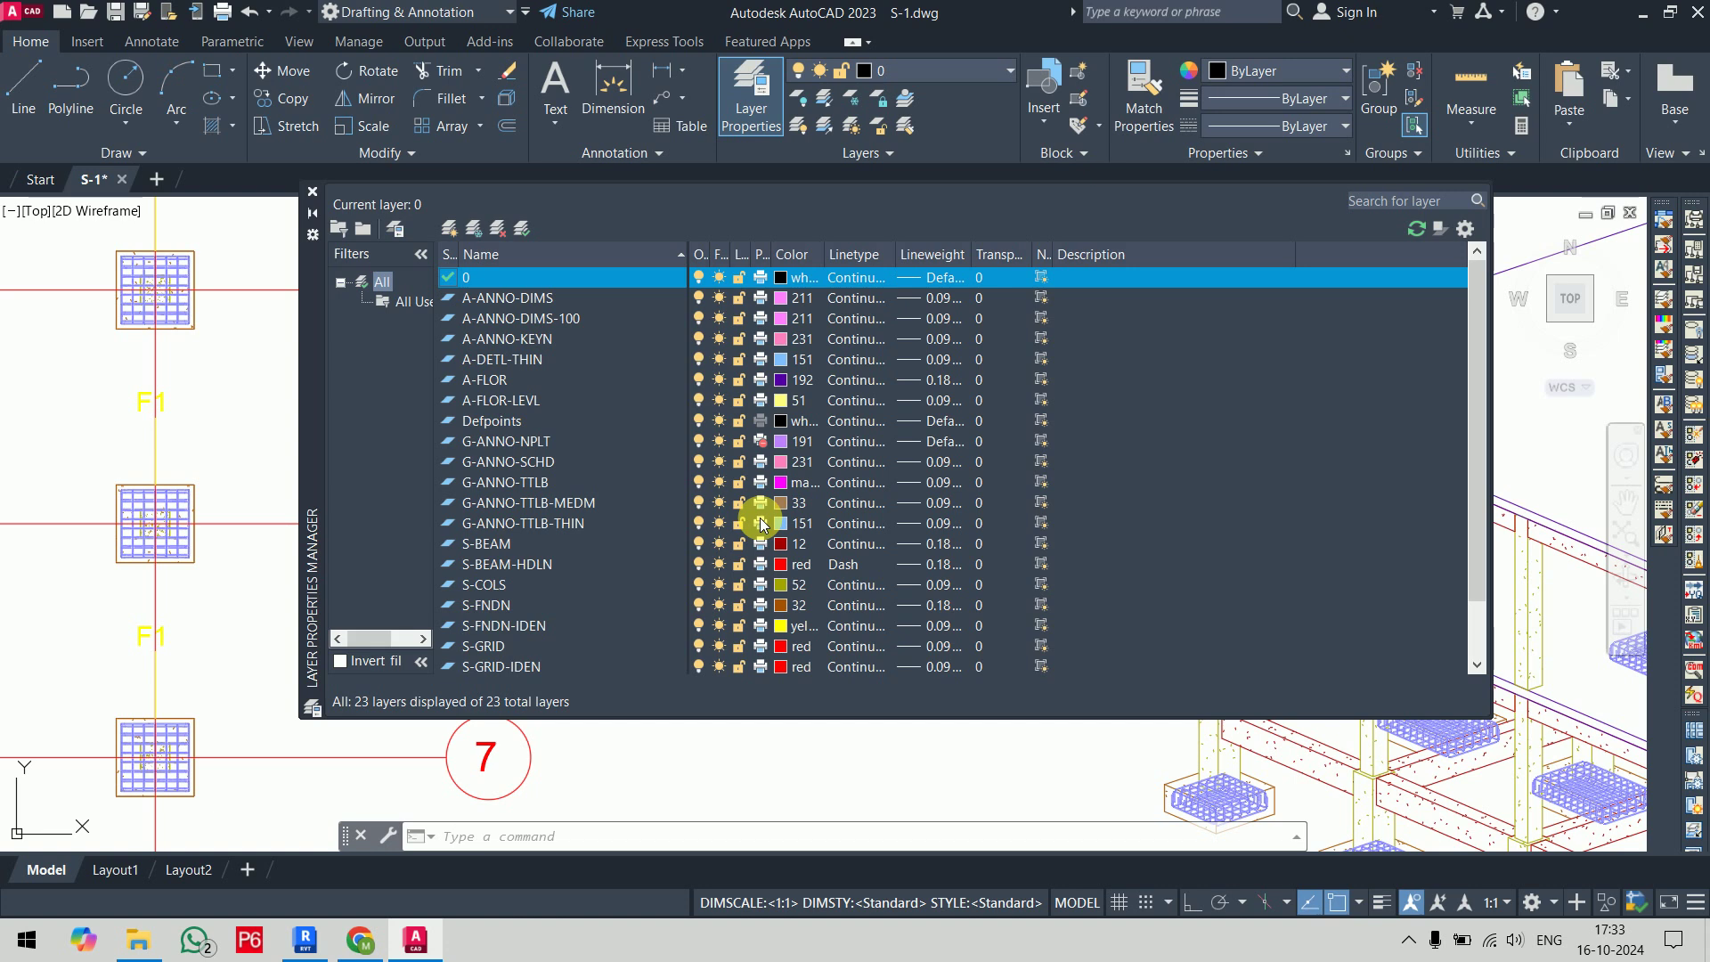
left_click(313, 190)
Close AutoCAD and the pan folder window, and switch back to sheet S.1 in Revit
left_click(1697, 12)
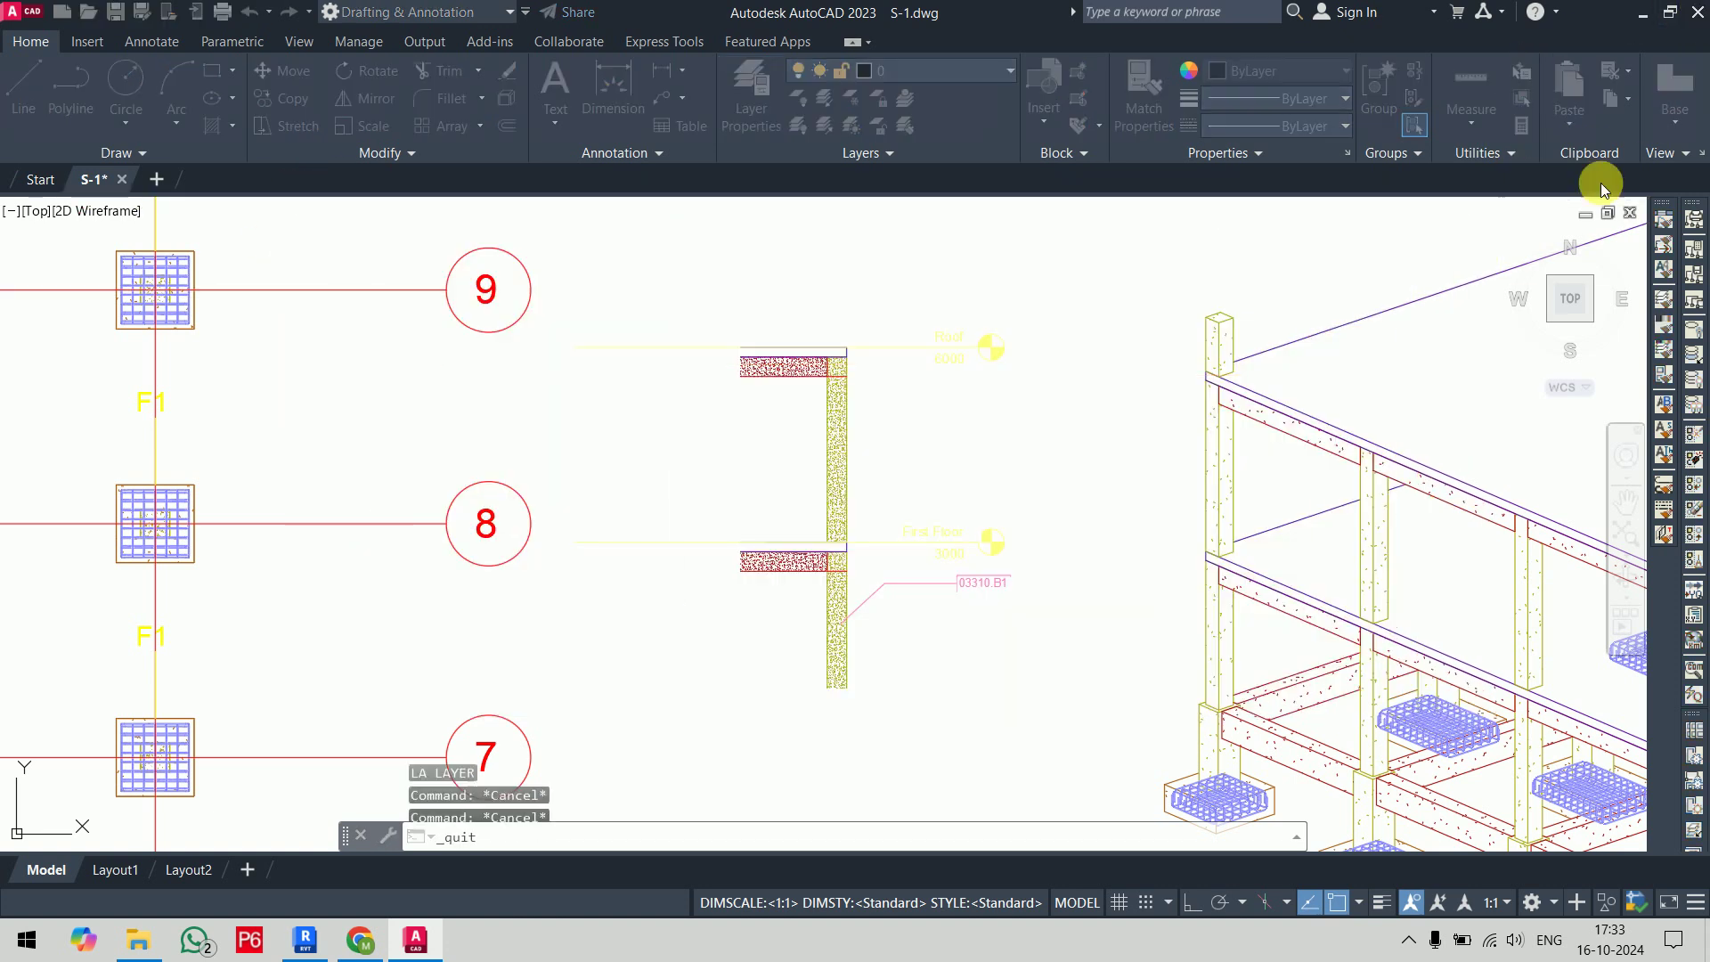
left_click(925, 520)
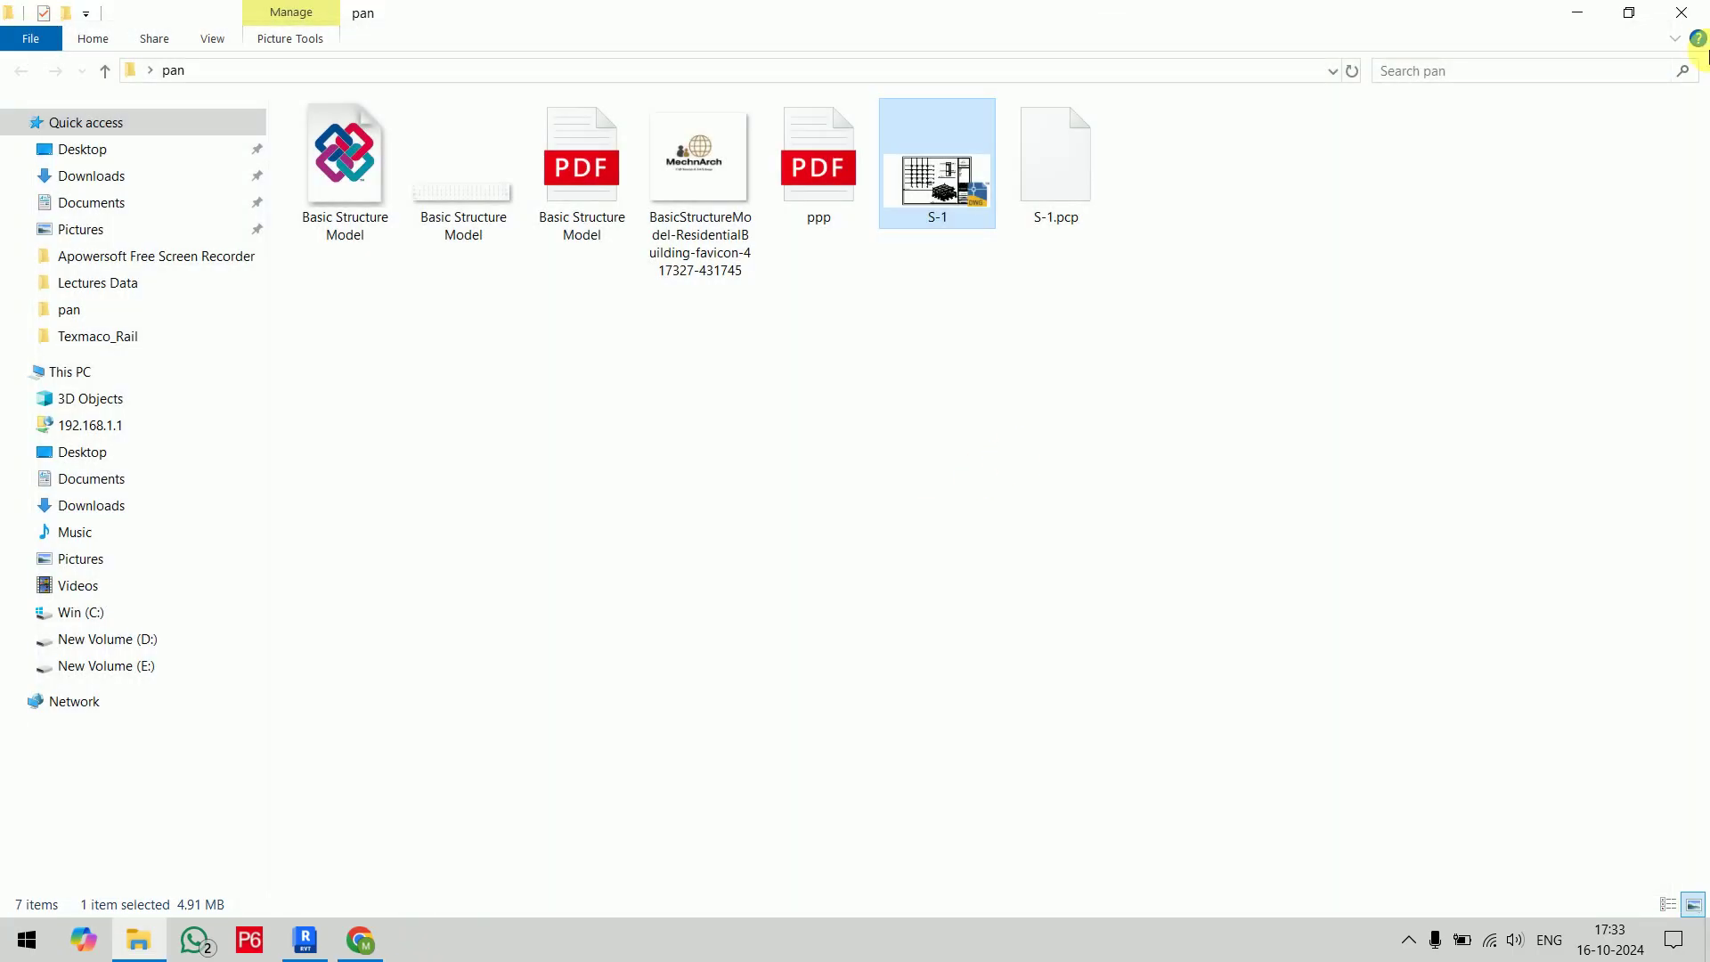
left_click(1682, 13)
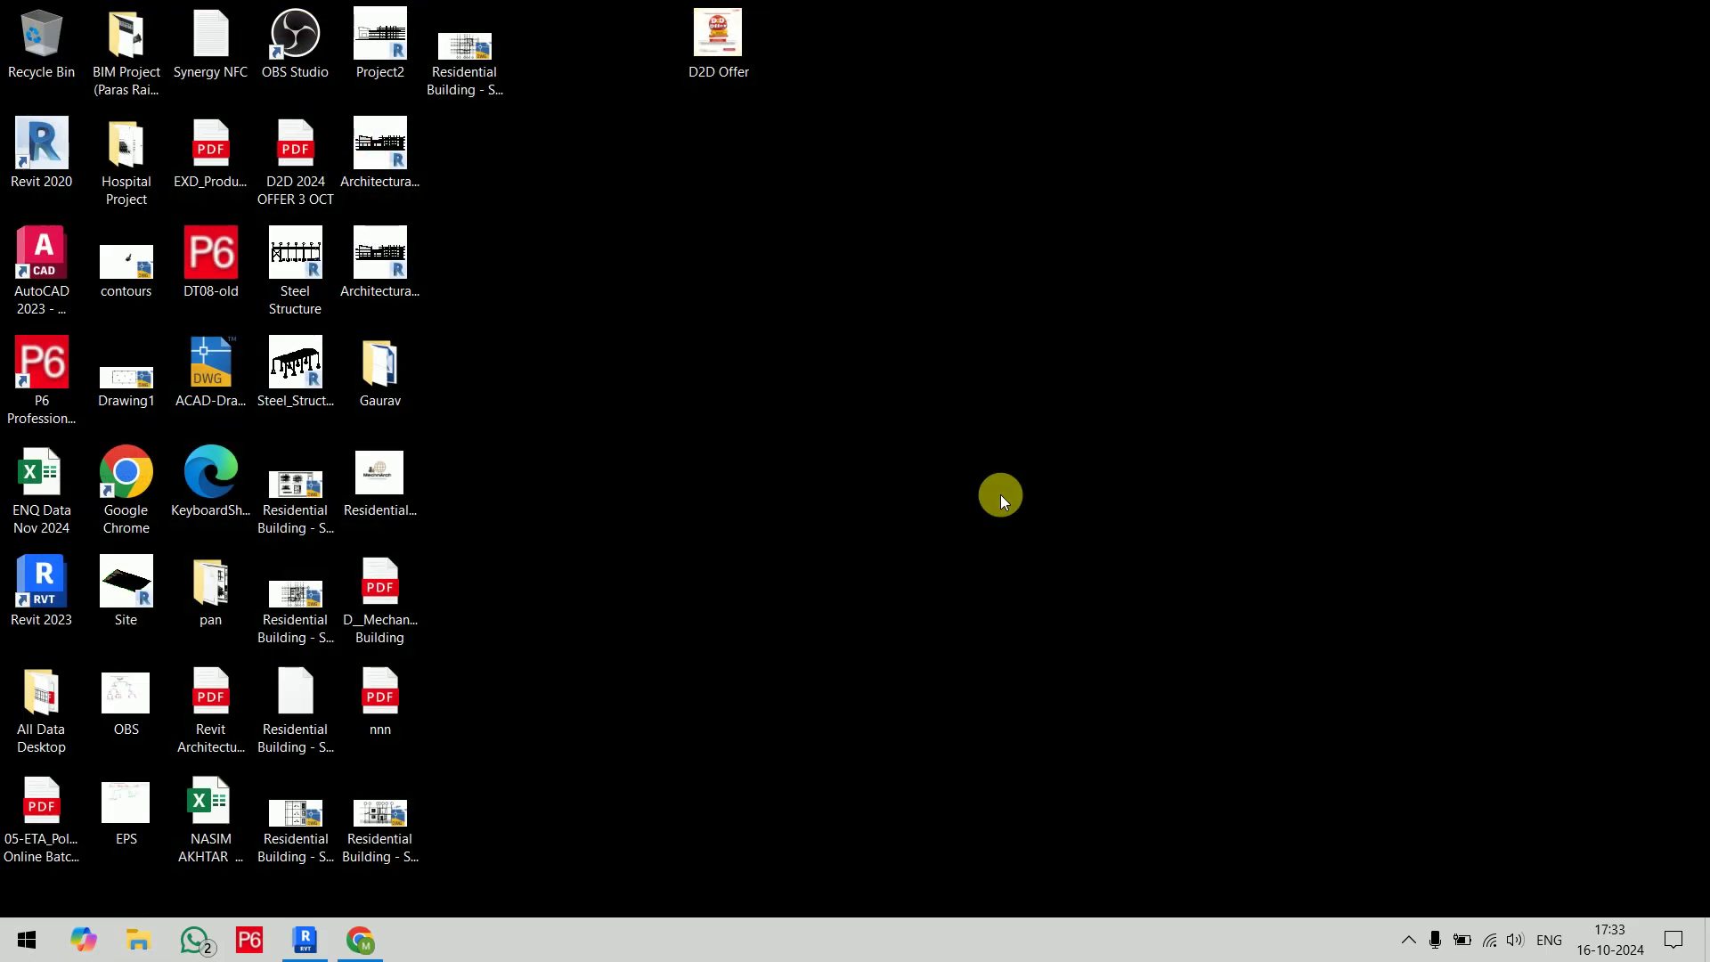
left_click(305, 940)
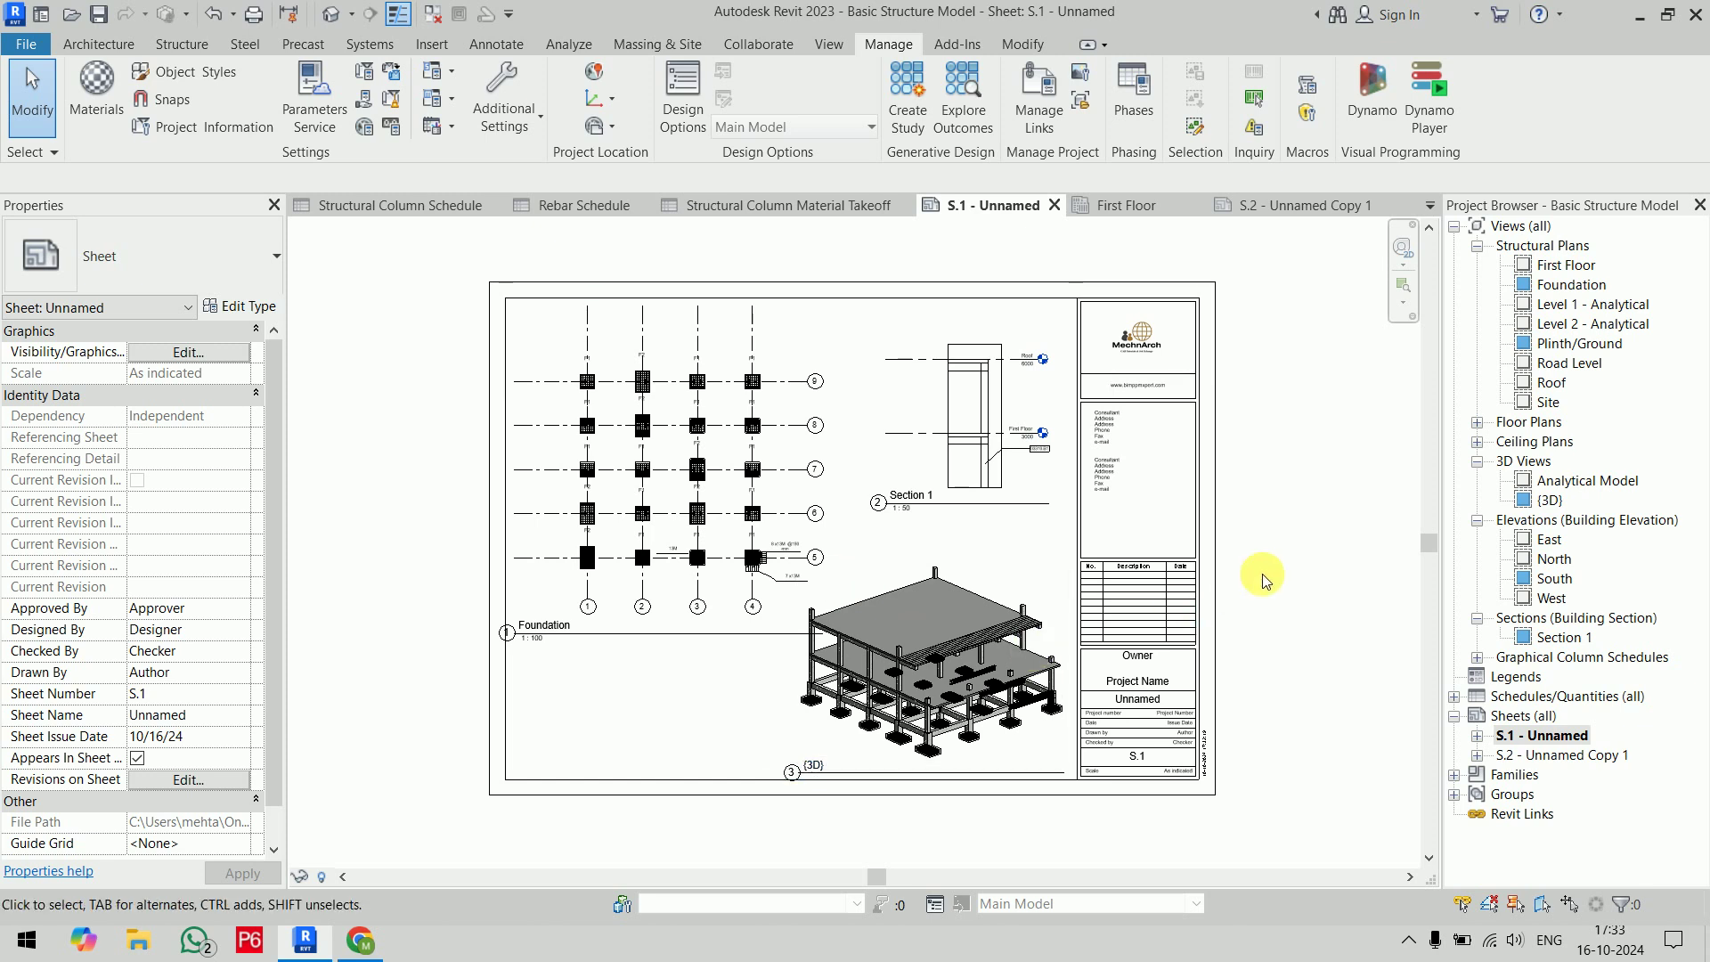